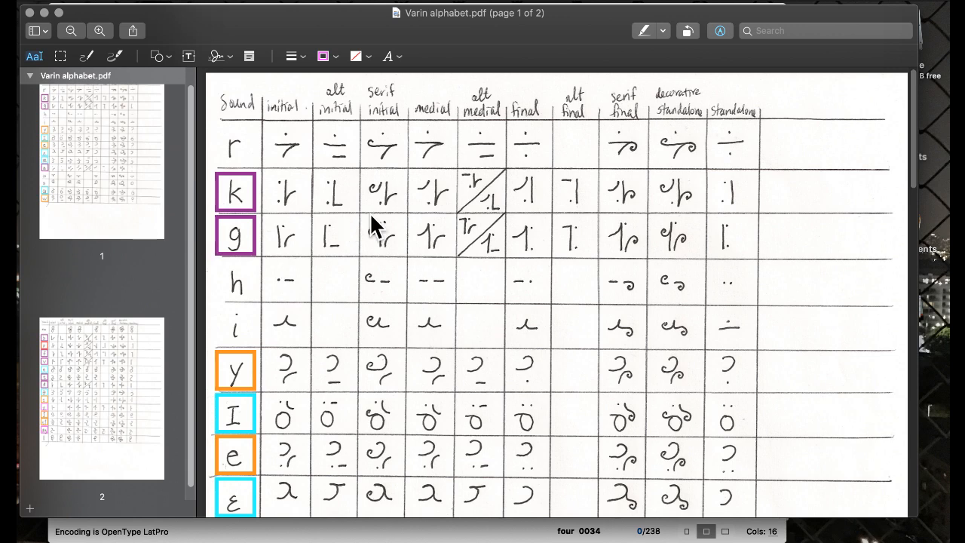
Examine the second page of the Varin alphabet PDF, comparing the letterforms for each sound by word position.
scroll(371, 226, "down", 5)
scroll(371, 215, "down", 10)
scroll(370, 212, "up", 4)
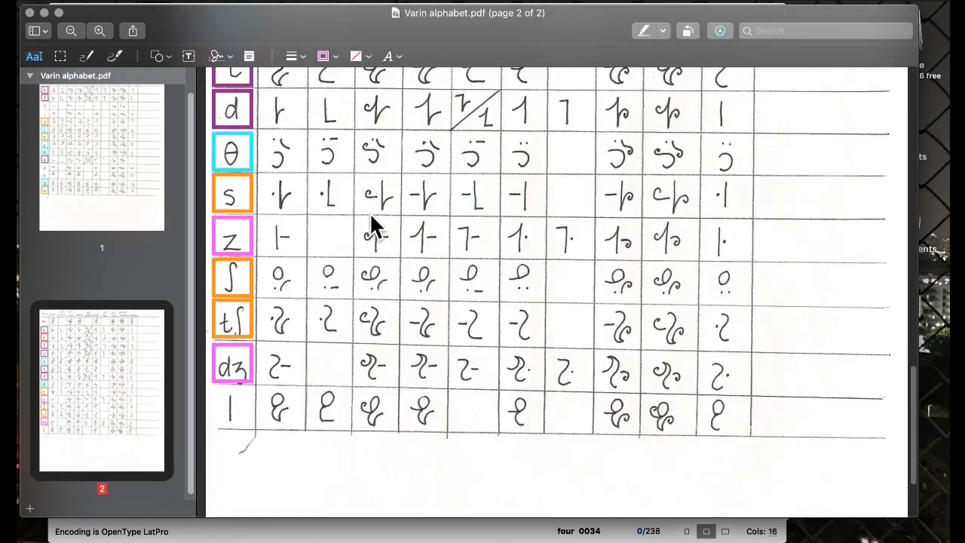
scroll(370, 212, "up", 3)
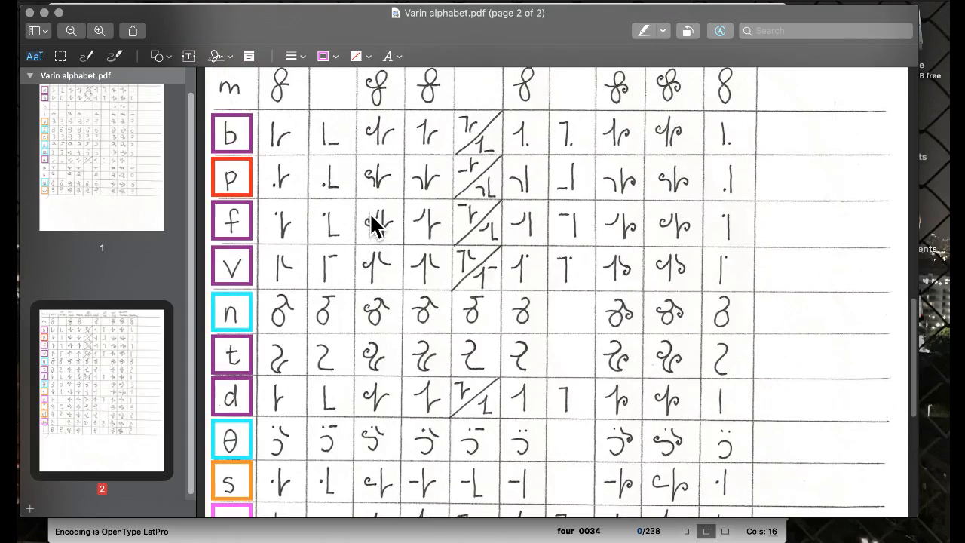
scroll(369, 212, "up", 1)
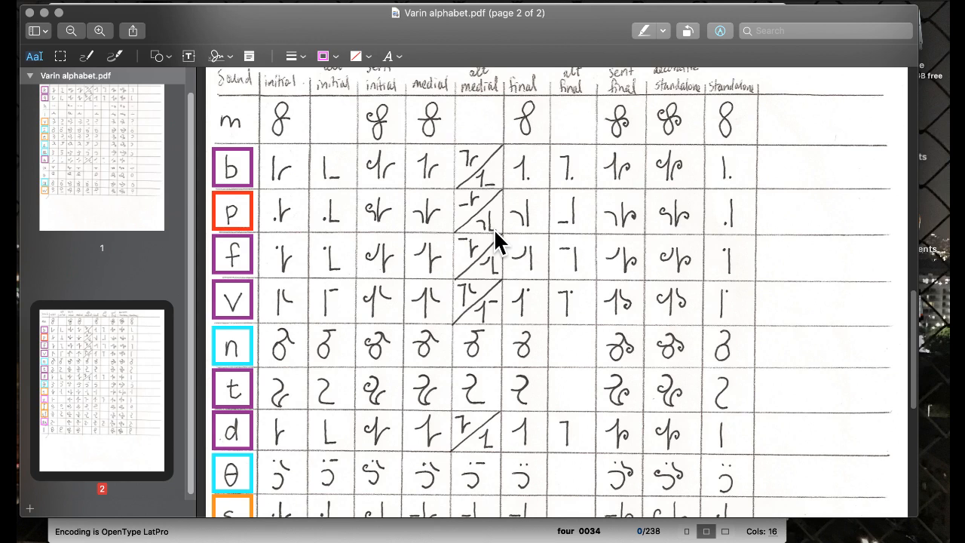
scroll(447, 264, "down", 3)
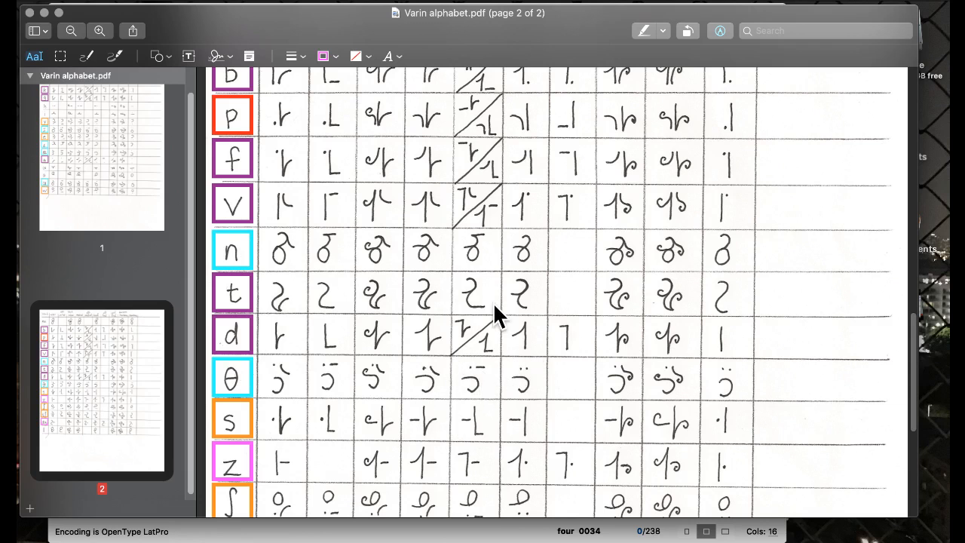
scroll(488, 279, "down", 6)
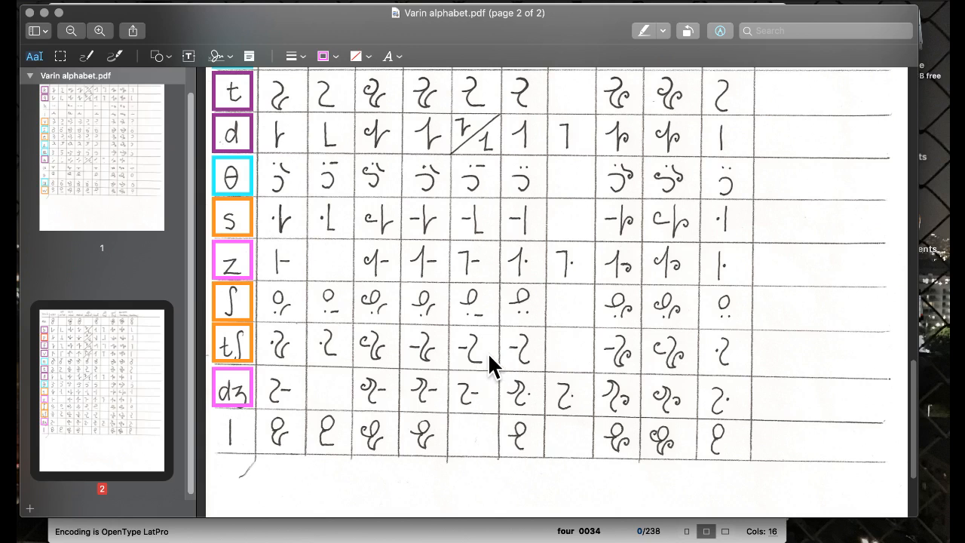
scroll(457, 258, "up", 10)
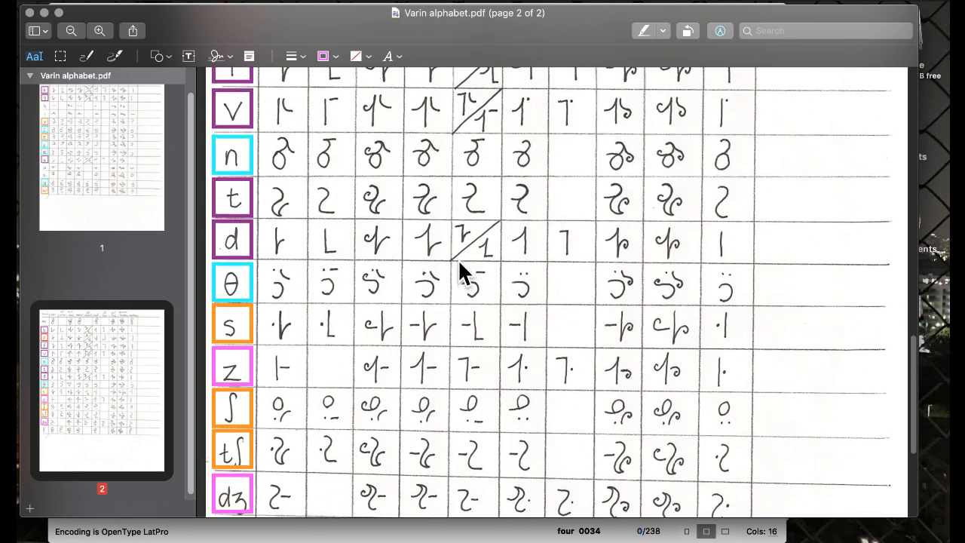
Review the first page of the Varin alphabet chart, from the r and k rows down to the w row.
scroll(458, 258, "up", 15)
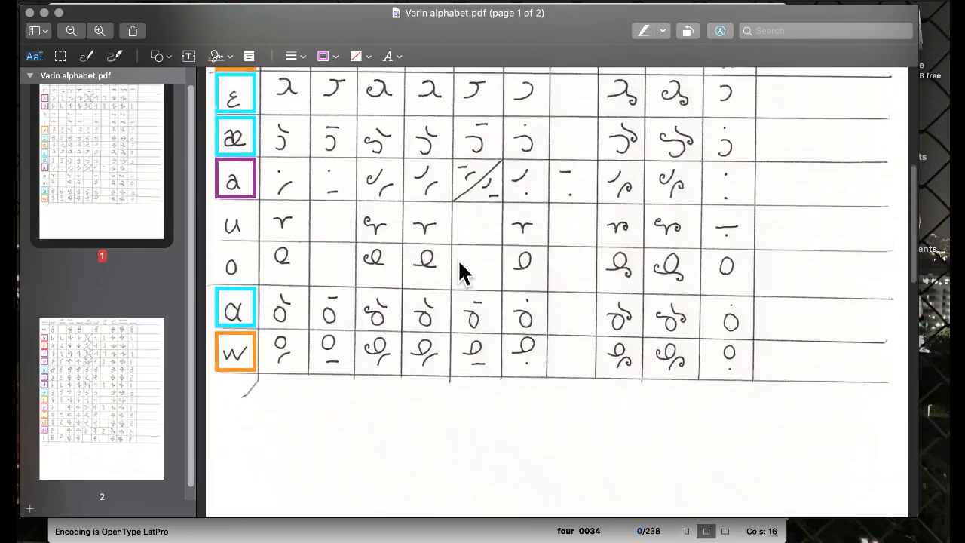
scroll(458, 259, "up", 1)
scroll(457, 259, "down", 1)
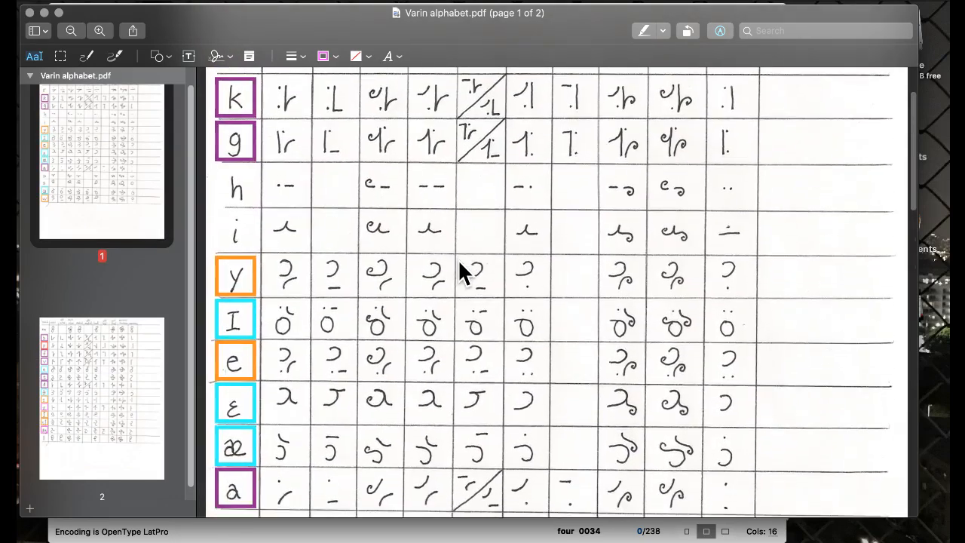
scroll(457, 258, "up", 3)
scroll(457, 258, "down", 4)
scroll(458, 259, "down", 4)
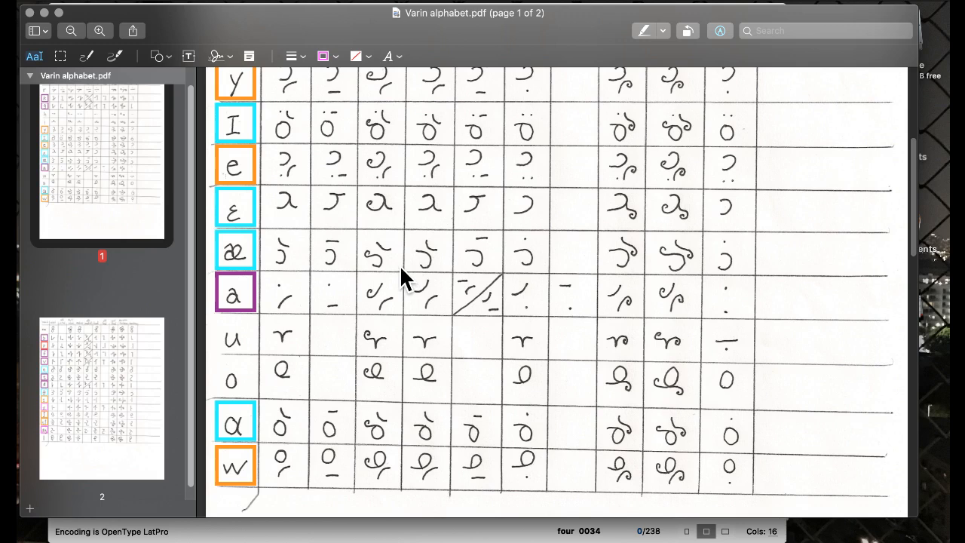
Switch to the Varin Regular font in FontLab, look through the available encodings and apply OpenType LatPro.
key("ctrl+Up")
left_click(279, 295)
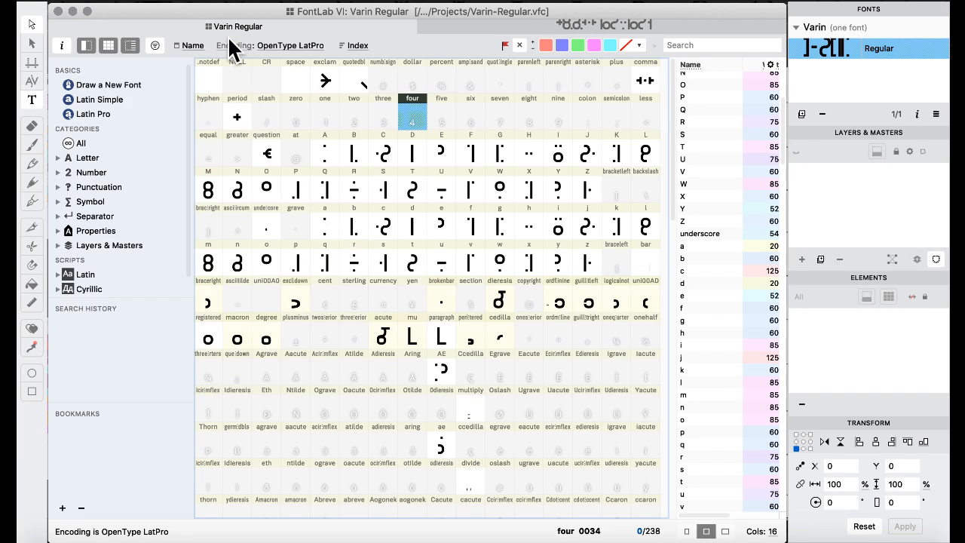
left_click(285, 45)
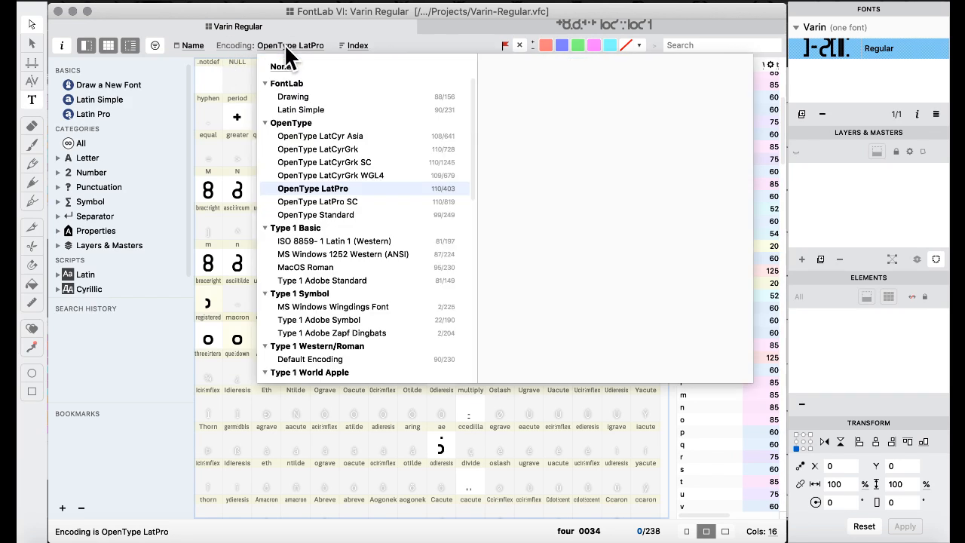
scroll(318, 122, "down", 15)
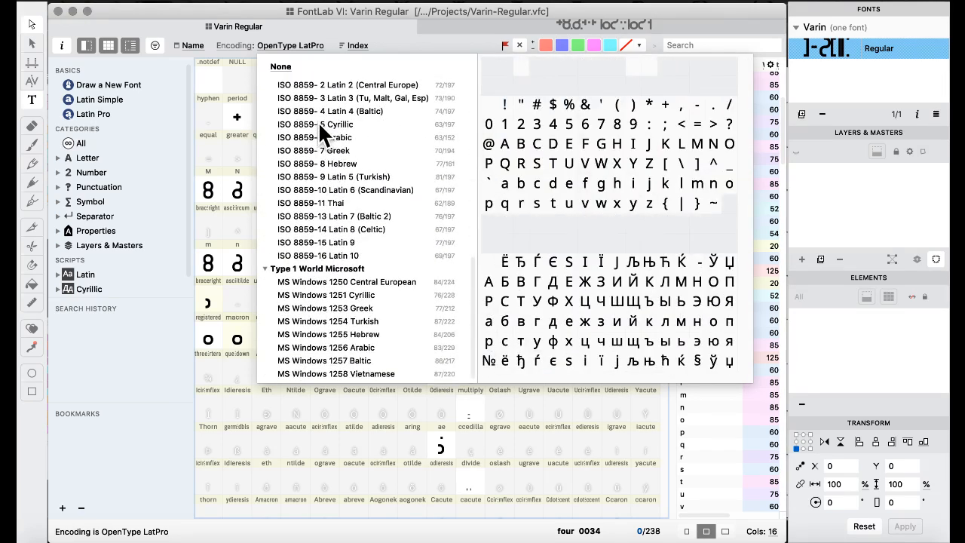
scroll(318, 121, "up", 15)
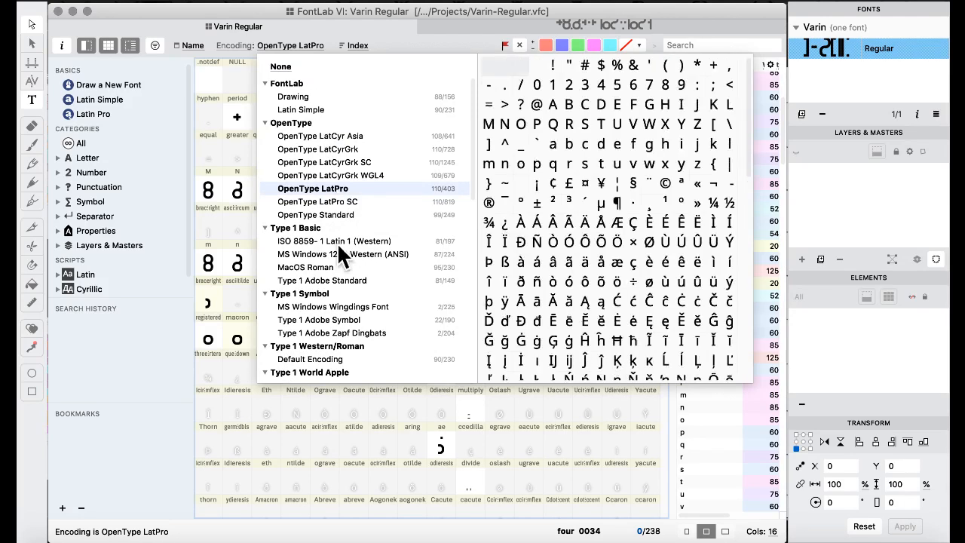
left_click(322, 188)
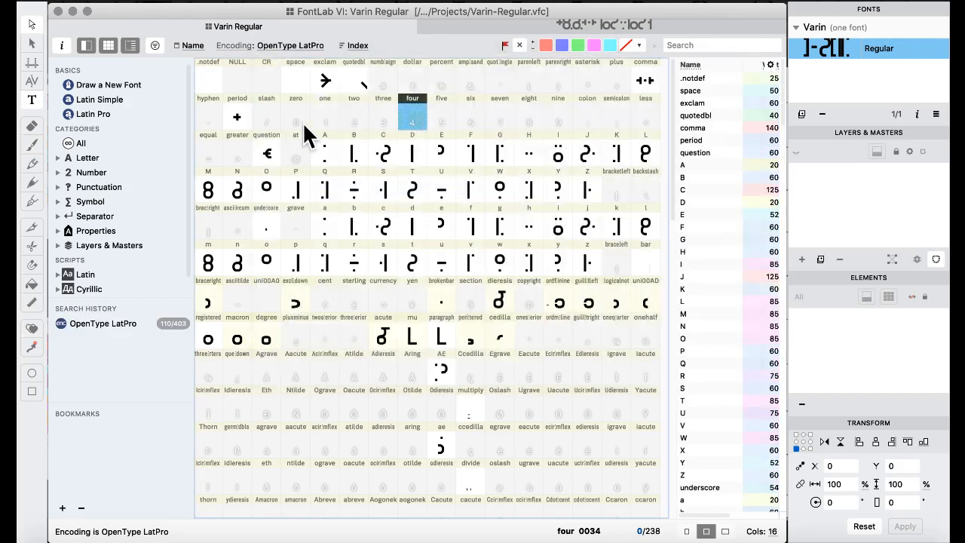
Caption the glyph cells with their Unicode values and show all glyphs of the font with no encoding applied.
left_click(194, 44)
left_click(220, 87)
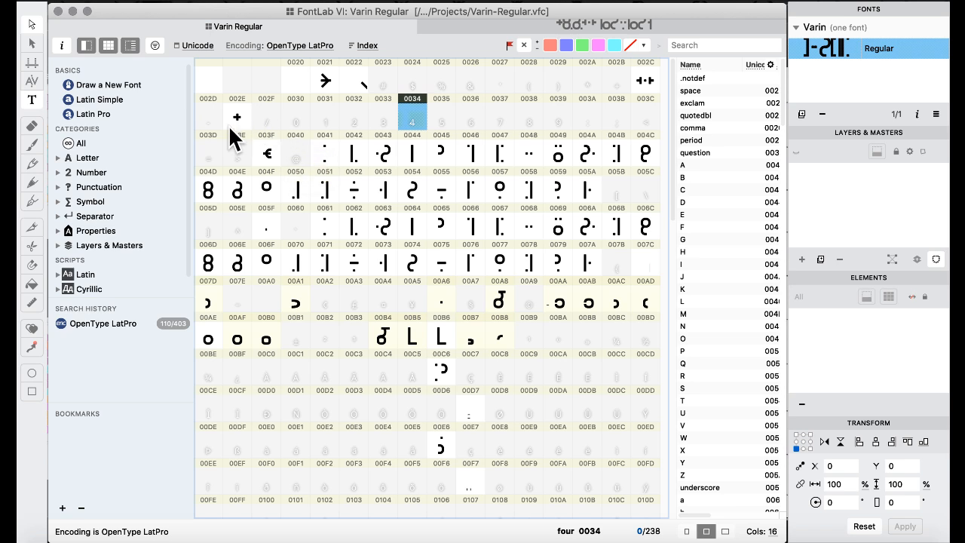
left_click(82, 142)
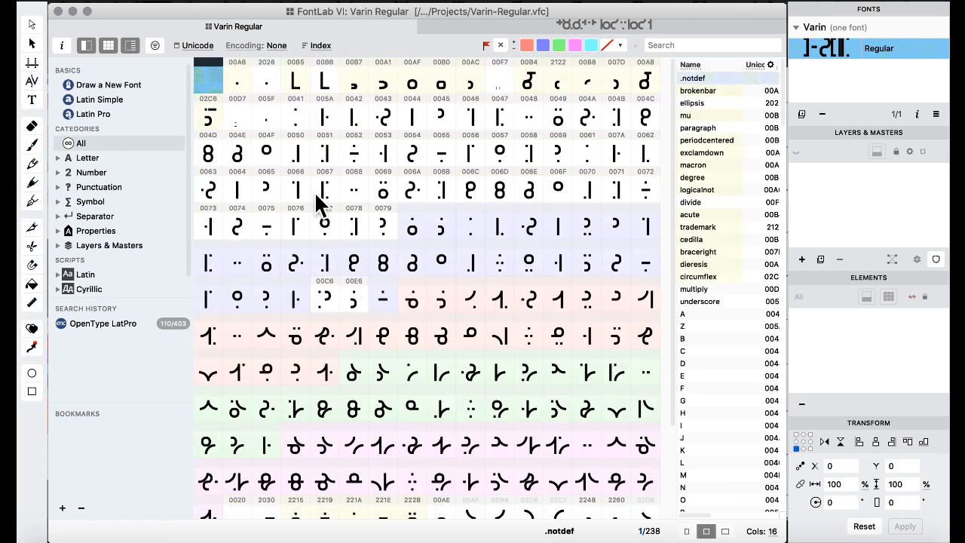
scroll(411, 173, "down", 3)
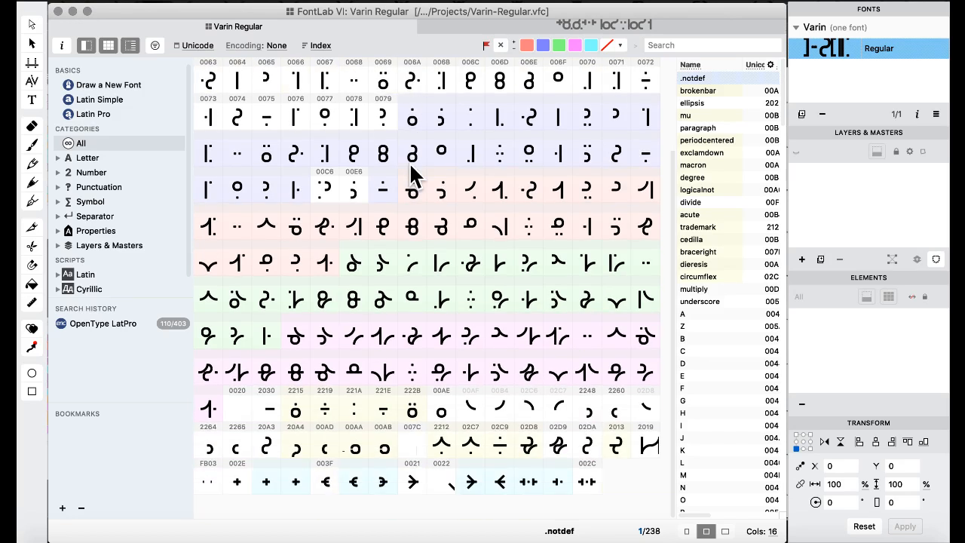
scroll(411, 167, "up", 3)
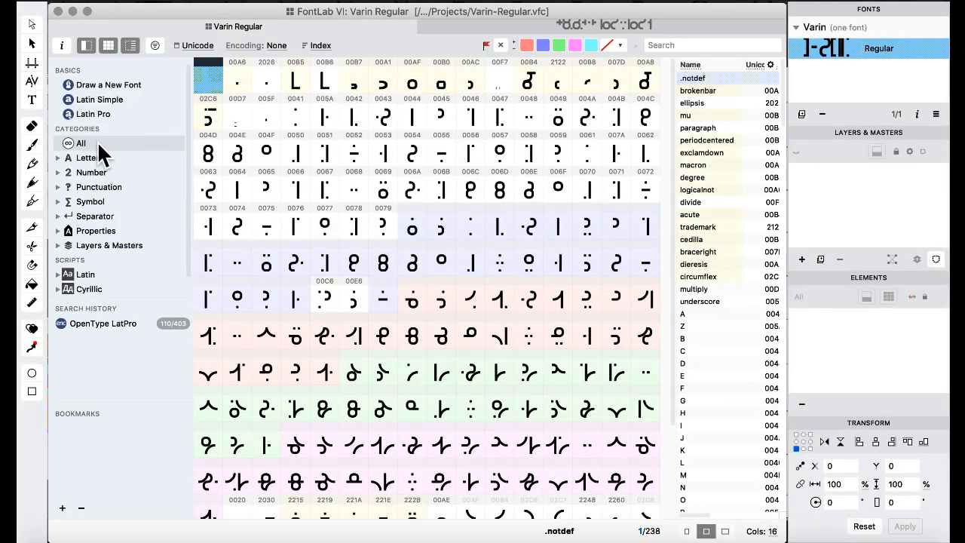
Expand the Letter category and sort the font's glyphs by its Other subcategory.
left_click(59, 158)
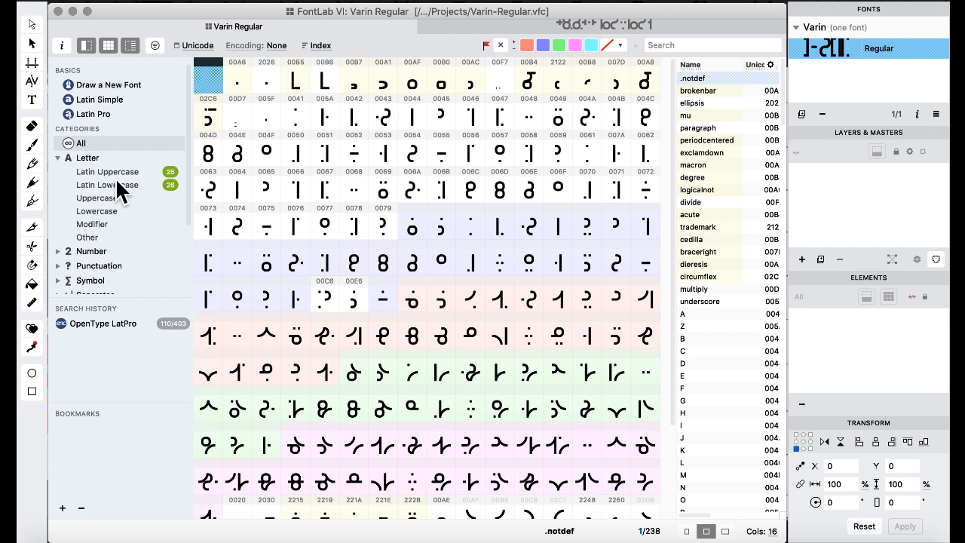
left_click(91, 237)
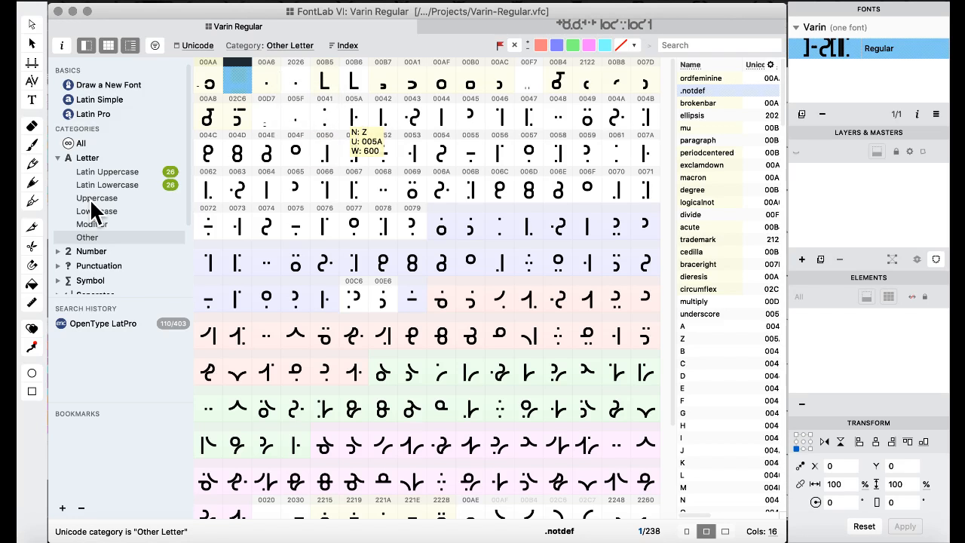
scroll(140, 211, "down", 3)
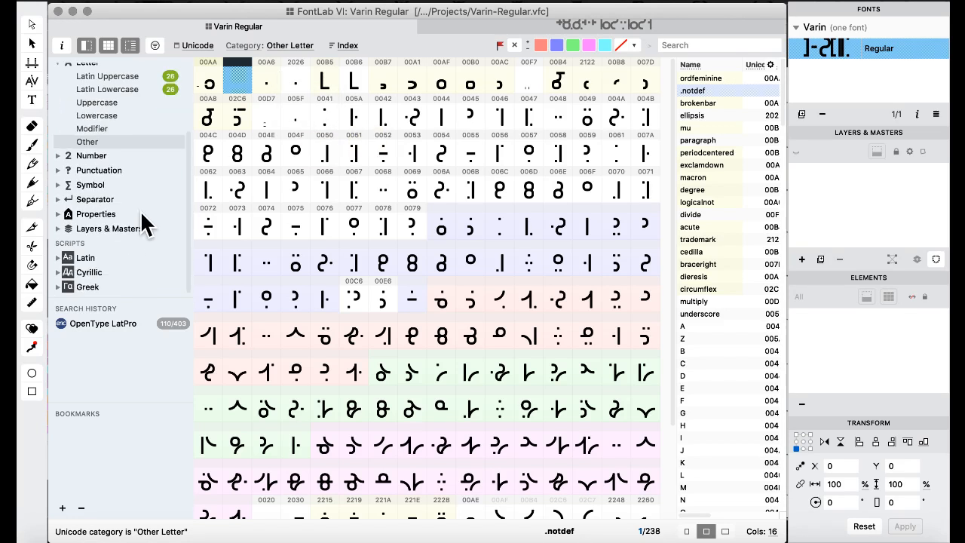
View the glyphs by the Advanced range of the Latin script and by the Greek script.
left_click(58, 257)
scroll(123, 239, "down", 2)
scroll(122, 236, "down", 1)
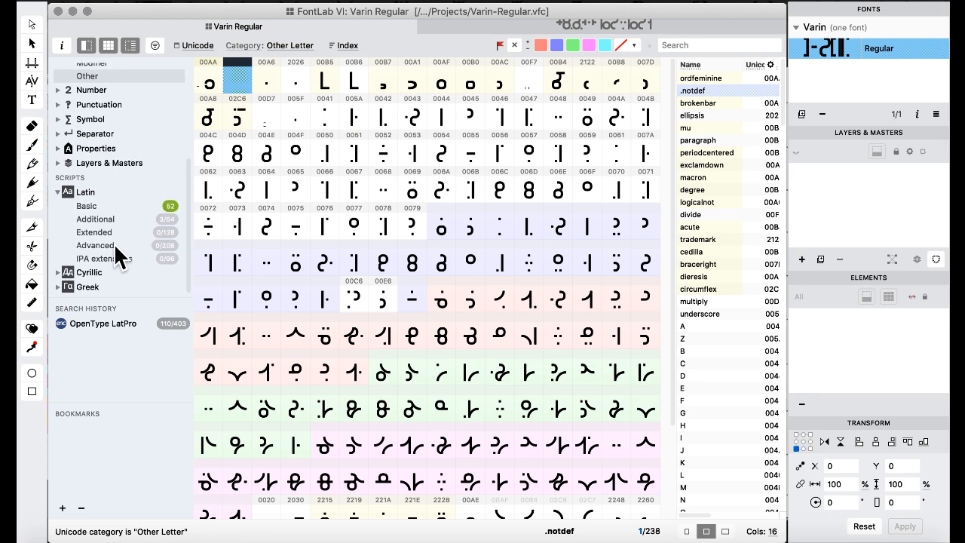
left_click(113, 243)
scroll(343, 264, "up", 2)
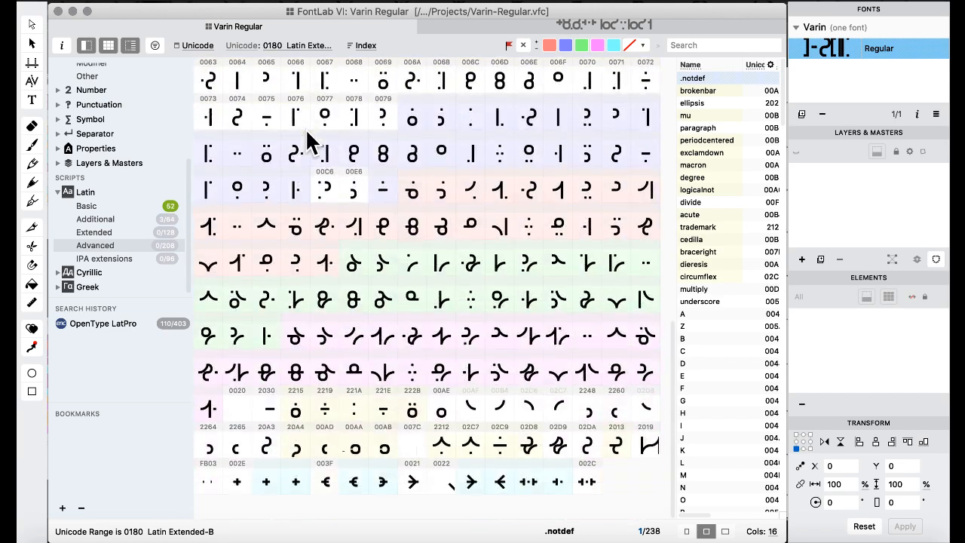
left_click(56, 286)
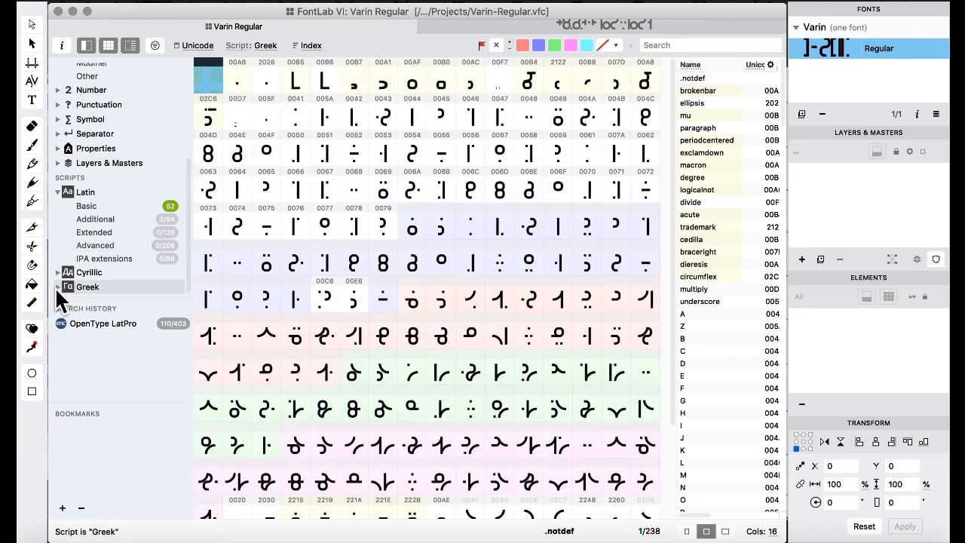
scroll(112, 232, "up", 5)
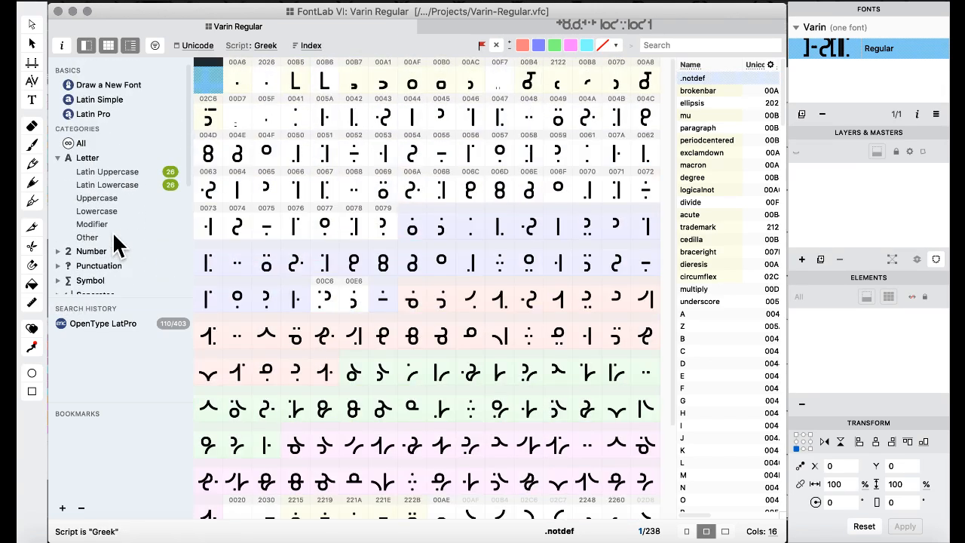
Examine the Separator category, select the space glyph, and view the Space and Format subcategories.
scroll(115, 235, "down", 3)
left_click(57, 206)
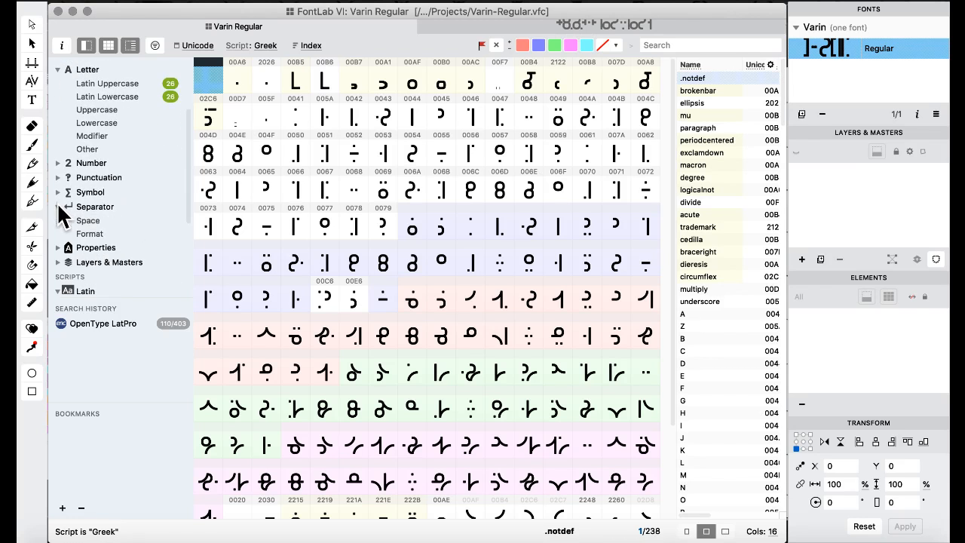
left_click(94, 207)
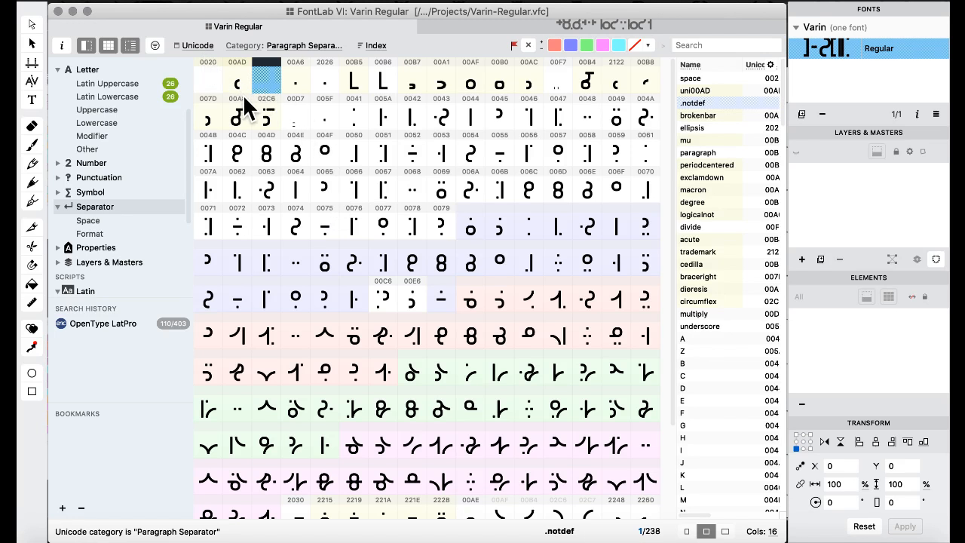
left_click(207, 79)
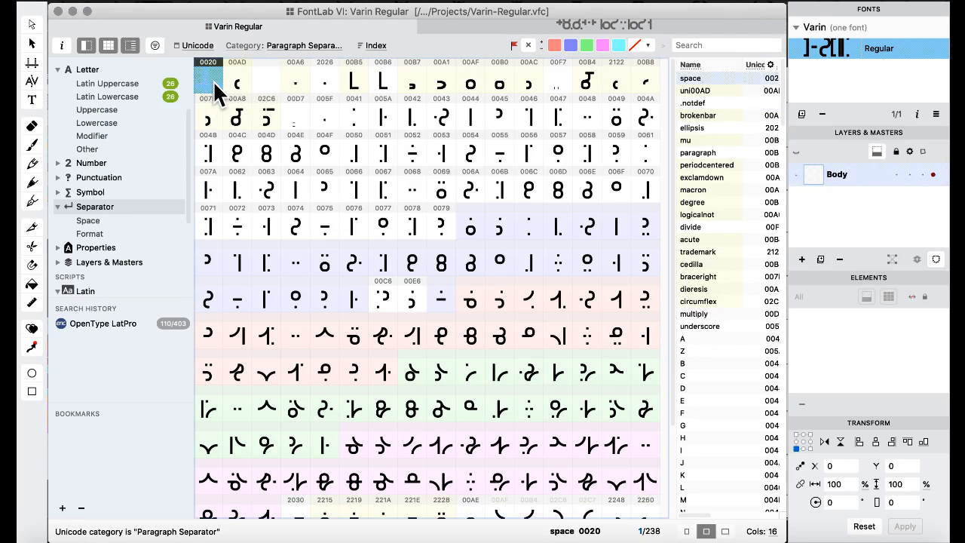
left_click(116, 222)
left_click(114, 235)
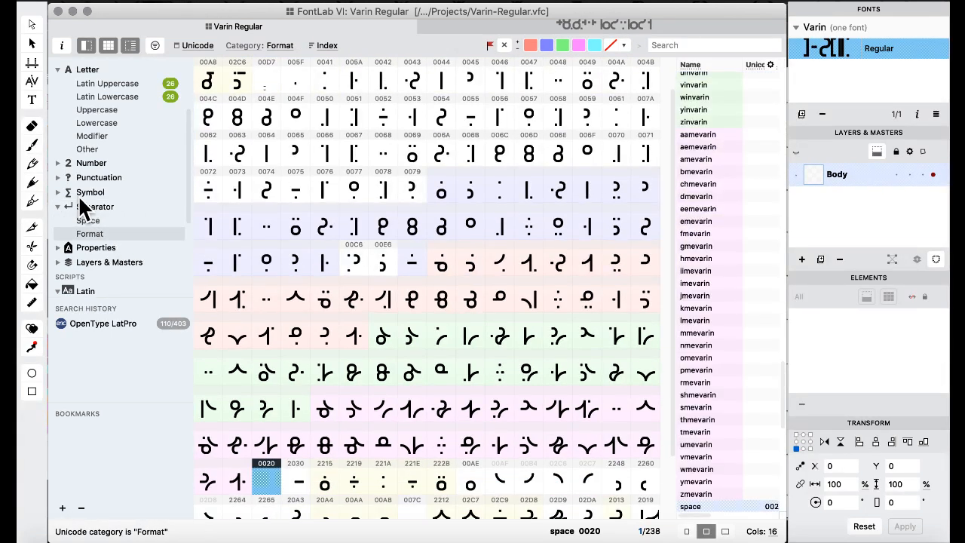
View the font's glyphs by the Math symbol category and the Other punctuation category.
left_click(61, 192)
left_click(99, 203)
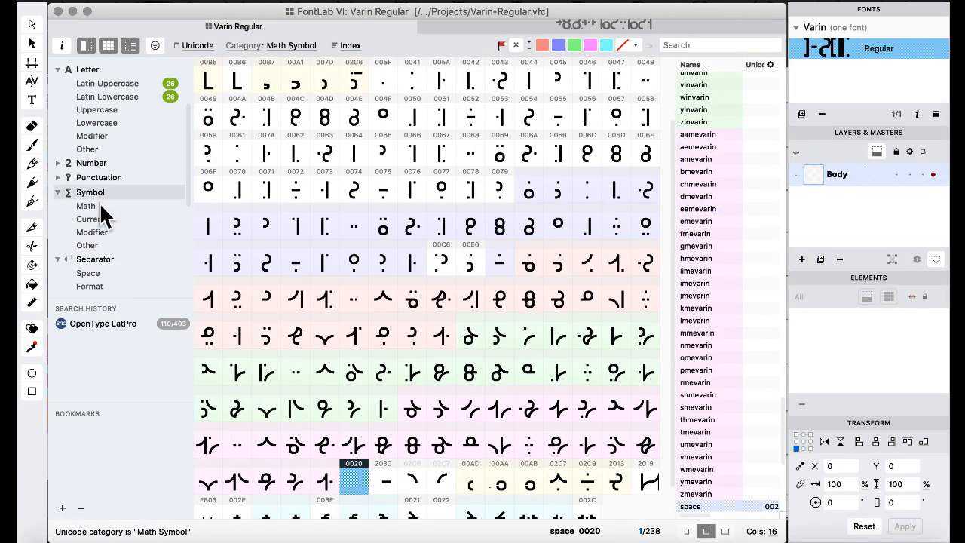
left_click(62, 178)
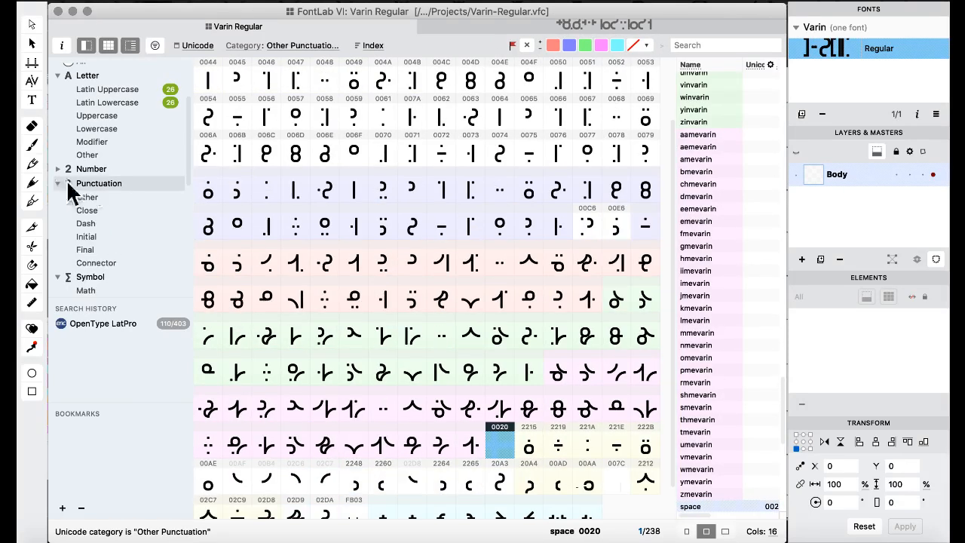
left_click(92, 197)
scroll(92, 196, "up", 2)
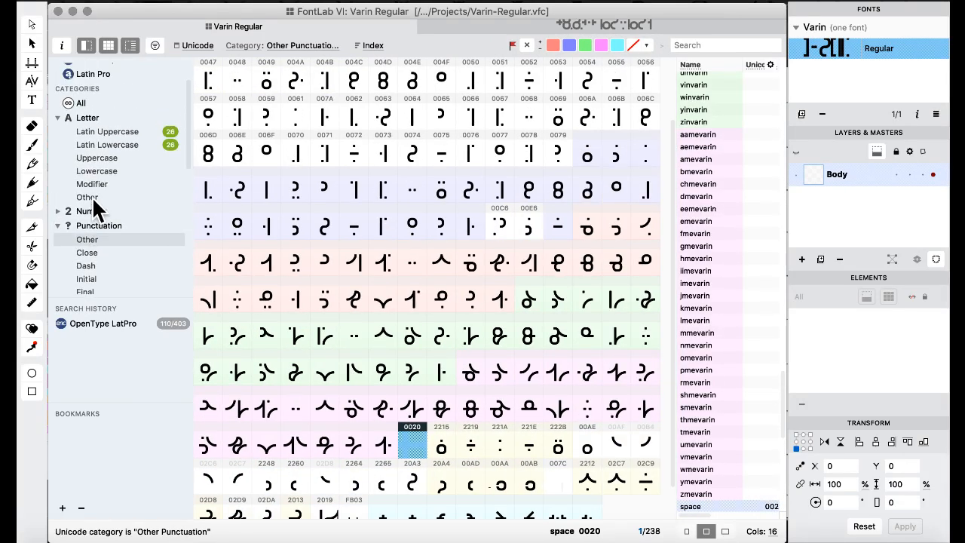
Expand the Number category and view the font by its Basic Digits set.
left_click(88, 211)
left_click(58, 211)
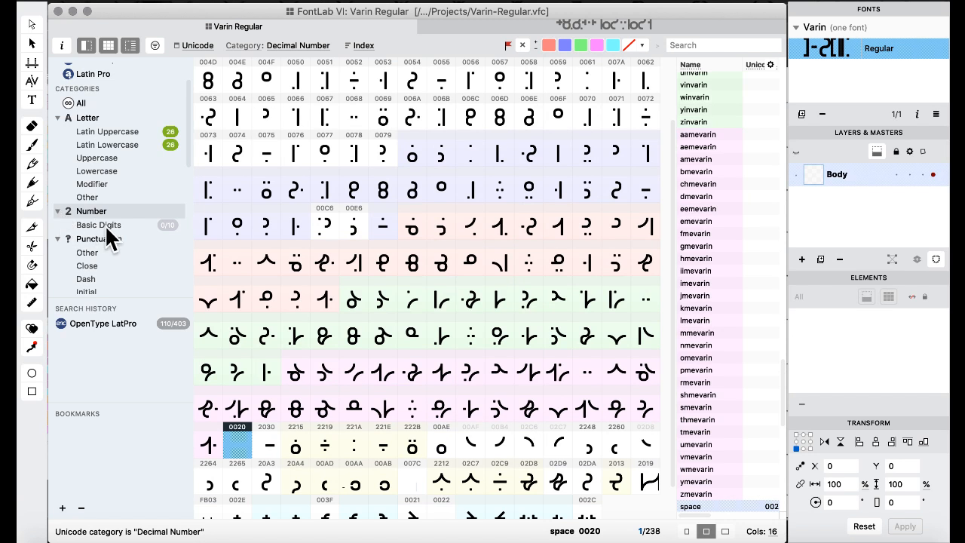
left_click(105, 222)
scroll(106, 217, "up", 2)
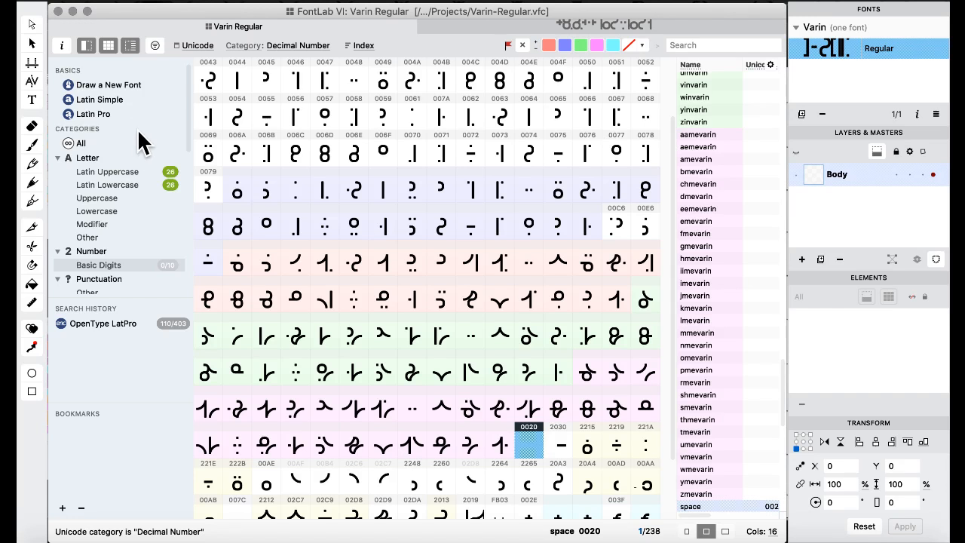
left_click(268, 2)
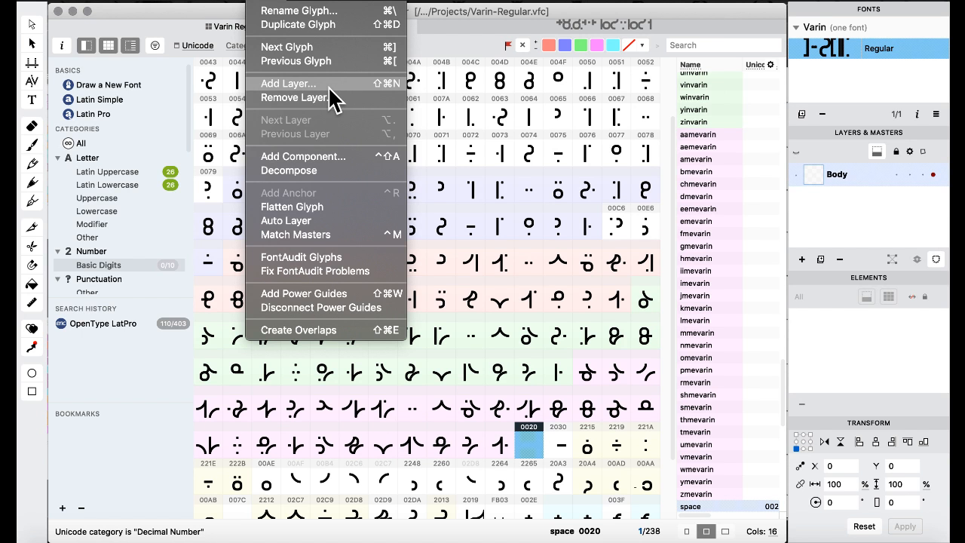
mouse_move(221, 2)
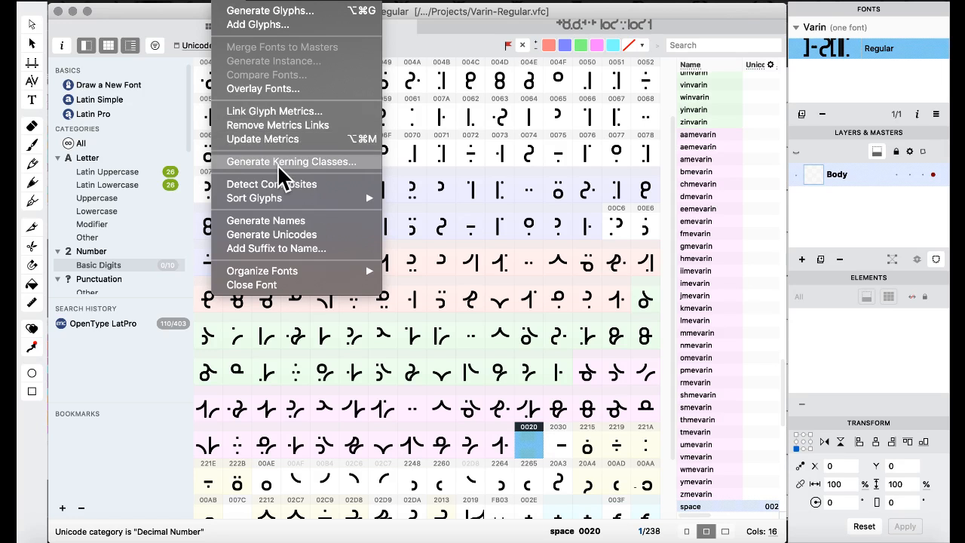
mouse_move(281, 202)
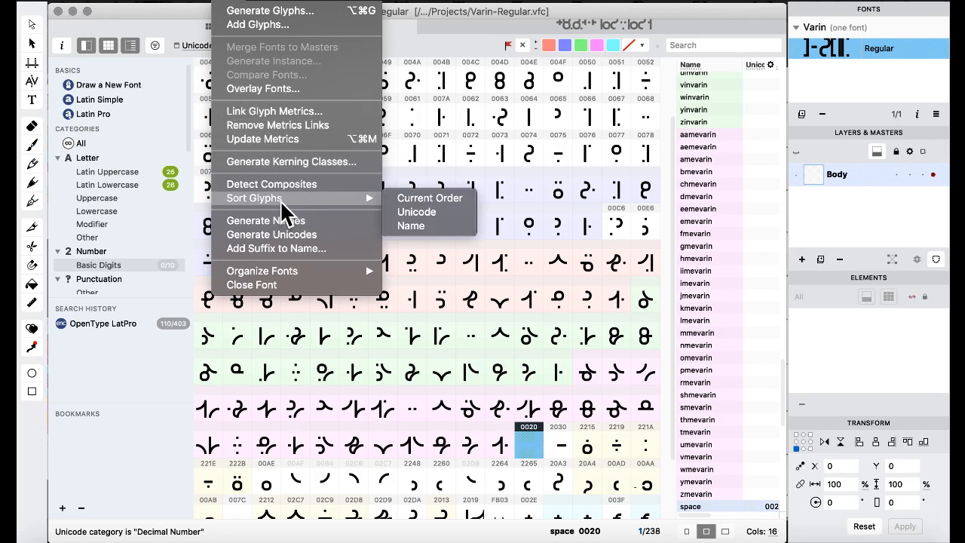
left_click(296, 361)
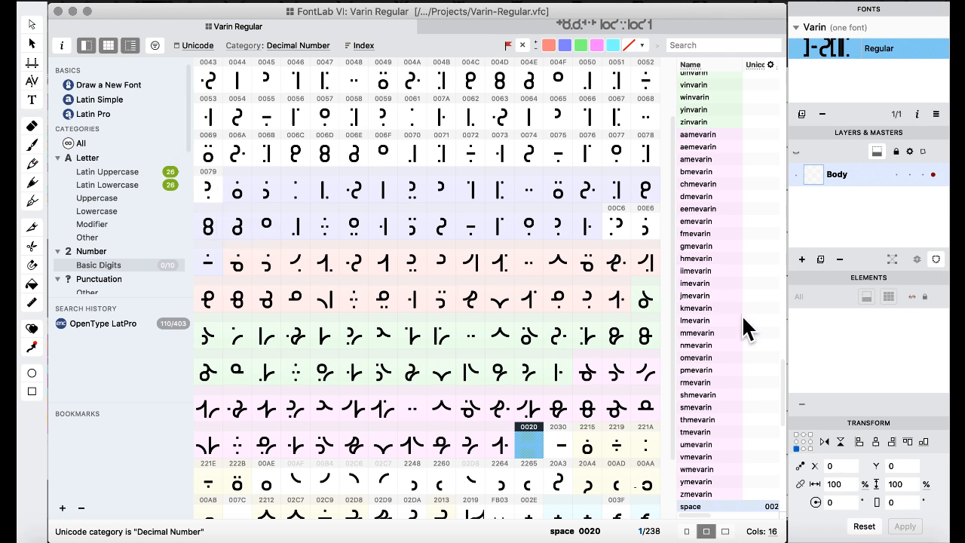
Examine the names and Unicode columns of the glyph list, selecting the divide and brokenbar glyphs.
scroll(742, 314, "up", 20)
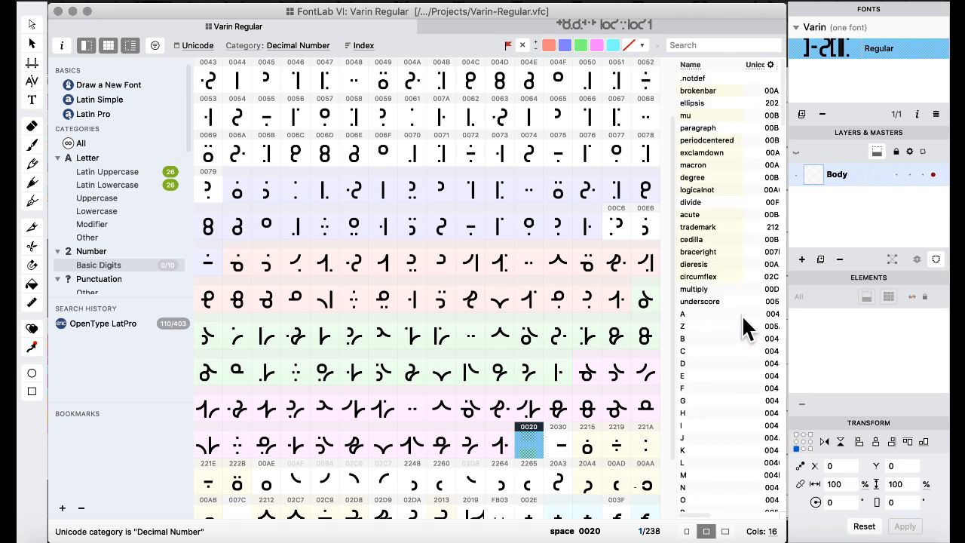
scroll(732, 203, "right", 5)
left_click(732, 202)
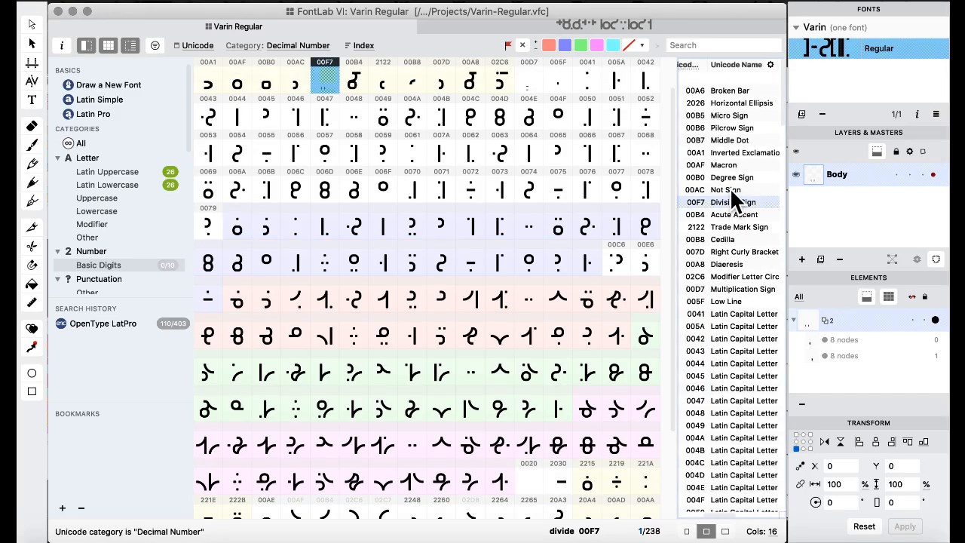
scroll(709, 151, "right", 1)
left_click(690, 87)
scroll(688, 85, "left", 5)
scroll(688, 85, "down", 1)
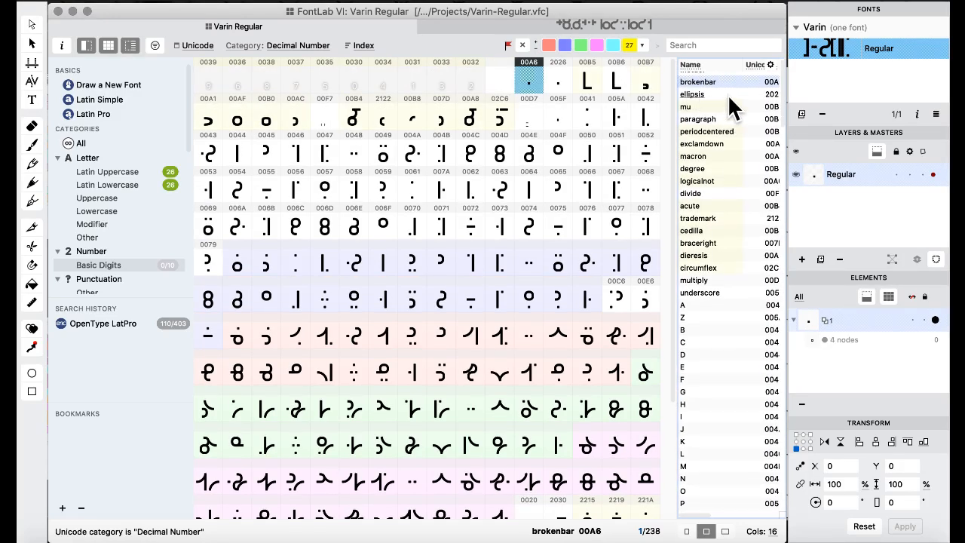
scroll(736, 102, "up", 1)
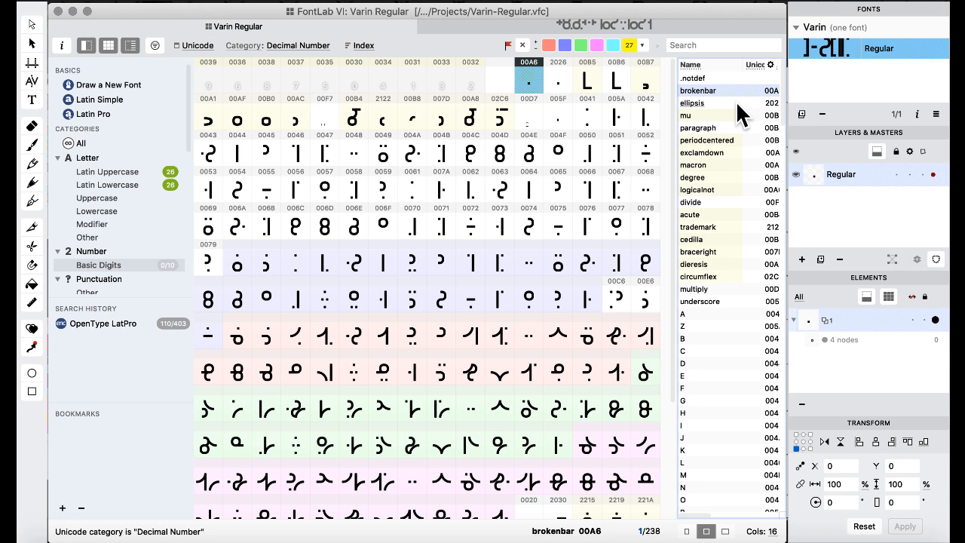
scroll(742, 208, "right", 2)
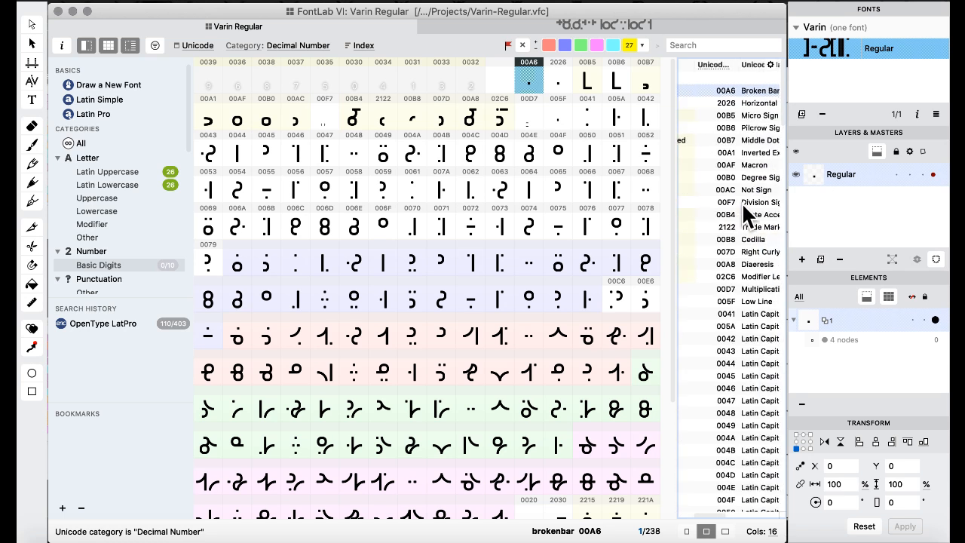
scroll(742, 202, "left", 2)
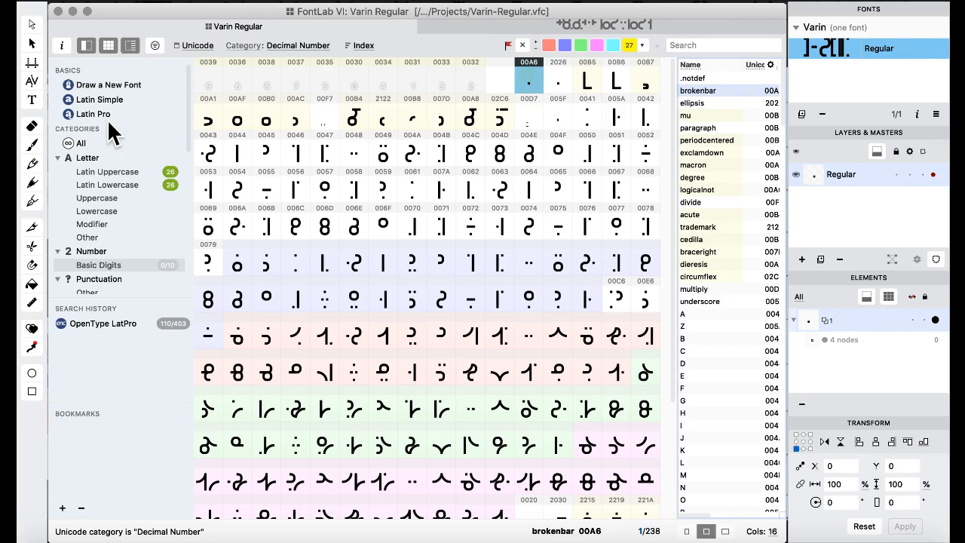
Limit the display to the Basic Digits set, show all glyphs again, and look over the category and script lists.
left_click(155, 47)
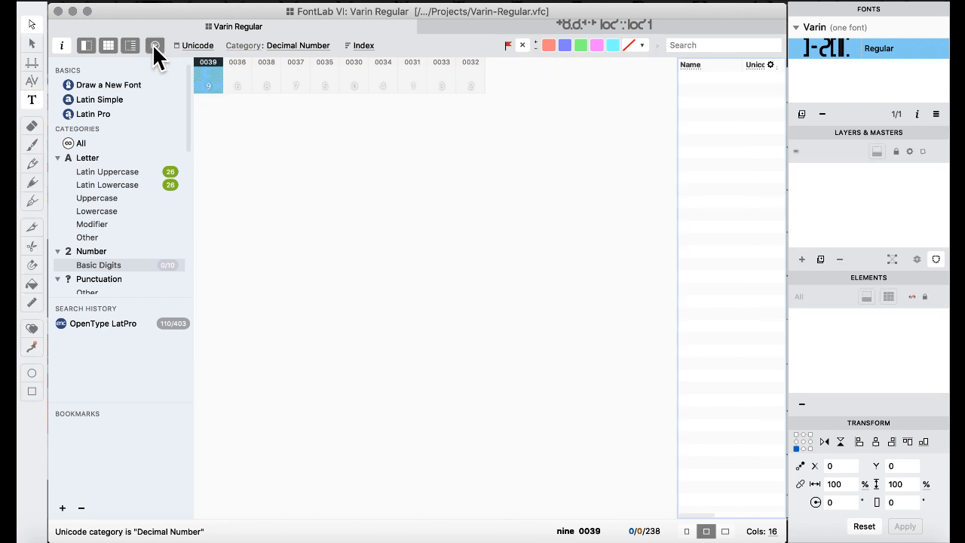
left_click(155, 47)
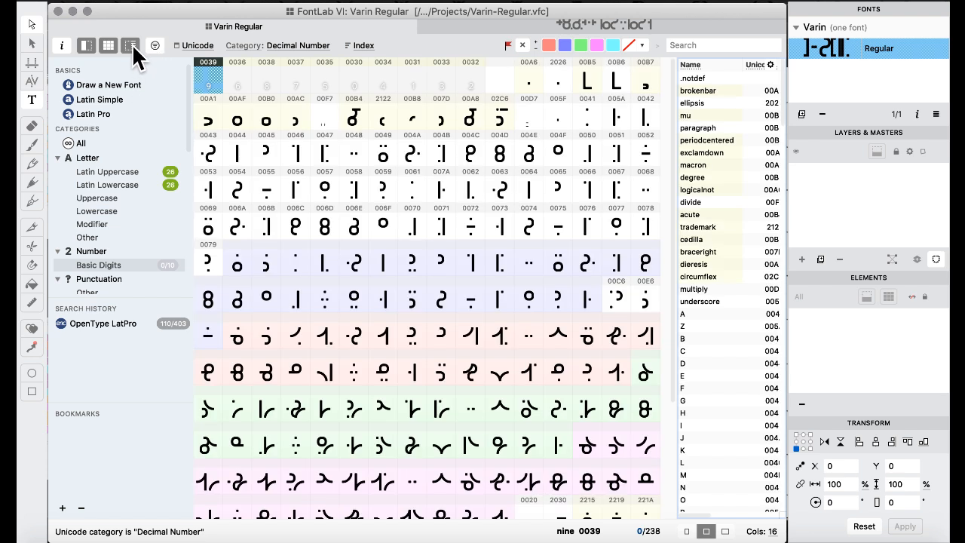
scroll(128, 201, "down", 10)
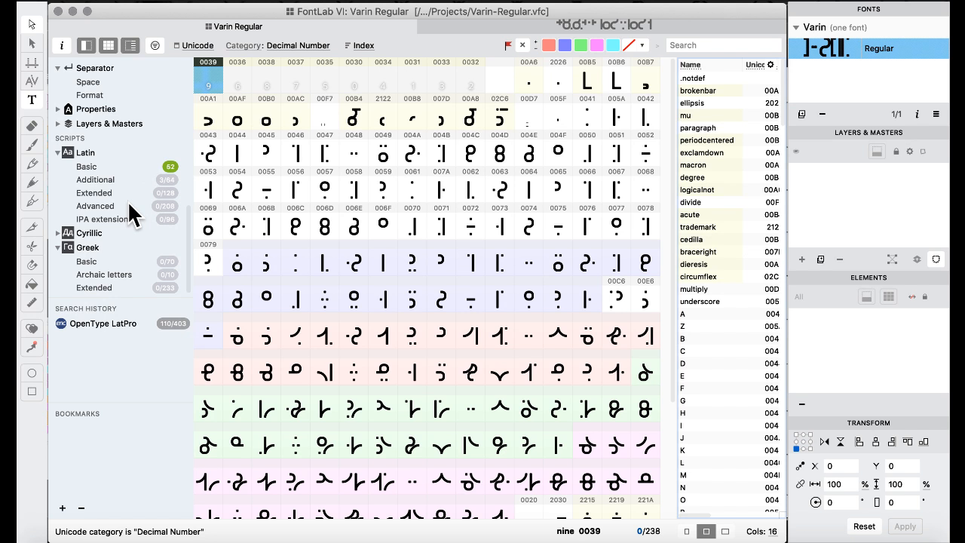
scroll(130, 215, "up", 8)
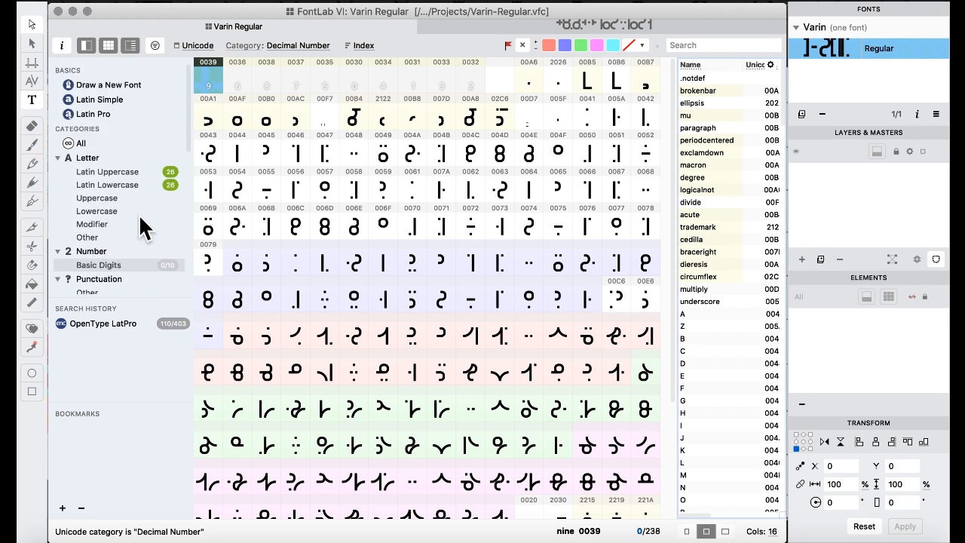
View the glyphs by the Latin Uppercase, Latin Lowercase, Lowercase, Modifier and Other sets of the Letter category.
left_click(121, 174)
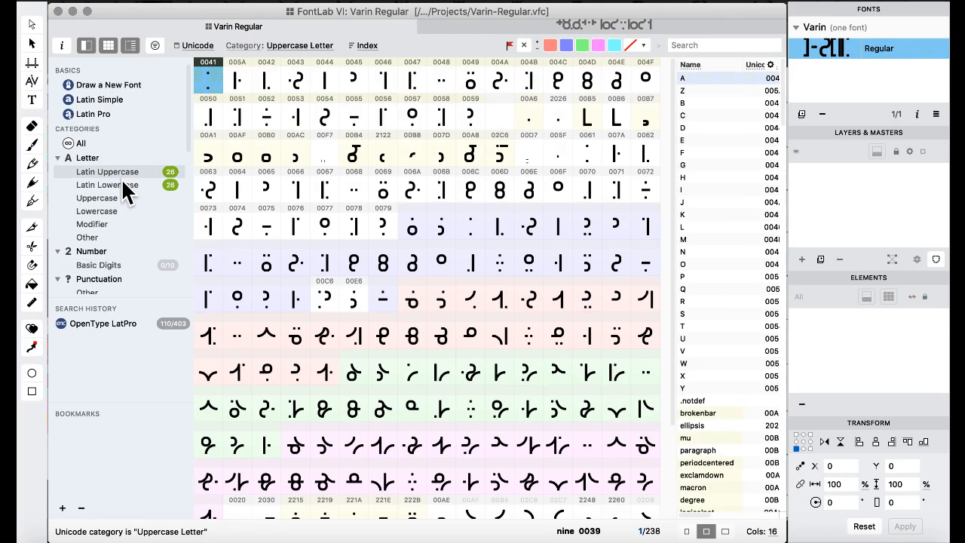
left_click(119, 185)
left_click(110, 208)
left_click(109, 224)
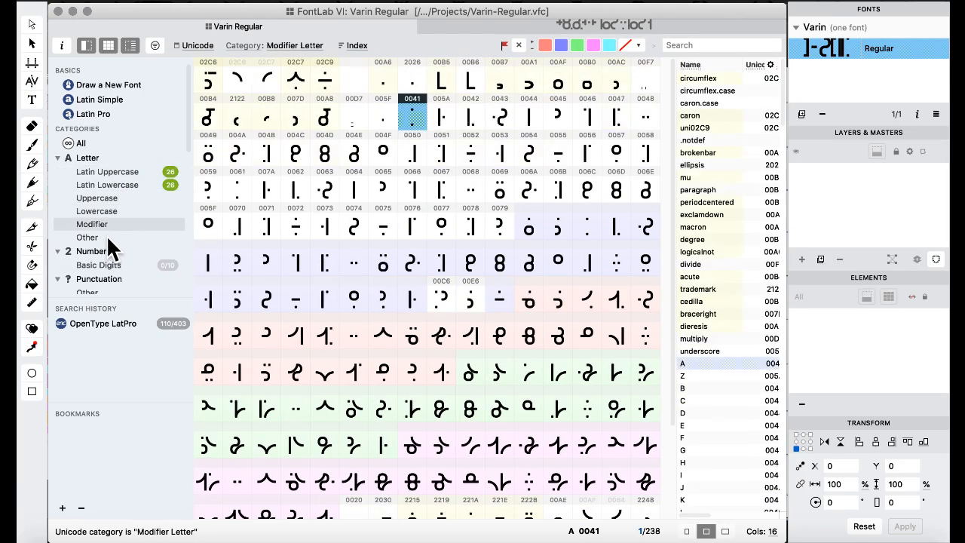
left_click(105, 236)
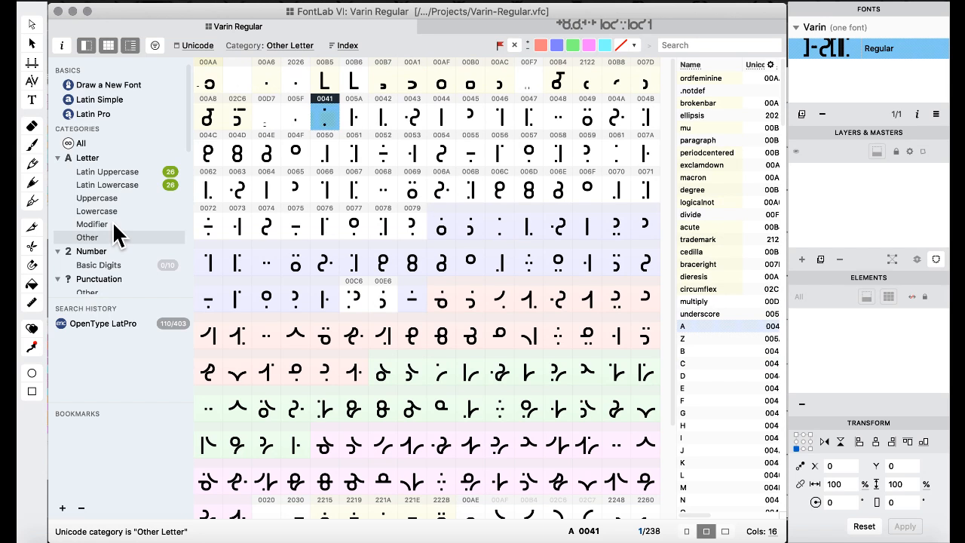
View the font by the Draw a New Font, Latin Simple and Latin Pro basic sets.
left_click(113, 85)
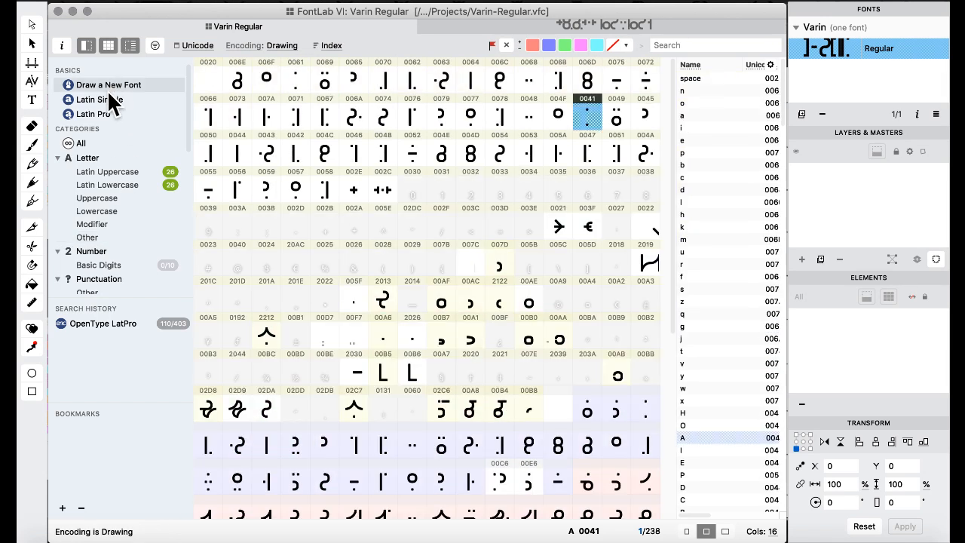
left_click(109, 96)
left_click(105, 111)
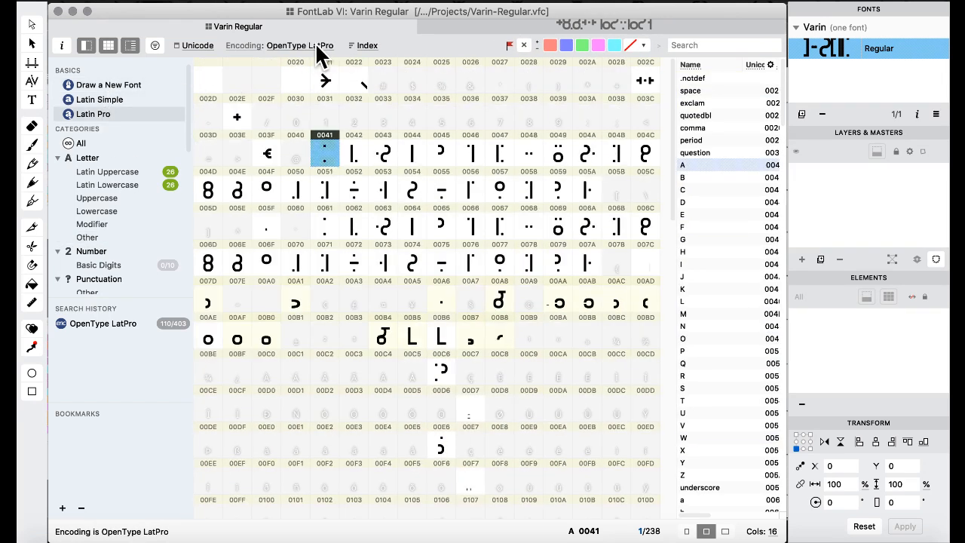
Browse the available encodings and view the font in the ISO 8859-1 Latin 1 (Western) encoding.
left_click(295, 45)
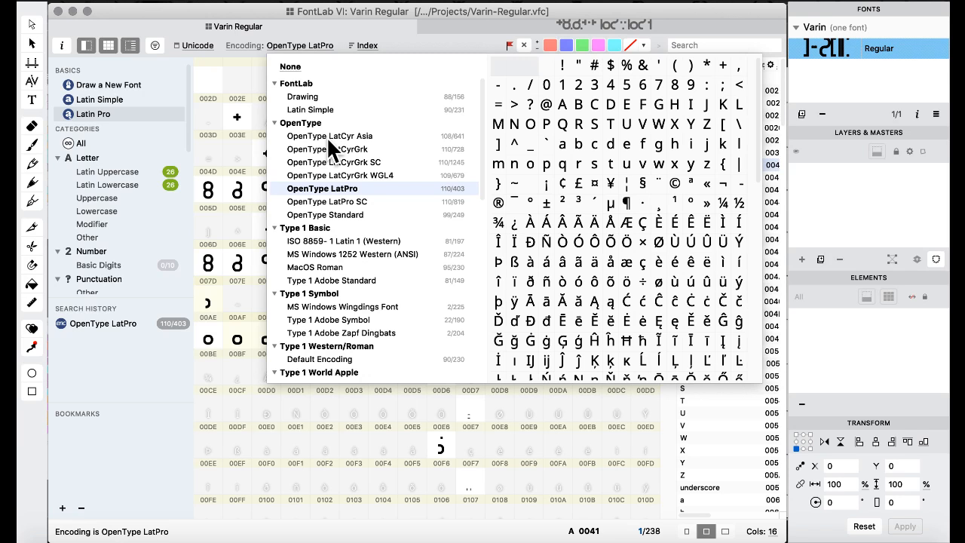
scroll(326, 201, "down", 5)
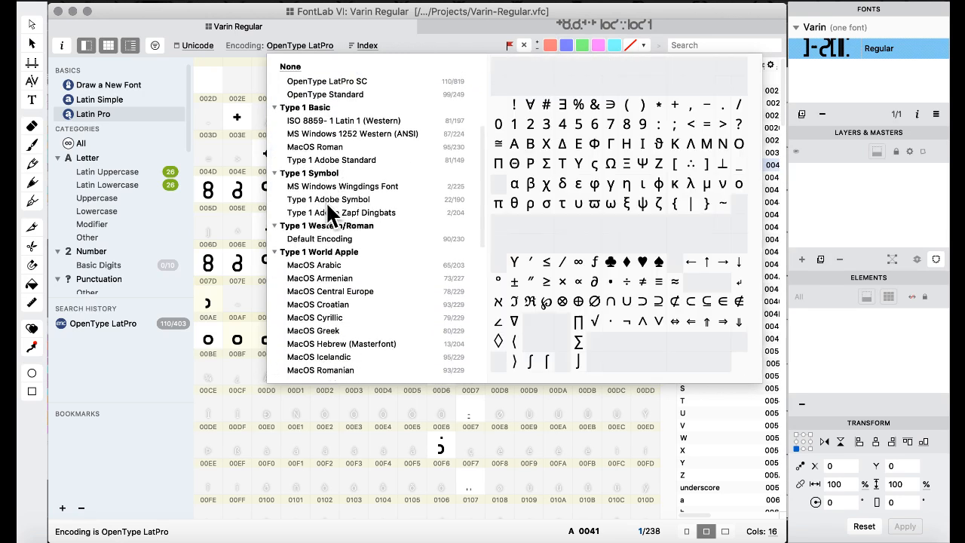
left_click(332, 129)
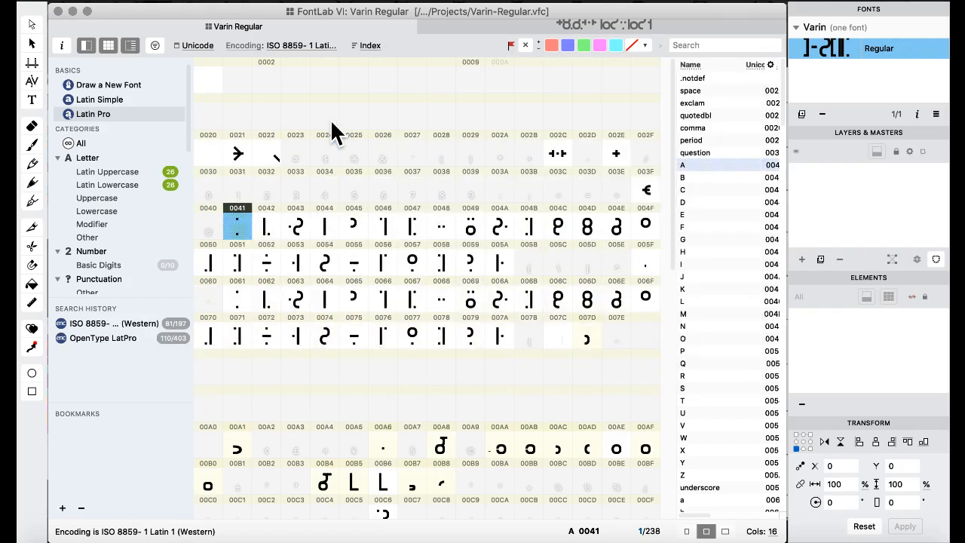
Inspect the cells of the encoding by selecting 000A, parenleft, 000A again and the unassigned cell below it.
left_click(501, 89)
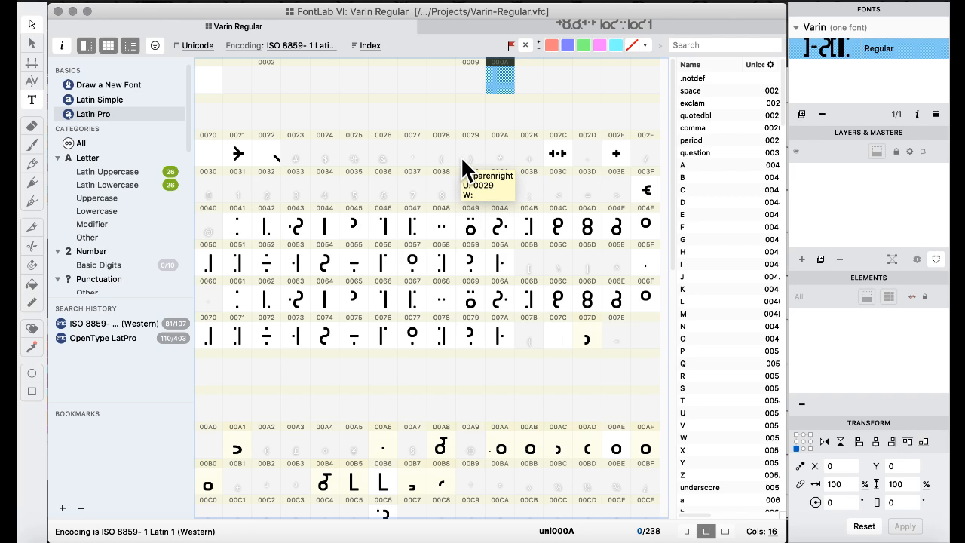
left_click(455, 159)
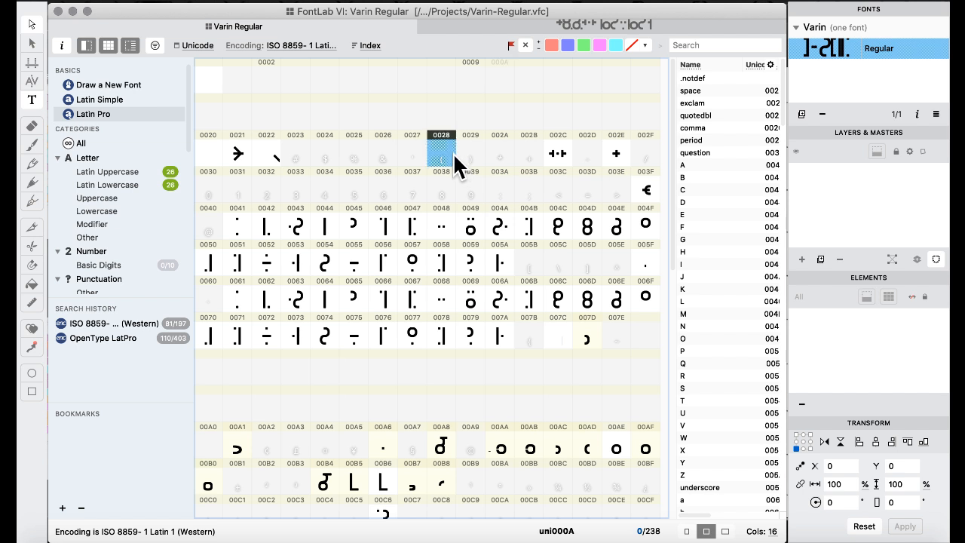
left_click(502, 80)
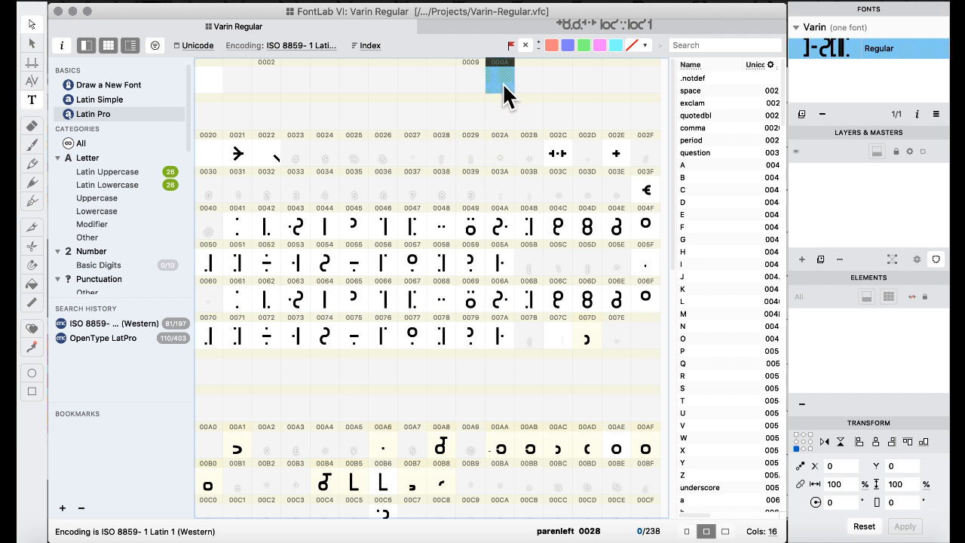
left_click_drag(503, 95, 491, 108)
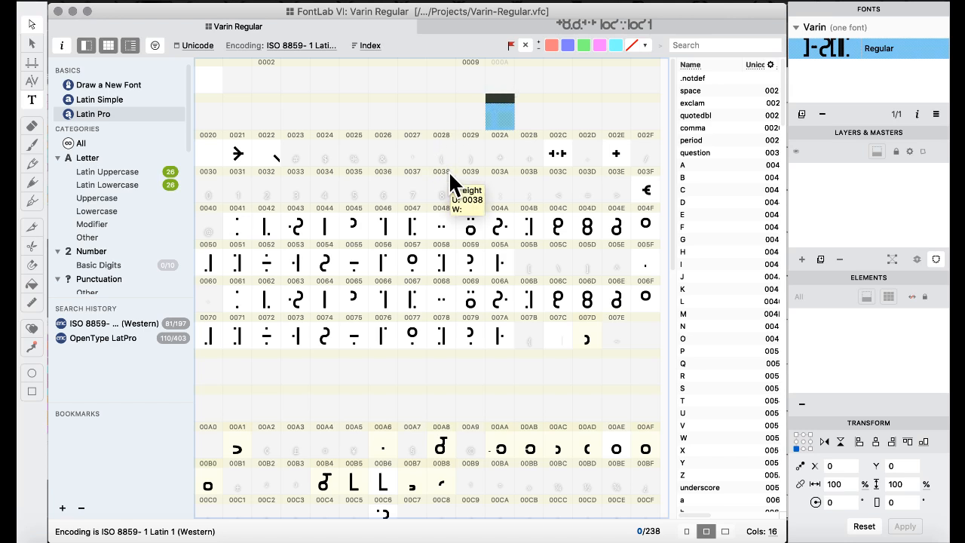
Examine the glyphs outside the ISO 8859-1 set, selecting macron.case, acute.case, caron.case and circumflex.case, and return to the start of the encoding.
scroll(413, 158, "down", 3)
scroll(413, 160, "down", 5)
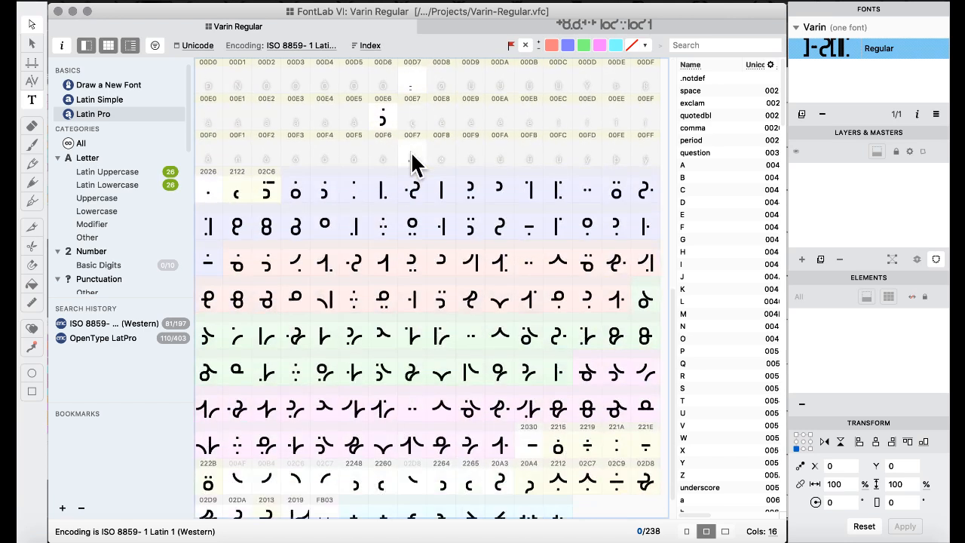
scroll(413, 160, "up", 3)
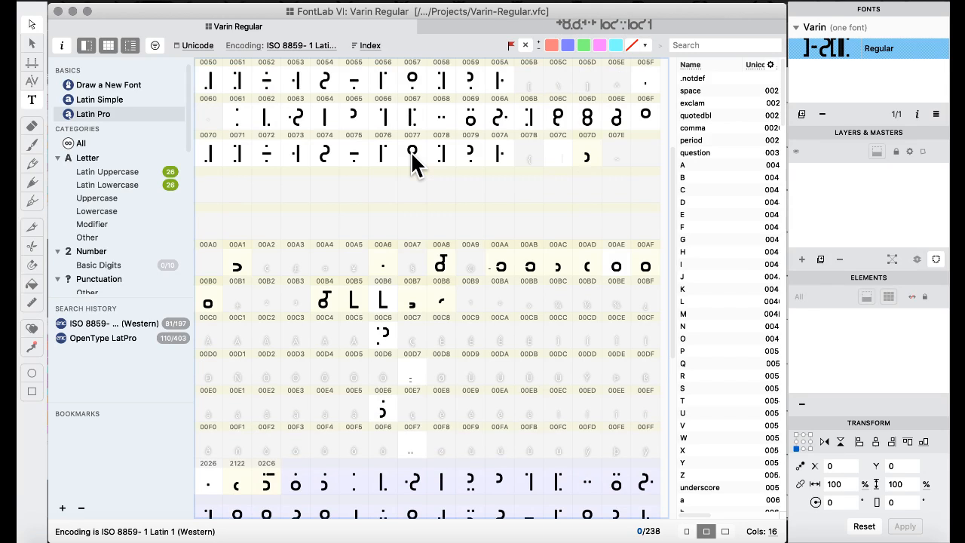
scroll(413, 160, "down", 9)
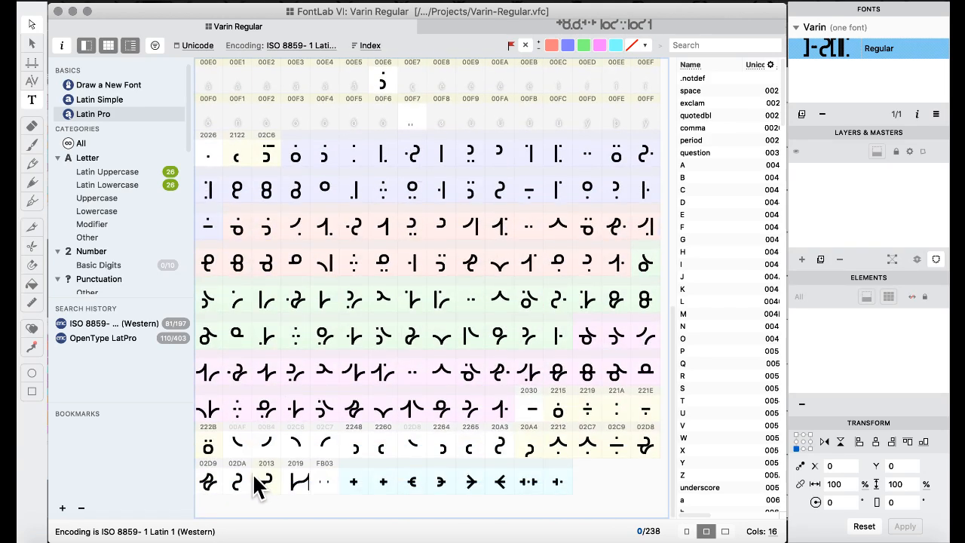
left_click(241, 446)
left_click(270, 445)
left_click(322, 448)
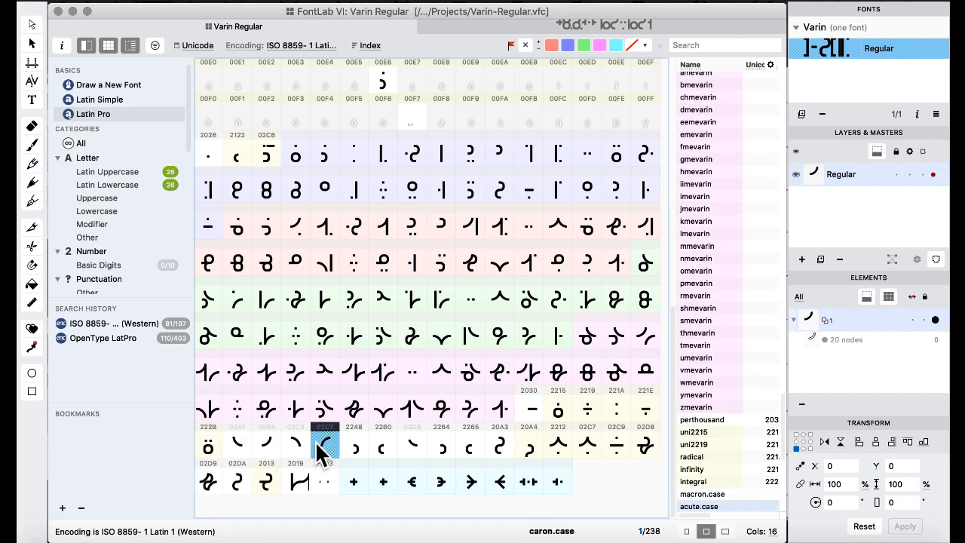
left_click(297, 449)
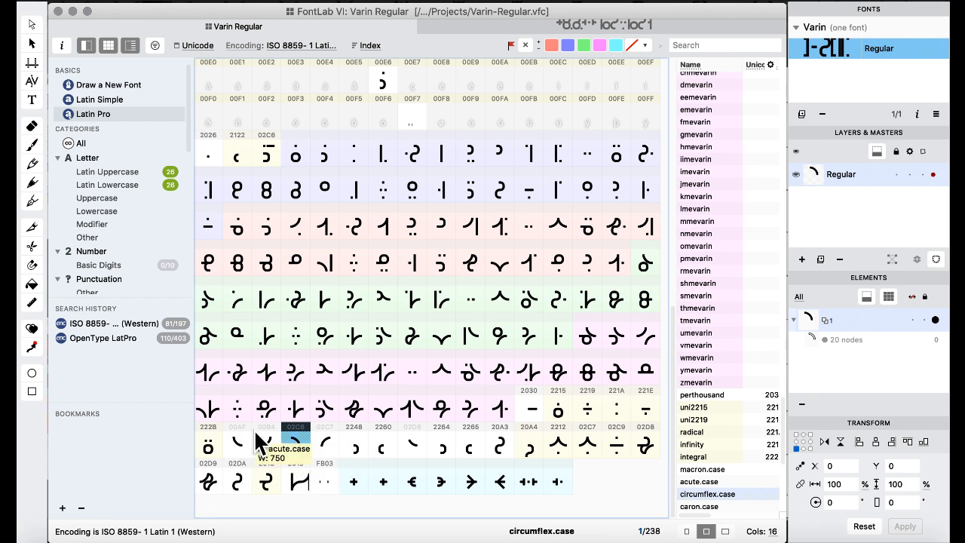
scroll(362, 377, "up", 10)
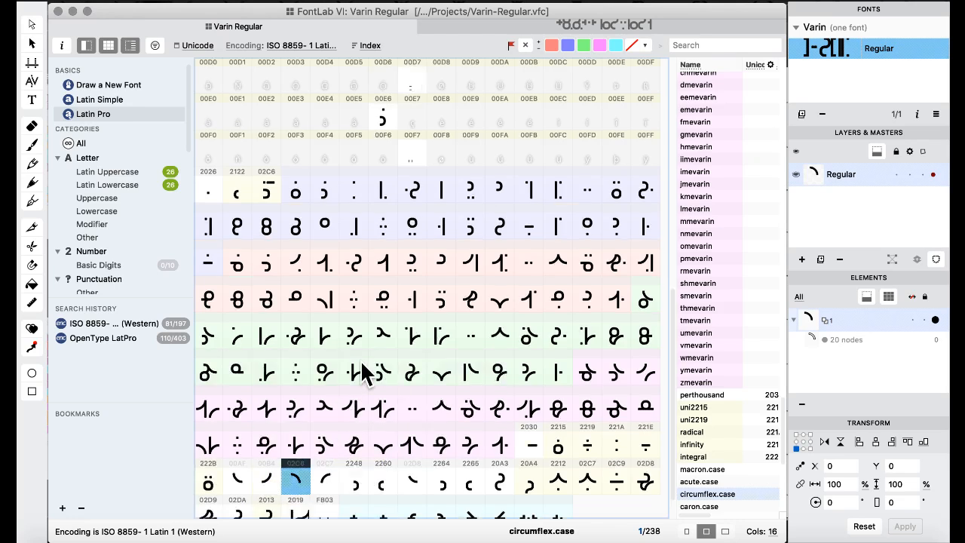
left_click(500, 81)
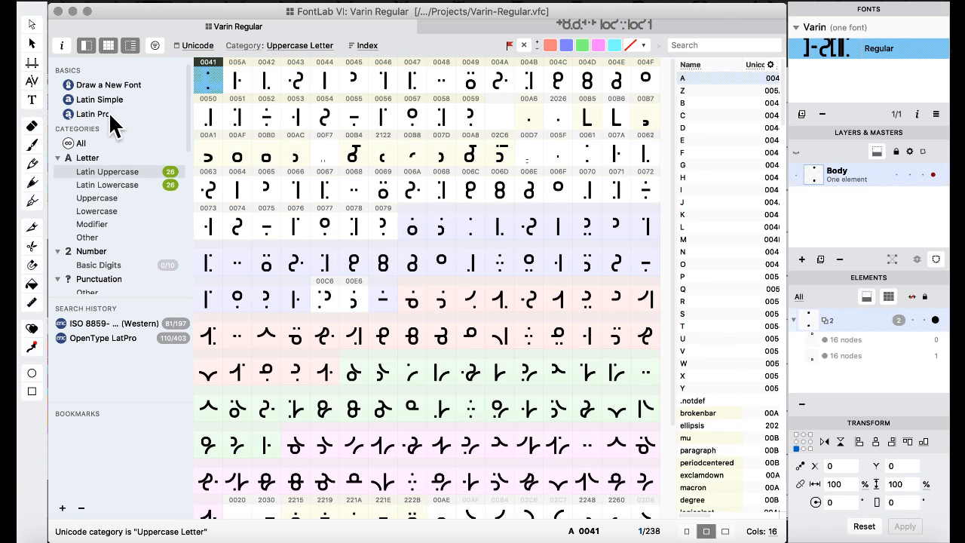
Show the font in the Drawing encoding and caption the glyph cells with their names.
left_click(94, 83)
left_click(202, 45)
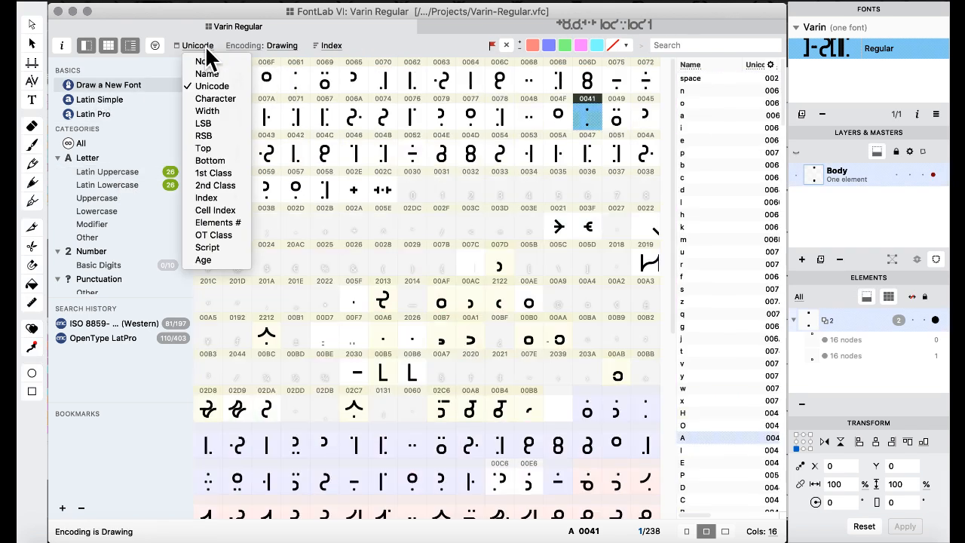
left_click(213, 74)
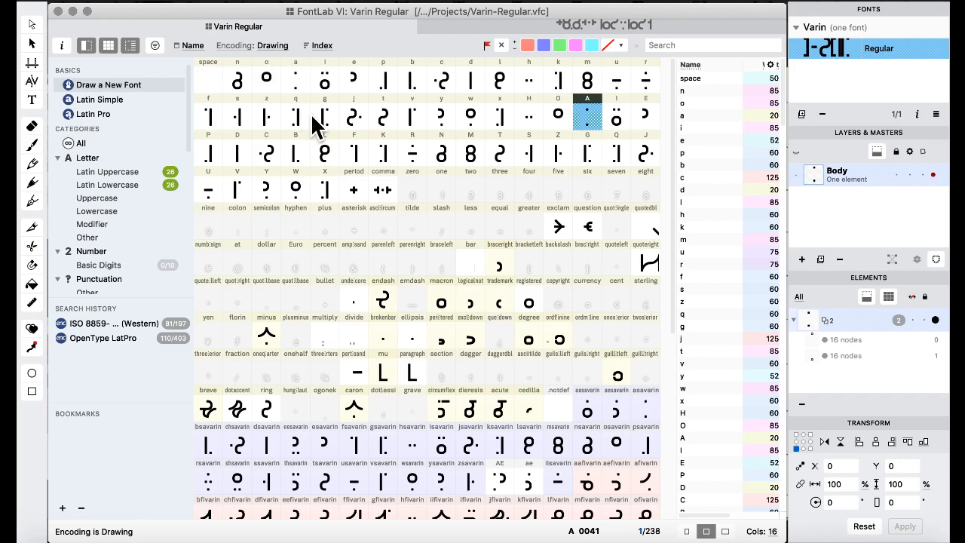
Show the font in the OpenType LatPro SC encoding, select the four cell and look through the whole encoding.
left_click(273, 47)
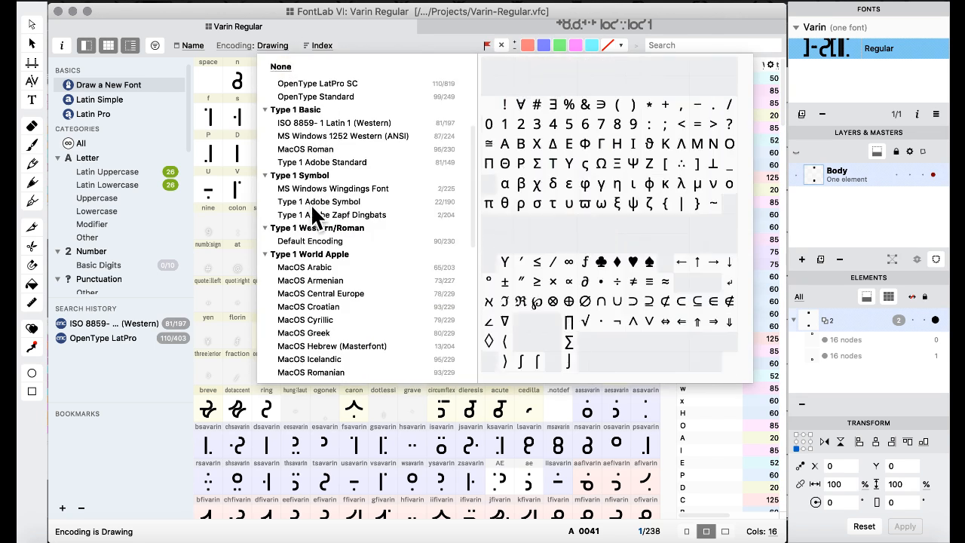
left_click(305, 84)
left_click(415, 115)
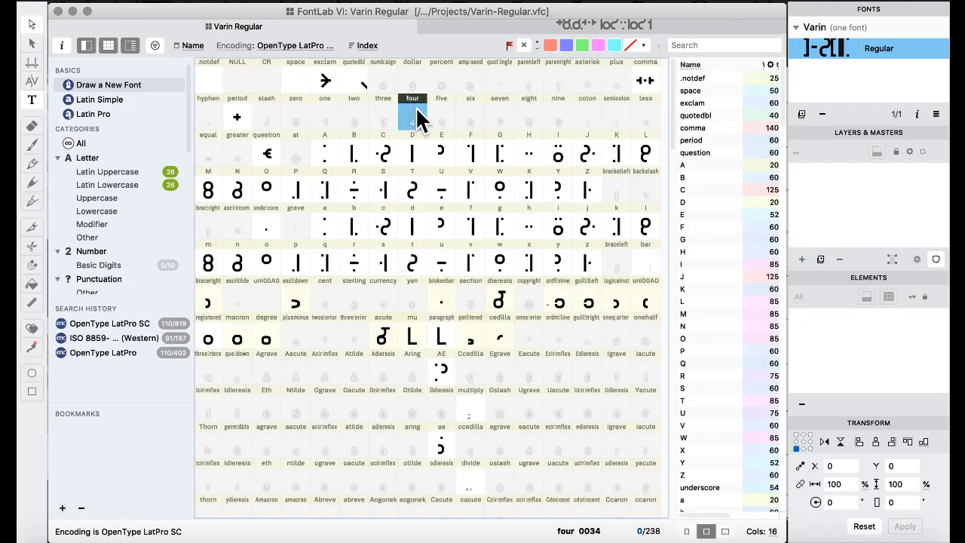
scroll(416, 107, "down", 15)
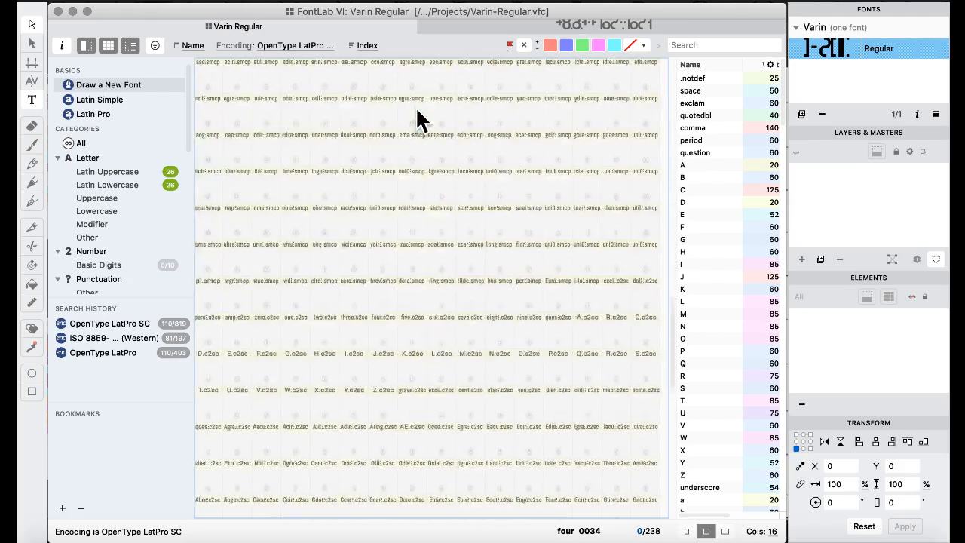
scroll(417, 119, "up", 15)
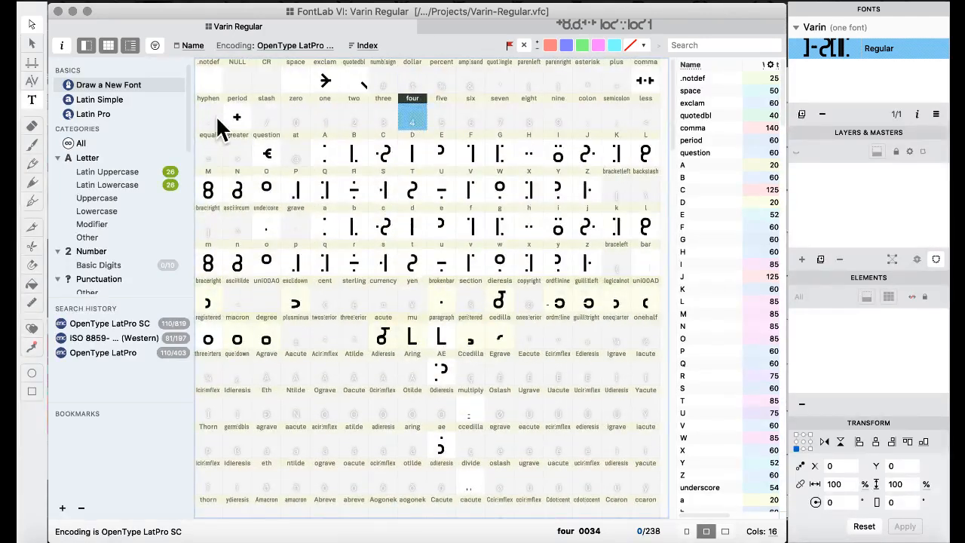
Switch the font view to the ISO 8859-1 Latin 1 (Western) encoding and back to OpenType LatPro SC.
left_click(280, 47)
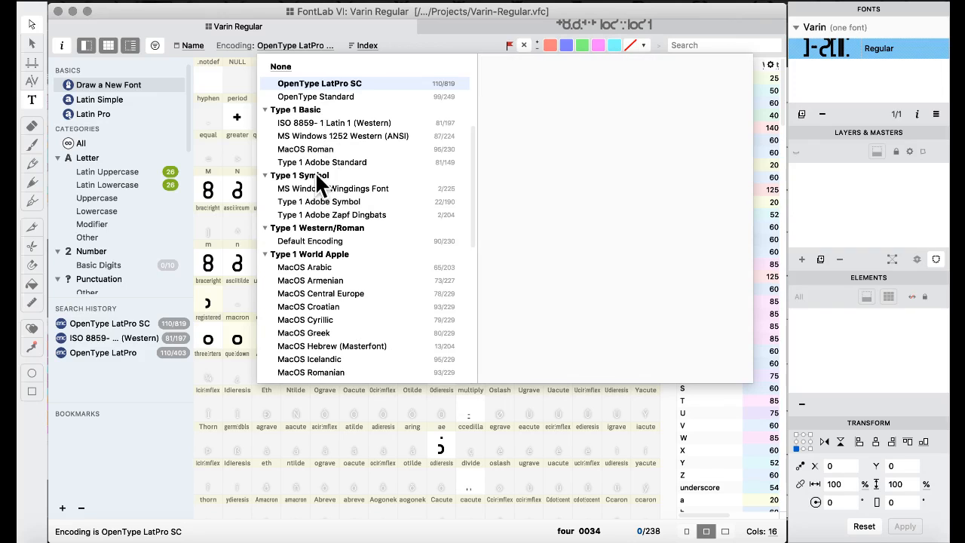
left_click(305, 122)
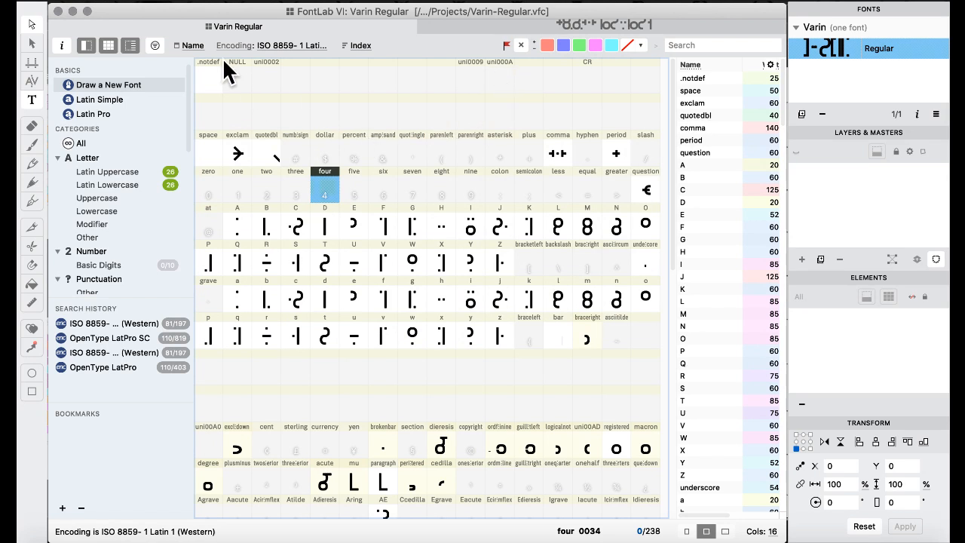
left_click(267, 47)
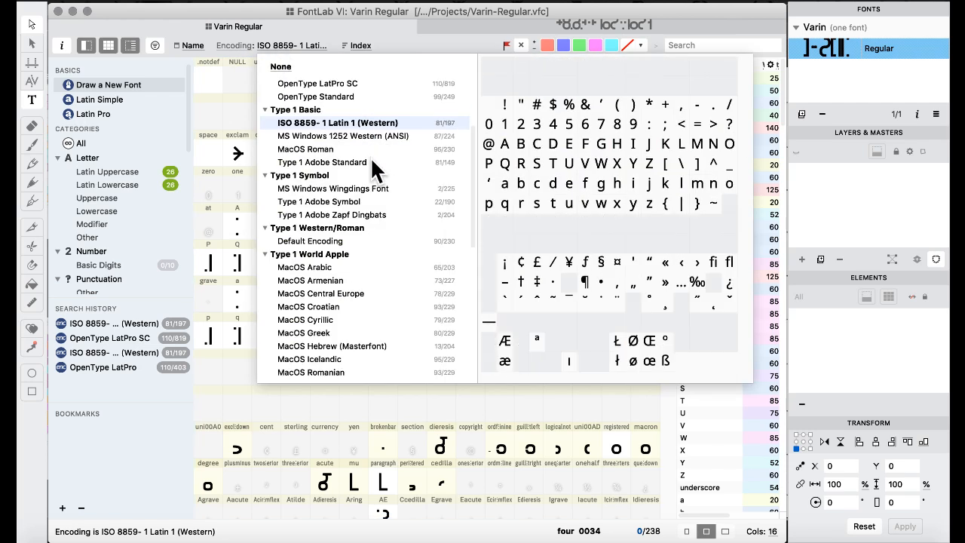
left_click(317, 83)
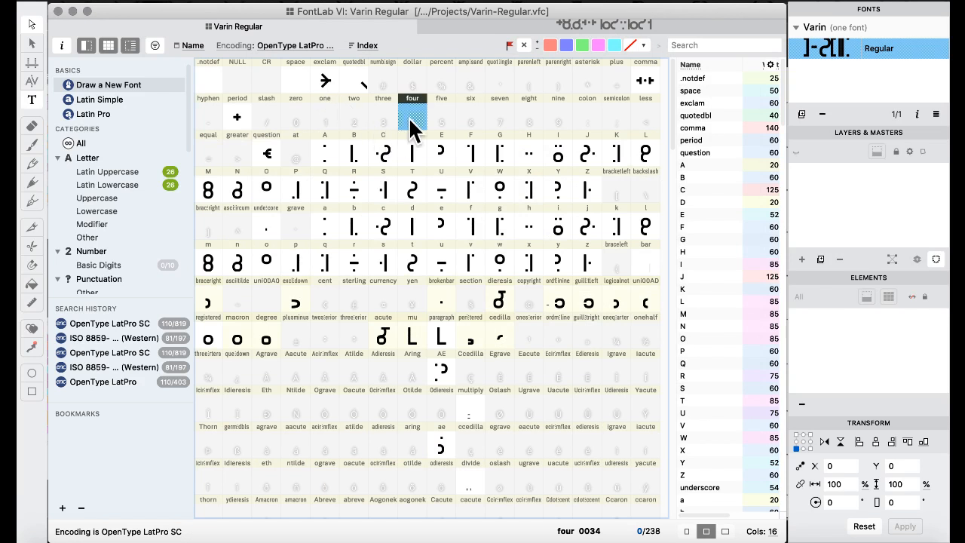
Inspect the empty digit cells of the encoding by selecting five and two.
left_click(449, 126)
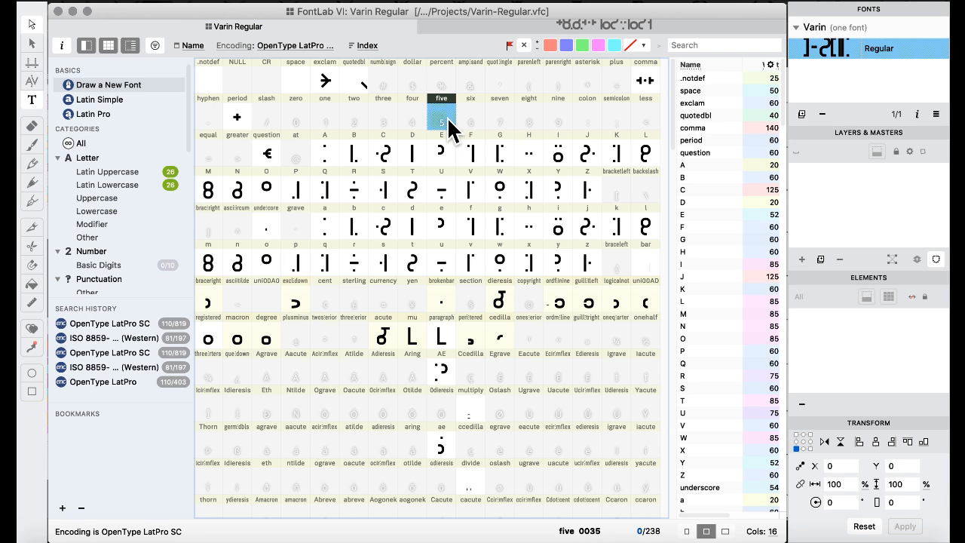
scroll(447, 120, "down", 5)
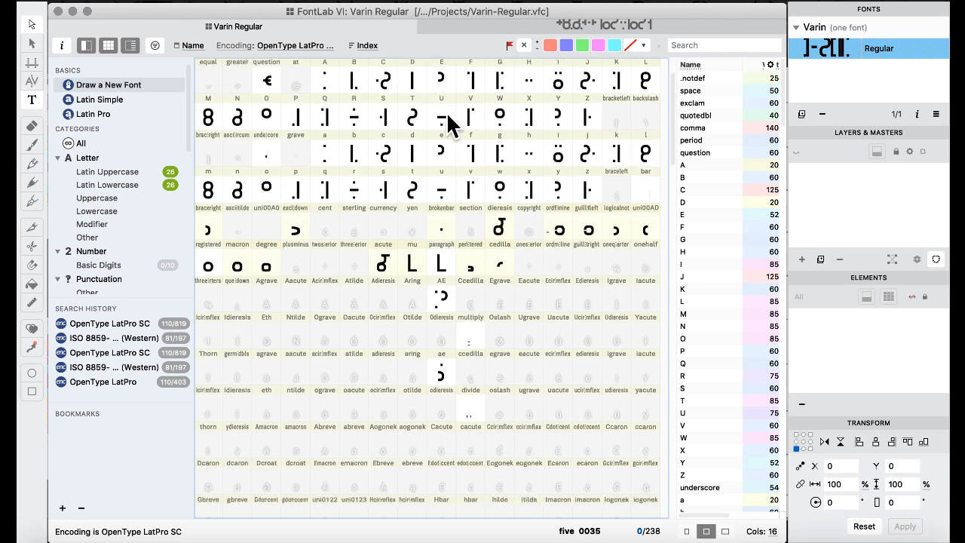
scroll(446, 111, "up", 5)
left_click(361, 115)
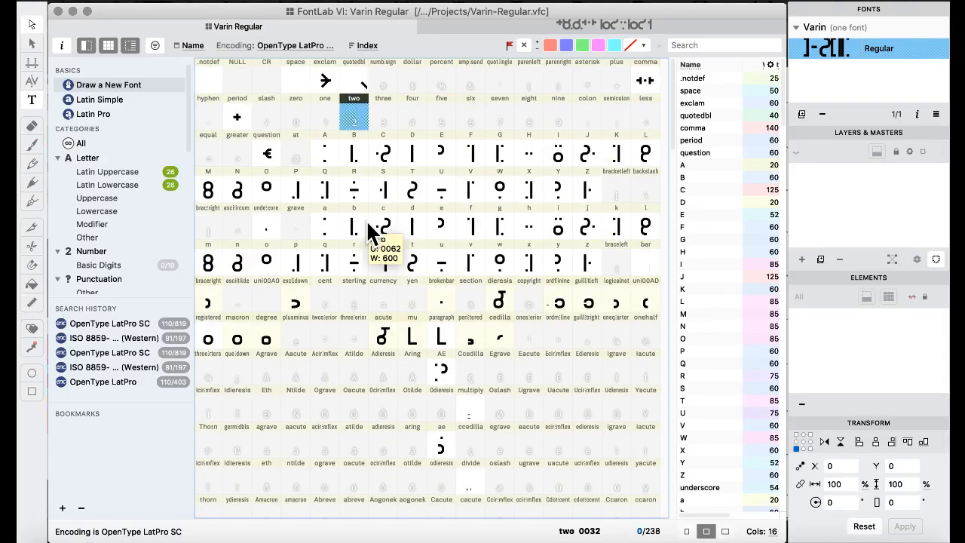
Open Add Glyphs and look through its Scripts, Smart and Ranges groupings, going down to the end of the Unicode ranges.
left_click(267, 1)
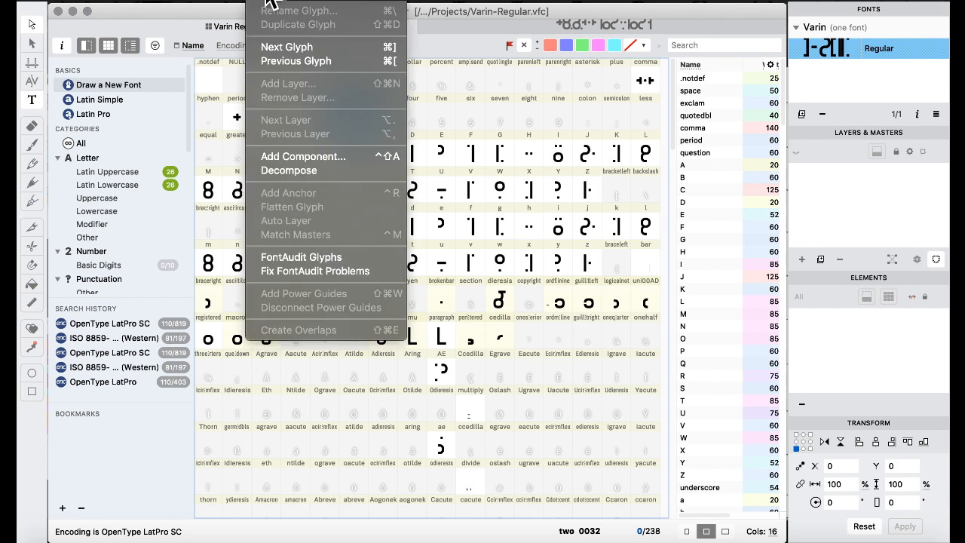
mouse_move(241, 1)
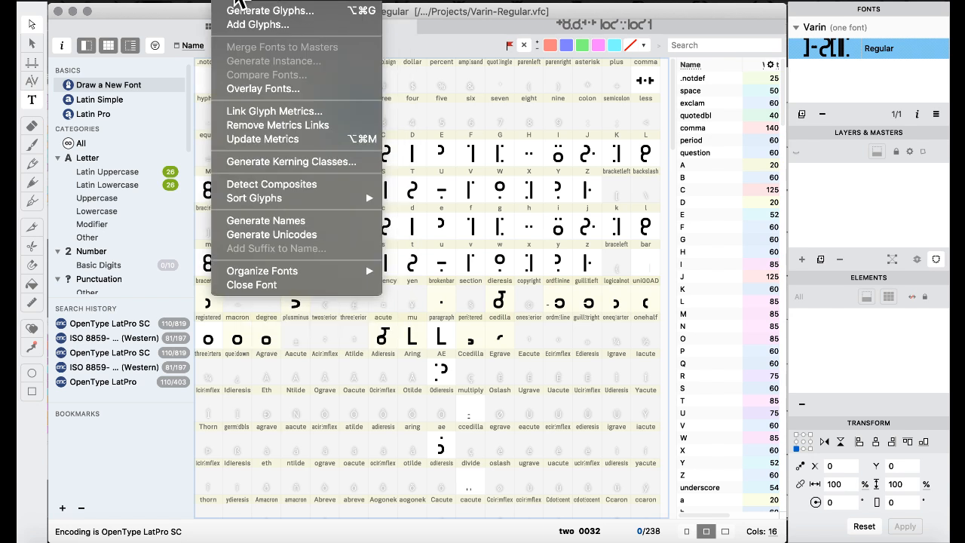
left_click(249, 26)
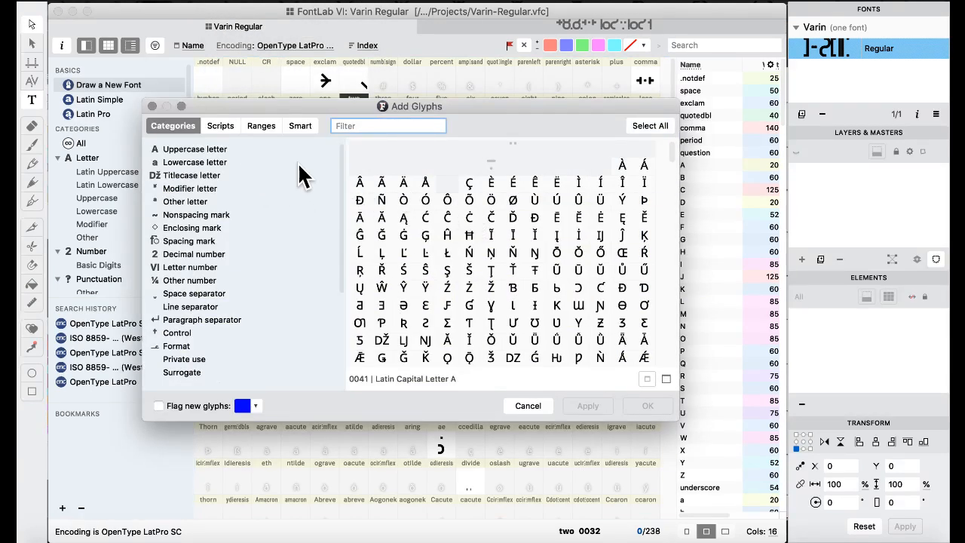
left_click(224, 124)
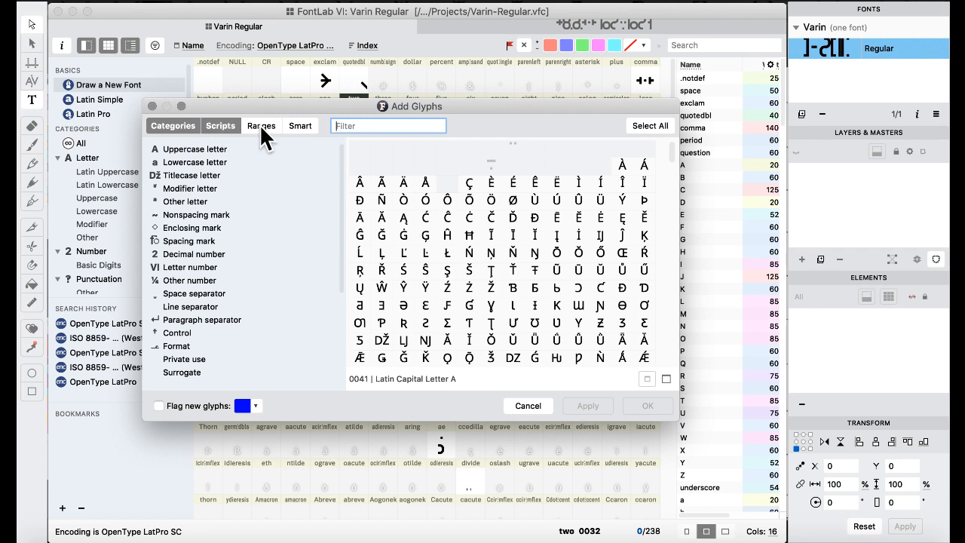
left_click(302, 126)
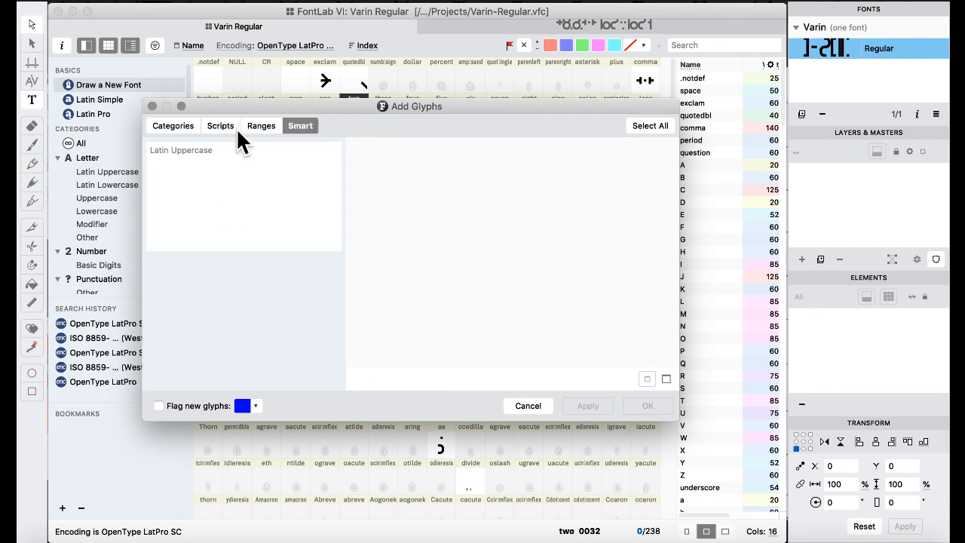
left_click(257, 126)
scroll(216, 218, "down", 15)
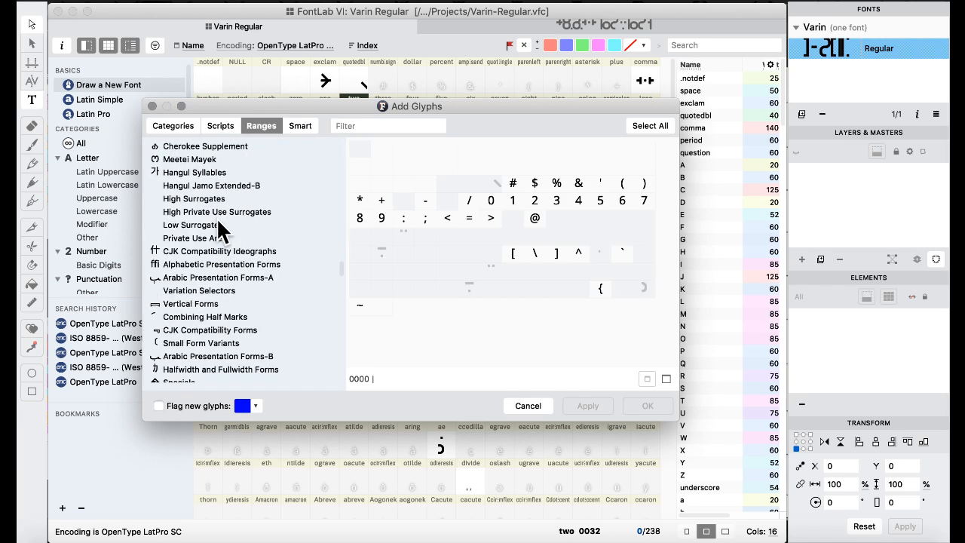
scroll(217, 221, "down", 20)
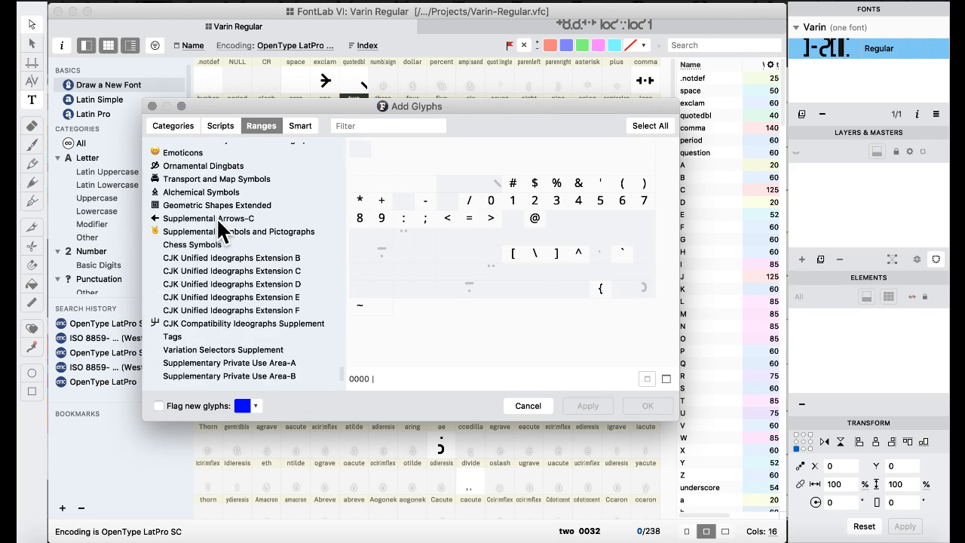
Preview ranges such as Supplementary Private Use Area-B and -A, CJK Compatibility Ideographs Supplement and Chess Symbols, and leave without adding glyphs.
left_click(222, 364)
left_click(205, 375)
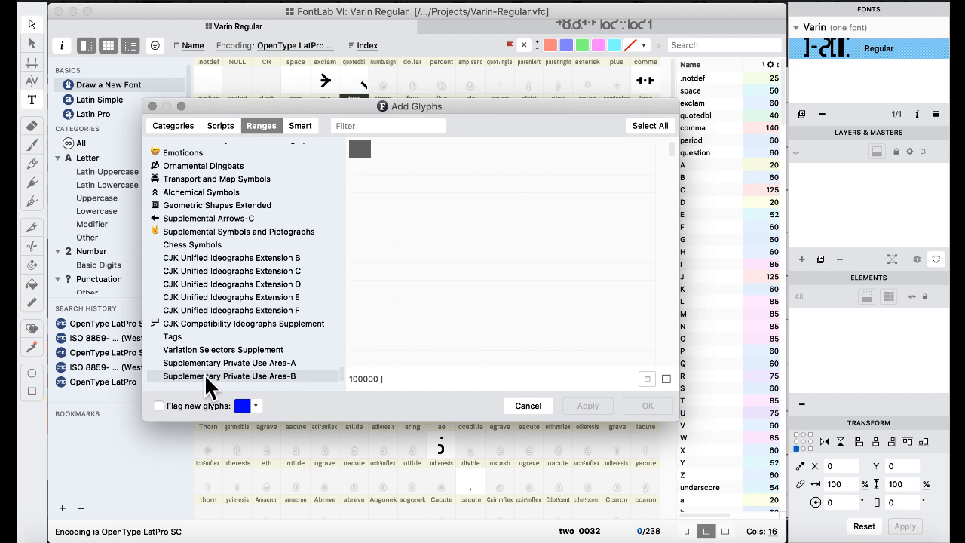
left_click(201, 358)
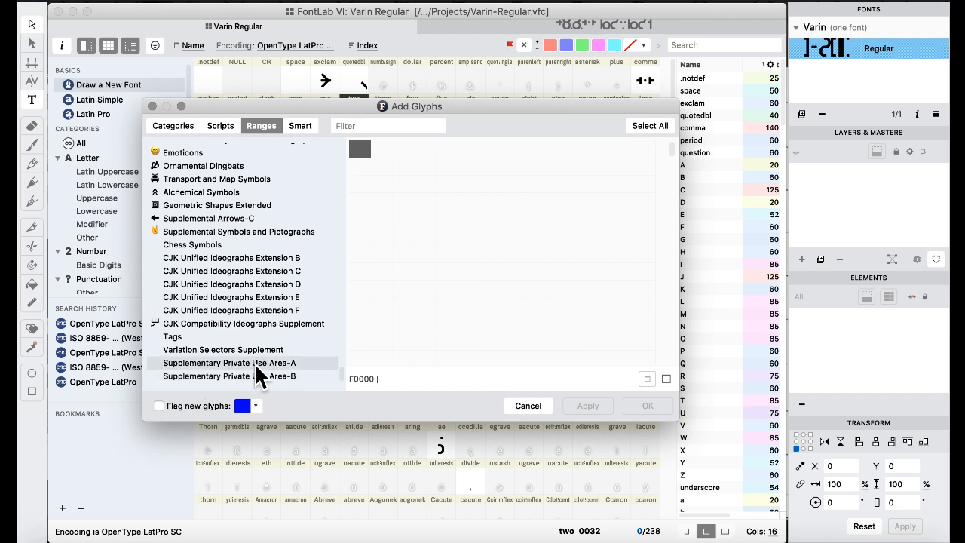
left_click(263, 349)
left_click(254, 325)
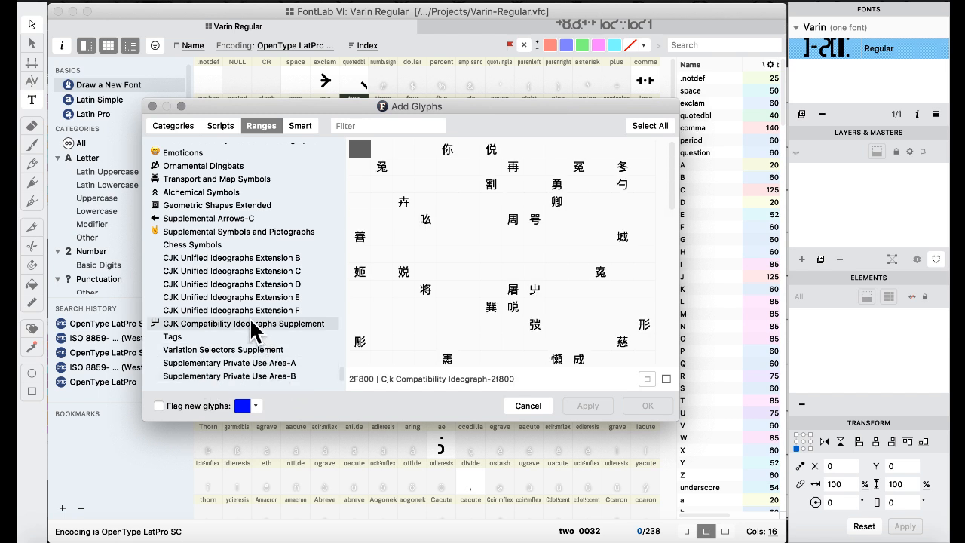
left_click(248, 284)
left_click(238, 245)
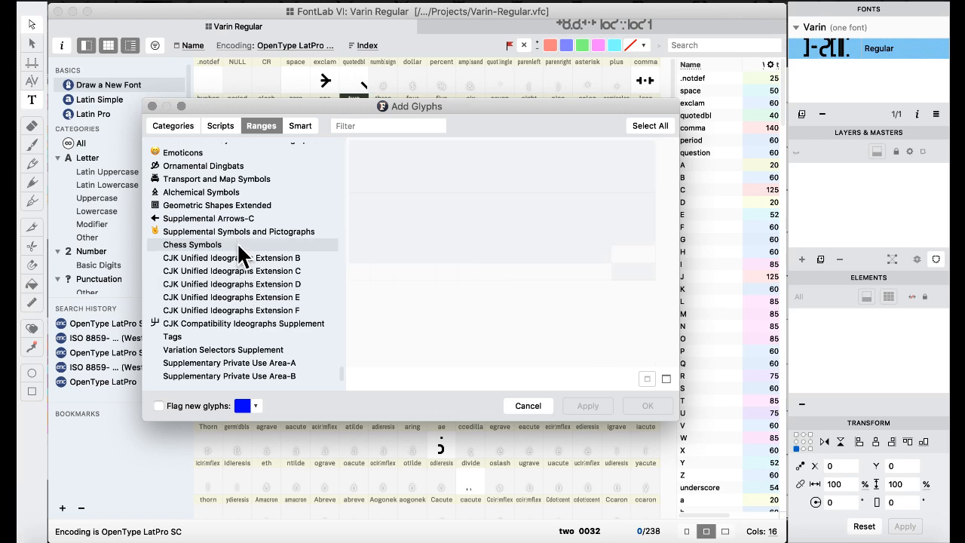
left_click(522, 405)
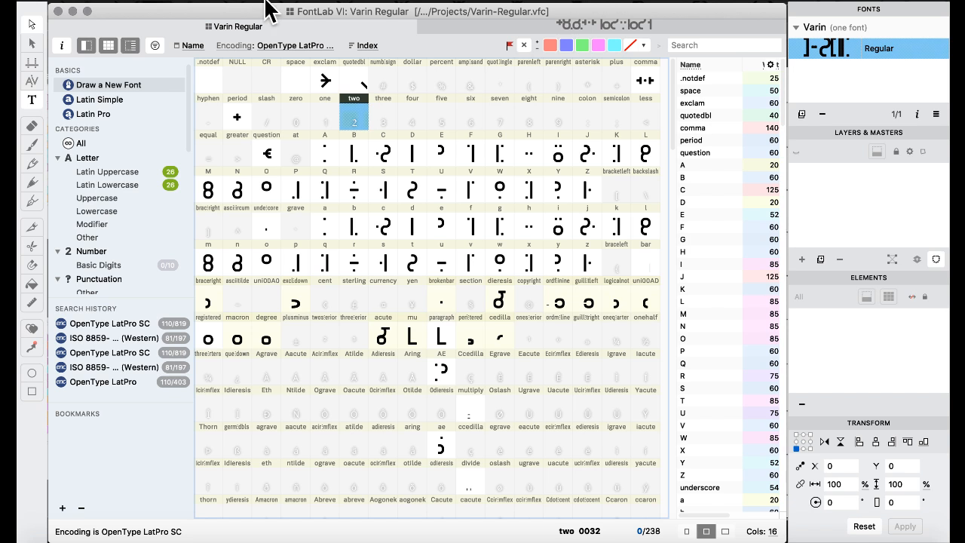
left_click(269, 1)
left_click(270, 1)
left_click(228, 2)
left_click(228, 2)
Select the currency and section cells, and examine the custom Varin glyphs at the end of the encoding.
left_click(380, 260)
left_click(383, 309)
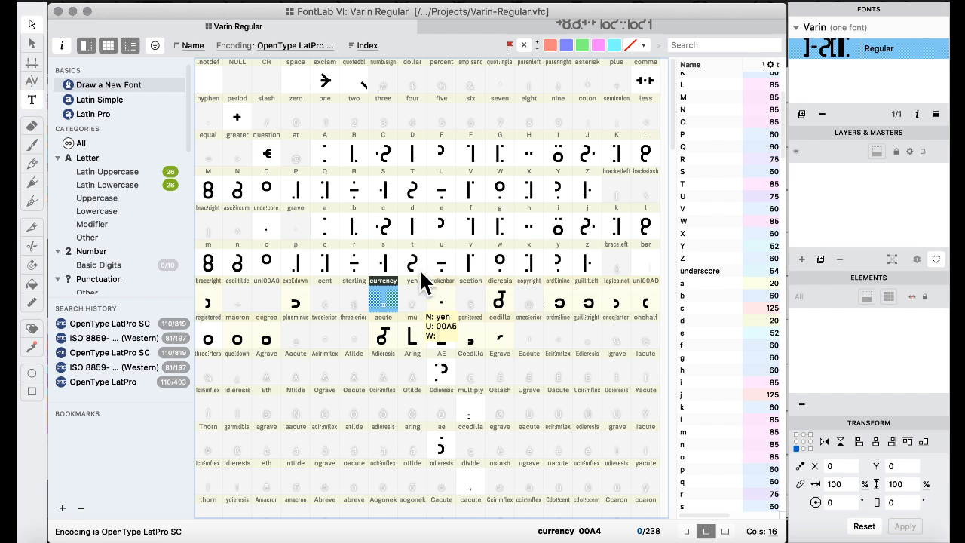
left_click(469, 300)
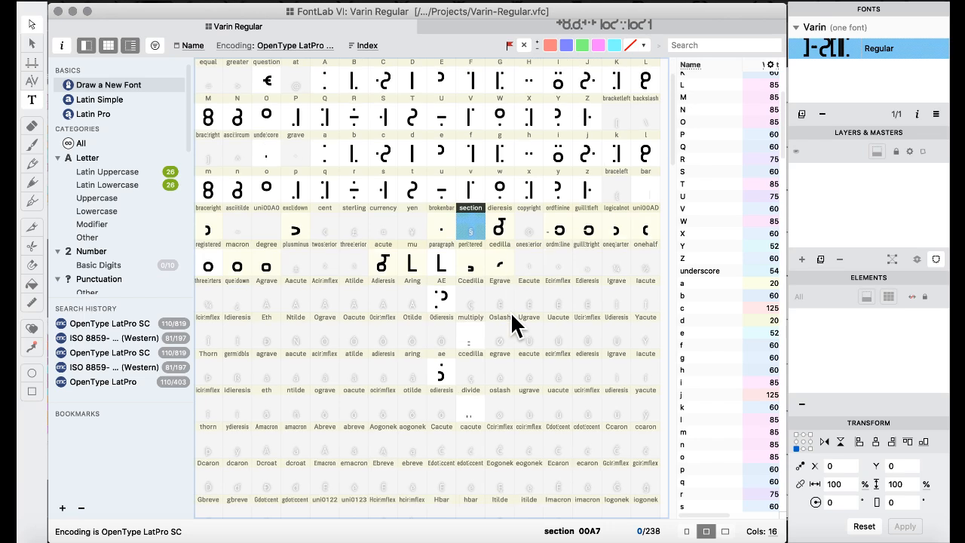
scroll(510, 312, "down", 10)
scroll(510, 311, "down", 10)
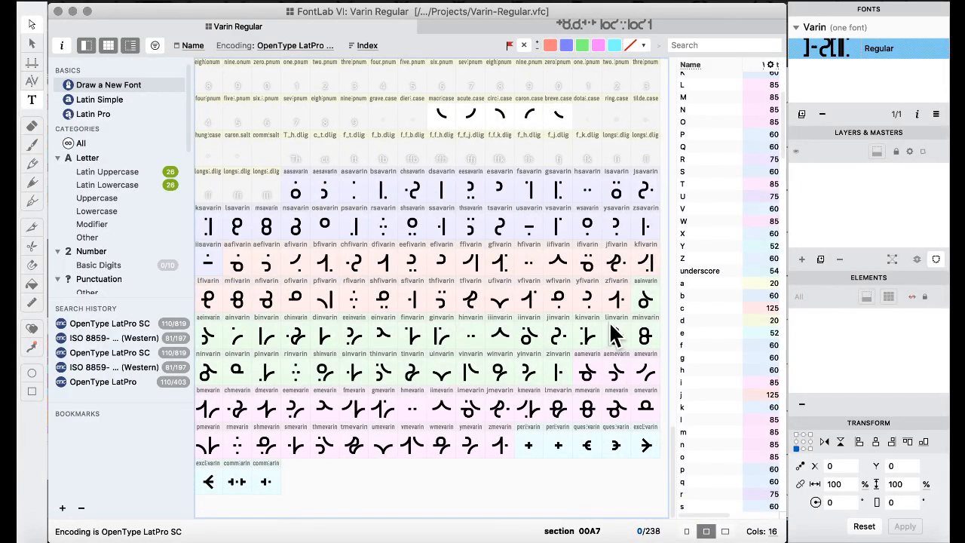
Open the section glyph in a new text tab and close the old tab with the Varin sample text.
left_click(31, 100)
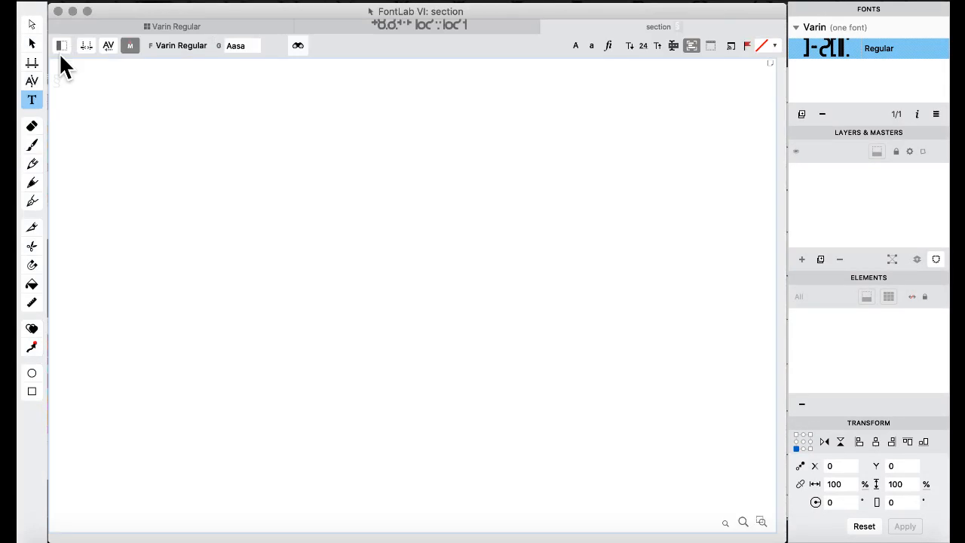
left_click(407, 27)
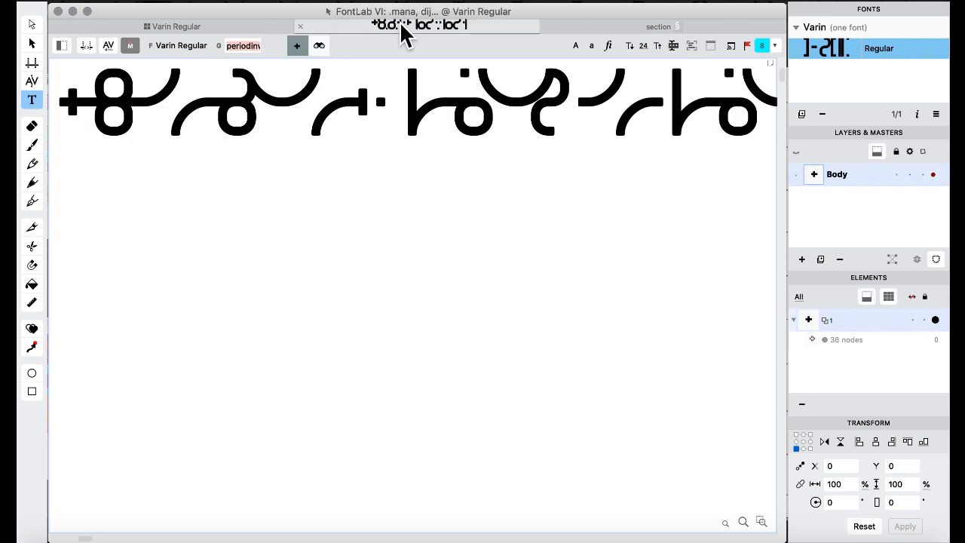
left_click(298, 26)
Switch to the workspace with the liga feature code and glyph classes, and return to the workspace with fonts, layers and elements.
left_click(550, 3)
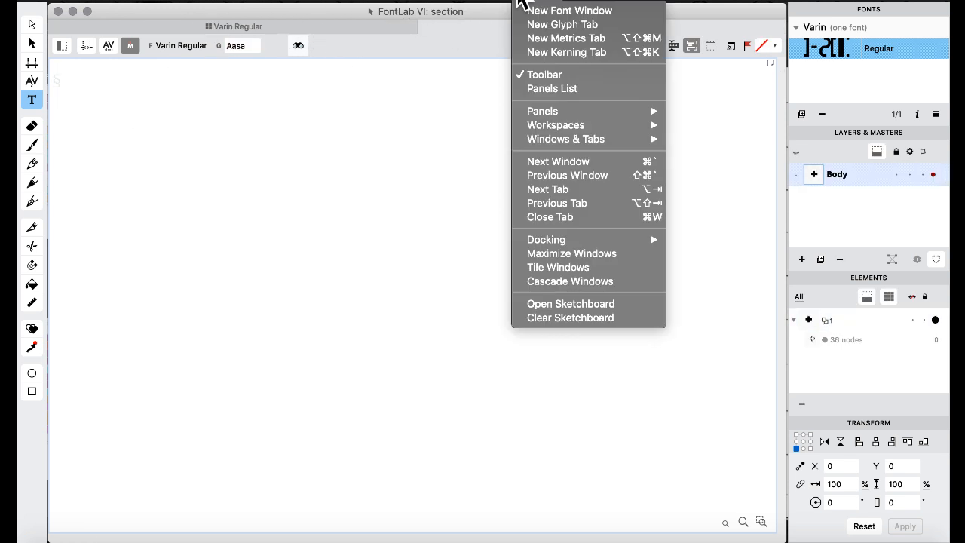
mouse_move(563, 127)
left_click(738, 168)
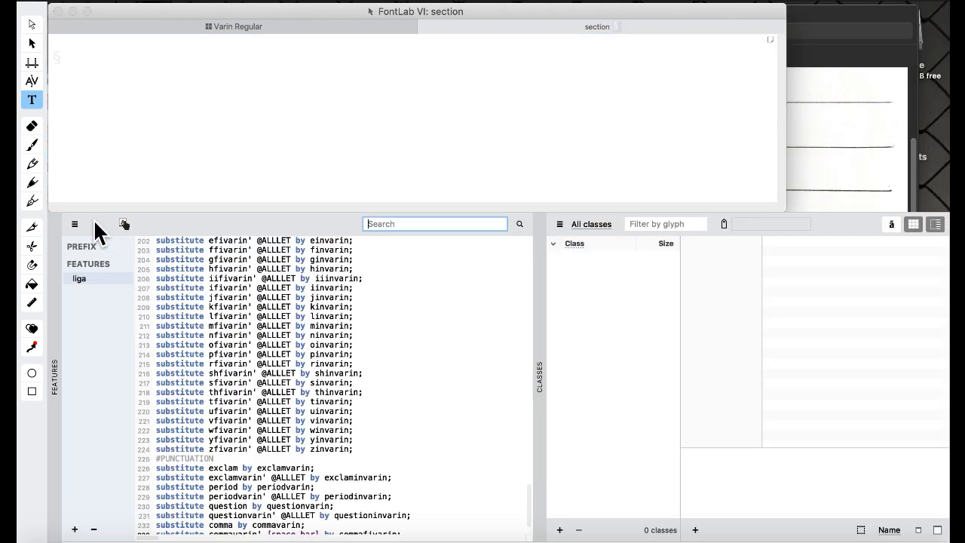
left_click(526, 4)
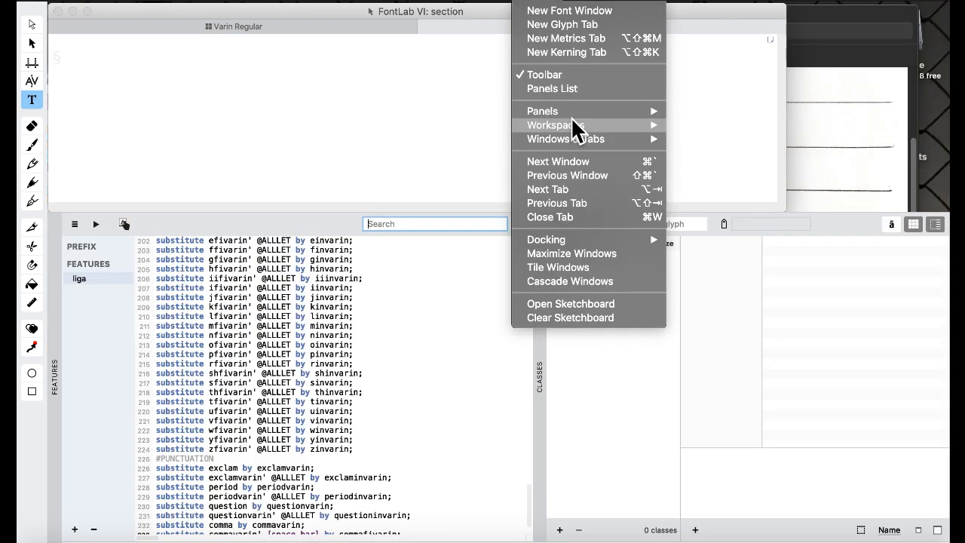
mouse_move(640, 127)
left_click(705, 126)
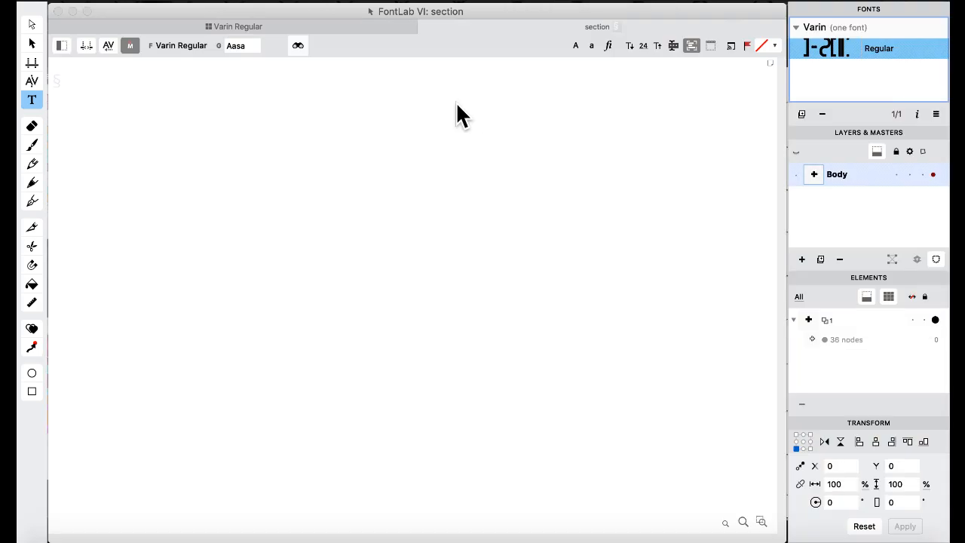
Show the text sidebar for the section glyph tab and enable OpenType features with liga.
left_click(64, 46)
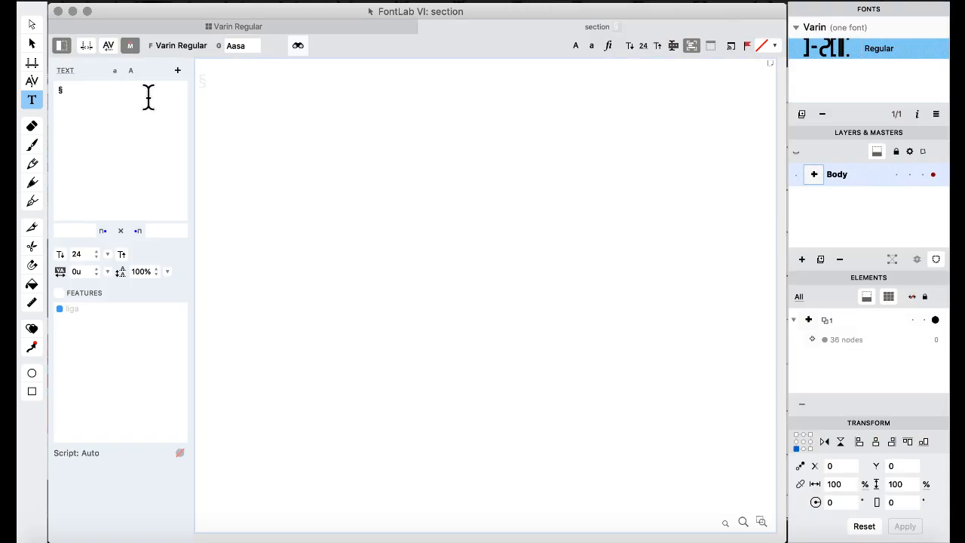
left_click(30, 98)
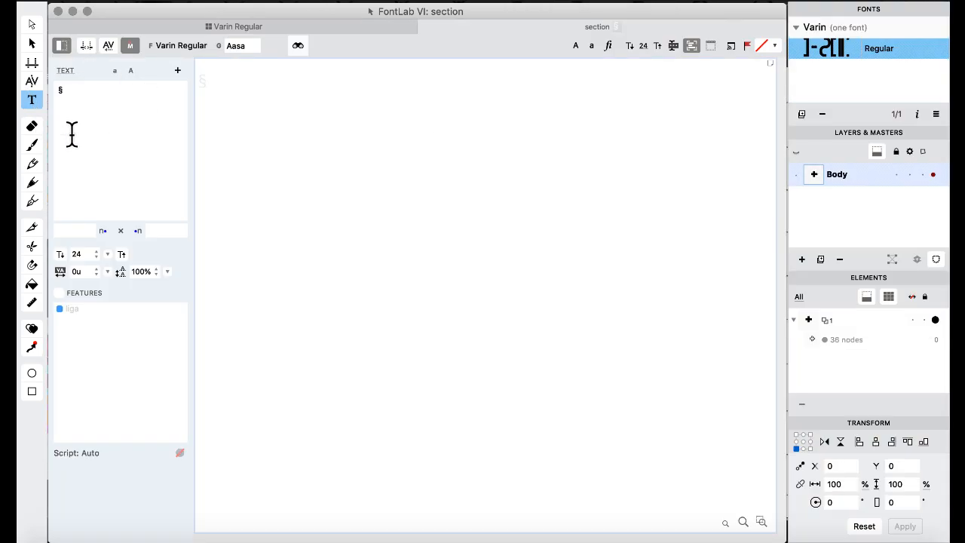
left_click(59, 292)
Replace the section sign in the sample text with the lines "amasdkfajdskjkasdjf" and "paiej eaisf;;alse i;saejij".
left_click_drag(88, 95, 45, 76)
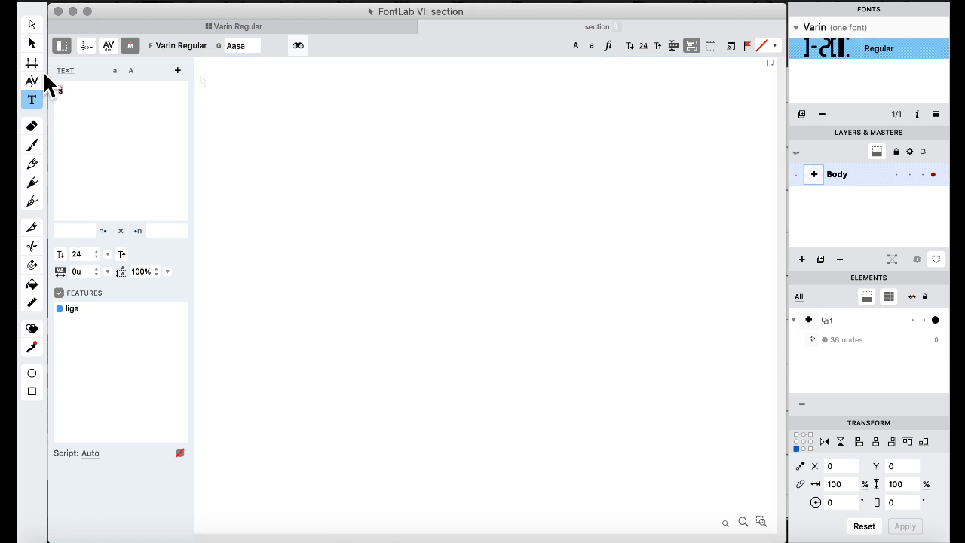
type("amasd")
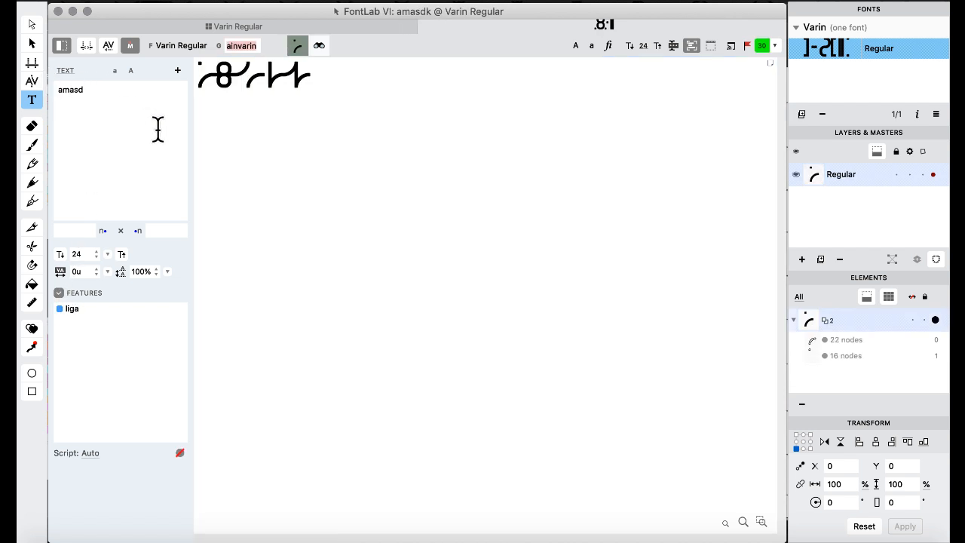
type("kfajdskjkasdjf")
key("Return")
type("pai")
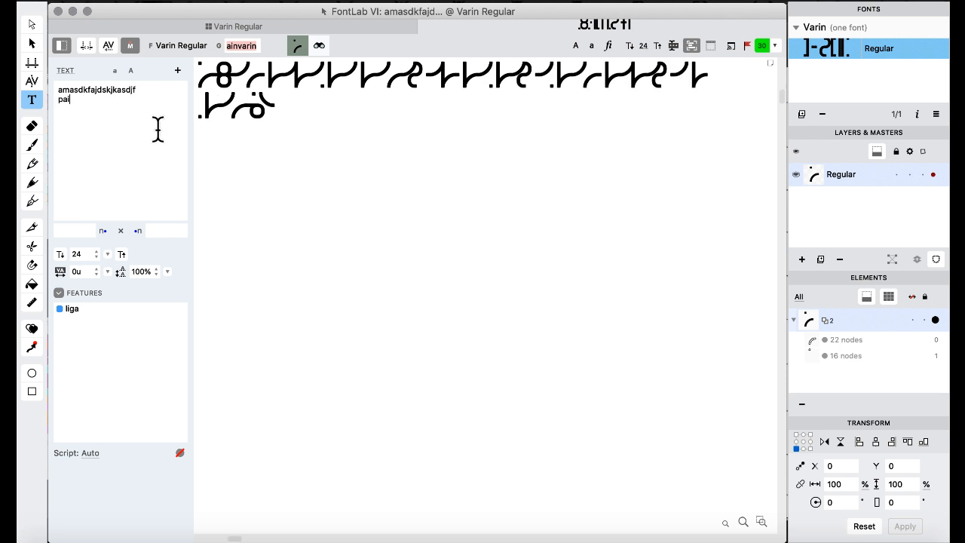
type("ej eaisf;;alse  i;saejij")
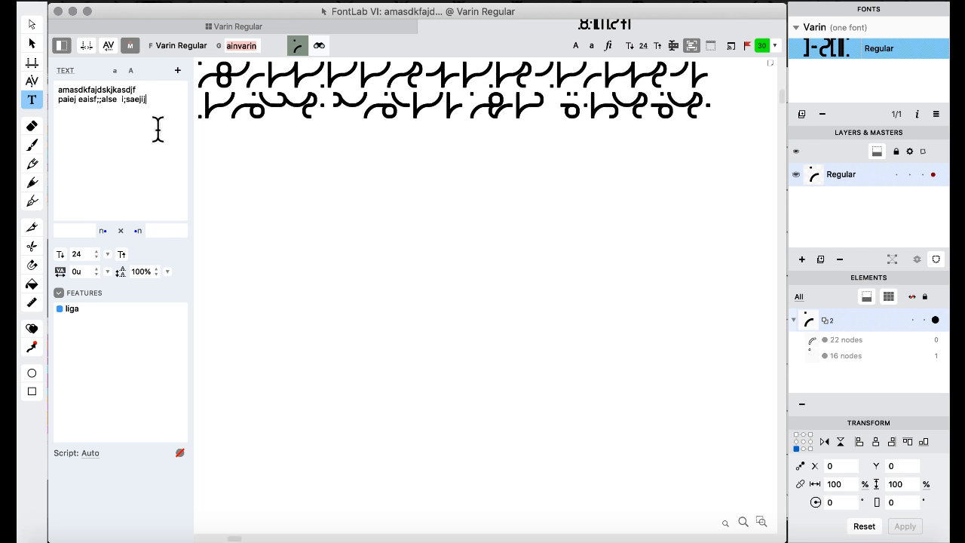
Add the lines "dk sadij fdij djisd iej" and "jsodif saiodjf iosjdf" to the sample text.
key("Return")
type("dk")
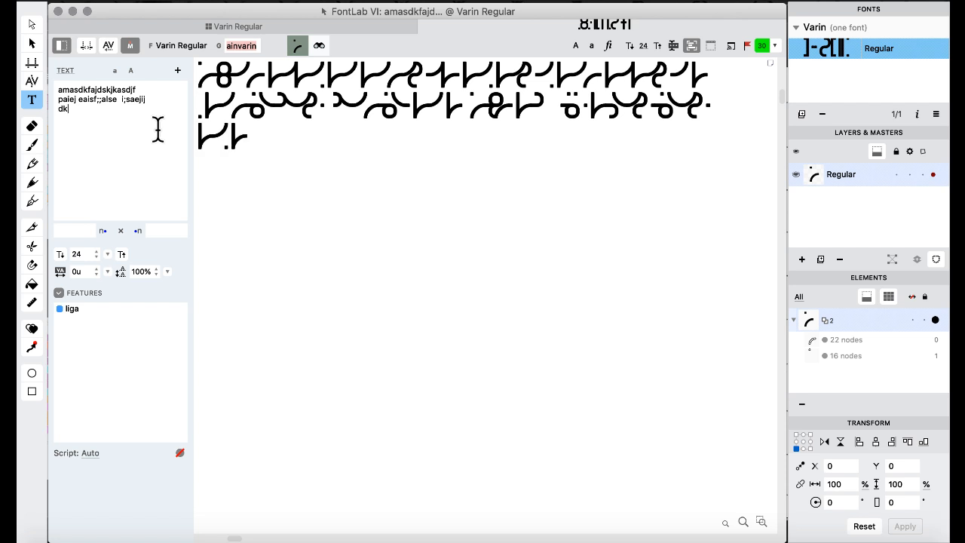
type(" sadij fdij djisd iej")
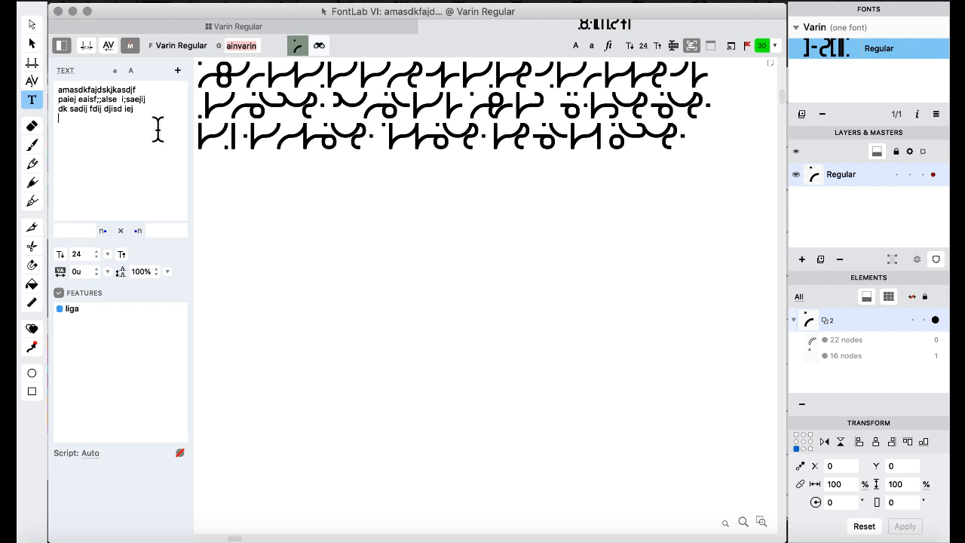
type("jsodif saiodjf iosjdf")
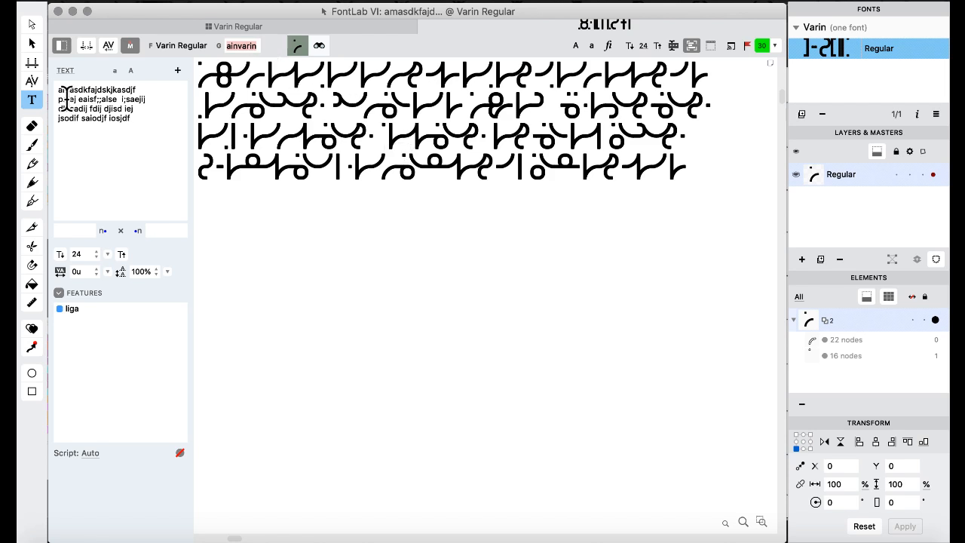
Return to the Varin Regular font window and examine the colour-flagged Varin glyphs at the end of the encoding.
left_click(421, 24)
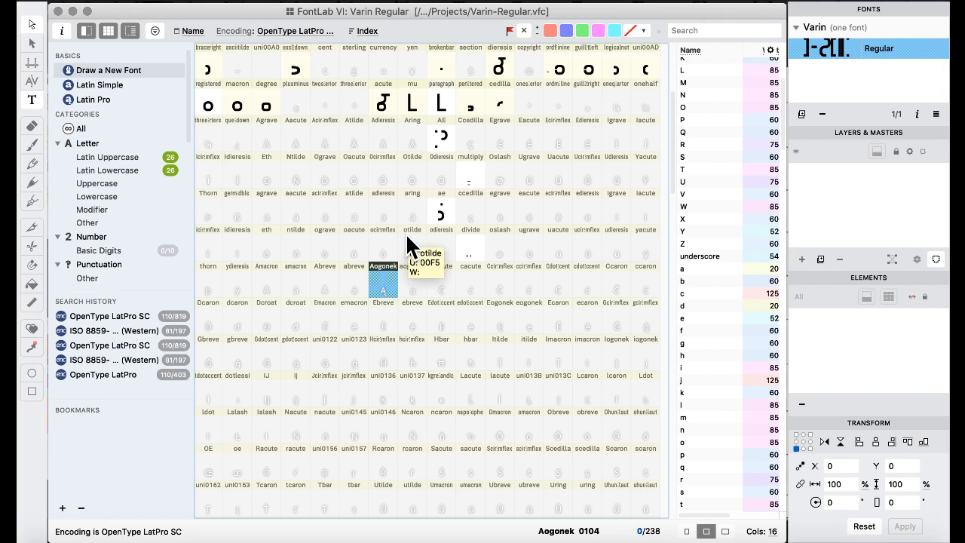
scroll(406, 236, "down", 10)
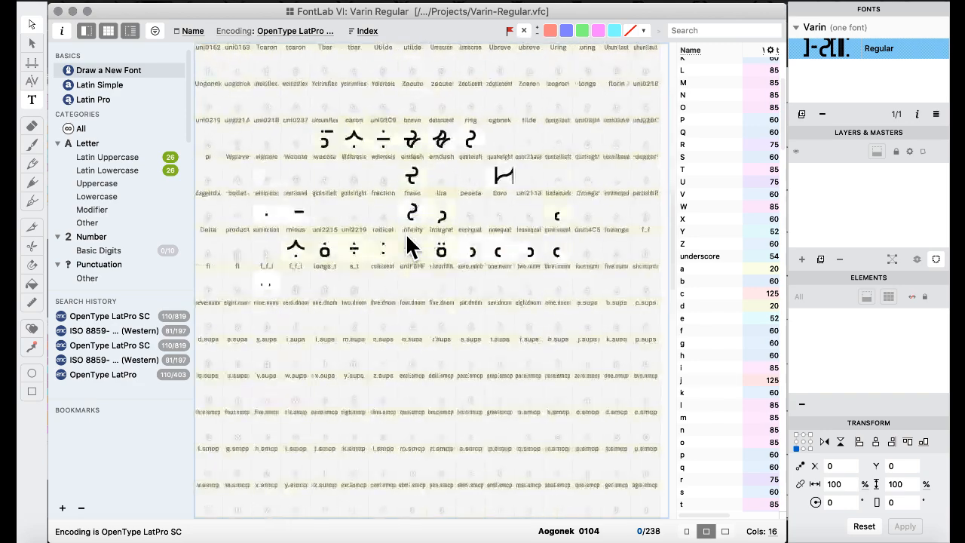
scroll(406, 233, "down", 10)
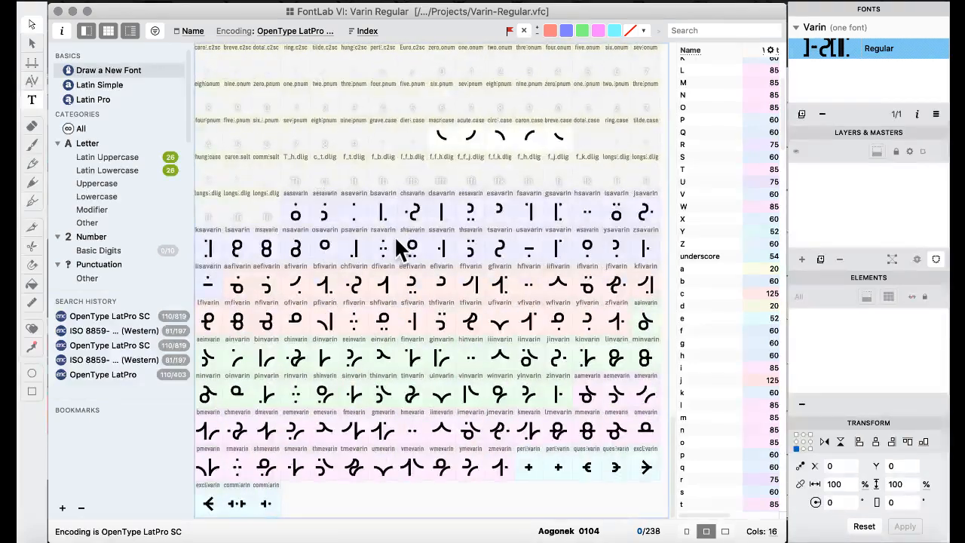
Switch to Varin alphabet.pdf in Preview and examine the column headings and first consonant rows on page 2.
key("ctrl+Up")
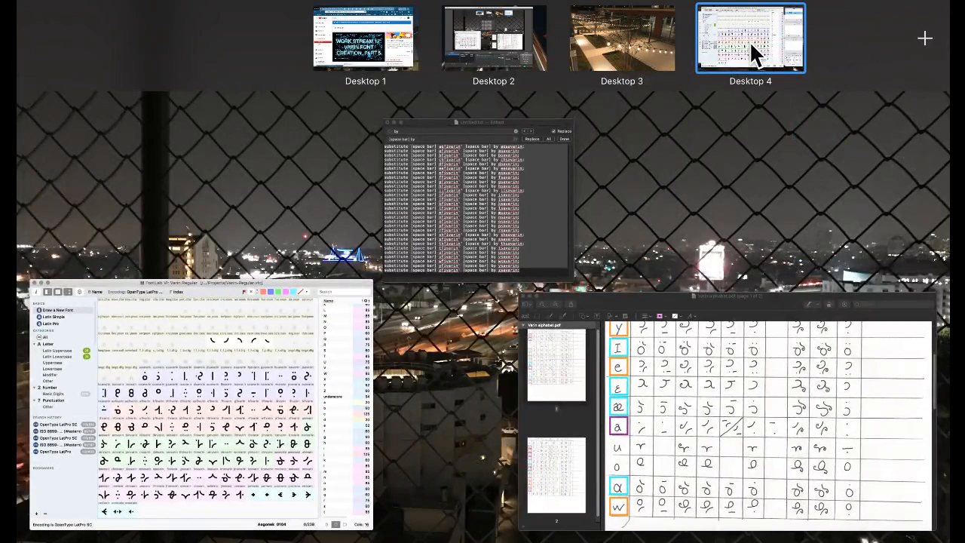
left_click(684, 332)
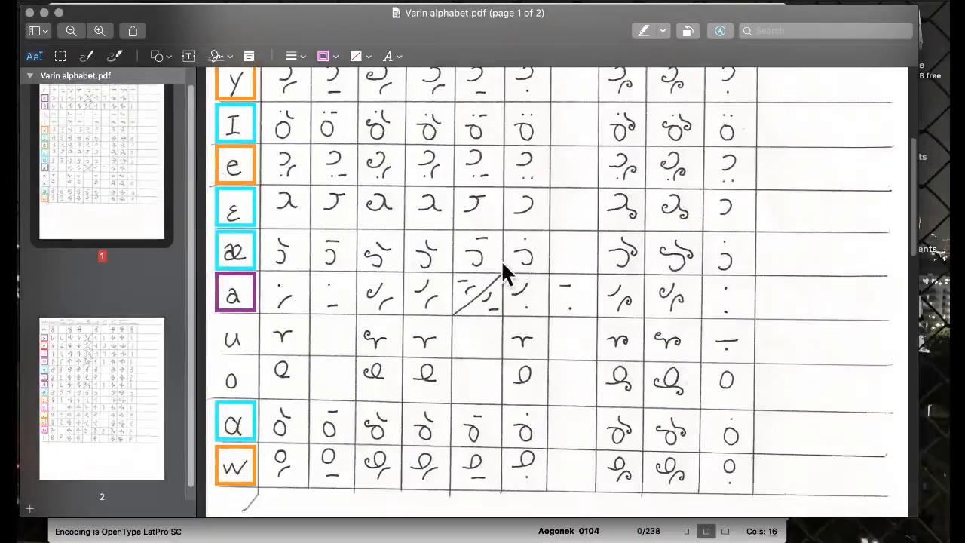
scroll(347, 283, "down", 15)
scroll(346, 273, "up", 4)
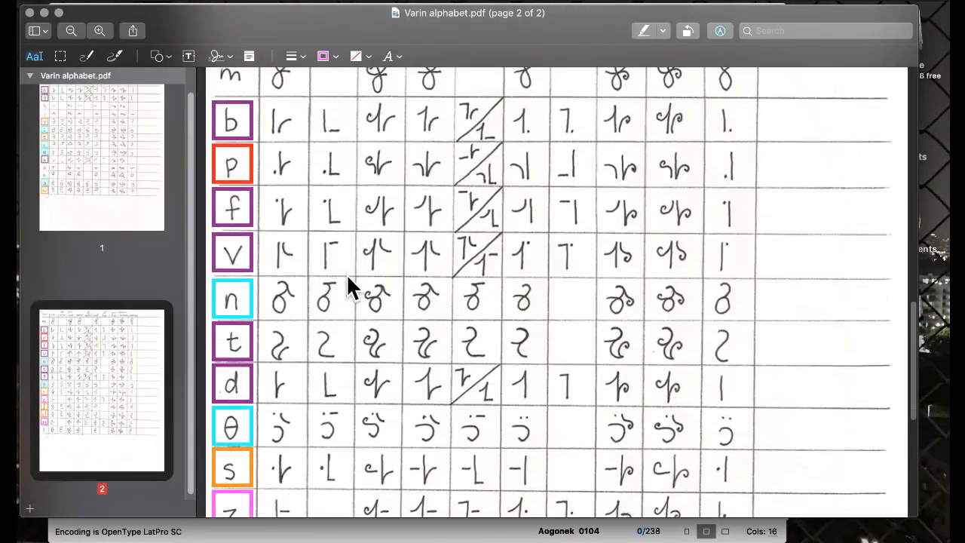
scroll(346, 273, "up", 3)
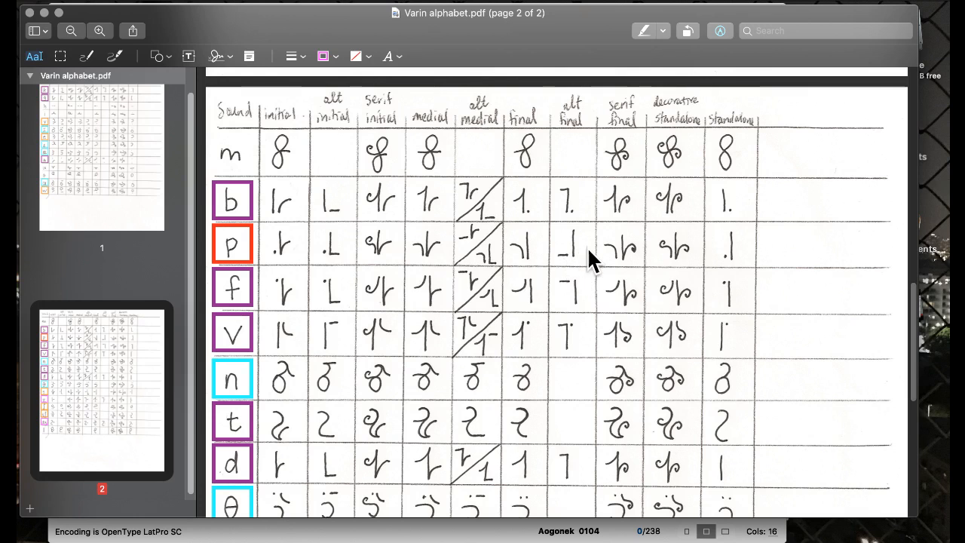
scroll(590, 223, "down", 1)
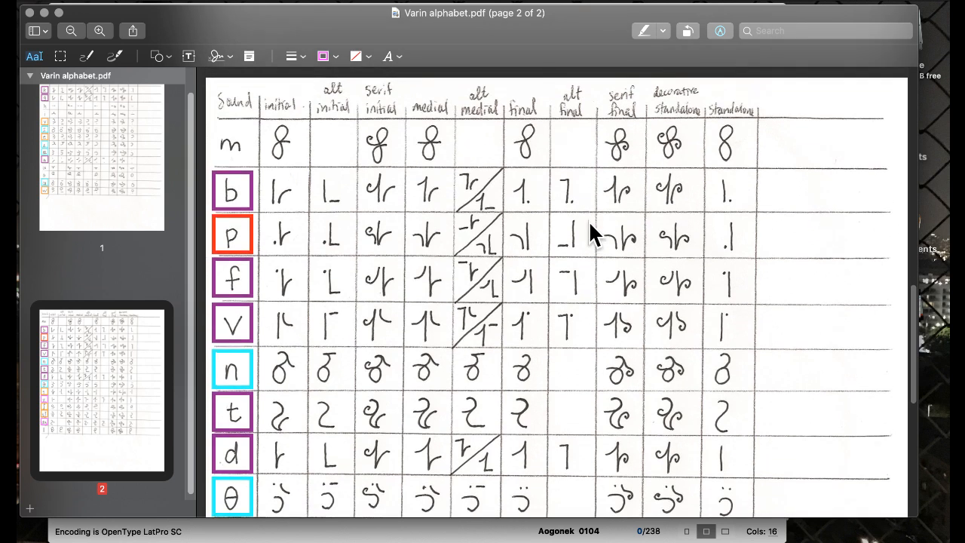
scroll(590, 223, "up", 2)
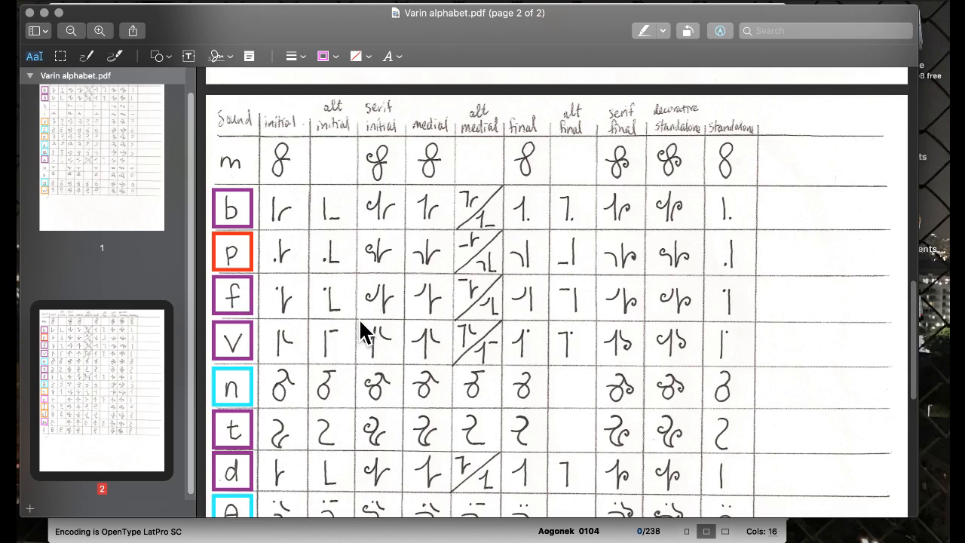
Compare the remaining consonant forms on page 2 with the letter forms on page 1 of the alphabet chart.
scroll(361, 326, "down", 2)
scroll(330, 317, "down", 10)
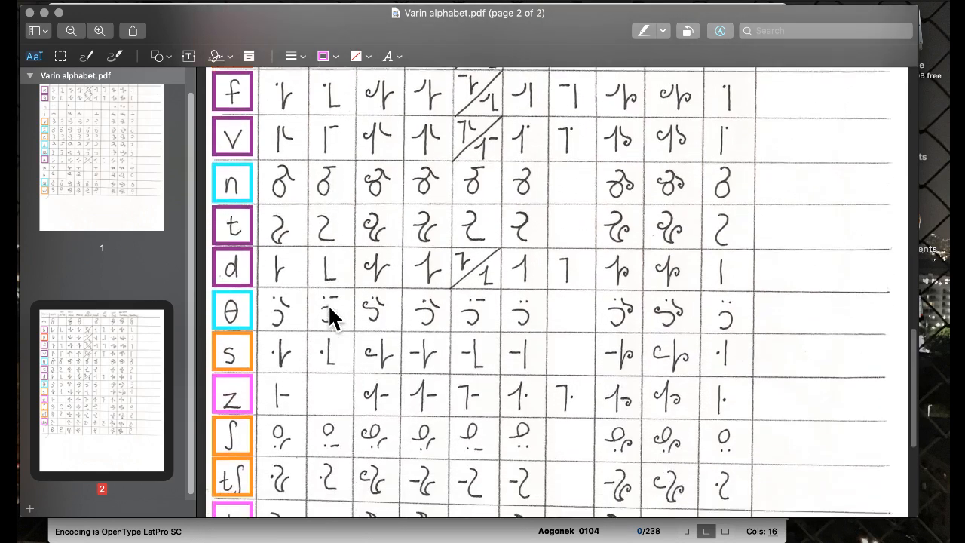
scroll(329, 308, "down", 5)
scroll(329, 308, "up", 10)
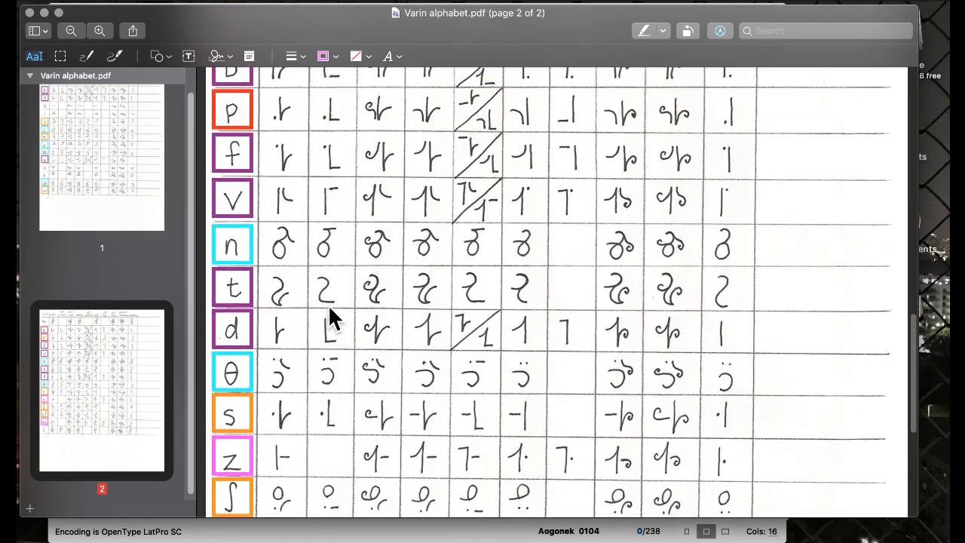
scroll(329, 317, "up", 1)
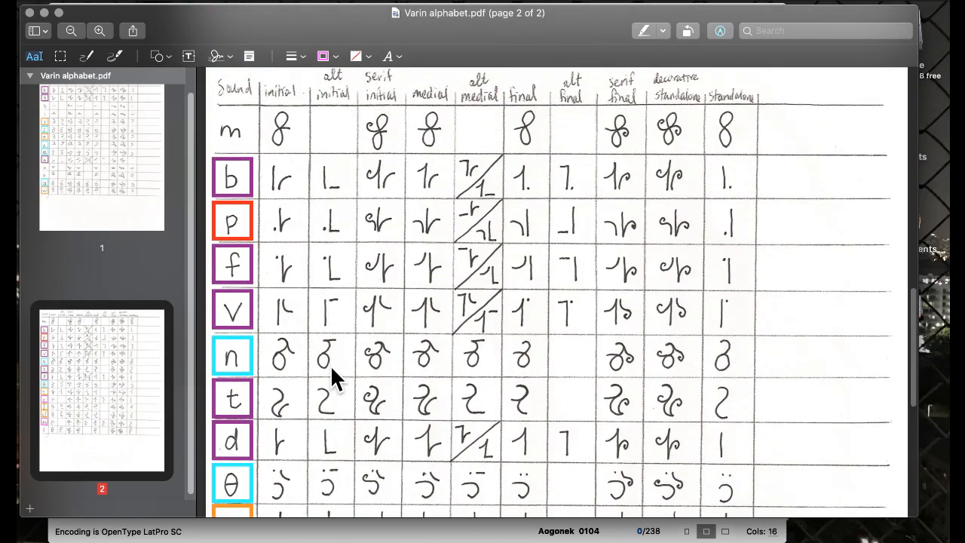
scroll(331, 328, "up", 2)
scroll(331, 329, "down", 2)
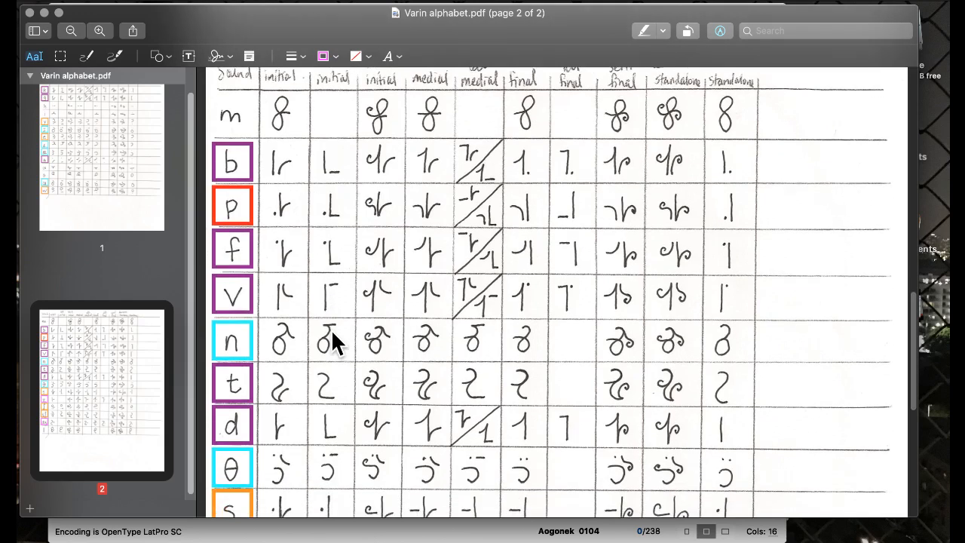
scroll(330, 329, "up", 3)
scroll(331, 328, "down", 1)
scroll(331, 329, "up", 10)
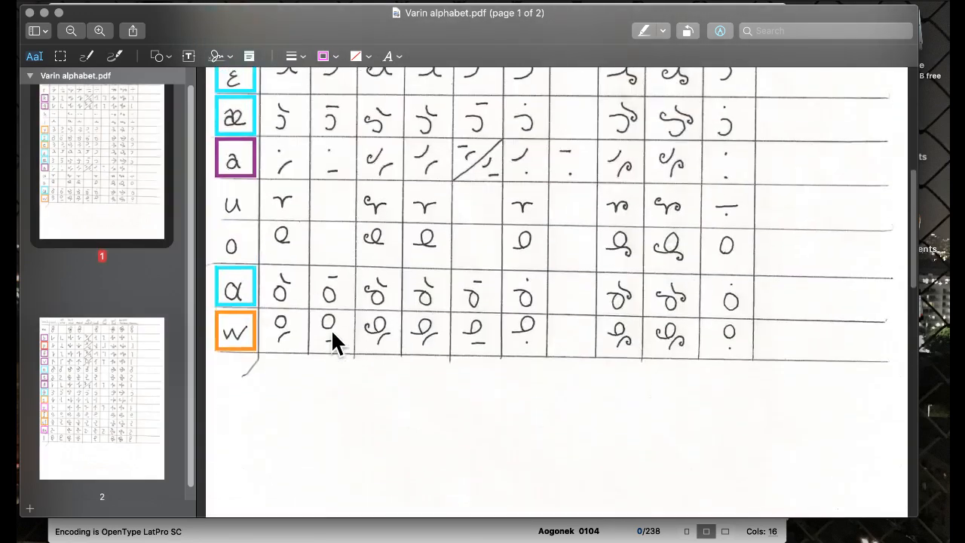
scroll(331, 329, "up", 8)
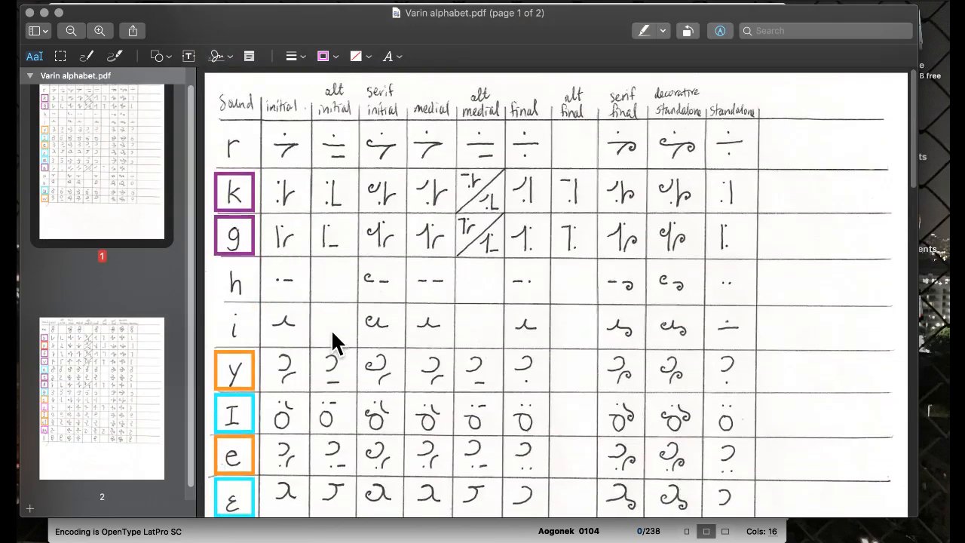
scroll(333, 332, "down", 8)
scroll(332, 332, "up", 8)
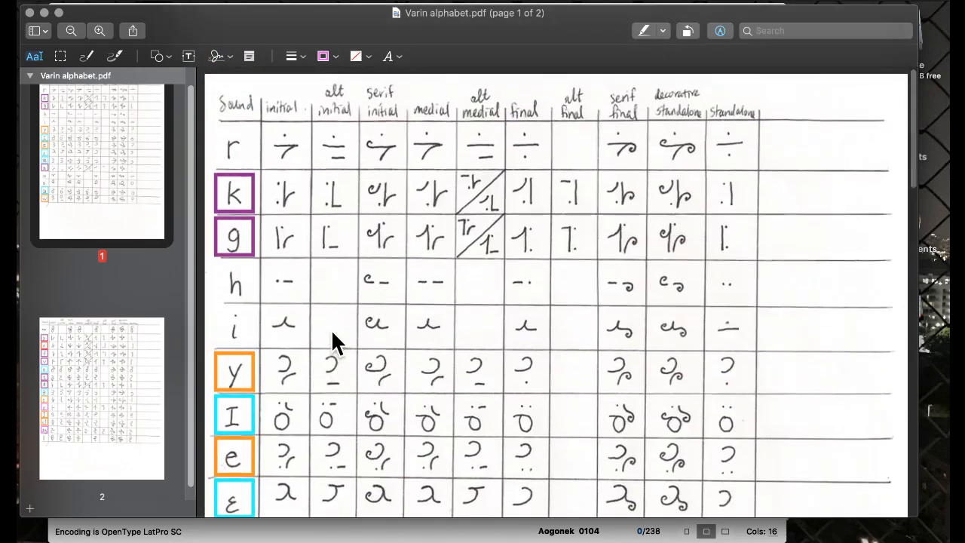
Change the border colour of the box around the letter v on page 2 to brown and save the PDF.
scroll(332, 333, "down", 7)
scroll(333, 333, "down", 8)
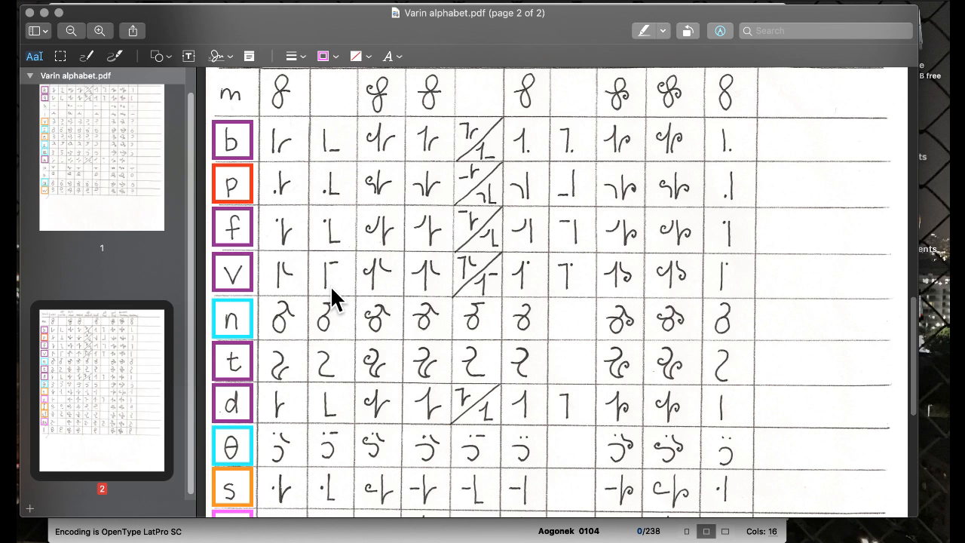
left_click(248, 256)
left_click(324, 57)
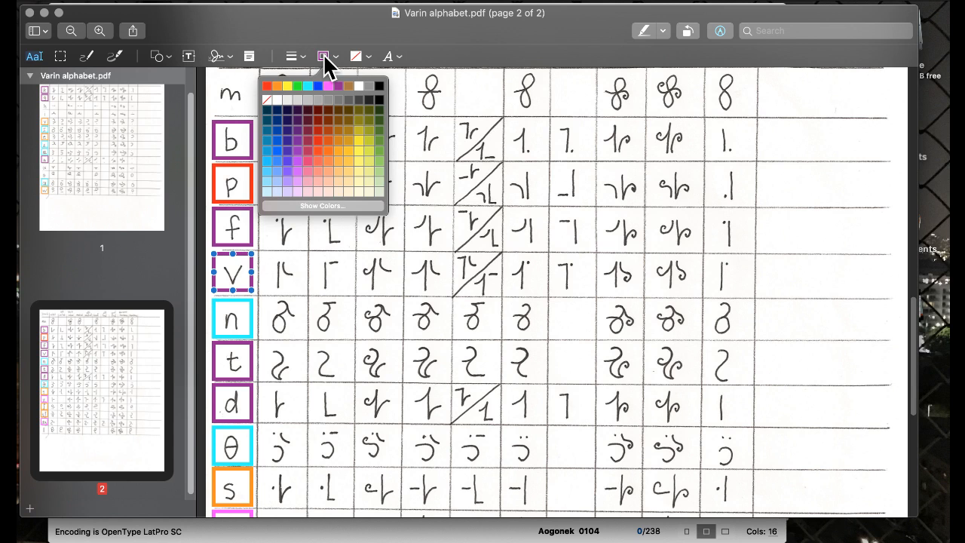
left_click(348, 85)
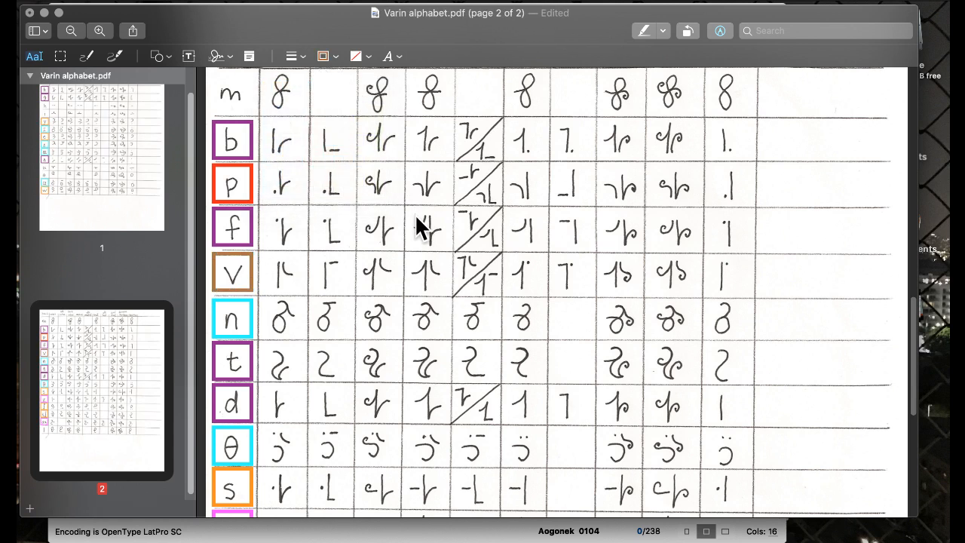
key("super+s")
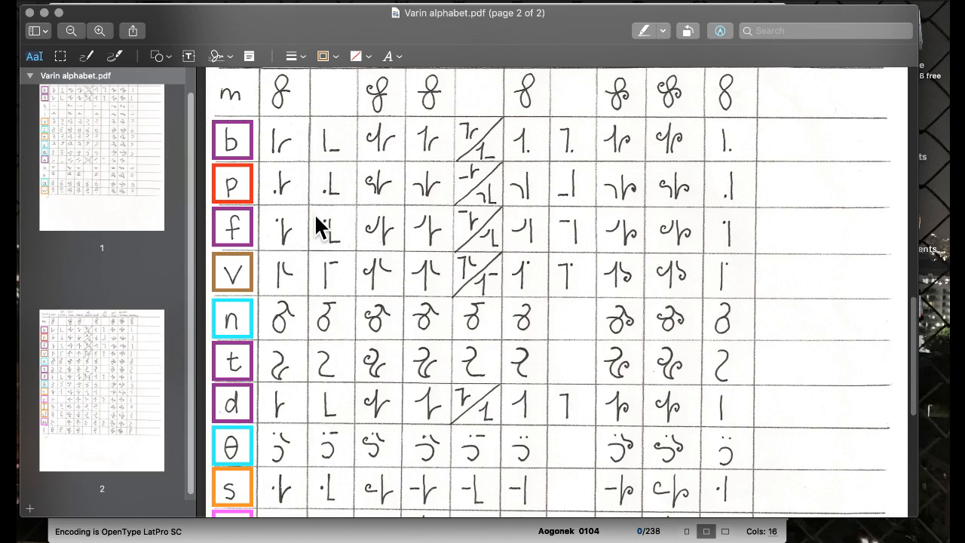
Review the colour-coded letter boxes across page 2 and page 1 of the alphabet chart.
scroll(317, 242, "down", 5)
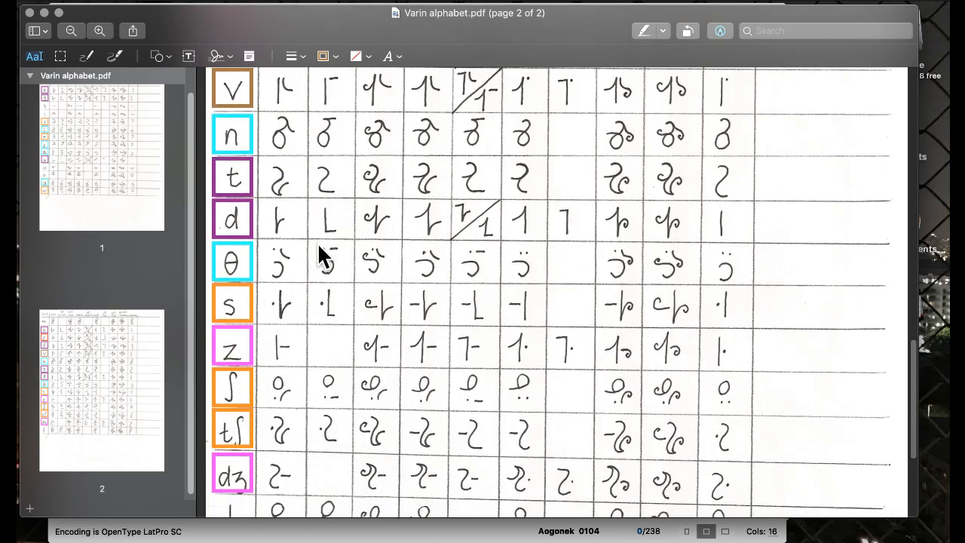
scroll(318, 245, "down", 3)
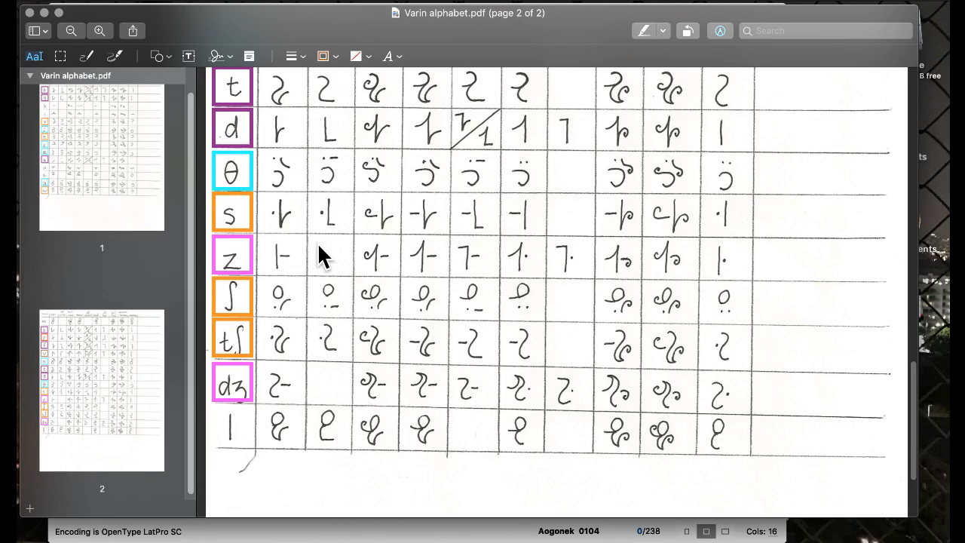
scroll(317, 245, "up", 2)
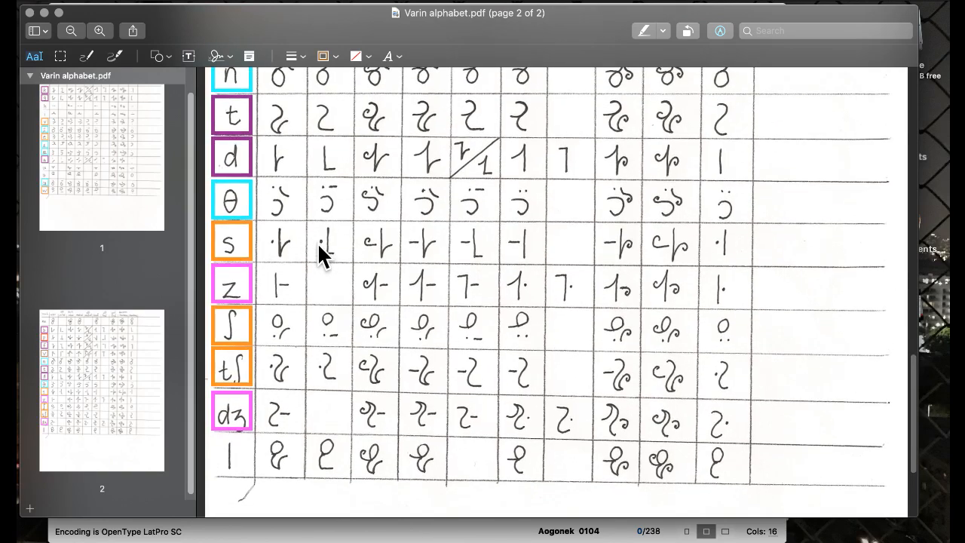
scroll(317, 242, "up", 10)
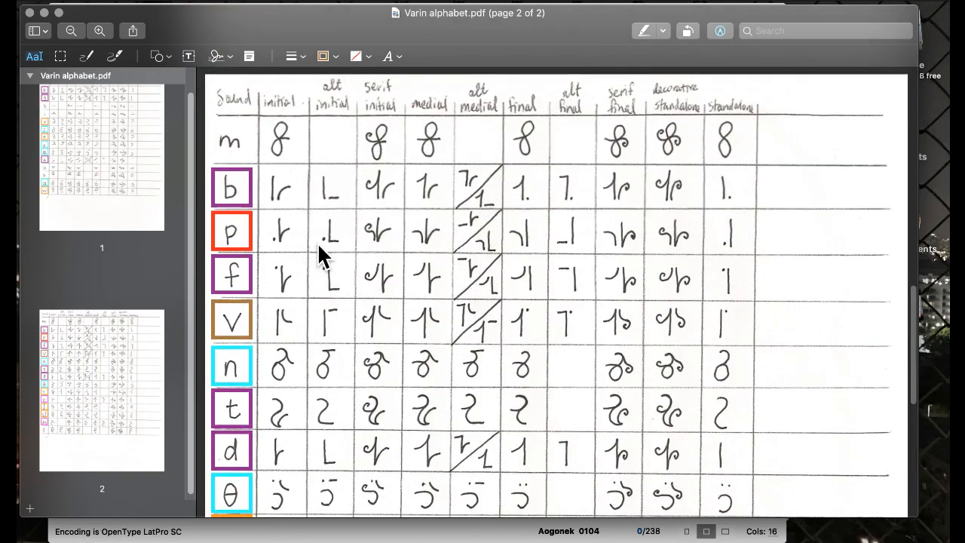
scroll(317, 243, "up", 10)
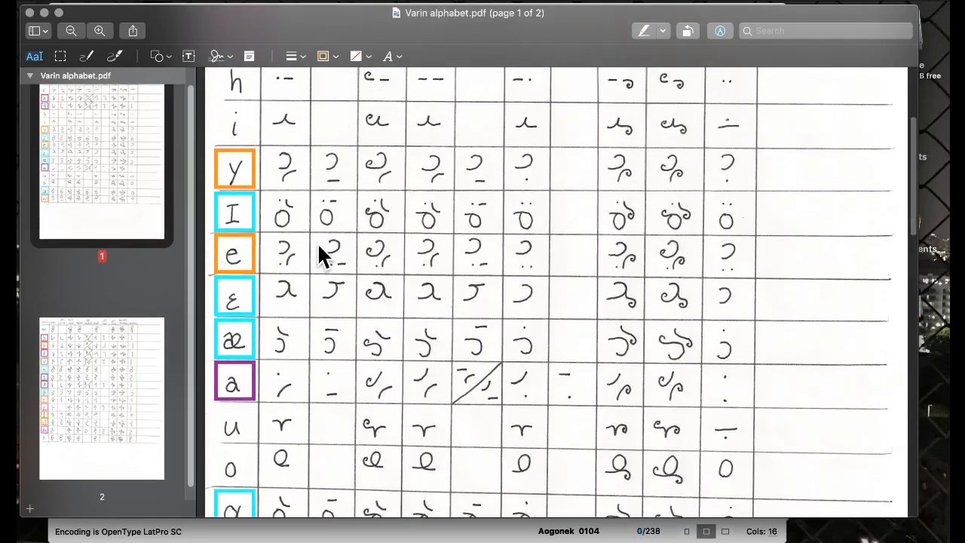
scroll(318, 242, "up", 3)
scroll(317, 242, "down", 8)
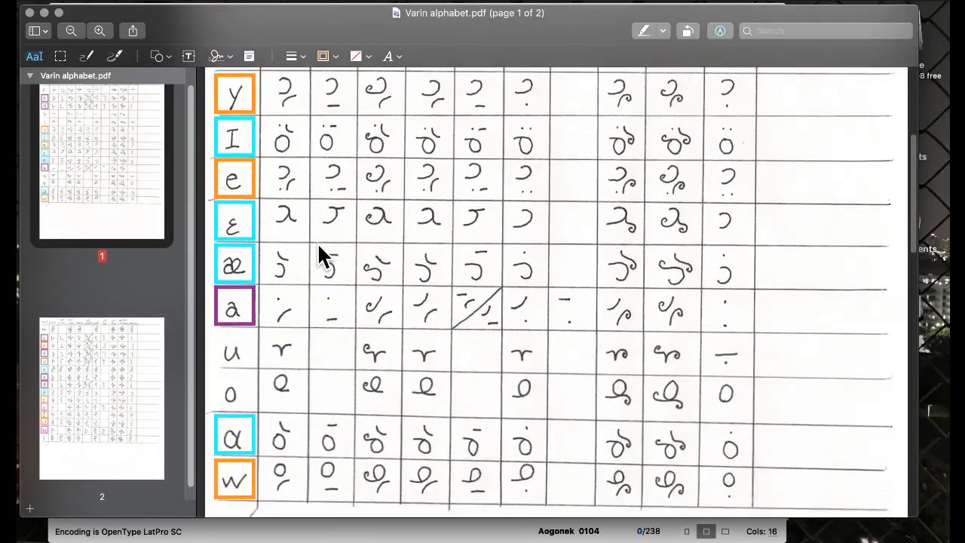
Compare the vowel letter forms on page 1 of the alphabet chart with the first consonant rows on page 2.
scroll(317, 242, "up", 3)
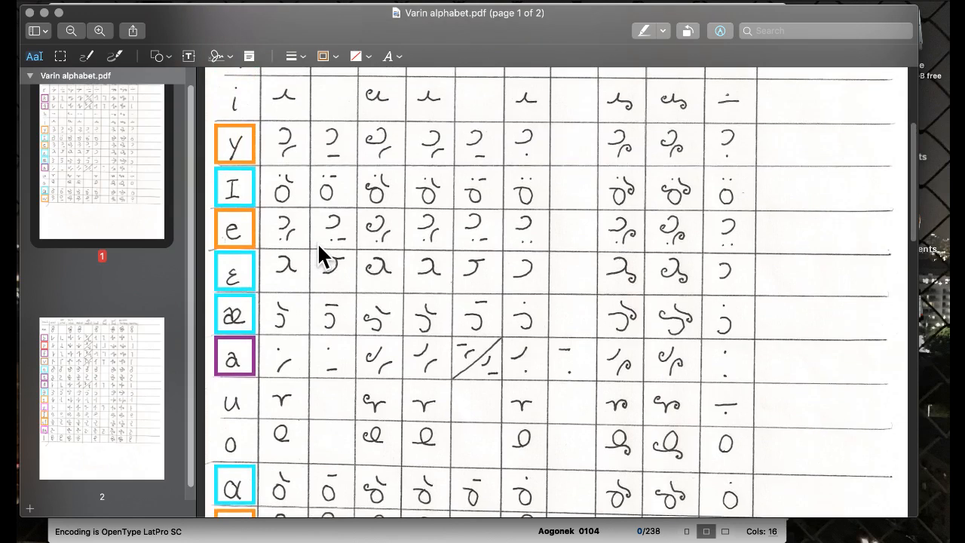
scroll(317, 242, "down", 1)
scroll(318, 242, "down", 5)
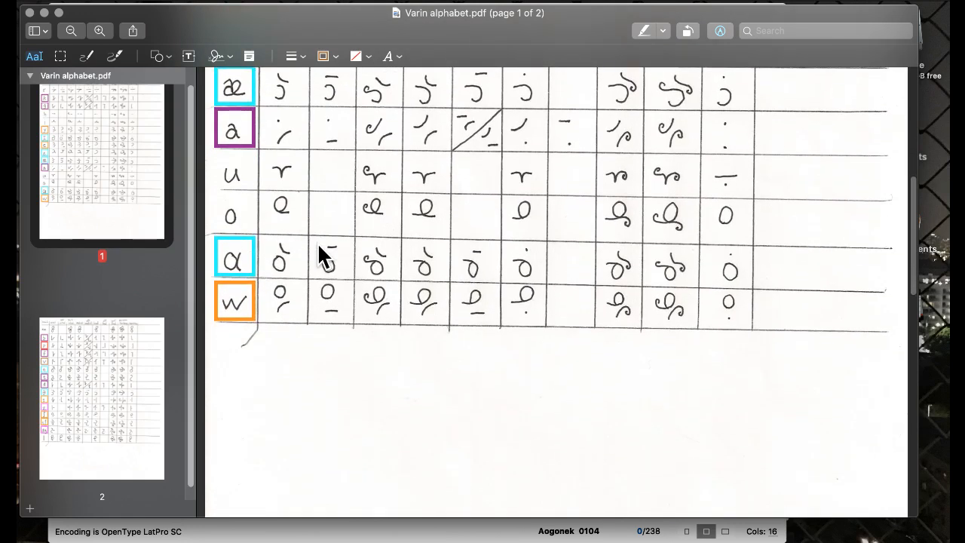
scroll(317, 242, "down", 10)
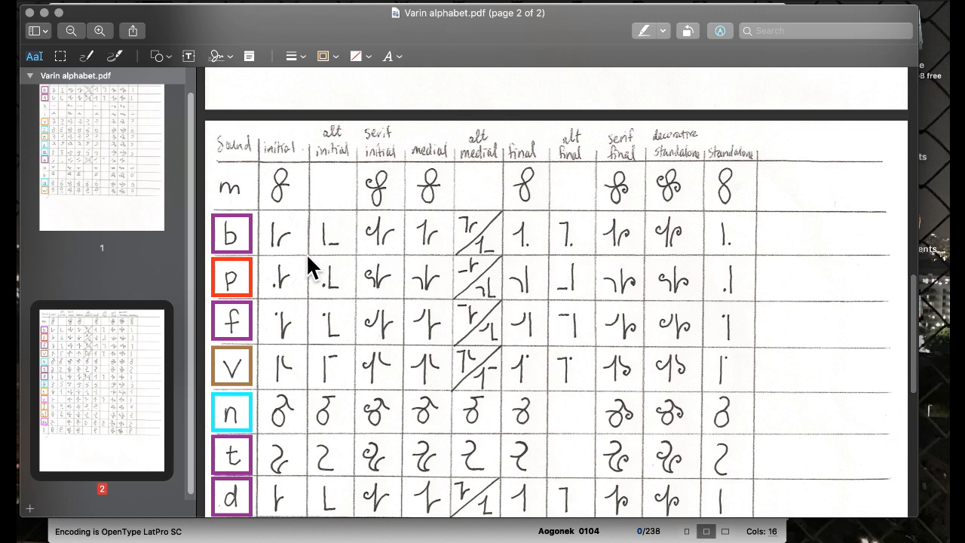
scroll(312, 260, "up", 10)
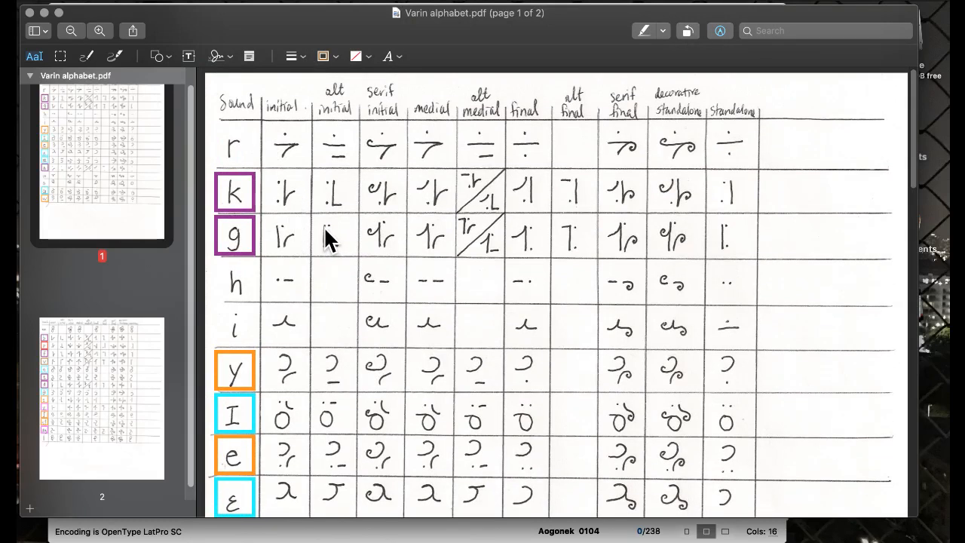
Examine the initial and medial letter forms row by row from page 1 through the last row of page 2.
scroll(324, 237, "down", 4)
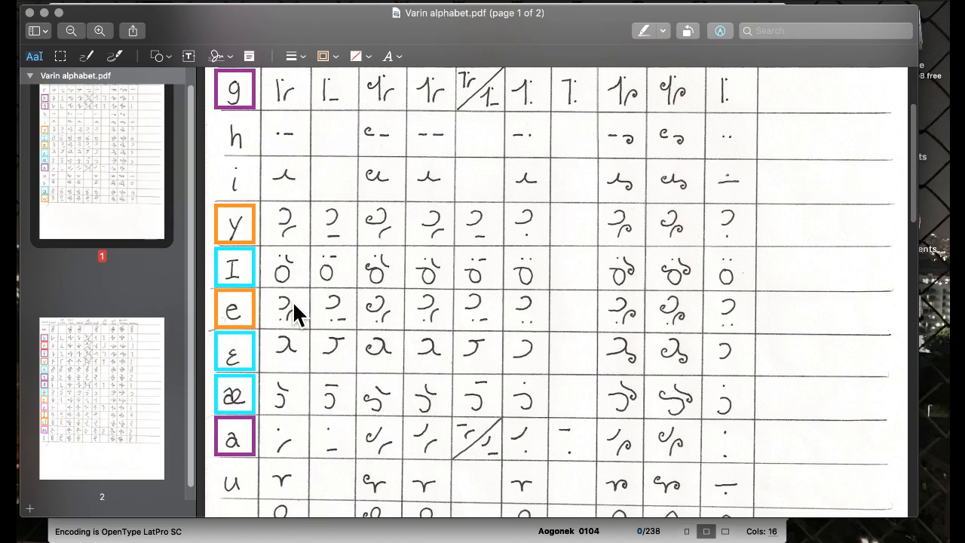
scroll(293, 304, "down", 4)
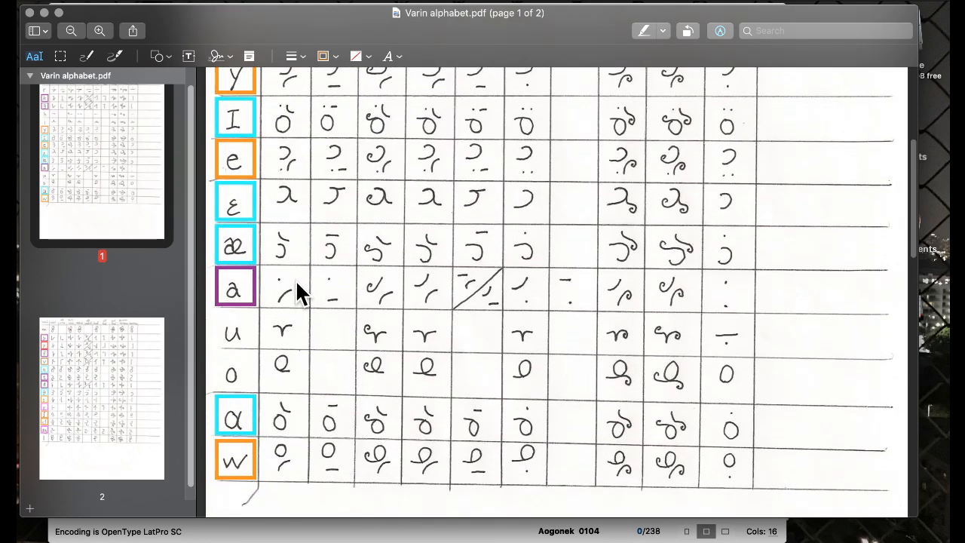
scroll(295, 283, "down", 4)
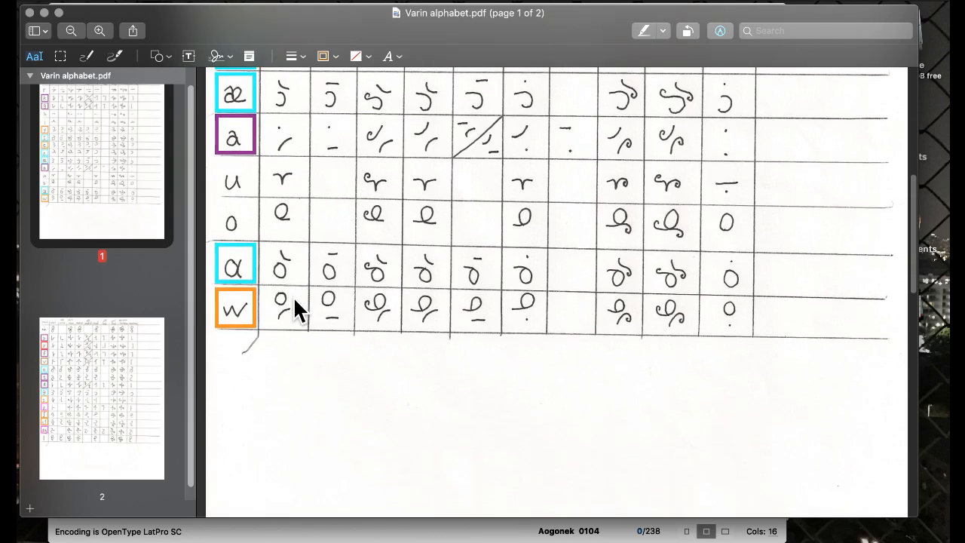
scroll(293, 309, "down", 10)
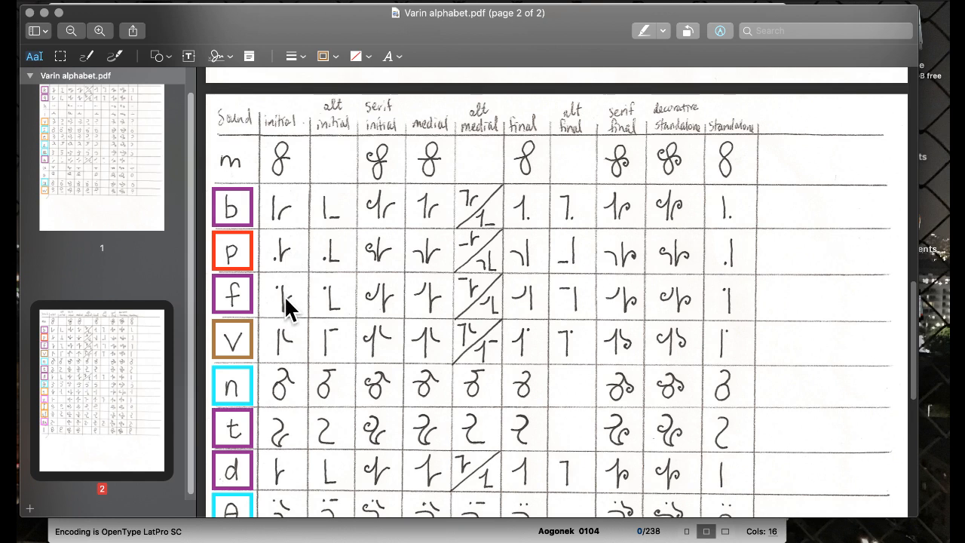
scroll(285, 294, "down", 4)
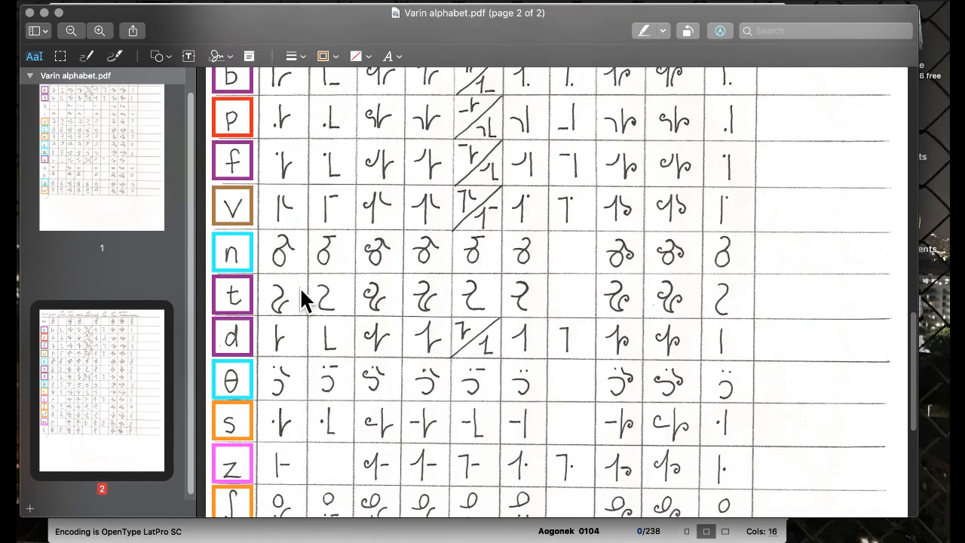
scroll(323, 332, "down", 4)
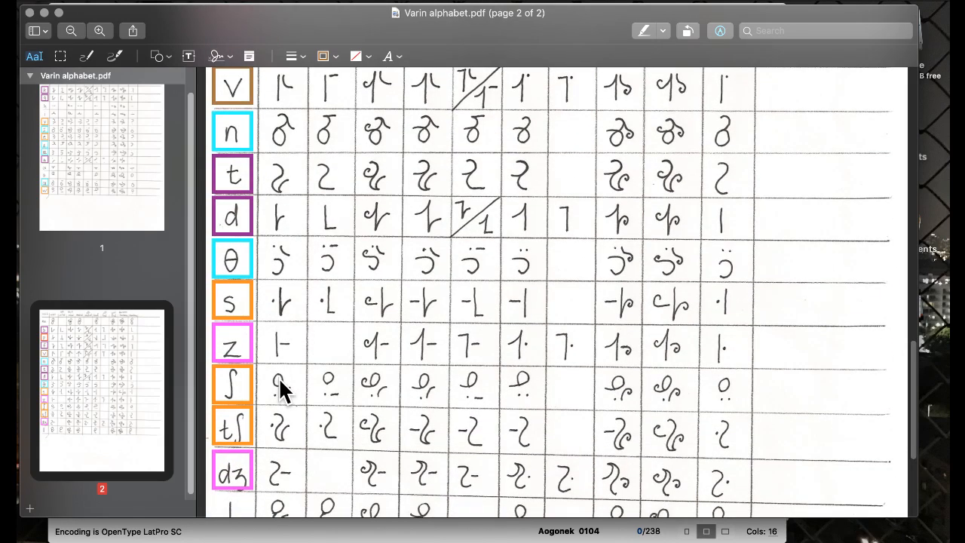
scroll(280, 431, "down", 4)
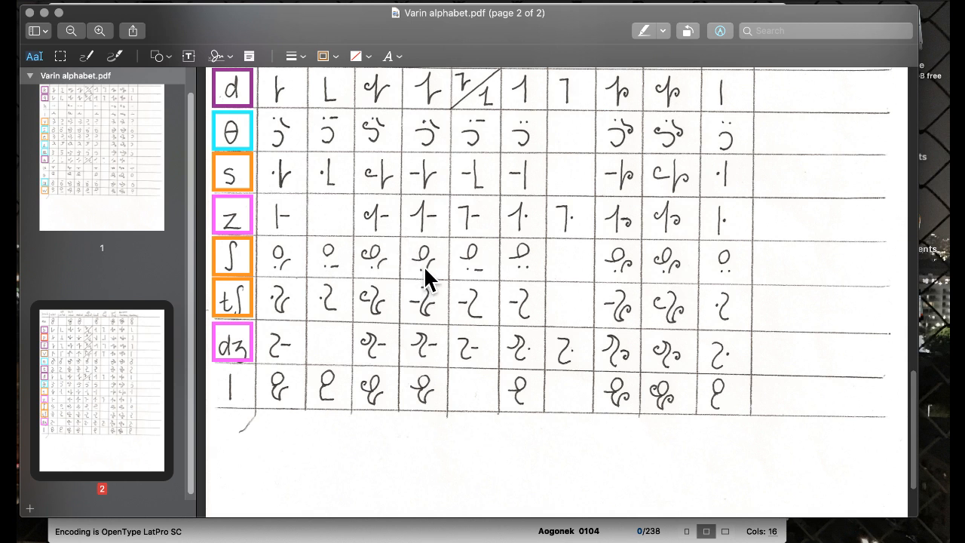
Switch to FontLab, select the shfivarin glyph and load the Features & Classes workspace.
key("ctrl+Up")
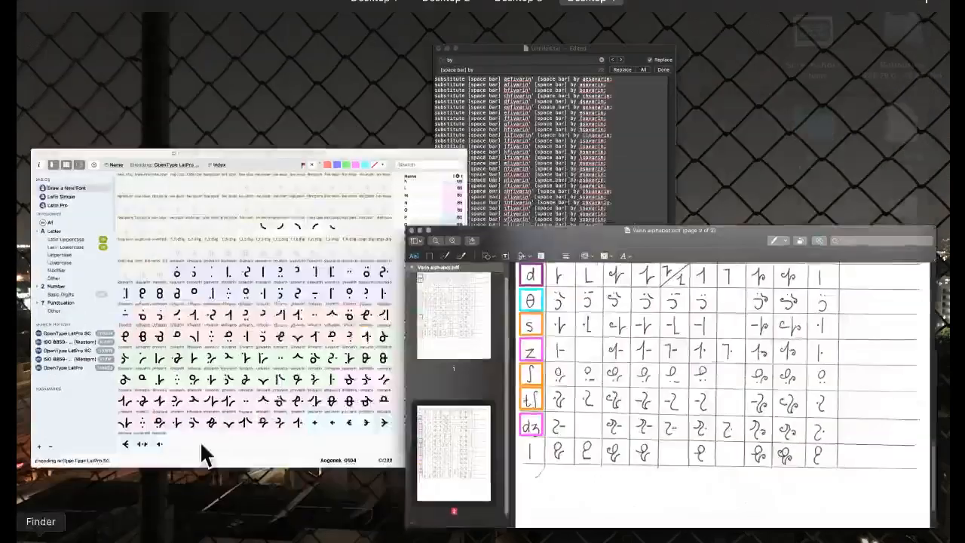
left_click(324, 313)
left_click(382, 320)
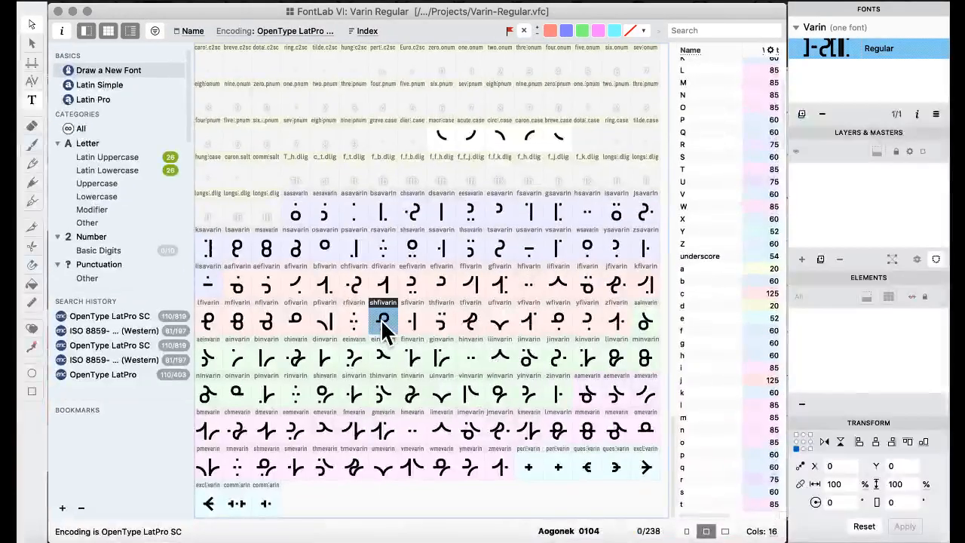
left_click(545, 3)
mouse_move(567, 128)
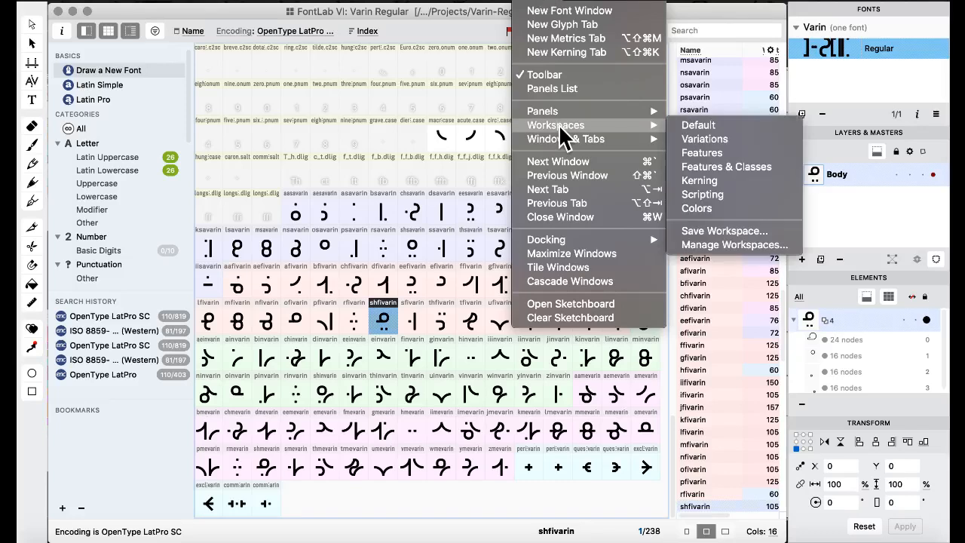
left_click(716, 167)
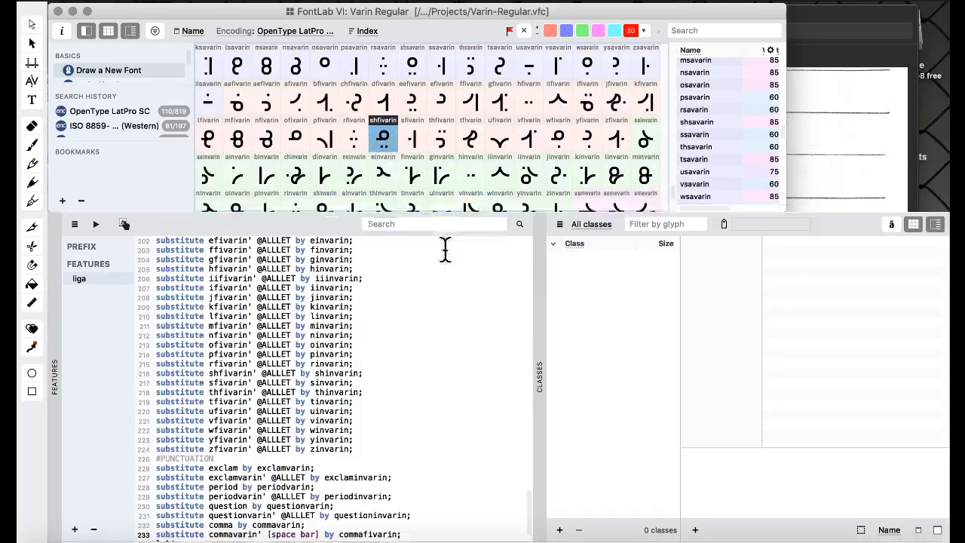
scroll(301, 358, "up", 20)
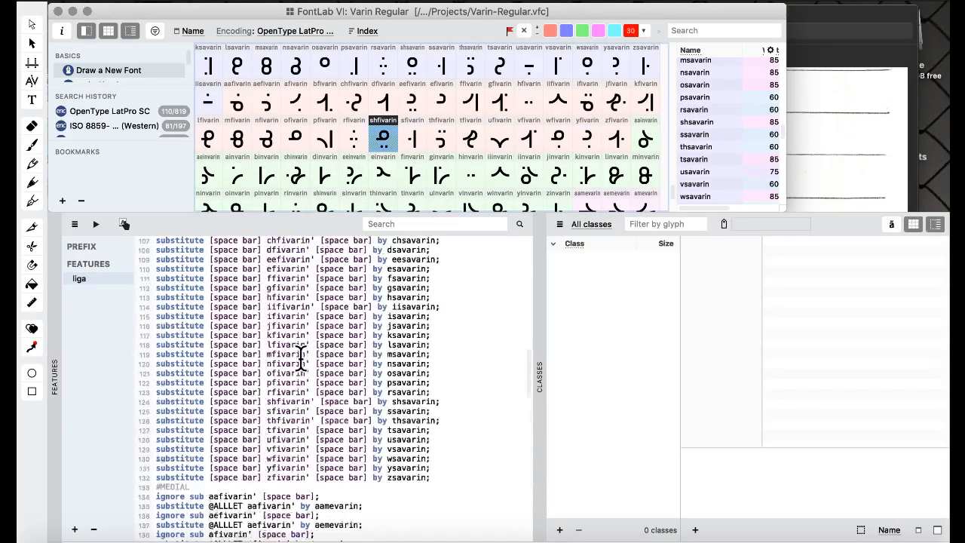
scroll(301, 358, "left", 1)
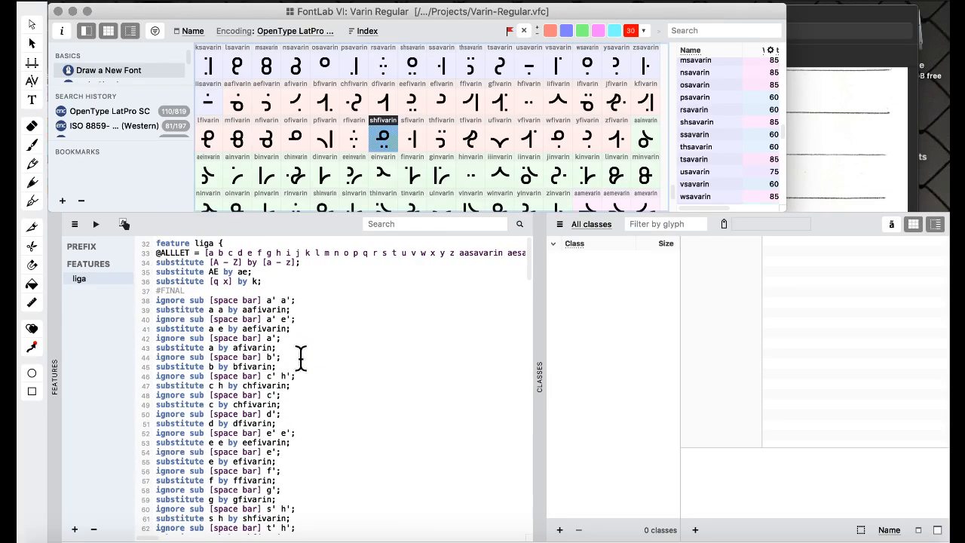
scroll(472, 292, "right", 20)
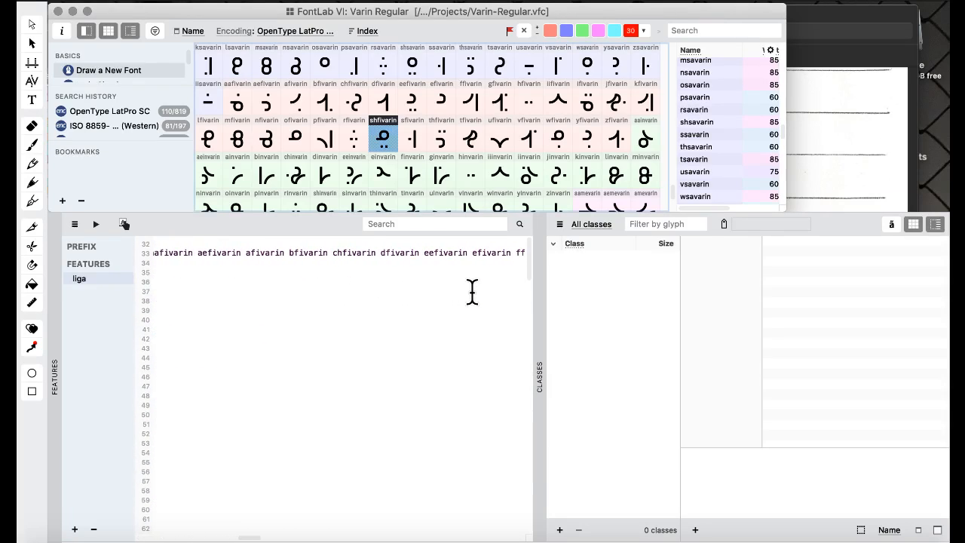
scroll(472, 292, "left", 20)
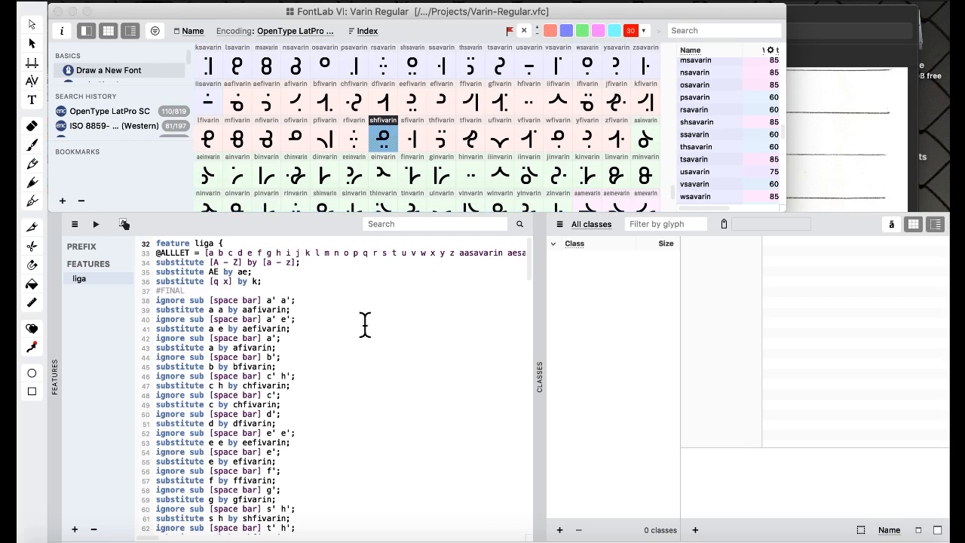
key("Return")
type("@")
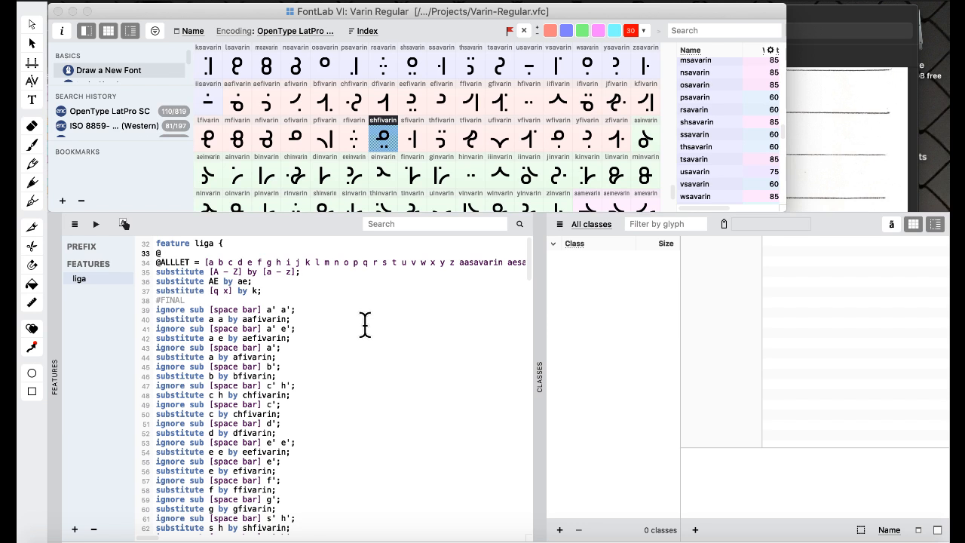
type("LOWRIGHT = [];")
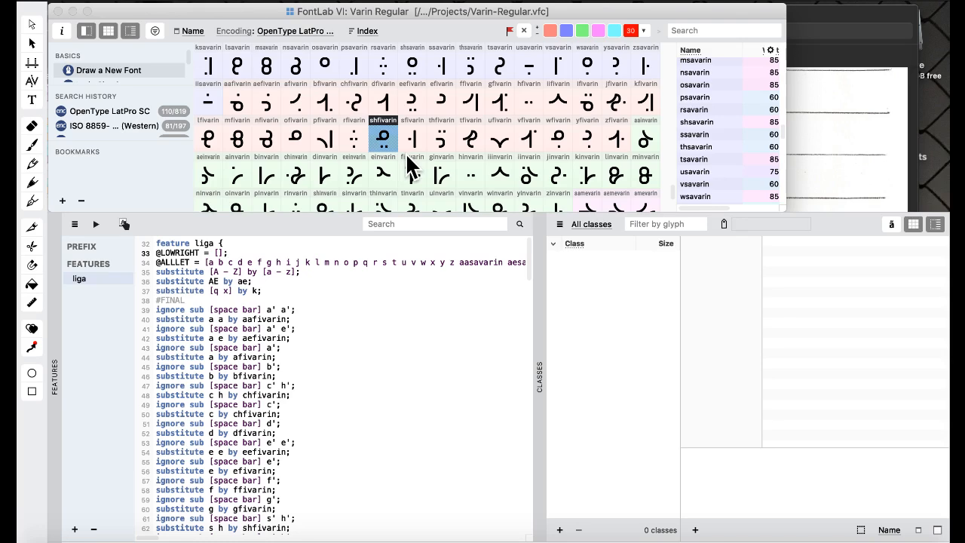
key("ctrl+Up")
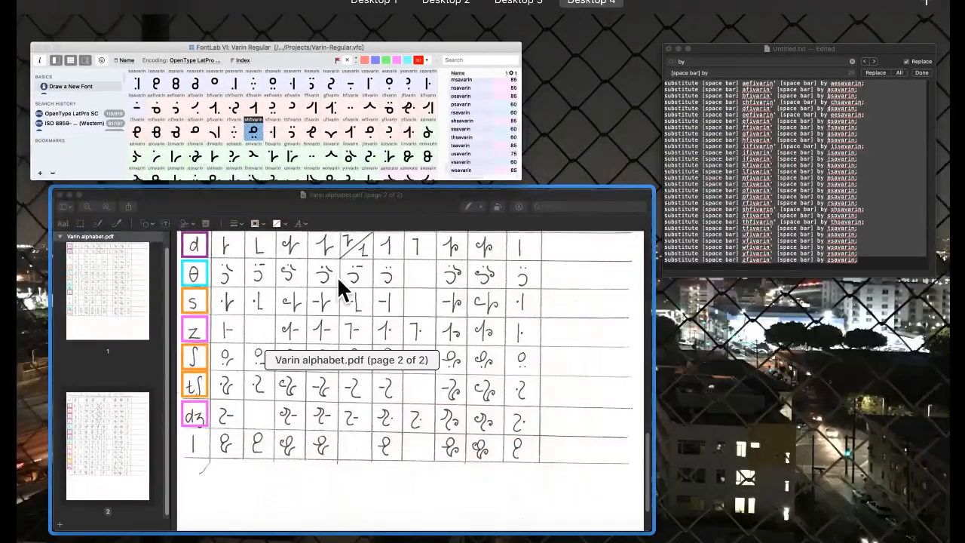
left_click(320, 286)
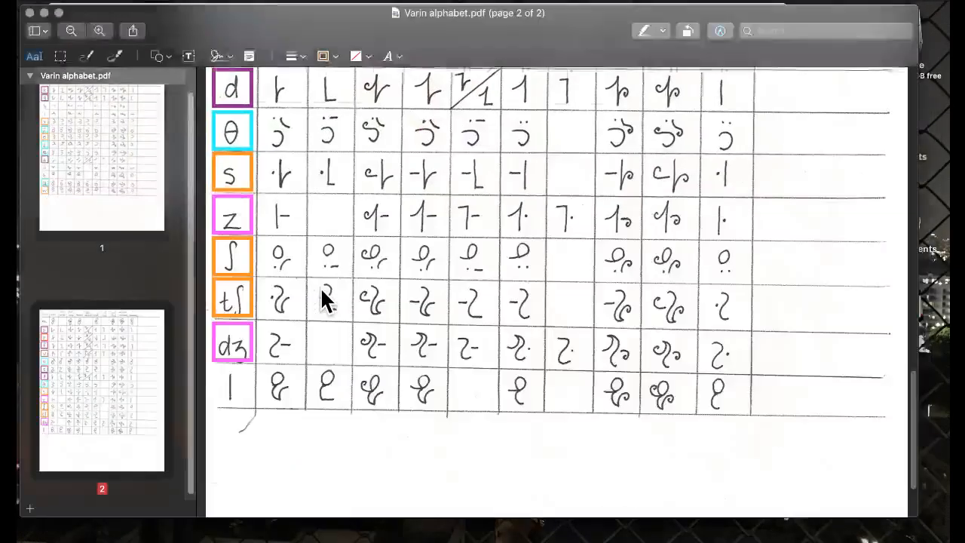
scroll(320, 286, "up", 10)
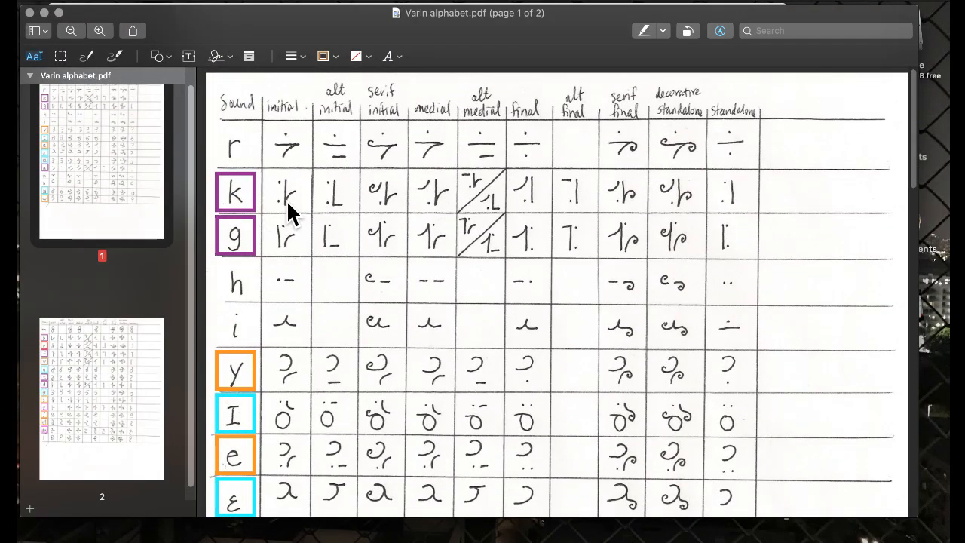
key("ctrl+Up")
left_click(319, 157)
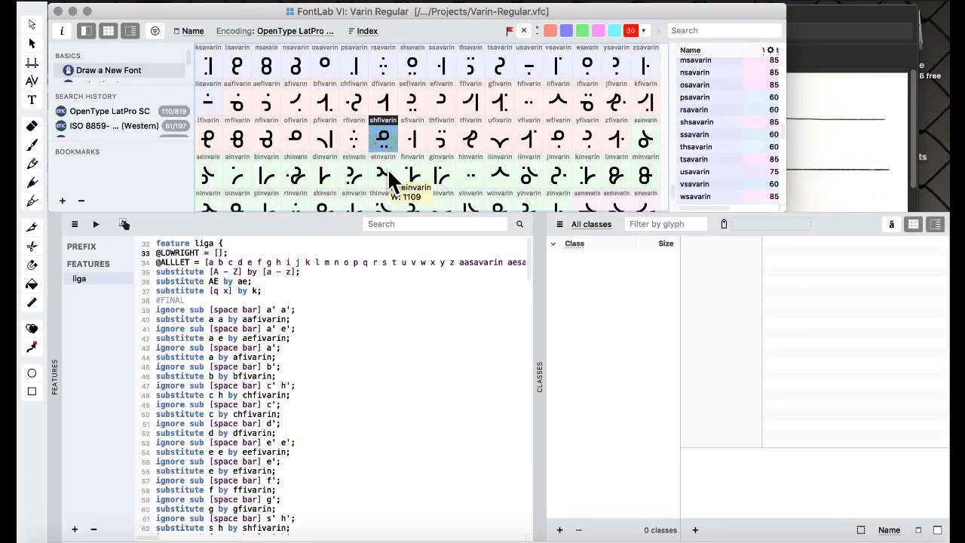
left_click(220, 252)
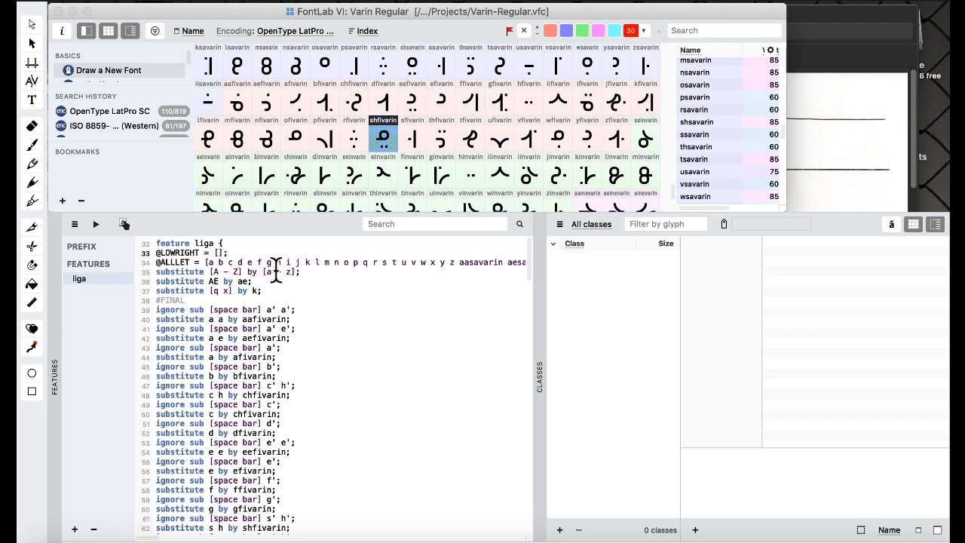
type("kinvarin kmevarin ginvarin gm")
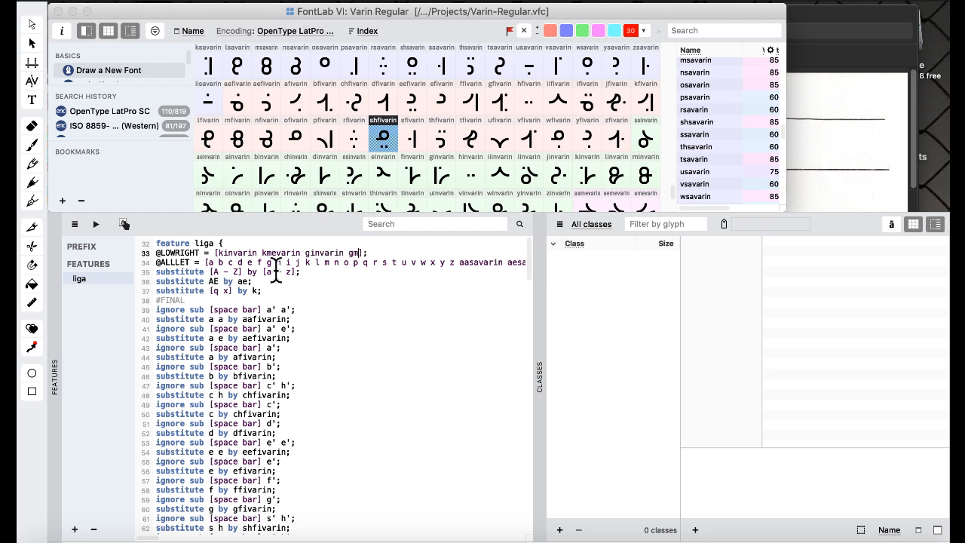
type("evarin")
key("ctrl+Up")
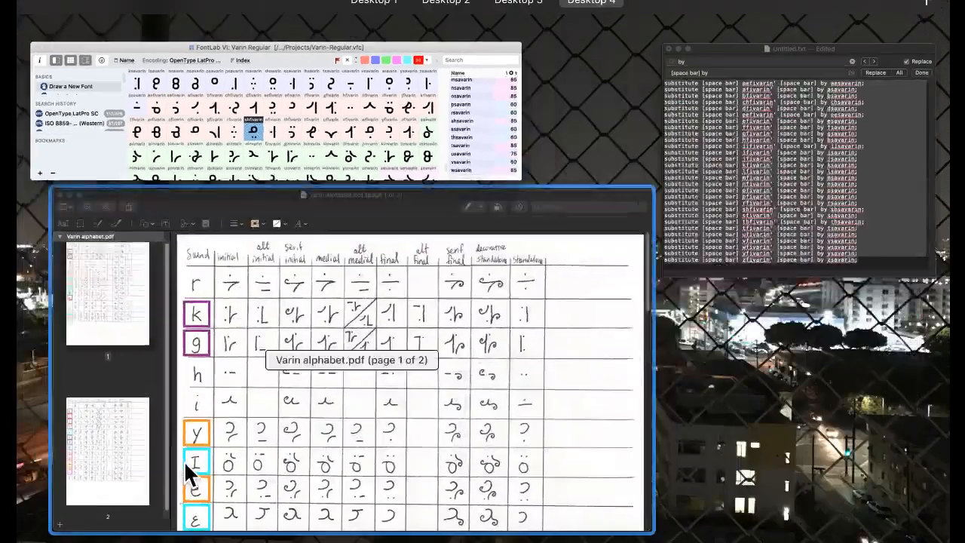
key("ctrl+Up")
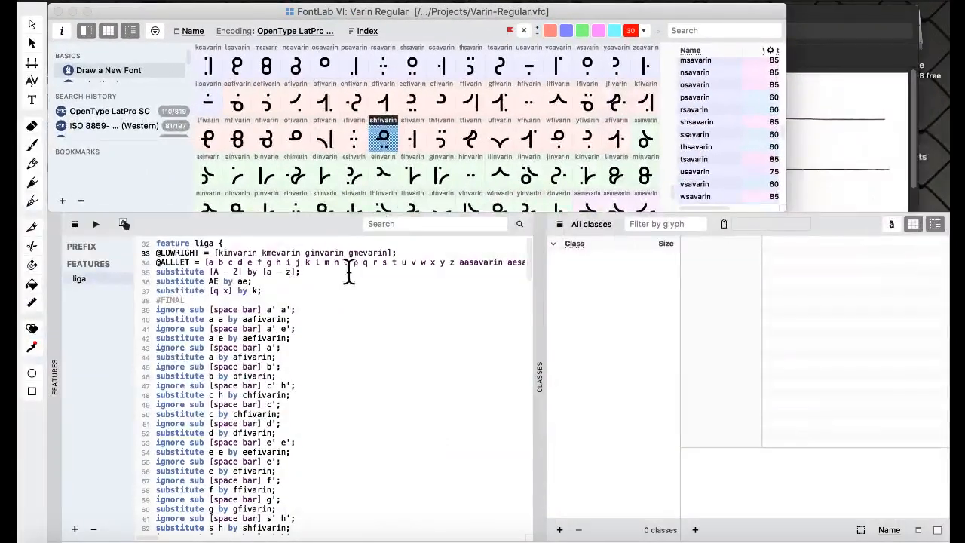
type("yinvarin ymevarin")
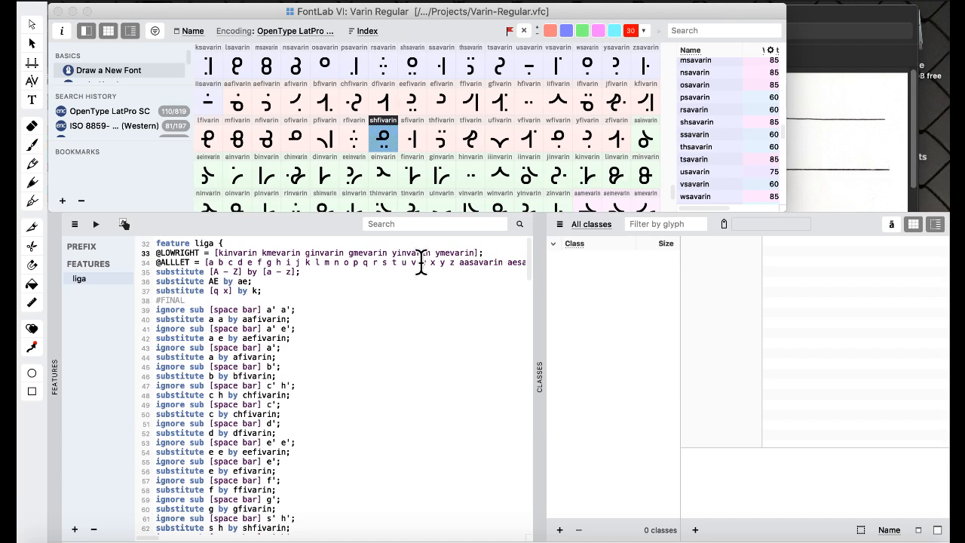
left_click_drag(490, 251, 491, 246)
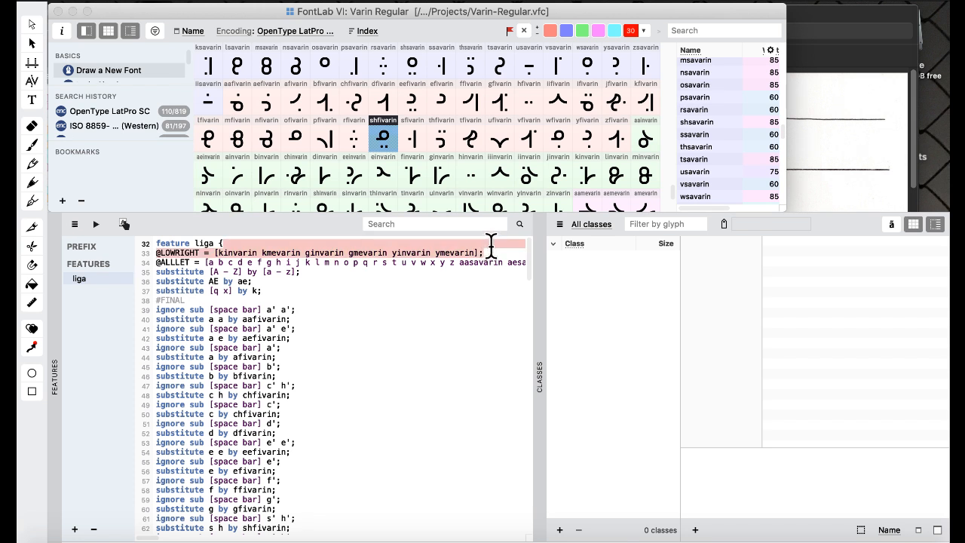
key("BackSpace")
scroll(441, 277, "right", 15)
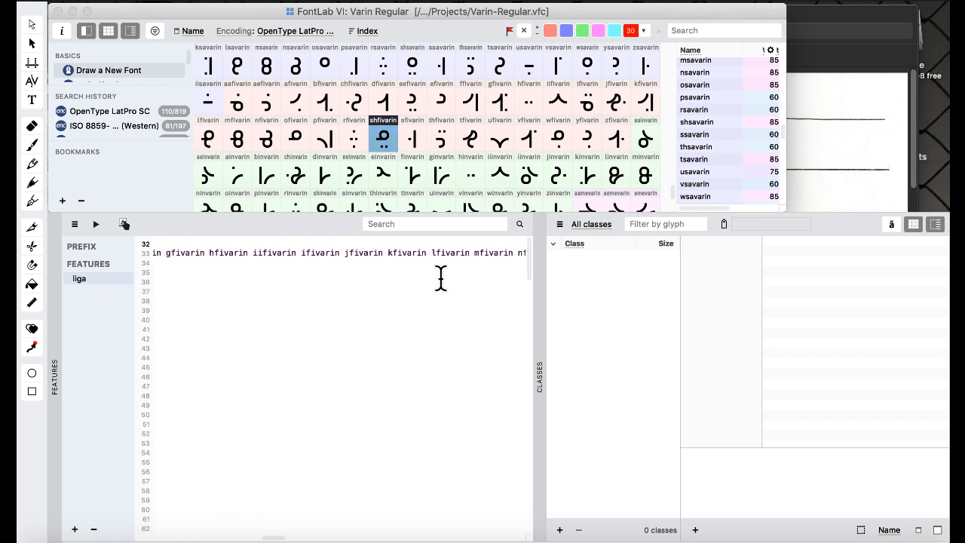
scroll(441, 278, "down", 1)
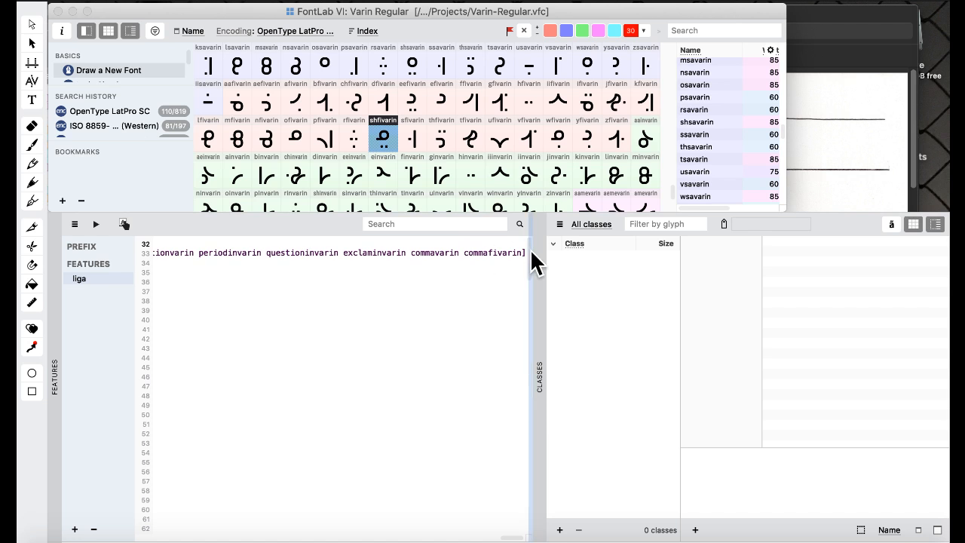
type(";")
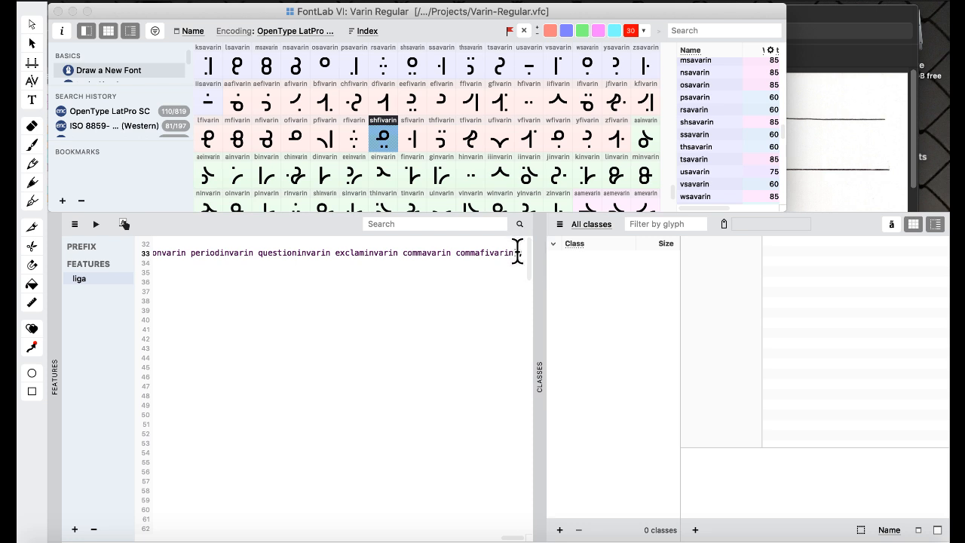
key("Down")
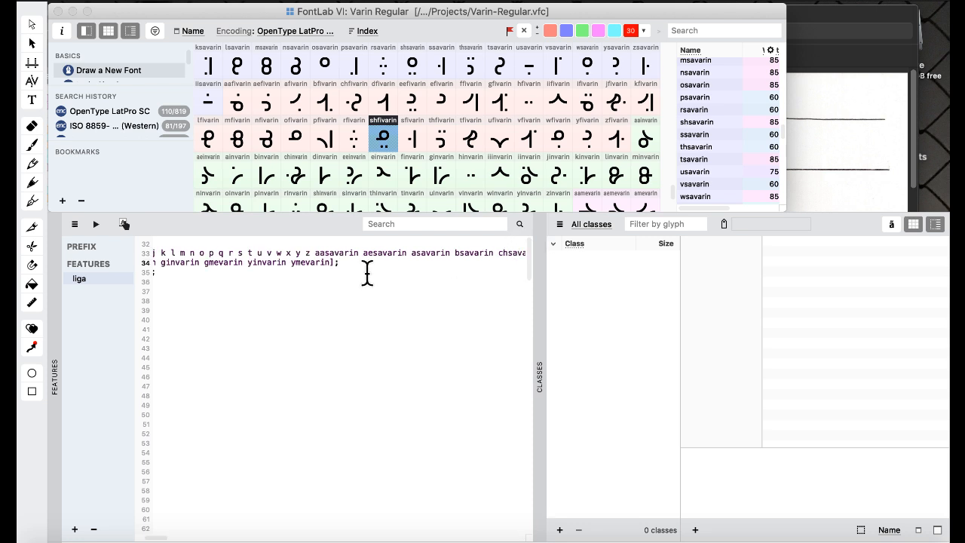
scroll(367, 273, "left", 3)
scroll(367, 272, "right", 3)
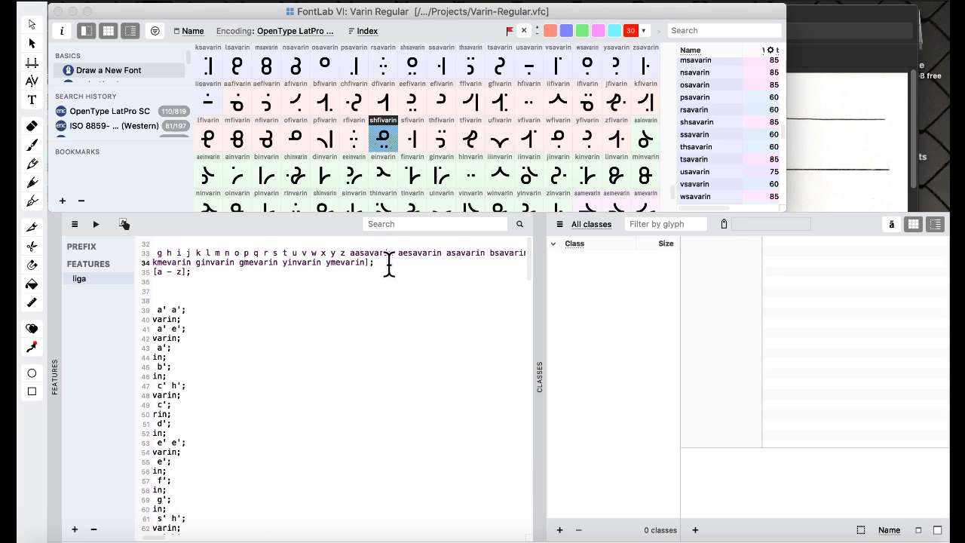
key("ctrl+Up")
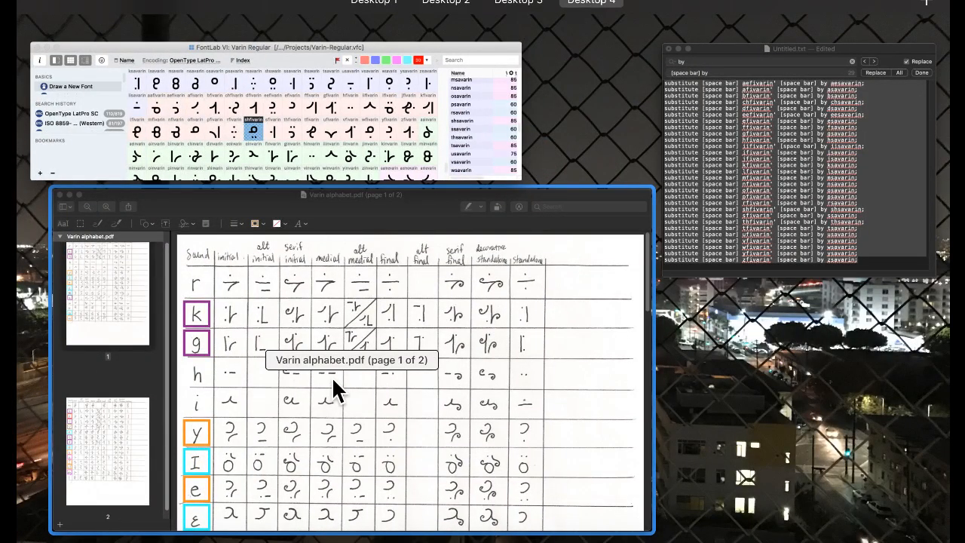
left_click(338, 147)
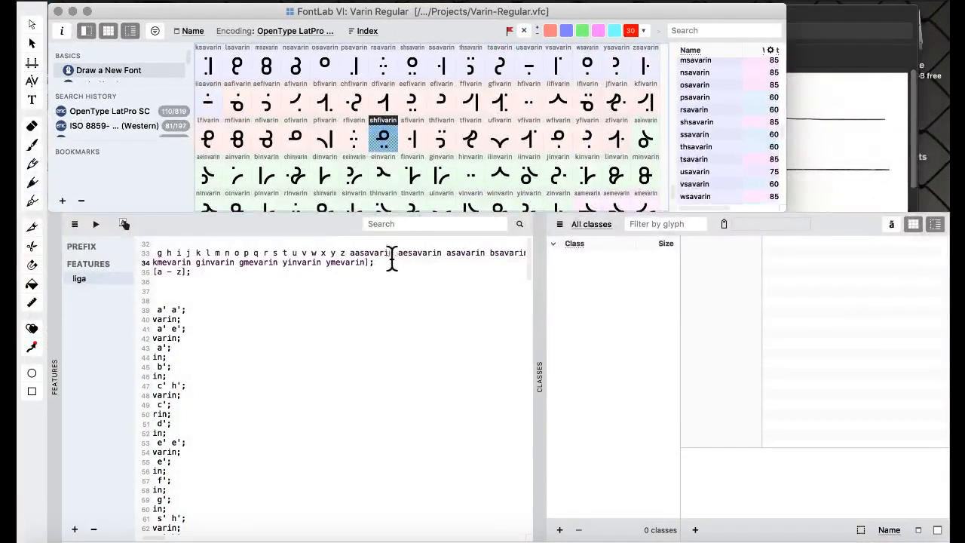
left_click(367, 261)
type("eeinvarin eeme")
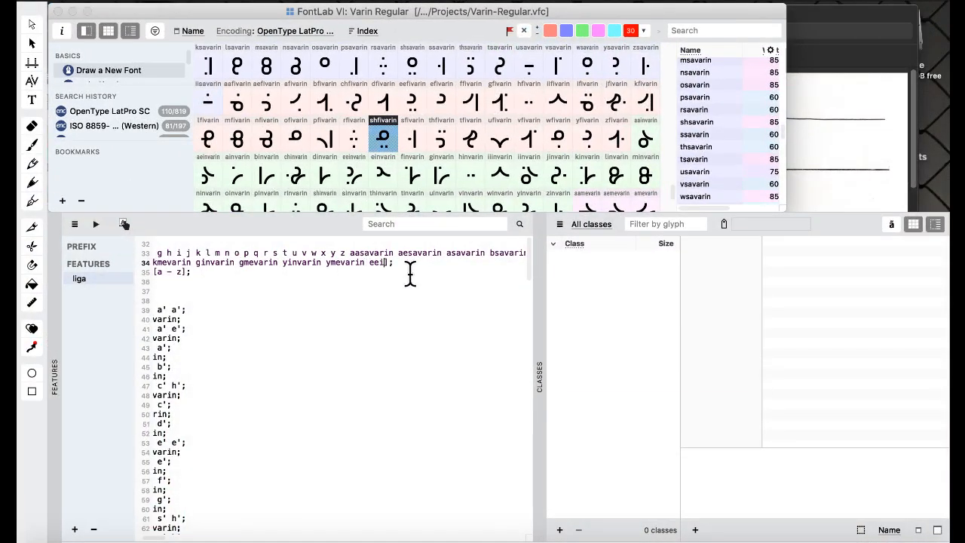
type("varin")
key("ctrl+Up")
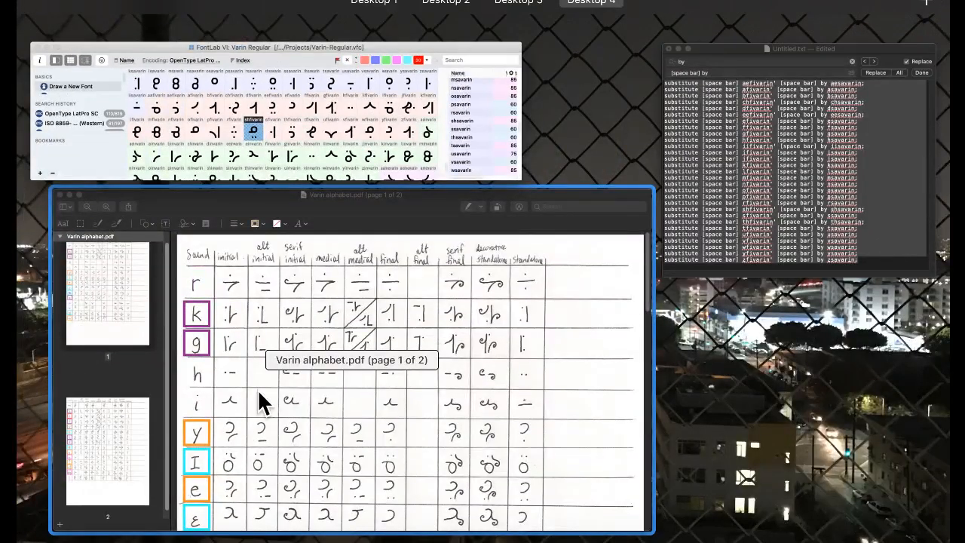
left_click(257, 388)
scroll(317, 319, "down", 10)
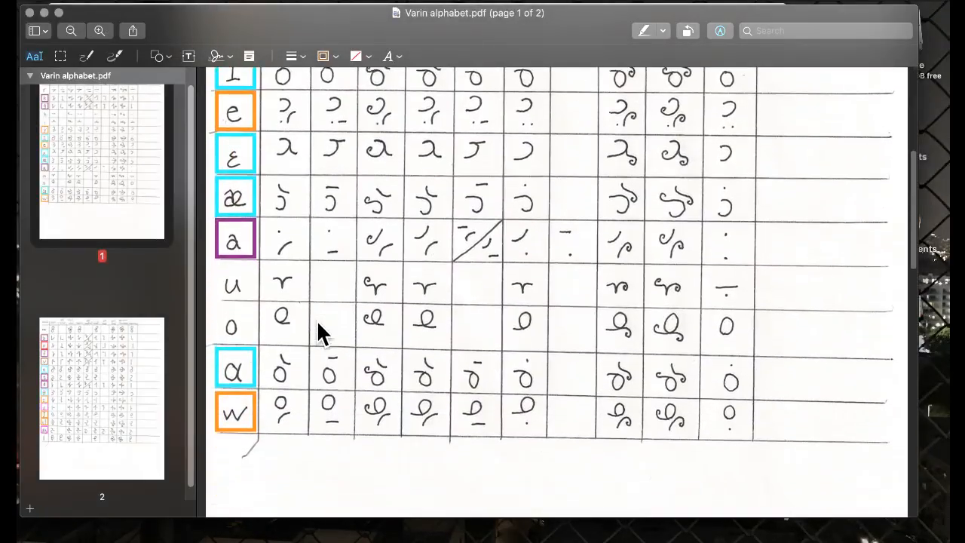
key("ctrl+Up")
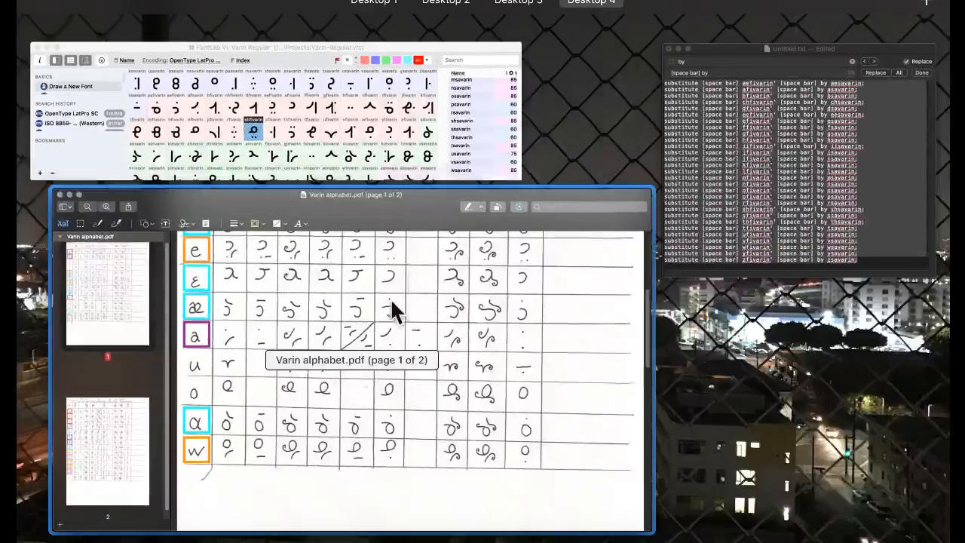
left_click(370, 161)
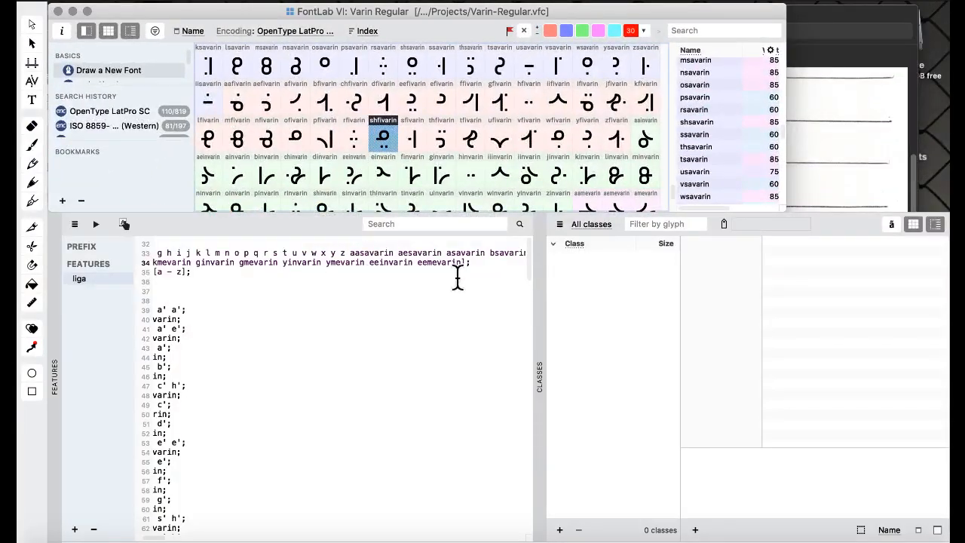
type("ai")
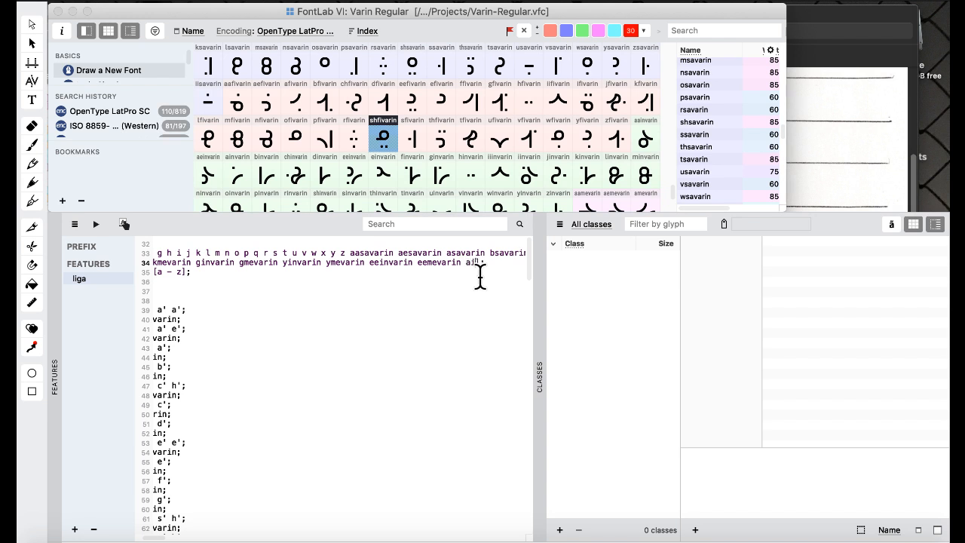
type("nvarin a")
type("mevarin w")
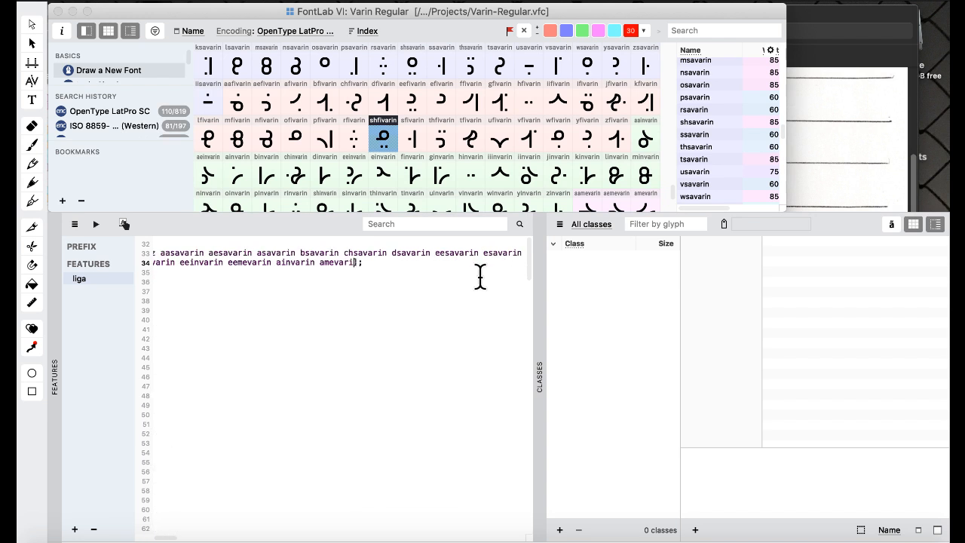
type("invarin wmevarin")
mouse_move(18, 540)
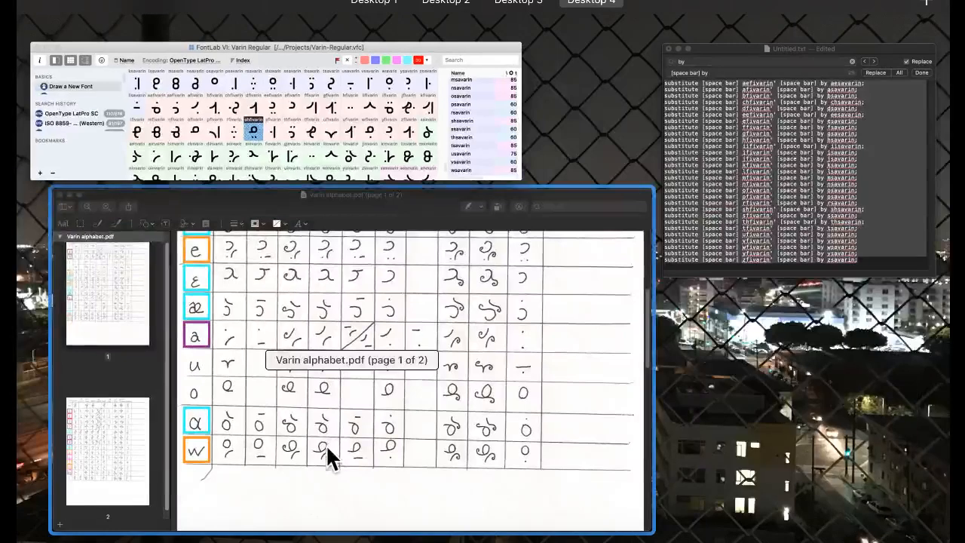
left_click(326, 444)
scroll(366, 316, "down", 15)
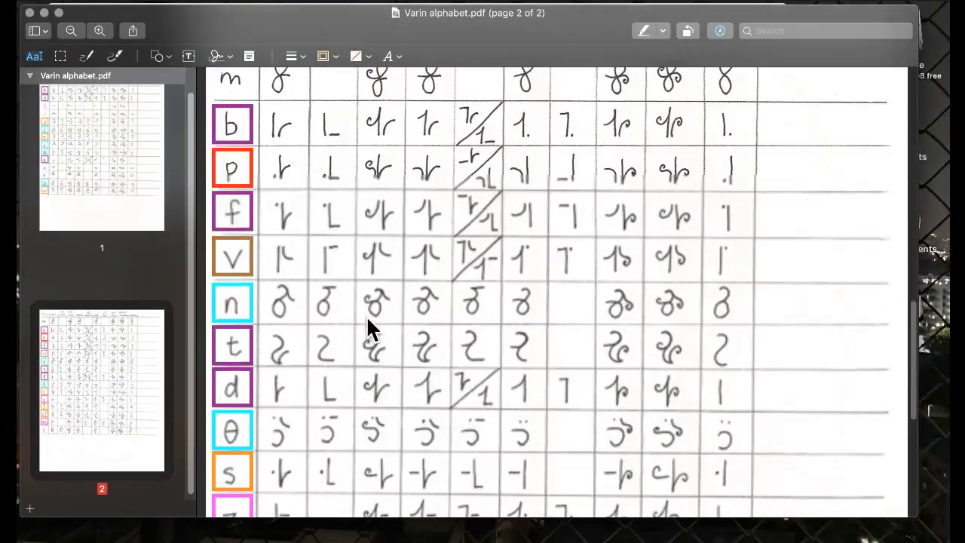
mouse_move(18, 539)
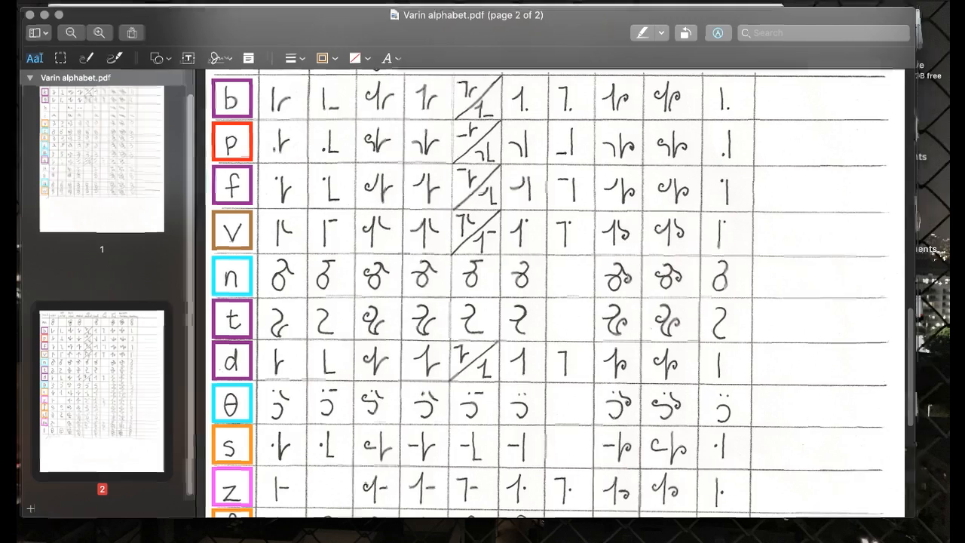
left_click(340, 130)
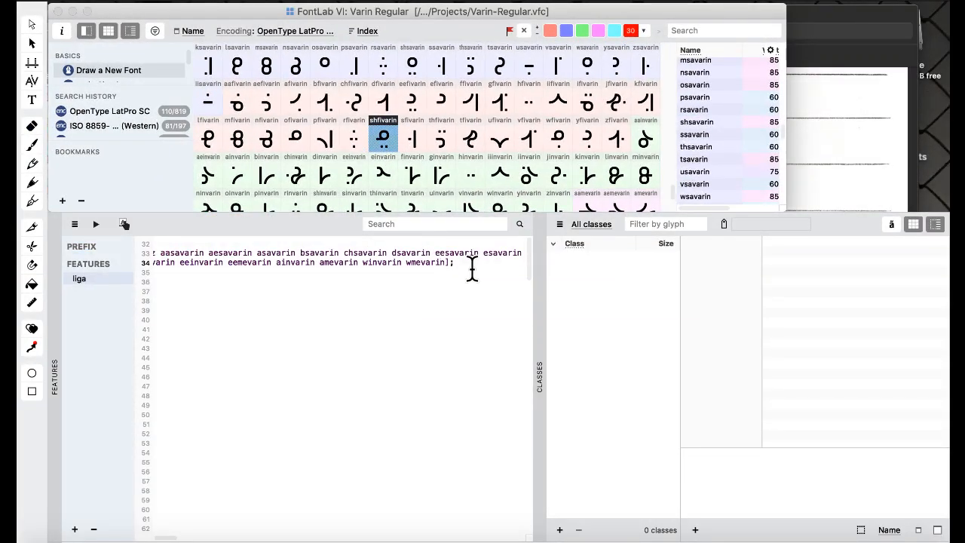
type("nvarin pmevarin ")
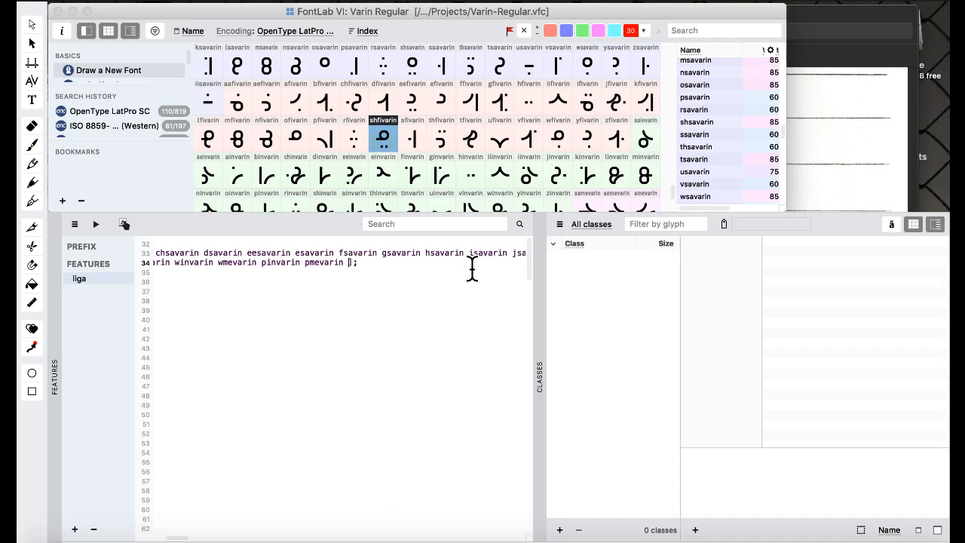
type("binvarin bmevarin finvarin f")
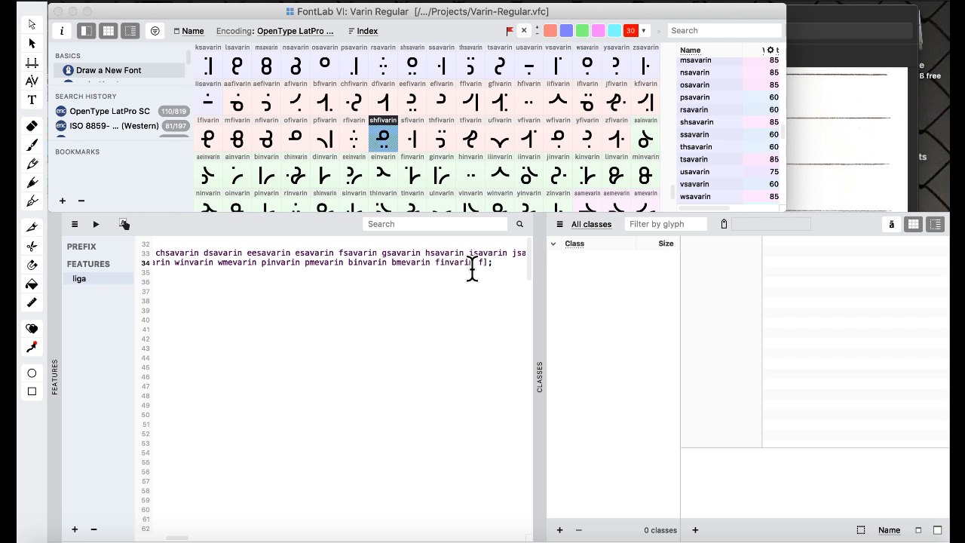
type("varin")
key("ctrl+Up")
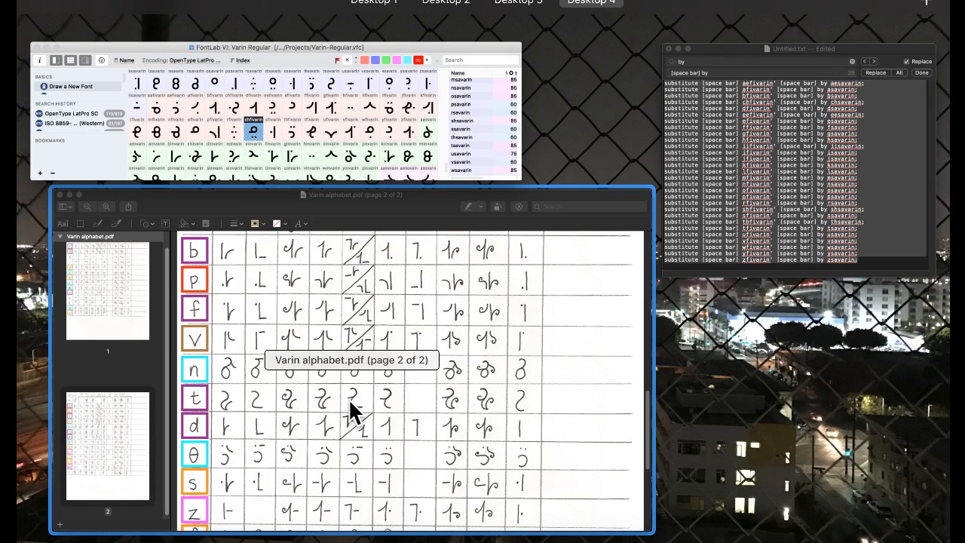
left_click(325, 110)
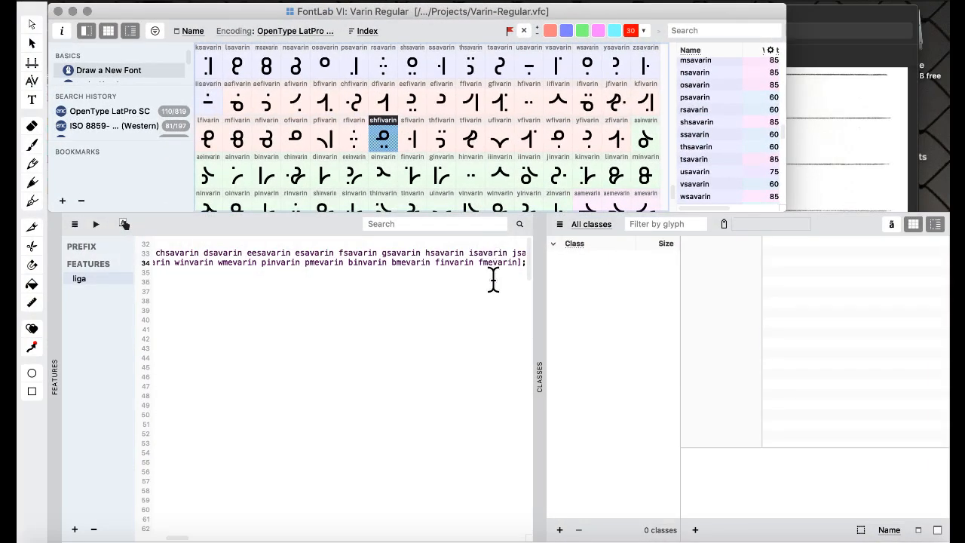
scroll(504, 268, "right", 8)
scroll(237, 265, "left", 2)
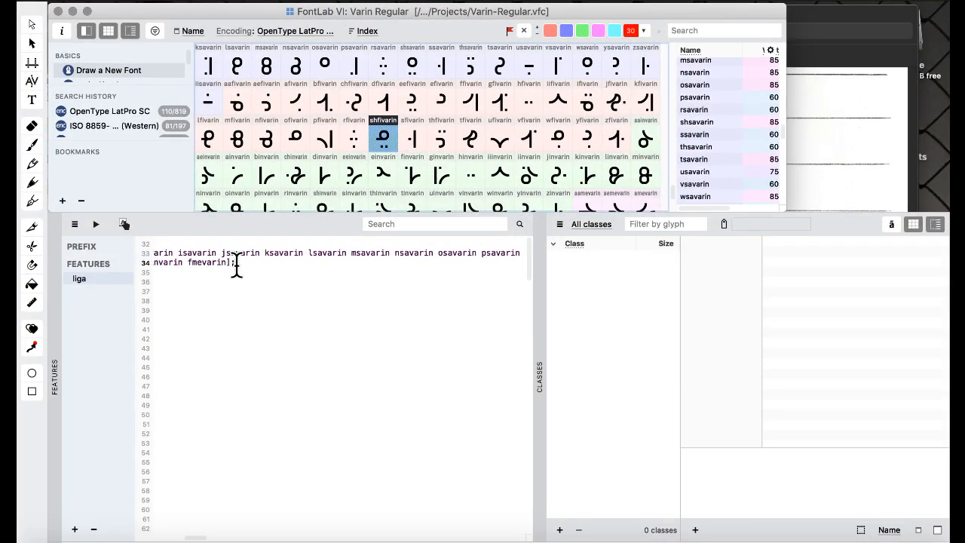
scroll(237, 266, "left", 1)
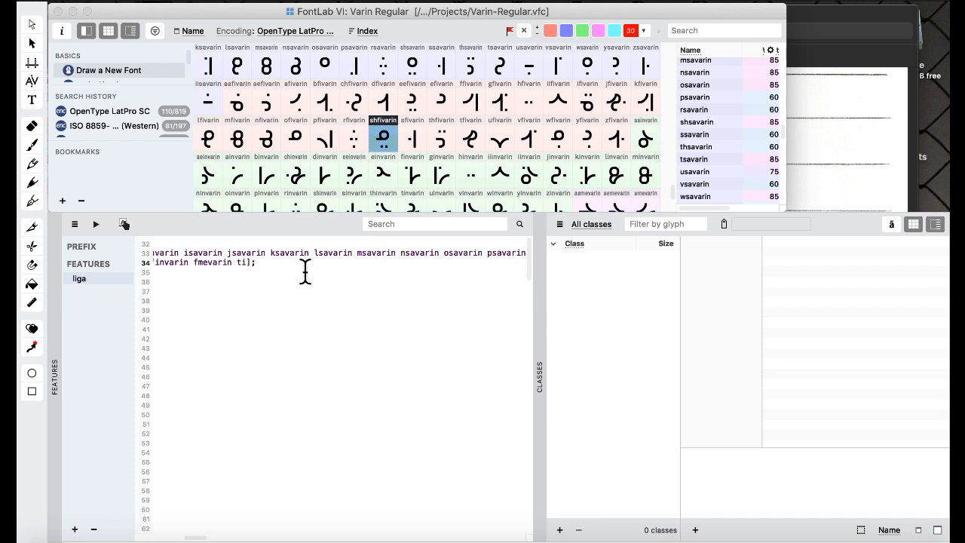
type("nvarin tmevarin dinvarin dmev")
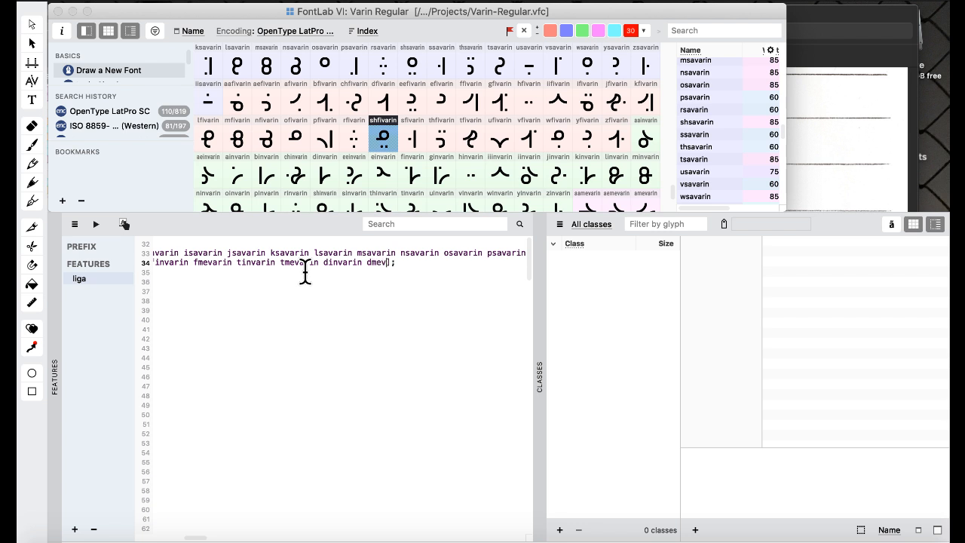
type("arin sinvarin smevarin")
key("ctrl+Up")
left_click(334, 410)
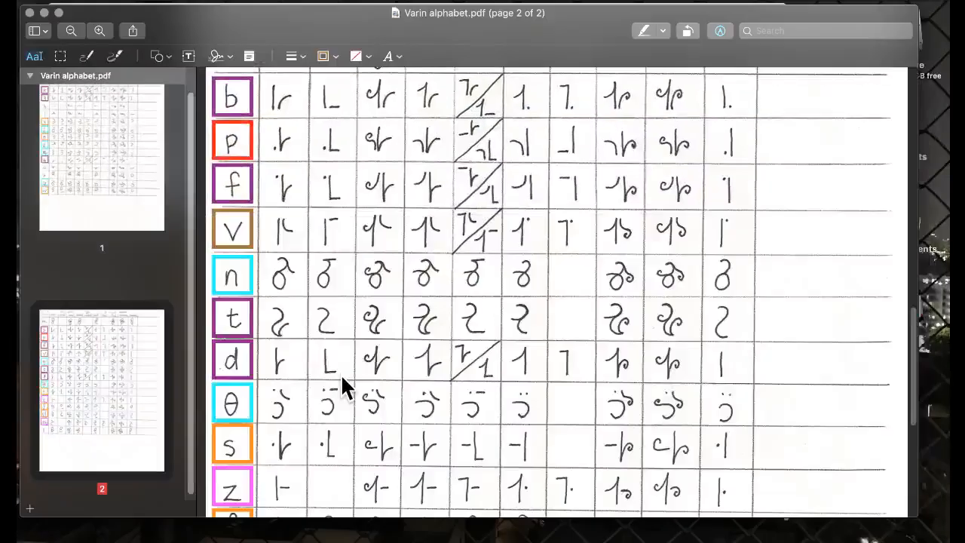
scroll(340, 378, "down", 5)
scroll(340, 373, "up", 2)
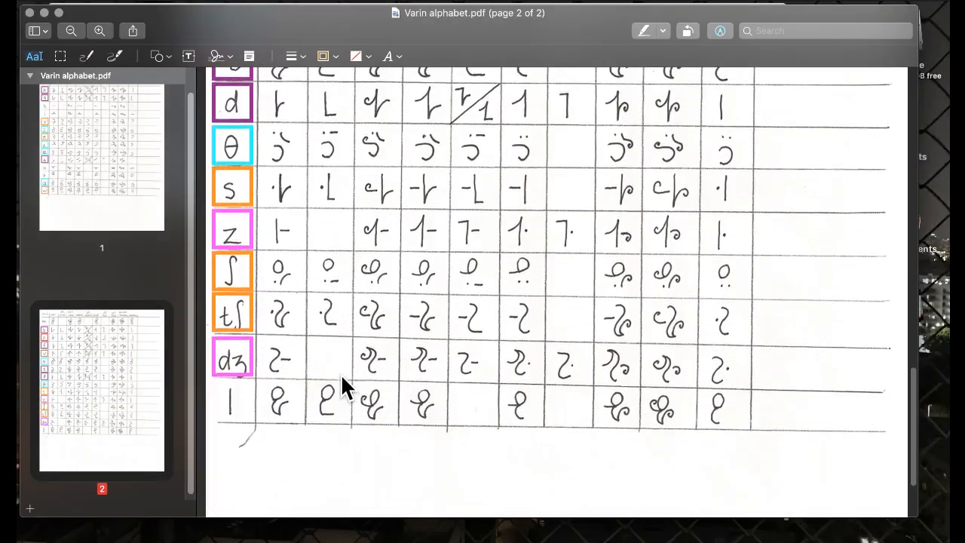
key("ctrl+Up")
left_click(319, 133)
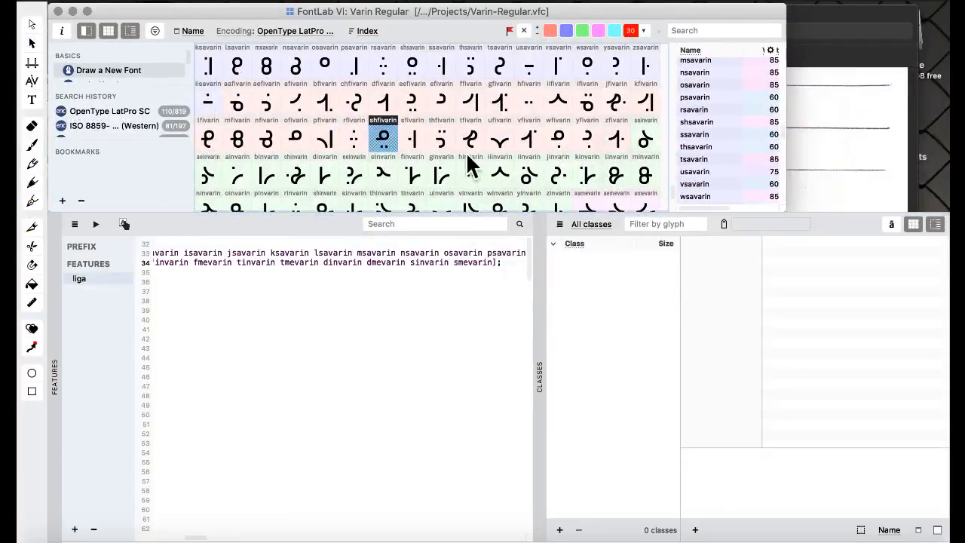
type("shinvarin shme")
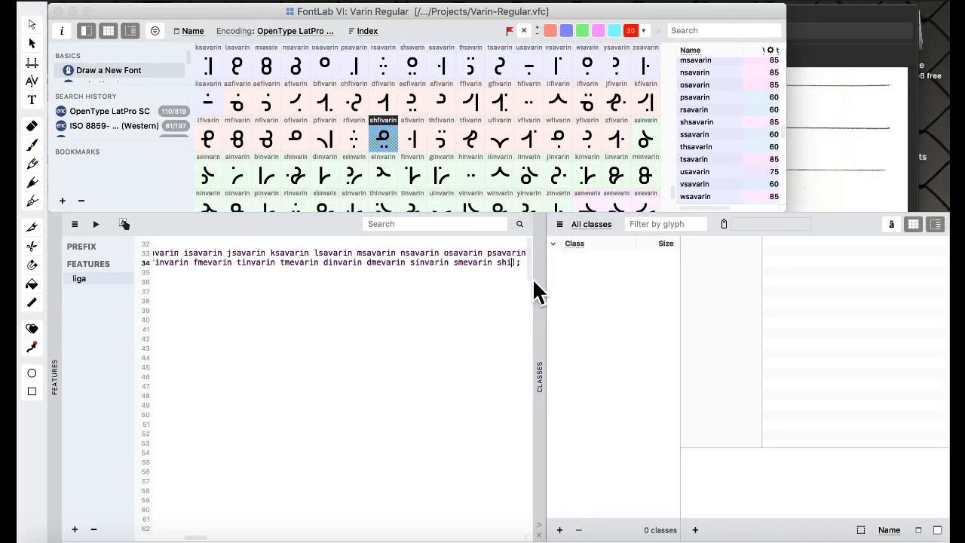
type("varin ch")
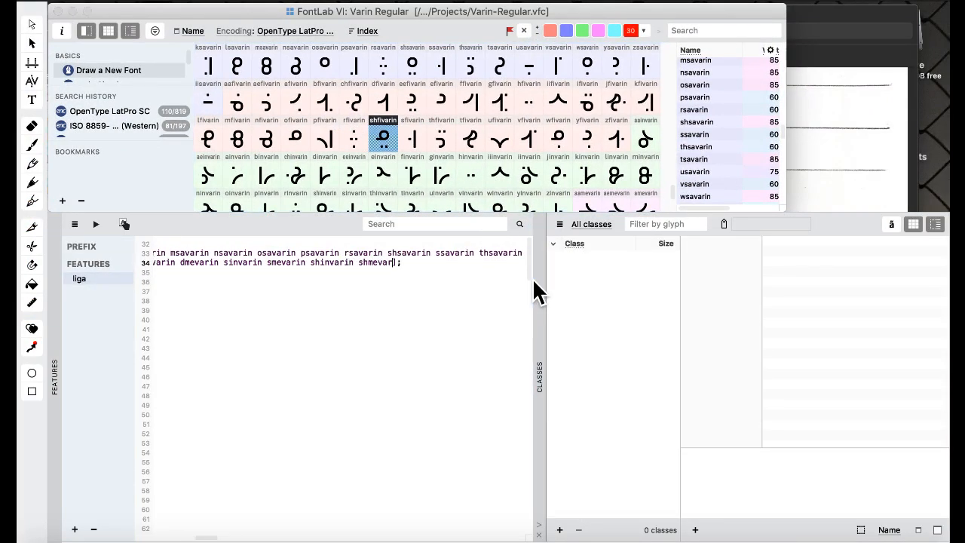
type("invarin chmevarin")
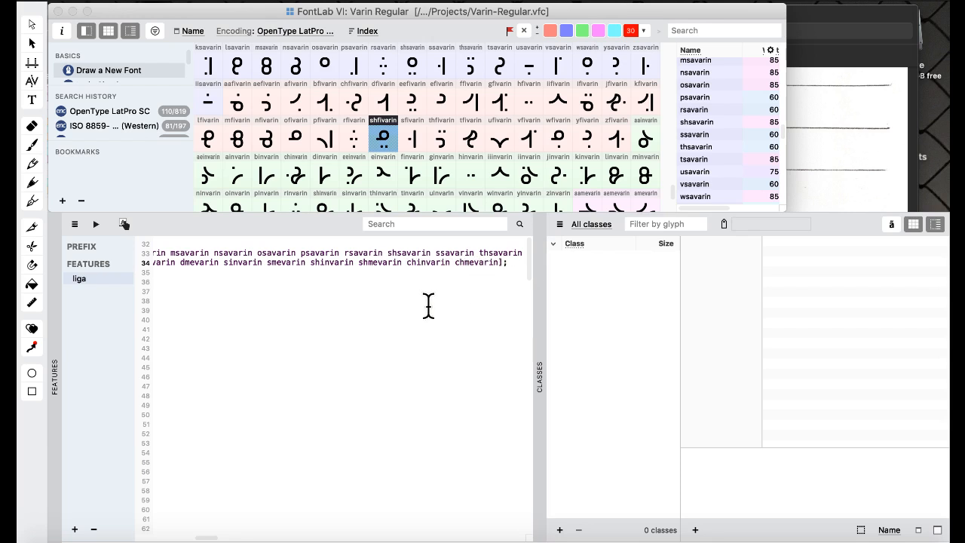
scroll(373, 318, "left", 10)
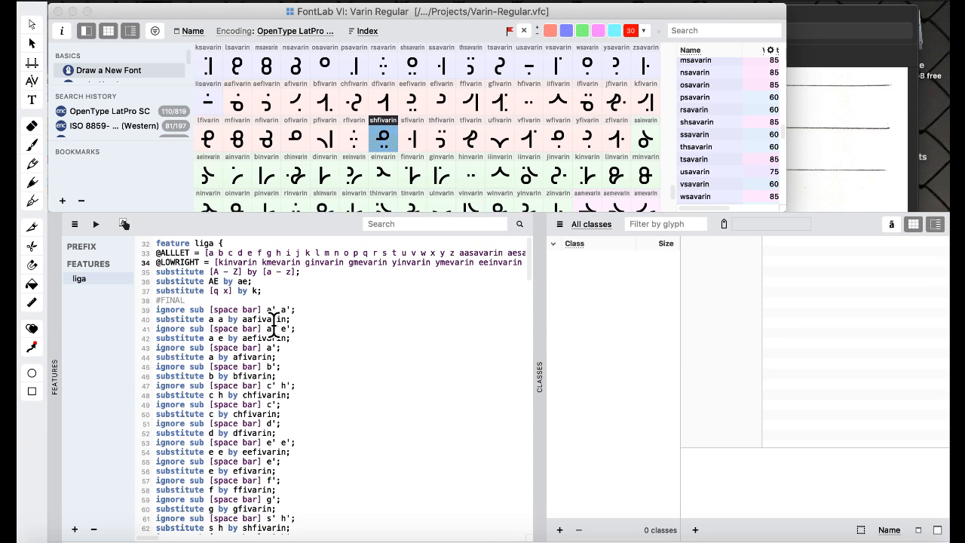
scroll(273, 323, "down", 10)
scroll(274, 322, "up", 10)
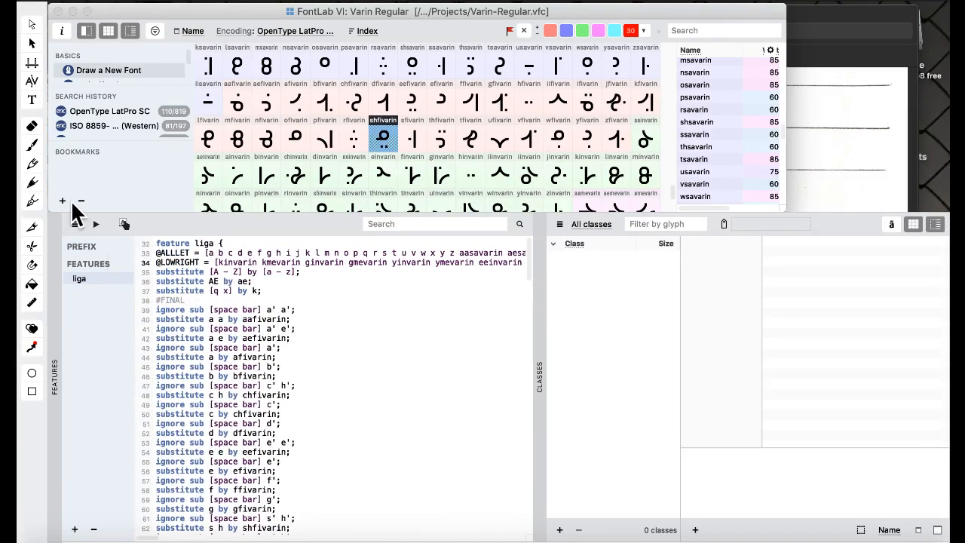
left_click(94, 224)
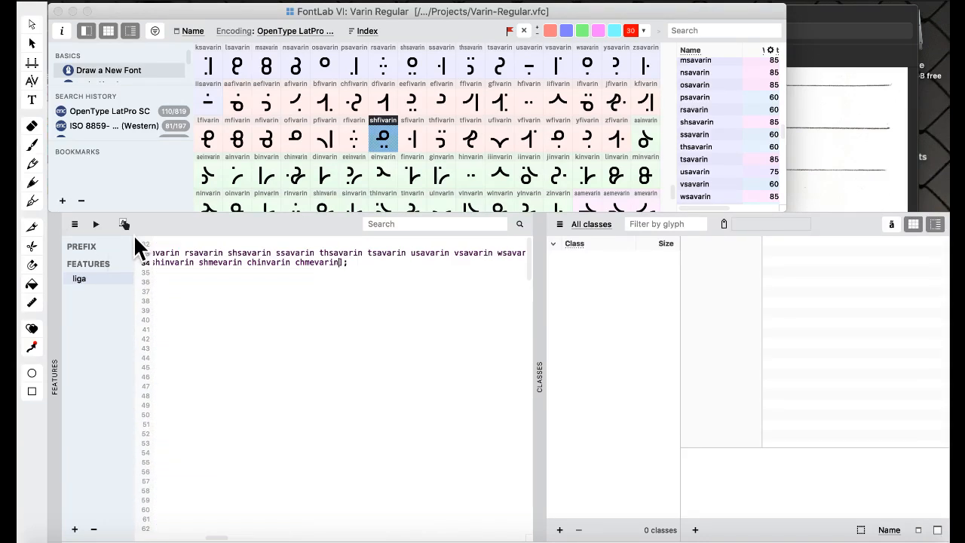
Examine the liga feature's substitution rules from the punctuation and #INITIAL sections back through the medial rules.
scroll(291, 309, "left", 10)
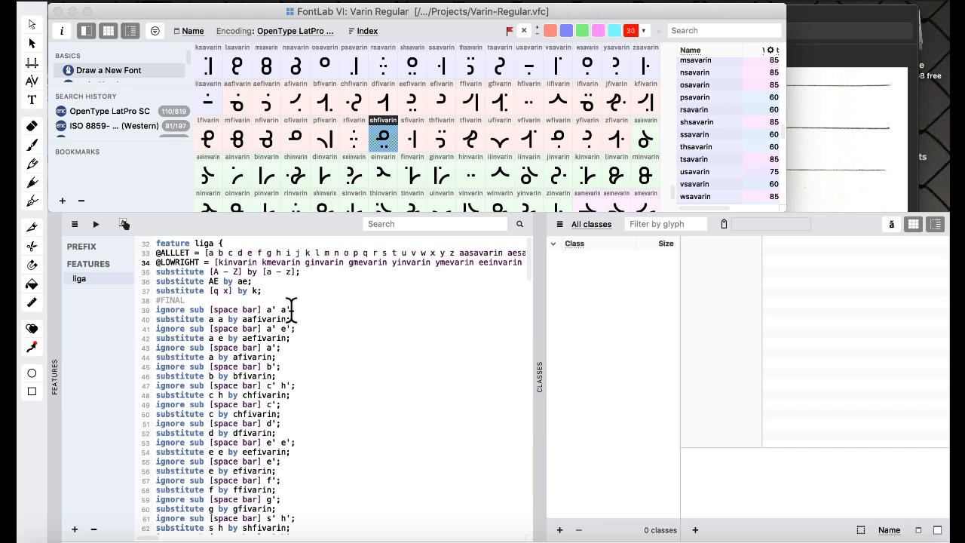
scroll(291, 309, "down", 20)
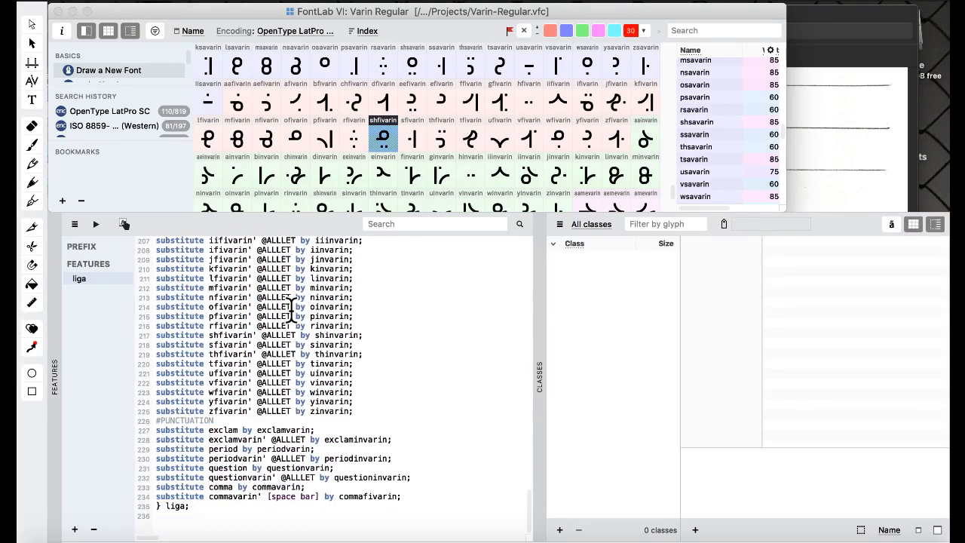
scroll(291, 309, "up", 1)
scroll(291, 309, "down", 1)
scroll(277, 360, "up", 1)
scroll(277, 362, "down", 1)
scroll(276, 364, "up", 1)
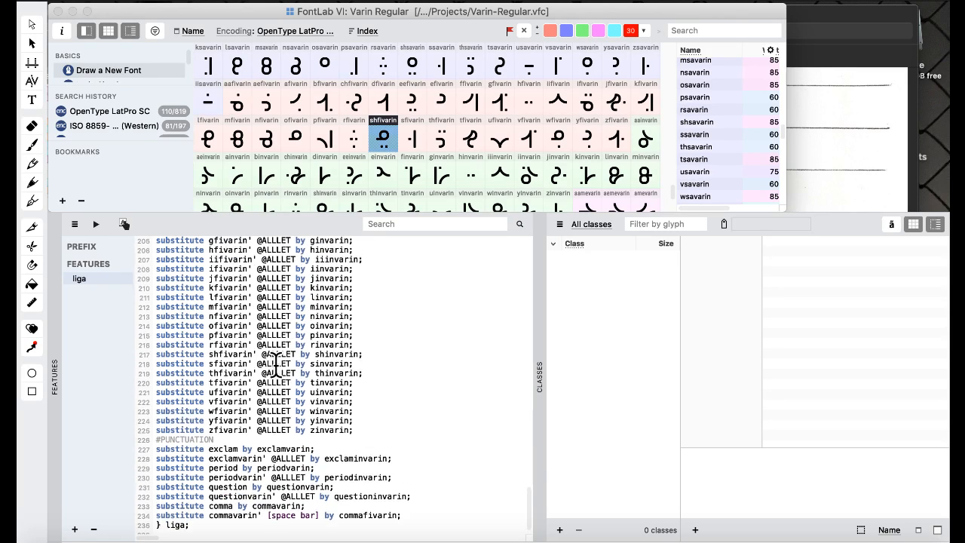
scroll(277, 365, "up", 10)
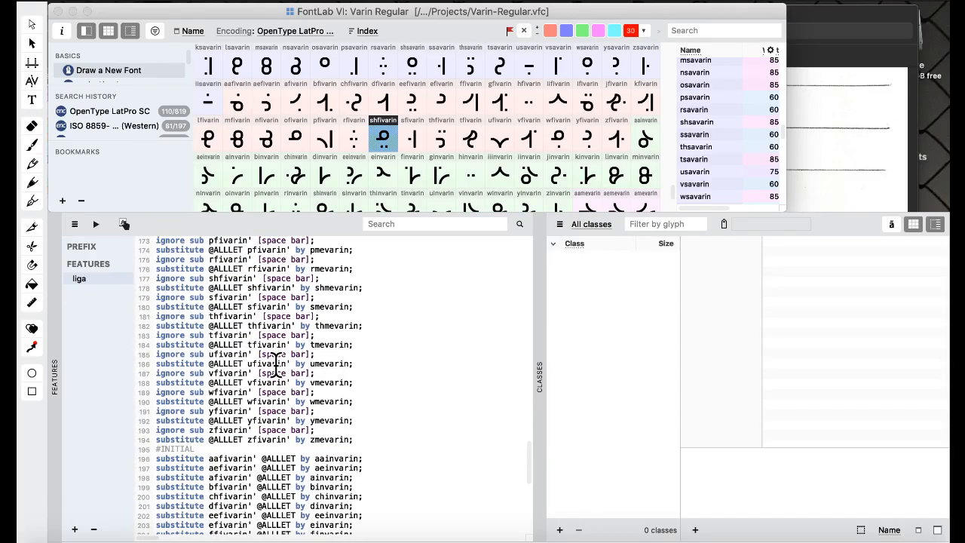
scroll(276, 365, "up", 5)
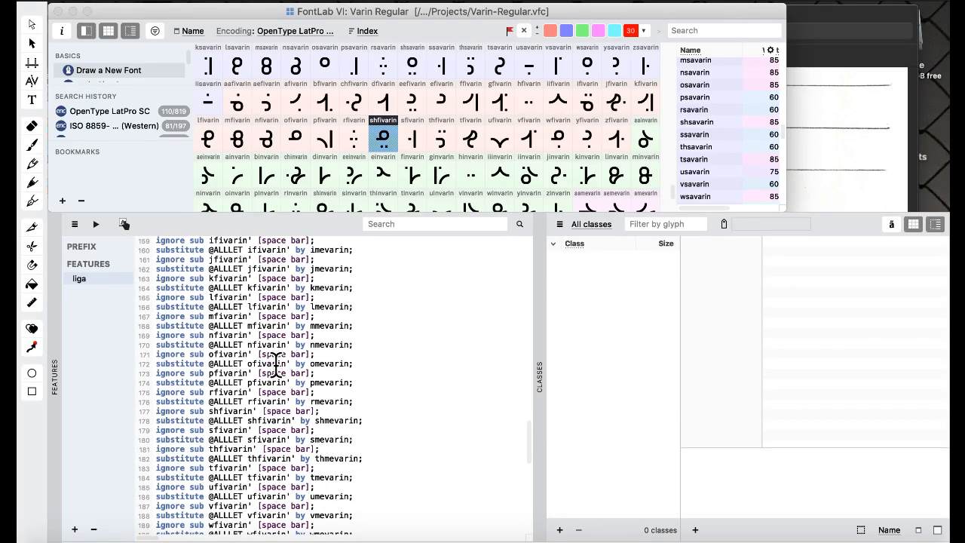
Review the liga feature's rules from the medial and standalone sections back up to the #FINAL substitutions and class definitions.
scroll(277, 365, "down", 5)
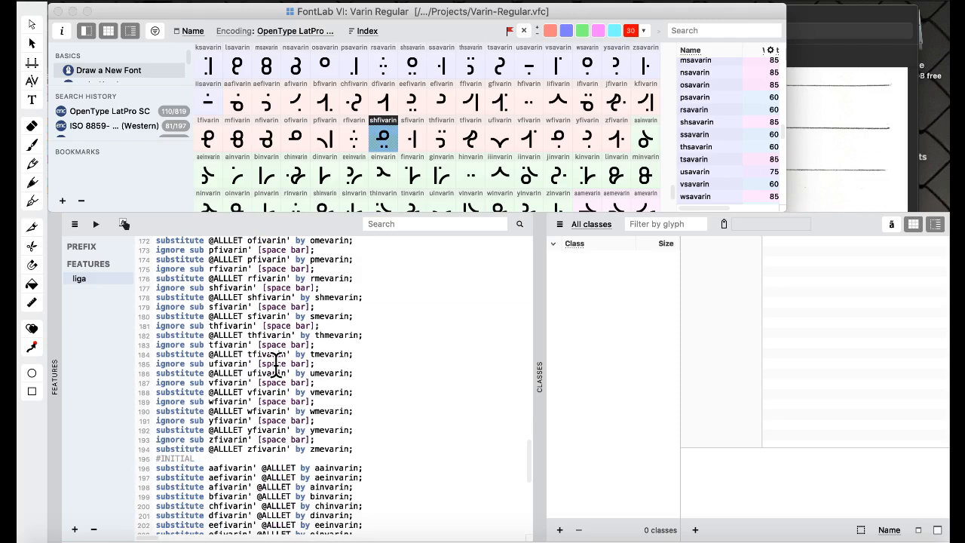
scroll(277, 365, "up", 15)
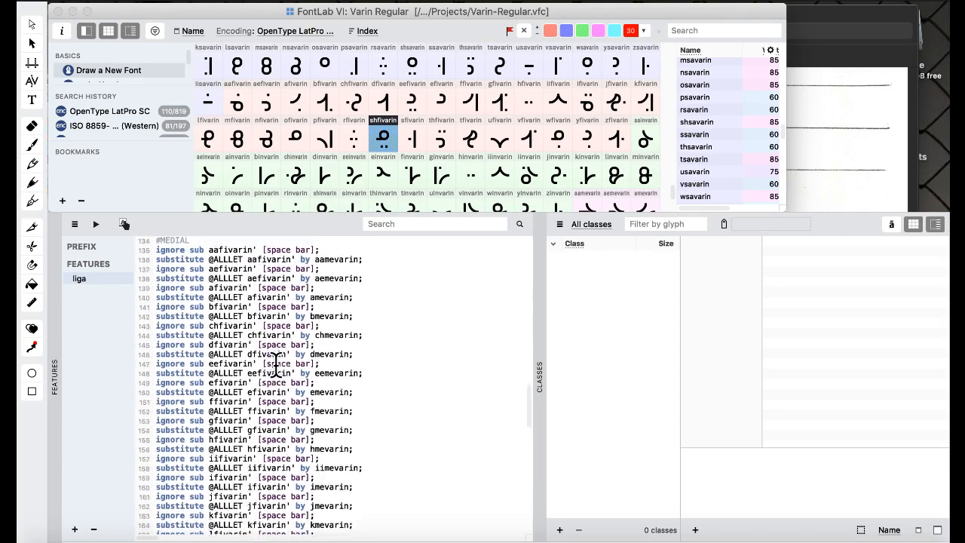
scroll(277, 365, "down", 1)
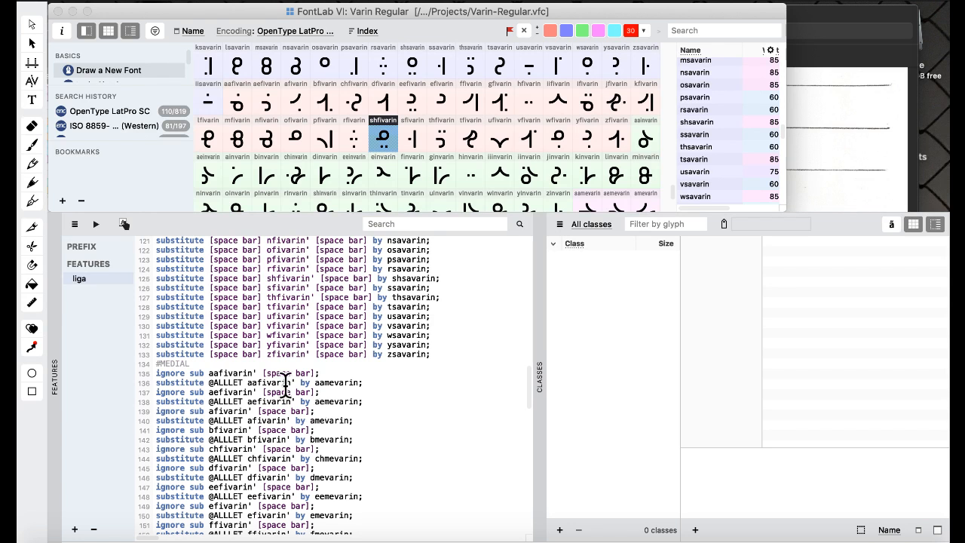
scroll(223, 369, "up", 10)
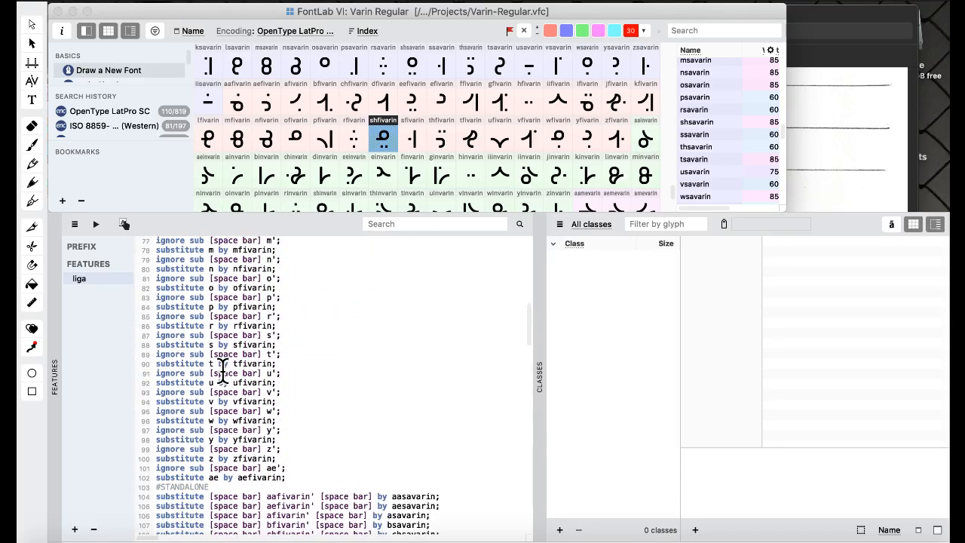
scroll(222, 370, "up", 9)
scroll(222, 369, "up", 8)
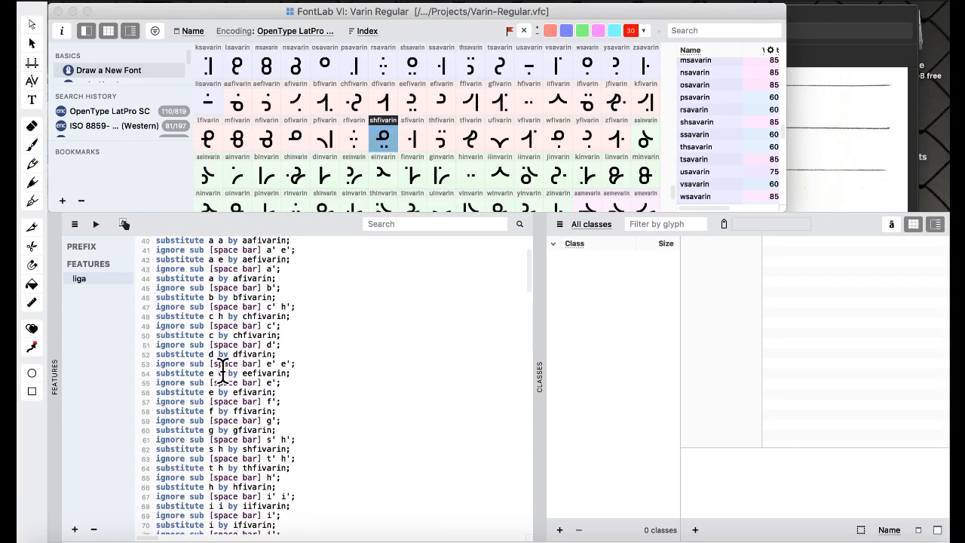
scroll(223, 370, "down", 1)
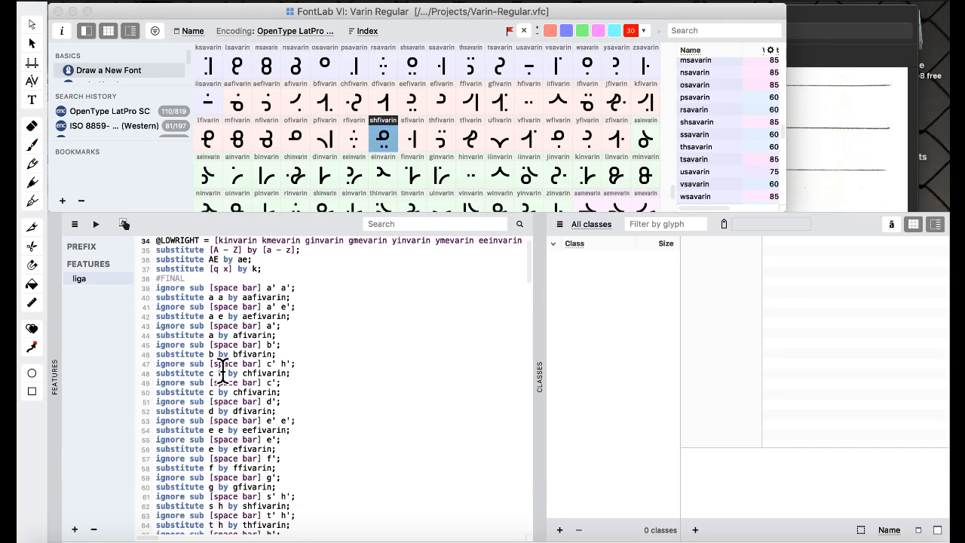
scroll(223, 369, "down", 3)
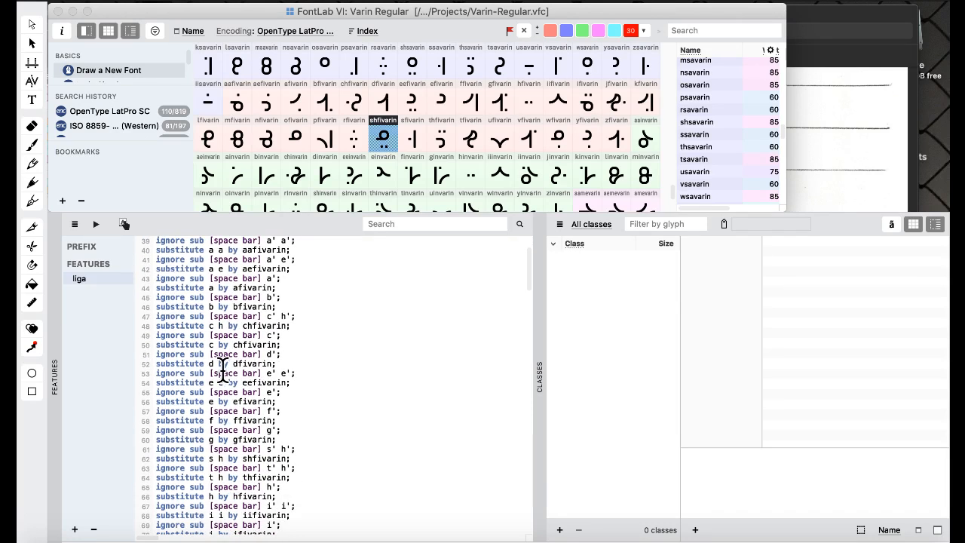
scroll(244, 353, "up", 3)
scroll(244, 353, "down", 3)
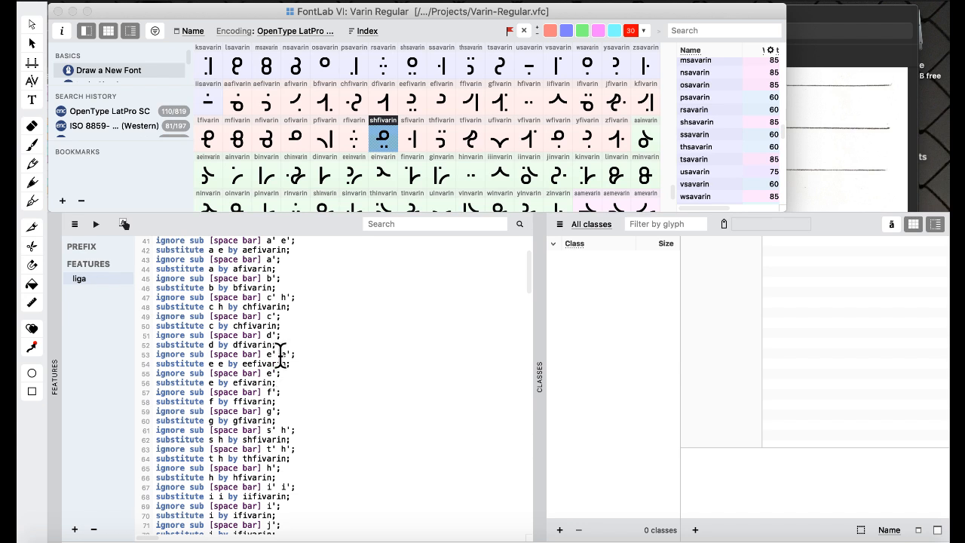
Switch to Varin alphabet.pdf in Preview and examine the letter forms in the page 1 rows.
mouse_move(18, 540)
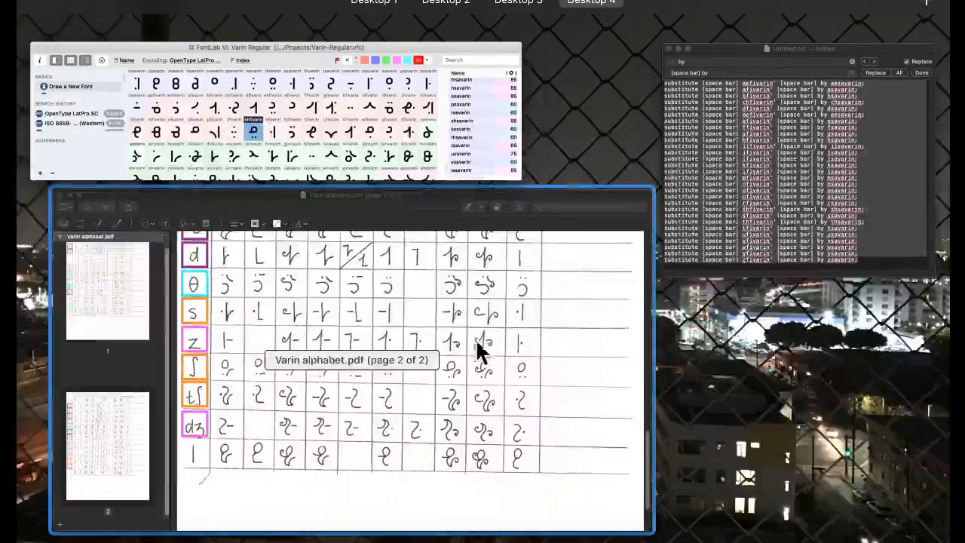
left_click(395, 337)
scroll(394, 334, "up", 15)
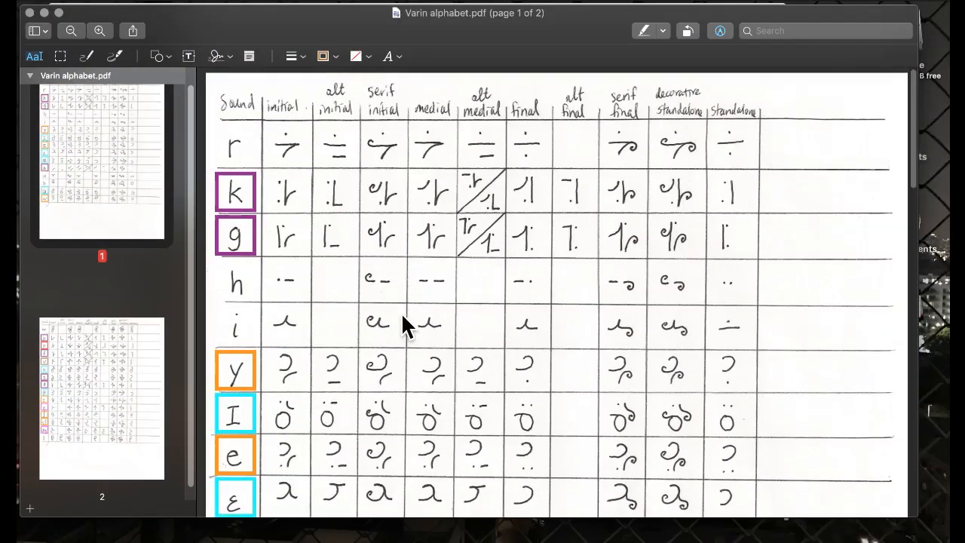
scroll(401, 312, "down", 4)
scroll(401, 312, "up", 3)
scroll(401, 312, "down", 4)
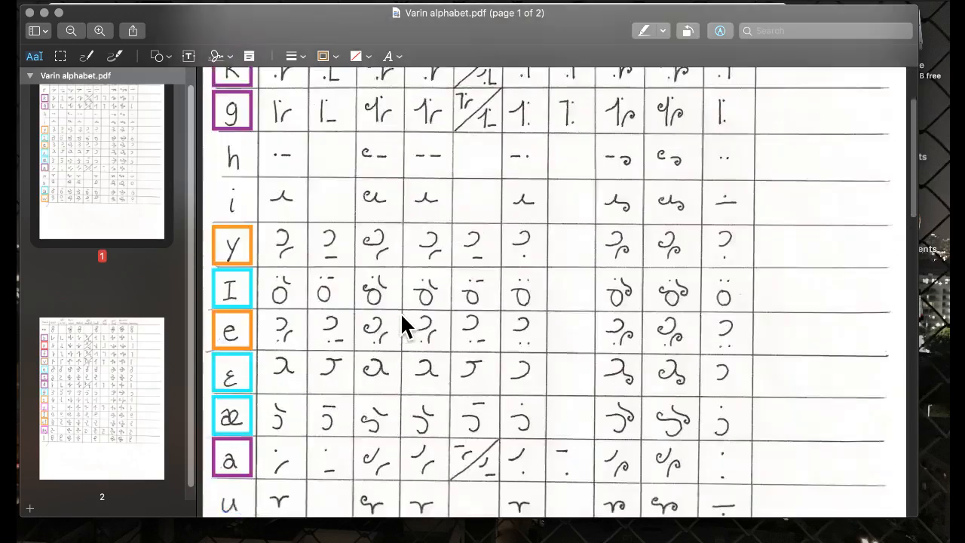
key("ctrl+Up")
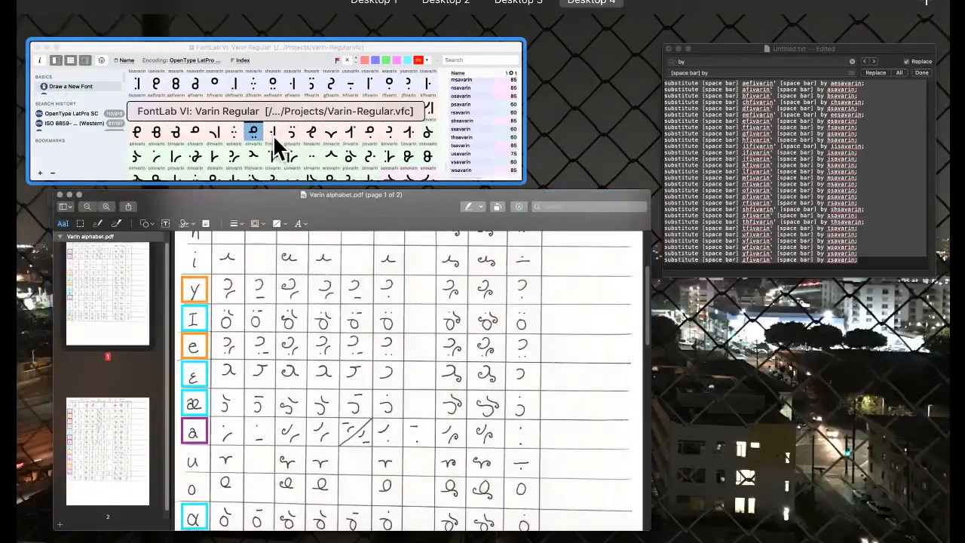
left_click(273, 139)
scroll(255, 343, "up", 2)
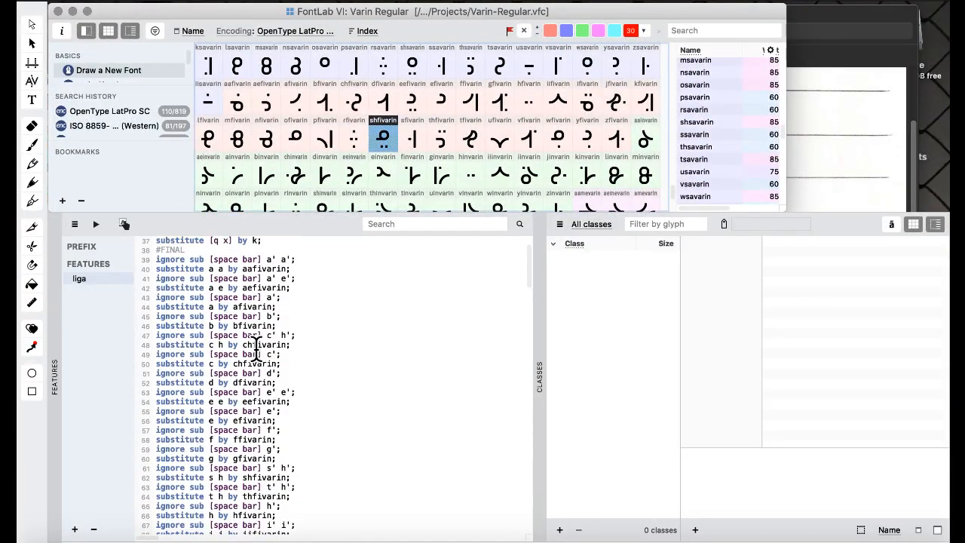
left_click(296, 298)
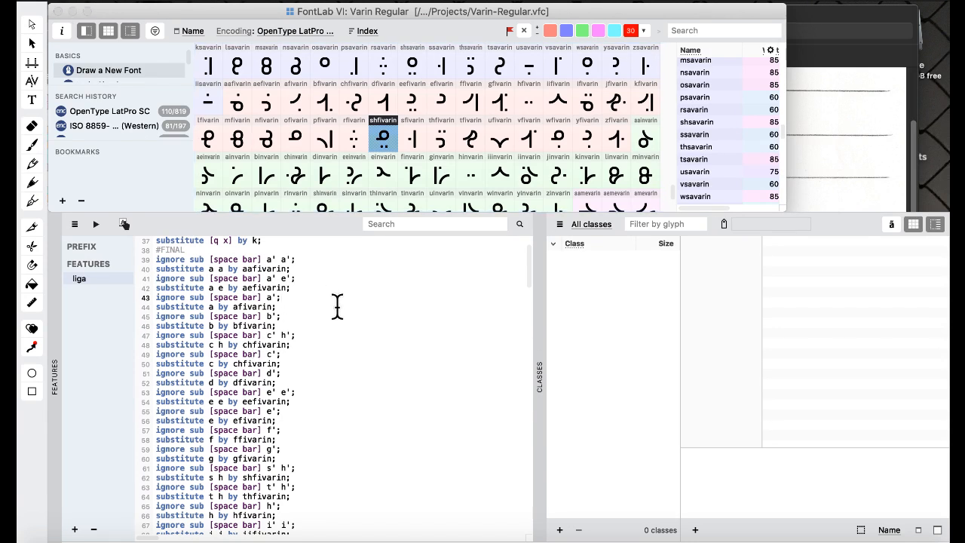
key("Return")
type("isgn")
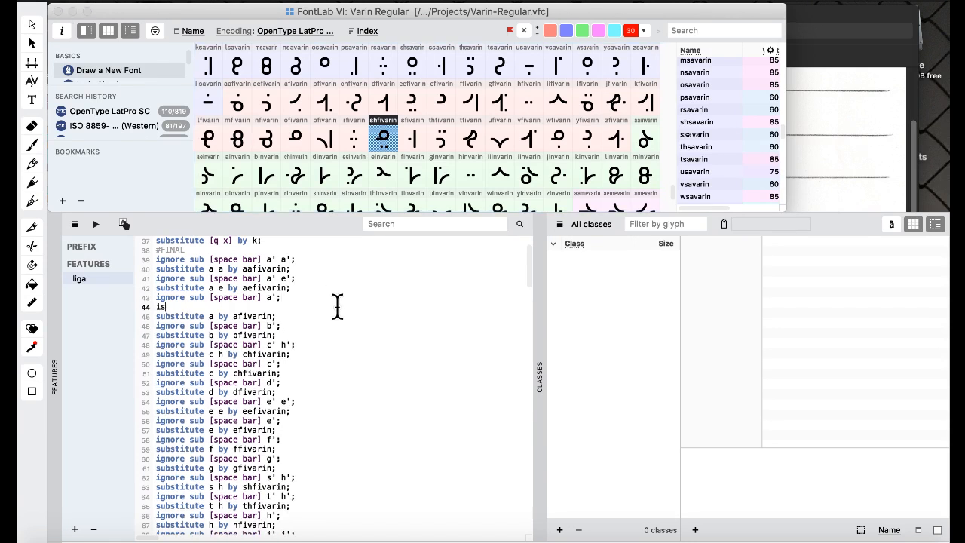
key("BackSpace")
type("gnore sub [")
key("BackSpace")
type("@")
scroll(337, 305, "up", 2)
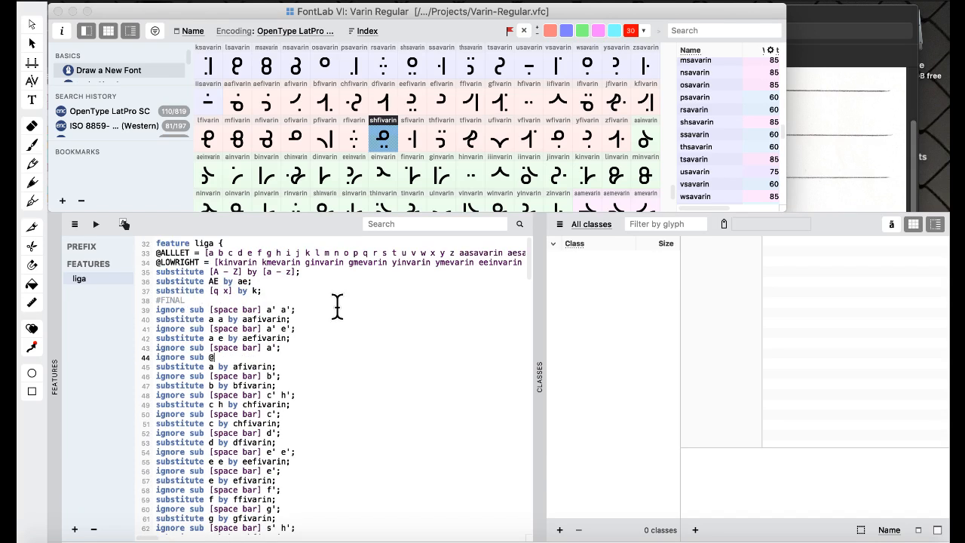
type("O")
key("BackSpace")
type("LOWRIGHT")
left_click_drag(280, 353, 285, 346)
key("super+c")
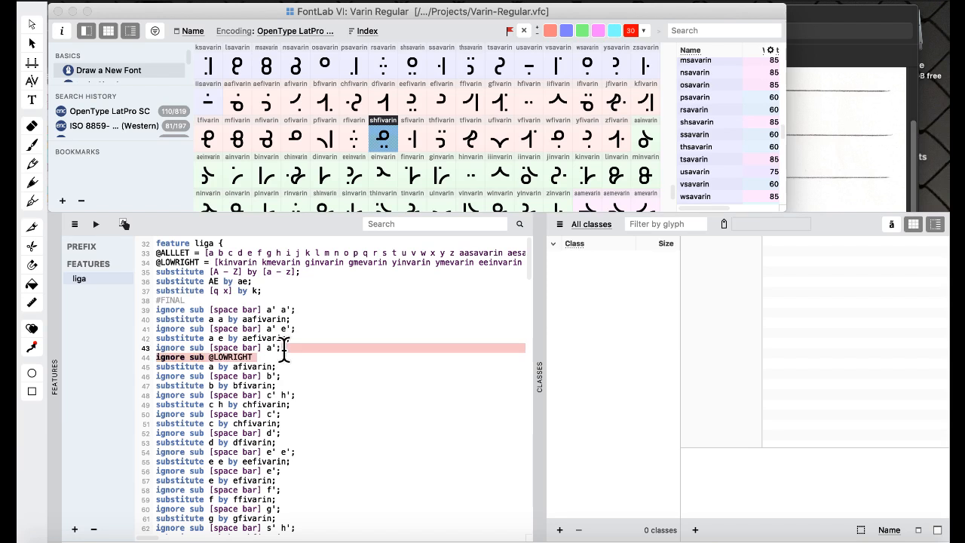
key("BackSpace")
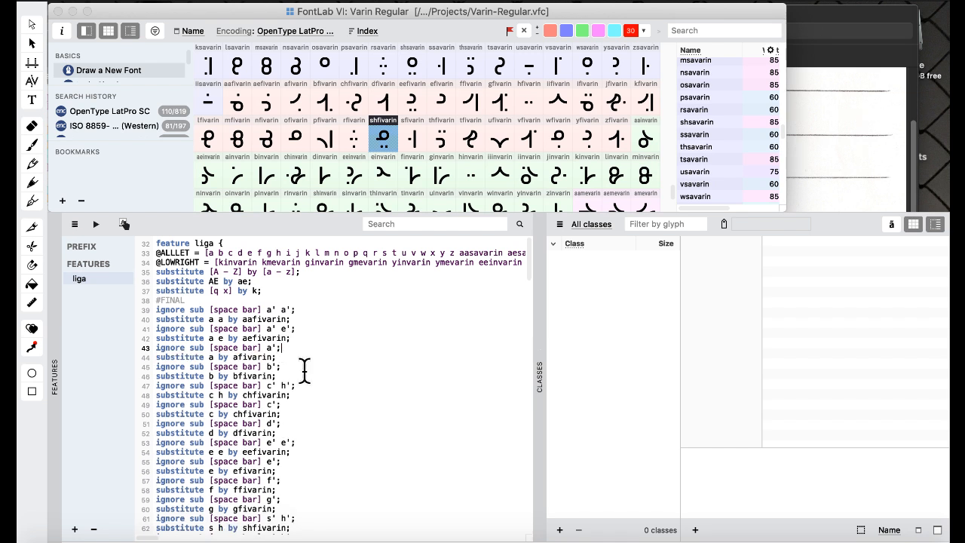
scroll(305, 370, "down", 1)
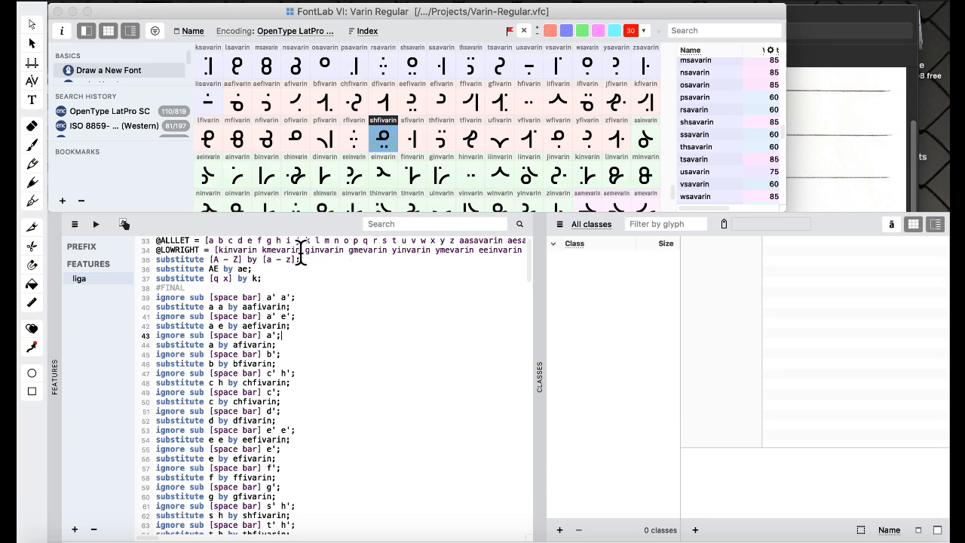
scroll(275, 324, "down", 10)
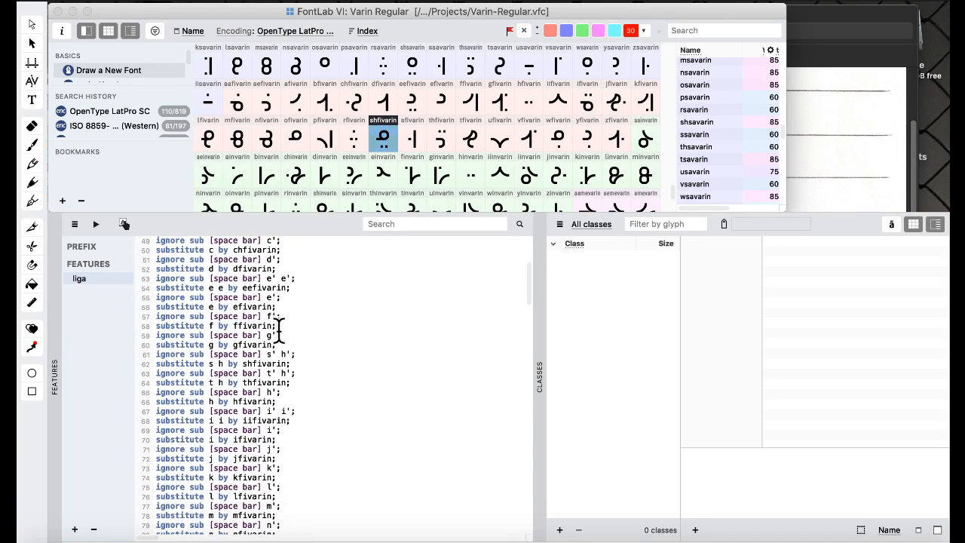
scroll(279, 332, "down", 5)
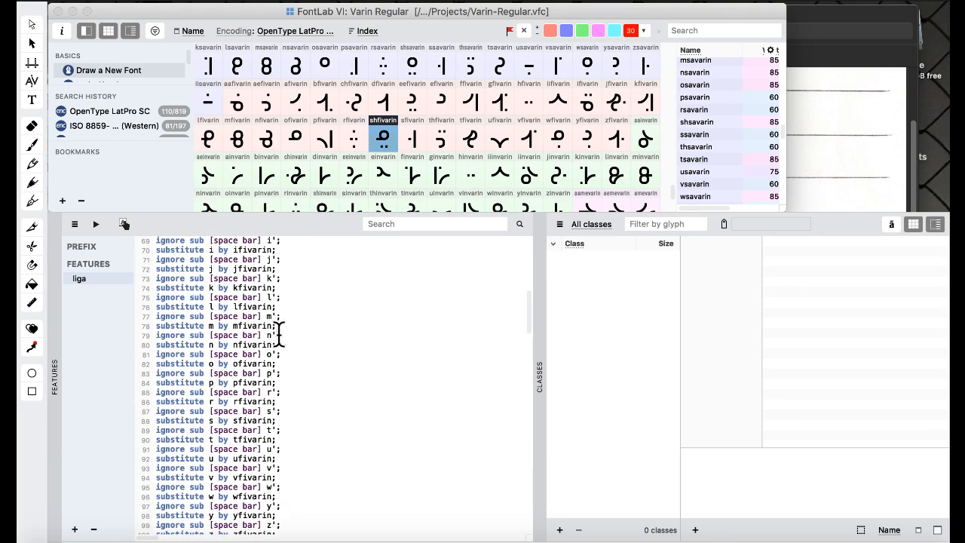
key("Return")
key("super+v")
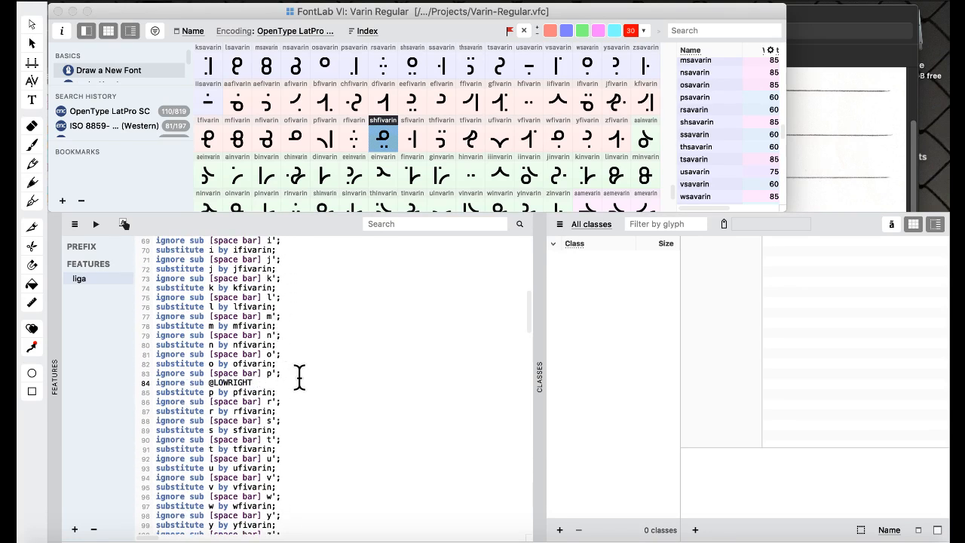
type("p';")
left_click_drag(282, 380, 286, 372)
key("ctrl+c")
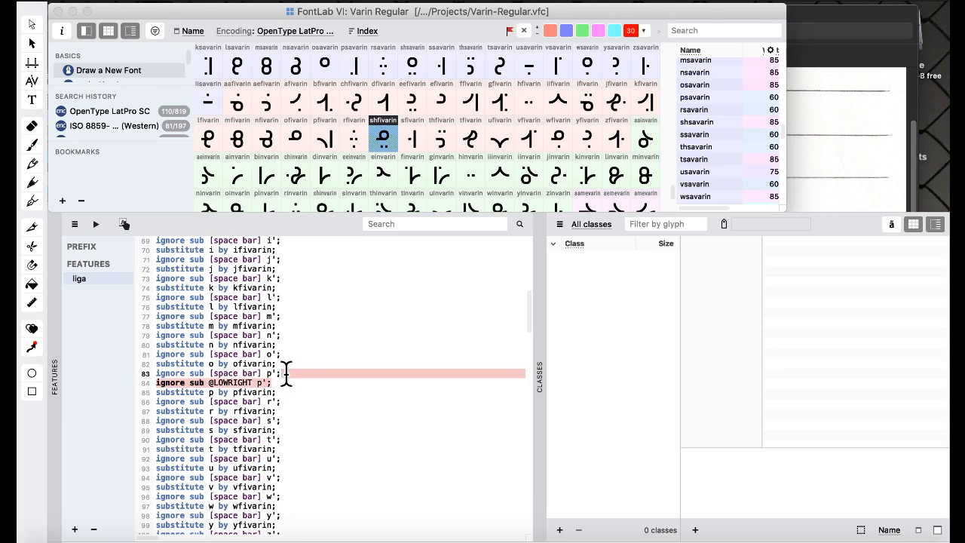
key("BackSpace")
scroll(289, 372, "down", 9)
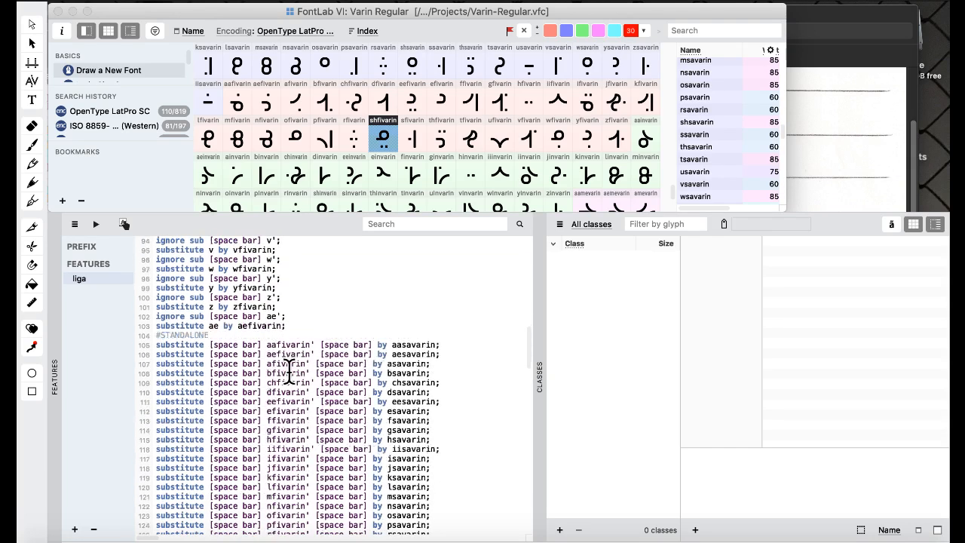
scroll(288, 373, "down", 10)
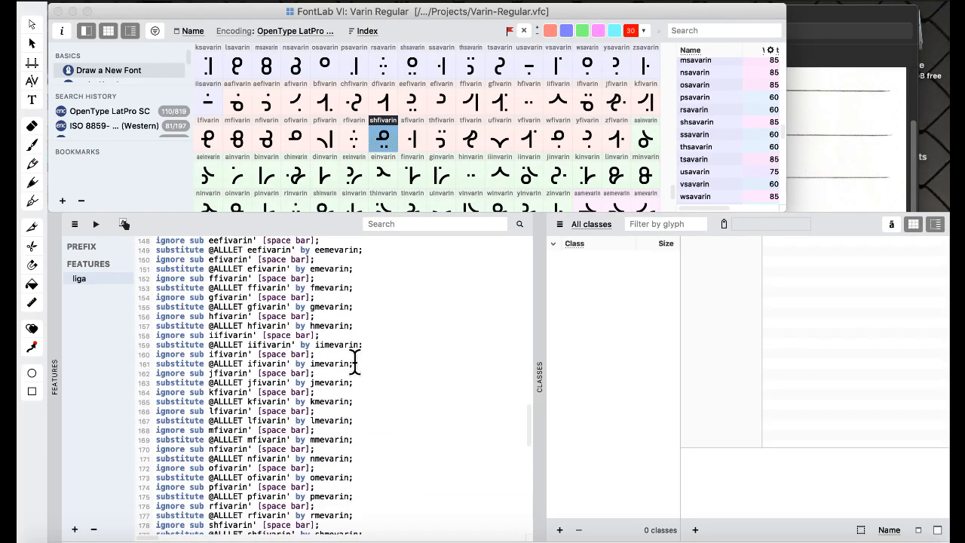
scroll(355, 362, "down", 3)
scroll(355, 361, "down", 3)
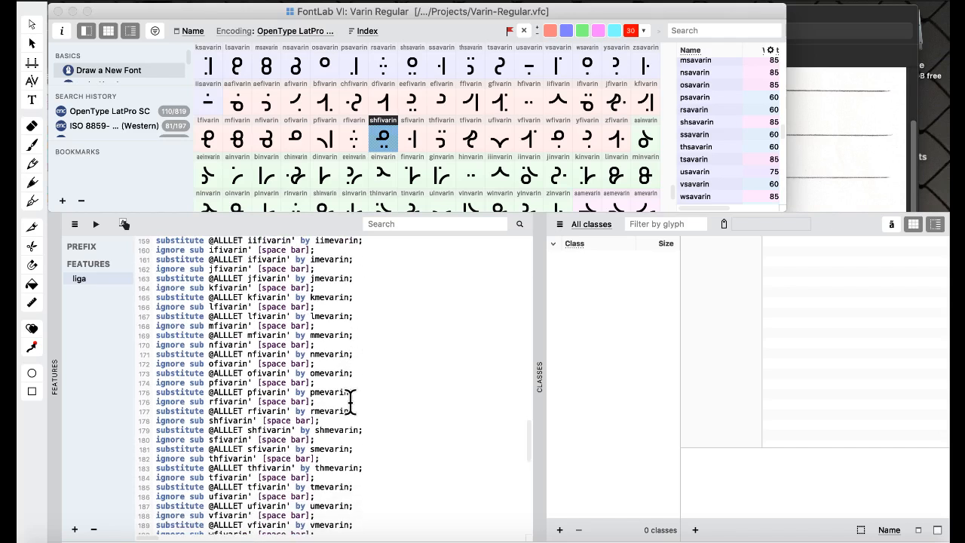
left_click(362, 394)
left_click(367, 383)
key("ctrl+v")
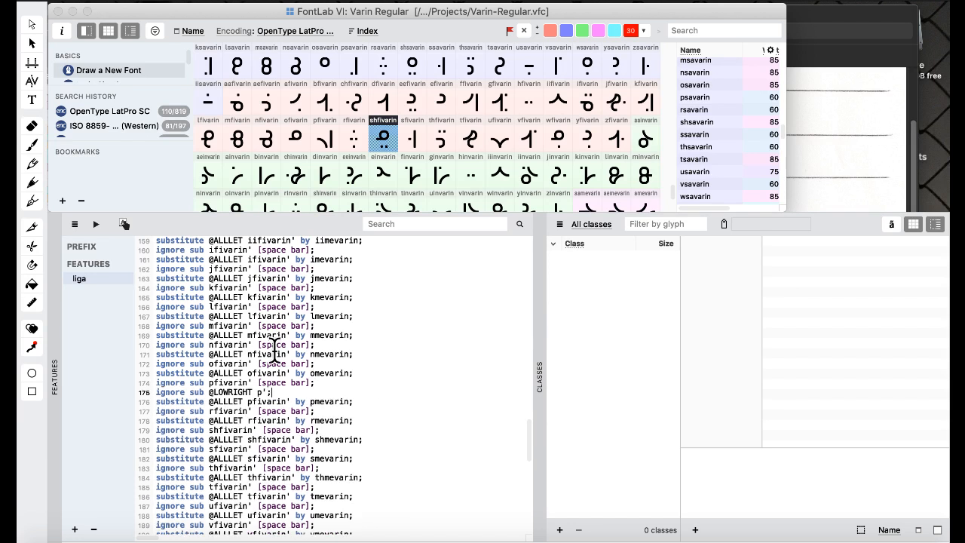
left_click(93, 223)
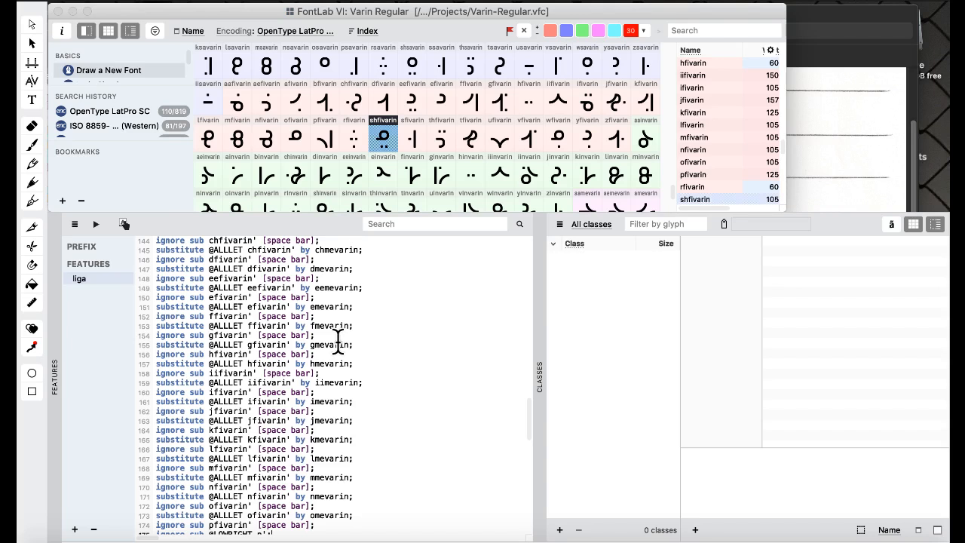
Switch to the workspace with the font, layer and element panels, open shfivarin with the Text tool and enable its features.
left_click(526, 2)
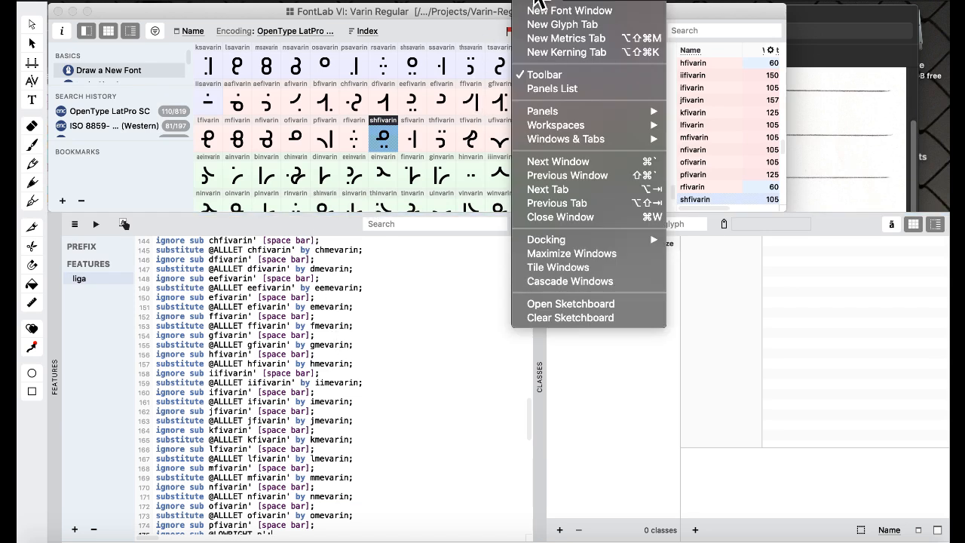
mouse_move(582, 113)
left_click(747, 127)
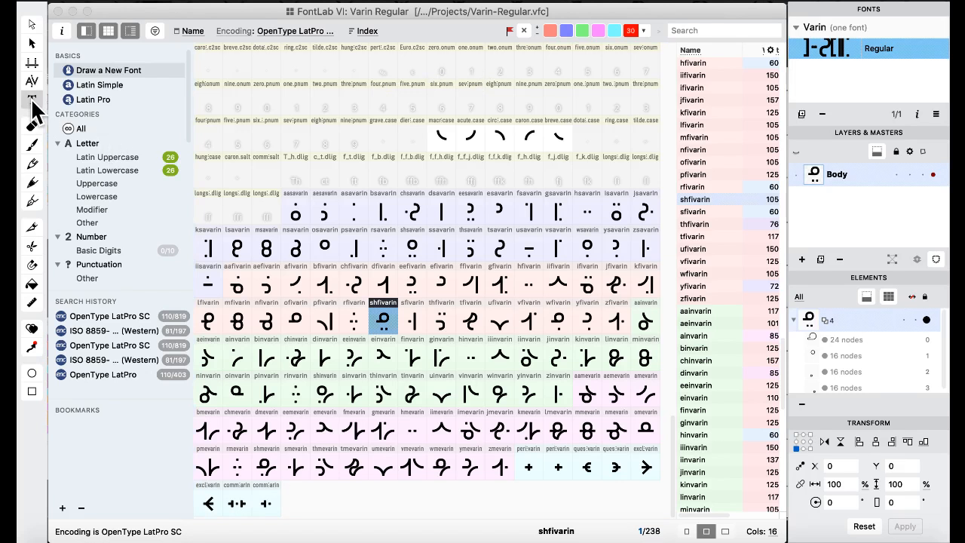
left_click(32, 100)
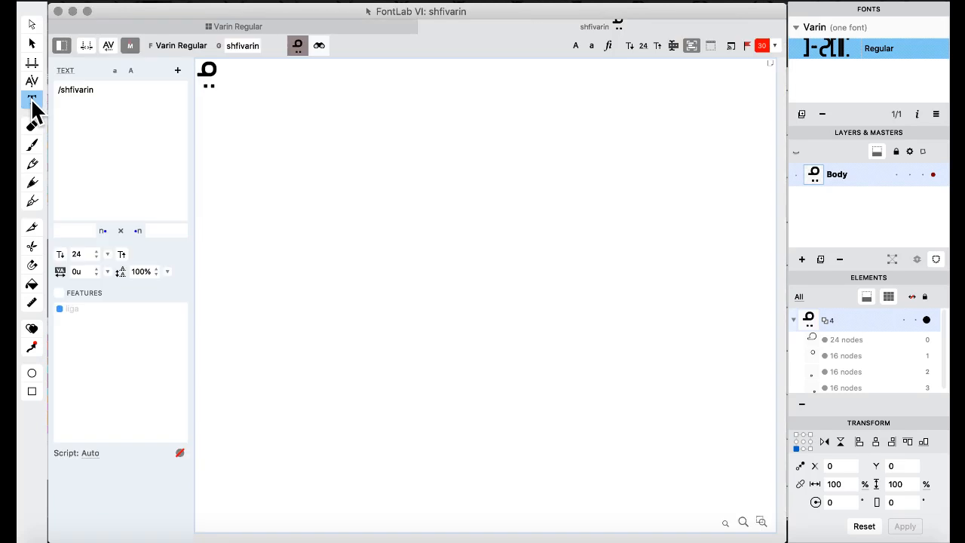
left_click(59, 293)
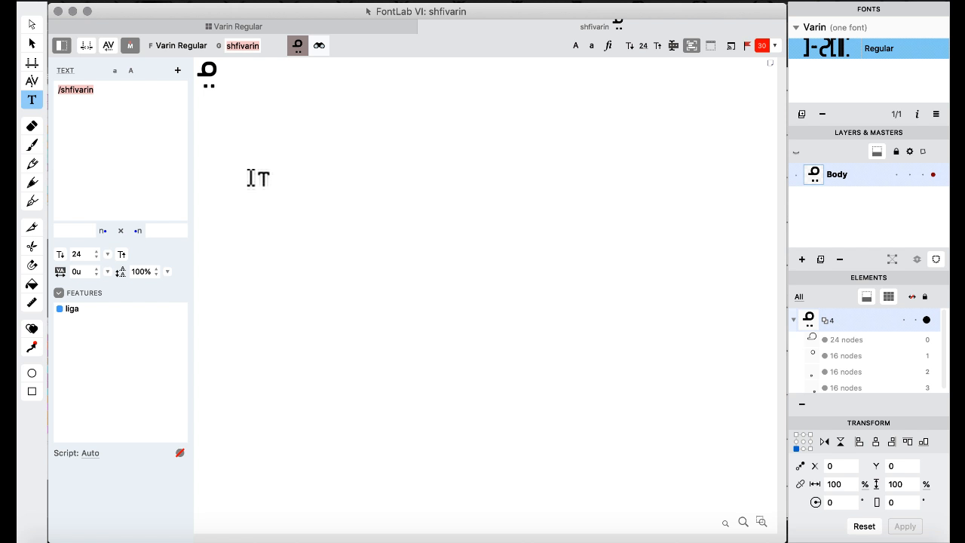
Replace the sample text with the test words mada, mapa and map, each on its own line.
type("mada")
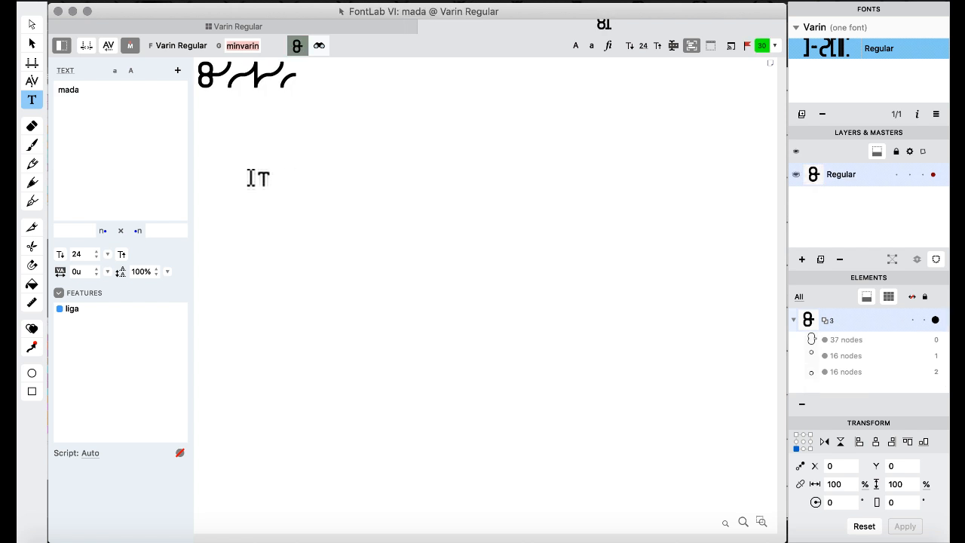
key("Return")
type("m")
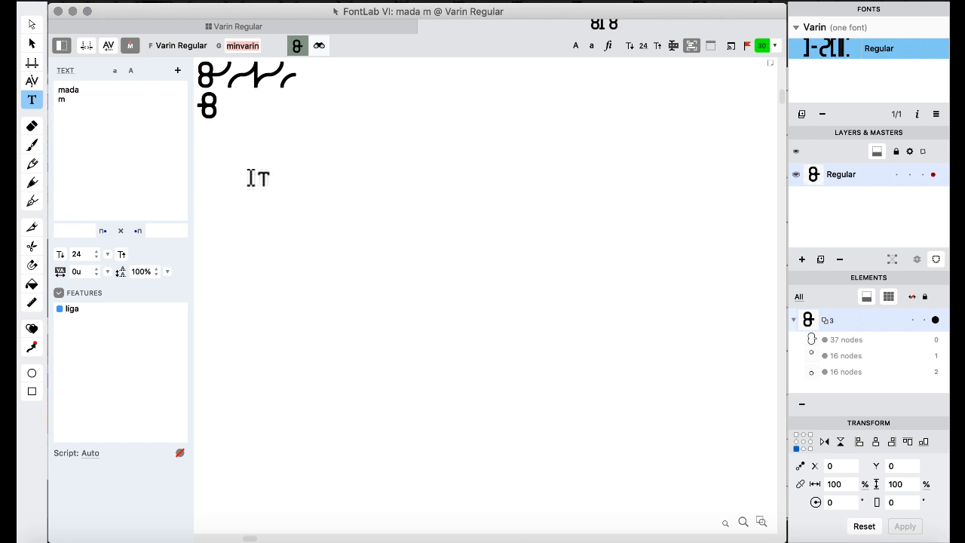
type("a")
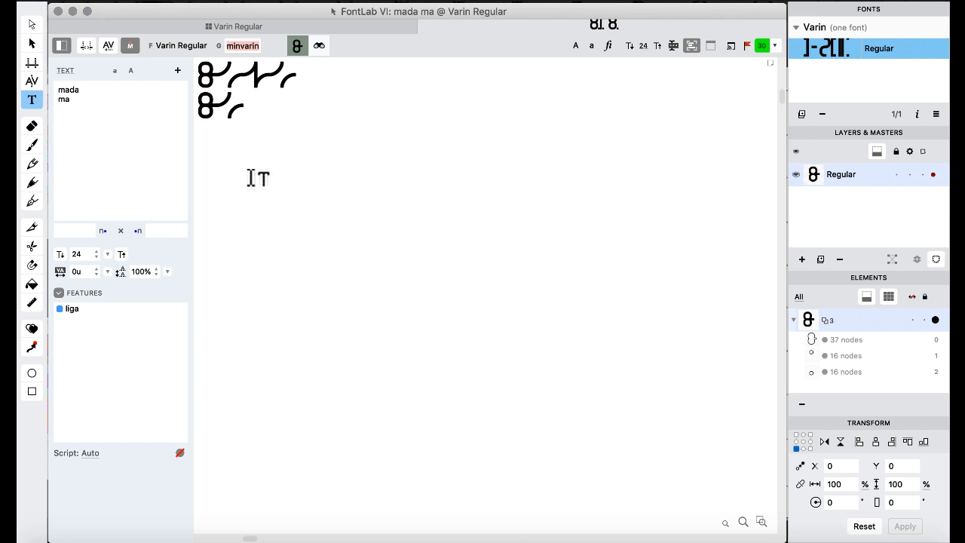
type("pa")
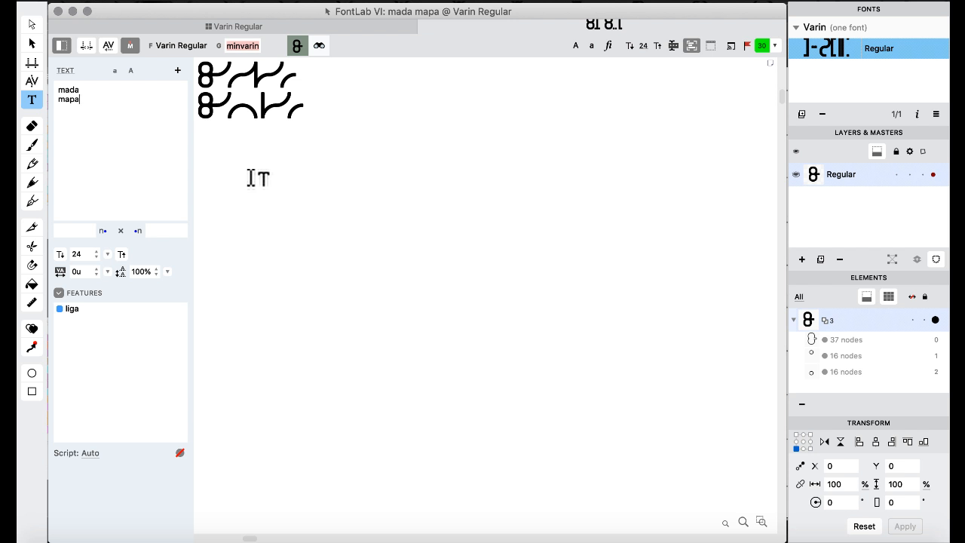
key("Return")
type("map")
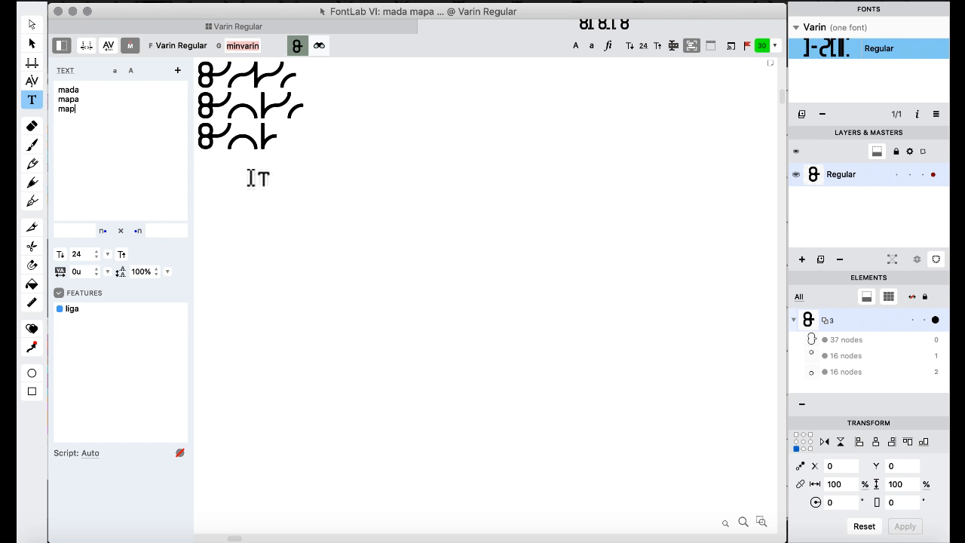
key("BackSpace")
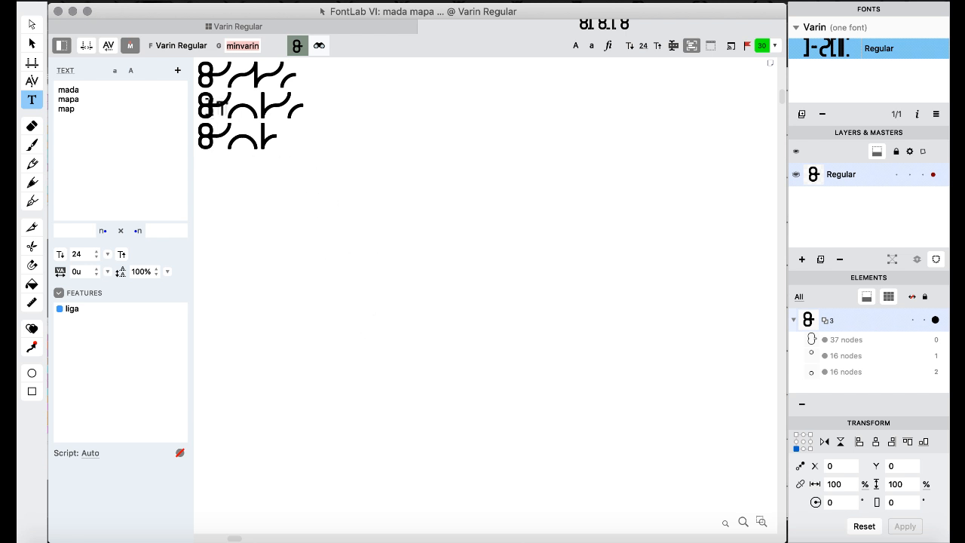
Return to the Varin Regular font window and switch to the Features & Classes workspace.
left_click(261, 25)
left_click(437, 248)
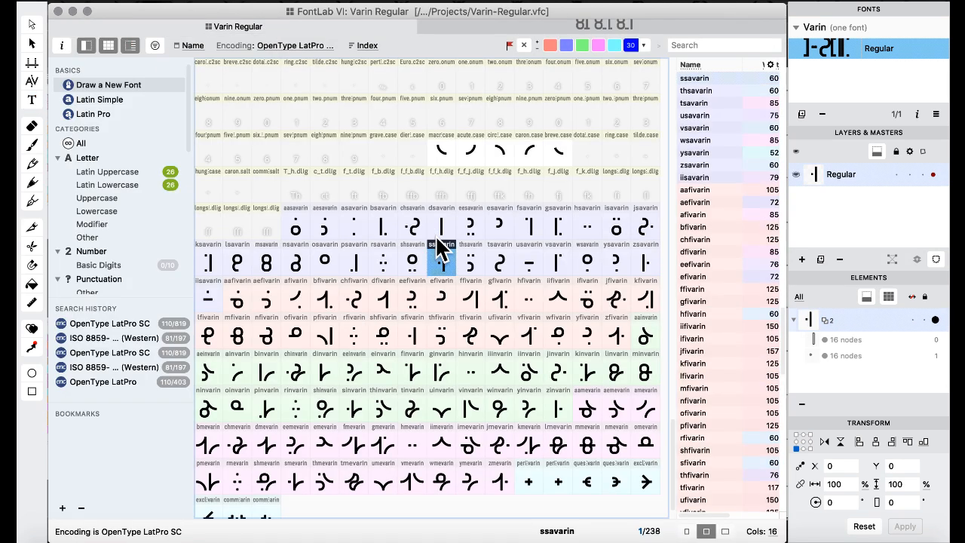
scroll(432, 233, "down", 1)
left_click(559, 6)
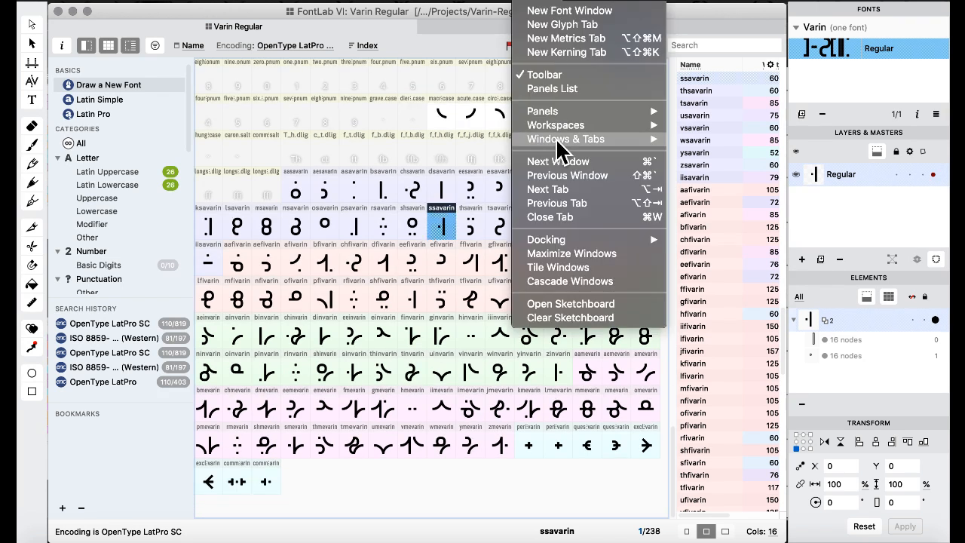
mouse_move(562, 125)
left_click(743, 166)
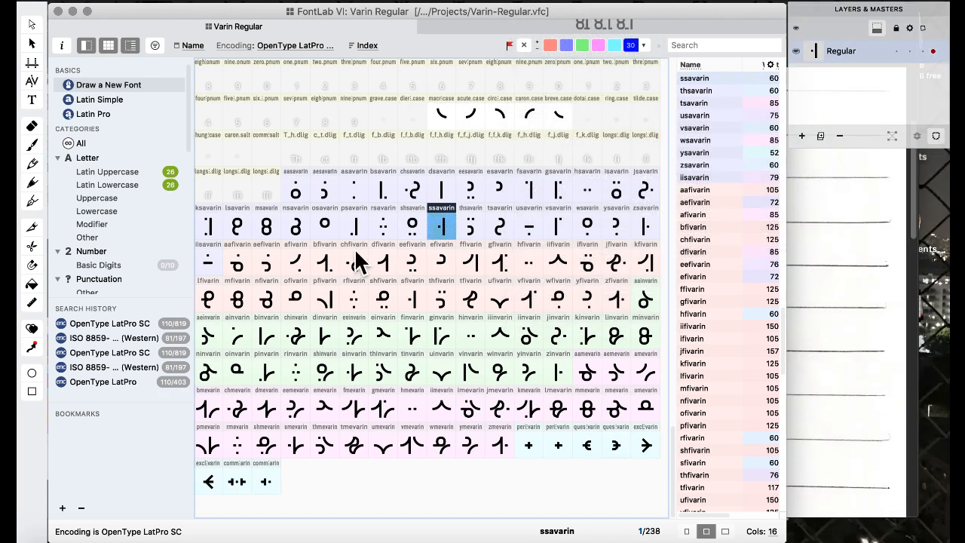
scroll(285, 317, "down", 1)
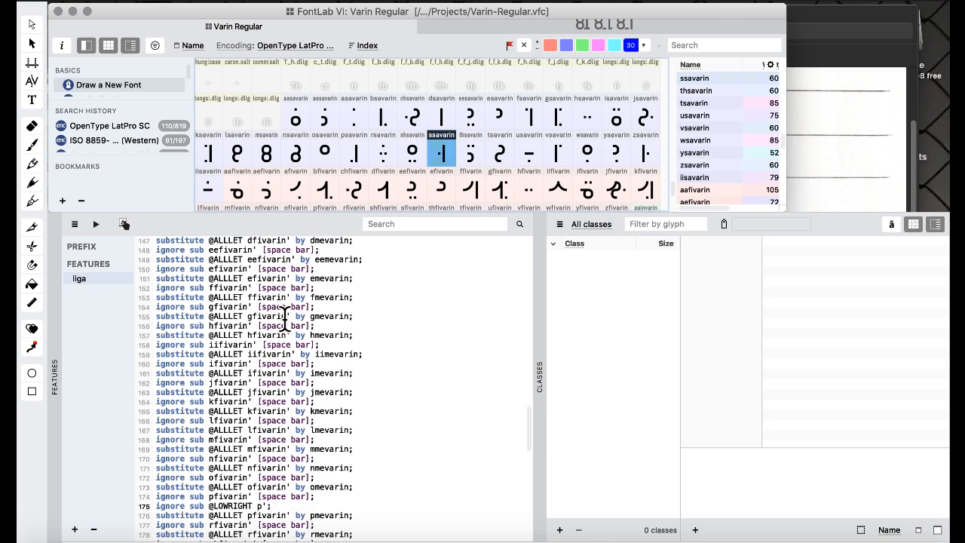
scroll(285, 316, "down", 6)
scroll(285, 317, "down", 2)
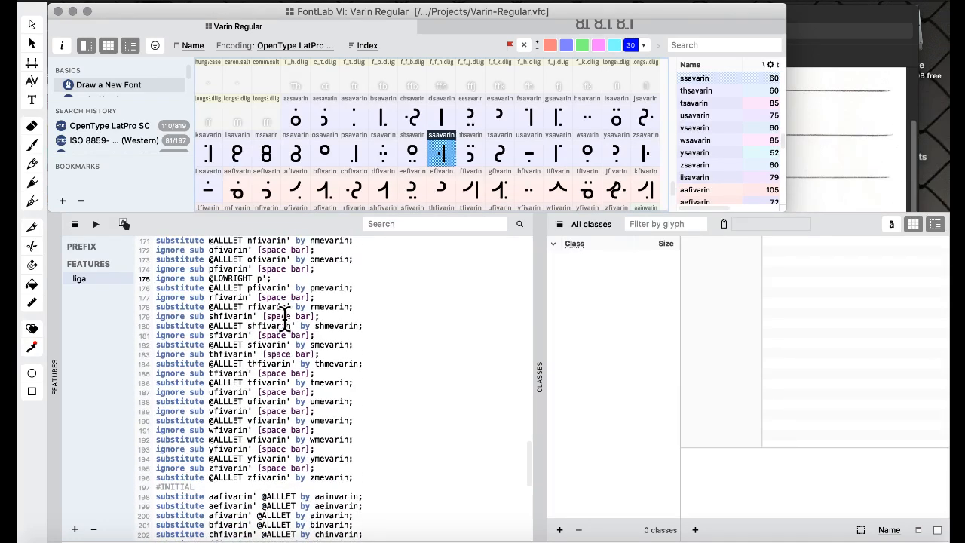
scroll(285, 317, "up", 1)
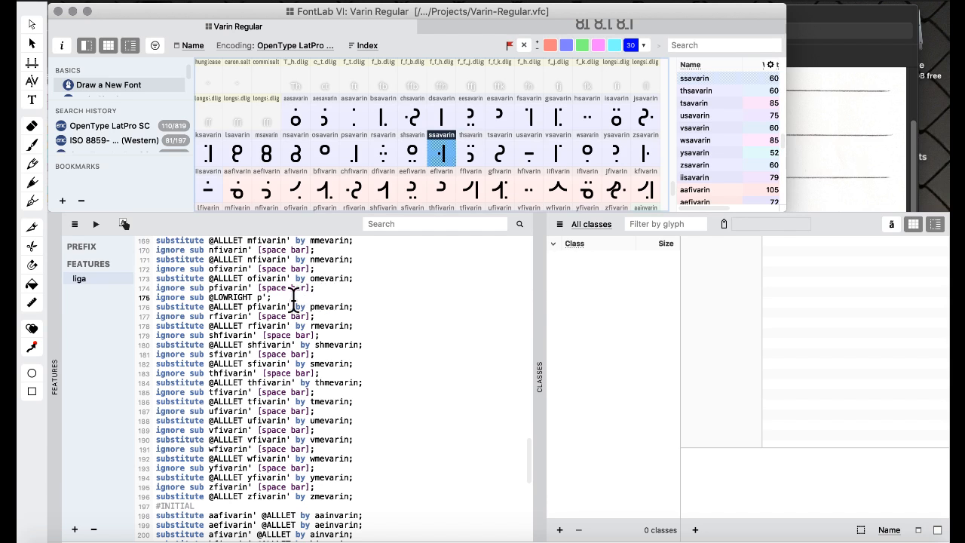
type("fivarin")
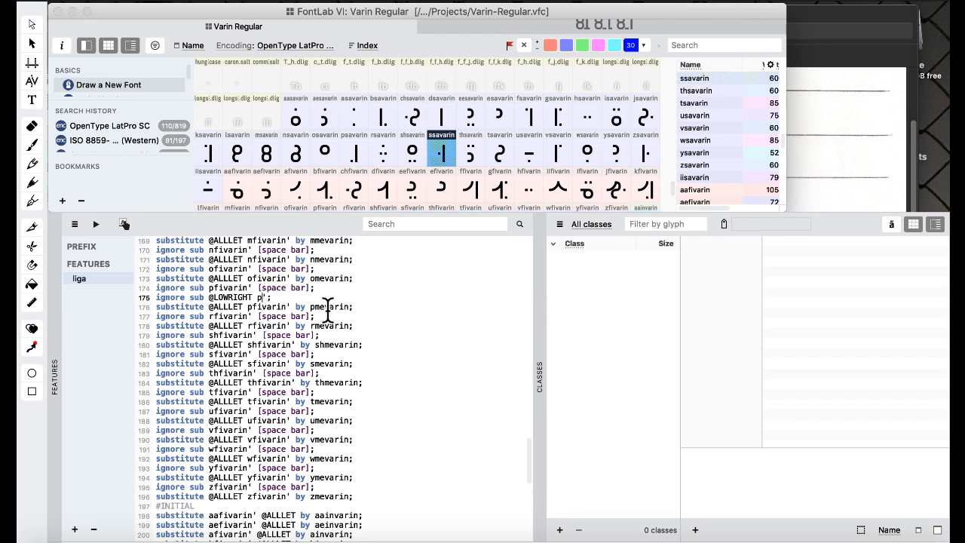
type("n")
scroll(283, 292, "up", 15)
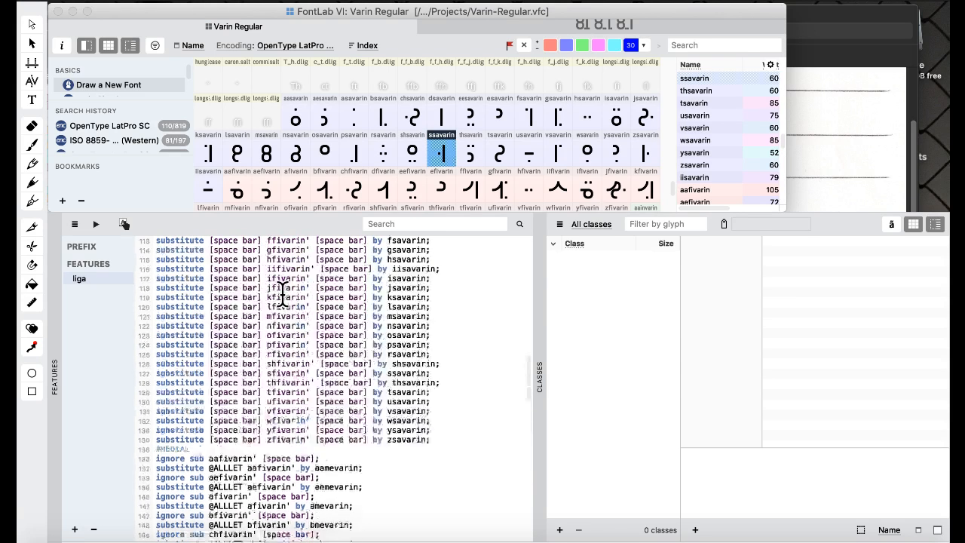
scroll(283, 293, "up", 13)
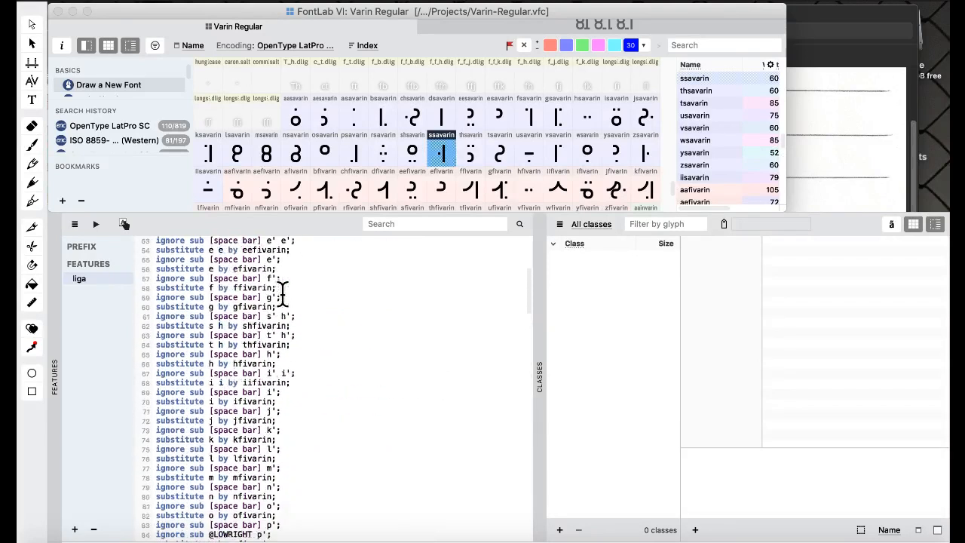
scroll(282, 293, "down", 4)
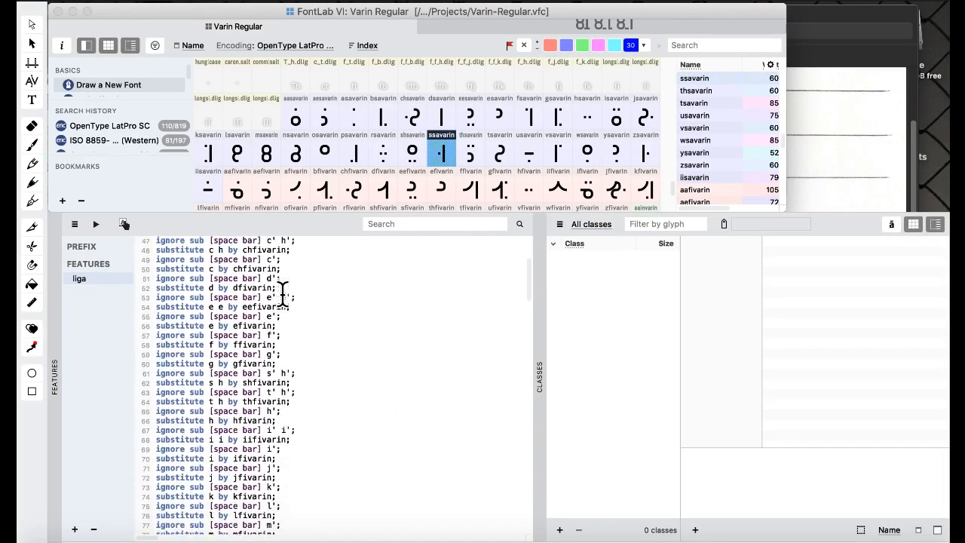
scroll(282, 293, "down", 1)
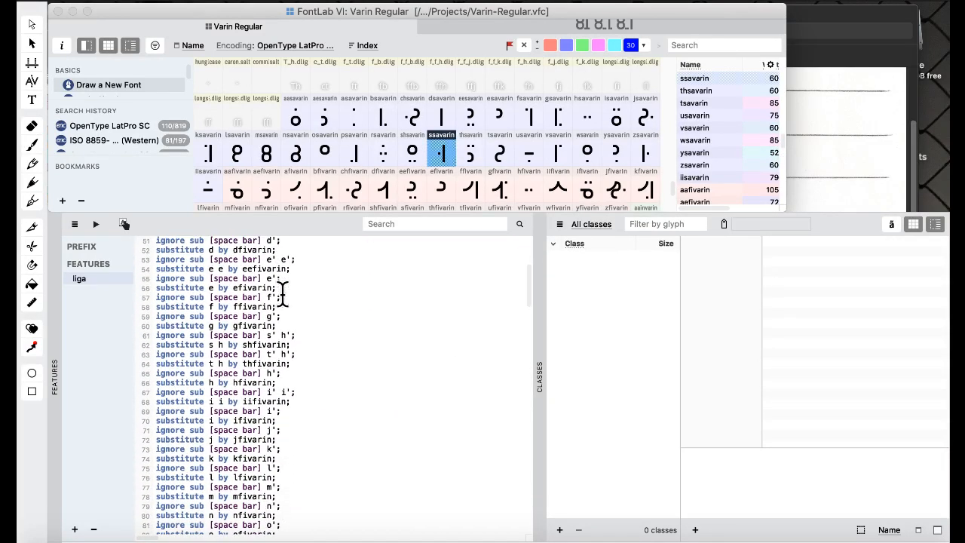
scroll(282, 293, "down", 5)
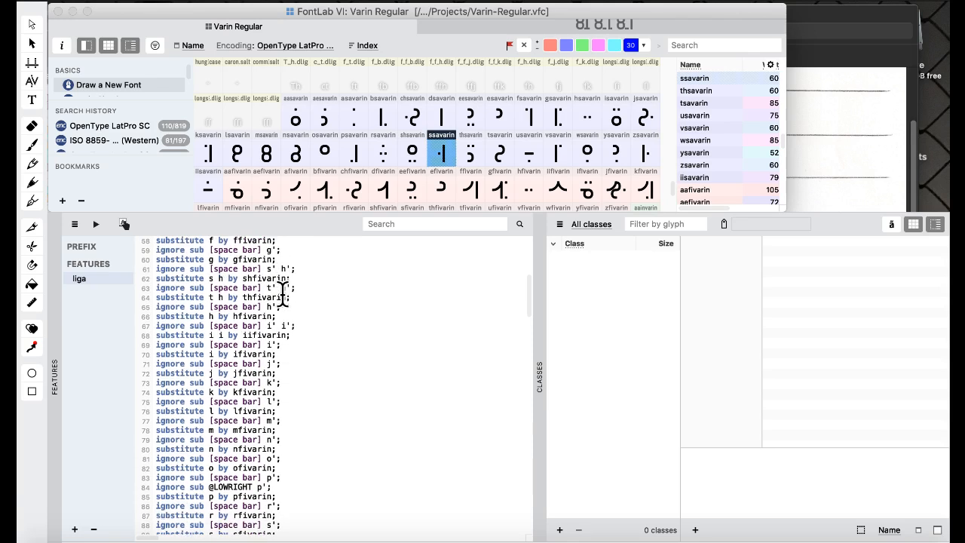
scroll(282, 293, "down", 2)
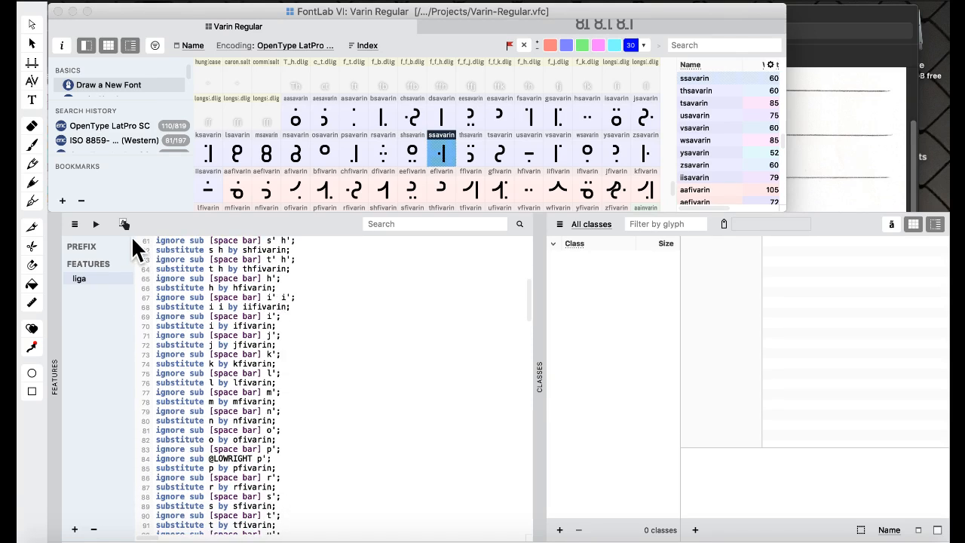
left_click(96, 224)
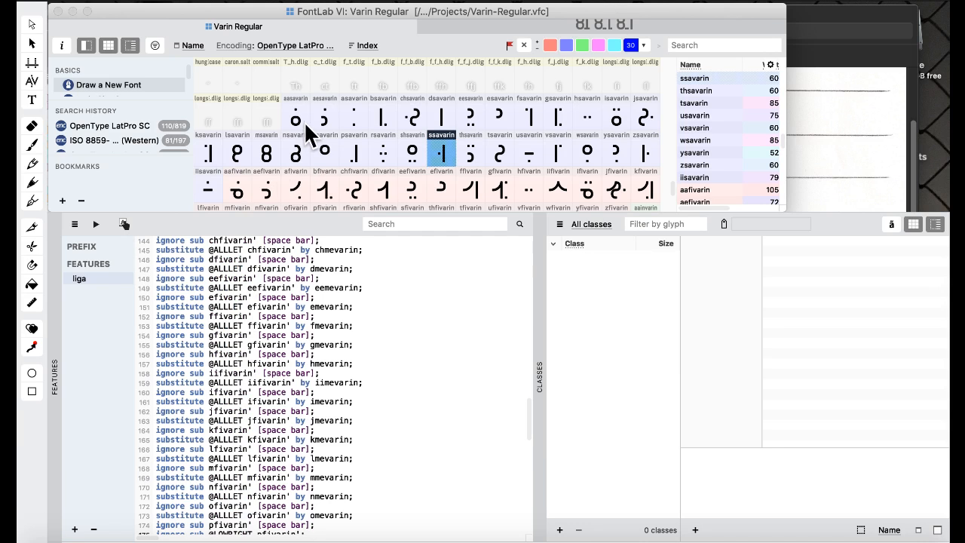
left_click(556, 4)
mouse_move(560, 125)
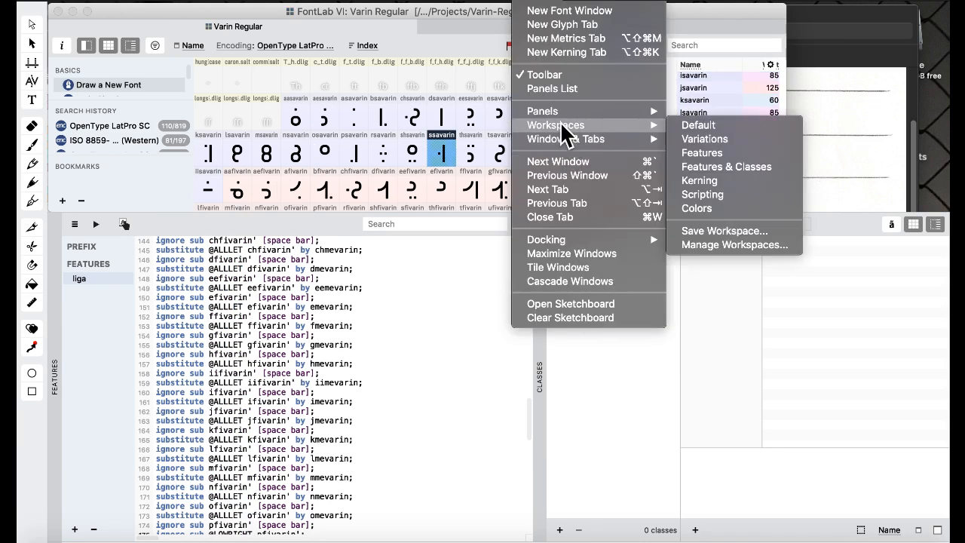
left_click(705, 125)
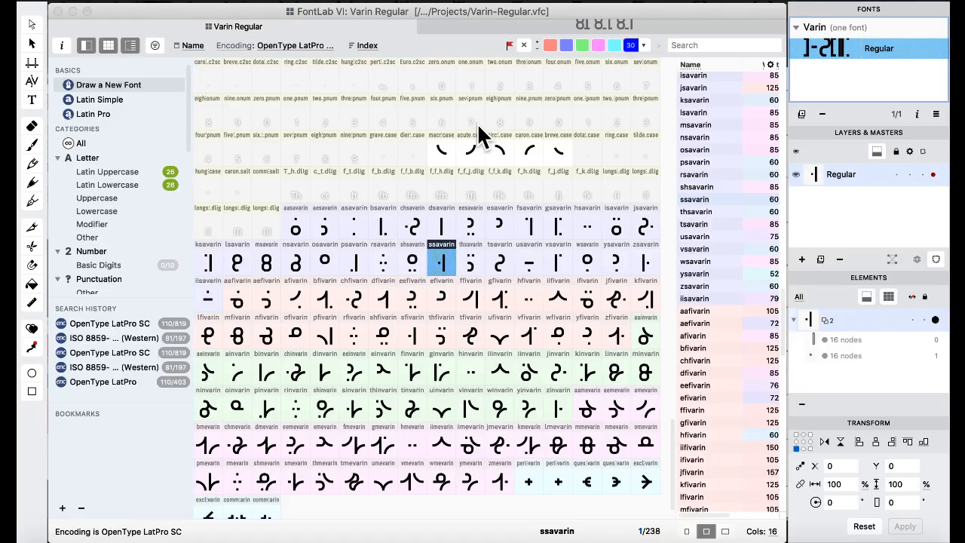
left_click(545, 4)
mouse_move(564, 126)
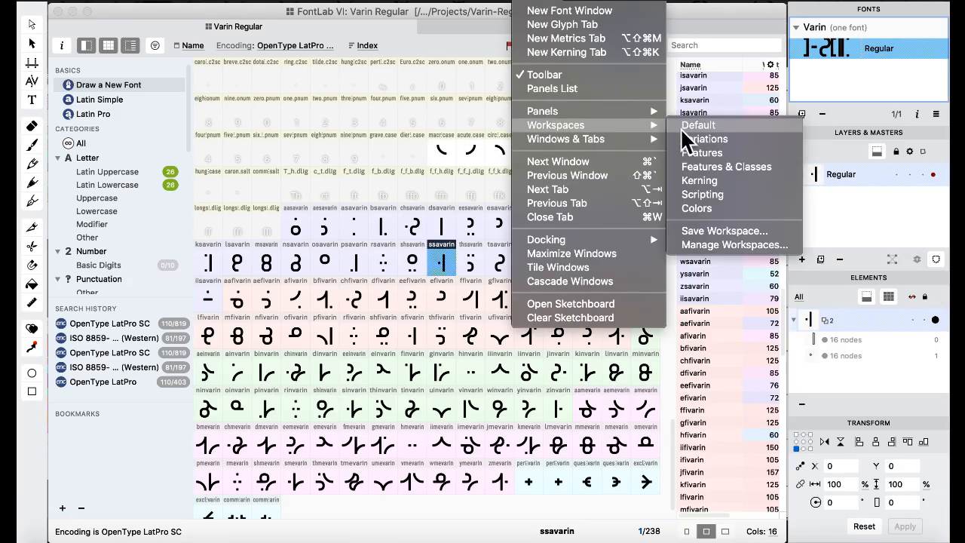
left_click(706, 161)
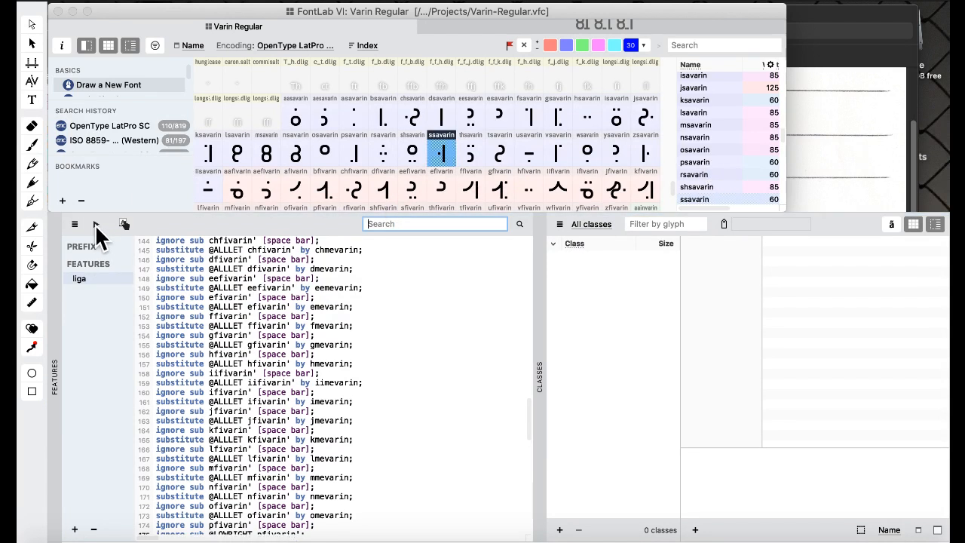
Switch to the Default workspace and open the ssavarin glyph in a new tab with the Text tool.
left_click(550, 3)
mouse_move(573, 125)
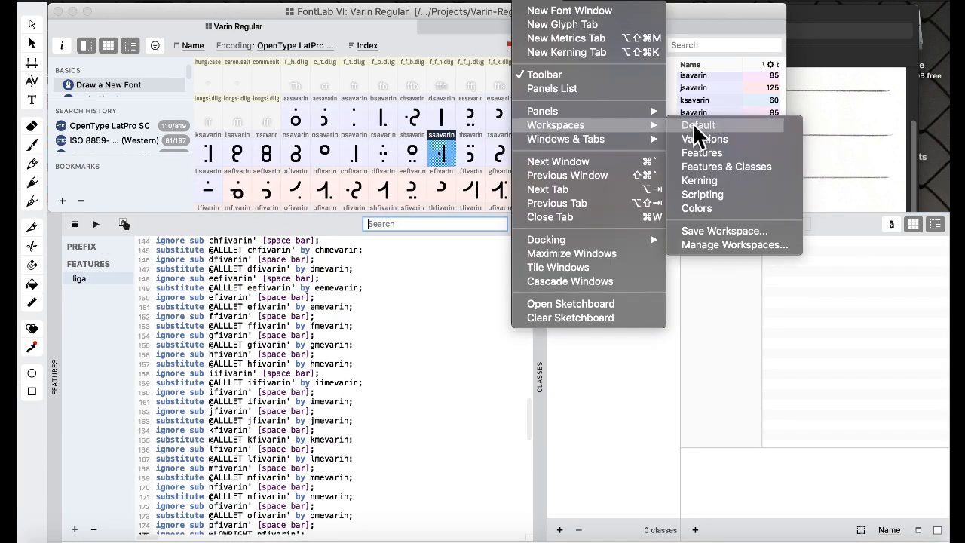
left_click(728, 134)
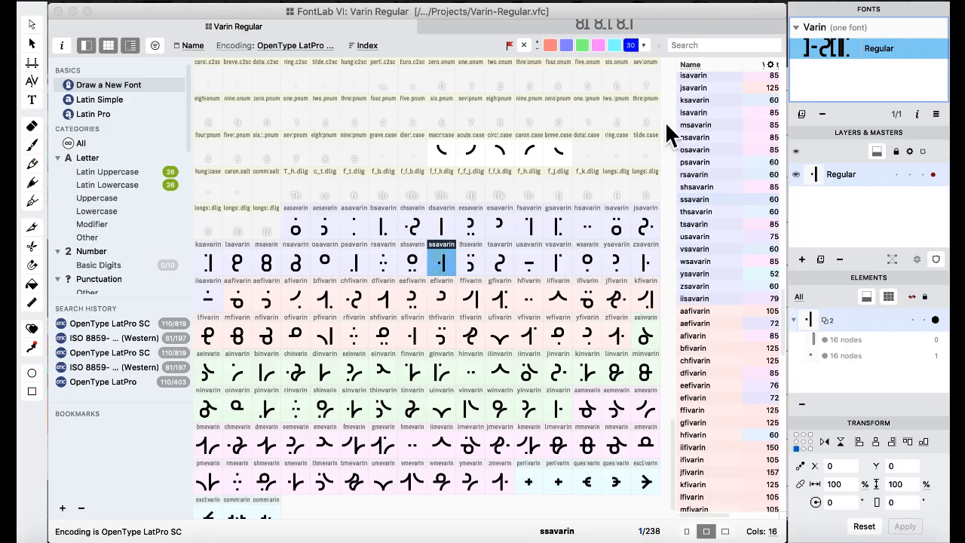
left_click(32, 102)
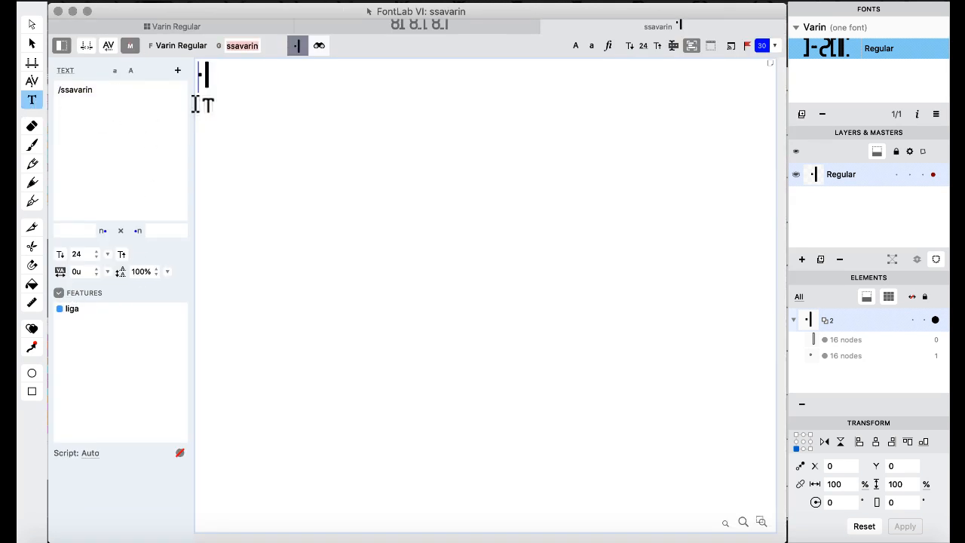
Replace the sample text with mapa, cut it back to ma, and re-enter the p to test map.
type("m")
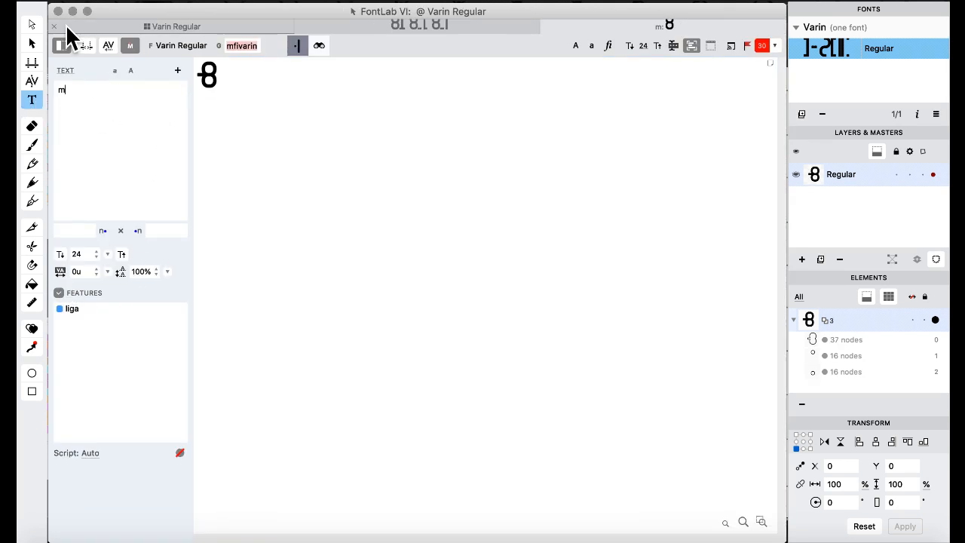
type("apa")
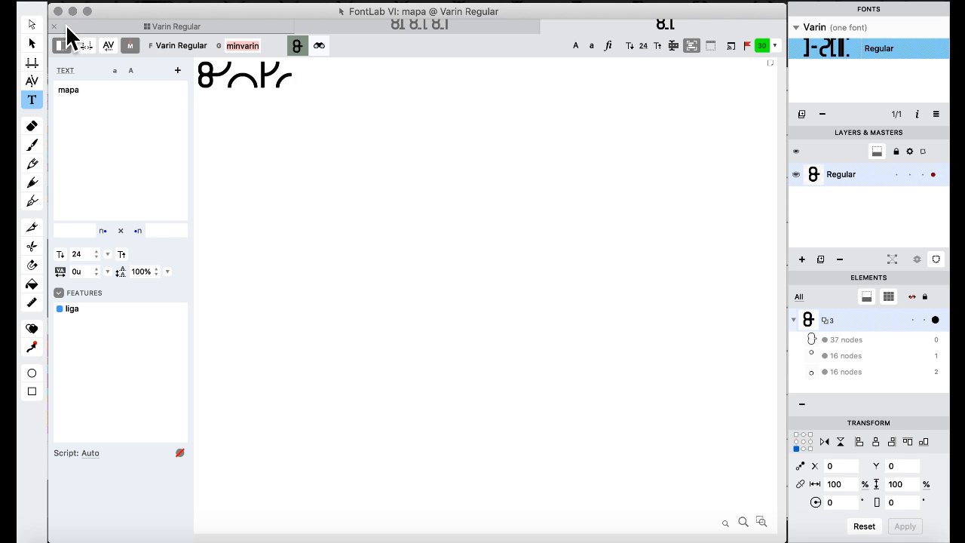
key("BackSpace")
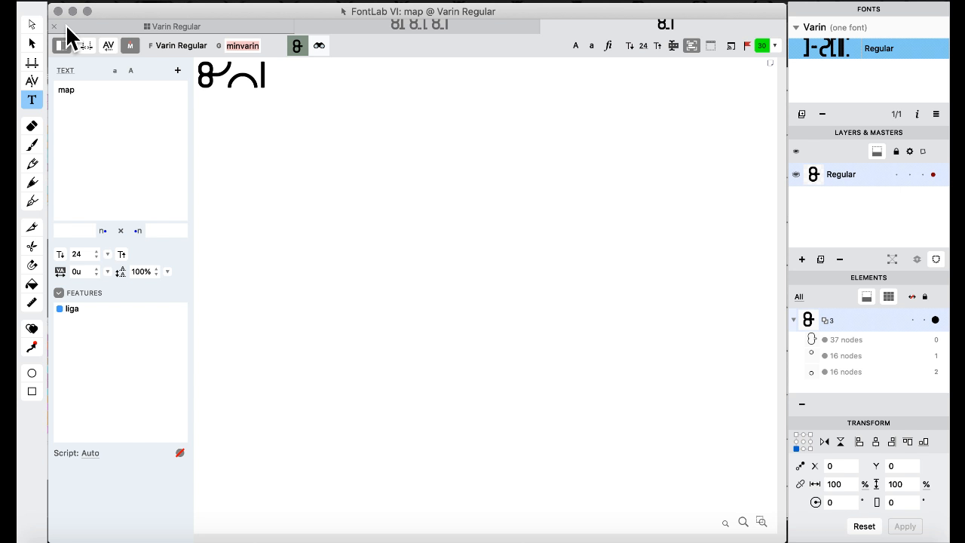
key("BackSpace")
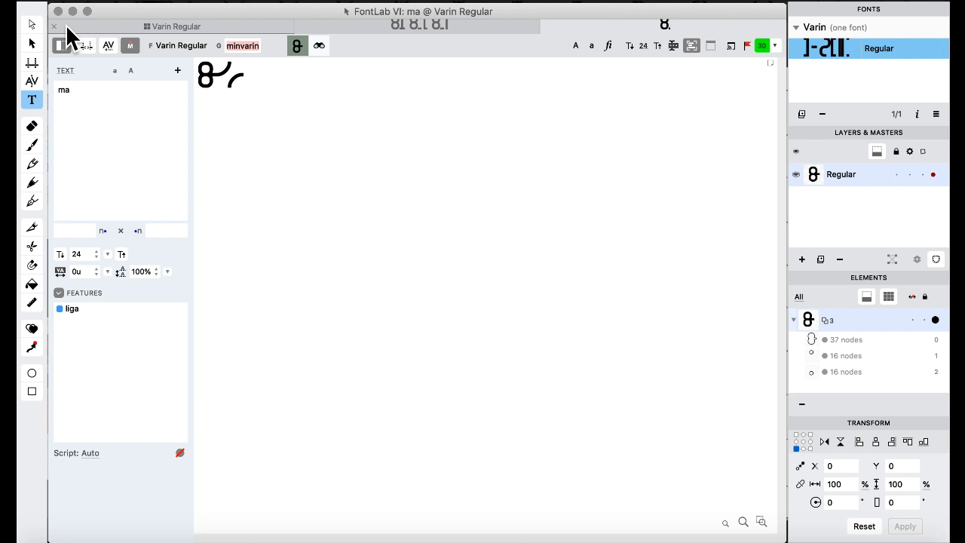
type("p")
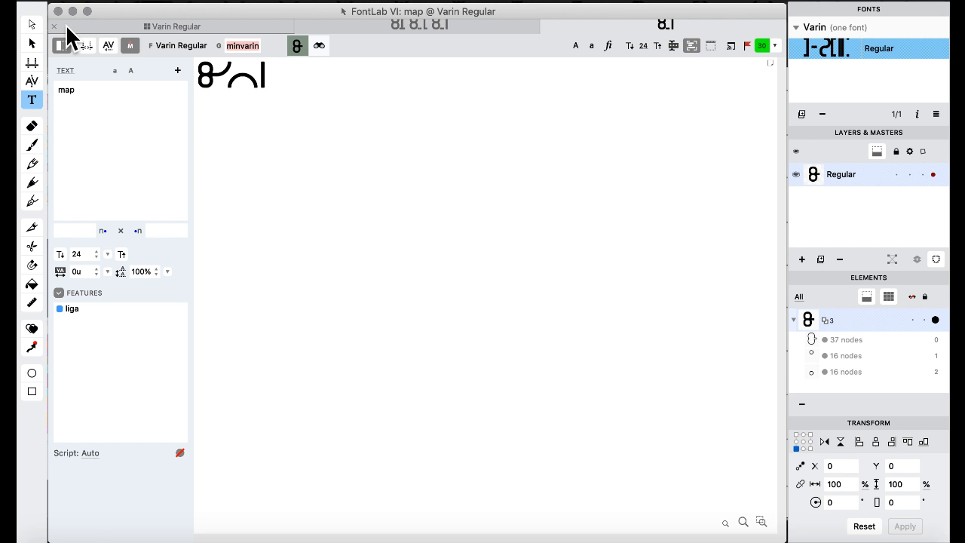
Return to the Varin Regular font window and examine the basic Latin letter glyphs at the start of the chart.
left_click(123, 30)
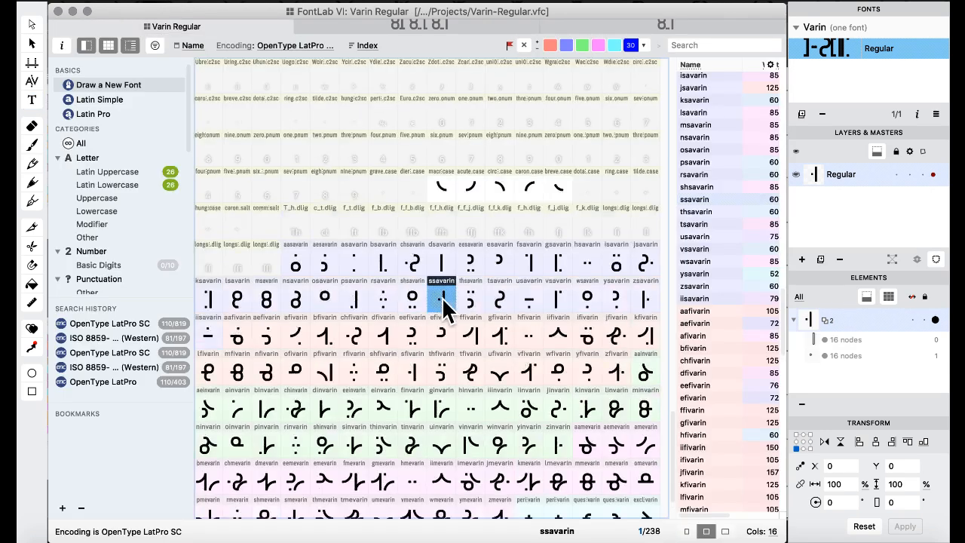
scroll(443, 298, "up", 10)
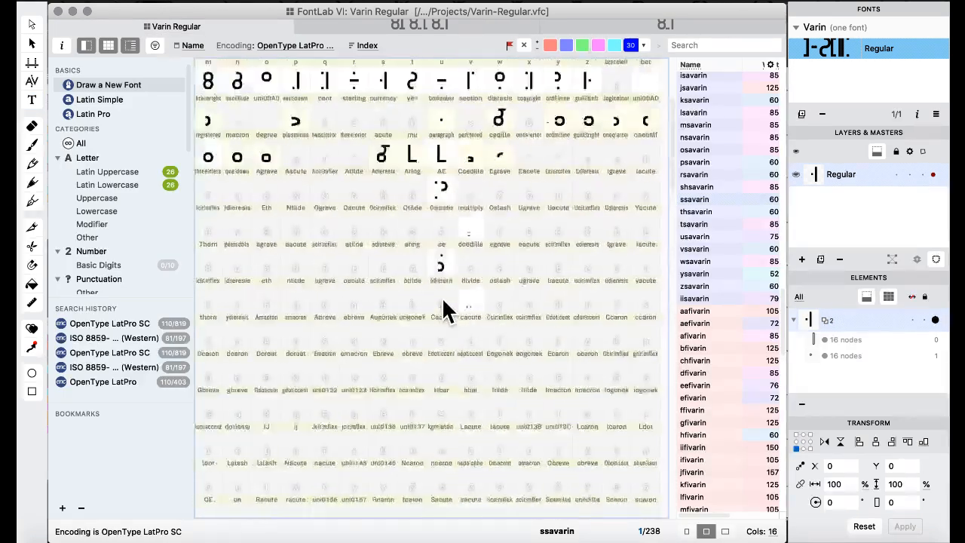
scroll(445, 309, "up", 5)
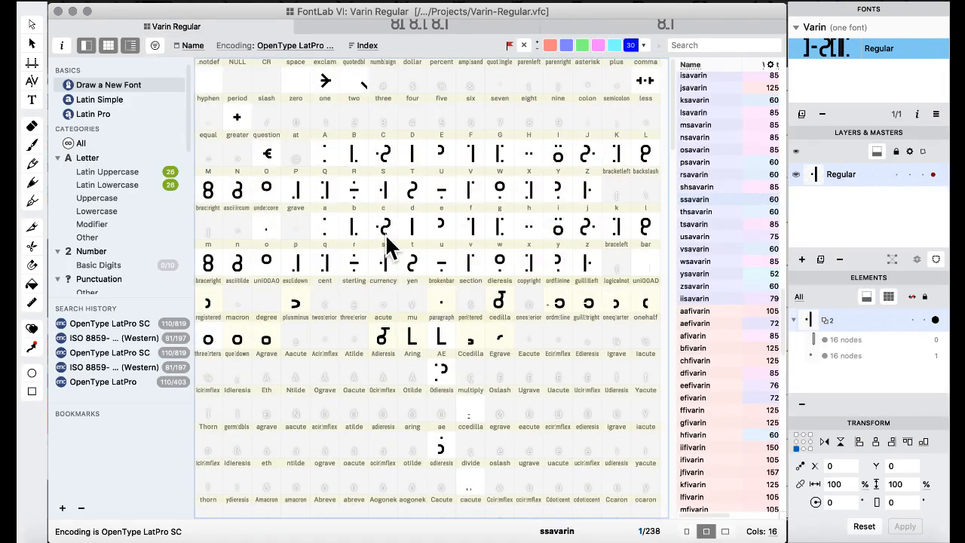
Open the p glyph in a new tab with the Text tool and enable the OpenType features.
left_click(297, 265)
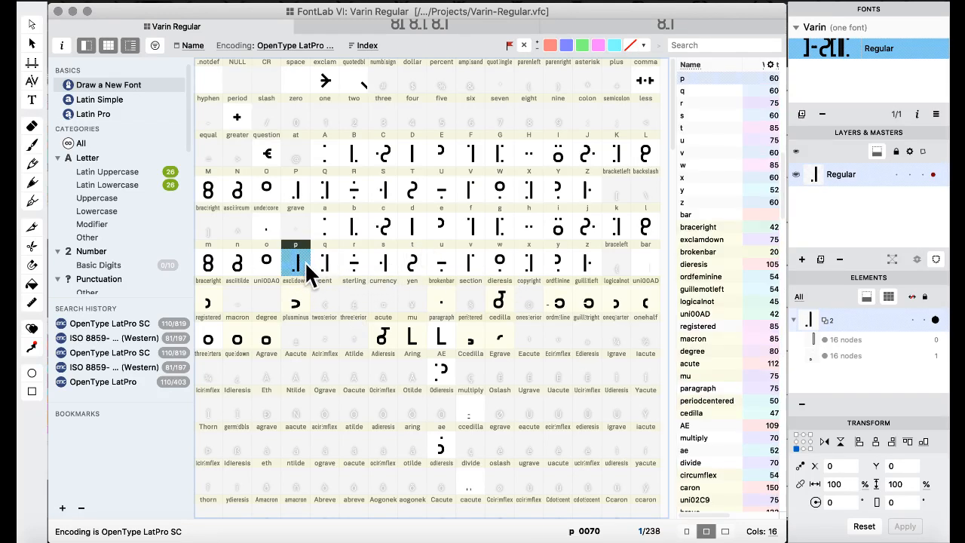
left_click(32, 99)
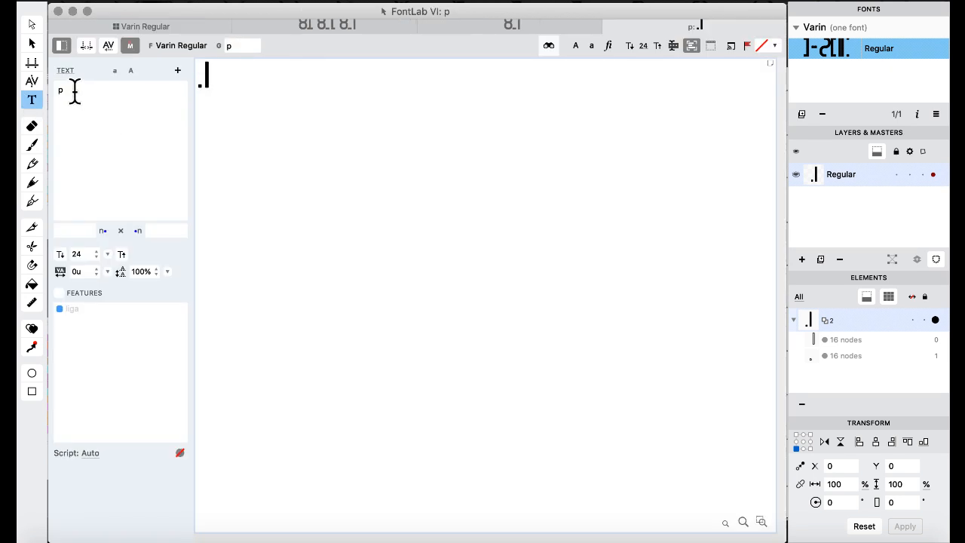
left_click(59, 293)
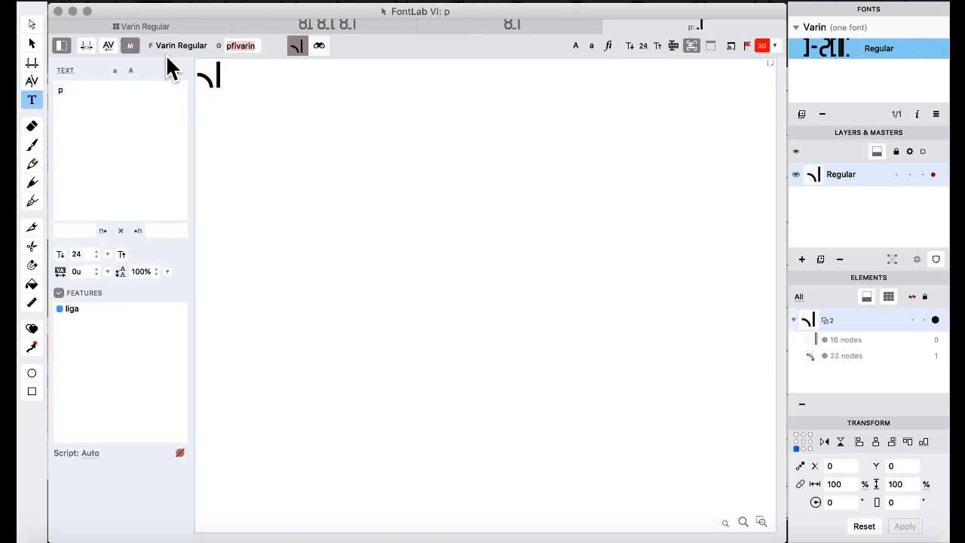
Replace the sample text with map and add a separate p after a space to compare the two forms.
left_click_drag(151, 101, 104, 77)
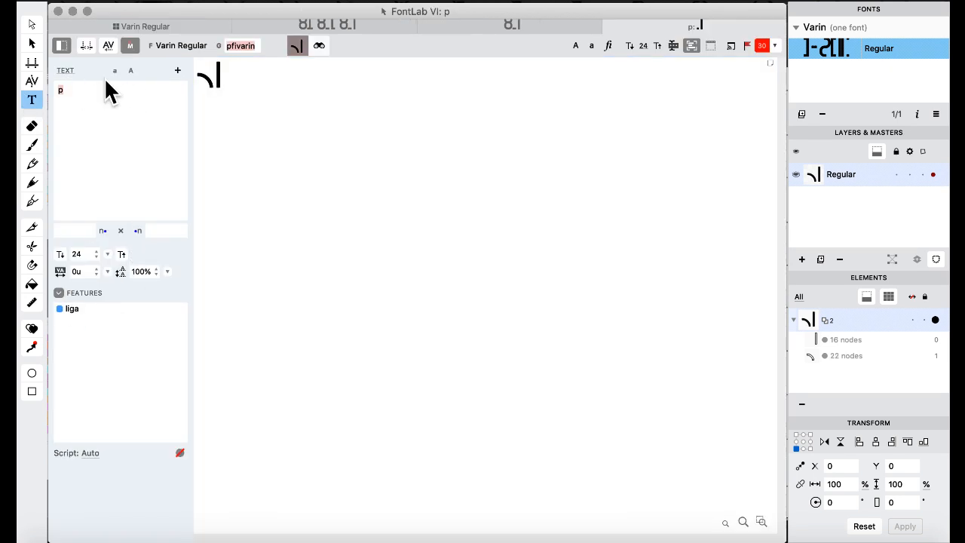
type("ma")
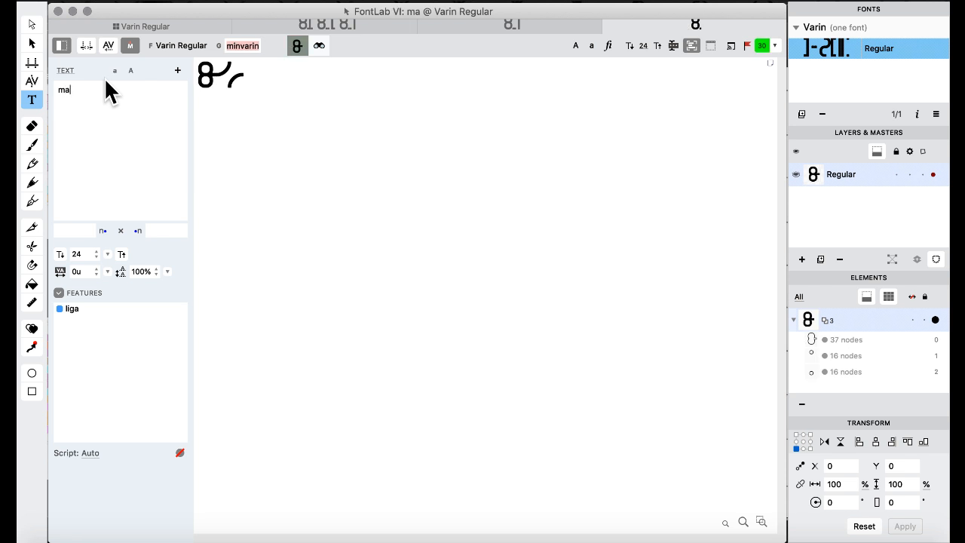
type("p")
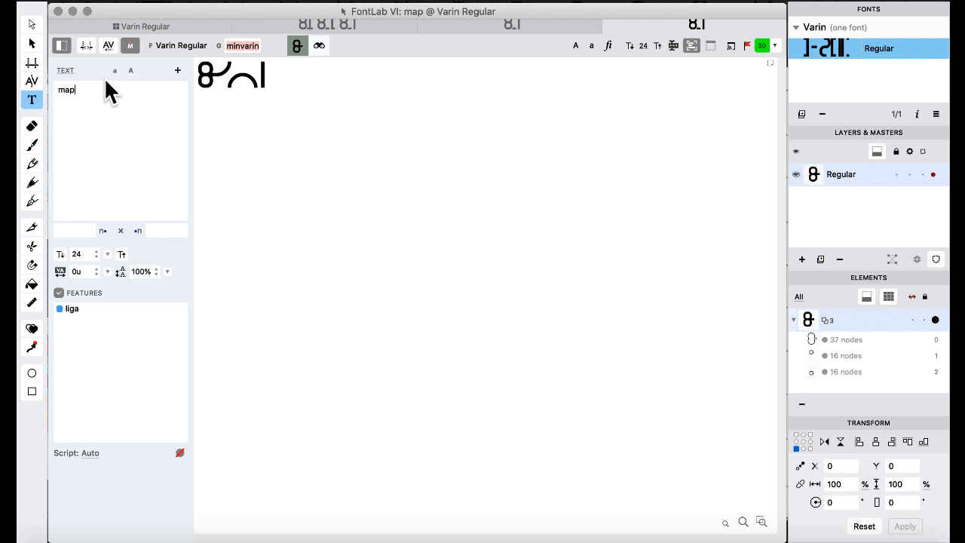
type("p")
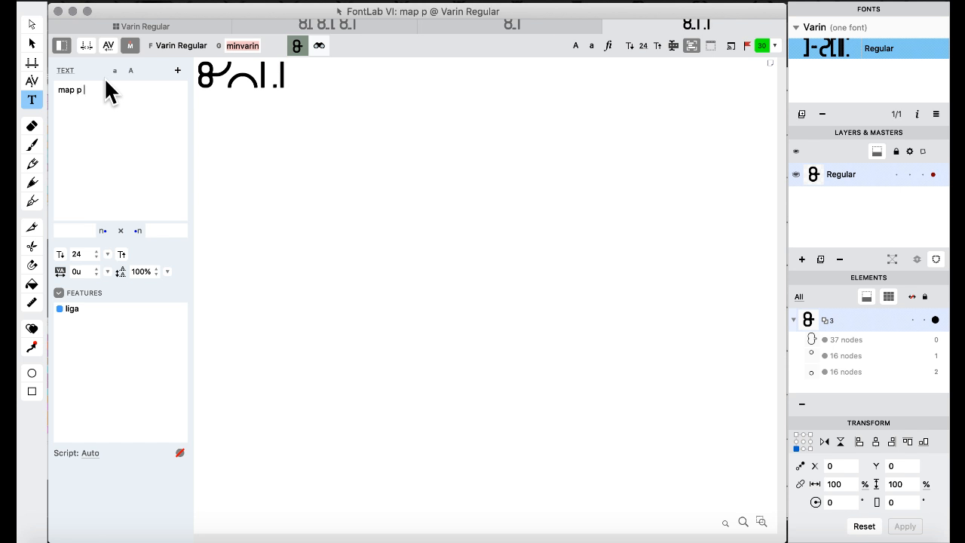
Remove the separate p, extend the sample text to mapa to test the join, and clear the text.
key("BackSpace")
key("BackSpace")
key("BackSpace")
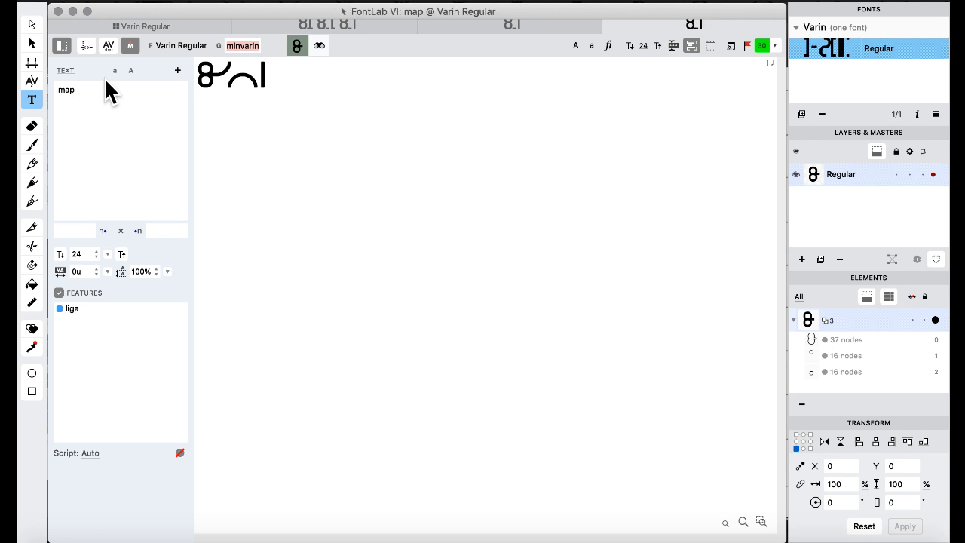
type("a")
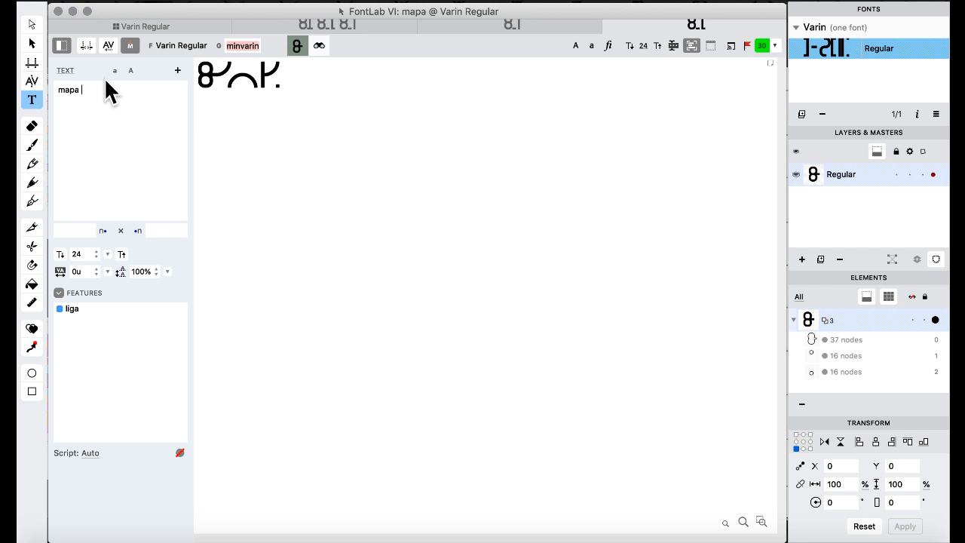
key("BackSpace")
key("BackSpace")
key("BackSpace")
key("BackSpace")
key("BackSpace")
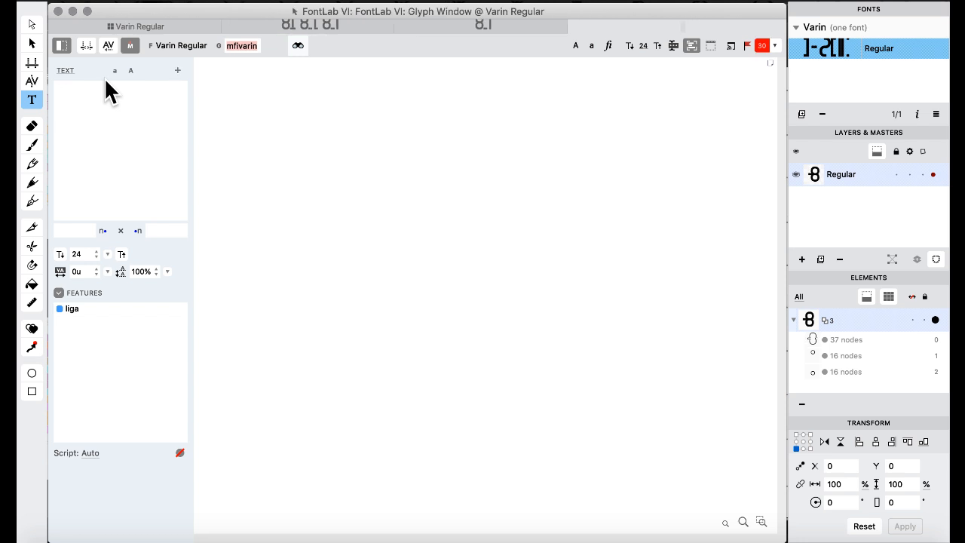
Return to the Varin Regular font window and switch to the Features & Classes workspace.
left_click(167, 21)
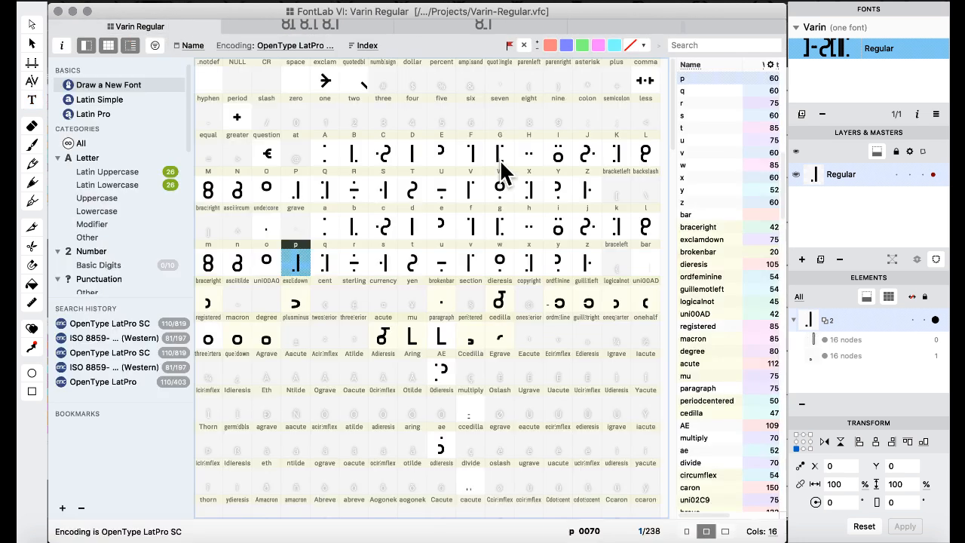
left_click(532, 0)
mouse_move(554, 139)
mouse_move(560, 122)
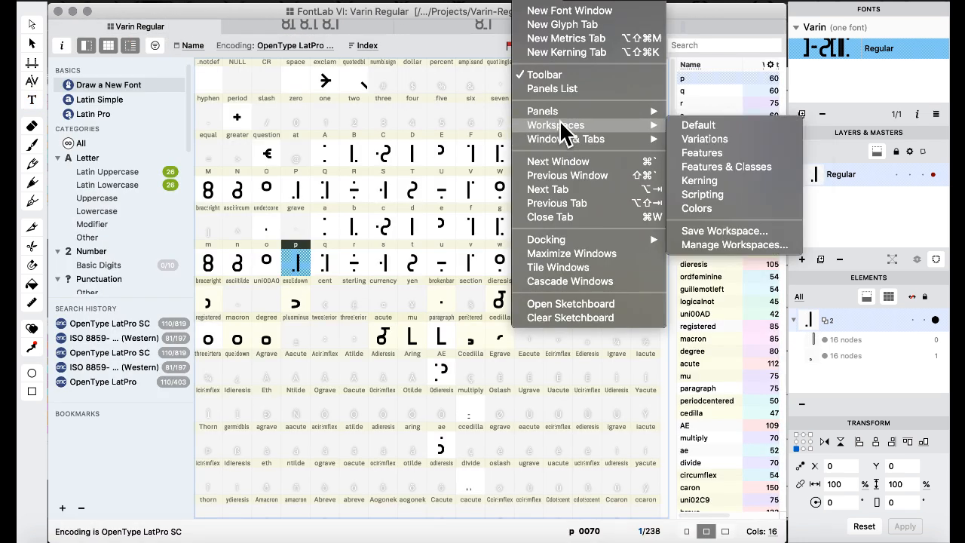
left_click(746, 167)
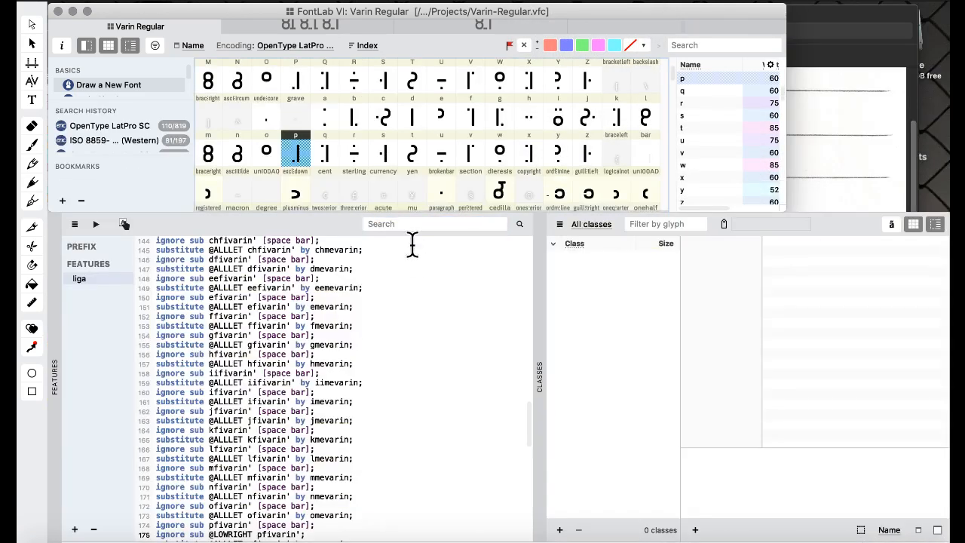
Add an #ALTERNATES comment line after the commafivarin rule at the end of the liga feature code.
scroll(371, 305, "down", 15)
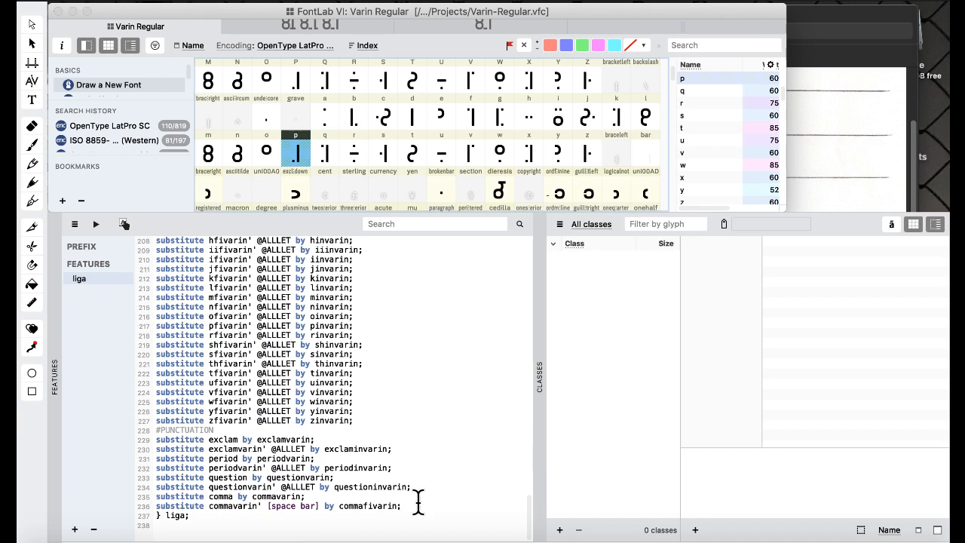
left_click(419, 506)
key("Return")
type("#ALTERANTE")
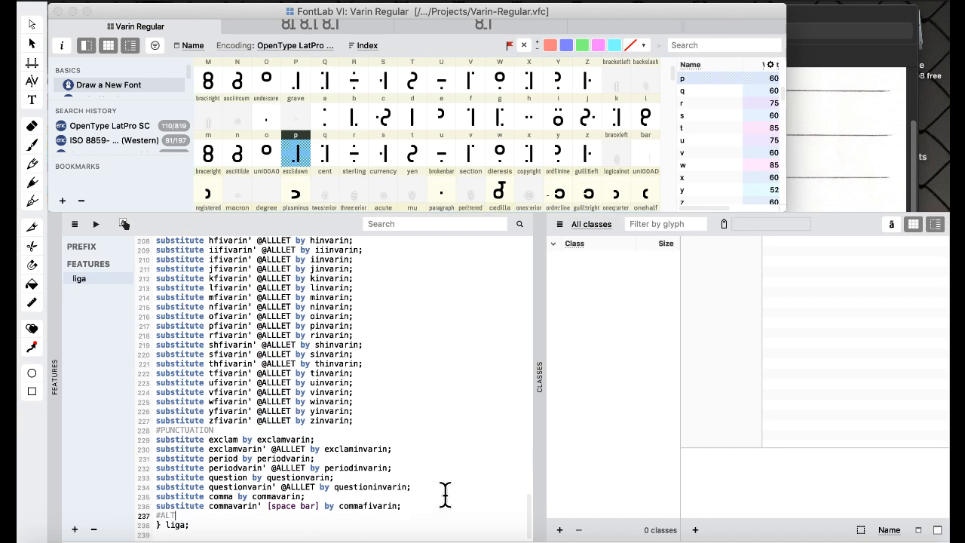
key("BackSpace")
key("BackSpace")
key("BackSpace")
key("BackSpace")
type("NATES")
key("Return")
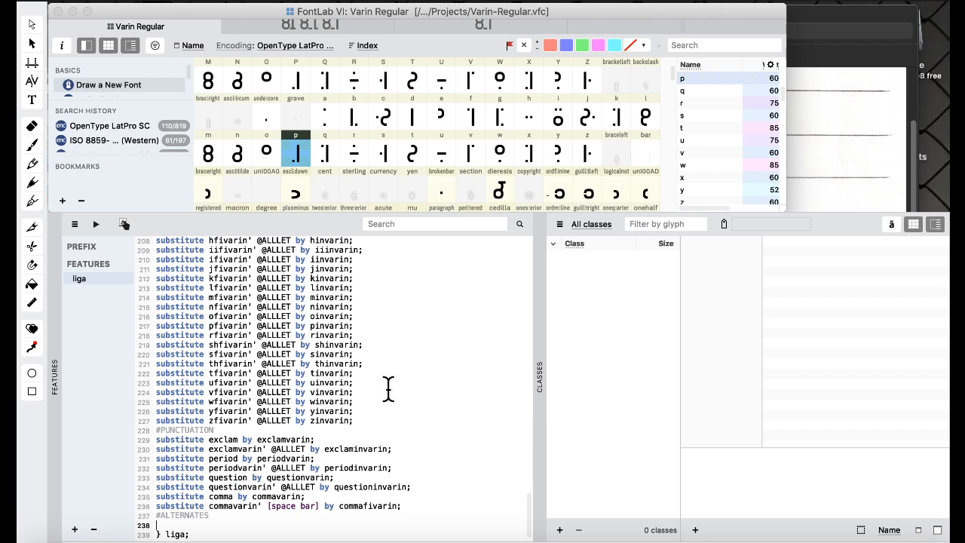
type("substitute")
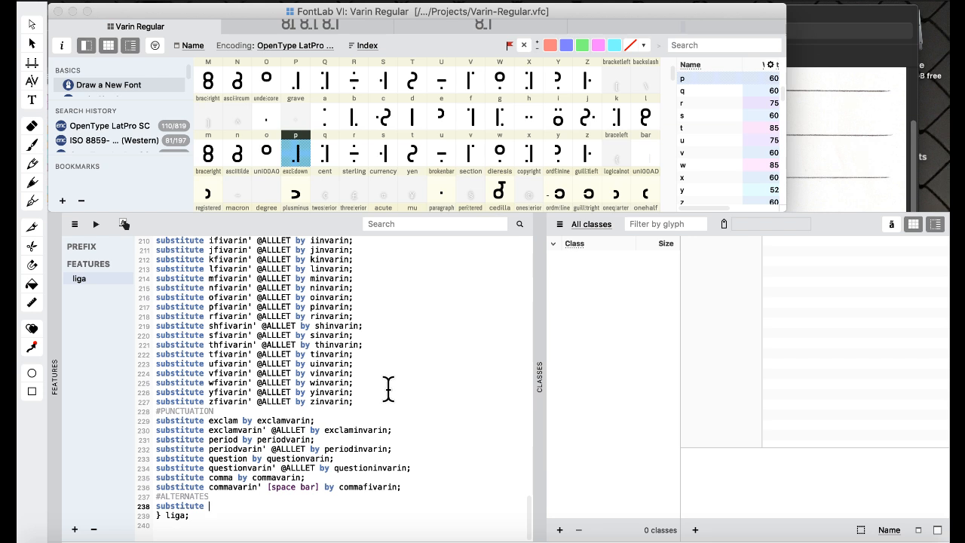
scroll(389, 389, "up", 20)
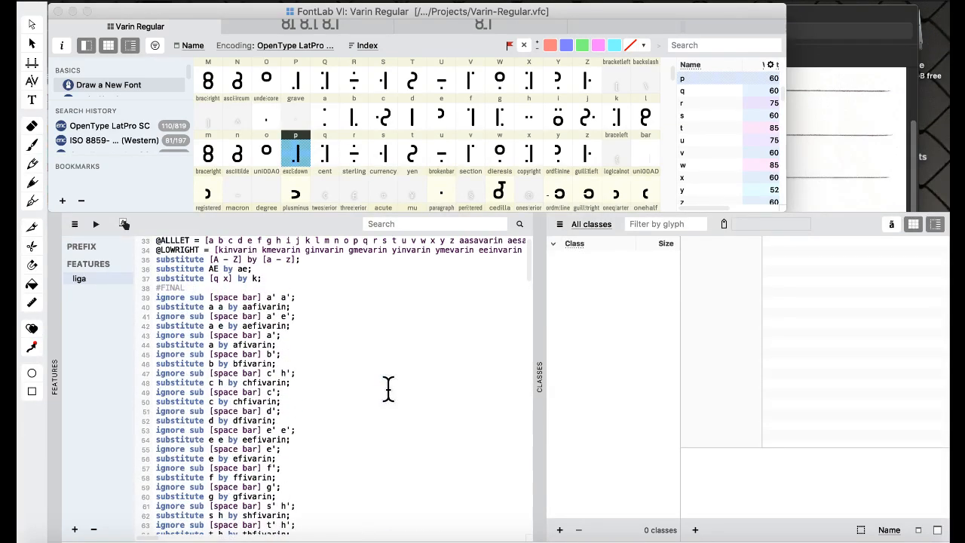
scroll(389, 389, "down", 12)
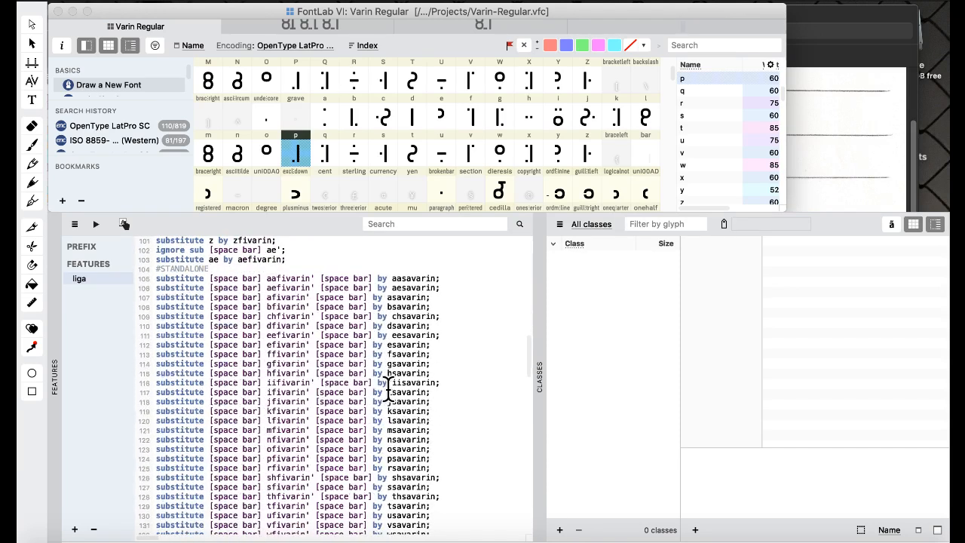
scroll(388, 388, "up", 7)
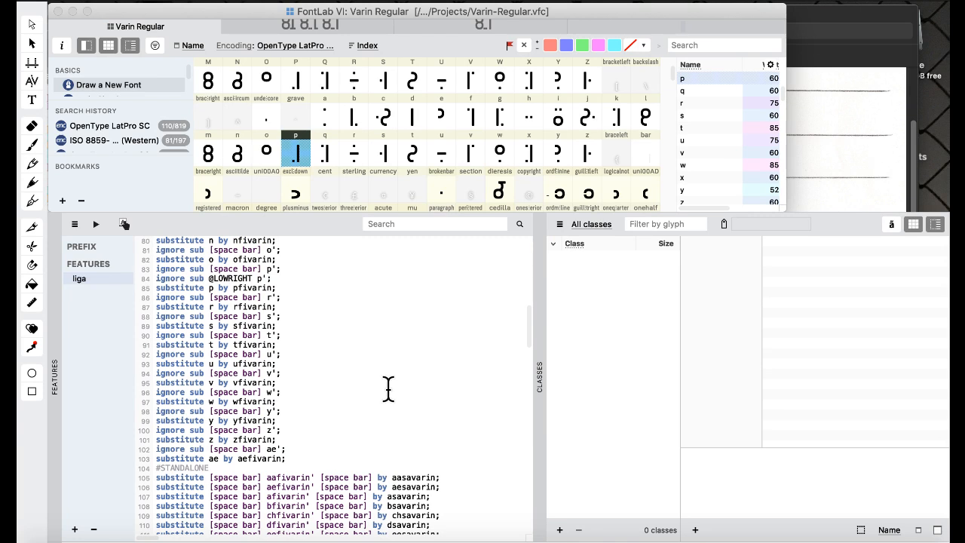
scroll(389, 388, "down", 20)
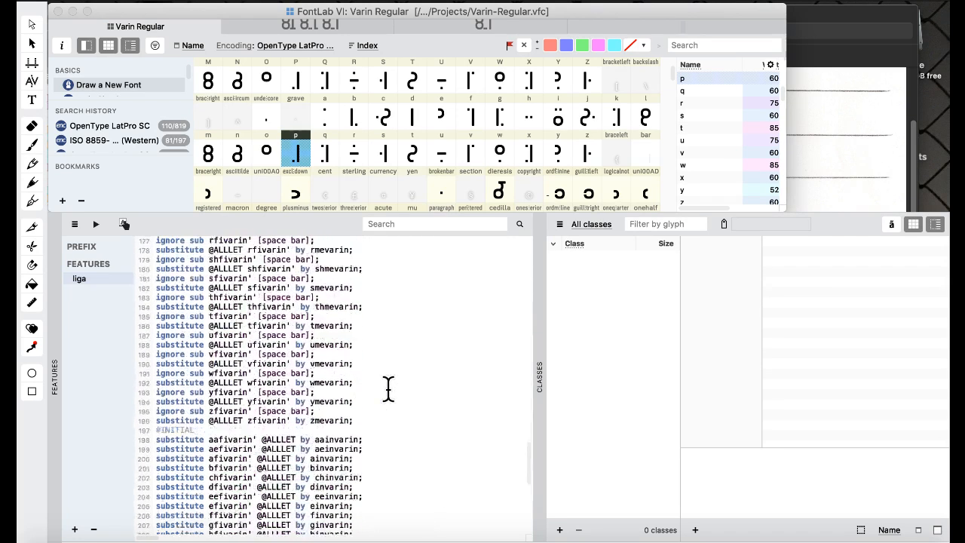
type("@LOWRIGHT ")
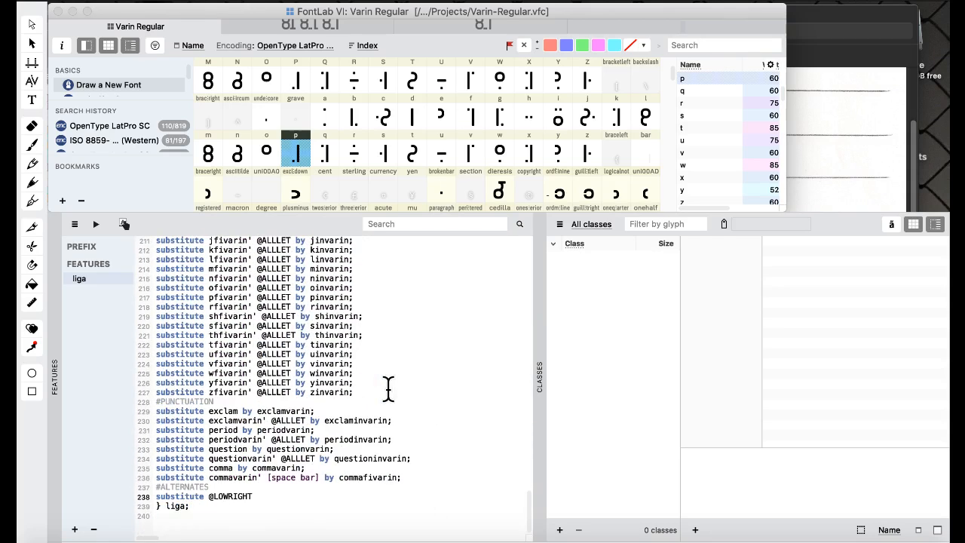
type("pfivarin' by")
type("paltfivarin;")
Examine the existing p rules in the #FINAL, #STANDALONE and #MEDIAL sections of the liga code.
scroll(357, 372, "up", 5)
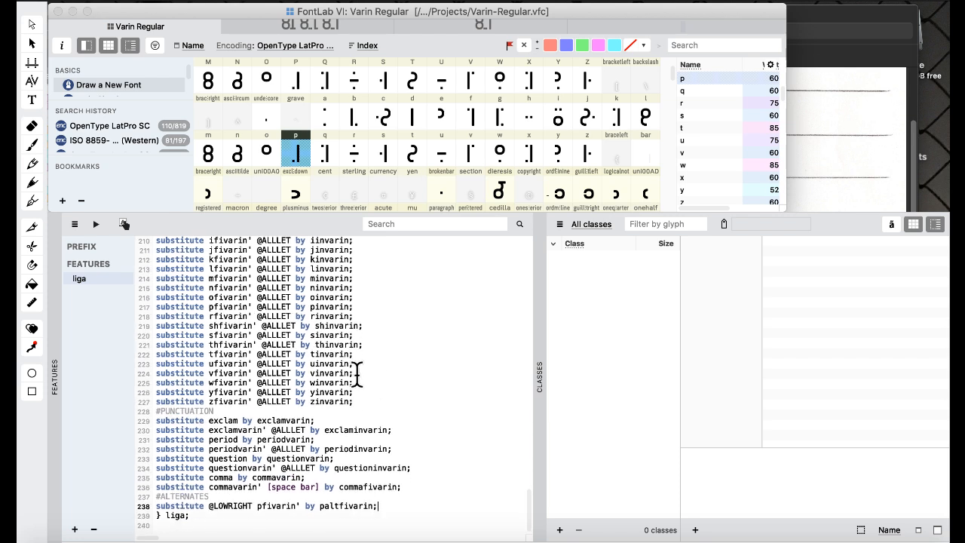
scroll(358, 373, "up", 10)
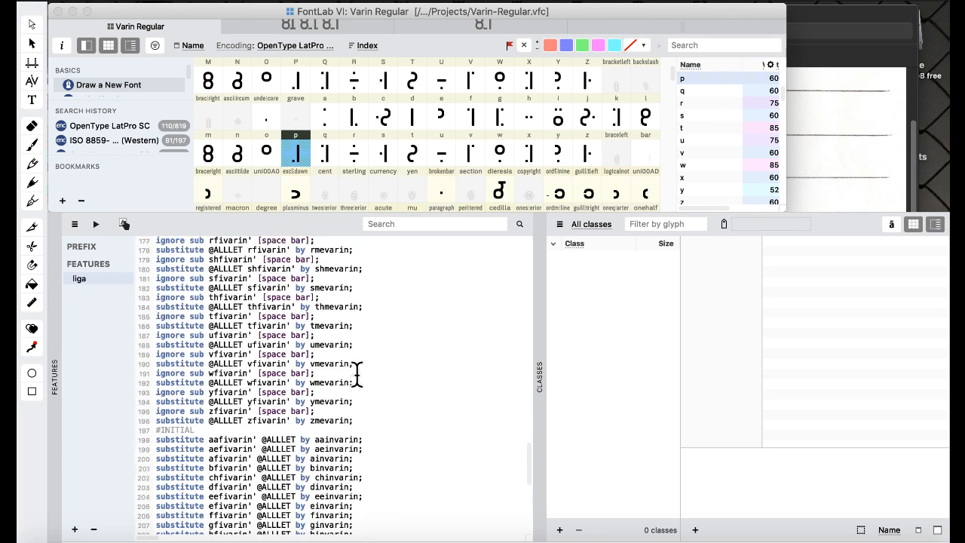
scroll(357, 372, "up", 15)
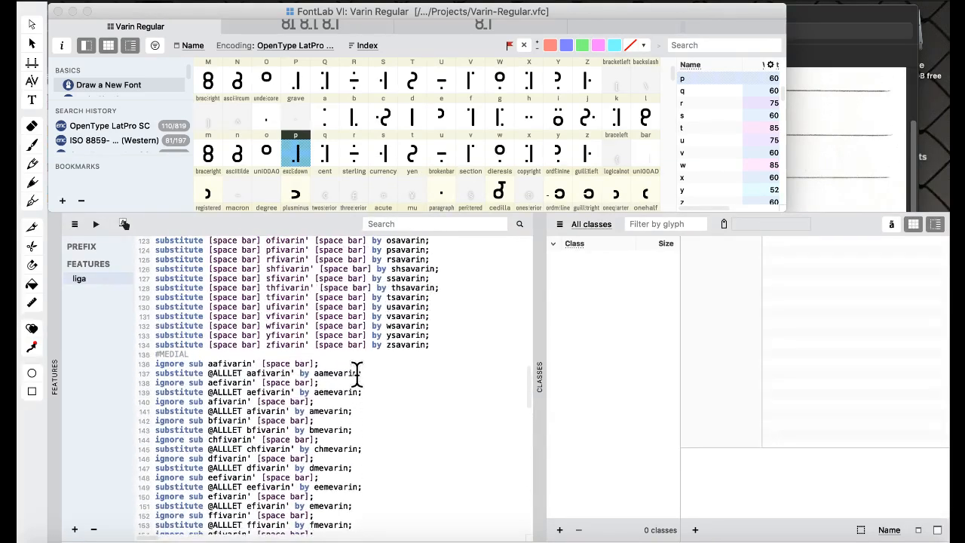
scroll(357, 372, "up", 5)
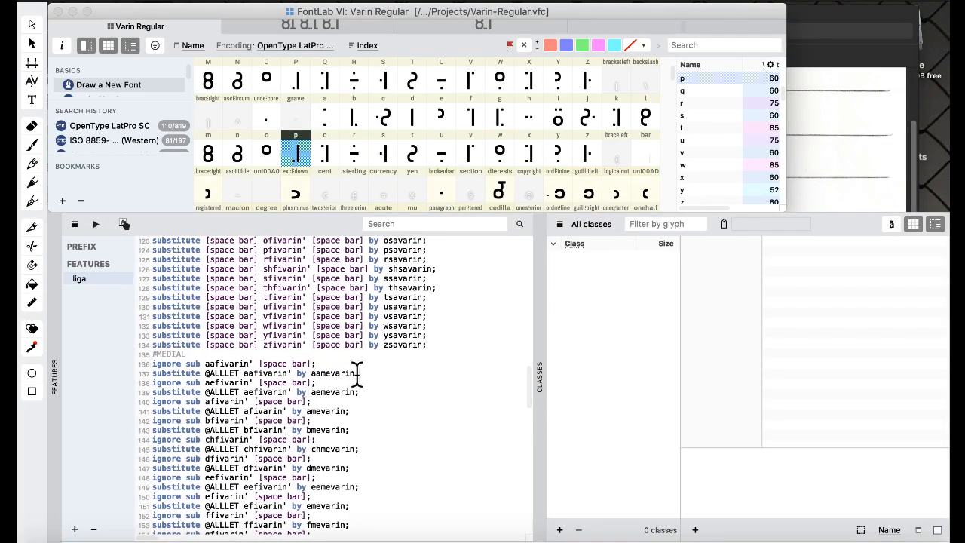
scroll(358, 373, "up", 8)
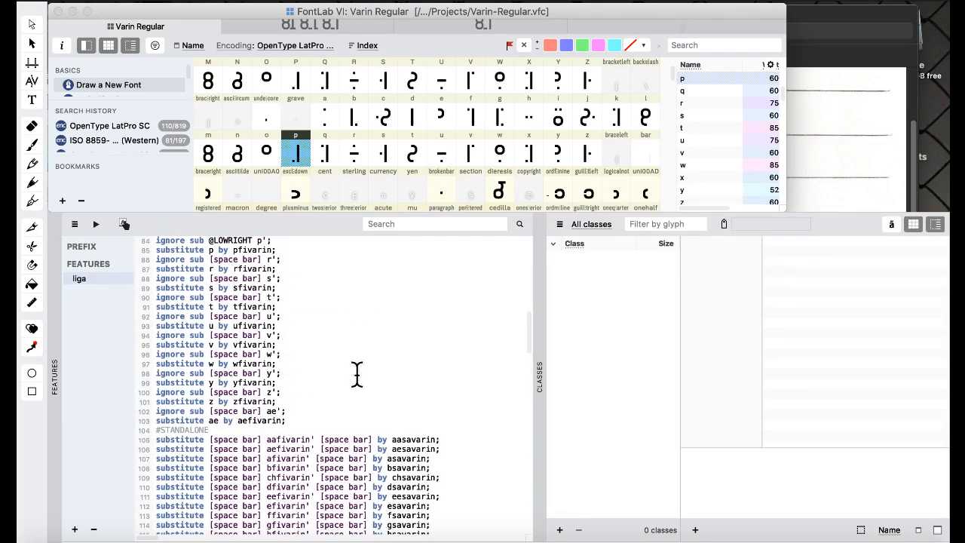
scroll(358, 373, "up", 1)
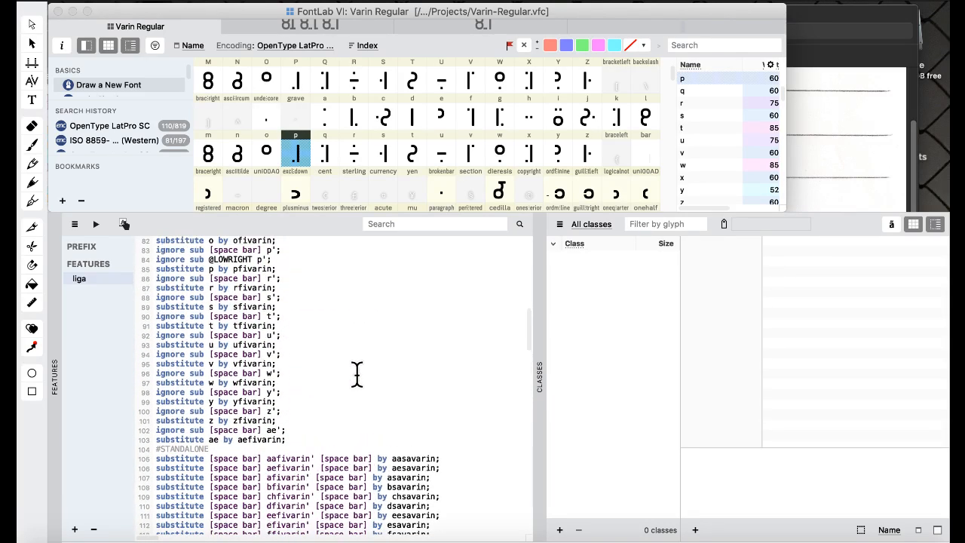
scroll(358, 373, "down", 4)
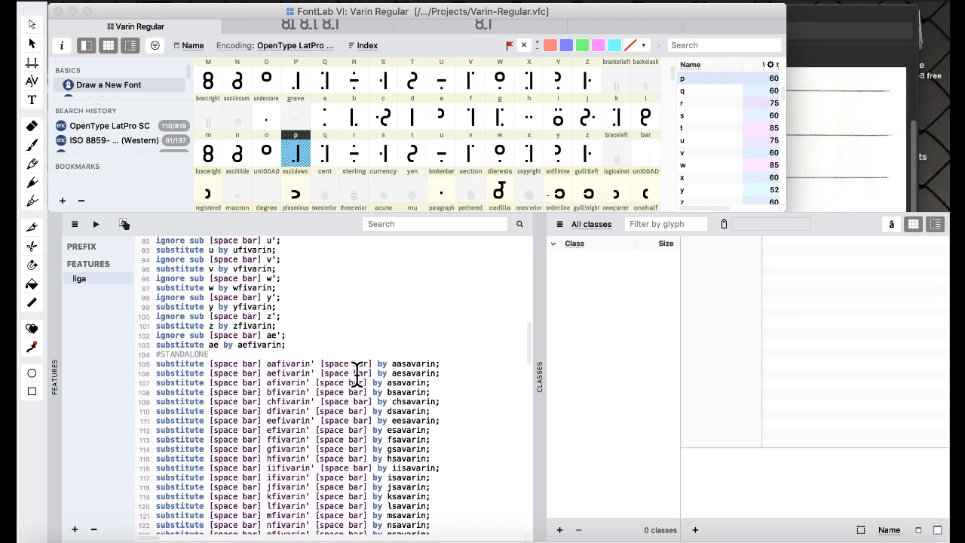
scroll(358, 373, "down", 12)
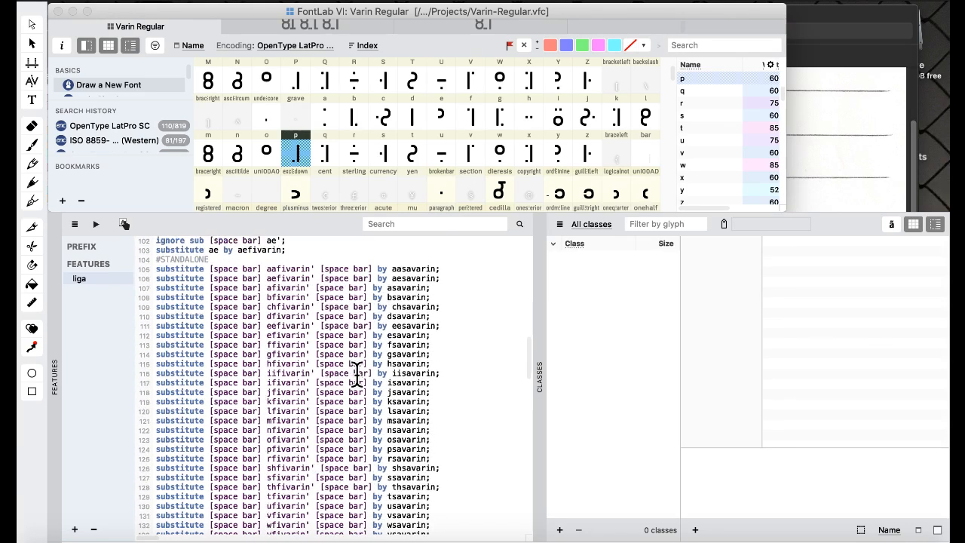
scroll(357, 373, "down", 2)
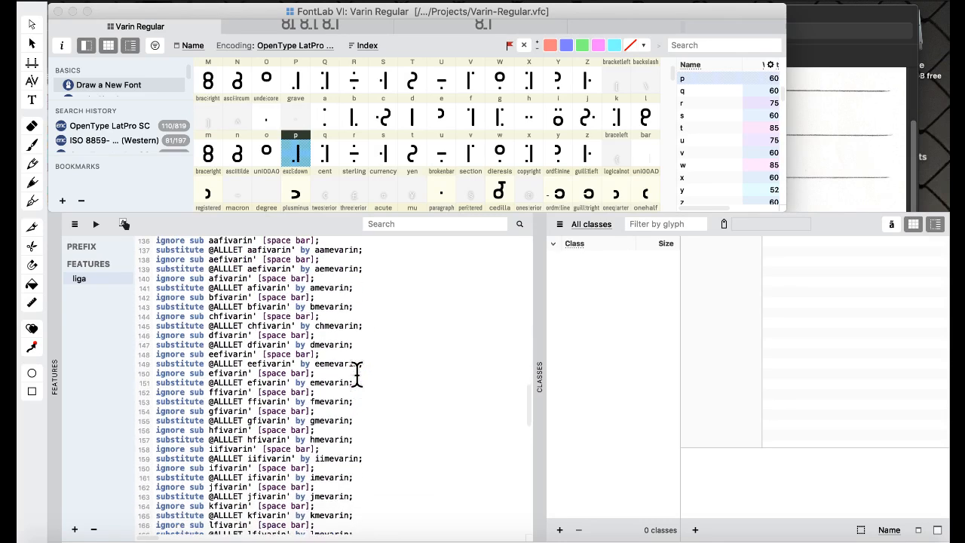
scroll(357, 372, "down", 7)
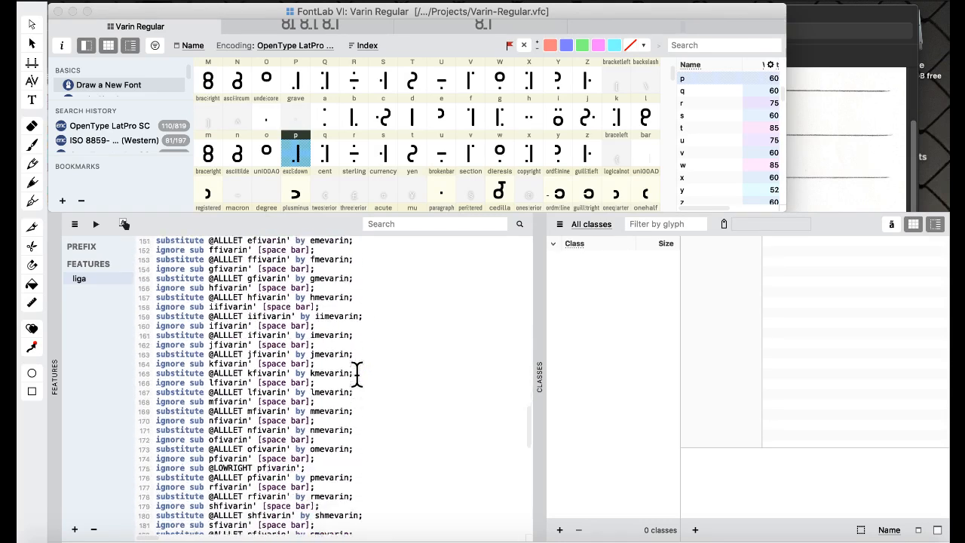
scroll(357, 373, "down", 1)
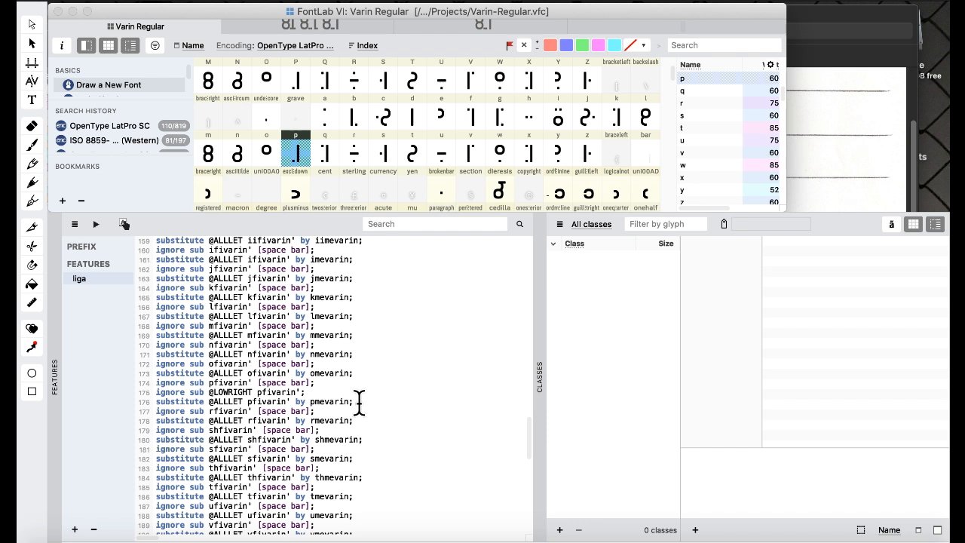
left_click_drag(359, 402, 359, 375)
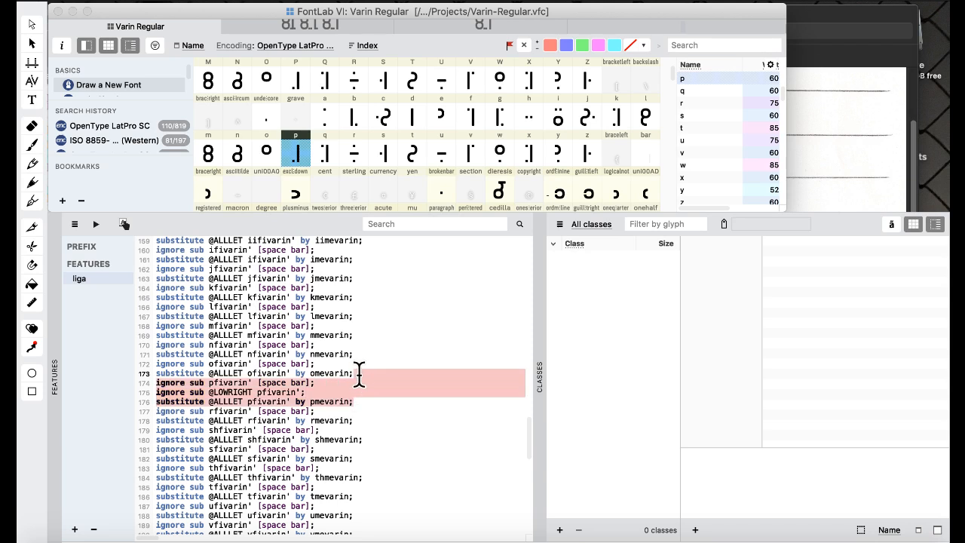
scroll(360, 375, "down", 15)
left_click(395, 502)
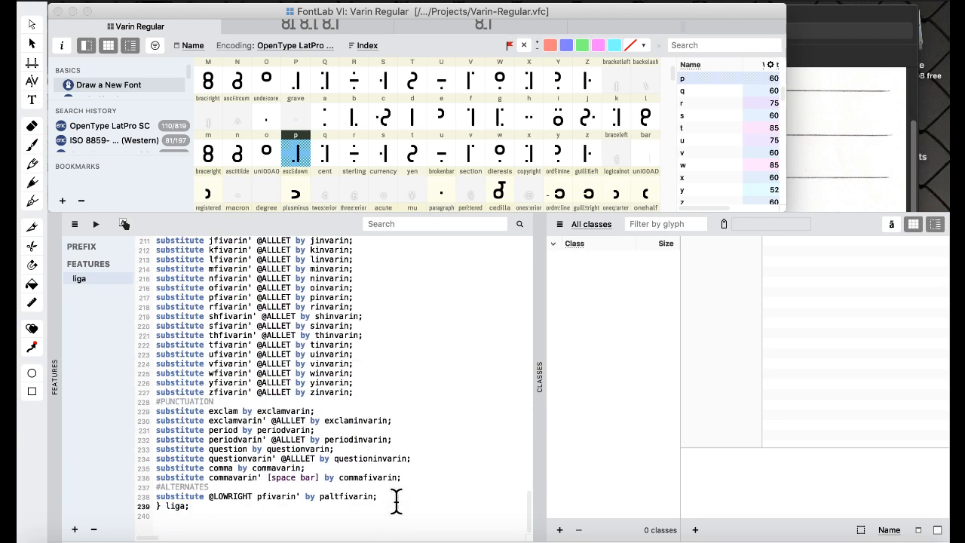
type("ignore sub pfivarin' [space bar]; ignore sub @LOWRIGHT pfivarin'; substitute @ALLLET pfivarin' by pmvarin;")
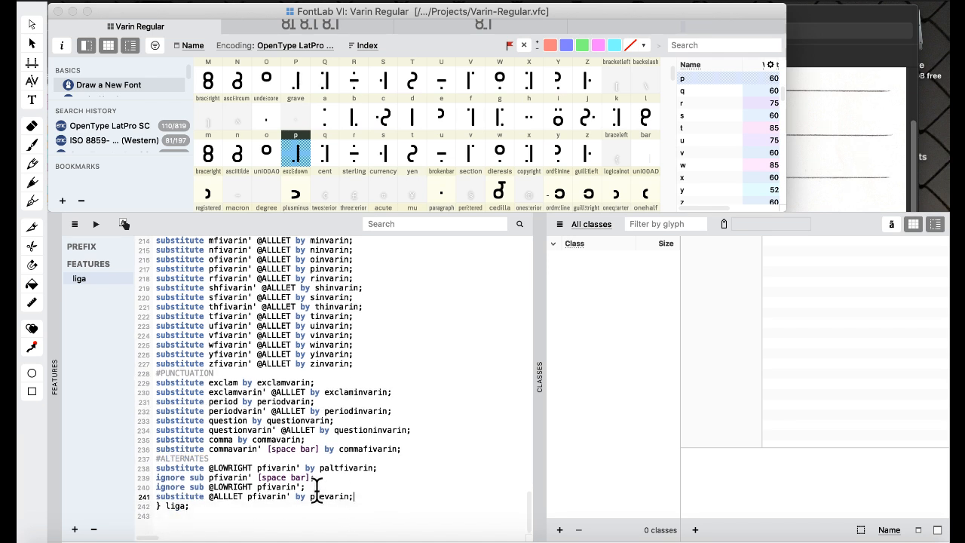
left_click_drag(316, 489, 319, 479)
left_click(317, 478)
key("BackSpace")
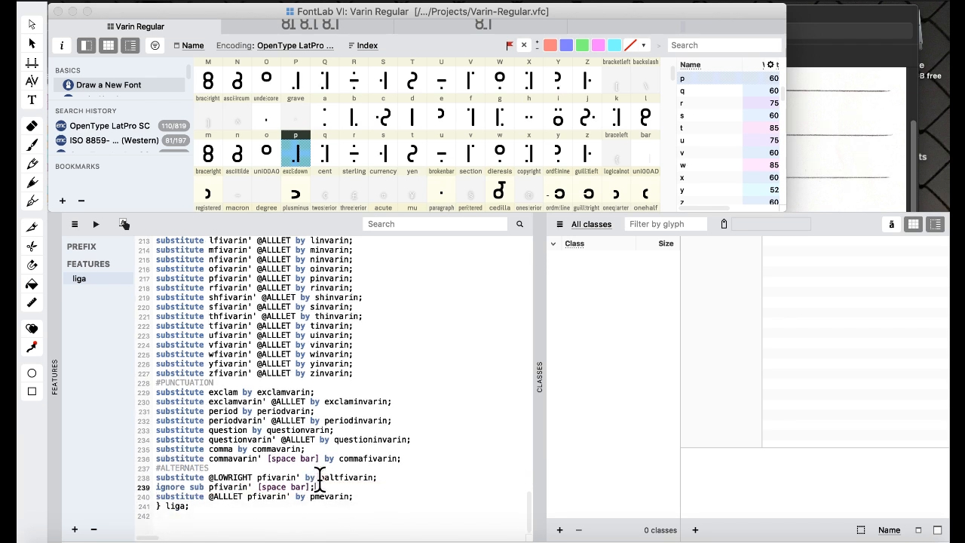
left_click(252, 497)
key("Up")
type("alt")
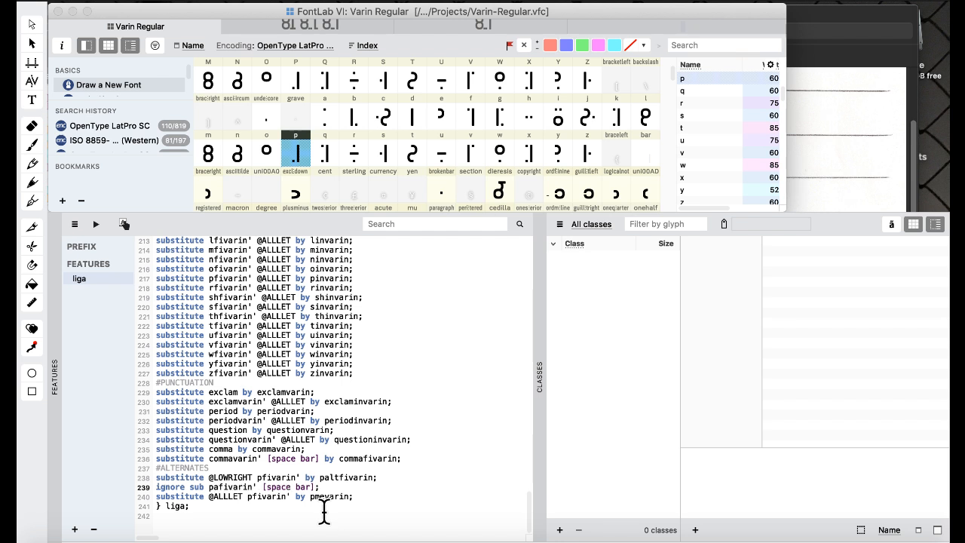
left_click(255, 506)
left_click(251, 496)
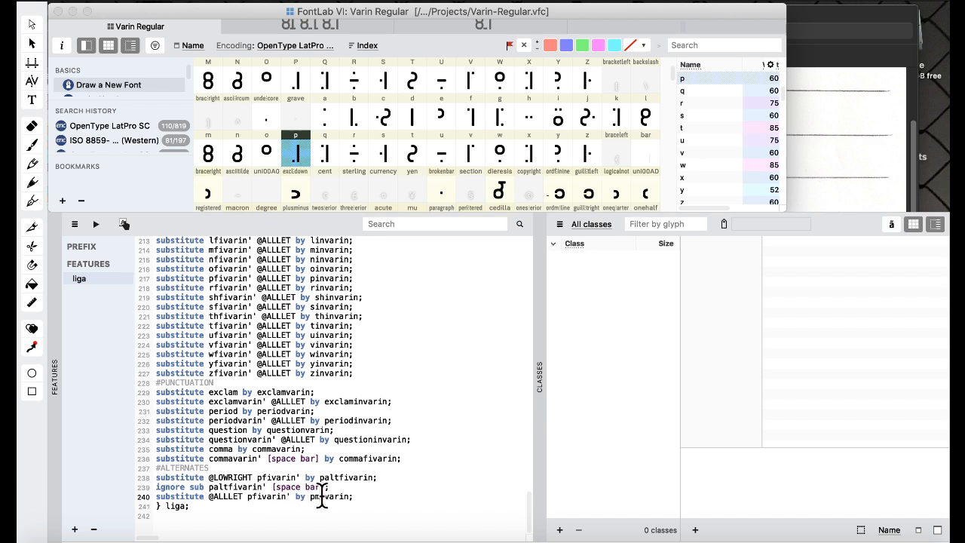
type("alt")
left_click(329, 497)
type("alt")
left_click_drag(246, 498, 209, 498)
left_click(307, 449)
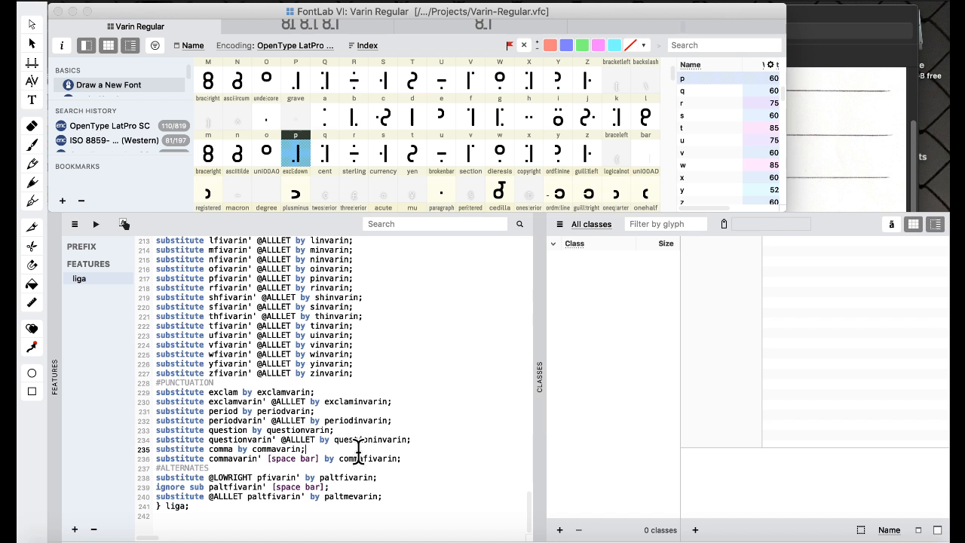
Compile the liga feature code and create the missing glyphs paltfivarin and paltmevarin.
left_click(95, 223)
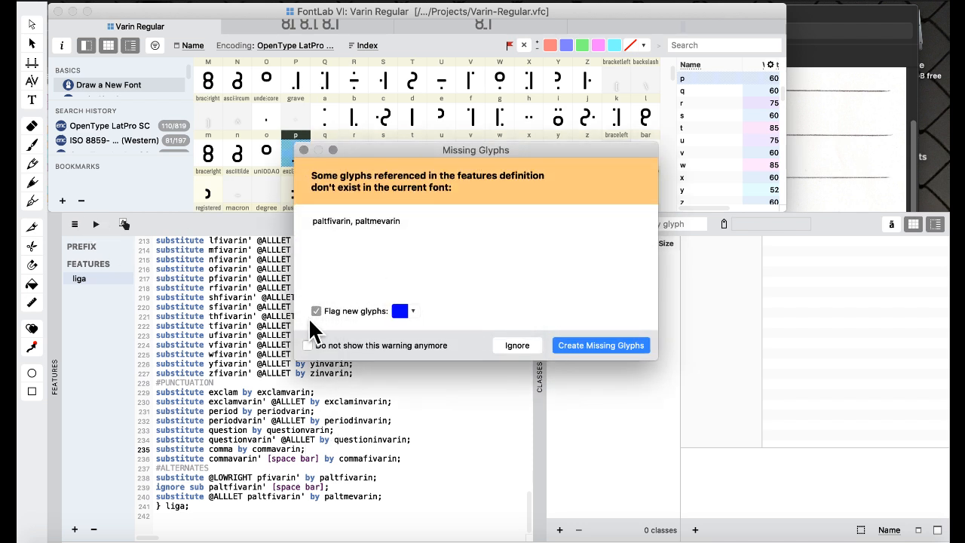
left_click(621, 347)
scroll(454, 332, "up", 3)
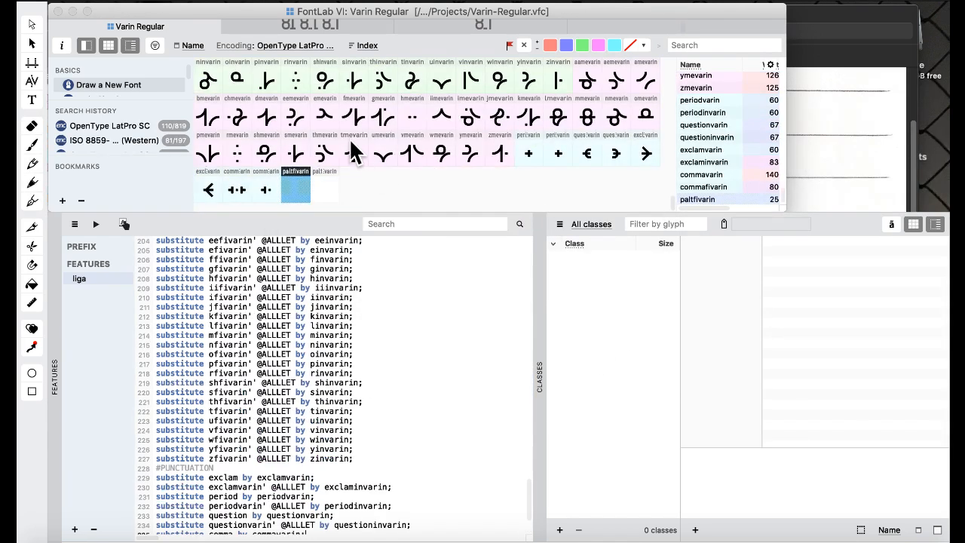
scroll(358, 411, "down", 3)
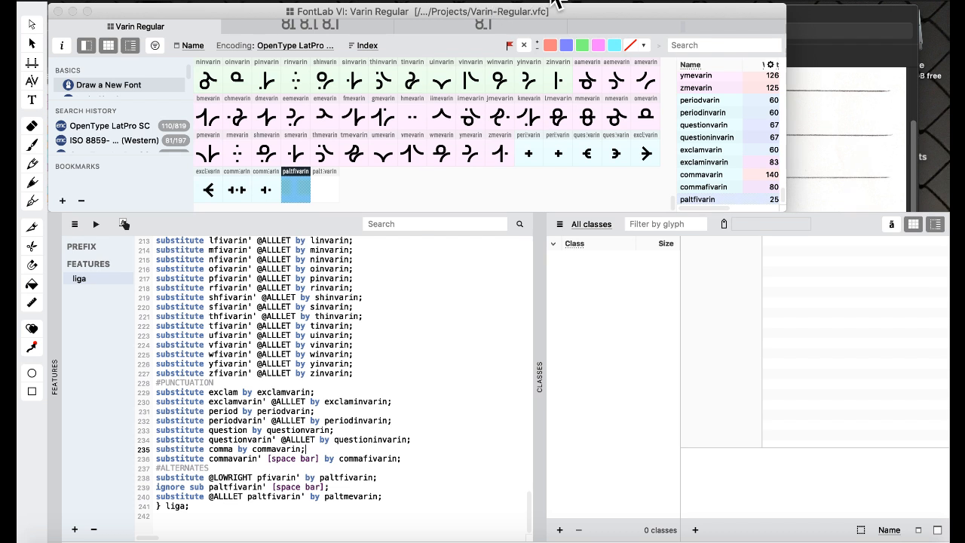
Switch from the Features & Classes workspace back to the layout with the full font window and glyph editing panels.
left_click(400, 26)
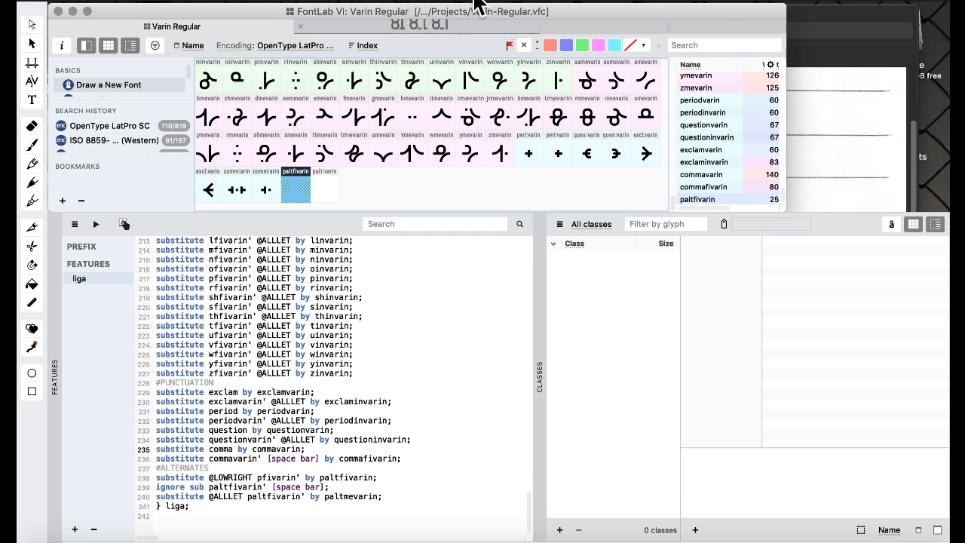
left_click(528, 3)
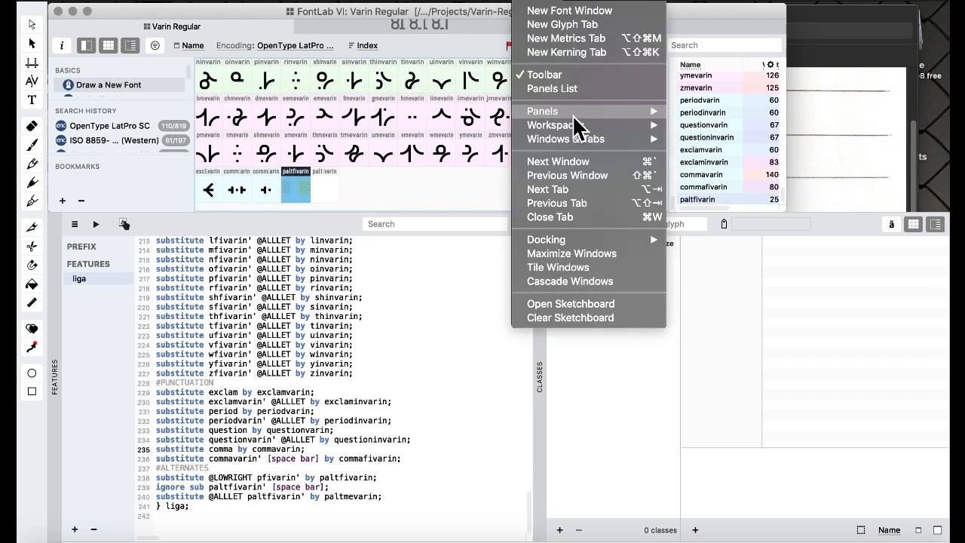
mouse_move(573, 125)
left_click(713, 125)
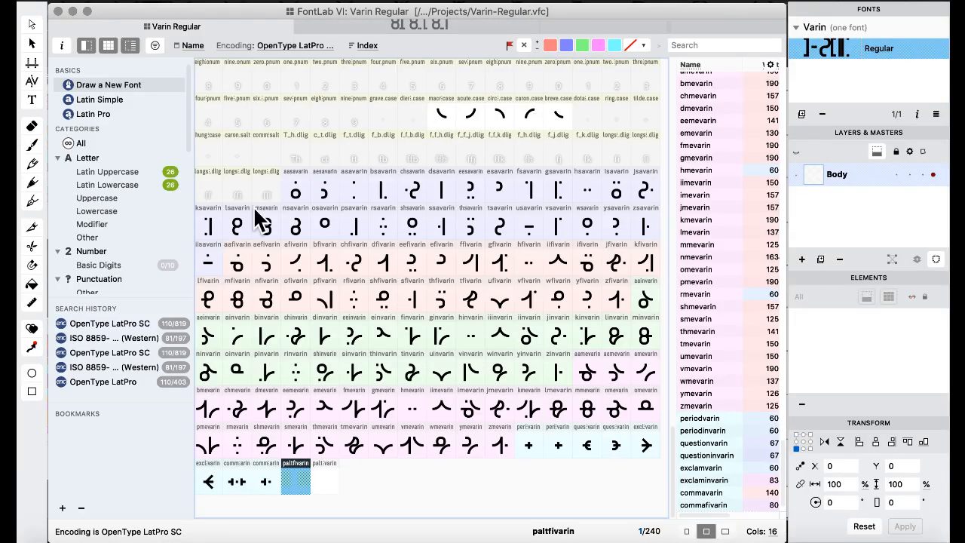
left_click(327, 290)
left_click(287, 264)
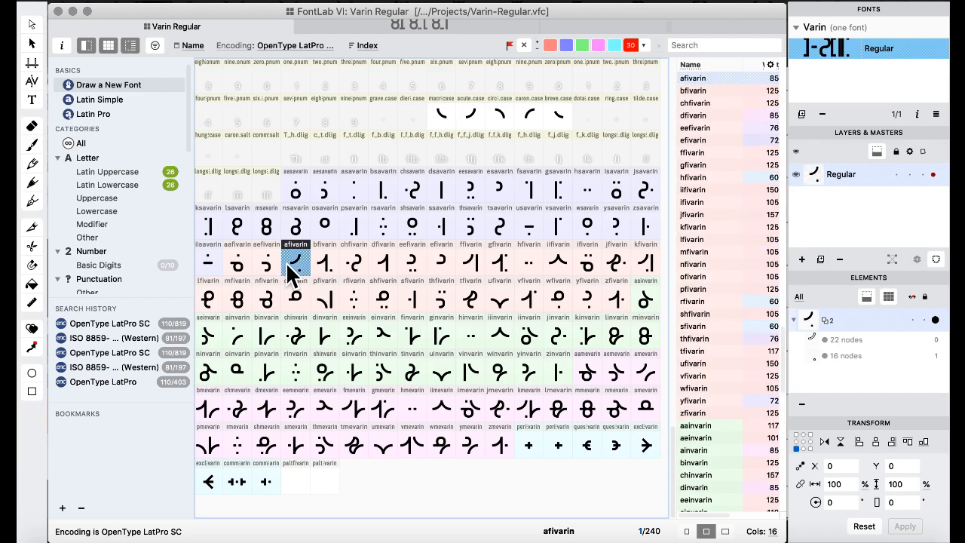
left_click(34, 100)
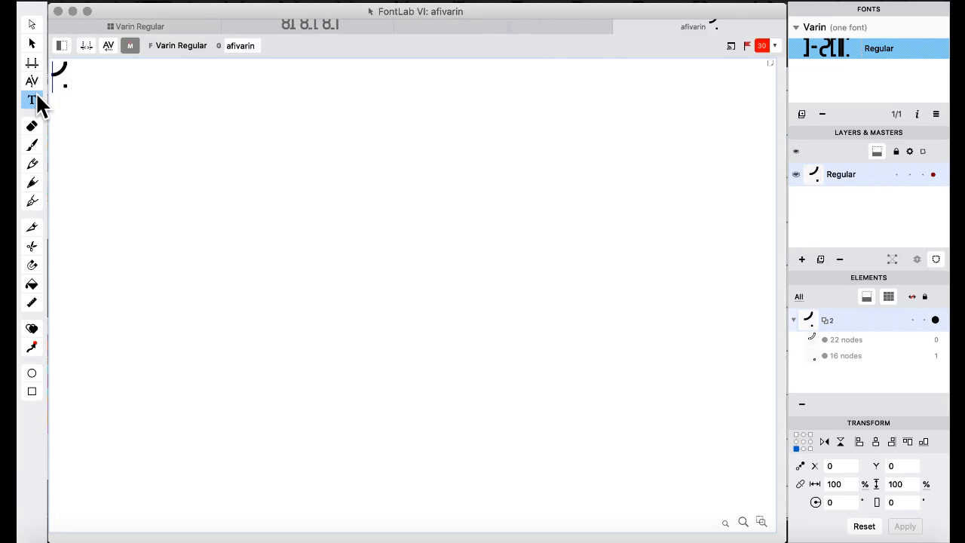
left_click(60, 46)
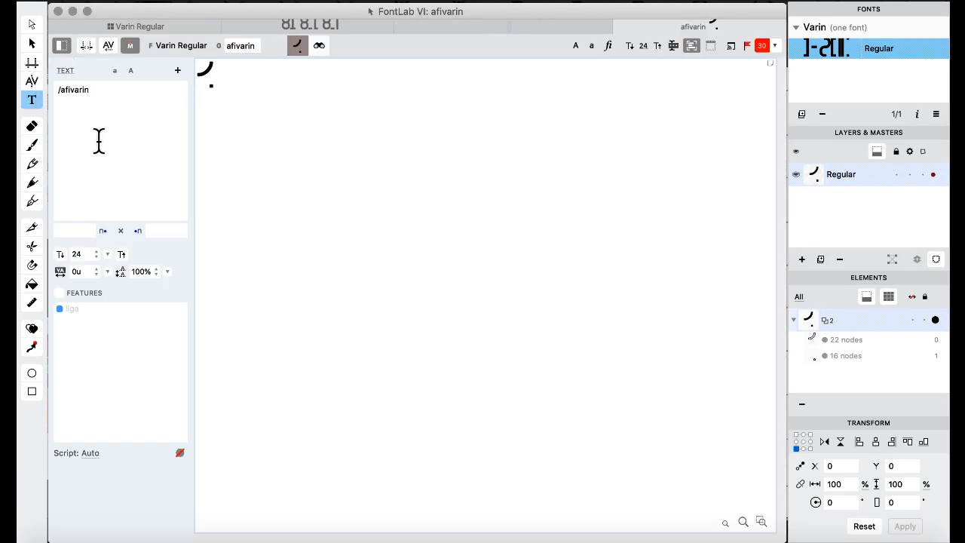
left_click(113, 27)
left_click(332, 306)
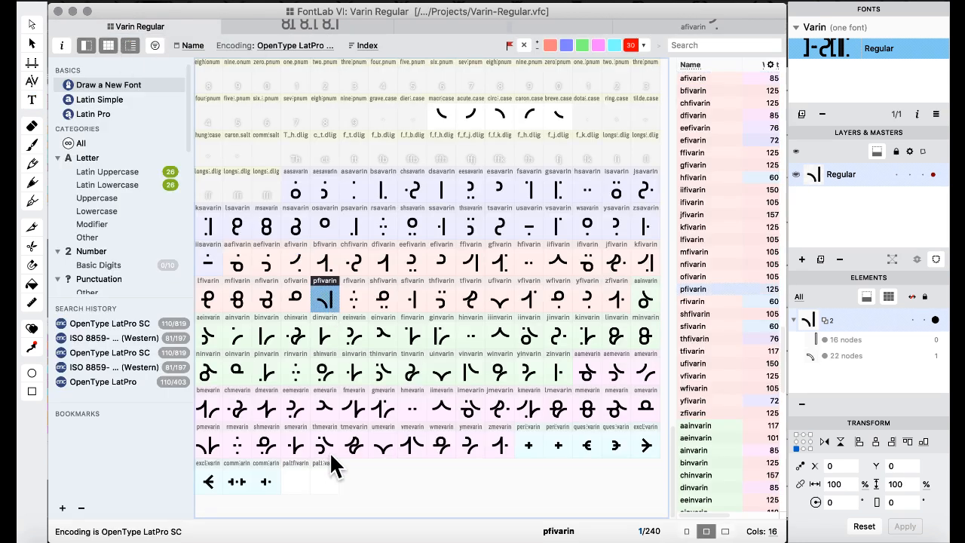
left_click(296, 478)
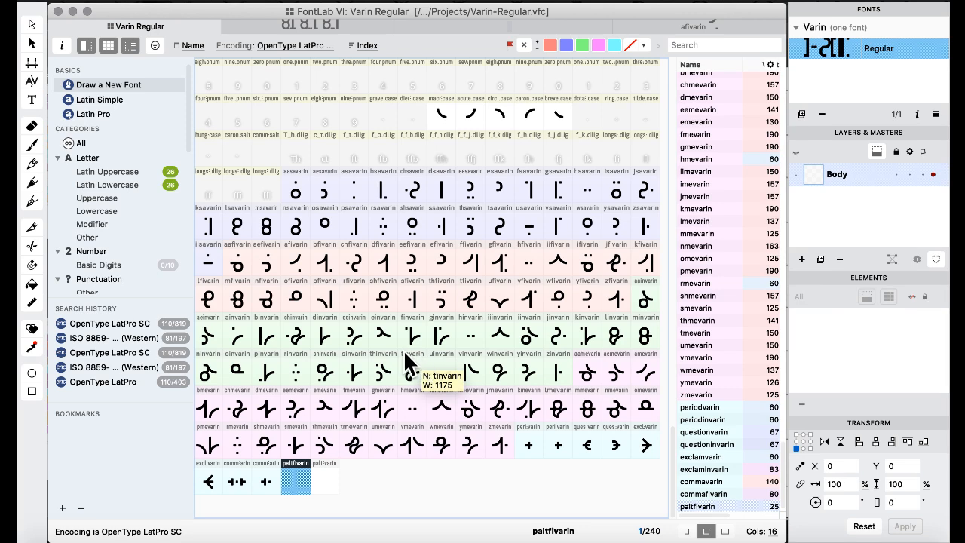
Check the alternate medial and final forms in the p row of Varin alphabet.pdf and return to the FontLab font window.
key("ctrl+Up")
left_click(497, 403)
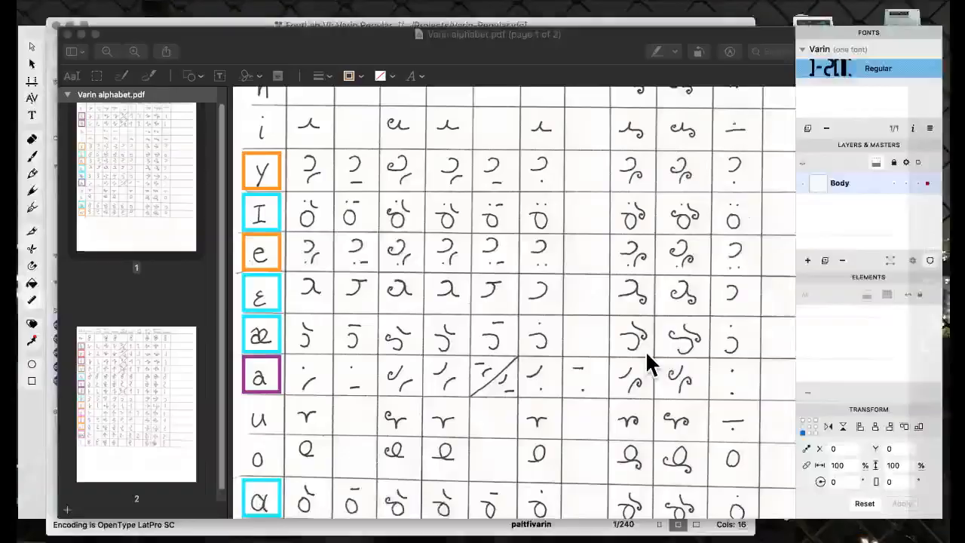
scroll(539, 201, "down", 10)
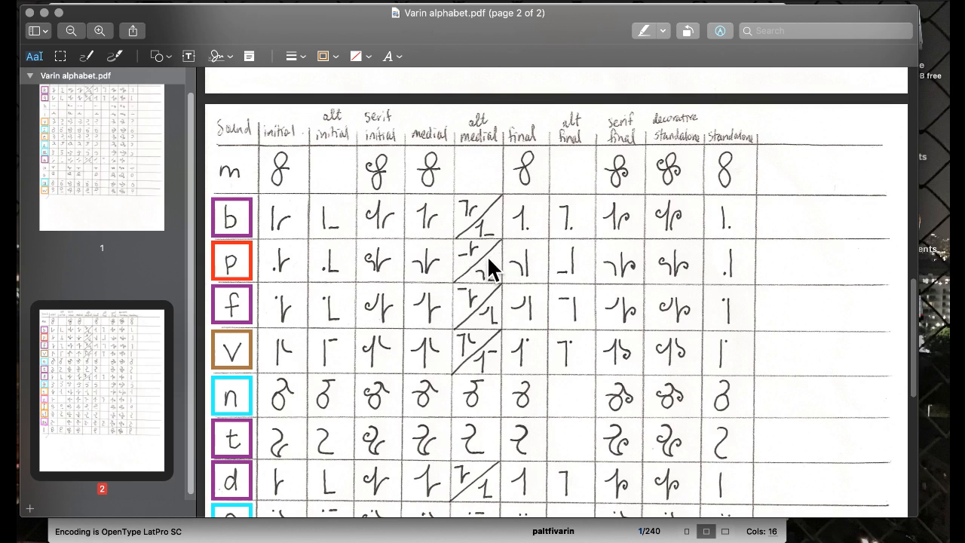
mouse_move(18, 540)
left_click(267, 349)
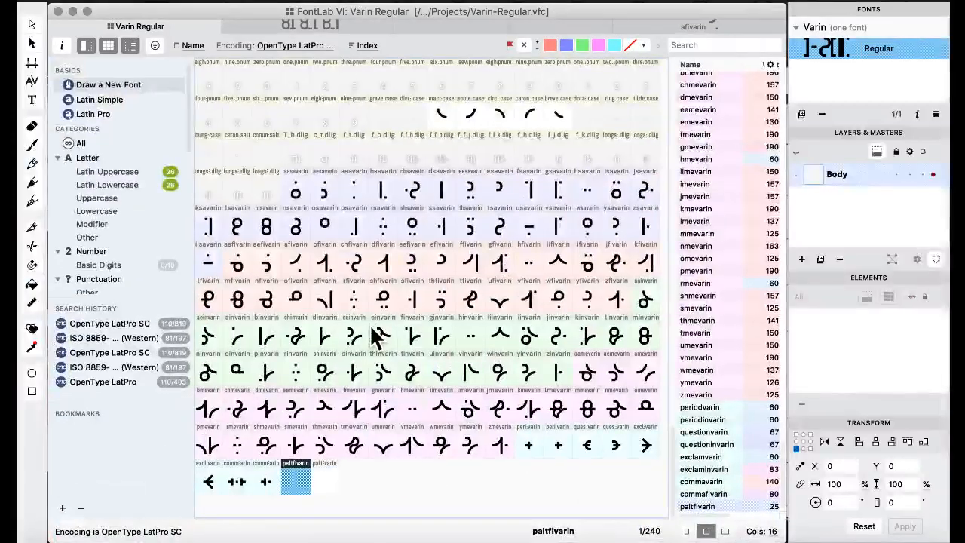
Copy the pfivarin glyph into the empty paltfivarin cell.
left_click(328, 305)
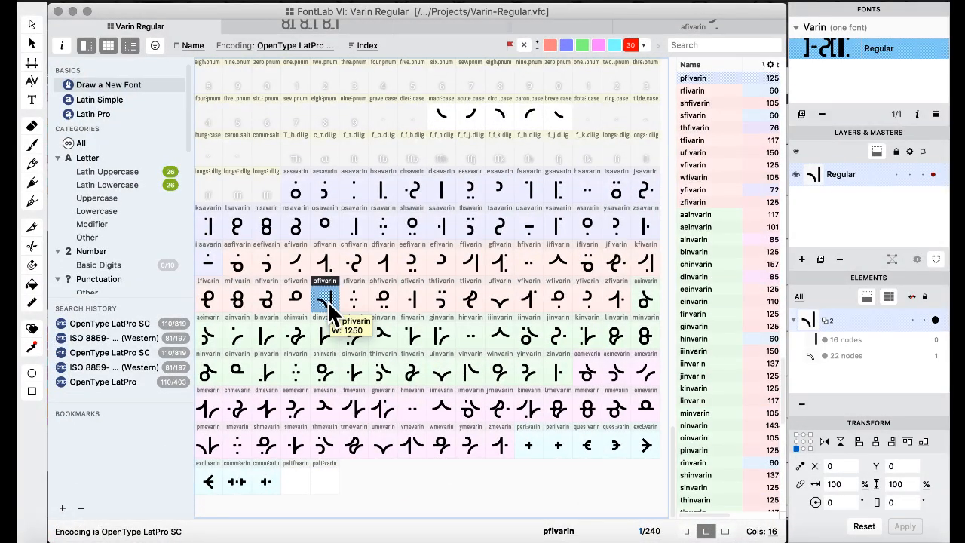
left_click(304, 408)
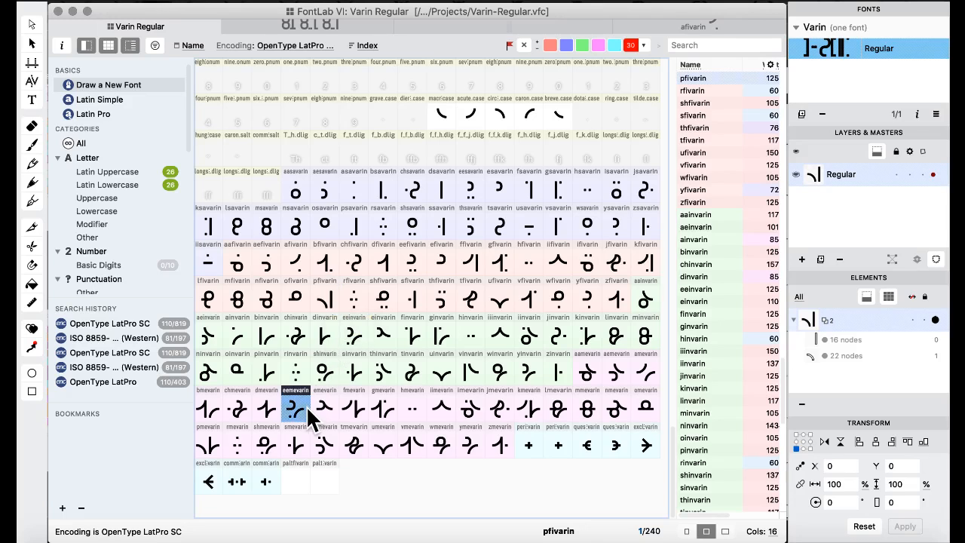
left_click(299, 484)
left_click_drag(299, 483, 352, 427)
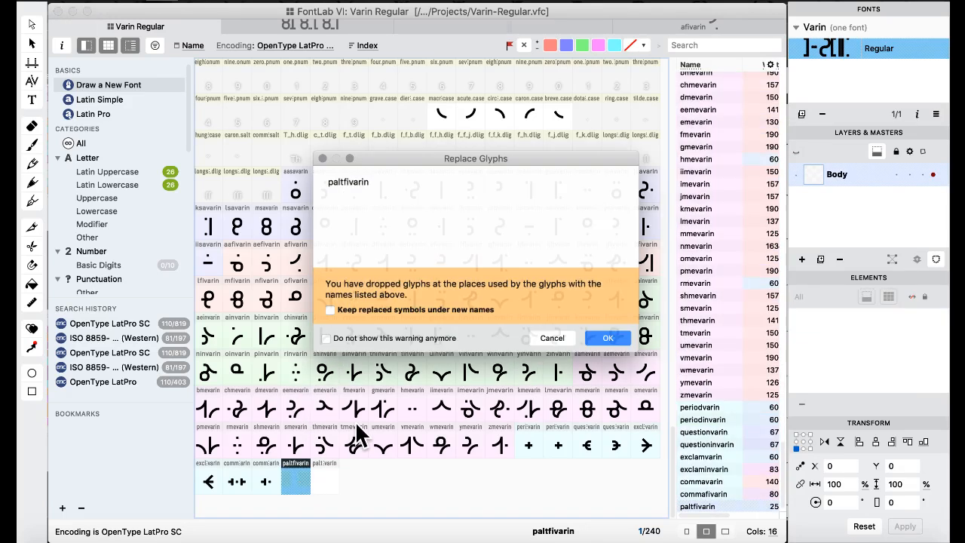
left_click(612, 344)
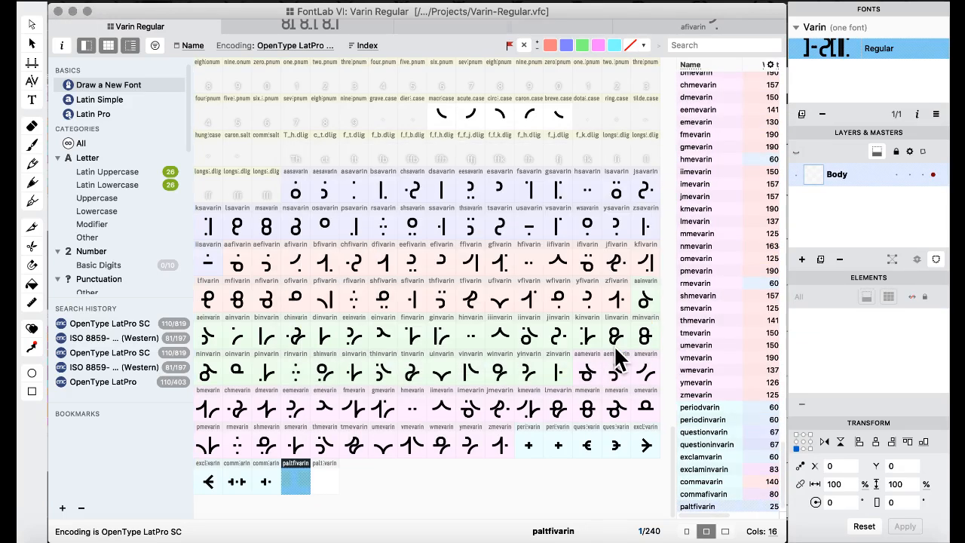
left_click(325, 377)
left_click(298, 486)
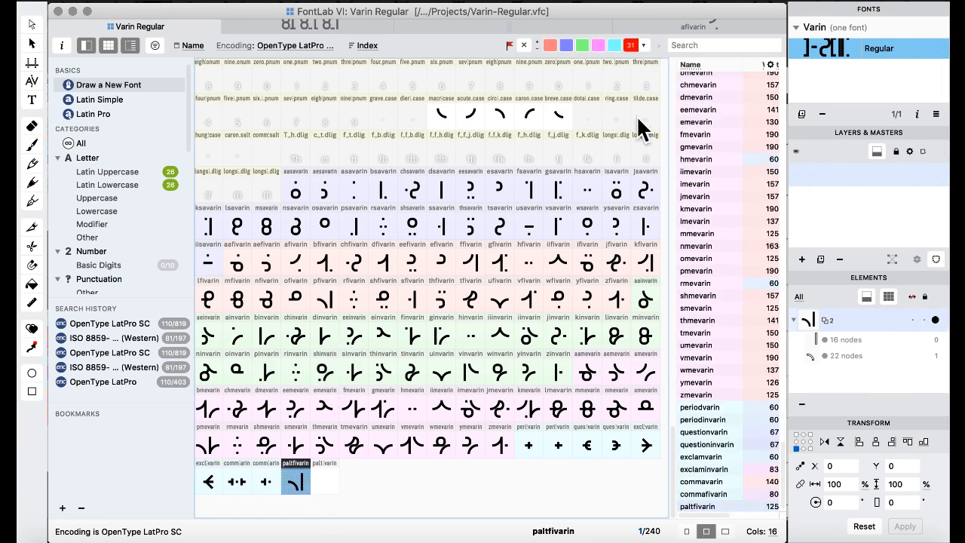
Flag the paltfivarin glyph with the purple colour.
left_click(644, 45)
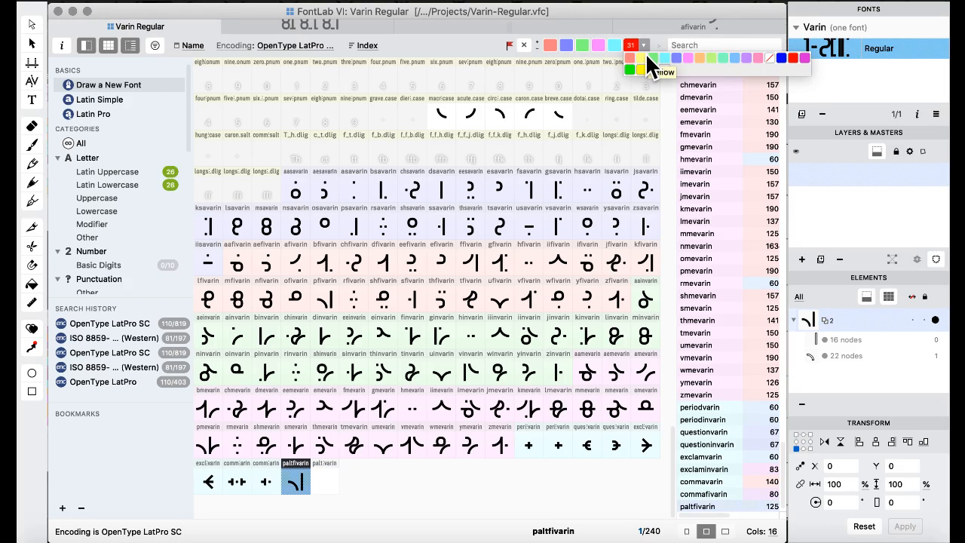
left_click(746, 58)
left_click(377, 283)
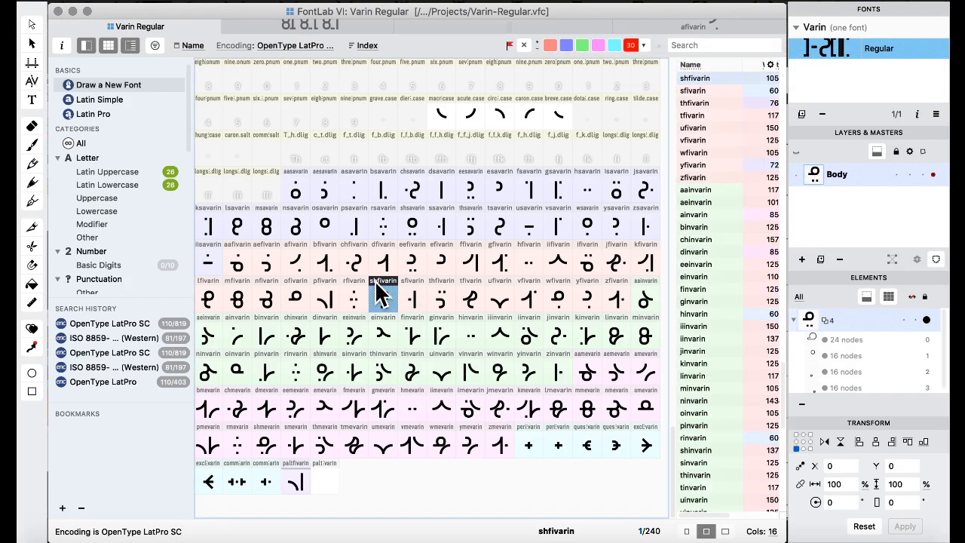
left_click(297, 451)
left_click(299, 486)
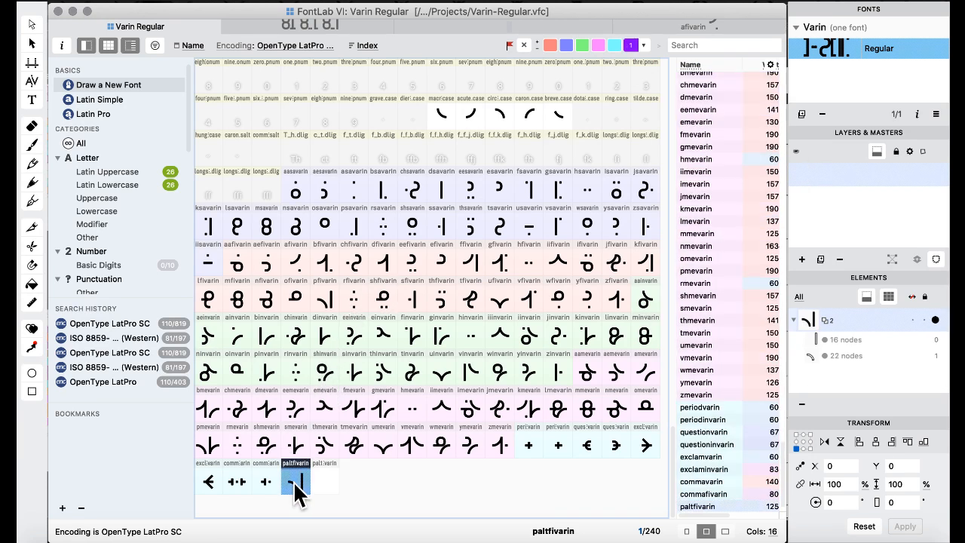
Open paltfivarin for editing and copy the horizontal bar contour from the usavarin glyph.
double_click(299, 486)
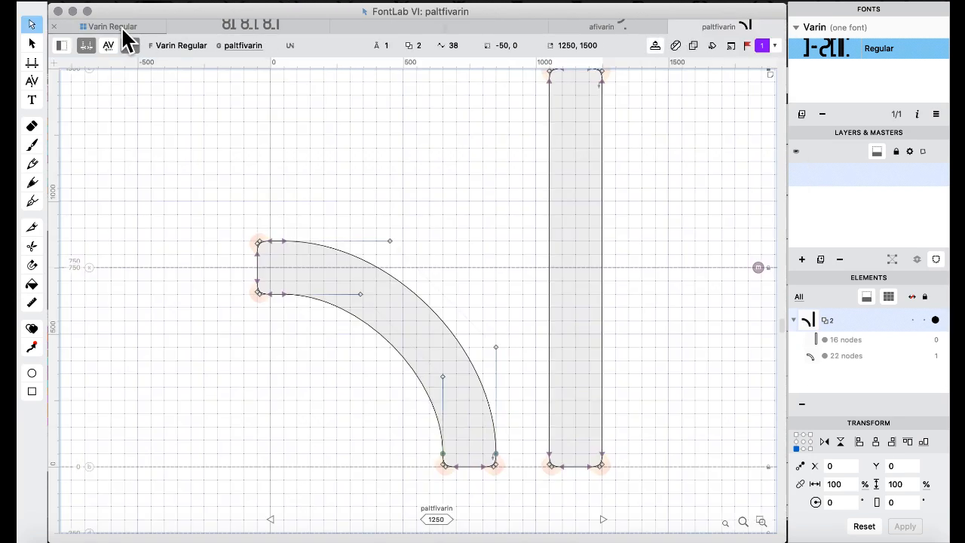
left_click(121, 28)
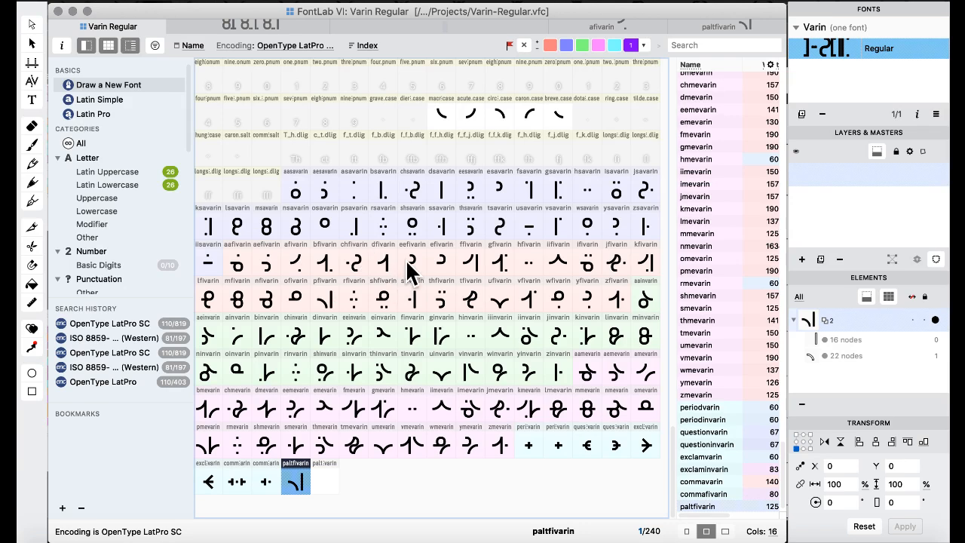
scroll(405, 260, "up", 10)
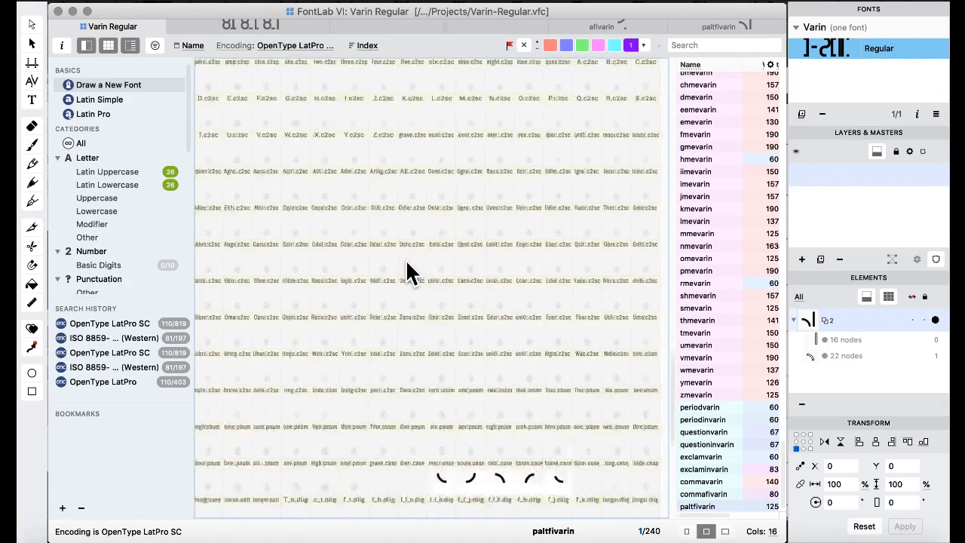
scroll(406, 259, "down", 10)
left_click(528, 230)
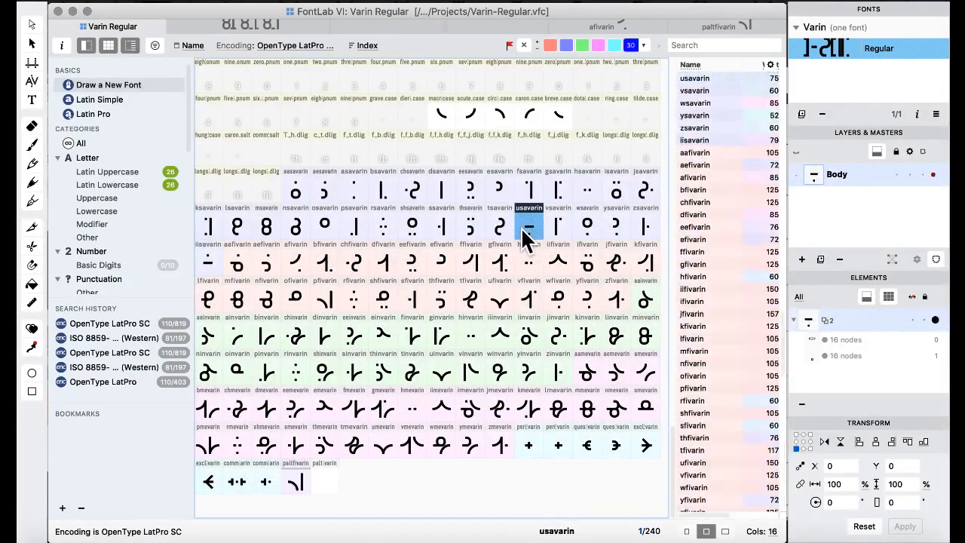
double_click(528, 230)
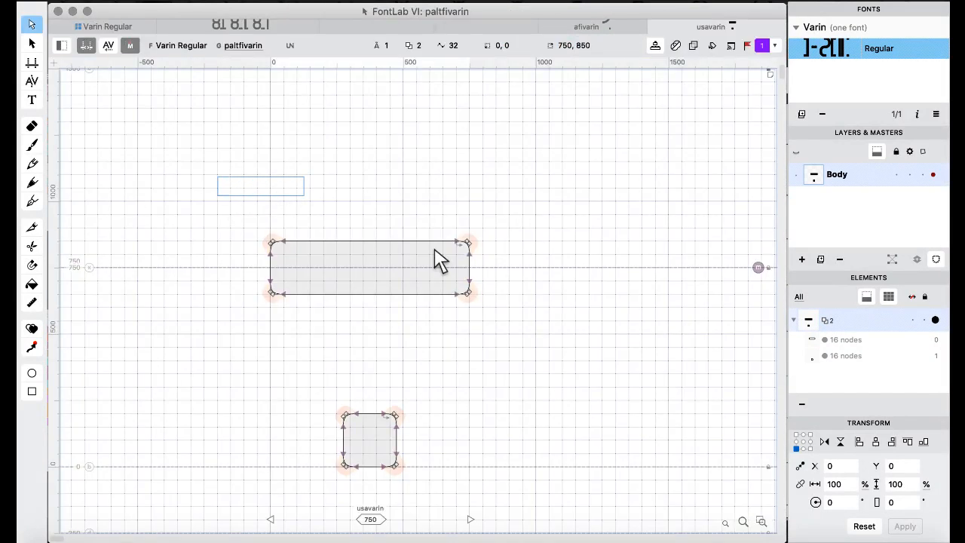
left_click_drag(440, 260, 521, 327)
left_click(113, 27)
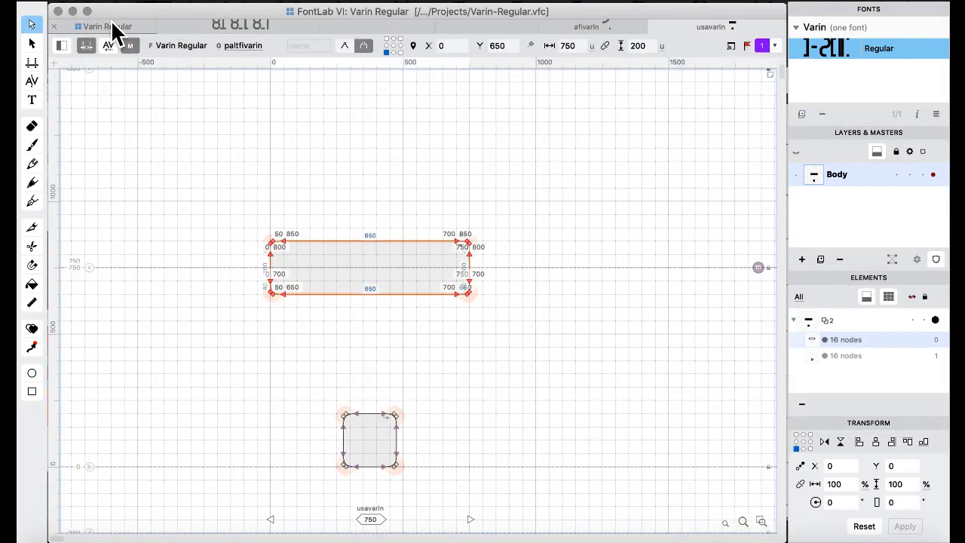
Replace the curved stroke in the paltfivarin glyph with the copied horizontal bar, keeping the tall vertical stem.
double_click(294, 473)
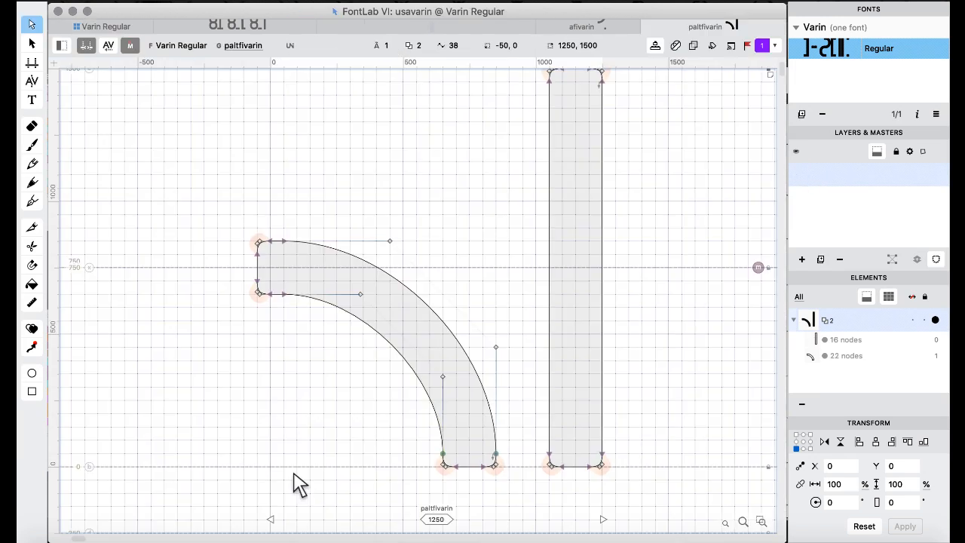
left_click_drag(217, 193, 507, 503)
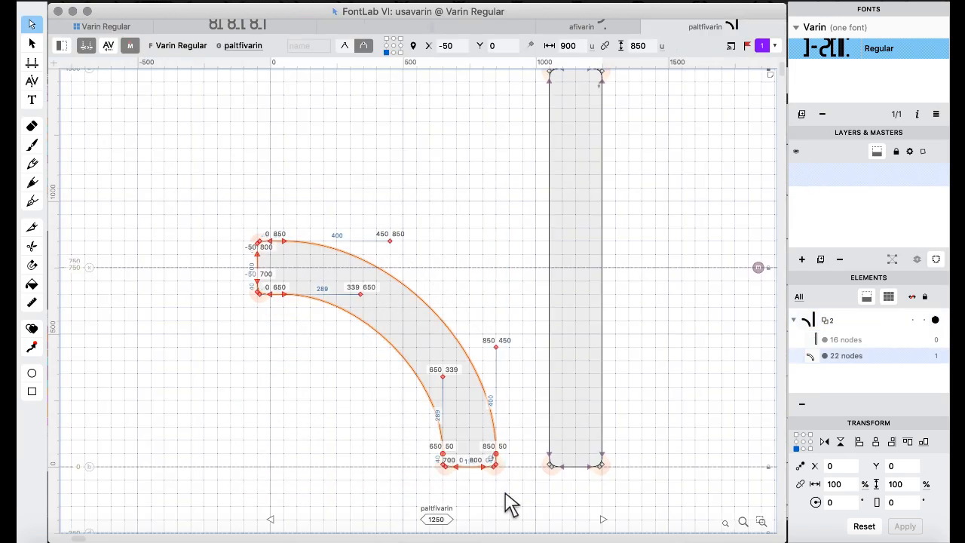
key("BackSpace")
key("super+v")
Move the pasted horizontal bar down onto the baseline at Y 0 and shift it toward the stem to X 100.
key("shift+Down")
key("shift+Down")
key("shift+Down")
key("shift+Down")
key("shift+Down")
key("shift+Down")
key("shift+Down")
key("shift+Down")
key("shift+Down")
key("shift+Down")
key("shift+Down")
key("shift+Down")
key("shift+Down")
key("shift+Down")
key("shift+Down")
key("shift+Down")
key("shift+Down")
key("shift+Down")
key("shift+Down")
key("shift+Down")
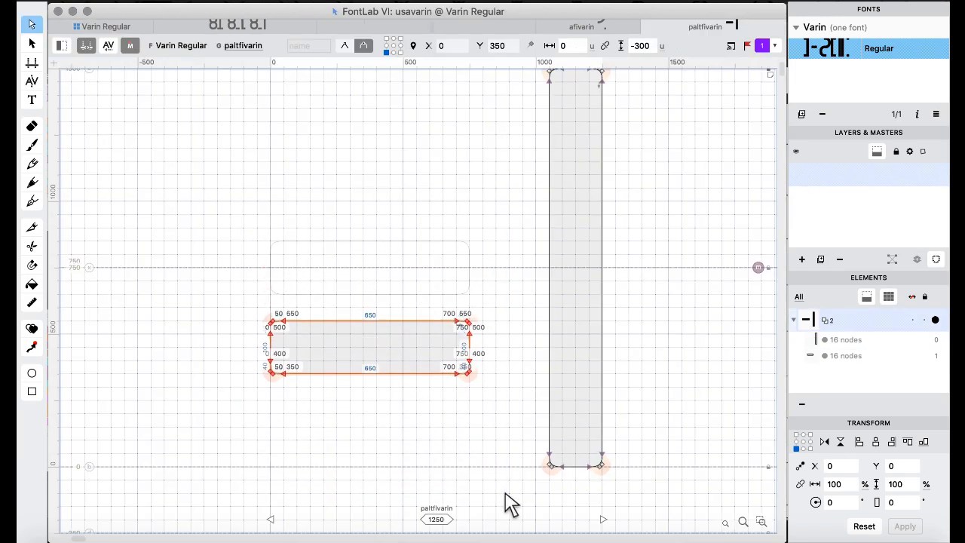
key("shift+Down")
key("shift+Down")
key("shift+Down")
key("shift+Down")
key("shift+Down")
key("shift+Down")
key("shift+Down")
key("shift+Down")
key("shift+Down")
key("shift+Down")
key("shift+Down")
key("shift+Down")
key("shift+Down")
key("shift+Down")
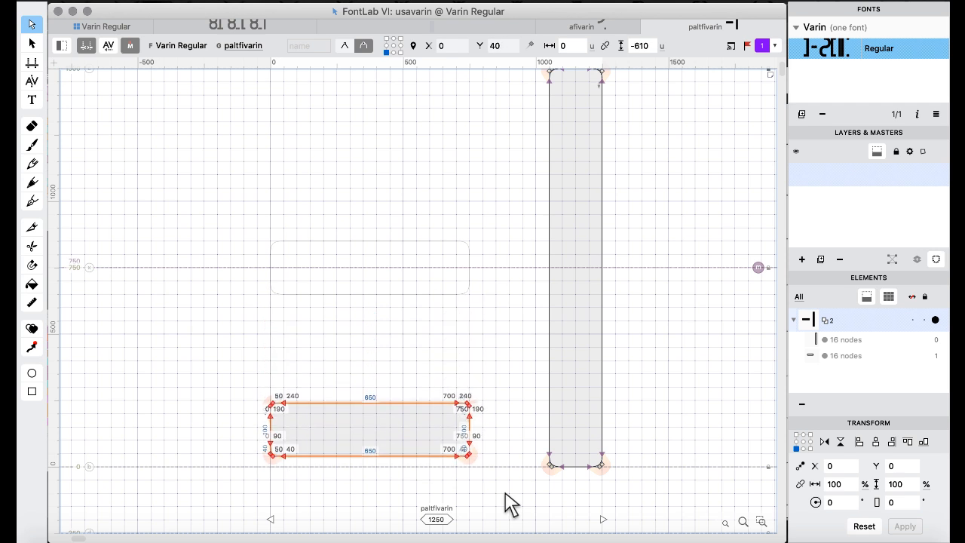
key("shift+Down")
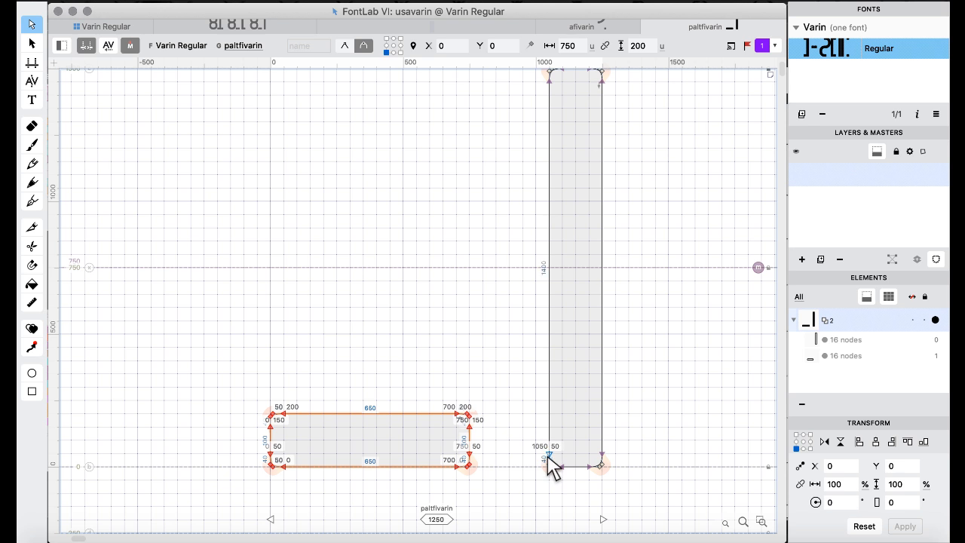
key("super+Right")
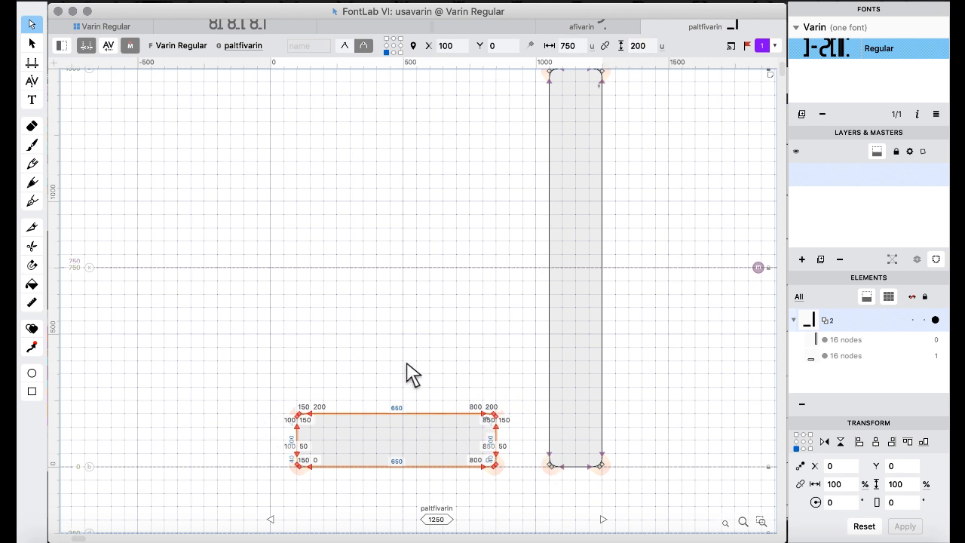
left_click(352, 371)
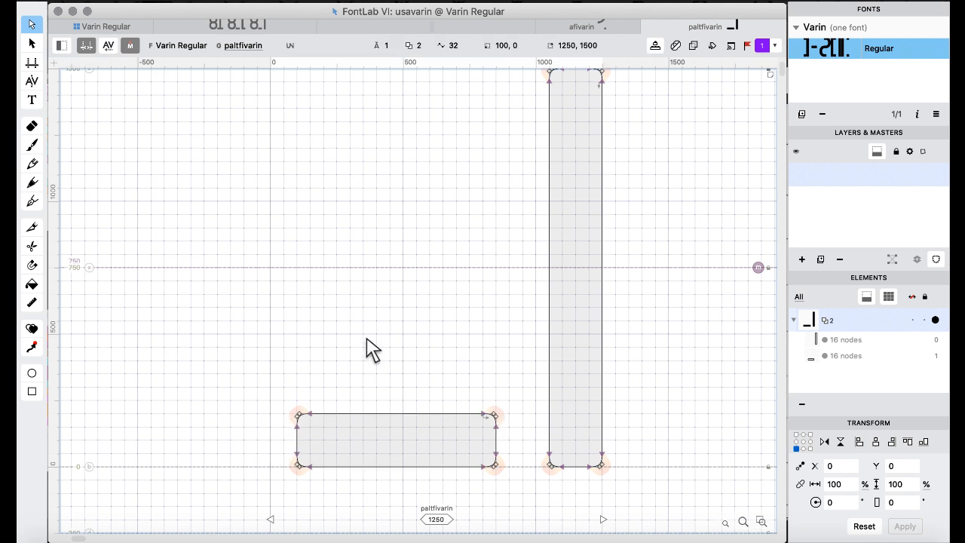
Set the paltfivarin glyph's sidebearings to -50 on the left and 0 on the right.
left_click(429, 1)
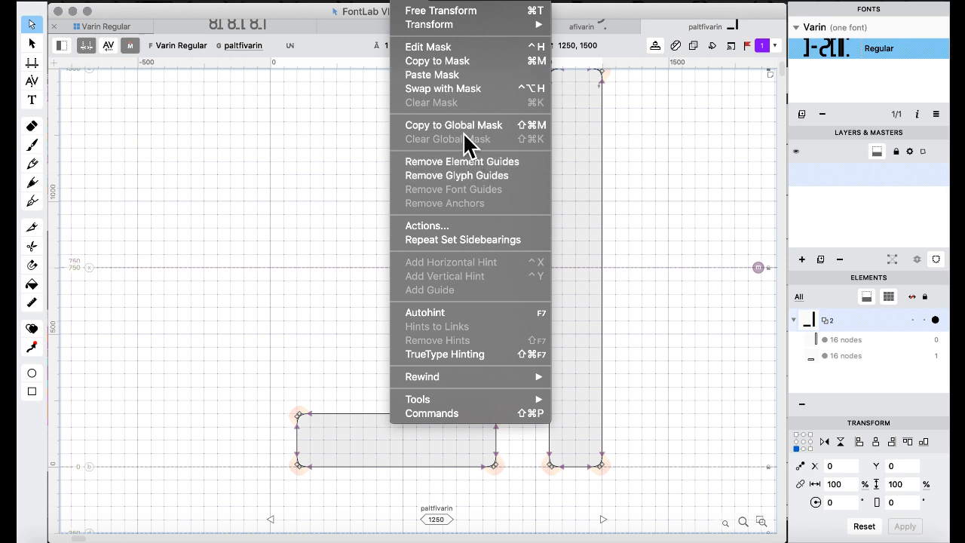
left_click(447, 228)
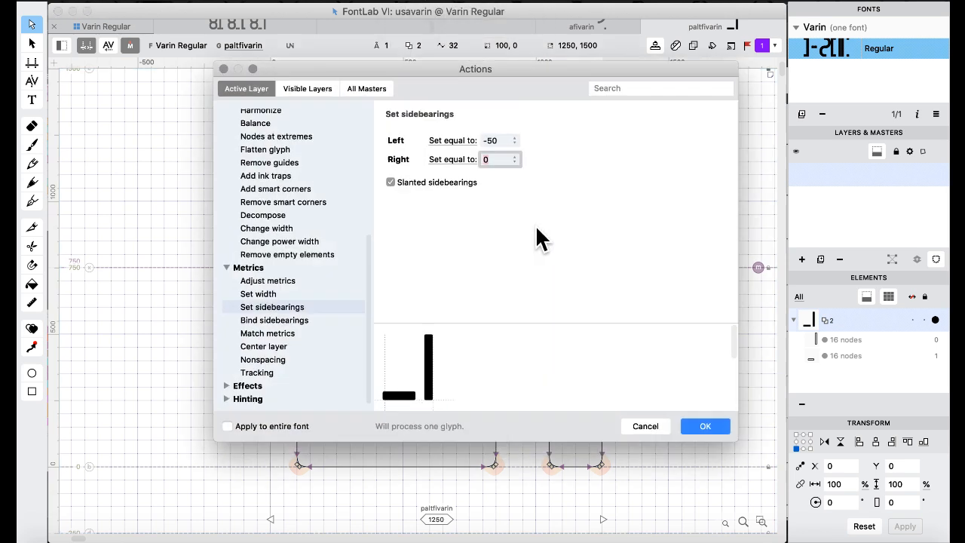
left_click(705, 428)
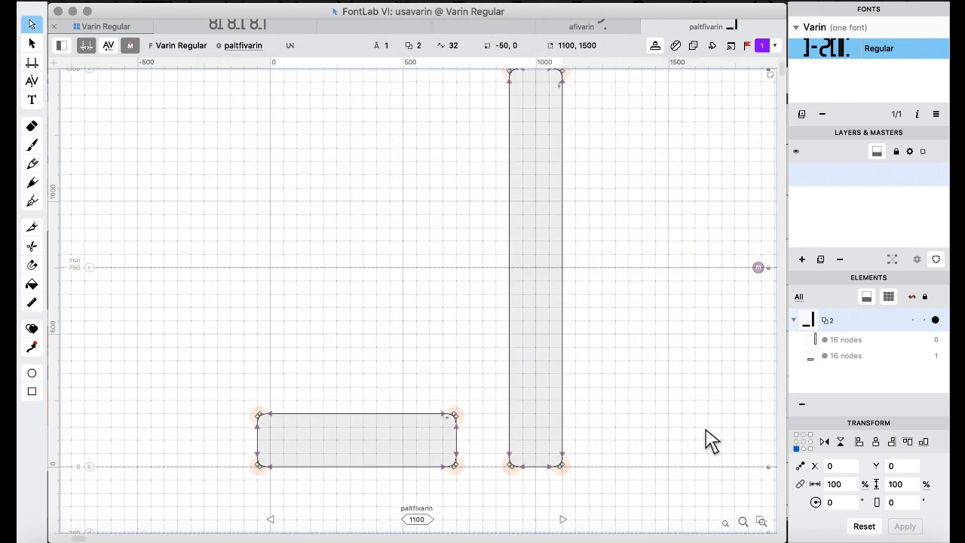
Copy the paltfivarin glyph into the paltmevarin cell, replacing the glyph there.
left_click(107, 25)
left_click(250, 190)
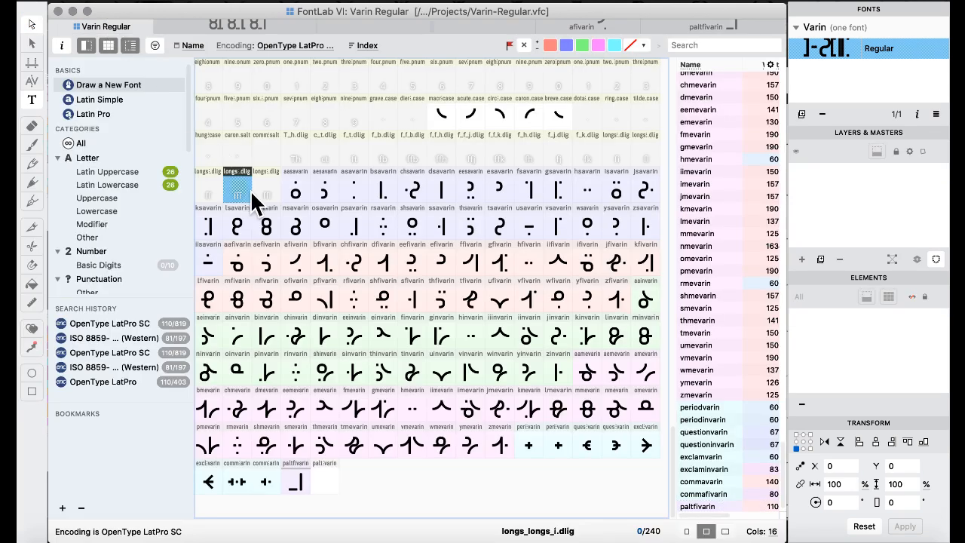
left_click(325, 407)
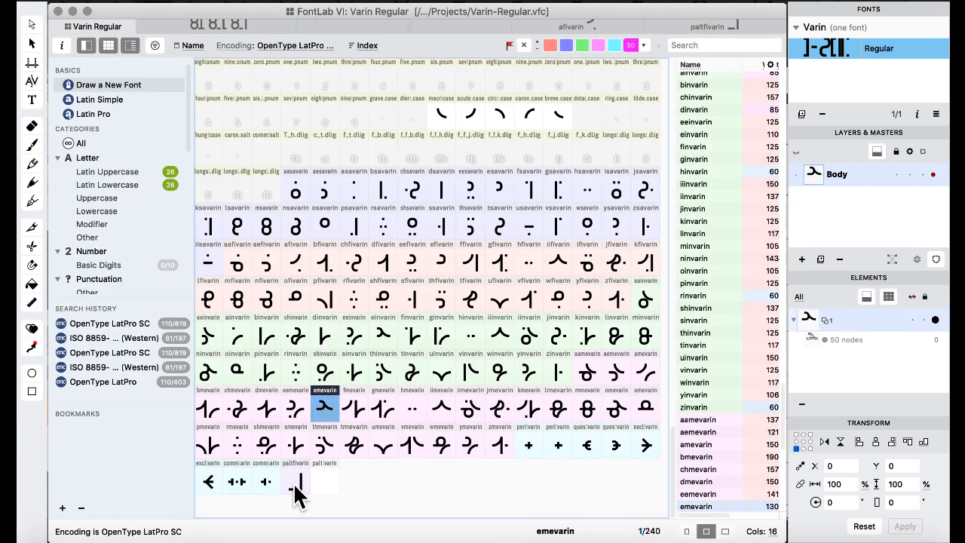
left_click_drag(295, 486, 325, 481)
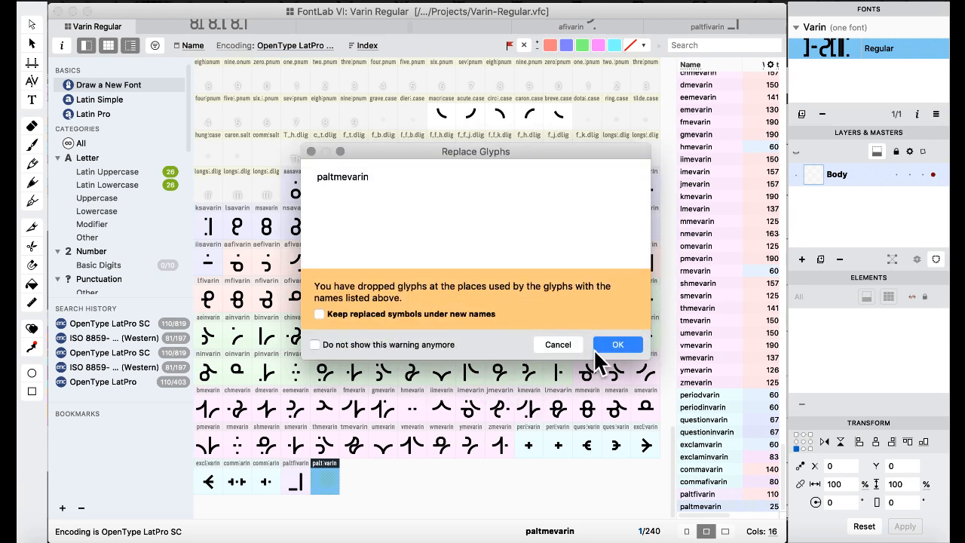
left_click(596, 347)
Copy the arc contour from the caron.case glyph and paste it into the paltmevarin glyph.
left_click(354, 336)
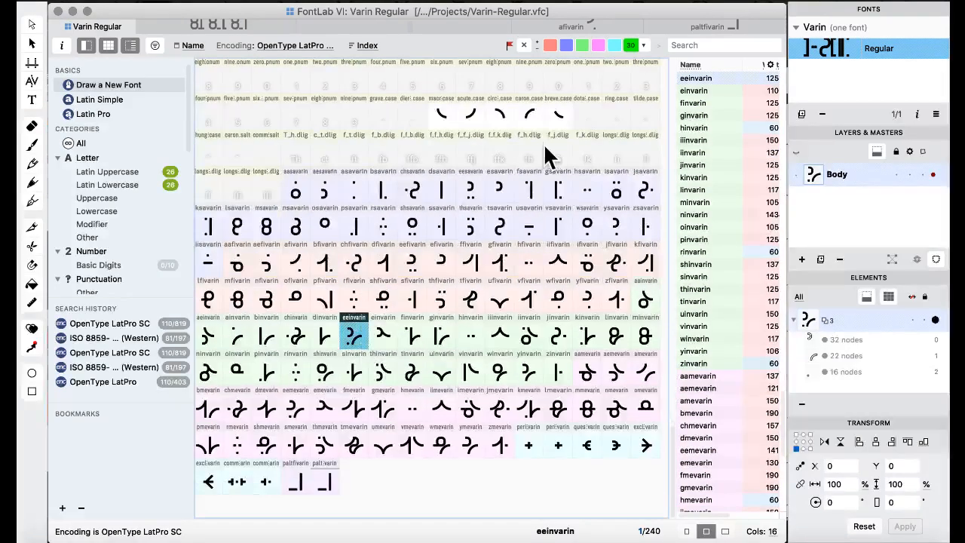
double_click(528, 120)
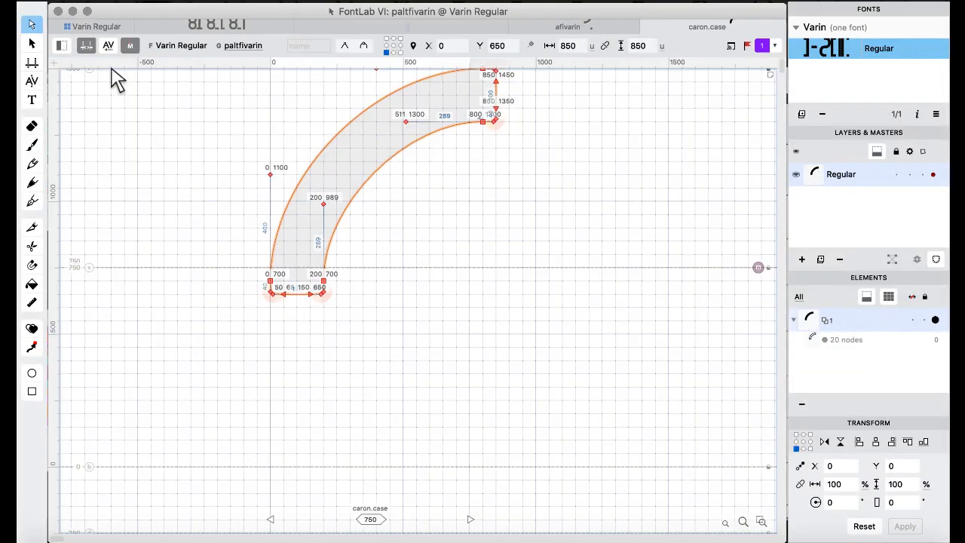
left_click(98, 28)
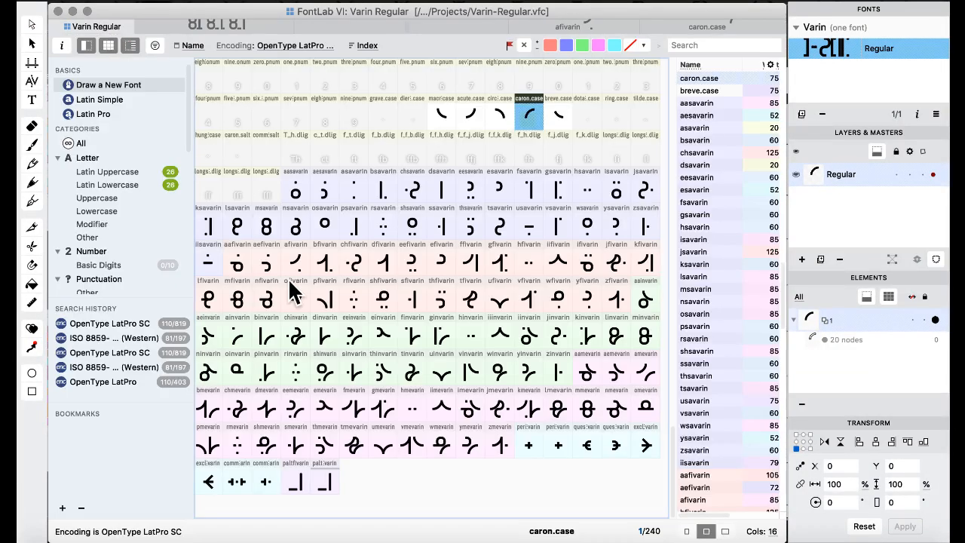
double_click(333, 484)
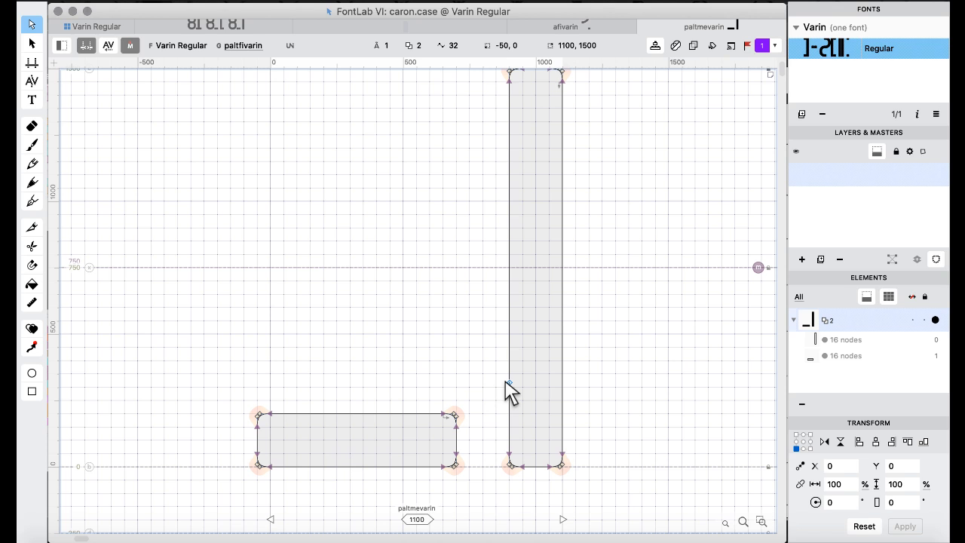
key("super+v")
Move the pasted arc to X 900, Y 0 so its foot sits on the base of the vertical stem.
key("super+Right")
key("super+Right")
key("super+Down")
key("super+Down")
key("super+Right")
key("super+Right")
key("super+Right")
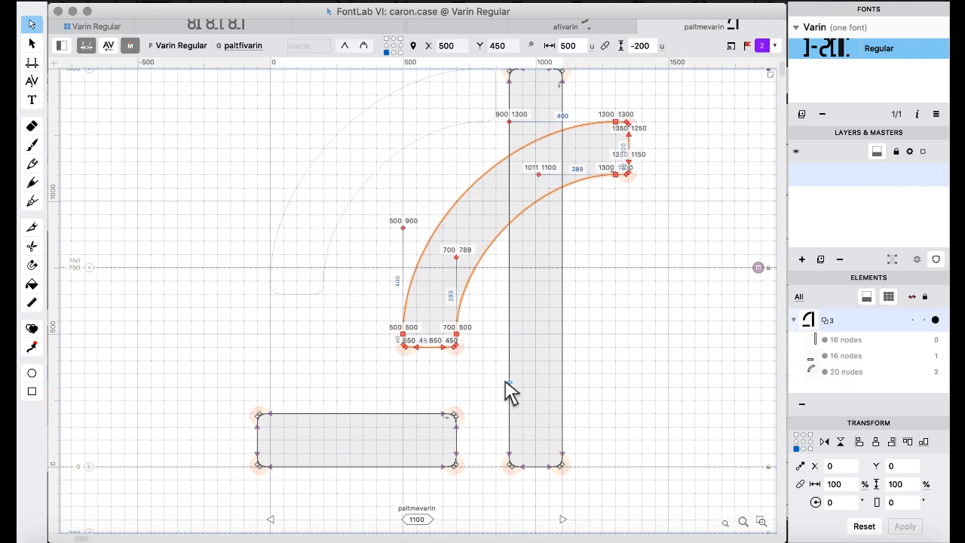
key("super+Right")
key("super+Right")
key("super+Right")
key("super+Right")
key("super+Down")
key("super+Down")
key("super+Down")
key("super+Down")
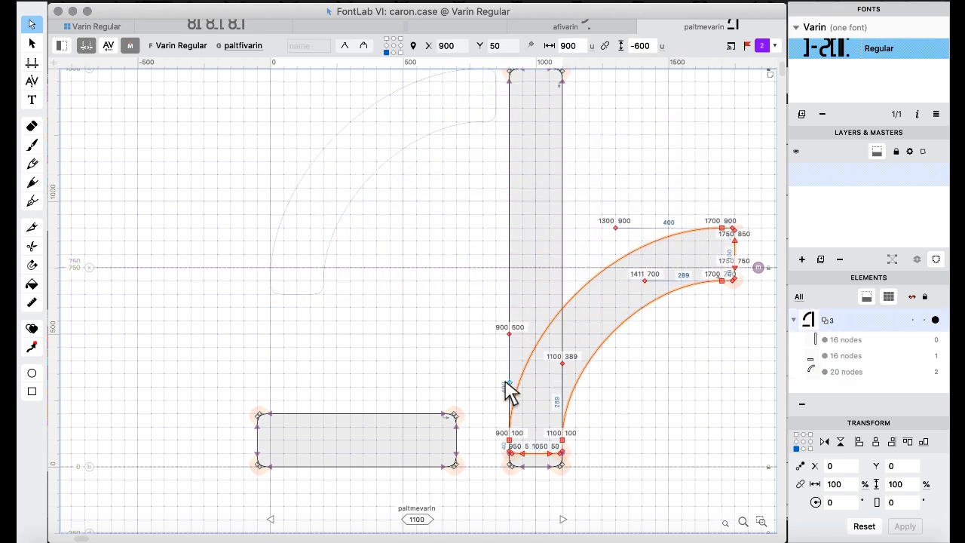
key("shift+Down")
key("shift+Down")
key("shift+Down")
key("shift+Down")
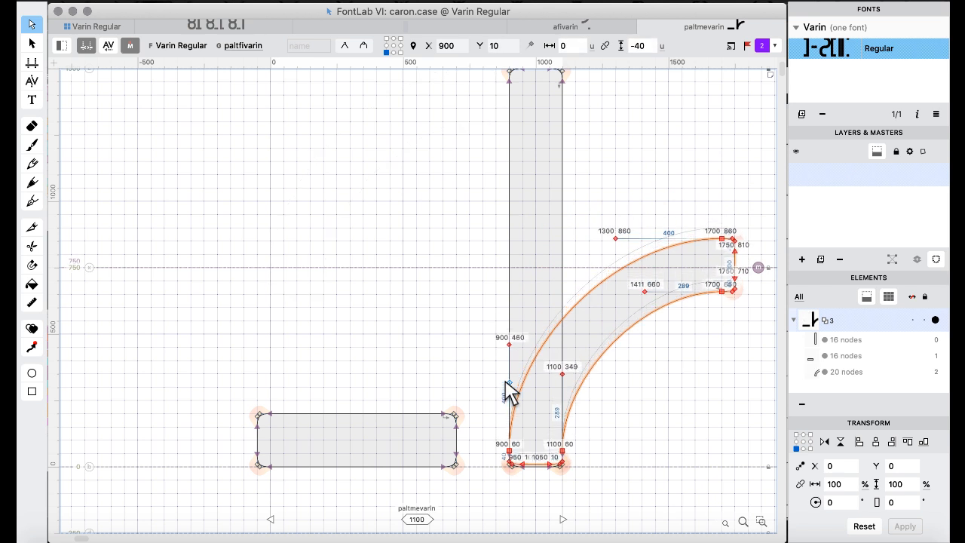
key("shift+Down")
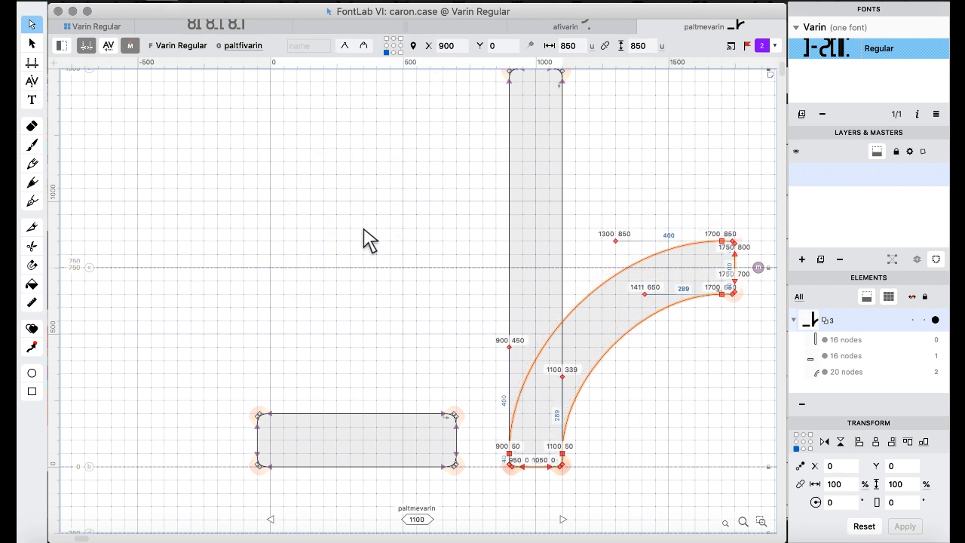
Merge the arc with the vertical stem by removing the overlap across all contours of the glyph.
right_click(367, 238)
mouse_move(445, 96)
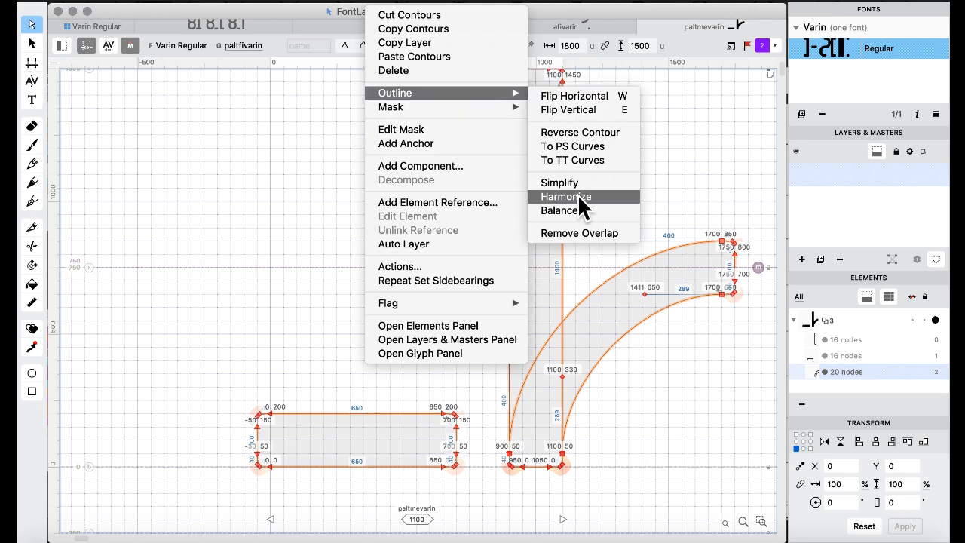
left_click(571, 228)
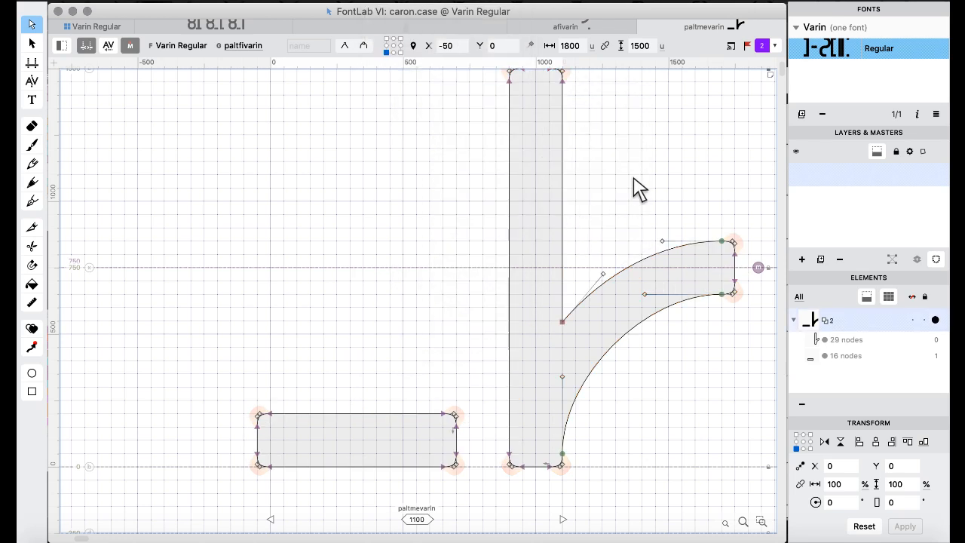
scroll(640, 190, "right", 4)
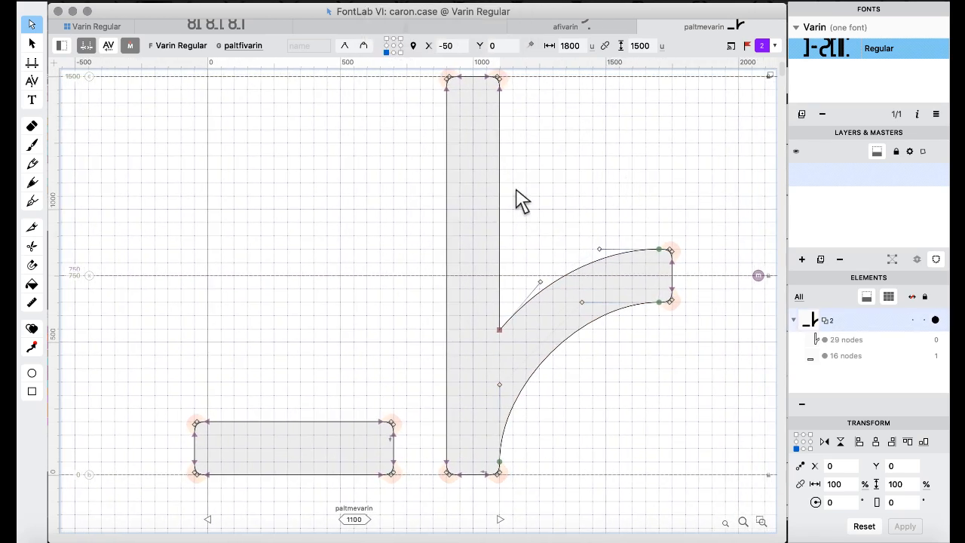
Copy the right-hand rounded end piece from the f_f_i glyph and paste it into the paltmevarin glyph.
left_click(82, 27)
left_click(440, 234)
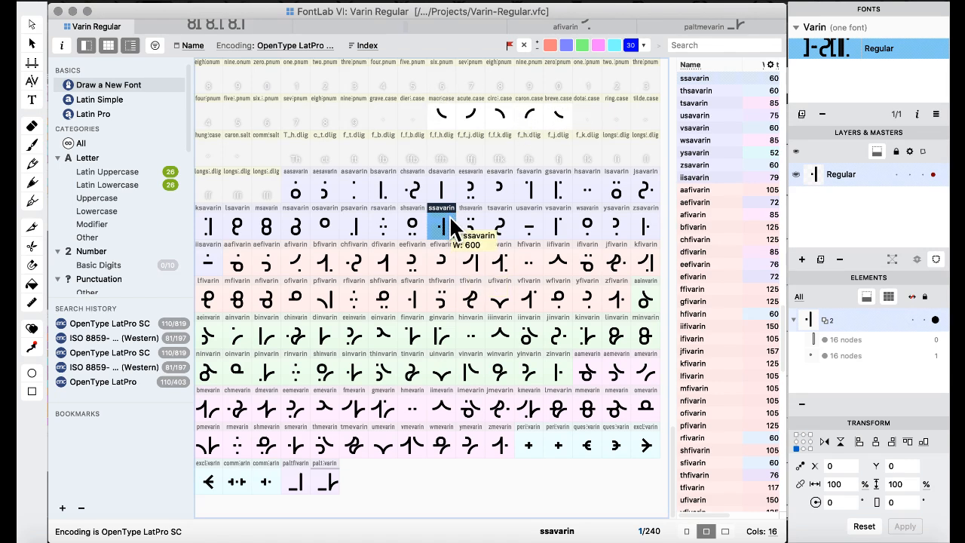
scroll(343, 234, "up", 10)
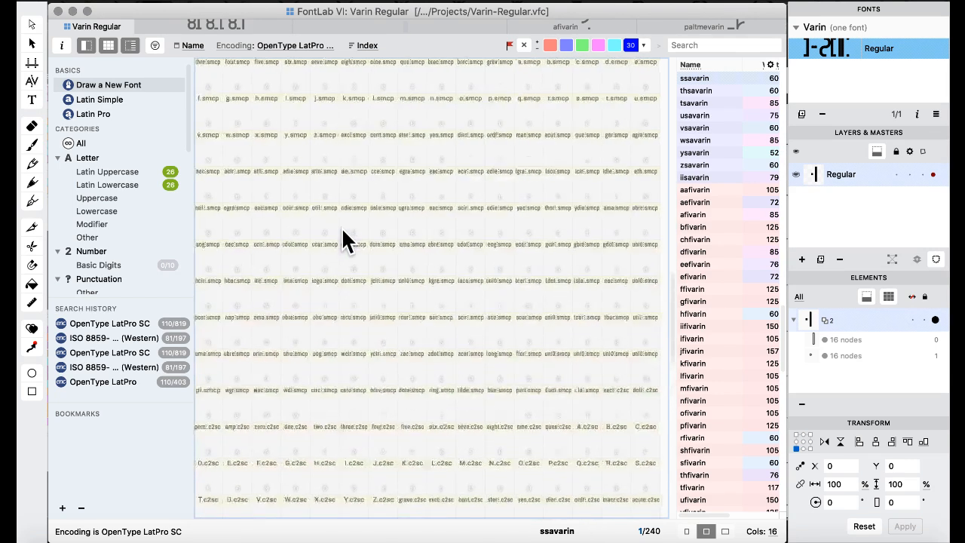
scroll(343, 233, "down", 10)
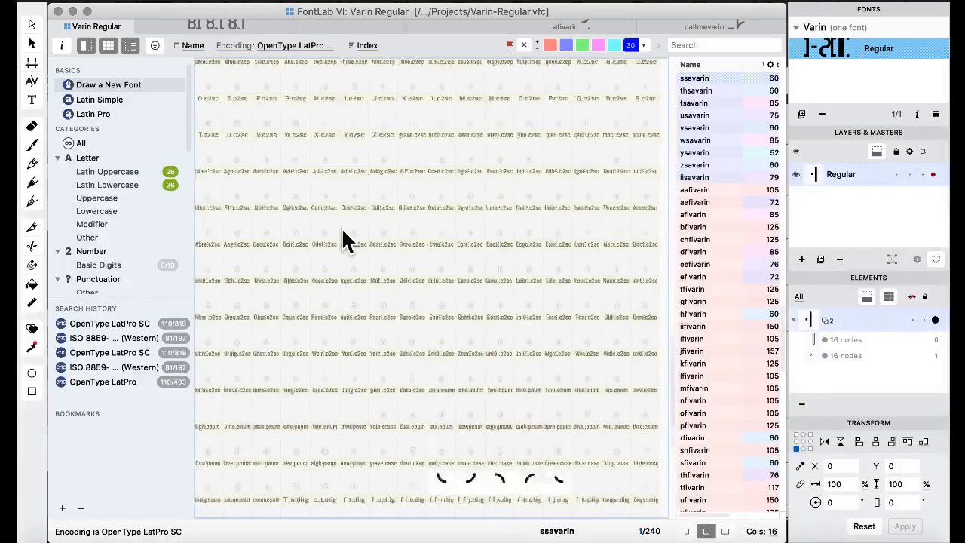
scroll(343, 240, "down", 8)
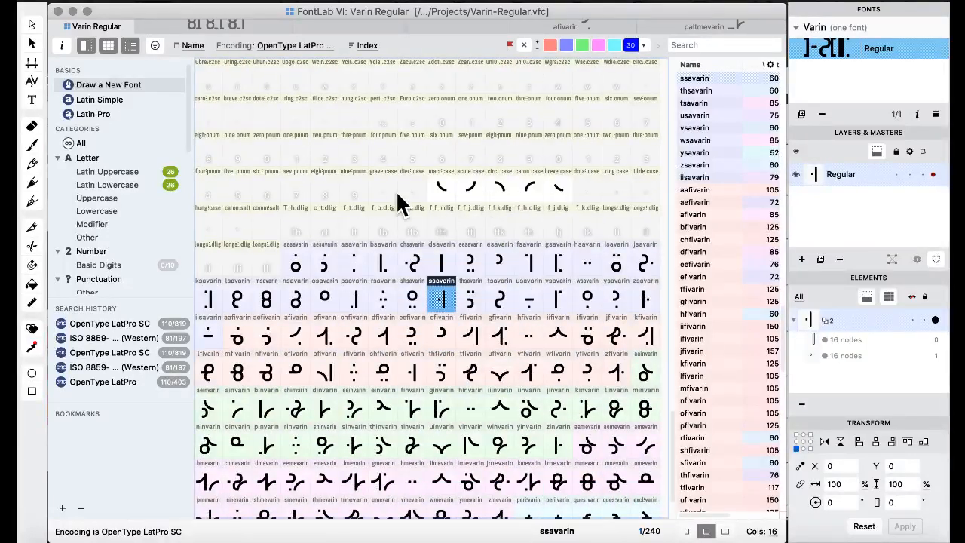
scroll(388, 203, "up", 10)
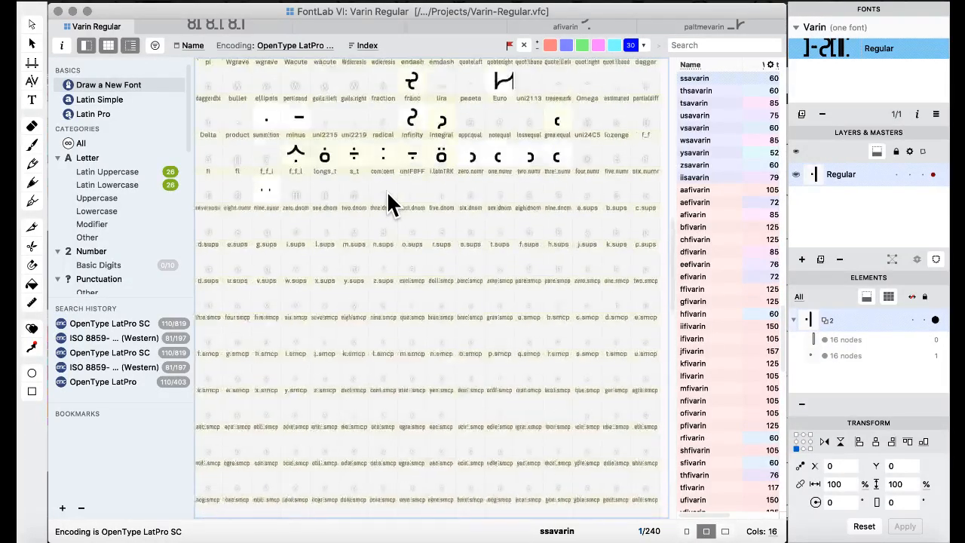
scroll(389, 204, "up", 4)
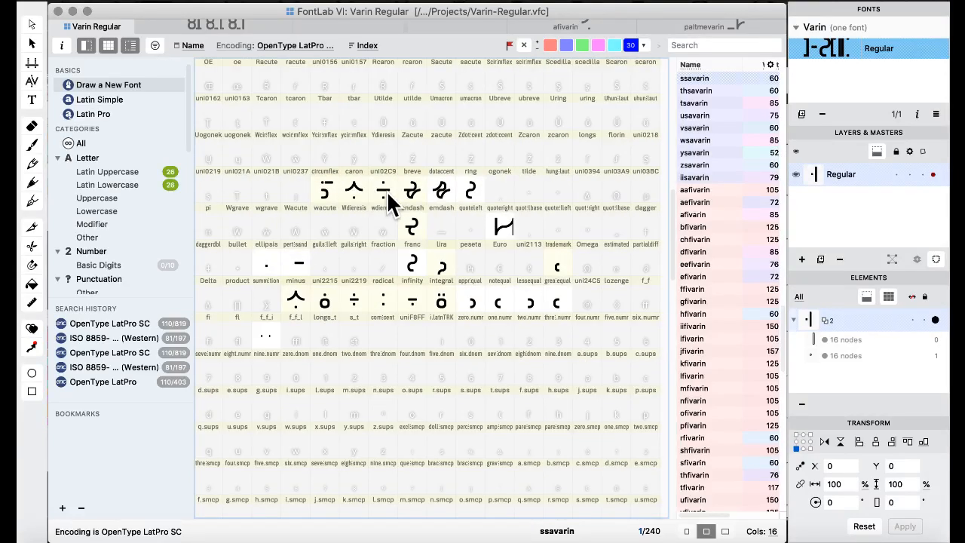
double_click(267, 332)
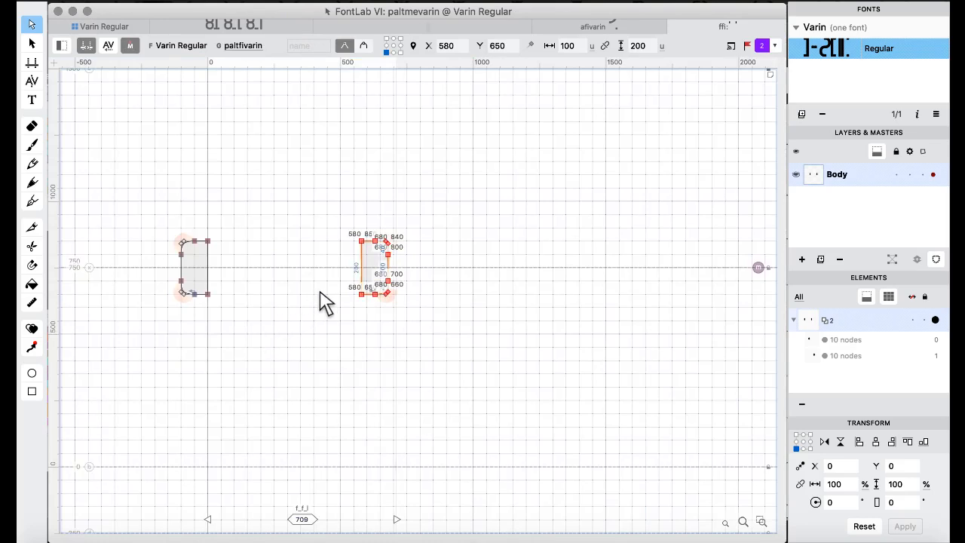
left_click(103, 26)
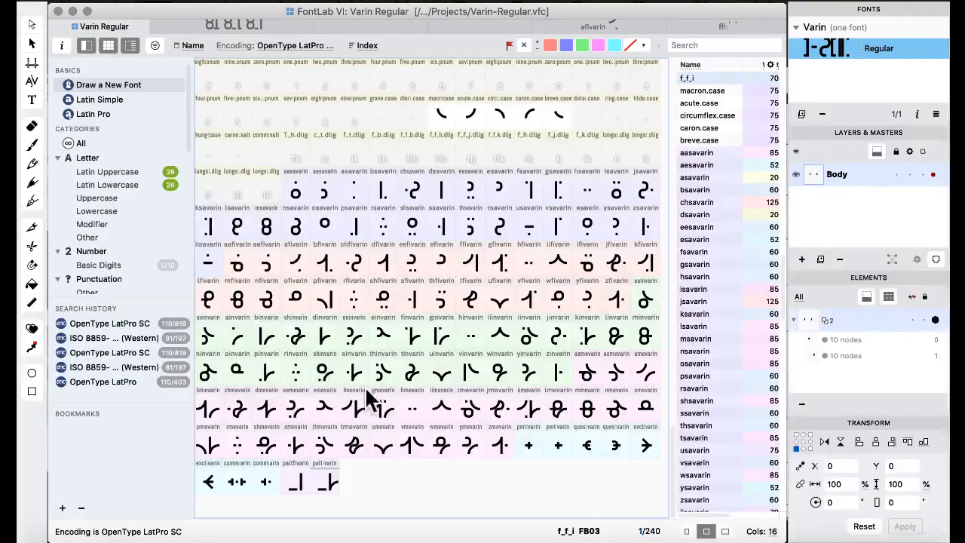
double_click(324, 480)
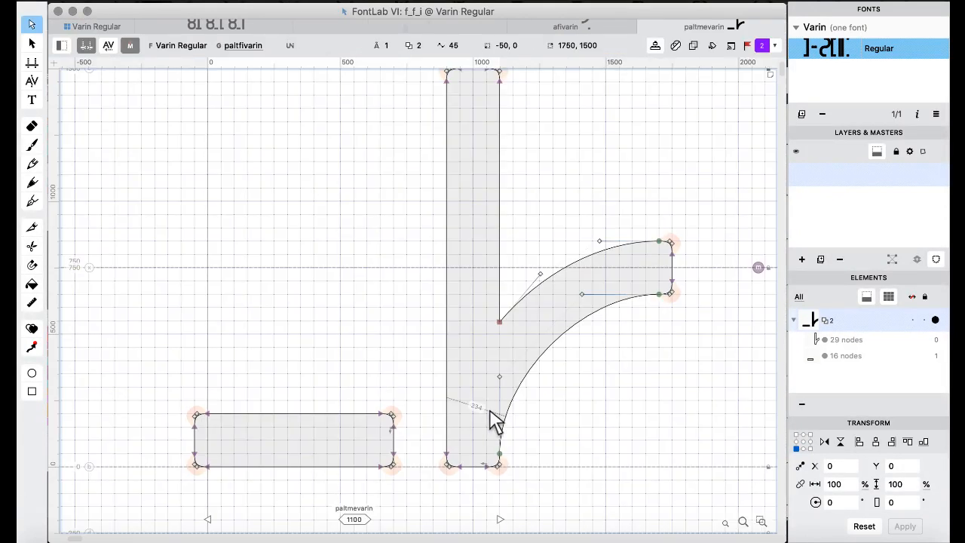
key("ctrl+v")
Move the pasted end piece to X 1700, Y 650 so it extends the tip of the arc.
key("super+Right")
key("super+Right")
key("super+Right")
key("super+Right")
key("super+Right")
key("super+Right")
key("super+Right")
key("super+Right")
key("super+Right")
key("super+Right")
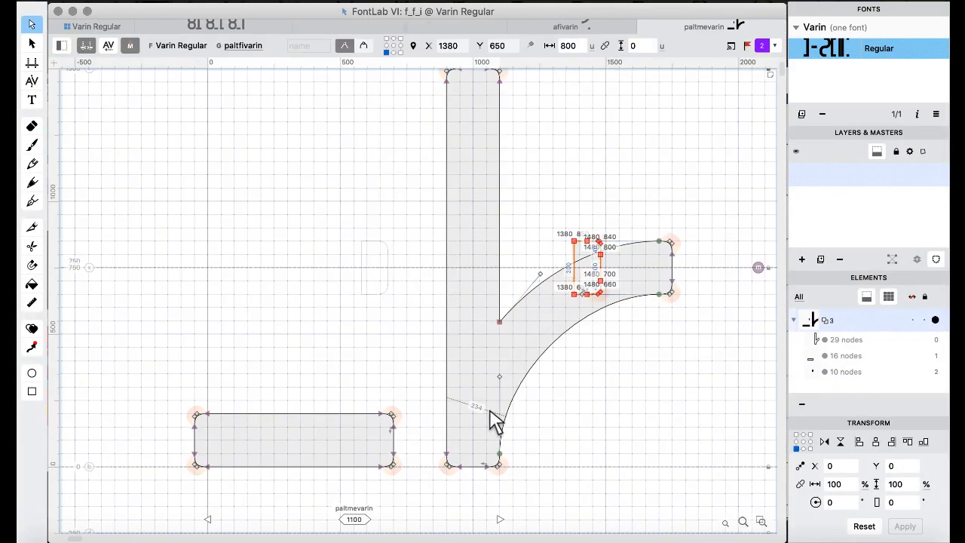
key("super+Right")
key("super+Right")
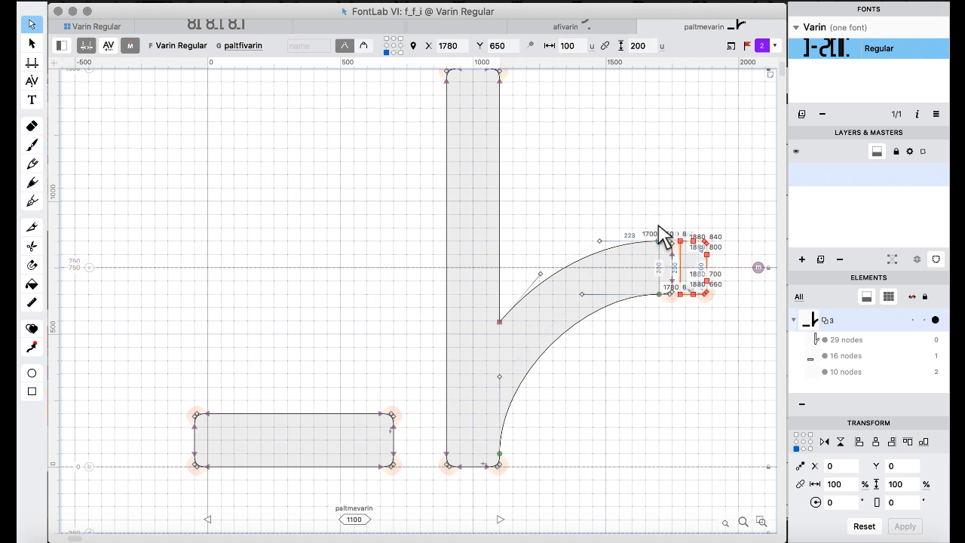
key("shift+Right")
key("shift+Right")
key("super+Left")
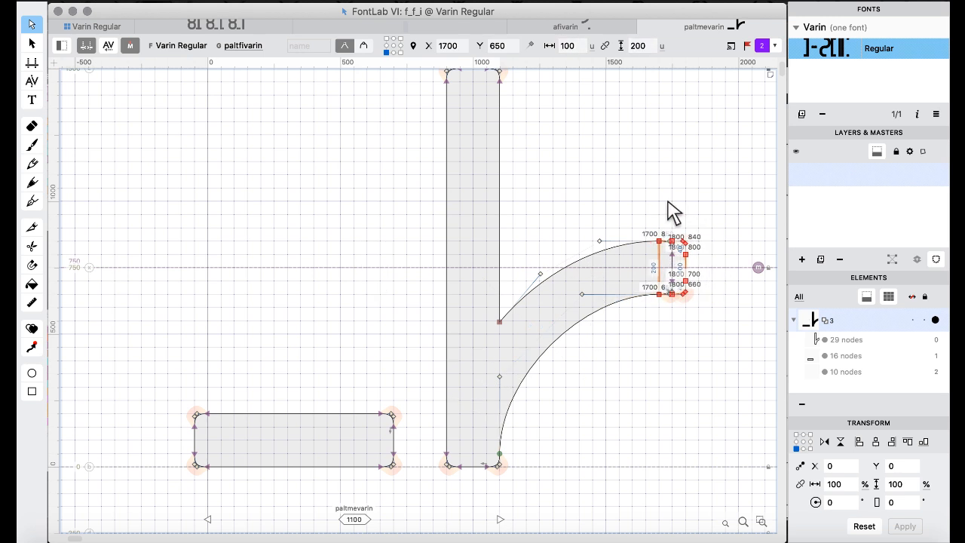
Select all contours and remove overlap to merge the end piece into the arc.
key("super+a")
right_click(668, 200)
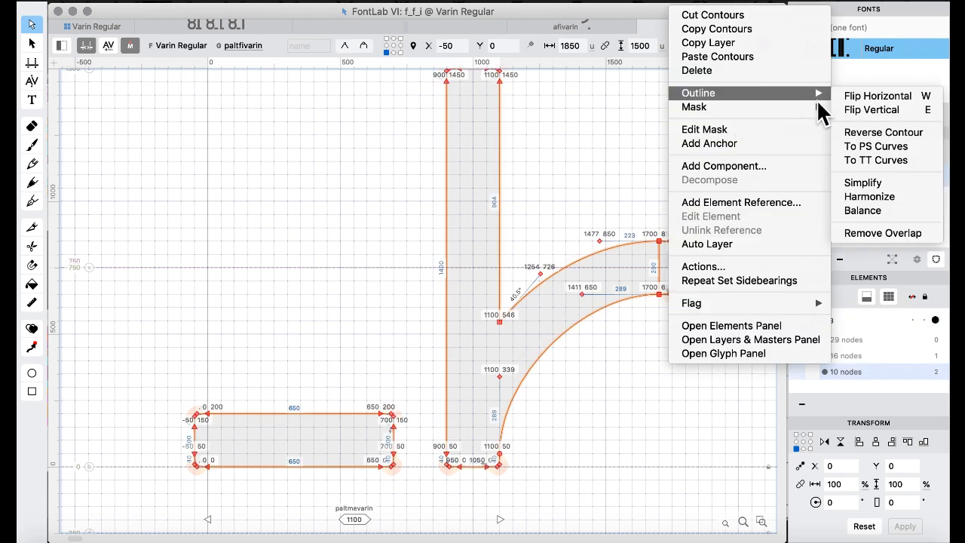
mouse_move(814, 95)
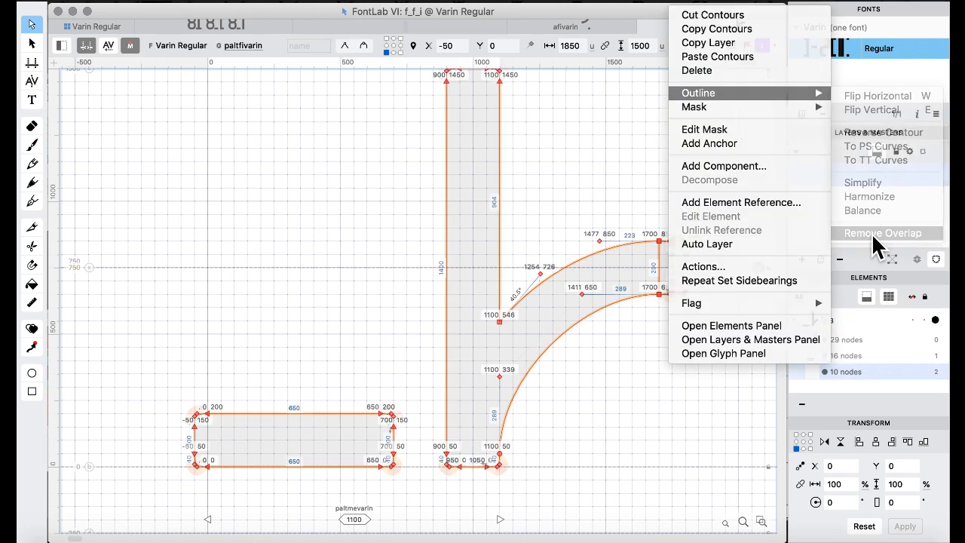
left_click(871, 233)
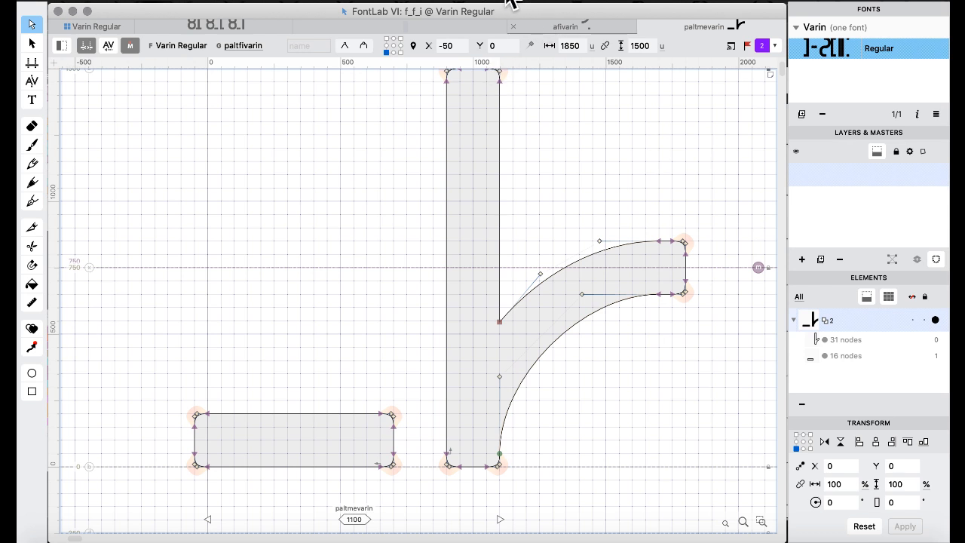
Set the paltmevarin glyph's left and right sidebearings to -50.
left_click(446, 3)
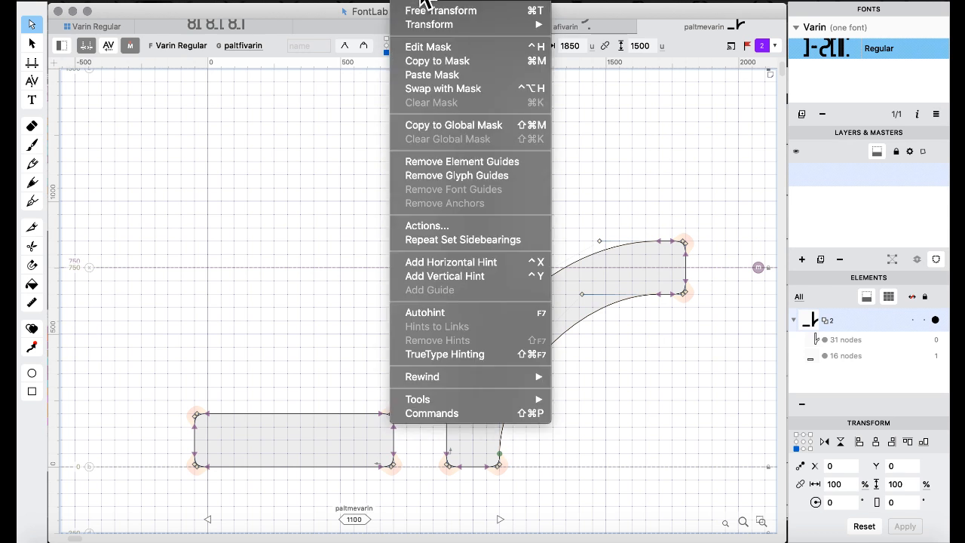
left_click(460, 226)
type("-50")
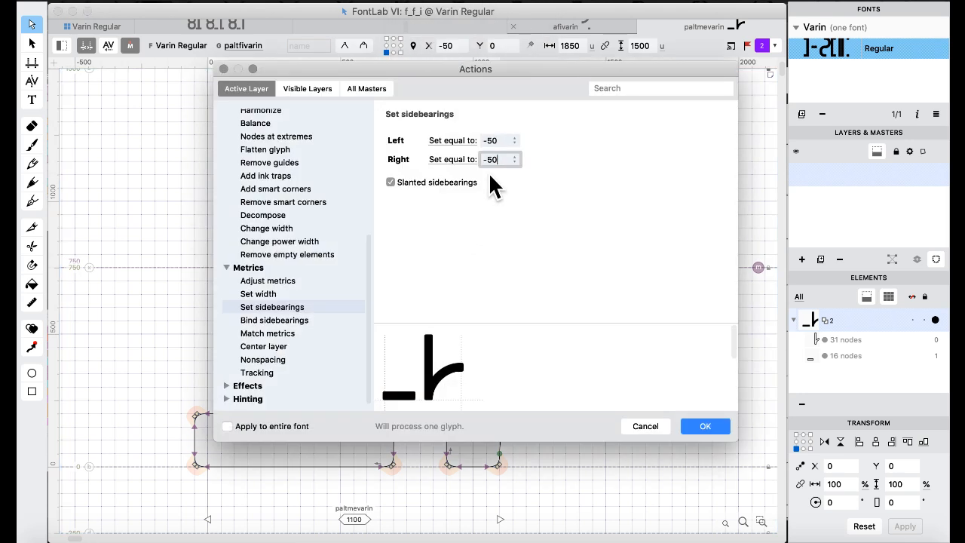
left_click(701, 426)
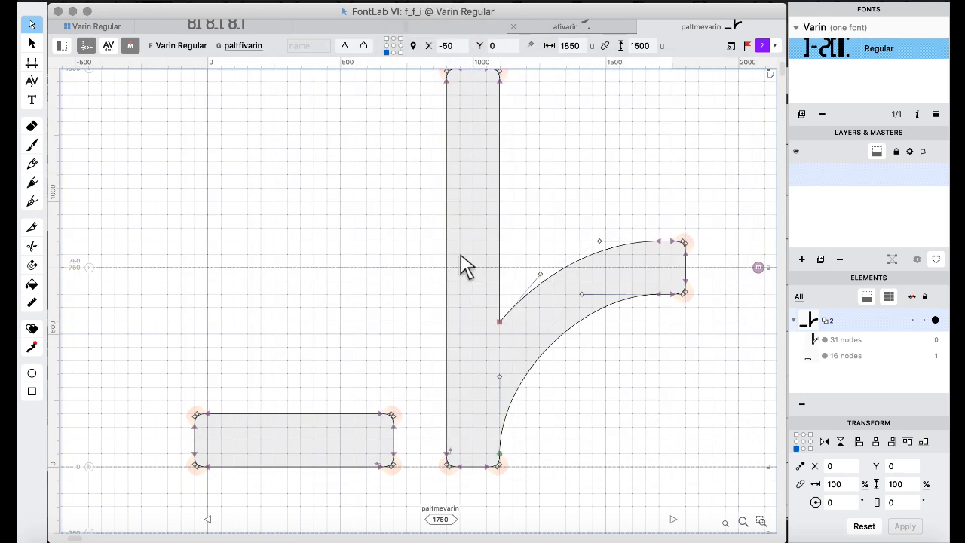
Open the aasavarin glyph from the font overview in a text-editing view with its text settings shown.
left_click(111, 26)
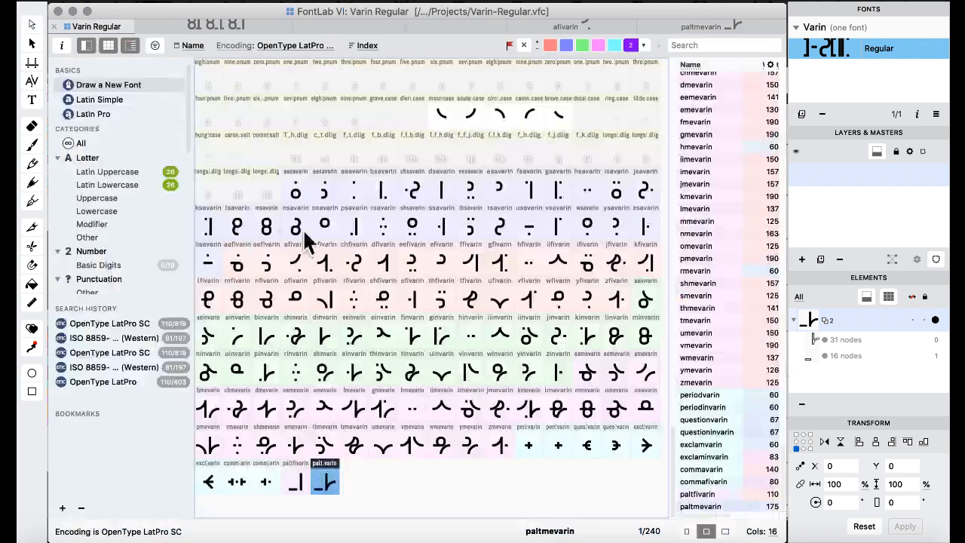
left_click(323, 253)
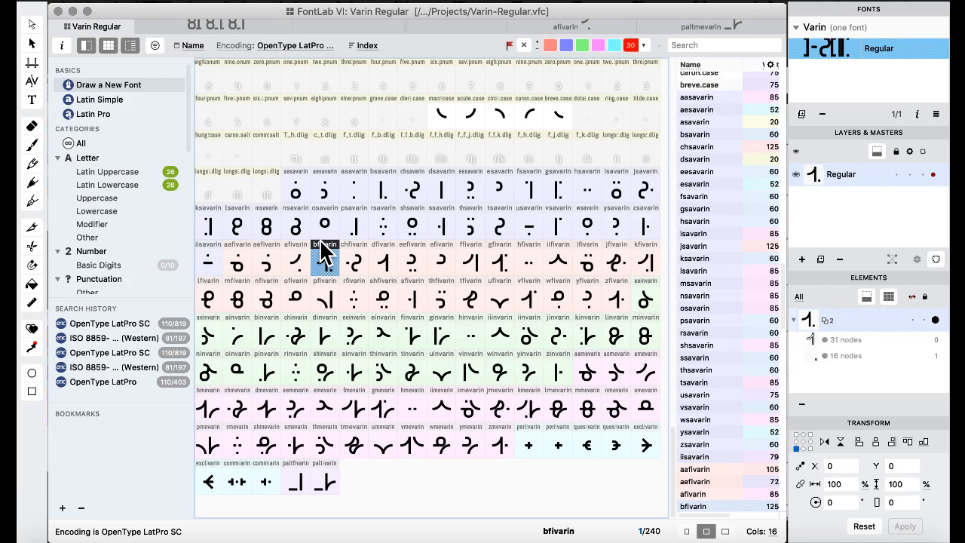
left_click(241, 216)
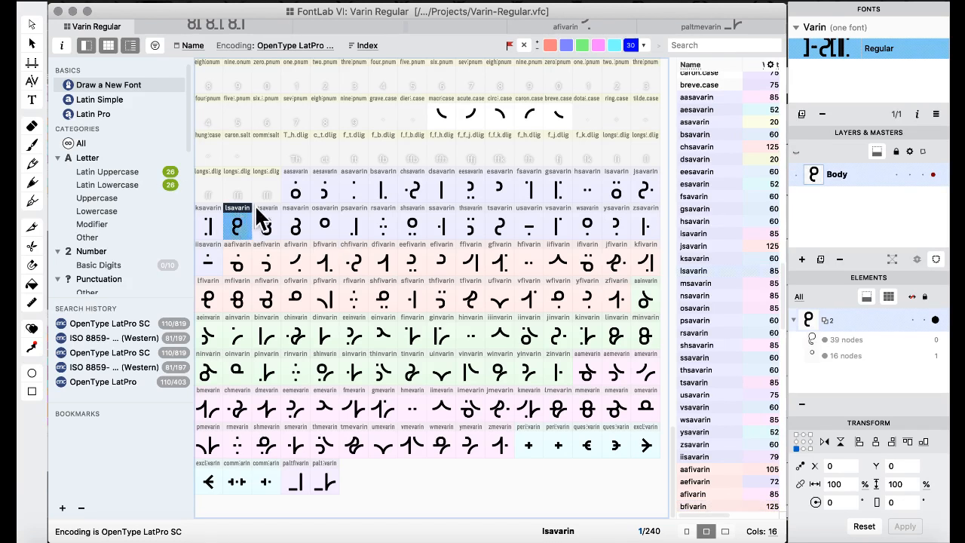
left_click(296, 180)
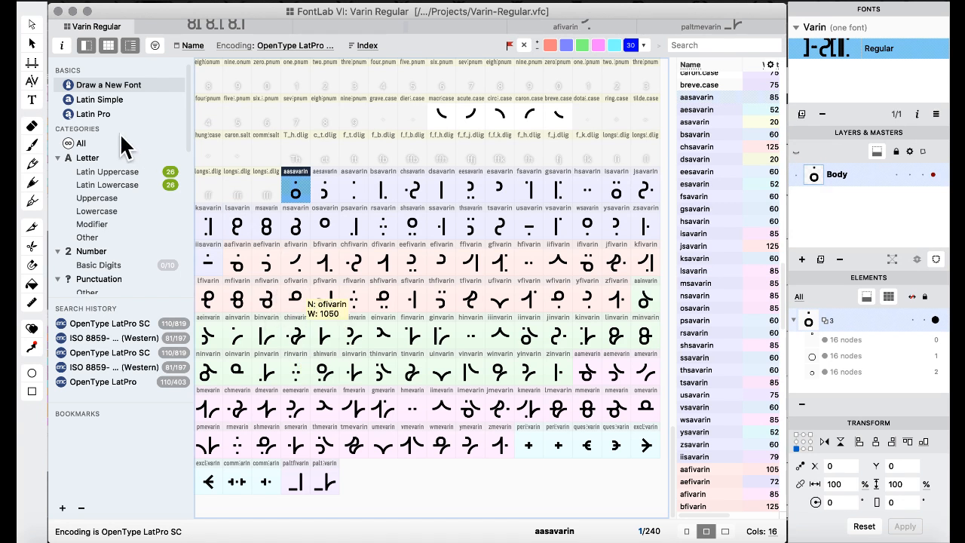
left_click(33, 102)
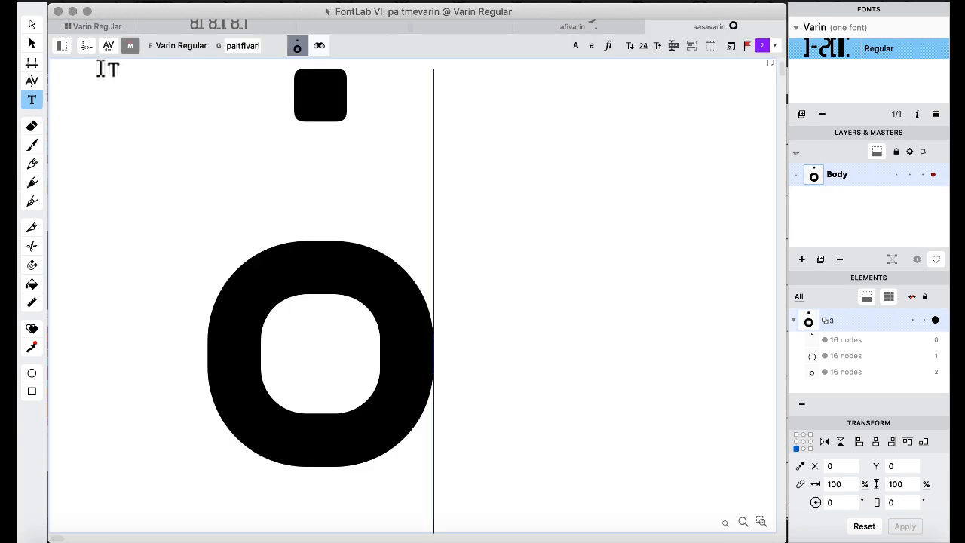
left_click(57, 46)
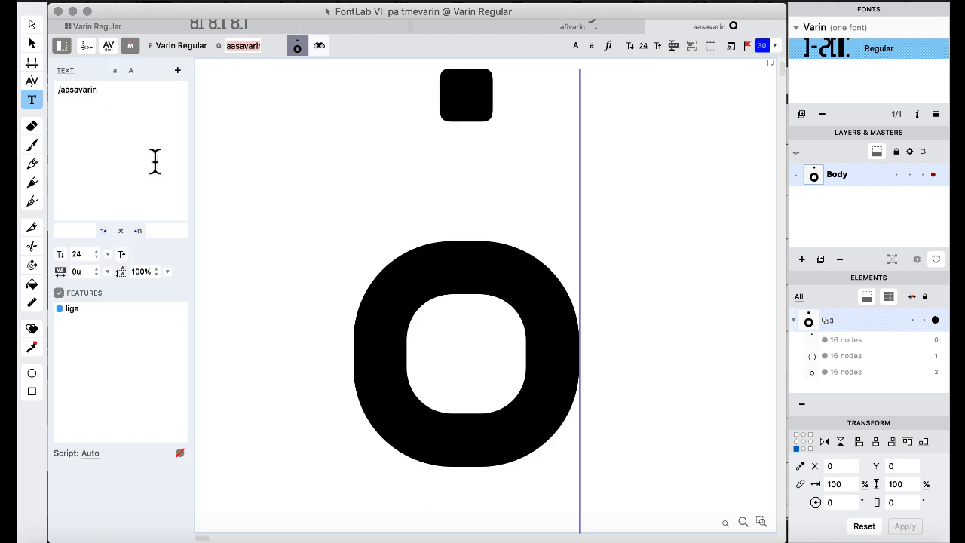
Replace the sample text with mapa to test how the liga substitutions render the word.
key("super+minus")
left_click_drag(120, 113, 58, 65)
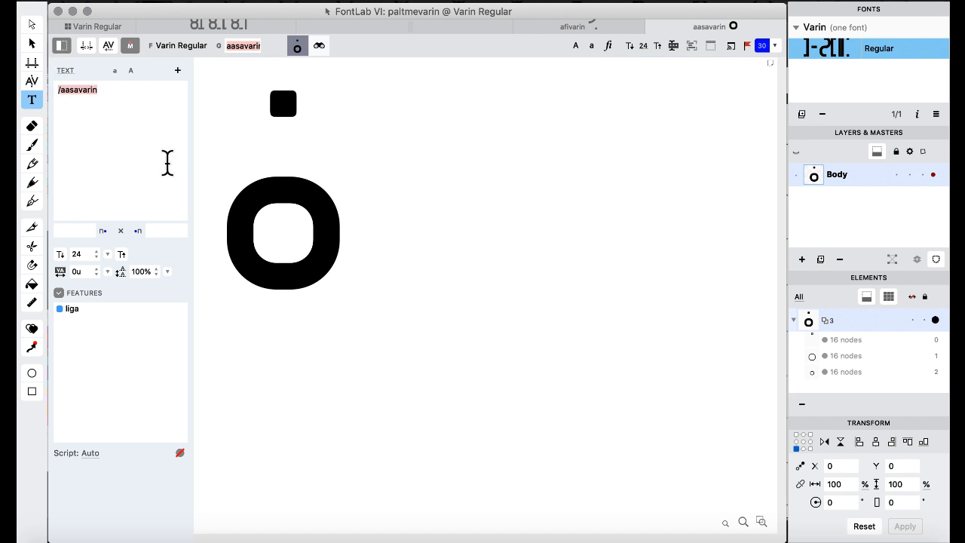
type("mapa")
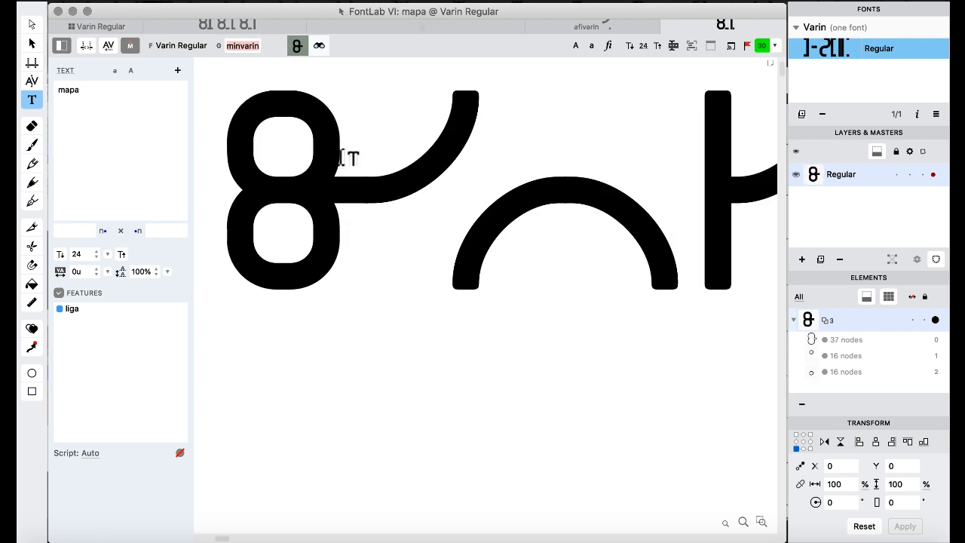
scroll(478, 215, "right", 5)
scroll(483, 217, "left", 5)
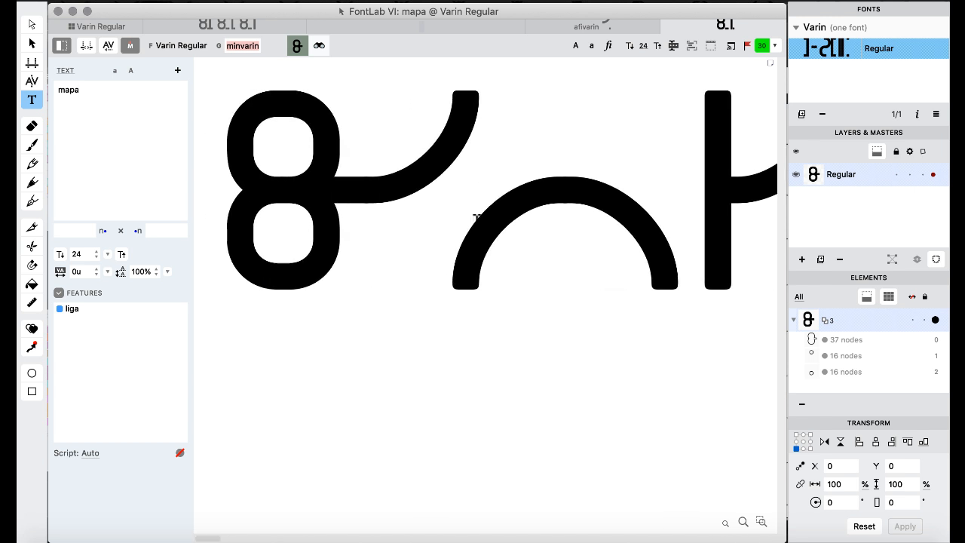
key("super+minus")
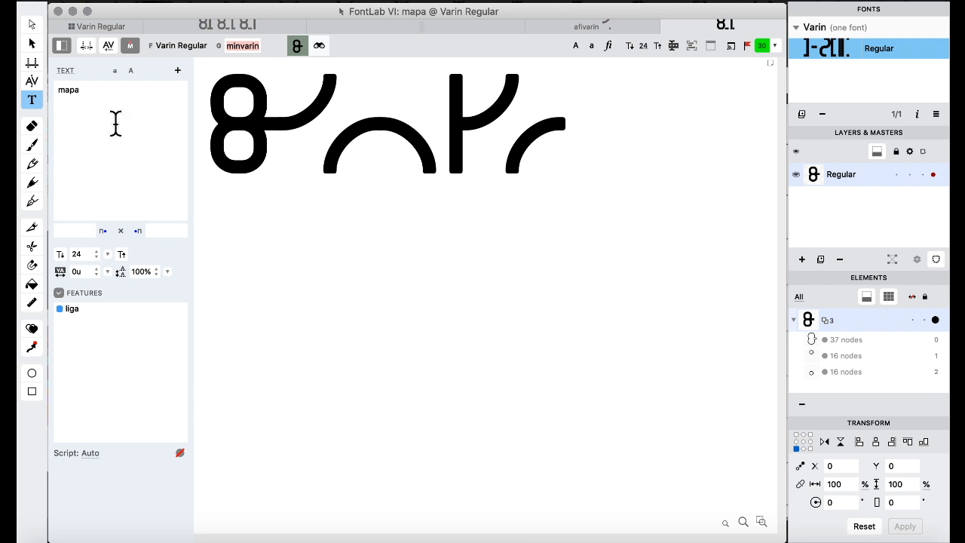
Close the mapa preview and the afivarin glyph, and switch to the Features & Classes workspace.
left_click(670, 31)
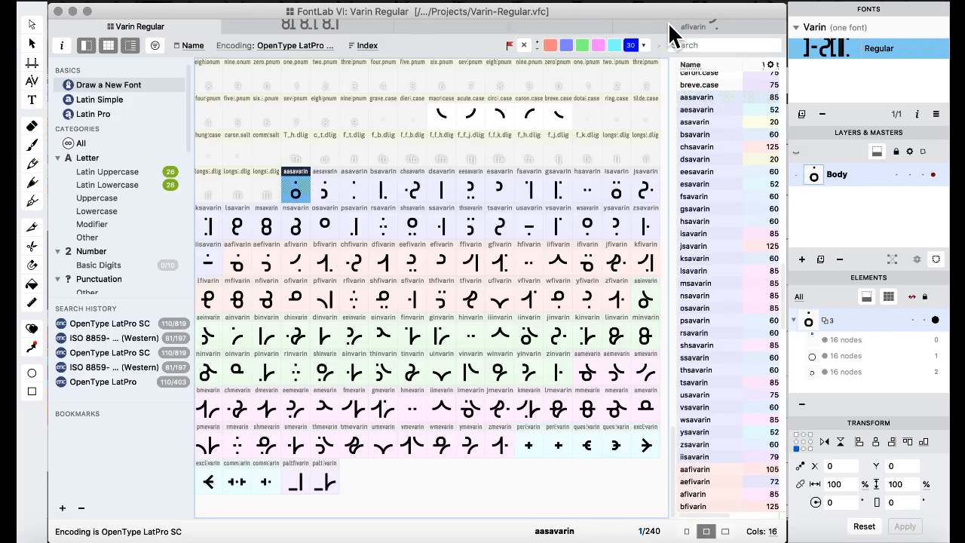
left_click(619, 26)
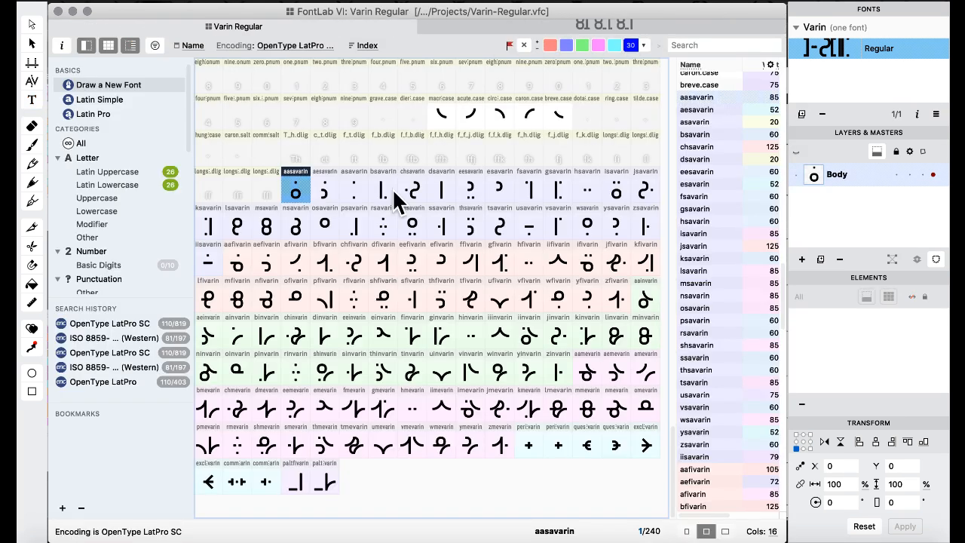
left_click(391, 259)
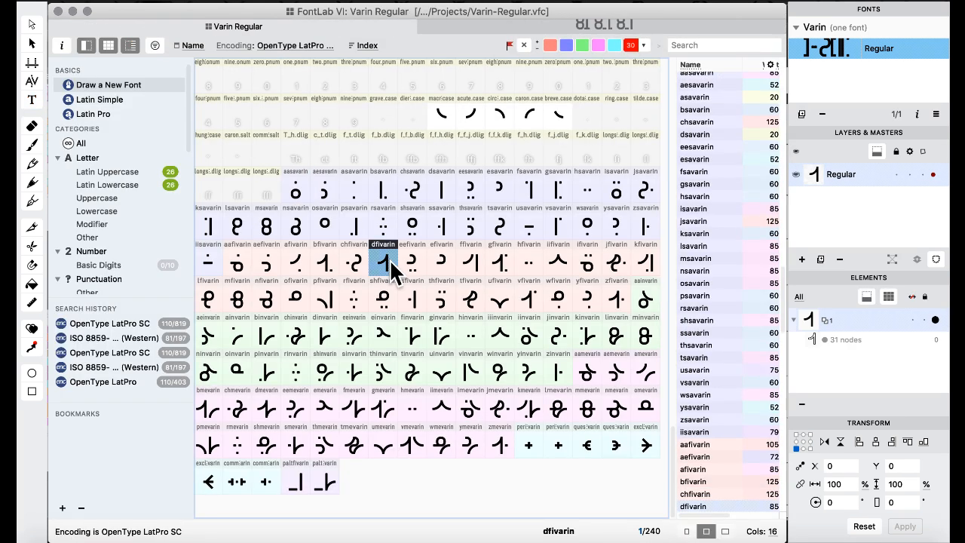
left_click(538, 3)
mouse_move(569, 128)
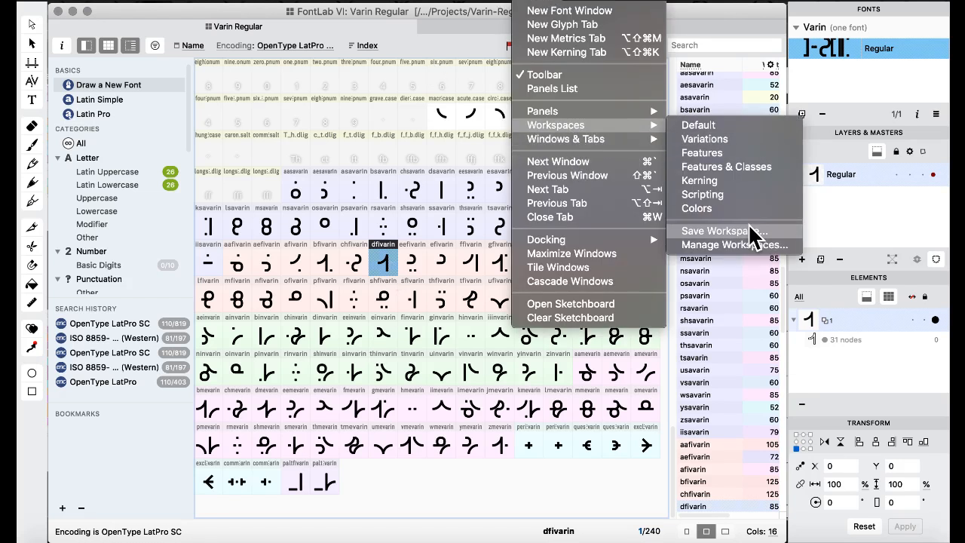
left_click(728, 163)
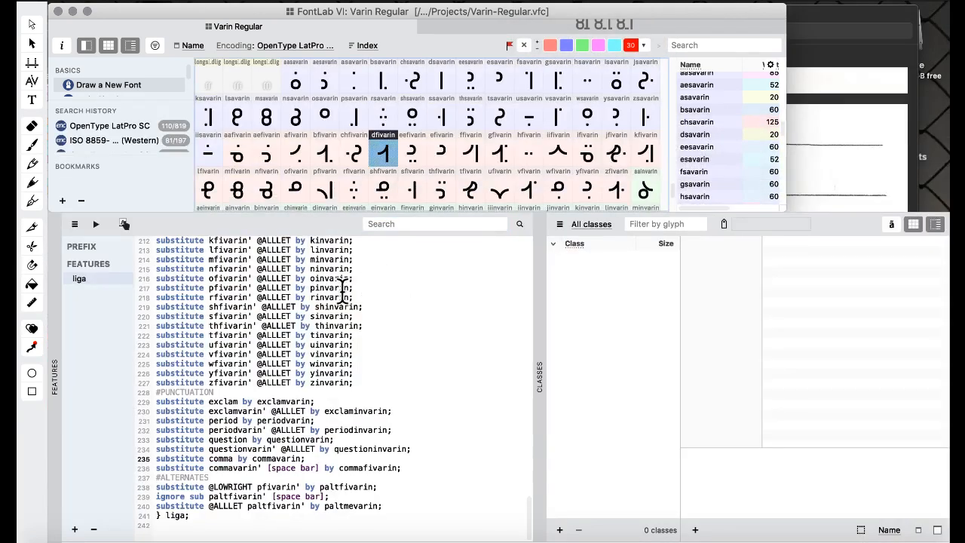
scroll(324, 316, "up", 20)
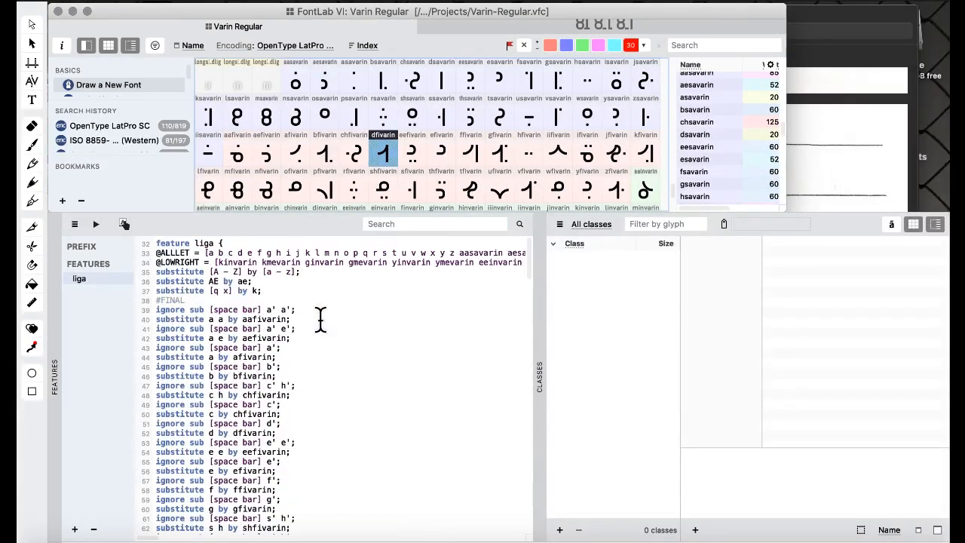
scroll(270, 273, "right", 10)
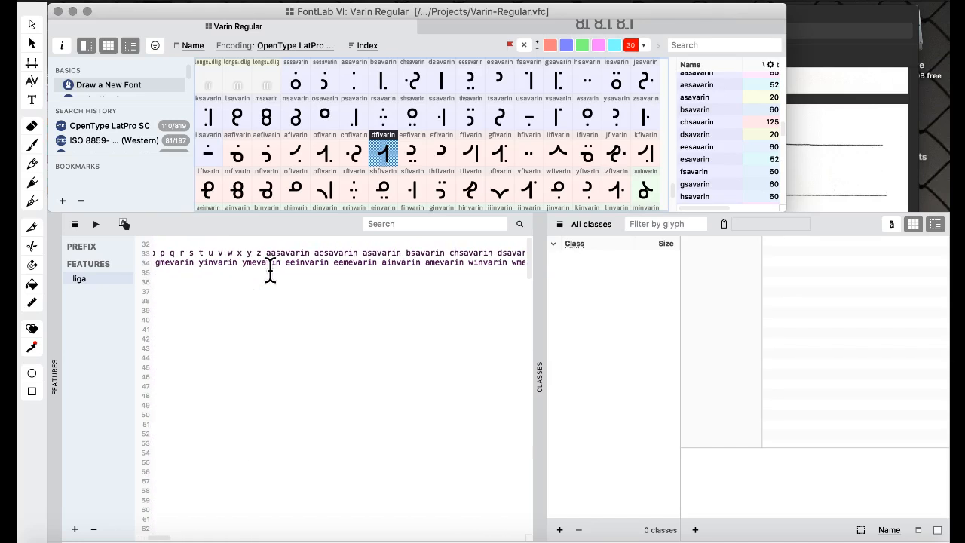
left_click(383, 262)
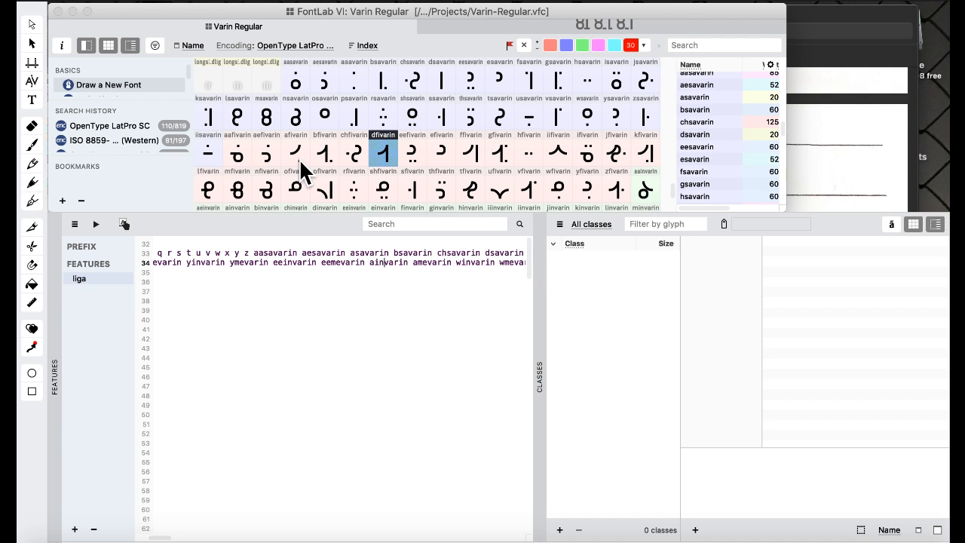
scroll(312, 155, "down", 10)
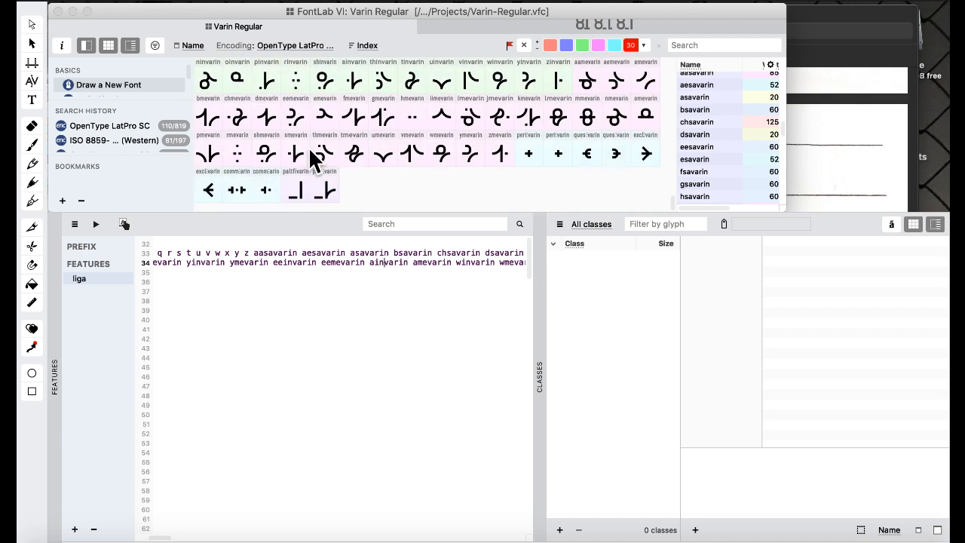
scroll(311, 154, "up", 1)
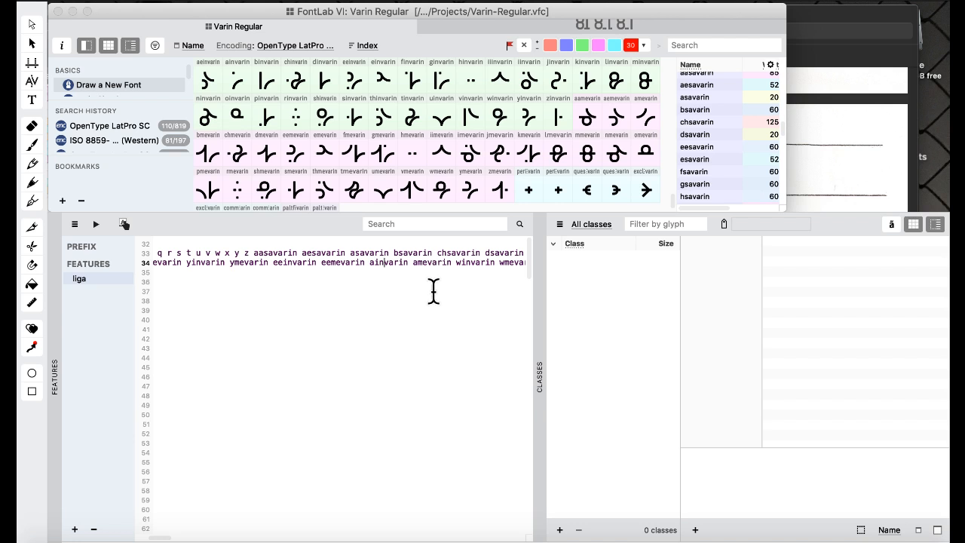
scroll(433, 292, "right", 15)
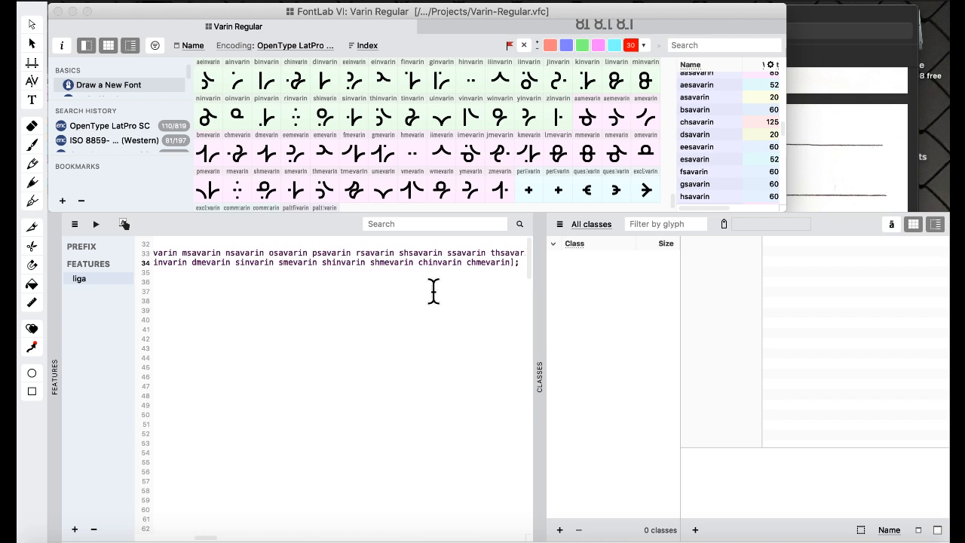
scroll(433, 293, "left", 15)
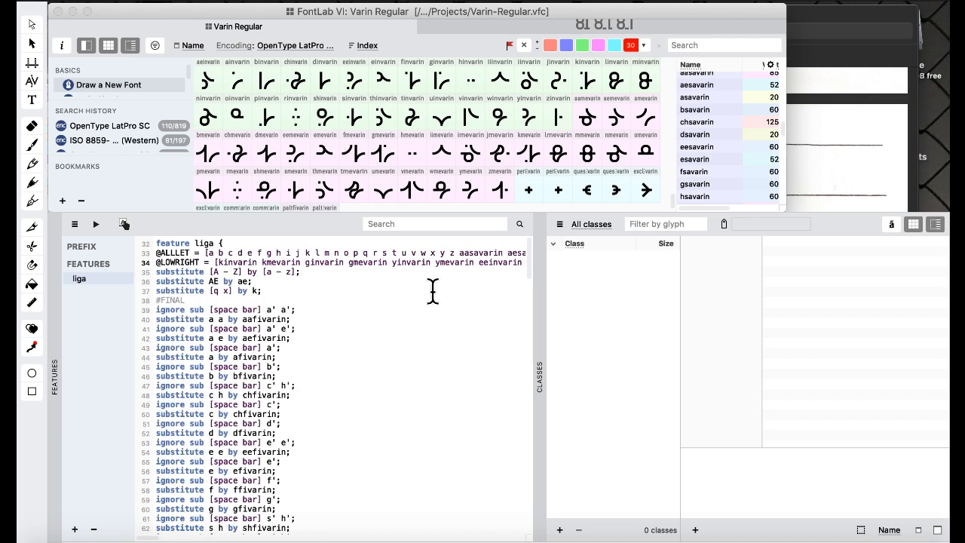
scroll(360, 309, "down", 20)
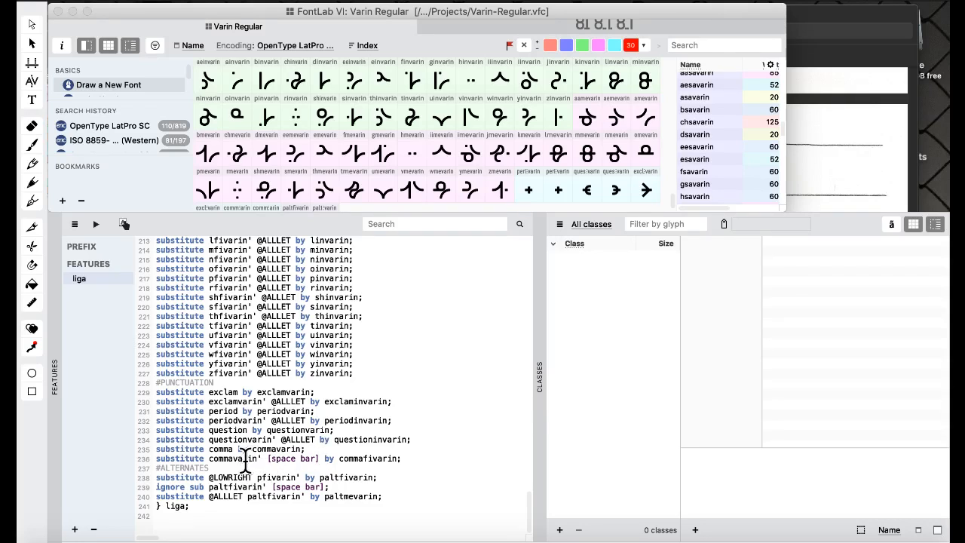
left_click(228, 478)
double_click(228, 478)
left_click(262, 478)
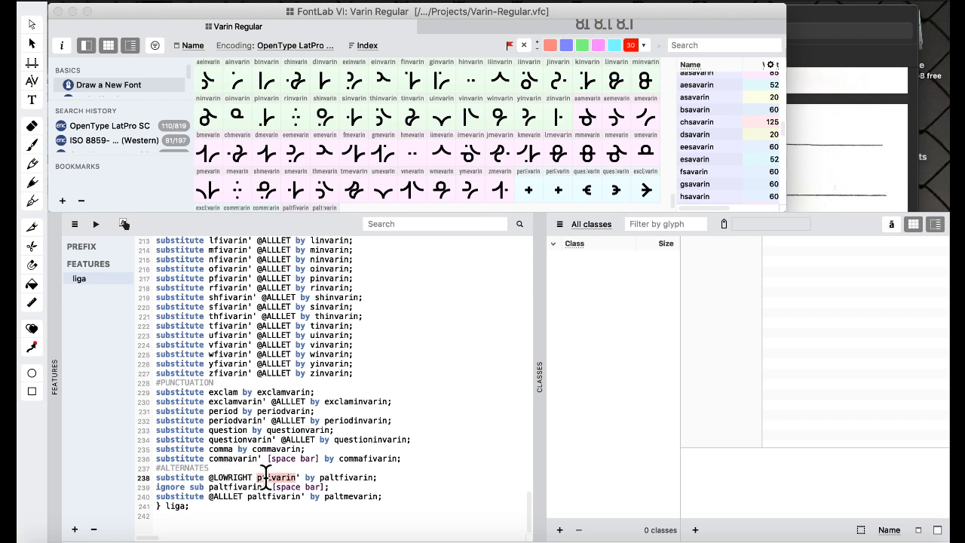
left_click(364, 482)
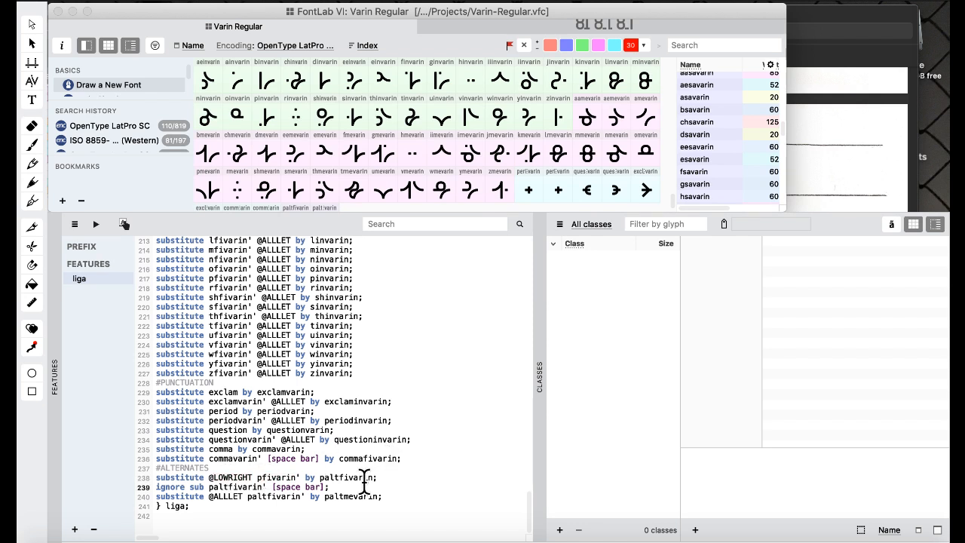
left_click(257, 478)
type("[")
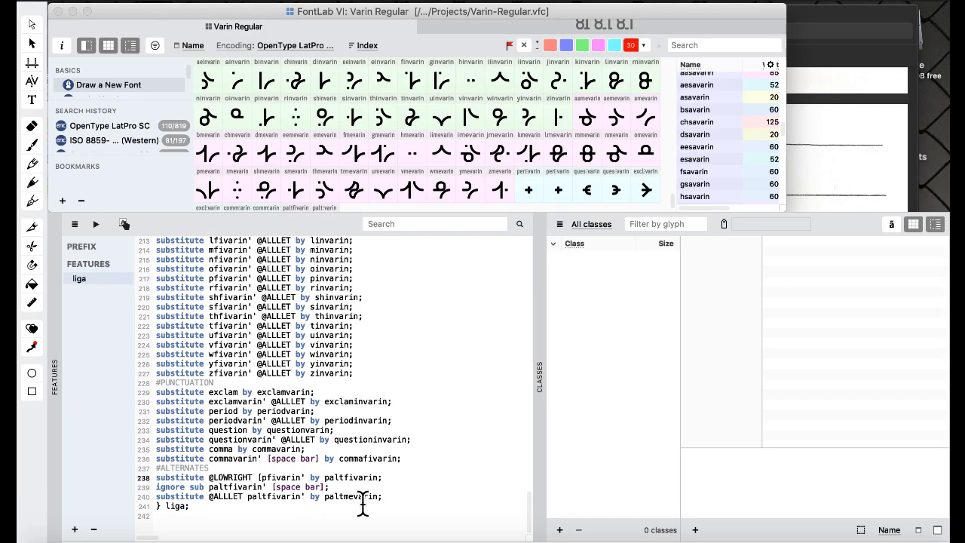
type(" p]")
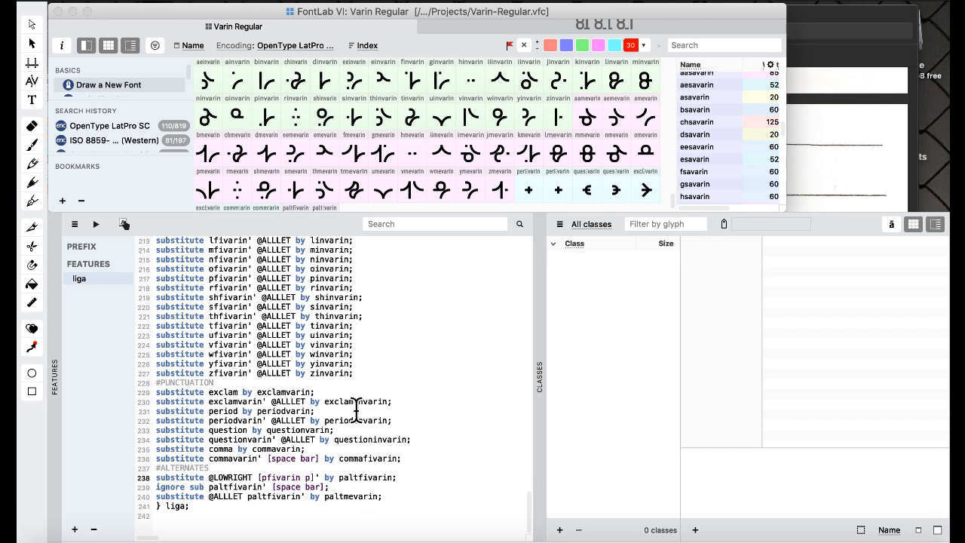
left_click(96, 225)
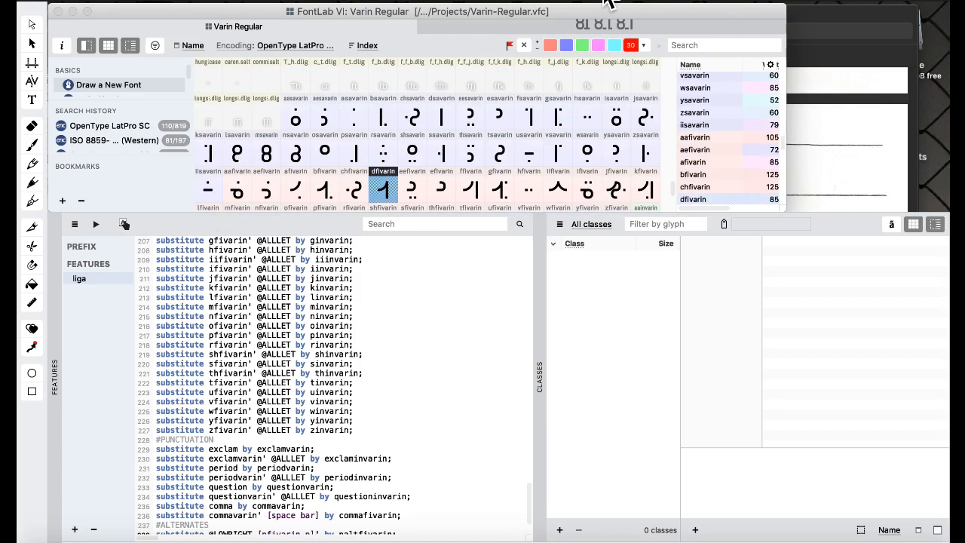
Switch to the Variations workspace.
left_click(573, 3)
mouse_move(582, 126)
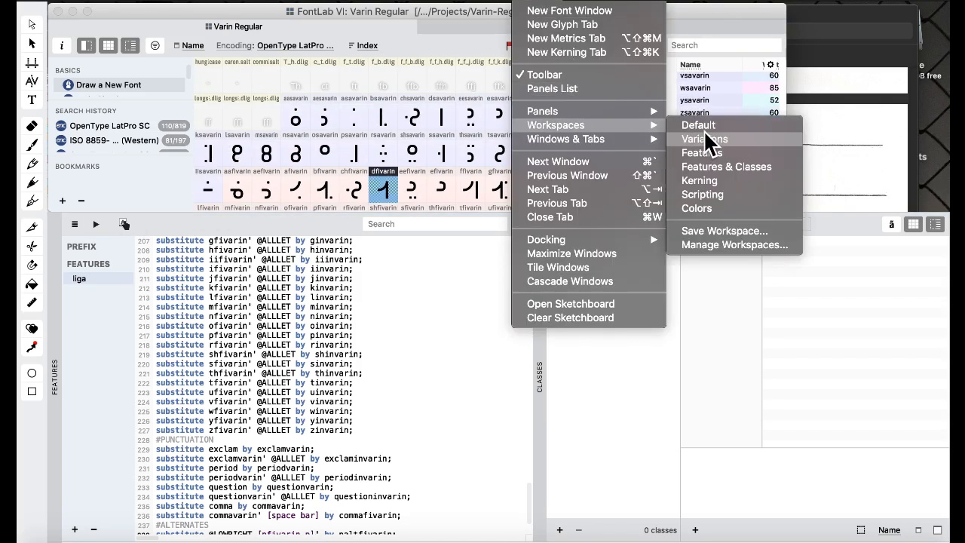
left_click(704, 139)
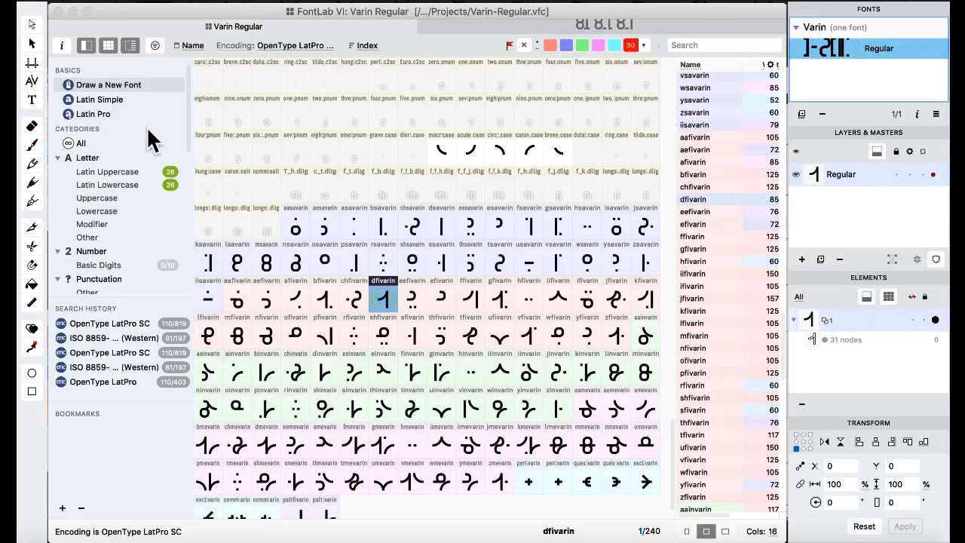
Open dfivarin in a text-editing view, enable the OpenType features, and replace the sample text with mapa to test the substitutions.
left_click(32, 100)
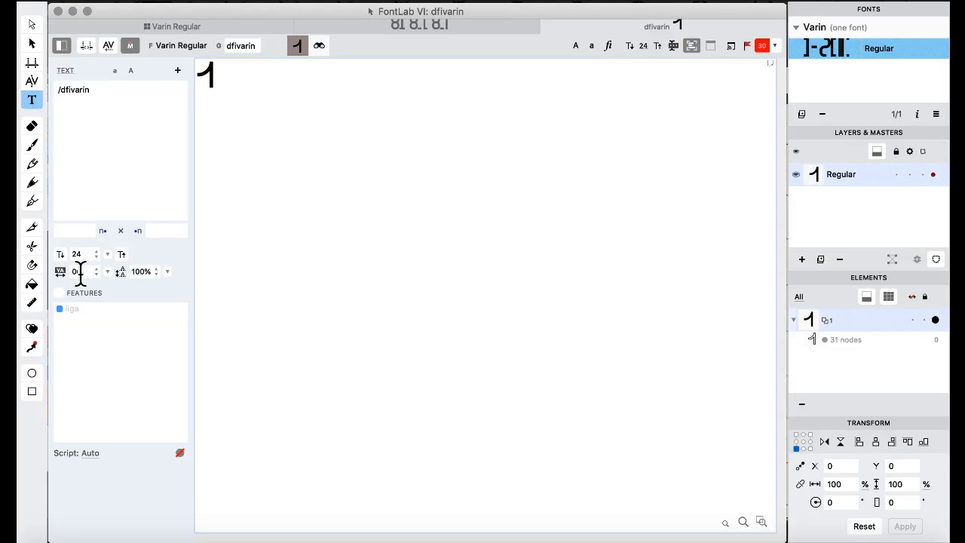
left_click(59, 292)
left_click(109, 95)
key("super+a")
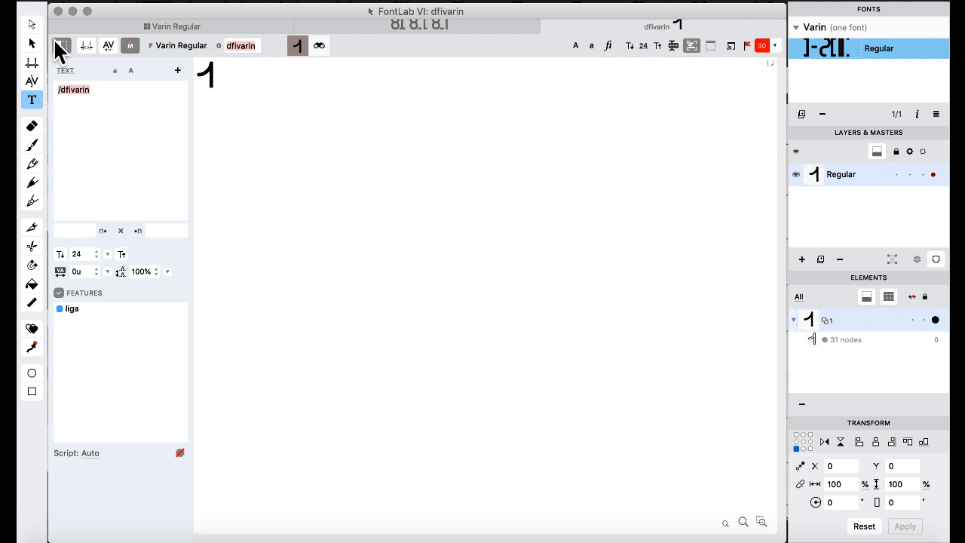
type("map")
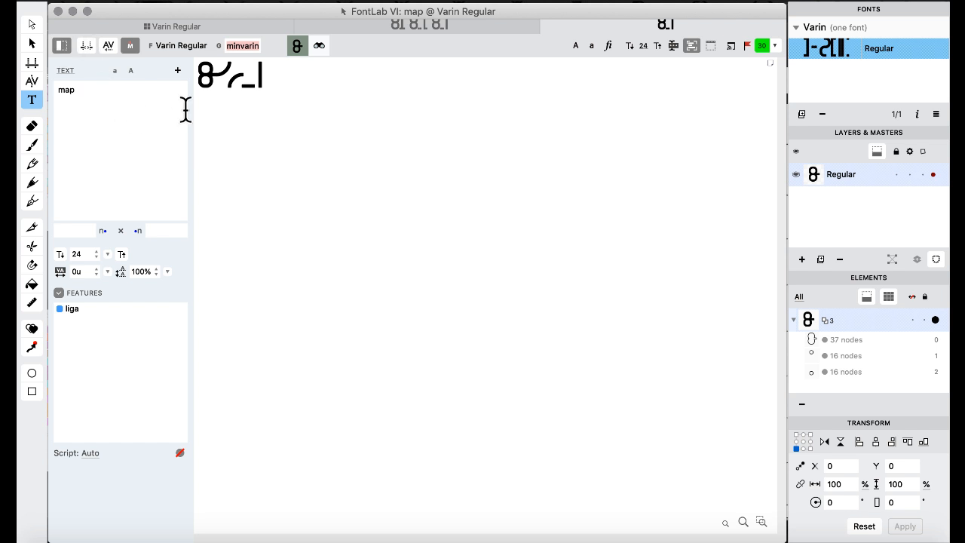
type("a")
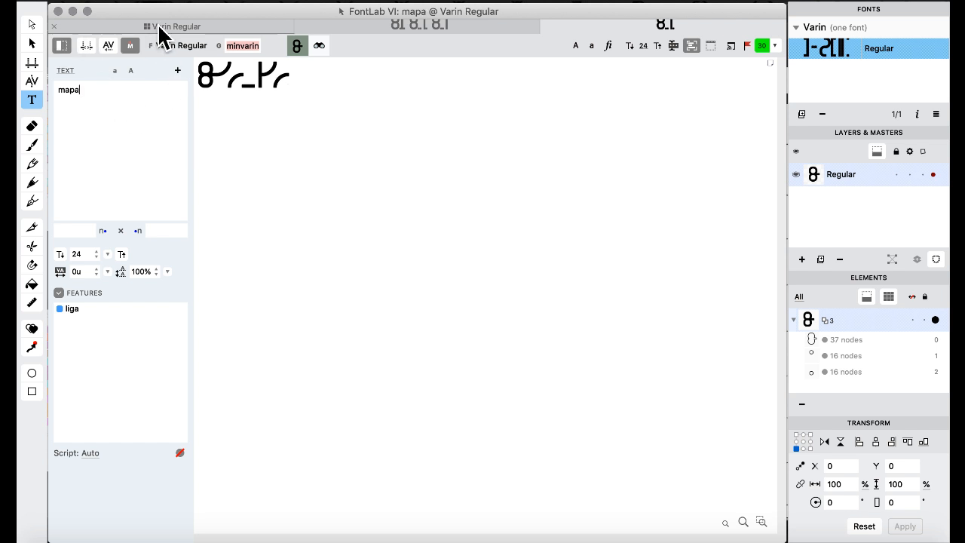
Return to the Varin Regular font window and switch to the Features & Classes workspace.
left_click(157, 26)
left_click(573, 2)
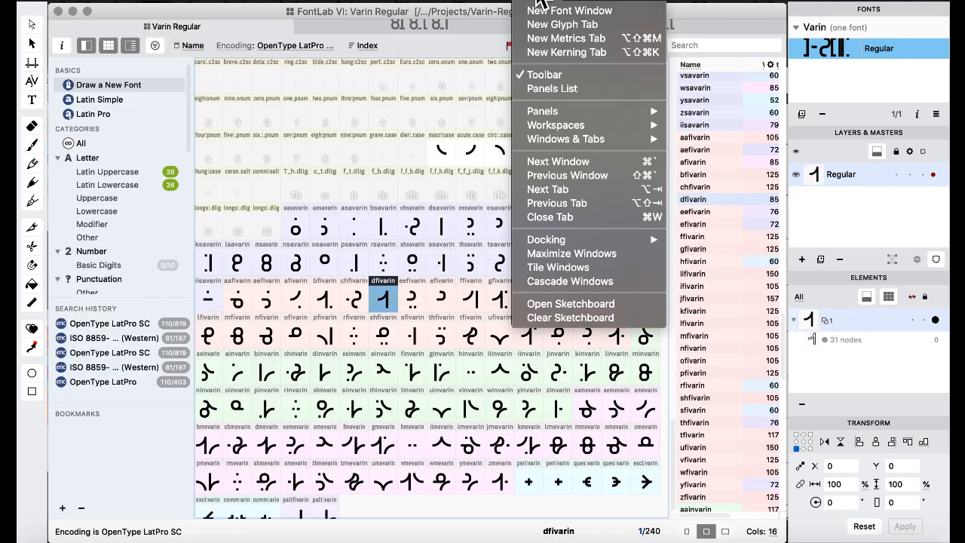
mouse_move(585, 127)
left_click(727, 167)
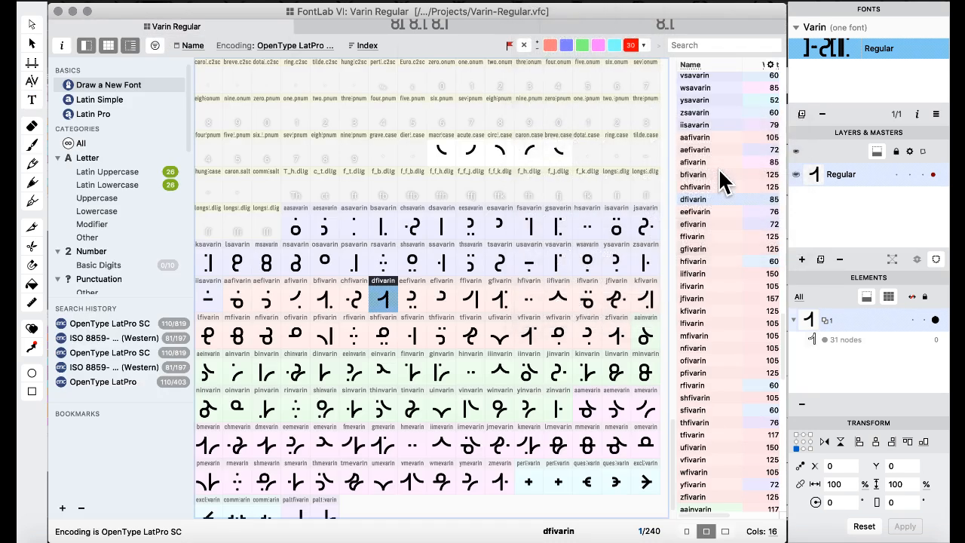
scroll(347, 313, "down", 2)
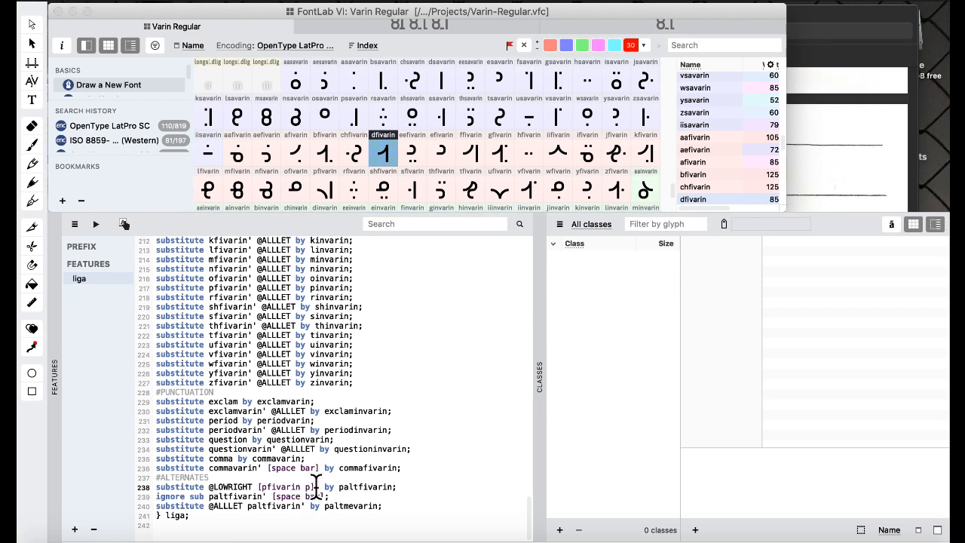
left_click_drag(317, 487, 257, 487)
type("p")
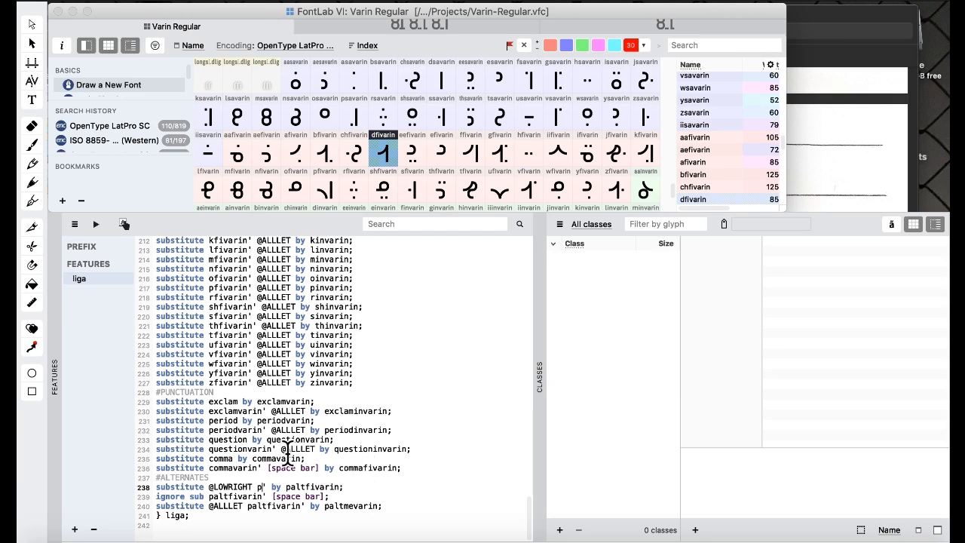
scroll(318, 392, "down", 1)
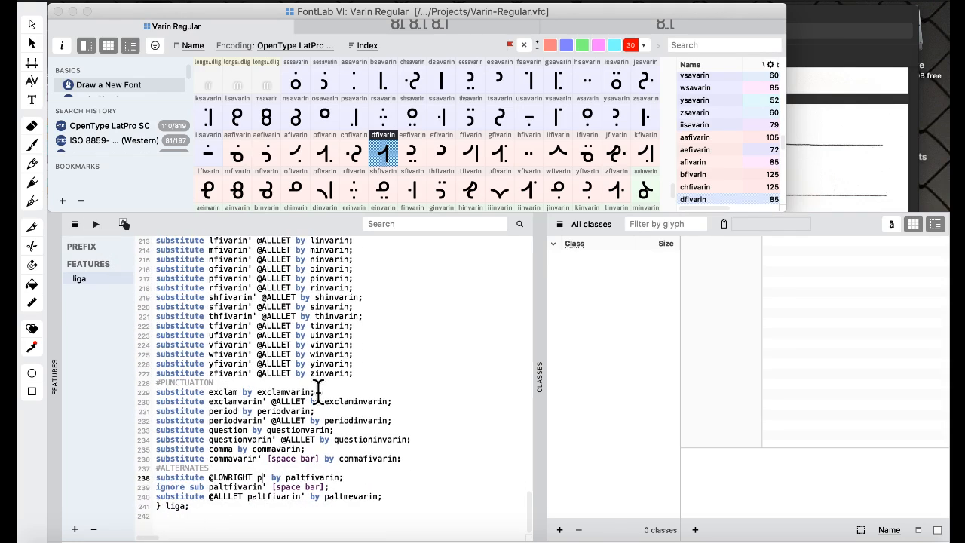
type("'")
type("'")
left_click(91, 216)
Switch to the Default workspace, open dfivarin in a text view with OpenType features enabled, and test the sample text mapa.
left_click(506, 6)
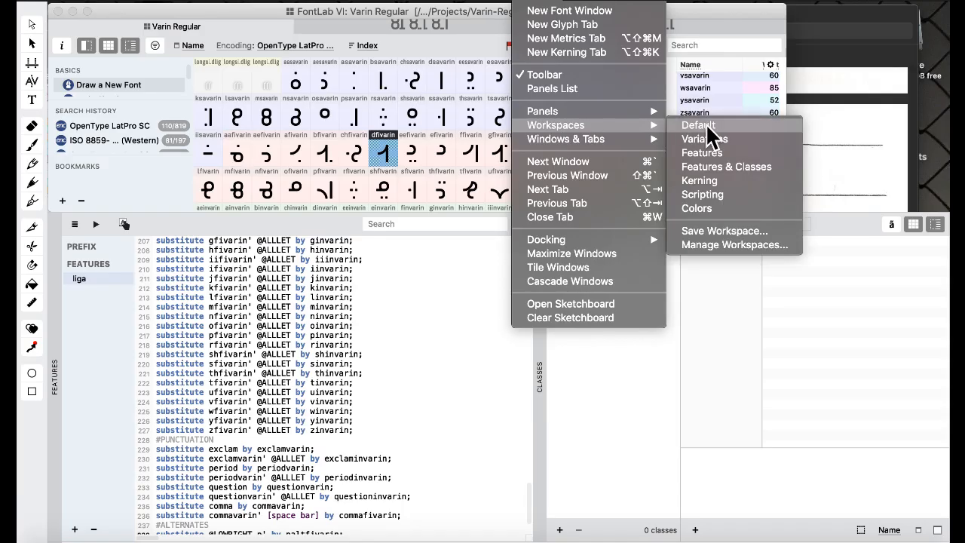
left_click(706, 126)
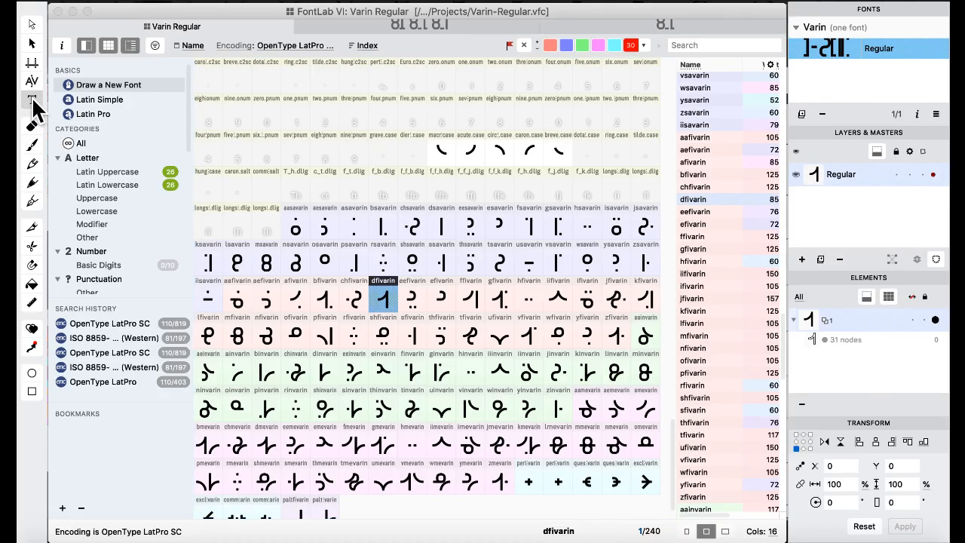
left_click(32, 101)
left_click(60, 294)
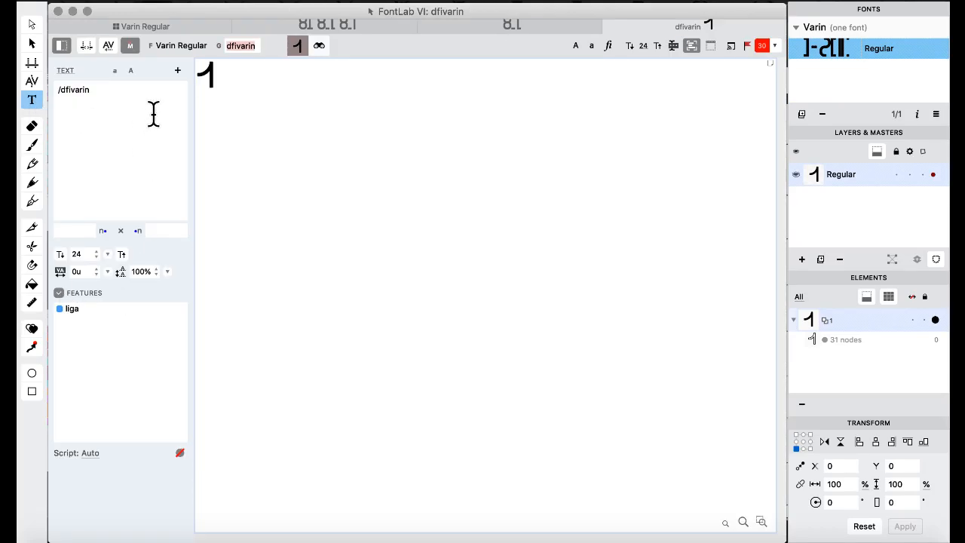
left_click_drag(154, 114, 94, 63)
type("map")
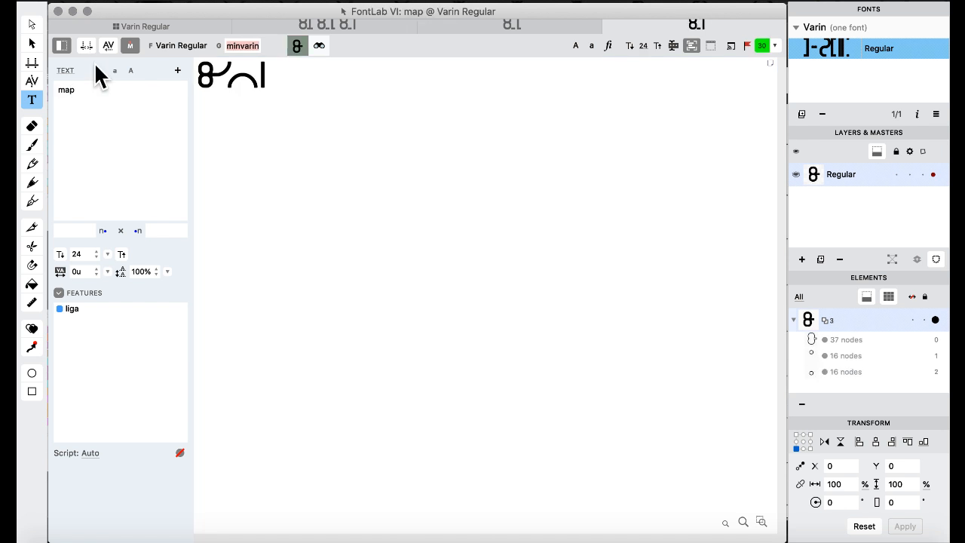
type("a")
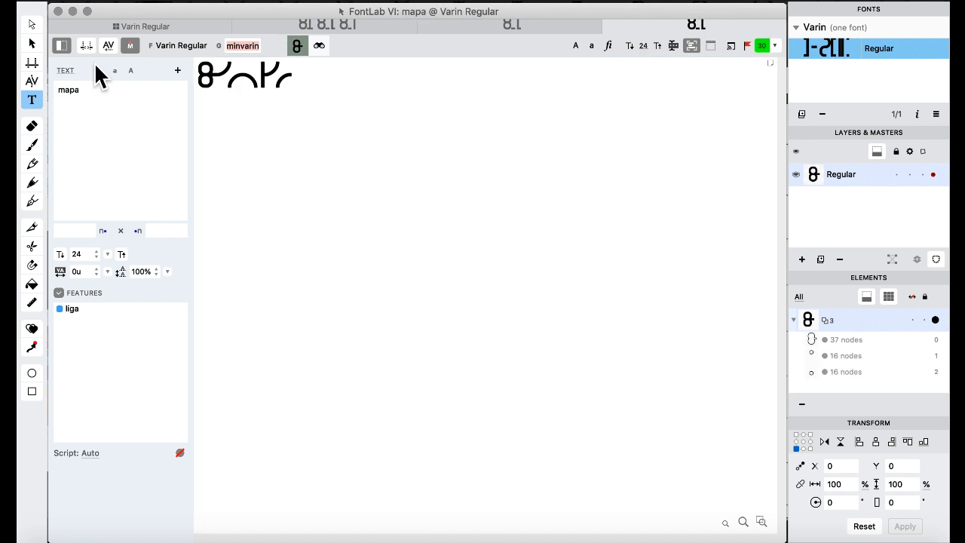
Delete and retype the letters after m in the sample text to compare the letter forms of m, map and mapa.
key("BackSpace")
key("BackSpace")
key("BackSpace")
type("apa")
key("BackSpace")
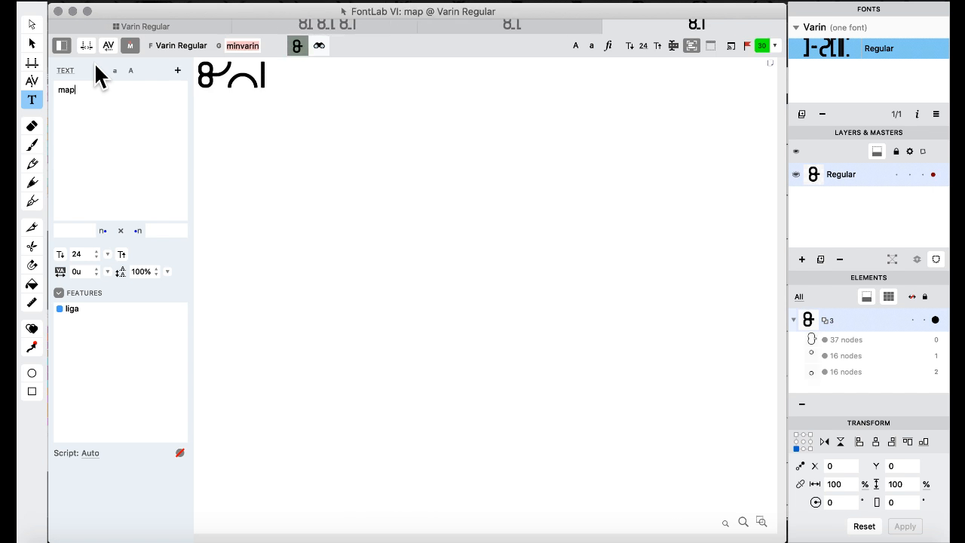
type("a")
key("BackSpace")
key("BackSpace")
key("BackSpace")
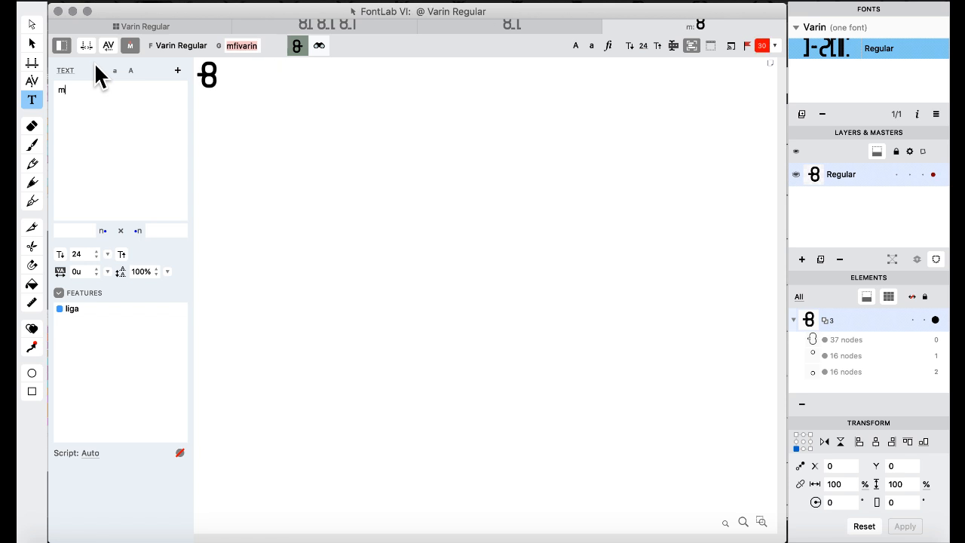
type("apa")
left_click(153, 26)
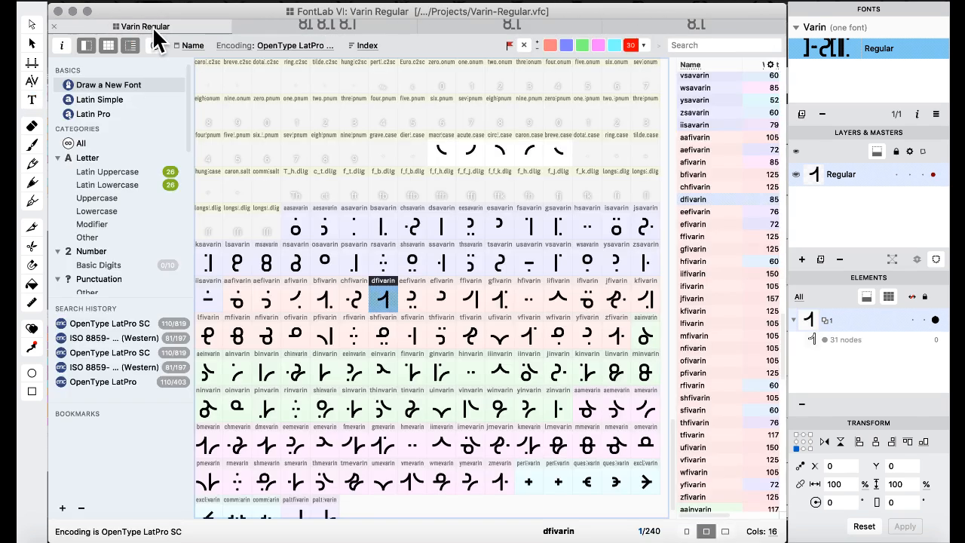
left_click(539, 3)
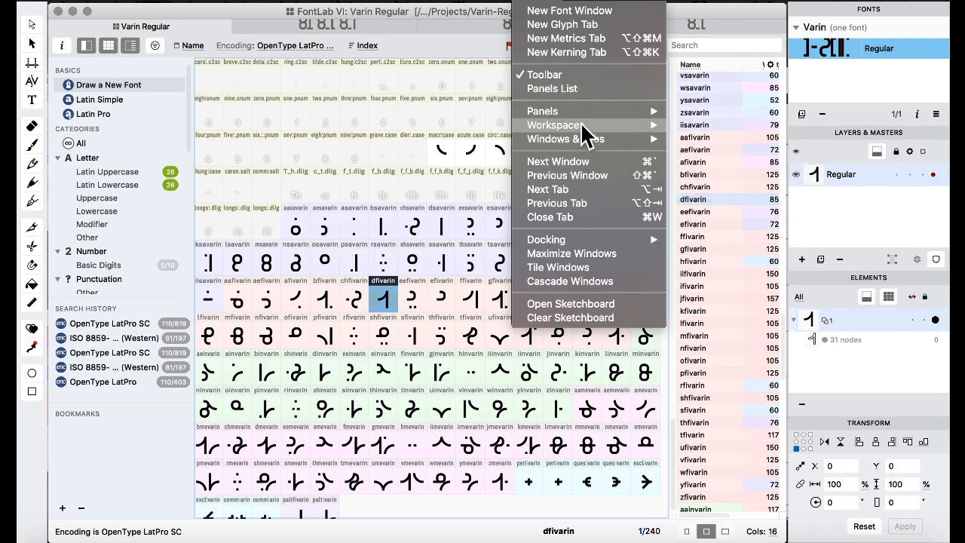
mouse_move(586, 126)
left_click(740, 171)
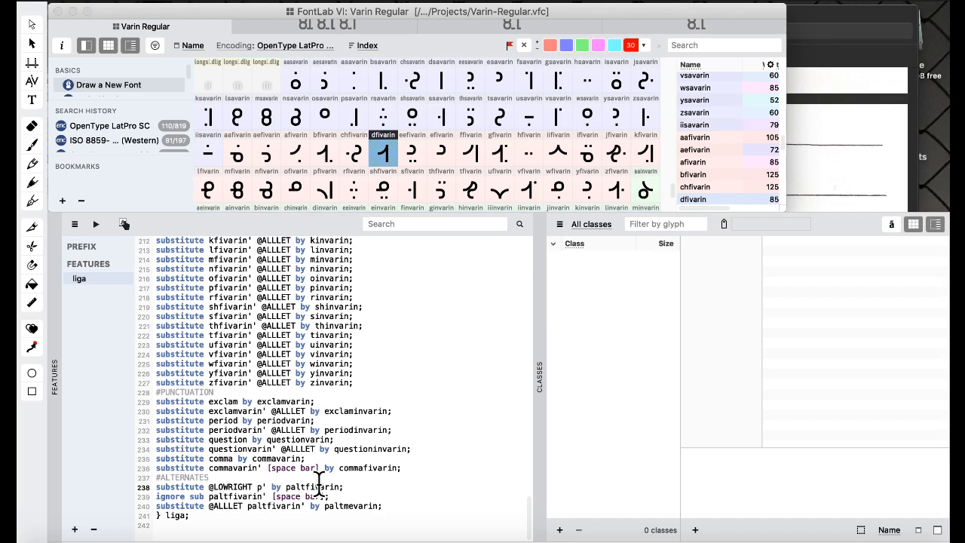
type("[p")
type(" palt")
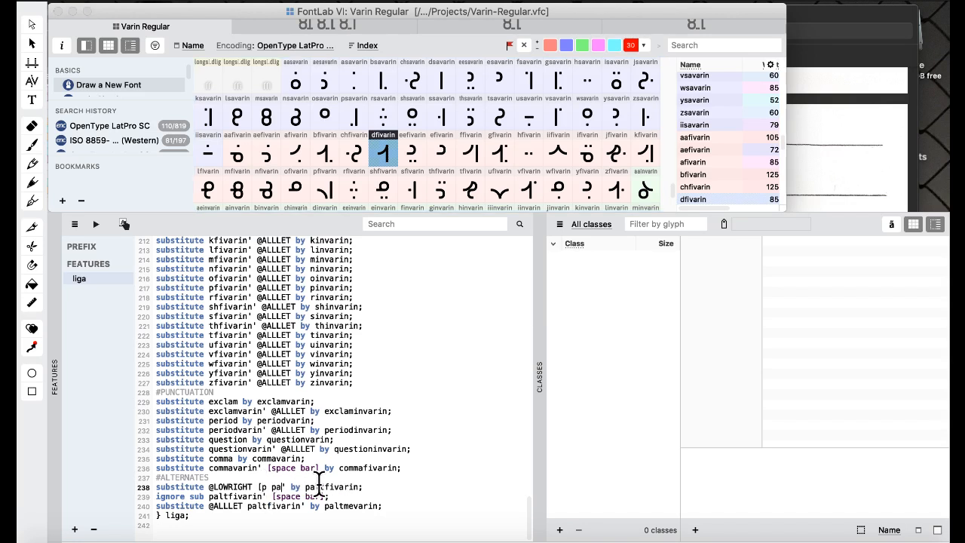
key("BackSpace")
key("BackSpace")
key("BackSpace")
type("fivarin]")
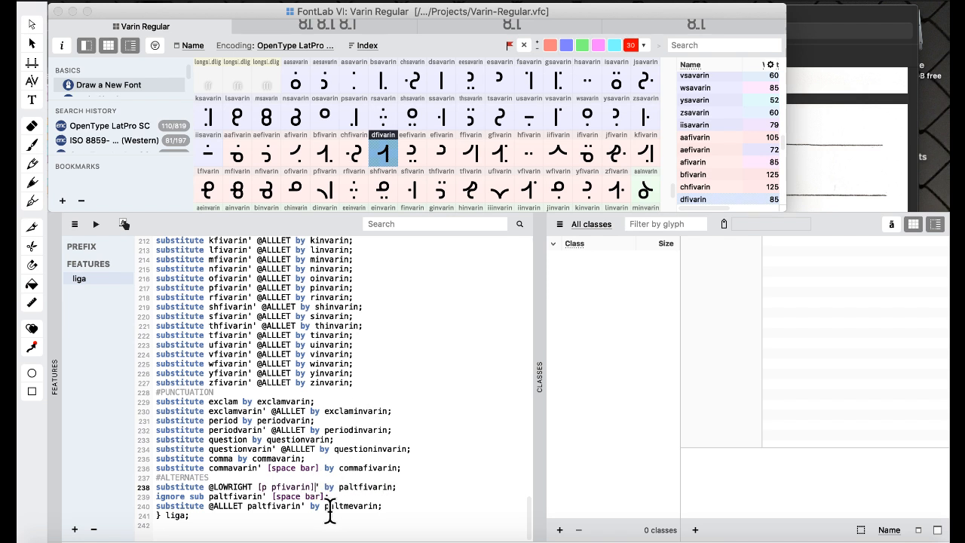
Change paltfivarin' to [p paltfivarin]' in the ignore sub rule under #ALTERNATES.
left_click_drag(315, 486, 258, 487)
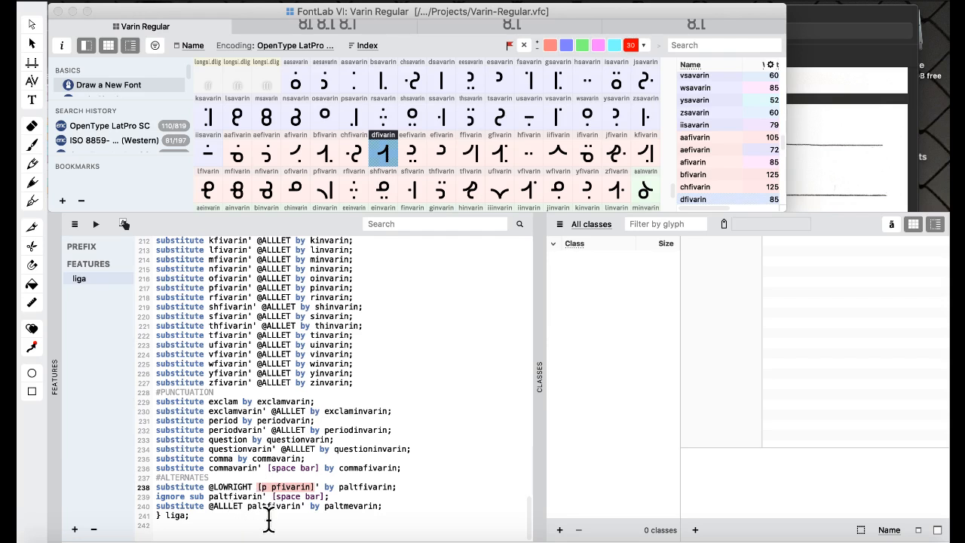
left_click(211, 497)
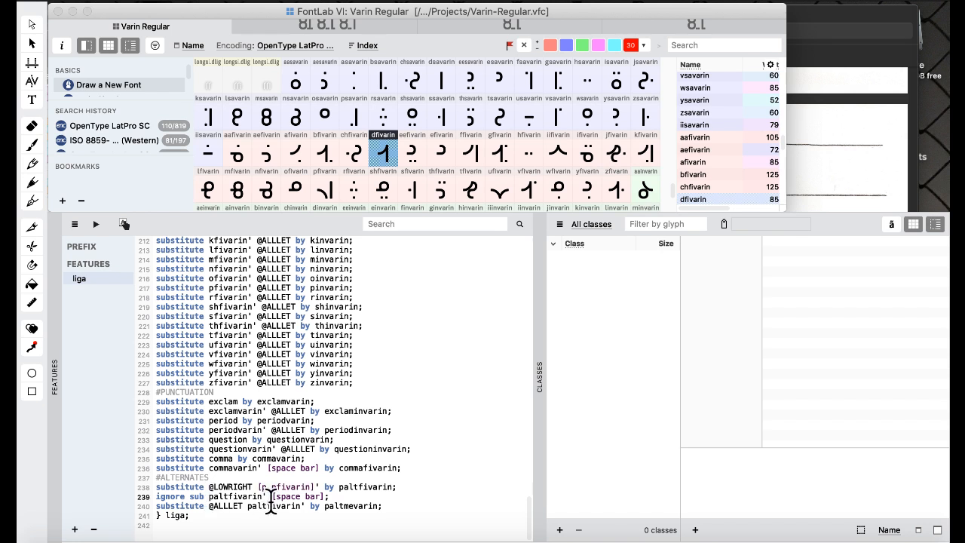
type("[")
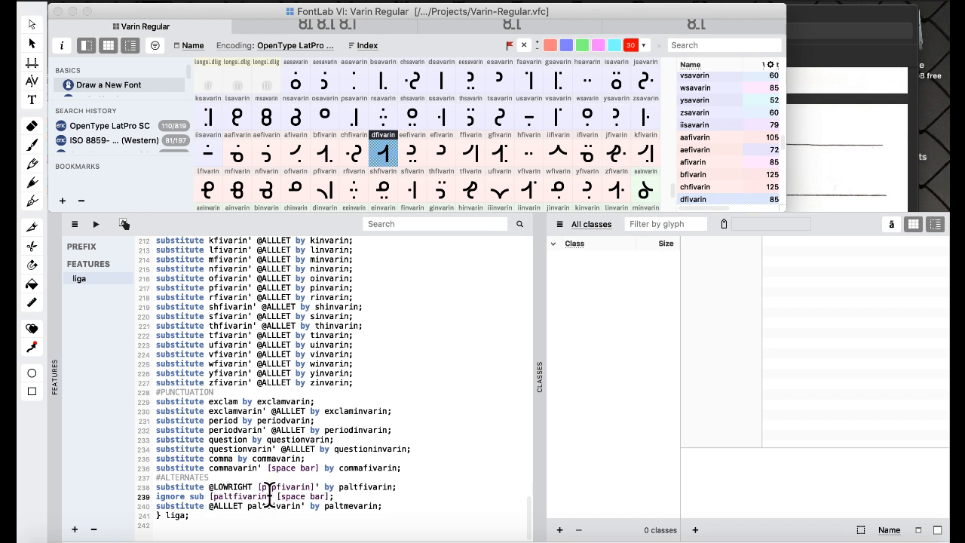
left_click(269, 496)
key("alt+Left")
type("p")
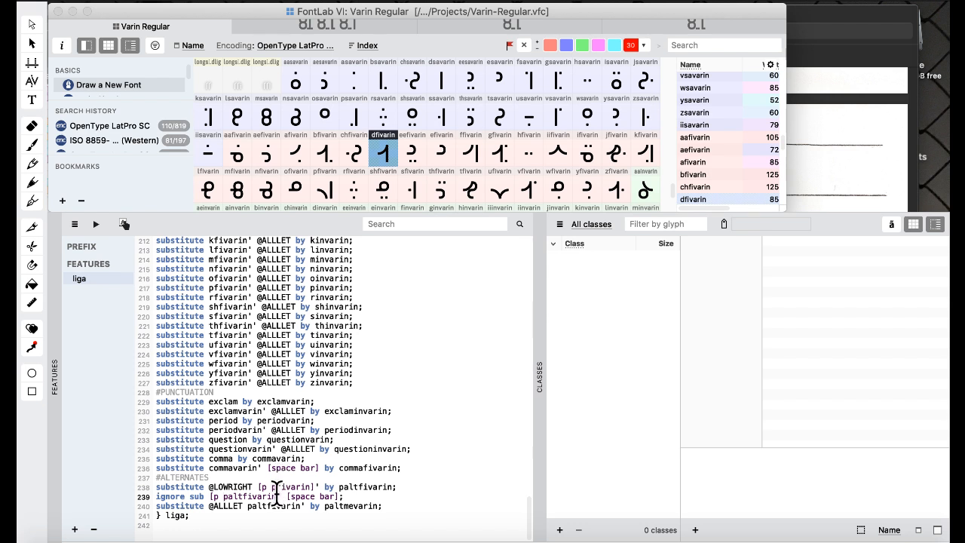
key("alt+Right")
type("]")
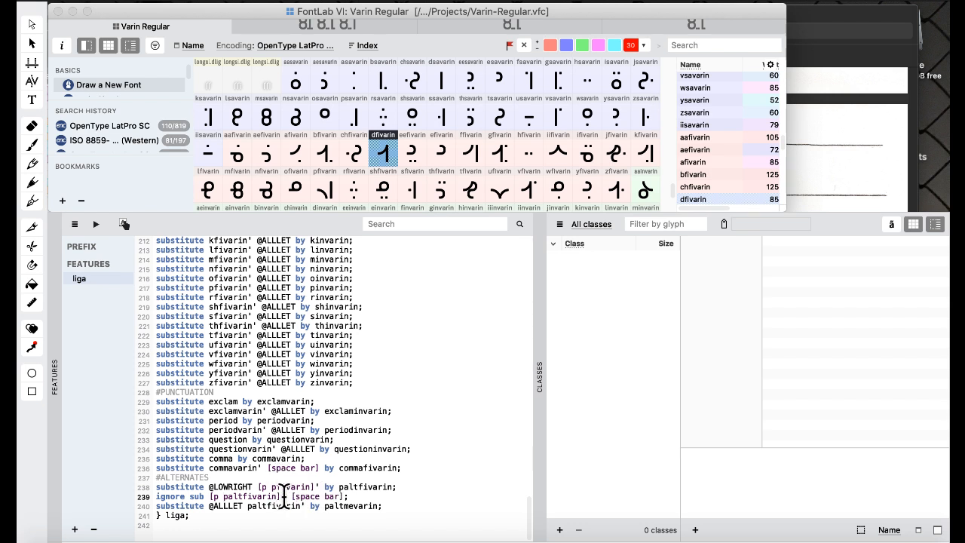
left_click(247, 506)
type("[")
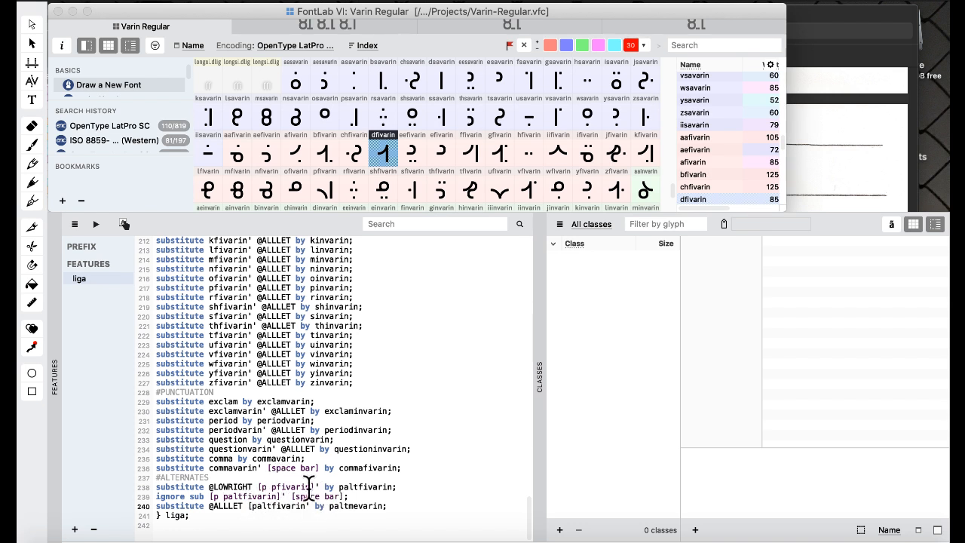
type("]")
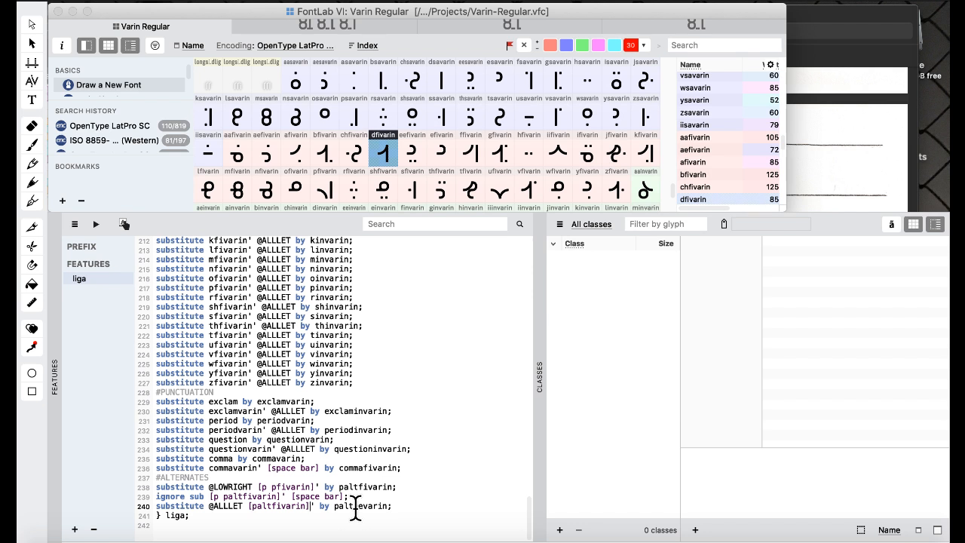
left_click(252, 506)
type("p p")
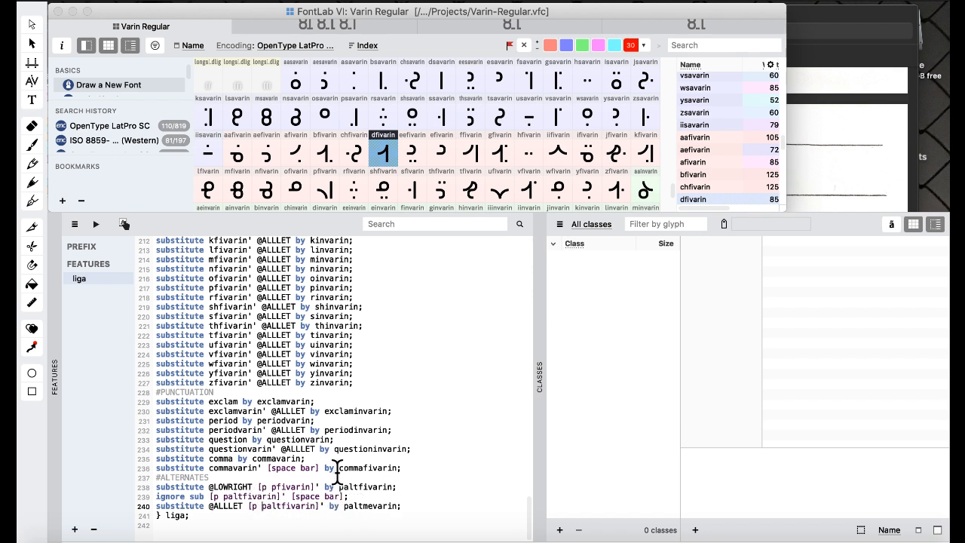
type("fivarin")
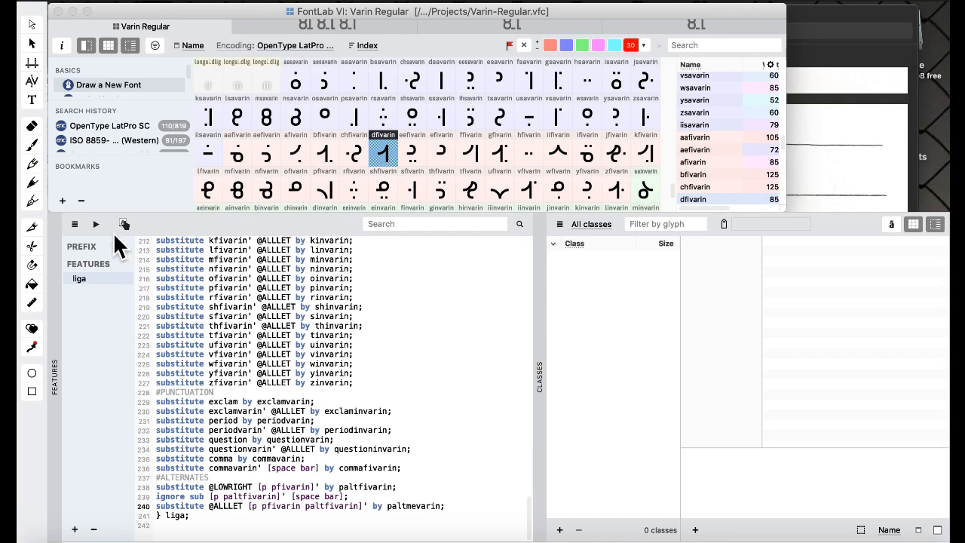
left_click(96, 224)
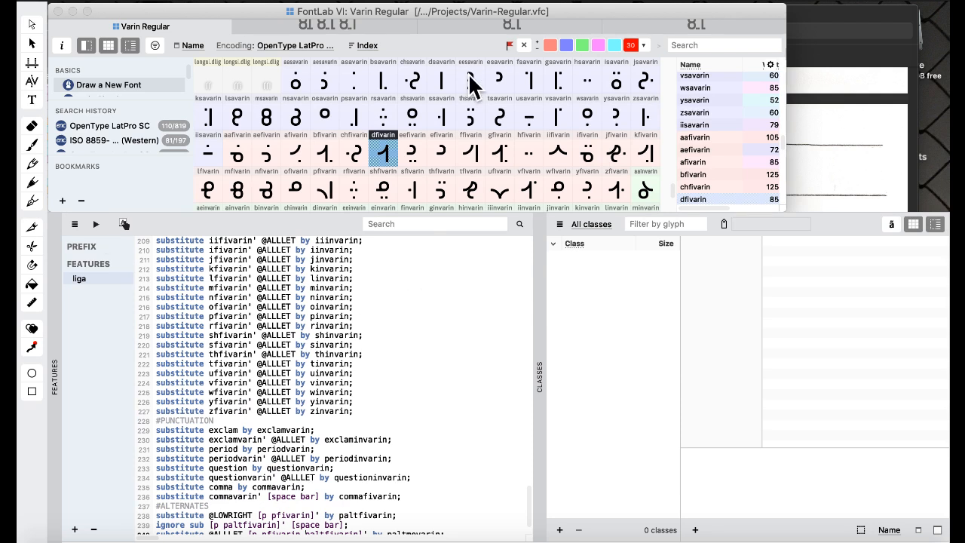
Switch to the Variations workspace and open dfivarin in a text view with OpenType features enabled to test the texts map and mapa.
left_click(513, 3)
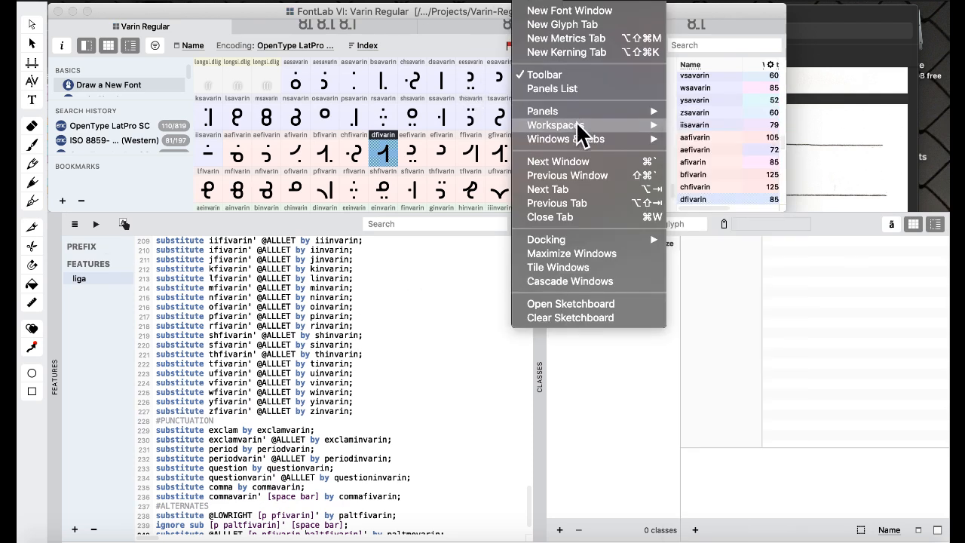
mouse_move(576, 124)
left_click(704, 139)
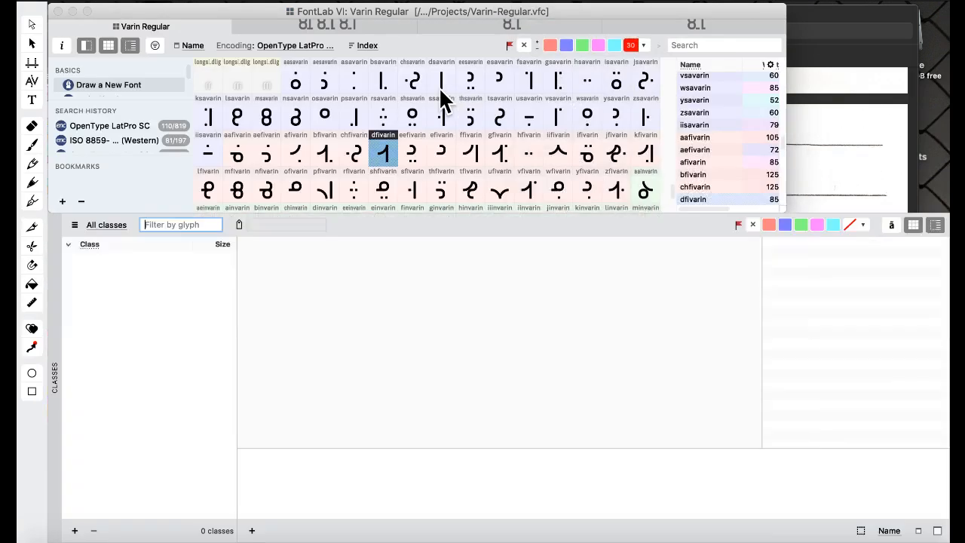
left_click(31, 100)
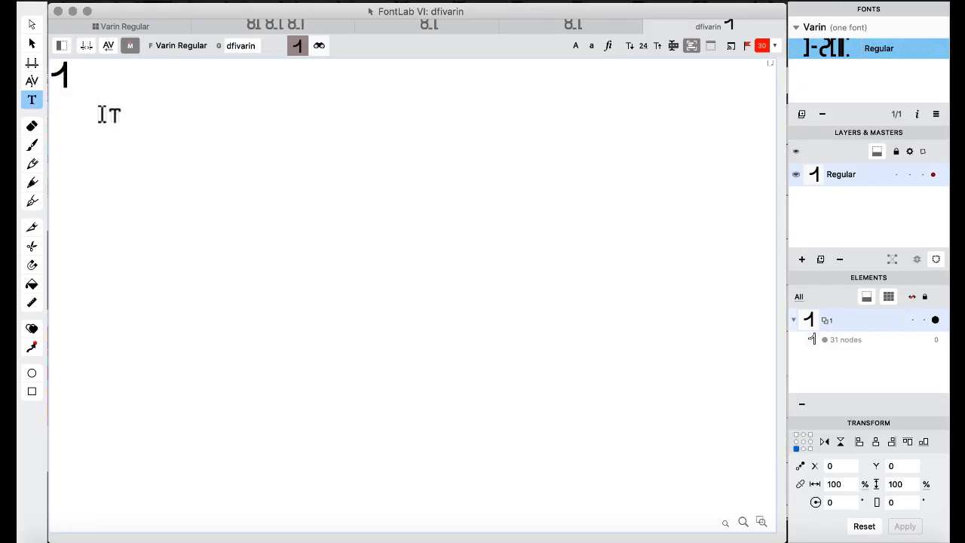
left_click(57, 45)
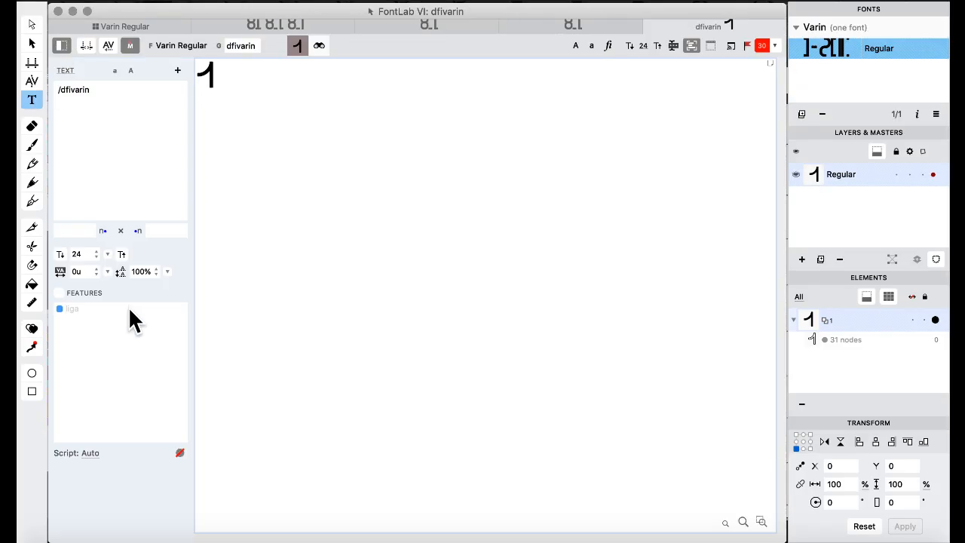
left_click_drag(170, 138, 63, 6)
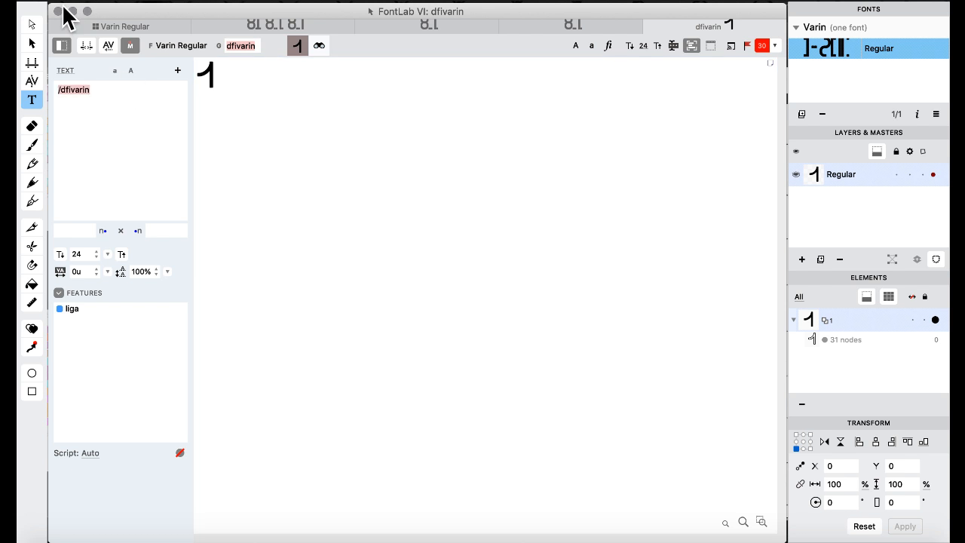
type("map")
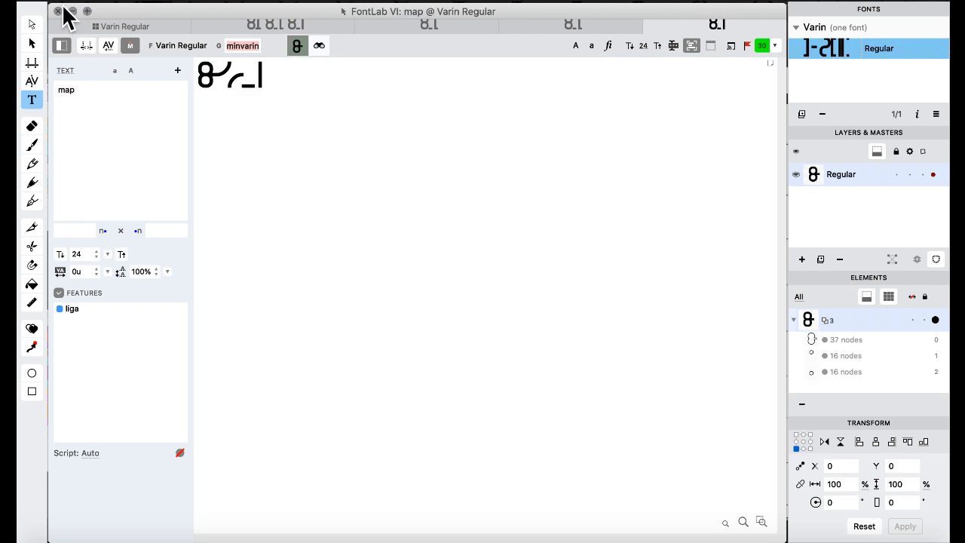
type("a")
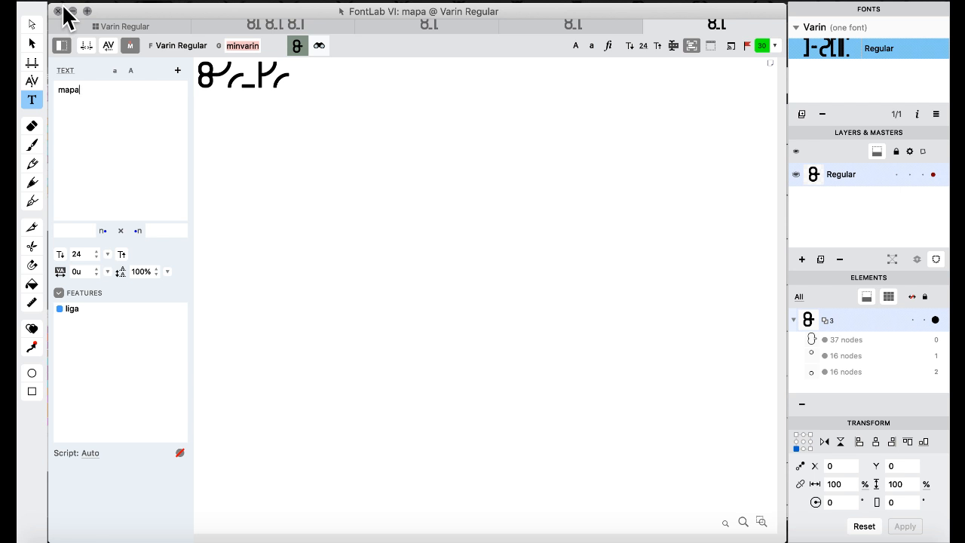
key("BackSpace")
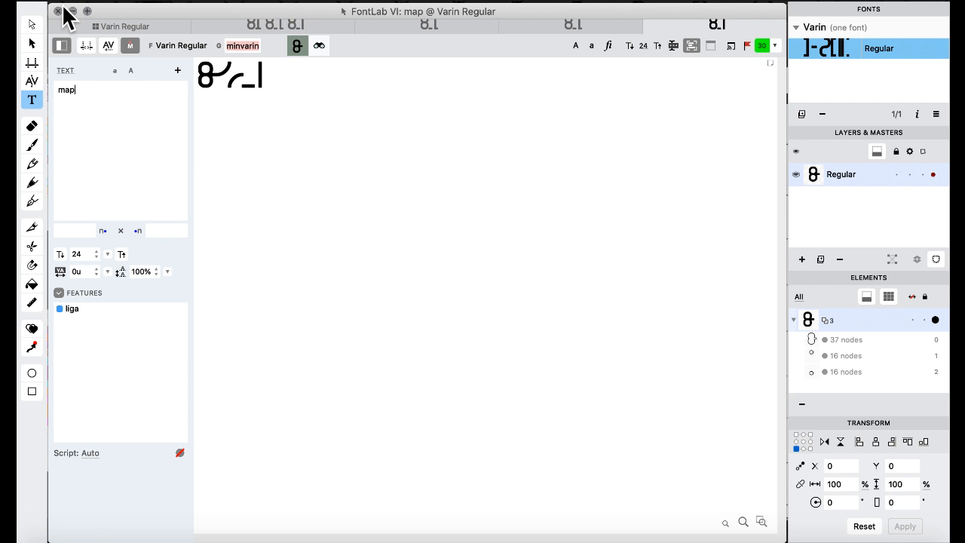
Finish testing mapa against map, and return to the Varin Regular font in the Features & Classes workspace with hinvarin selected.
type("a")
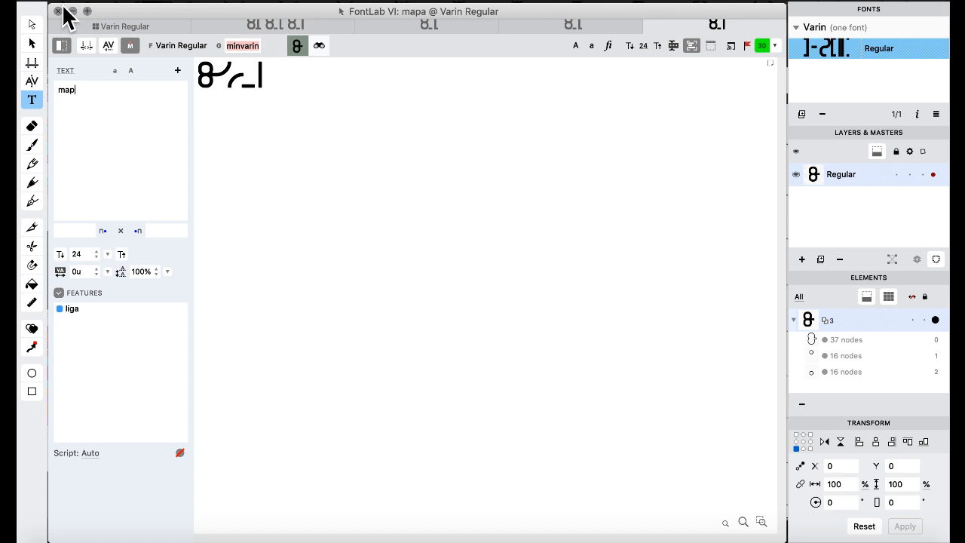
key("BackSpace")
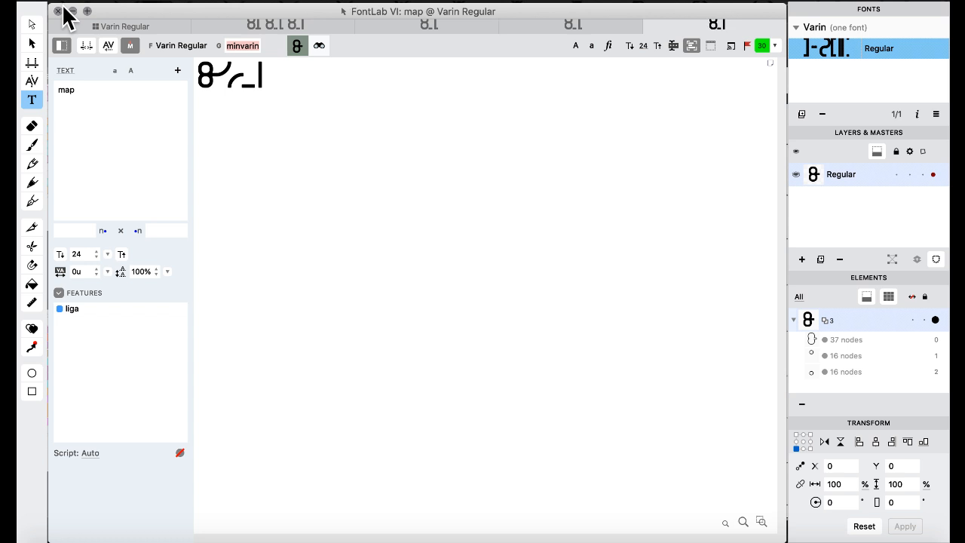
left_click(127, 27)
left_click(300, 257)
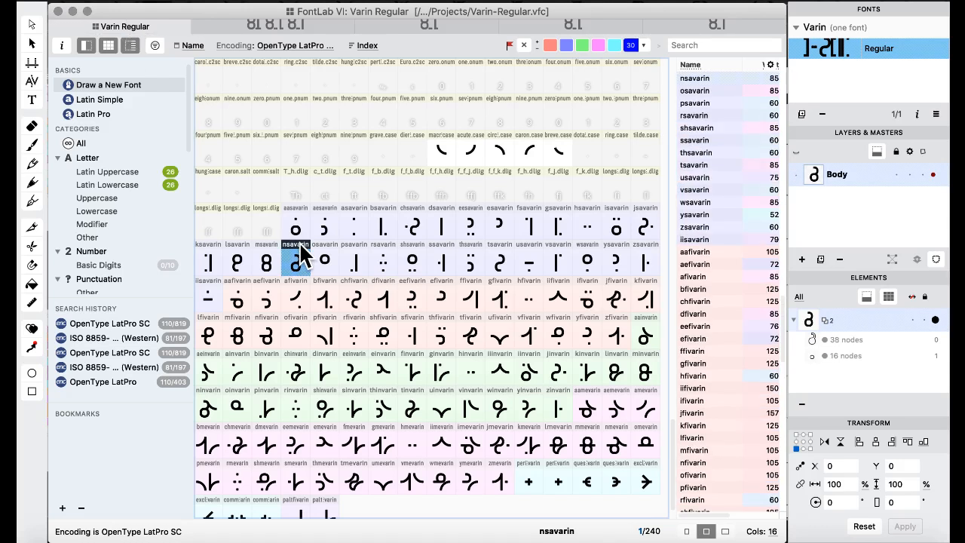
scroll(464, 331, "down", 1)
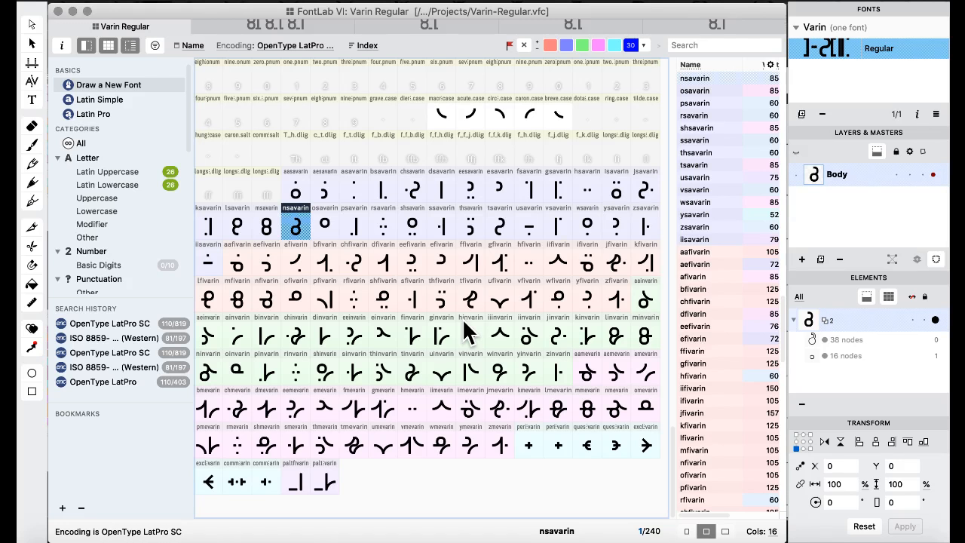
left_click(462, 319)
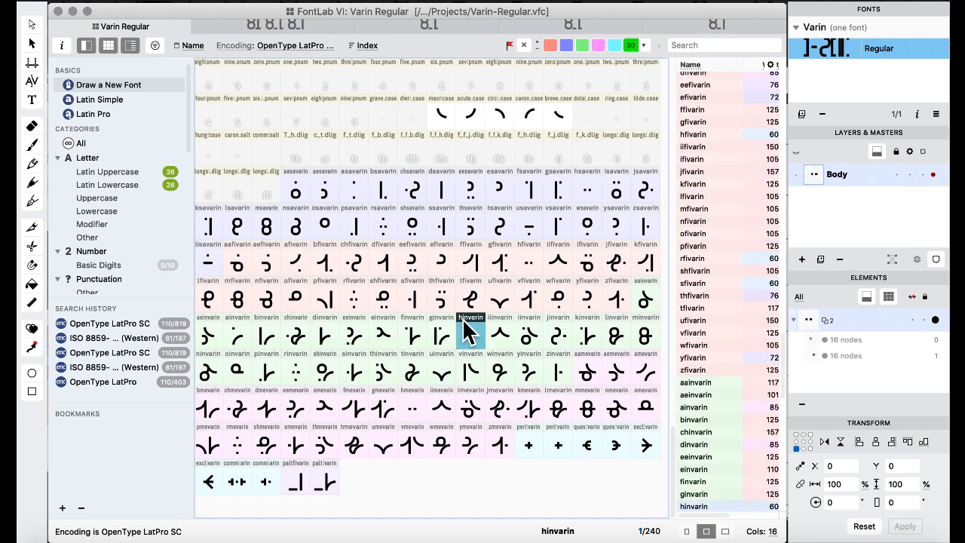
left_click(502, 3)
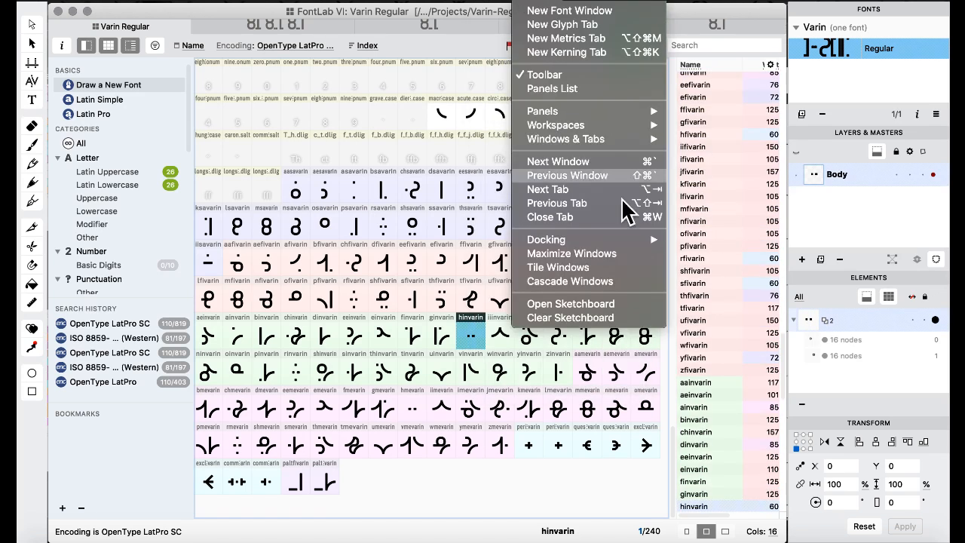
mouse_move(586, 125)
left_click(715, 166)
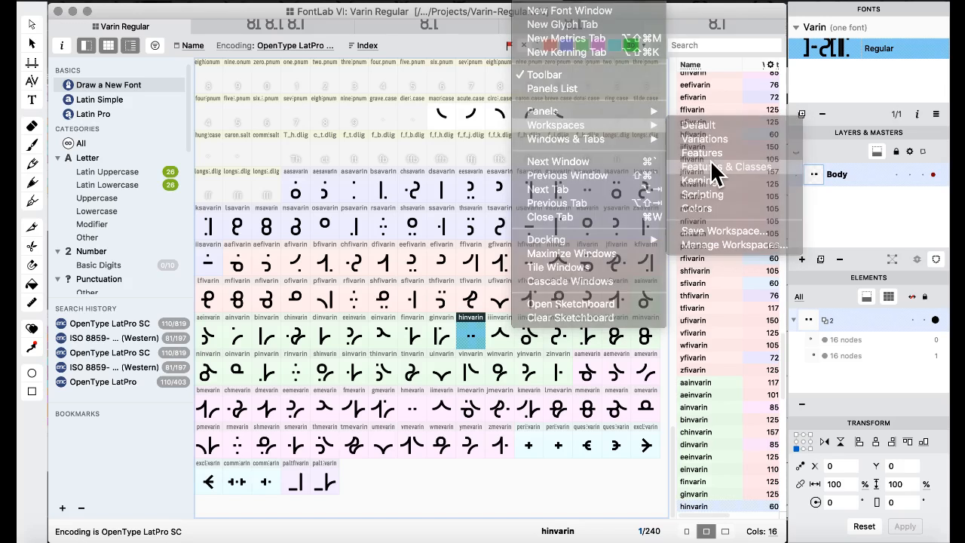
scroll(430, 248, "down", 2)
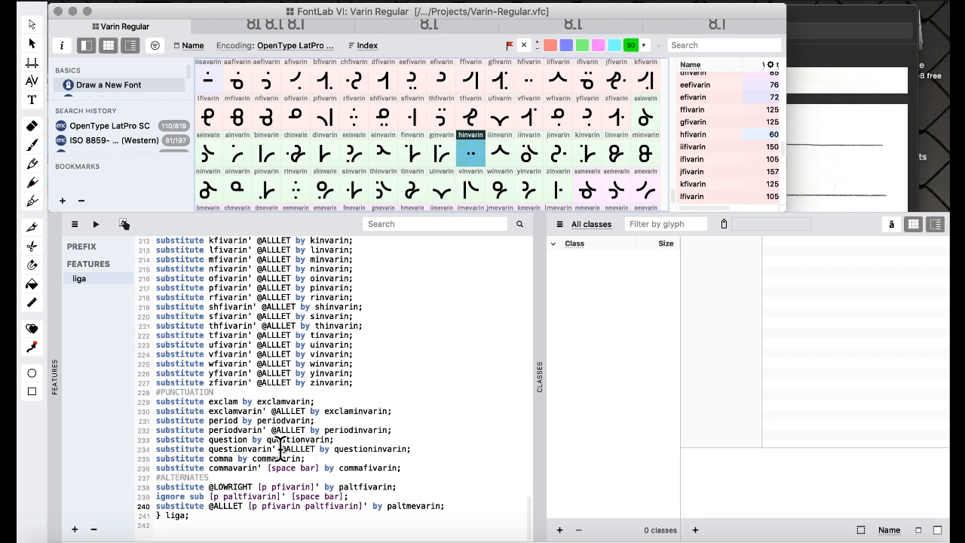
left_click(370, 486)
key("BackSpace")
key("BackSpace")
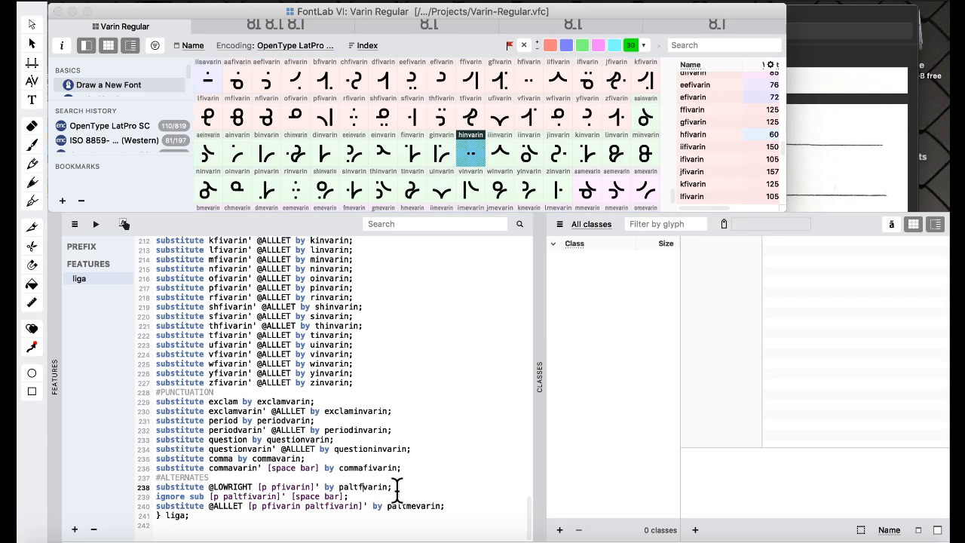
type("me")
Delete the ignore sub [p paltfivarin]' [space bar] rule under #ALTERNATES.
left_click_drag(368, 496, 422, 480)
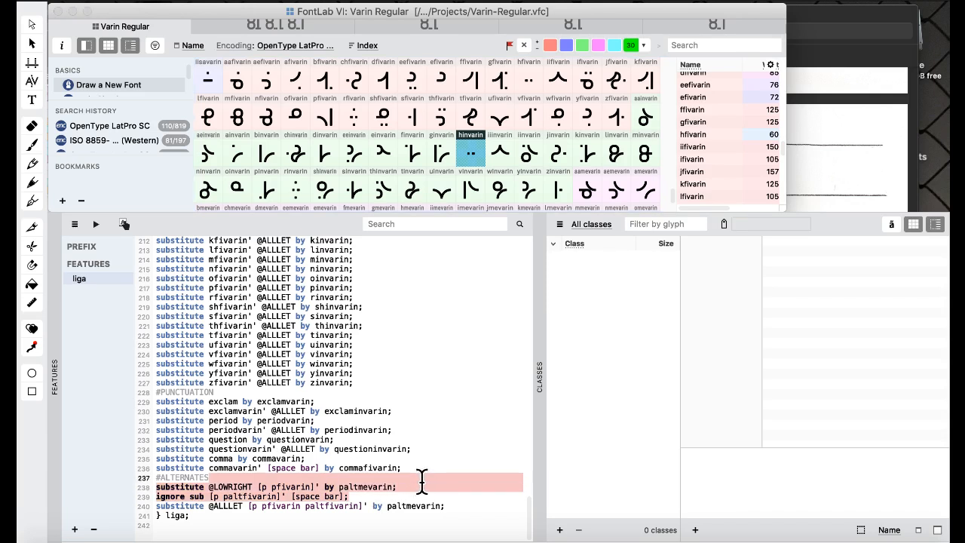
left_click(403, 494)
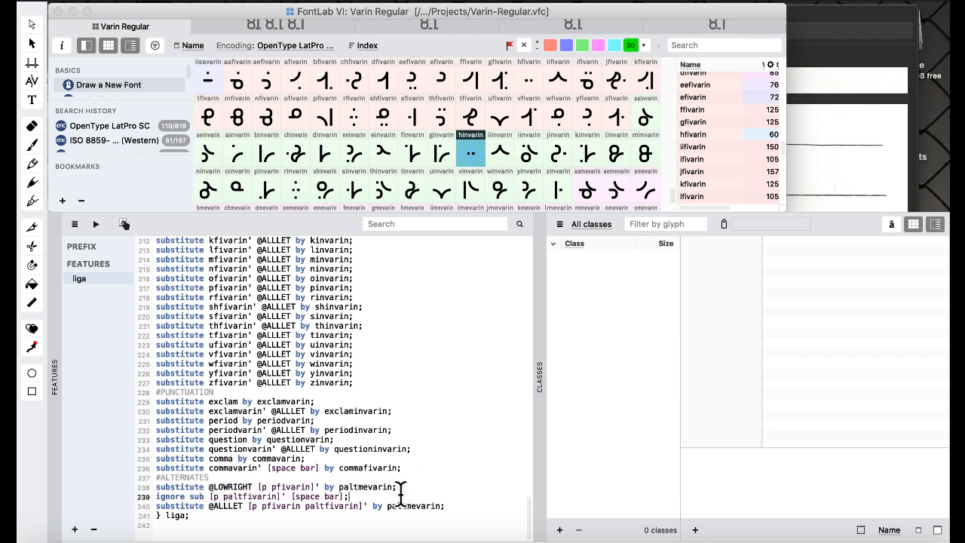
left_click_drag(369, 494, 419, 484)
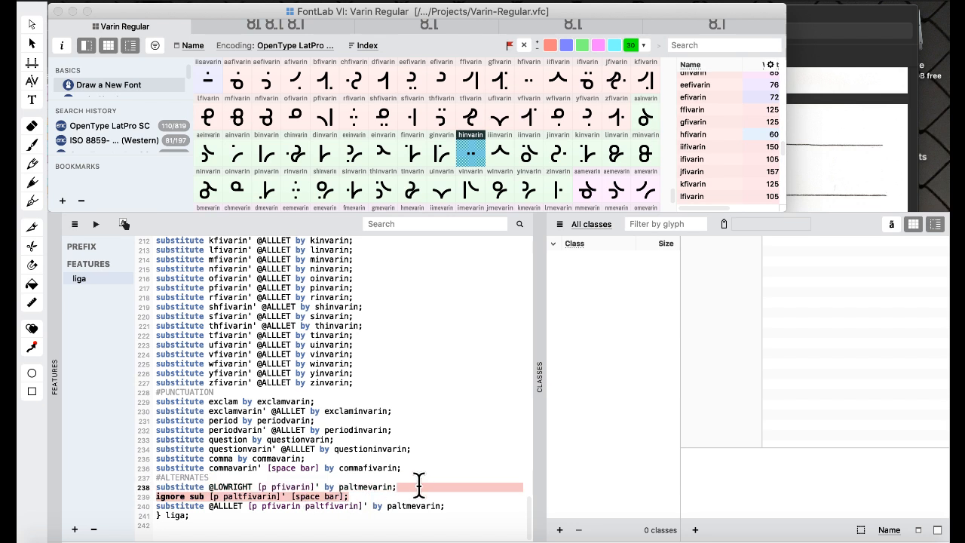
key("BackSpace")
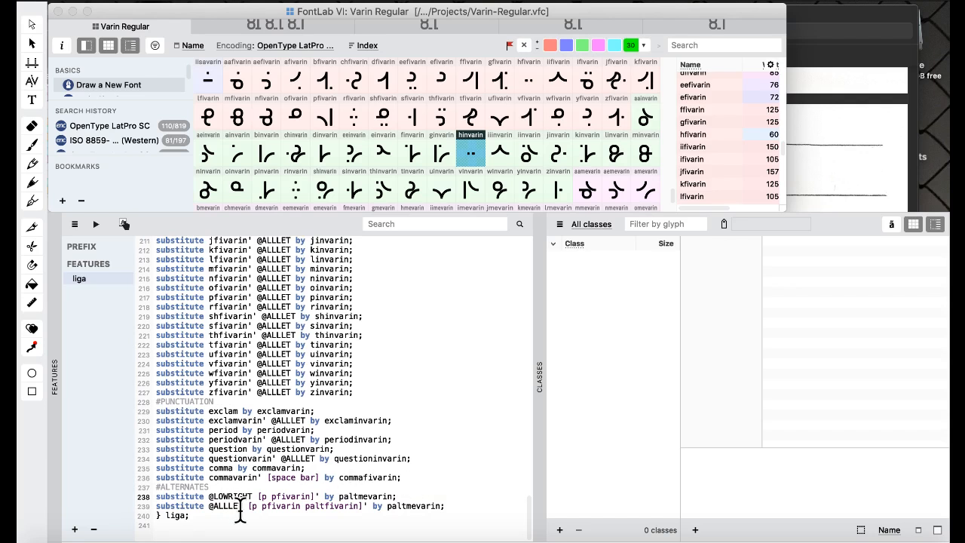
Rewrite the last #ALTERNATES rule as "substitute paltmevarin' [space bar] by paltfivarin;" and compile the features.
left_click_drag(364, 507, 210, 507)
type("paltme")
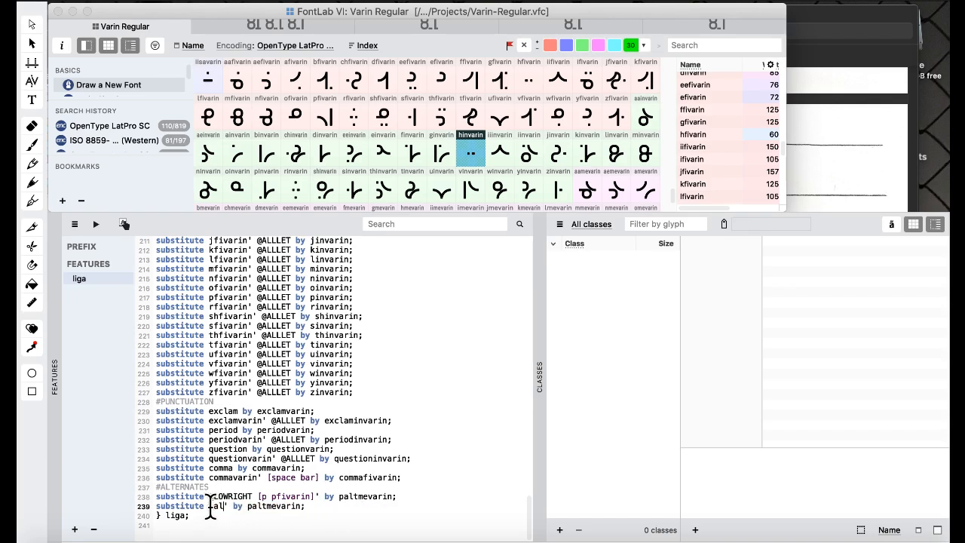
type("varin")
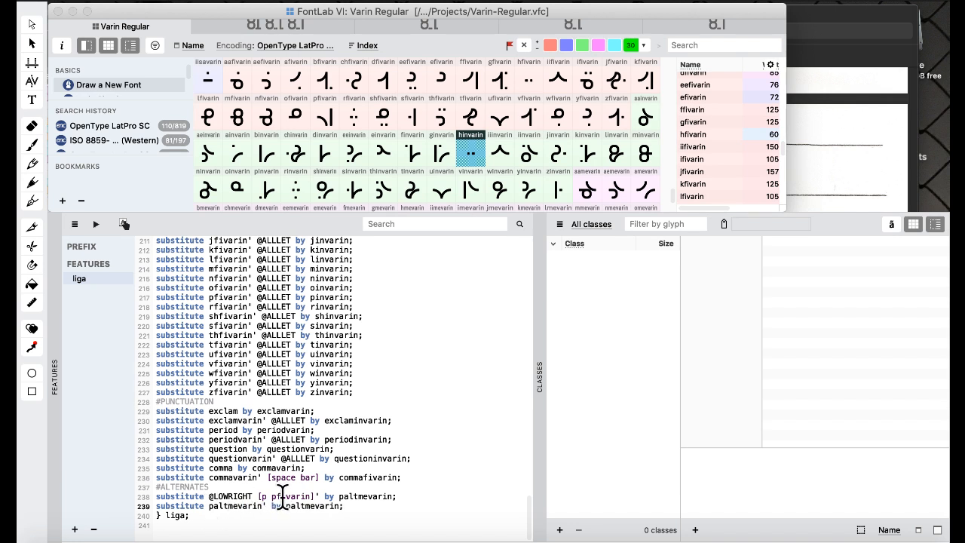
left_click(317, 507)
key("BackSpace")
key("BackSpace")
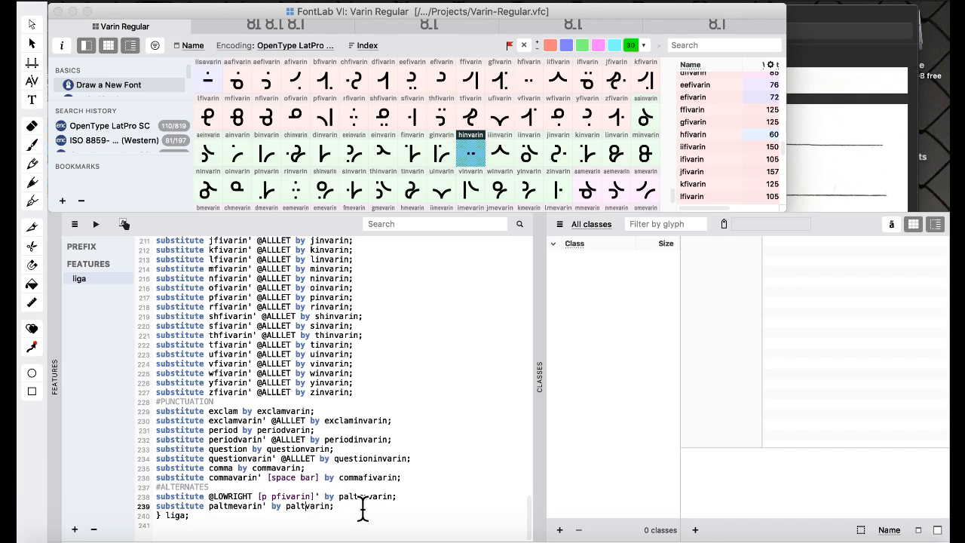
type("fi")
left_click(268, 507)
type("[space bar]")
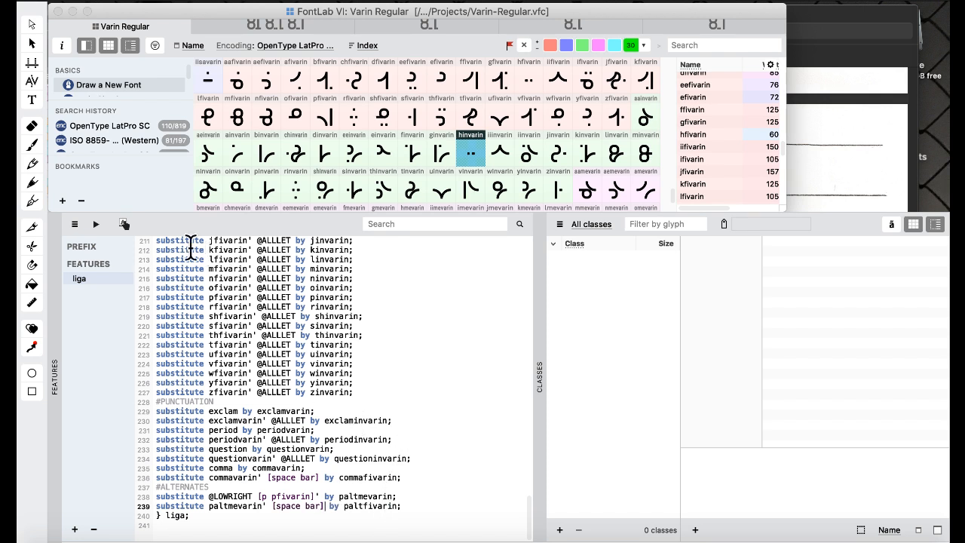
left_click(95, 224)
Switch to the Default workspace and open hinvarin in a text view with OpenType features enabled.
left_click(539, 2)
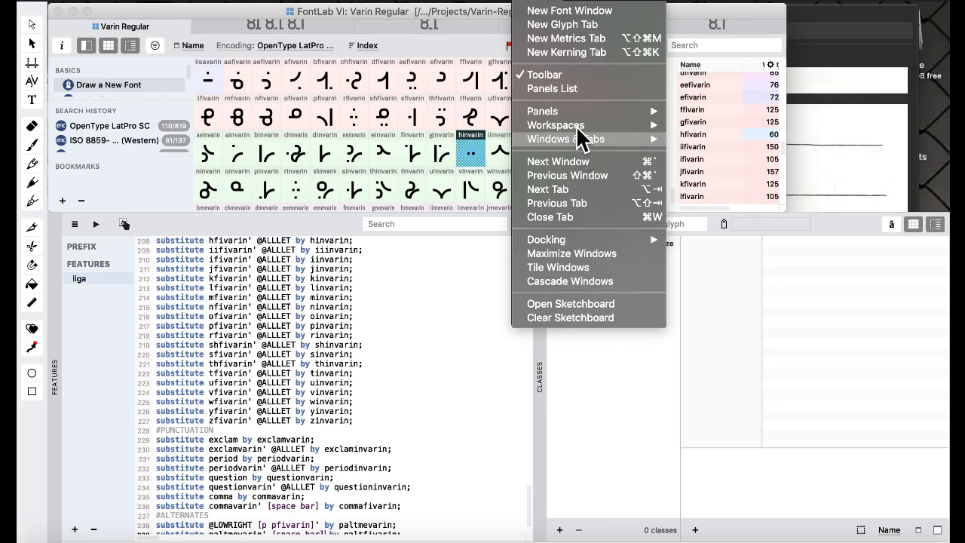
left_click(761, 128)
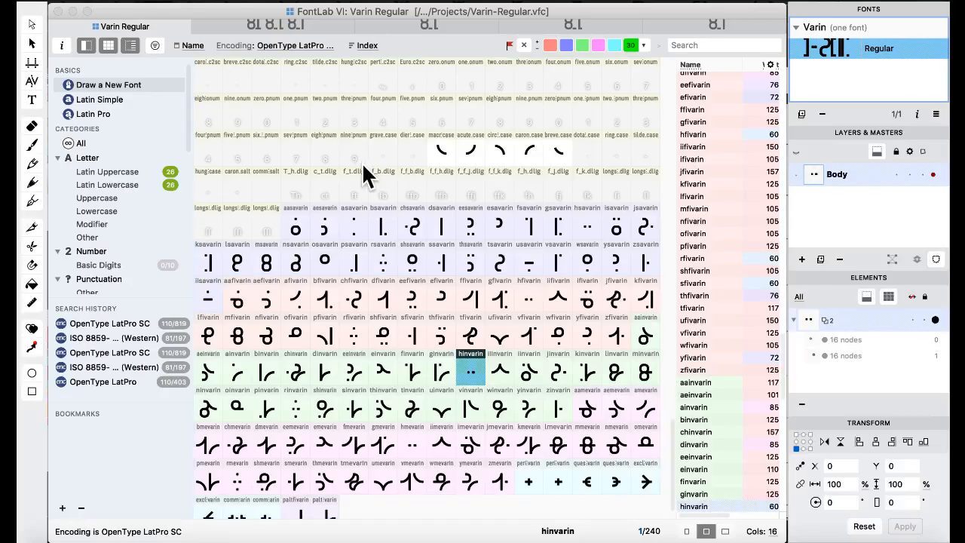
left_click(32, 99)
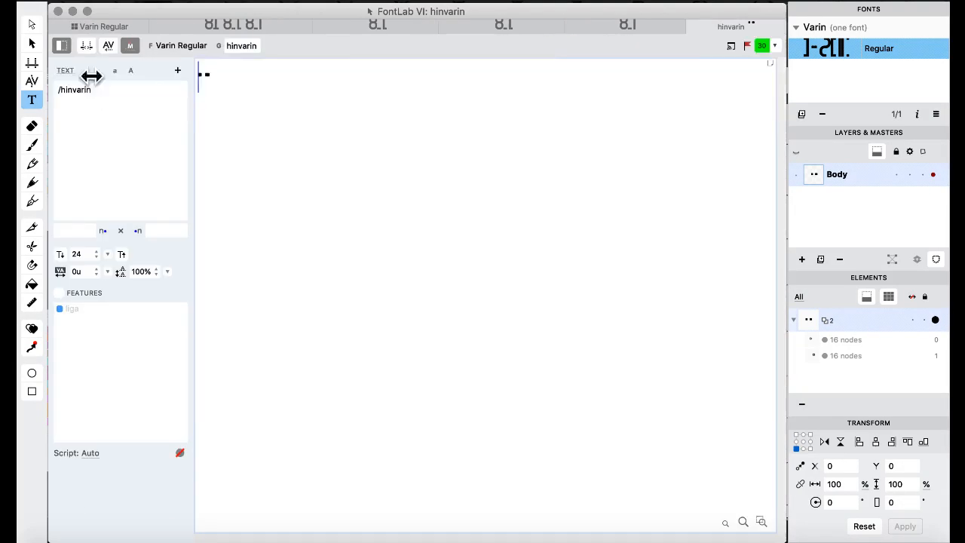
left_click(59, 292)
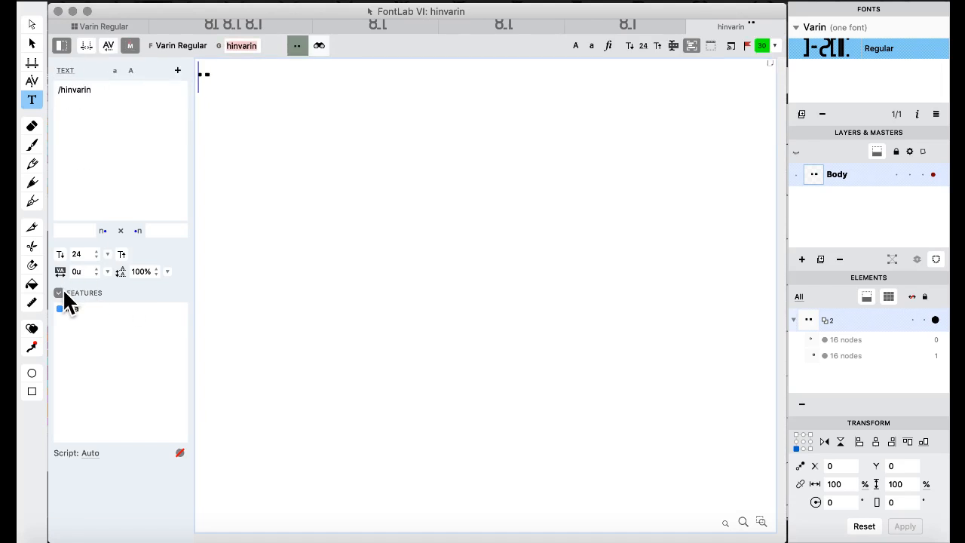
Replace the sample text with mapa, map followed by a space, and map a to test the alternate p substitutions.
left_click(140, 157)
type("m")
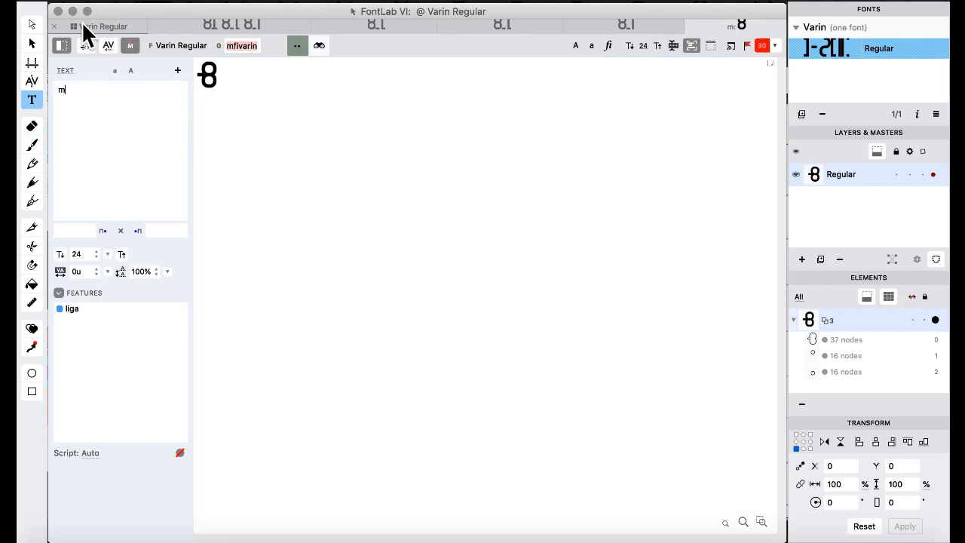
type("apa")
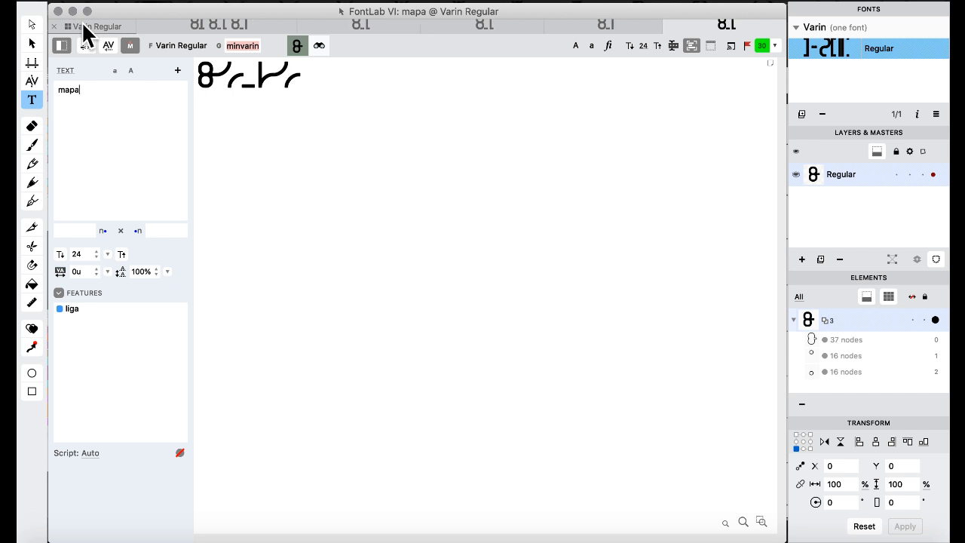
key("BackSpace")
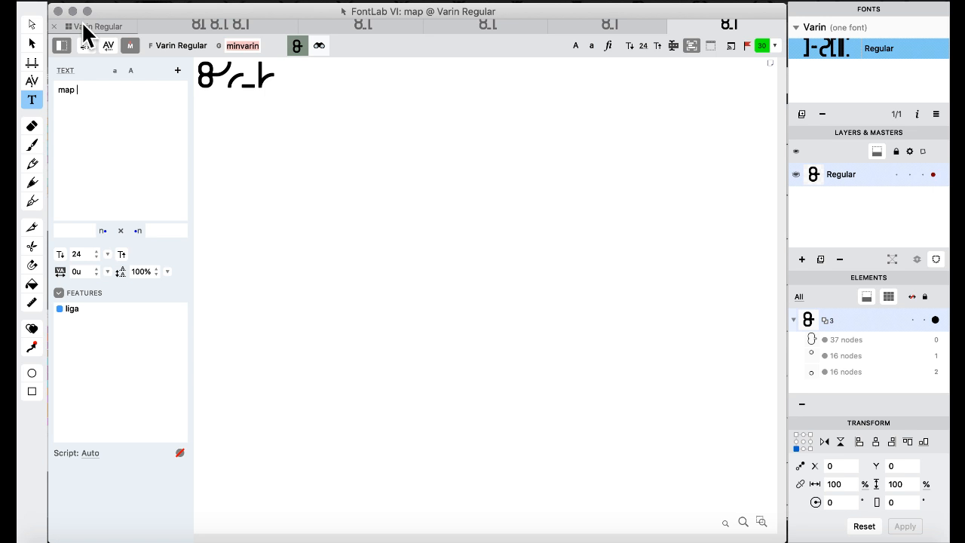
type("a")
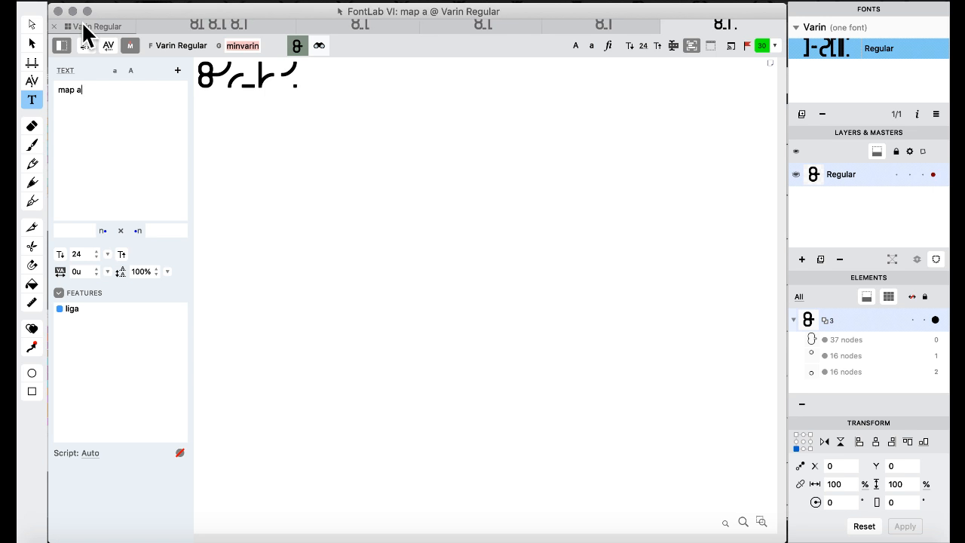
key("BackSpace")
key("BackSpace")
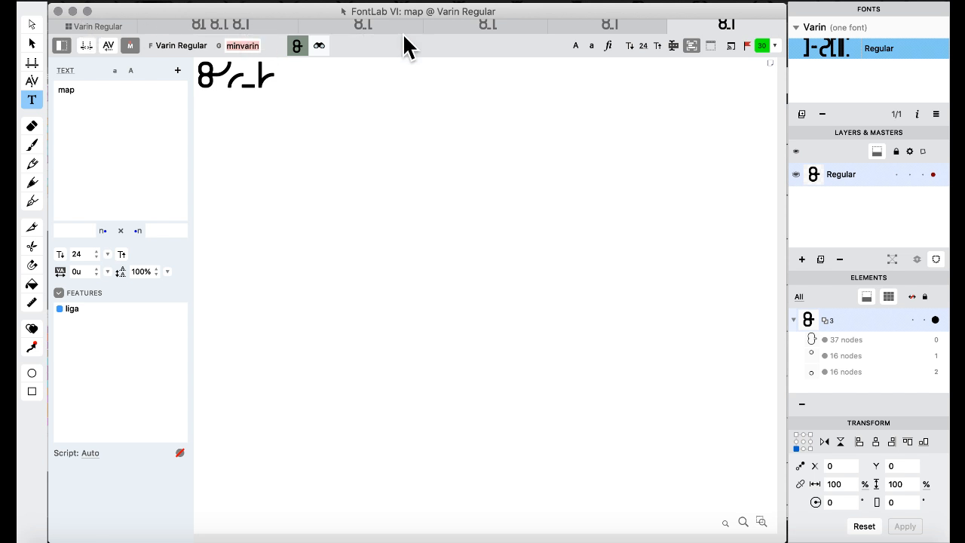
Close the leftover map test text tabs, keeping only the font overview and the oldest text tab.
left_click(672, 24)
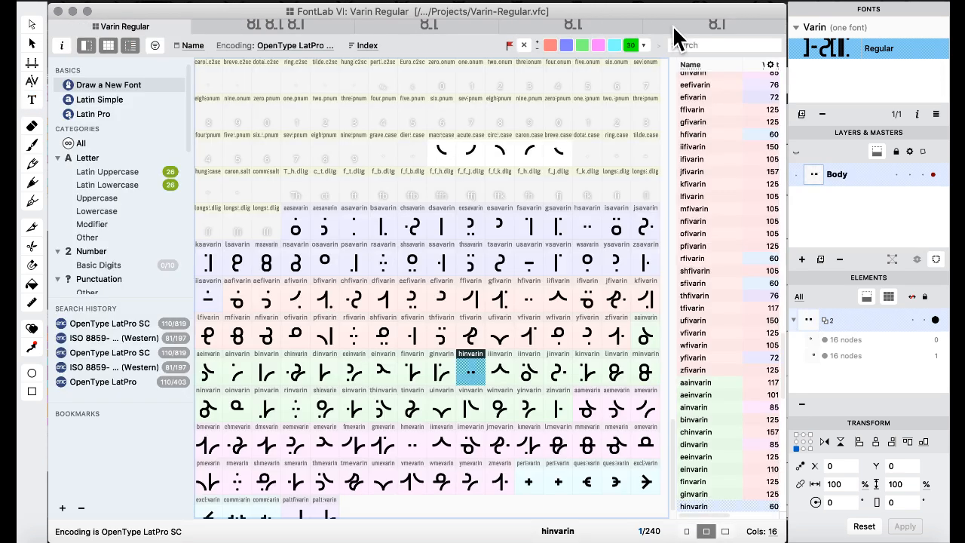
left_click(611, 25)
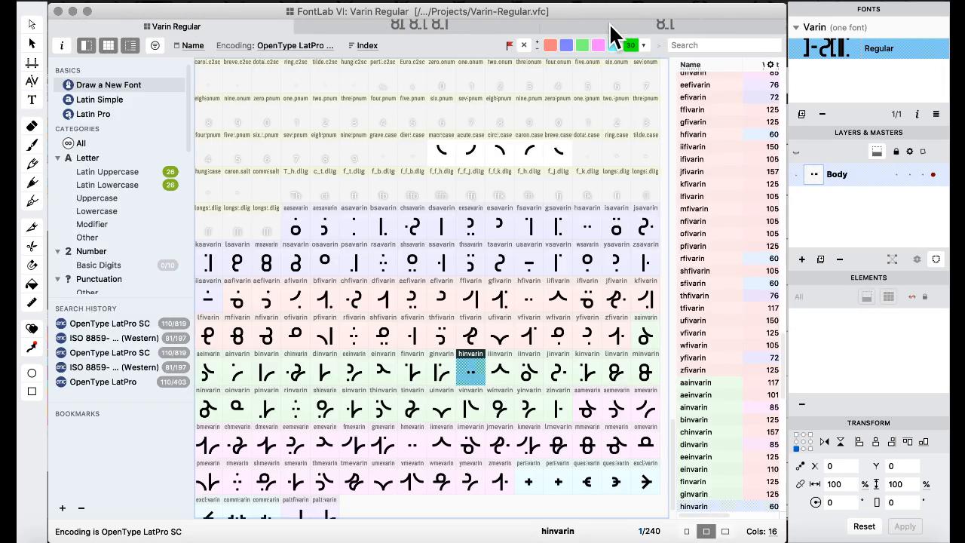
left_click(549, 25)
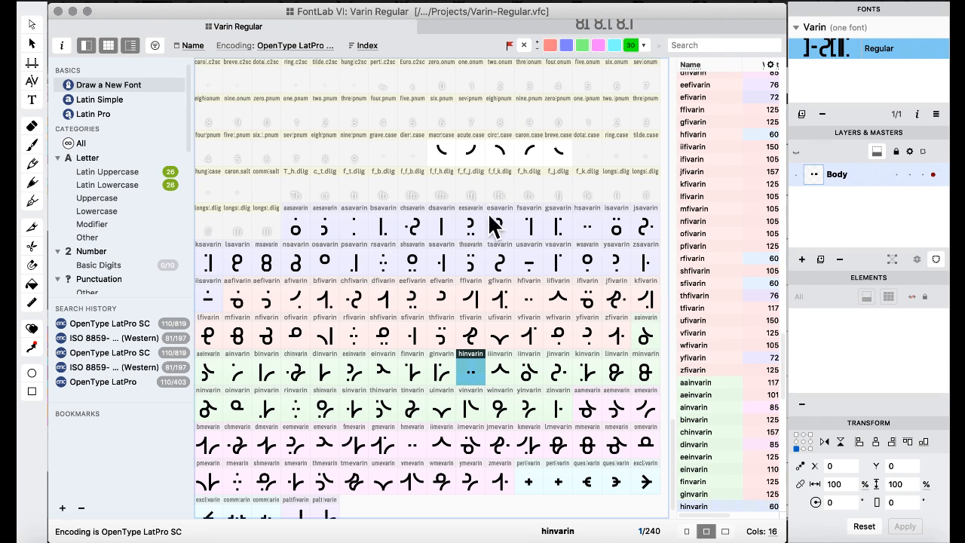
Select esavarin in the font overview and switch to the Features & Classes workspace.
left_click(498, 224)
left_click(546, 3)
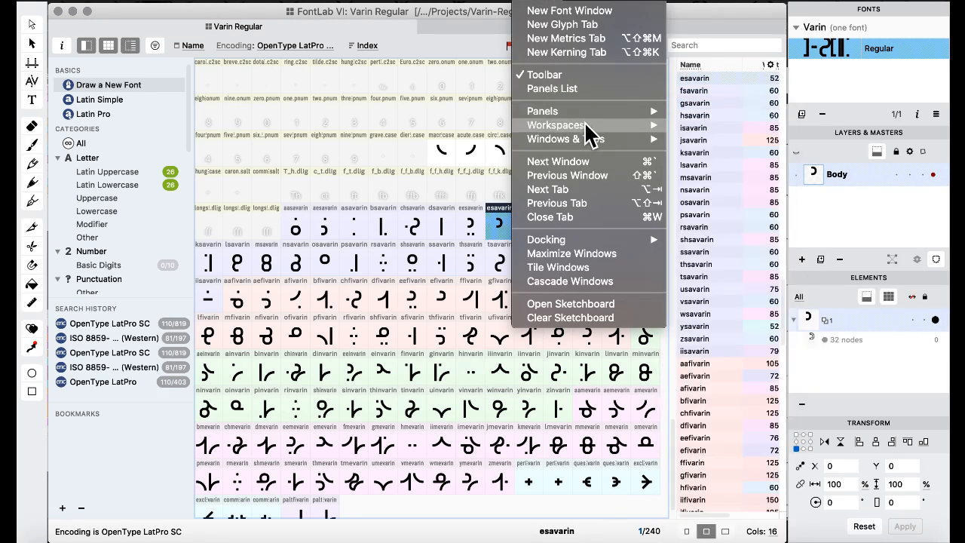
mouse_move(585, 128)
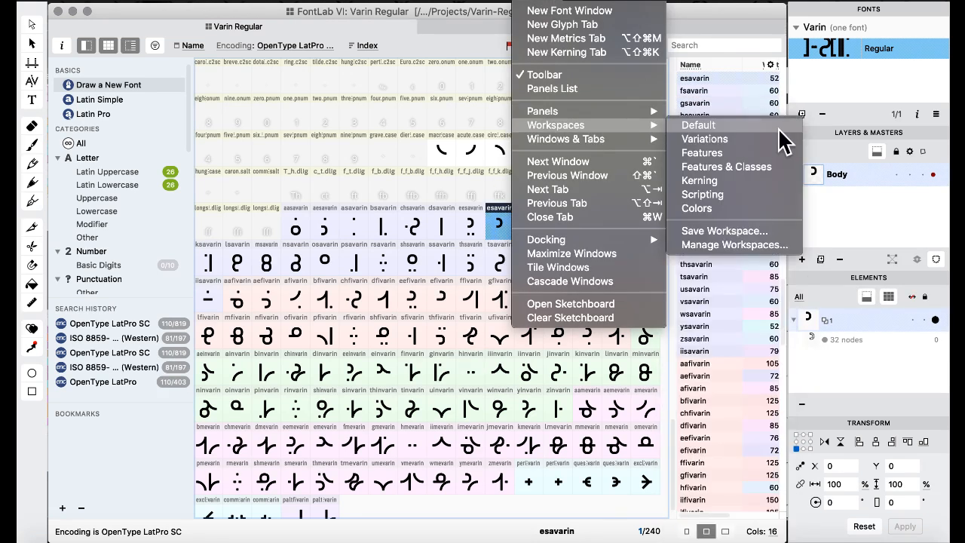
left_click(746, 167)
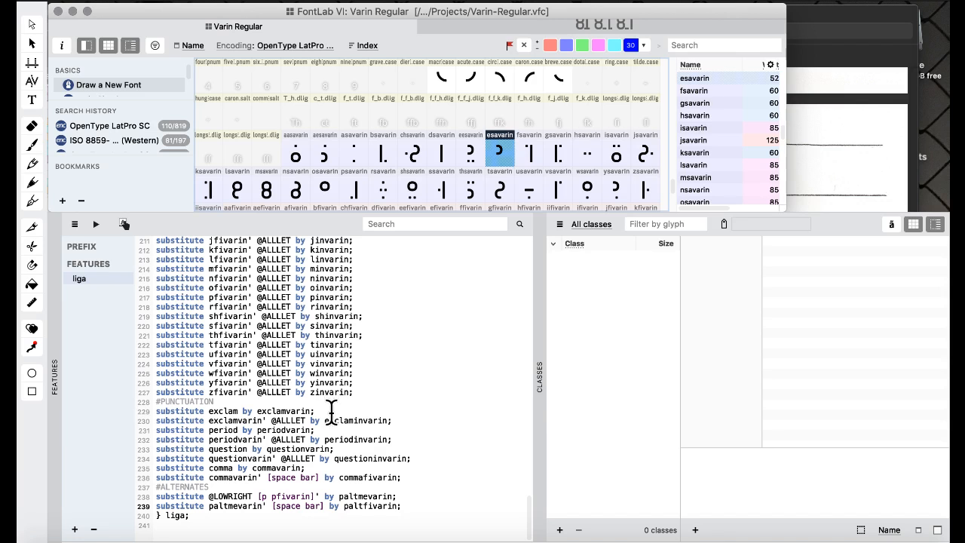
Examine the #PUNCTUATION and #ALTERNATES rules at the end of the liga feature code.
left_click(282, 458)
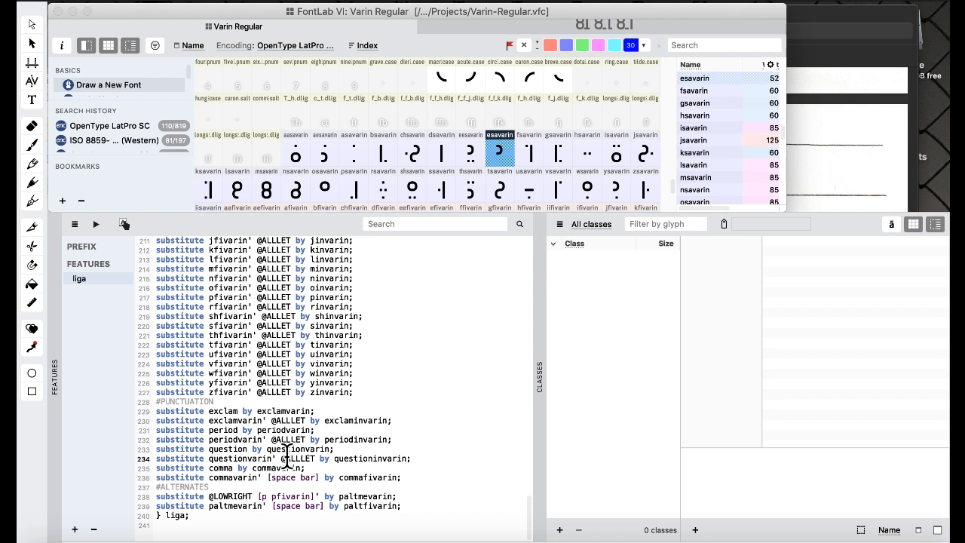
key("Left")
key("Left")
key("Left")
key("Left")
key("Left")
key("Left")
key("Left")
key("Left")
key("Left")
key("Down")
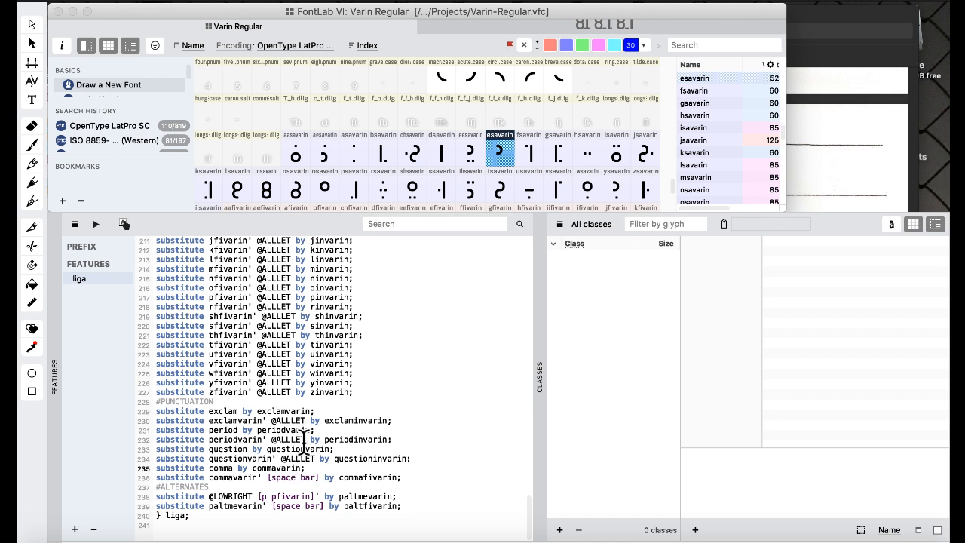
left_click(362, 401)
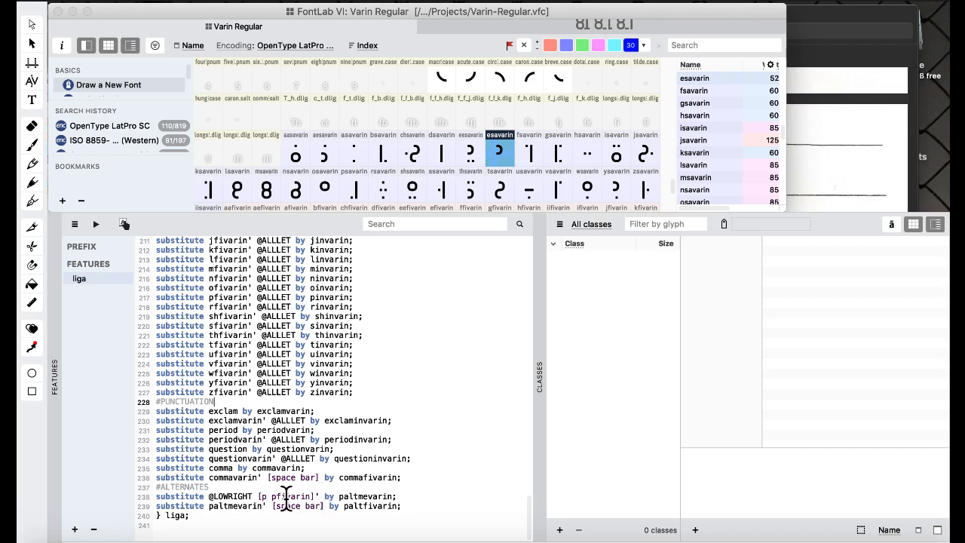
Change the last #ALTERNATES rule's first glyph group to [p paltmevarin]' before [space bar] and compile the liga feature.
left_click(207, 505)
type("[")
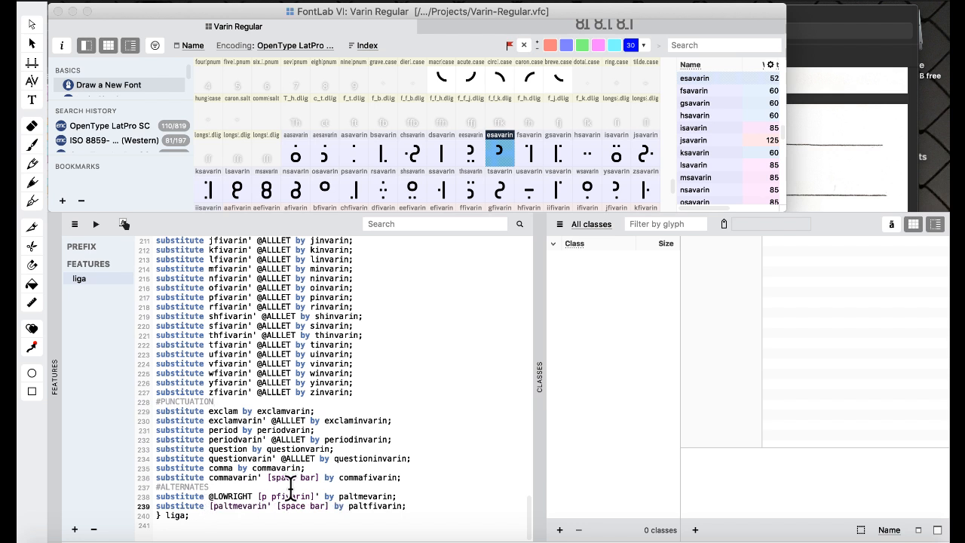
left_click(269, 505)
type("]")
left_click(213, 506)
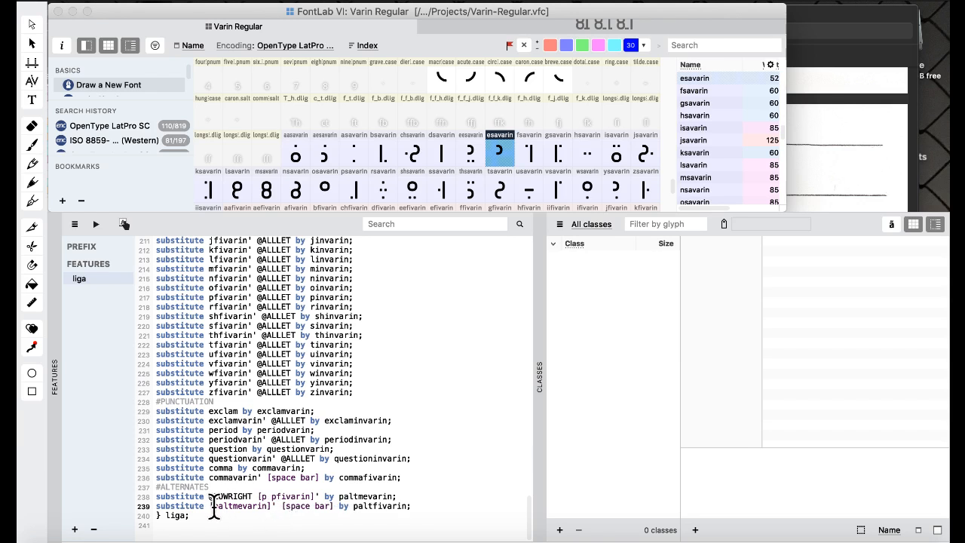
type("p")
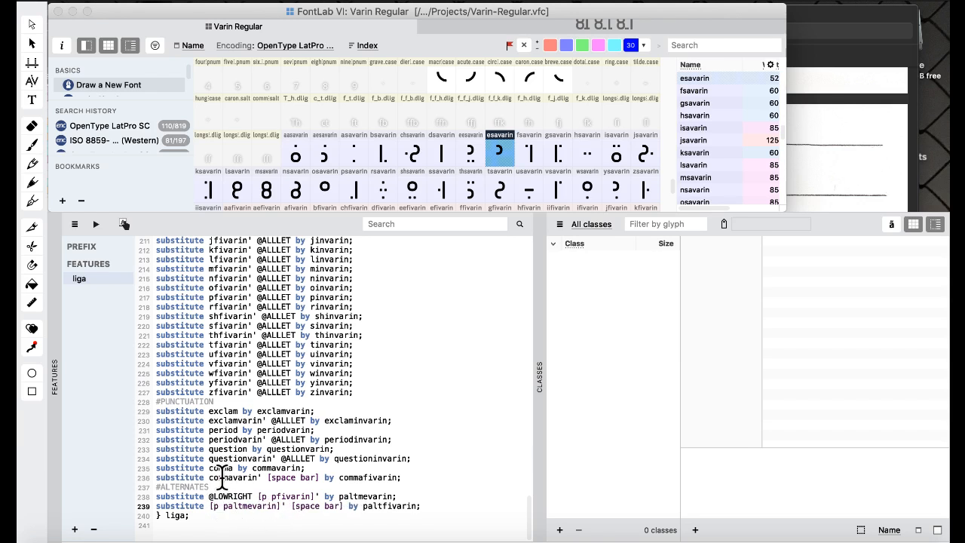
left_click(95, 223)
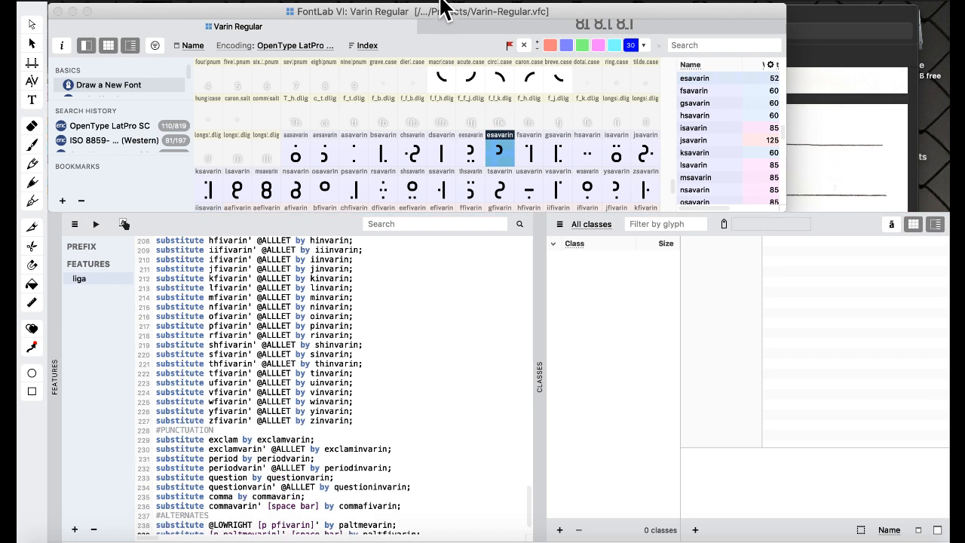
Switch to the Default workspace and open esavarin for text editing with the liga feature applied.
left_click(520, 2)
mouse_move(592, 135)
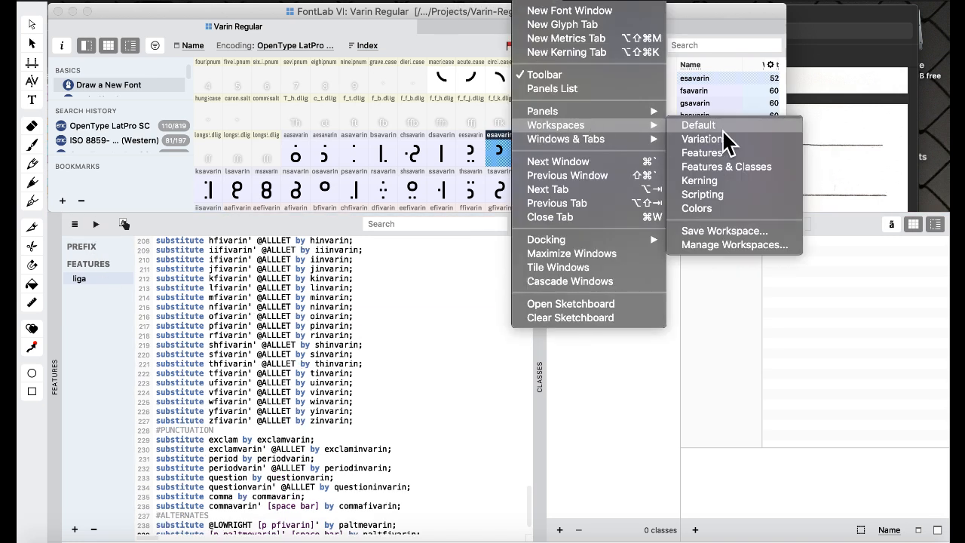
left_click(722, 125)
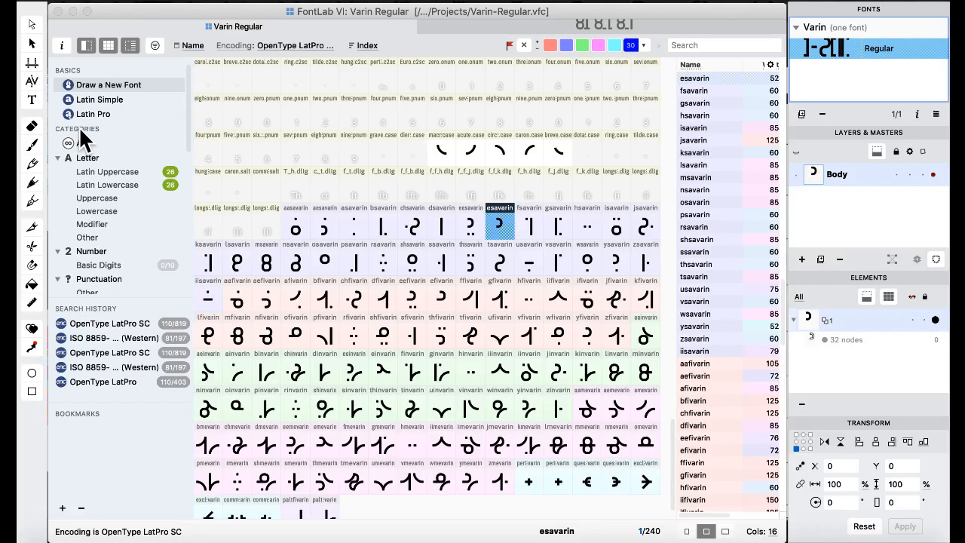
left_click(32, 99)
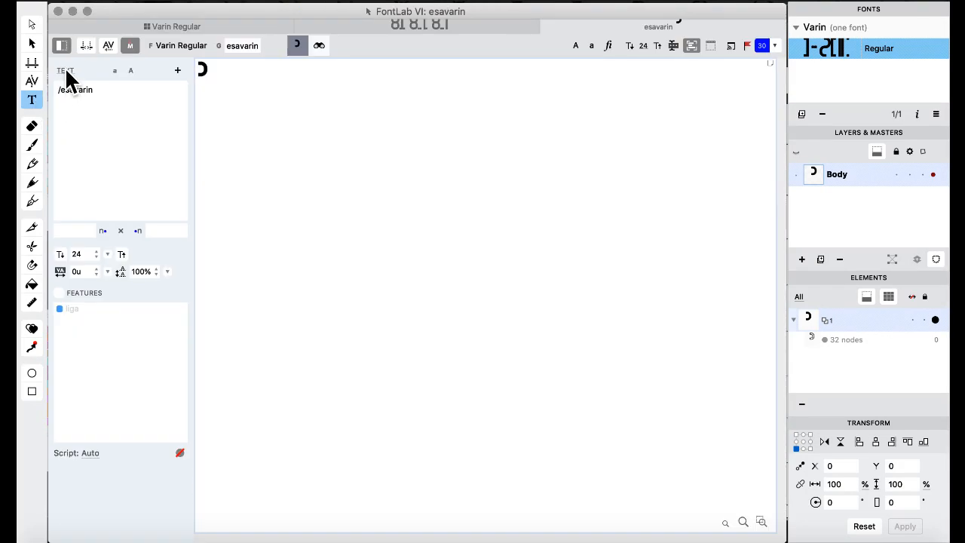
left_click(60, 293)
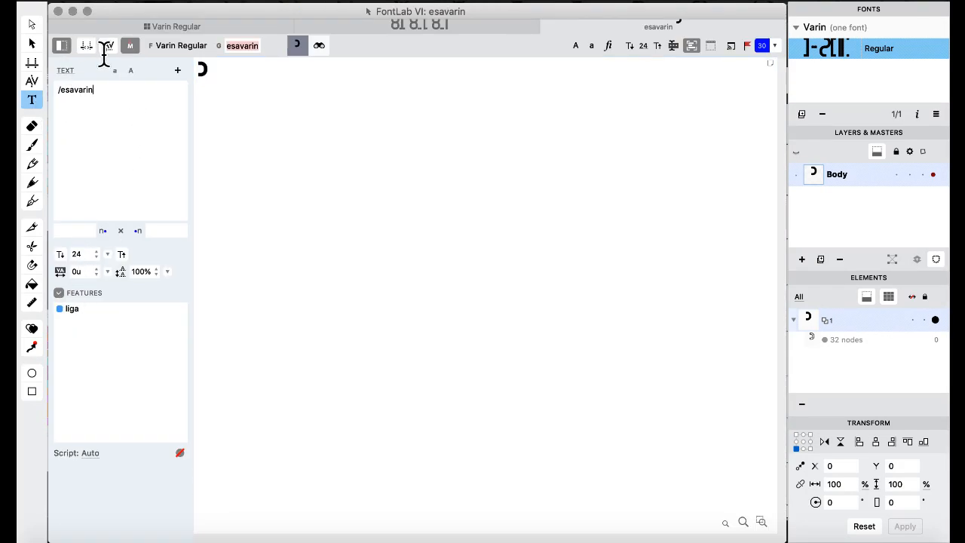
Replace the sample text with mapa, and reduce it to map followed by a space to test the alternates.
key("super+a")
type("mapa")
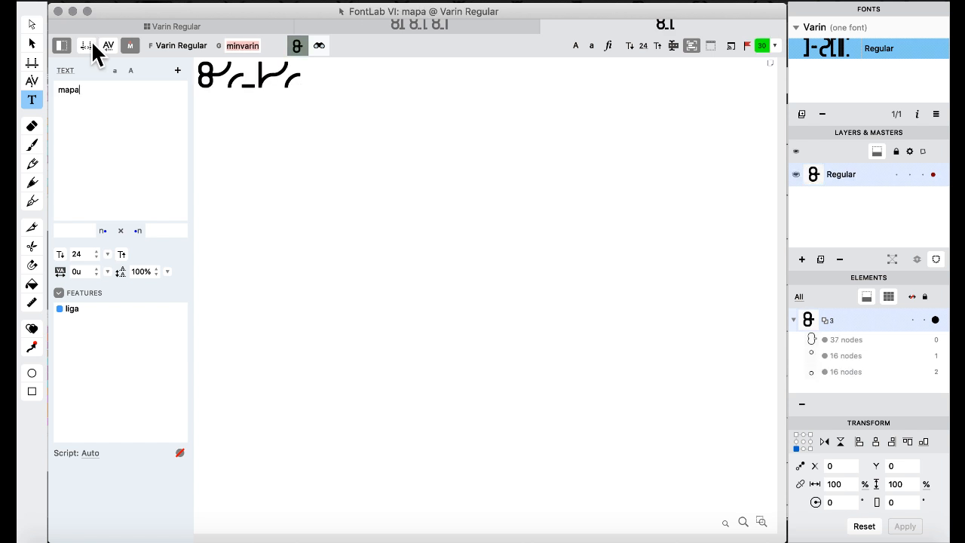
key("BackSpace")
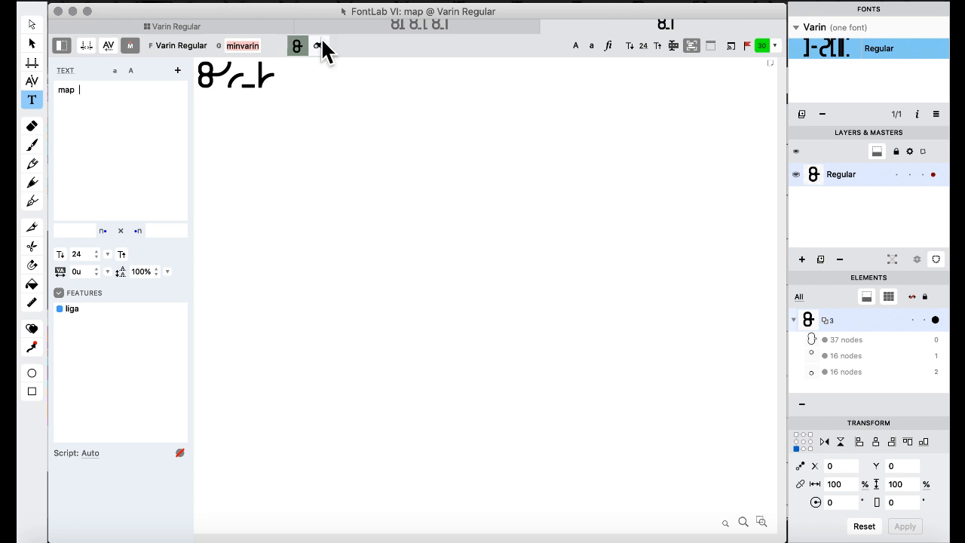
Close the map test text tab and return to the #ALTERNATES rules in the Features & Classes workspace.
left_click(548, 26)
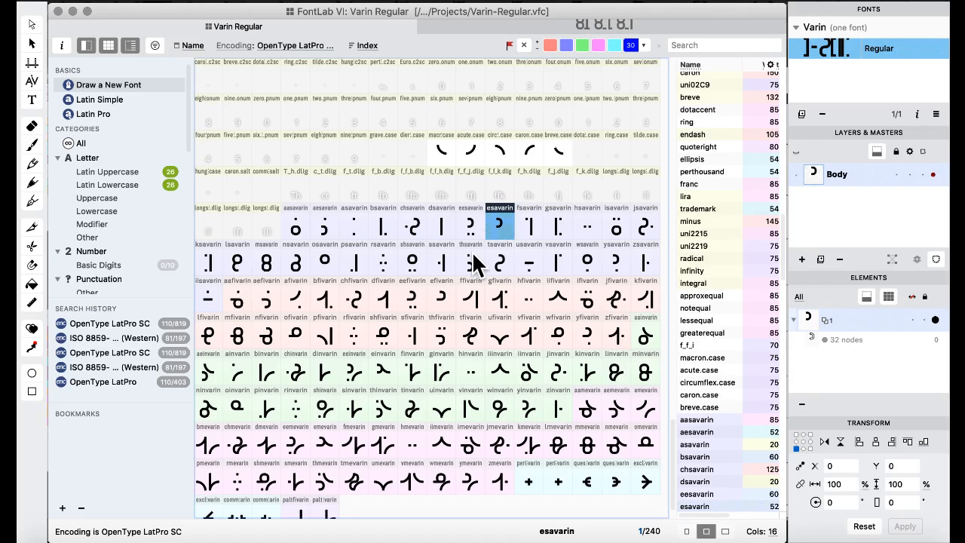
scroll(473, 262, "down", 1)
left_click(571, 2)
mouse_move(562, 134)
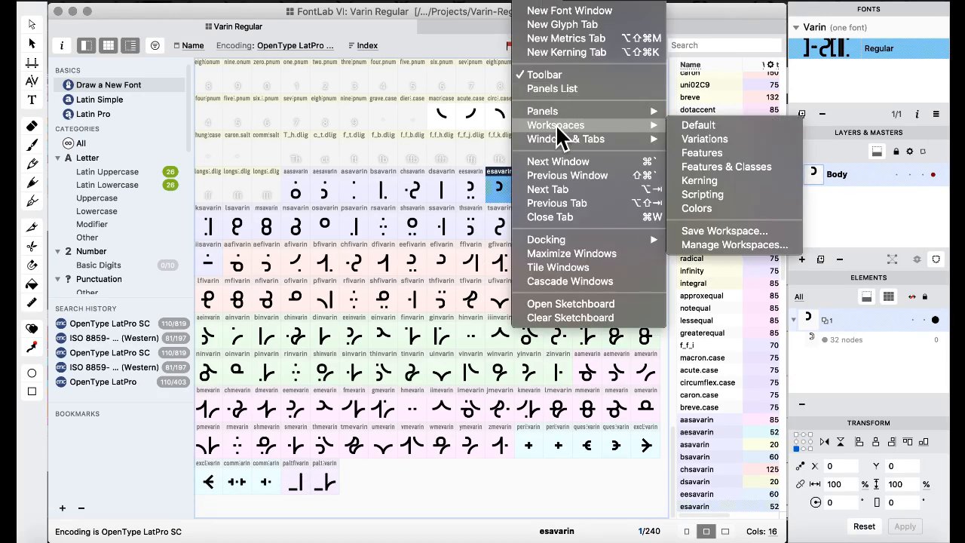
left_click(750, 166)
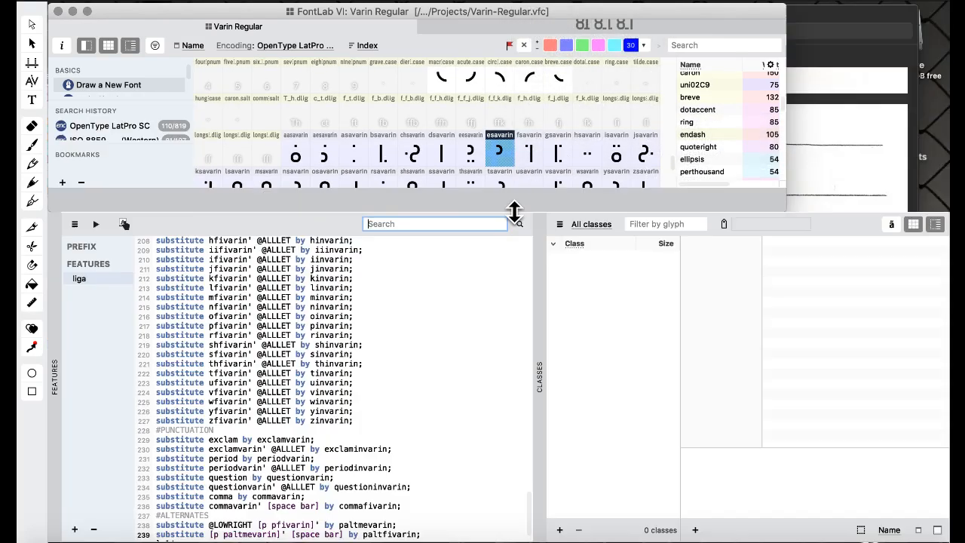
scroll(393, 309, "down", 2)
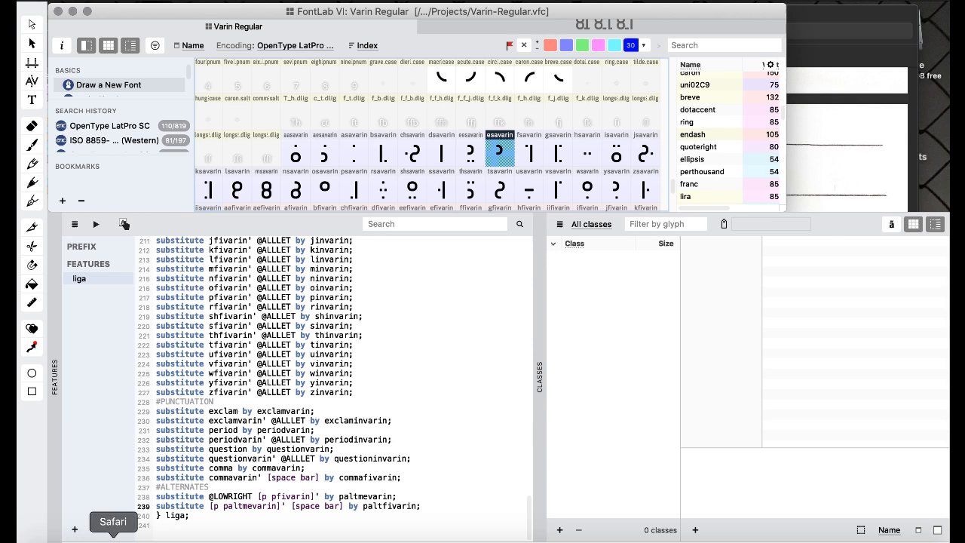
Switch to Safari, search the web for fontlab vi manual, and open the FontLab VI User Guide.
left_click(113, 535)
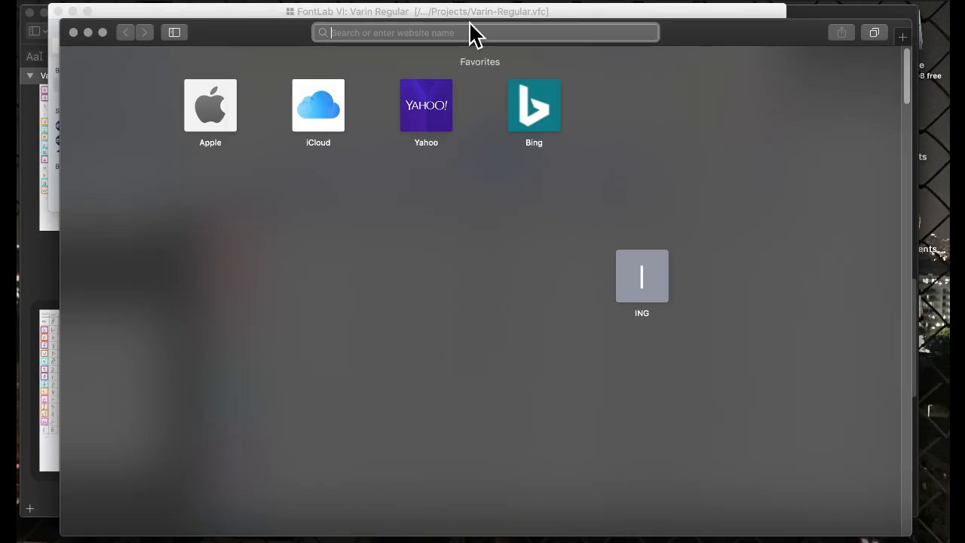
type("fontlab")
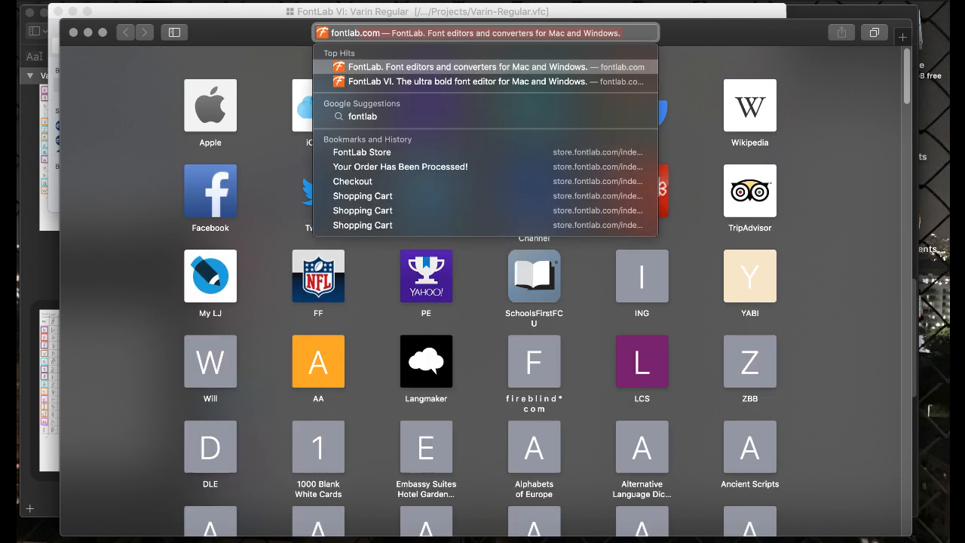
type(" vi manual")
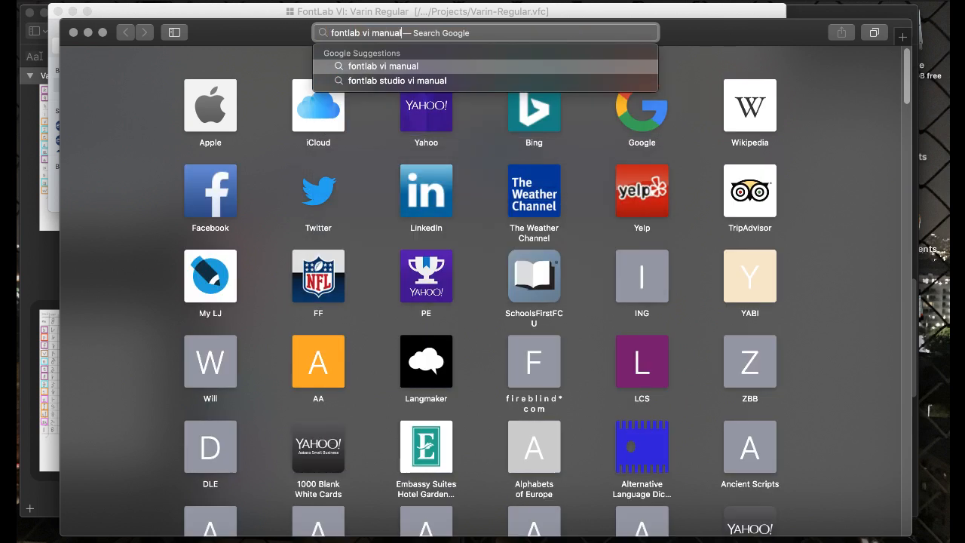
key("Return")
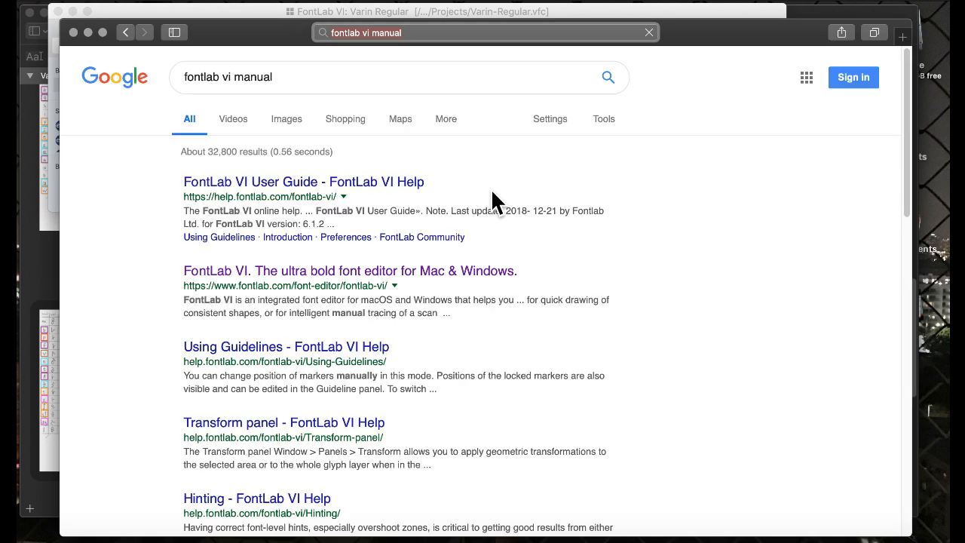
left_click(322, 184)
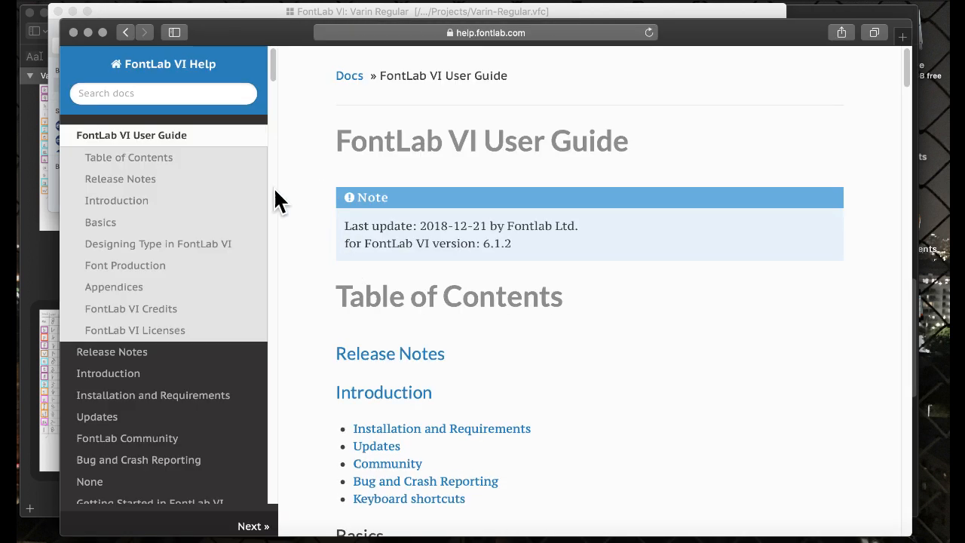
Search the help documentation for contextual ligature and open the Glyph Substitution Rules article.
left_click(184, 95)
type("contextual ligature")
key("Return")
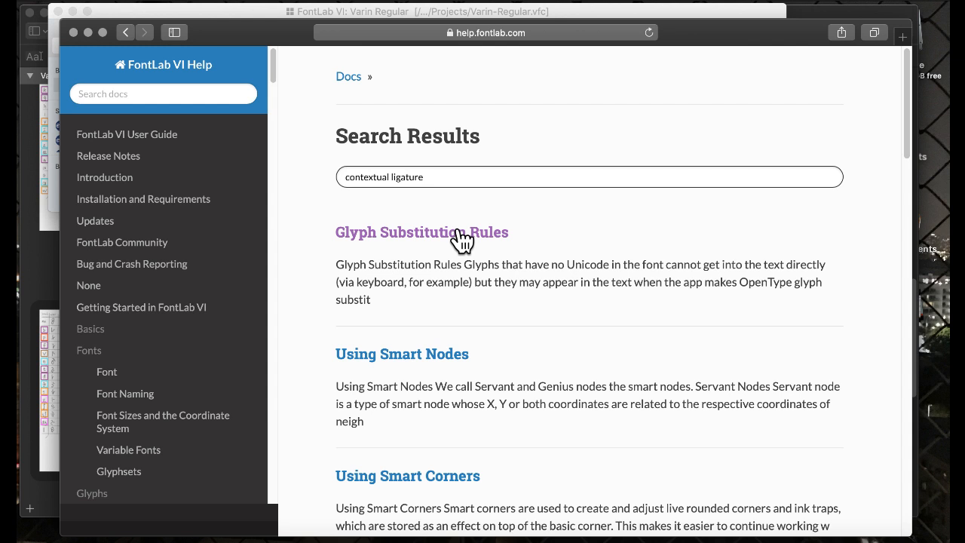
left_click(460, 235)
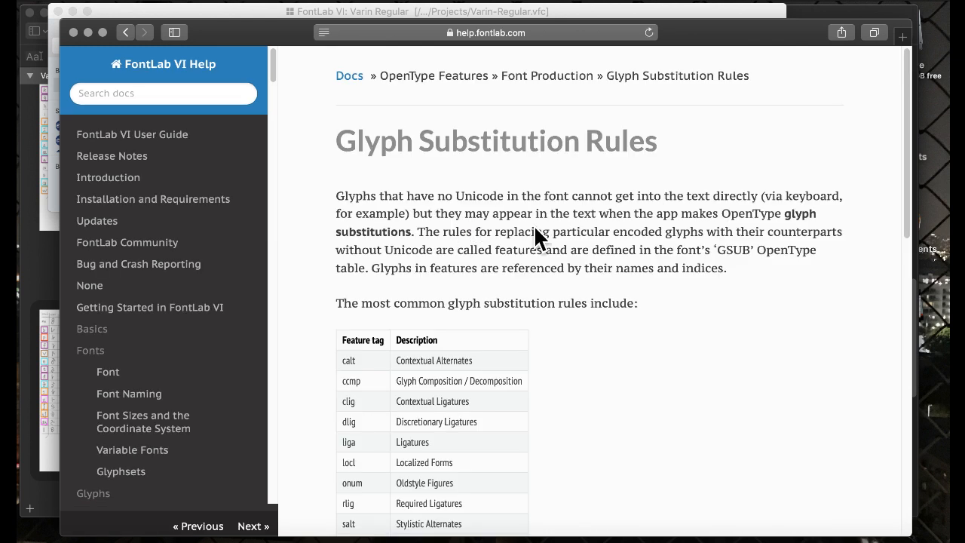
Read the Glyph Substitution Rules article, examining the feature tag table and the liga code example.
scroll(534, 225, "down", 3)
scroll(534, 225, "down", 10)
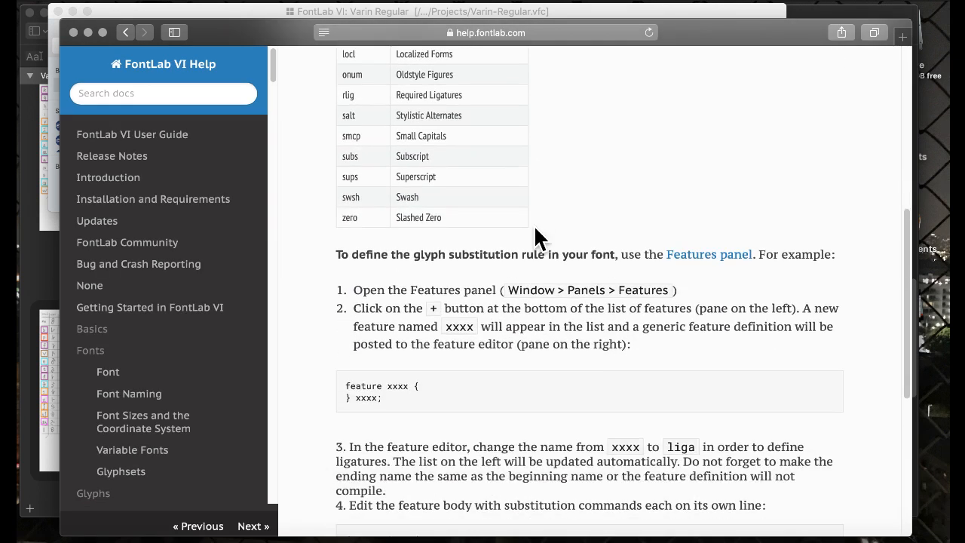
scroll(536, 239, "up", 4)
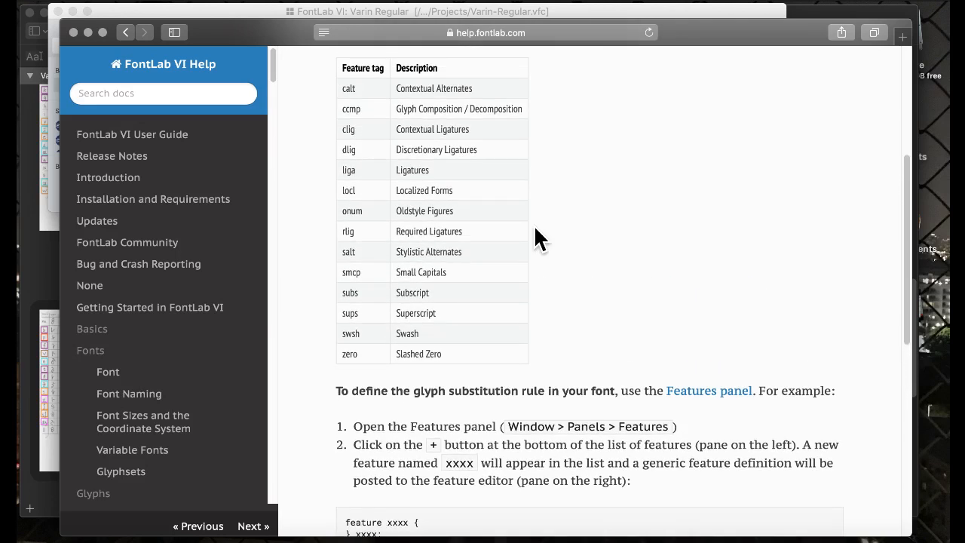
scroll(535, 239, "down", 10)
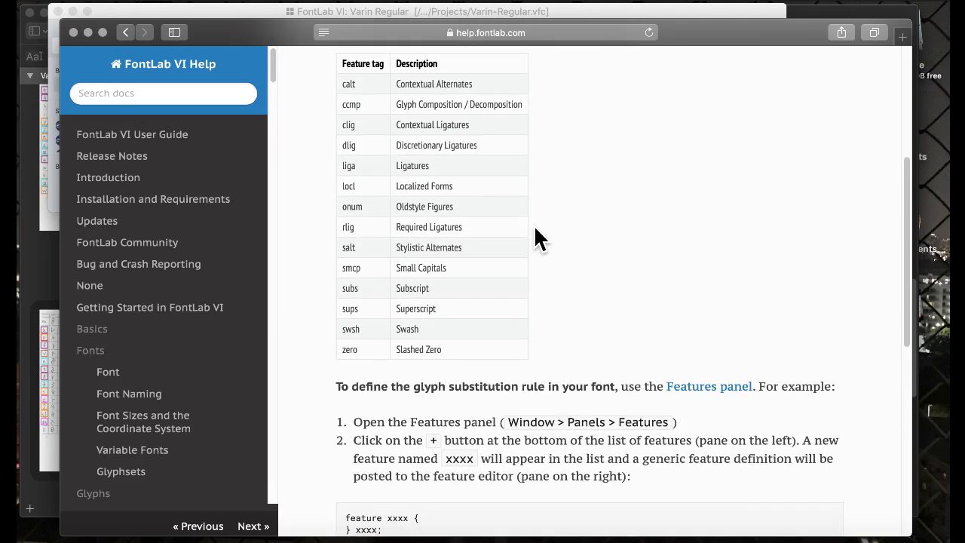
scroll(537, 238, "down", 1)
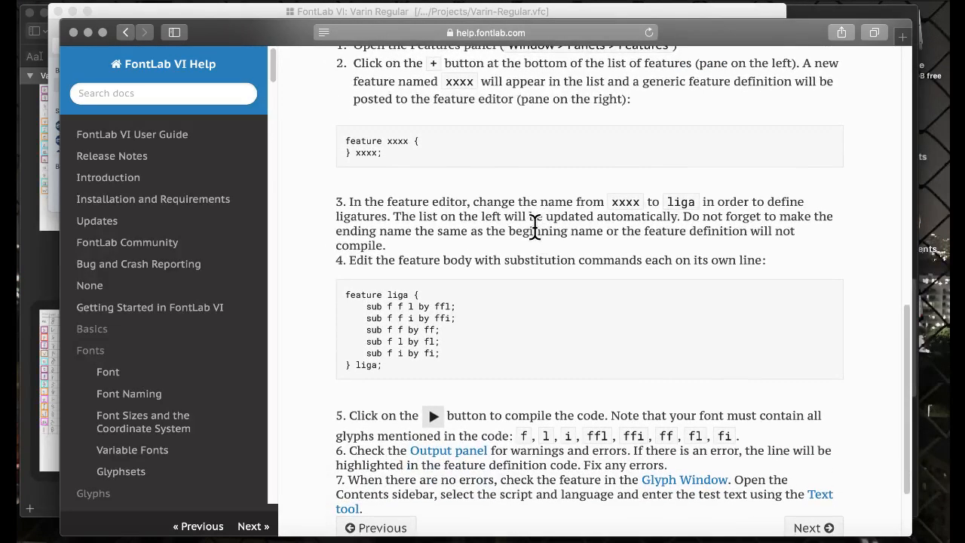
scroll(534, 223, "up", 8)
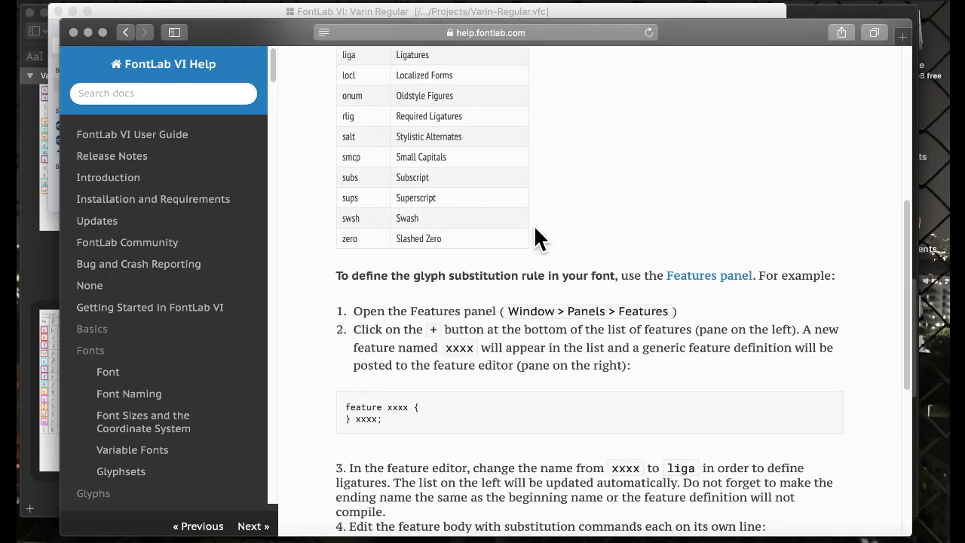
scroll(534, 228, "down", 5)
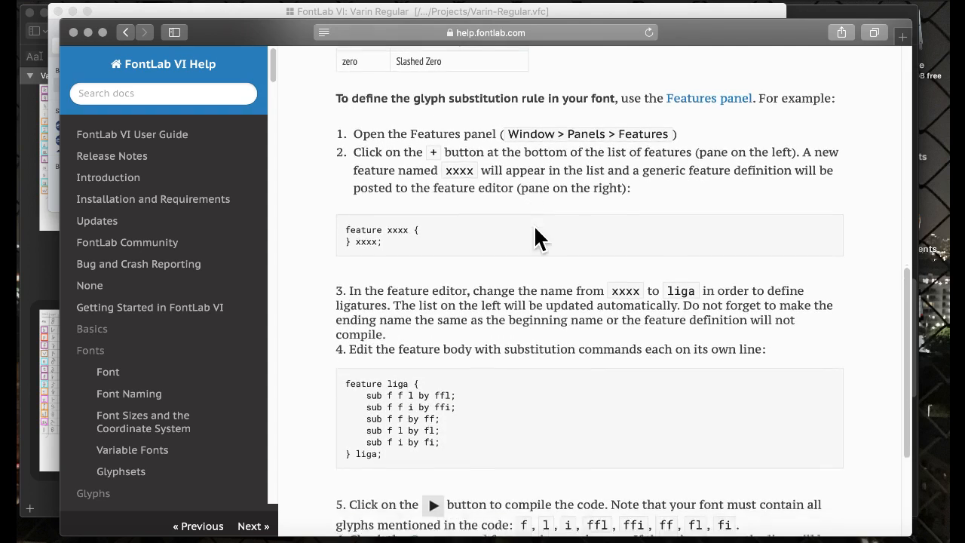
scroll(537, 238, "down", 5)
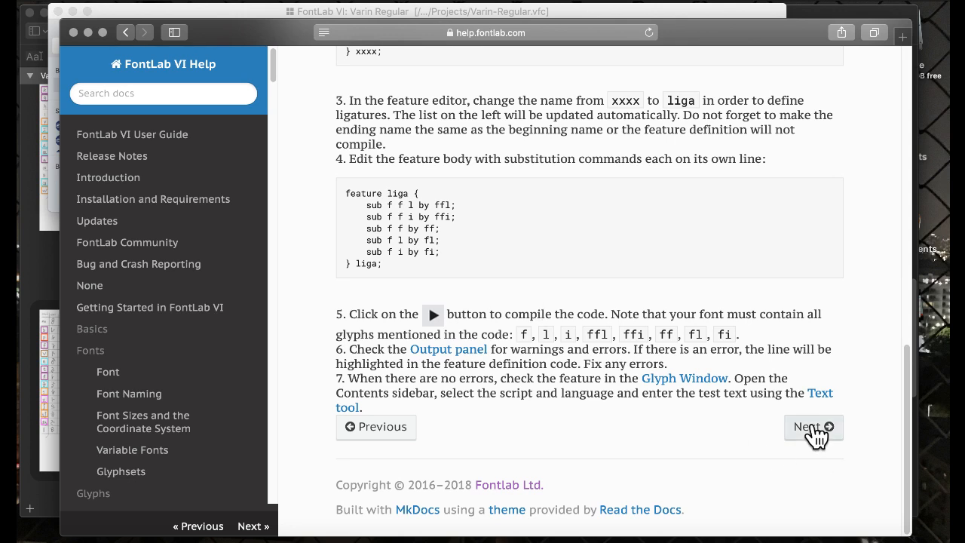
Look through the following help page, Exporting Fonts, and return to the Glyph Substitution Rules article.
left_click(813, 426)
scroll(666, 209, "down", 7)
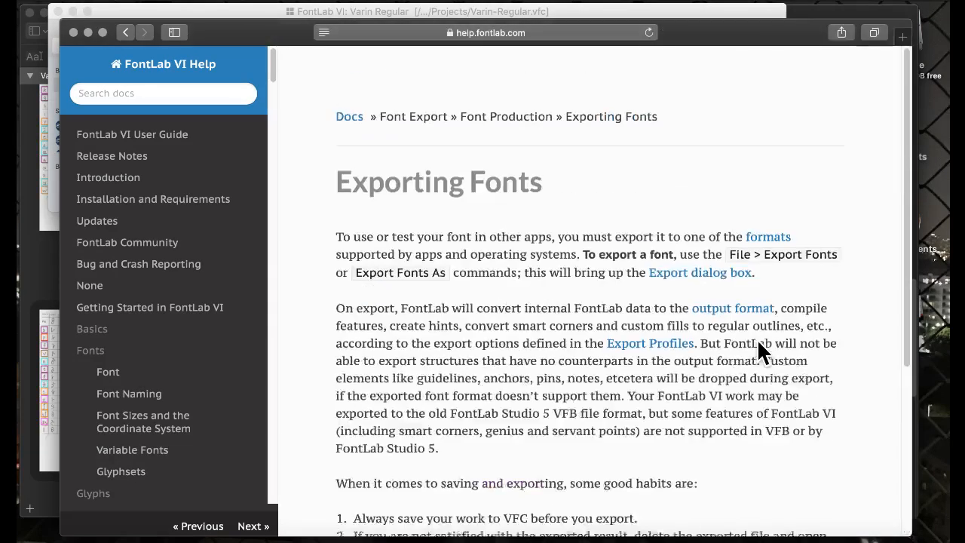
scroll(757, 338, "down", 7)
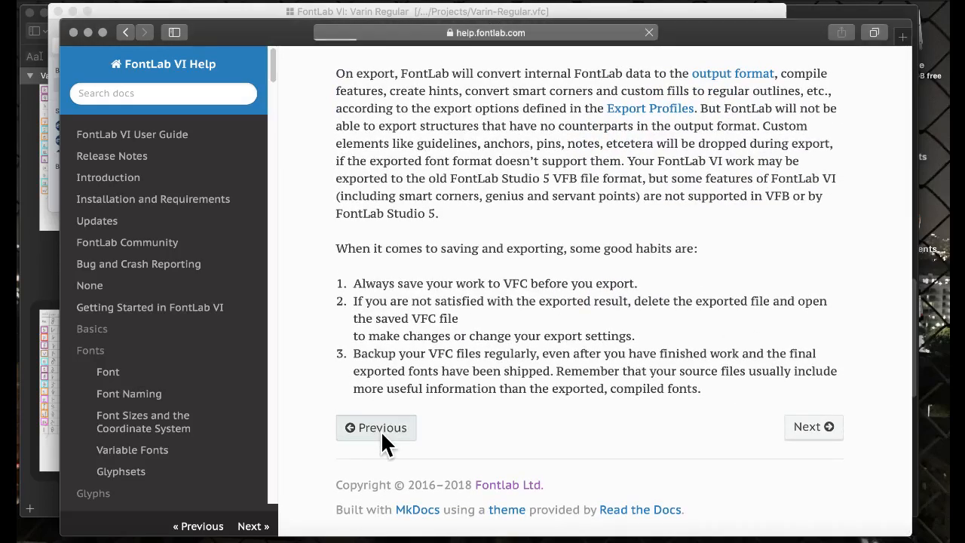
left_click(380, 429)
Browse the user guide's contents list for related topics and review the substitution rules article again.
scroll(592, 293, "down", 10)
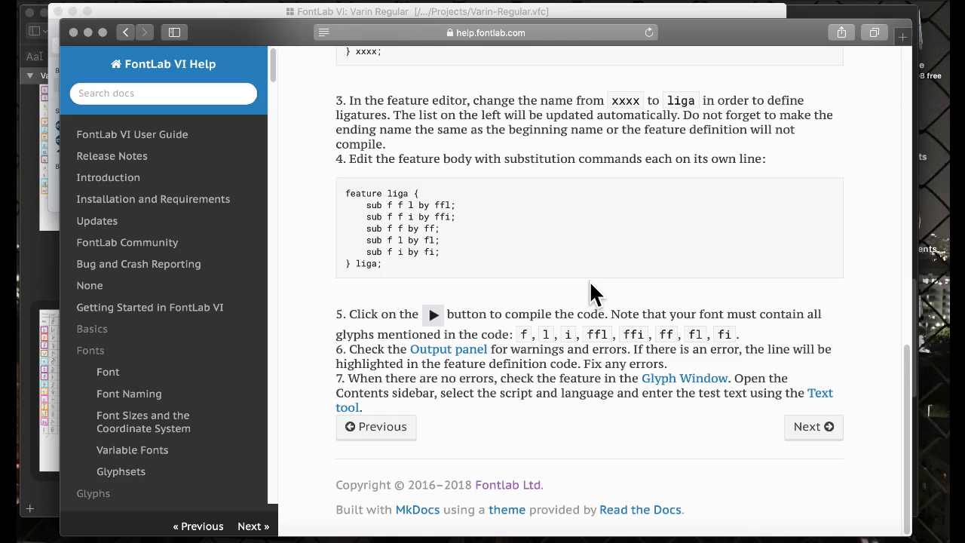
scroll(200, 226, "down", 2)
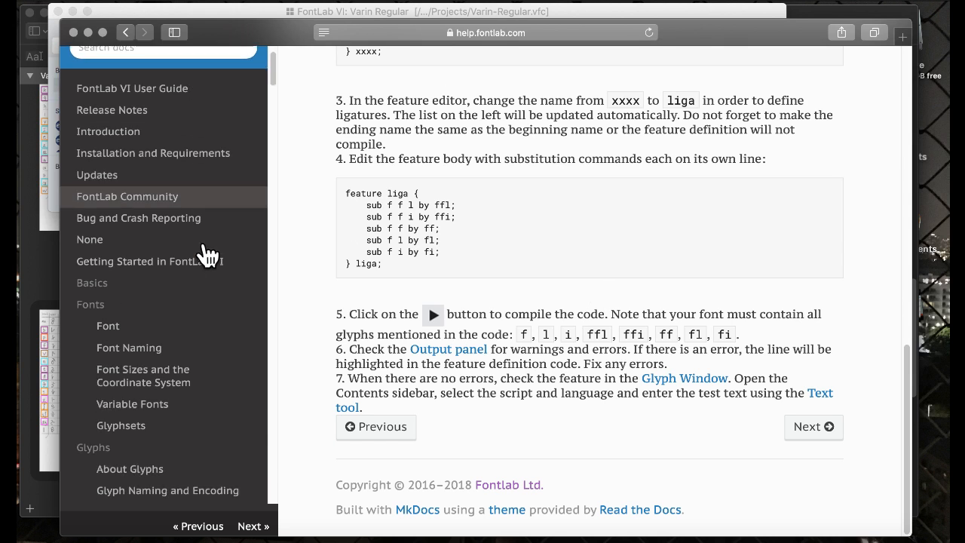
scroll(205, 254, "down", 10)
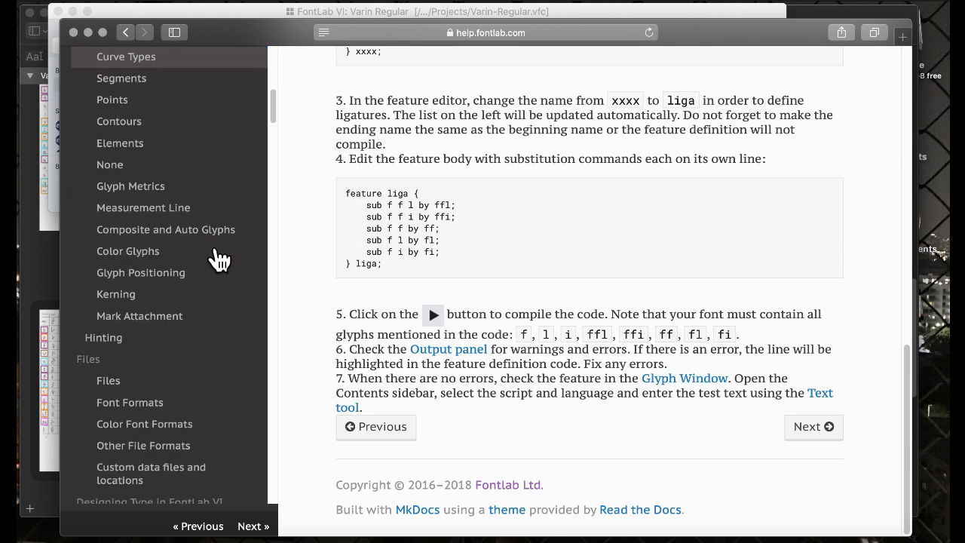
scroll(216, 235, "down", 10)
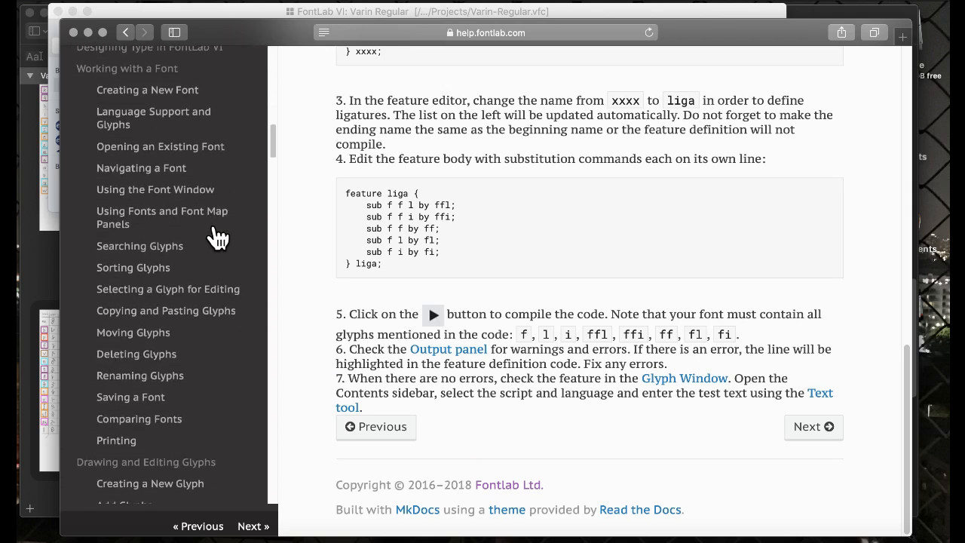
scroll(564, 254, "up", 9)
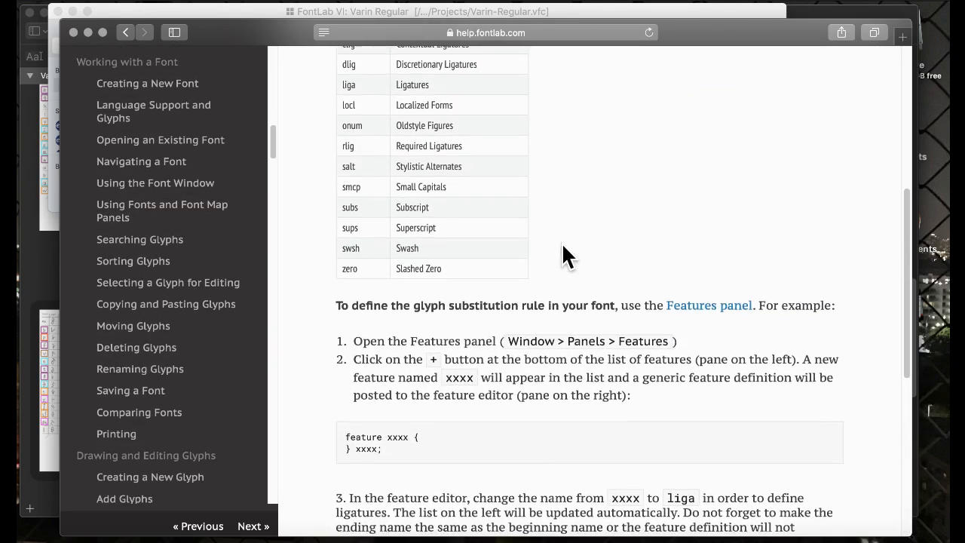
Review the Glyph Substitution Rules article and its contents list once more, and search the help documentation for end.
scroll(562, 242, "up", 8)
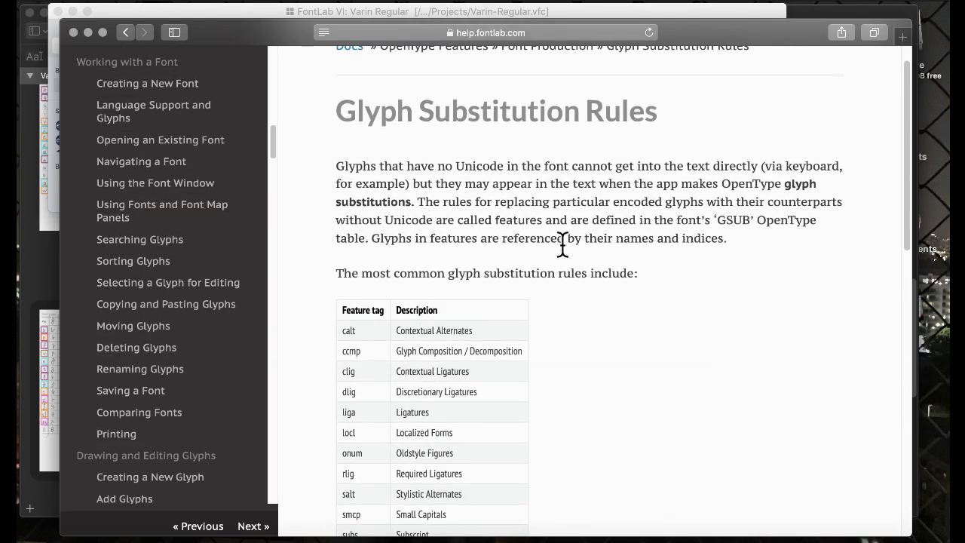
scroll(620, 211, "down", 15)
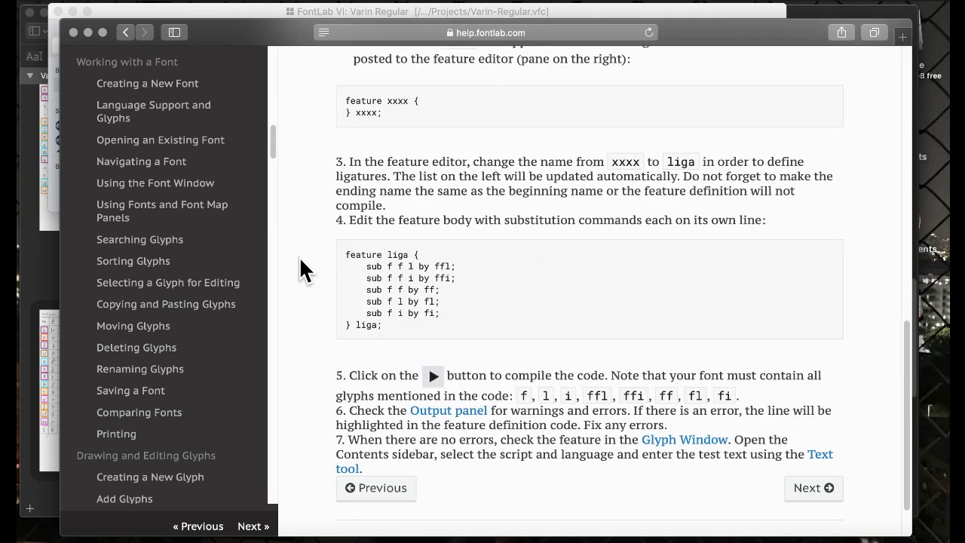
scroll(219, 257, "down", 8)
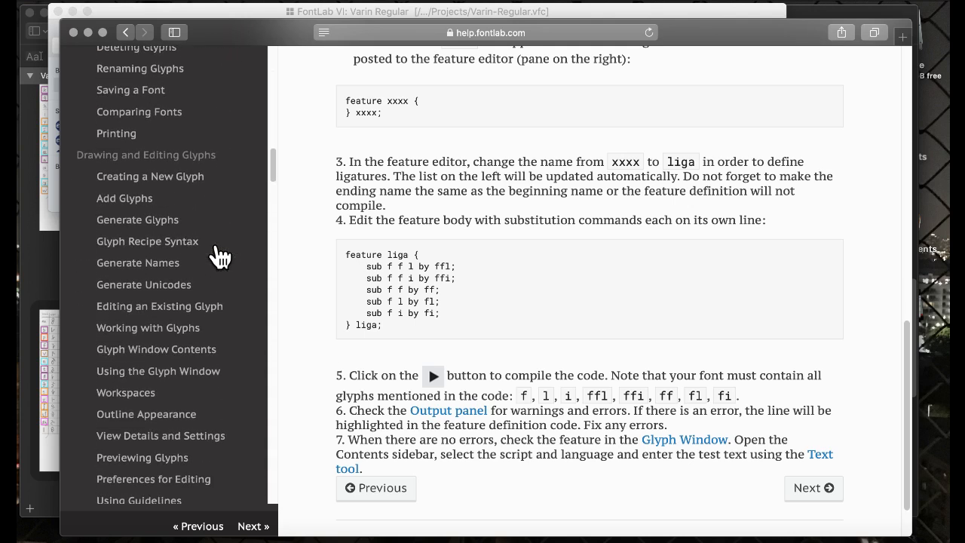
scroll(218, 245, "up", 15)
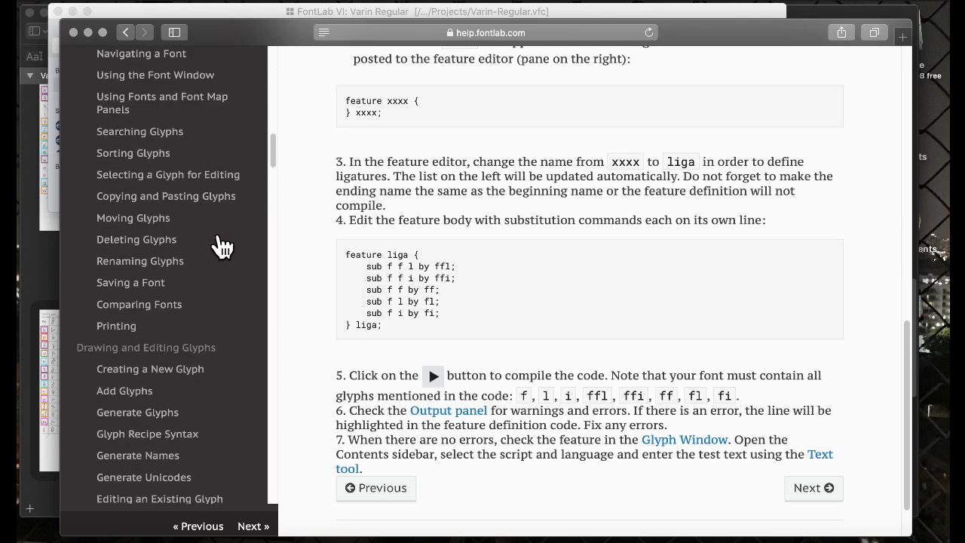
type("end")
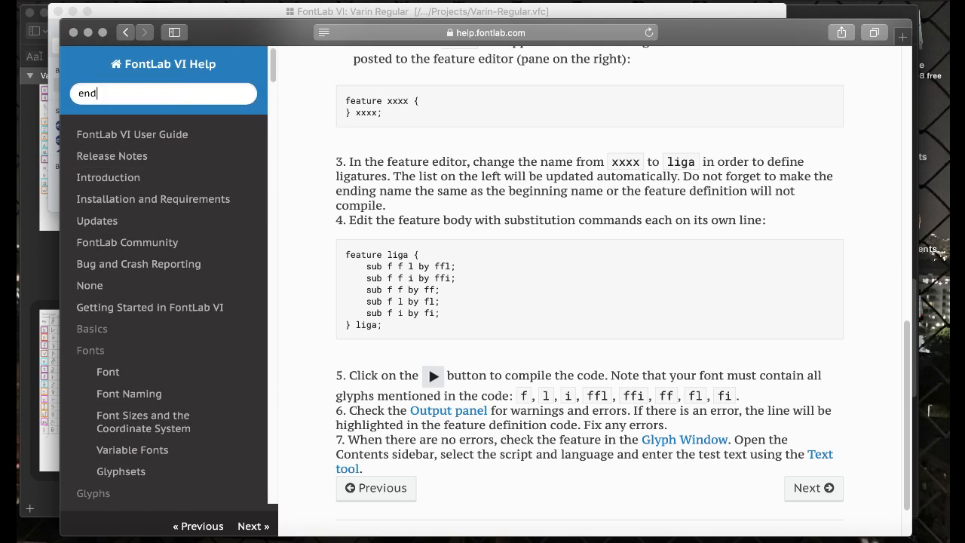
key("Return")
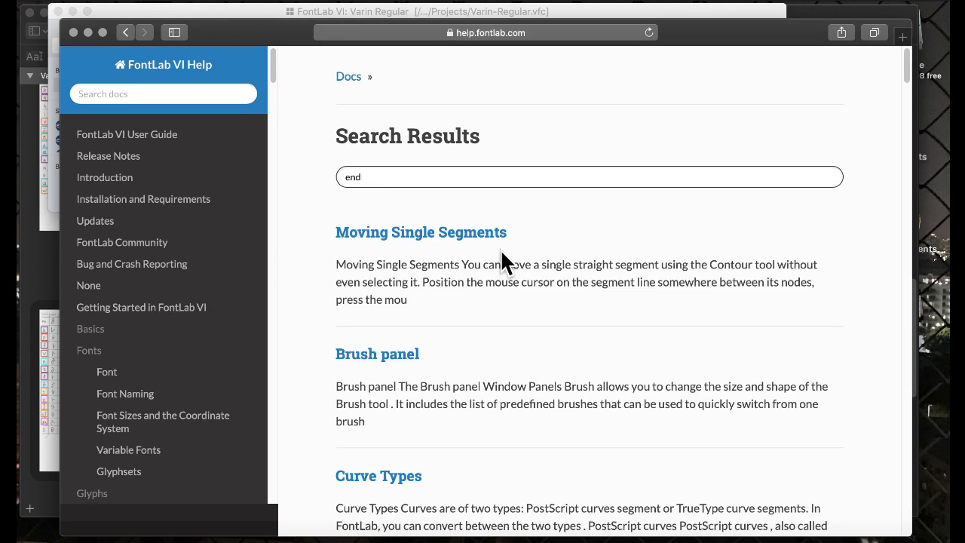
Scan the search results for a help article on substituting glyphs at the end of a word.
scroll(535, 231, "down", 3)
scroll(535, 231, "down", 5)
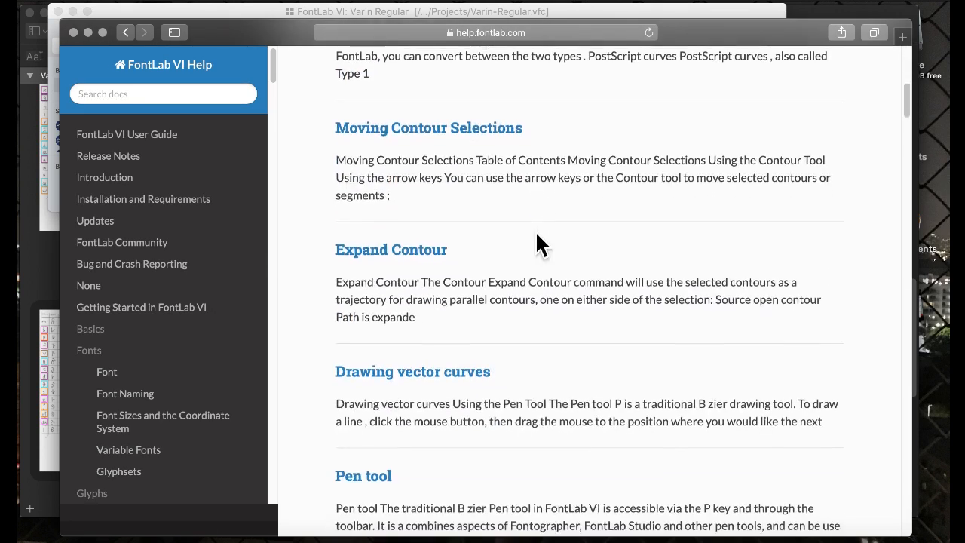
scroll(535, 231, "down", 4)
scroll(535, 231, "down", 8)
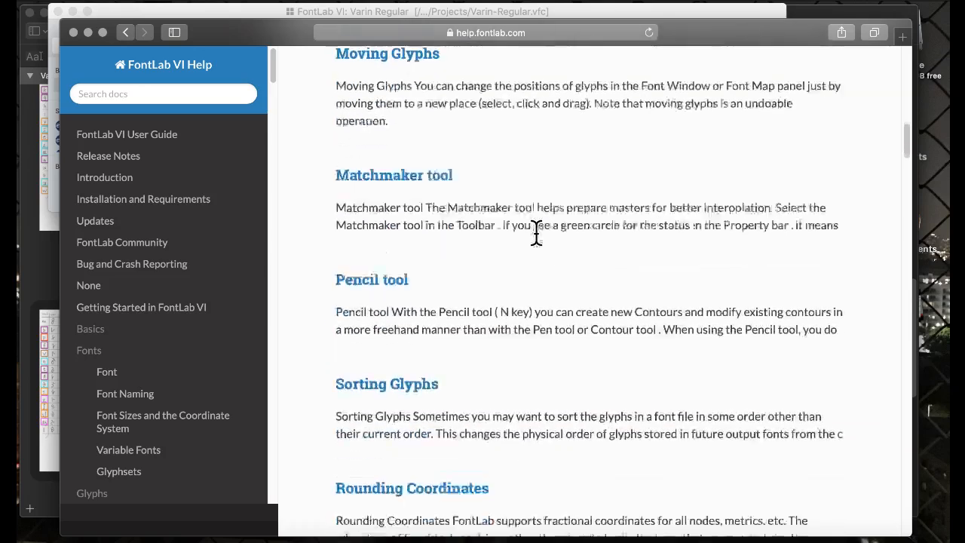
scroll(537, 245, "down", 4)
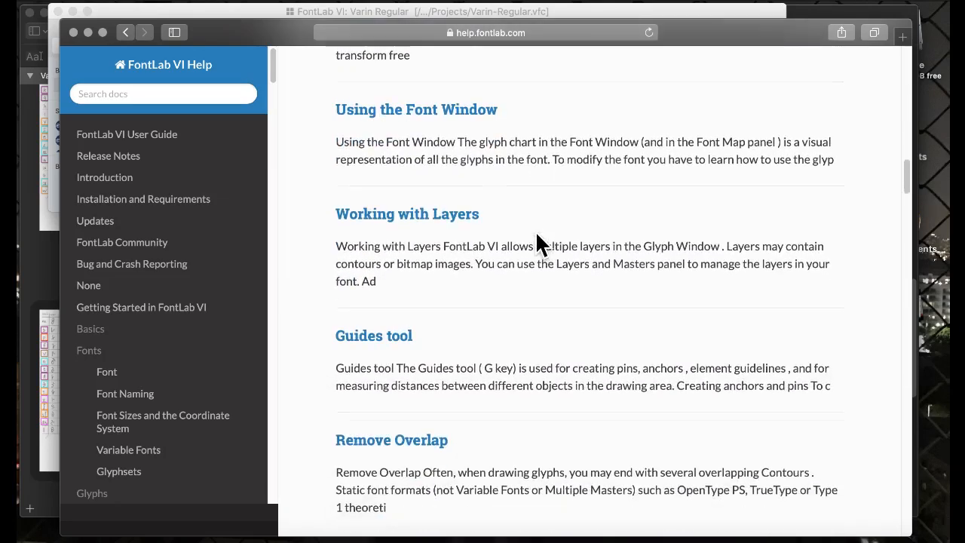
scroll(537, 244, "up", 1)
scroll(537, 234, "up", 2)
scroll(537, 234, "down", 5)
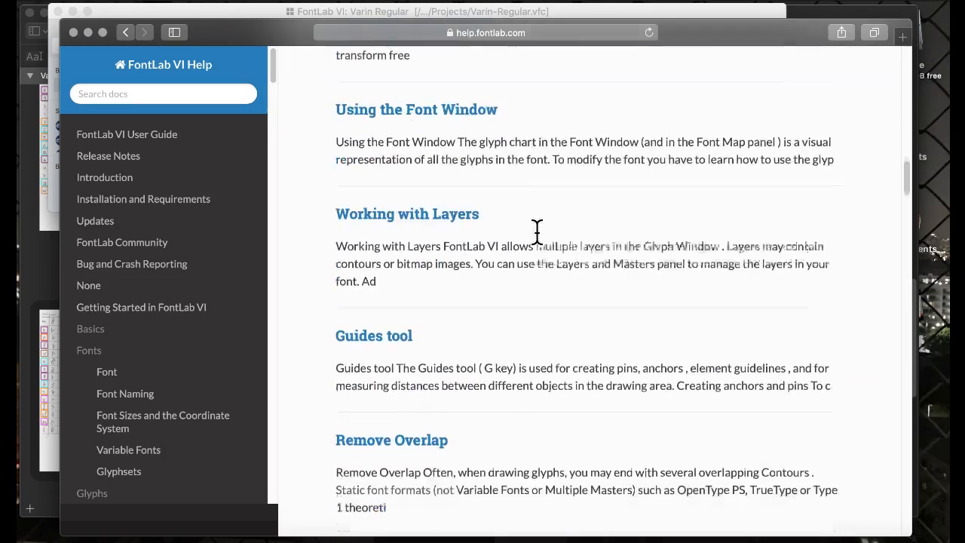
scroll(537, 232, "down", 10)
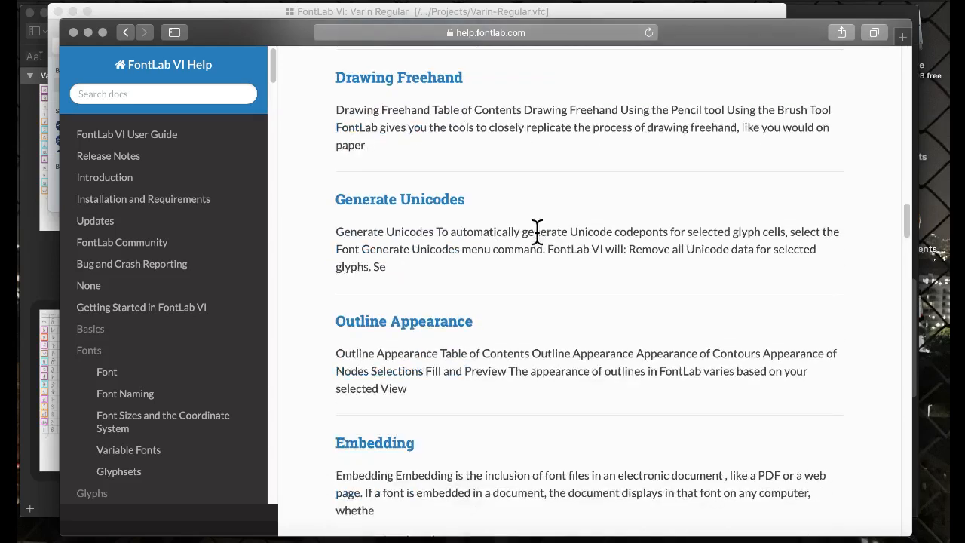
scroll(537, 232, "down", 10)
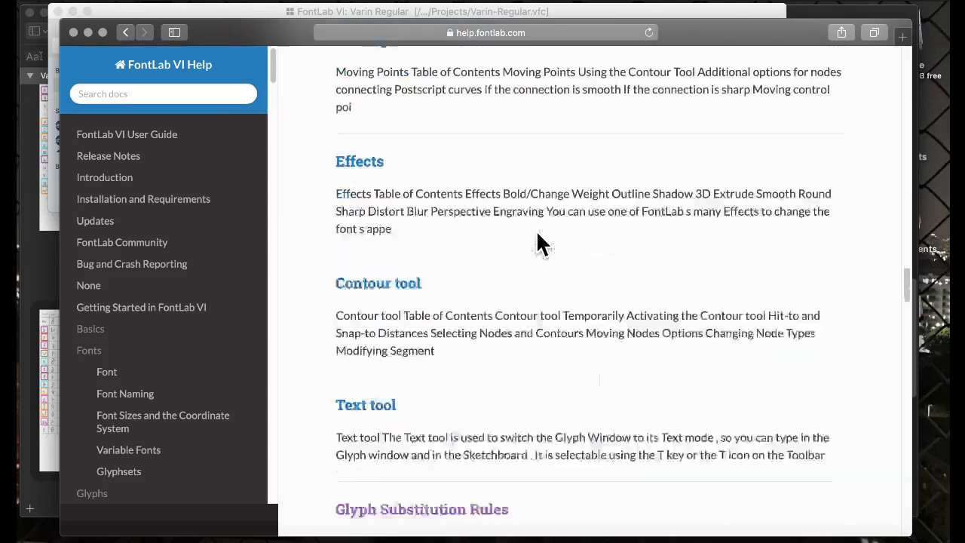
scroll(537, 235, "up", 2)
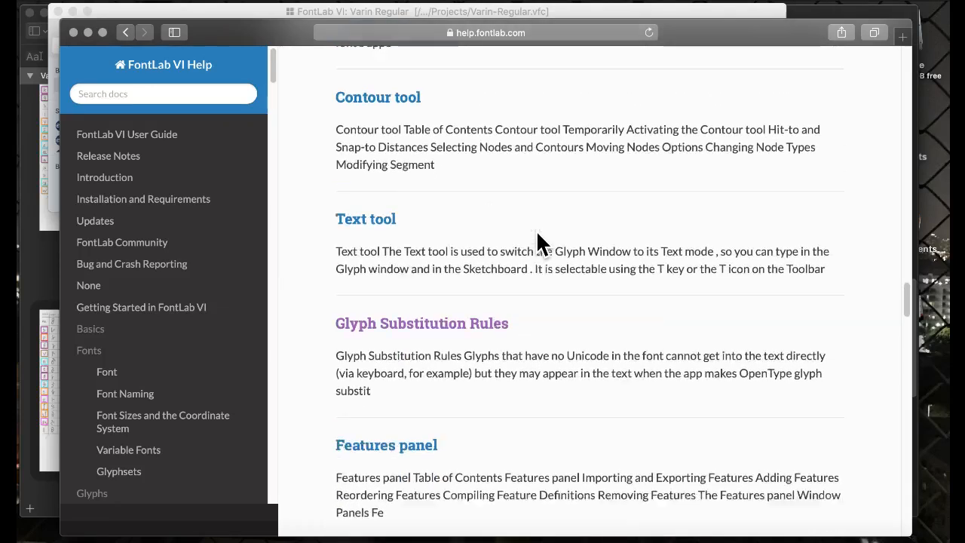
scroll(538, 235, "down", 3)
scroll(536, 233, "down", 5)
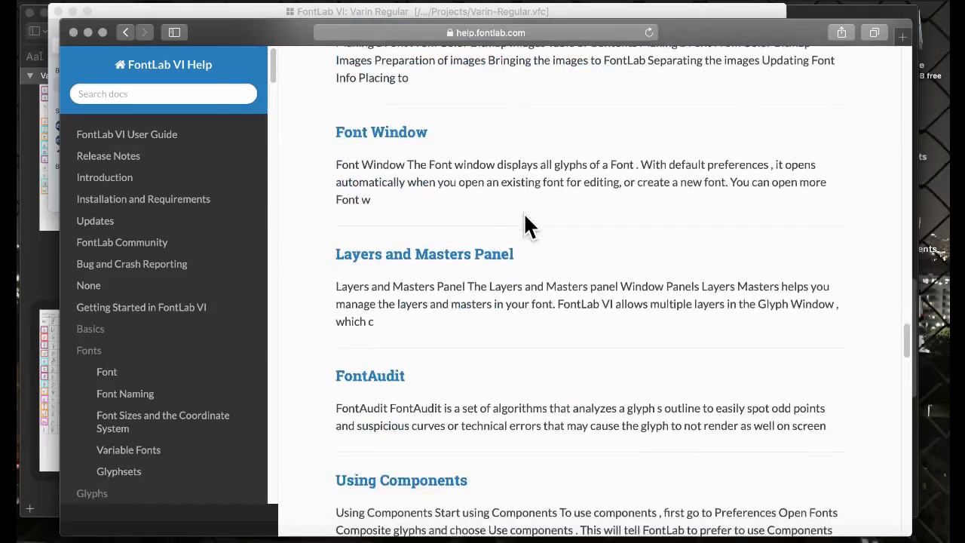
scroll(434, 222, "down", 3)
scroll(435, 228, "down", 4)
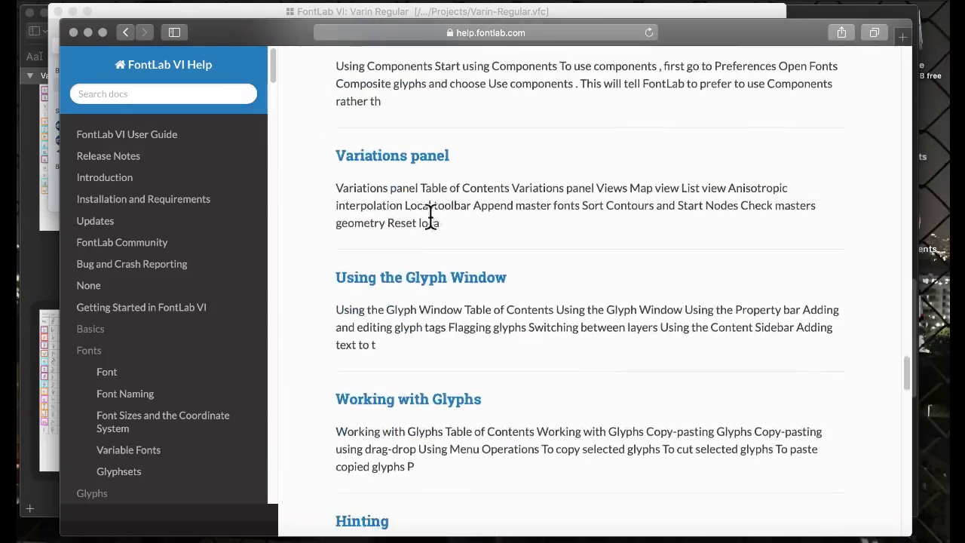
left_click(174, 95)
type("lgiatuer")
key("Return")
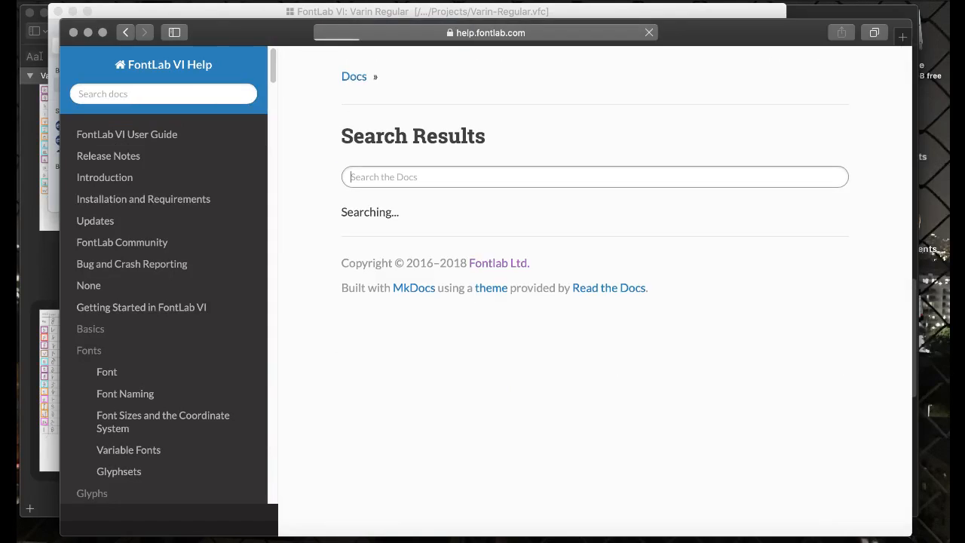
Search the help documentation for ligature and open the OpenType Features article from the results.
type("ligature")
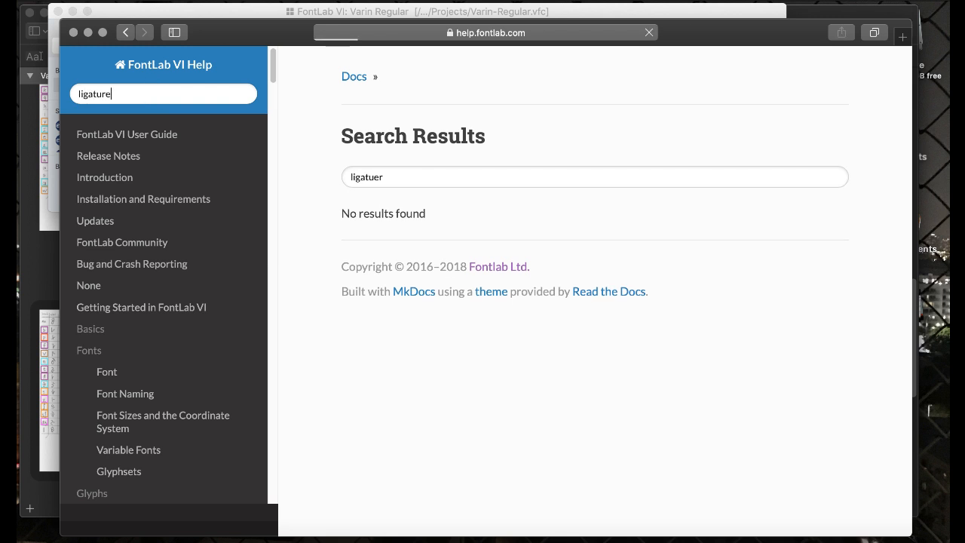
key("Return")
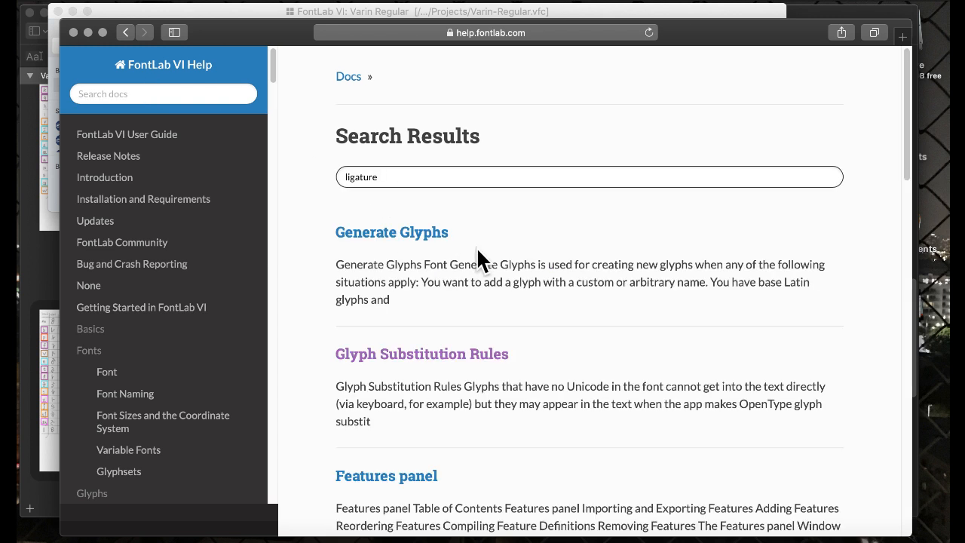
scroll(478, 248, "down", 10)
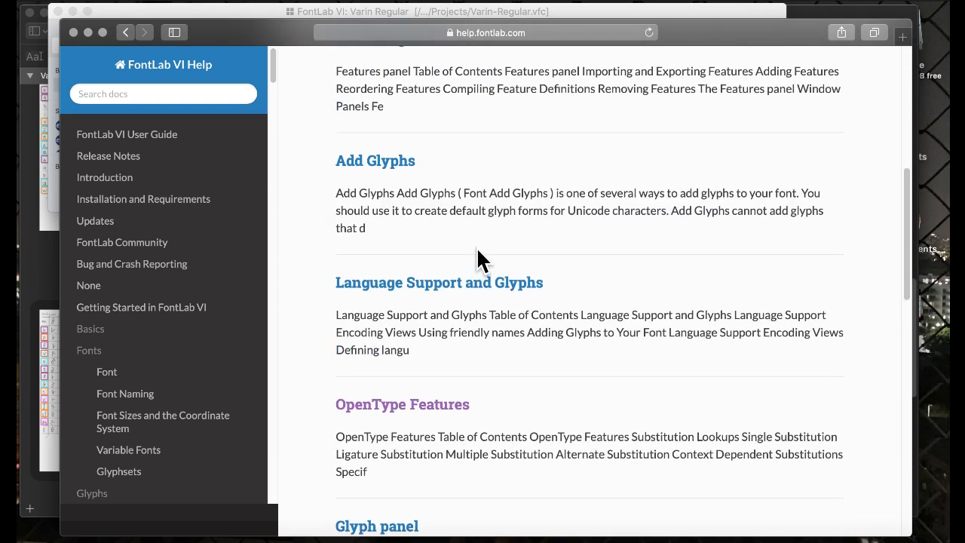
scroll(476, 247, "down", 5)
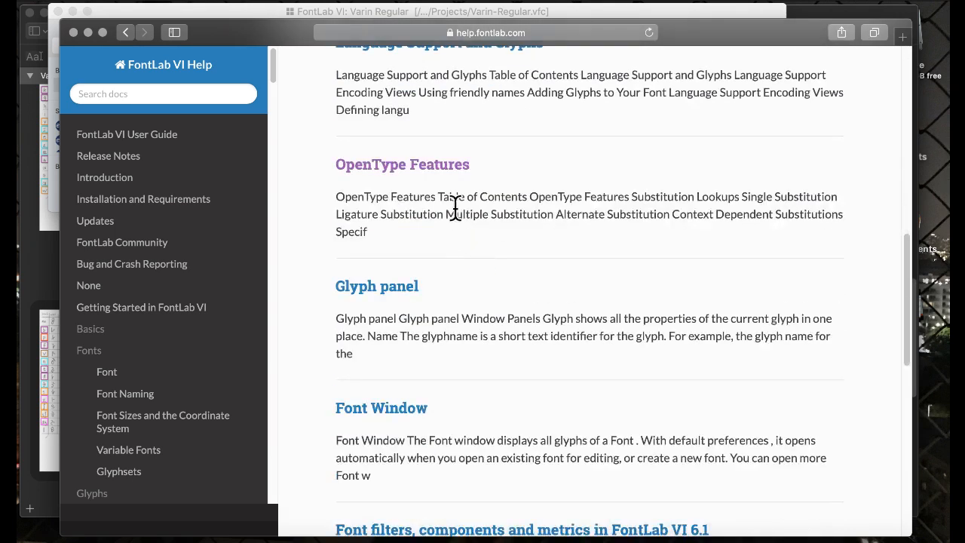
left_click(428, 173)
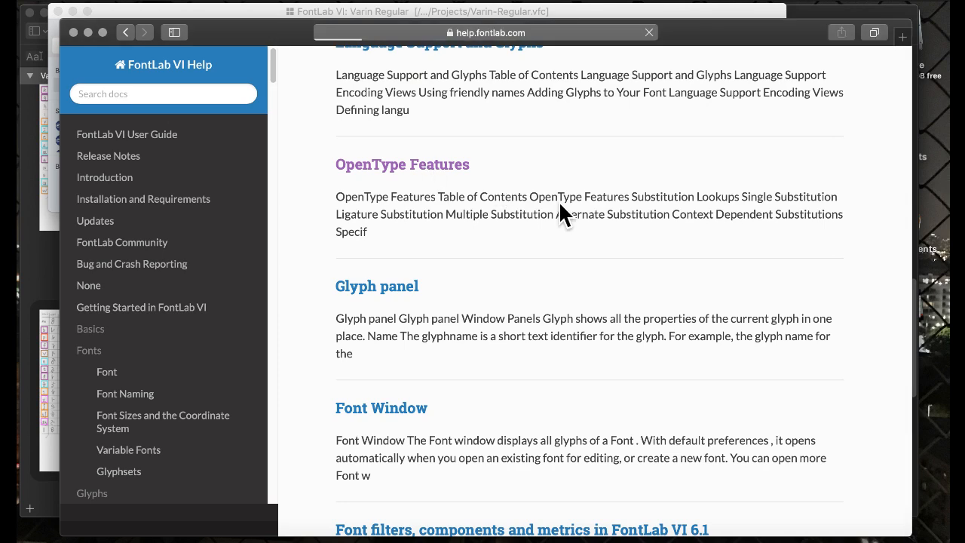
Find the text "end" within the OpenType Features article to reach the word-boundary and contextual swash examples.
scroll(557, 200, "down", 4)
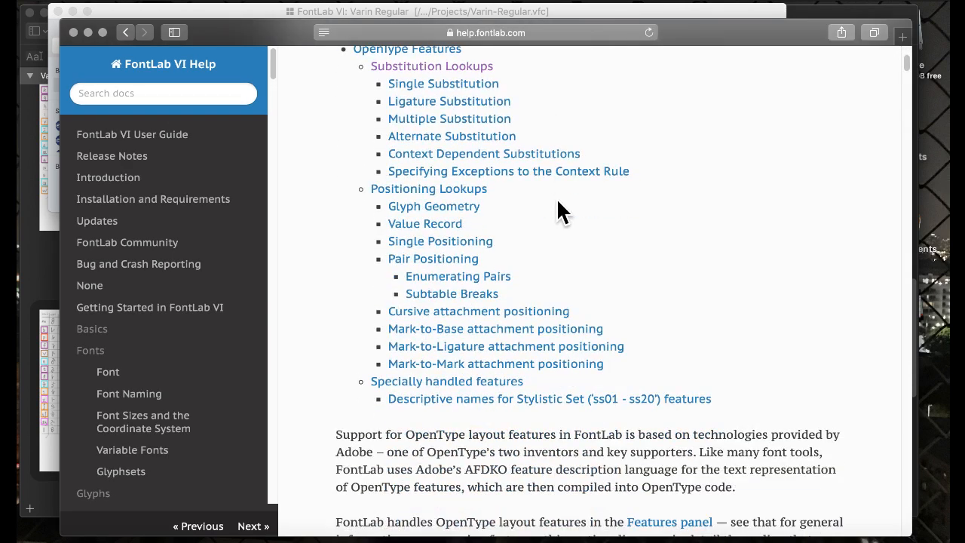
scroll(557, 206, "down", 15)
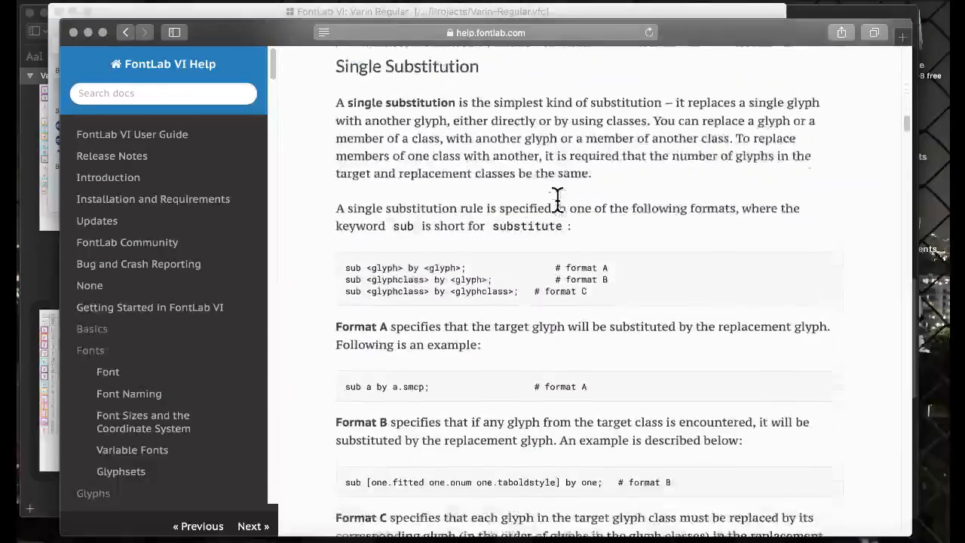
scroll(556, 198, "down", 3)
key("super+f")
type("end")
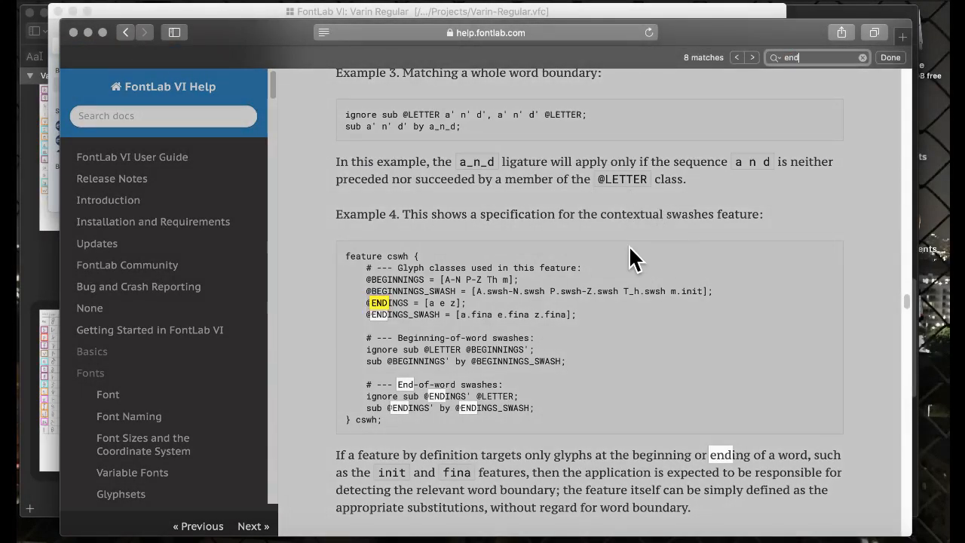
left_click(629, 258)
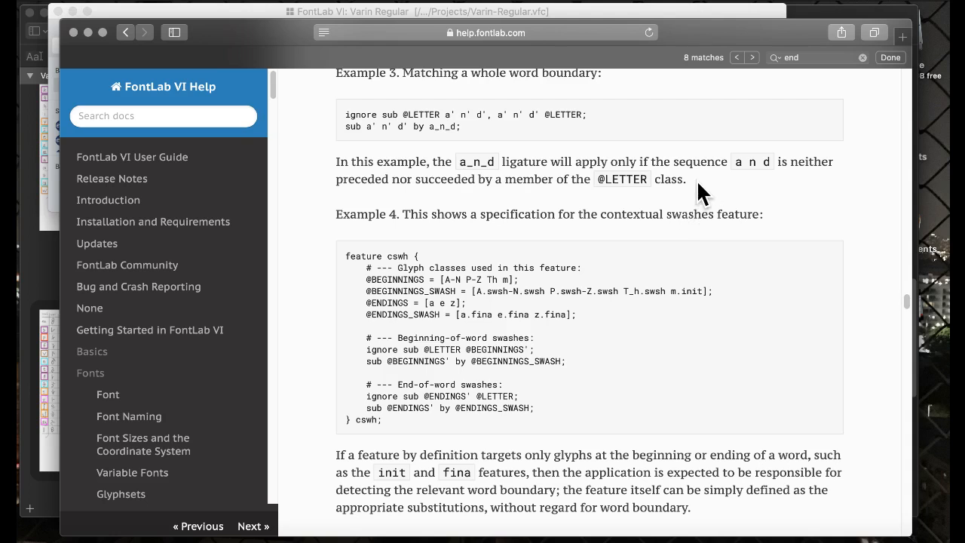
Read the Specifying Exceptions to the Context Rule section, examining the ignore sub syntax and its word-boundary examples.
scroll(697, 180, "up", 2)
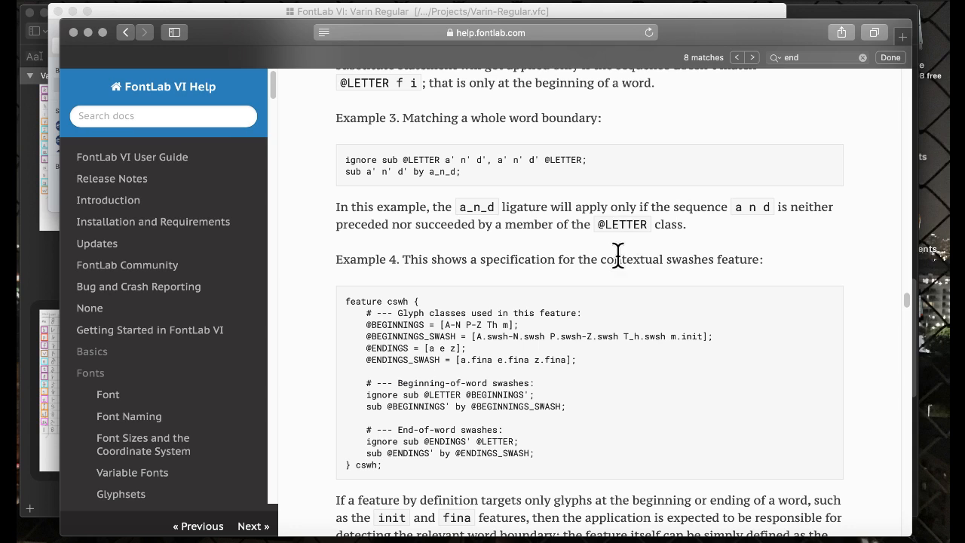
scroll(621, 235, "up", 5)
scroll(616, 255, "up", 15)
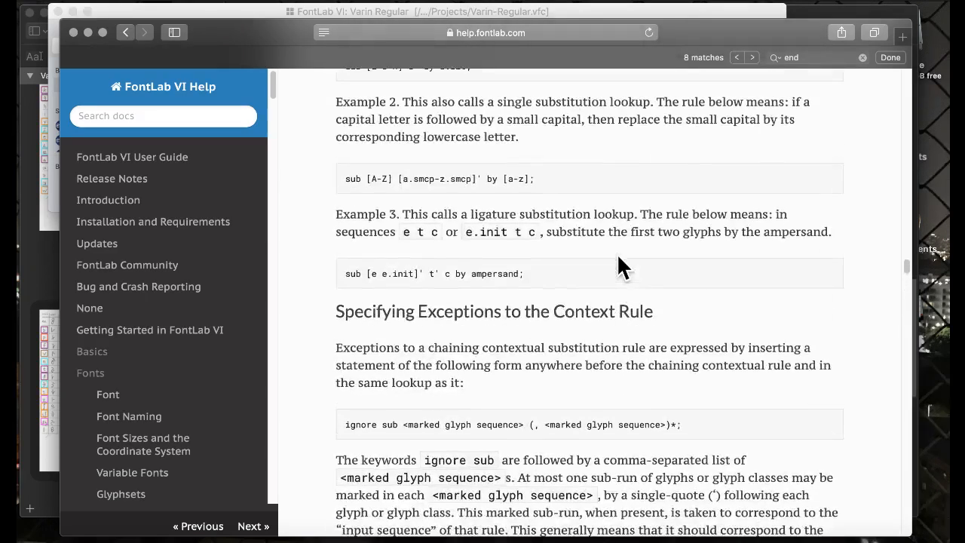
scroll(617, 258, "down", 8)
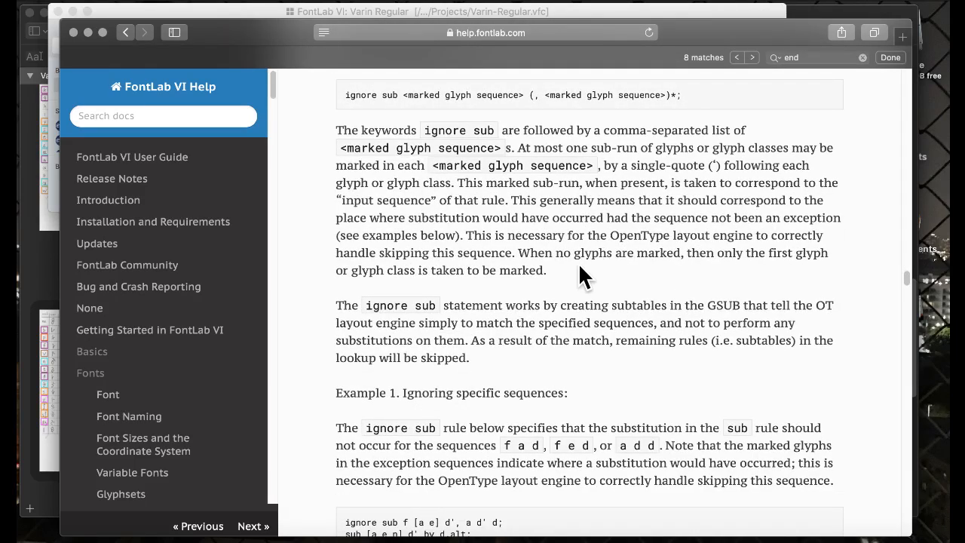
scroll(556, 269, "down", 3)
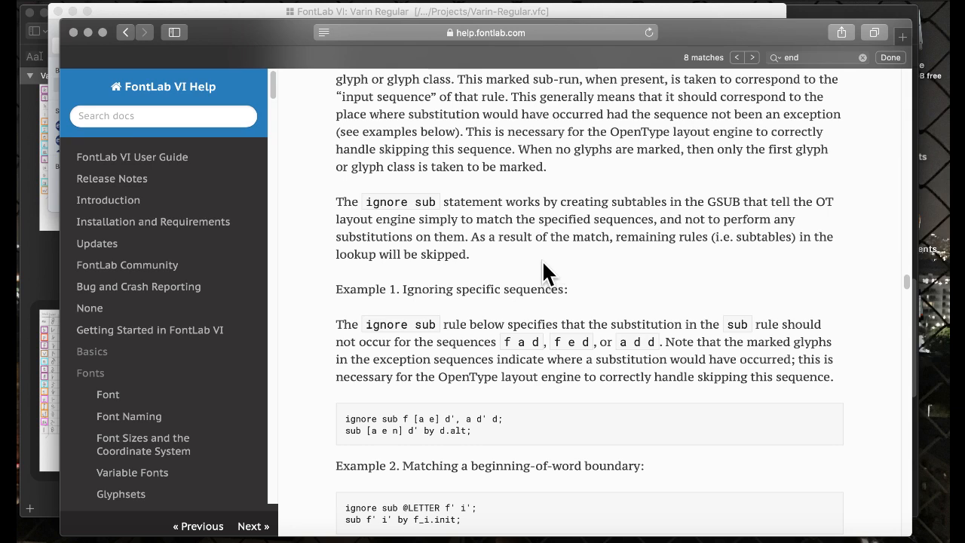
Look back through the context-dependent, alternate, ligature and single substitution sections up to the article's introduction.
scroll(532, 262, "up", 15)
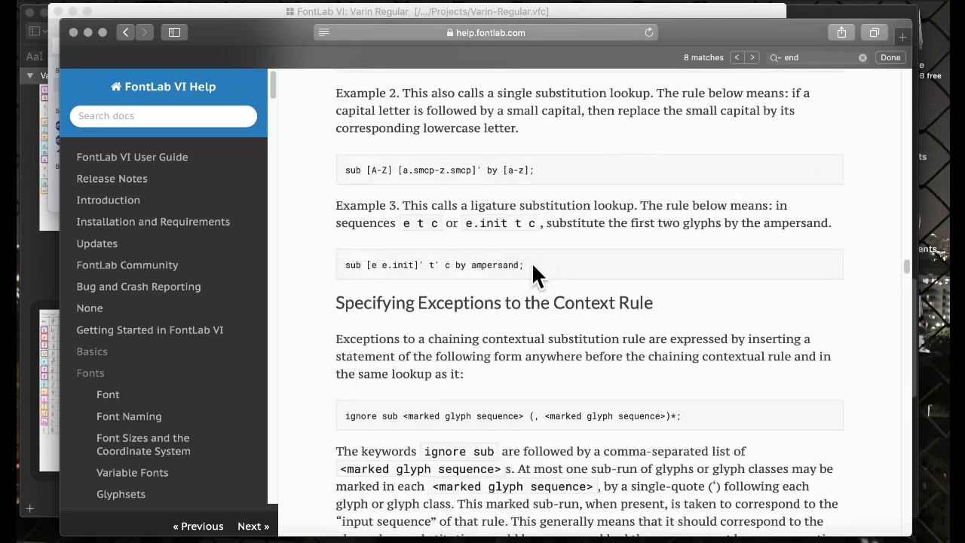
scroll(531, 261, "up", 15)
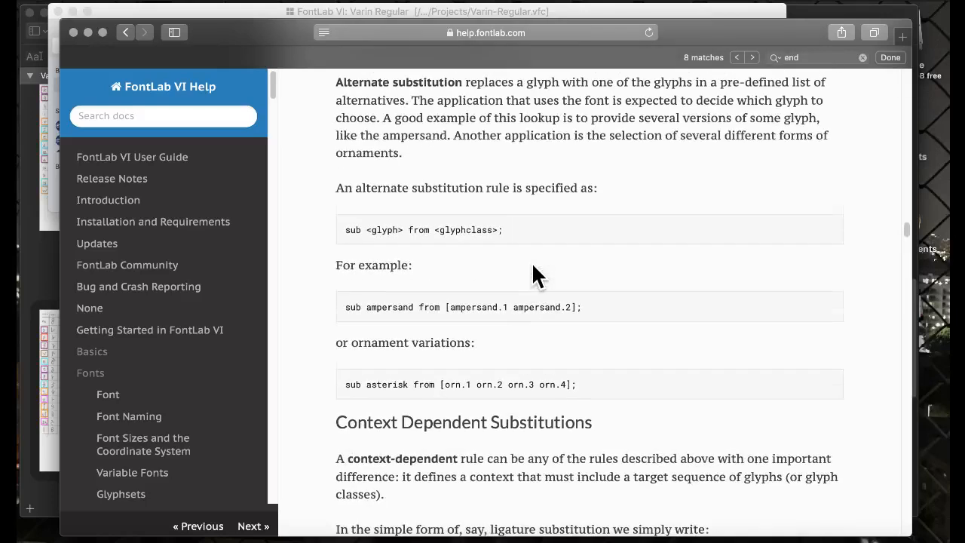
scroll(532, 261, "up", 6)
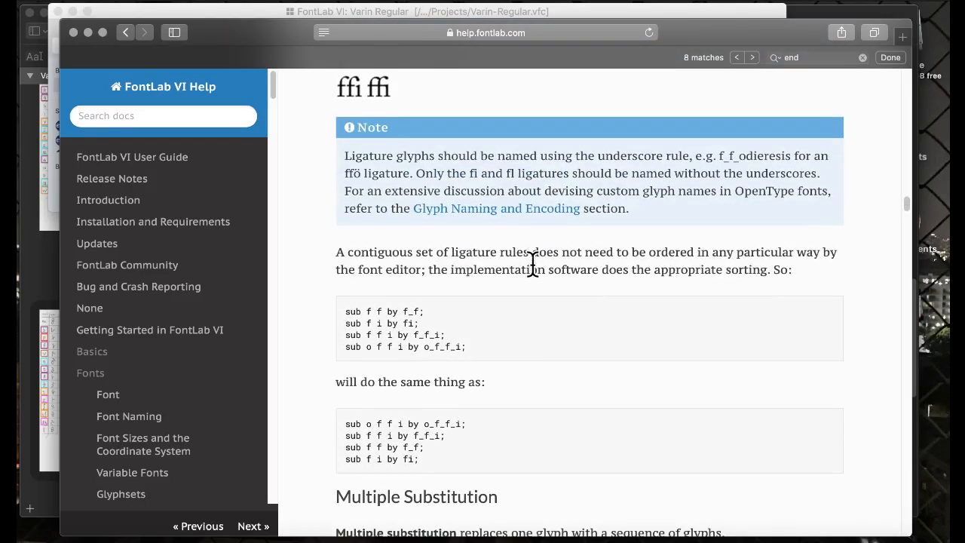
scroll(532, 262, "up", 12)
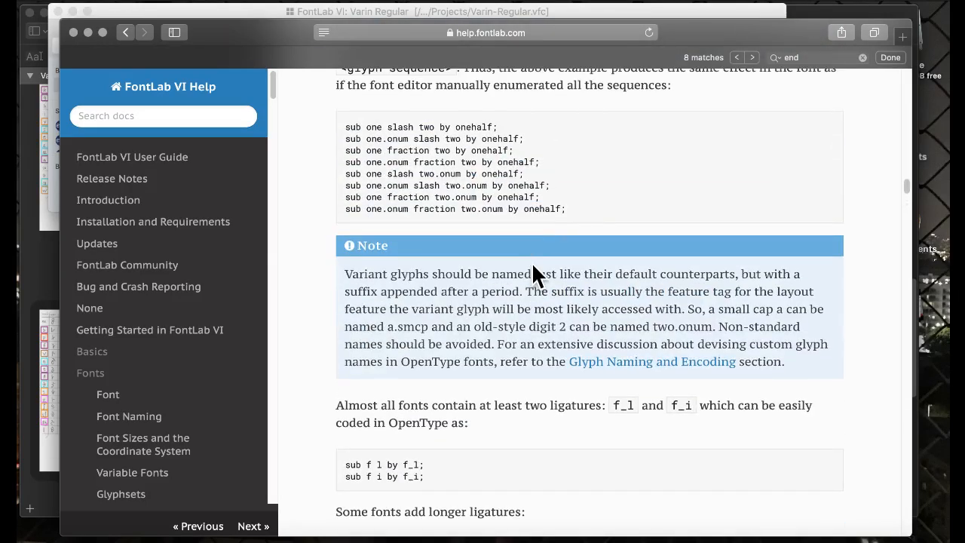
scroll(535, 272, "up", 15)
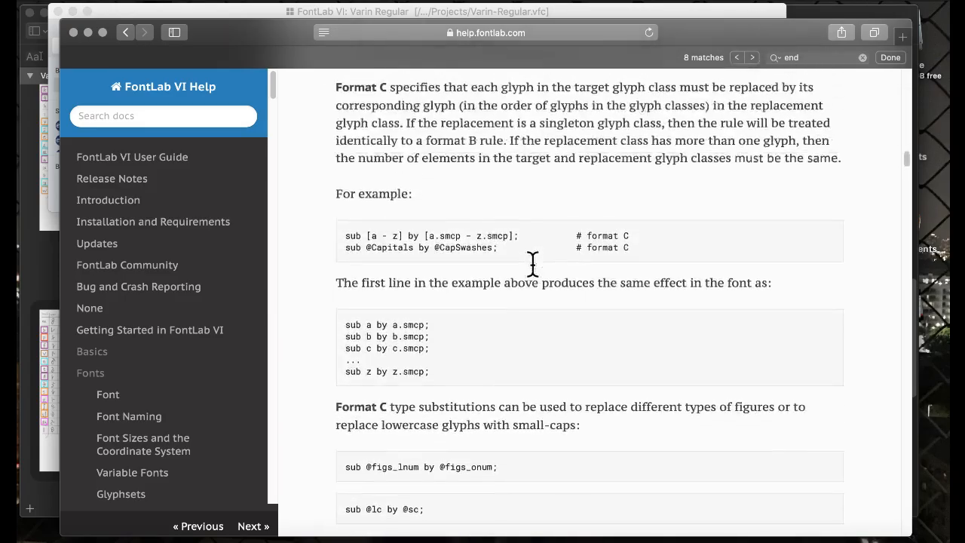
scroll(532, 262, "up", 20)
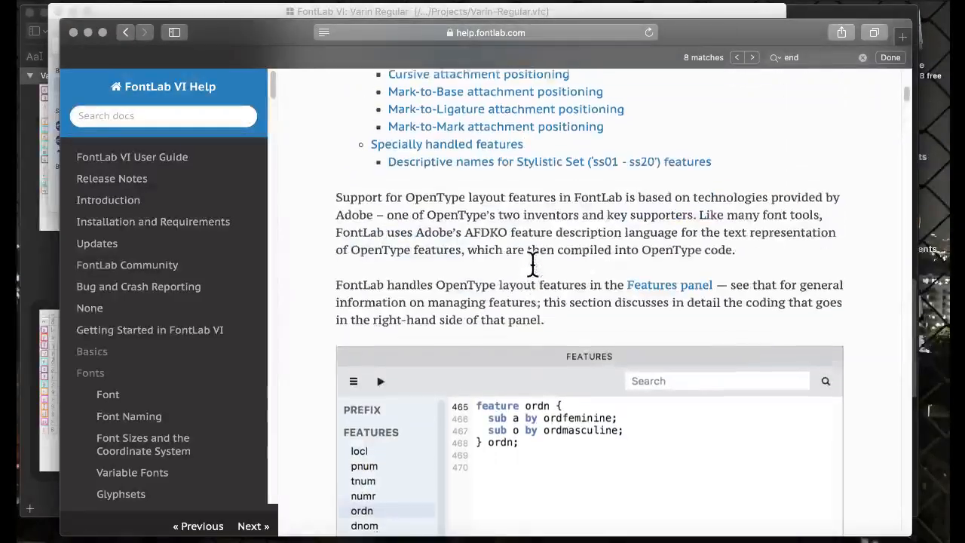
Open the Specifying Exceptions to the Context Rule section and read its word-boundary examples through to the Single Positioning section.
scroll(533, 267, "down", 3)
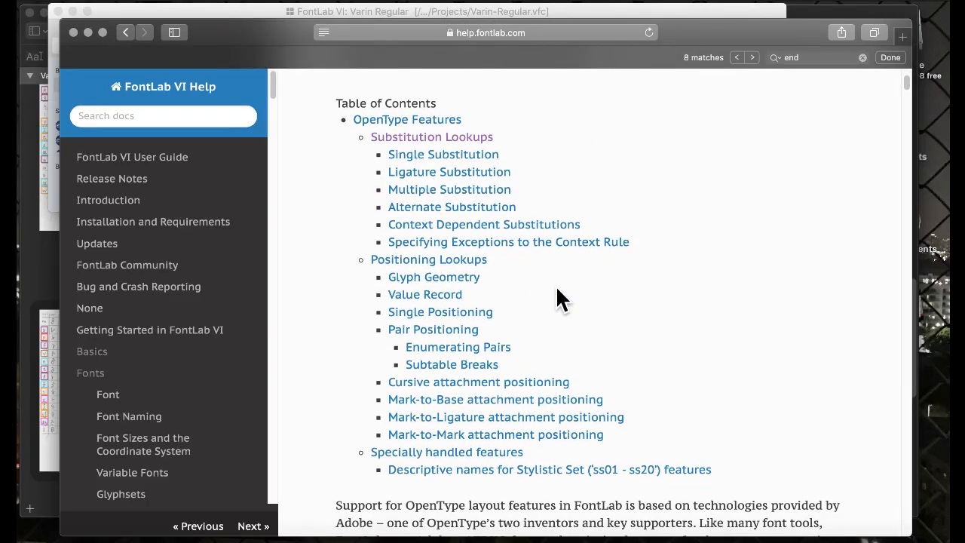
left_click(512, 255)
scroll(525, 281, "down", 10)
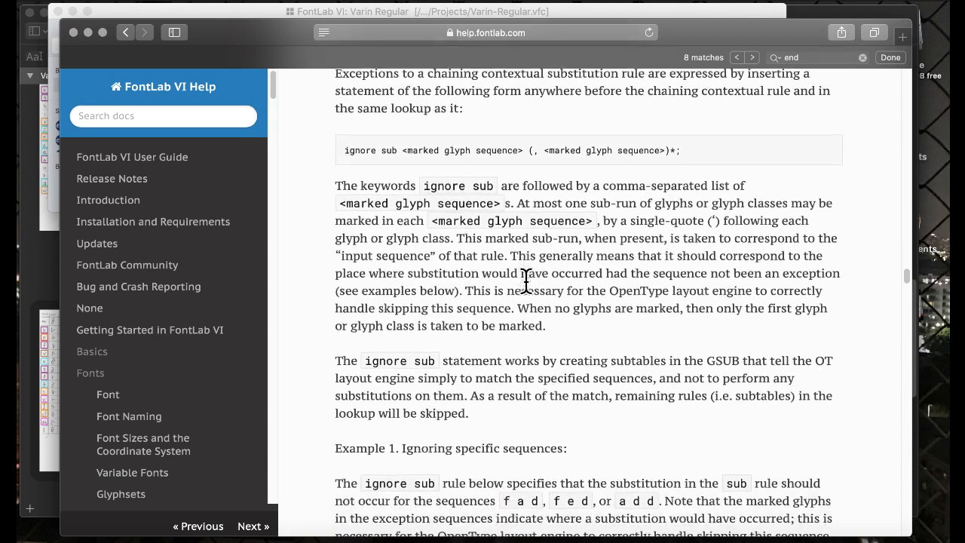
scroll(525, 281, "down", 3)
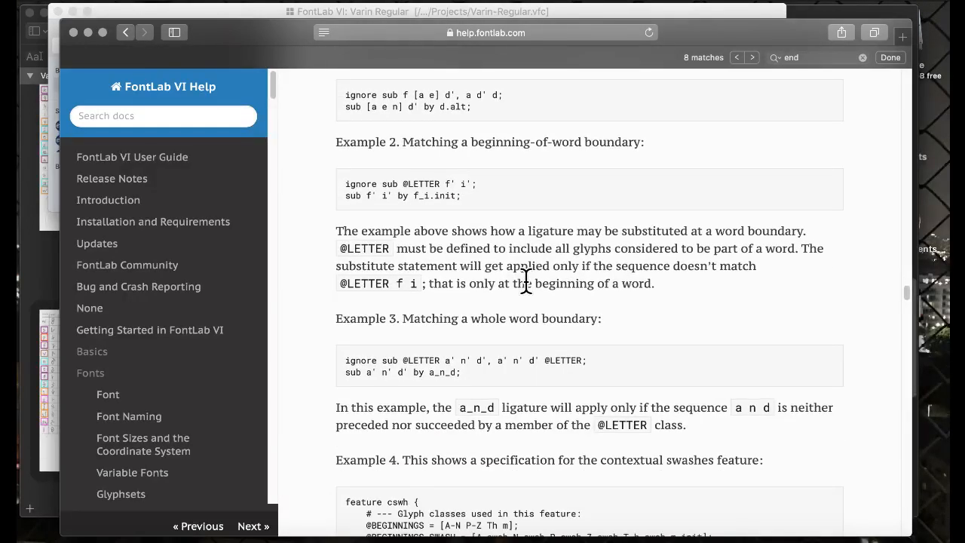
scroll(525, 280, "down", 12)
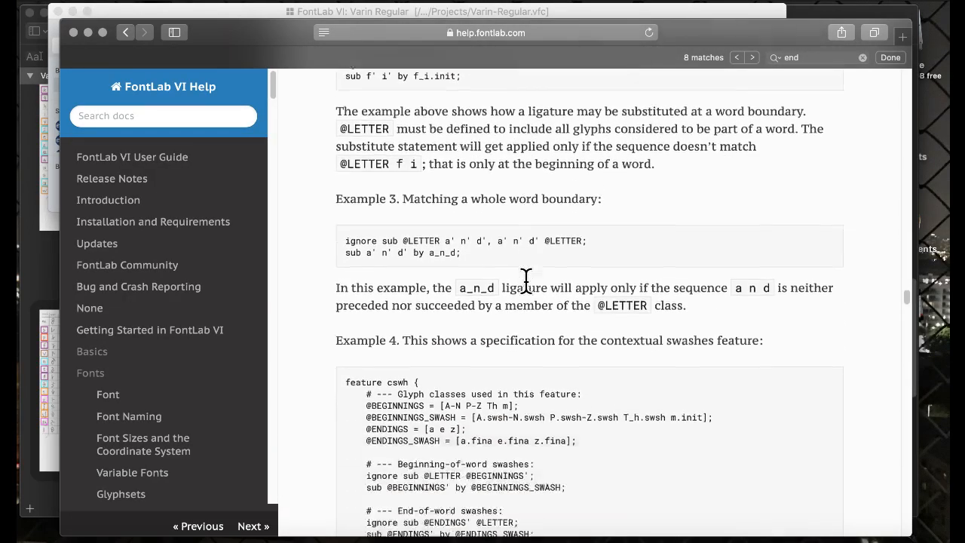
scroll(525, 281, "down", 8)
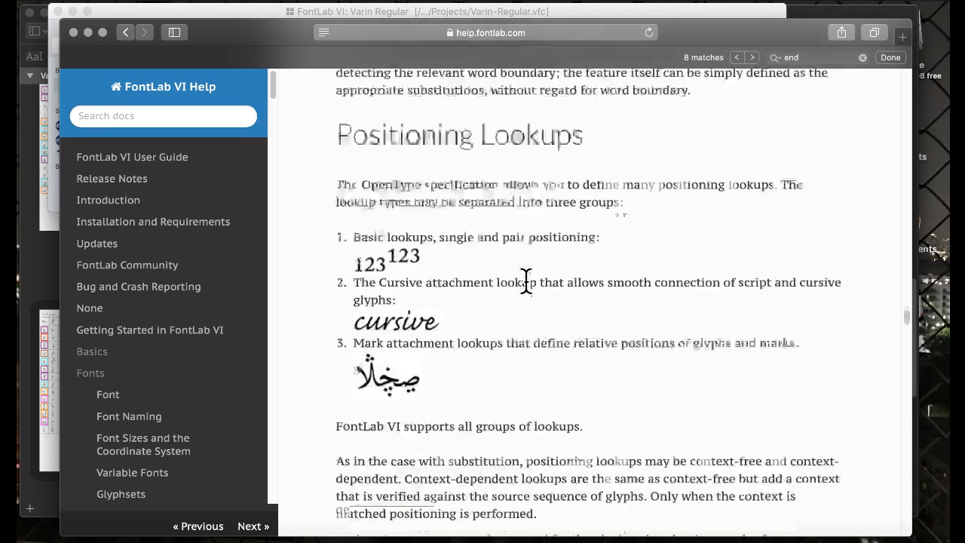
scroll(526, 279, "up", 3)
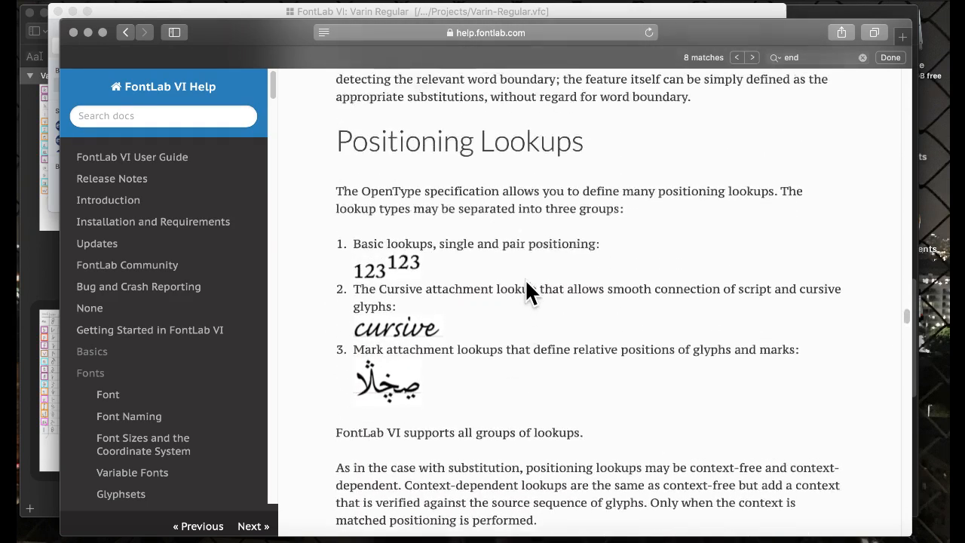
scroll(524, 279, "down", 5)
scroll(524, 279, "down", 20)
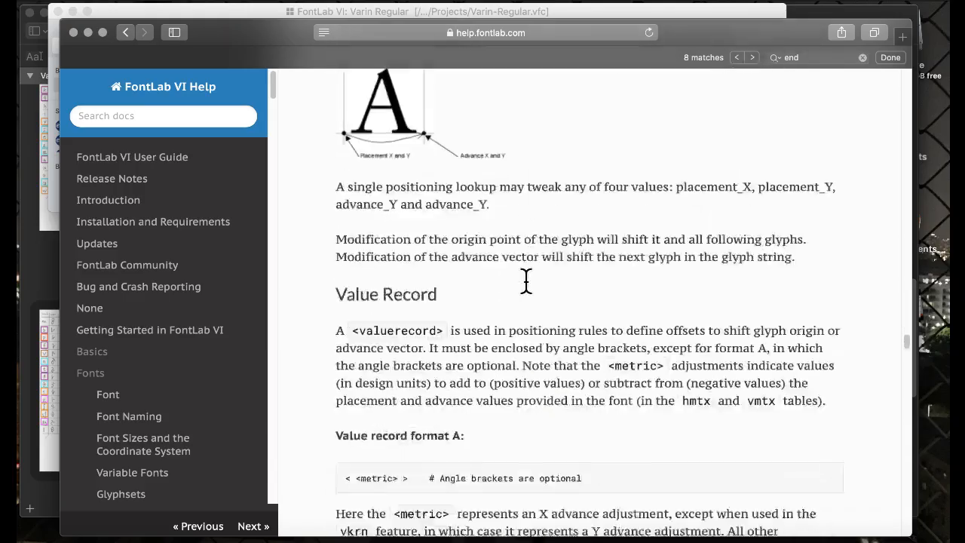
scroll(524, 279, "down", 5)
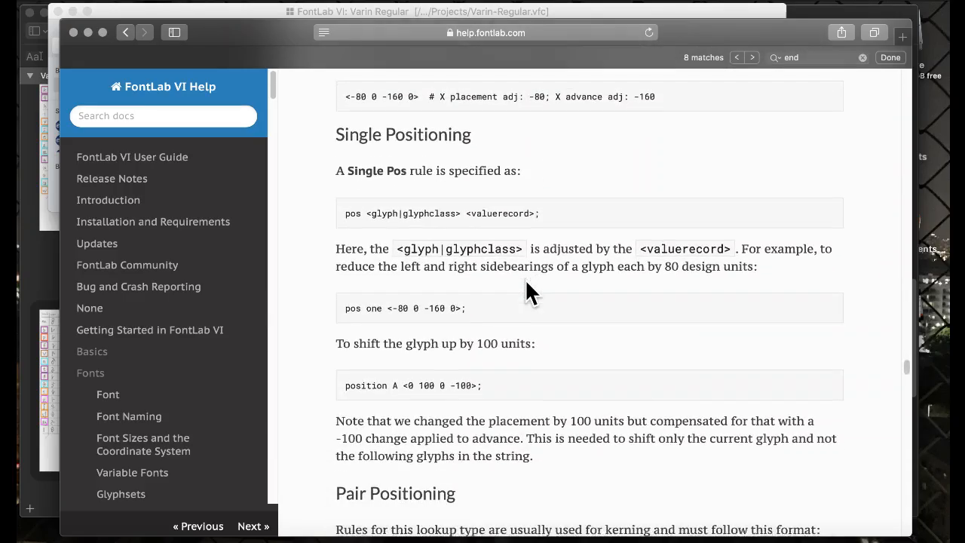
Reread the context-dependent substitution rule syntax with marked glyphs, returning to the article's table of contents.
scroll(525, 278, "up", 20)
scroll(525, 278, "up", 5)
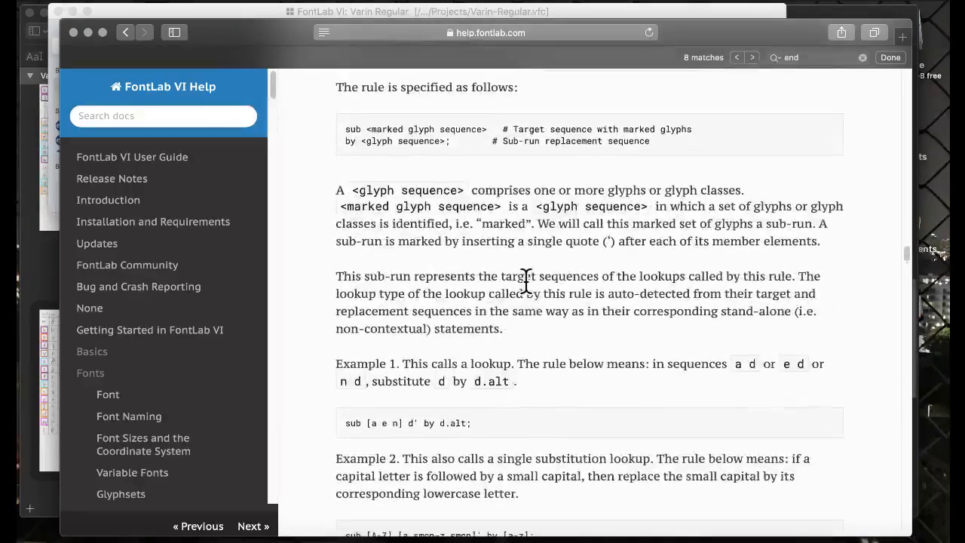
scroll(525, 278, "up", 2)
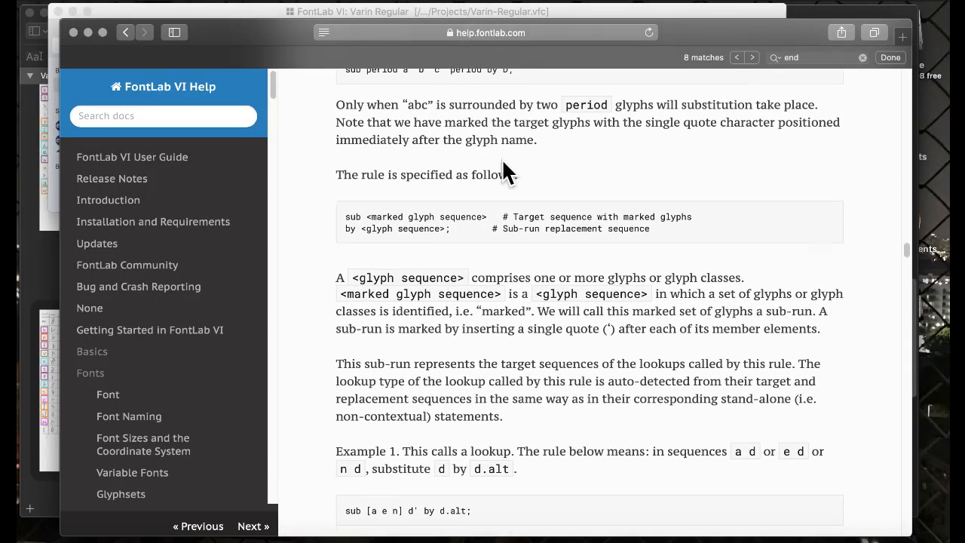
scroll(502, 158, "up", 1)
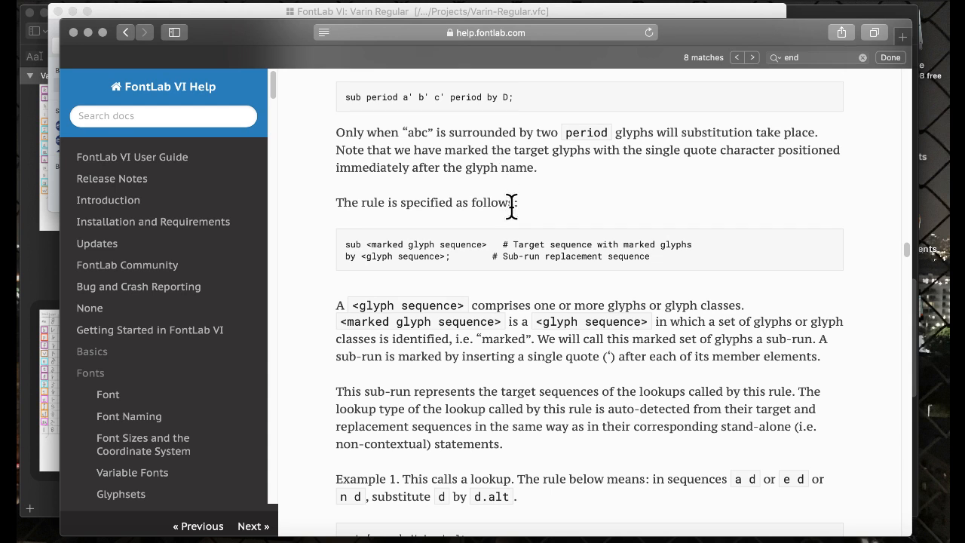
scroll(511, 204, "up", 15)
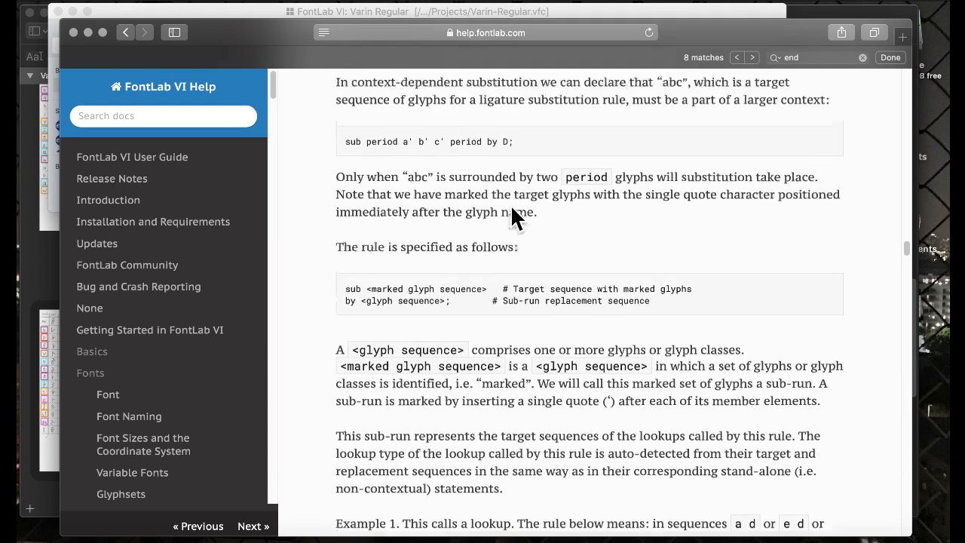
scroll(511, 208, "up", 20)
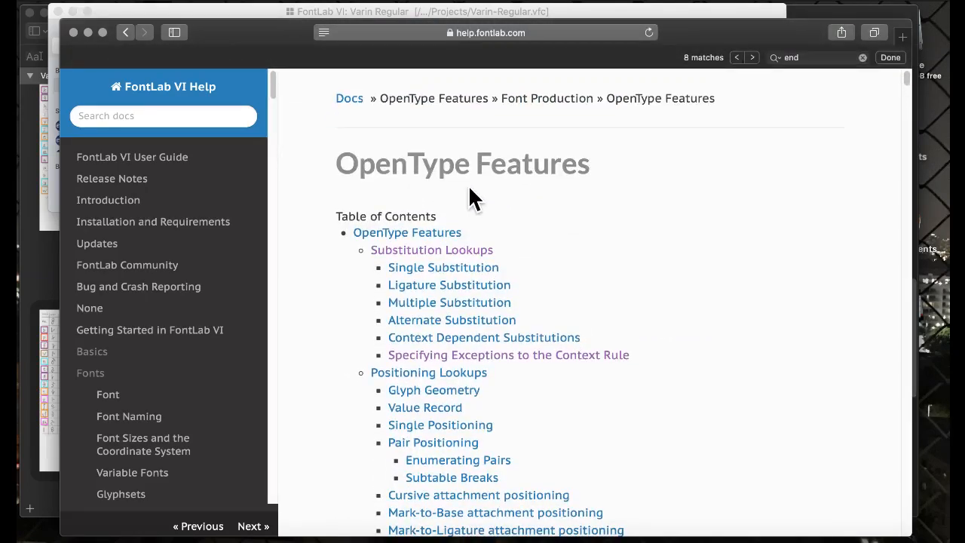
Find the text "class" in the OpenType Features article and check the introduction's mentions of glyph and kerning classes.
key("super+f")
type("class")
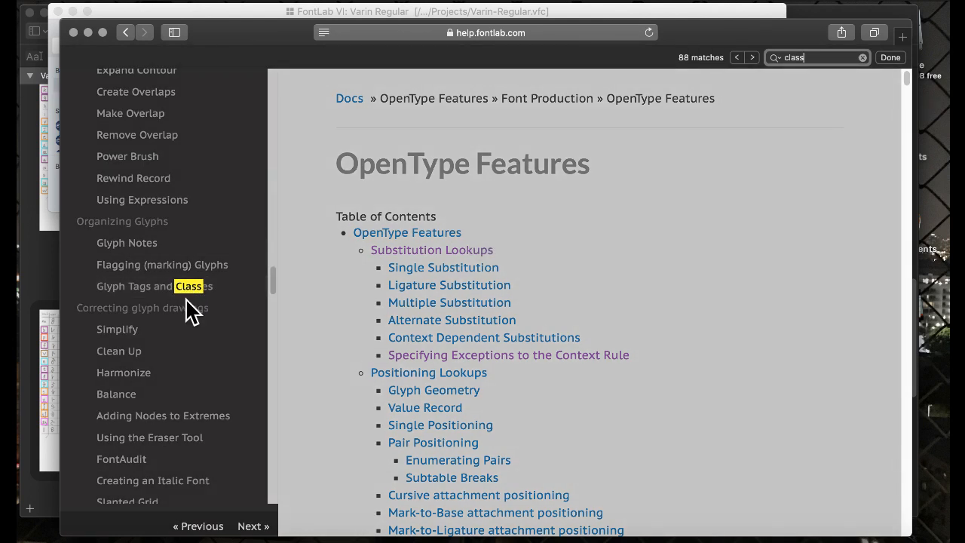
left_click(754, 54)
left_click(755, 54)
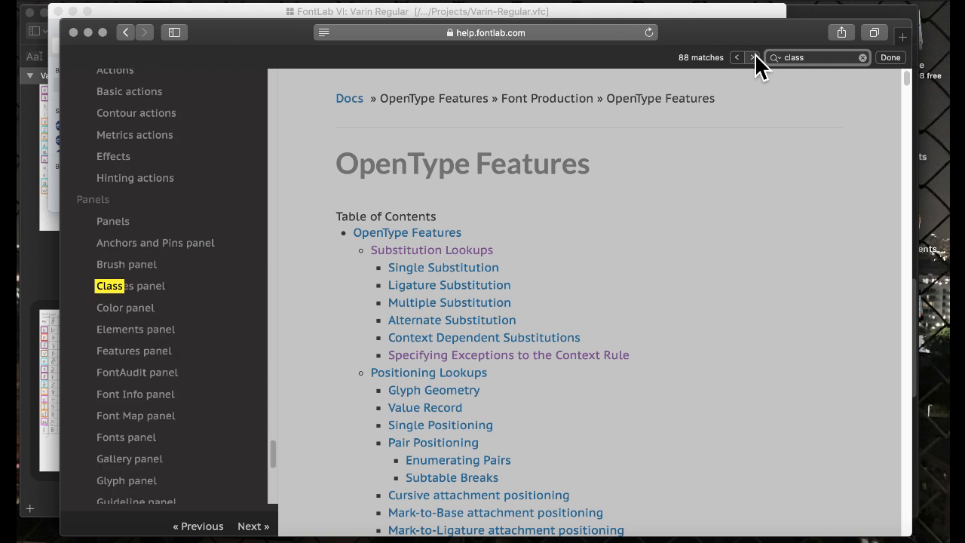
left_click(754, 54)
left_click(755, 53)
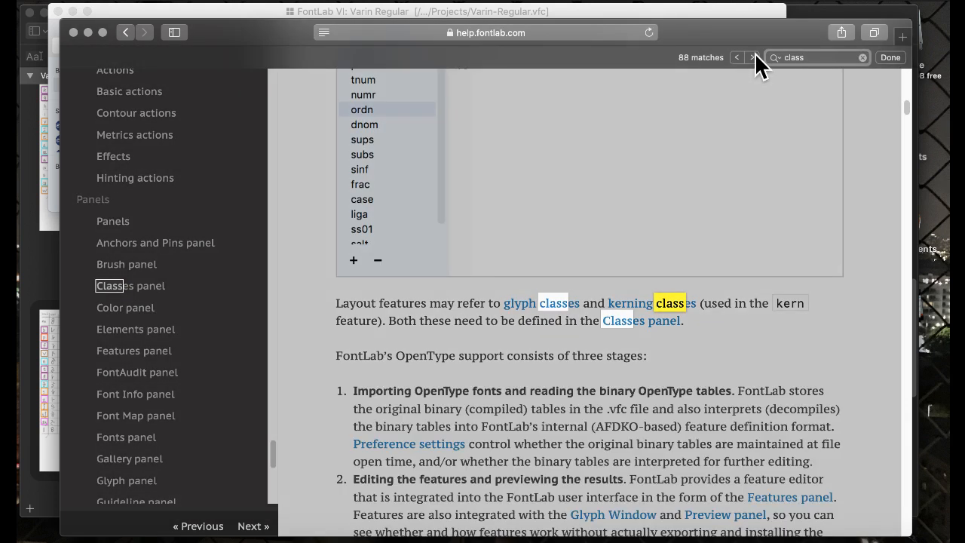
left_click(755, 53)
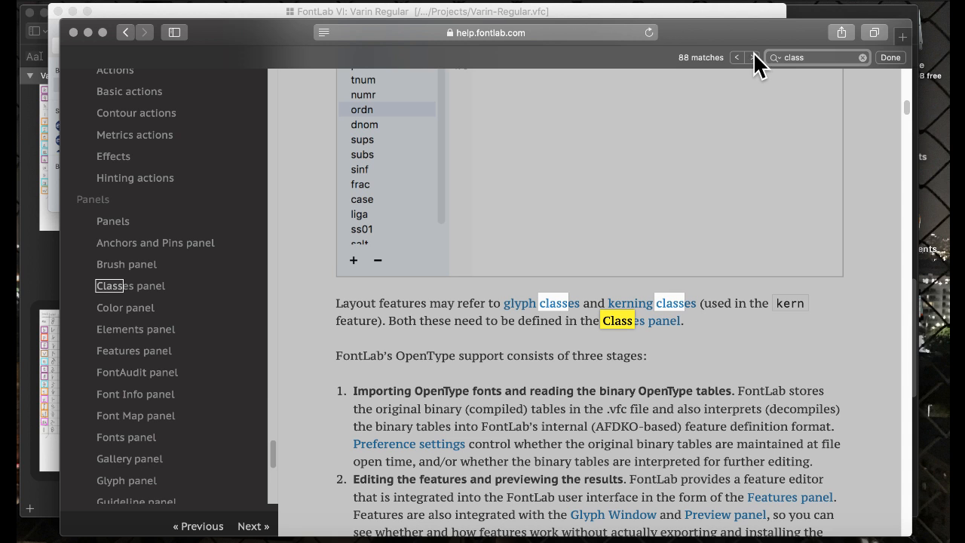
left_click(753, 53)
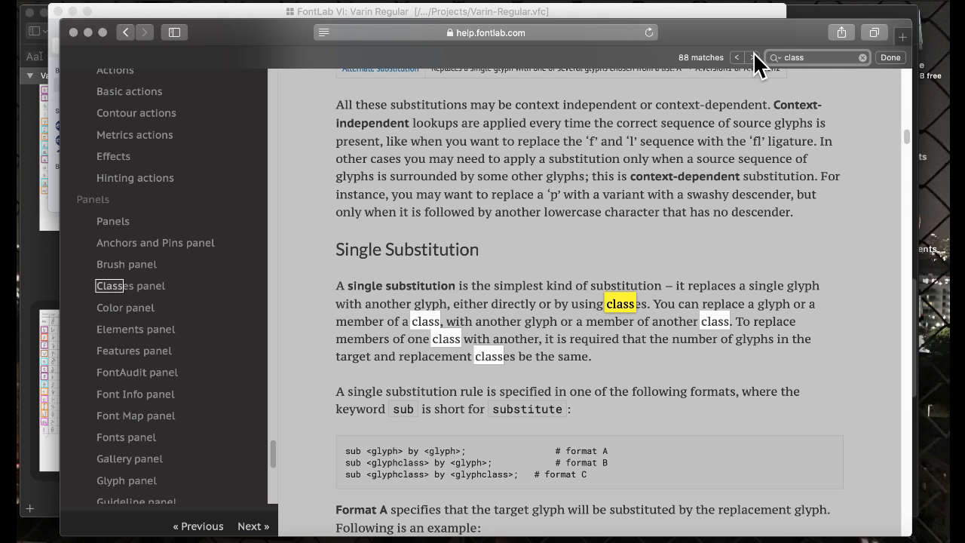
Go through the remaining "class" matches across the single, ligature and multiple substitution sections.
left_click(753, 54)
left_click(754, 54)
left_click(753, 54)
left_click(753, 54)
left_click(753, 54)
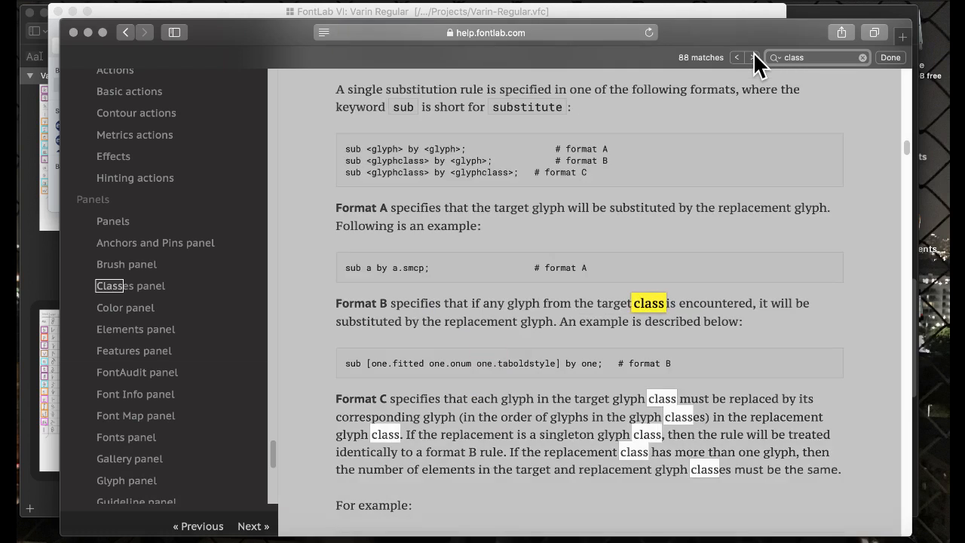
left_click(753, 54)
left_click(753, 54)
left_click(754, 55)
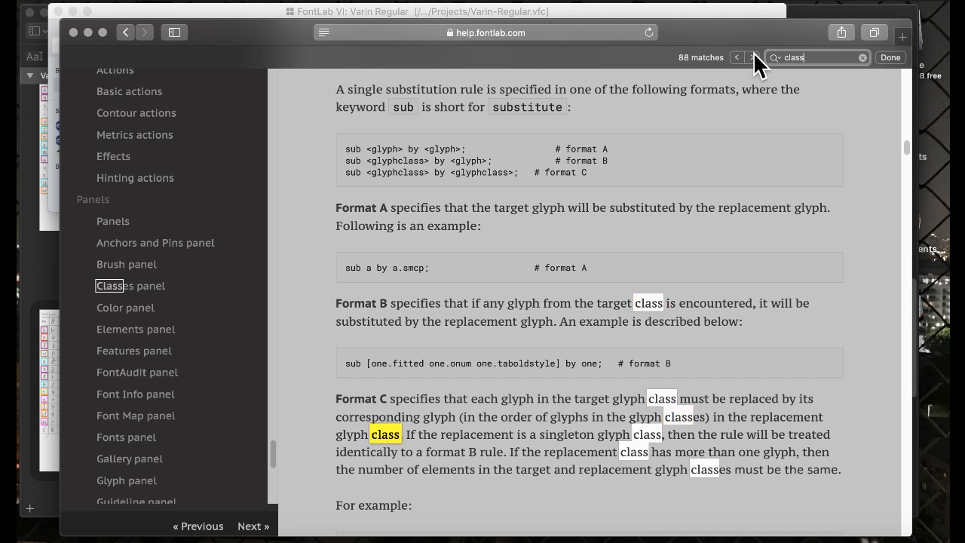
left_click(753, 55)
left_click(753, 54)
left_click(753, 54)
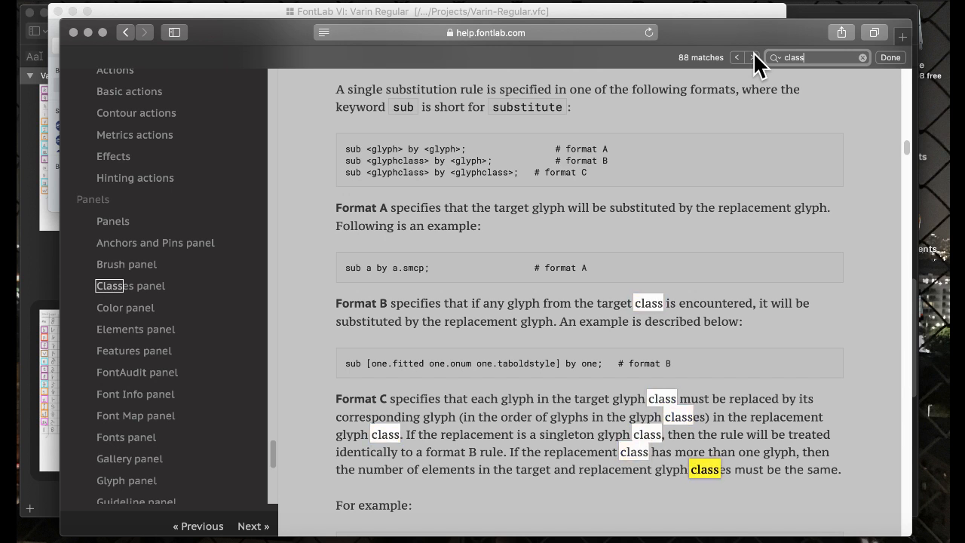
left_click(753, 54)
left_click(753, 54)
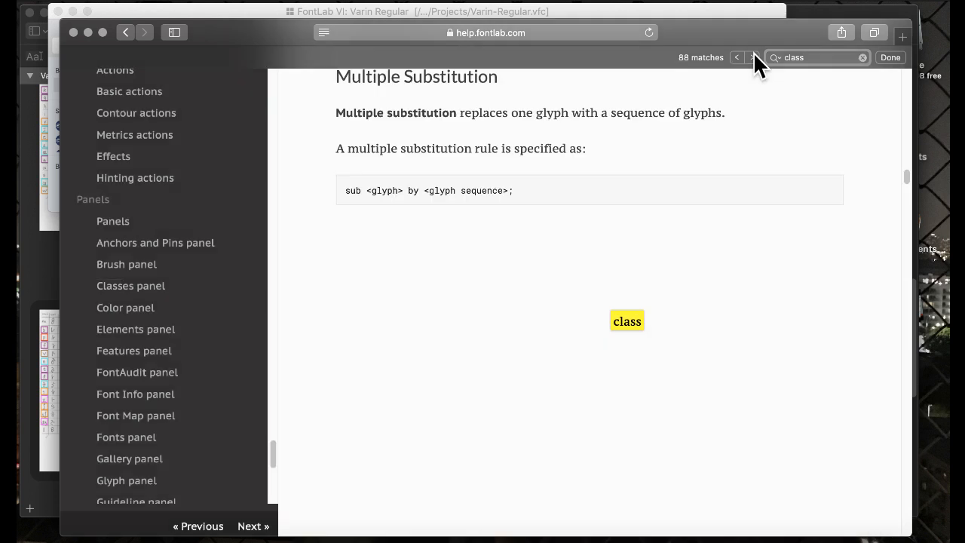
Go back through the "class" matches to Format C and read its class-by-class substitution rule and examples.
left_click(711, 175)
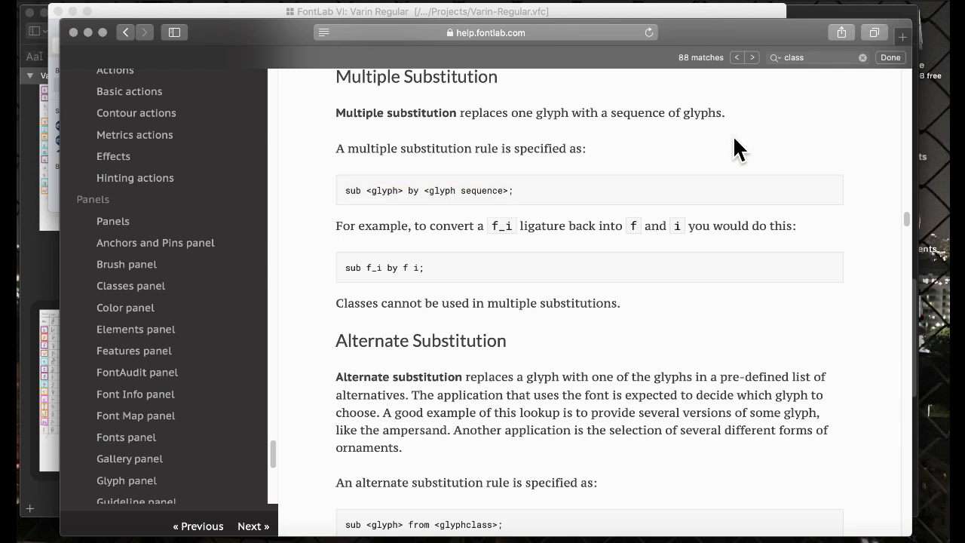
left_click(736, 55)
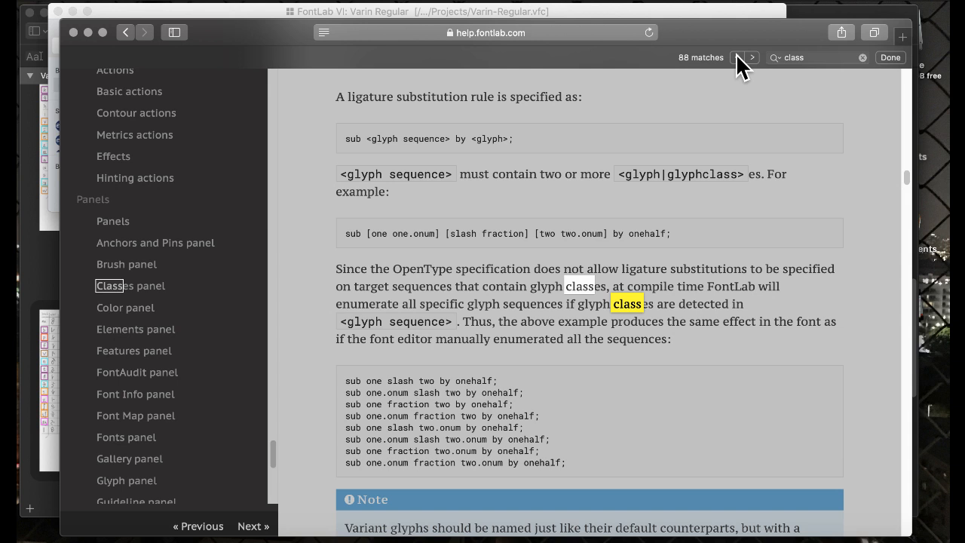
left_click(737, 54)
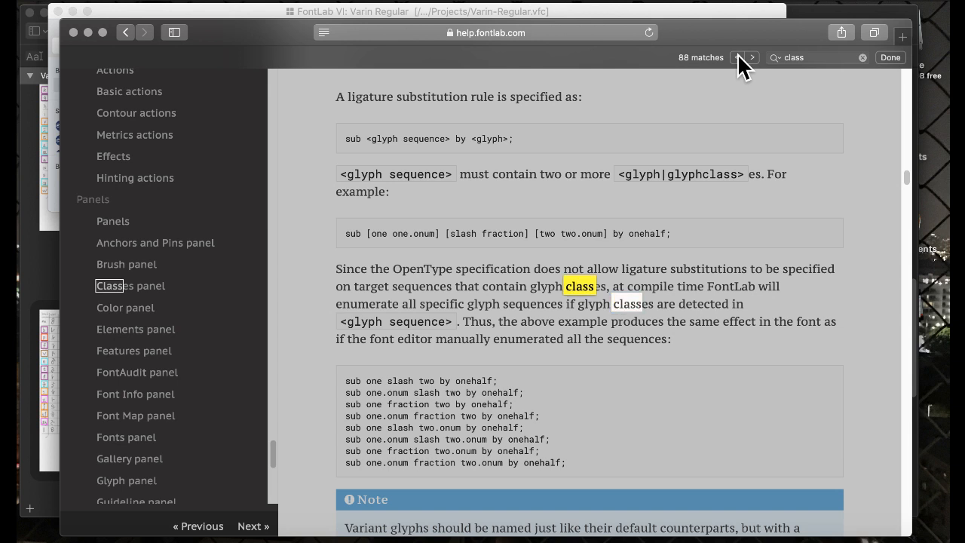
left_click(737, 54)
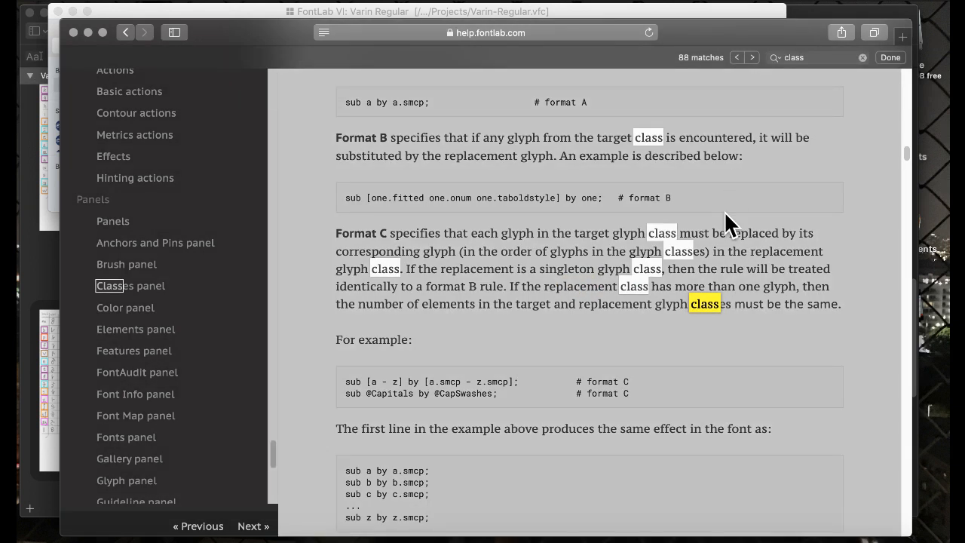
left_click(484, 253)
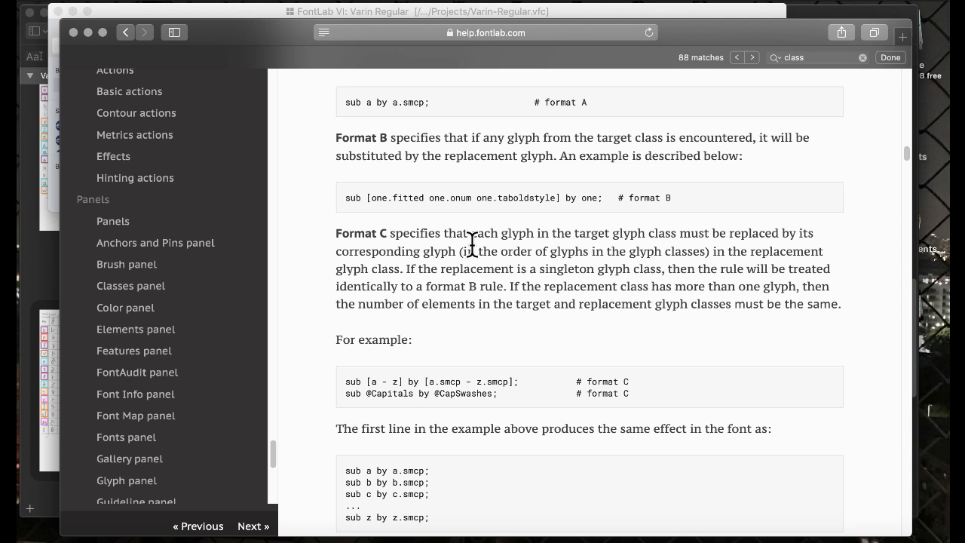
scroll(475, 272, "down", 2)
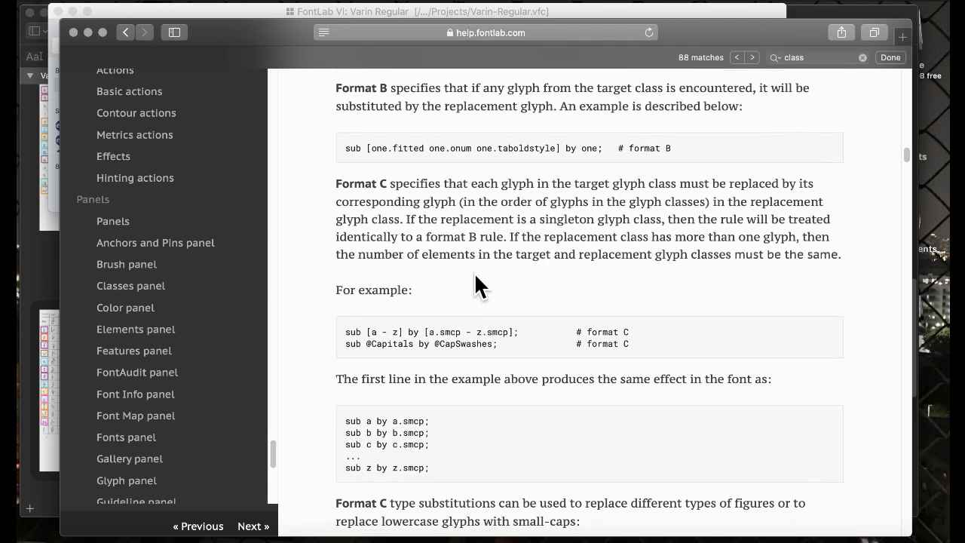
scroll(474, 272, "down", 1)
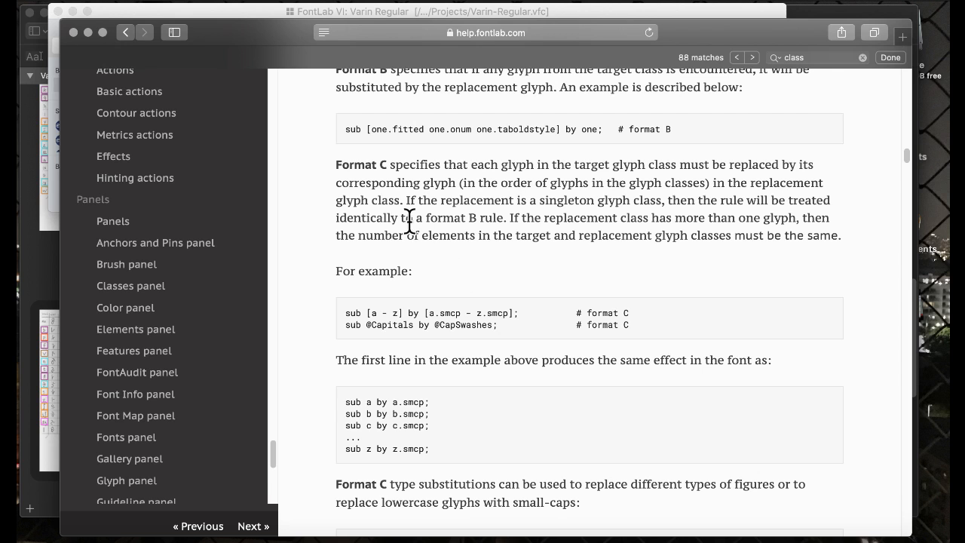
Switch to FontLab to review the liga feature code, and look at the letter forms in Varin alphabet.pdf.
left_click(272, 20)
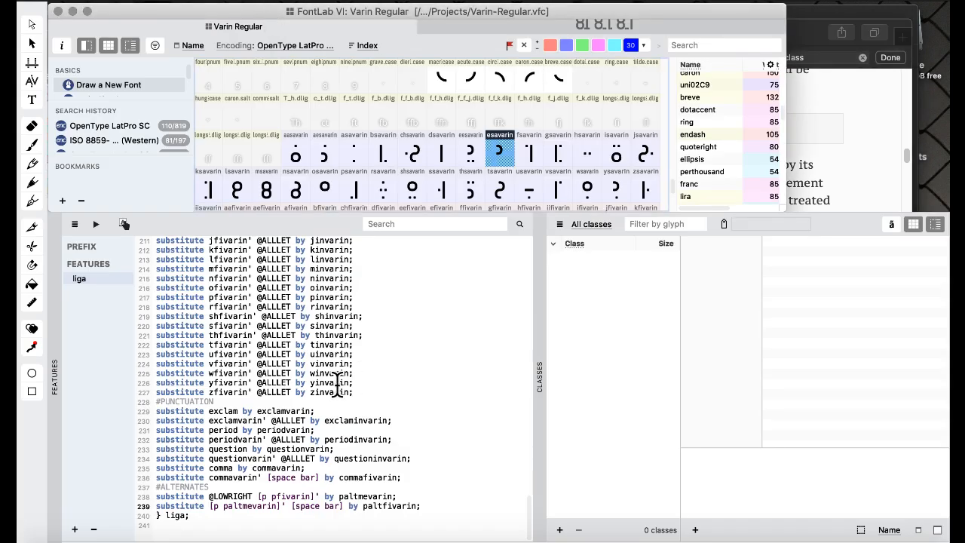
scroll(334, 389, "up", 10)
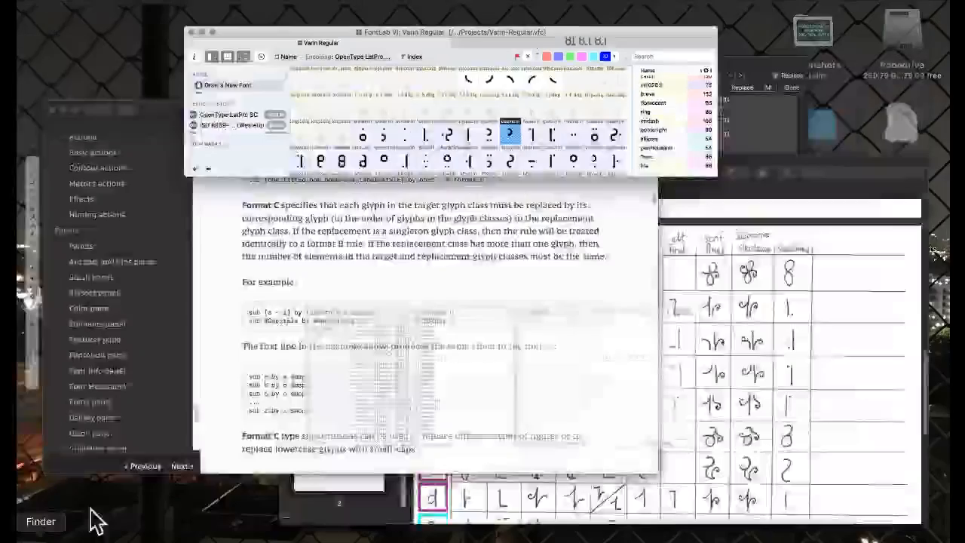
key("ctrl+Up")
left_click(672, 362)
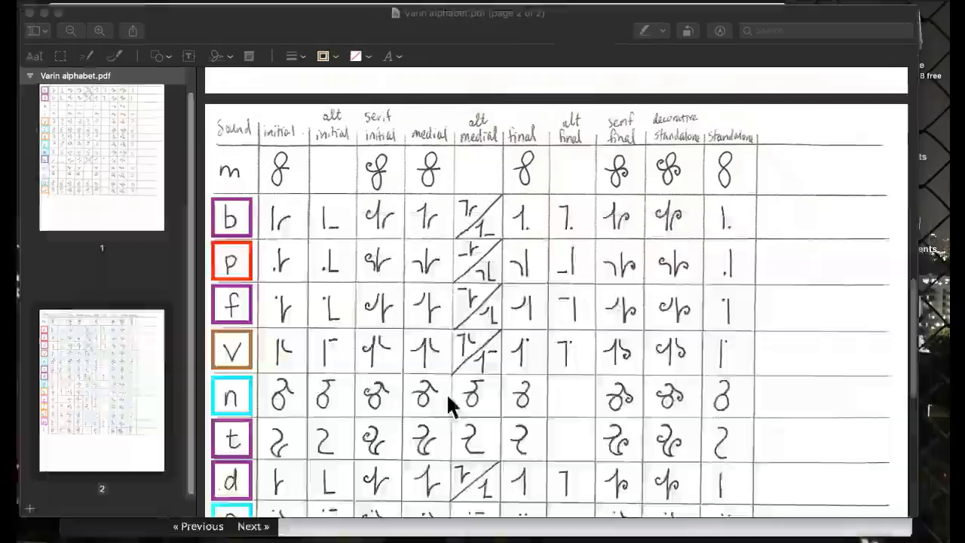
Return to the FontLab VI Help page in the browser and search the docs for "open type class".
key("ctrl+Up")
left_click(378, 257)
scroll(375, 255, "up", 1)
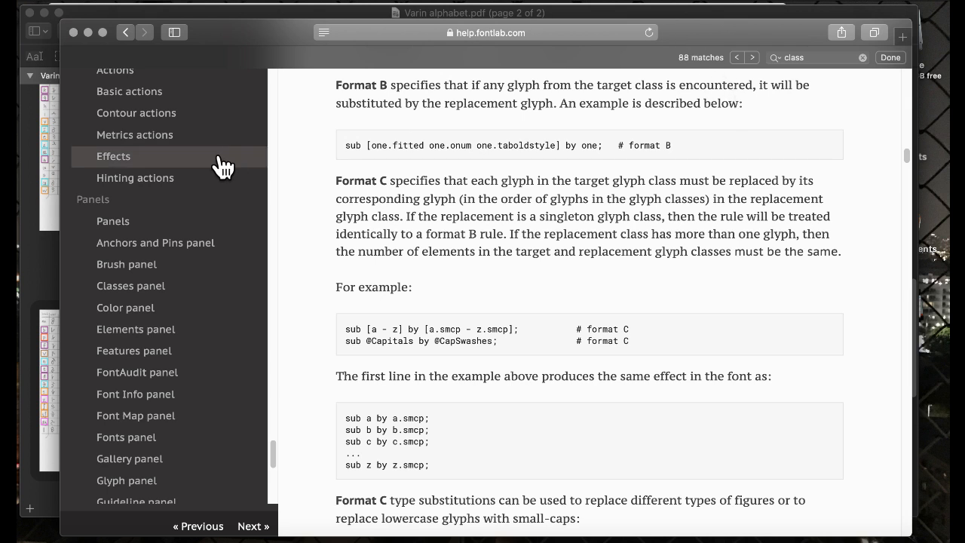
scroll(222, 166, "down", 10)
scroll(221, 165, "up", 15)
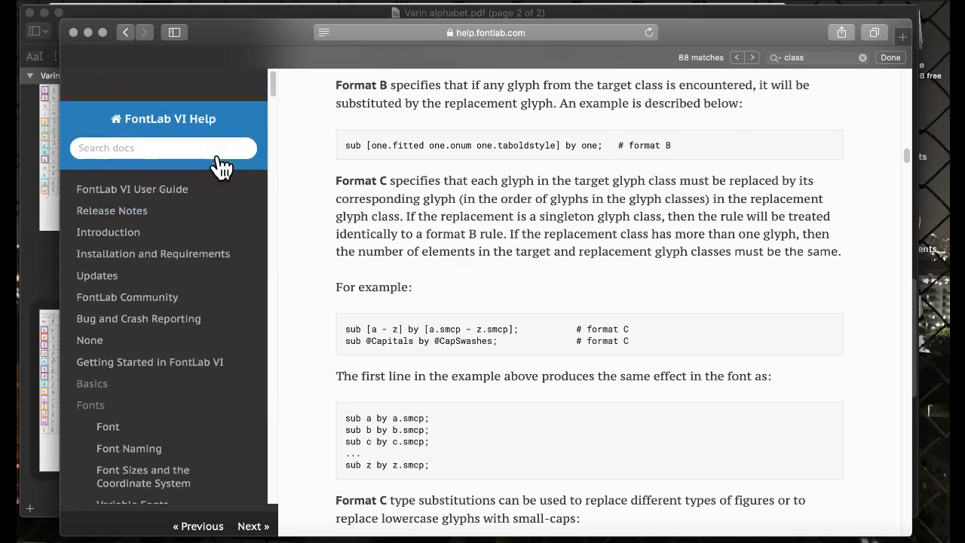
left_click(185, 116)
type("open type class")
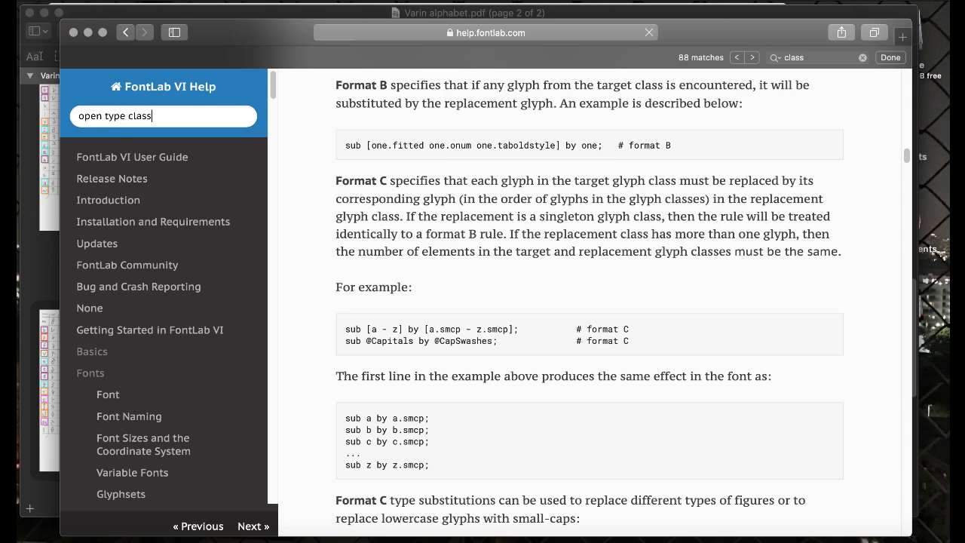
Run the docs search, open the Classes panel page and read its sections from view modes through defining, modifying, merging and marking classes.
key("Return")
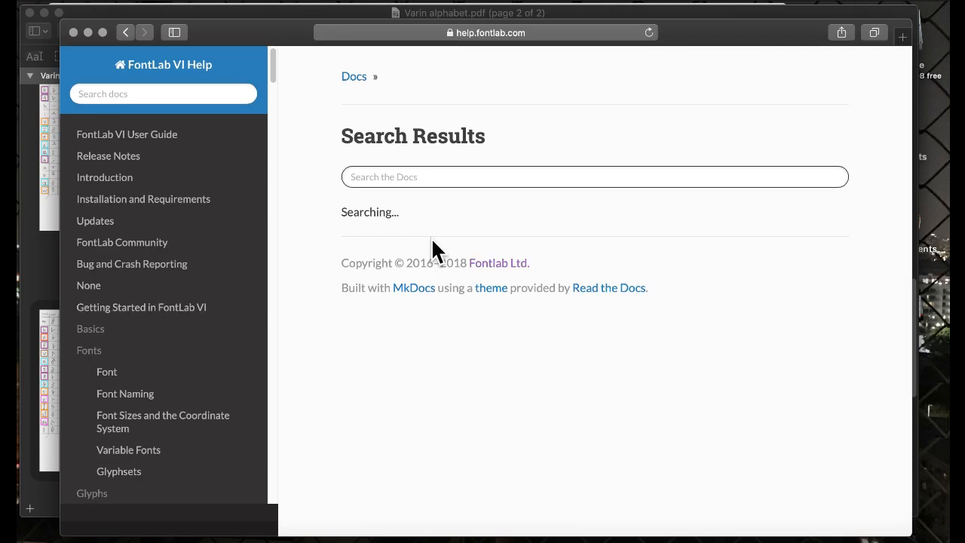
left_click(403, 236)
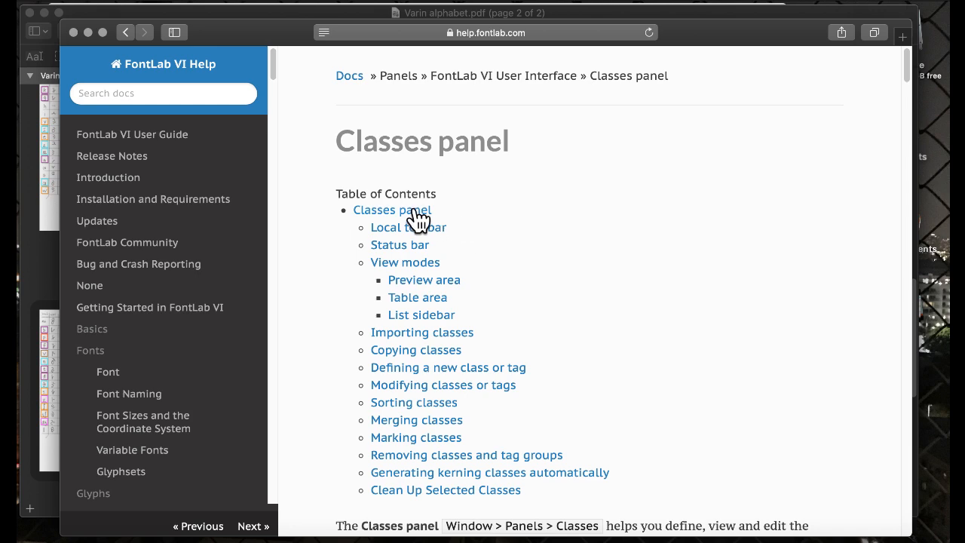
left_click(414, 210)
scroll(543, 218, "down", 10)
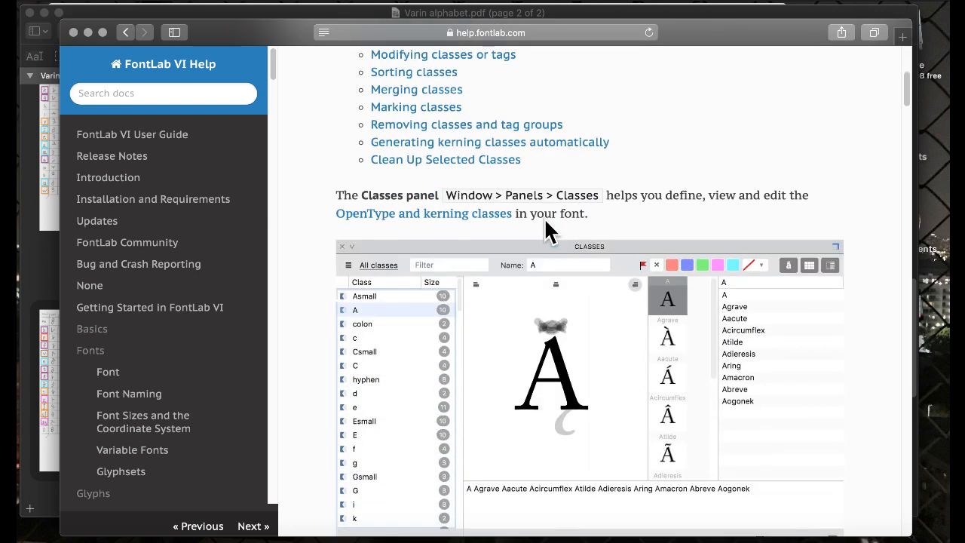
scroll(545, 230, "down", 15)
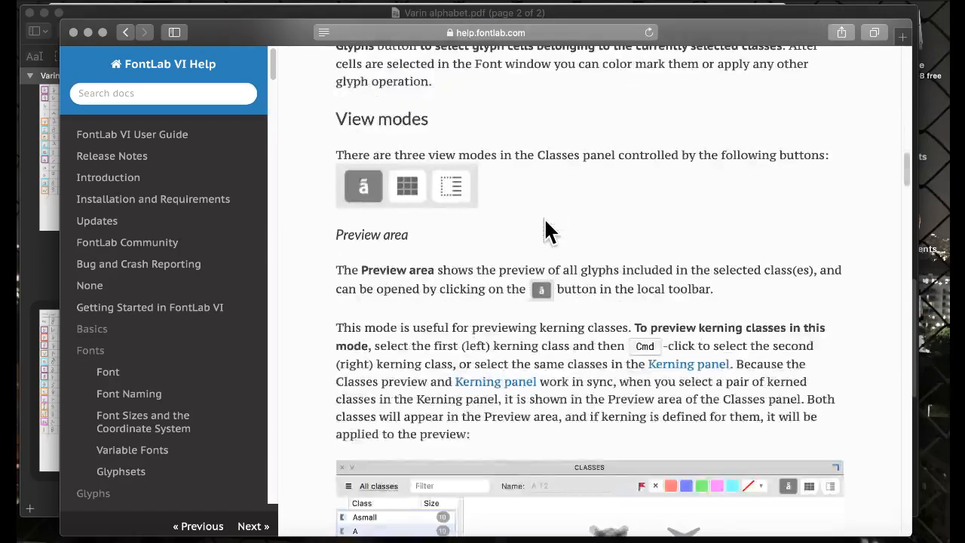
scroll(548, 230, "down", 10)
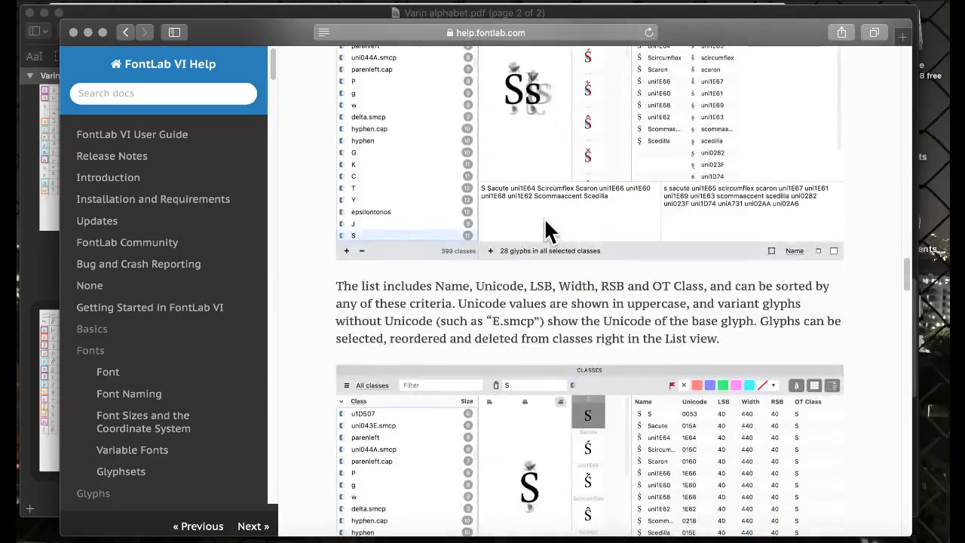
scroll(549, 230, "up", 6)
scroll(544, 217, "down", 10)
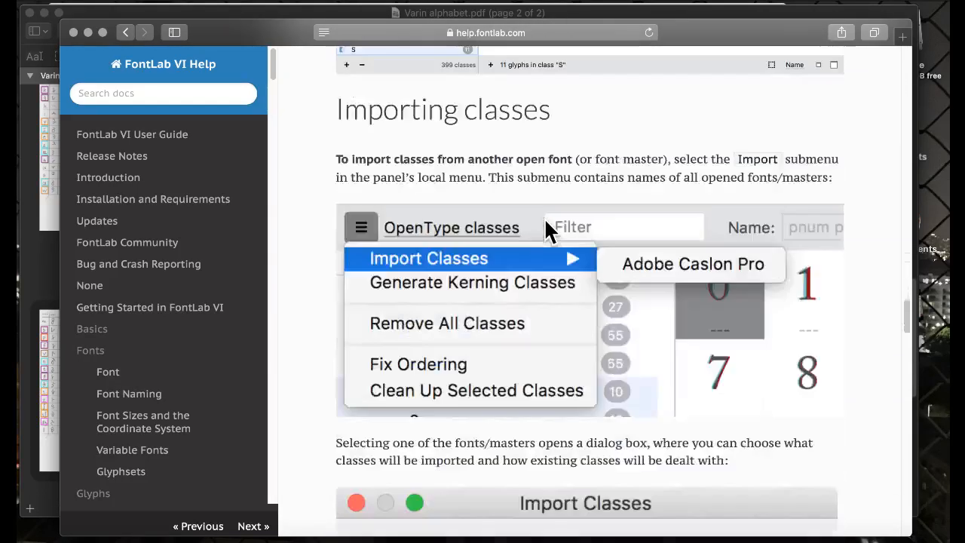
scroll(533, 190, "down", 10)
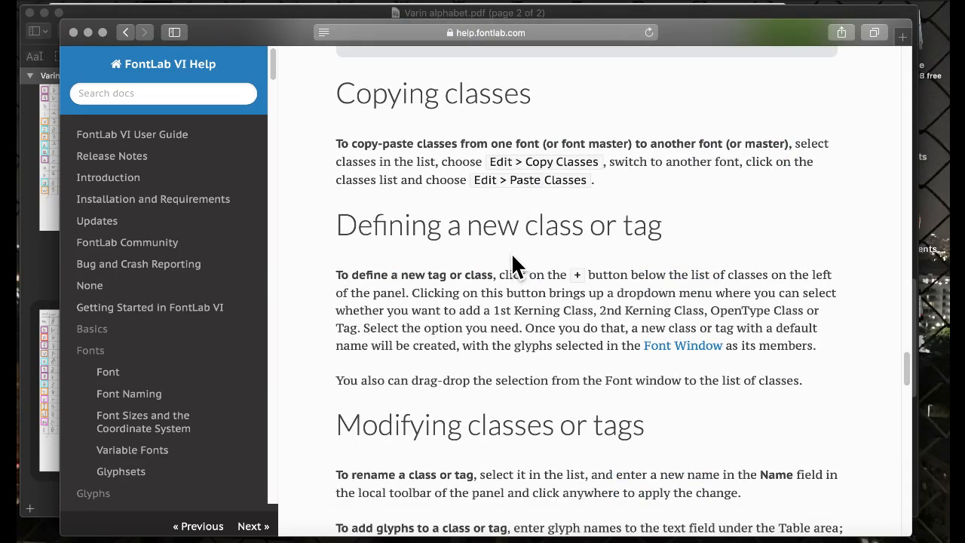
scroll(511, 231, "down", 5)
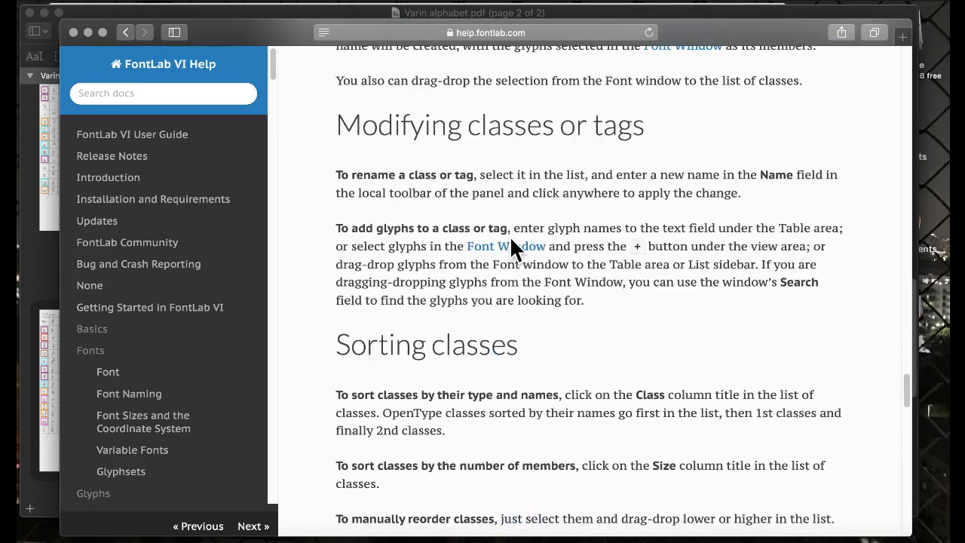
scroll(510, 245, "down", 6)
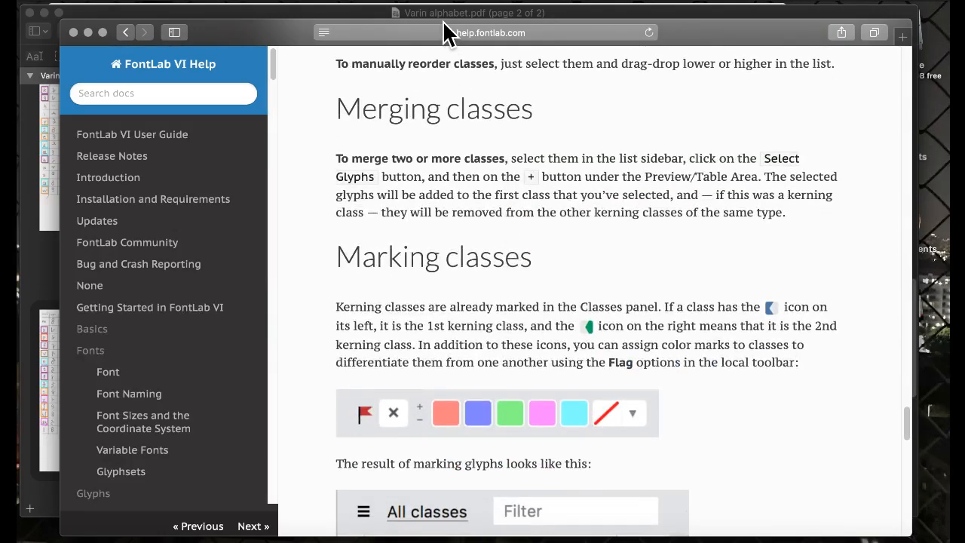
Search the web for "can open type class have same characters as other open type class".
left_click(463, 33)
type("ca")
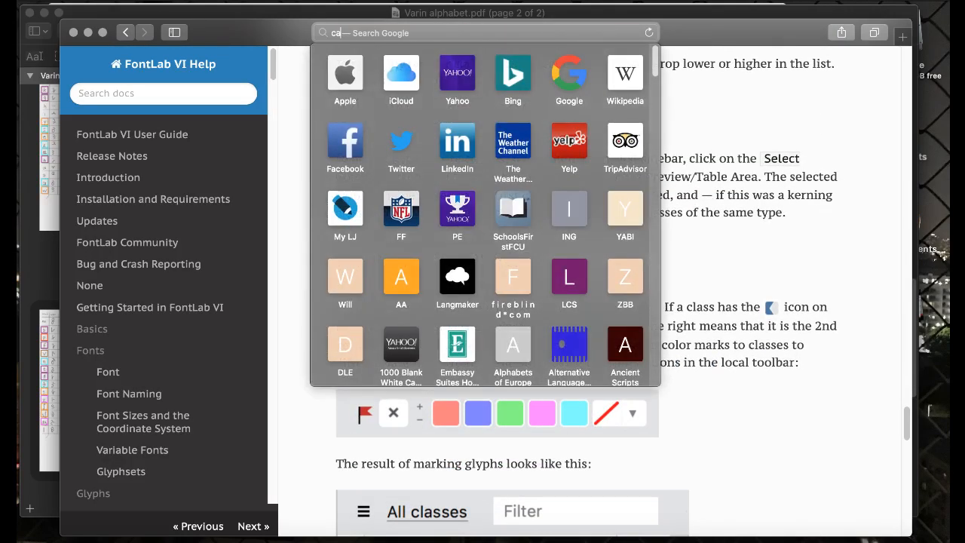
type("n open type class h")
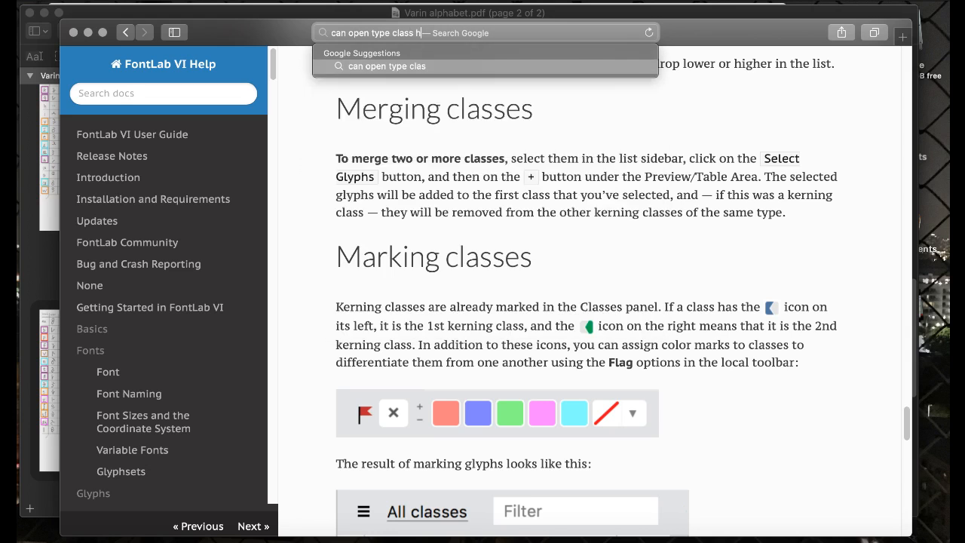
type("ave same character")
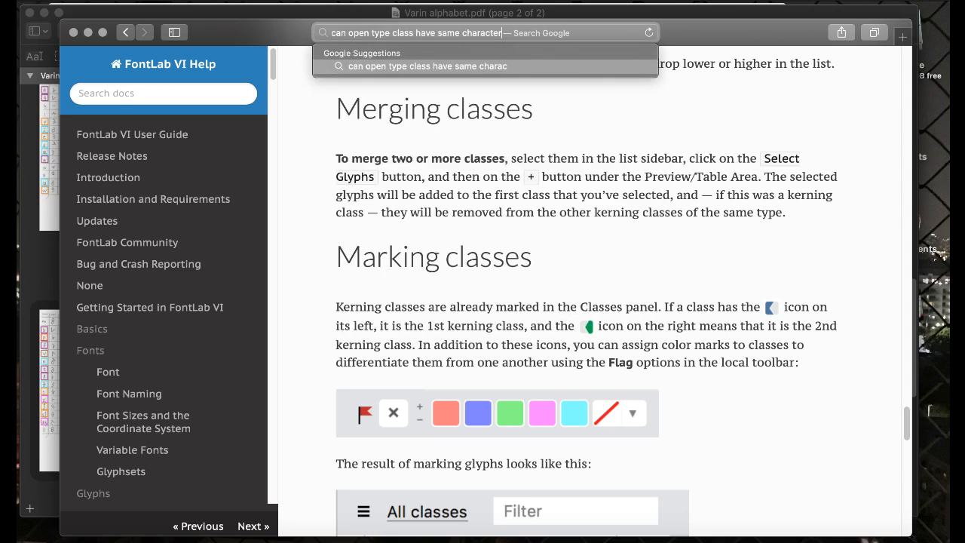
type("s as other open type")
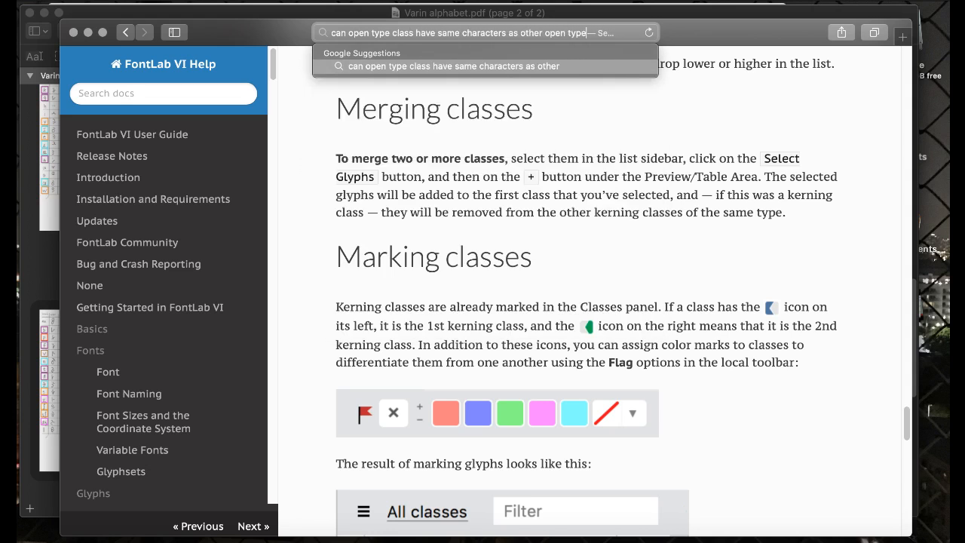
type(" class")
key("Return")
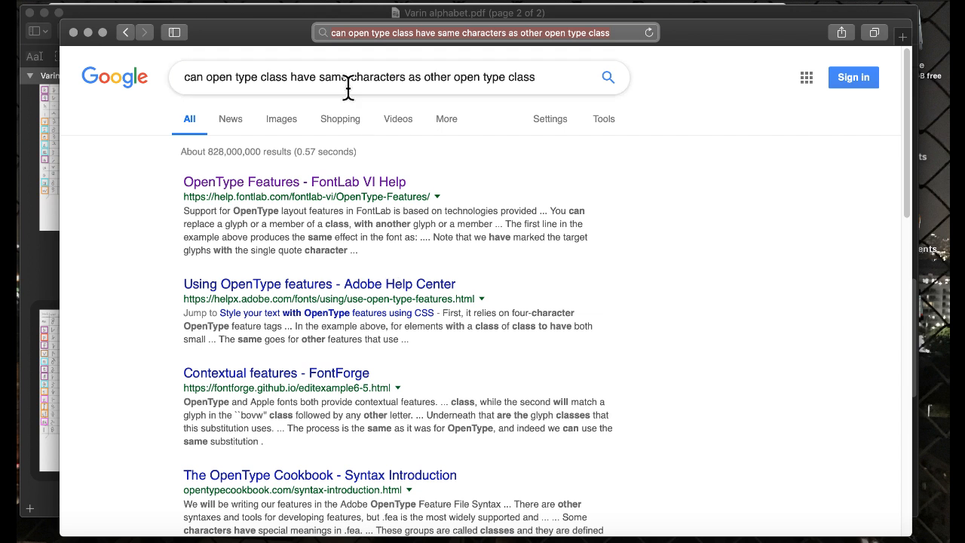
Switch to FontLab and review the liga feature code, comparing the class definitions with the #ALTERNATES rules.
left_click(107, 15)
key("ctrl+Up")
left_click(452, 76)
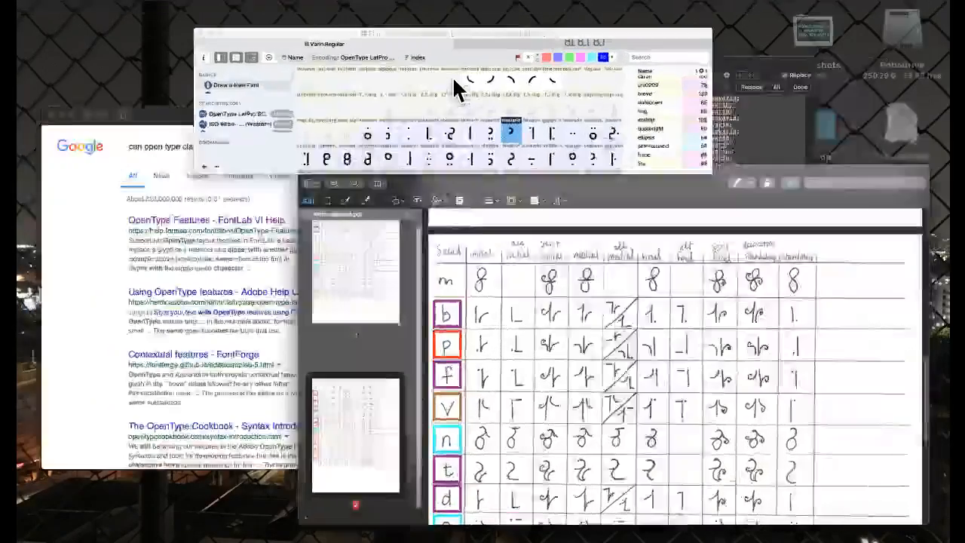
scroll(315, 345, "down", 3)
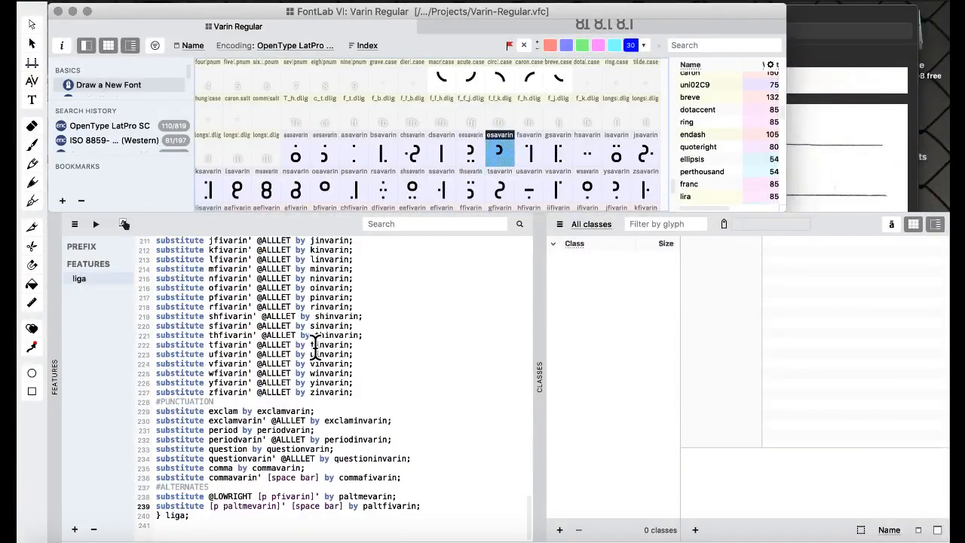
scroll(320, 347, "up", 20)
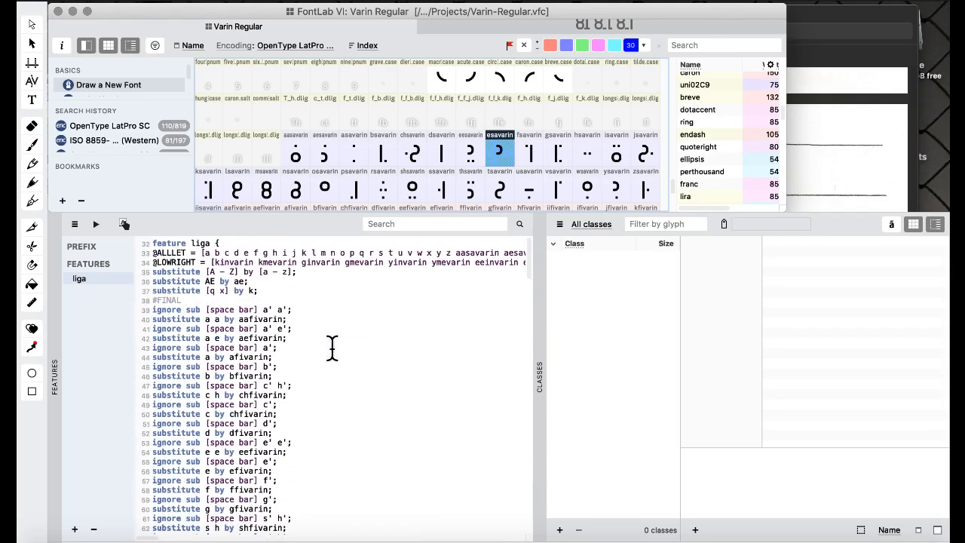
scroll(331, 347, "down", 20)
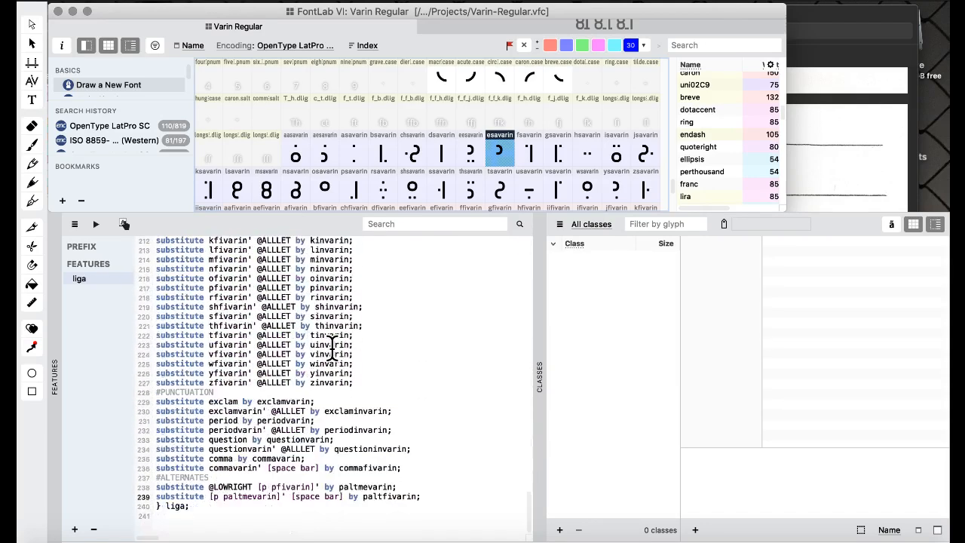
scroll(331, 346, "up", 20)
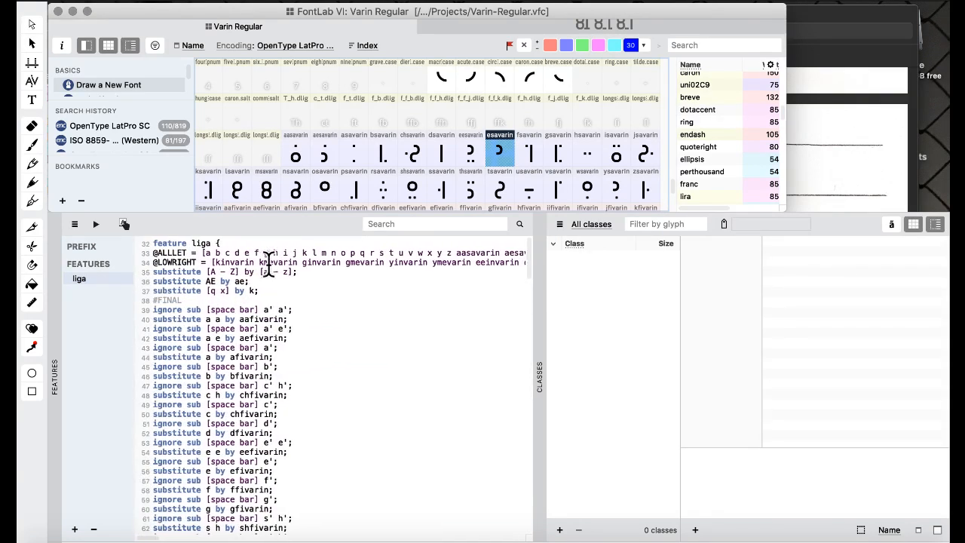
scroll(268, 264, "right", 15)
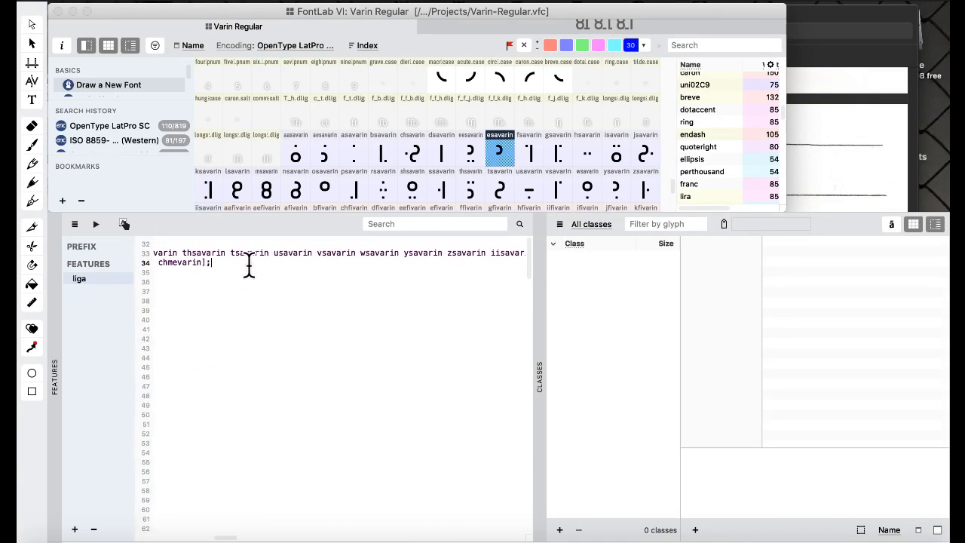
left_click(249, 268)
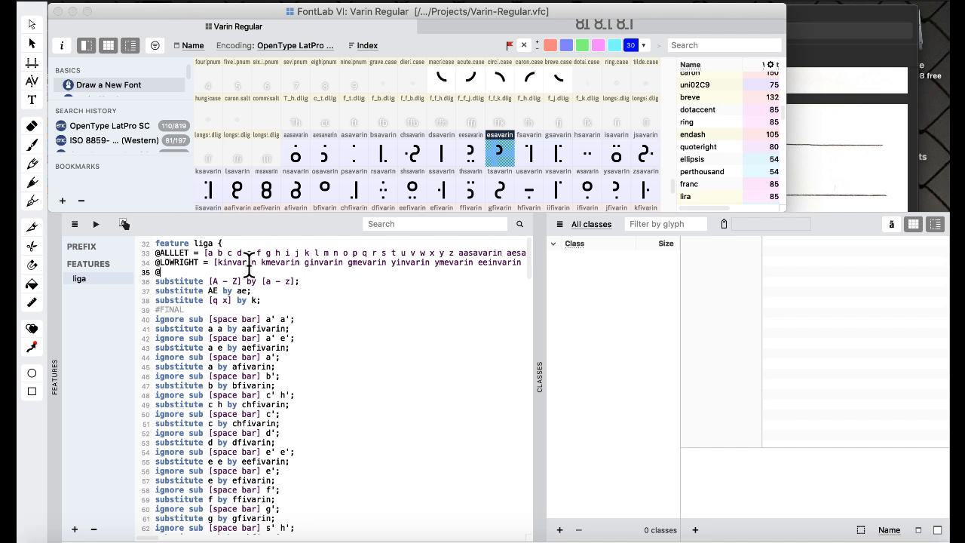
type("@PREGULAR = [")
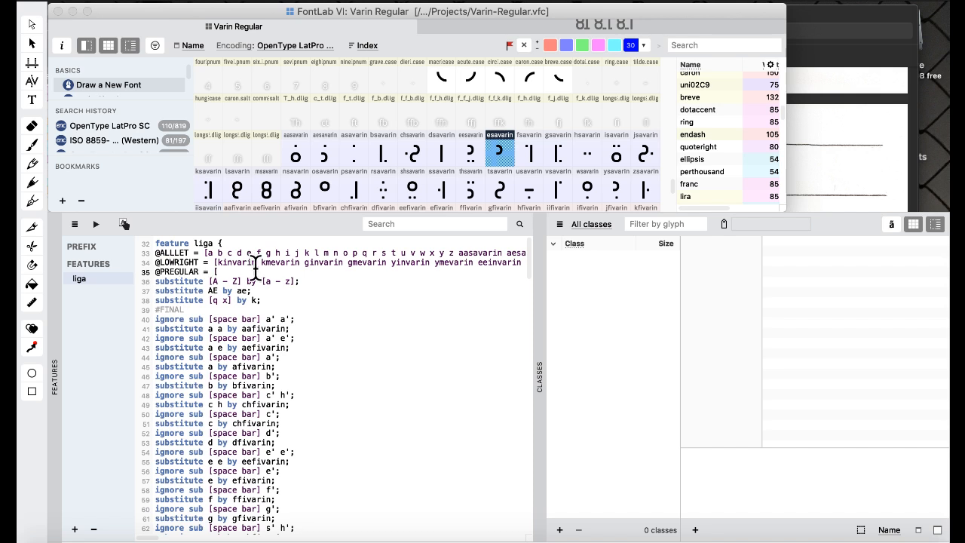
type("p")
scroll(380, 119, "down", 10)
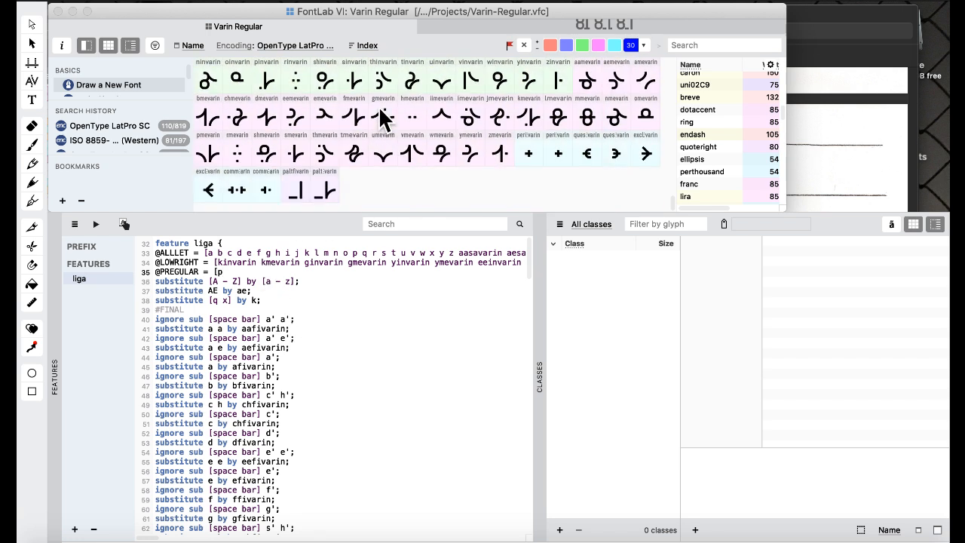
type("fivarin pmevarin];")
key("Return")
type("@")
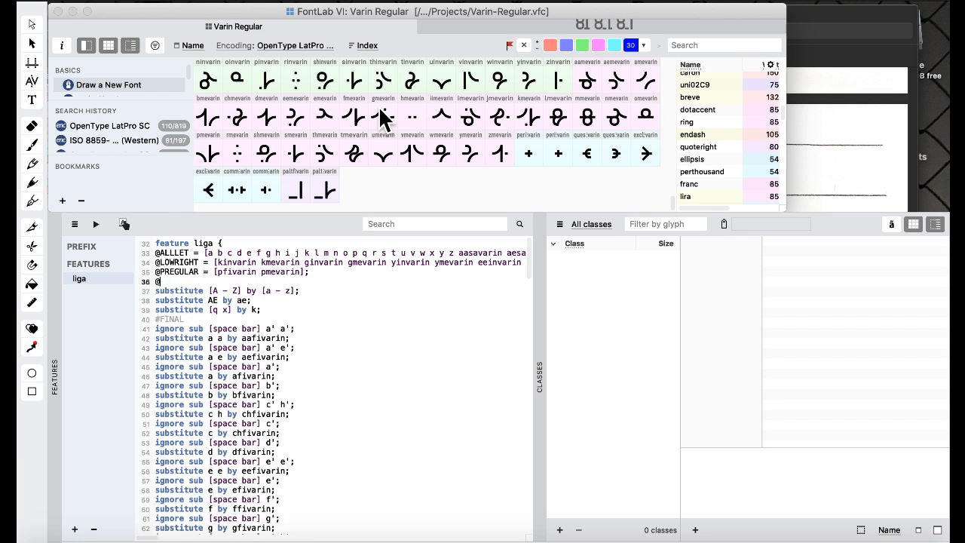
type("PALT = [paltfivarin paltmevarin];")
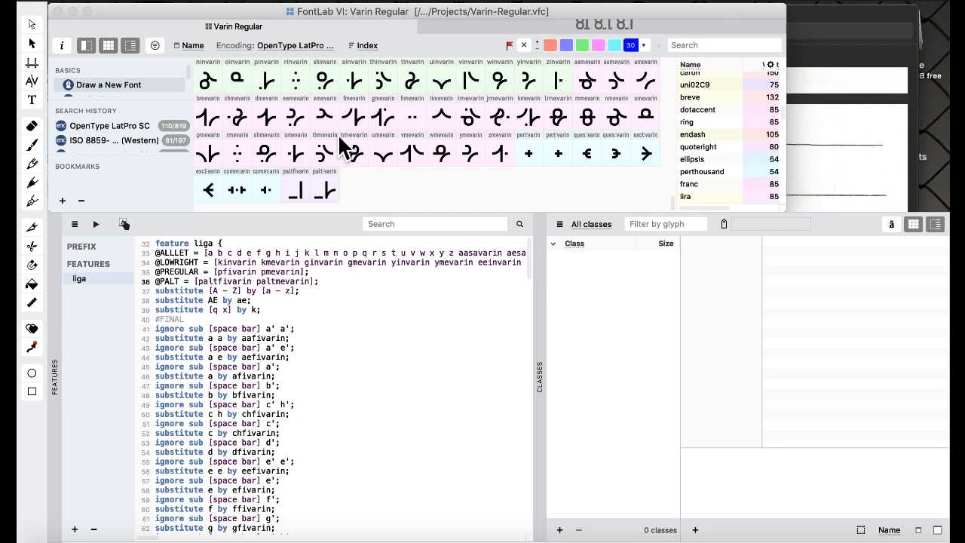
left_click(95, 224)
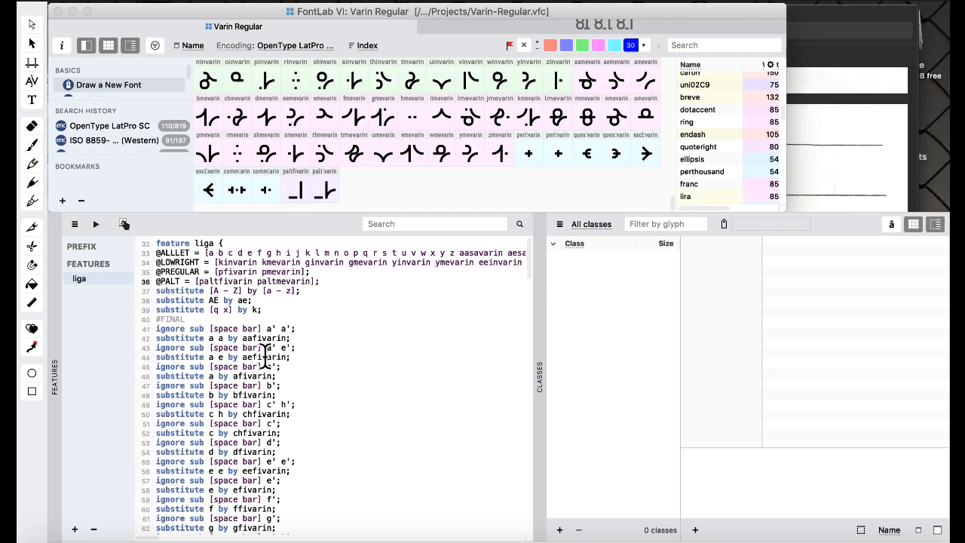
scroll(260, 354, "down", 15)
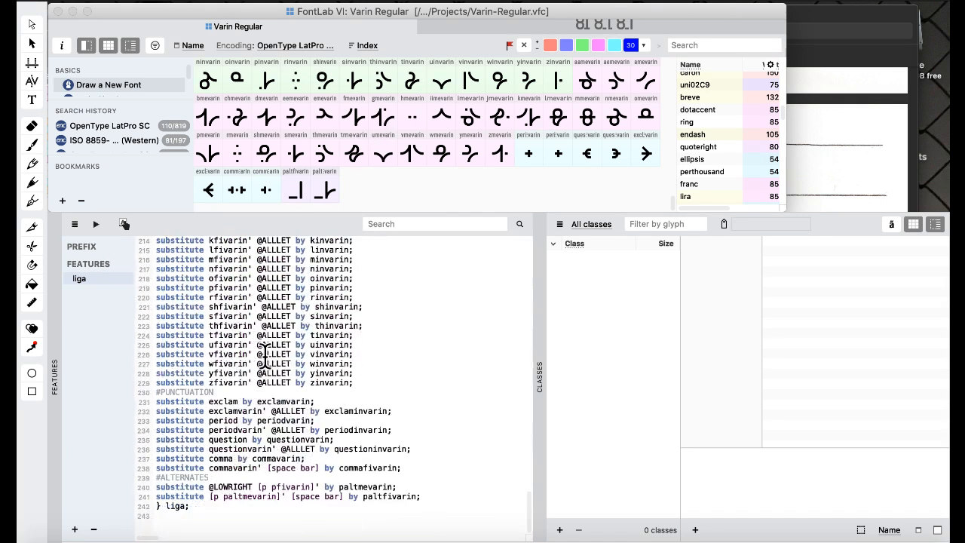
left_click(435, 495)
left_click(412, 486)
scroll(412, 486, "up", 20)
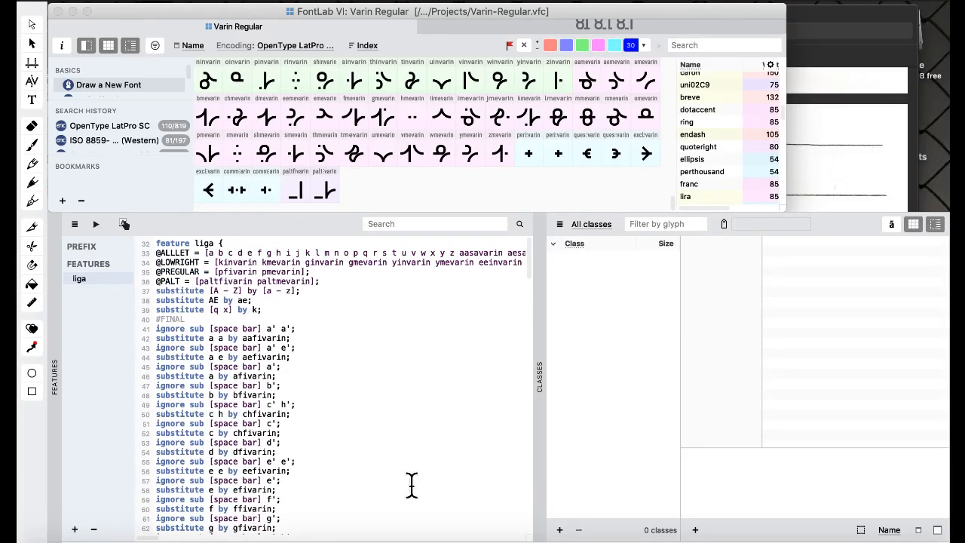
scroll(411, 486, "down", 20)
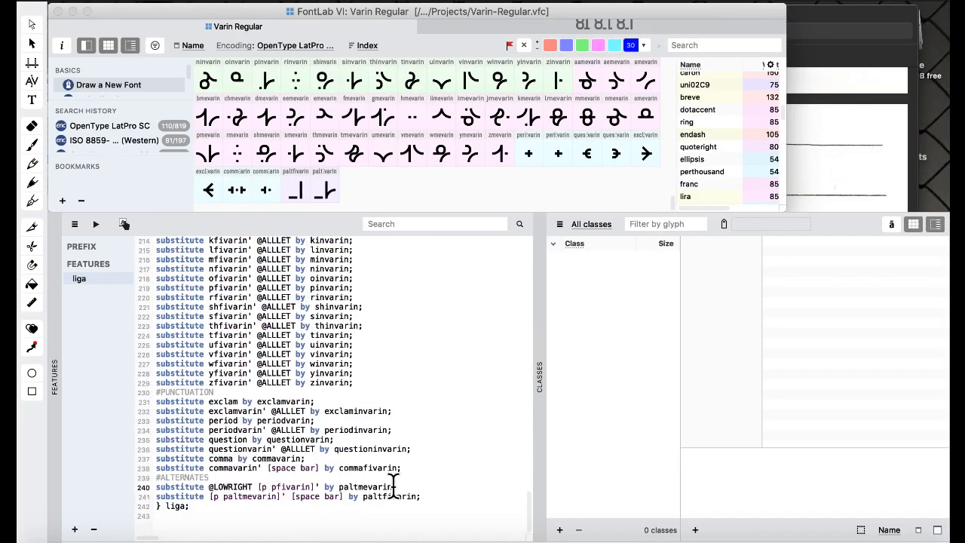
double_click(373, 486)
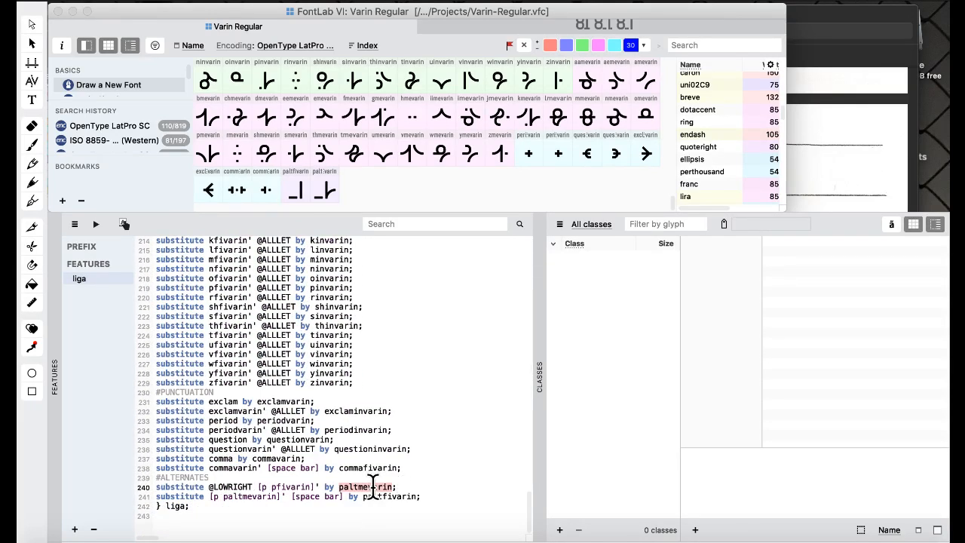
type("@PALT")
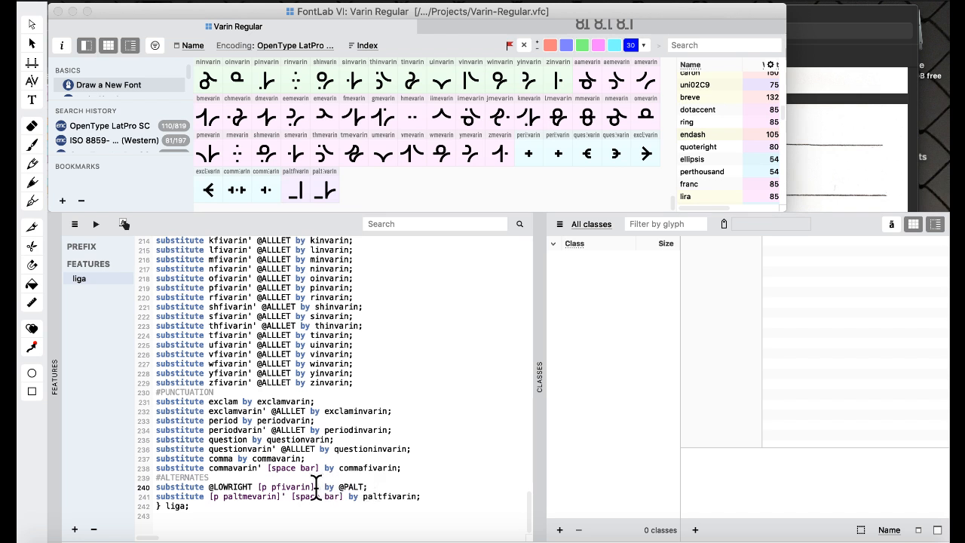
left_click_drag(319, 486, 259, 487)
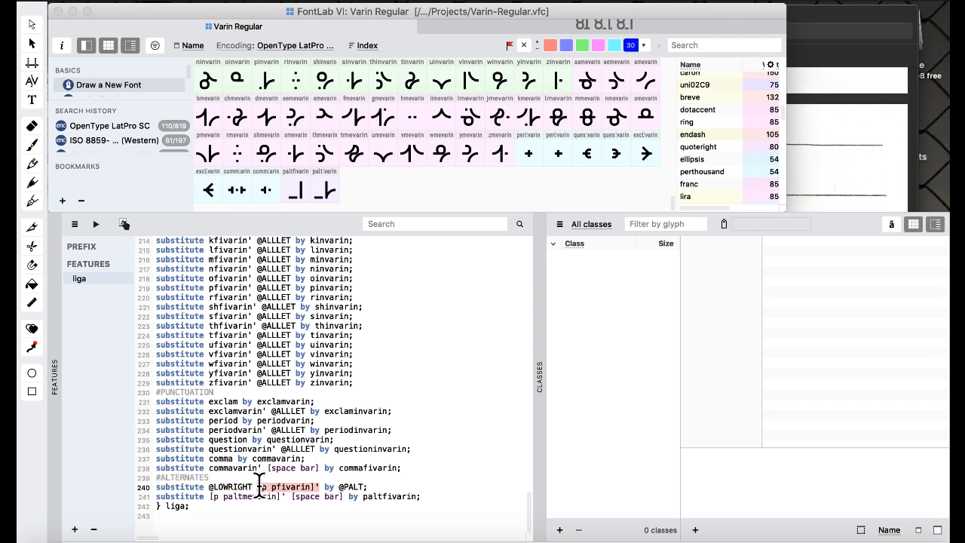
left_click(259, 486)
left_click_drag(319, 486, 259, 488)
type("@PREGULAR")
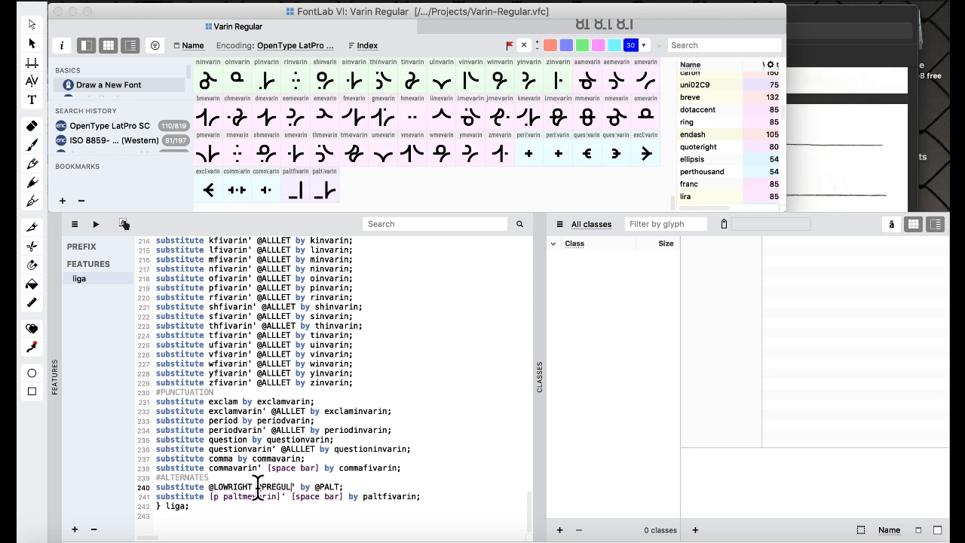
left_click_drag(426, 497, 433, 483)
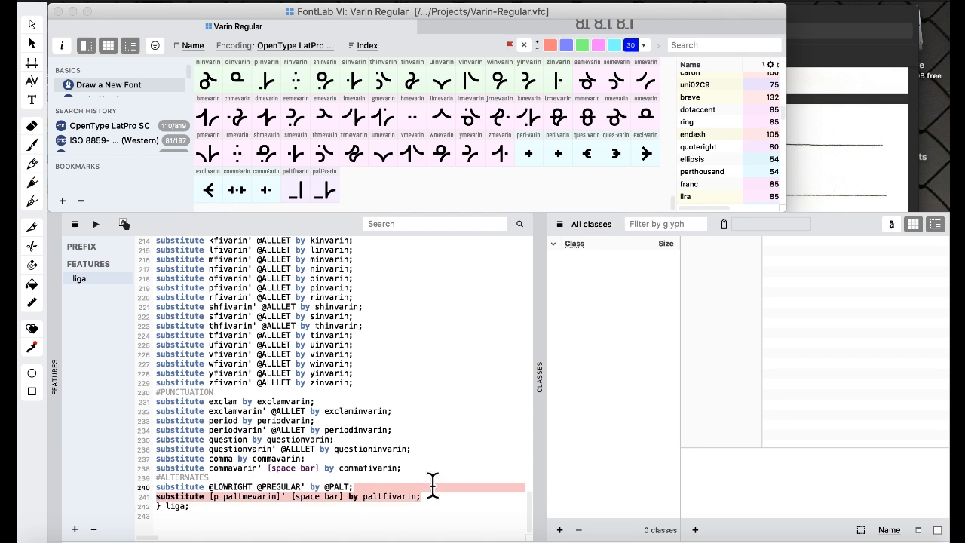
key("BackSpace")
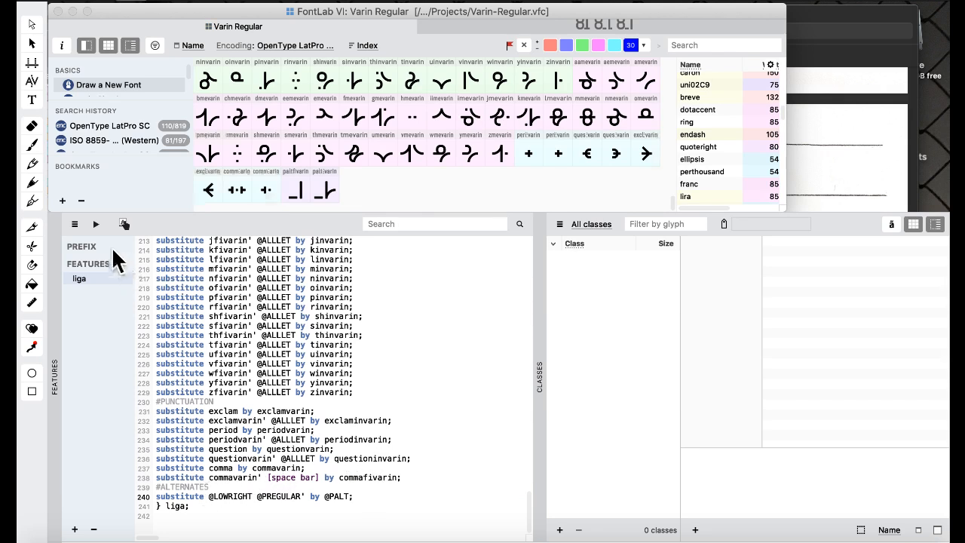
Compile the liga feature code and switch to the Default workspace.
left_click(94, 223)
scroll(338, 317, "down", 3)
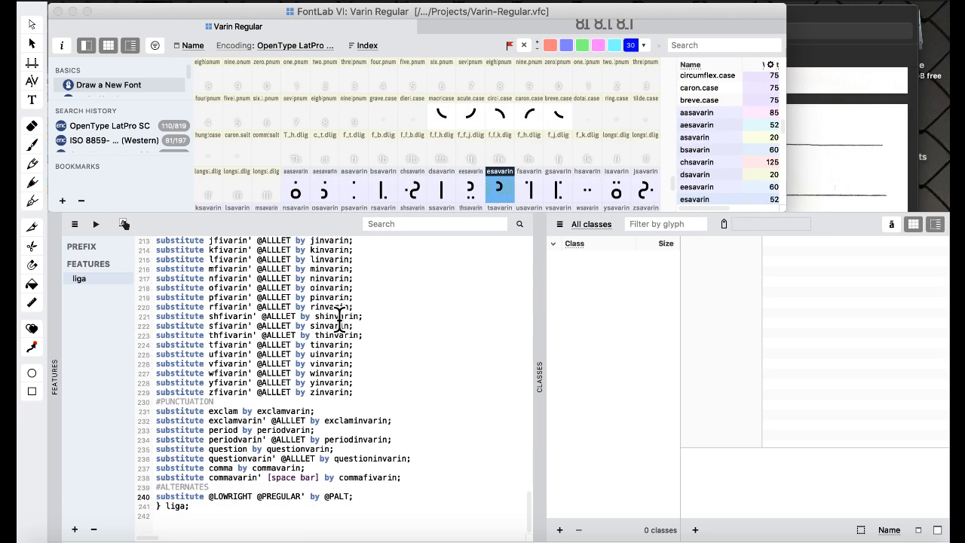
left_click(564, 7)
mouse_move(571, 124)
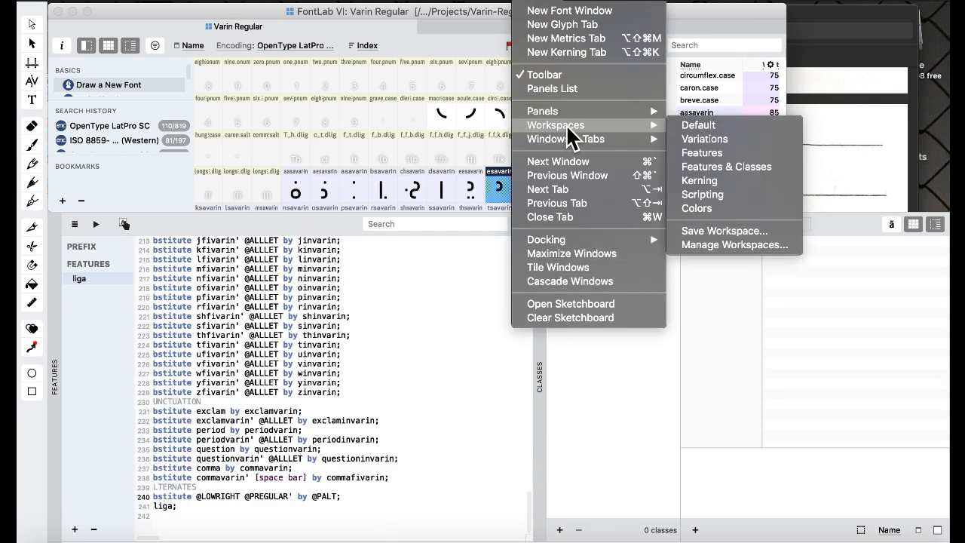
left_click(729, 126)
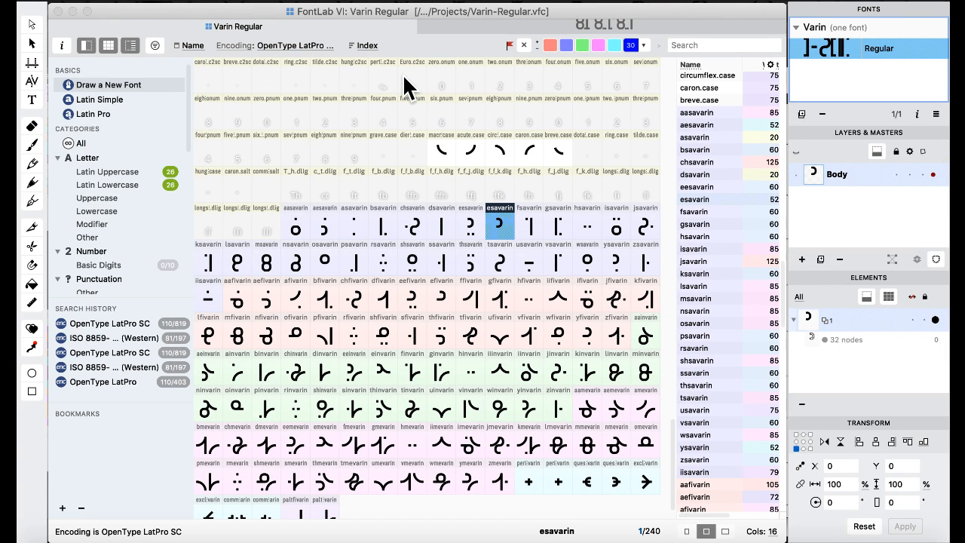
Open a text preview tab with OpenType features enabled and test the word "mapa".
left_click(34, 102)
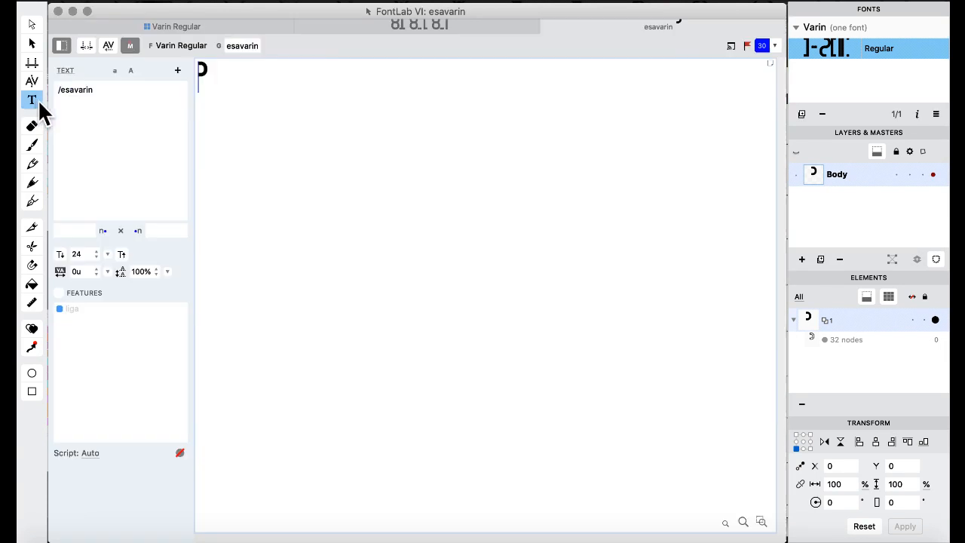
left_click(59, 293)
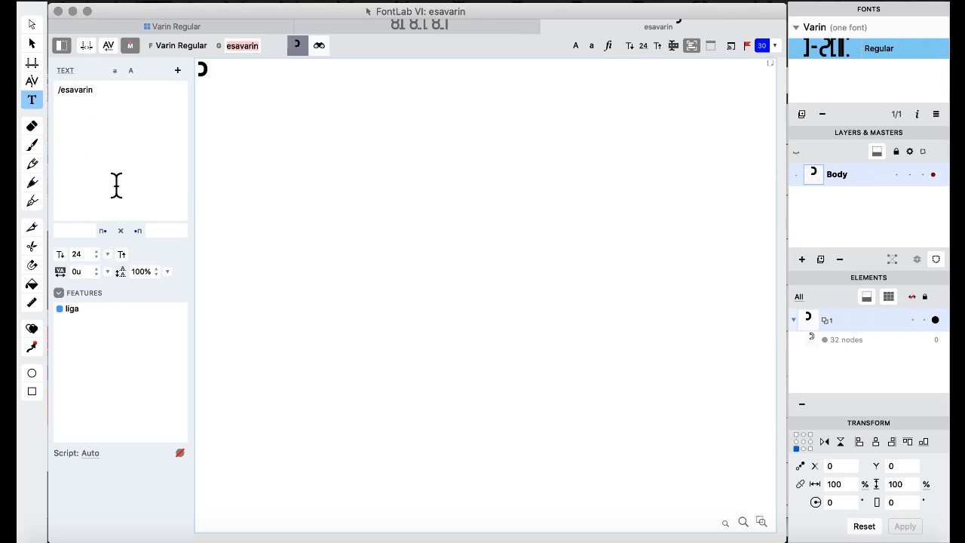
left_click(131, 129)
key("super+a")
type("mapa")
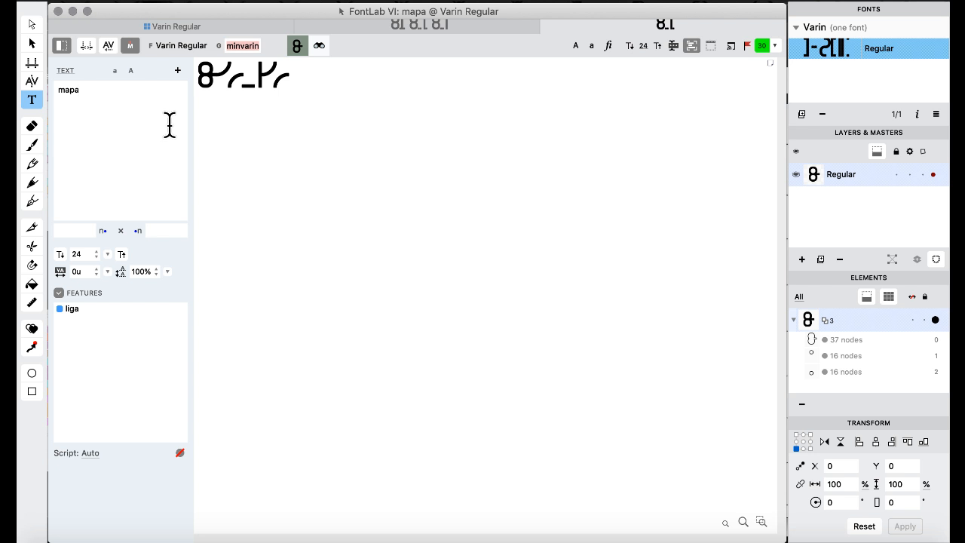
key("BackSpace")
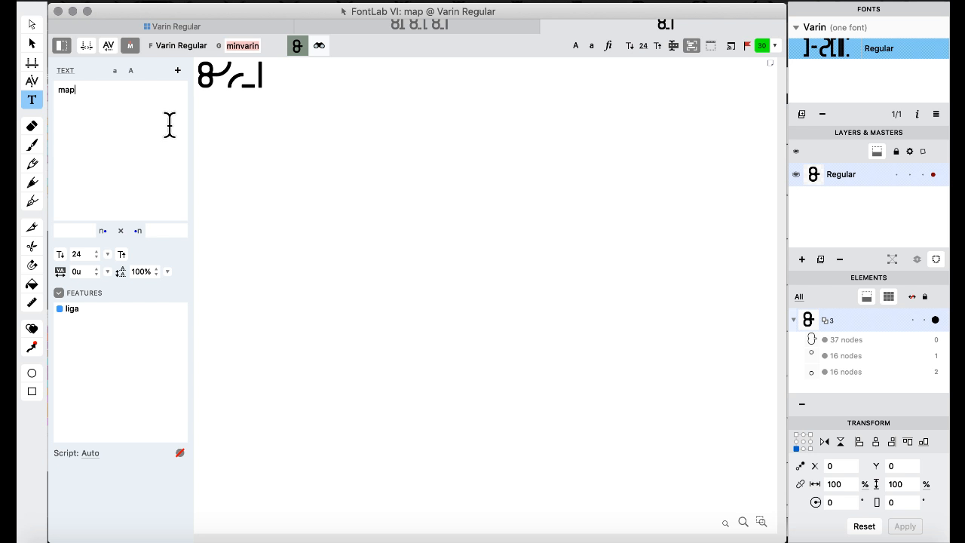
type("a")
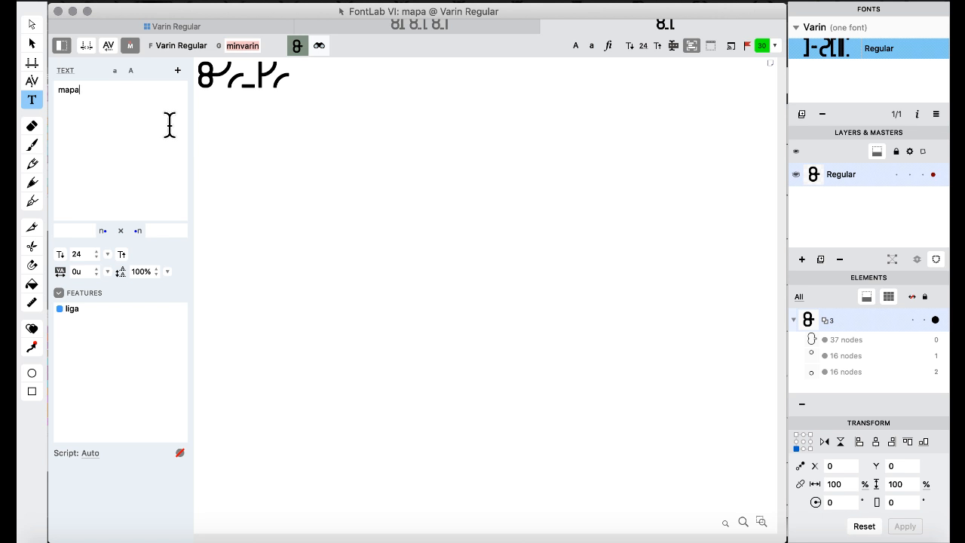
Add a second "mapa" line to the preview text and try "pamaa" and "paka" on a third line.
key("Return")
type("mapa ")
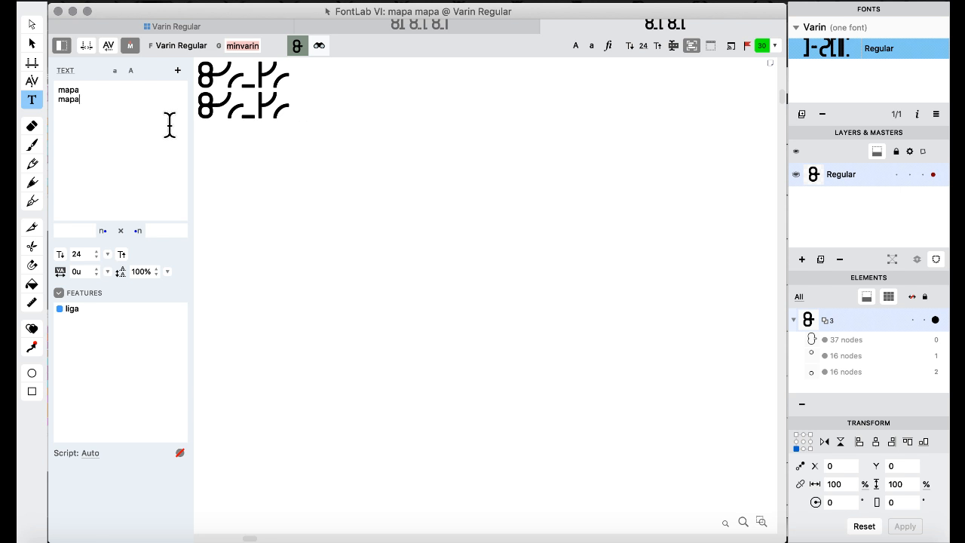
type("pamaa")
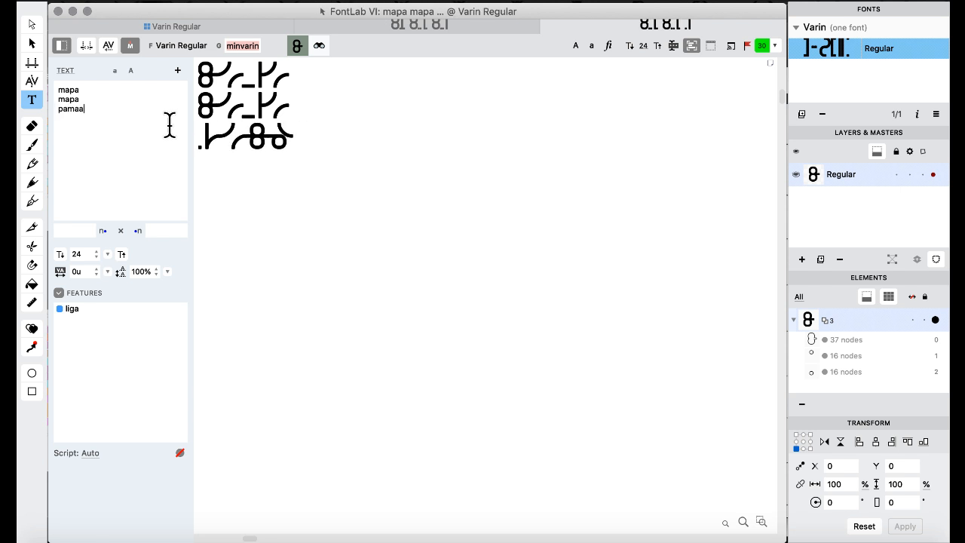
key("BackSpace")
key("BackSpace")
key("BackSpace")
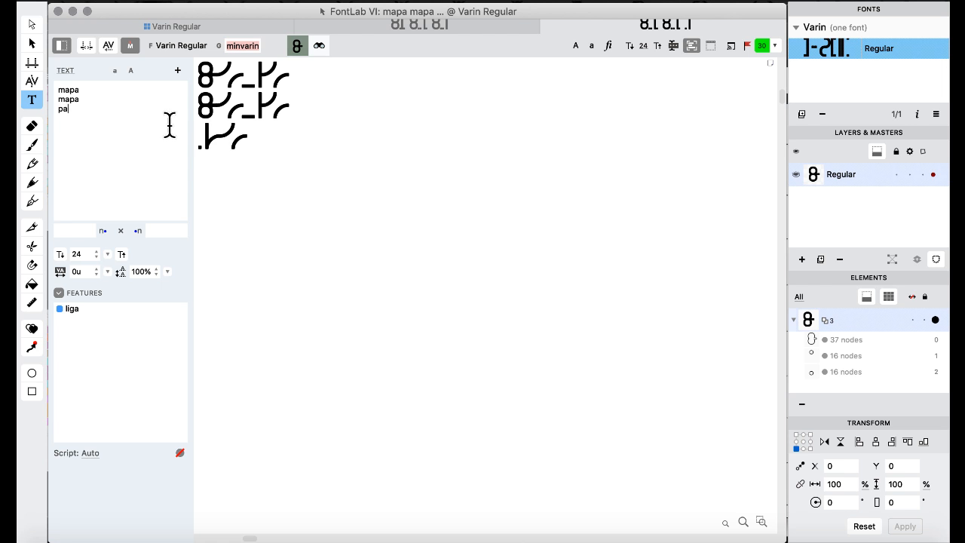
type("ka")
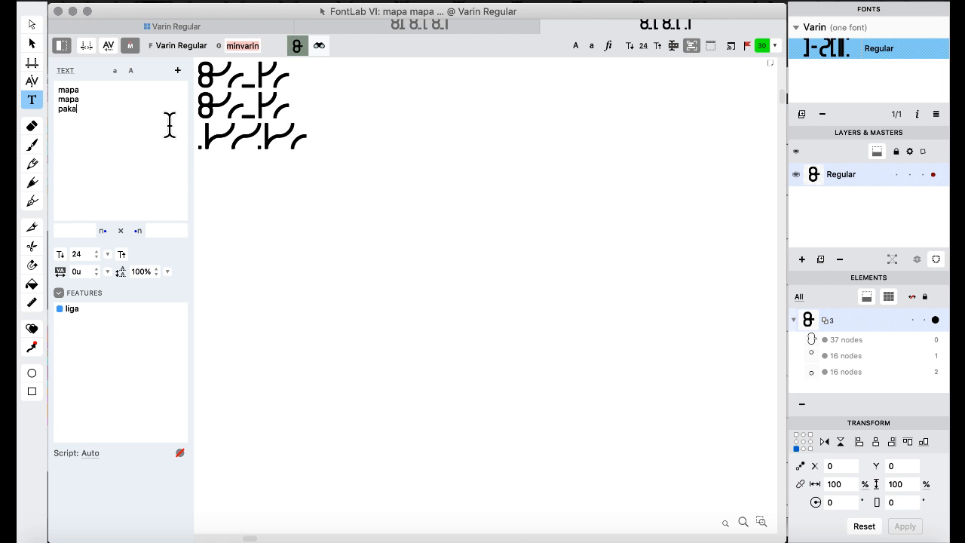
Replace the third preview line with "panap" to test the p forms after n.
key("BackSpace")
key("BackSpace")
key("BackSpace")
key("BackSpace")
type("pan")
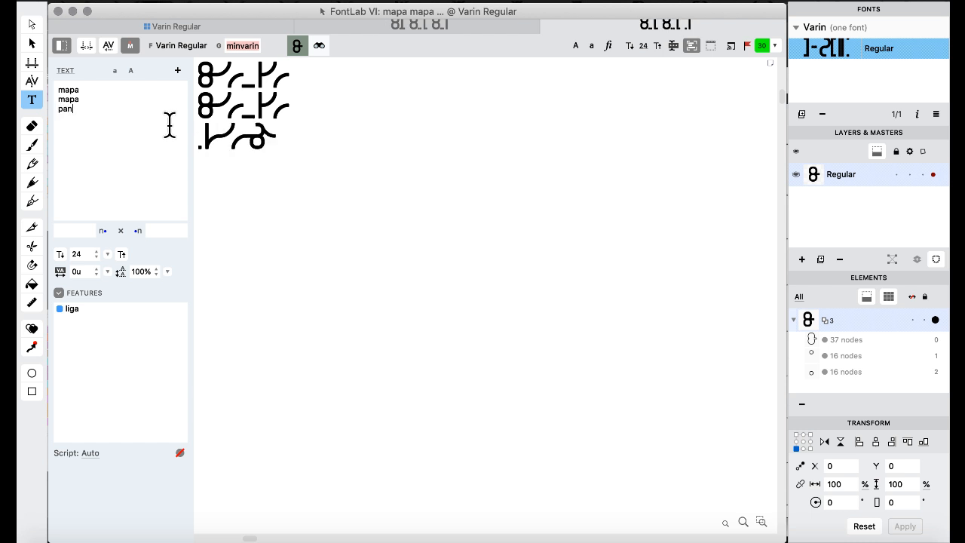
type("ap")
Close the preview text tab and switch to the Features & Classes workspace.
left_click(549, 26)
left_click(535, 2)
mouse_move(569, 127)
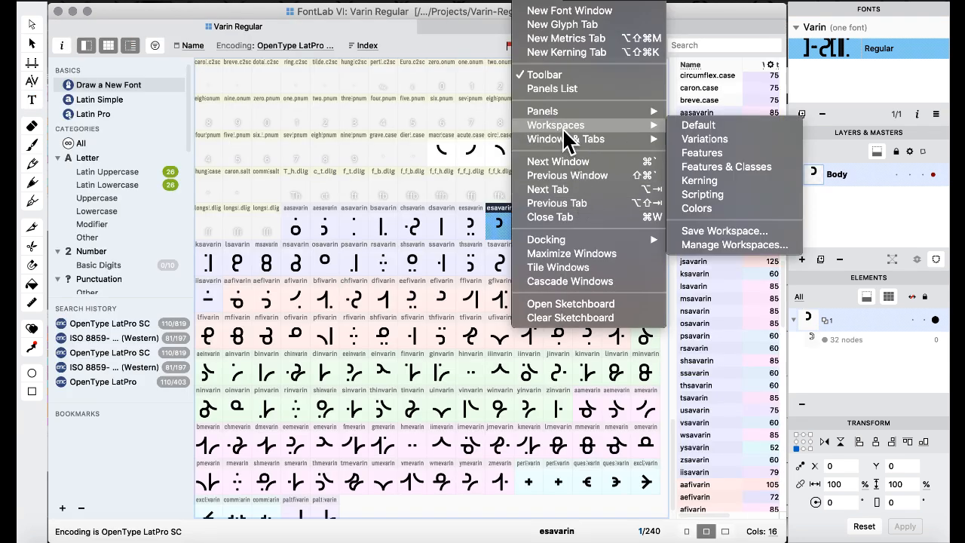
left_click(703, 163)
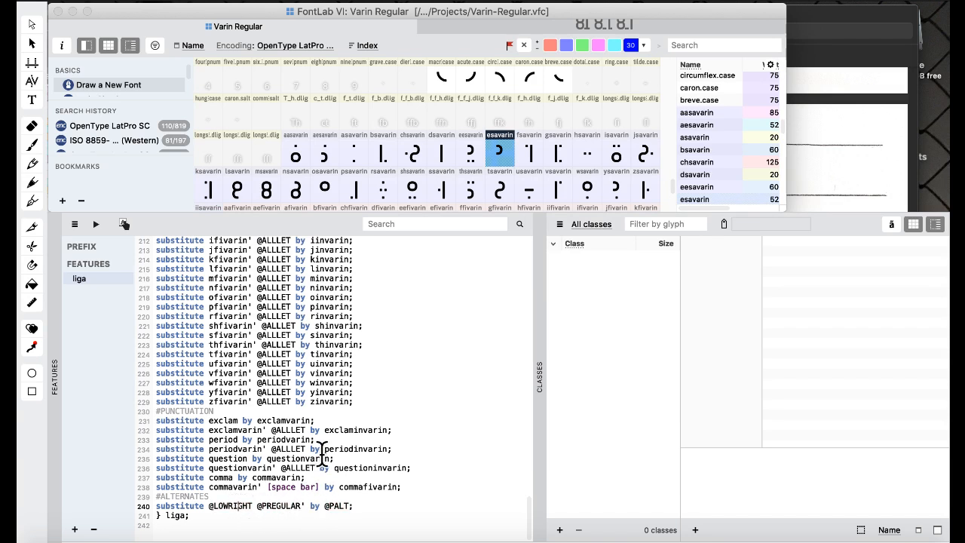
scroll(326, 469, "up", 5)
scroll(327, 469, "up", 20)
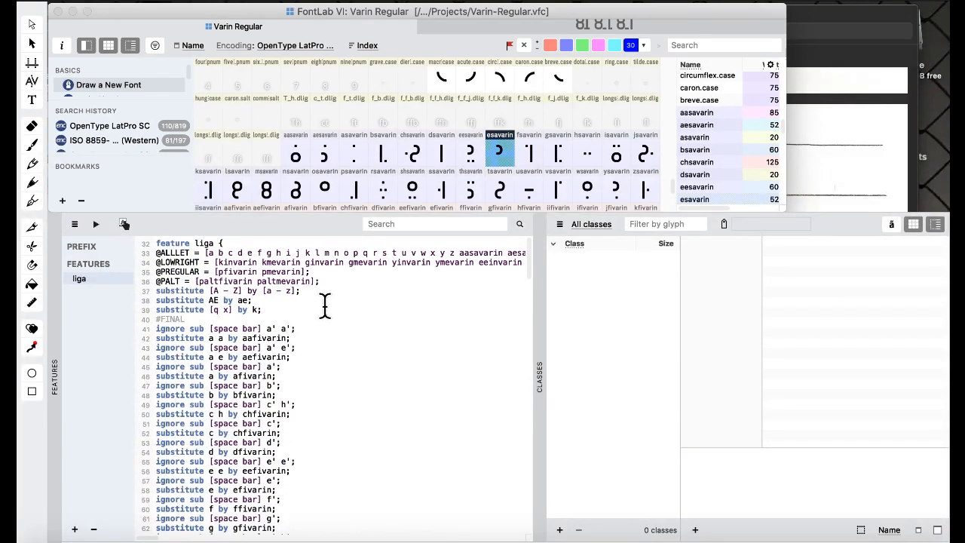
left_click(246, 262)
scroll(296, 261, "right", 4)
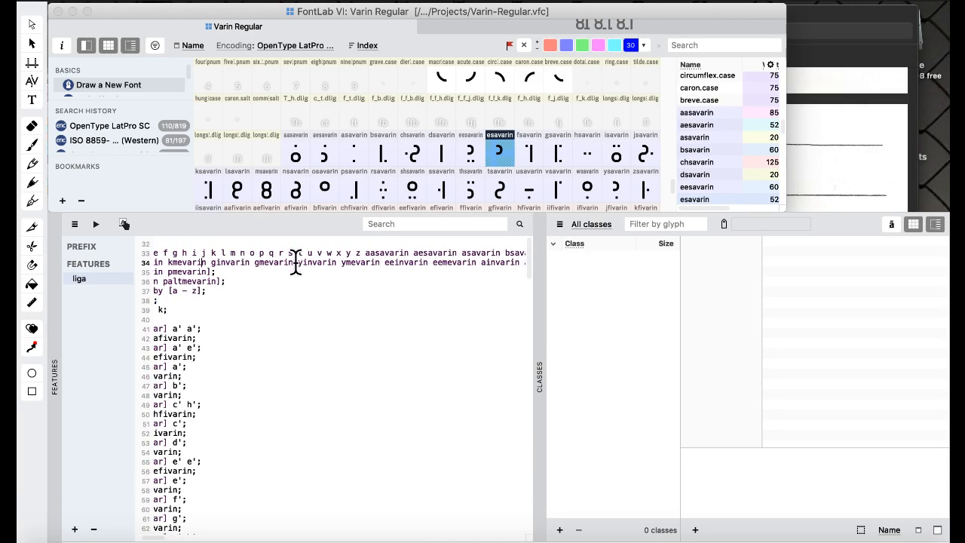
scroll(295, 261, "left", 4)
scroll(288, 259, "down", 1)
scroll(284, 257, "up", 1)
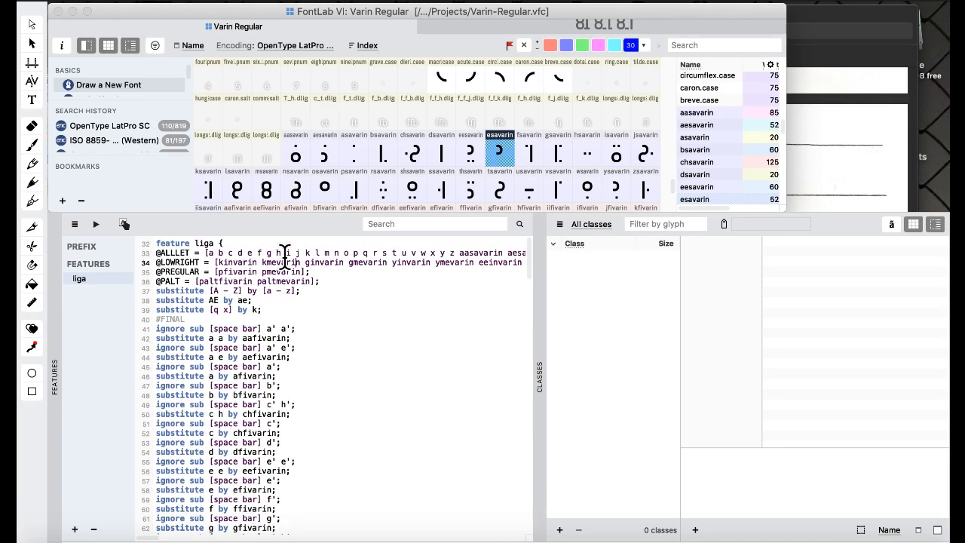
Copy the commafivarin glyph into the empty dollar glyph cell.
scroll(388, 142, "down", 10)
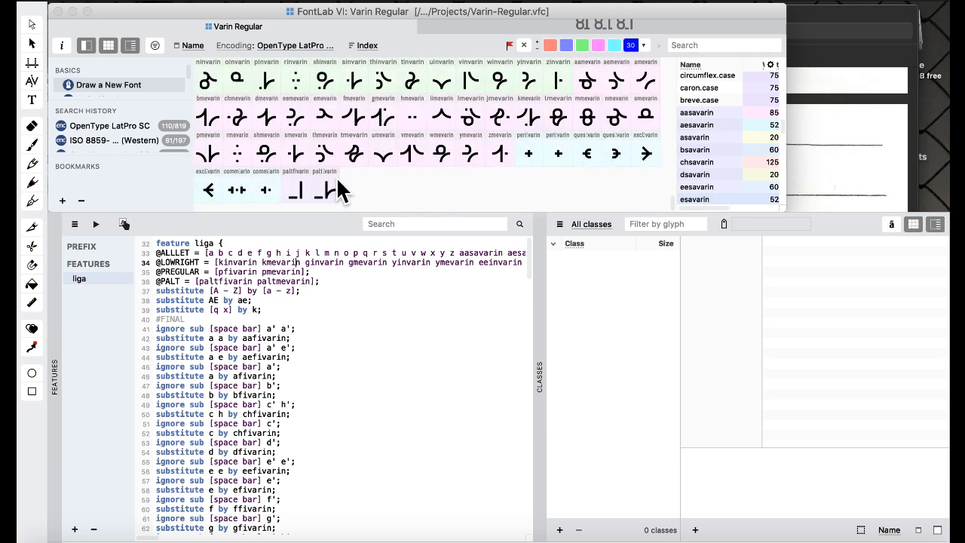
scroll(335, 188, "up", 3)
scroll(337, 181, "down", 3)
left_click(264, 189)
scroll(317, 188, "up", 10)
scroll(317, 198, "up", 10)
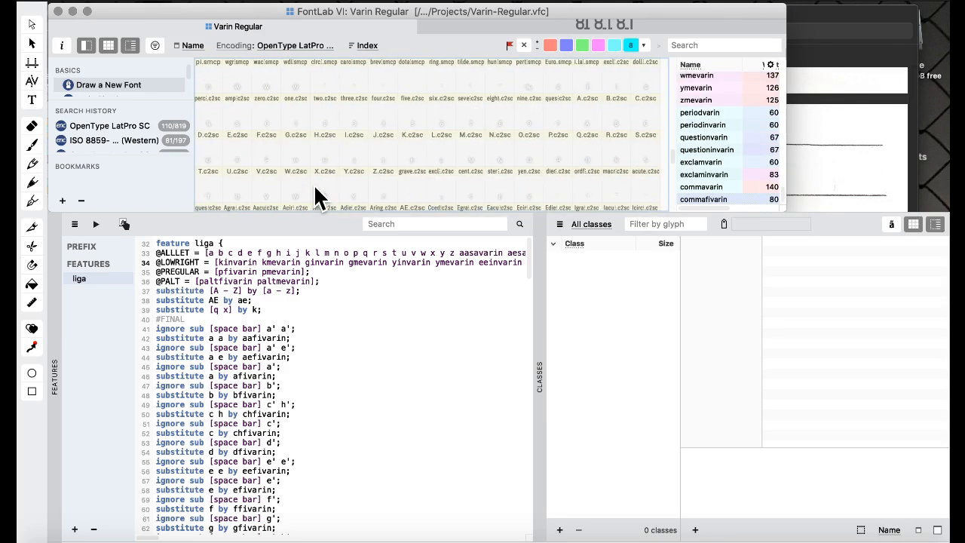
scroll(316, 198, "up", 8)
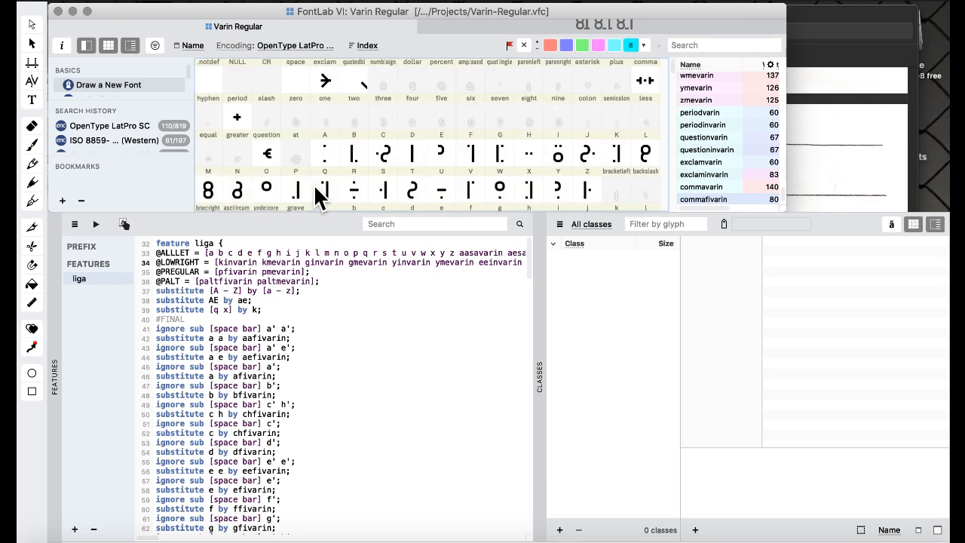
left_click(415, 78)
key("super+v")
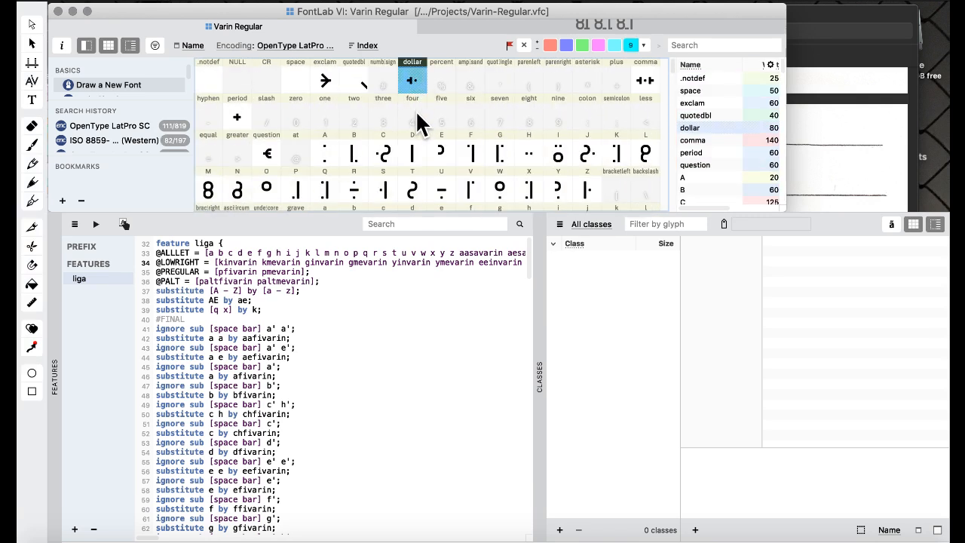
left_click(416, 109)
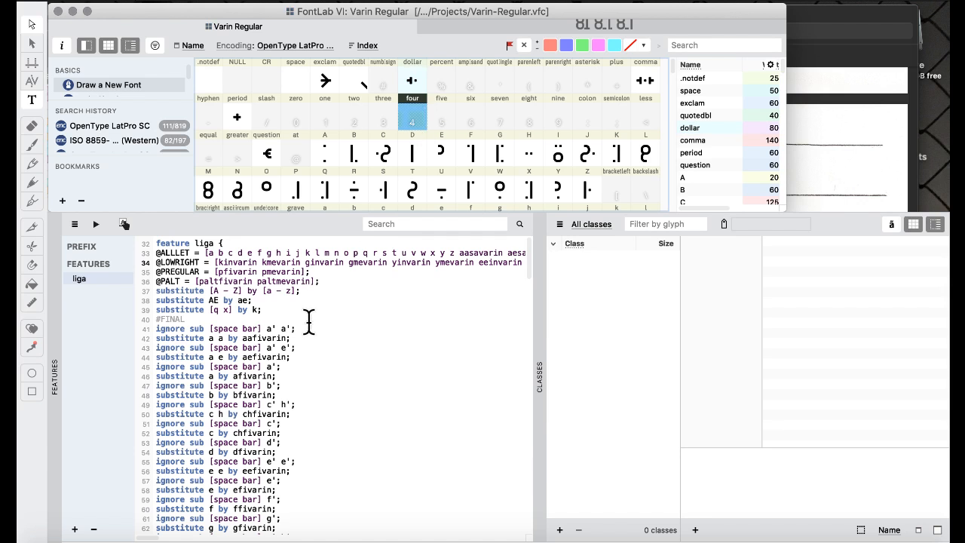
left_click(217, 263)
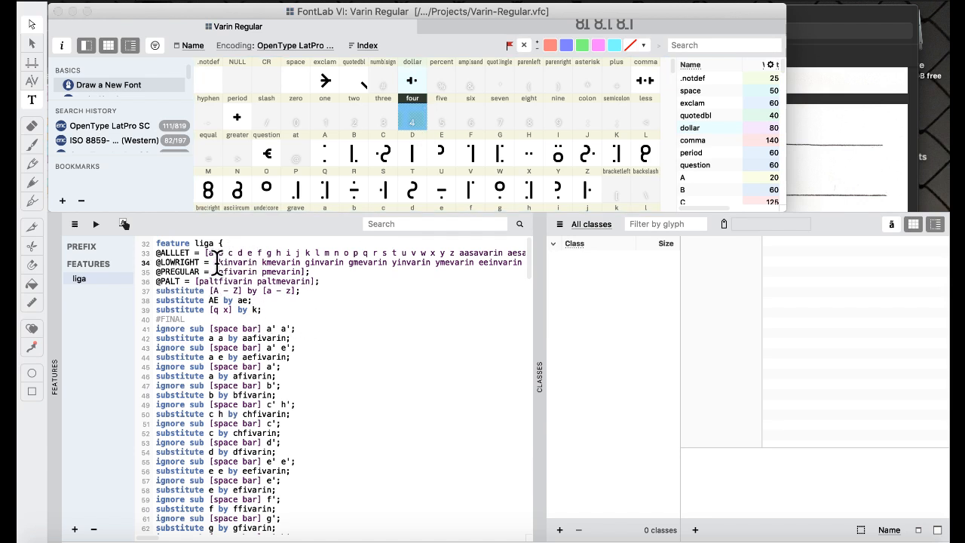
type("dollar")
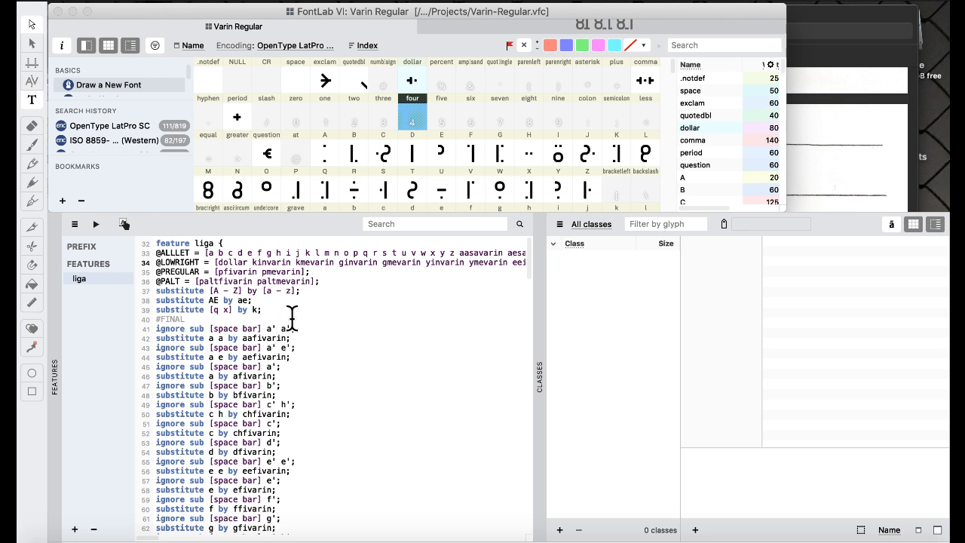
scroll(291, 317, "down", 20)
Switch to the Default workspace and preview the text "$a" in a new text tab.
left_click(527, 6)
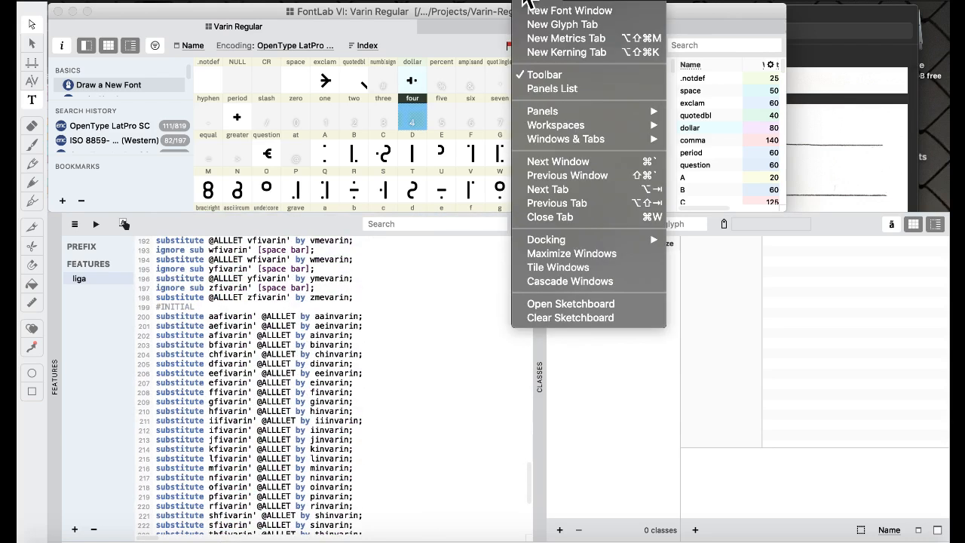
mouse_move(577, 125)
left_click(737, 127)
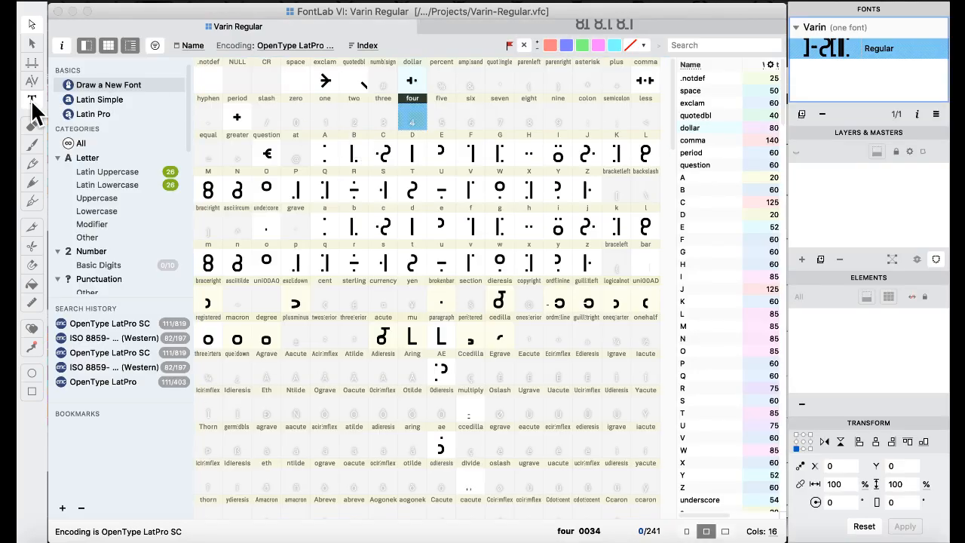
left_click(31, 100)
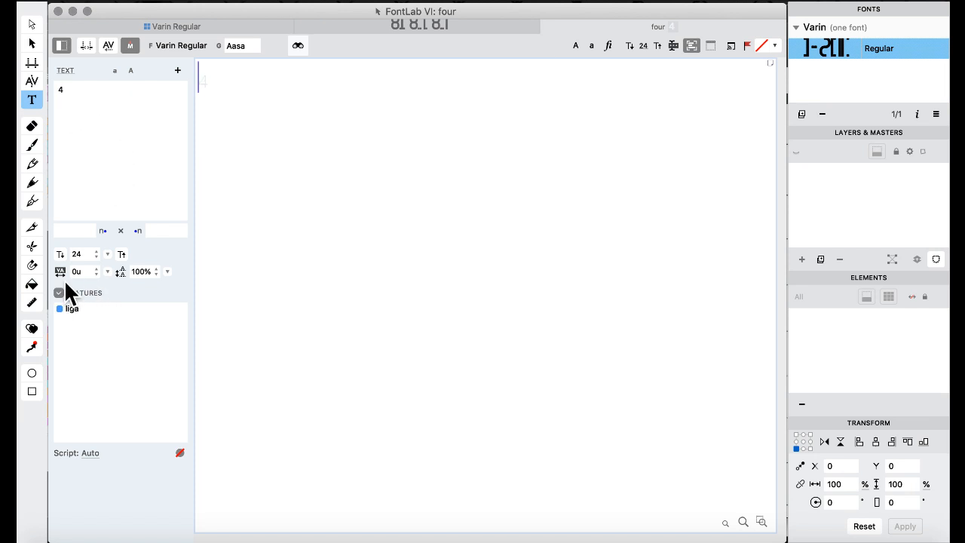
left_click_drag(152, 140, 16, 40)
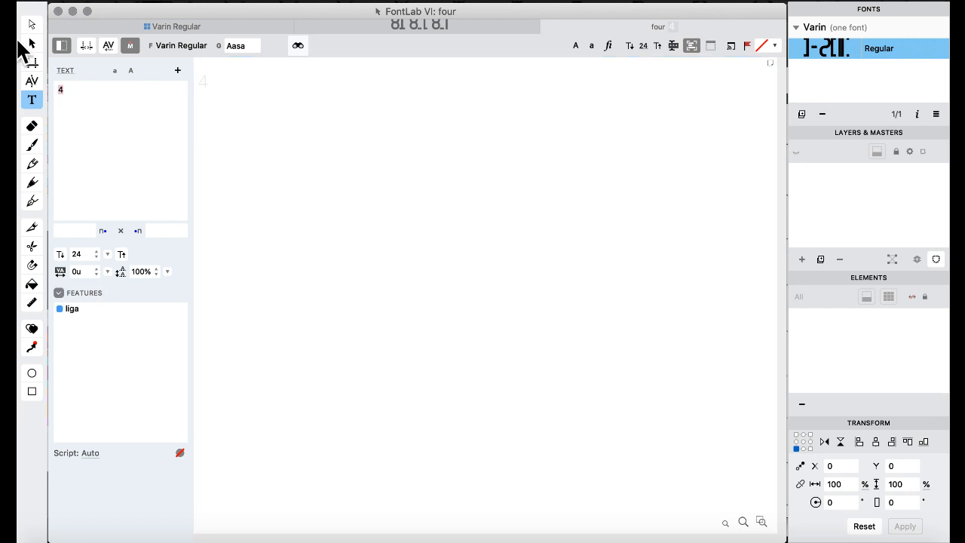
type("$a")
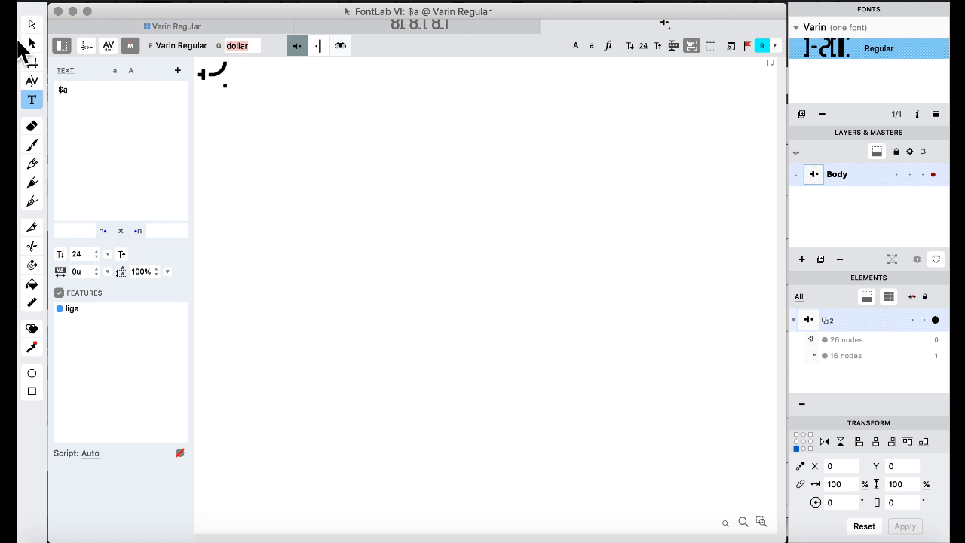
Replace the preview text with "map", and change it to "m$p" to test p after the dollar glyph.
key("Left")
key("BackSpace")
type("ma")
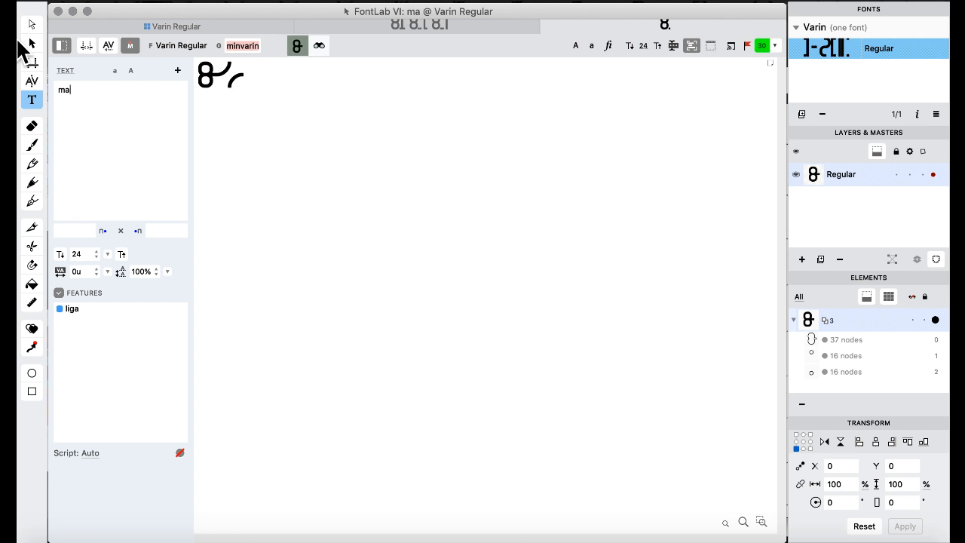
type("p")
key("BackSpace")
key("BackSpace")
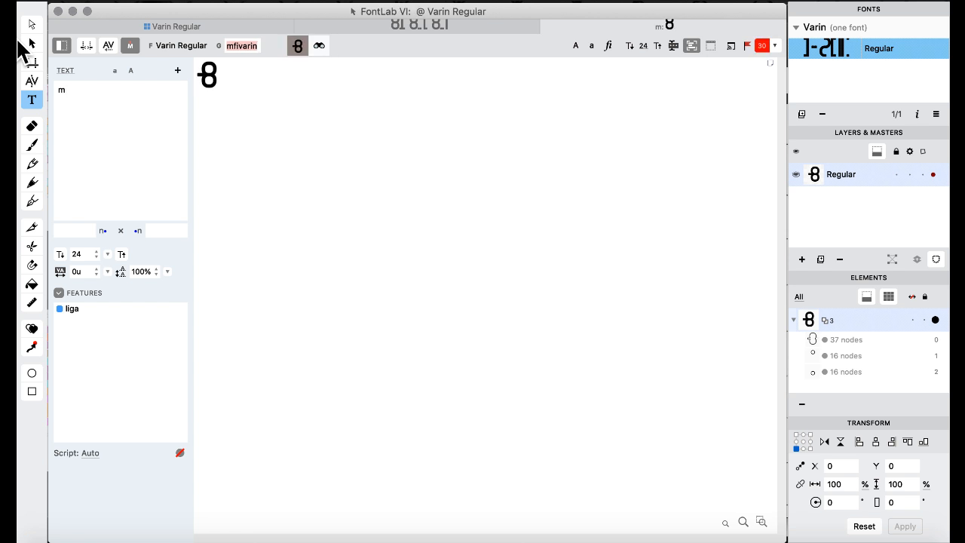
type("$p")
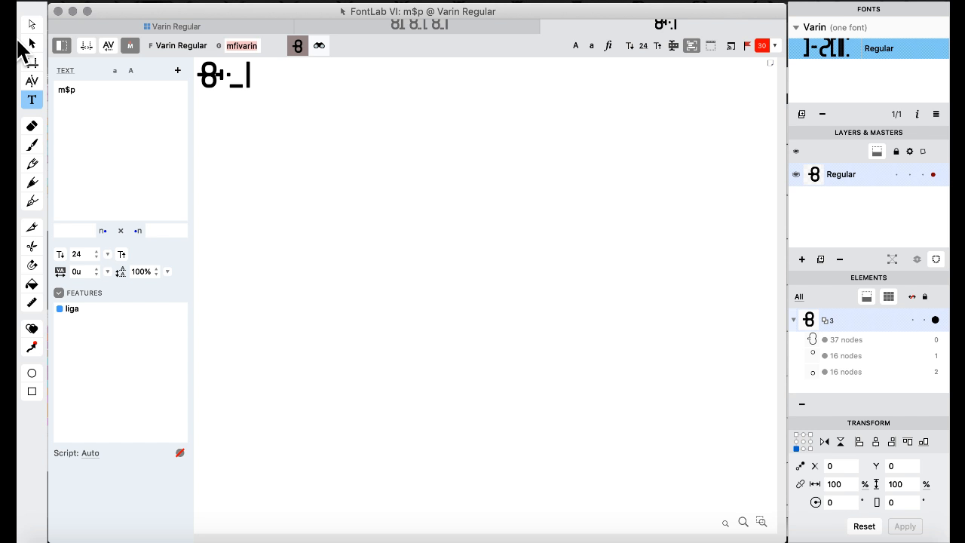
Extend the preview text to "m$pa" and change it to "m$pi" to test the medial p form after dollar.
type("a")
key("BackSpace")
type("a")
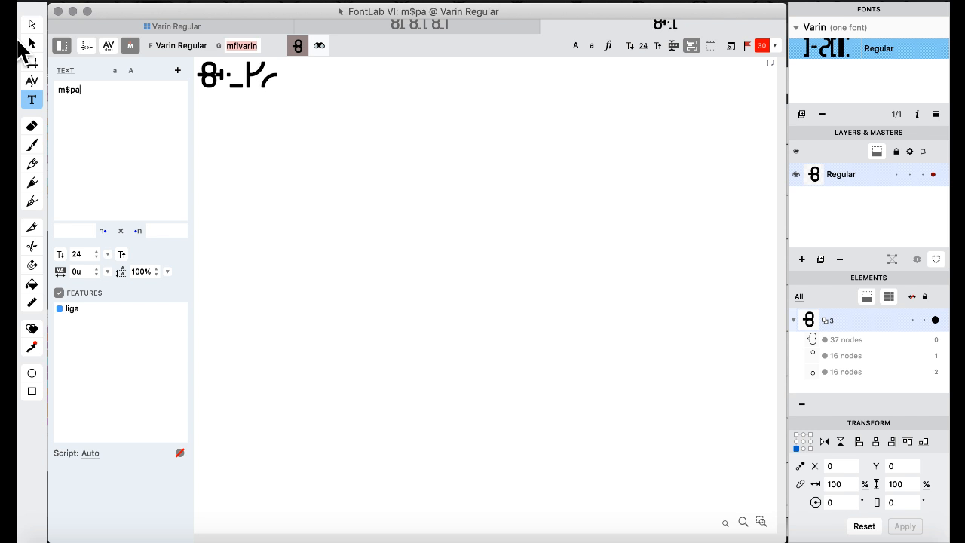
key("BackSpace")
type("a")
key("BackSpace")
type("i")
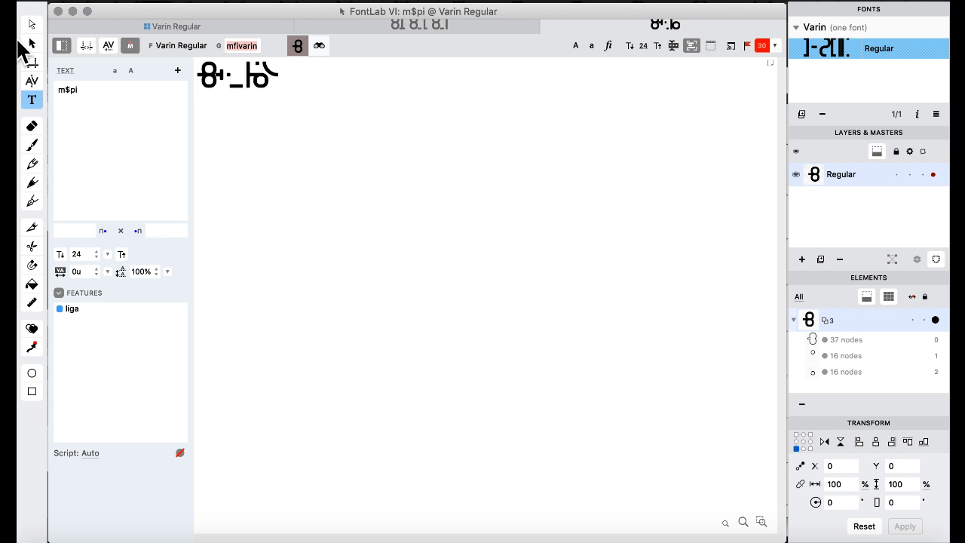
Test the p forms by changing the preview text to "m$pu", "m$pk", "m$p" and "m$p$".
key("BackSpace")
type("u")
key("BackSpace")
type("k")
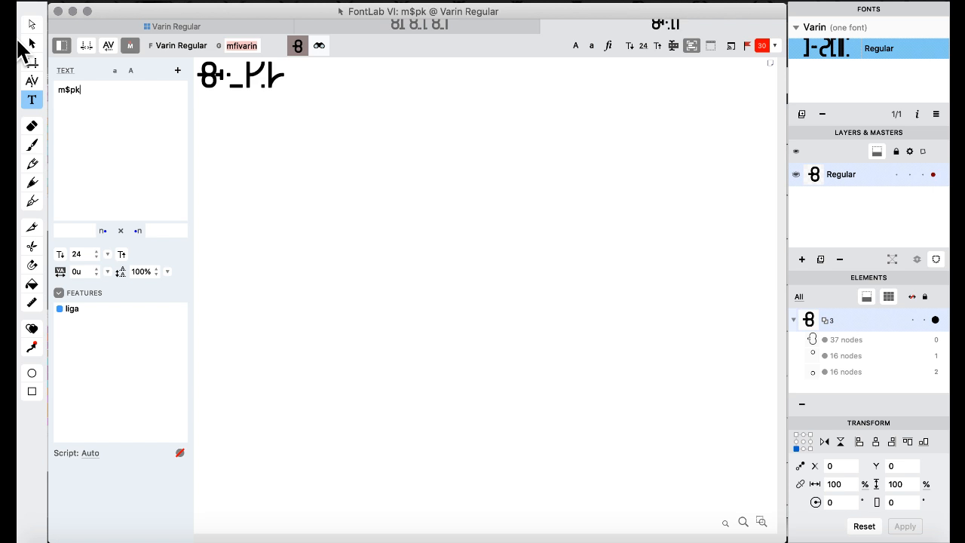
key("BackSpace")
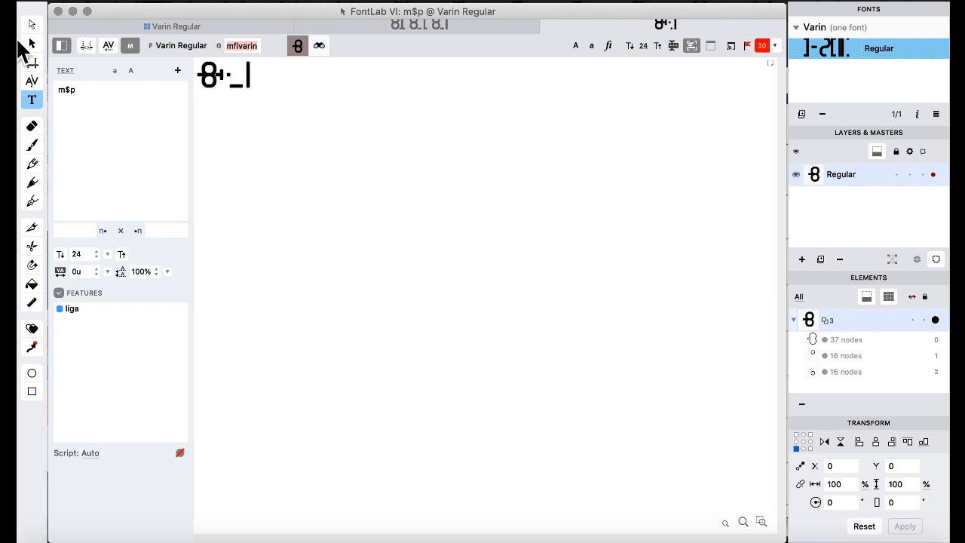
type("$")
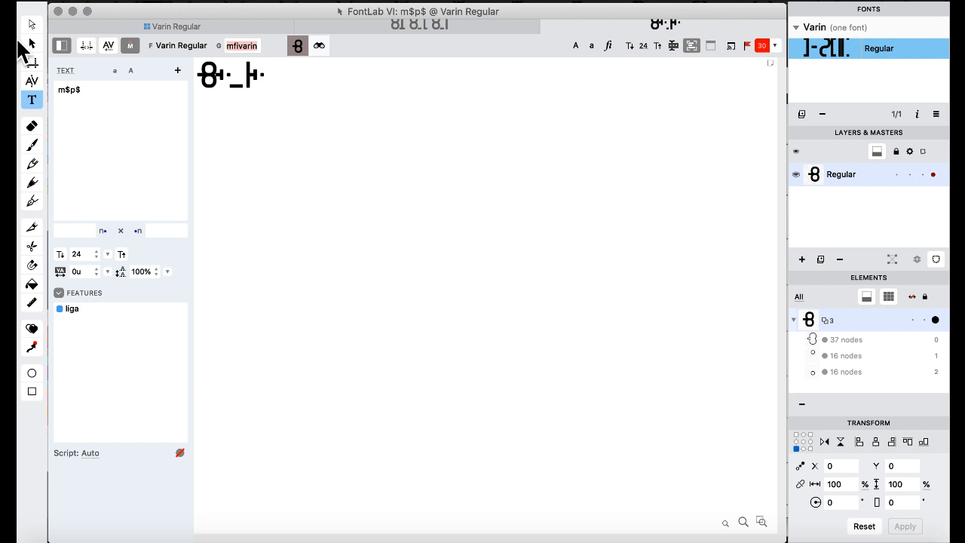
Return to the Varin Regular font window and delete the dollar glyph.
left_click(160, 27)
scroll(418, 306, "down", 15)
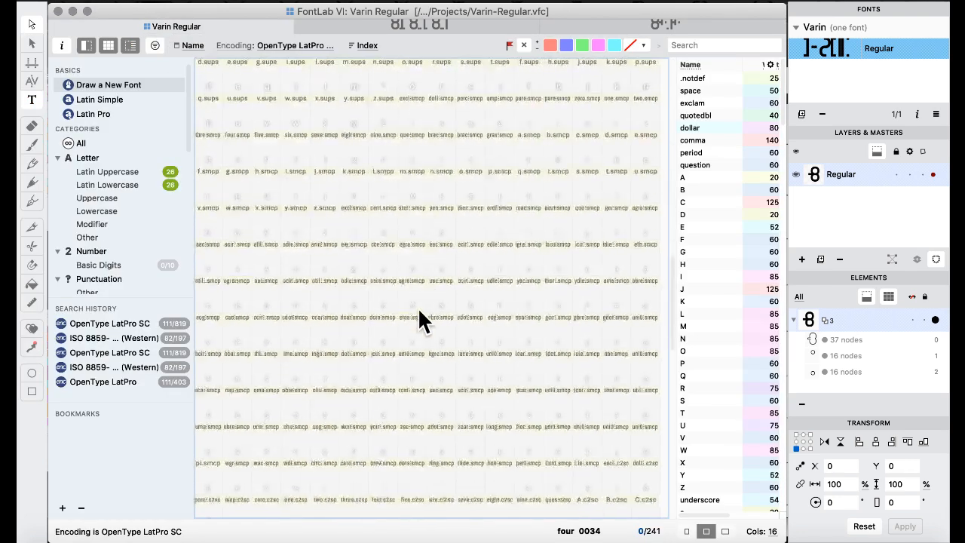
scroll(418, 306, "down", 4)
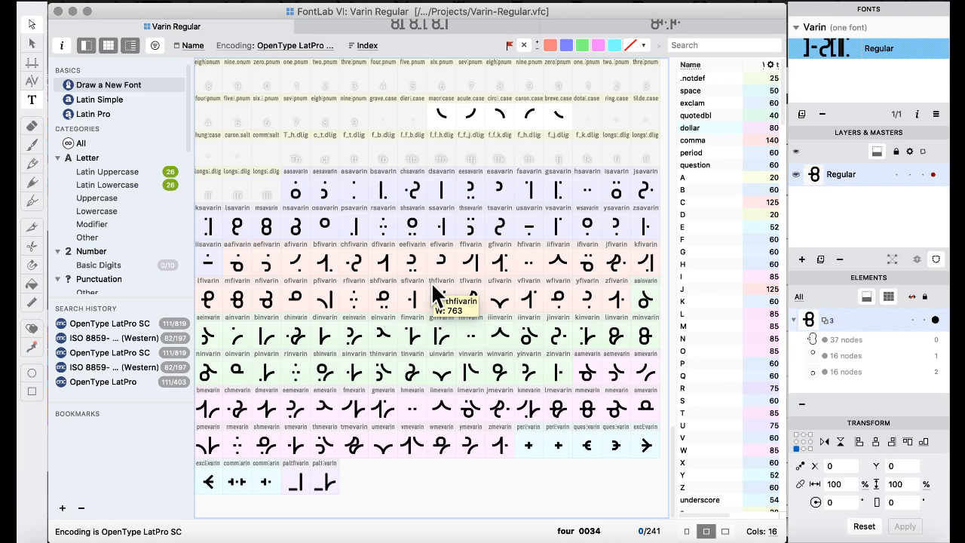
scroll(435, 295, "up", 15)
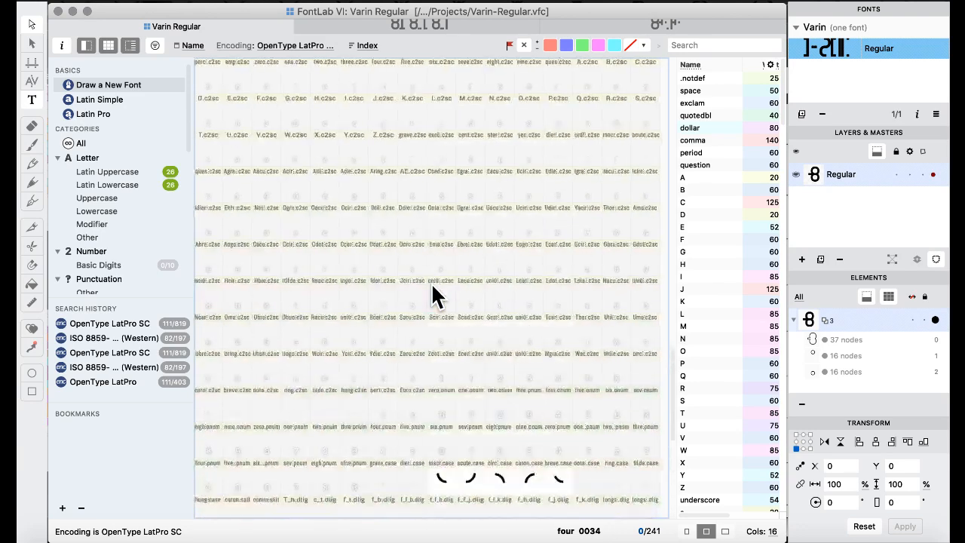
scroll(435, 296, "up", 5)
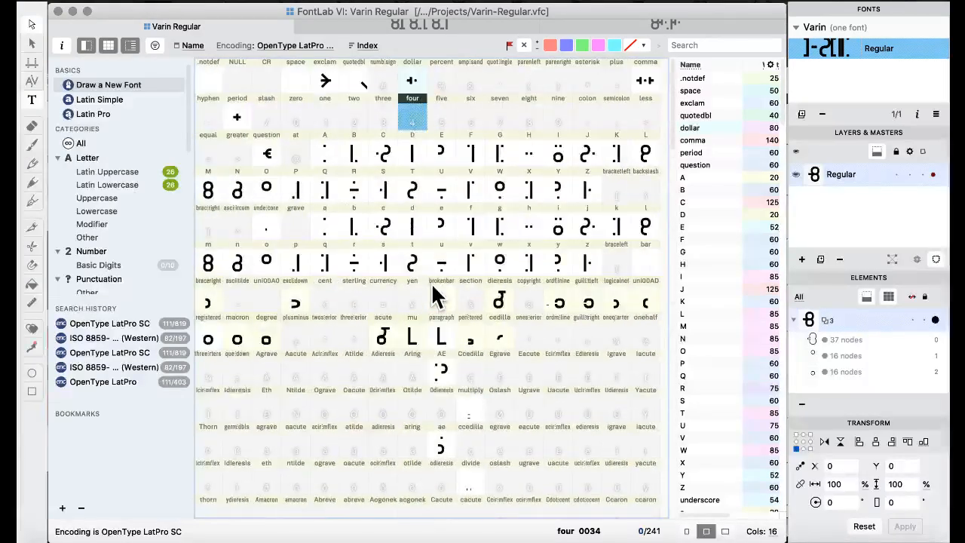
left_click(414, 86)
key("Delete")
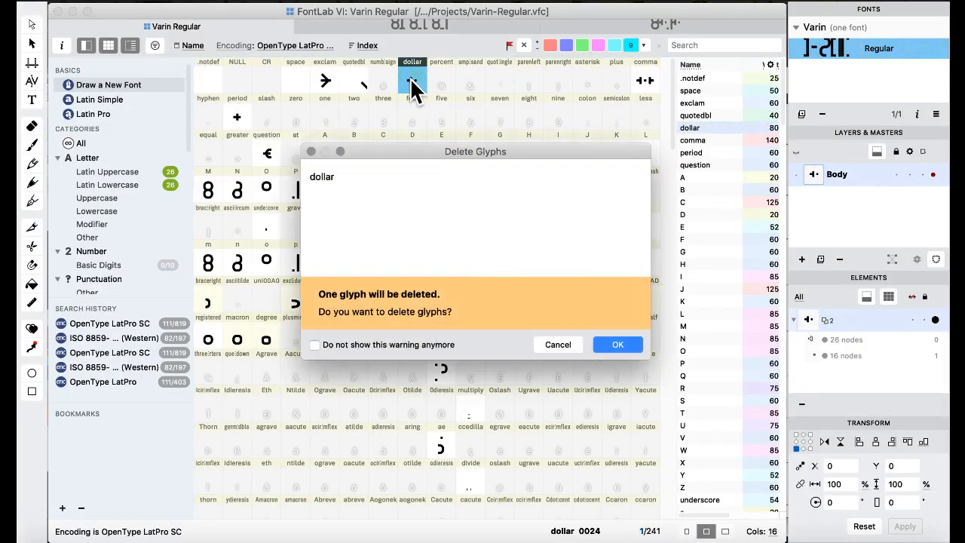
left_click(617, 345)
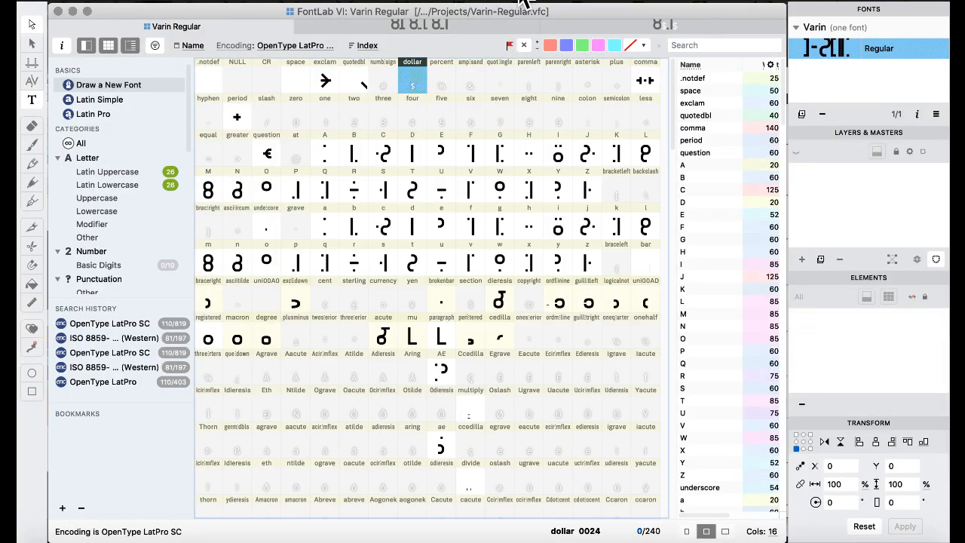
left_click(525, 3)
mouse_move(570, 126)
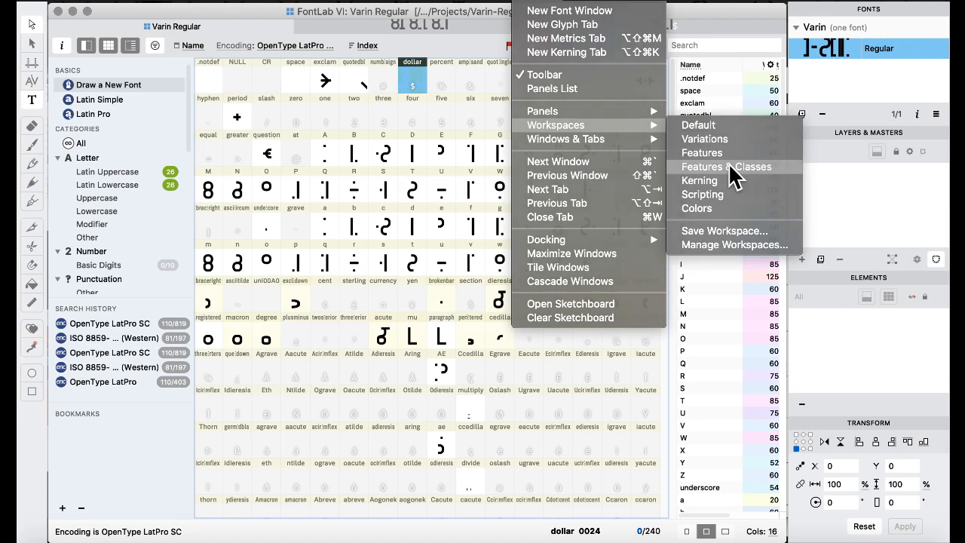
left_click(731, 167)
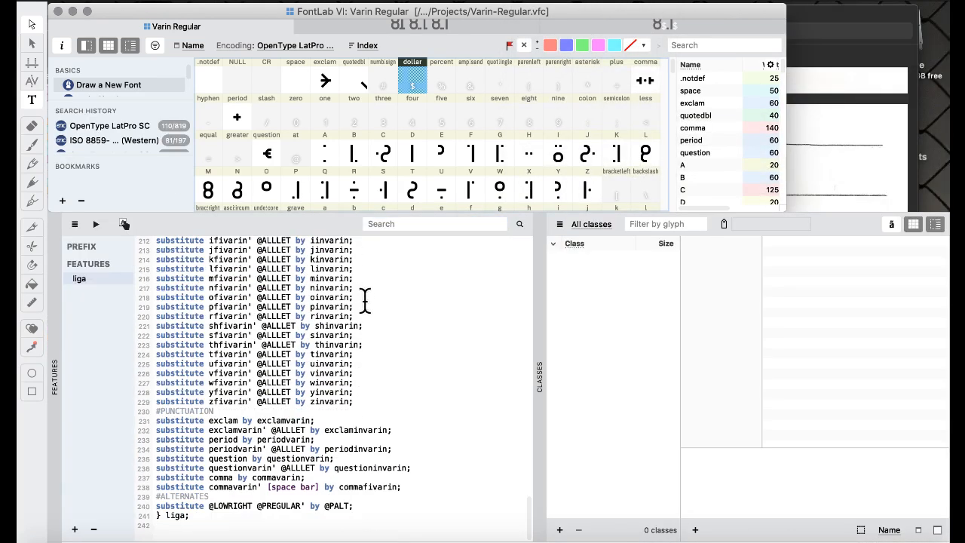
scroll(304, 345, "up", 20)
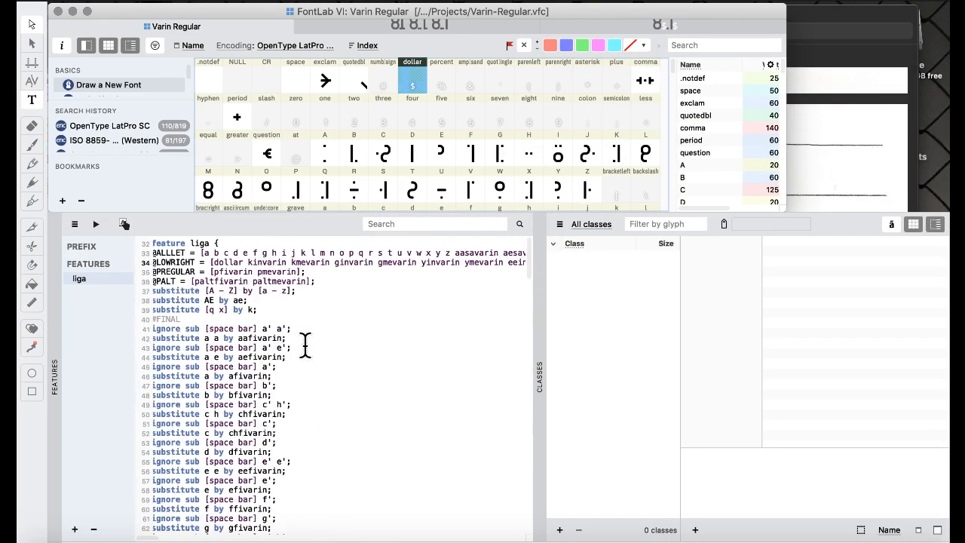
double_click(242, 262)
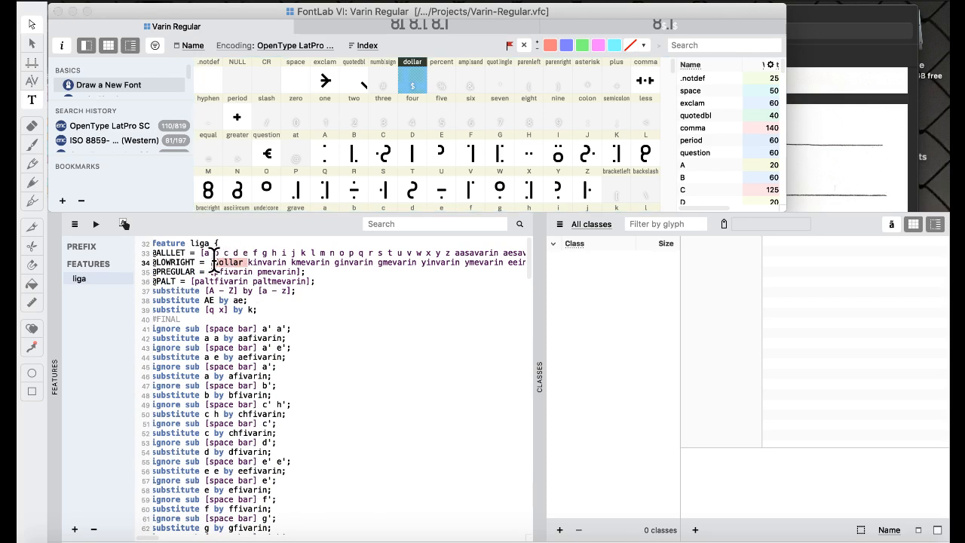
key("BackSpace")
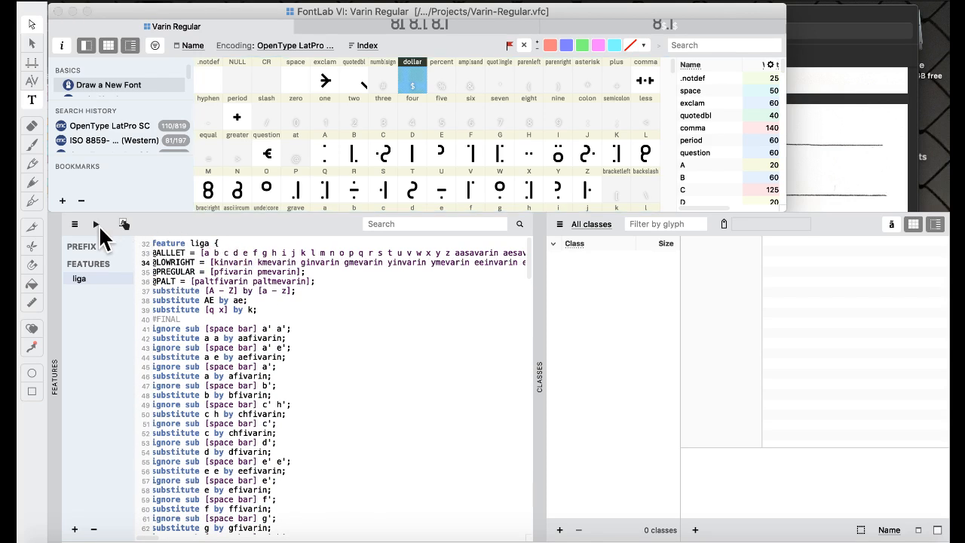
left_click(95, 225)
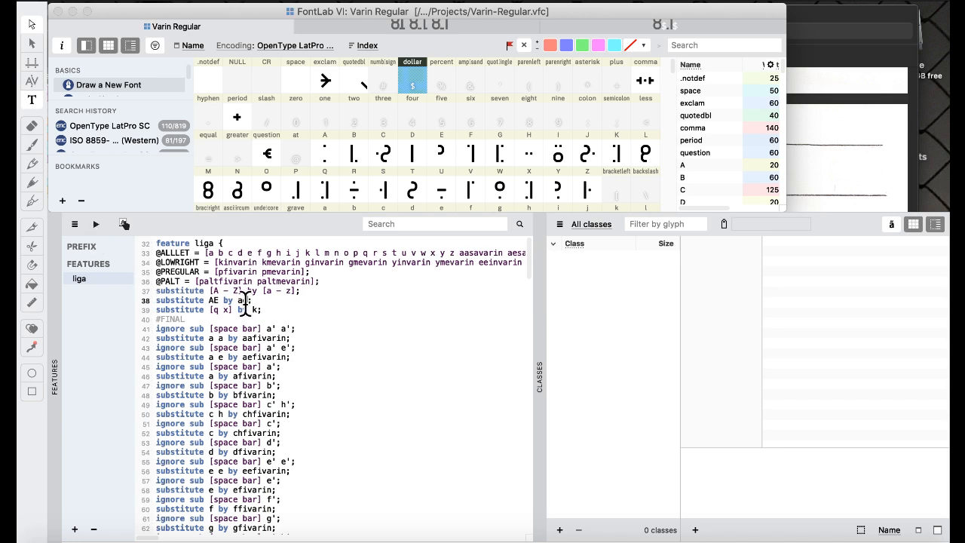
Review the liga feature's alternates, punctuation, initial, medial and standalone rules.
left_click(261, 252)
scroll(249, 298, "down", 20)
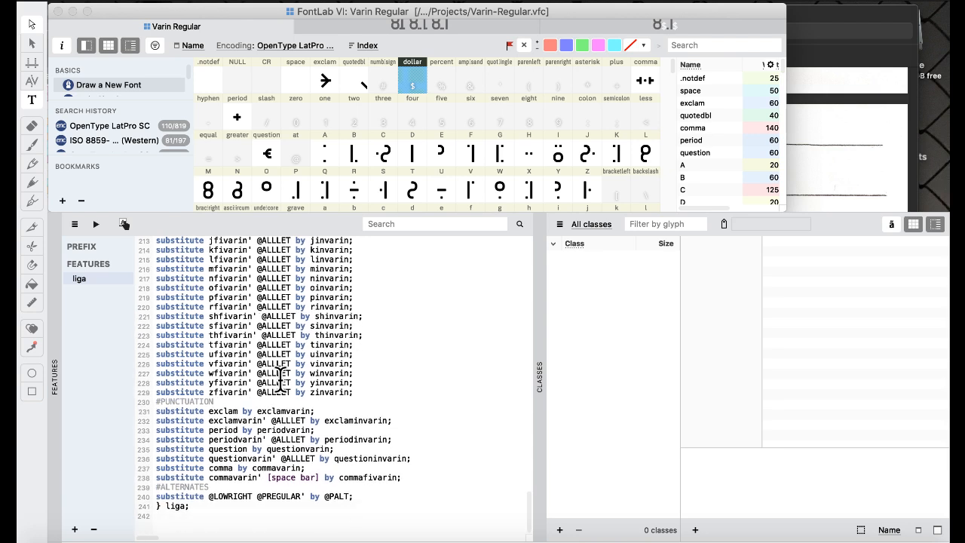
scroll(280, 378, "up", 15)
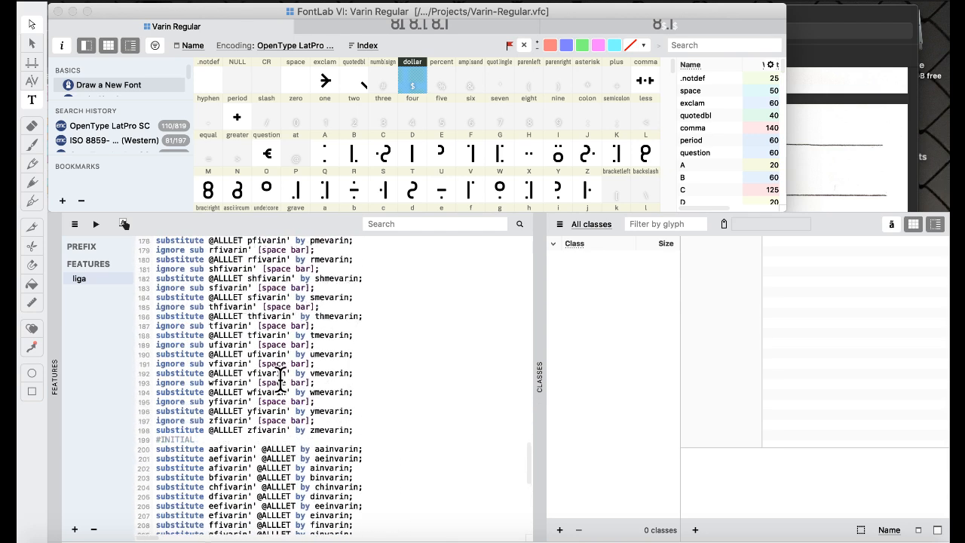
scroll(280, 378, "up", 8)
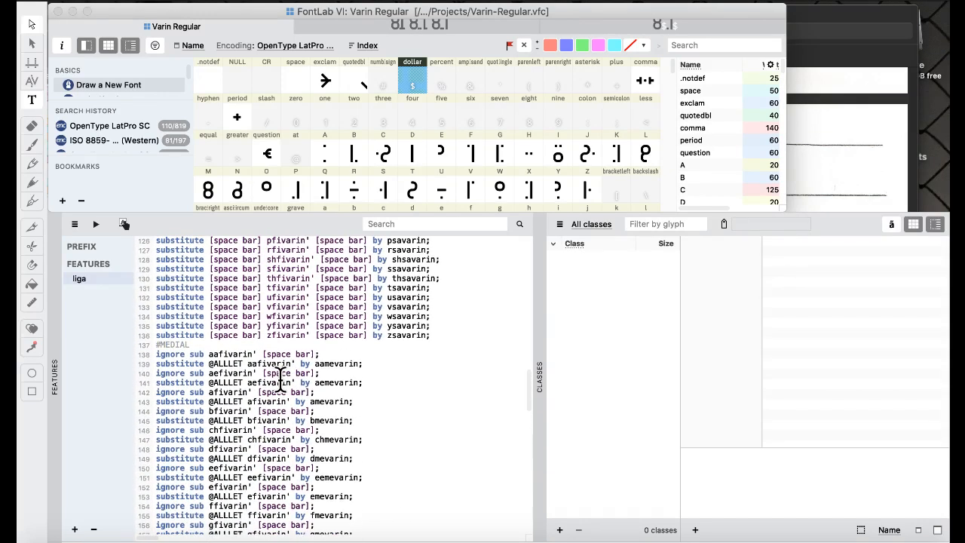
scroll(280, 379, "up", 3)
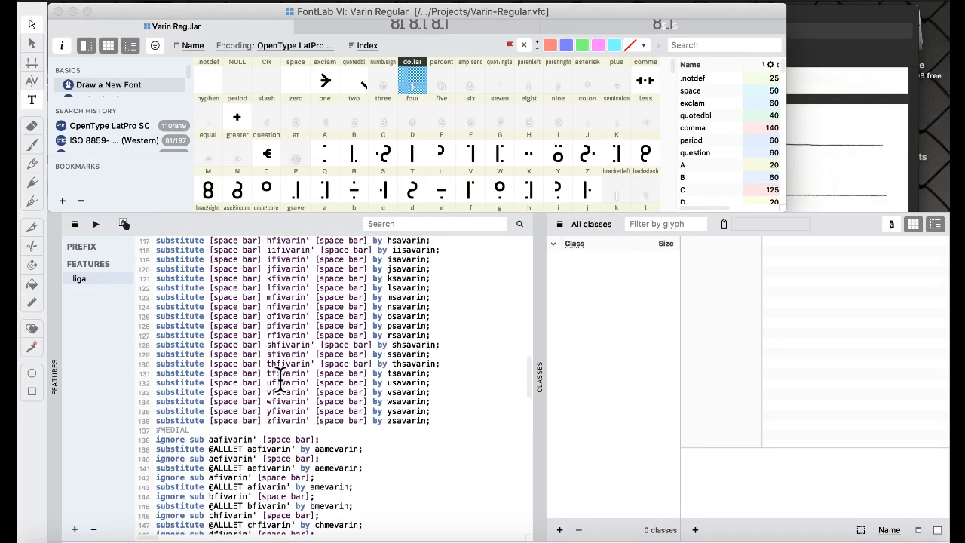
scroll(281, 378, "up", 7)
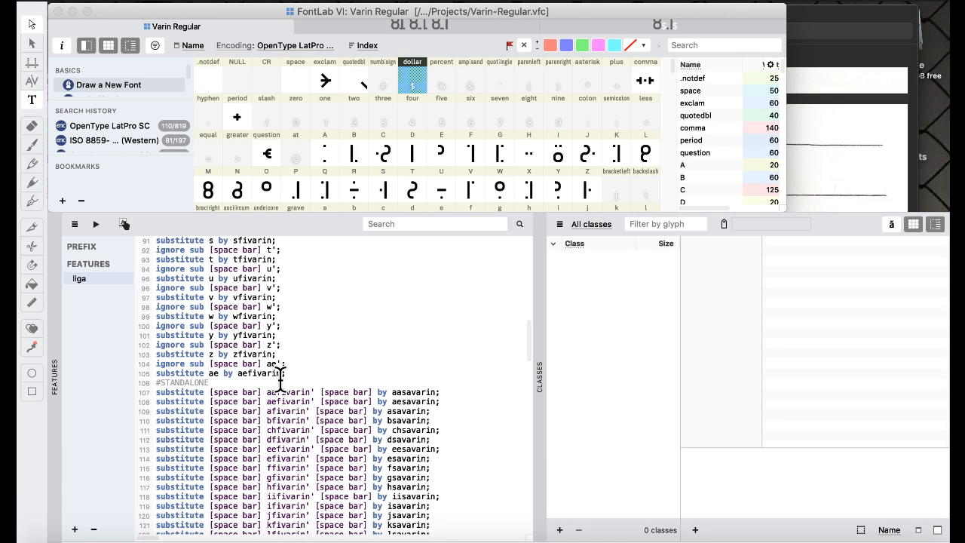
scroll(280, 378, "down", 13)
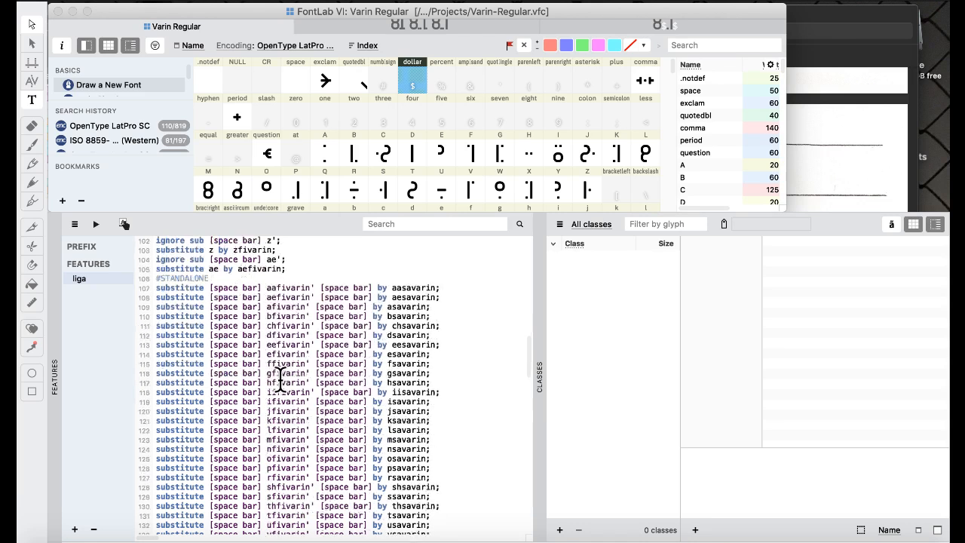
scroll(280, 379, "up", 1)
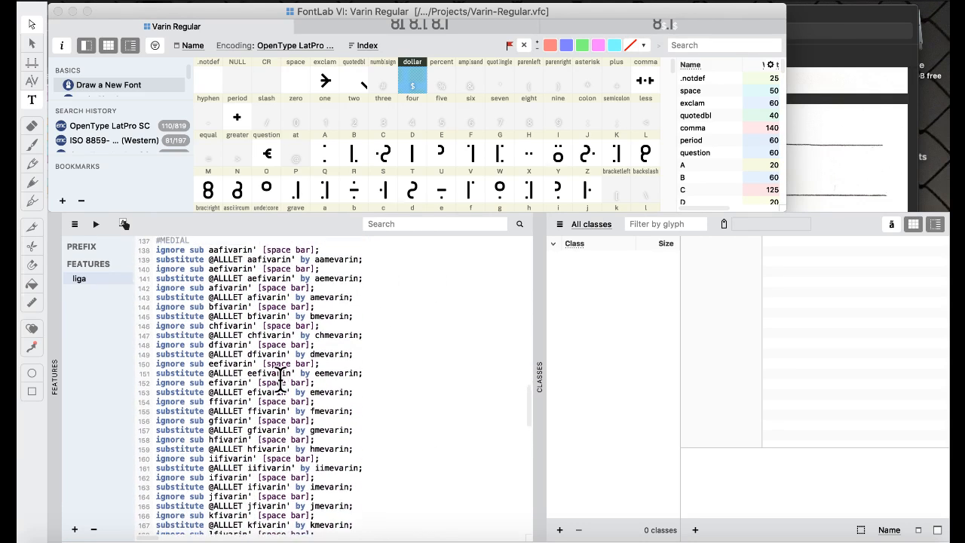
Change the medial p rule to "ignore sub [pfivarin paltfivarin]' [space bar];" and compile the features.
left_click(318, 326)
scroll(280, 364, "down", 2)
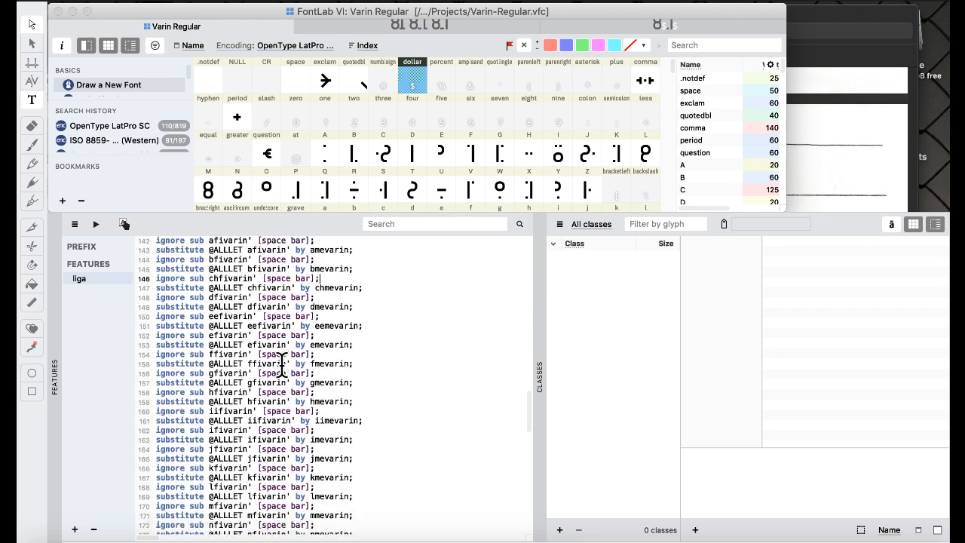
scroll(281, 365, "down", 2)
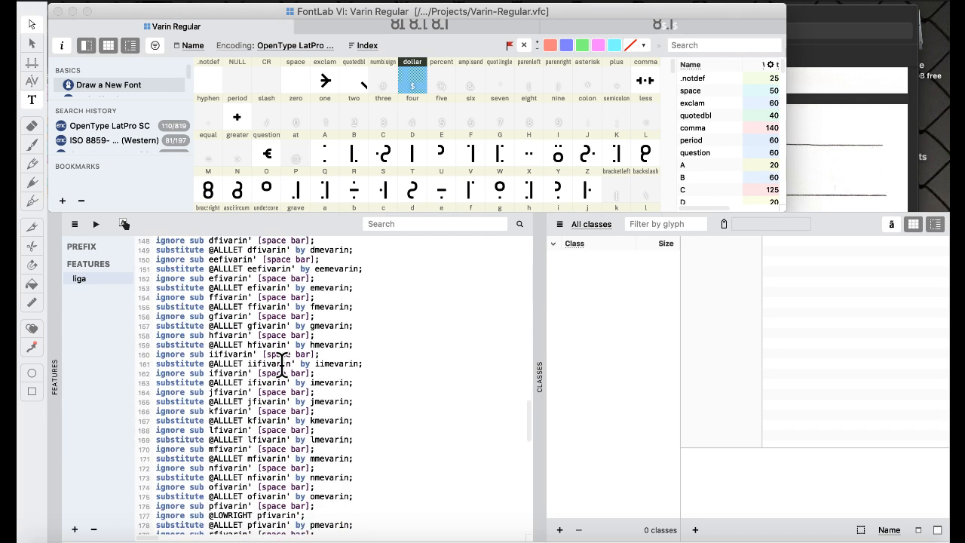
scroll(257, 384, "down", 5)
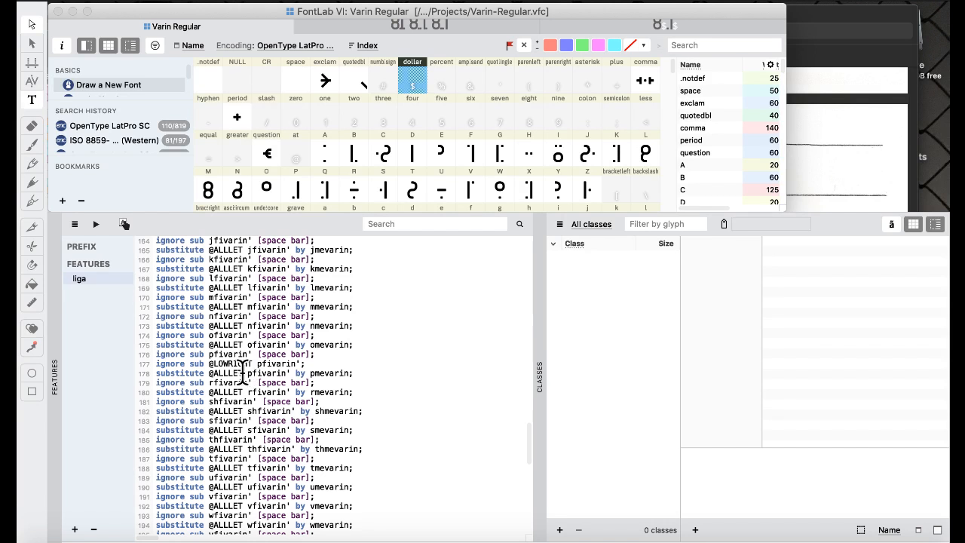
left_click(211, 355)
type("[")
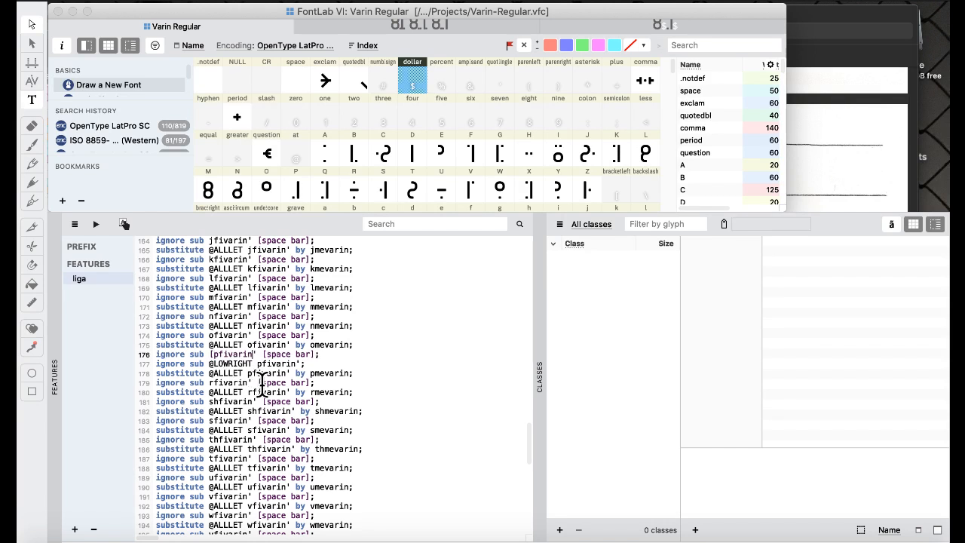
type(" altfi")
key("BackSpace")
key("BackSpace")
key("BackSpace")
key("BackSpace")
key("BackSpace")
type("paltfivarin]")
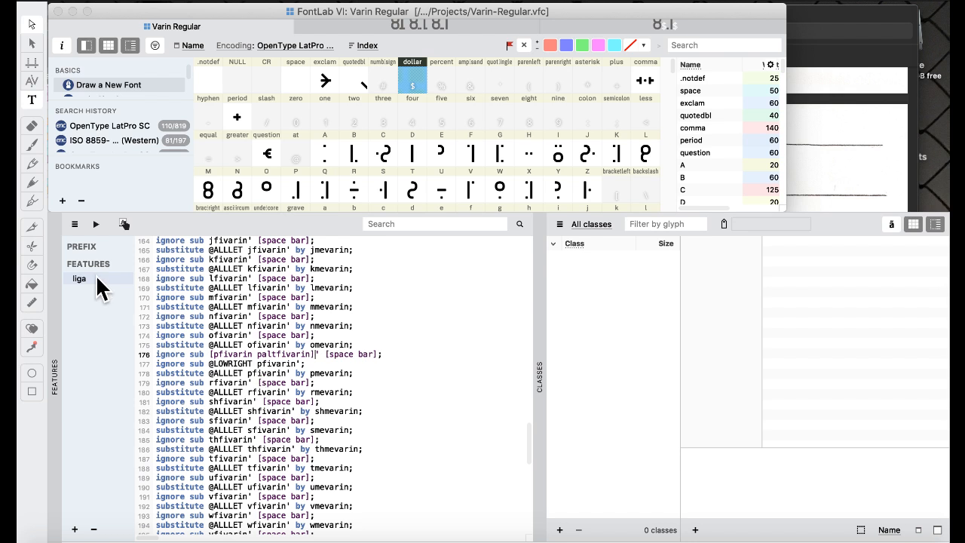
left_click(96, 224)
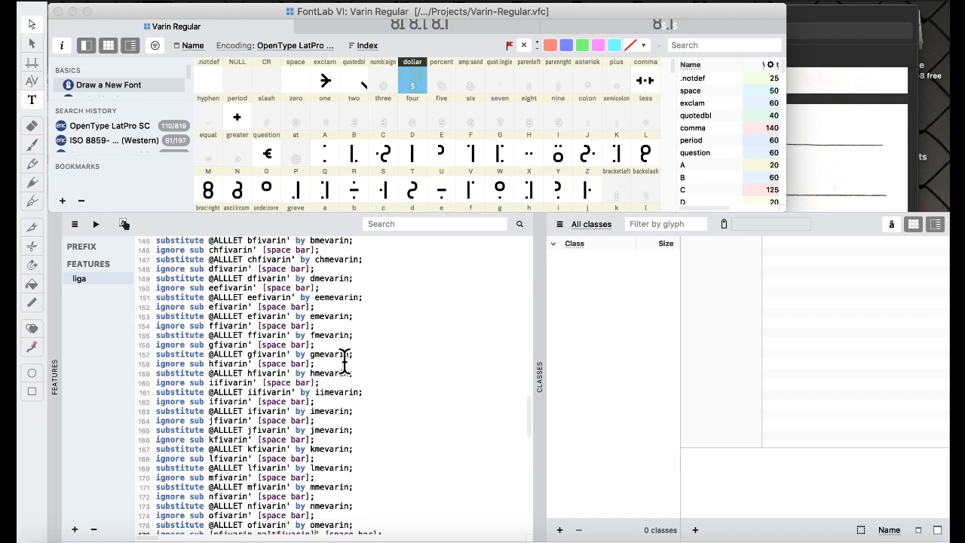
Switch to the Default workspace and preview the text "mapa" in a new text tab.
left_click(515, 3)
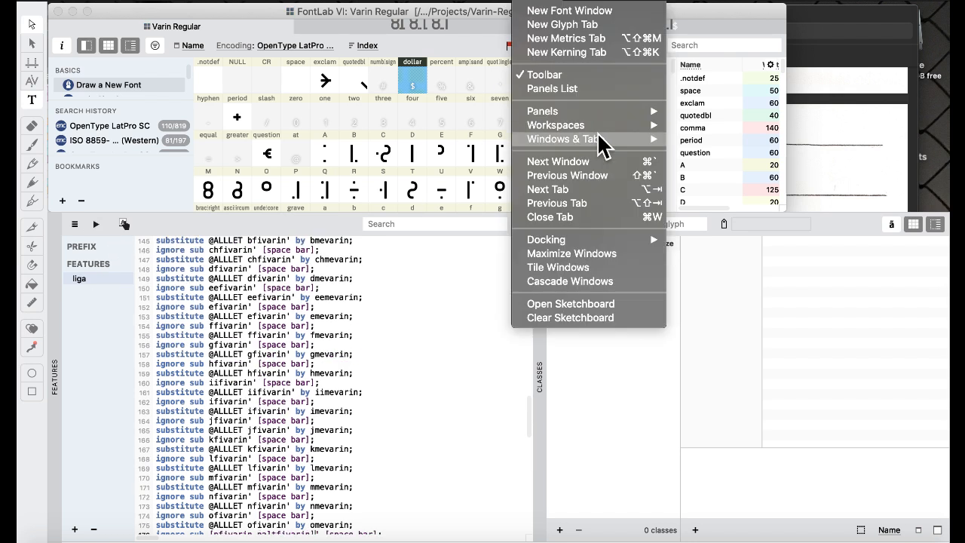
mouse_move(600, 128)
left_click(692, 125)
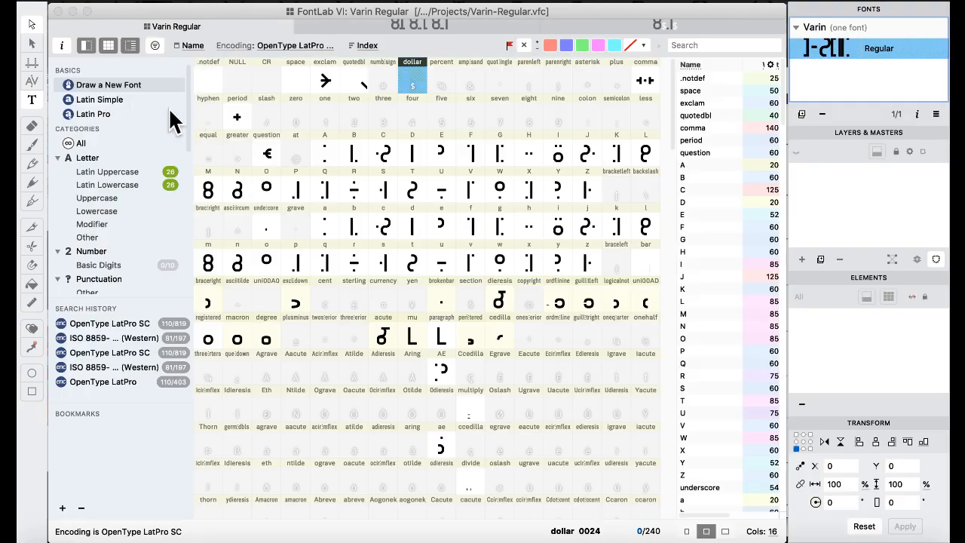
left_click(33, 99)
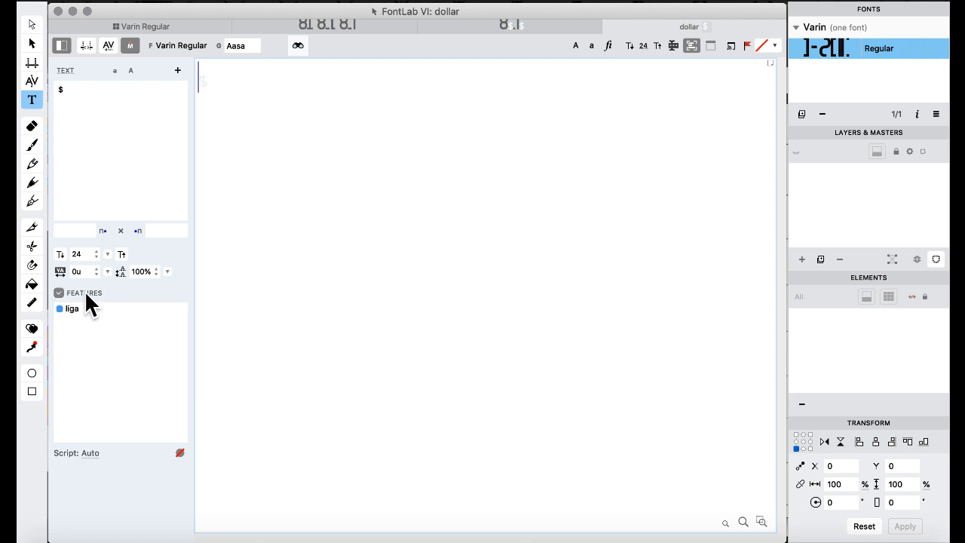
left_click(125, 142)
type("mapa")
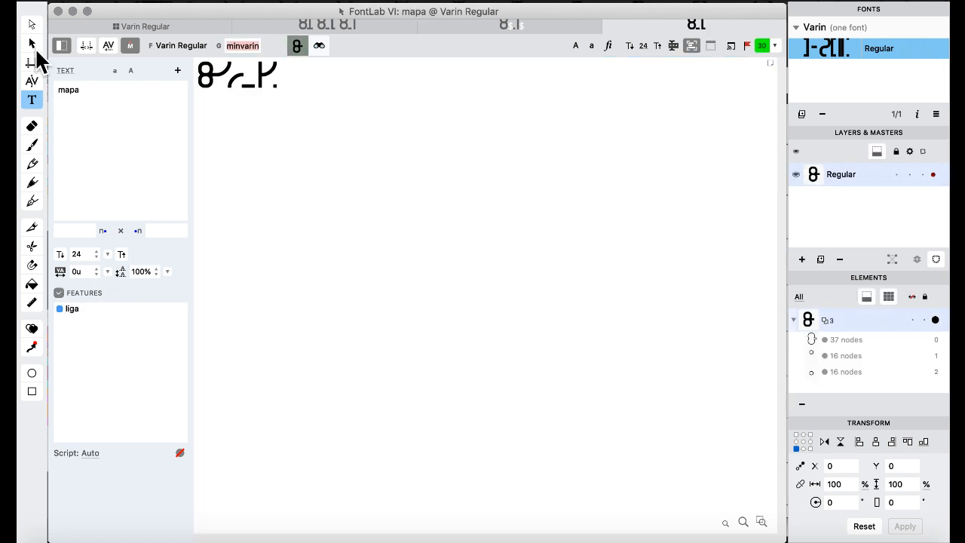
Alternate the preview text between "map" and "mapa" to compare the p forms, and return to the font window.
key("BackSpace")
key("BackSpace")
key("BackSpace")
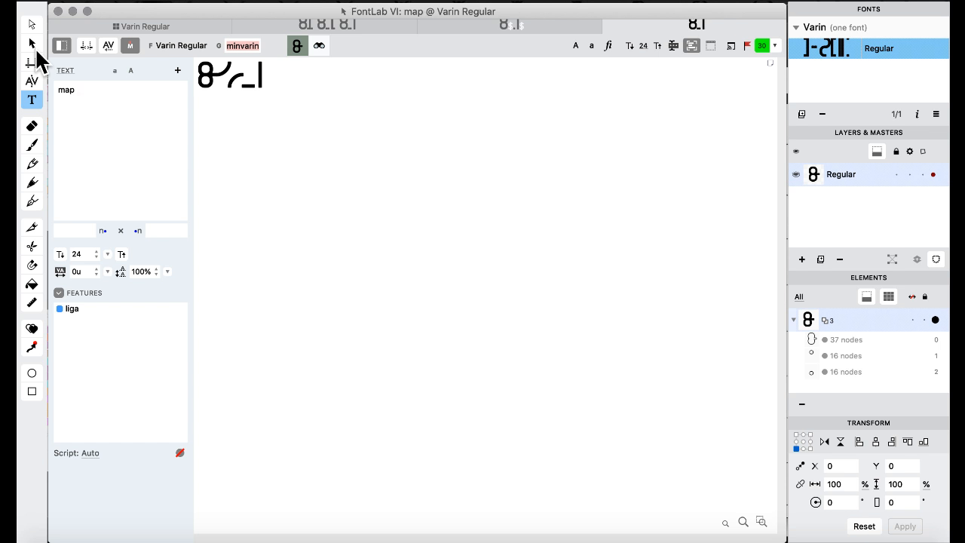
type("a")
key("BackSpace")
type("a")
key("BackSpace")
left_click(112, 26)
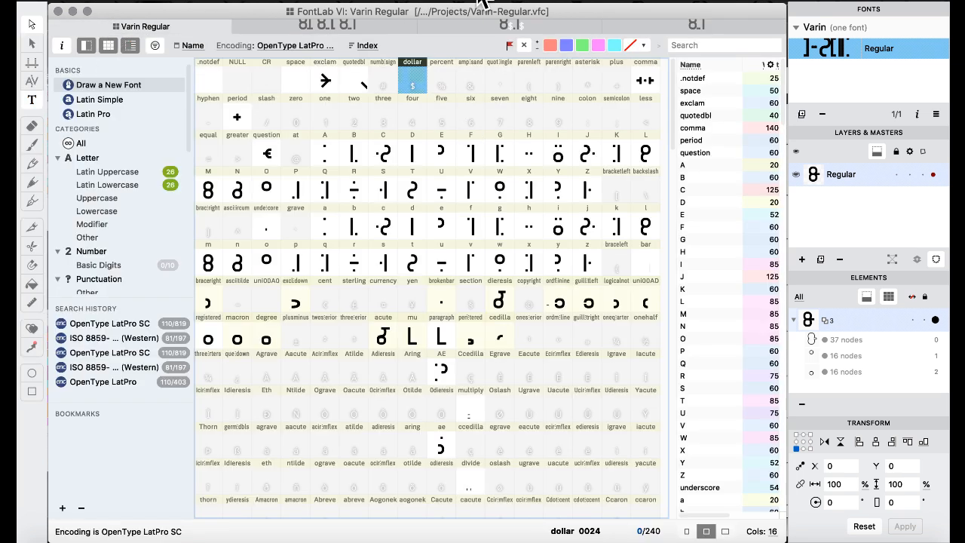
Switch to the Features & Classes workspace to show the liga feature code.
left_click(520, 2)
mouse_move(580, 126)
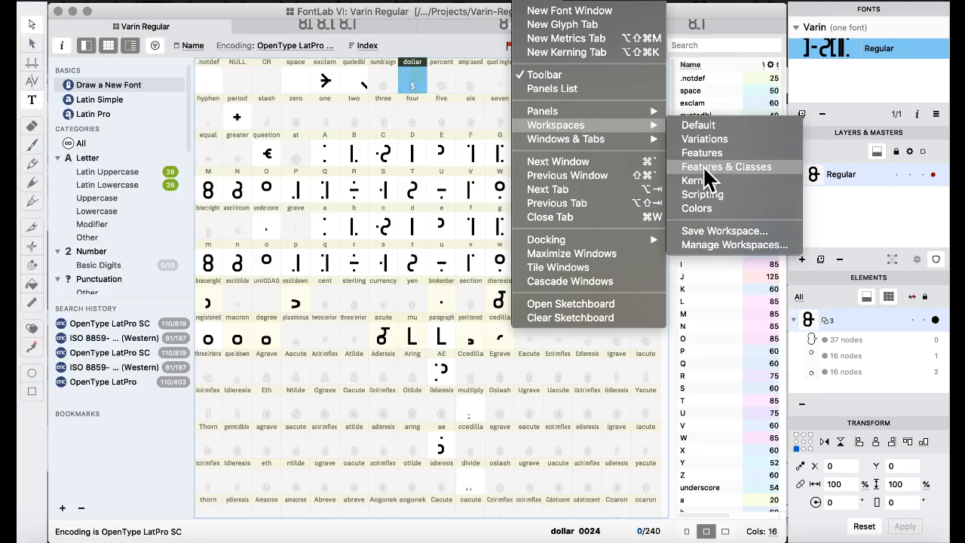
left_click(705, 169)
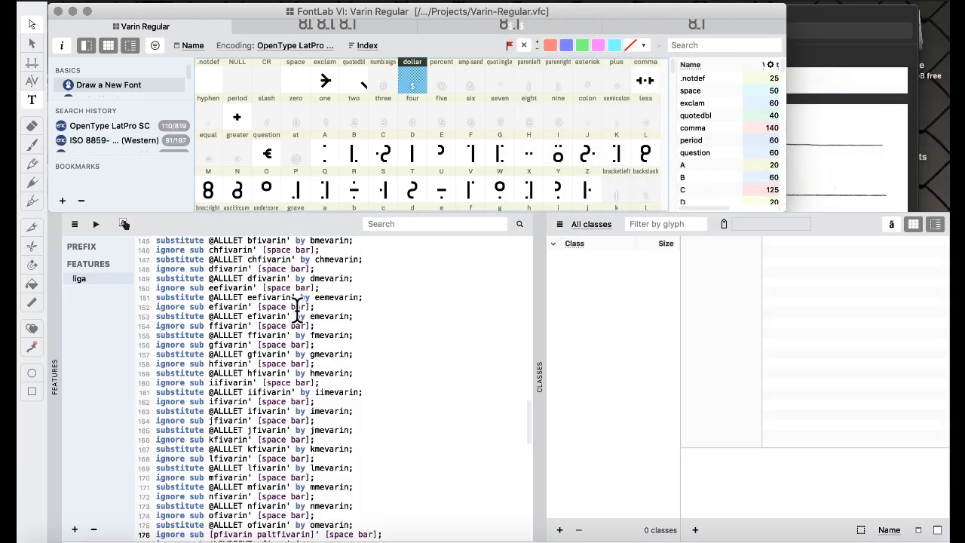
scroll(321, 347, "down", 2)
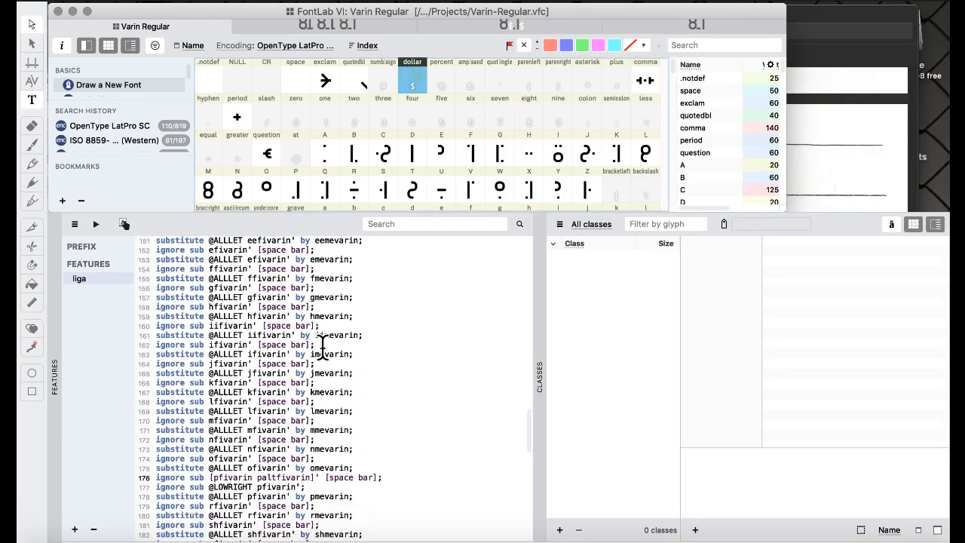
scroll(322, 346, "down", 2)
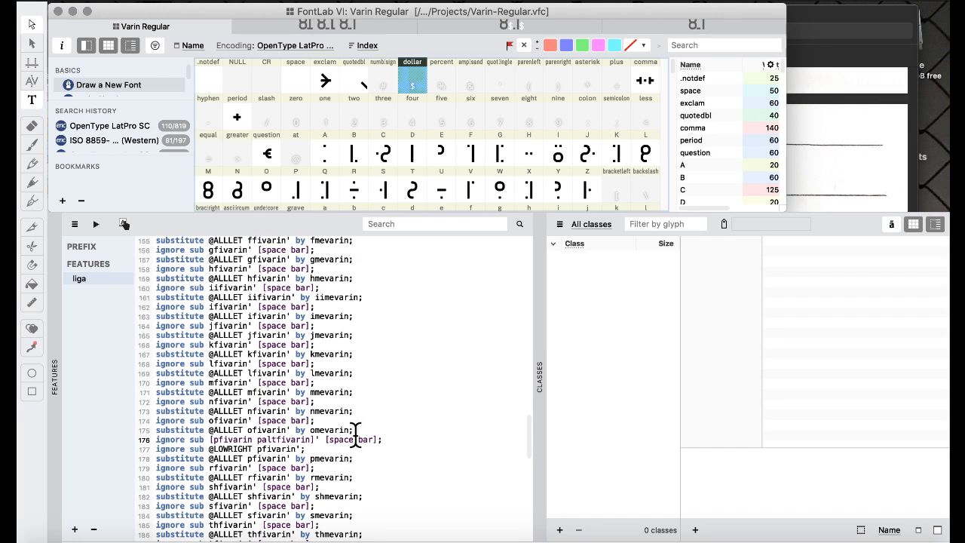
scroll(355, 437, "down", 1)
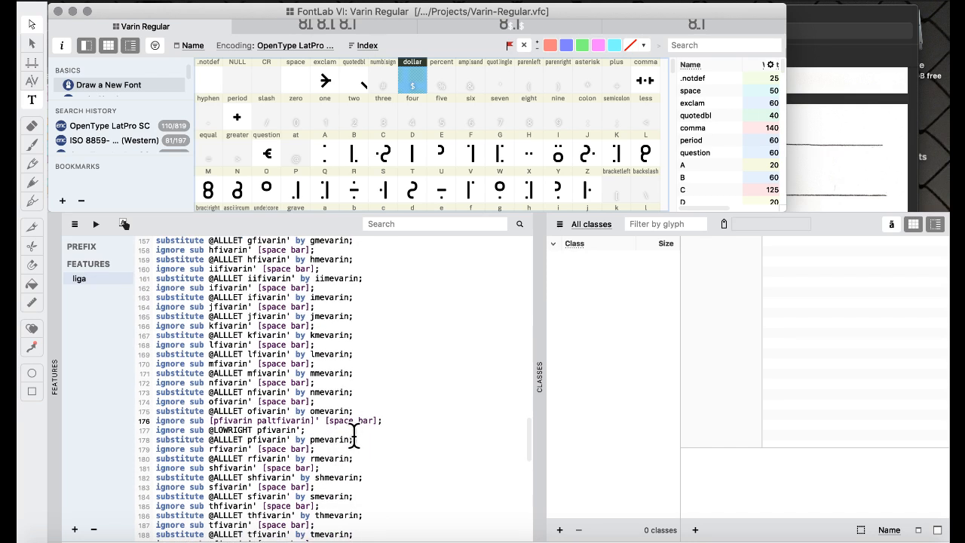
scroll(362, 427, "down", 1)
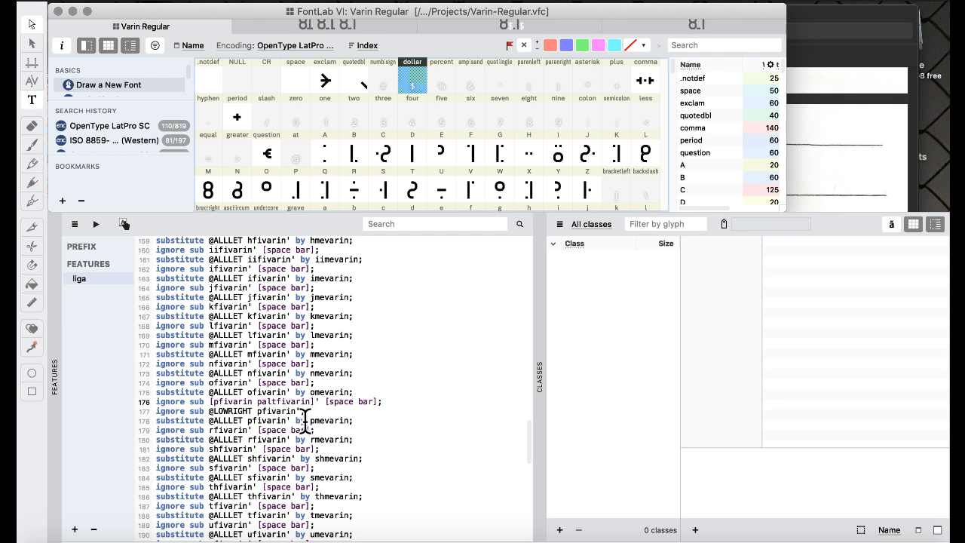
left_click_drag(315, 401, 210, 398)
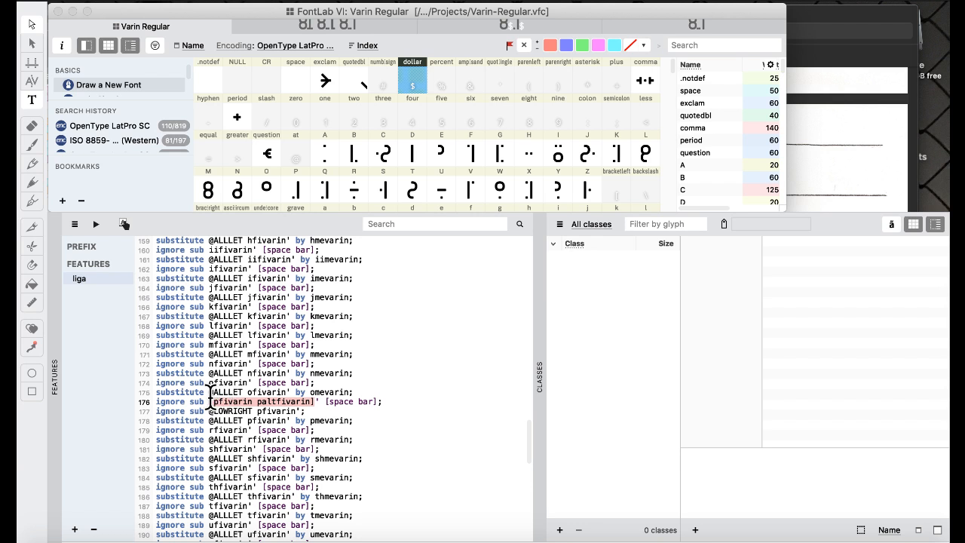
key("ctrl+c")
double_click(279, 411)
key("ctrl+v")
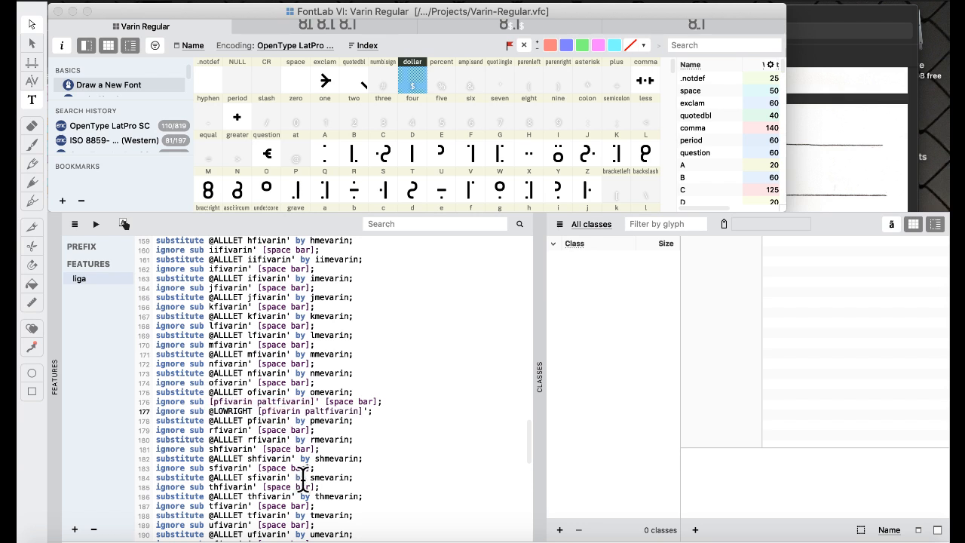
left_click(95, 224)
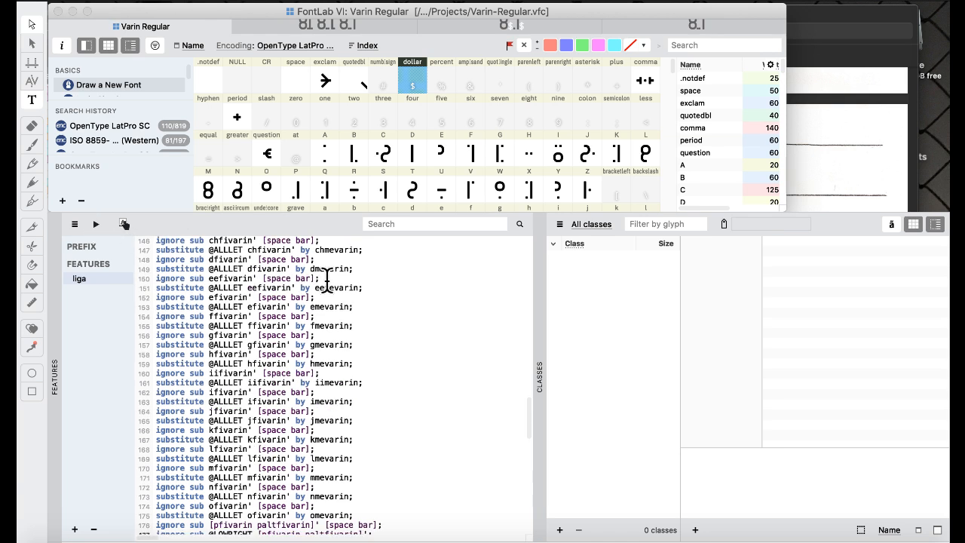
Switch back to the Default workspace.
left_click(542, 2)
mouse_move(561, 125)
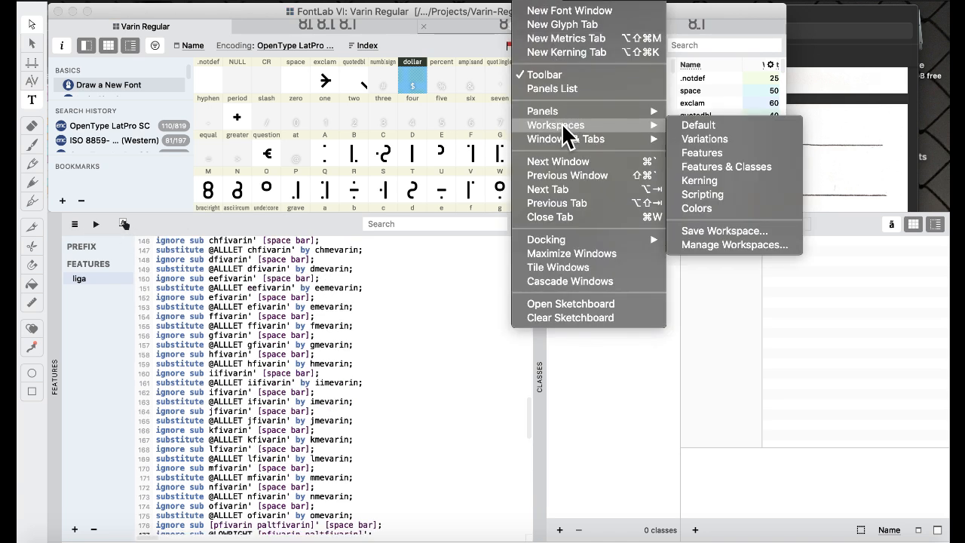
left_click(700, 126)
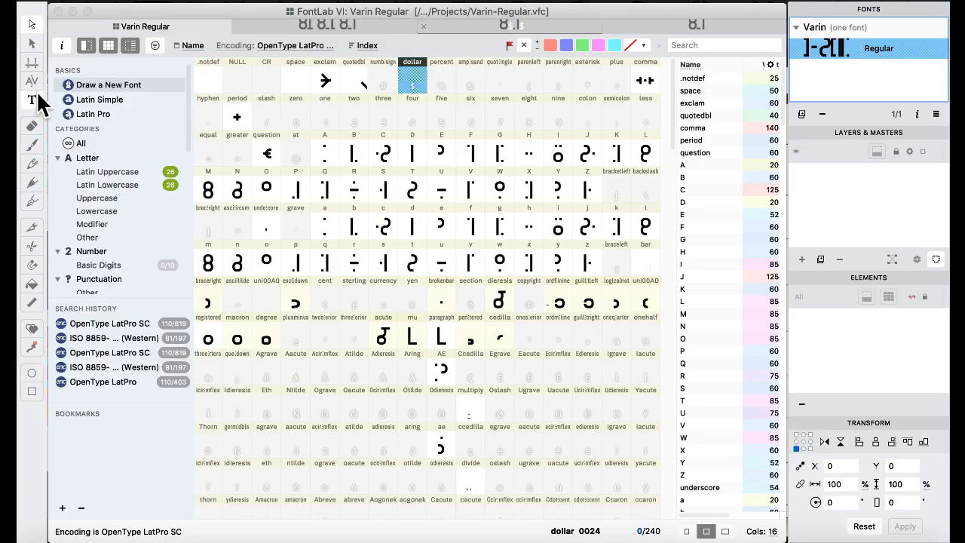
Preview the sample words "mapa" and "mapaa" in a new text tab, shorten the text to "ma" and close the tab.
left_click(36, 98)
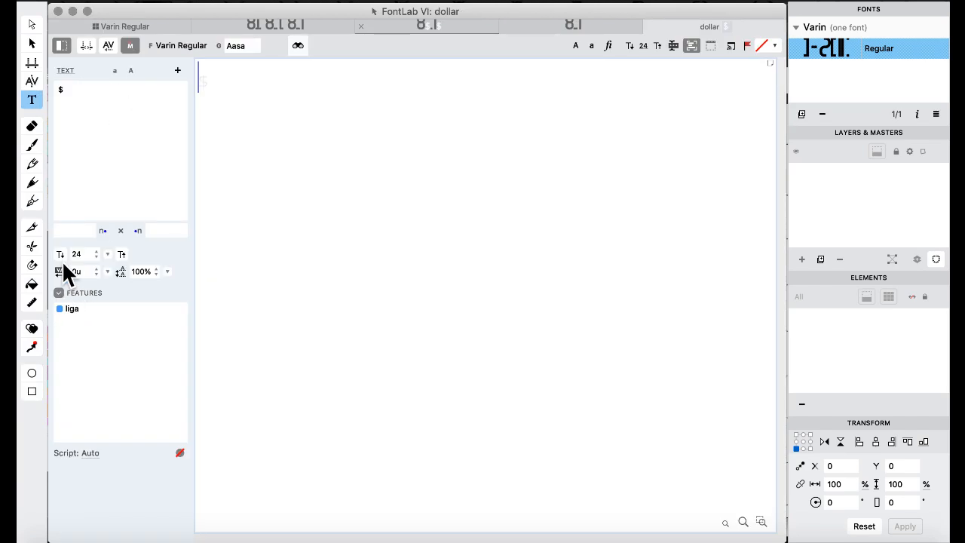
left_click_drag(100, 137, 19, 1)
type("mapa")
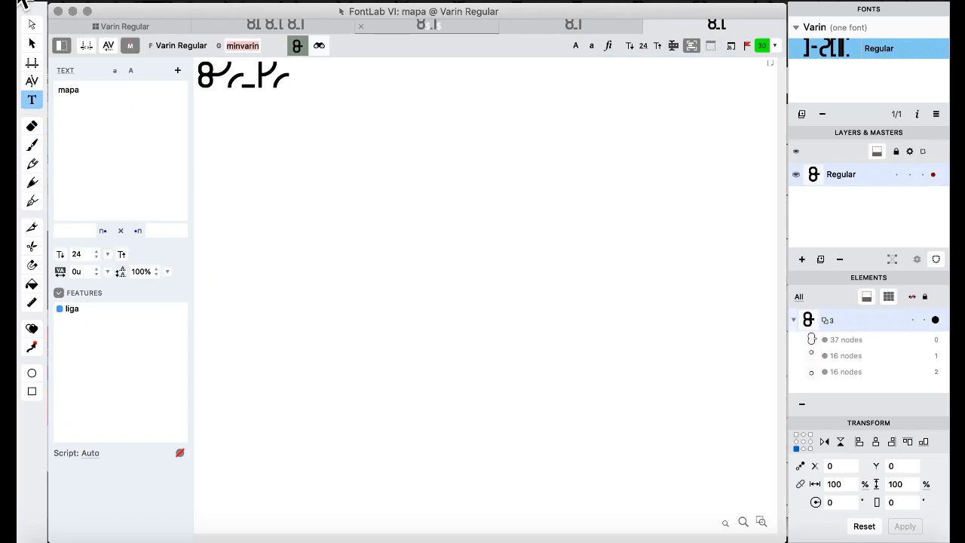
key("BackSpace")
type("aa")
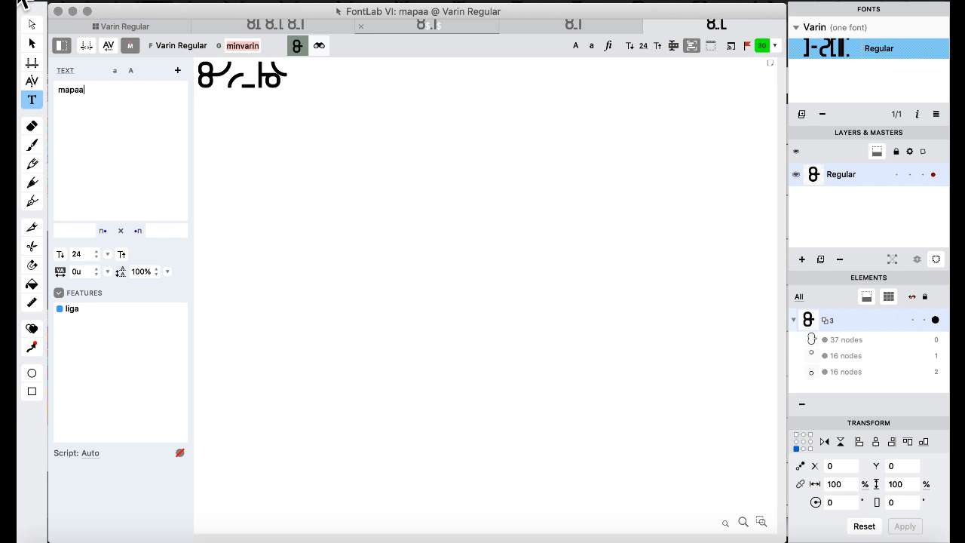
key("BackSpace")
key("BackSpace")
key("BackSpace")
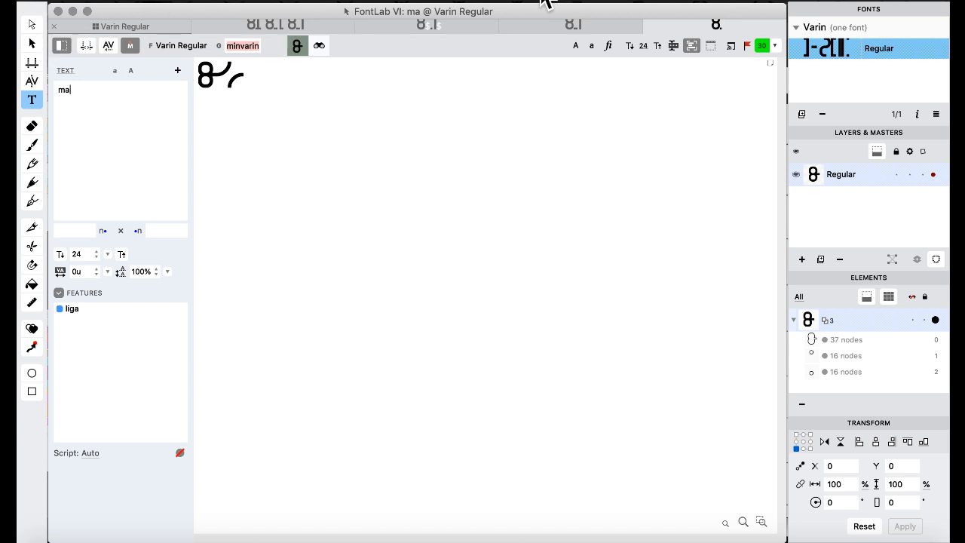
left_click(647, 26)
left_click(569, 1)
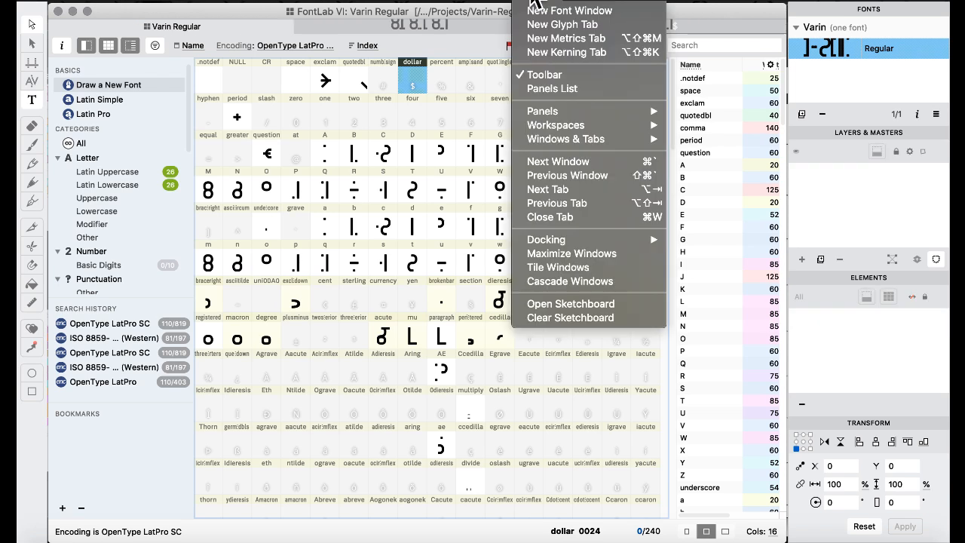
mouse_move(581, 127)
left_click(728, 125)
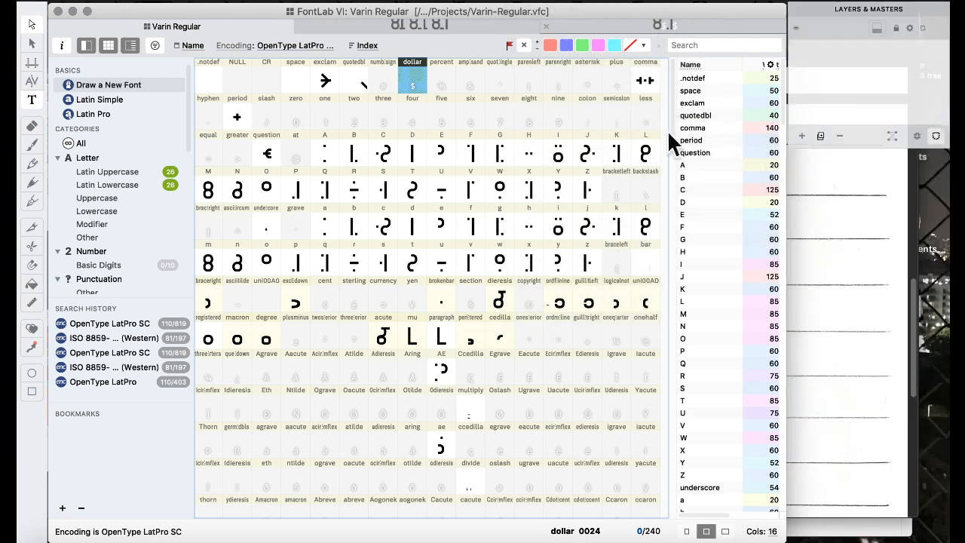
scroll(486, 198, "down", 5)
scroll(486, 198, "up", 5)
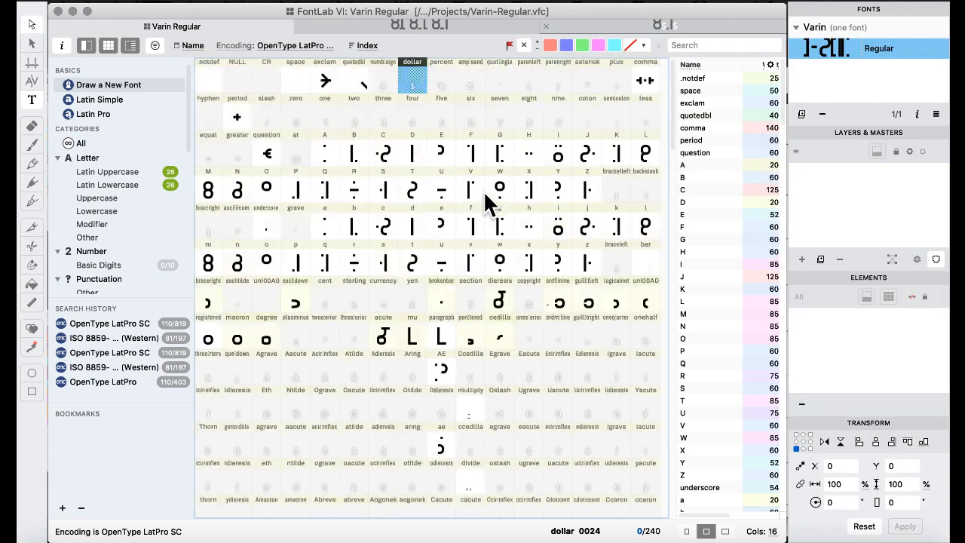
Bring back the feature code editor with the Features & Classes workspace.
left_click(569, 2)
mouse_move(580, 113)
mouse_move(590, 132)
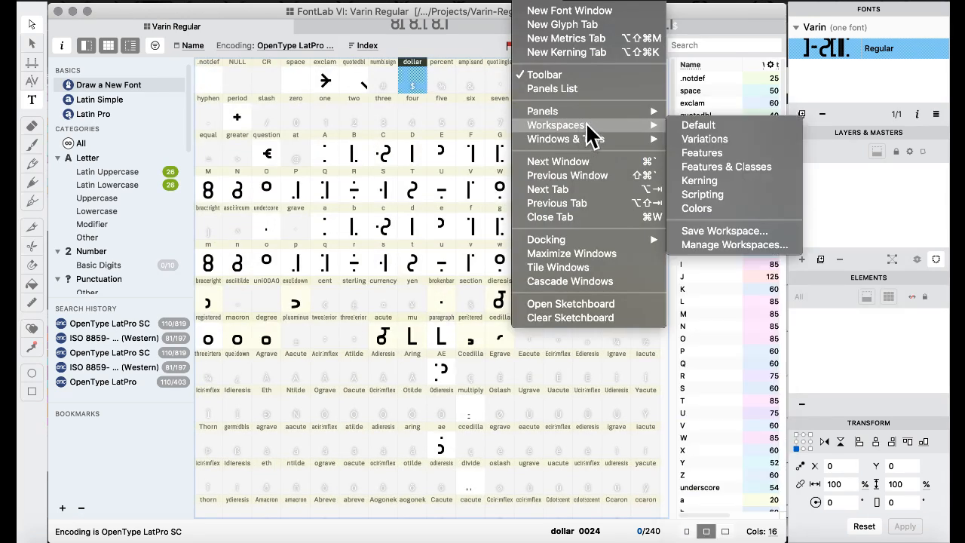
left_click(761, 167)
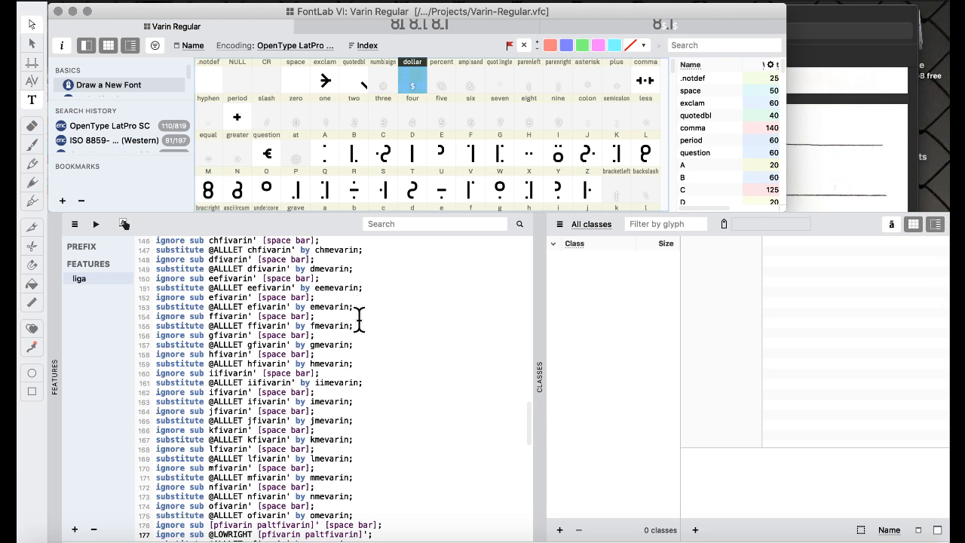
Examine the liga code from the medial p rules to the alternates, then the final-form rules around p.
scroll(343, 329, "down", 6)
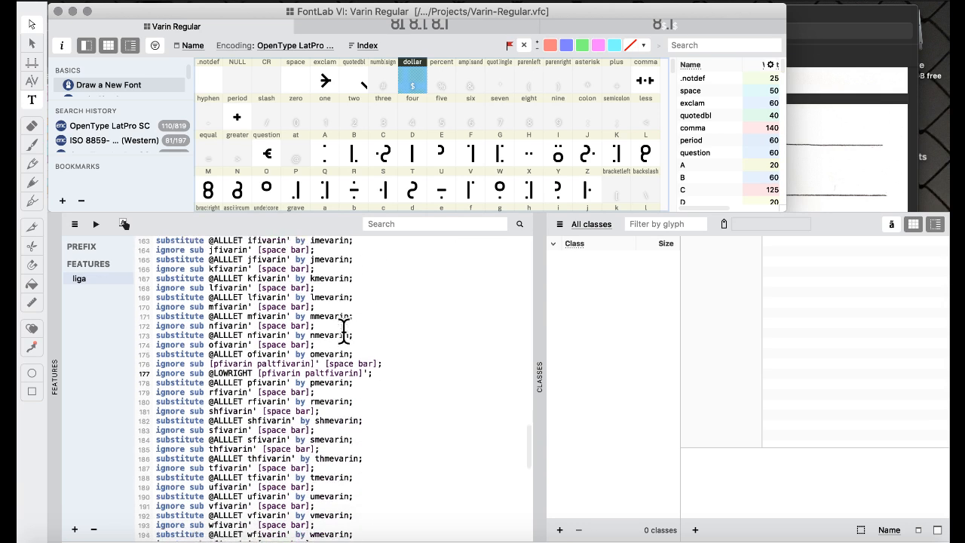
type(";")
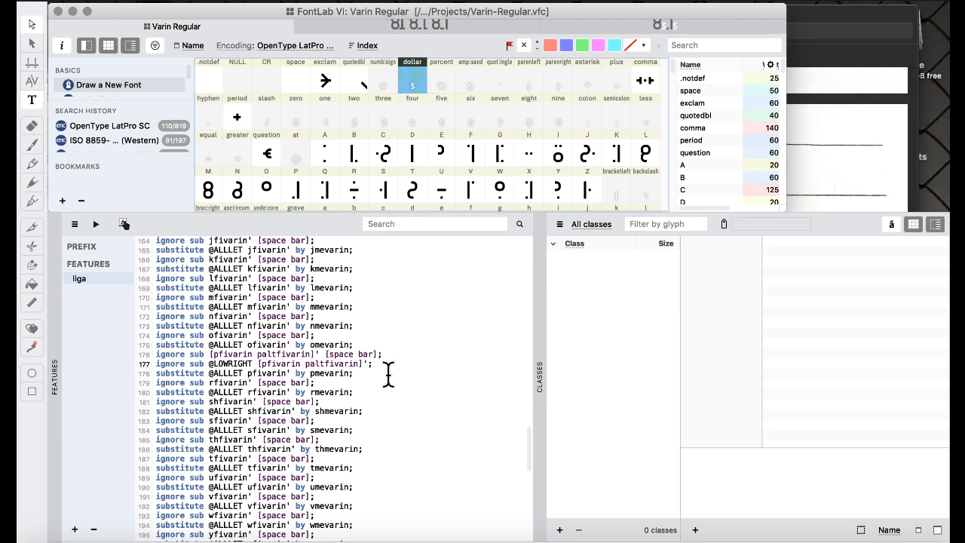
scroll(388, 372, "down", 10)
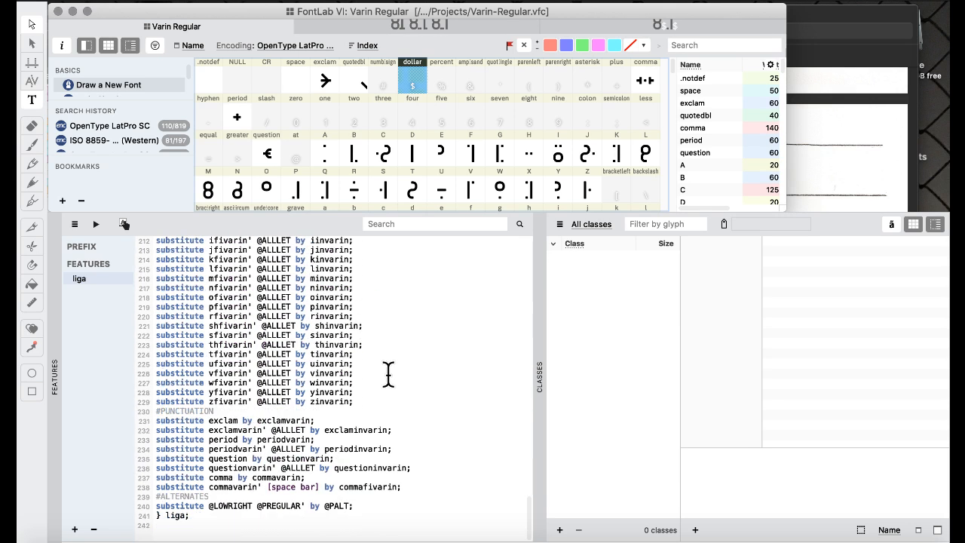
scroll(387, 373, "up", 15)
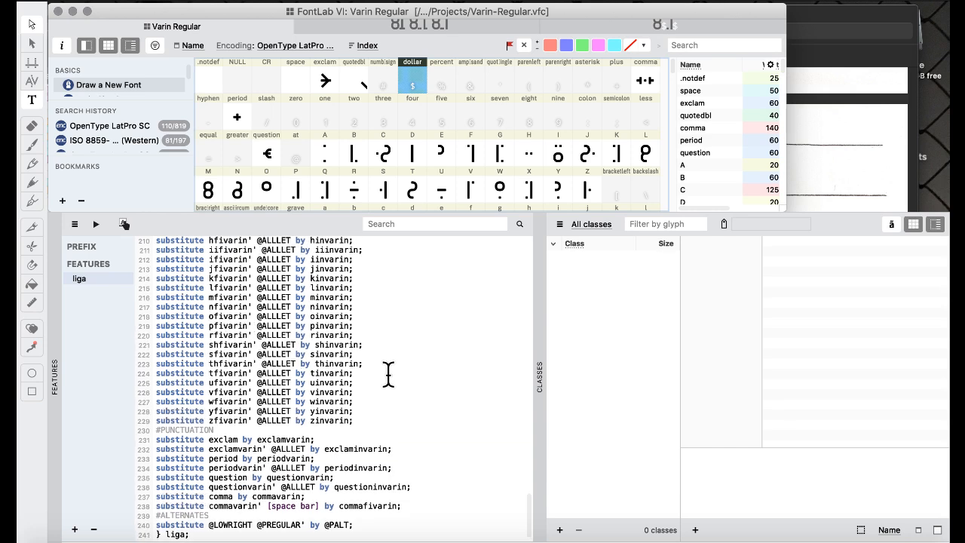
scroll(388, 372, "up", 20)
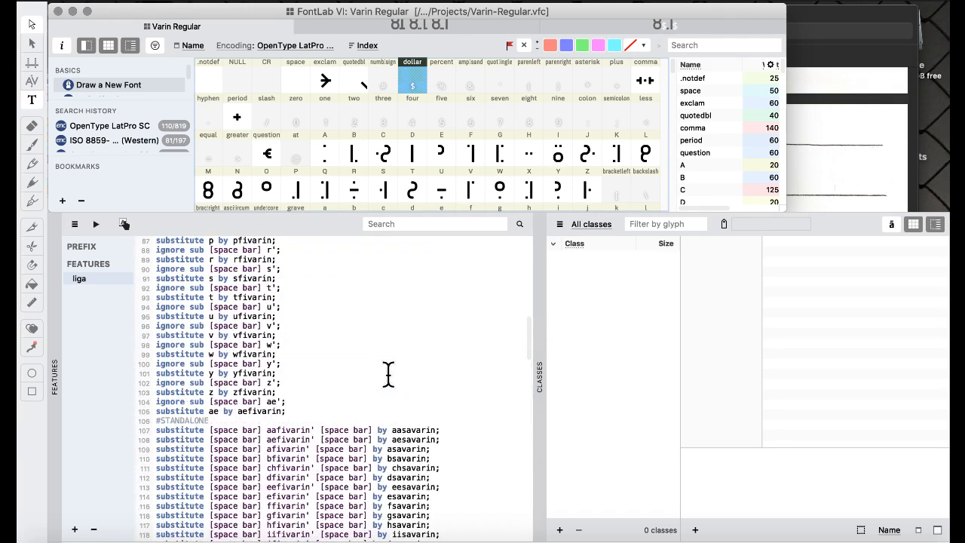
scroll(387, 373, "down", 3)
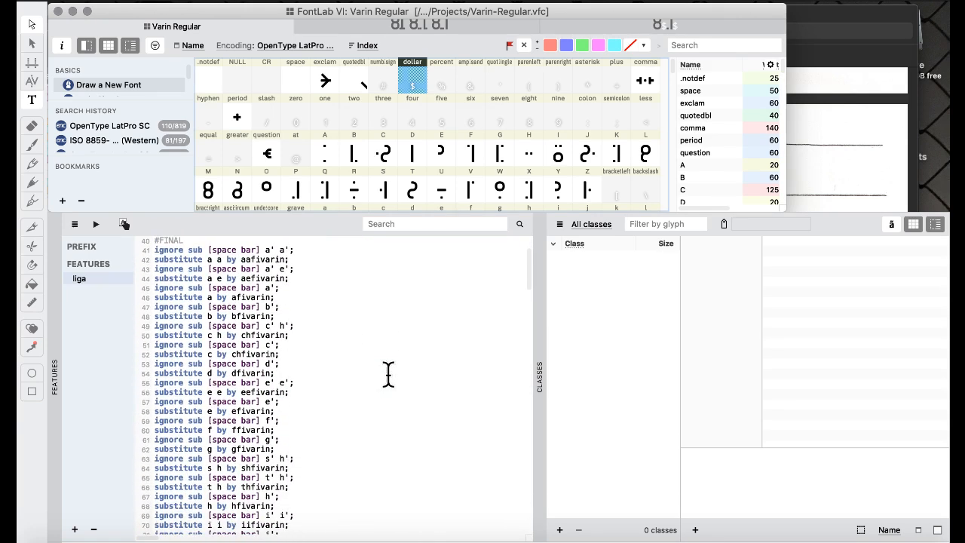
scroll(387, 372, "down", 1)
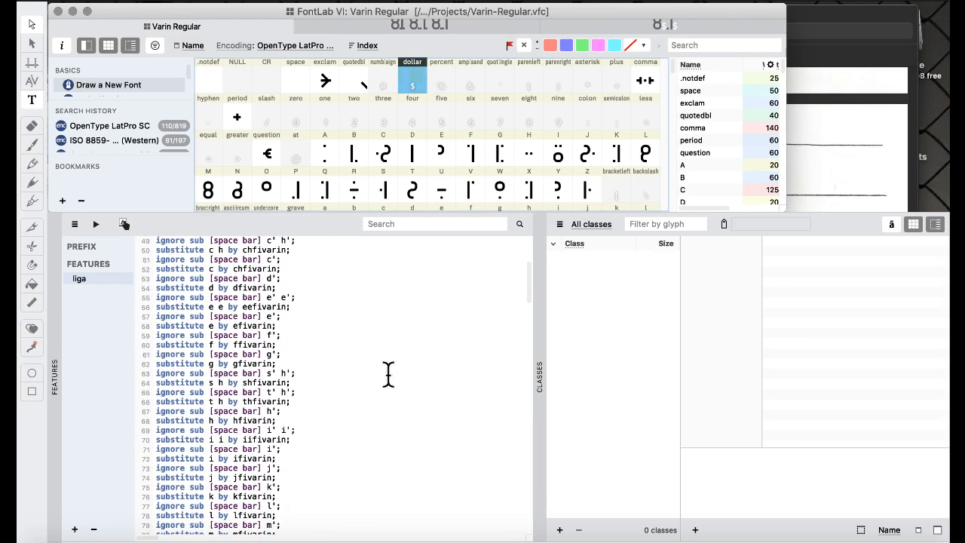
scroll(388, 372, "down", 3)
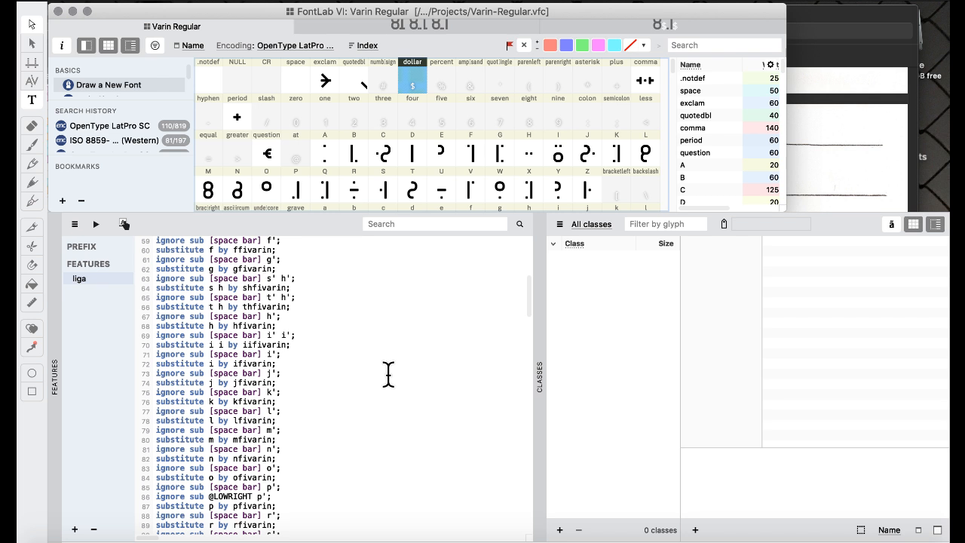
scroll(387, 372, "down", 2)
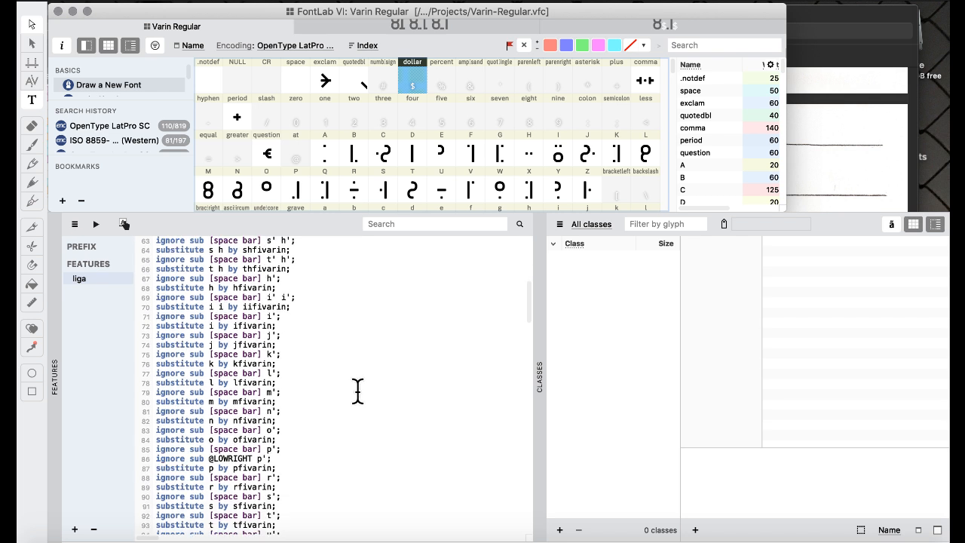
scroll(357, 390, "down", 1)
scroll(358, 390, "down", 1)
scroll(358, 390, "down", 2)
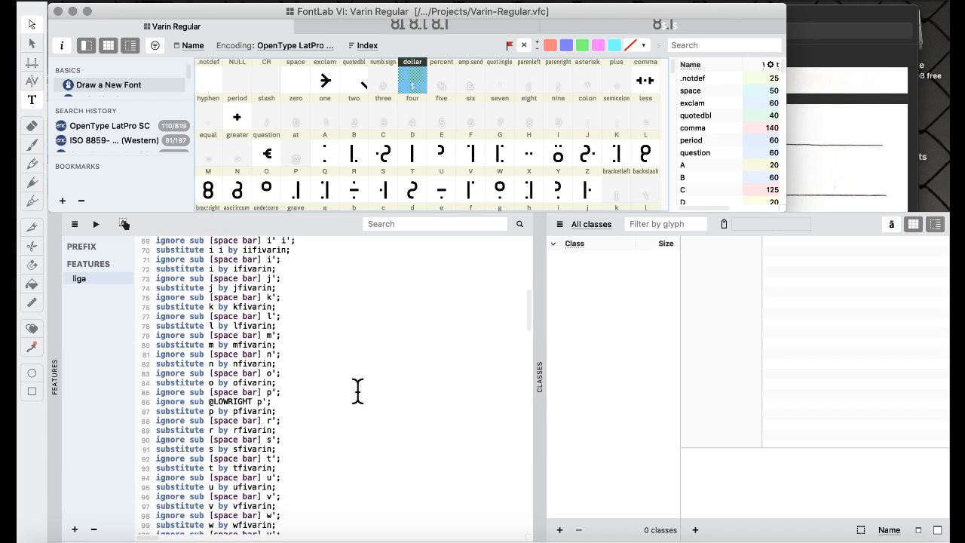
scroll(358, 389, "down", 1)
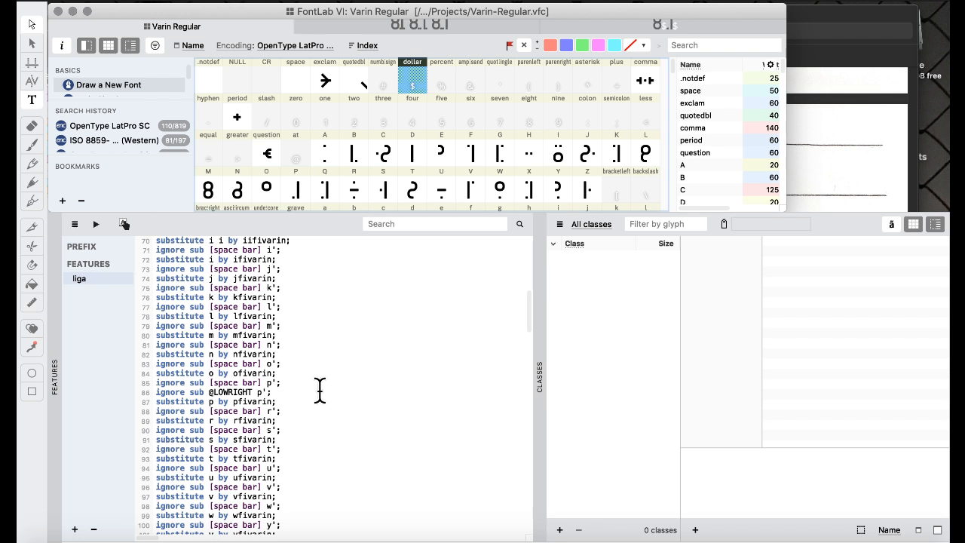
scroll(319, 390, "down", 3)
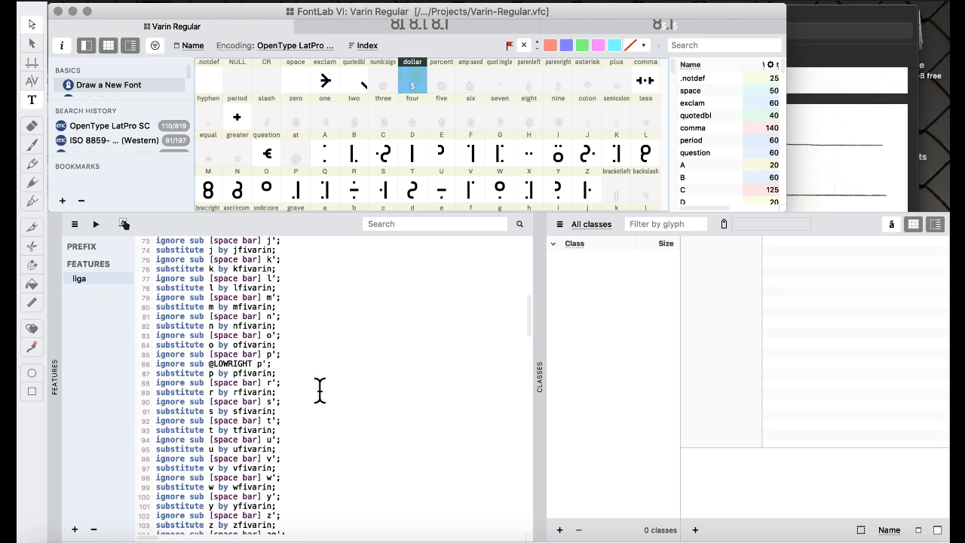
scroll(320, 390, "down", 7)
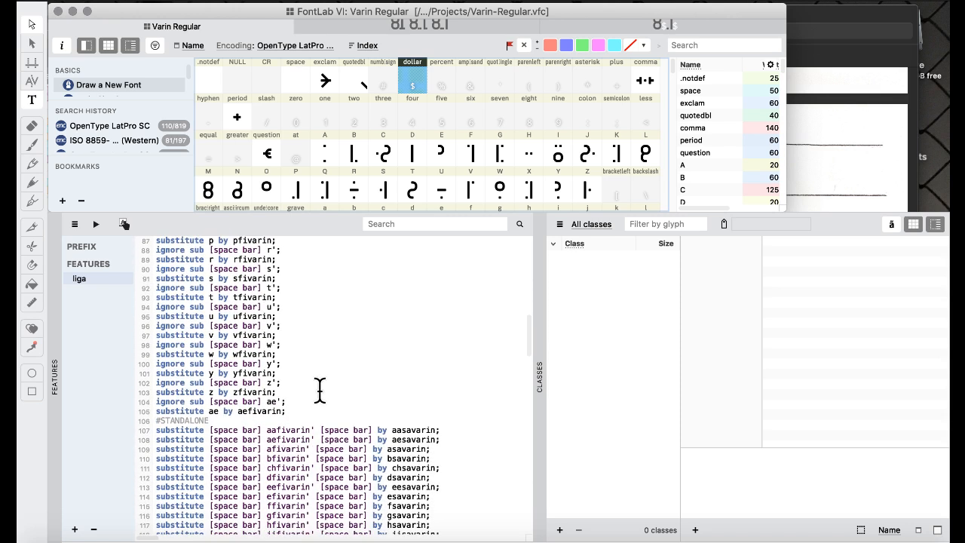
scroll(319, 389, "down", 12)
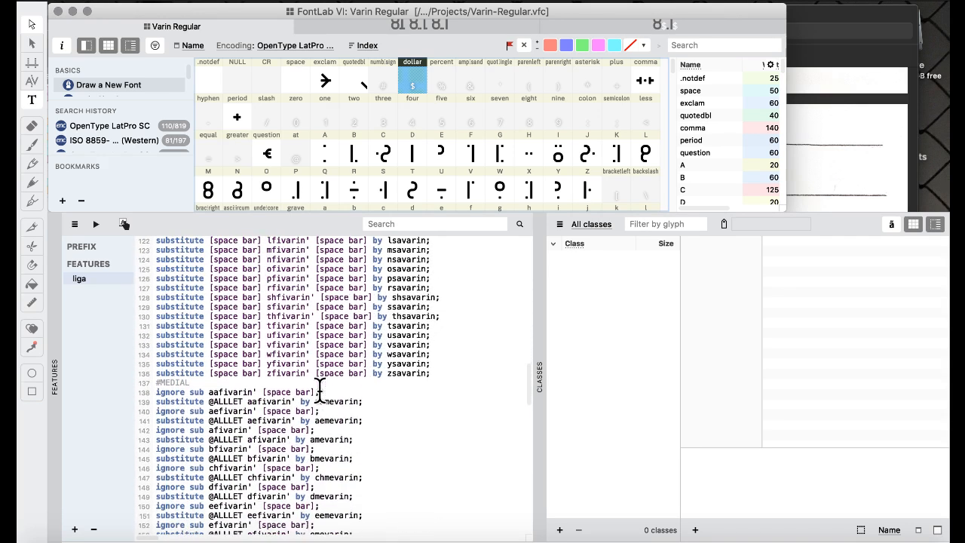
scroll(320, 390, "down", 5)
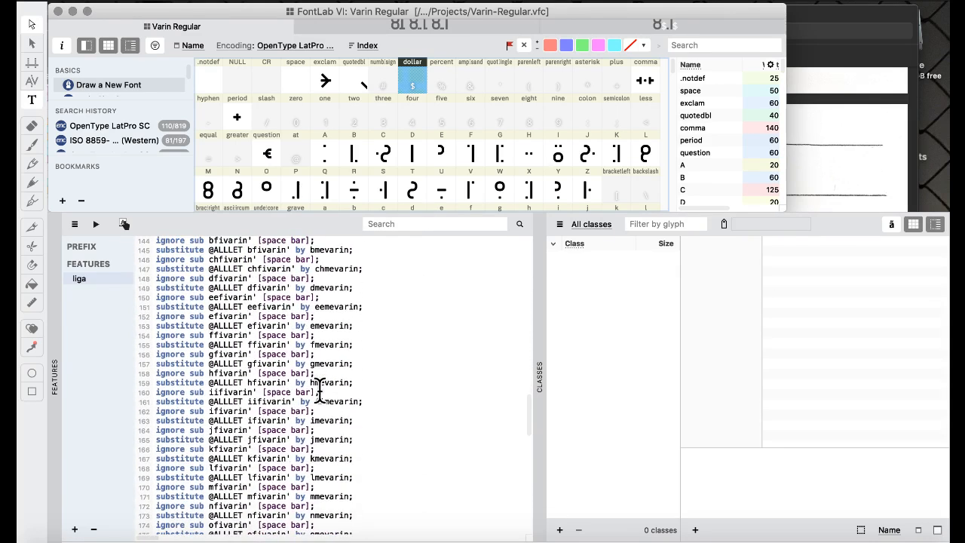
scroll(319, 390, "down", 4)
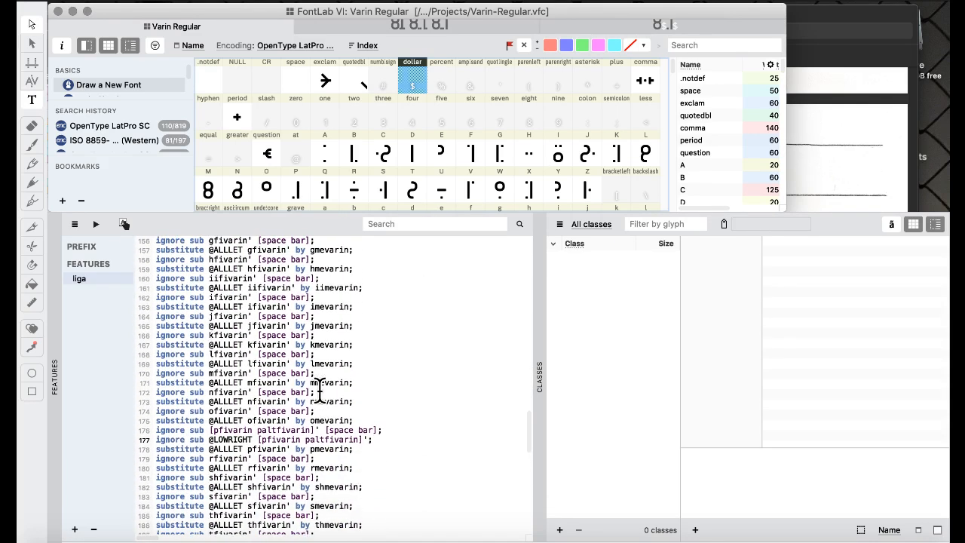
scroll(320, 390, "down", 1)
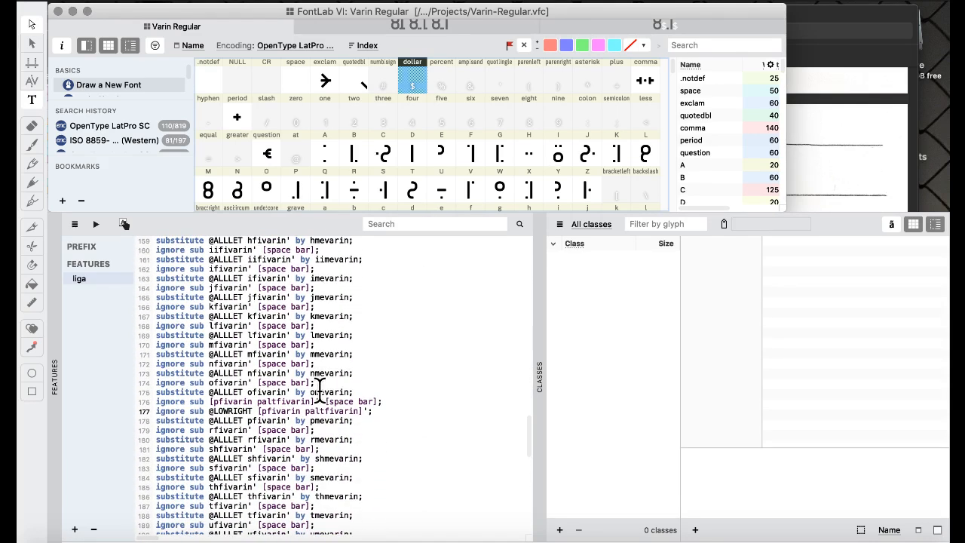
left_click(375, 412)
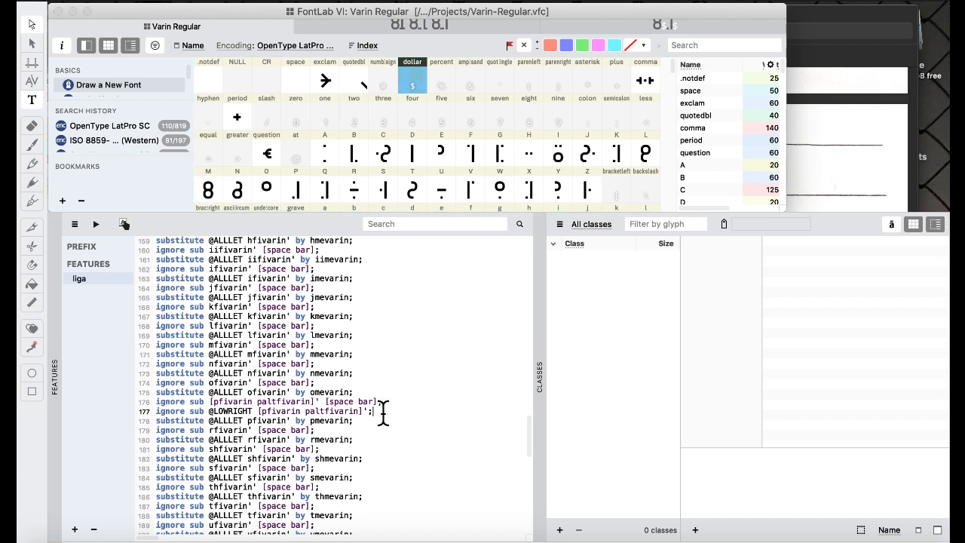
left_click(390, 402)
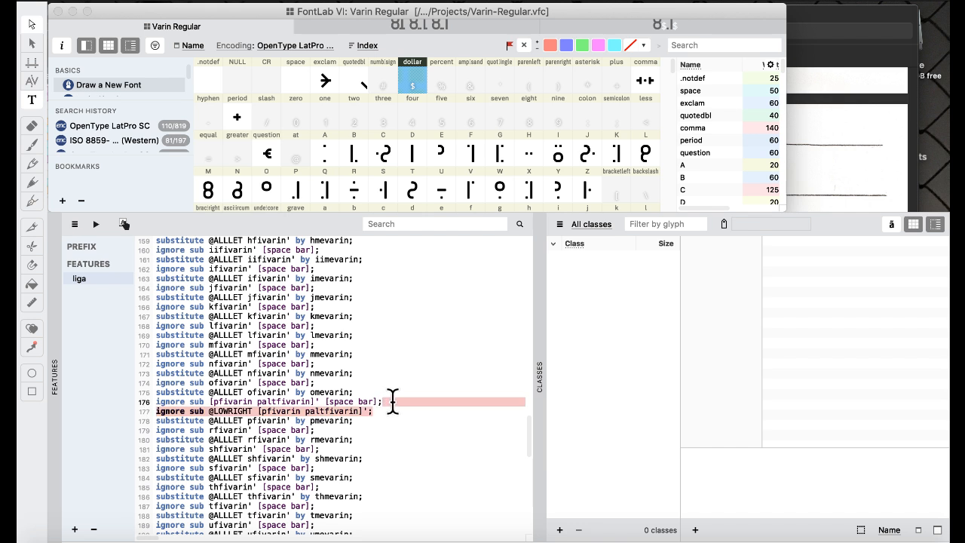
key("BackSpace")
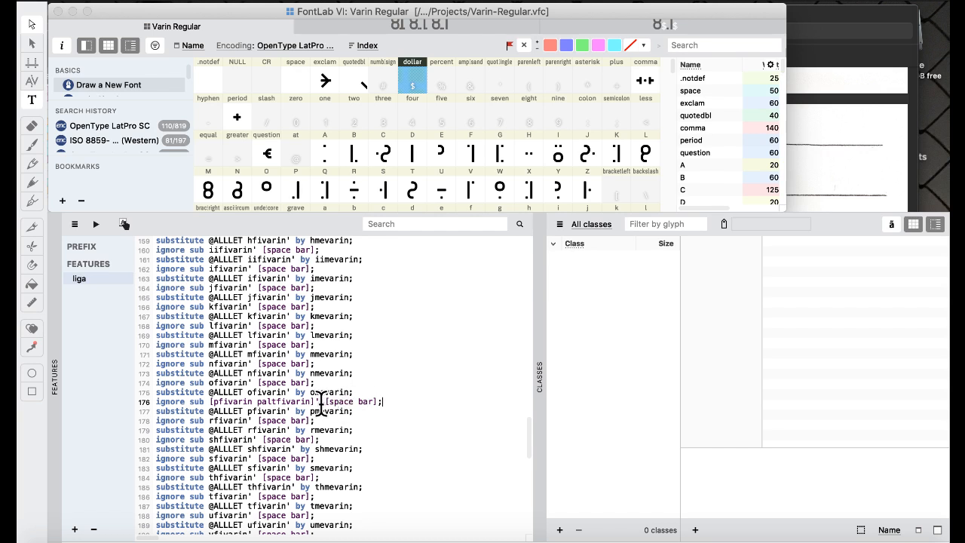
Replace the group [pfivarin paltfivarin] with plain pfivarin in the medial "ignore sub" rule before [space bar].
left_click_drag(316, 402, 212, 401)
type("pfivarin")
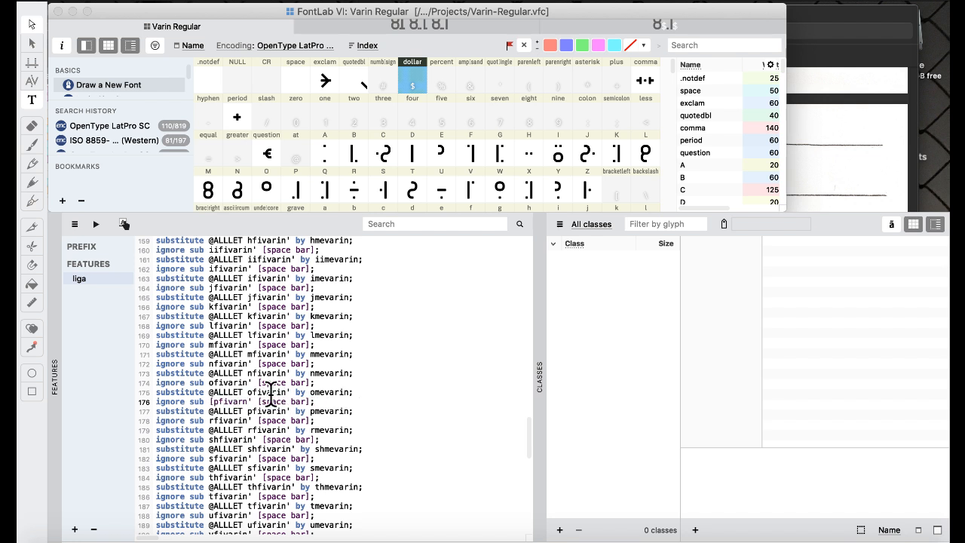
key("BackSpace")
type("in")
key("Left")
key("Left")
key("Left")
key("Left")
key("Left")
key("Left")
key("Left")
key("Left")
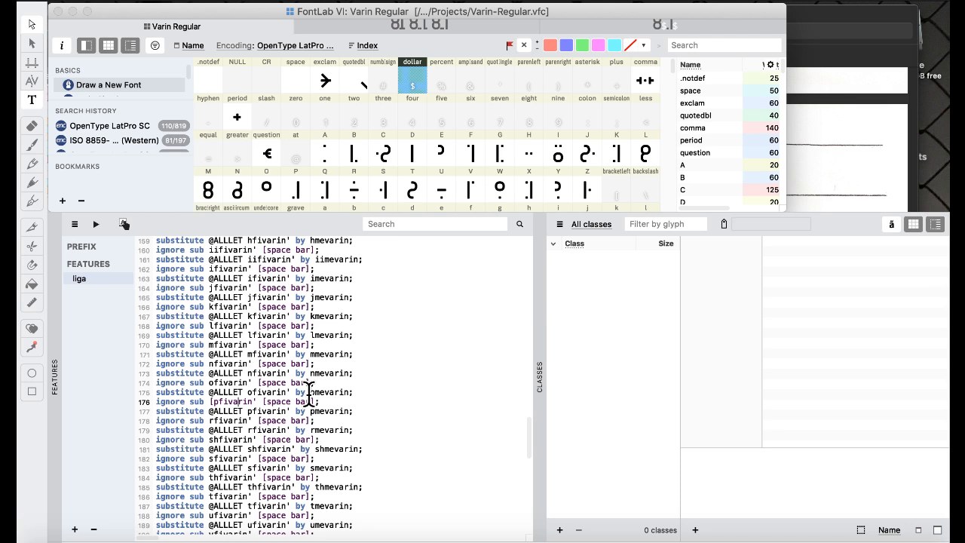
key("BackSpace")
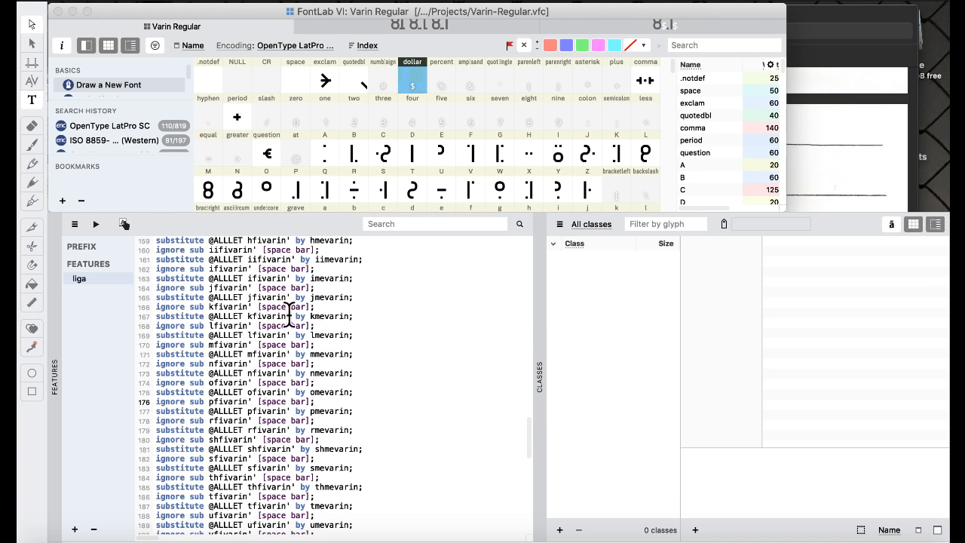
Select the two alternate p glyphs, paltfivarin and paltmevarin, at the end of the font's glyph grid.
scroll(226, 279, "up", 5)
scroll(313, 332, "down", 20)
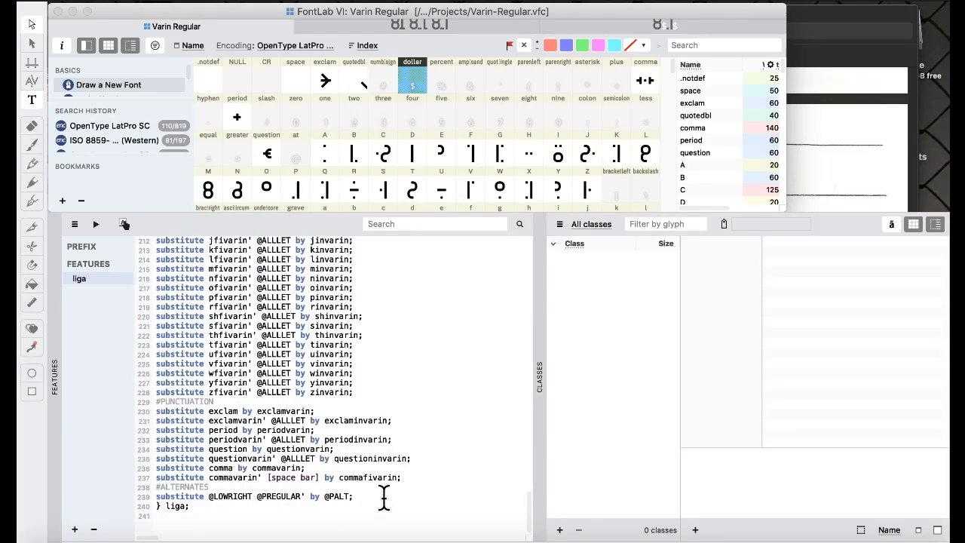
scroll(375, 462, "up", 15)
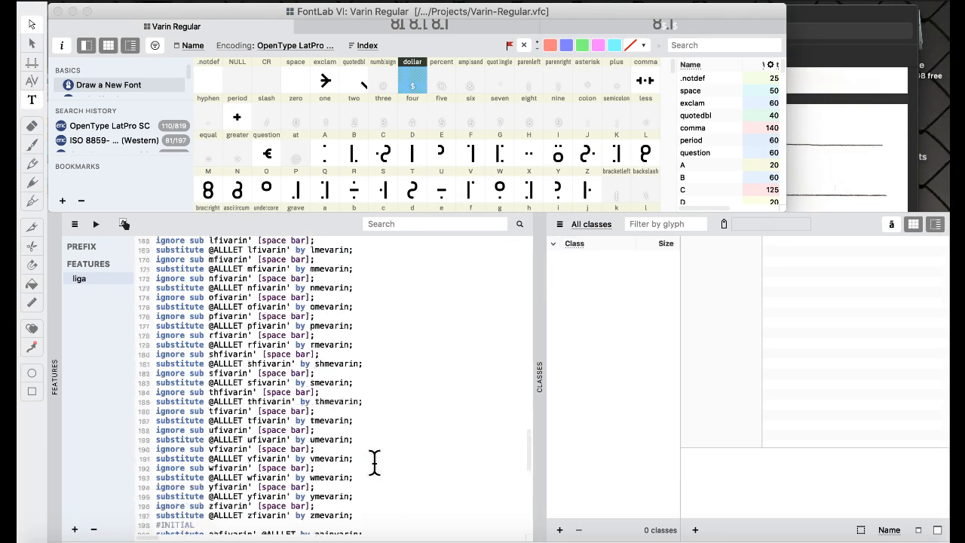
scroll(375, 462, "up", 20)
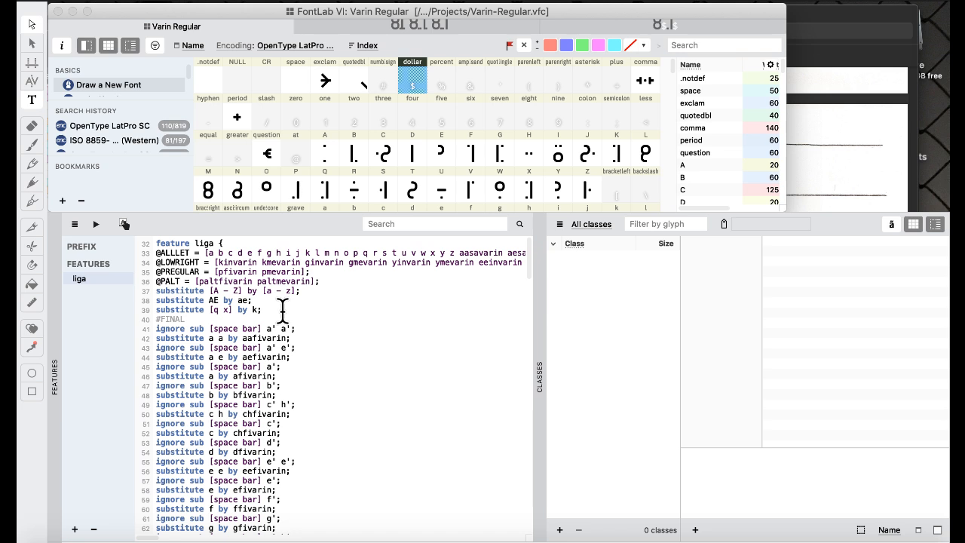
scroll(382, 121, "down", 10)
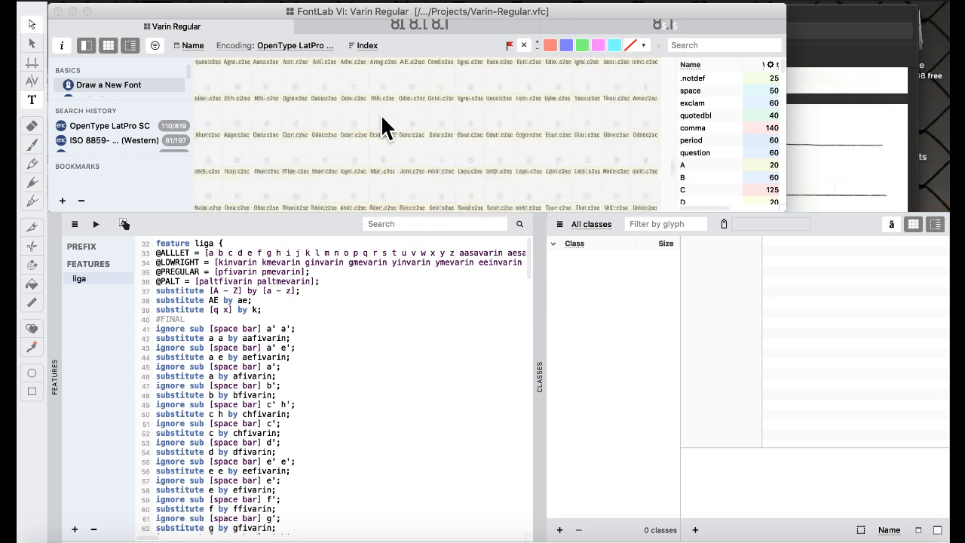
scroll(382, 118, "down", 5)
left_click(326, 190)
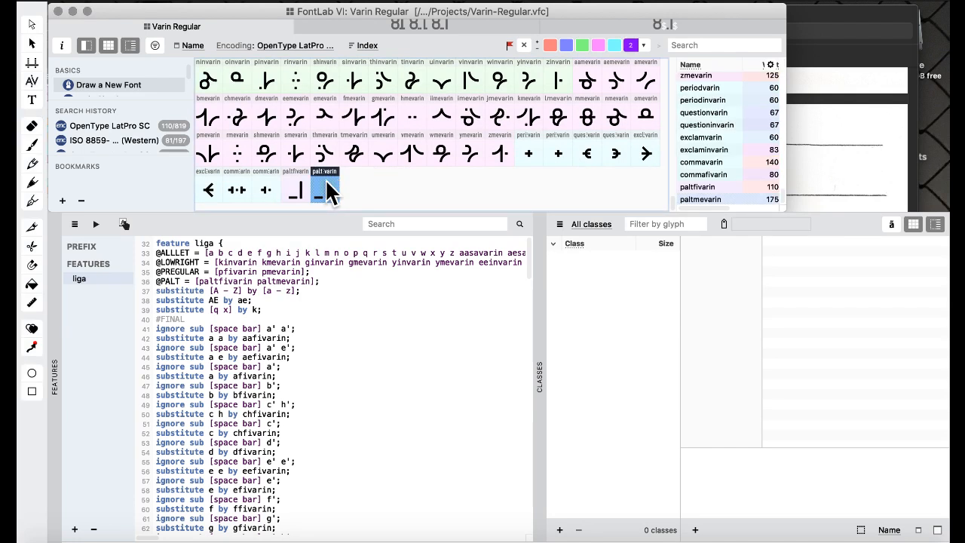
left_click(295, 190, "shift")
left_click(287, 263)
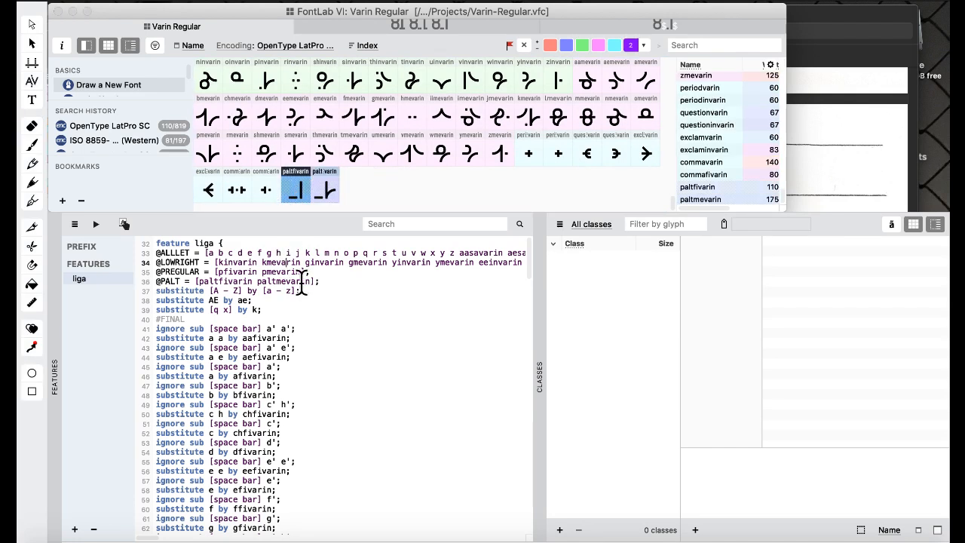
left_click(310, 281)
left_click_drag(310, 284, 199, 282)
type("/paltfivarin/paltmevarin")
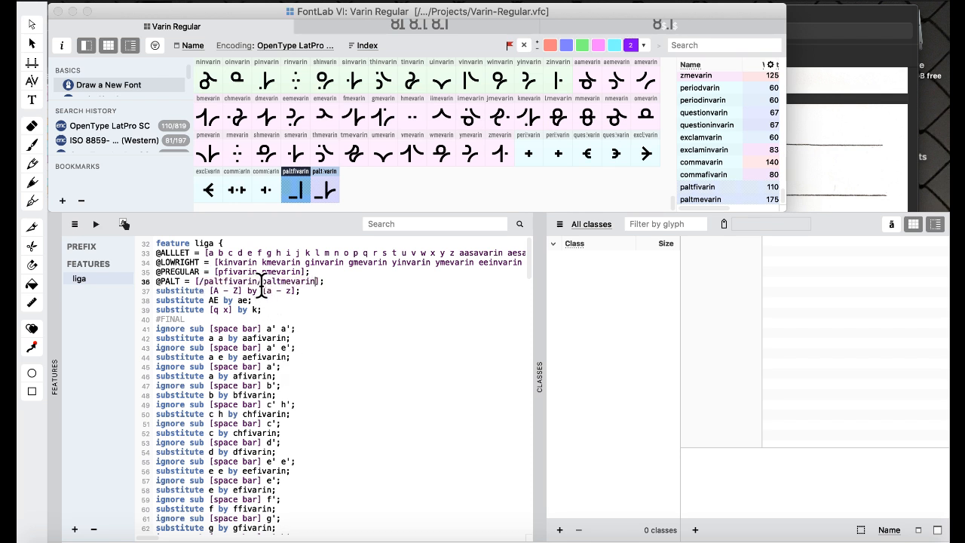
key("BackSpace")
key("alt+Left")
key("BackSpace")
left_click(320, 309)
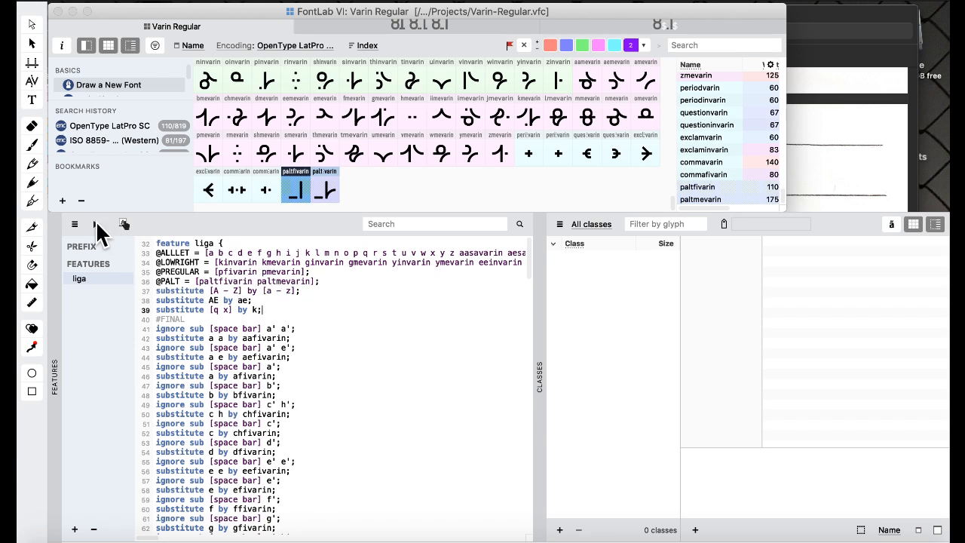
left_click(297, 290)
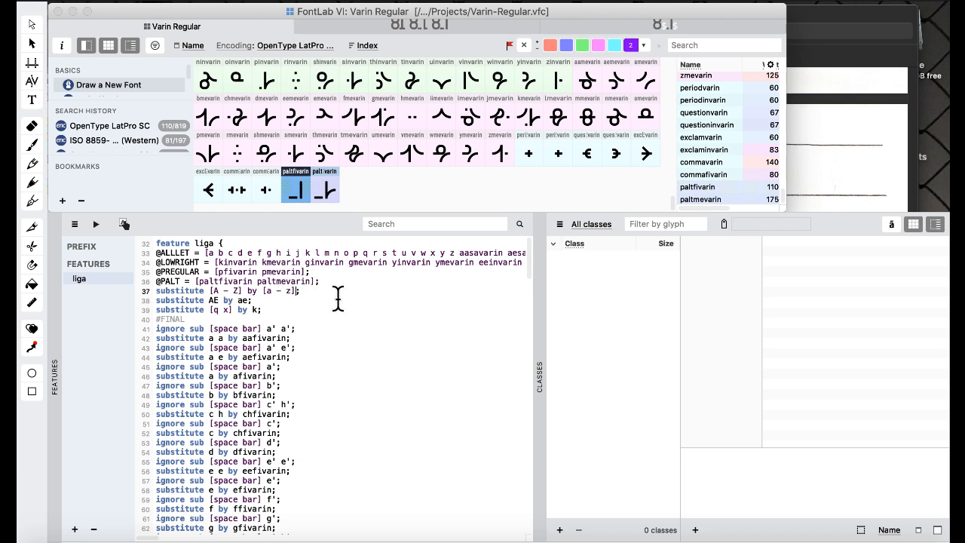
scroll(337, 298, "down", 20)
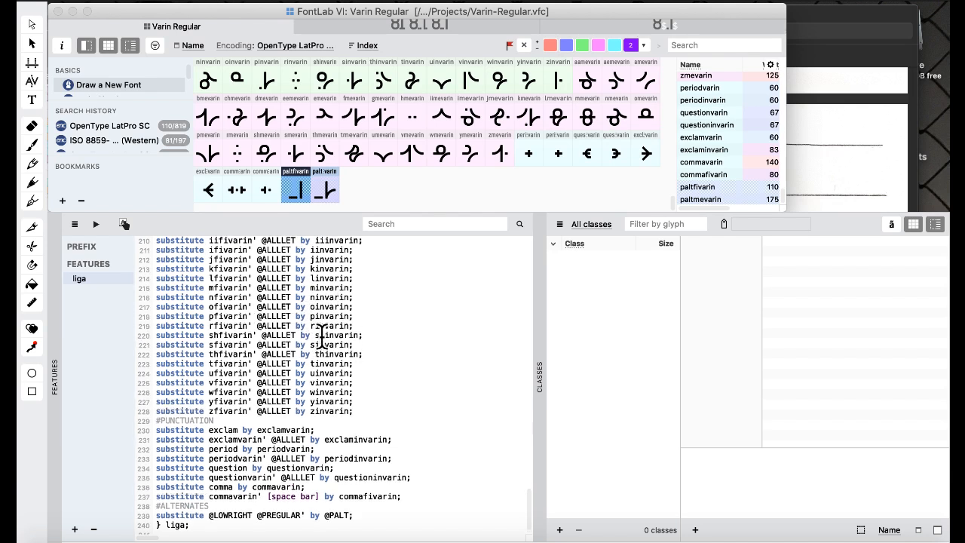
scroll(322, 335, "up", 1)
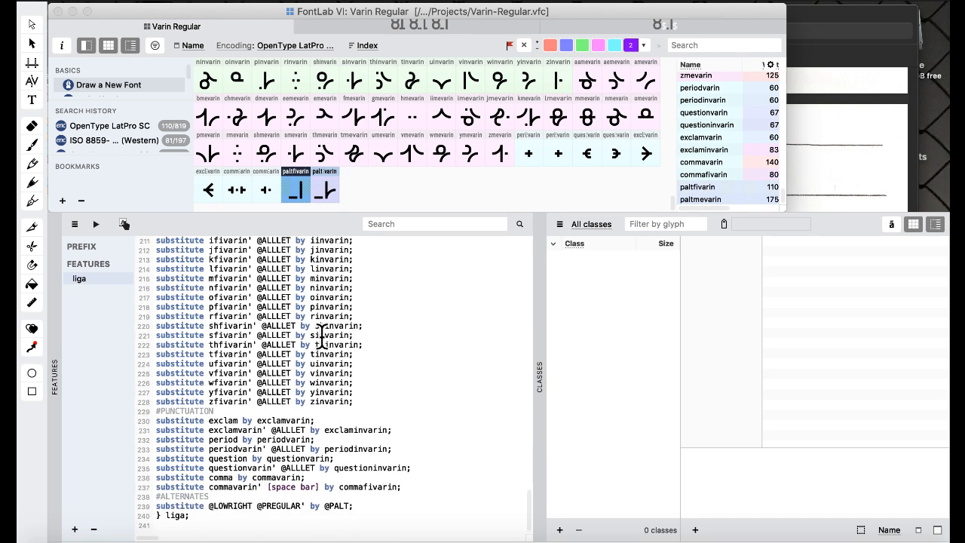
scroll(322, 334, "up", 10)
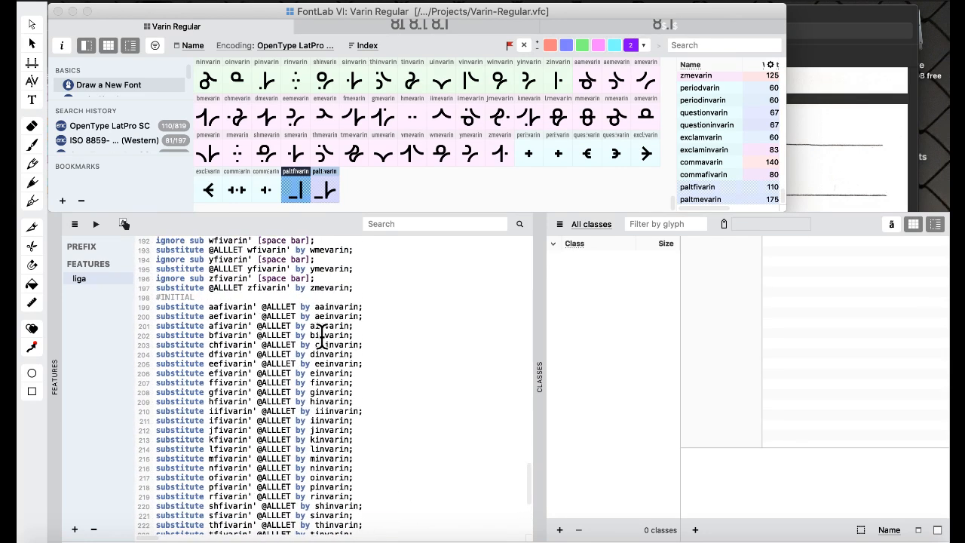
scroll(322, 335, "up", 1)
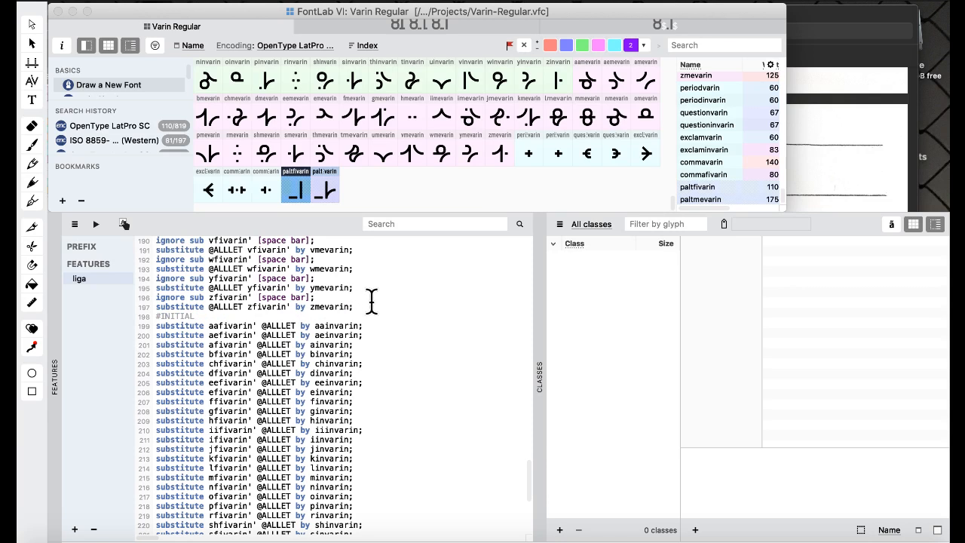
scroll(364, 319, "up", 3)
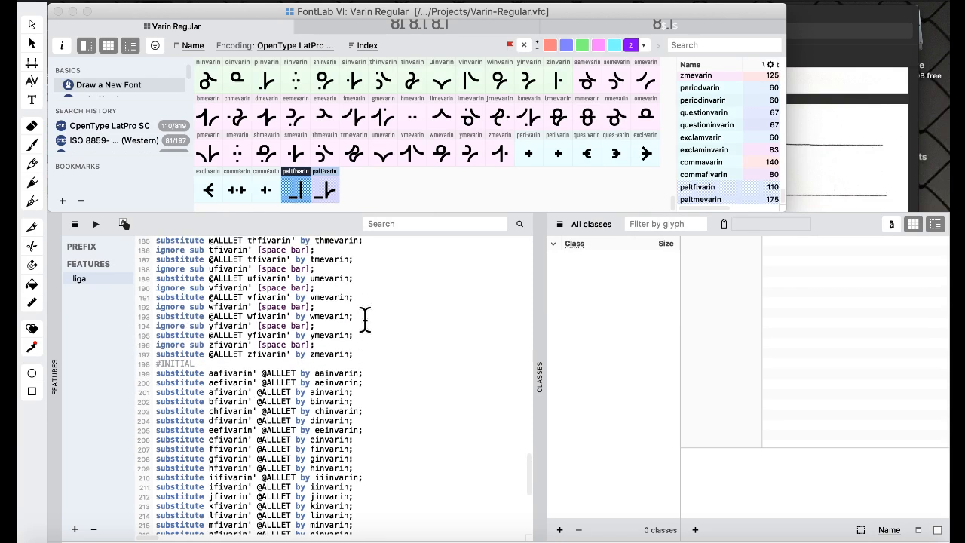
scroll(364, 319, "up", 3)
scroll(365, 319, "up", 15)
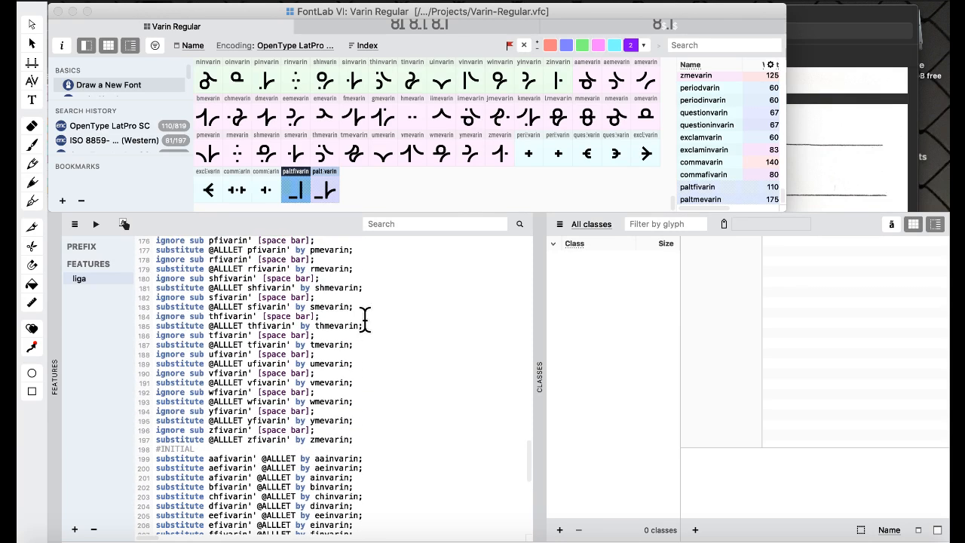
scroll(364, 319, "up", 12)
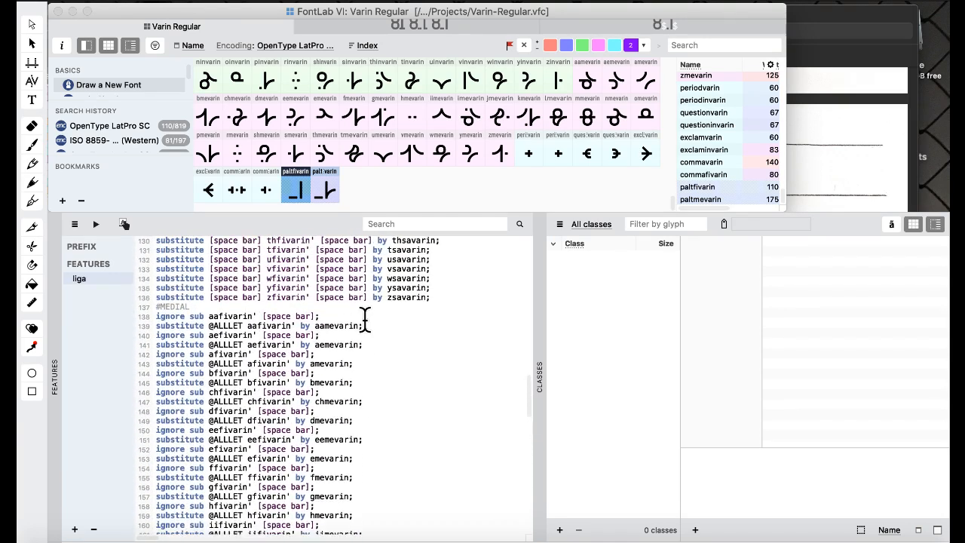
scroll(364, 319, "down", 10)
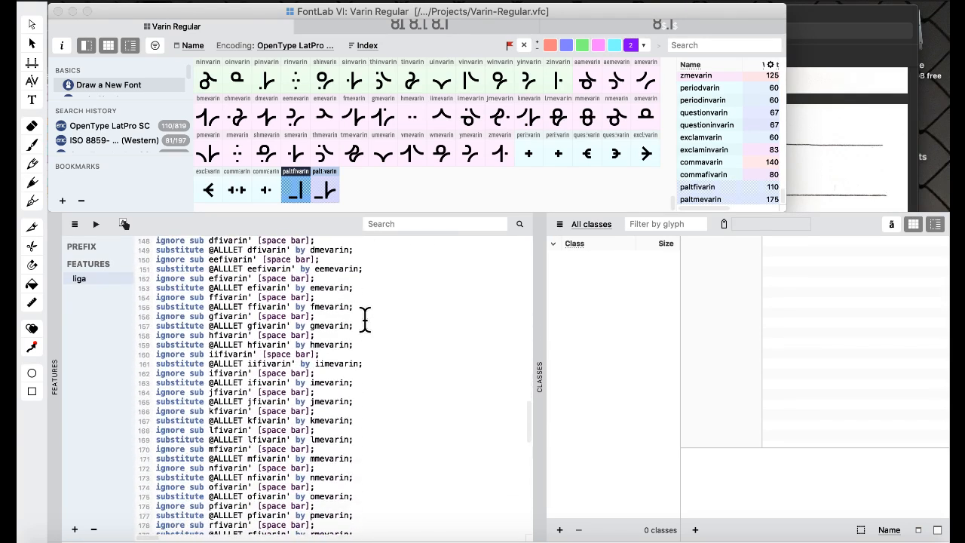
scroll(364, 319, "down", 6)
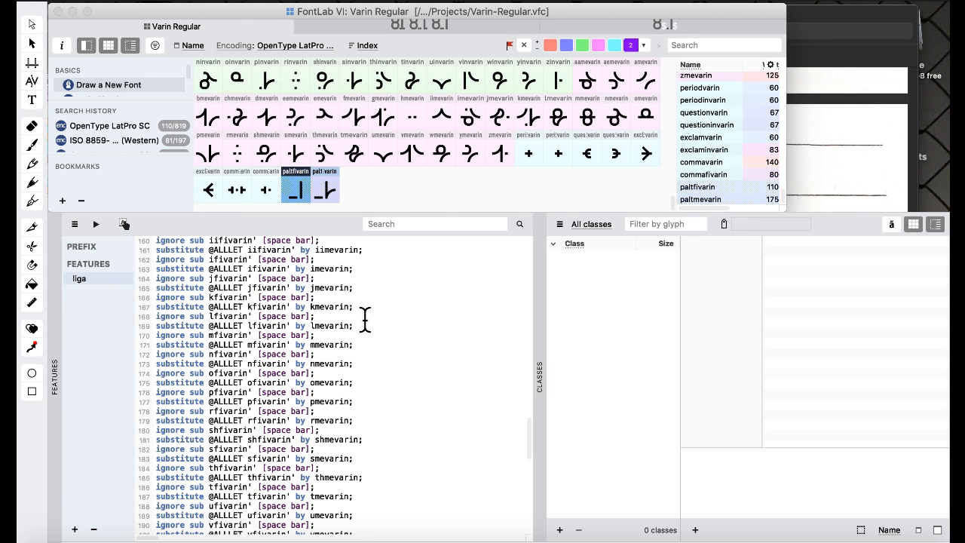
scroll(365, 319, "down", 15)
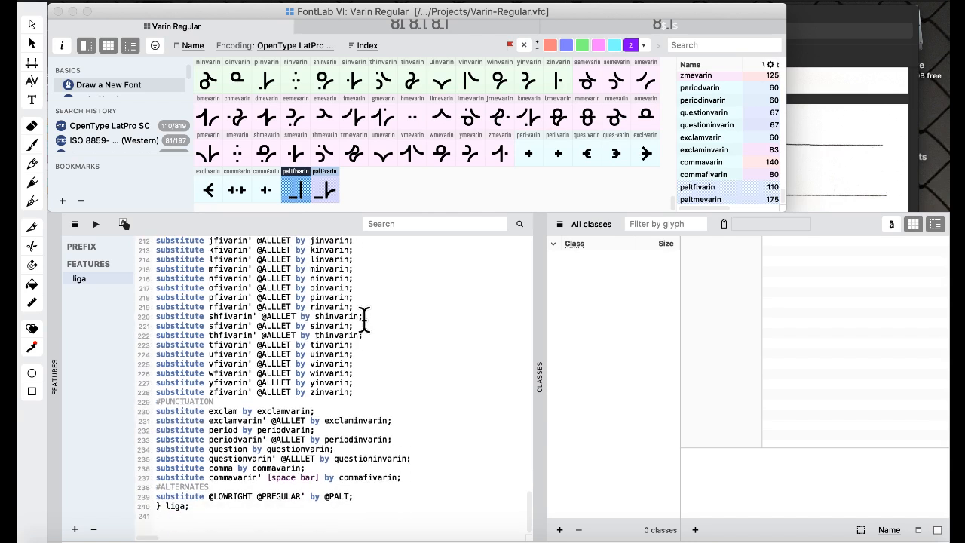
Compile the liga feature code and switch from the Features & Classes workspace to the Default workspace.
left_click(233, 487)
left_click(380, 369)
left_click(95, 224)
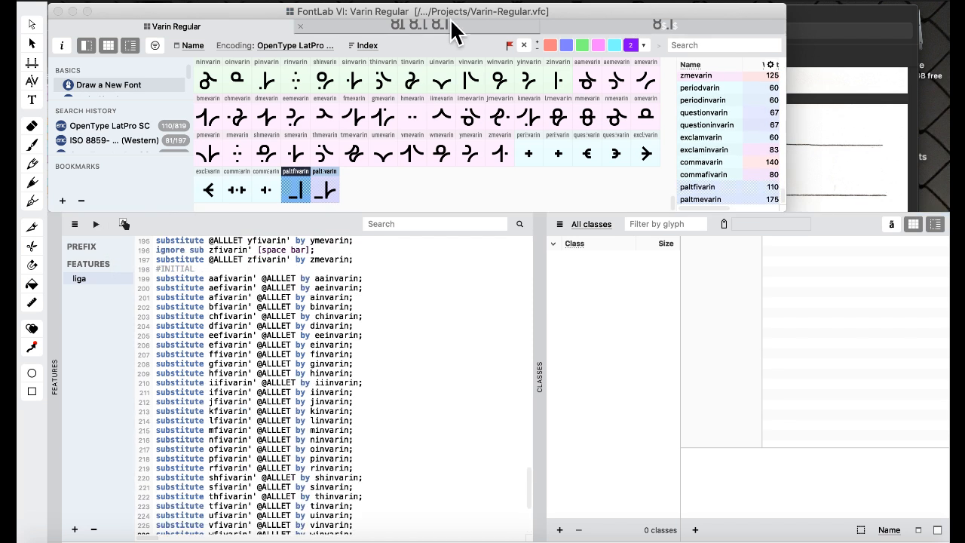
left_click(517, 2)
mouse_move(599, 139)
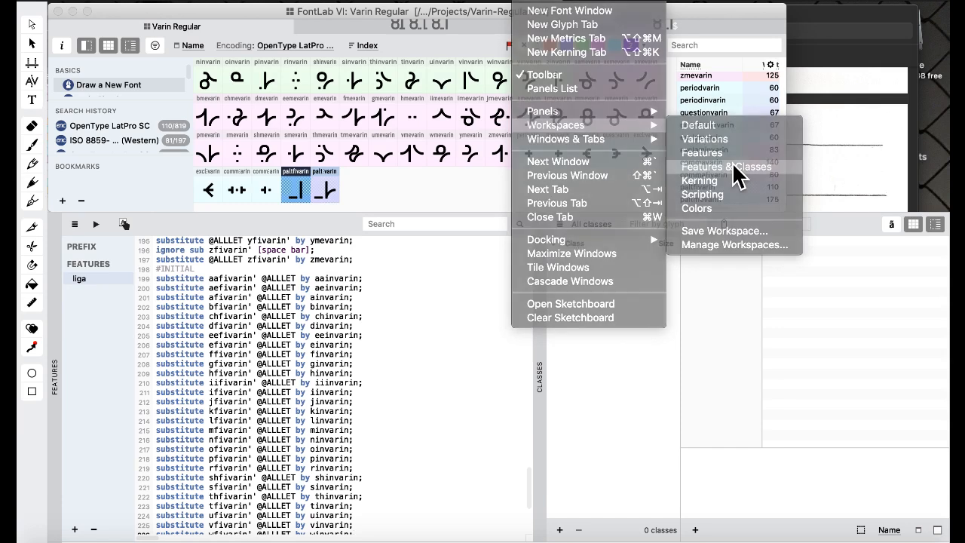
left_click(726, 167)
left_click(558, 3)
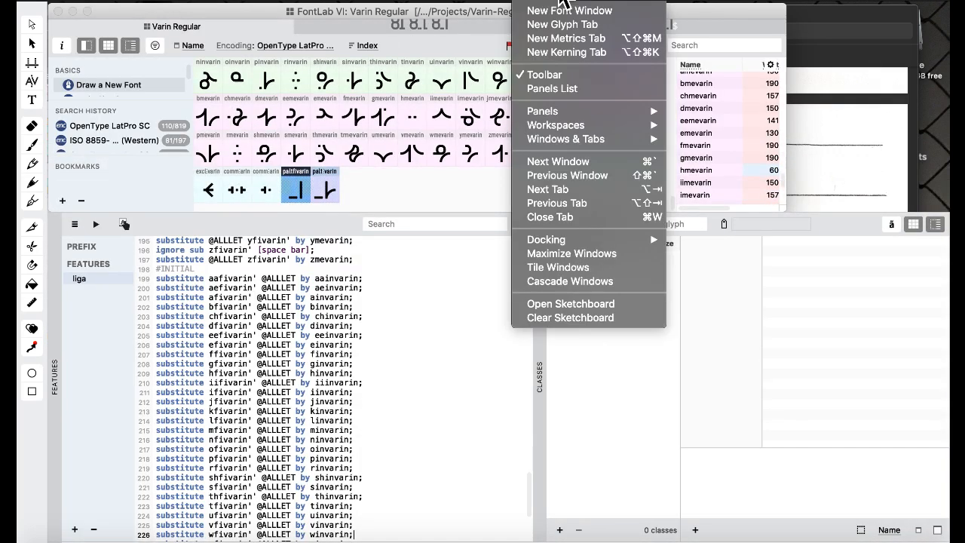
mouse_move(650, 128)
left_click(700, 127)
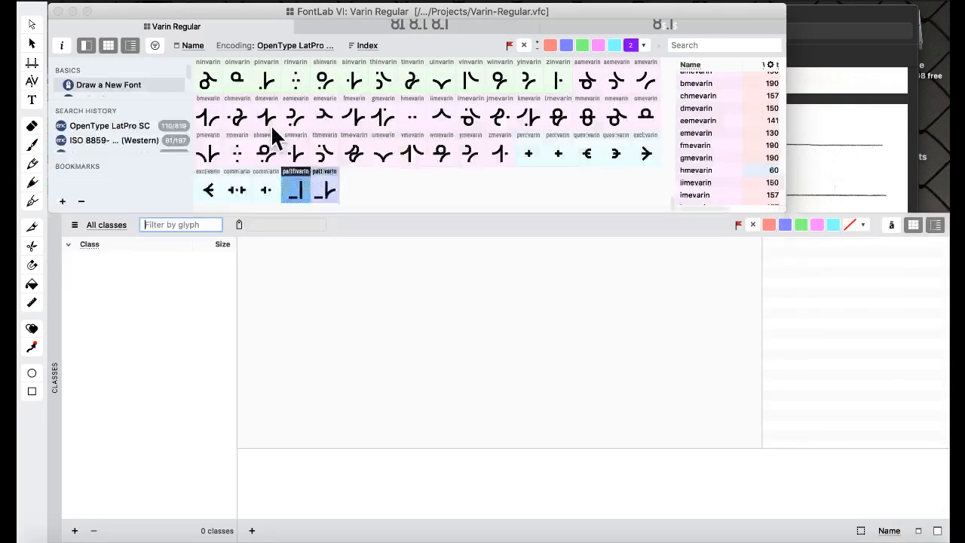
Open the selected alternate glyphs in a text preview, enable the font features and replace the sample text with "mapa".
left_click(32, 102)
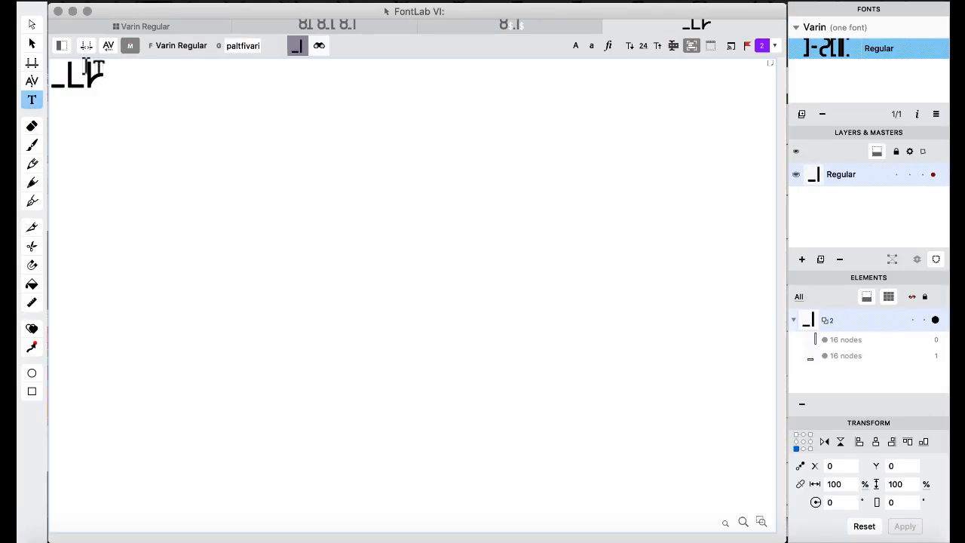
left_click(63, 48)
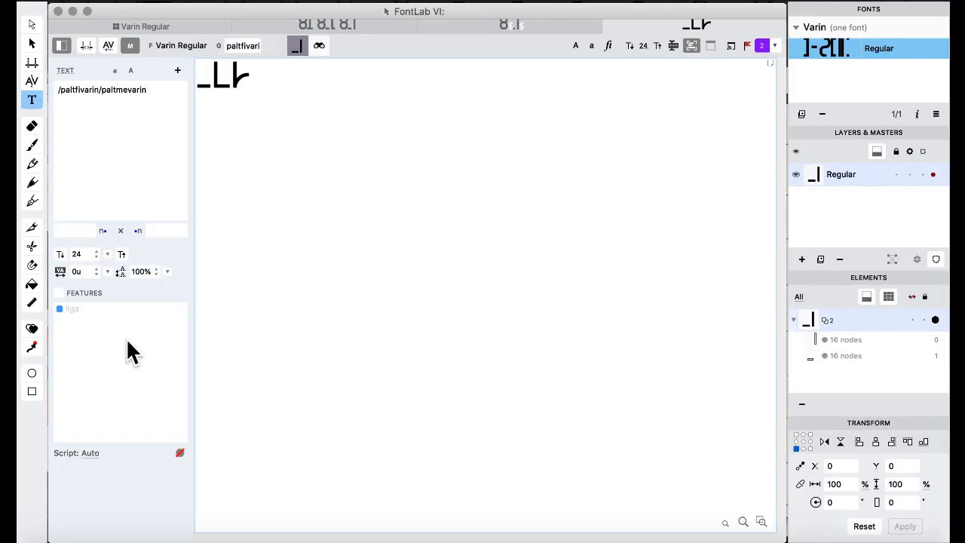
left_click(59, 292)
left_click_drag(151, 84, 76, 33)
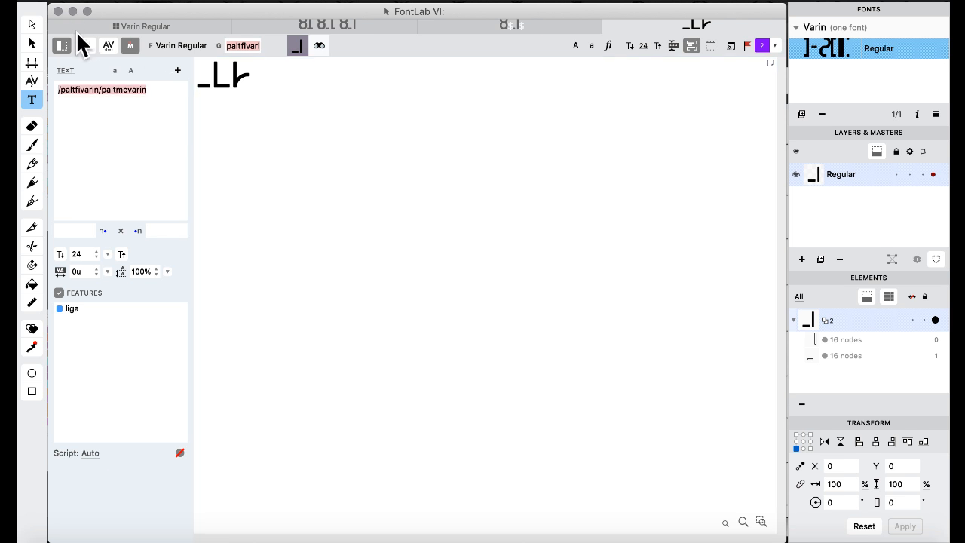
type("mapa")
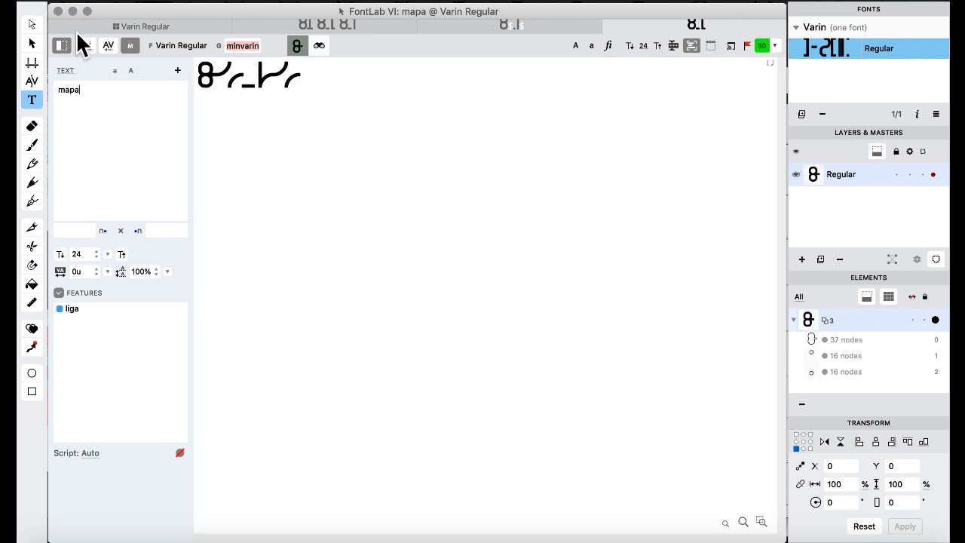
Test the p forms by shortening the sample to "map", restoring "mapa" with a trailing space, and re-entering "map" with a trailing space.
key("BackSpace")
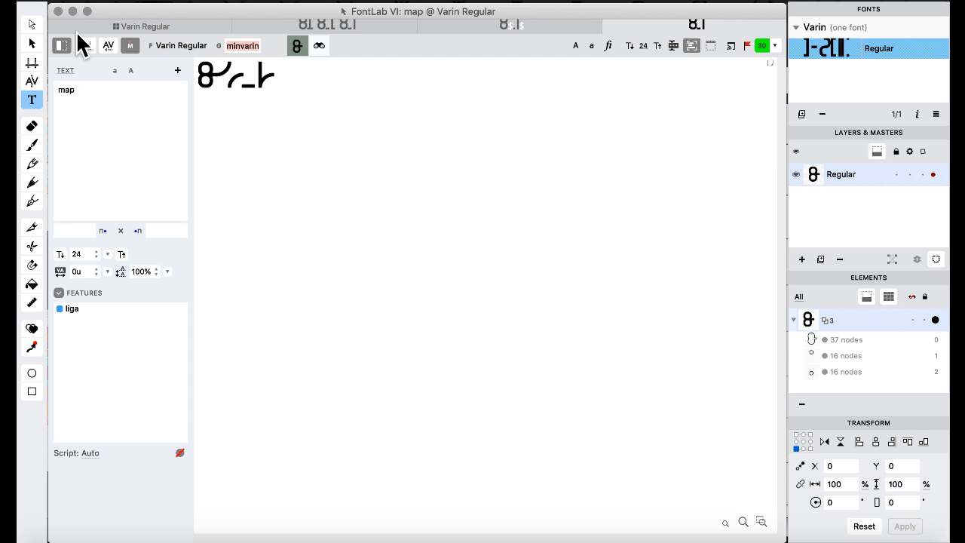
type("a")
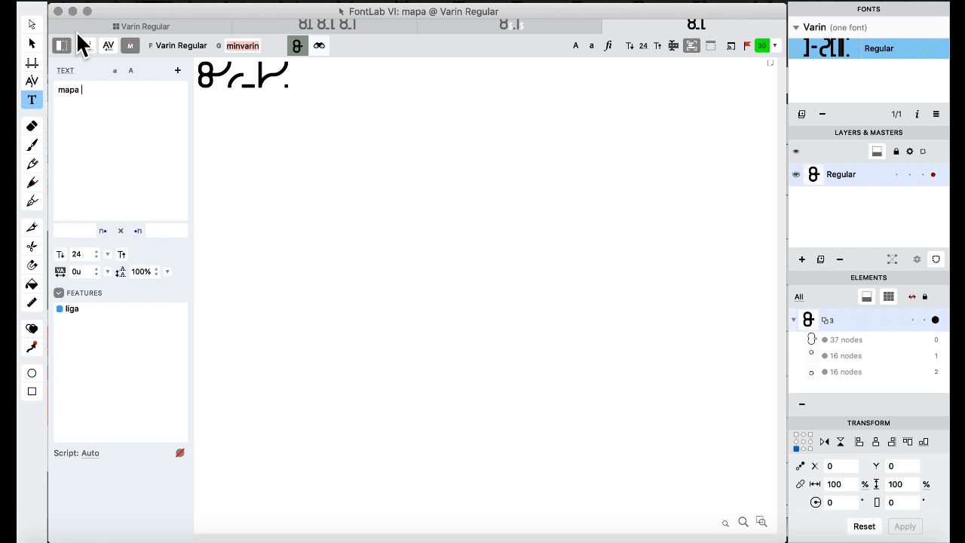
key("BackSpace")
key("BackSpace")
key("BackSpace")
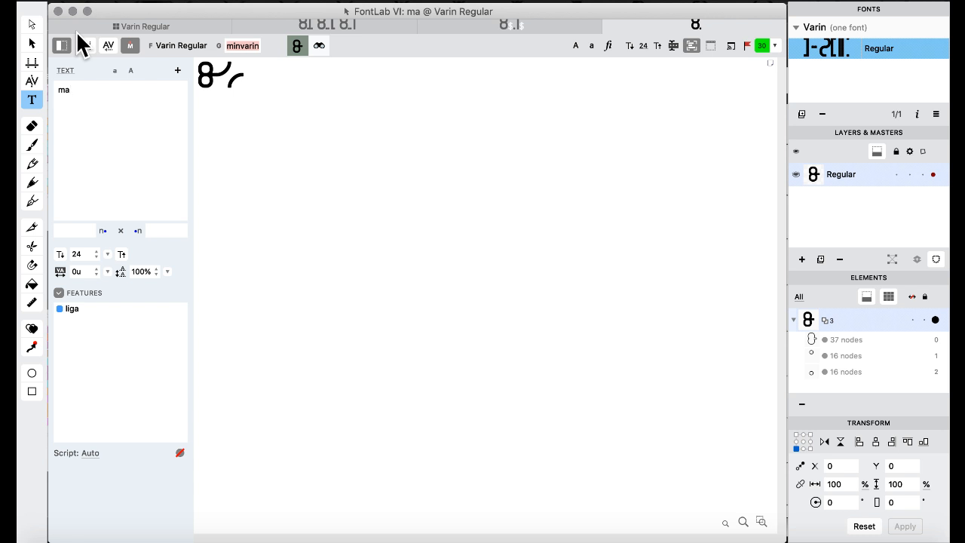
type("p")
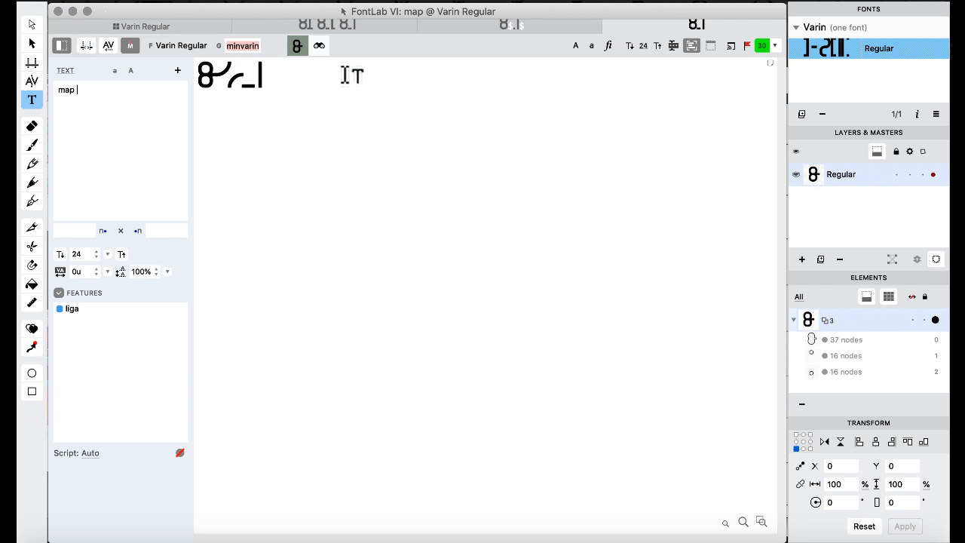
Restore the Default workspace, close the "map" text preview and select the efivarin glyph in the font's glyph grid.
left_click(529, 2)
mouse_move(573, 126)
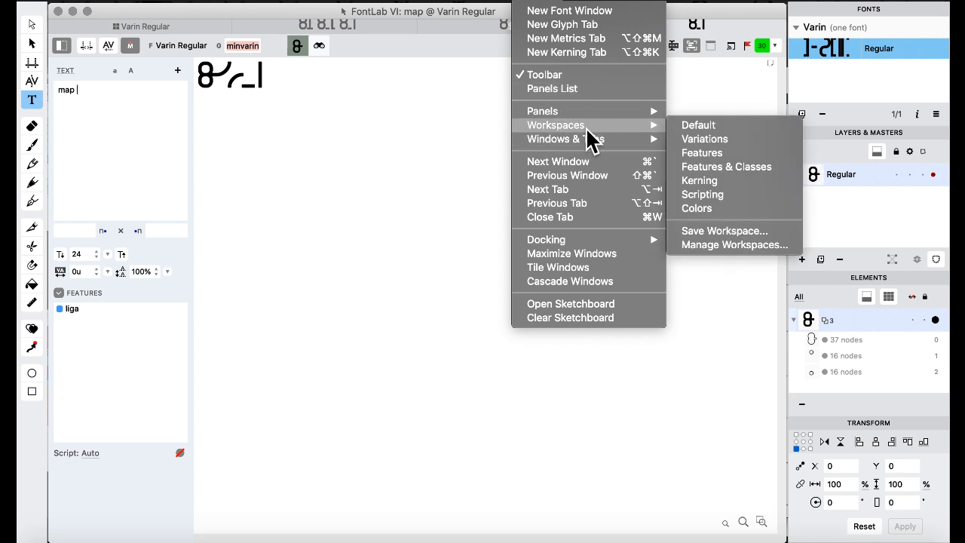
left_click(694, 129)
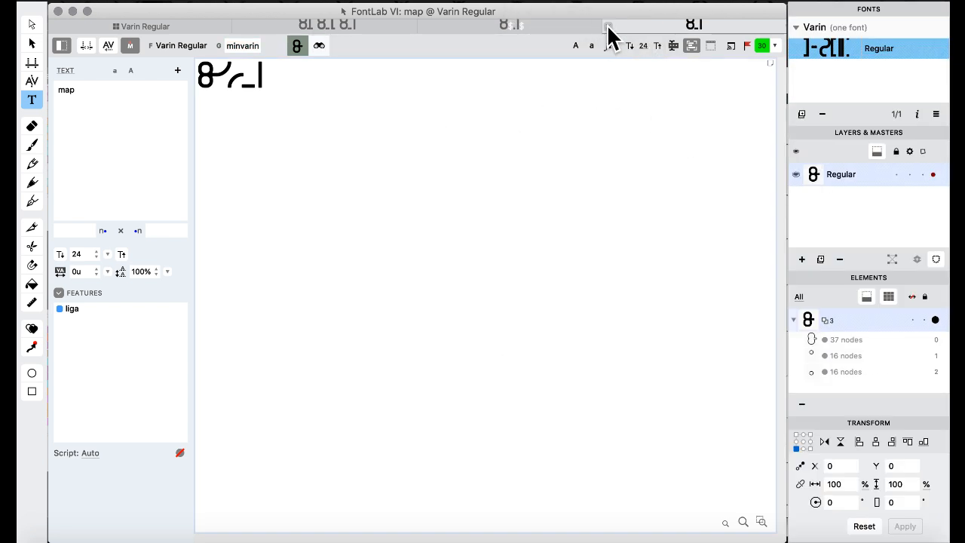
left_click(608, 26)
left_click(434, 252)
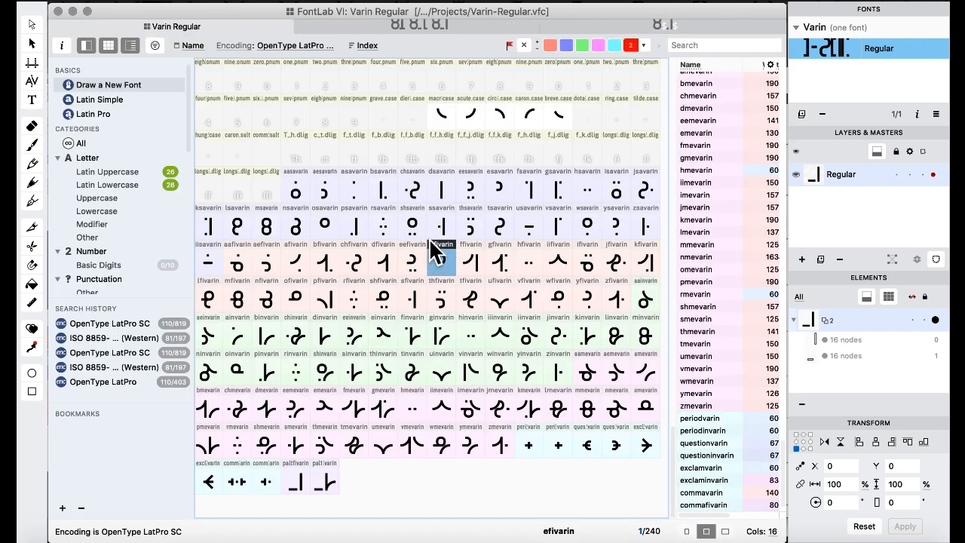
left_click(553, 2)
mouse_move(577, 126)
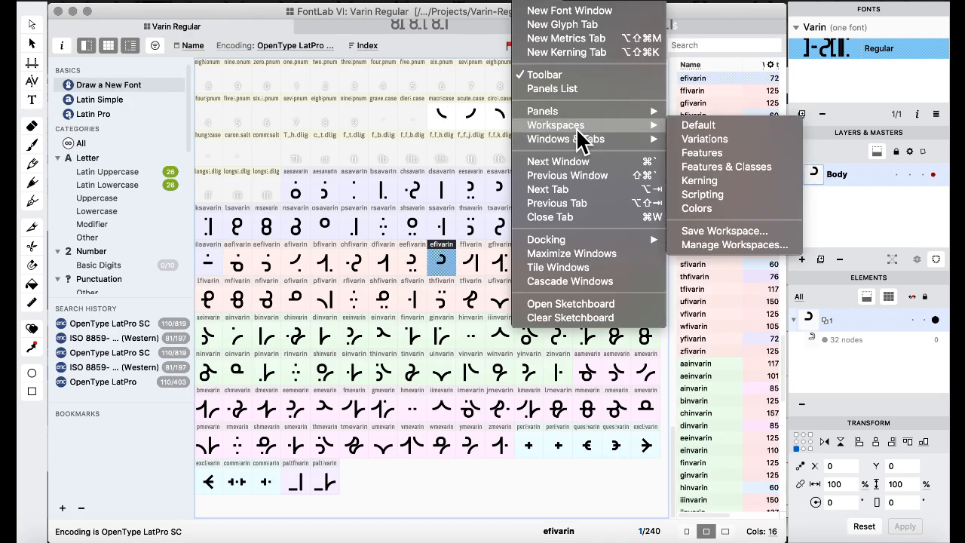
left_click(739, 170)
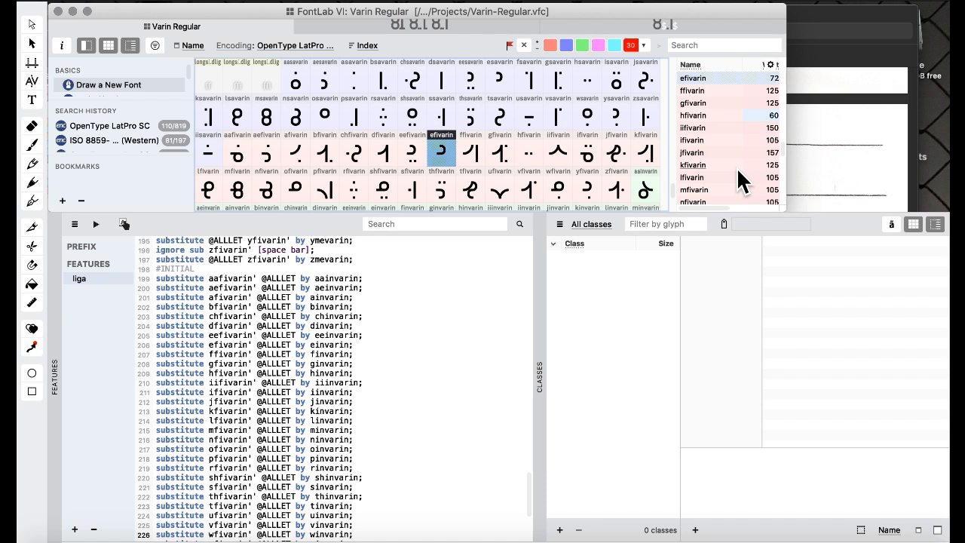
left_click(335, 343)
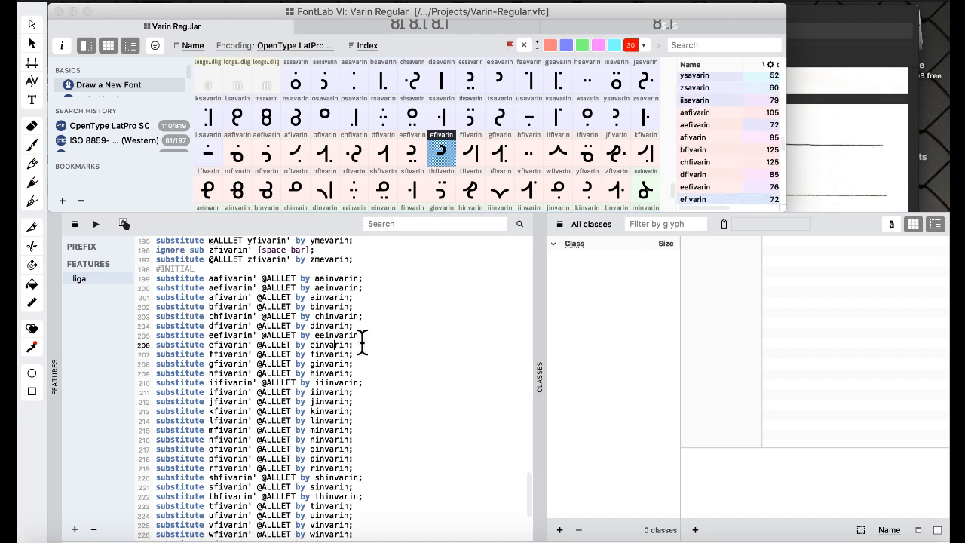
scroll(351, 337, "down", 5)
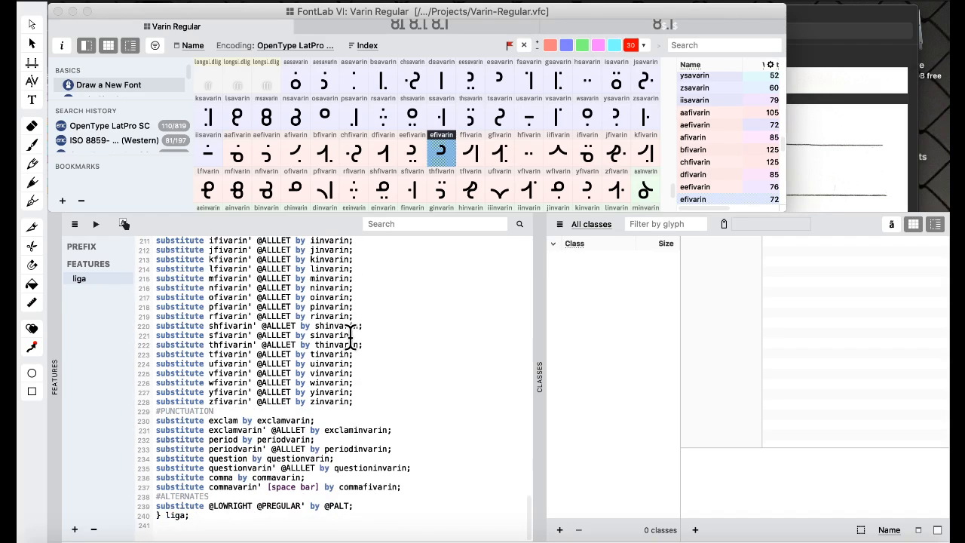
left_click(370, 505)
left_click(523, 6)
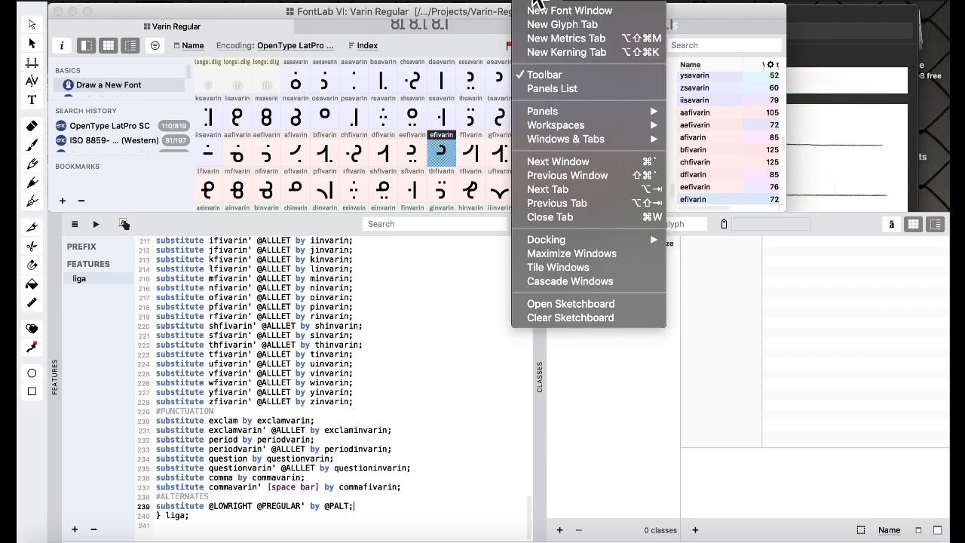
mouse_move(565, 125)
left_click(693, 127)
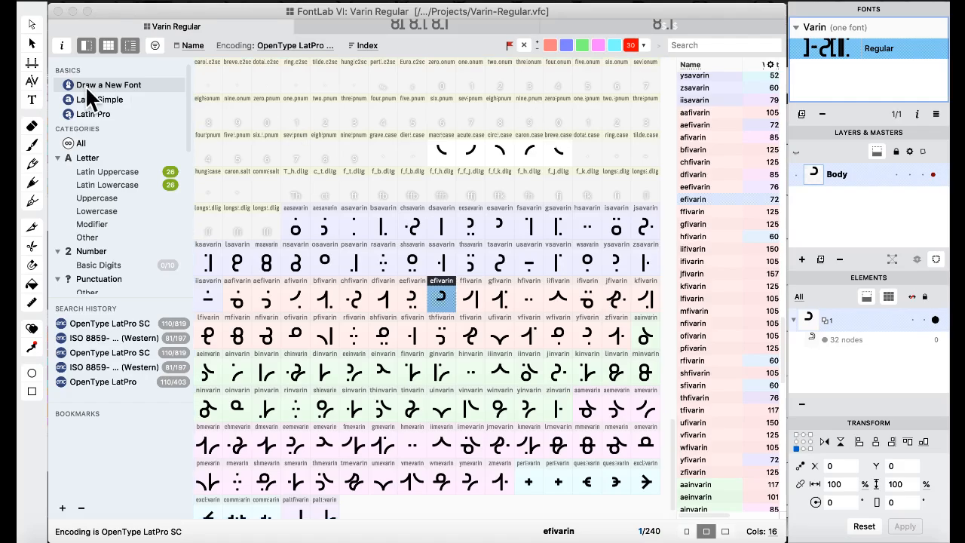
Open the efivarin glyph in a text preview, enable the font features and replace the sample text with "mapa".
left_click(31, 100)
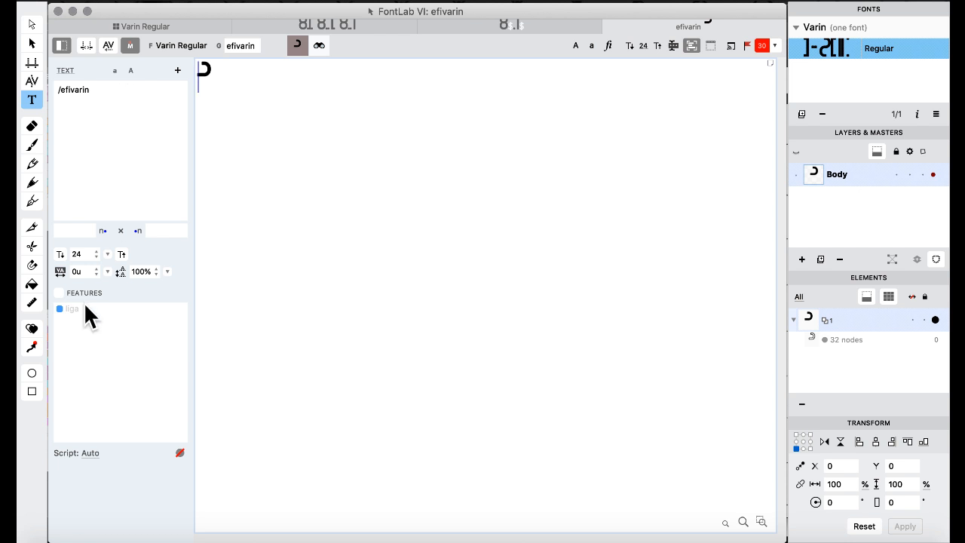
left_click(58, 292)
key("super+a")
type("mapa")
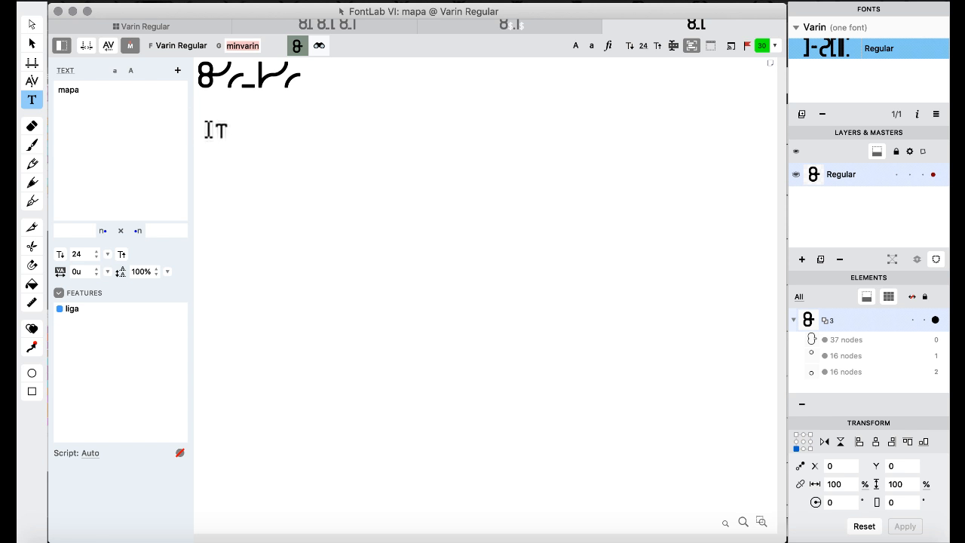
Add the letters m, a, p and a on separate lines below "mapa" to compare their standalone forms.
key("Return")
type("m")
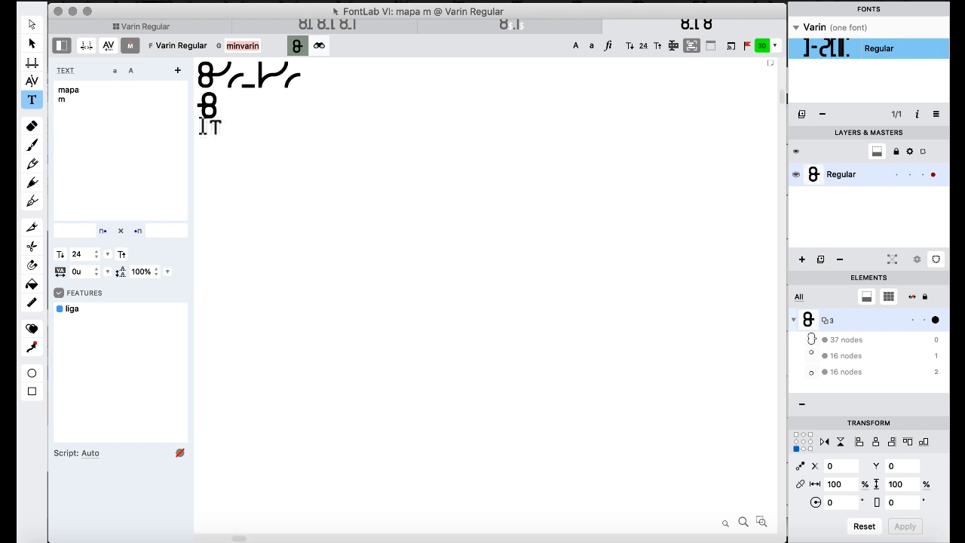
key("Return")
type("a")
type("p")
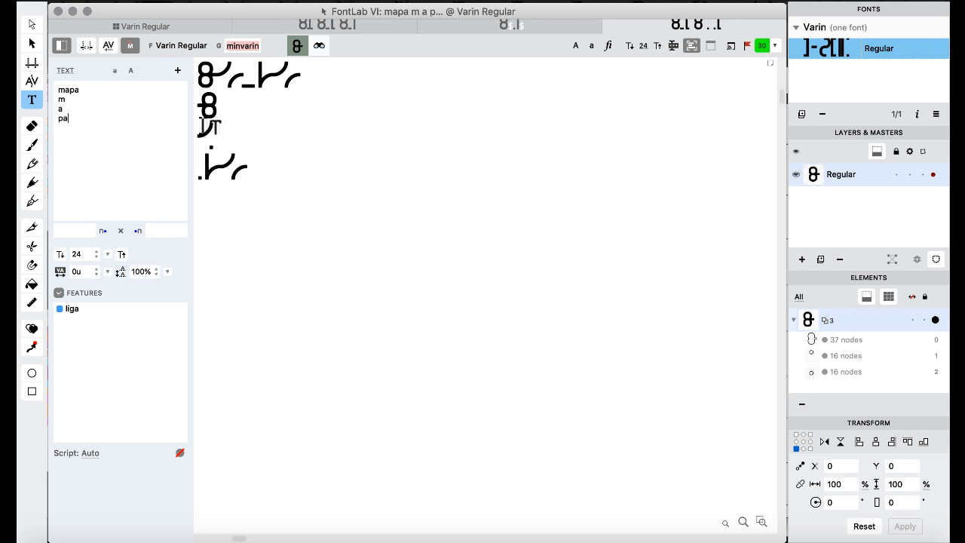
key("Return")
type("a")
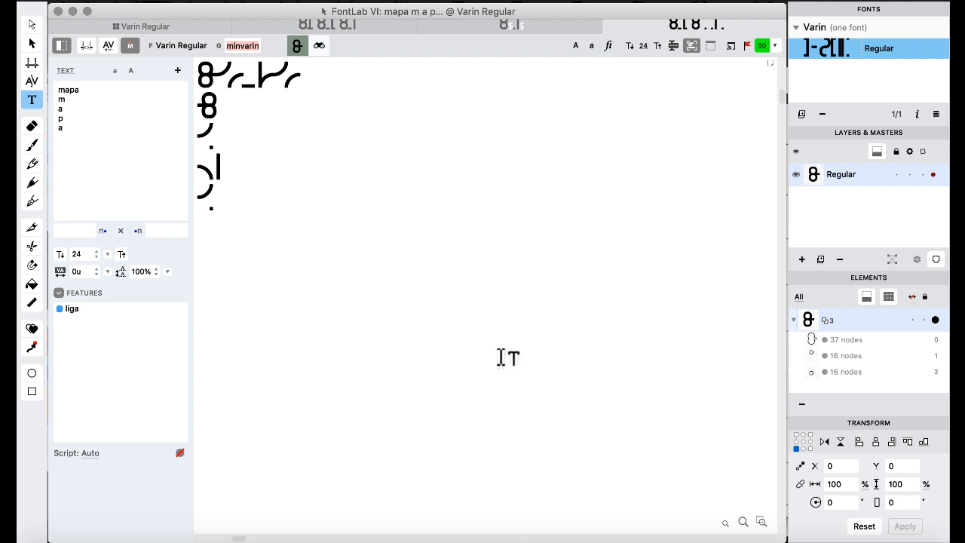
Test "mapa" alone as the sample text, shorten it to "map", and close the text preview.
key("super+a")
type("mapa")
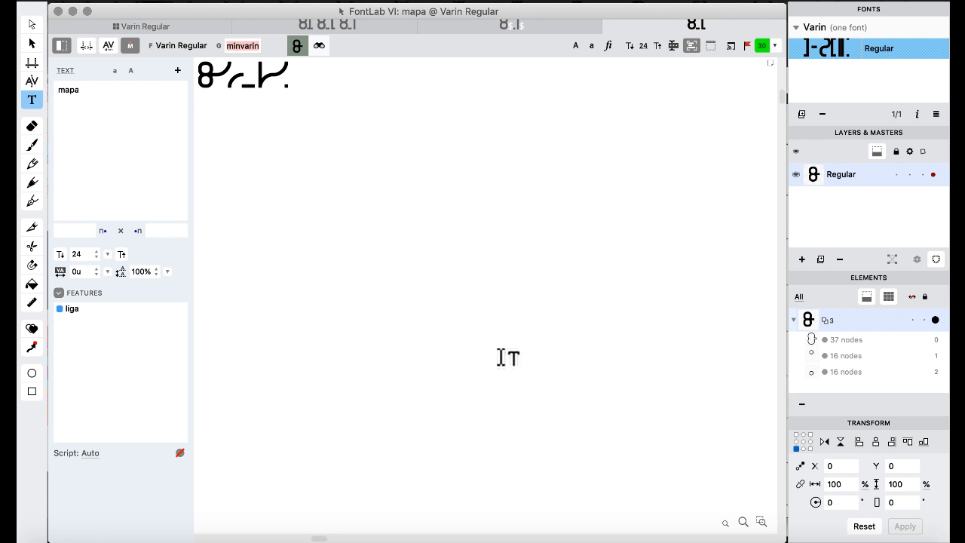
key("BackSpace")
key("BackSpace")
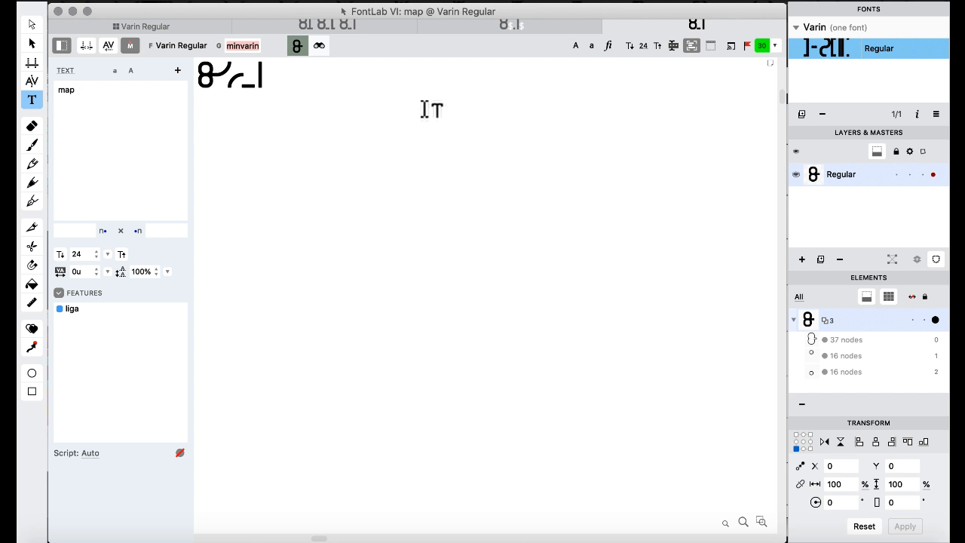
left_click(609, 25)
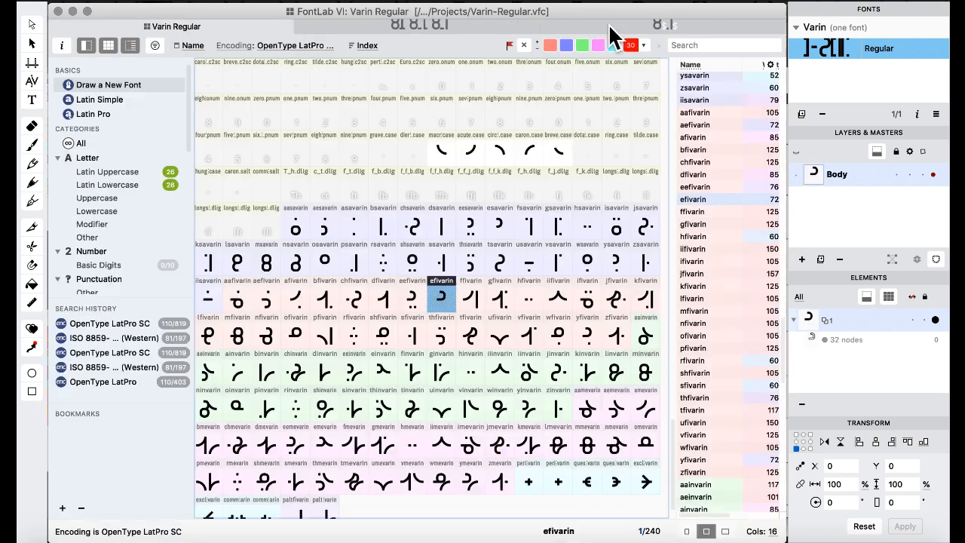
left_click(528, 2)
mouse_move(564, 125)
left_click(730, 167)
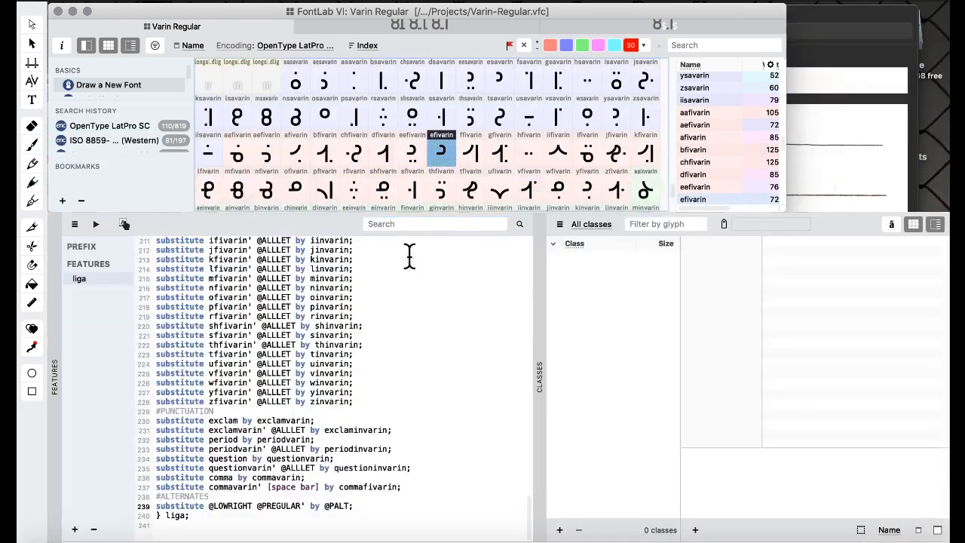
left_click(353, 506)
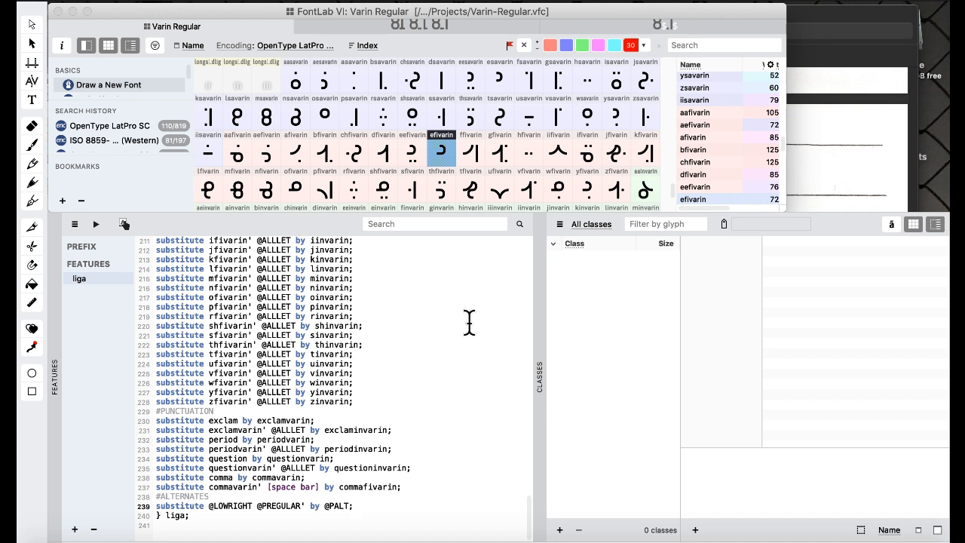
Examine the alternate forms on page 2 of Varin alphabet.pdf in Preview and return to FontLab.
left_click(842, 128)
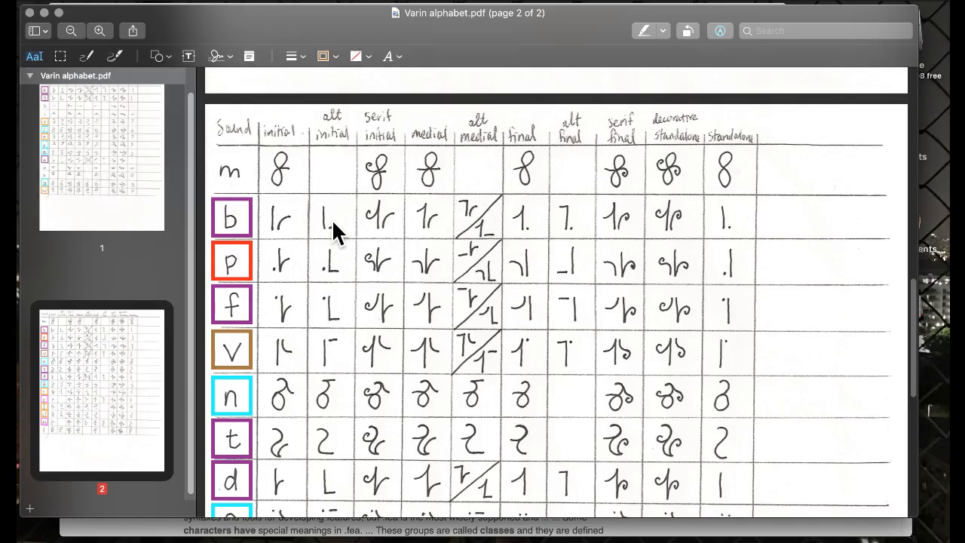
scroll(333, 242, "down", 3)
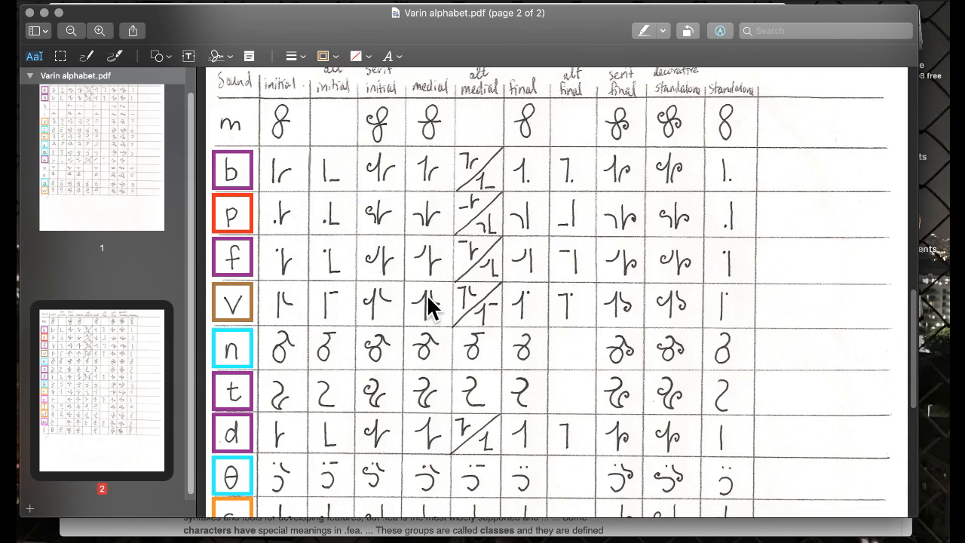
key("ctrl+Up")
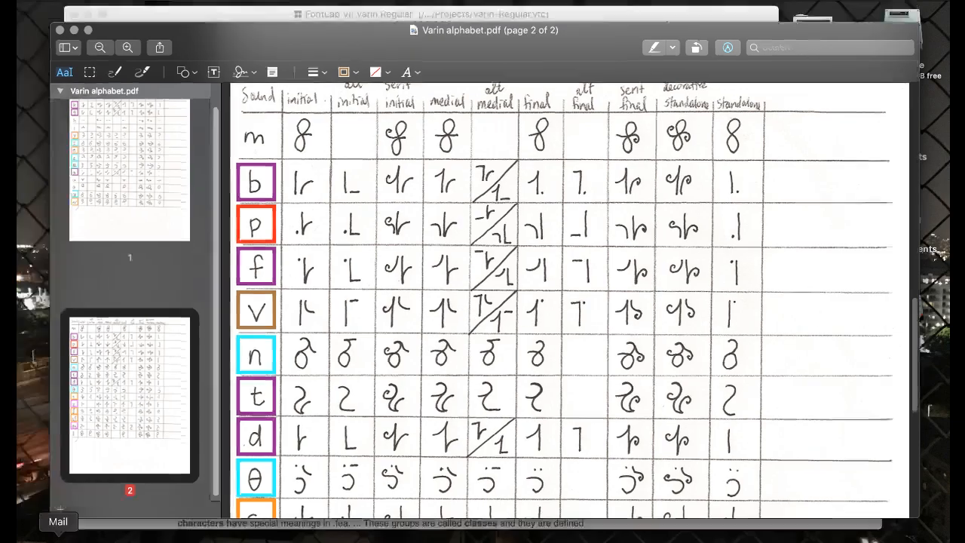
left_click(369, 151)
Review the font's glyph grid from the basic characters down to the alternates, selecting exclam, vmevarin and wmevarin in turn.
scroll(302, 159, "up", 5)
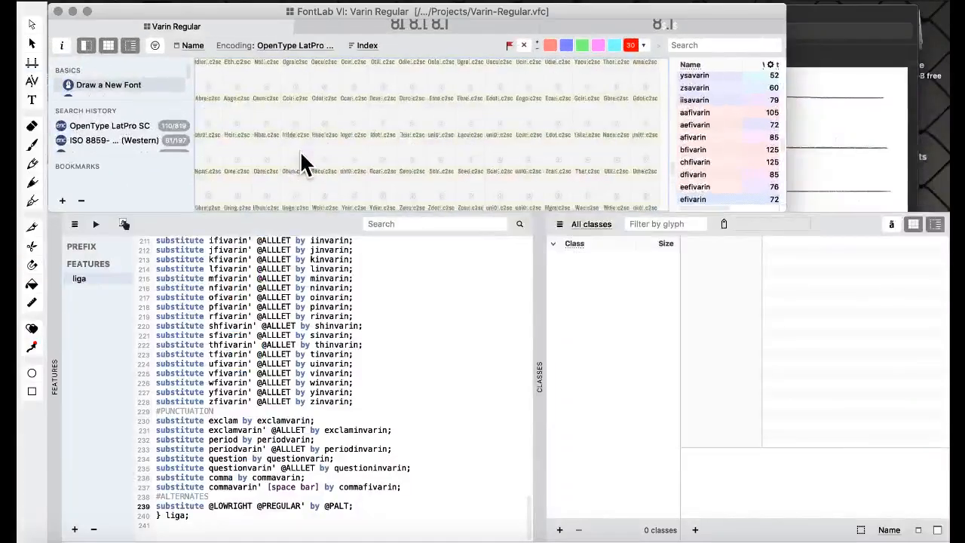
scroll(299, 150, "up", 5)
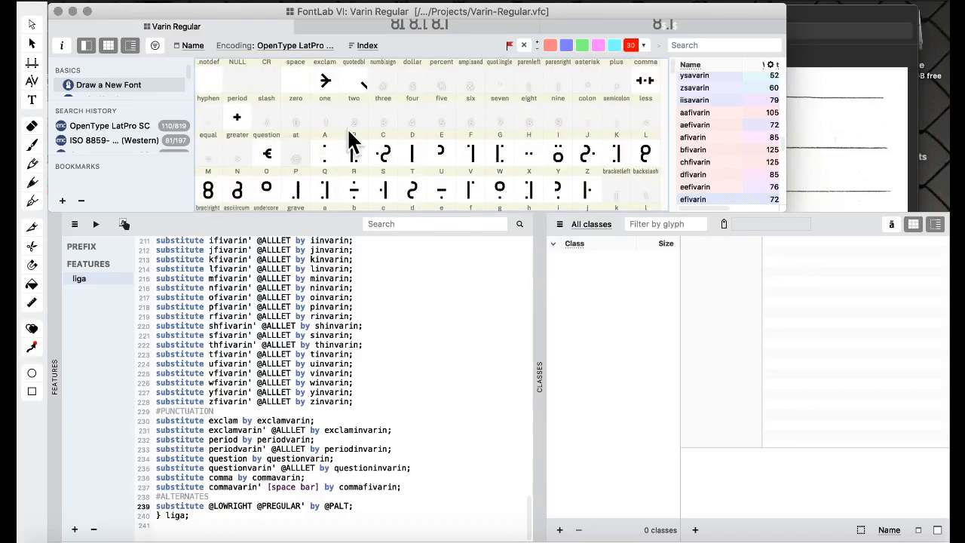
left_click(326, 81)
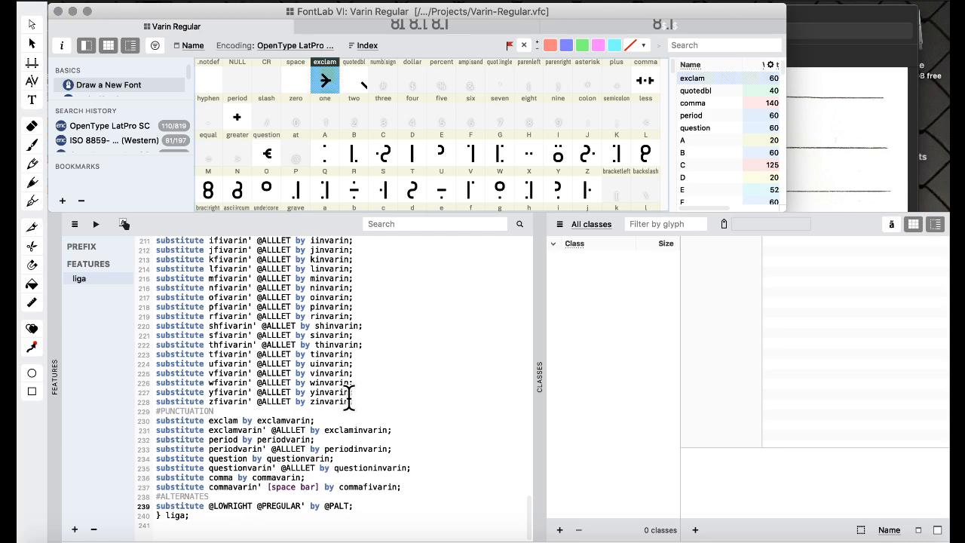
scroll(388, 147, "down", 15)
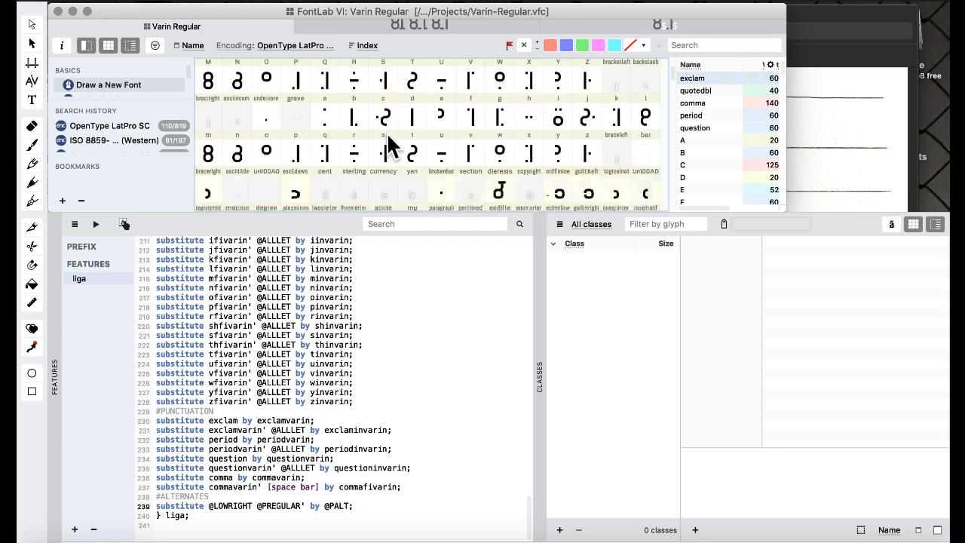
scroll(388, 146, "down", 10)
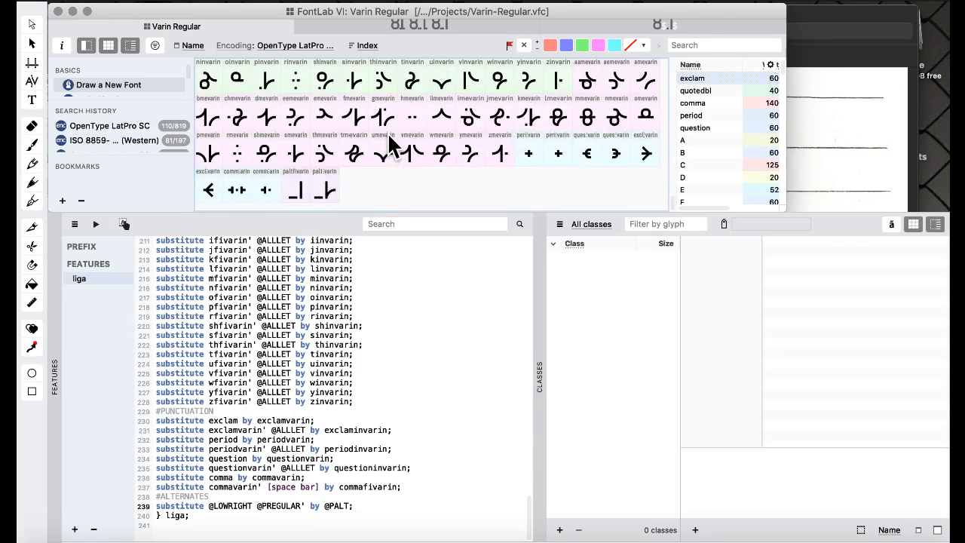
left_click(419, 156)
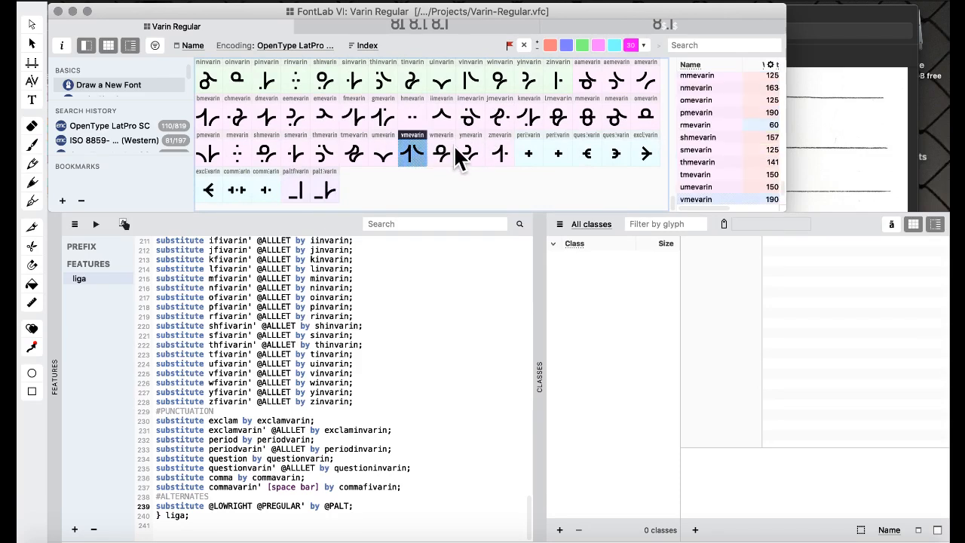
left_click(451, 145)
Switch to Varin alphabet.pdf in Preview and examine the colour-boxed letters and their alternate forms on both pages.
key("ctrl+Up")
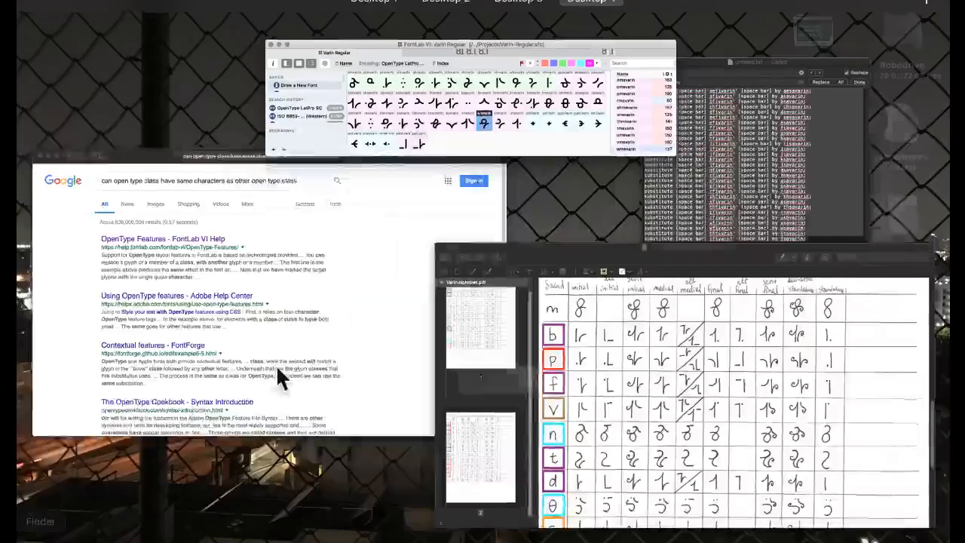
left_click(669, 362)
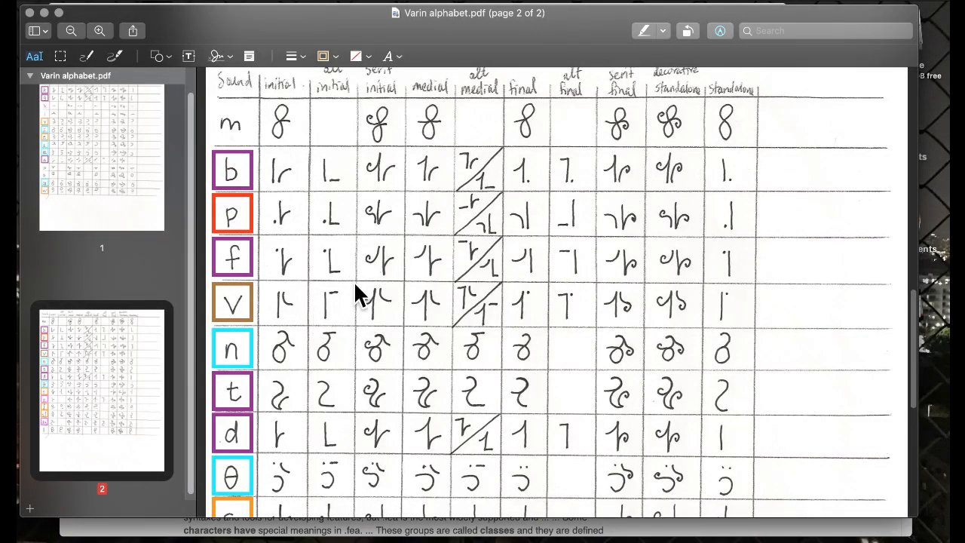
scroll(354, 281, "down", 5)
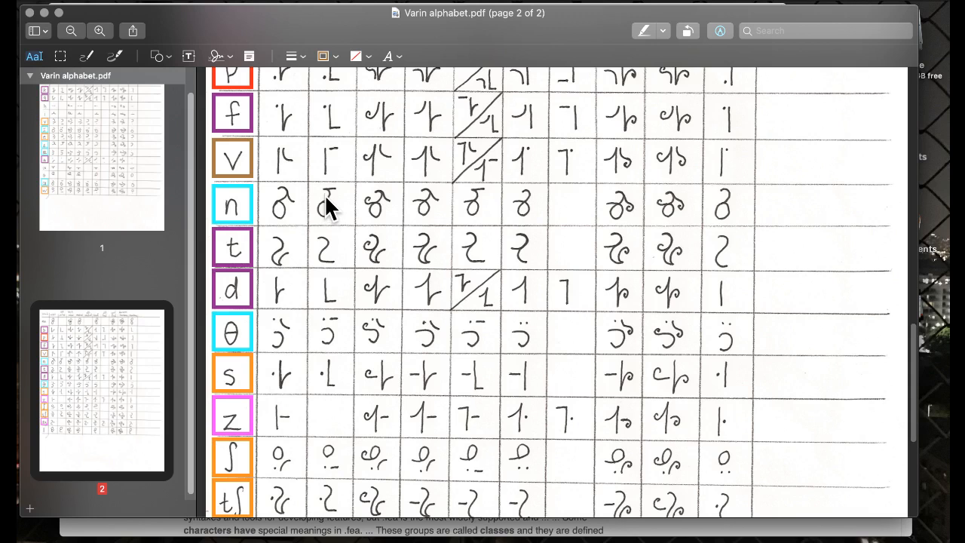
scroll(332, 215, "down", 5)
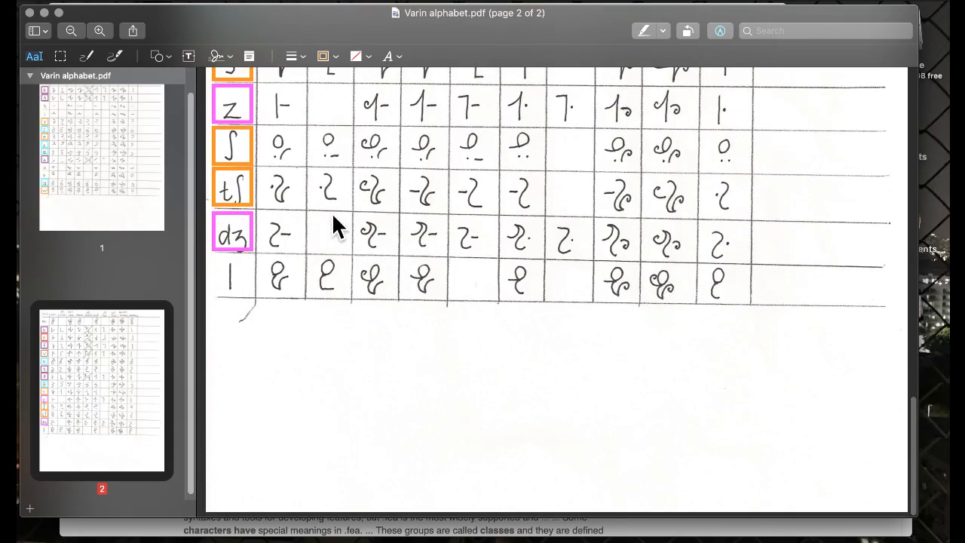
scroll(332, 215, "up", 3)
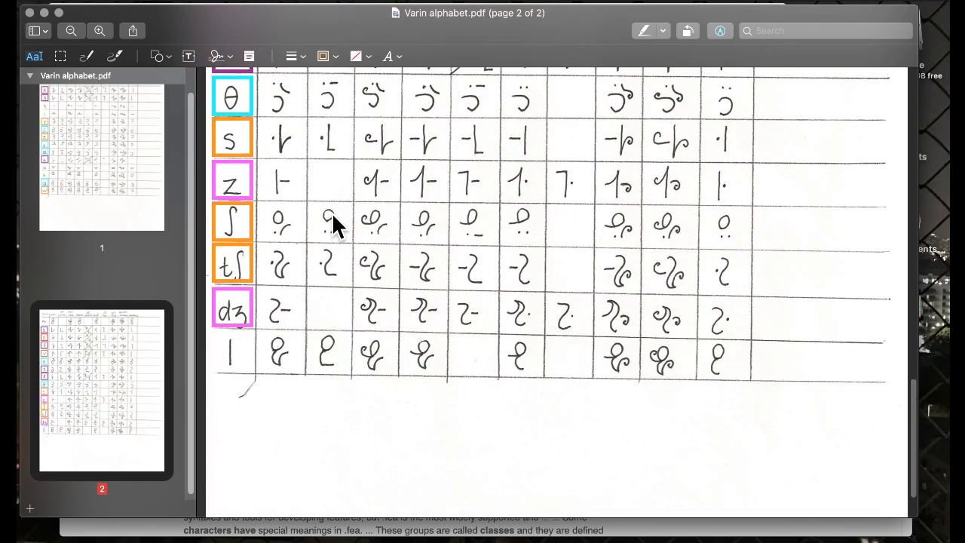
scroll(333, 214, "up", 15)
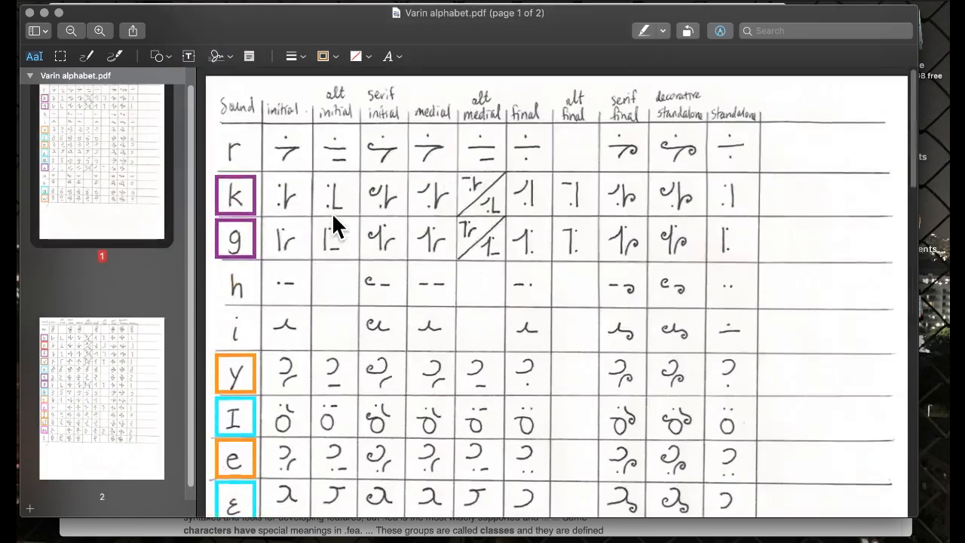
scroll(332, 212, "down", 5)
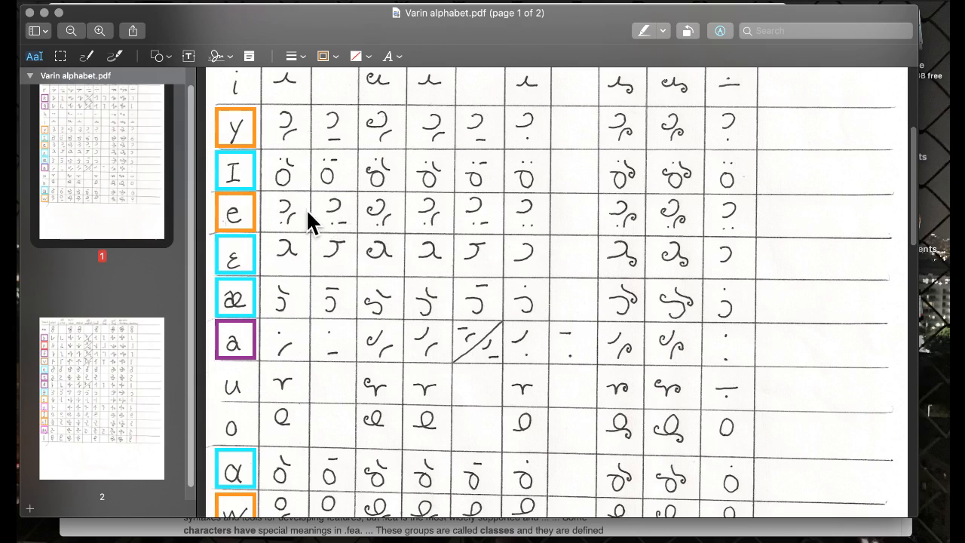
scroll(306, 208, "down", 5)
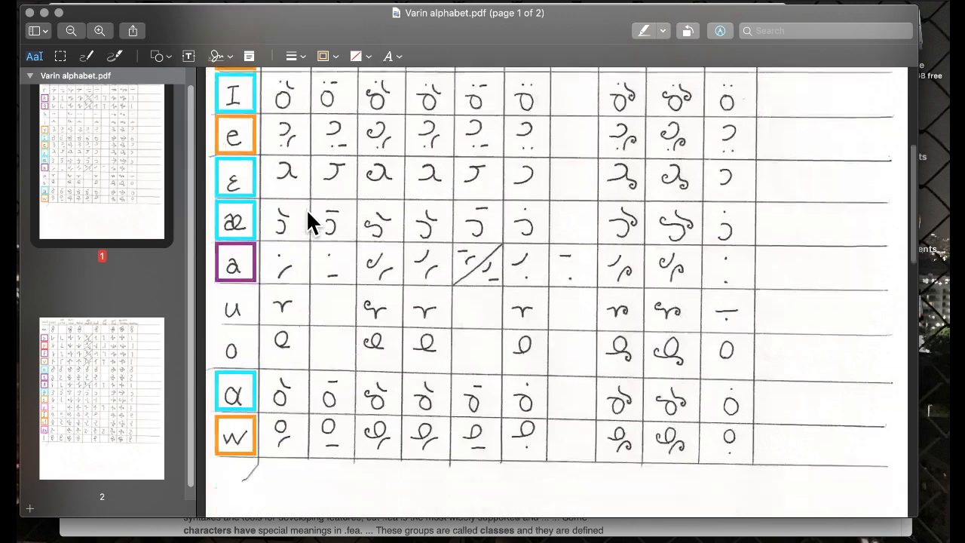
scroll(306, 209, "up", 6)
scroll(306, 209, "up", 3)
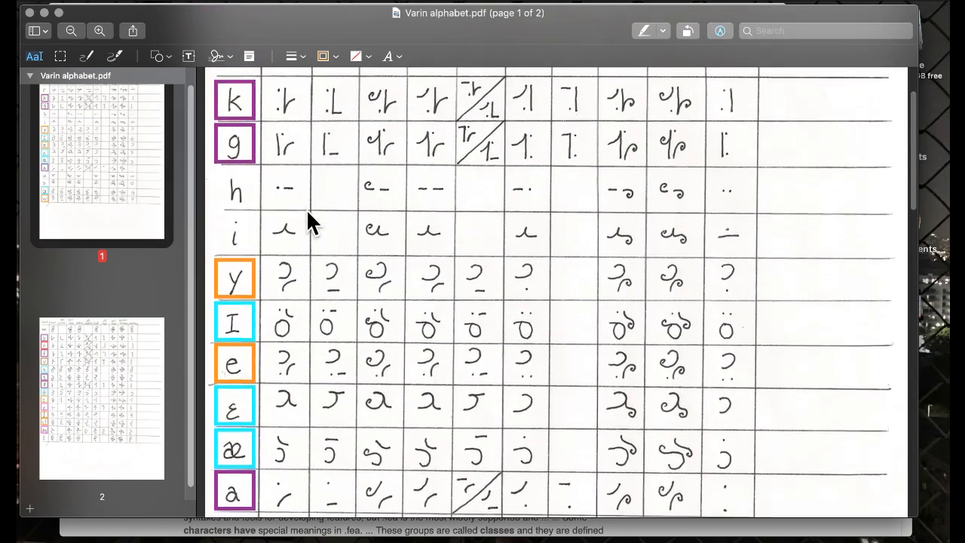
scroll(306, 208, "down", 15)
scroll(306, 209, "down", 10)
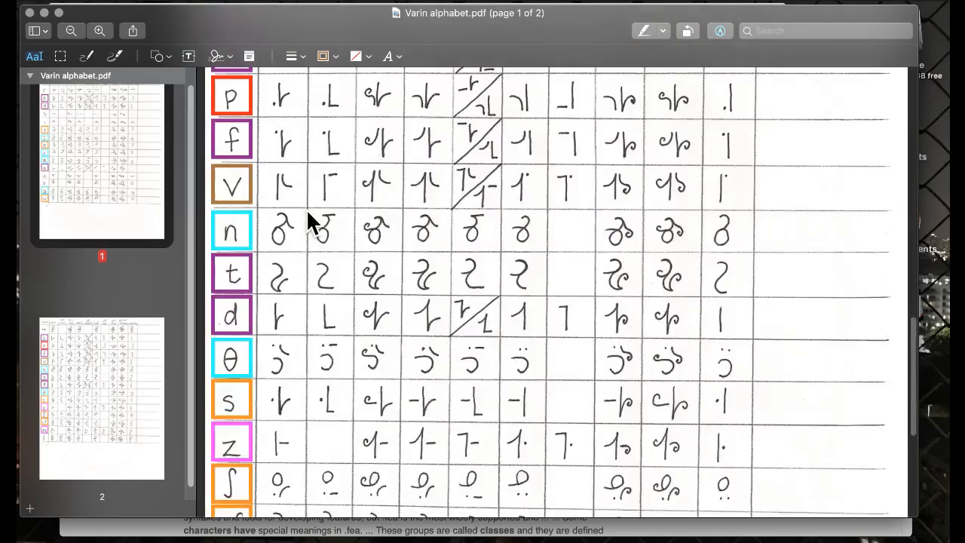
scroll(306, 209, "down", 5)
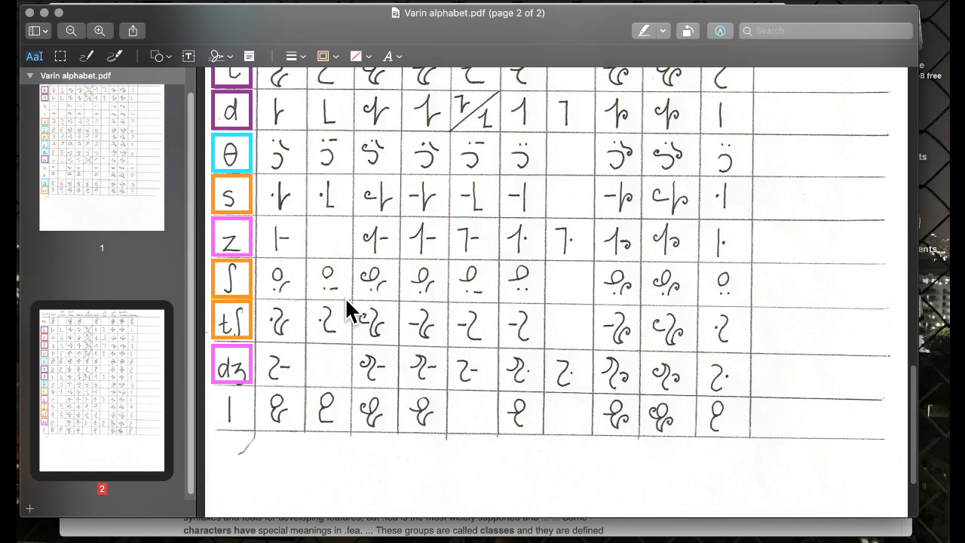
Switch back to FontLab, check the medial and alternate glyphs by selecting thmevarin and dmevarin, and show all open windows.
key("ctrl+Up")
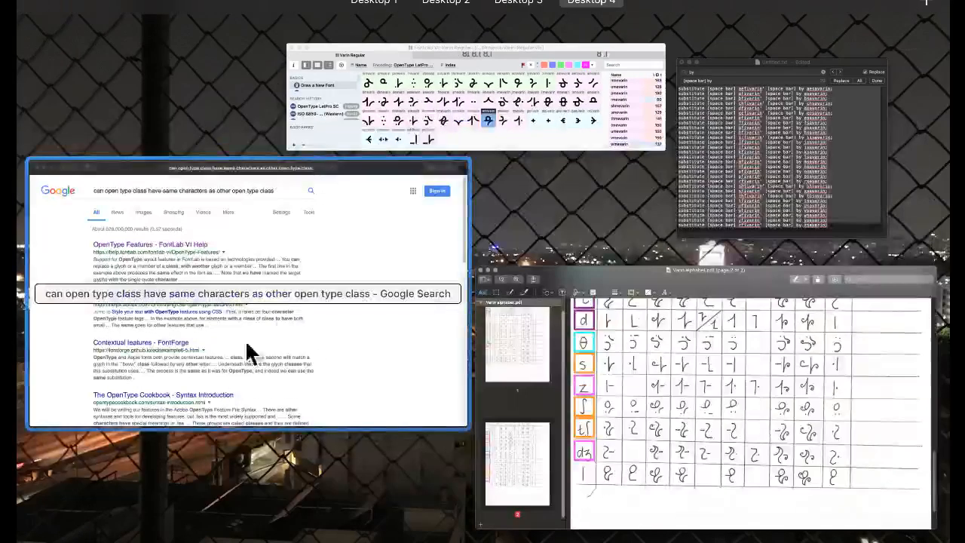
left_click(448, 121)
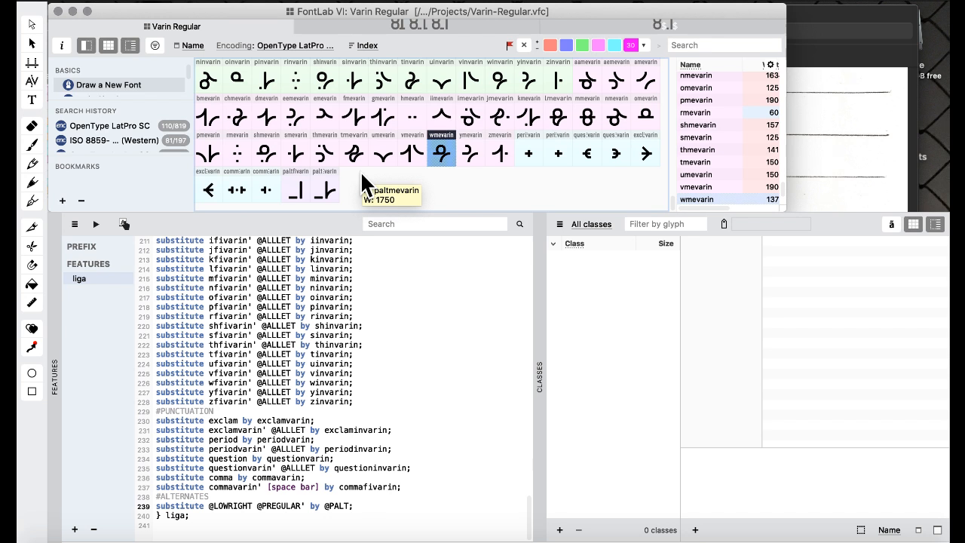
left_click(324, 153)
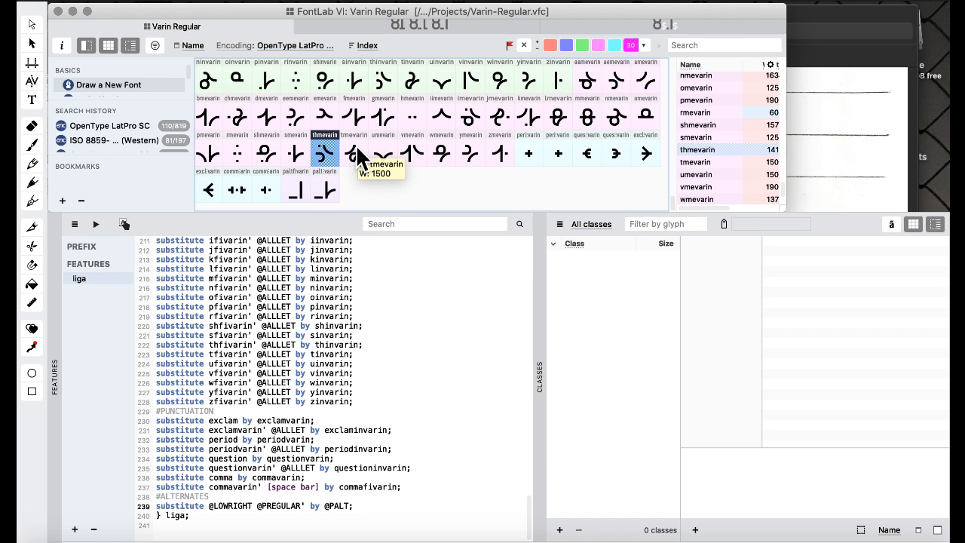
left_click(270, 113)
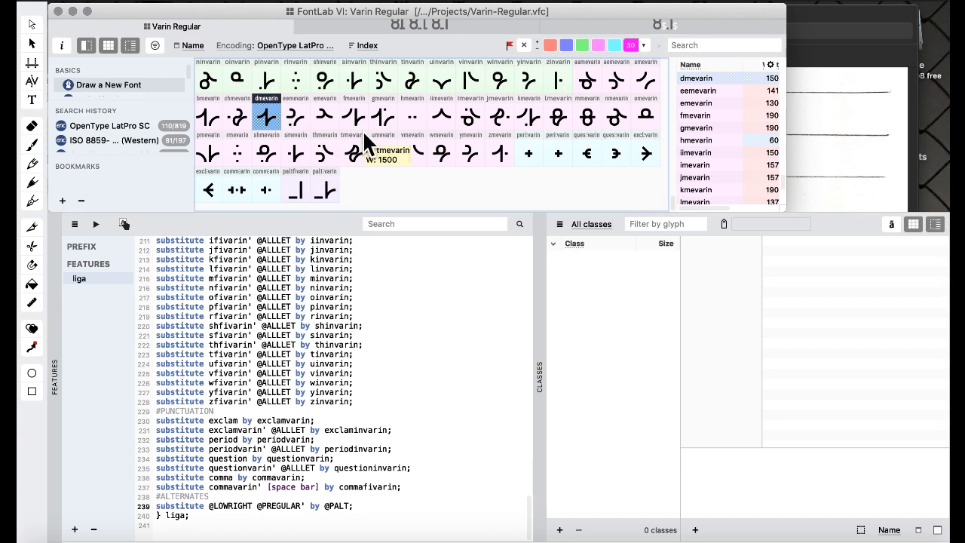
mouse_move(49, 534)
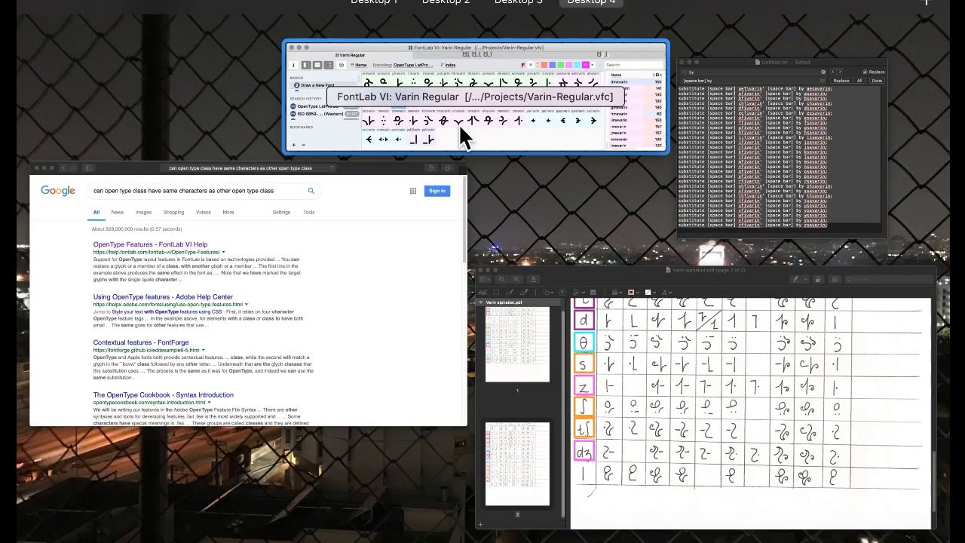
left_click(462, 127)
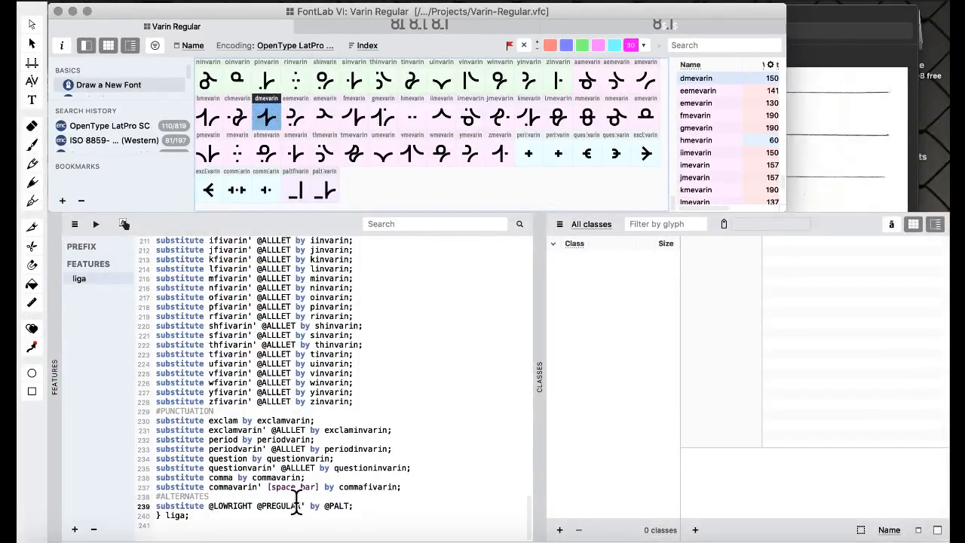
left_click(384, 497)
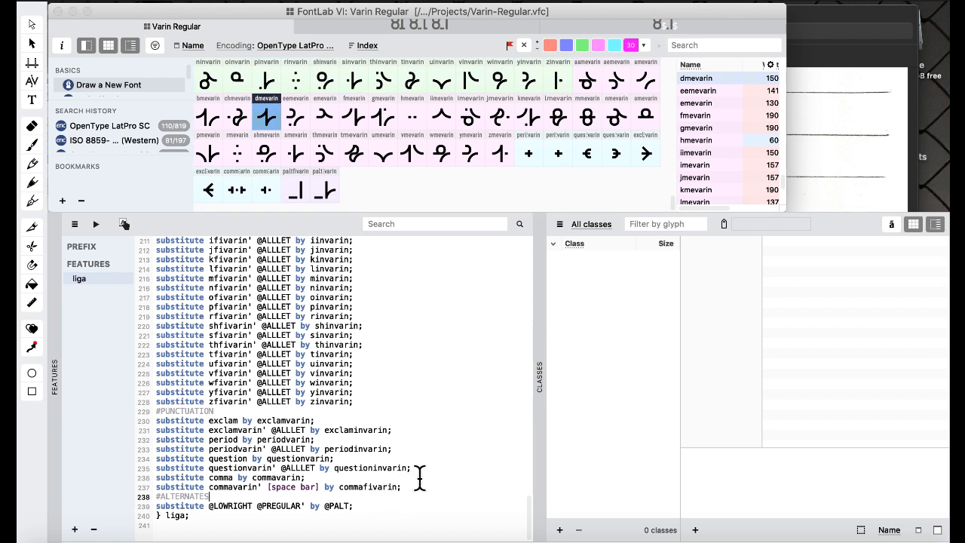
left_click(375, 505)
key("Return")
type("substitute")
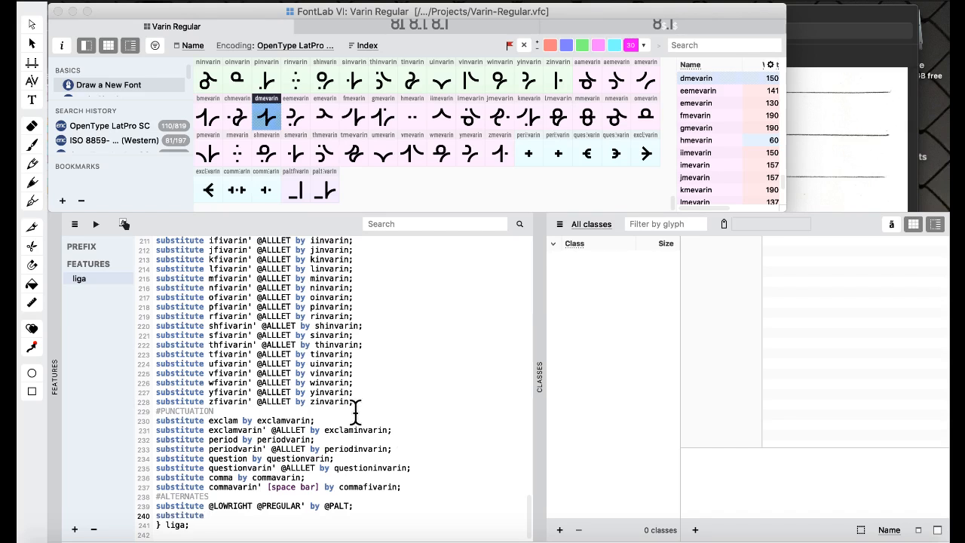
Check the liga class definitions, examine the alternate forms on page 1 of Varin alphabet.pdf in Preview, and return to FontLab.
scroll(355, 411, "up", 13)
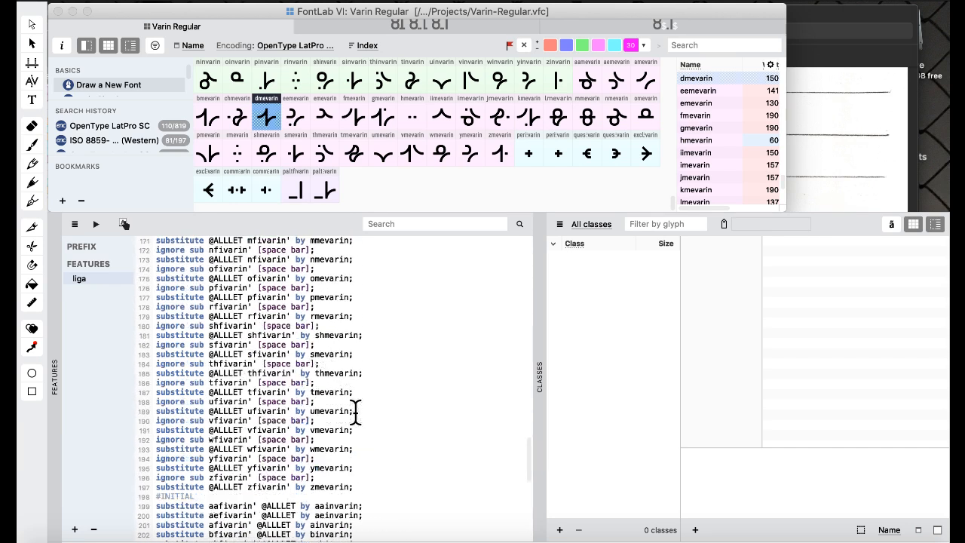
scroll(355, 411, "up", 20)
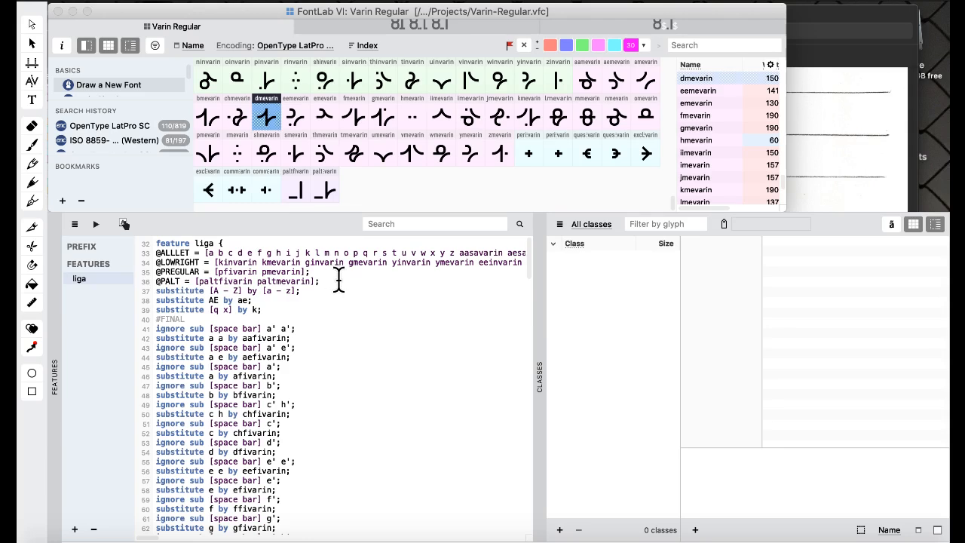
mouse_move(18, 541)
left_click(673, 332)
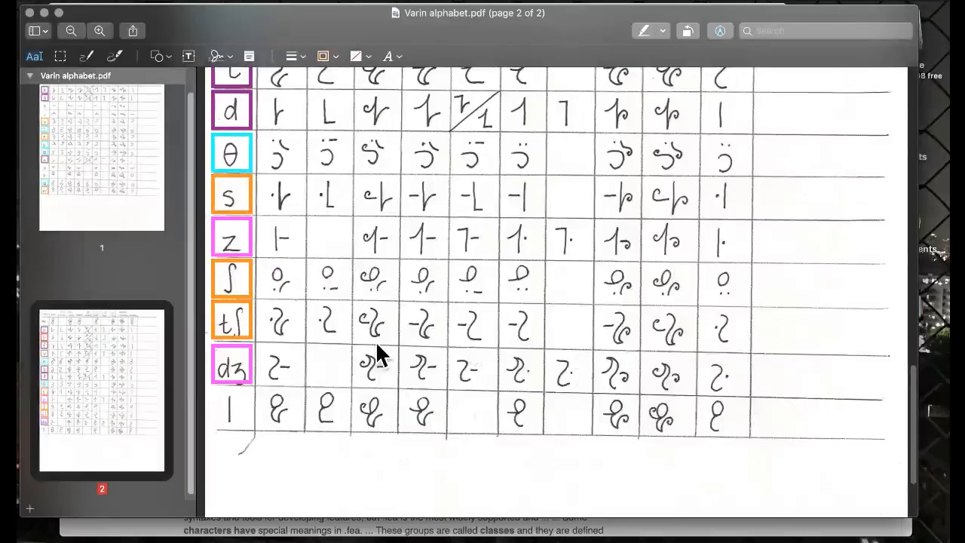
scroll(376, 340, "up", 15)
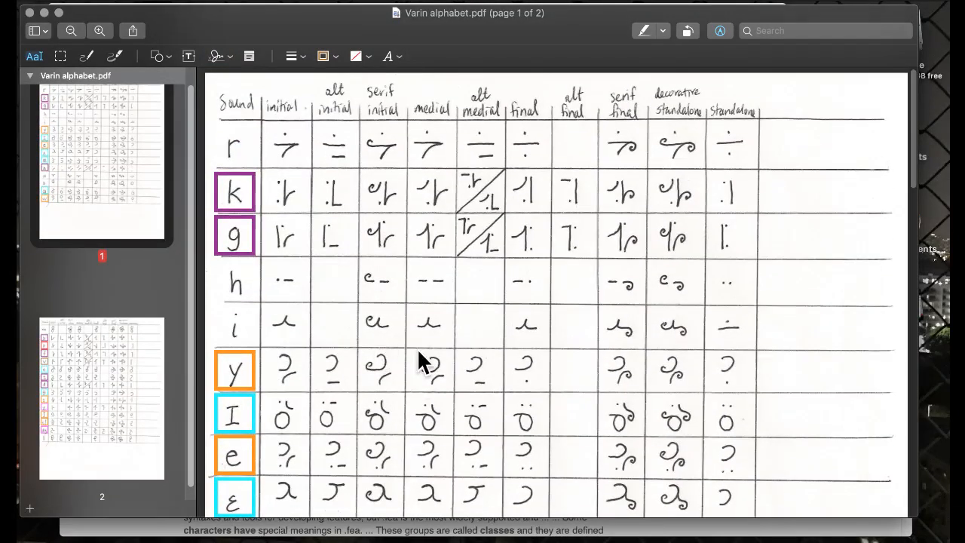
scroll(418, 349, "down", 2)
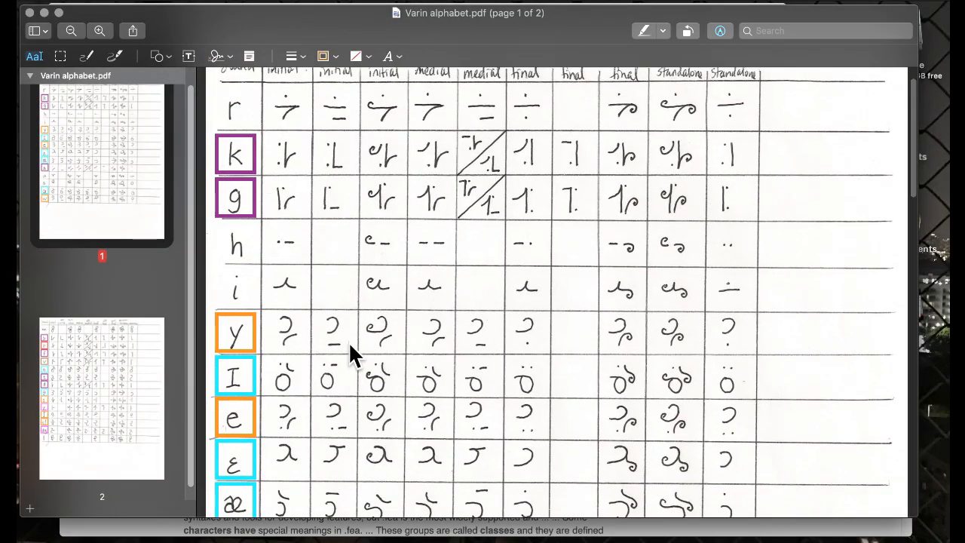
scroll(363, 341, "up", 2)
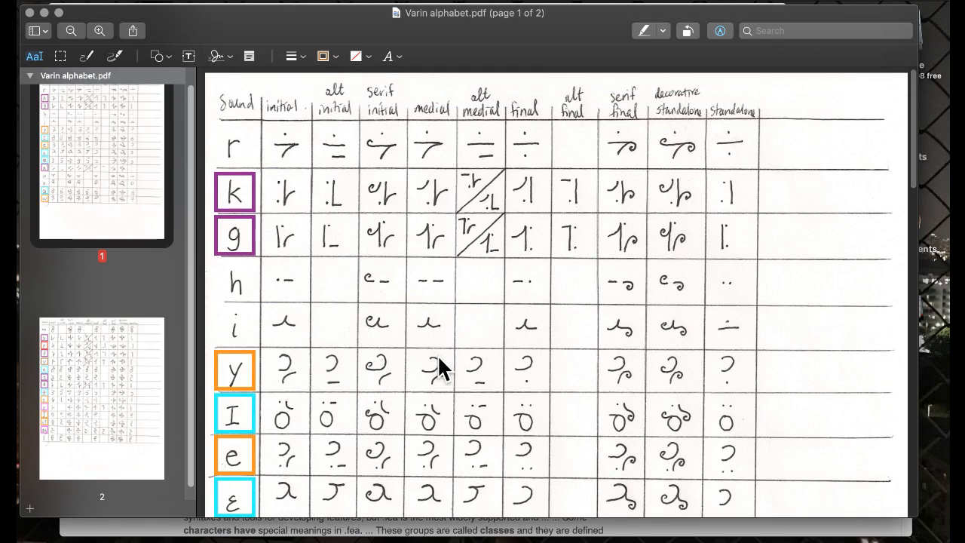
key("ctrl+Up")
left_click(305, 304)
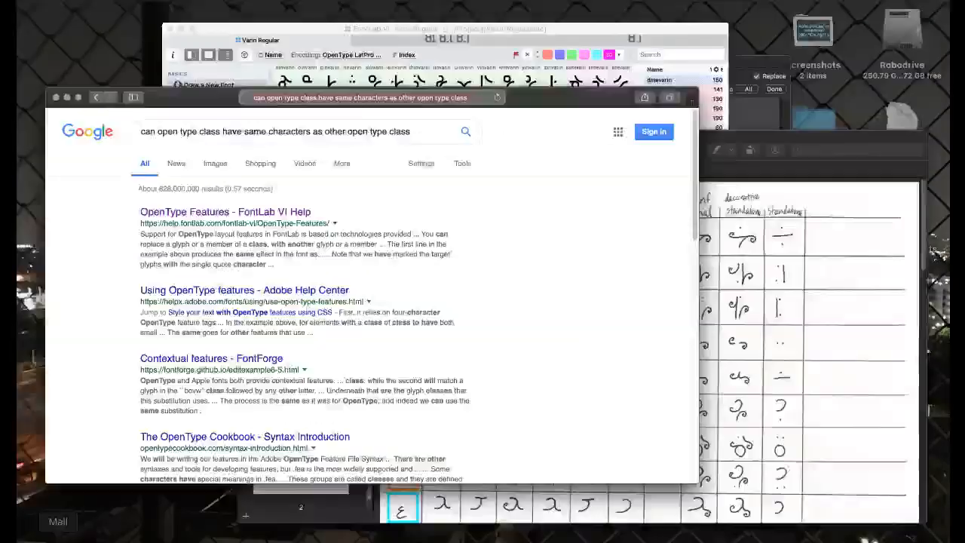
key("ctrl+Up")
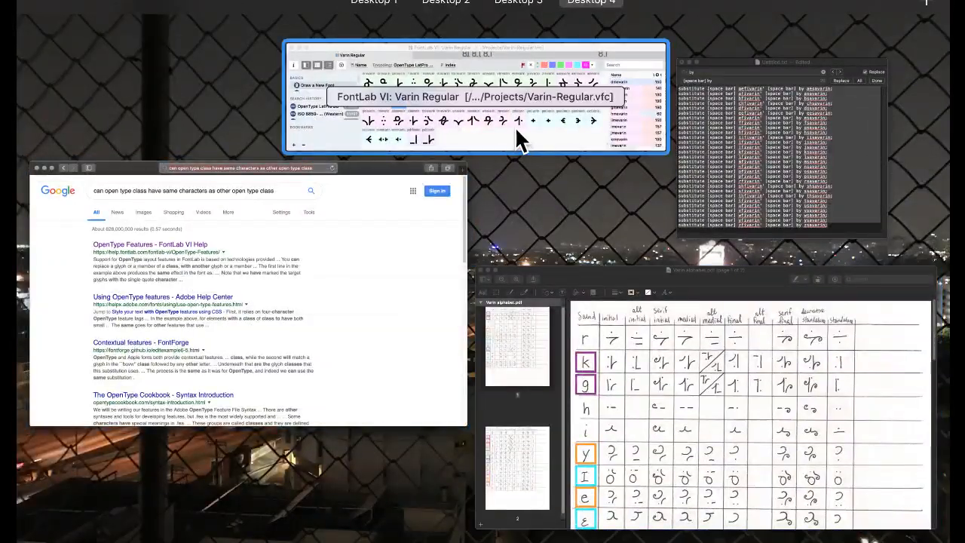
left_click(439, 109)
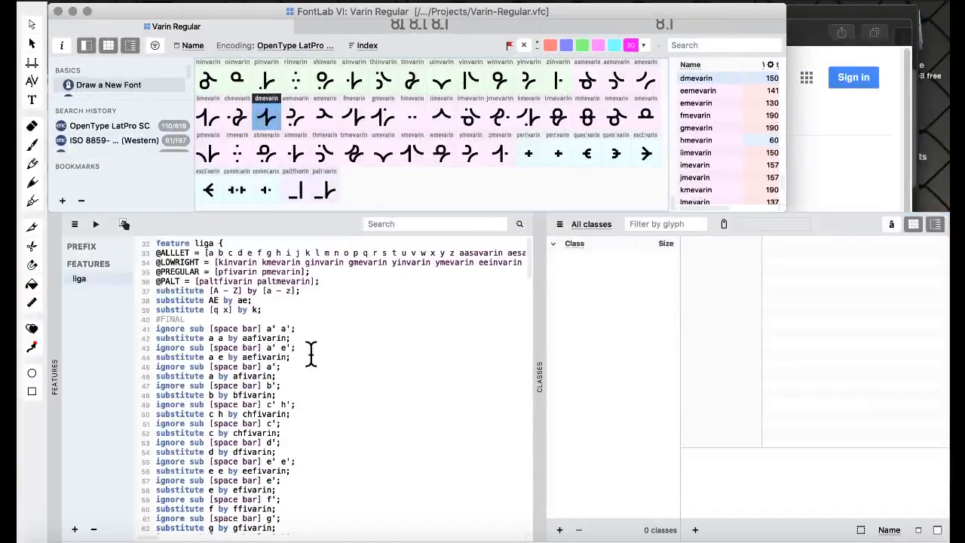
left_click(341, 277)
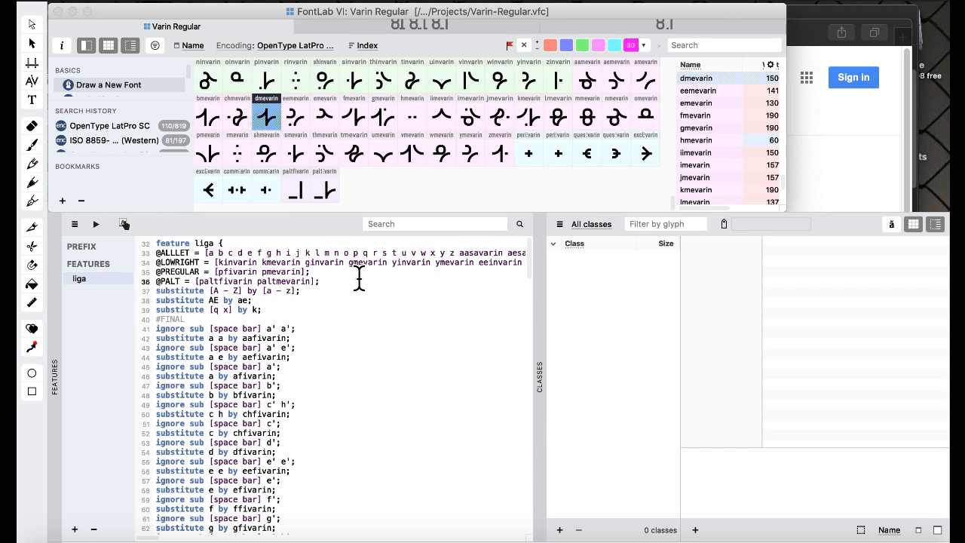
scroll(359, 278, "down", 20)
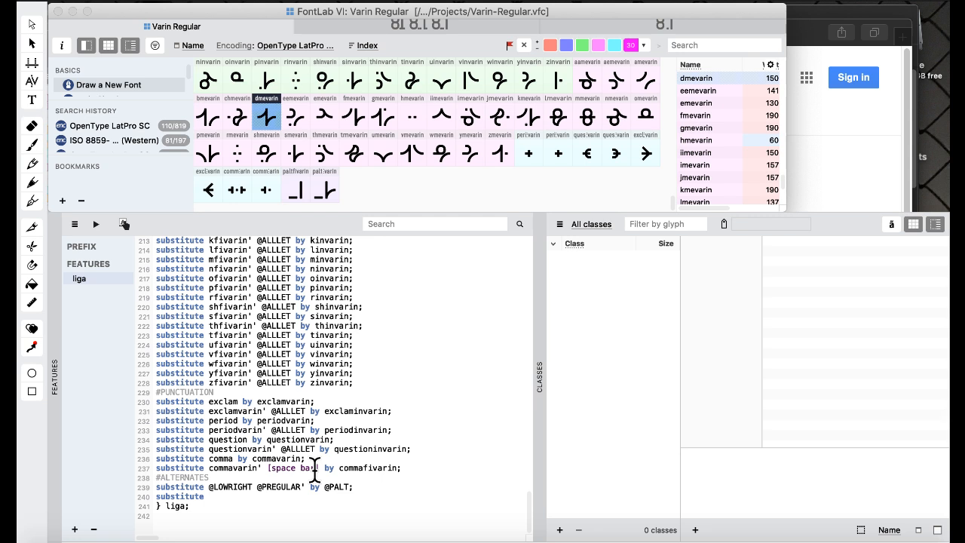
scroll(291, 385, "up", 20)
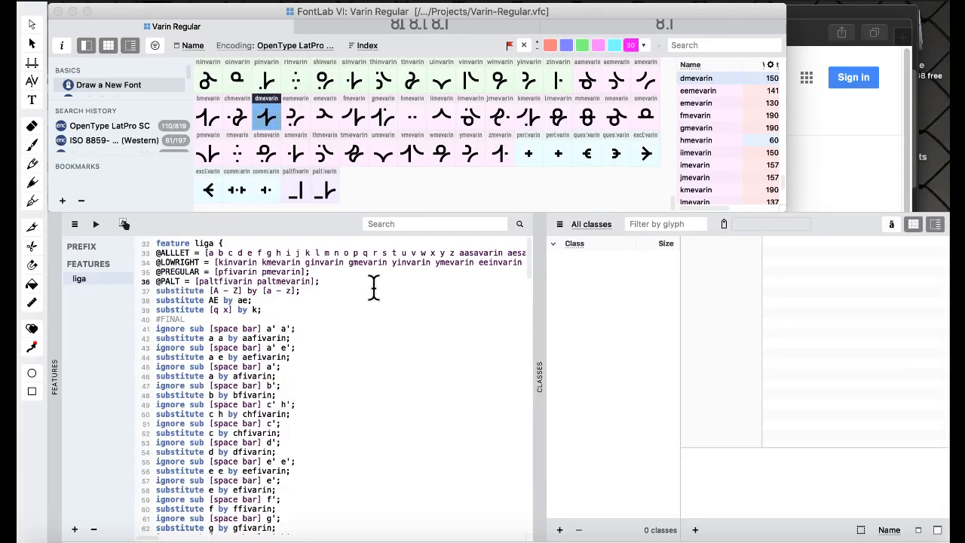
Switch to Varin alphabet.pdf in Preview, examine the colour-boxed letters and their alternates on both pages, and return to FontLab.
left_click(835, 150)
key("ctrl+Up")
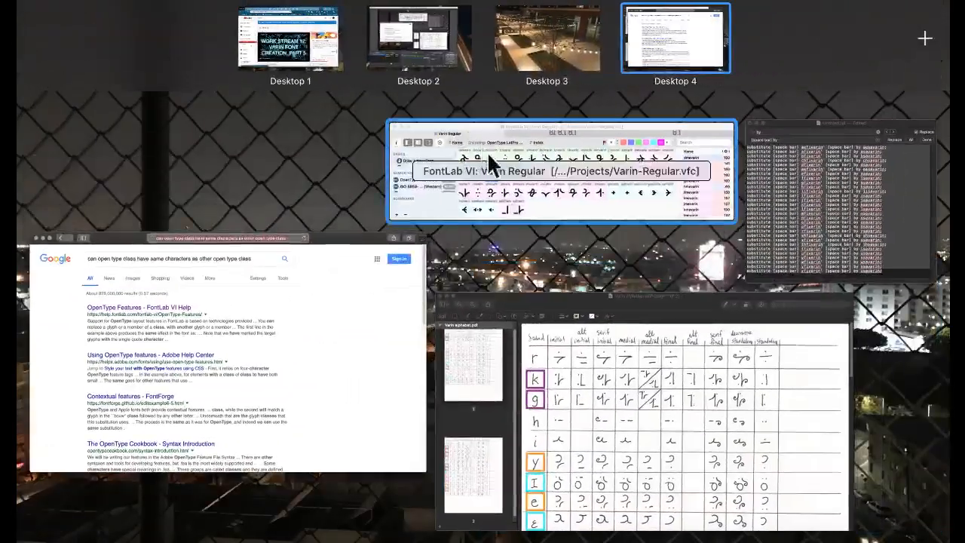
left_click(489, 154)
key("ctrl+Up")
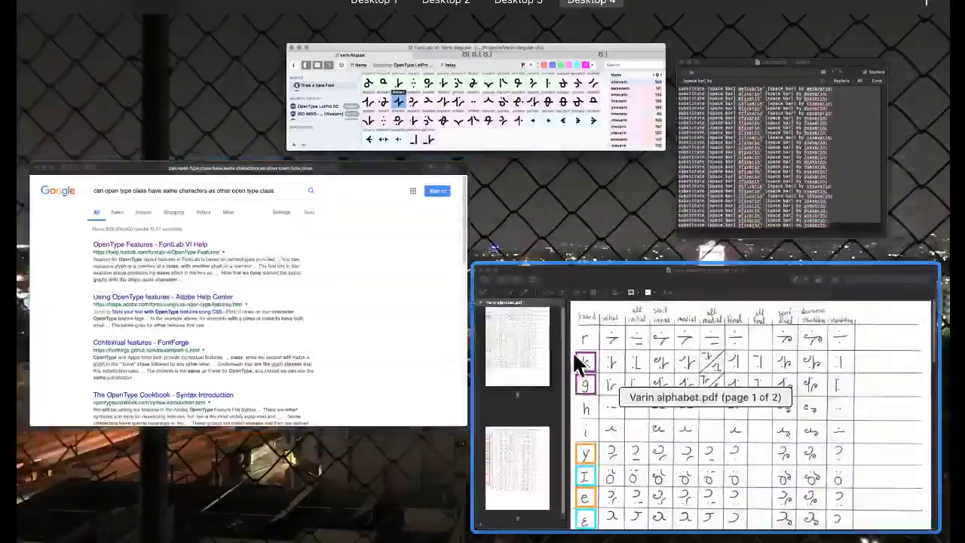
left_click(572, 350)
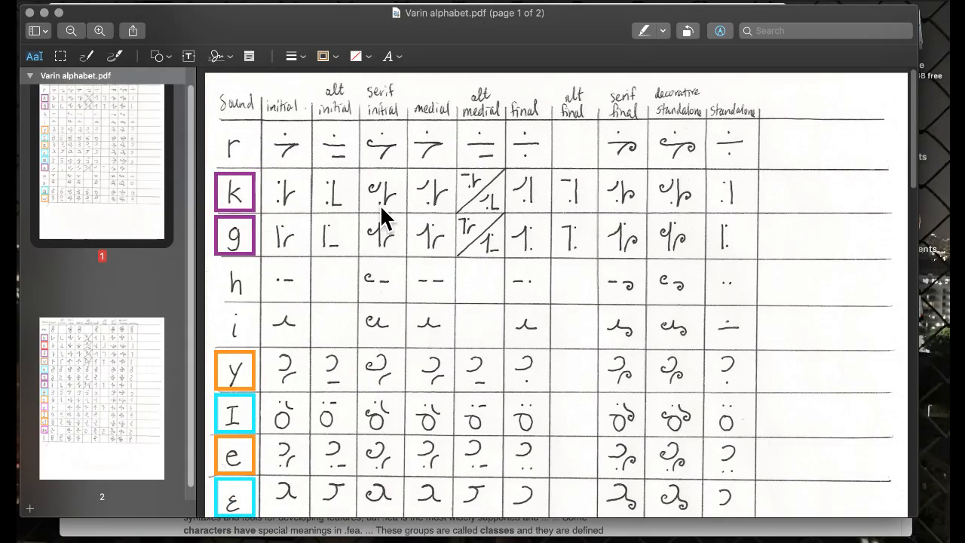
scroll(351, 266, "down", 10)
scroll(351, 266, "down", 5)
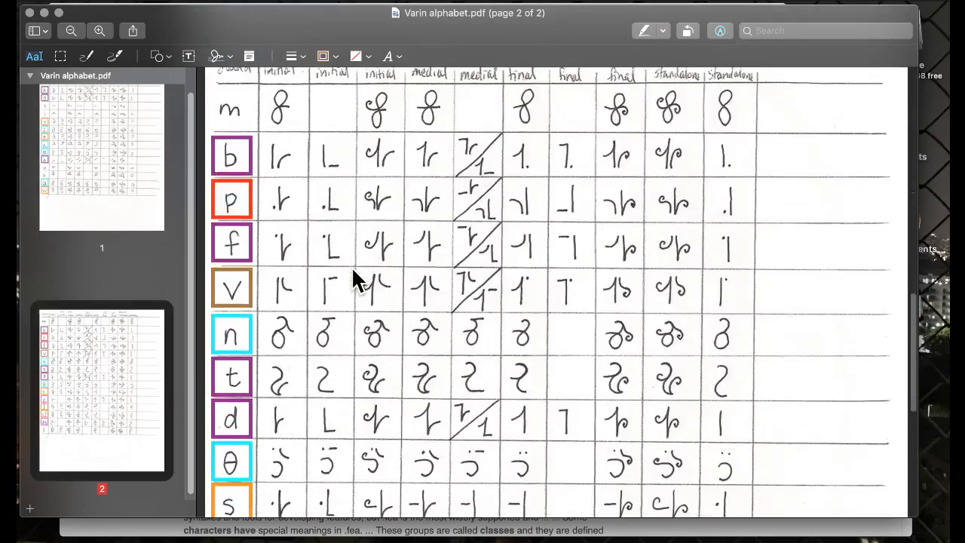
scroll(351, 266, "up", 10)
scroll(351, 266, "up", 3)
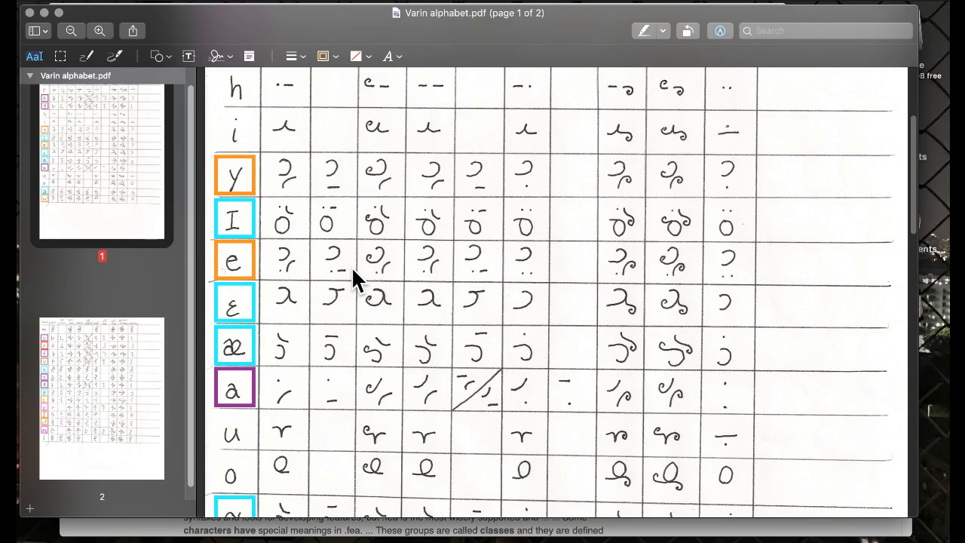
mouse_move(20, 540)
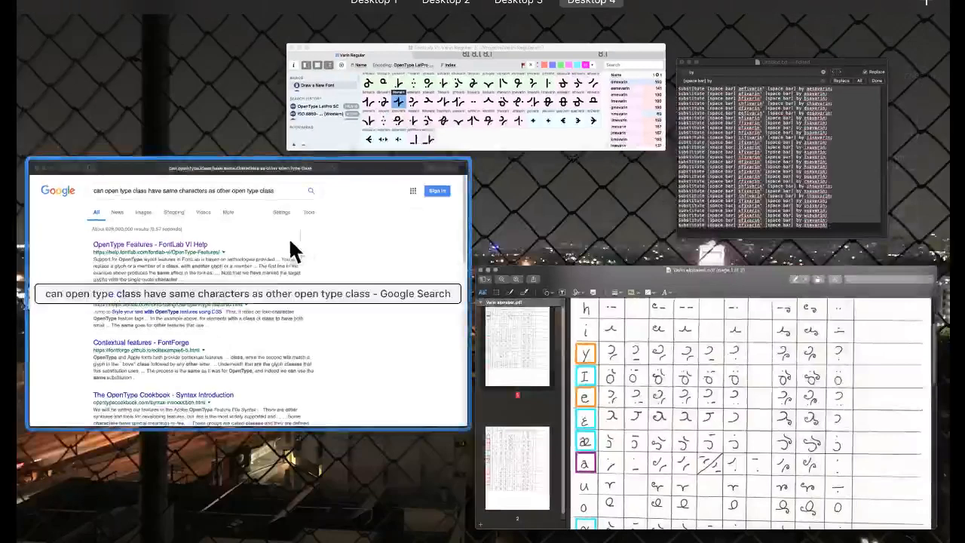
left_click(460, 101)
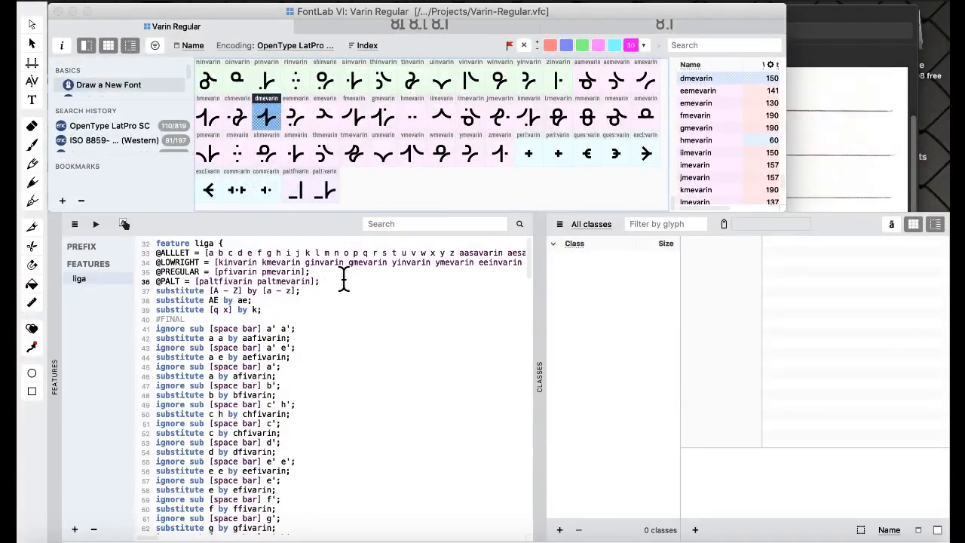
key("Return")
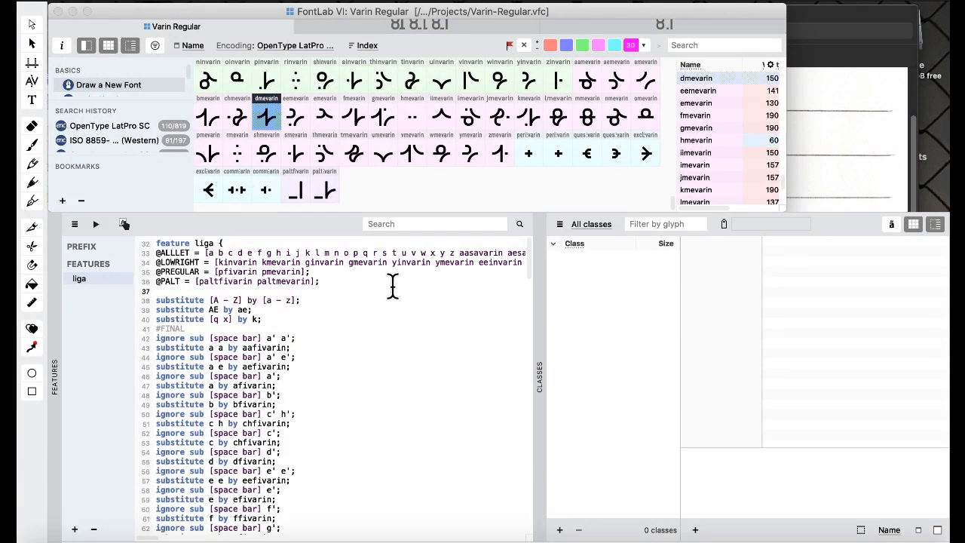
type("@LOWDOTREG =")
key("Return")
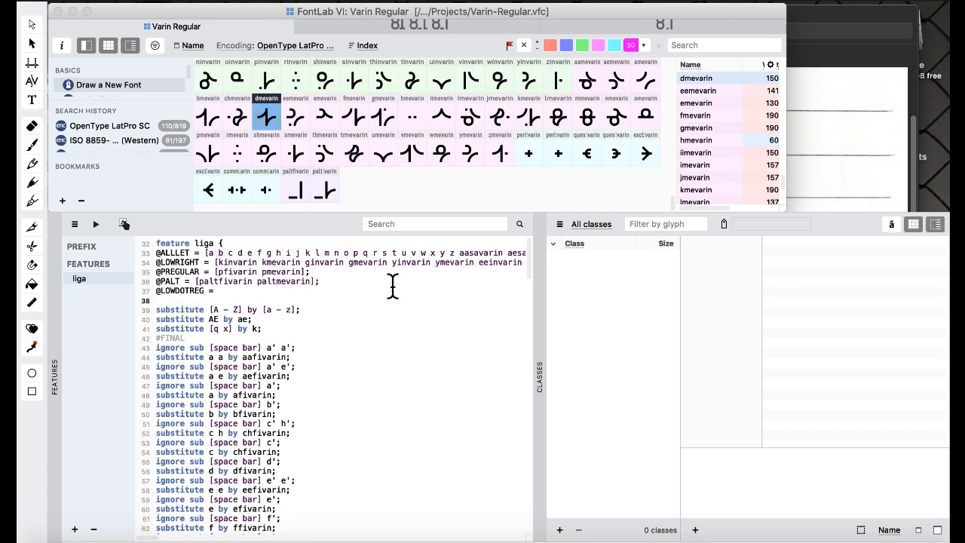
type("@LOWDOTALT = [];")
key("Up")
type("[];")
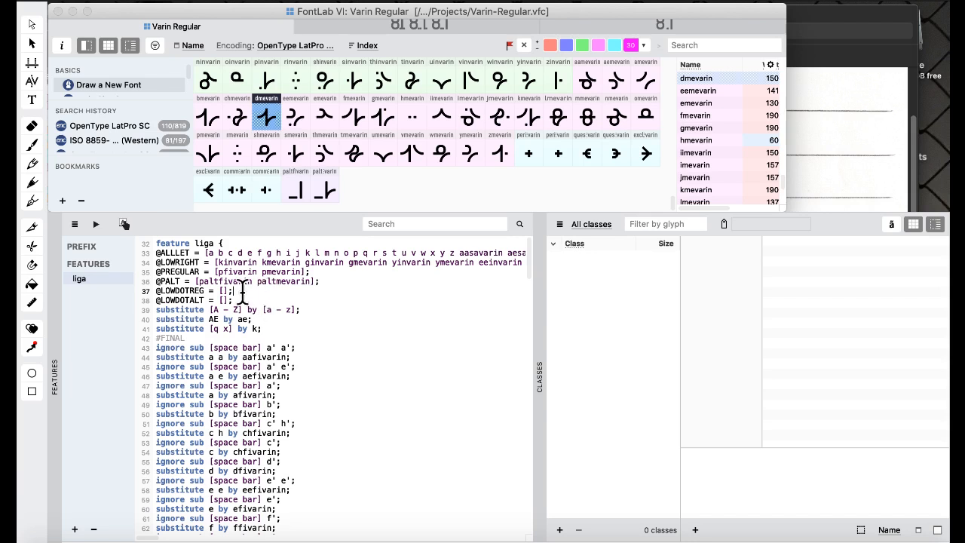
Check page 1 of Varin alphabet.pdf in Preview, quit Safari, and return to FontLab.
left_click(833, 96)
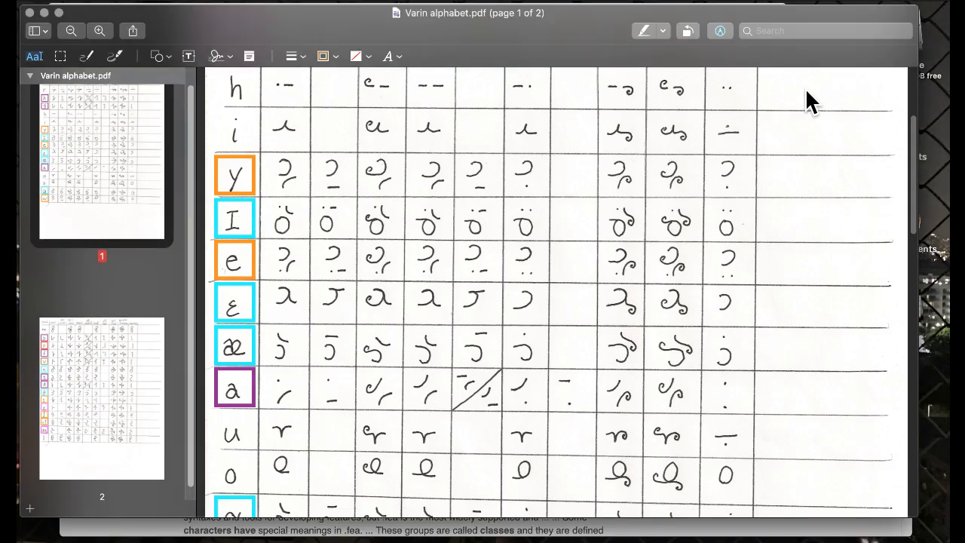
key("ctrl+Up")
left_click(213, 331)
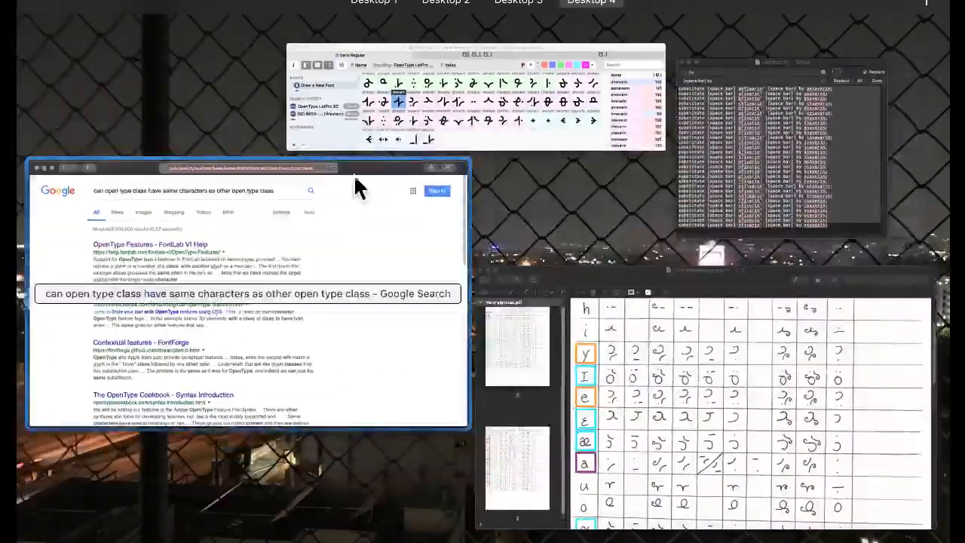
left_click(360, 189)
left_click(94, 2)
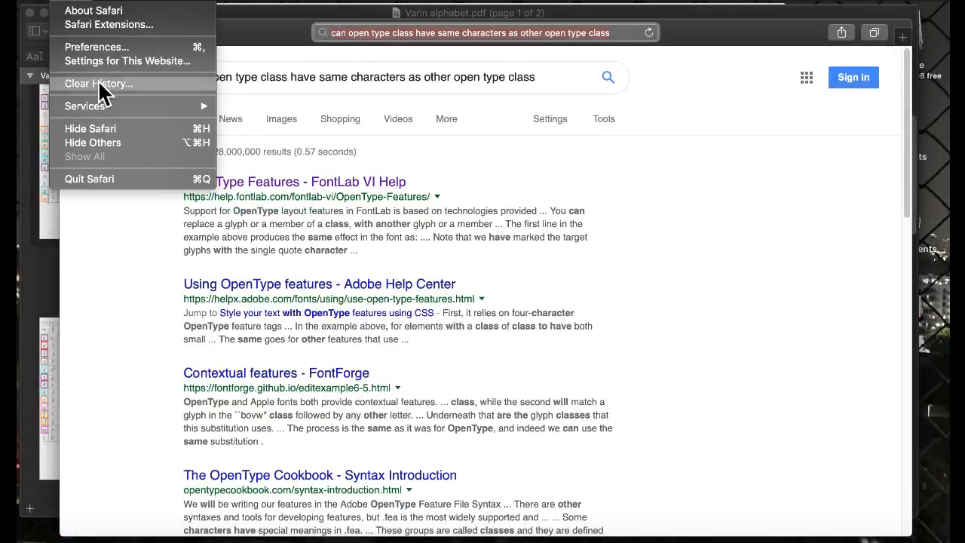
left_click(98, 181)
key("ctrl+Up")
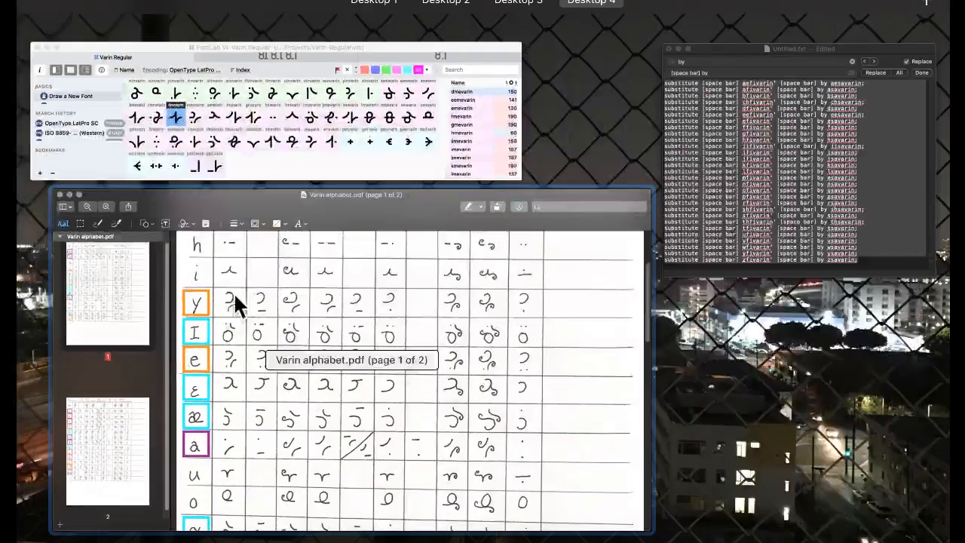
left_click(280, 147)
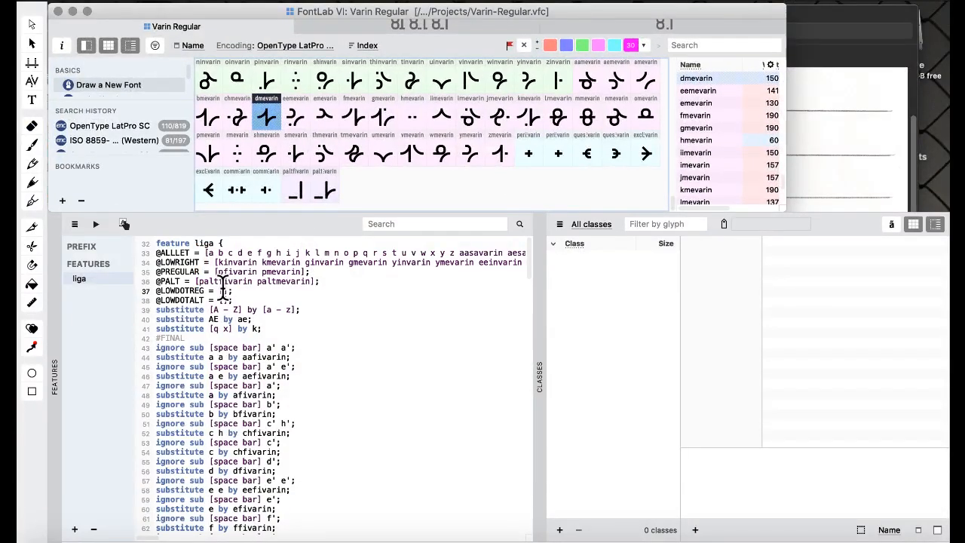
type("yinvarin")
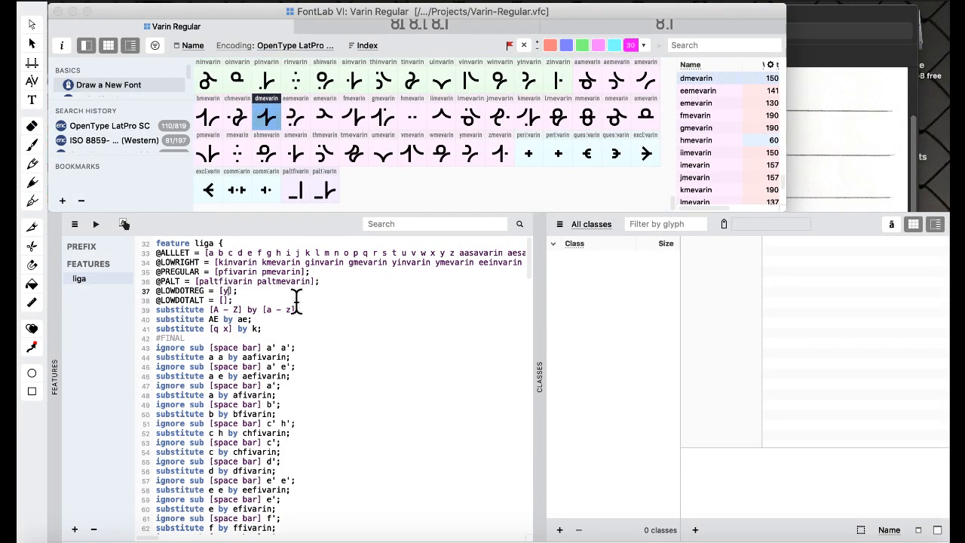
type(" ymevarin")
left_click(226, 301)
type("yaltinvarin")
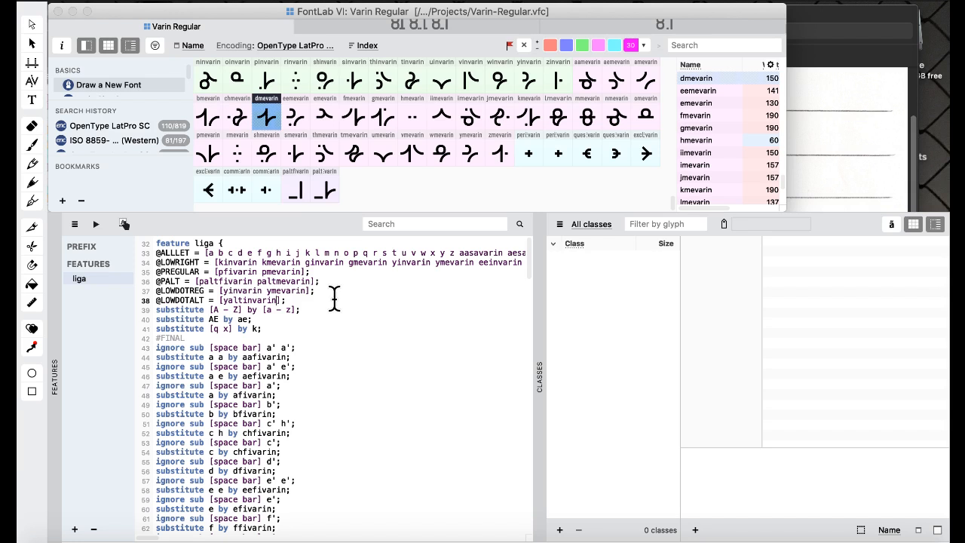
type(" yaltmevarin")
key("ctrl+Up")
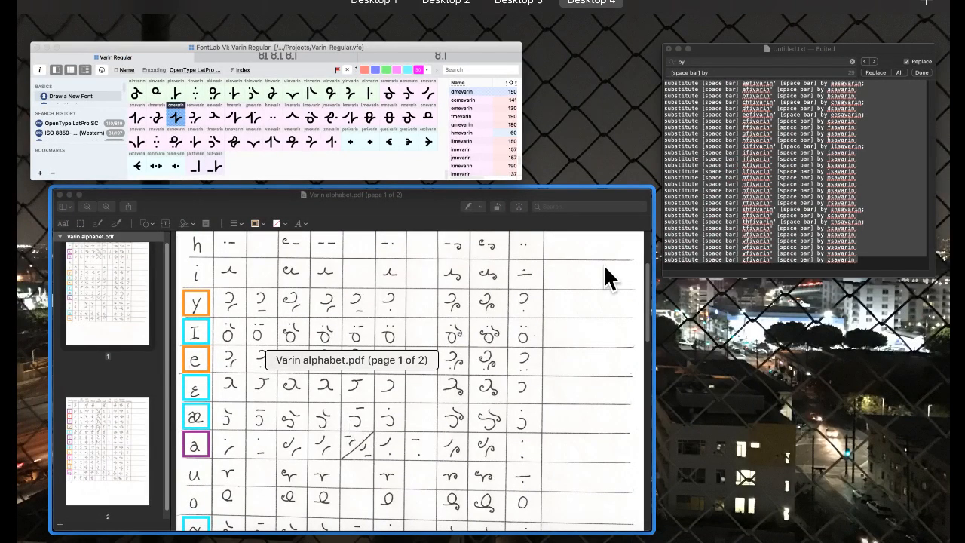
left_click(276, 144)
left_click(313, 282)
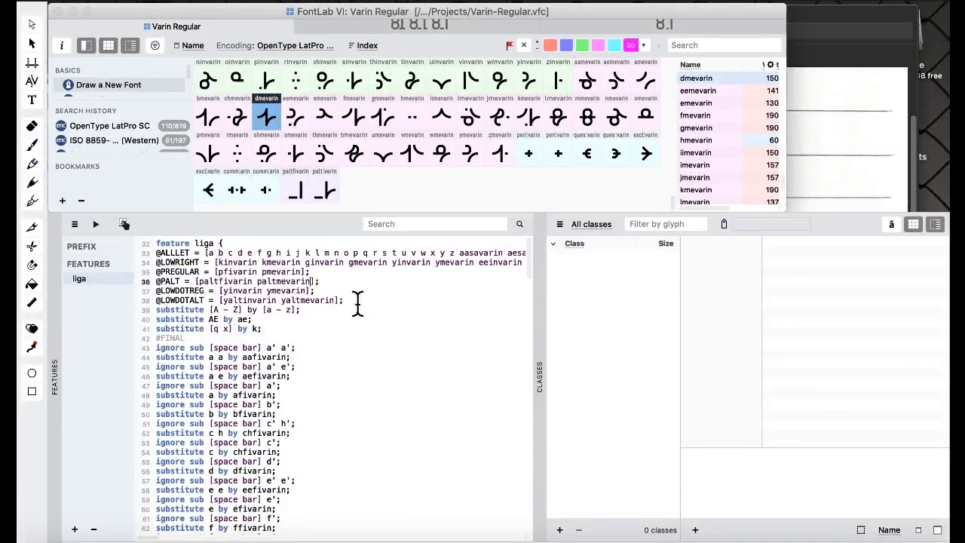
key("Down")
type("eeinvarin eem")
type("evarin")
type("eealtinvarin")
type(" eealtmevarin")
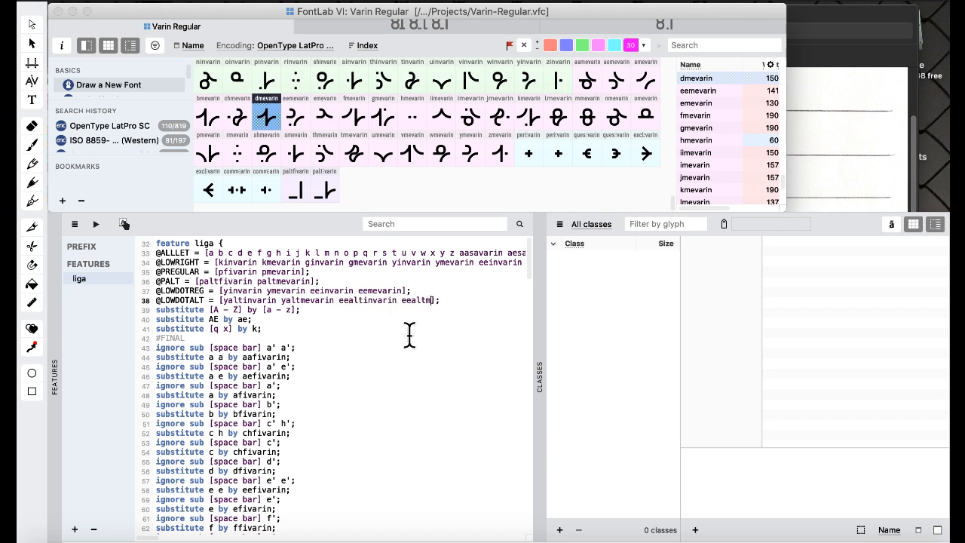
key("ctrl+Up")
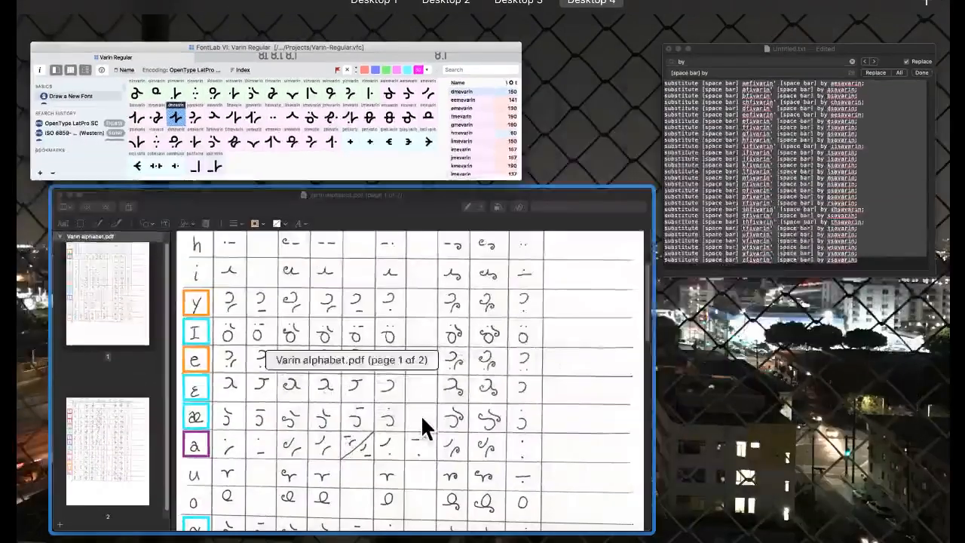
left_click(418, 385)
scroll(409, 184, "down", 10)
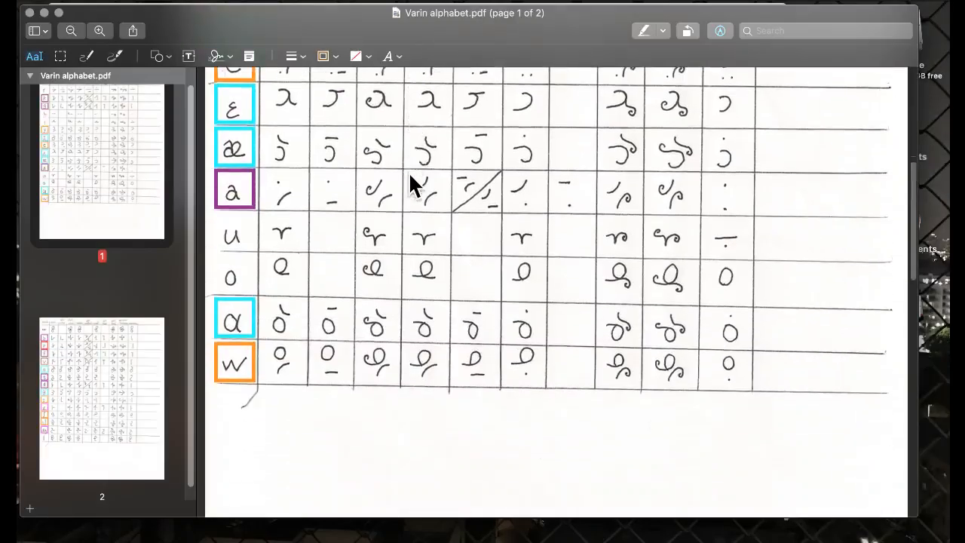
key("ctrl+Up")
left_click(338, 106)
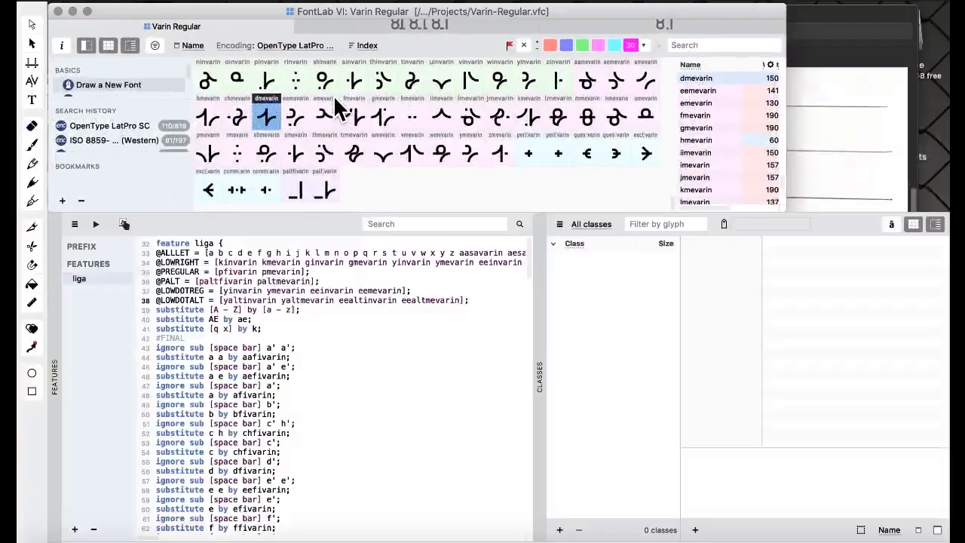
left_click(413, 290)
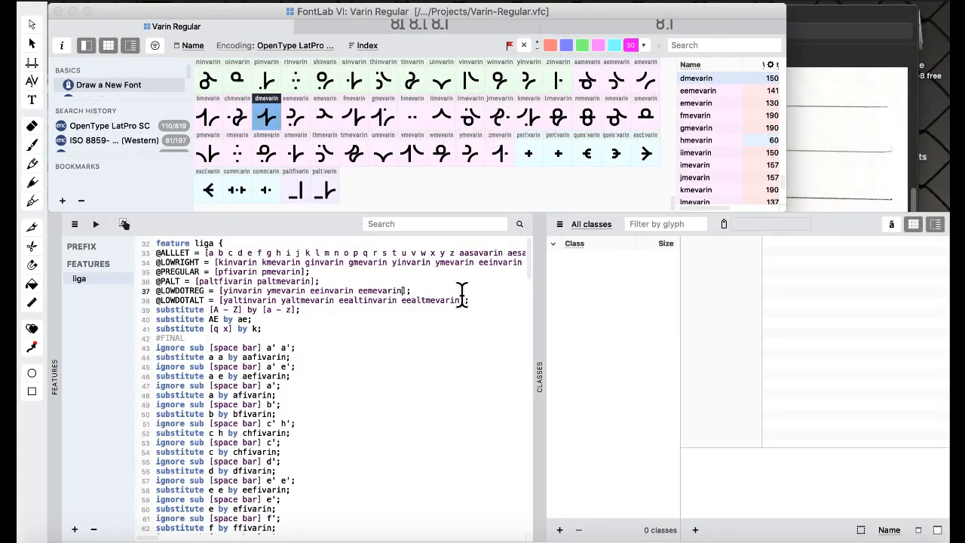
type("winvarin wamevarin")
key("BackSpace")
left_click(459, 299)
type("waltinvarin wa")
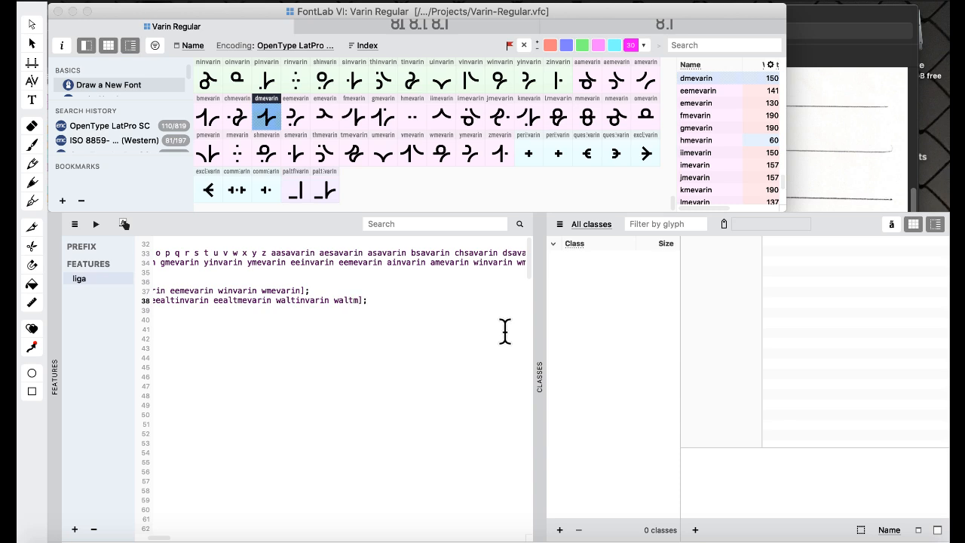
type("ltmevarin")
mouse_move(17, 541)
left_click(417, 378)
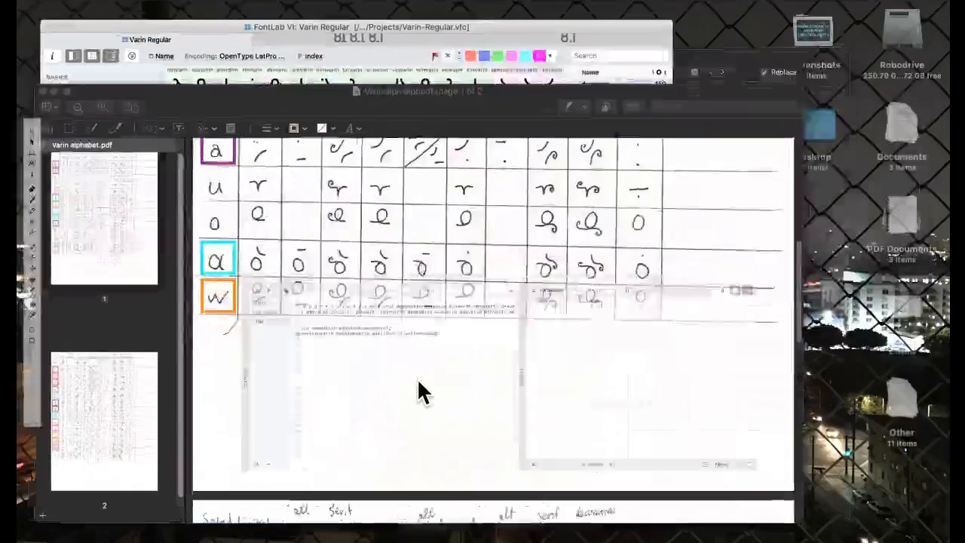
scroll(452, 302, "down", 2)
scroll(456, 315, "down", 10)
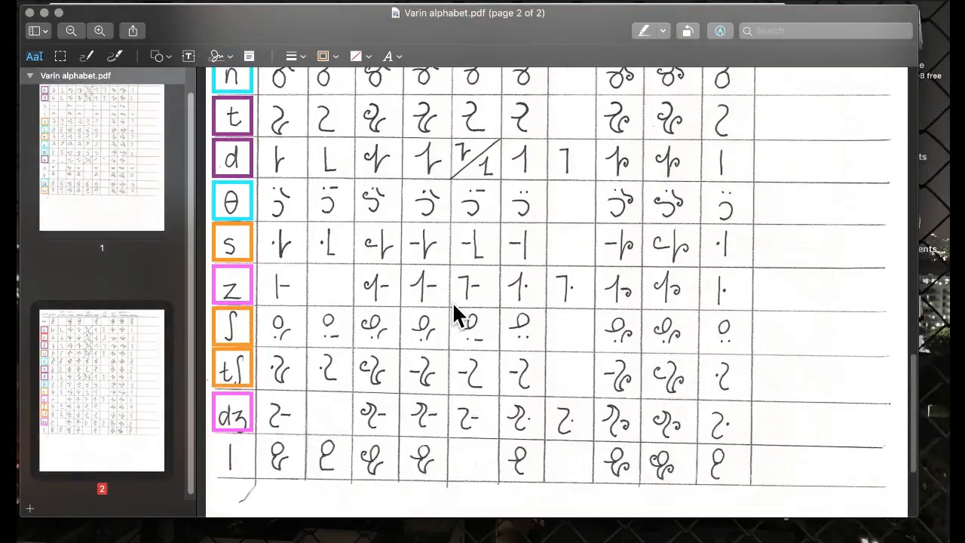
mouse_move(17, 540)
left_click(329, 162)
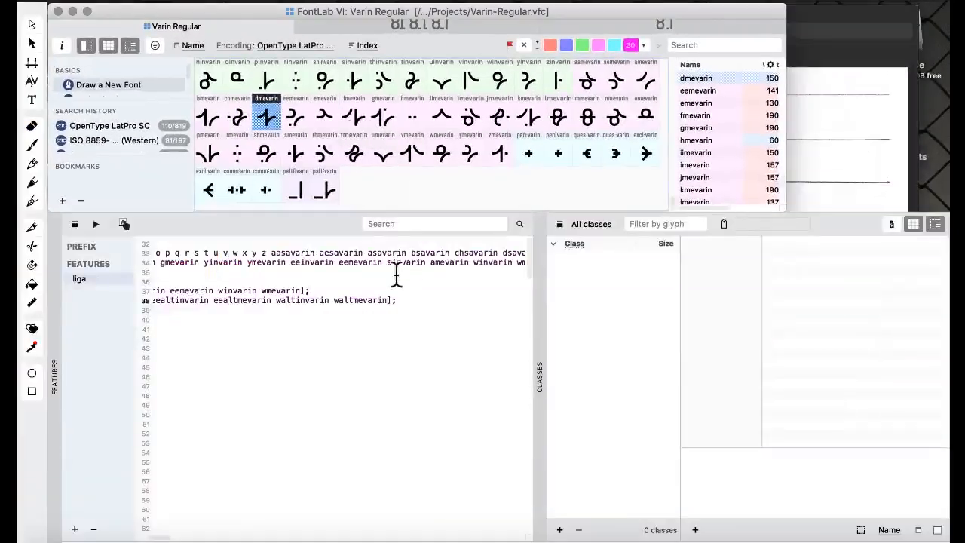
left_click(300, 289)
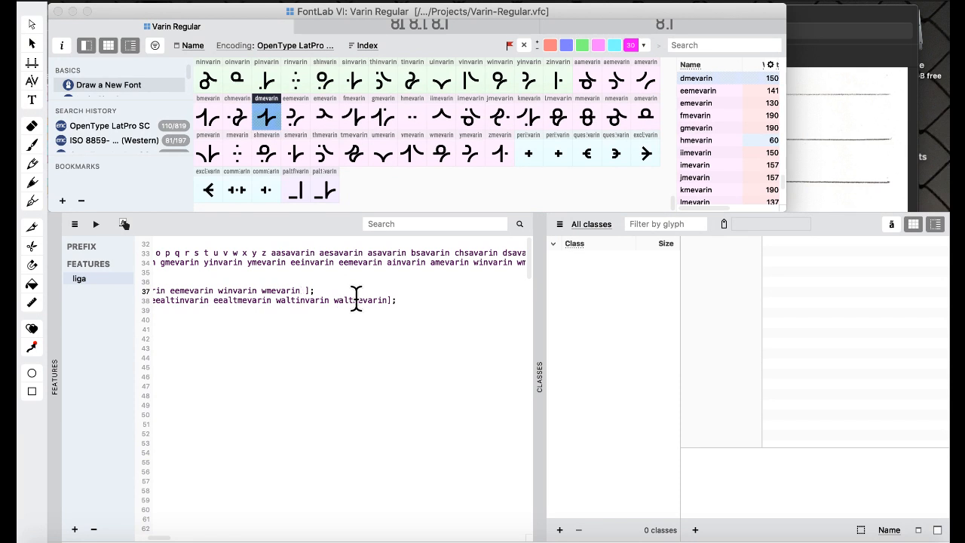
type("sinvarin smevarin")
left_click(356, 300)
type("saltin")
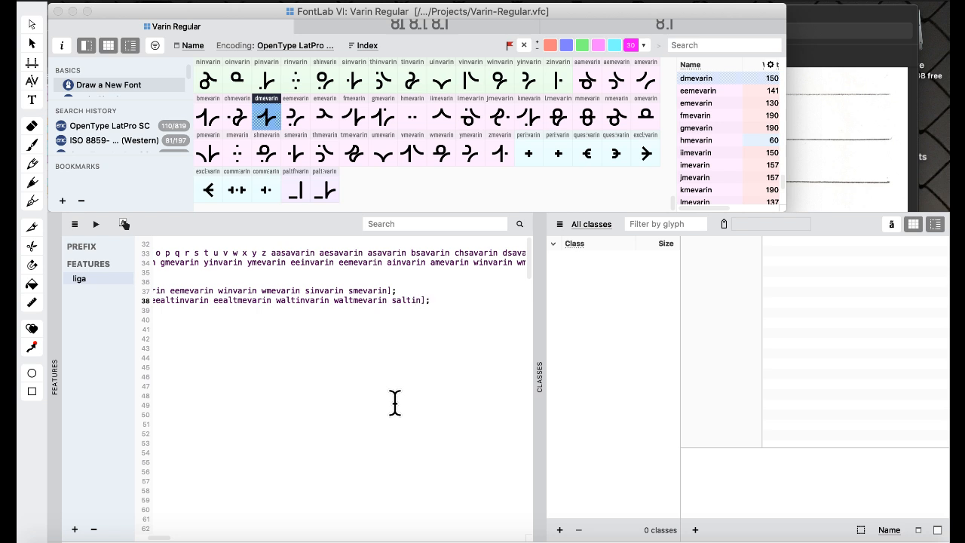
type("varin saltmevarin")
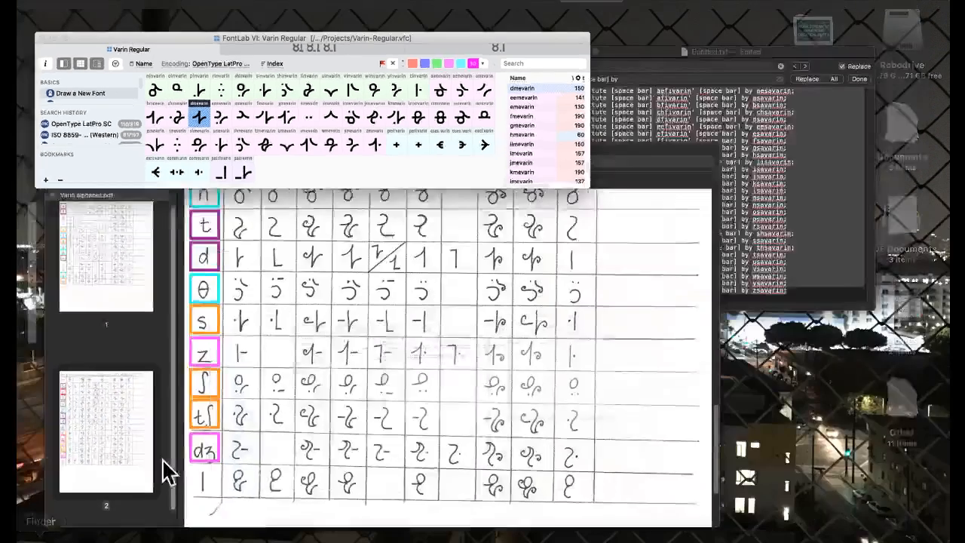
key("ctrl+Up")
left_click(382, 39)
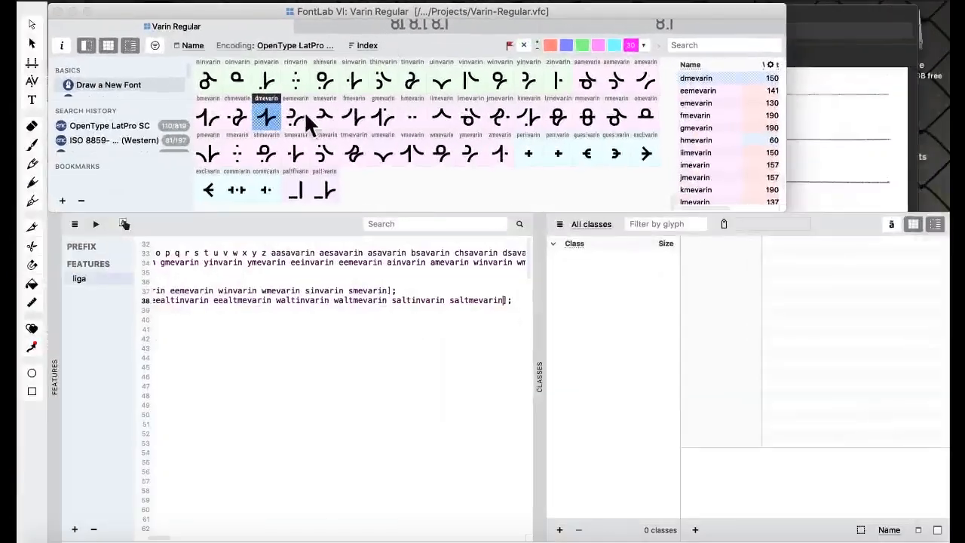
left_click(387, 292)
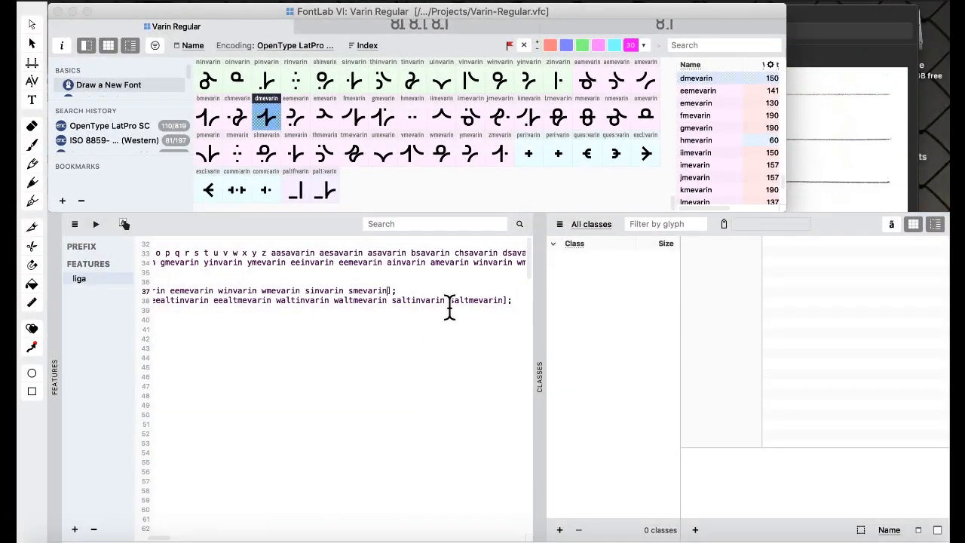
type("shinvarin shmevarin")
left_click(502, 298)
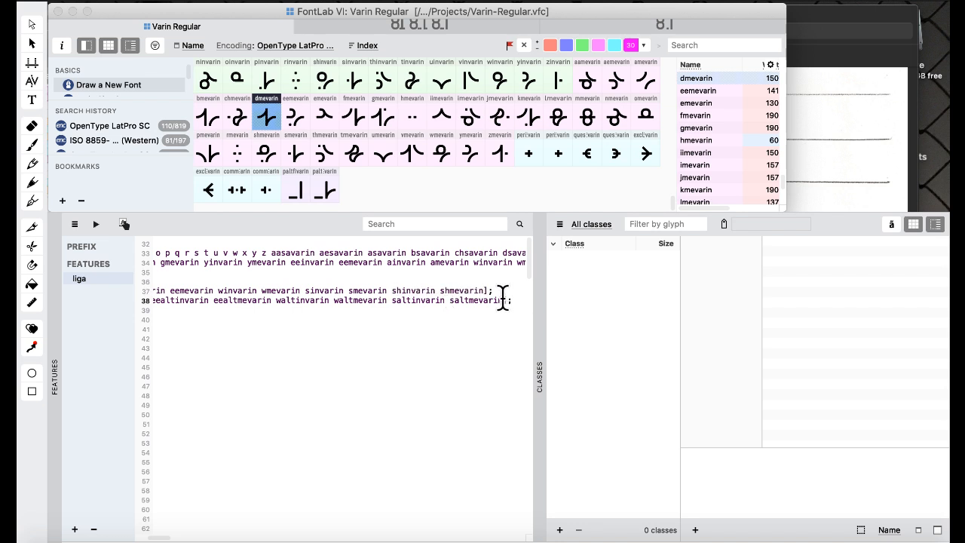
type("shal")
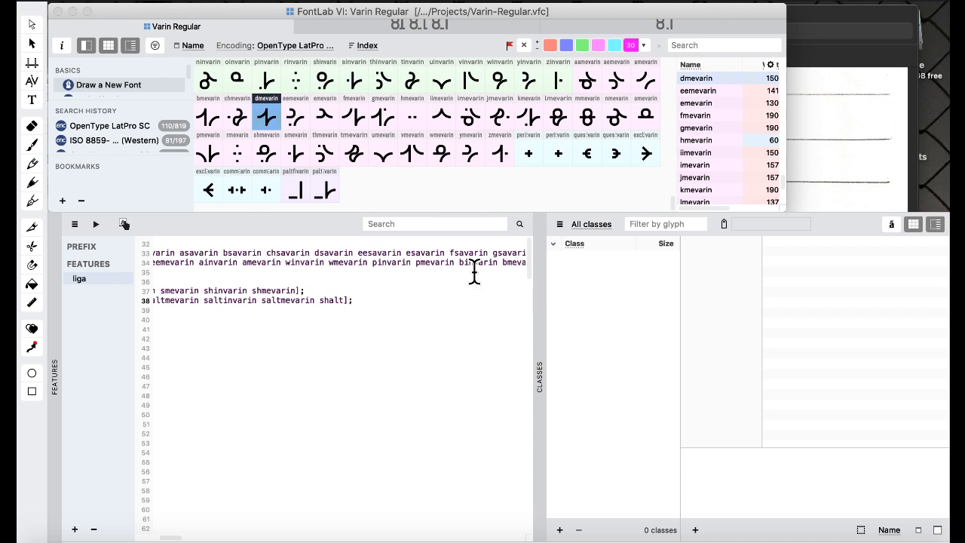
type("tinvarin shaltmevarin")
key("ctrl+Up")
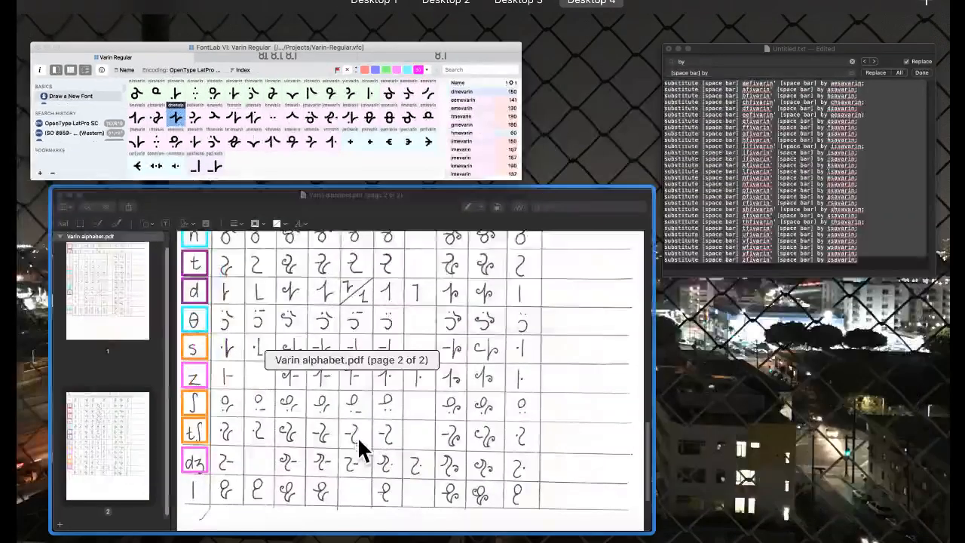
left_click(377, 161)
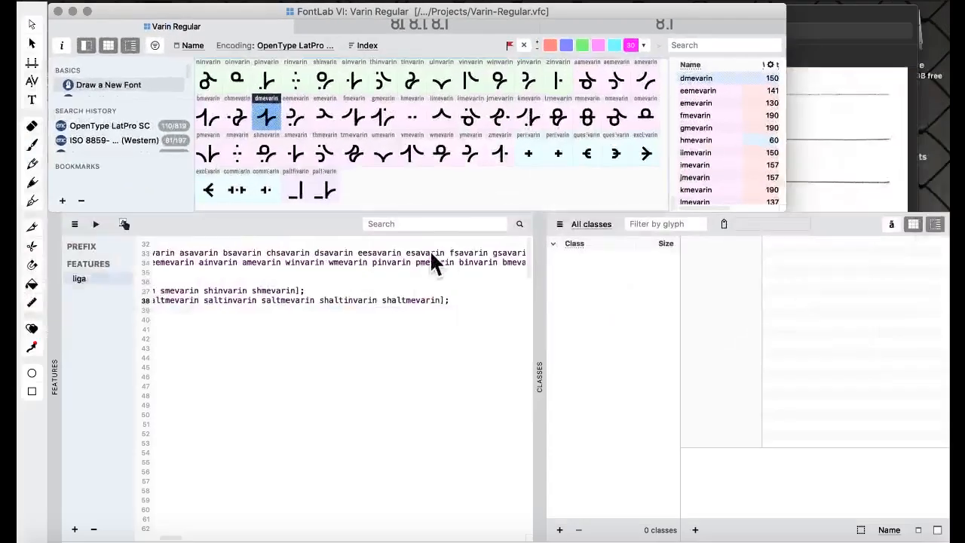
left_click(296, 290)
type("c")
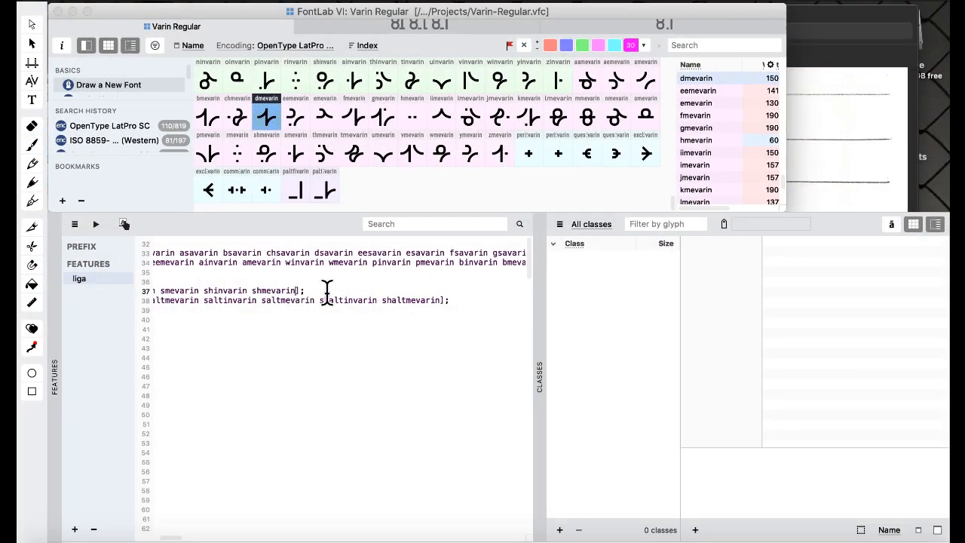
type("hinvarin chmevarin")
left_click(442, 301)
type("chaltinvar")
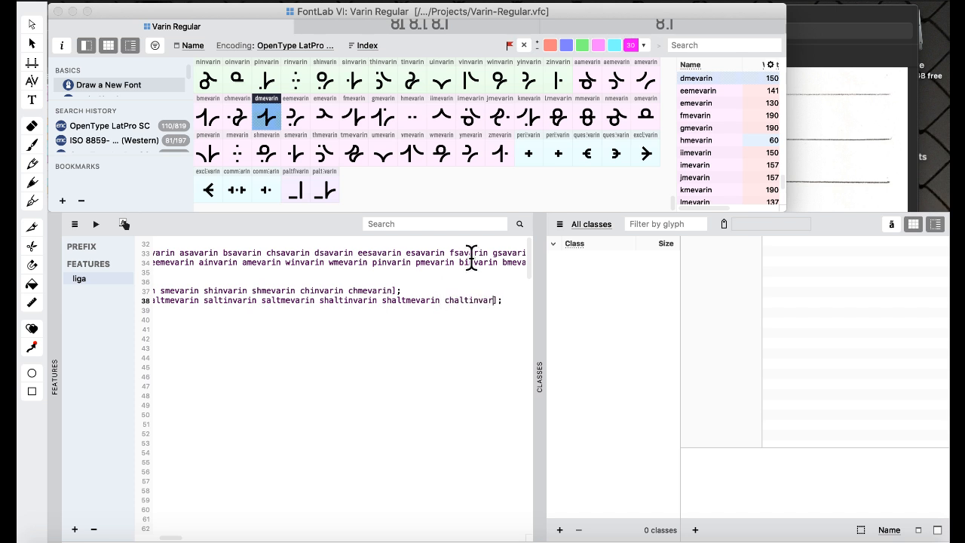
type("in chaltinvarin chal")
type("tmevarin")
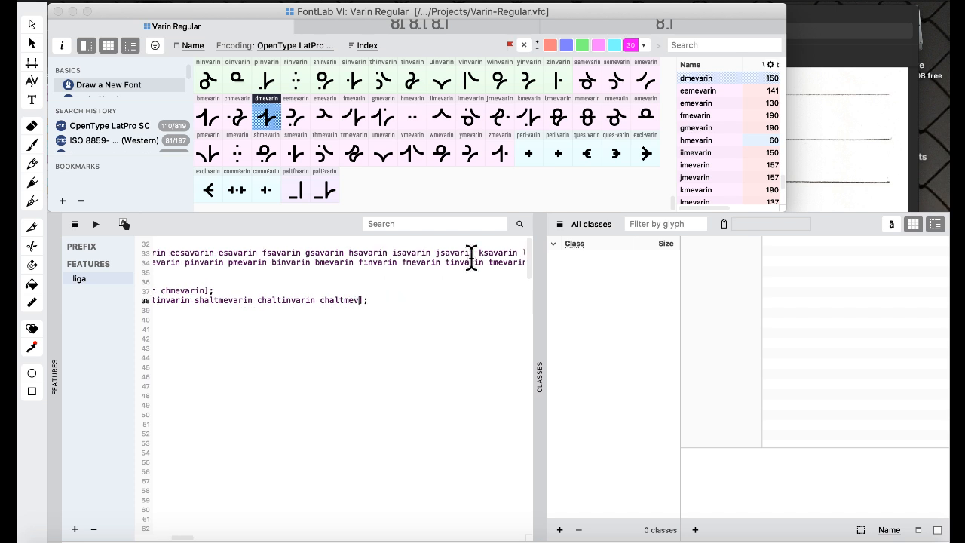
scroll(471, 257, "left", 3)
scroll(471, 256, "down", 10)
scroll(472, 256, "down", 15)
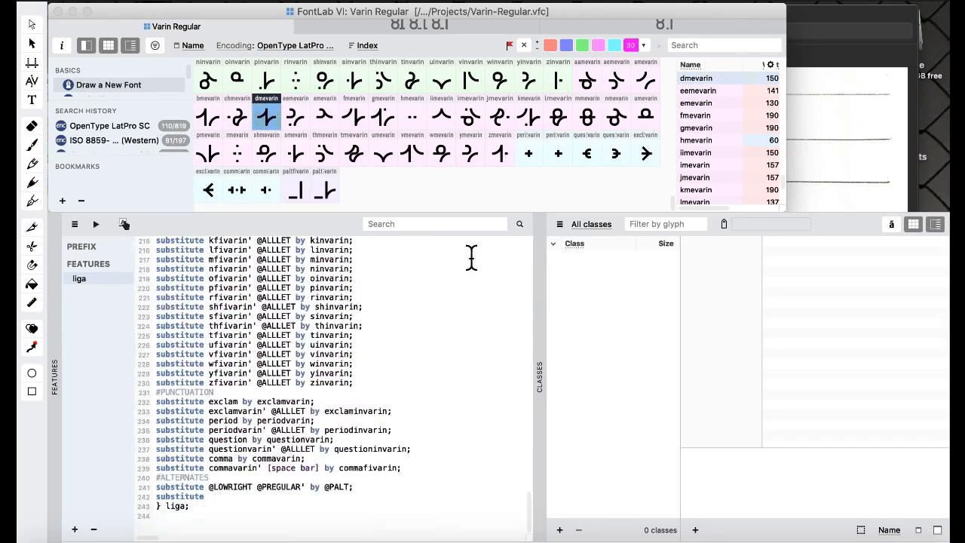
left_click(208, 497)
scroll(365, 410, "up", 18)
scroll(365, 411, "up", 1)
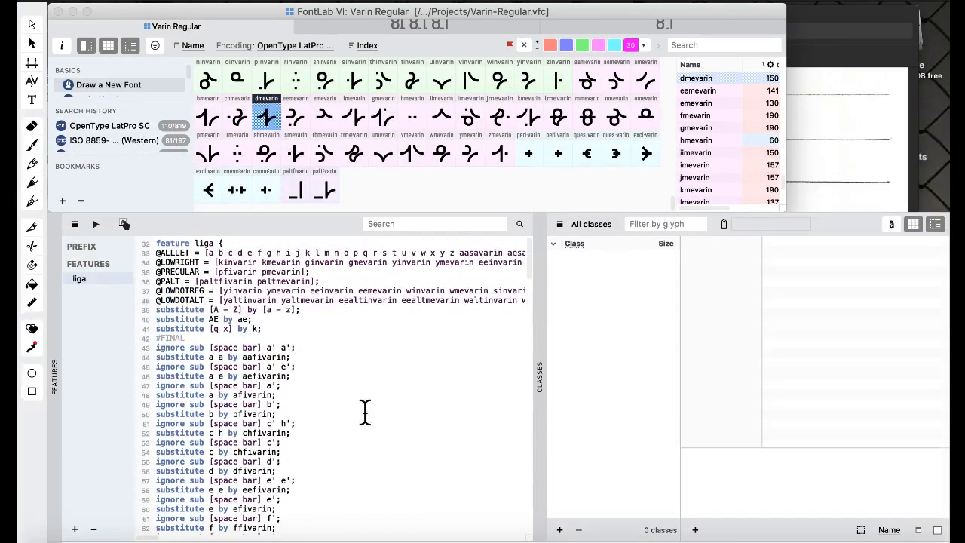
scroll(365, 411, "down", 18)
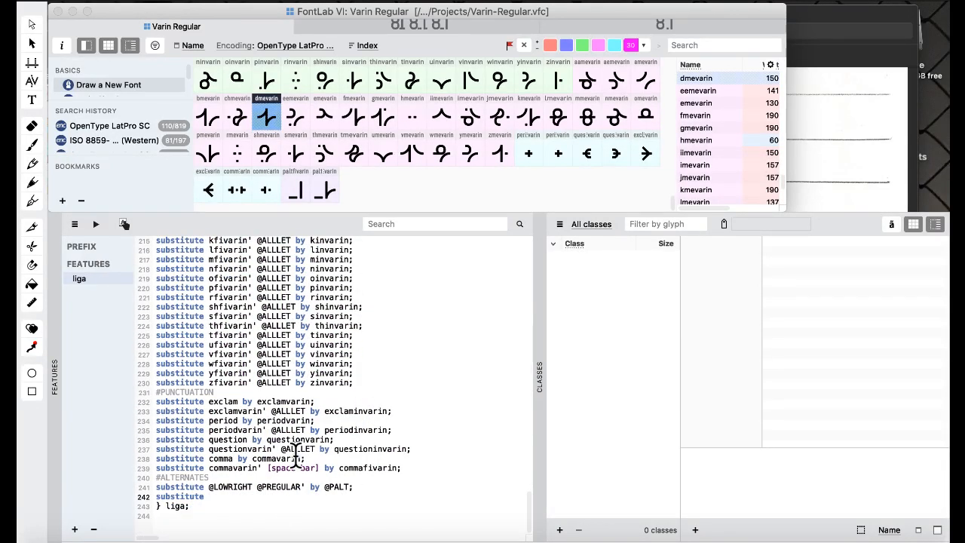
type("OWDOTR")
key("BackSpace")
key("BackSpace")
key("BackSpace")
type("' by @LOWDOTALT;")
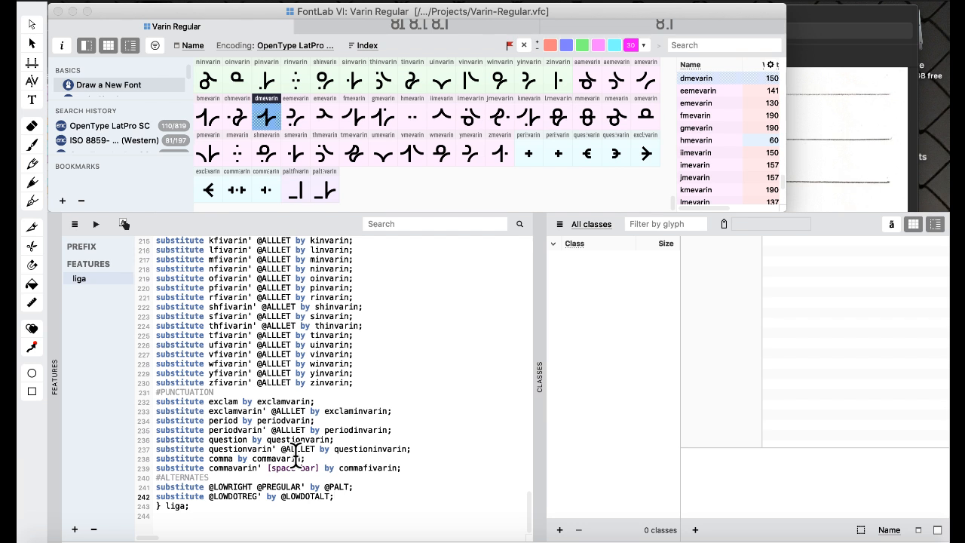
left_click(262, 496)
scroll(379, 411, "up", 10)
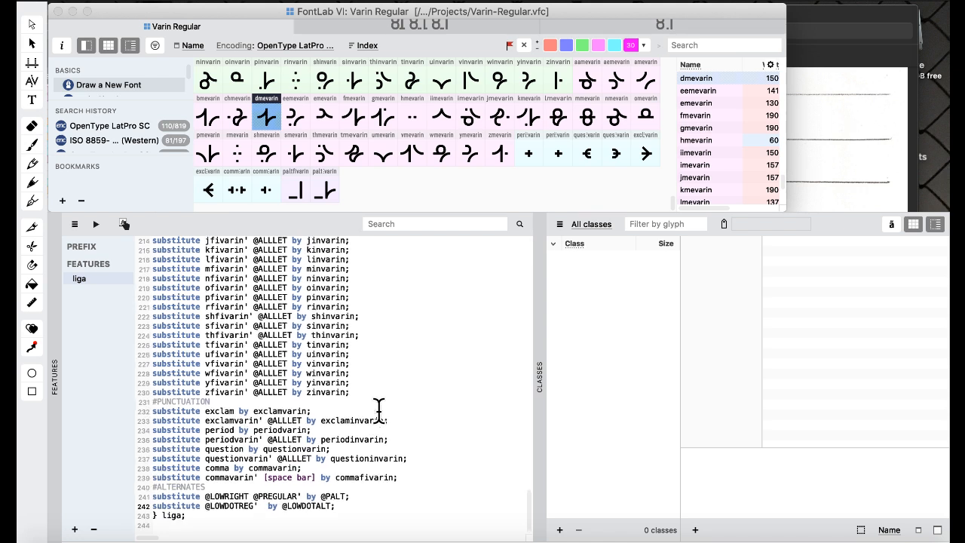
scroll(379, 411, "up", 10)
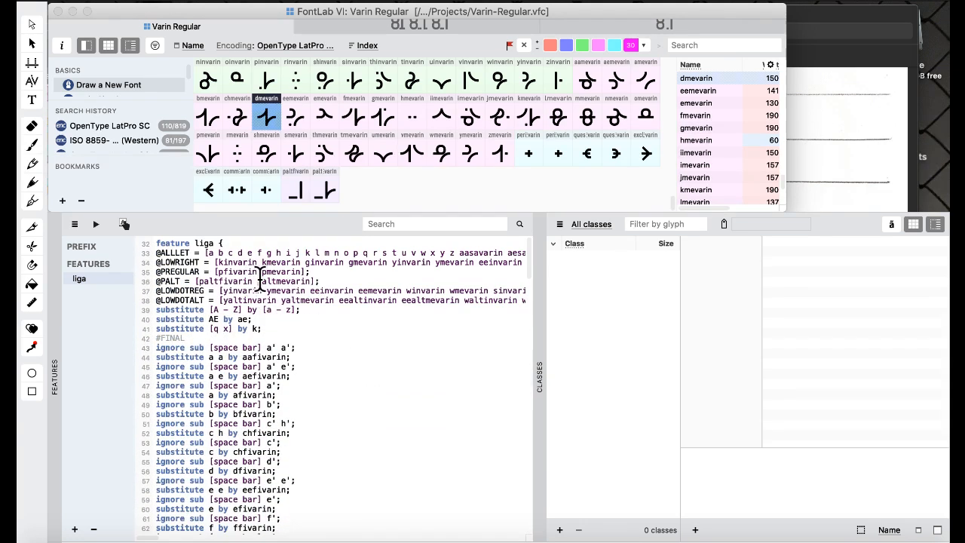
scroll(334, 309, "down", 20)
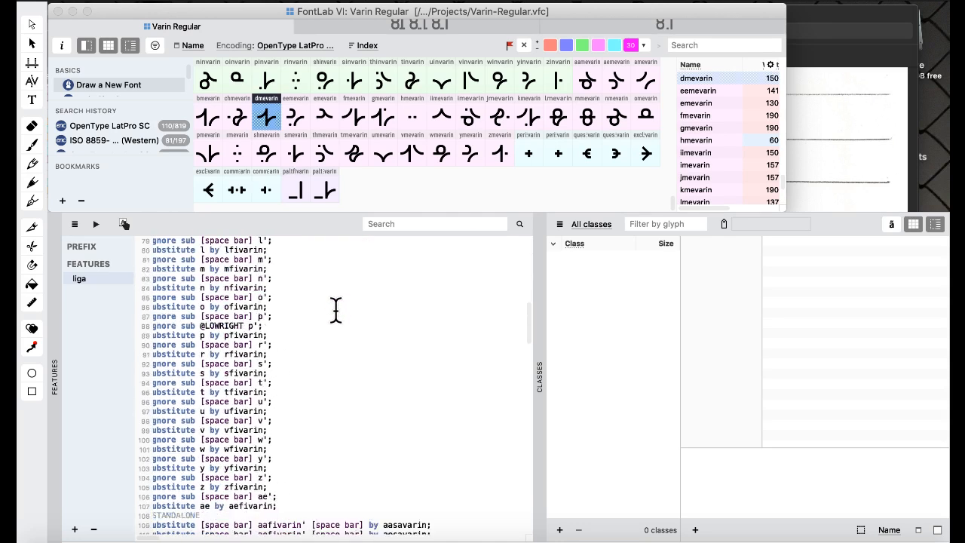
type("@PALT by @LOWDOTALT;")
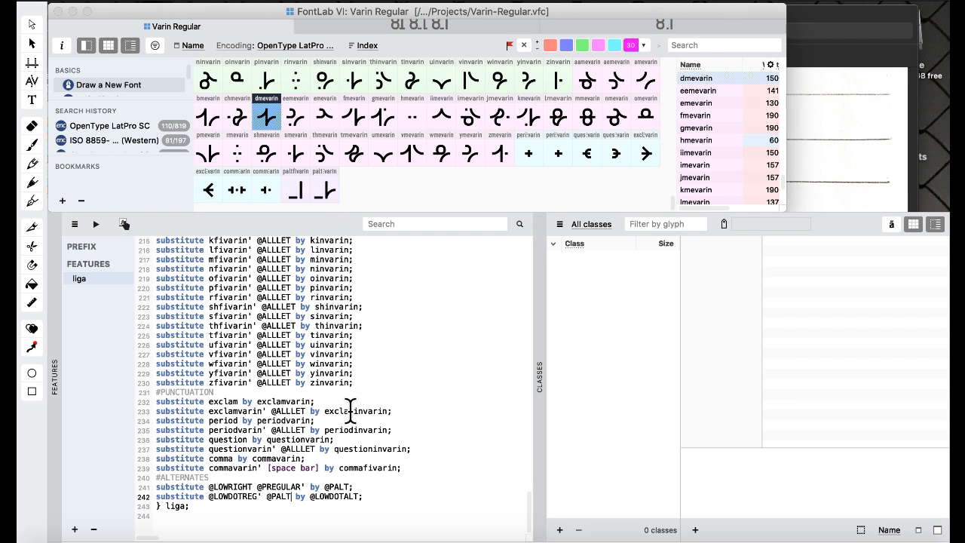
Compile the features and create the missing alternate glyphs with flagging of new glyphs turned off.
left_click(96, 224)
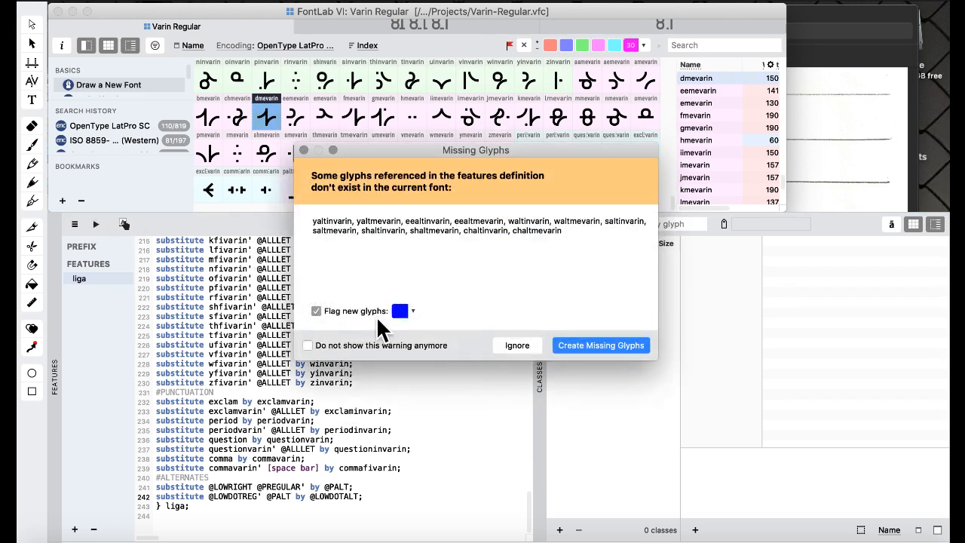
left_click(316, 310)
left_click(594, 346)
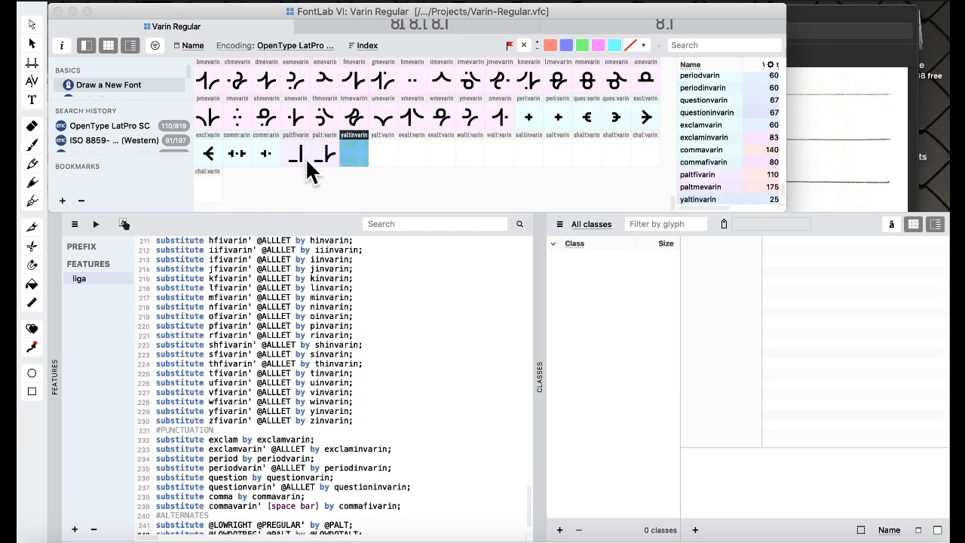
Flag all the new empty glyphs from yaltinvarin through chaltmevarin with the purple colour used for the p alternates.
left_click(220, 184, "shift")
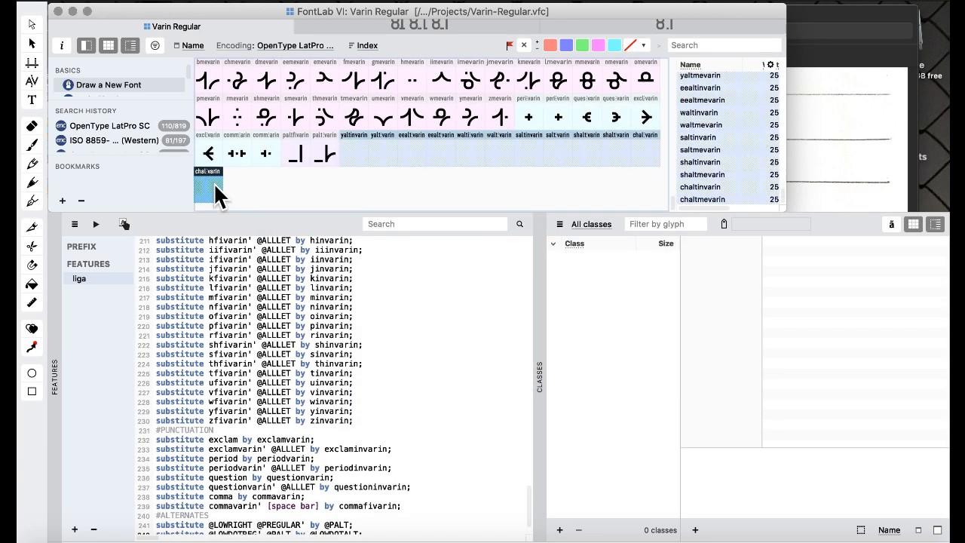
left_click(644, 46)
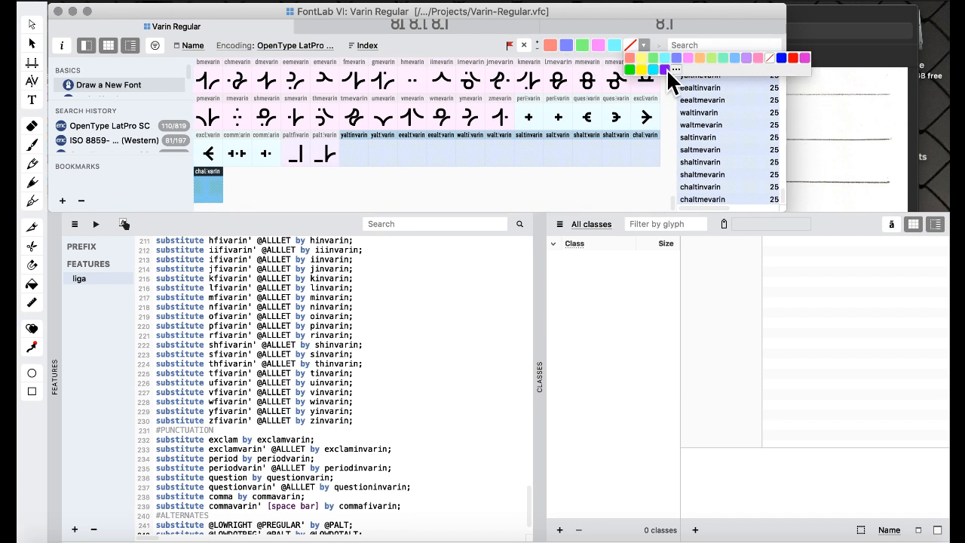
left_click(746, 58)
left_click(415, 96)
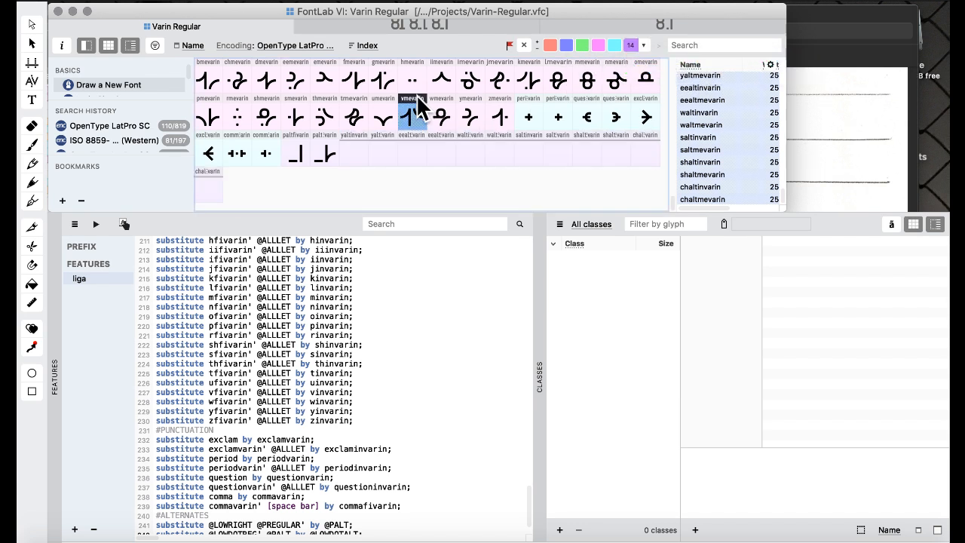
left_click(365, 133)
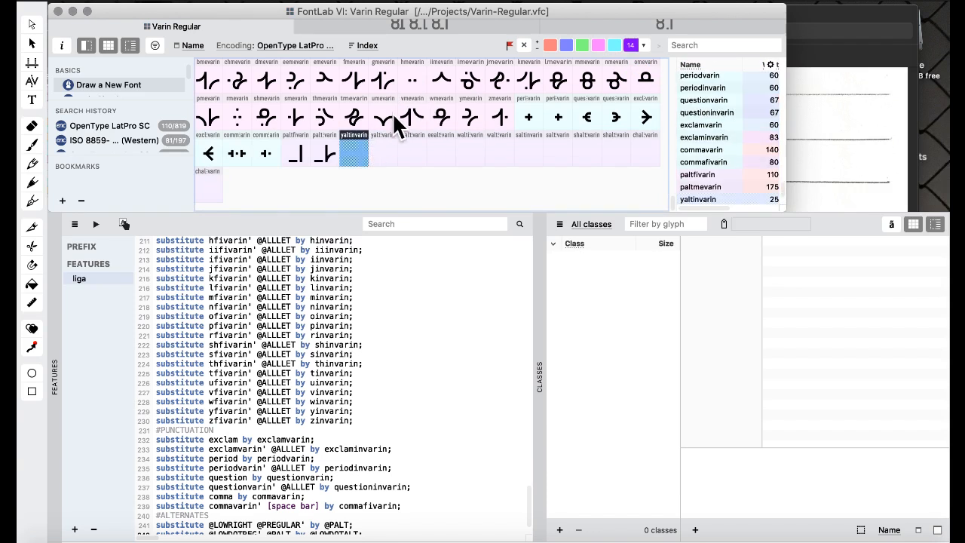
left_click(383, 113)
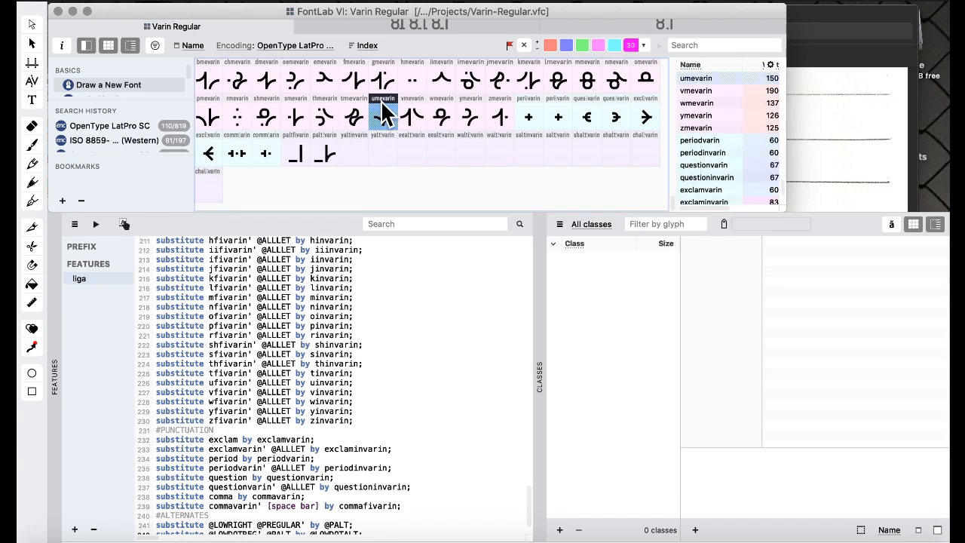
Switch to the Default workspace and test the alternates by previewing the text masp in a new text view with font features enabled.
scroll(376, 113, "up", 5)
scroll(376, 113, "down", 5)
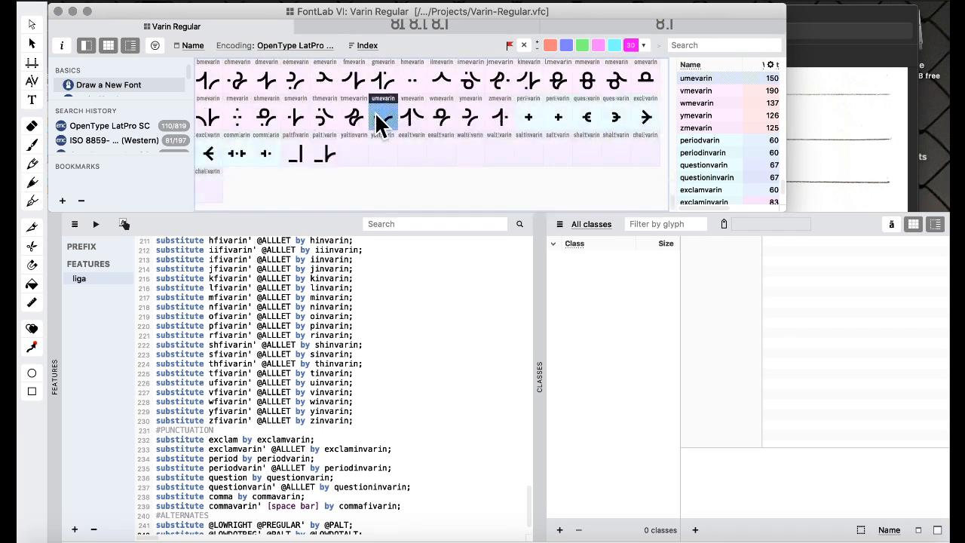
left_click(540, 2)
mouse_move(560, 125)
left_click(694, 126)
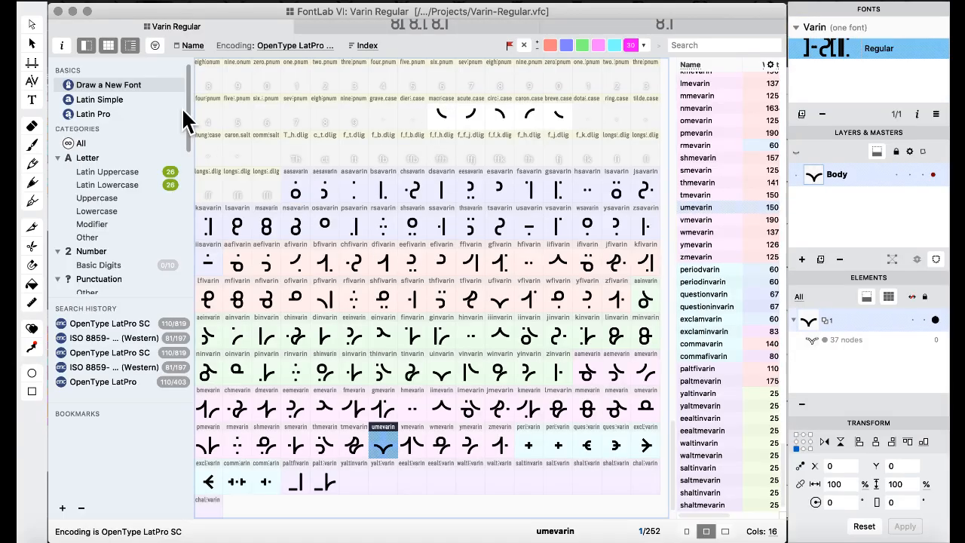
left_click(31, 99)
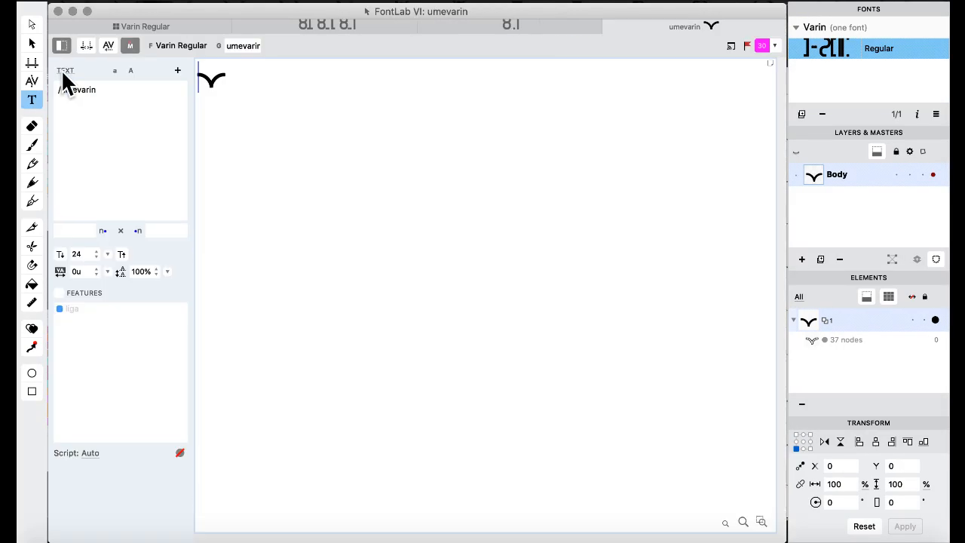
left_click(58, 293)
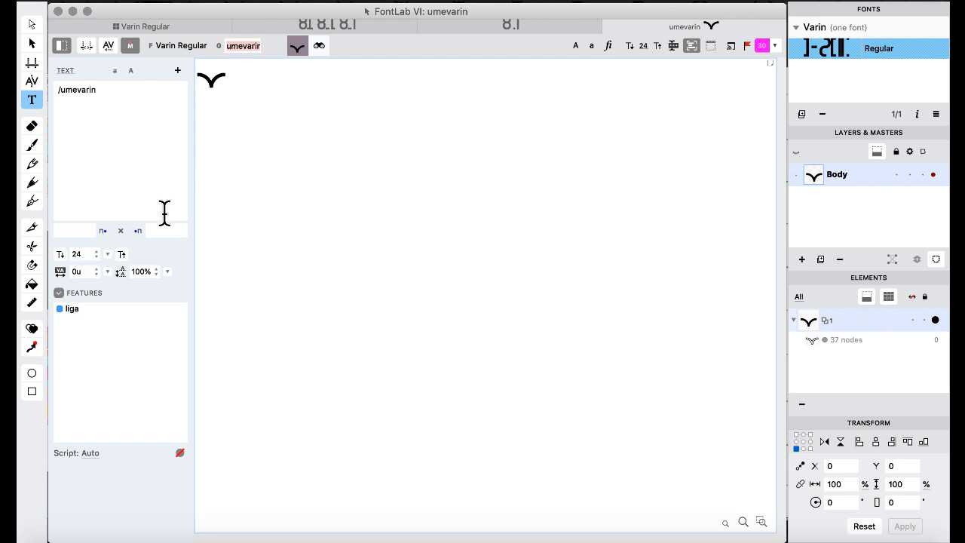
left_click_drag(164, 103, 30, 49)
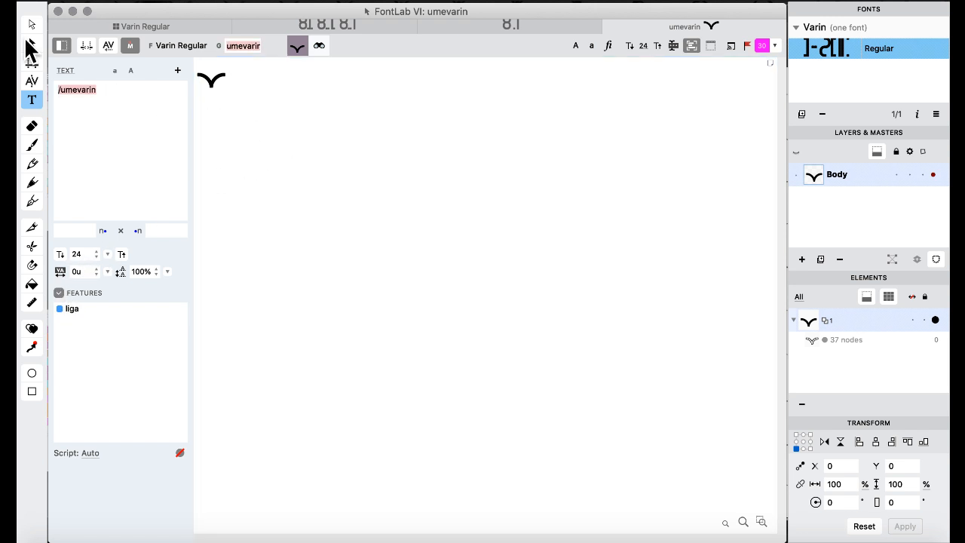
type("masp")
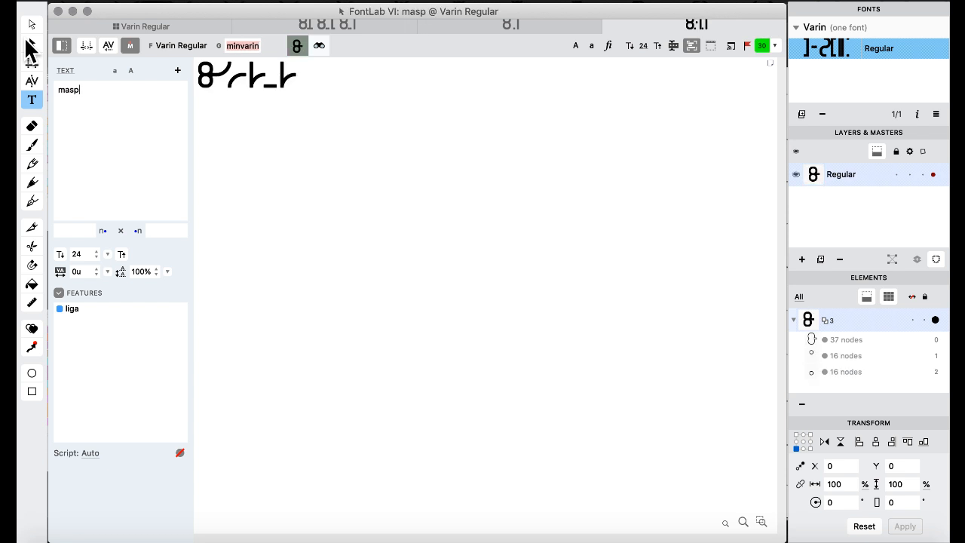
type("a")
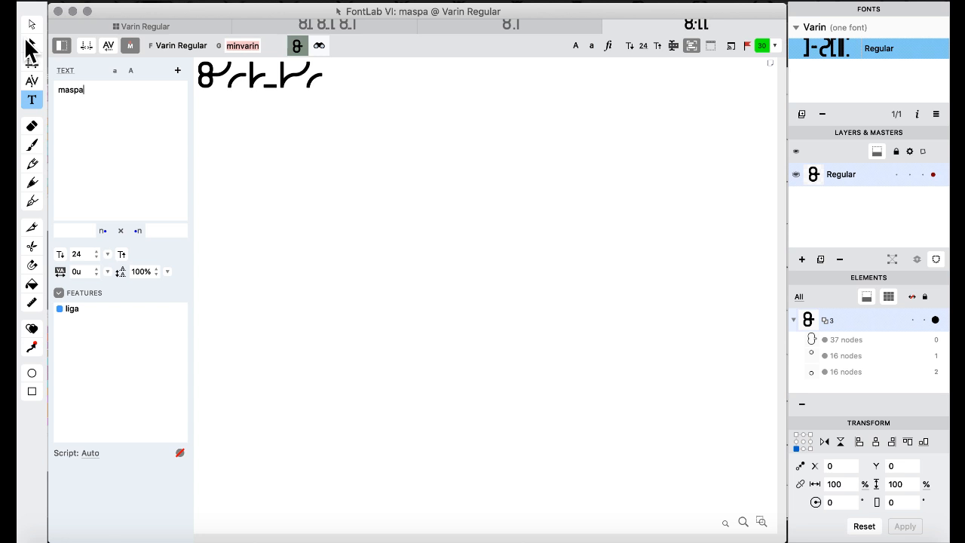
key("BackSpace")
left_click(124, 27)
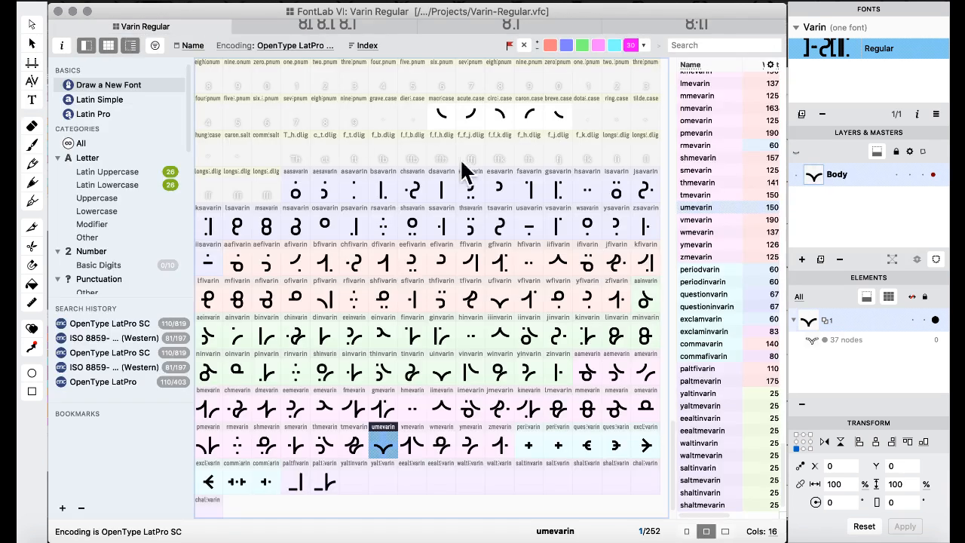
left_click(533, 4)
mouse_move(566, 126)
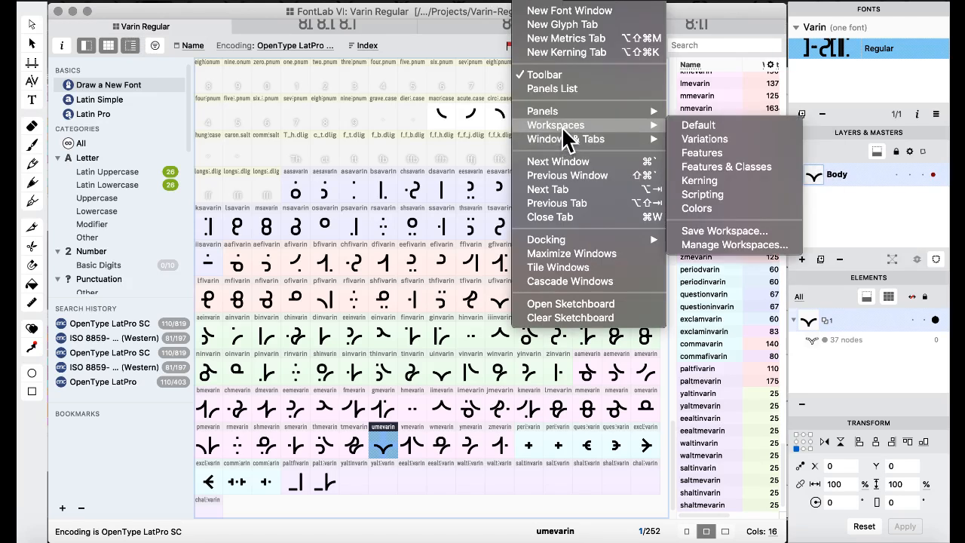
left_click(728, 167)
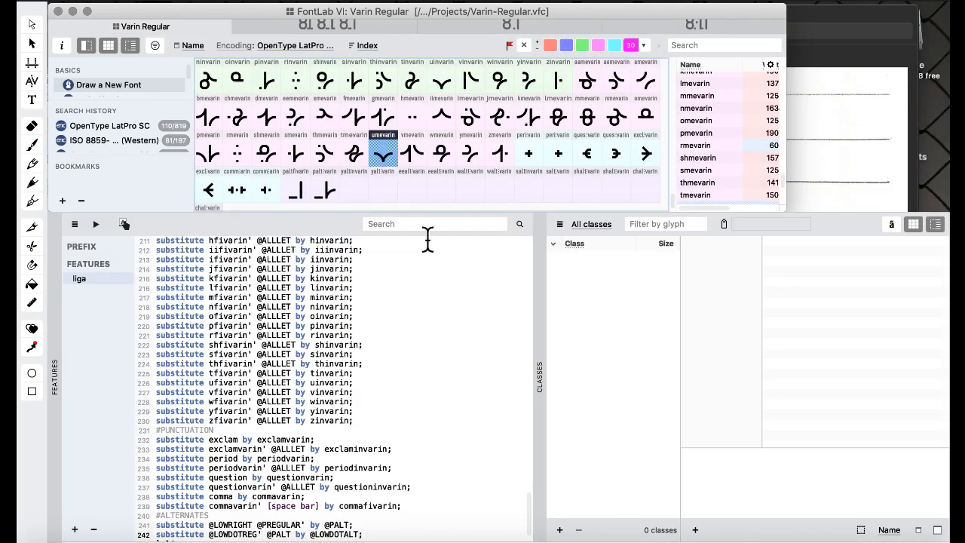
scroll(309, 332, "down", 2)
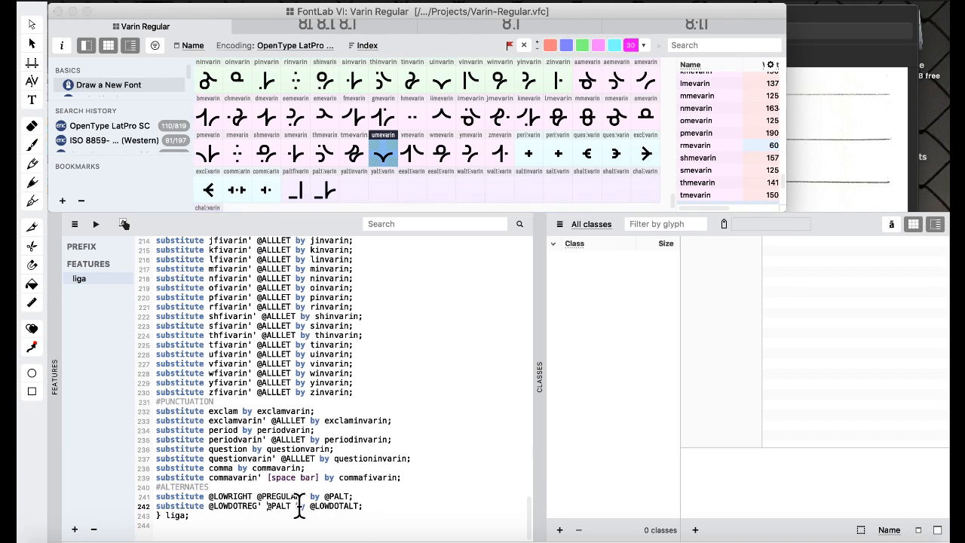
type("[@P")
type("REGULAR @PALT")
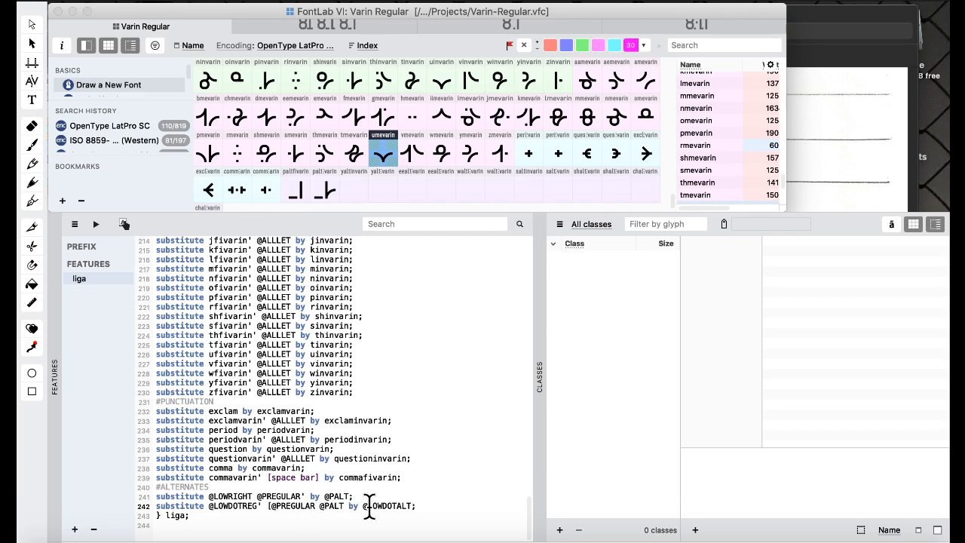
type("]")
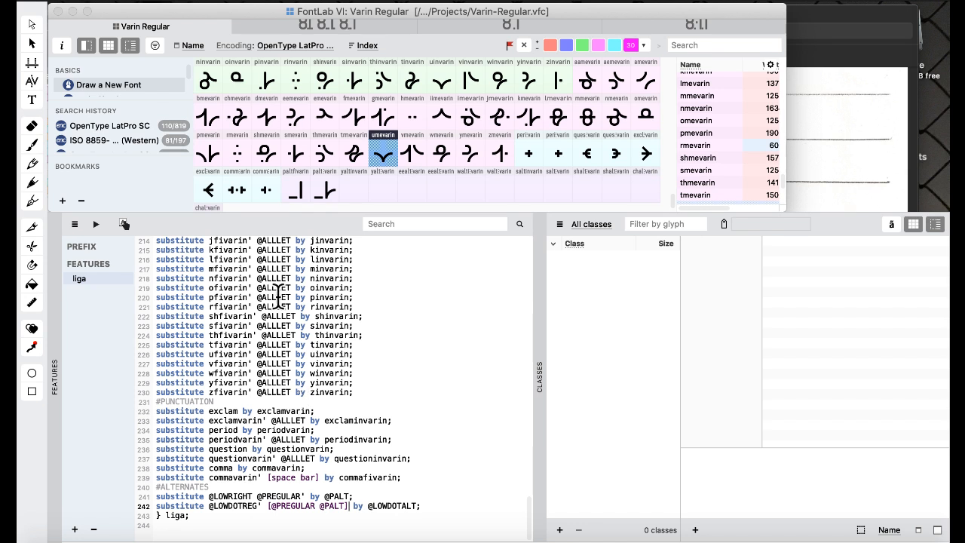
left_click(93, 219)
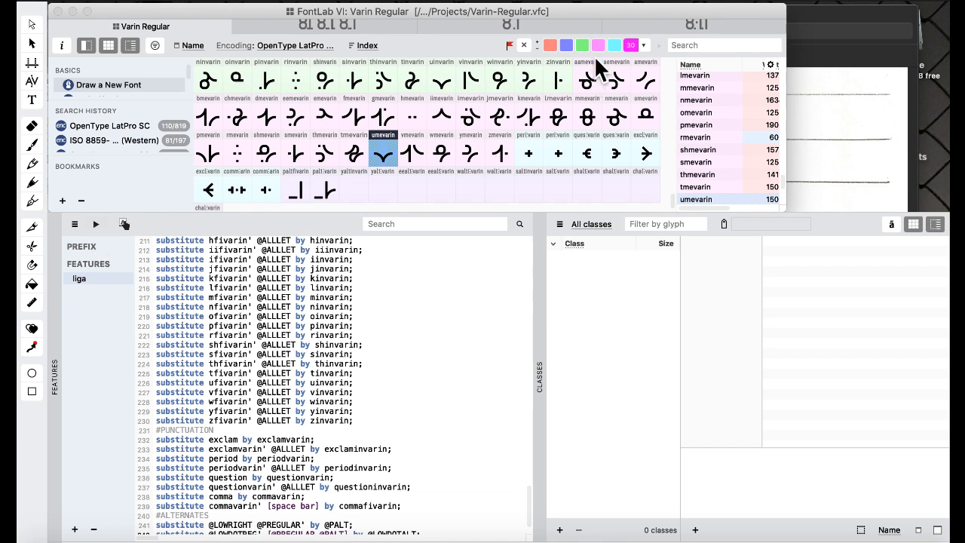
Return to the Default workspace and retest the revised rule by previewing masp in another text view with font features enabled.
left_click(522, 2)
mouse_move(603, 126)
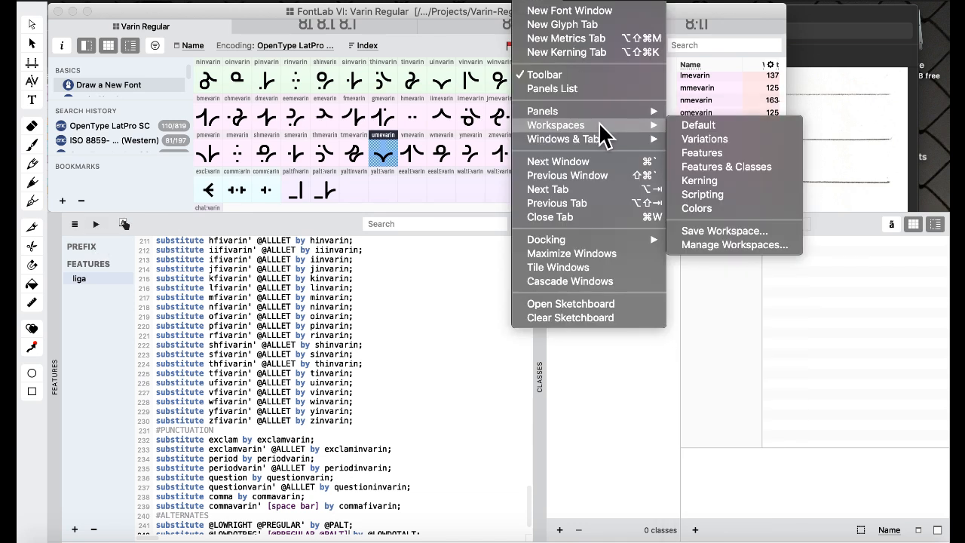
left_click(686, 125)
left_click(32, 99)
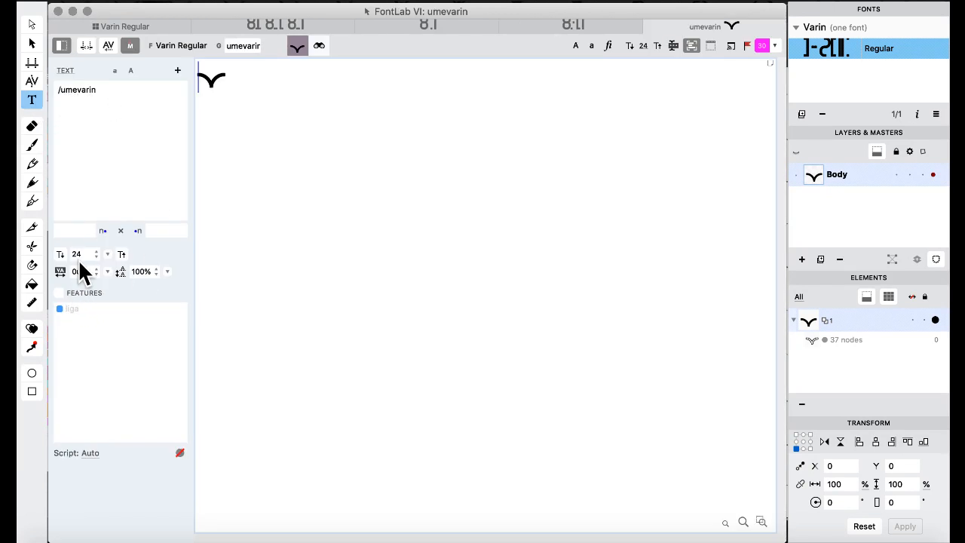
left_click(58, 292)
left_click(149, 153)
key("super+a")
type("m")
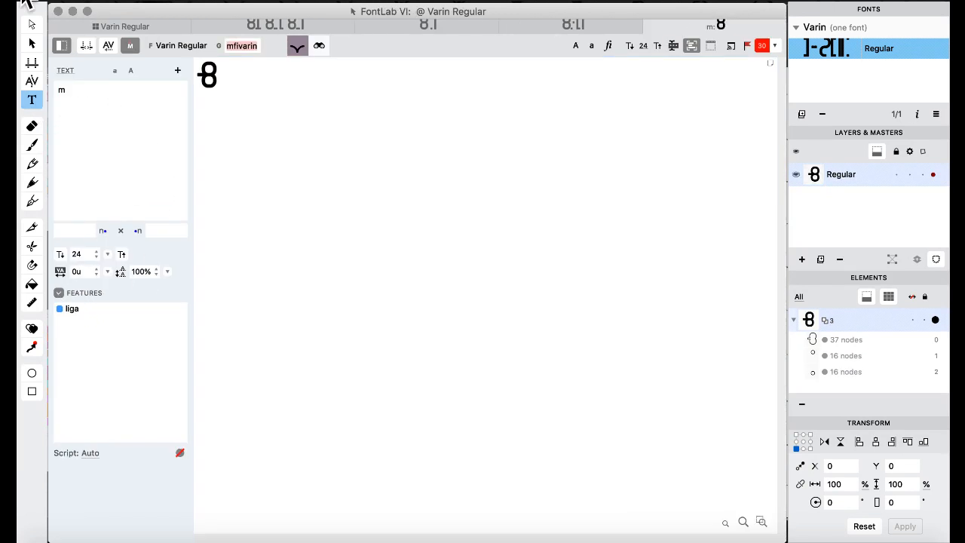
type("as")
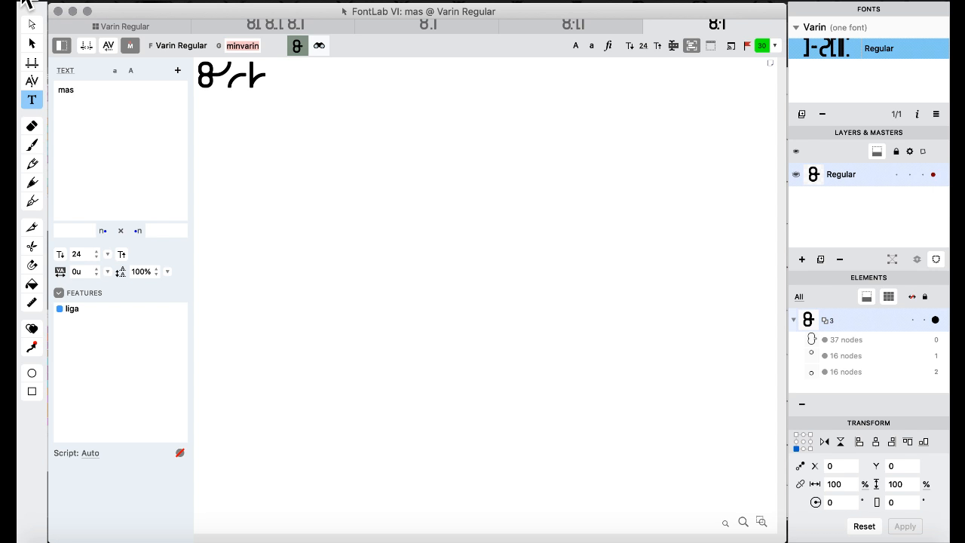
type("p")
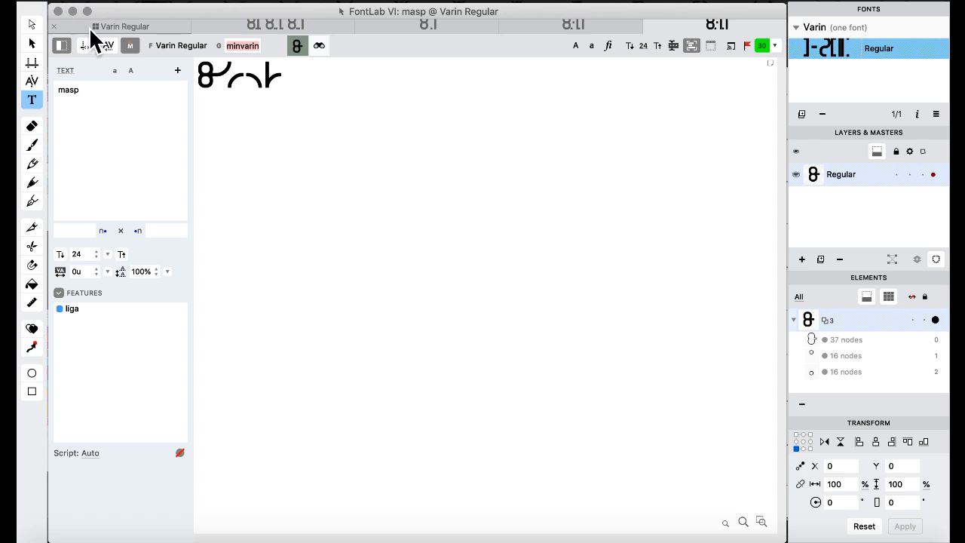
Check the y row's alternate forms in the Varin alphabet chart, then copy the yinvarin glyph into the empty yaltinvarin, replacing it.
left_click(122, 26)
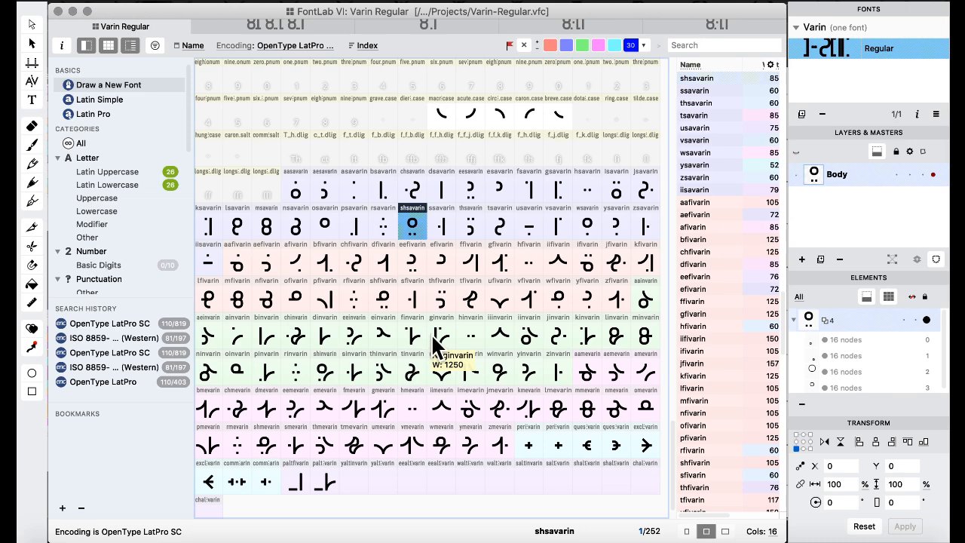
key("ctrl+Up")
left_click(487, 445)
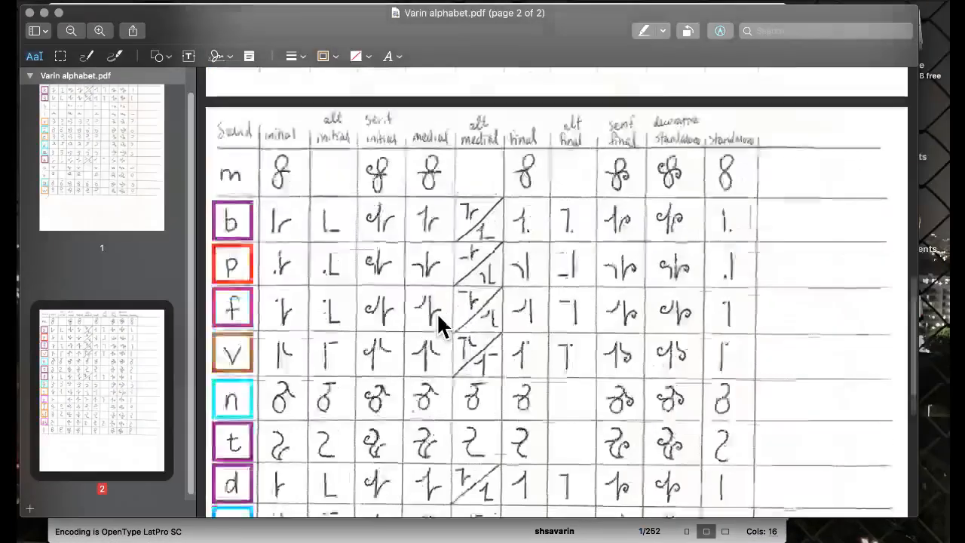
scroll(438, 317, "up", 15)
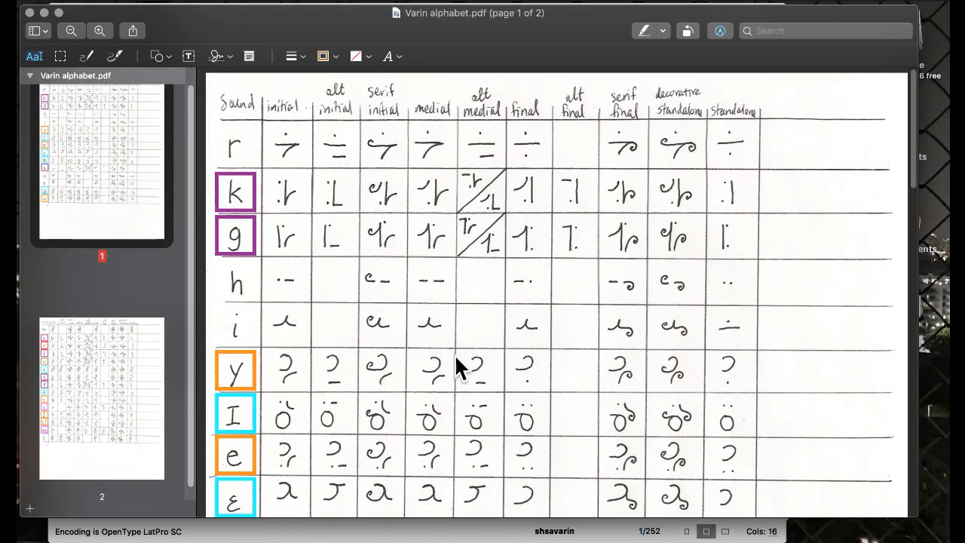
key("ctrl+Up")
left_click(375, 337)
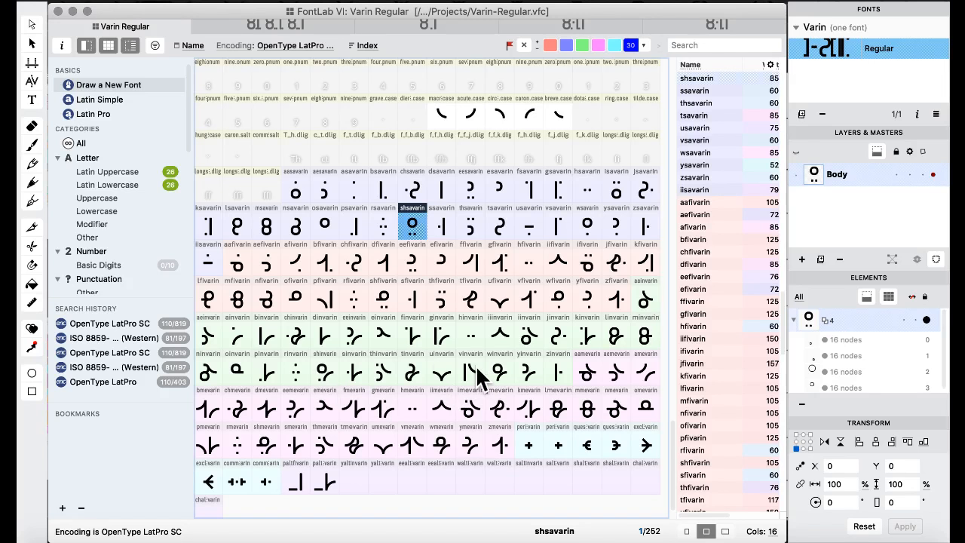
left_click(529, 371)
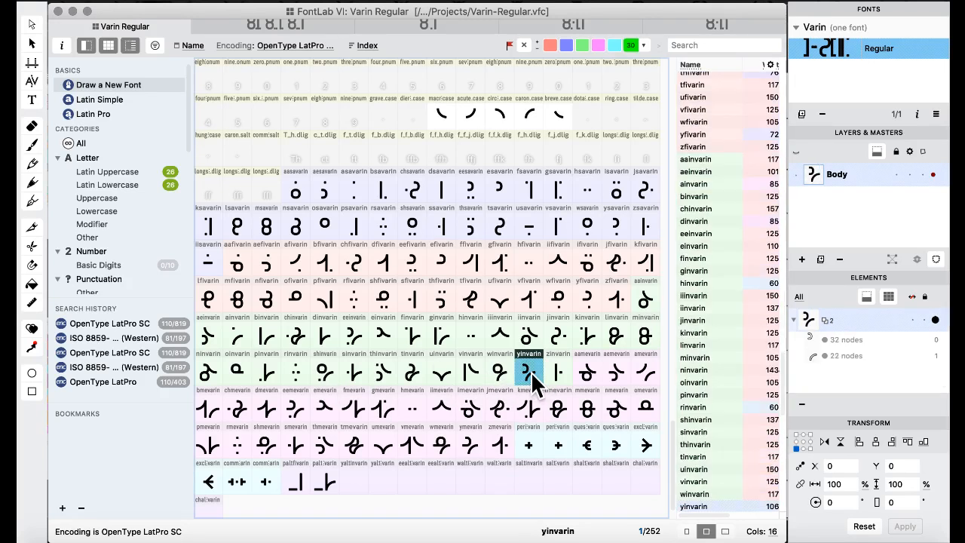
left_click(355, 480)
key("super+v")
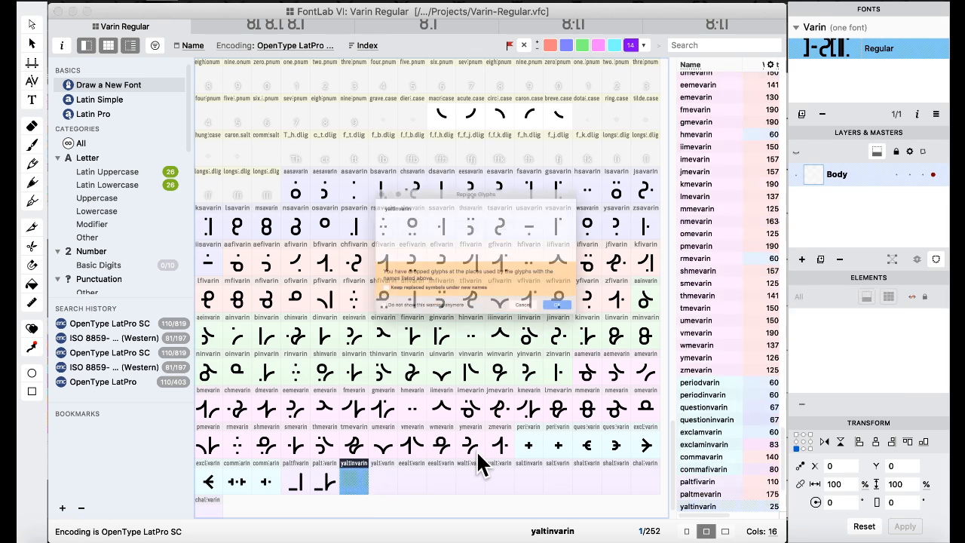
left_click(618, 344)
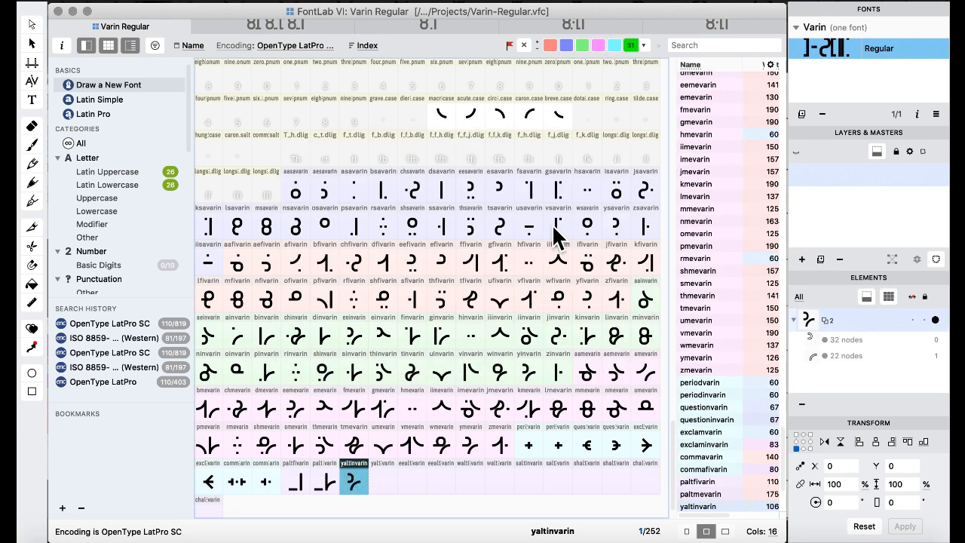
Flag yaltinvarin with the purple colour used for the other alternates.
left_click(656, 44)
left_click(644, 46)
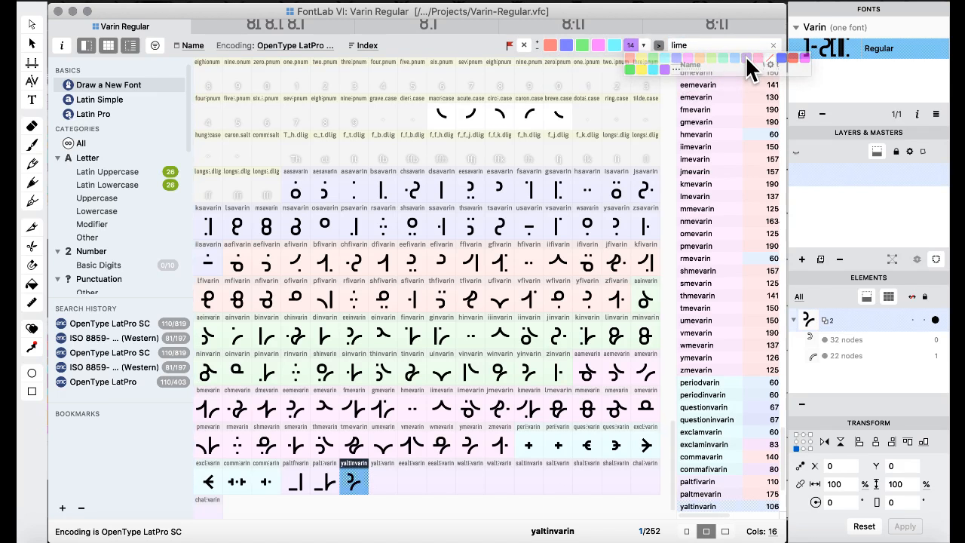
left_click(745, 55)
Open paltmevarin and copy its low horizontal bar.
left_click(401, 302)
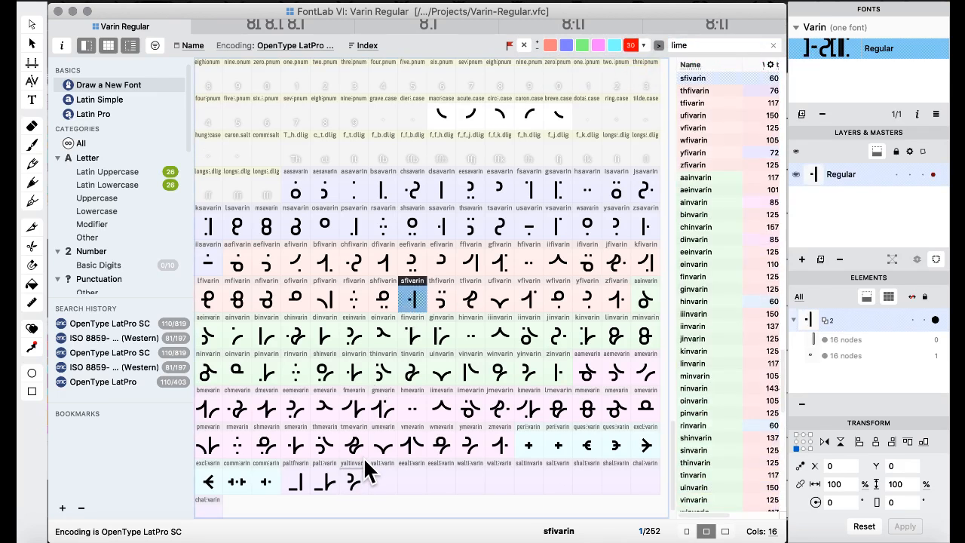
double_click(324, 481)
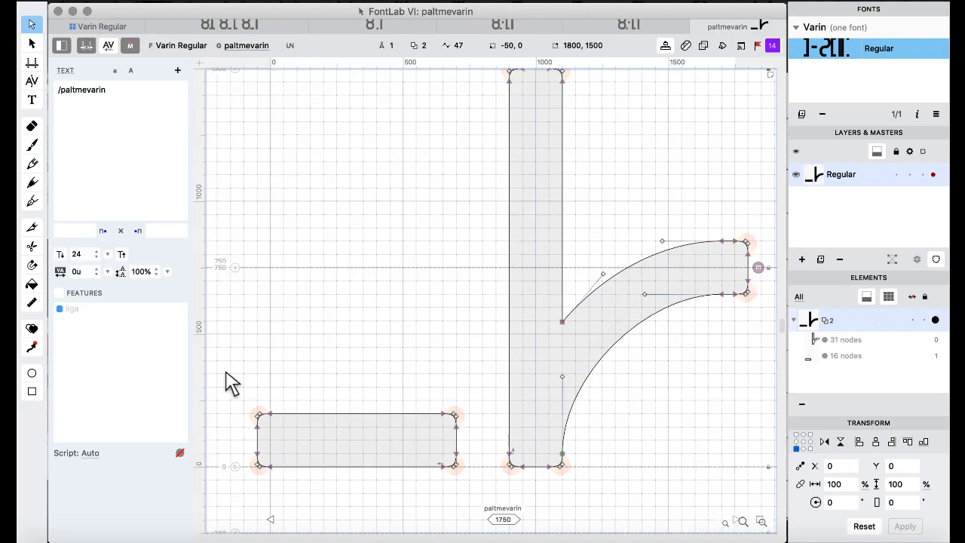
left_click_drag(226, 372, 482, 505)
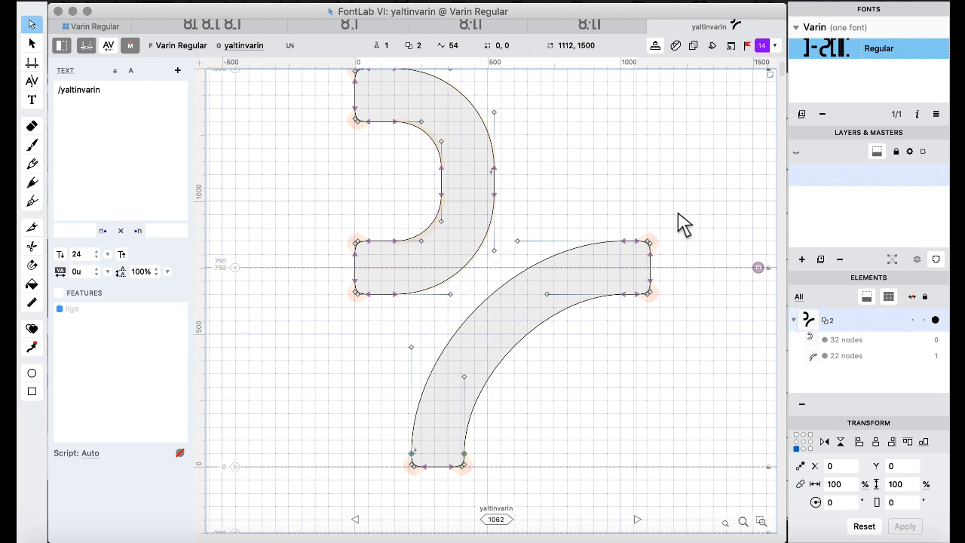
In yaltinvarin, delete the lower curved stroke and paste the horizontal bar copied from paltmevarin on the baseline.
left_click_drag(678, 214, 611, 321)
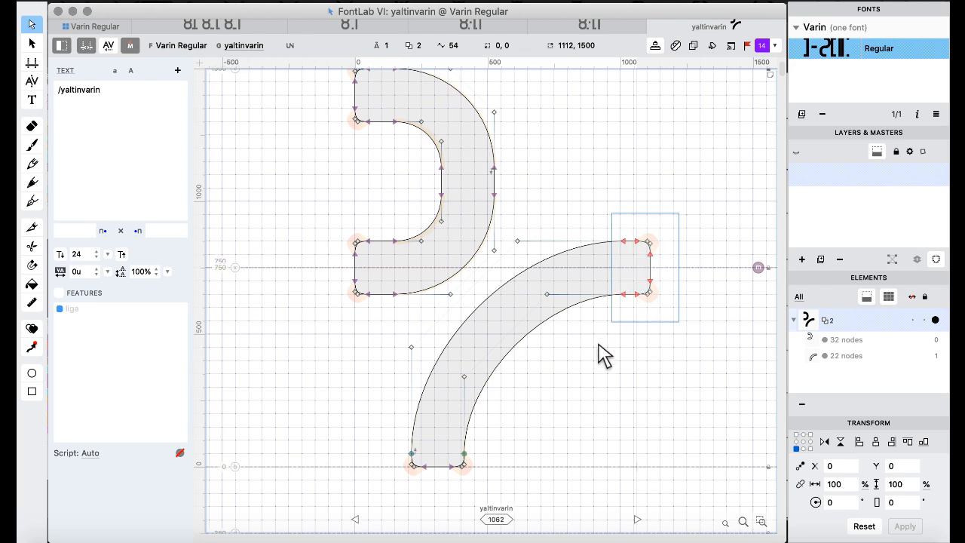
left_click_drag(603, 355, 599, 370)
left_click_drag(377, 404, 532, 509)
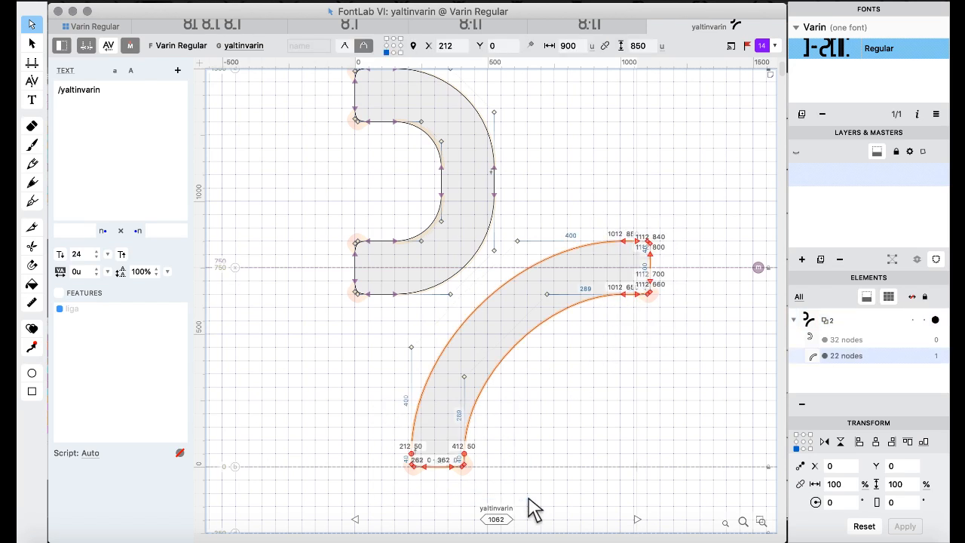
left_click(397, 431)
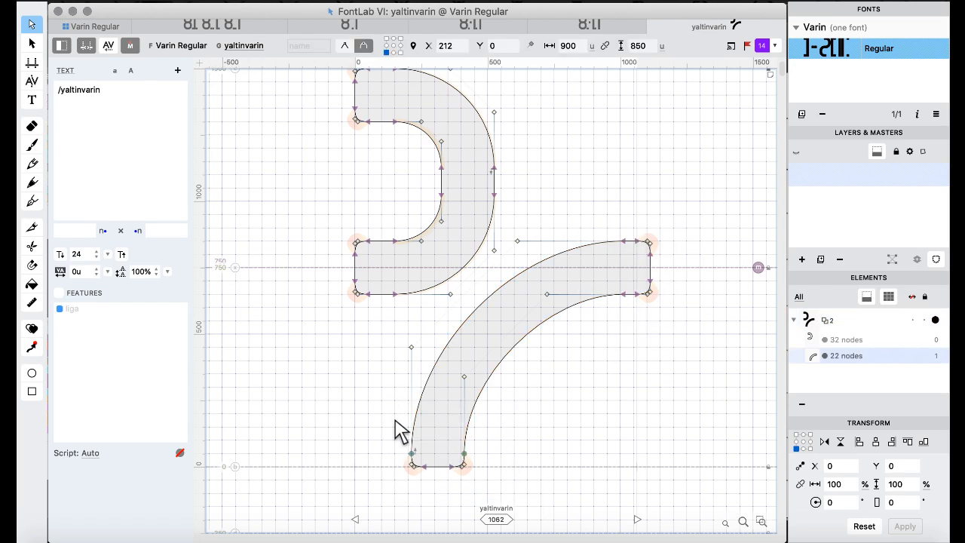
left_click_drag(400, 488, 584, 336)
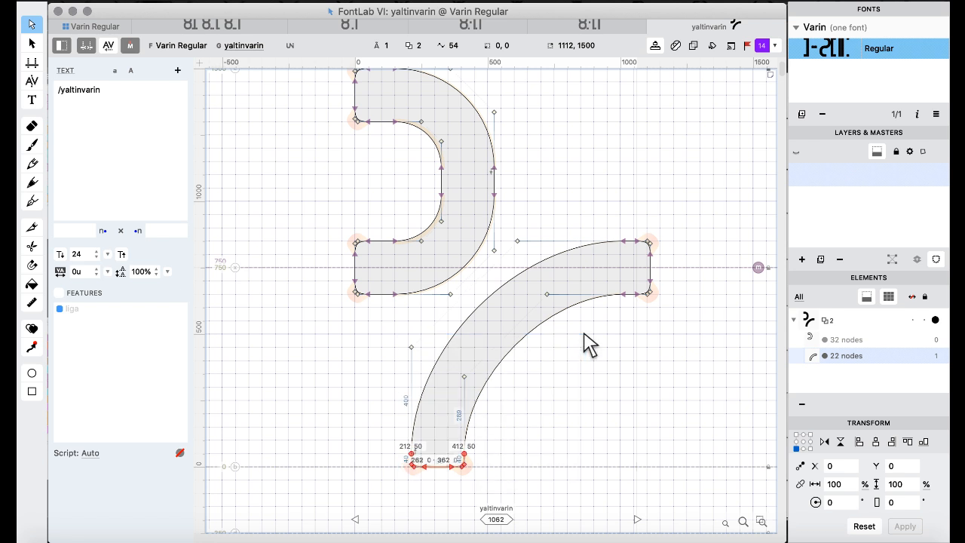
left_click_drag(701, 188, 586, 349)
key("BackSpace")
key("super+v")
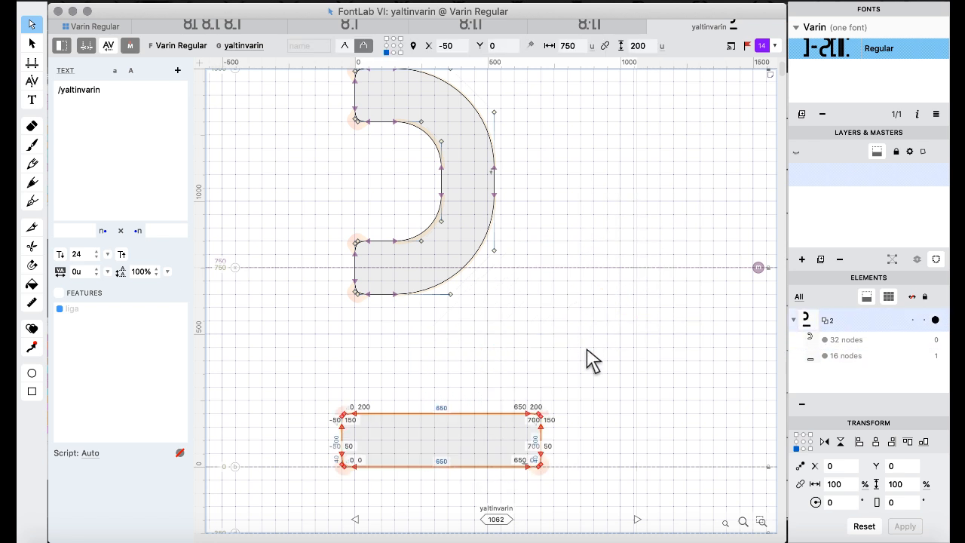
Move the pasted horizontal bar in yaltinvarin right along the baseline to X 162.
key("super+Right")
key("super+Right")
key("shift+Right")
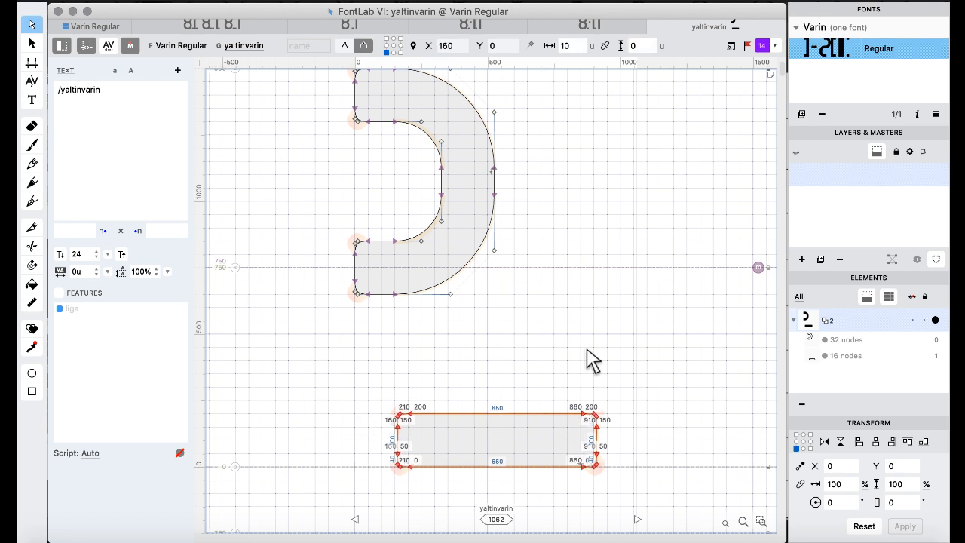
key("Right")
key("Right")
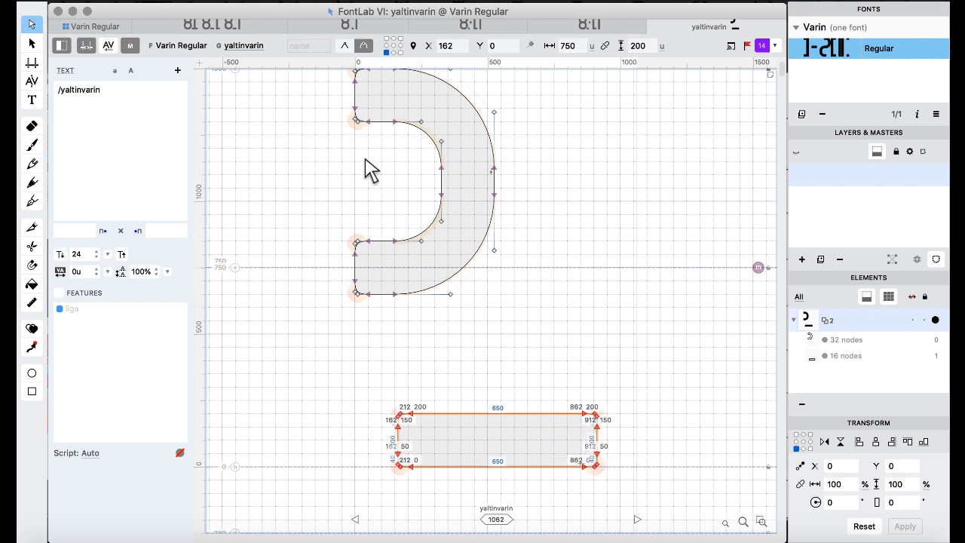
Close the other open glyph tabs, keeping yaltinvarin, and return to the Varin Regular font overview.
left_click(137, 25)
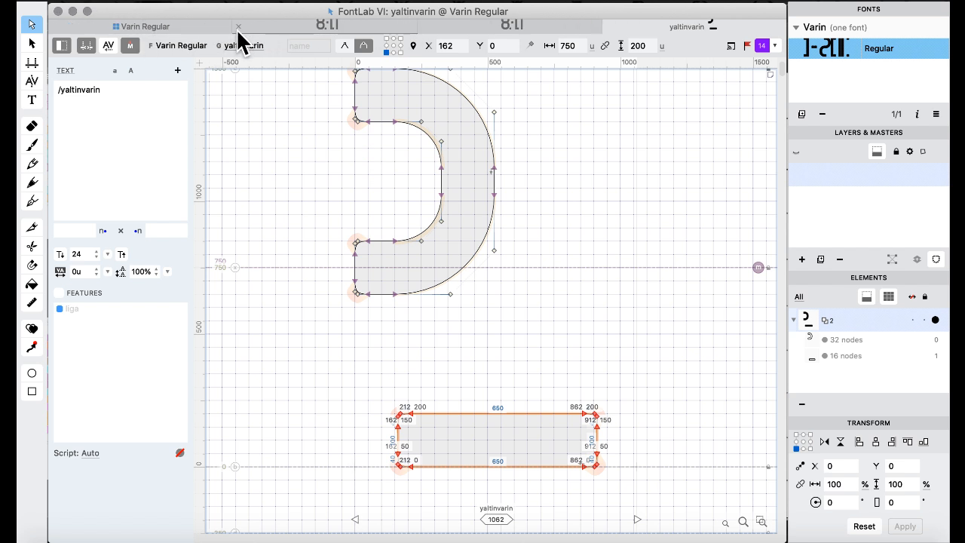
left_click(237, 28)
left_click(300, 27)
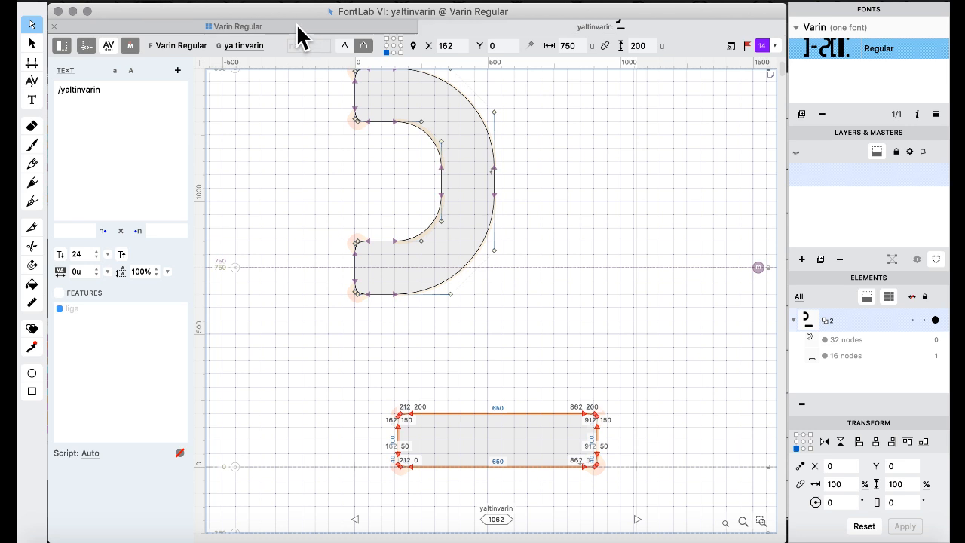
left_click(300, 30)
Reapply the OpenType LatPro SC encoding to the glyph grid and find the varin alternate glyph cells.
left_click(473, 270)
scroll(472, 271, "down", 1)
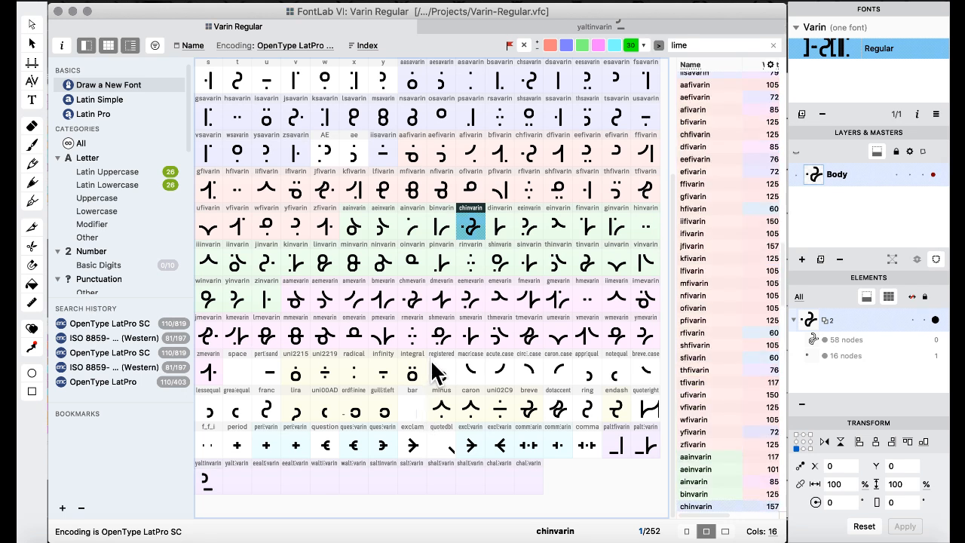
scroll(445, 413, "up", 1)
scroll(445, 413, "up", 3)
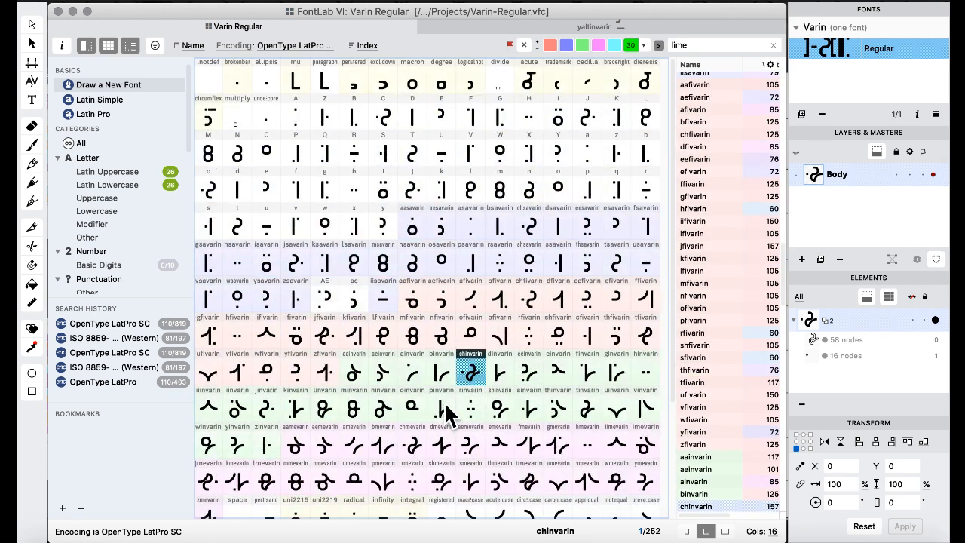
scroll(444, 413, "down", 4)
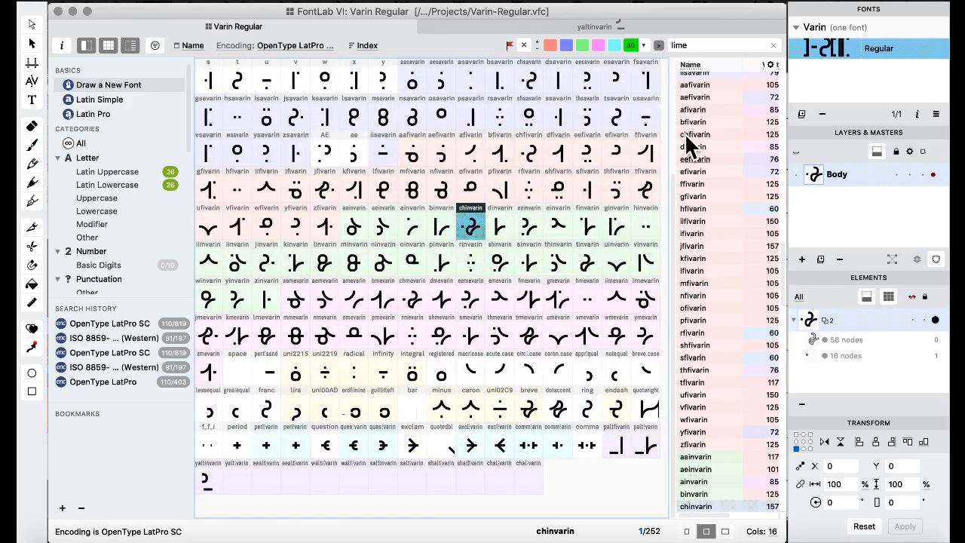
left_click(668, 47)
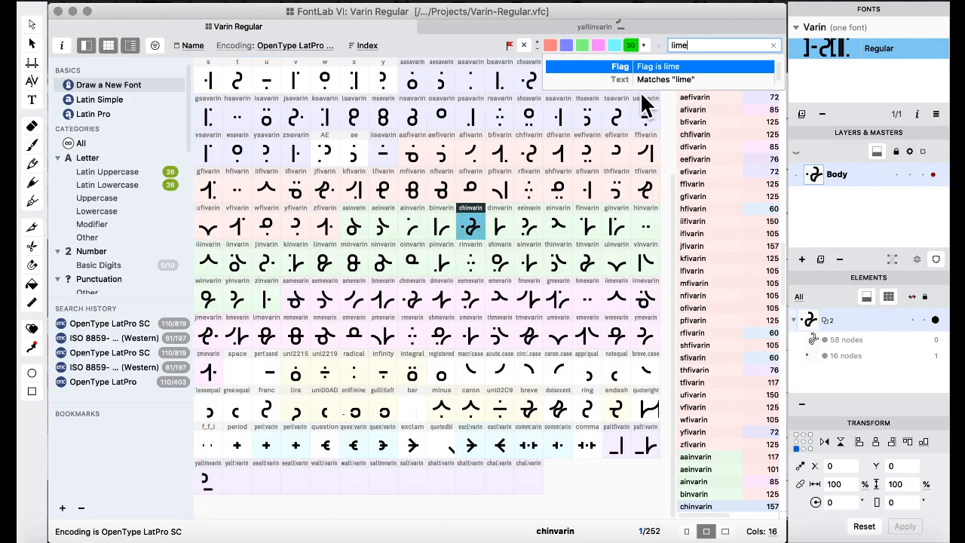
left_click(661, 25)
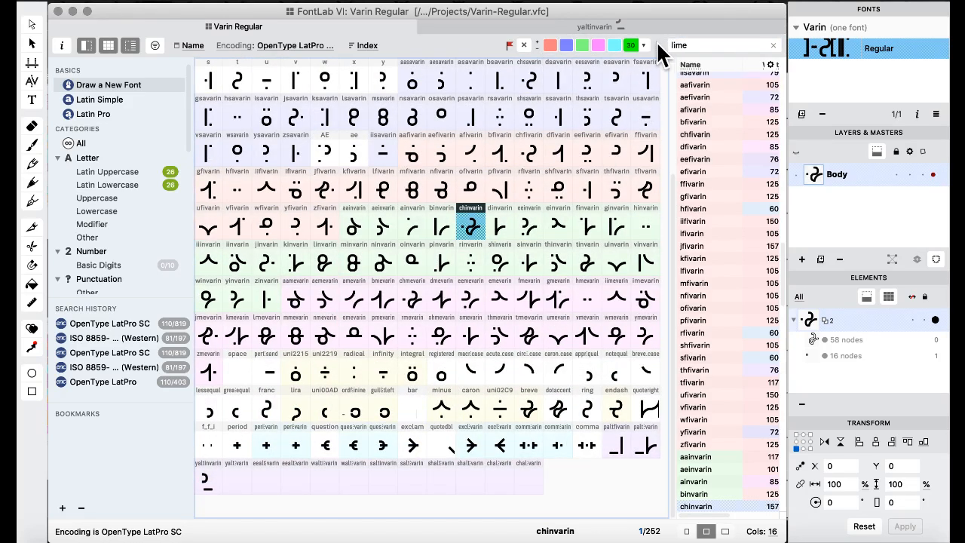
scroll(511, 249, "up", 4)
scroll(453, 219, "down", 4)
left_click(302, 46)
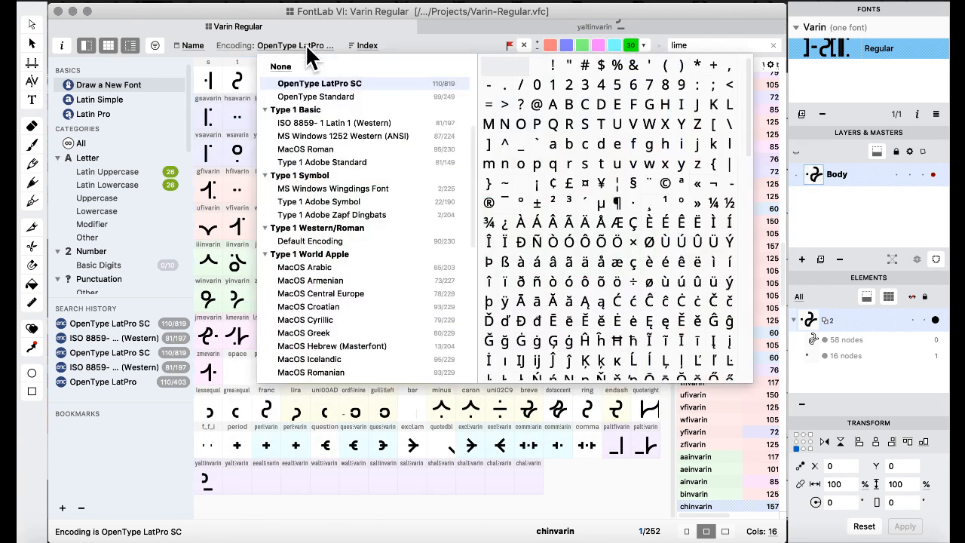
left_click(313, 82)
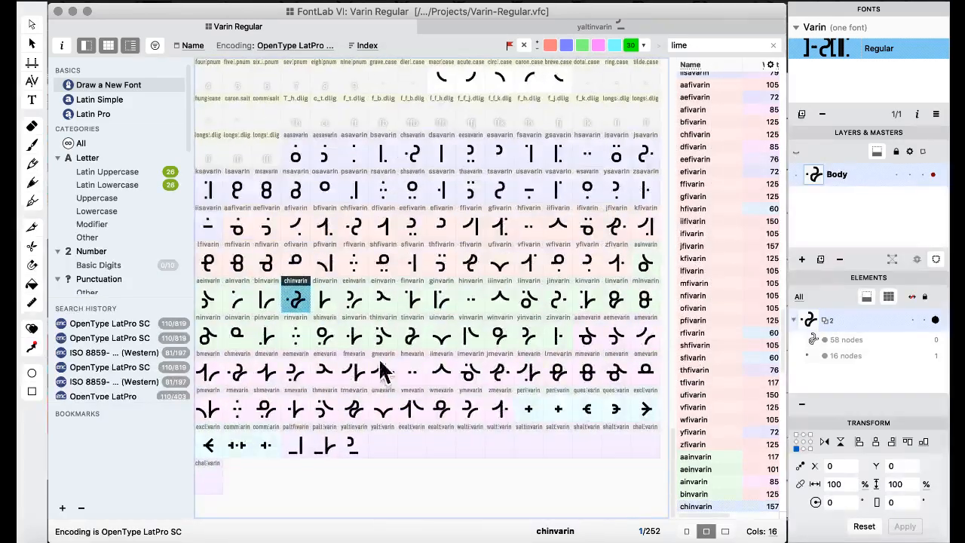
Copy the ymevarin glyph into the empty yaltmevarin, replacing it.
left_click(375, 382)
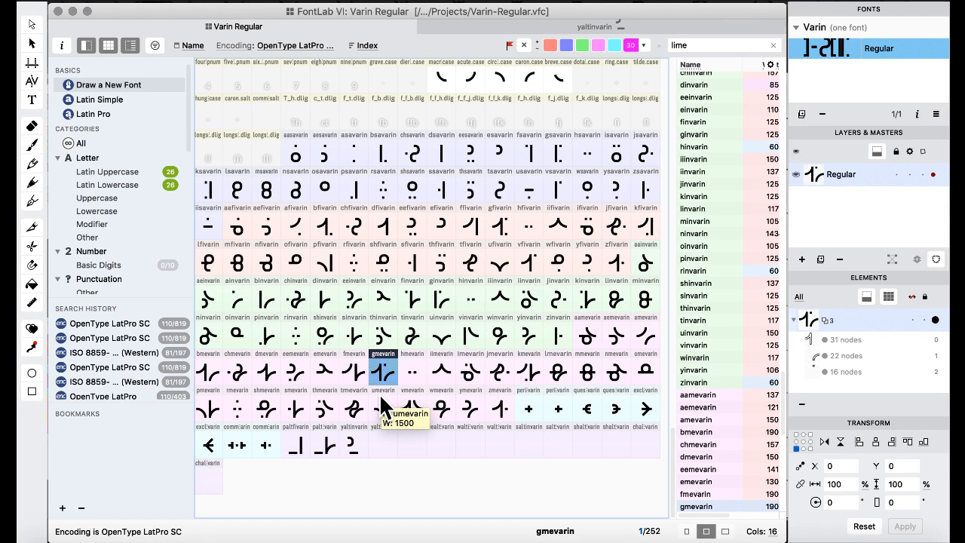
left_click(379, 407)
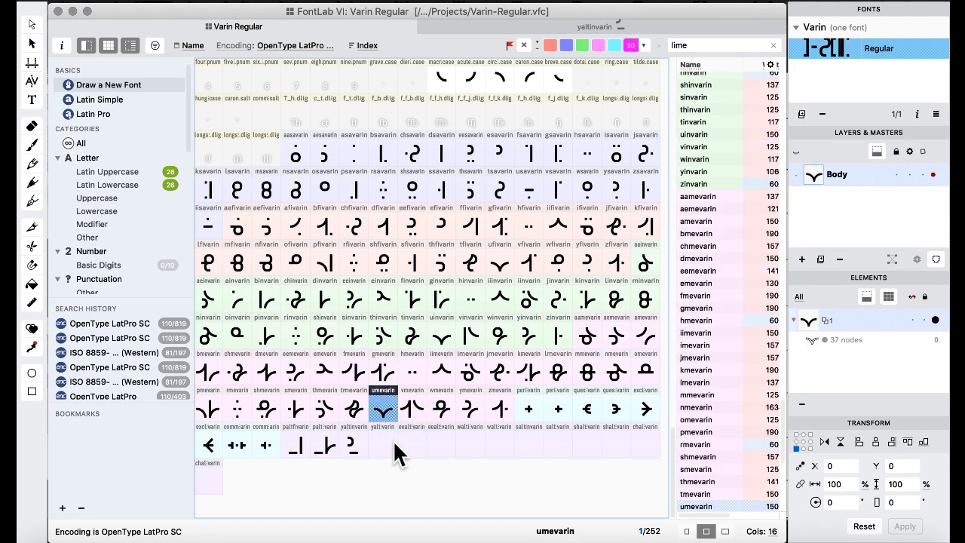
left_click(388, 436)
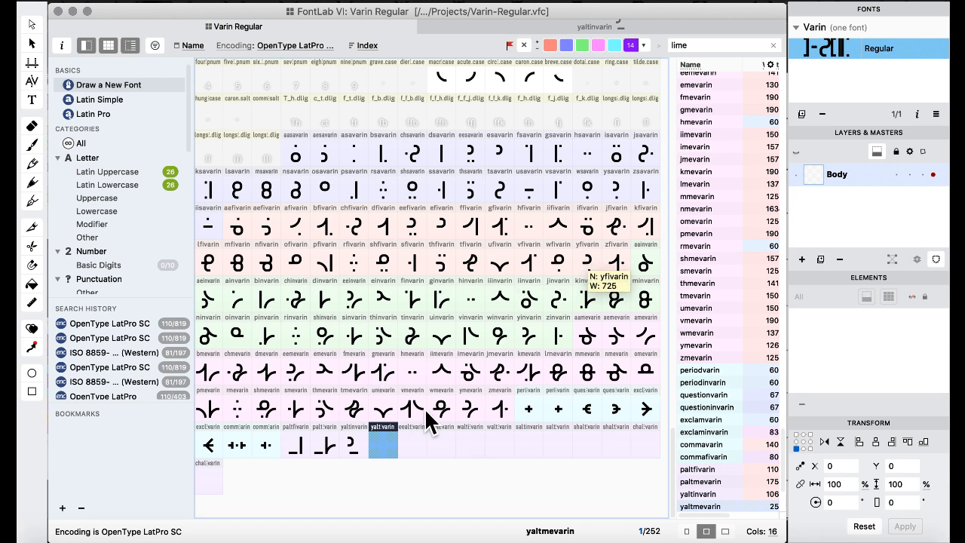
left_click(475, 405)
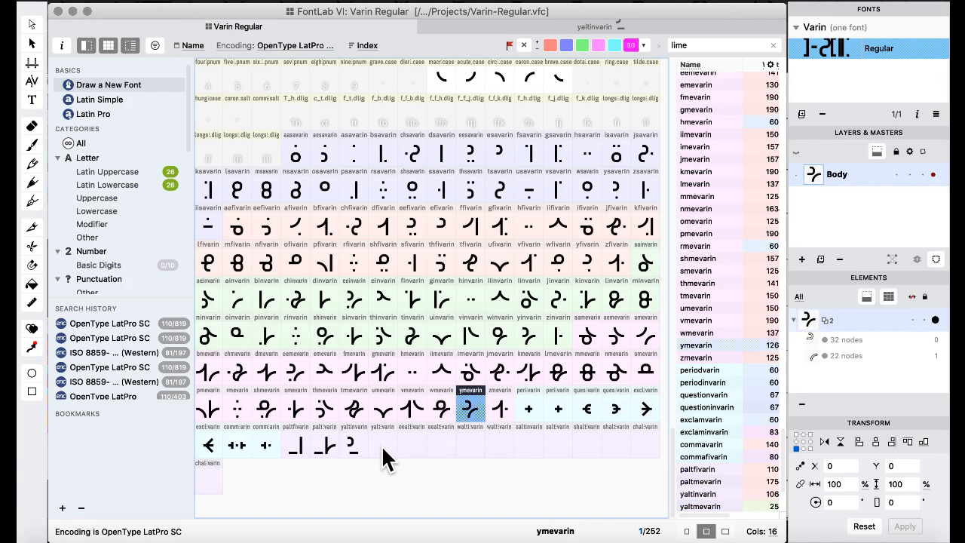
left_click_drag(382, 447, 383, 446)
left_click(608, 345)
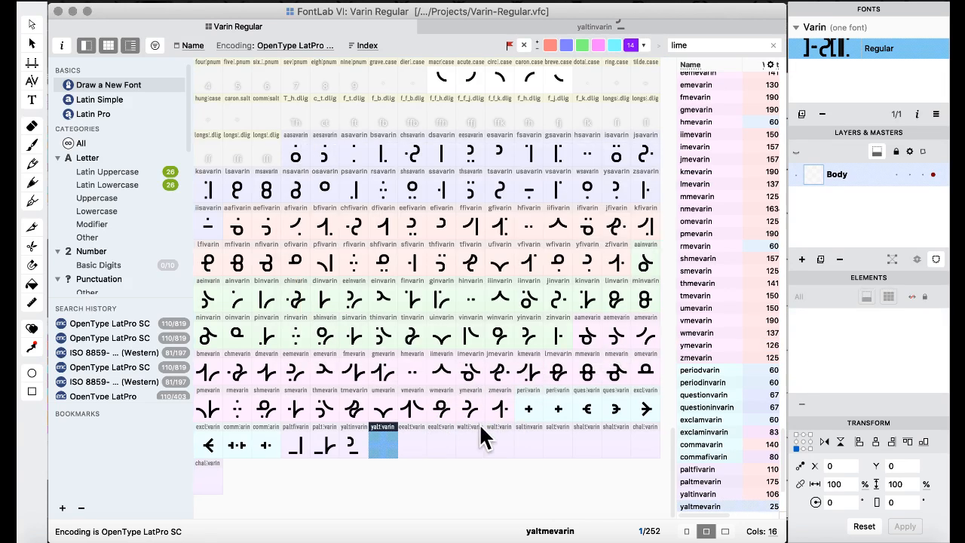
In yaltmevarin, replace the lower curved stroke with the horizontal bar from yaltinvarin and move the bar right to X 362.
double_click(354, 444)
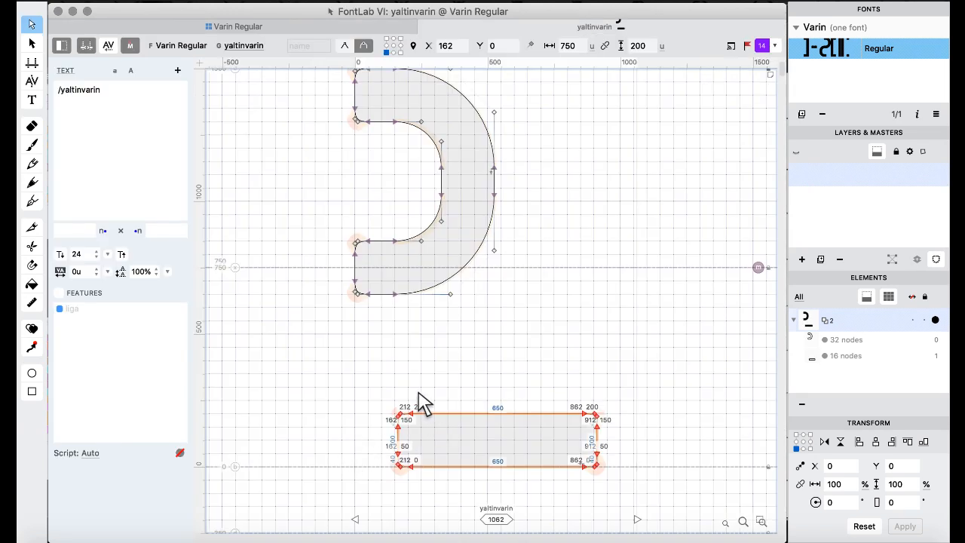
key("super+]")
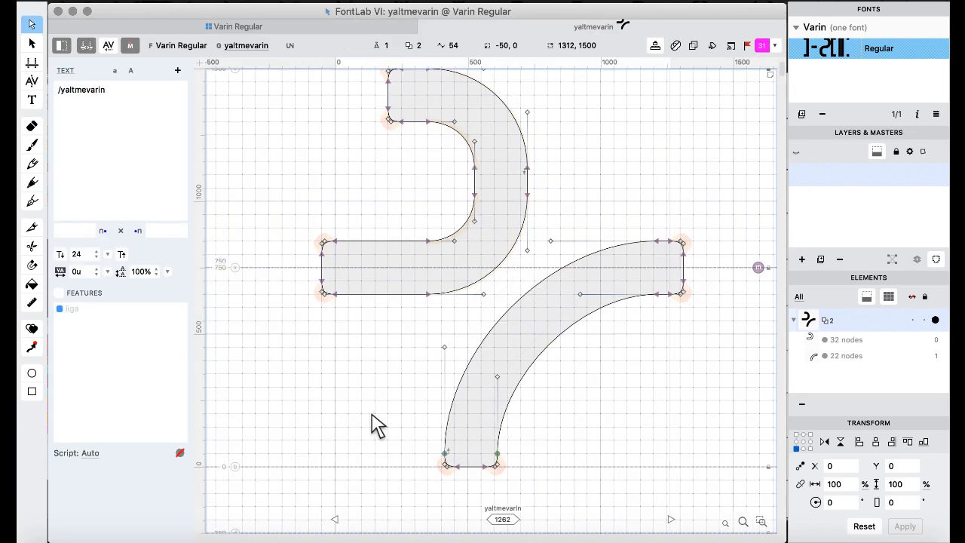
left_click_drag(372, 415, 590, 501)
left_click_drag(741, 151, 621, 369)
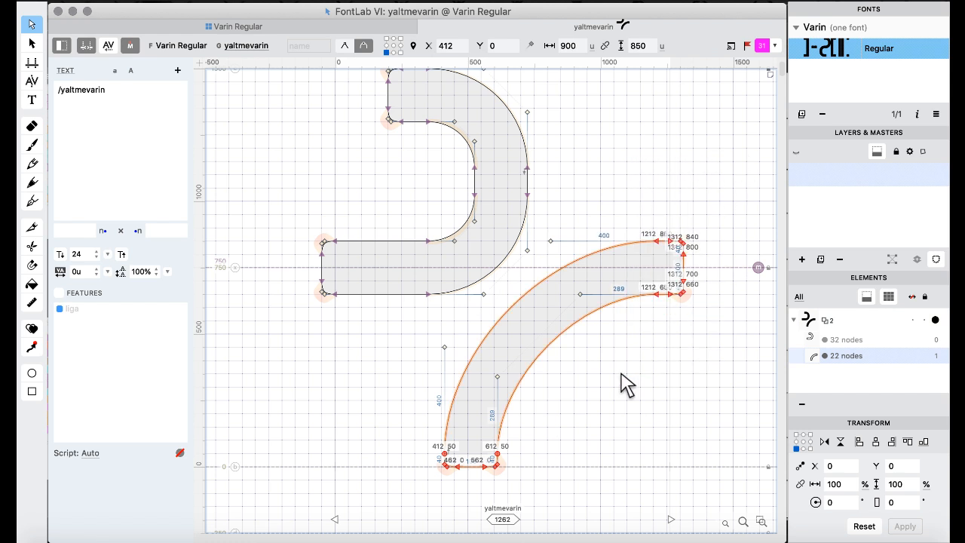
key("Delete")
key("super+v")
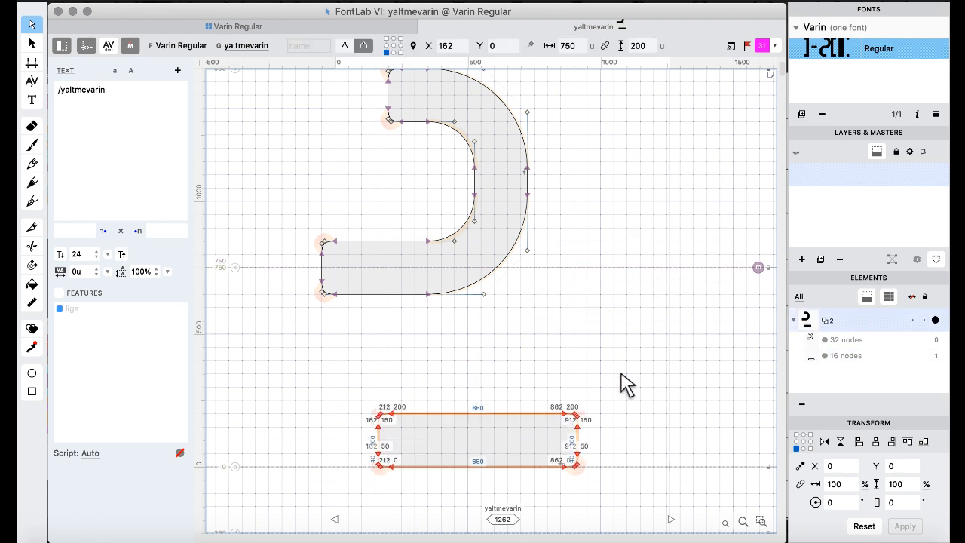
key("super+Right")
key("super+Right")
Flag yaltmevarin in the font overview with the purple colour used for the other alternates.
left_click(173, 22)
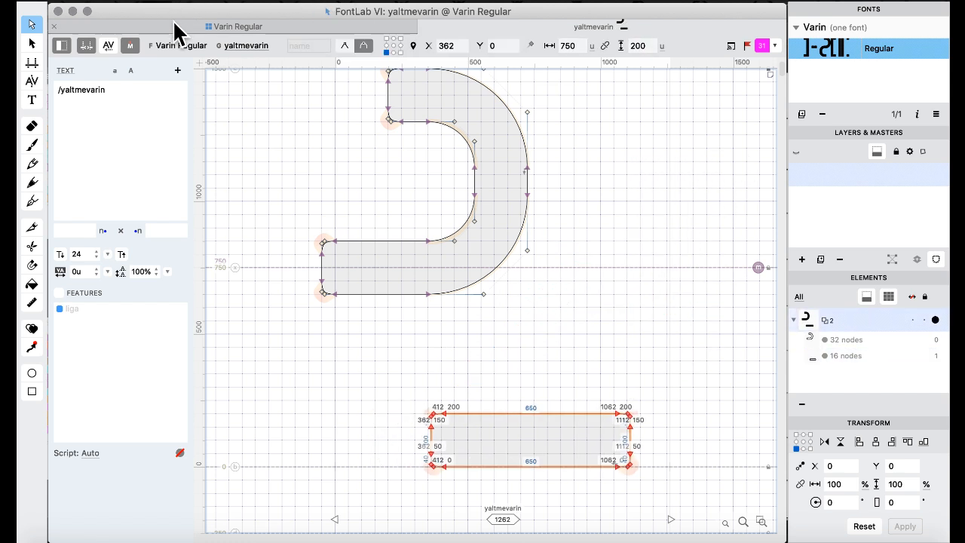
left_click(425, 297)
left_click(383, 444)
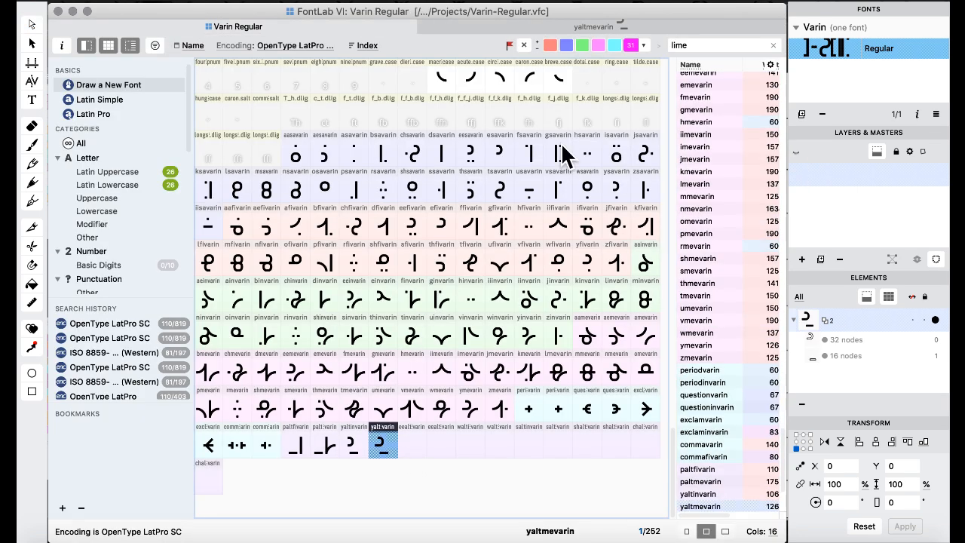
left_click(644, 46)
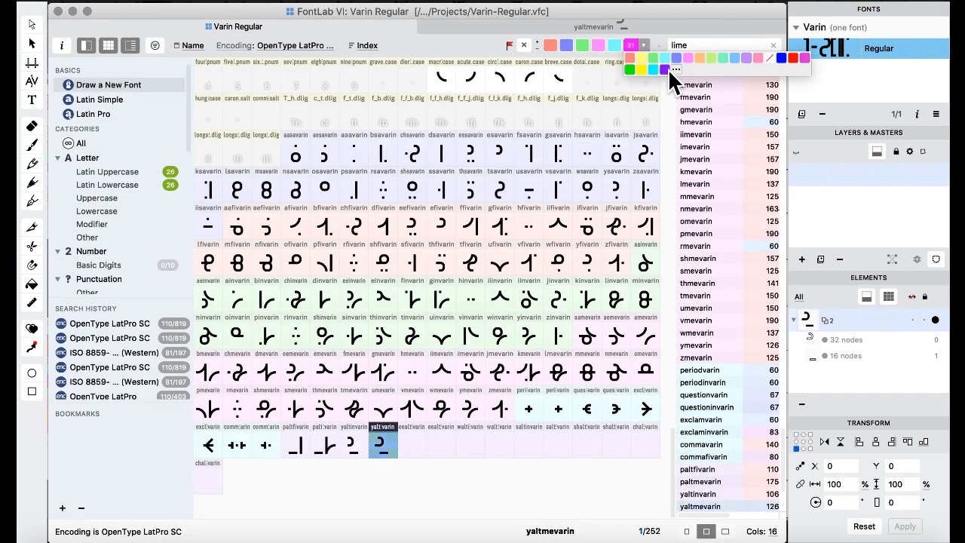
left_click(666, 69)
Copy the eemevarin glyph into the empty eealtinvarin, replacing it.
left_click(445, 264)
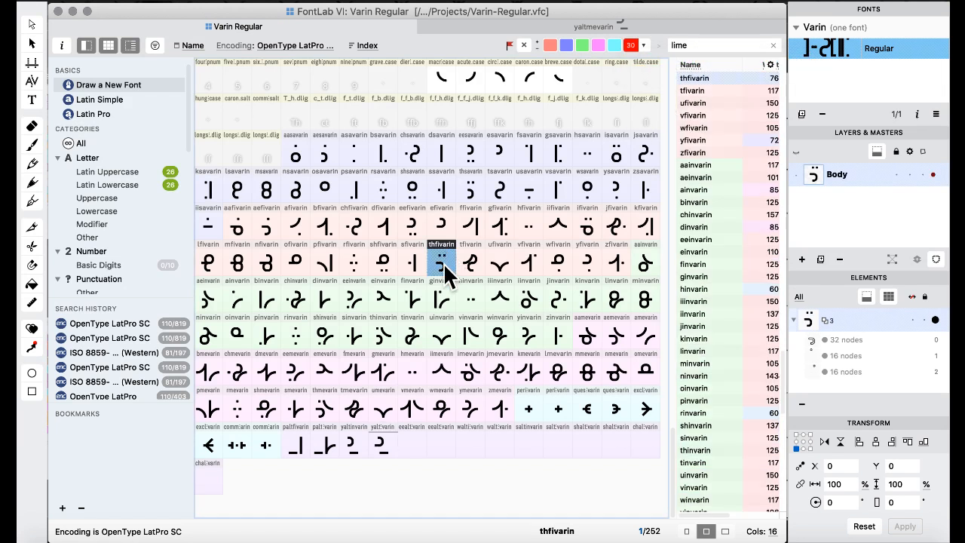
left_click(375, 407)
left_click(441, 369)
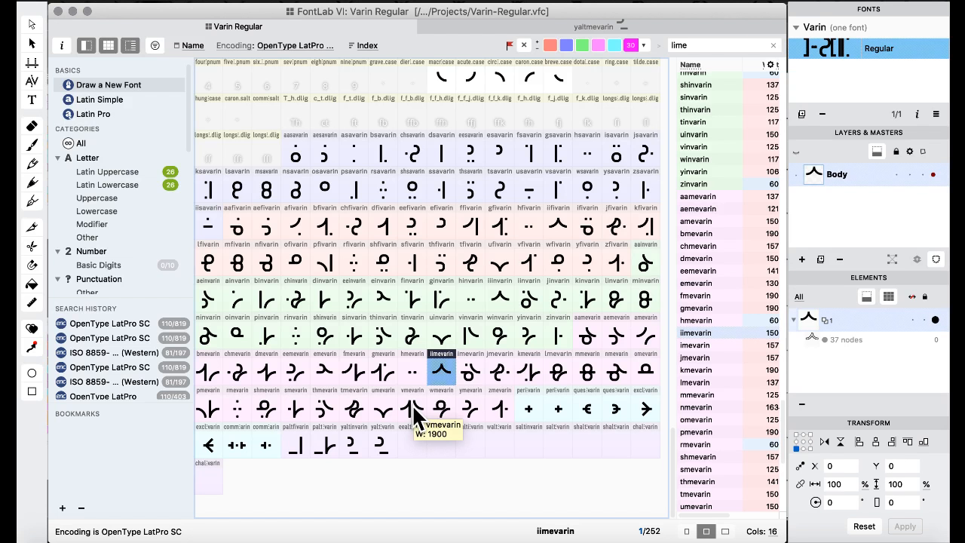
left_click(409, 373)
left_click(384, 446)
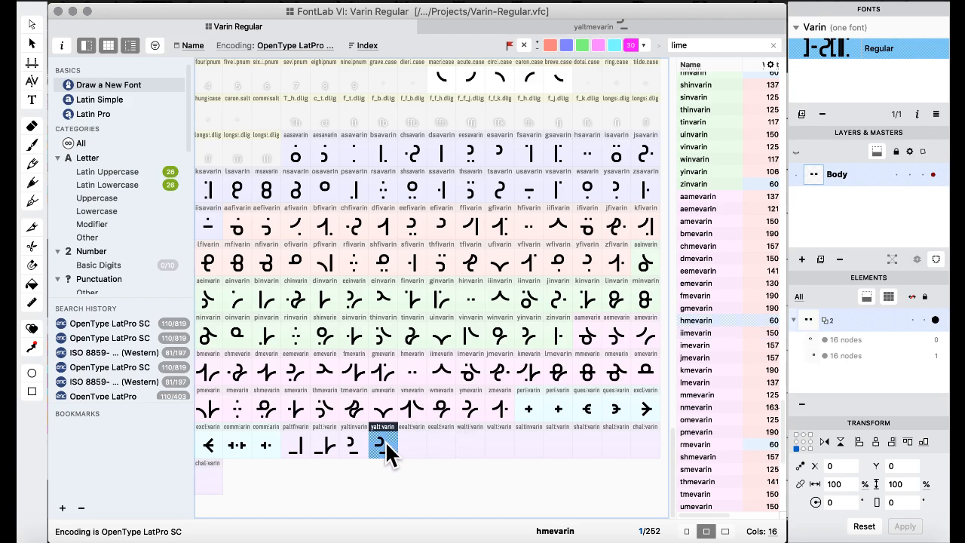
left_click(439, 404)
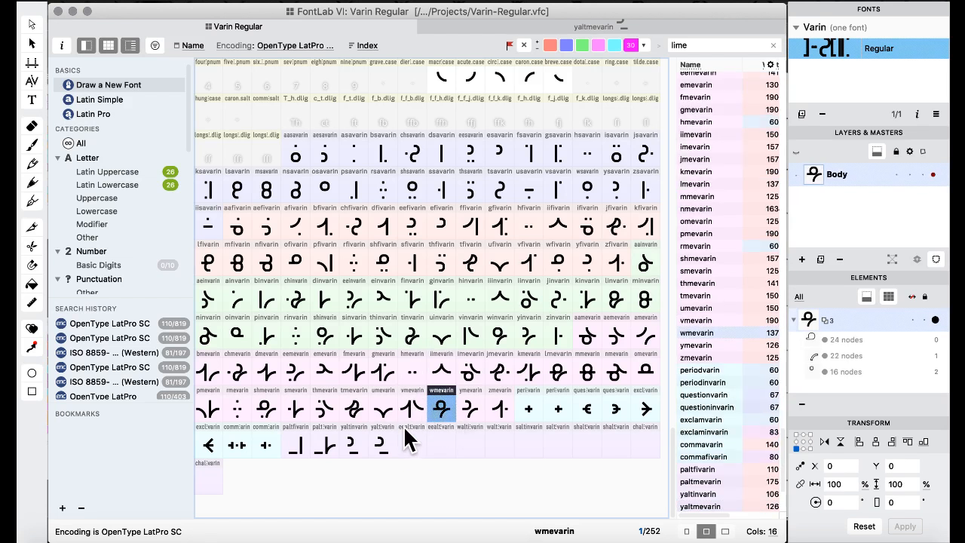
left_click(297, 373)
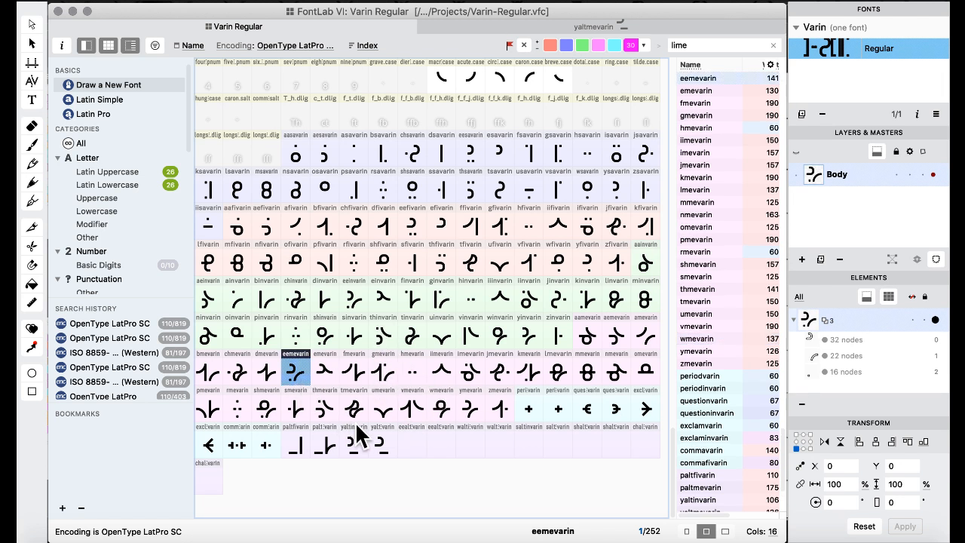
left_click_drag(408, 454, 410, 452)
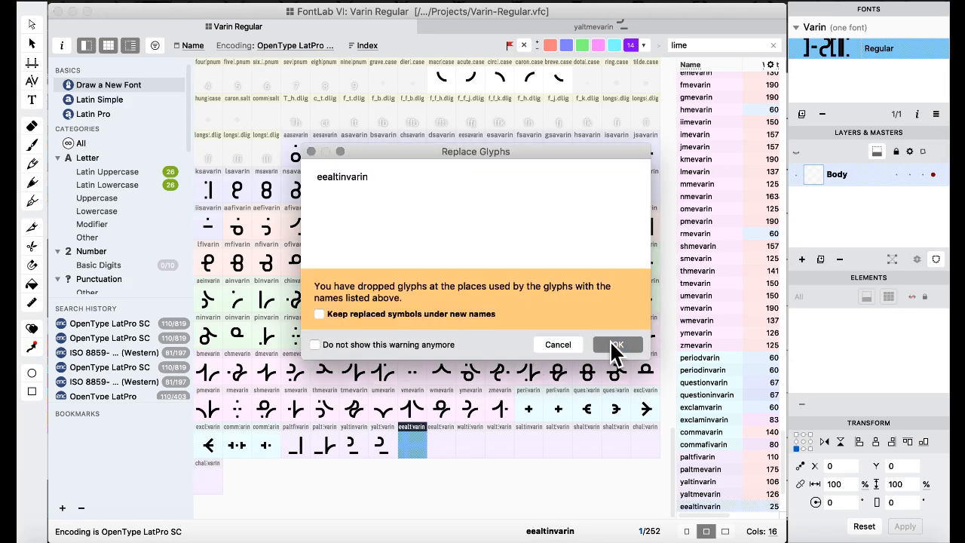
left_click(615, 345)
Copy eealtinvarin into the empty eealtmevarin, and replace eealtinvarin with a copy of eeinvarin.
left_click(388, 336)
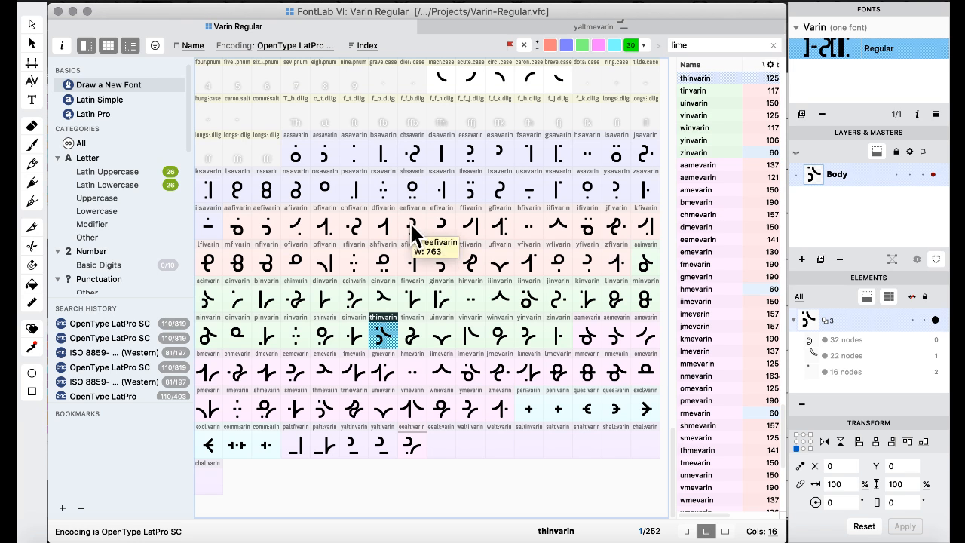
left_click(412, 450)
left_click_drag(411, 449, 441, 451)
left_click(615, 345)
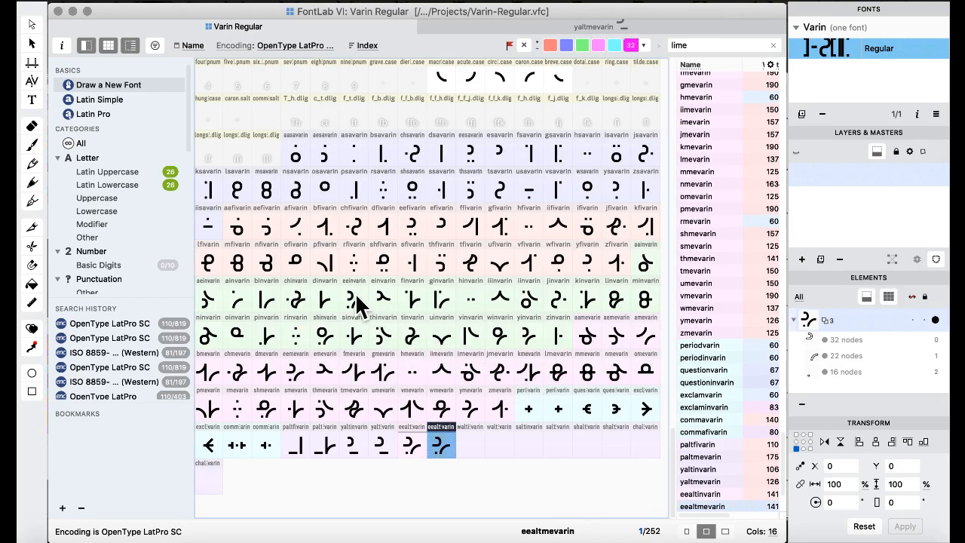
left_click_drag(355, 302, 418, 446)
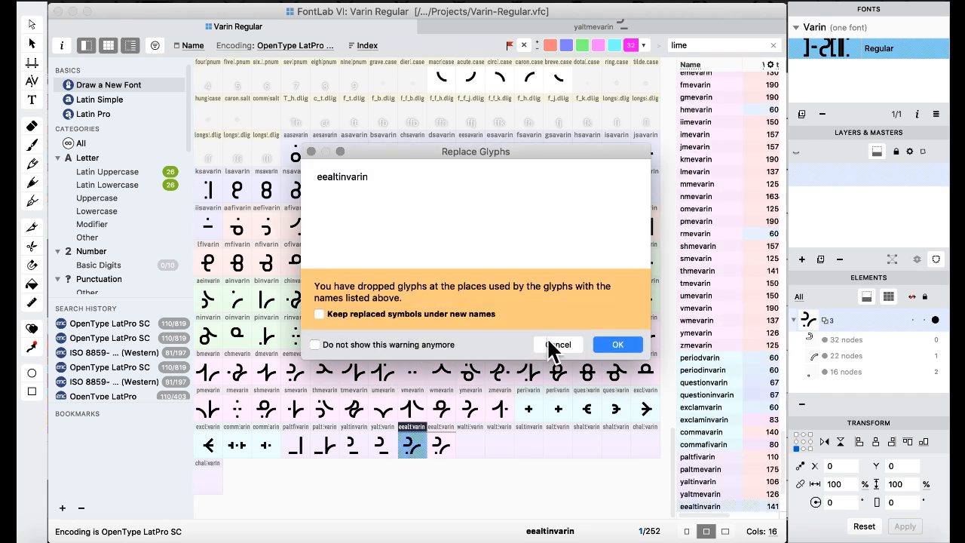
left_click(623, 345)
Copy winvarin into the empty waltinvarin and wmevarin into the empty waltmevarin, replacing both.
left_click(452, 342)
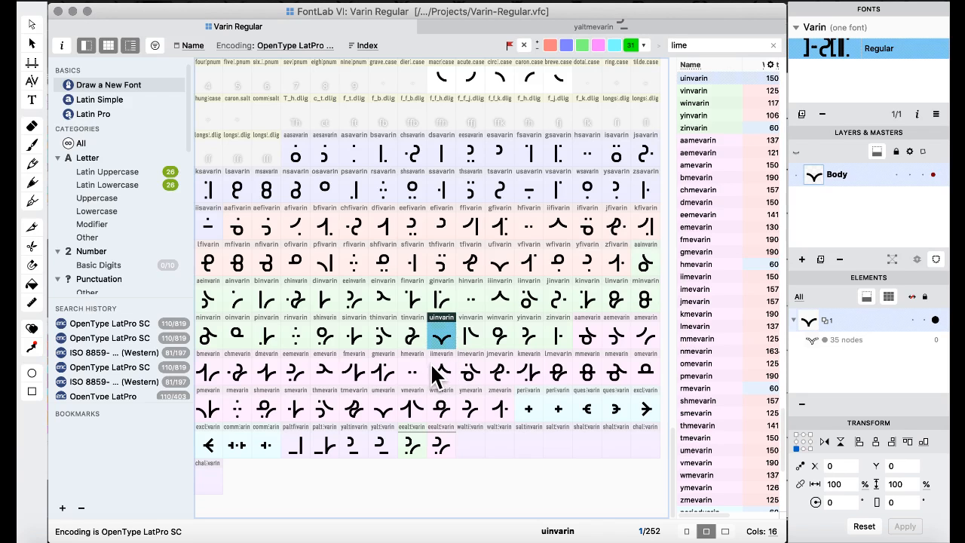
left_click_drag(503, 346, 470, 445)
left_click(617, 344)
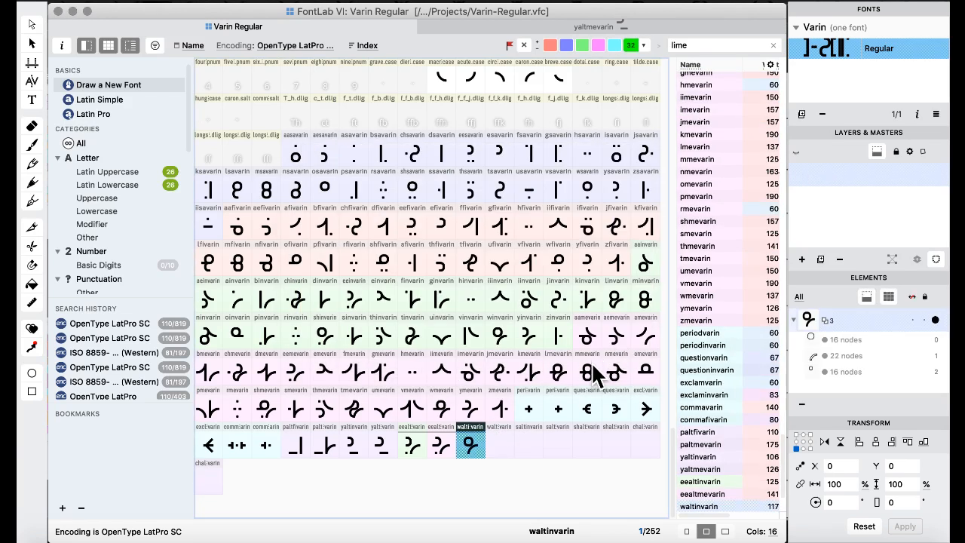
left_click(444, 407)
left_click_drag(496, 441, 499, 445)
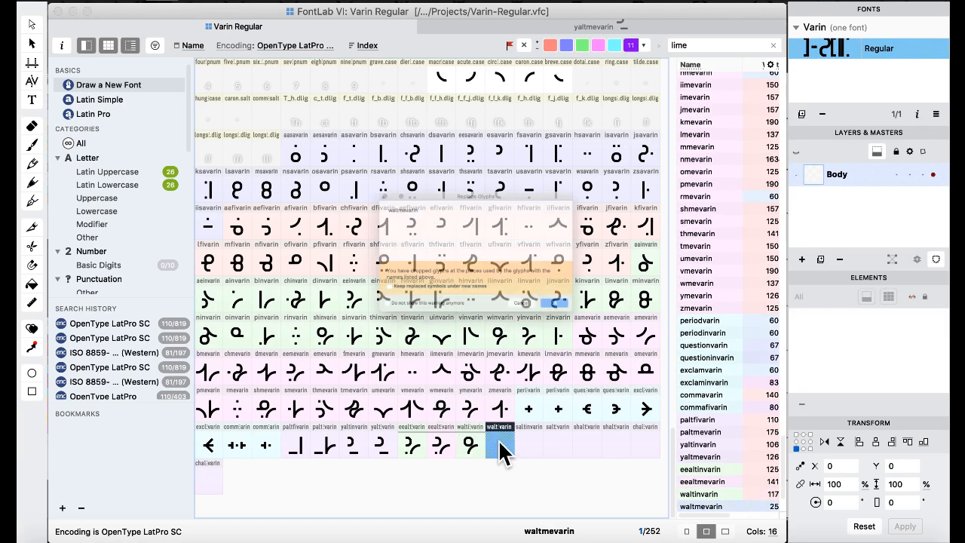
left_click(617, 345)
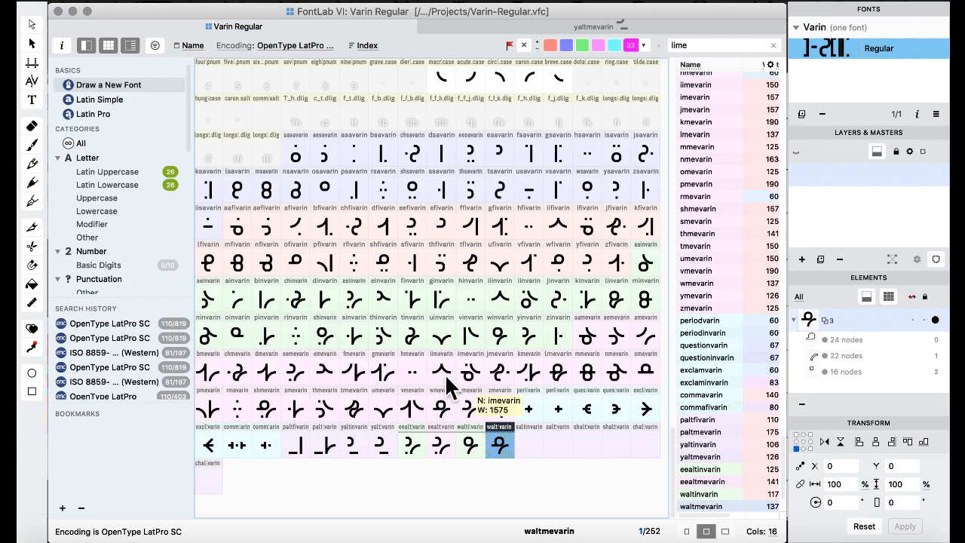
Replace the empty saltinvarin with a copy of sinvarin and saltmevarin with a copy of smevarin.
left_click_drag(366, 338, 529, 445)
left_click(616, 344)
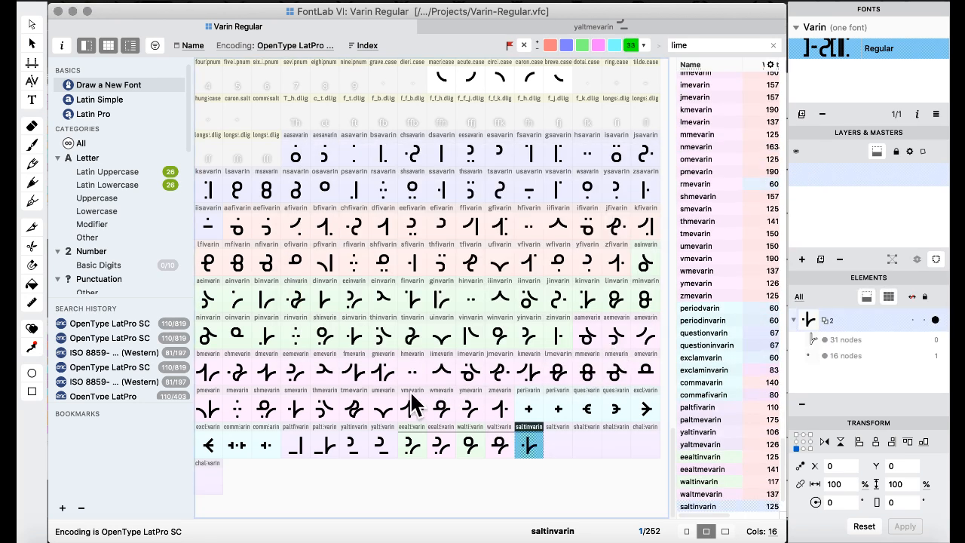
left_click_drag(297, 415, 559, 446)
left_click(614, 344)
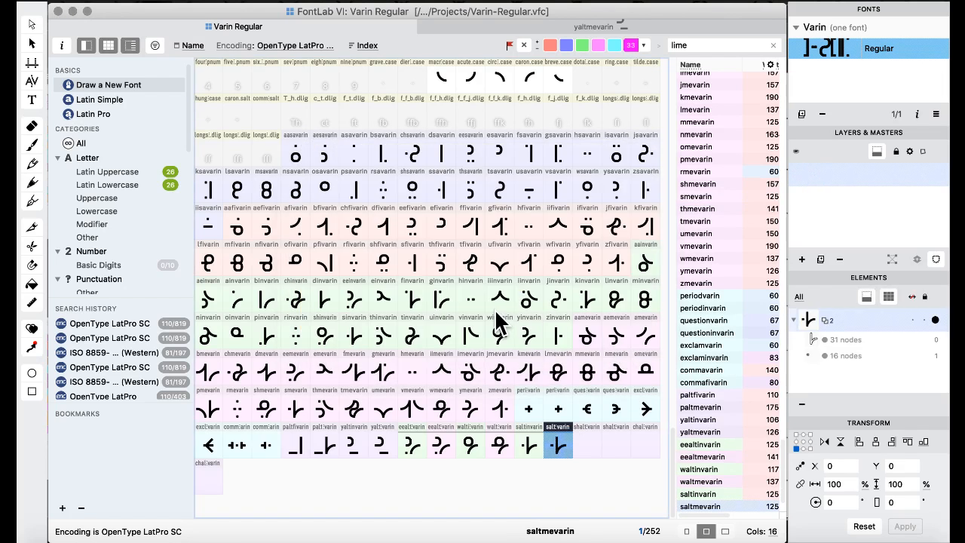
Copy the shinvarin glyph into the empty shaltinvarin, replacing it.
left_click(442, 343)
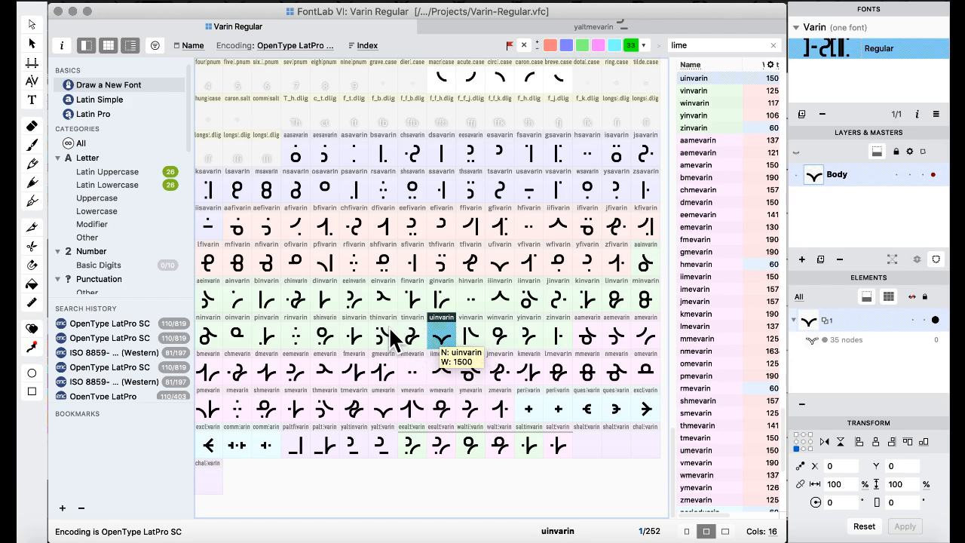
left_click(352, 334)
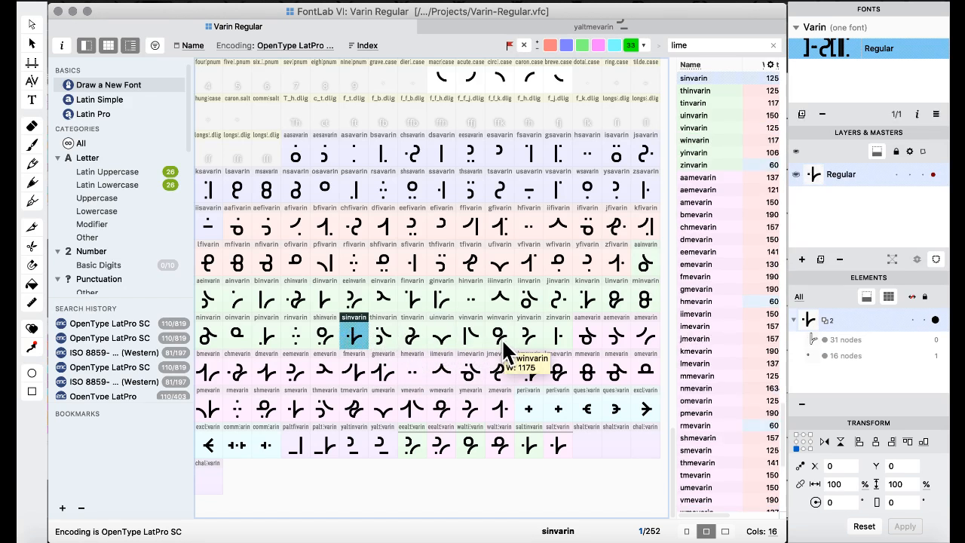
left_click(324, 336)
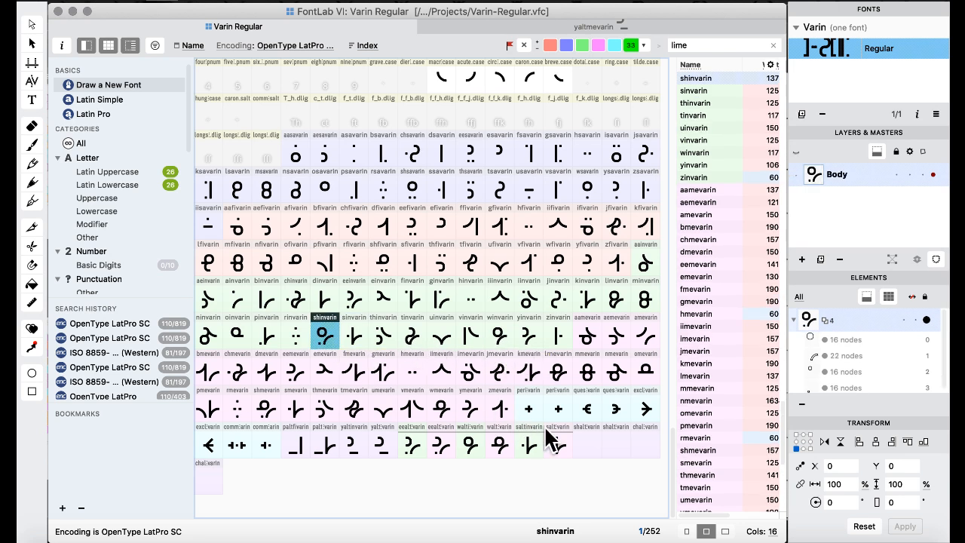
left_click(586, 451)
key("super+v")
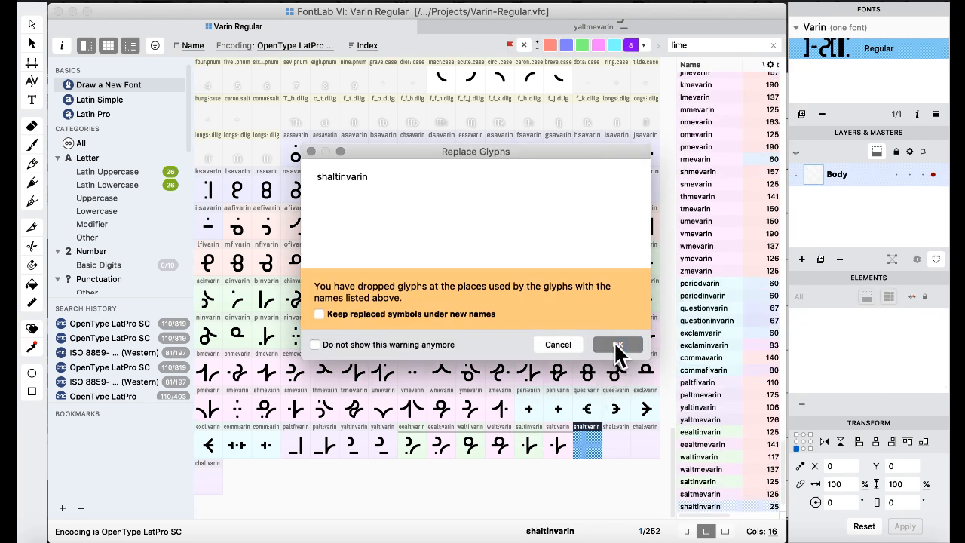
left_click(616, 347)
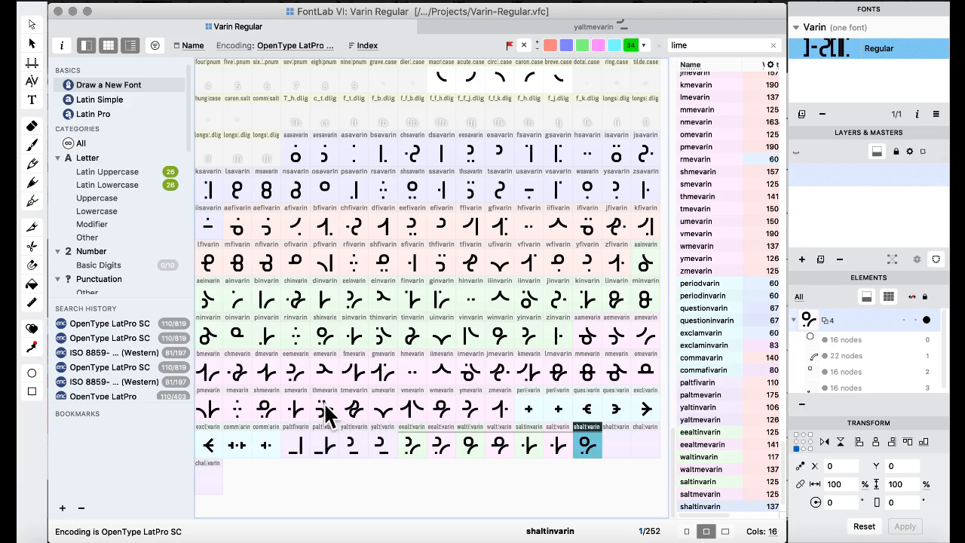
Copy the shmevarin glyph into the empty shaltmevarin, replacing it.
left_click(274, 410)
left_click(619, 452)
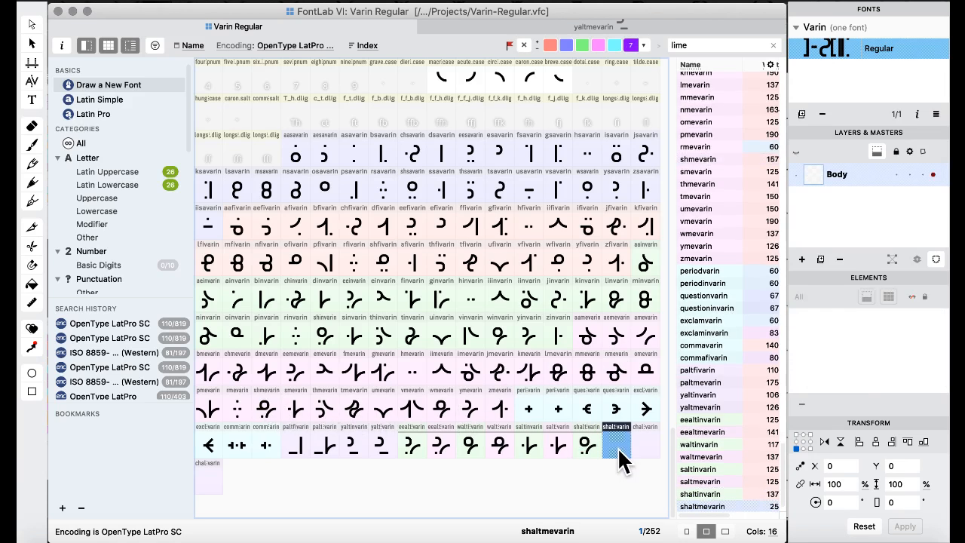
key("super+v")
left_click(629, 346)
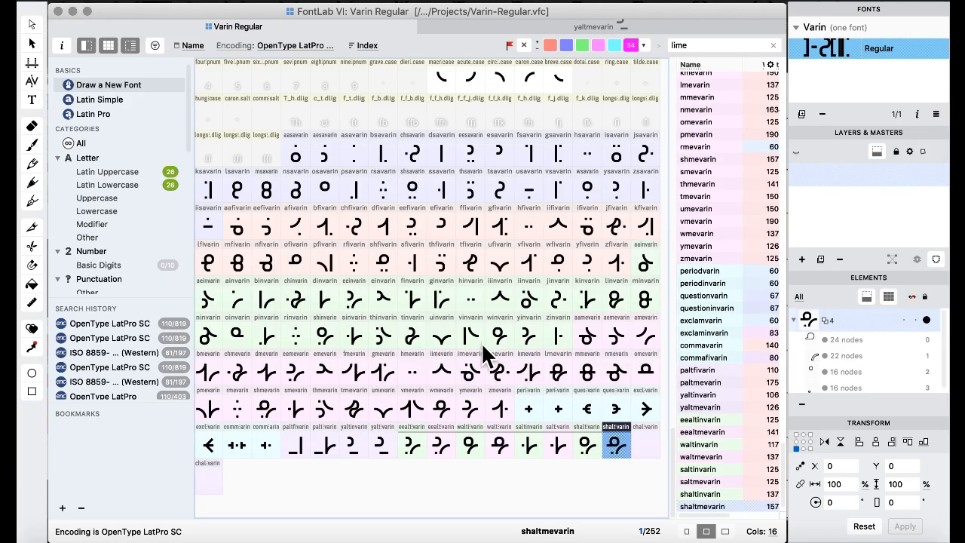
Copy the chinvarin glyph into the empty chaltinvarin, replacing it.
left_click(298, 299)
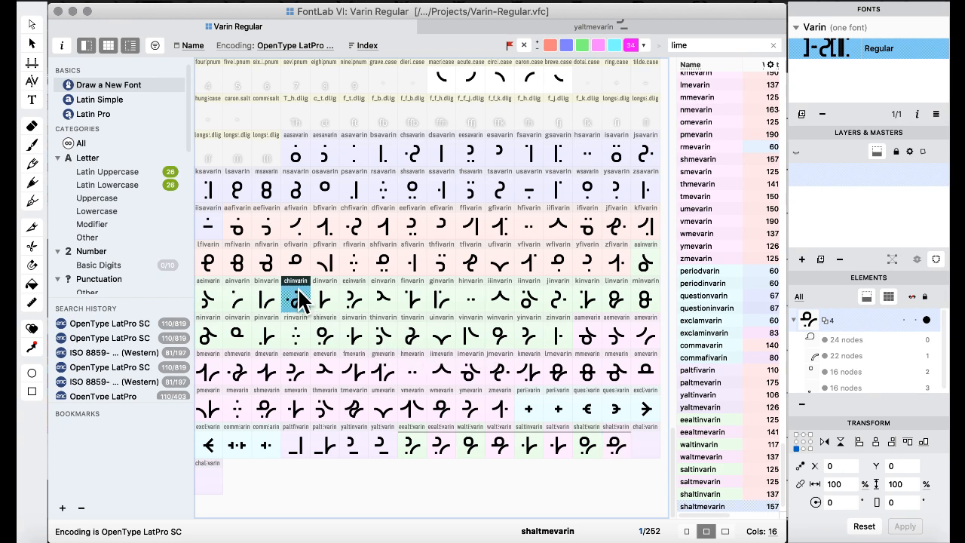
left_click(641, 445)
key("super+v")
left_click(622, 343)
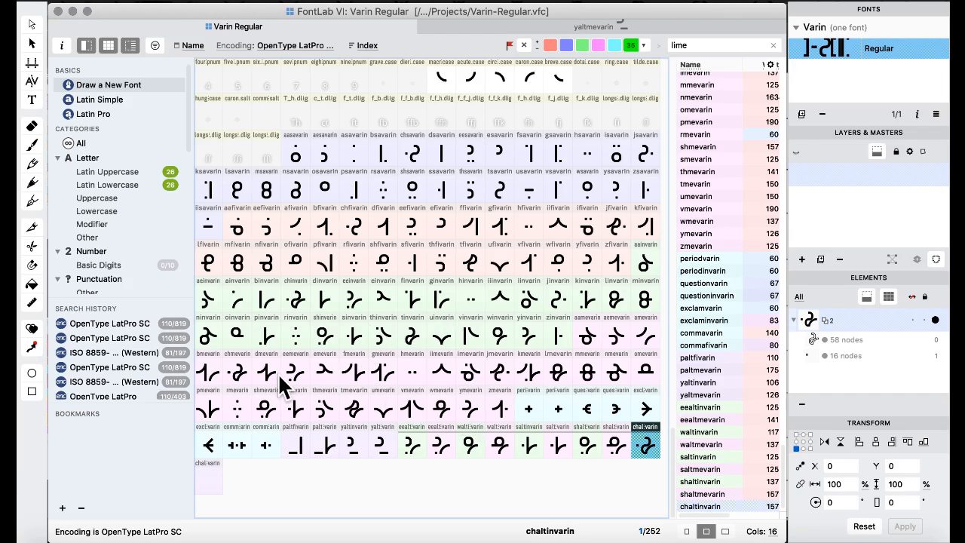
Copy the chmevarin glyph into the empty chaltmevarin, replacing it.
left_click(235, 373)
left_click(214, 475)
key("super+v")
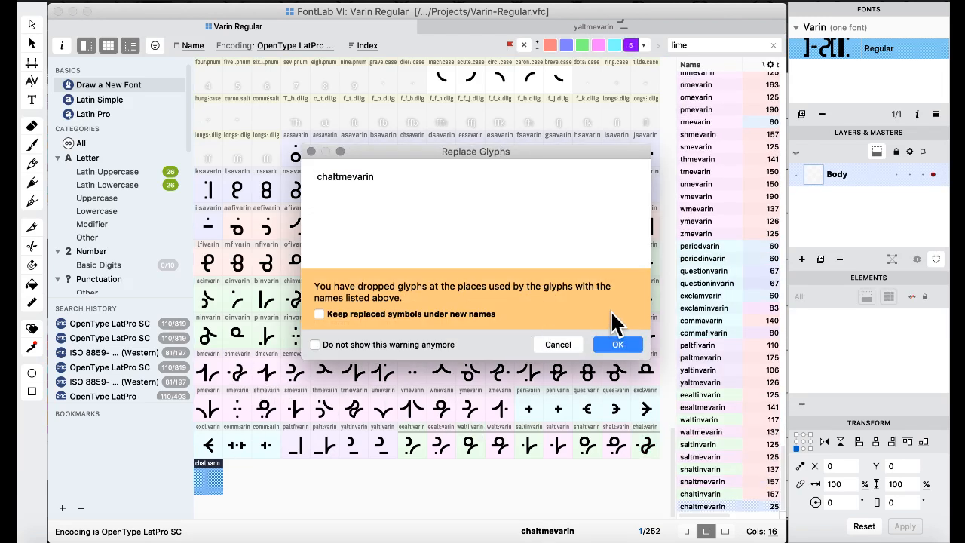
left_click(623, 343)
left_click(406, 442, "shift")
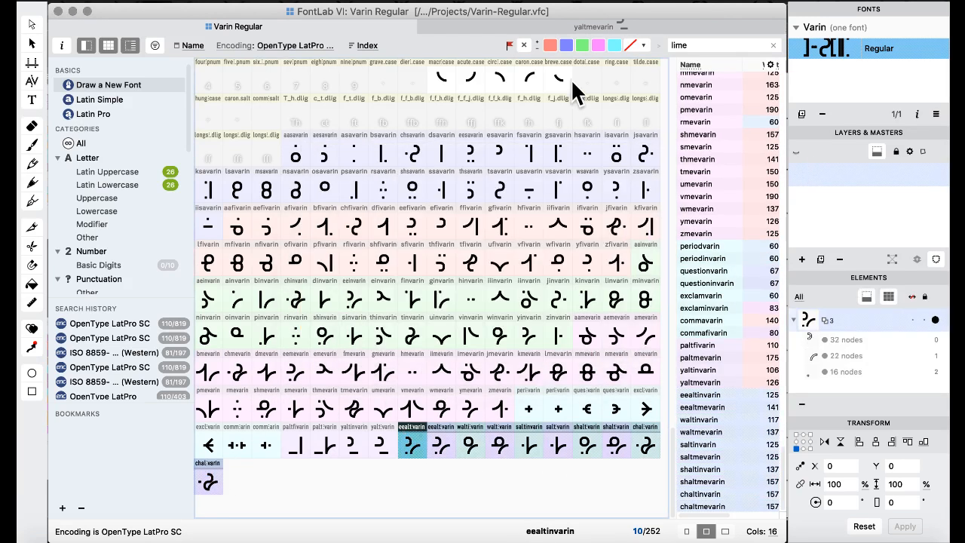
left_click(444, 354)
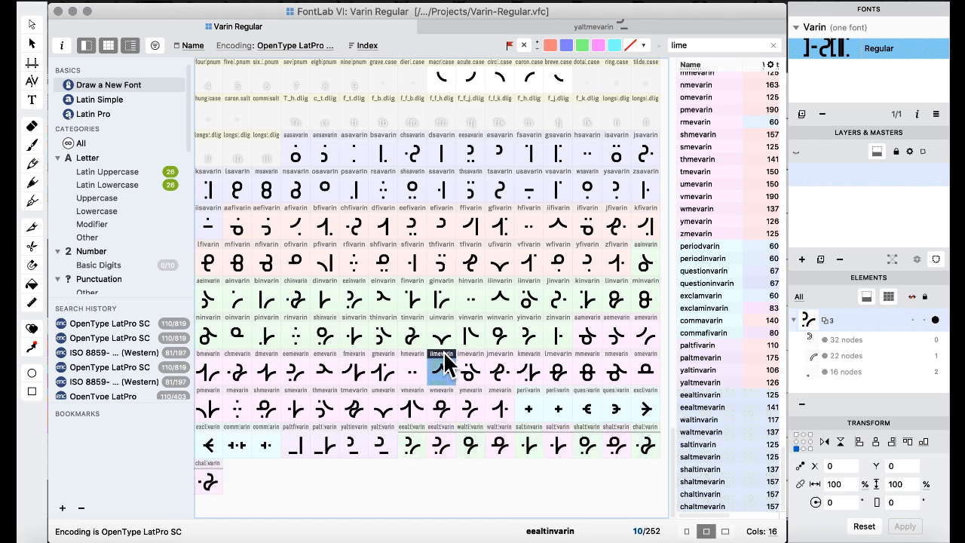
In eealtinvarin, replace the lower curved stroke with the horizontal bar from yaltmevarin.
double_click(384, 448)
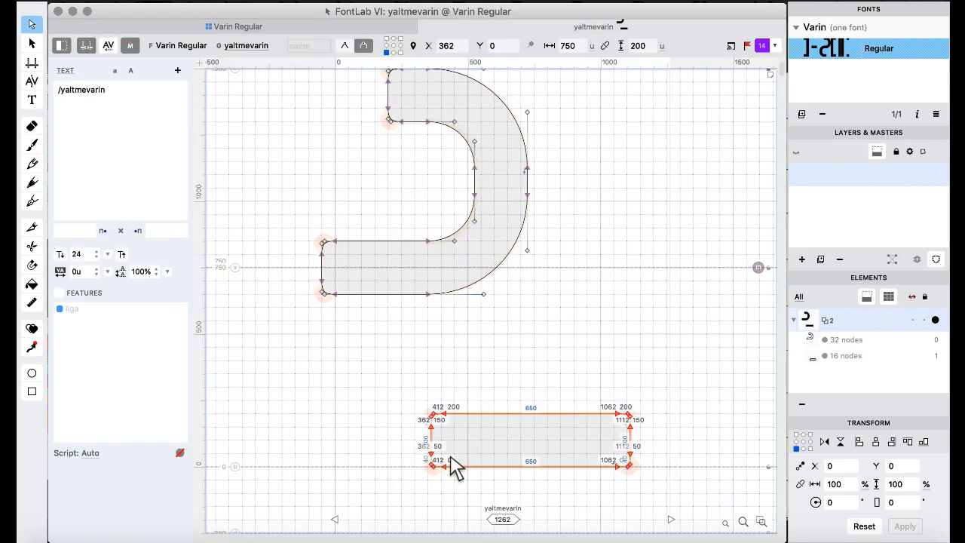
key("bracketright")
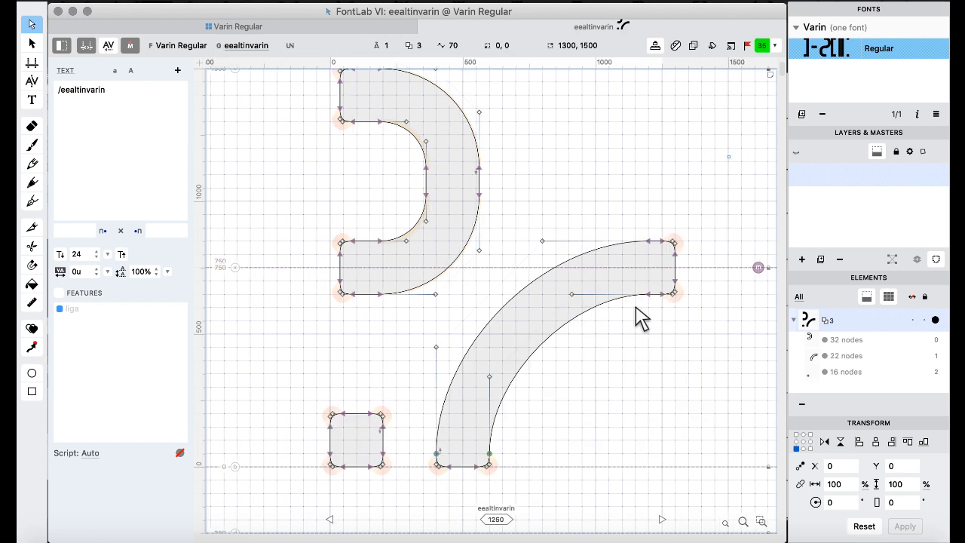
left_click_drag(636, 308, 612, 348)
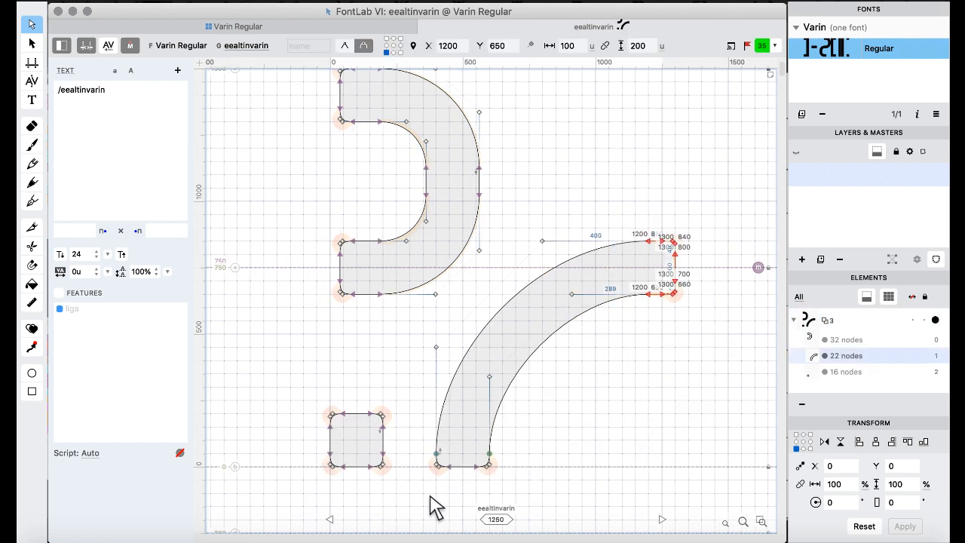
left_click_drag(407, 420, 552, 497)
key("BackSpace")
key("super+v")
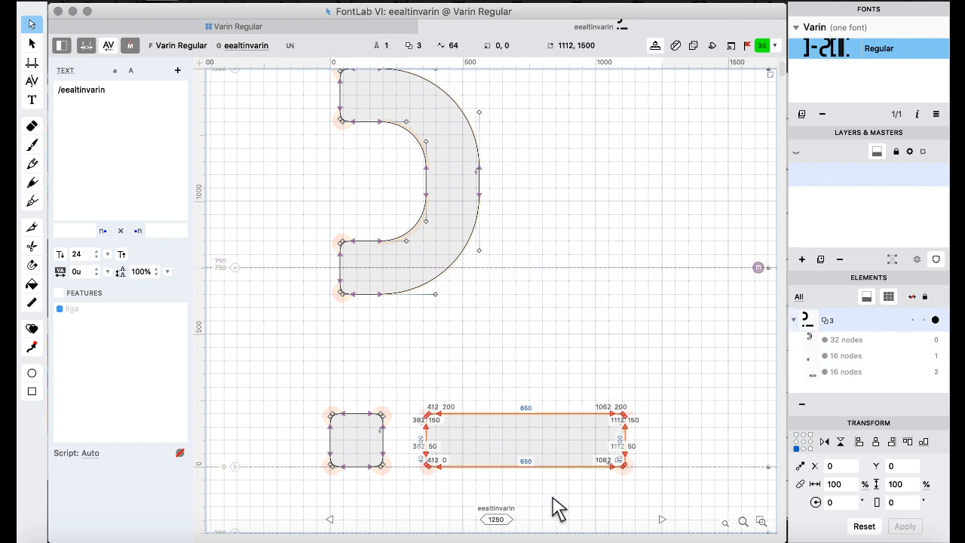
Move the horizontal bar in eealtinvarin left to X 350, beside the square dot.
key("Left")
key("Left")
key("Left")
key("Left")
key("Left")
key("Left")
key("Left")
key("Left")
key("Left")
key("Left")
key("Left")
key("Left")
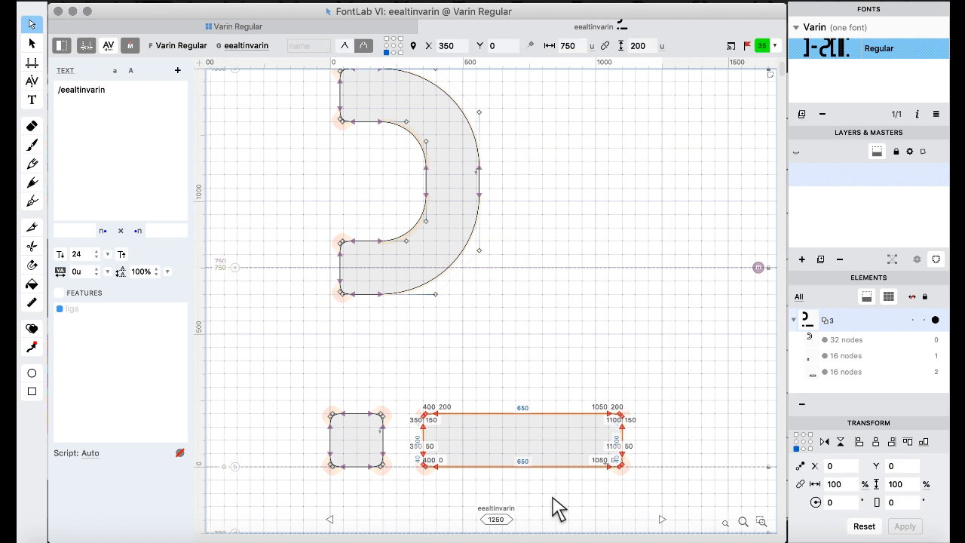
In eealtmevarin, replace the lower curved stroke with the horizontal bar from eealtinvarin.
key("]")
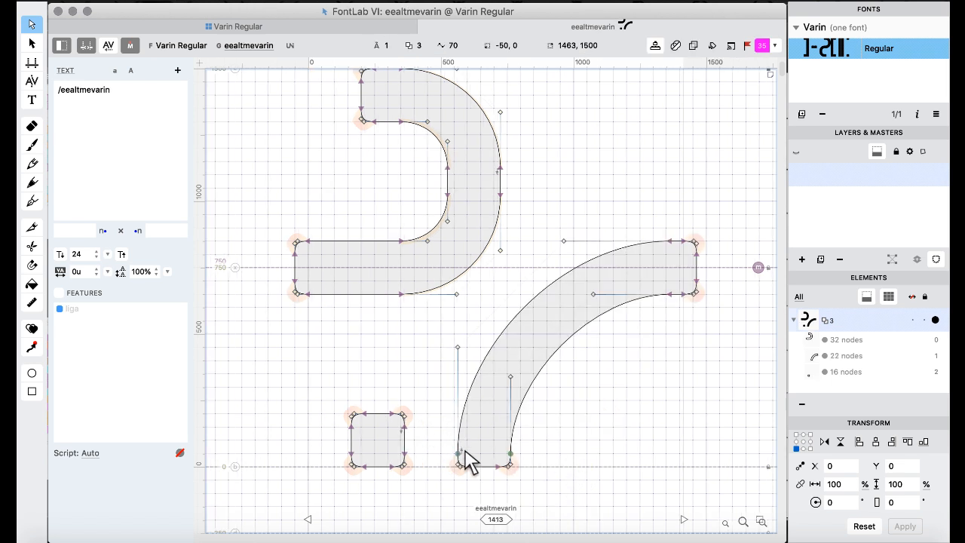
left_click_drag(431, 419, 547, 482)
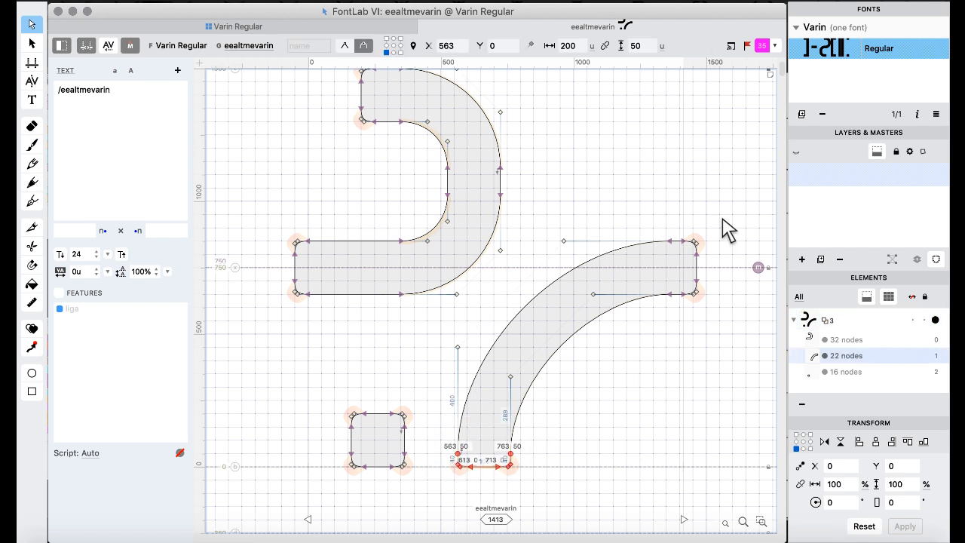
left_click_drag(665, 178, 747, 375)
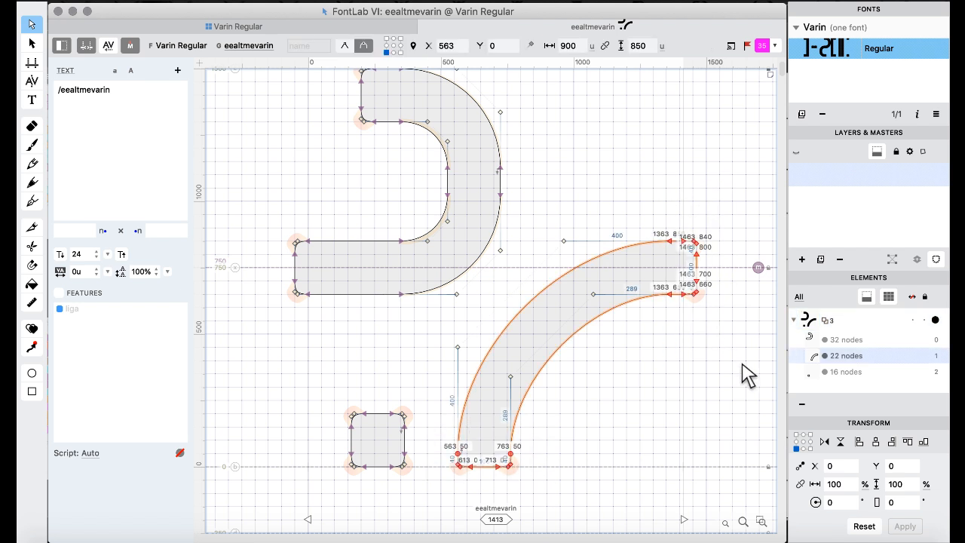
key("BackSpace")
key("super+v")
Move the horizontal bar in eealtmevarin right to X 510, keeping it on the baseline.
key("super+Right")
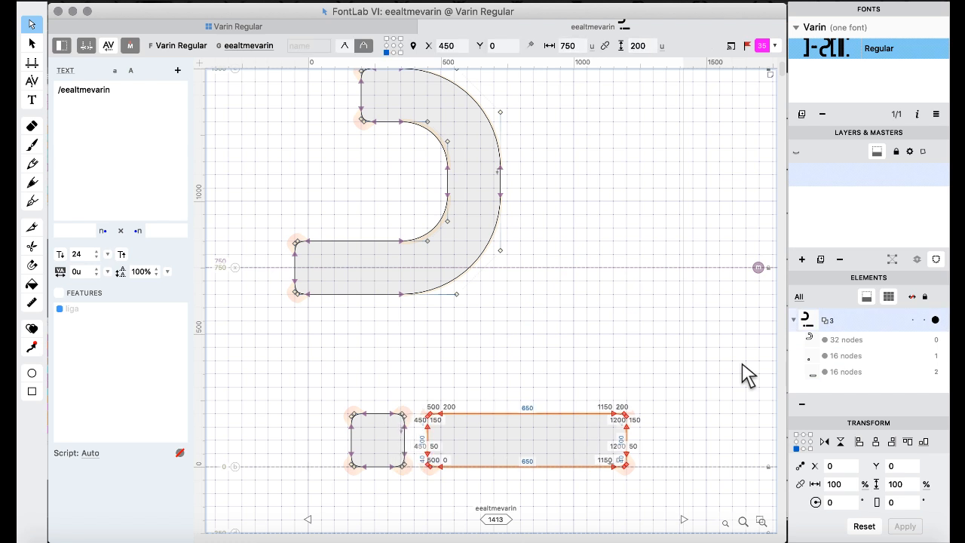
key("Right")
key("Right")
key("Right")
key("Right")
key("Right")
key("Right")
key("Right")
key("Right")
key("Right")
key("Right")
key("Right")
key("Right")
key("Right")
key("Right")
key("Right")
key("Right")
key("Right")
key("Right")
key("Right")
key("Right")
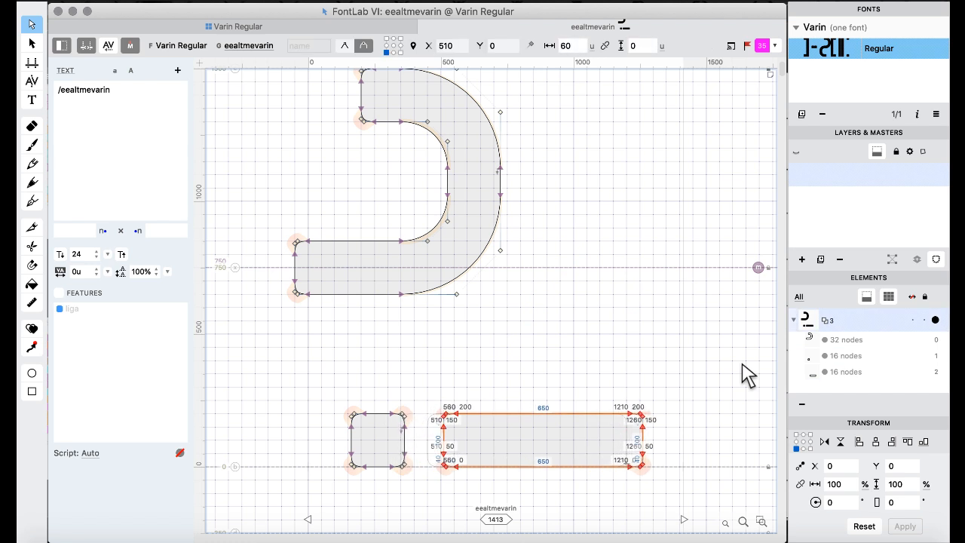
In waltinvarin, replace the curved stroke below the ring with the copied horizontal bar.
key("]")
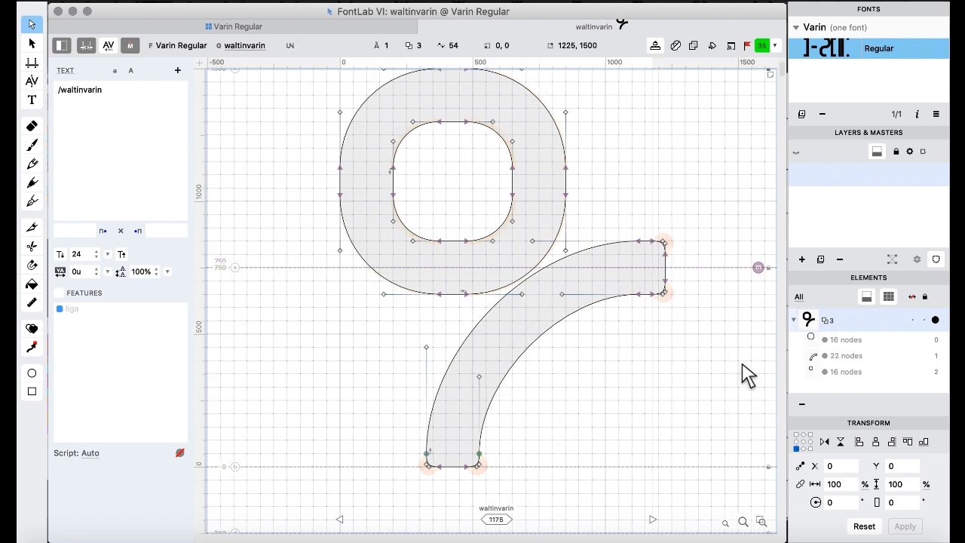
left_click_drag(388, 410, 559, 516)
left_click_drag(695, 183, 619, 317)
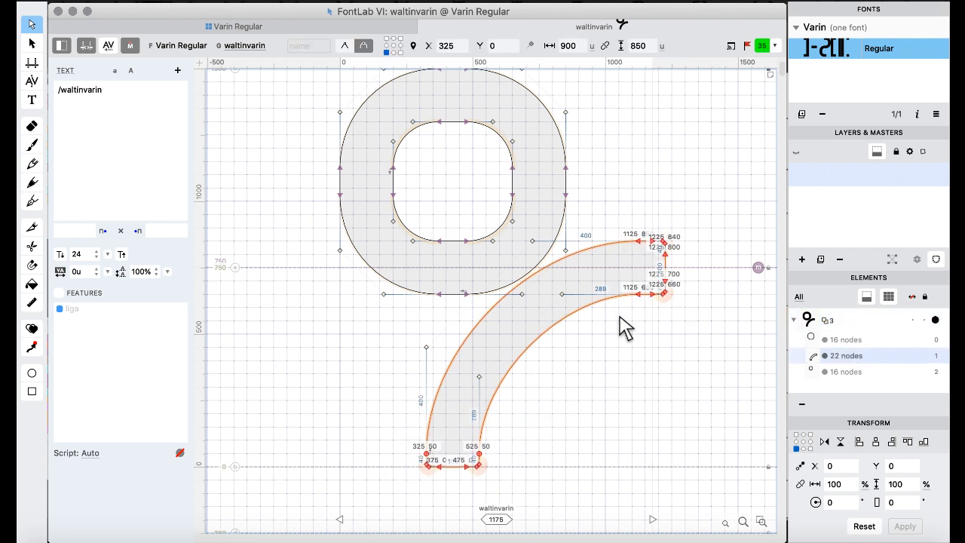
key("Delete")
key("super+v")
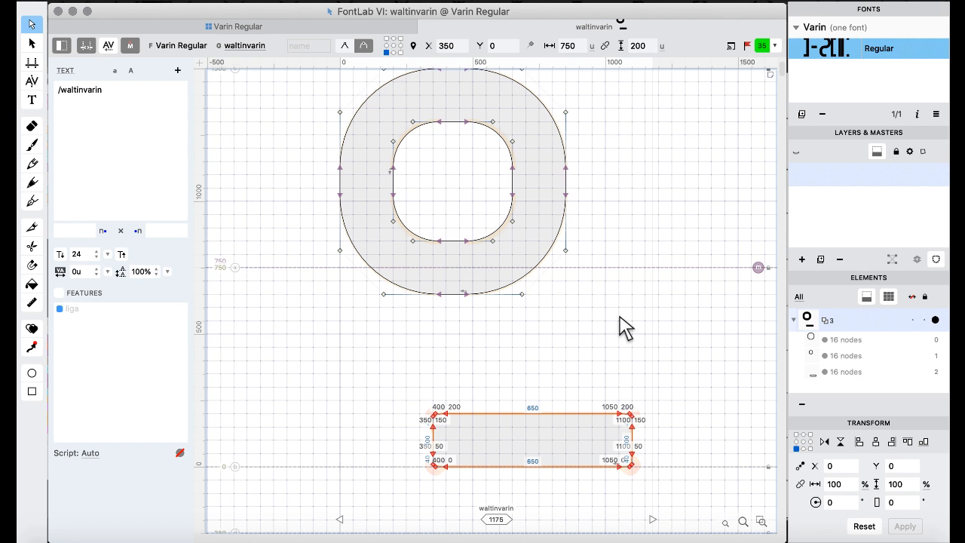
Move the horizontal bar in waltinvarin left to X 274 along the baseline.
key("shift+Left")
key("shift+Left")
key("shift+Left")
key("shift+Left")
key("shift+Left")
key("shift+Left")
key("shift+Left")
key("Left")
key("Left")
key("Left")
key("Left")
key("Left")
key("Left")
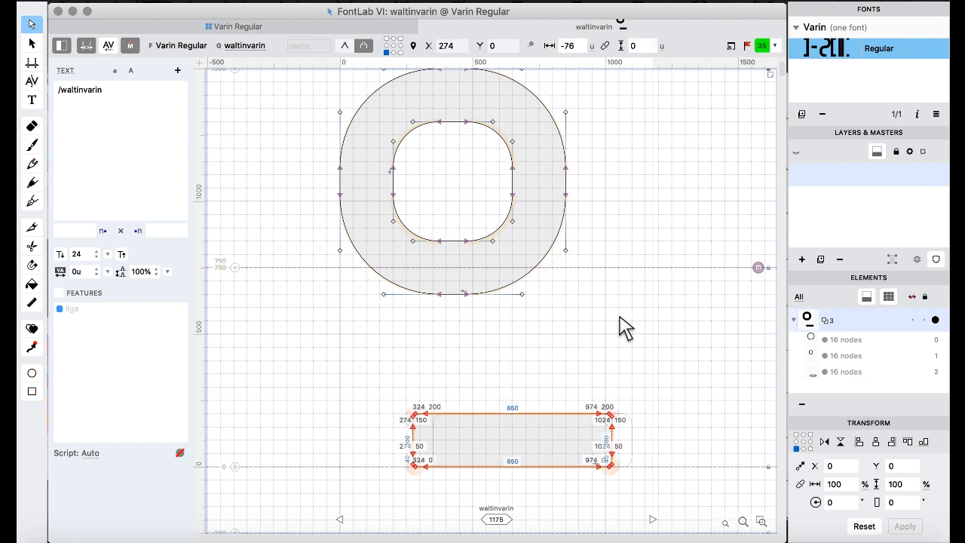
In waltmevarin, replace the lower curved stroke with the copied horizontal bar.
key("]")
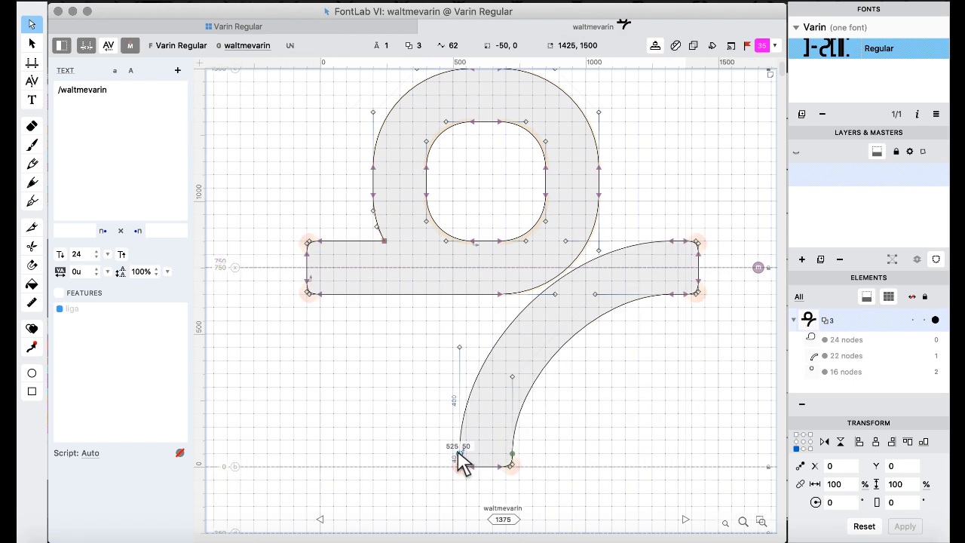
left_click_drag(410, 416, 593, 497)
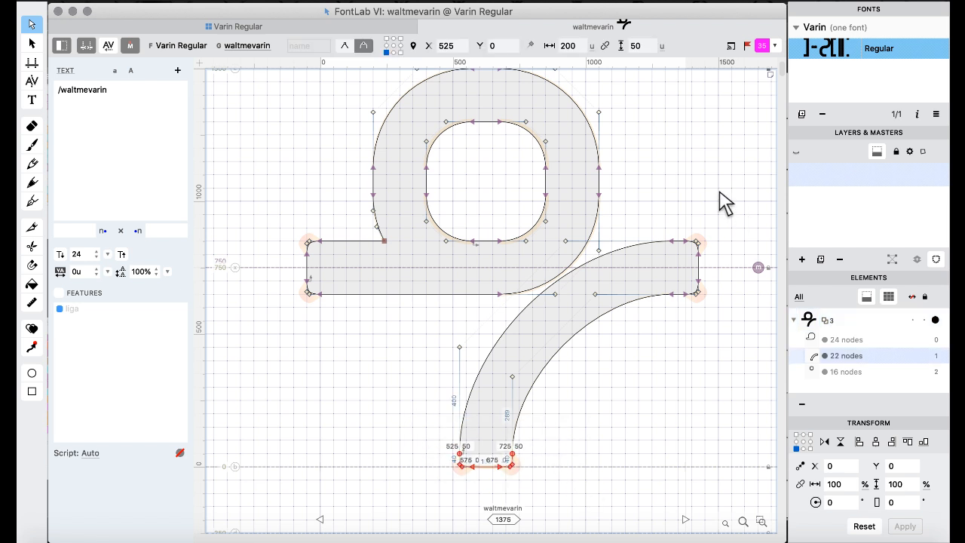
left_click_drag(720, 192, 648, 354)
key("Delete")
key("super+v")
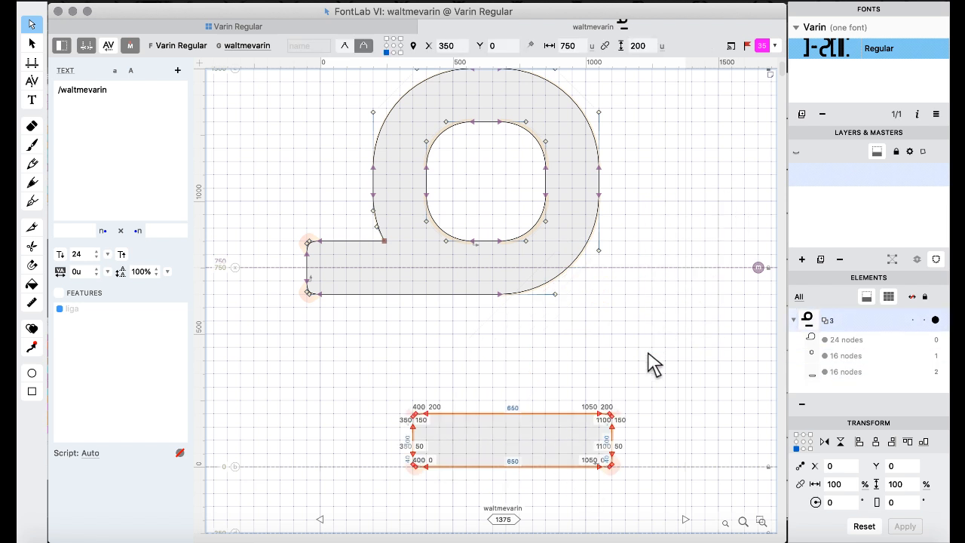
Move the horizontal bar in waltmevarin right to X 475, keeping it on the baseline.
key("super+Right")
key("shift+Right")
key("shift+Right")
key("Right")
key("Right")
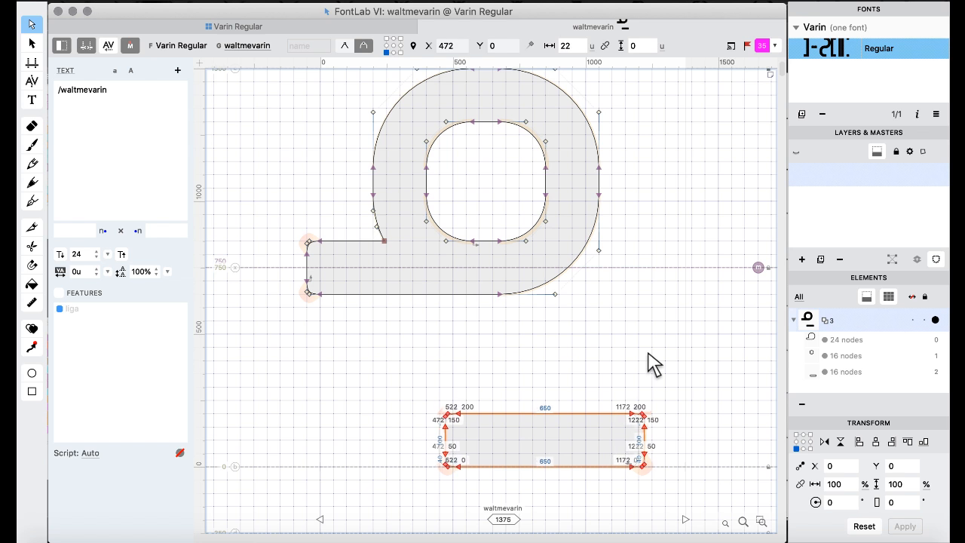
key("Right")
key("Right")
key("Right")
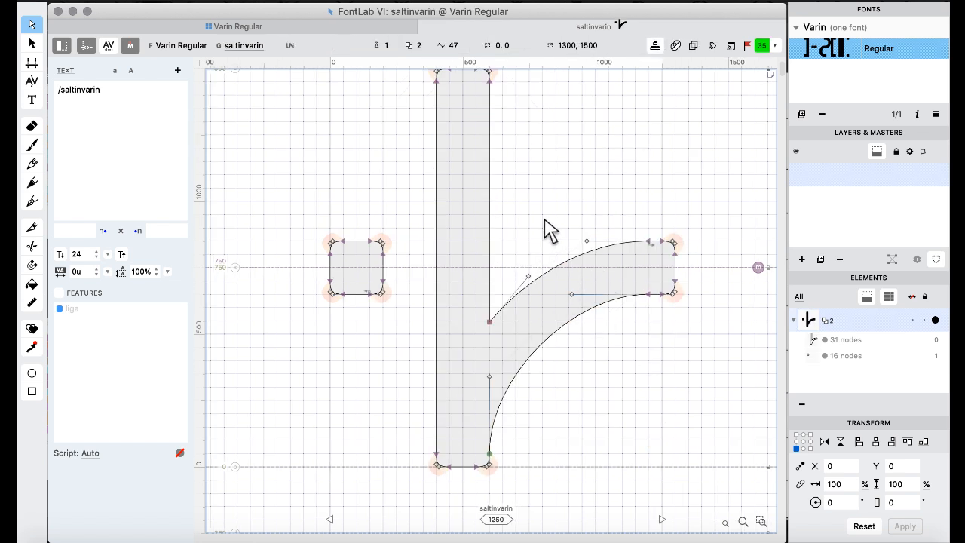
In saltinvarin, delete the curved arm branching from the stem and paste the copied horizontal bar in its place.
scroll(570, 213, "up", 2)
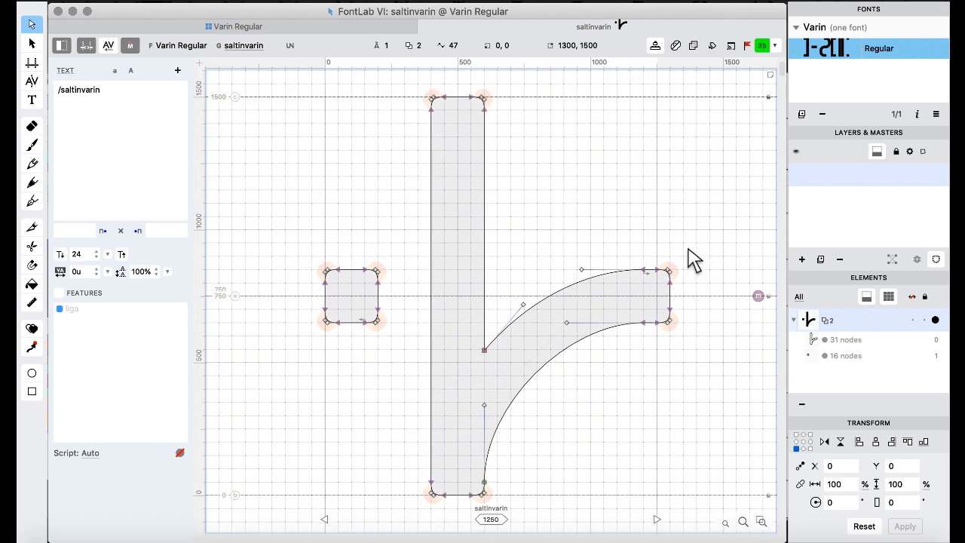
left_click_drag(687, 236, 593, 394)
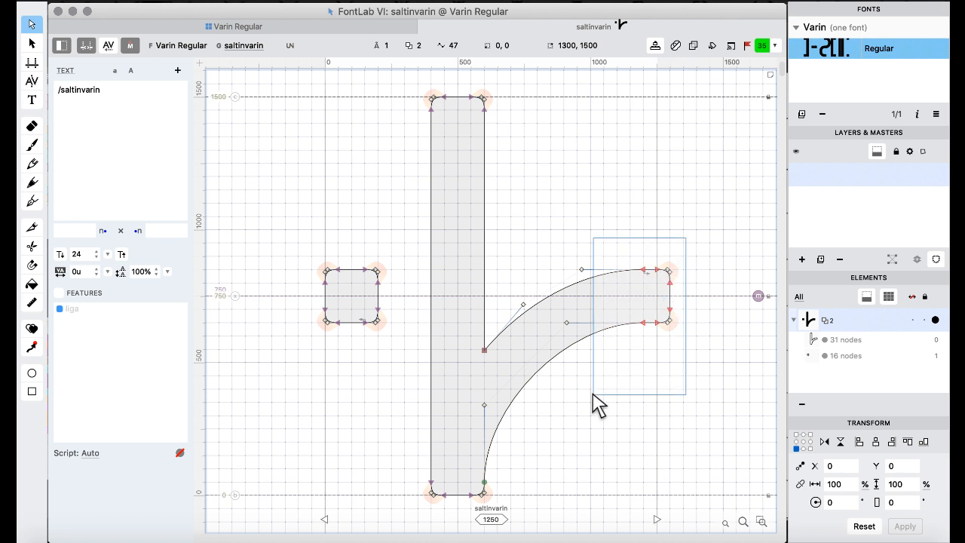
key("Delete")
left_click_drag(548, 332, 438, 419)
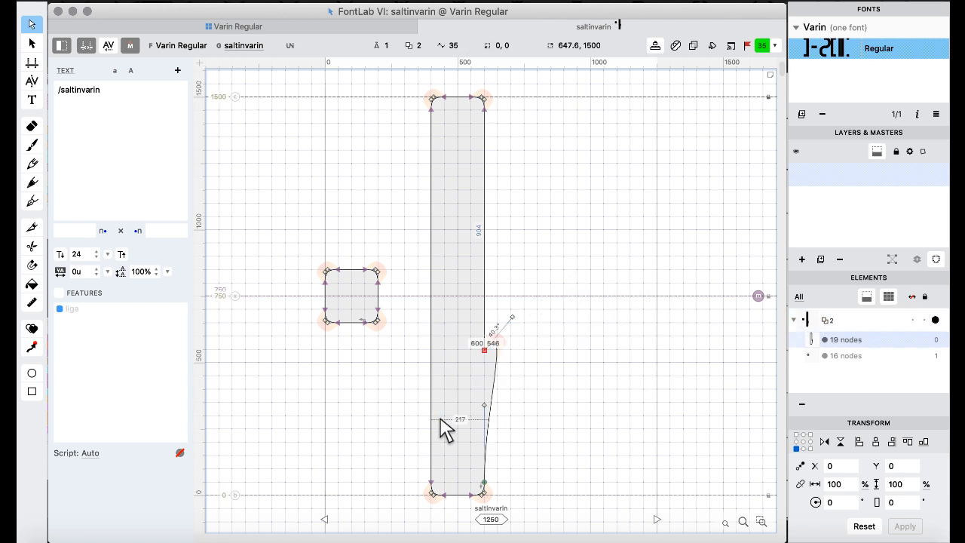
key("Delete")
key("super+v")
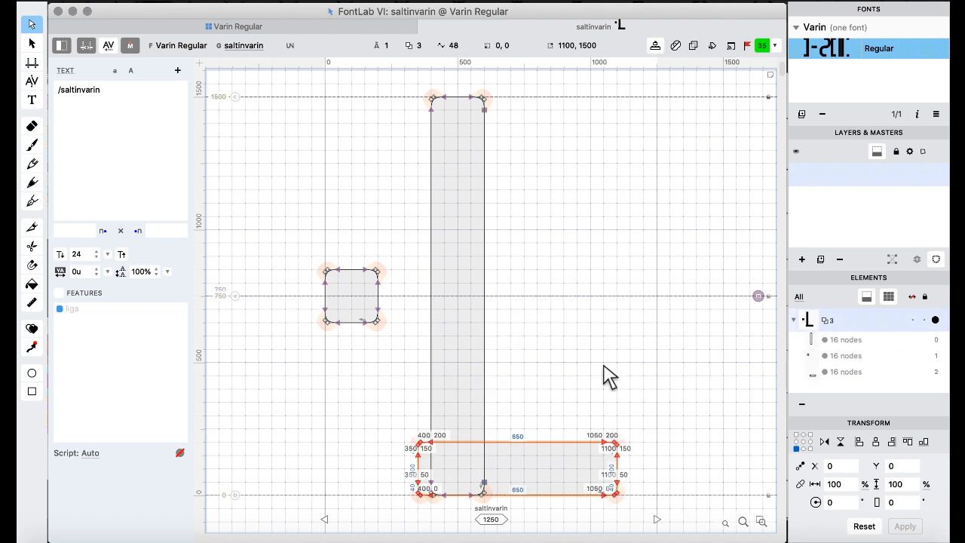
Position the horizontal bar in saltinvarin at X 400 on the baseline, flush with the stem's left edge.
key("super+Right")
key("super+Right")
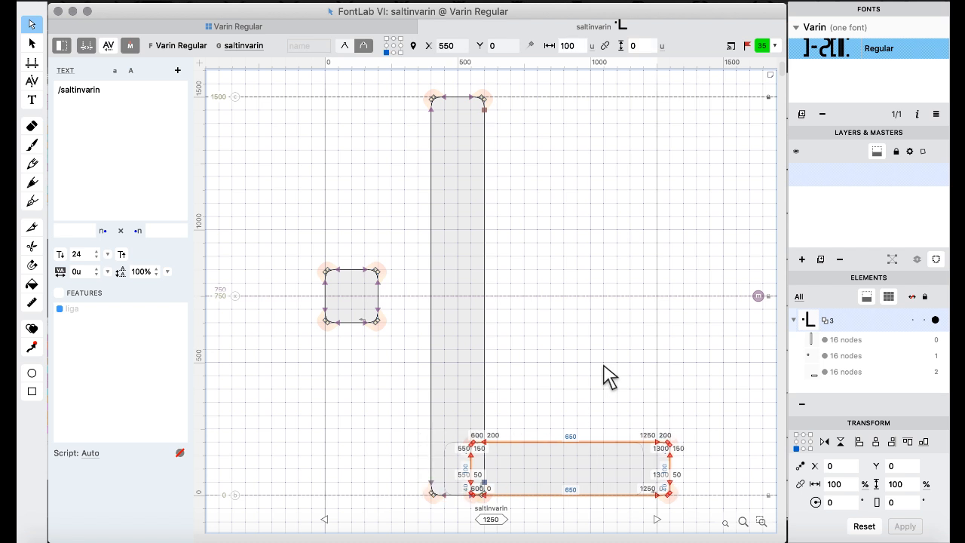
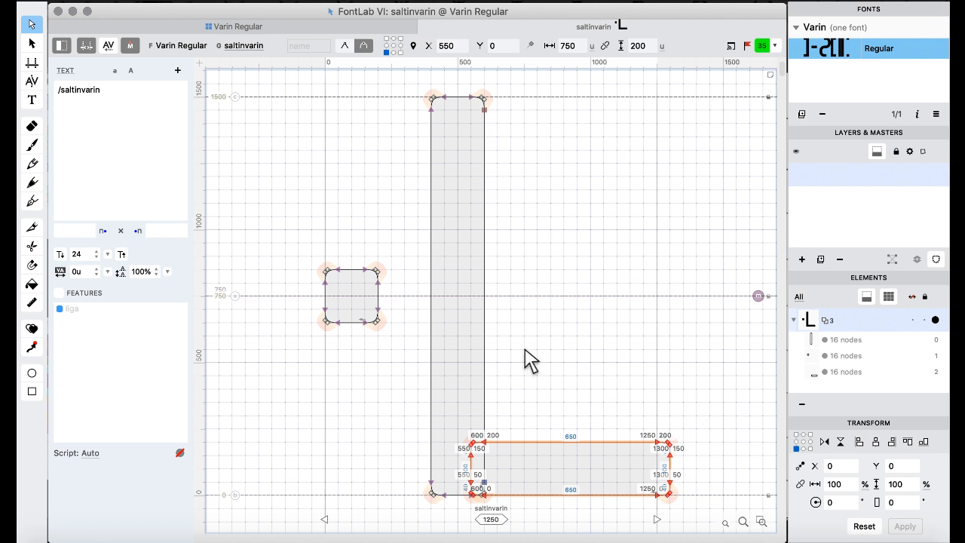
key("super+Left")
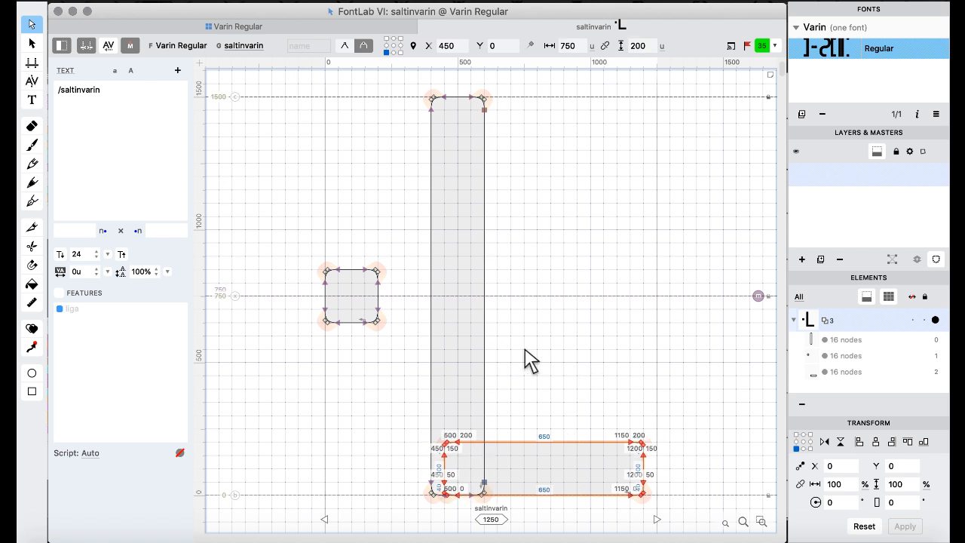
key("shift+Left")
key("shift+Left")
key("shift+Left")
key("shift+Left")
key("shift+Left")
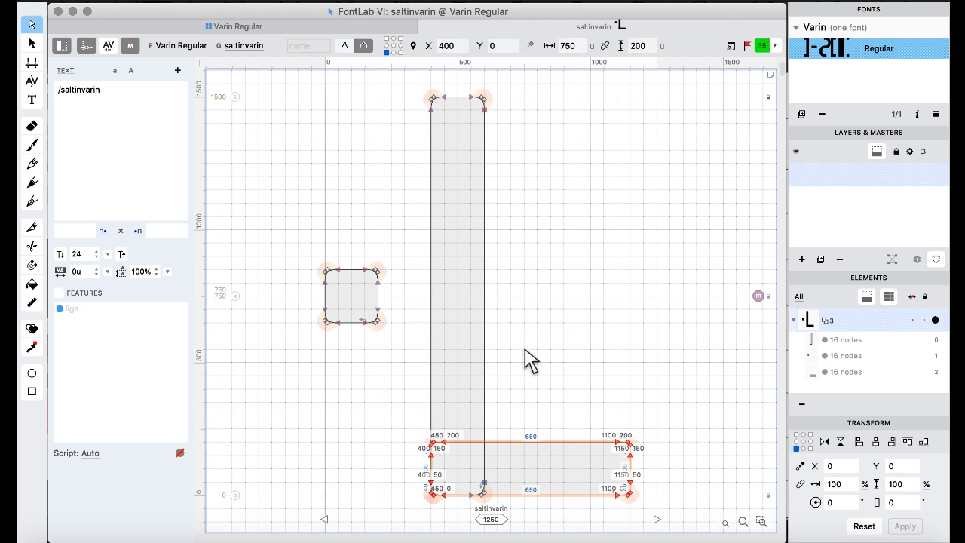
Preview saltinvarin as a solid shape and merge its overlapping stem and bar into one contour.
key("space")
key("space")
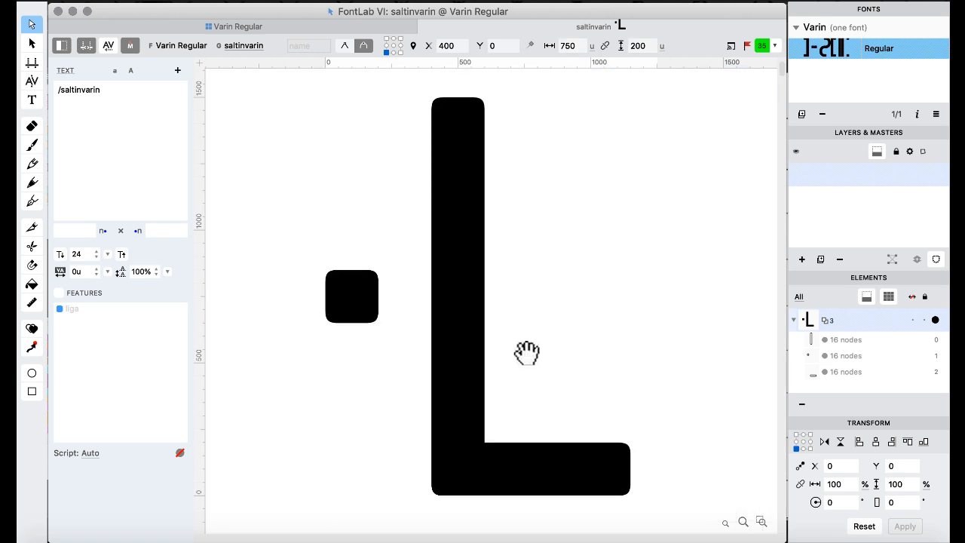
key("space")
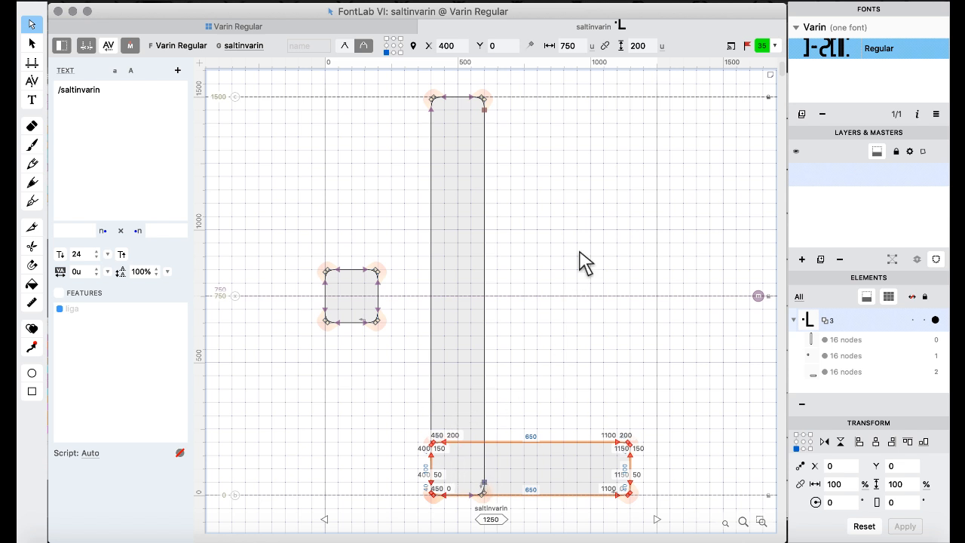
key("super+a")
key("super+shift+o")
In saltmevarin, replace the curved arm beside the stem with the copied horizontal bar.
key("]")
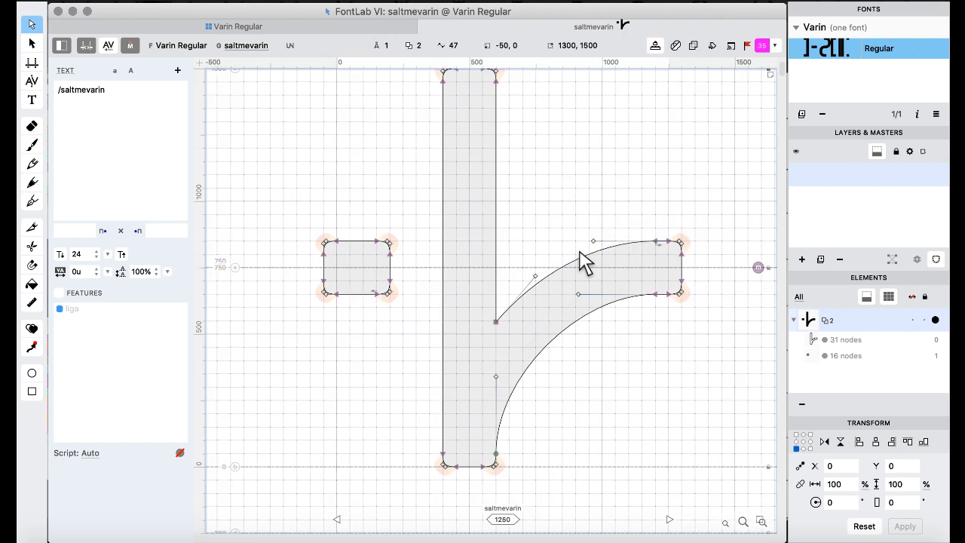
left_click_drag(714, 207, 478, 398)
key("Delete")
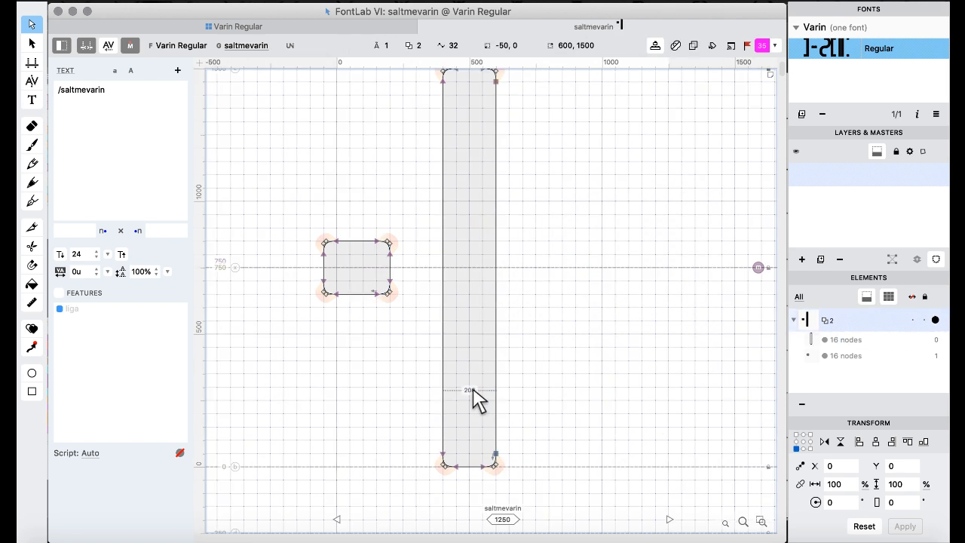
key("super+v")
Move the bar in saltmevarin right to X 400 and merge it with the overlapping stem.
key("shift+Right")
key("shift+Right")
key("shift+Right")
key("shift+Right")
key("shift+Right")
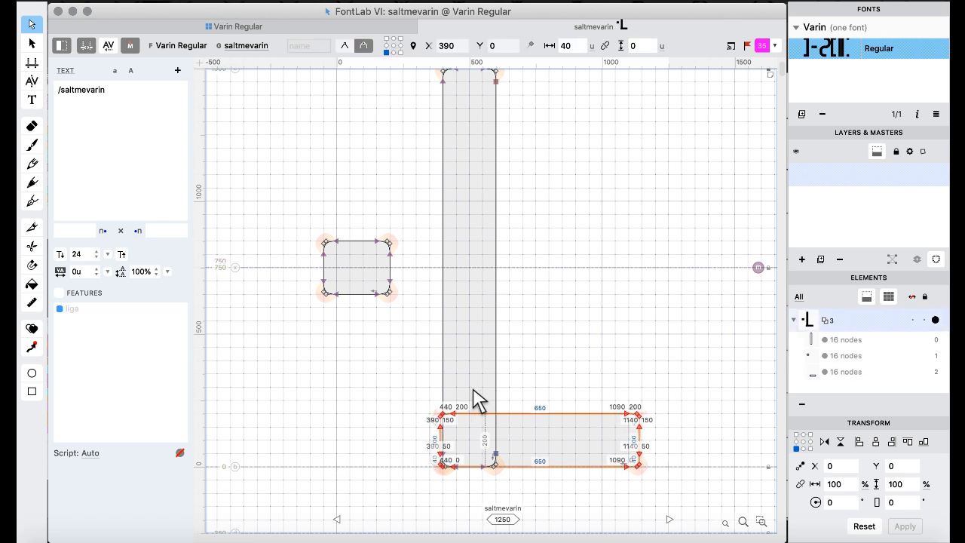
key("super+a")
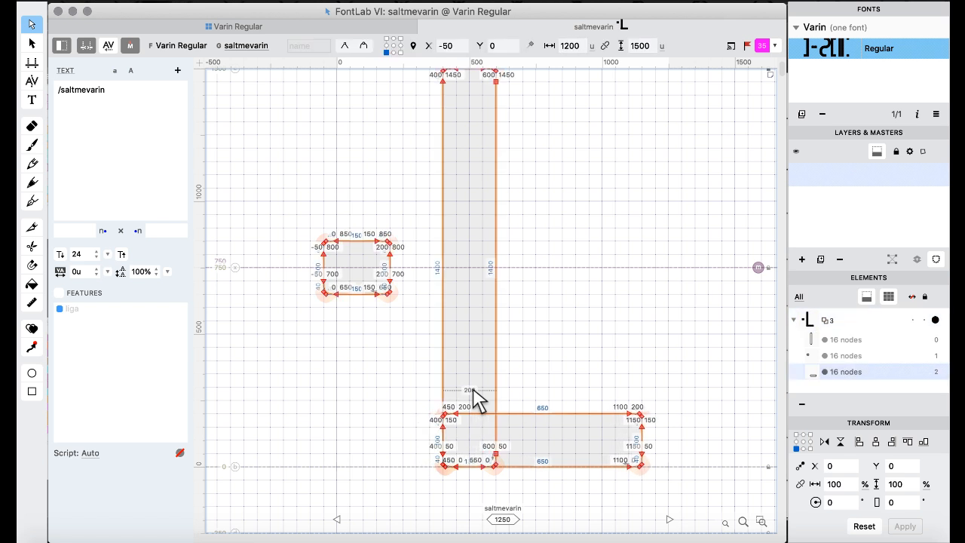
key("super+shift+o")
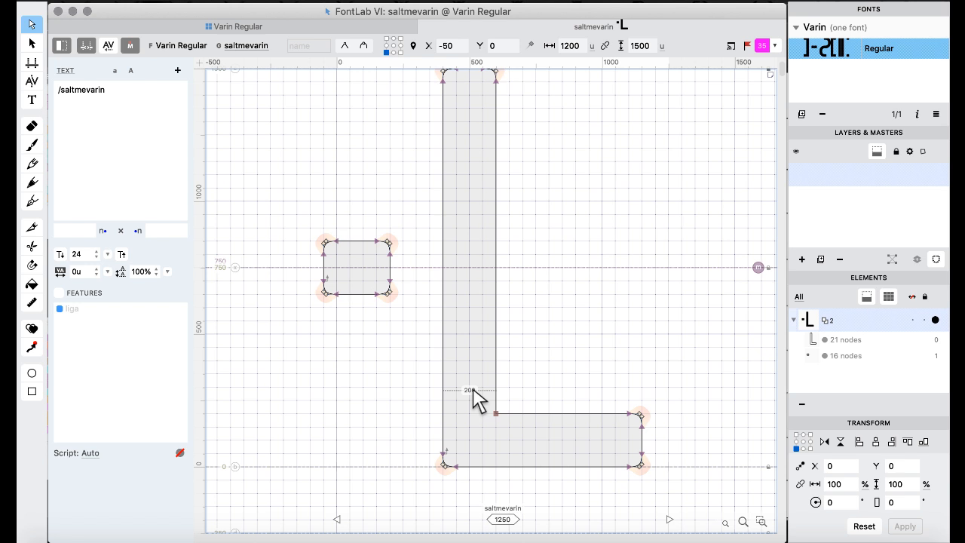
In shaltinvarin, replace the curved stroke beside the lower dot with the copied horizontal bar.
key("bracketright")
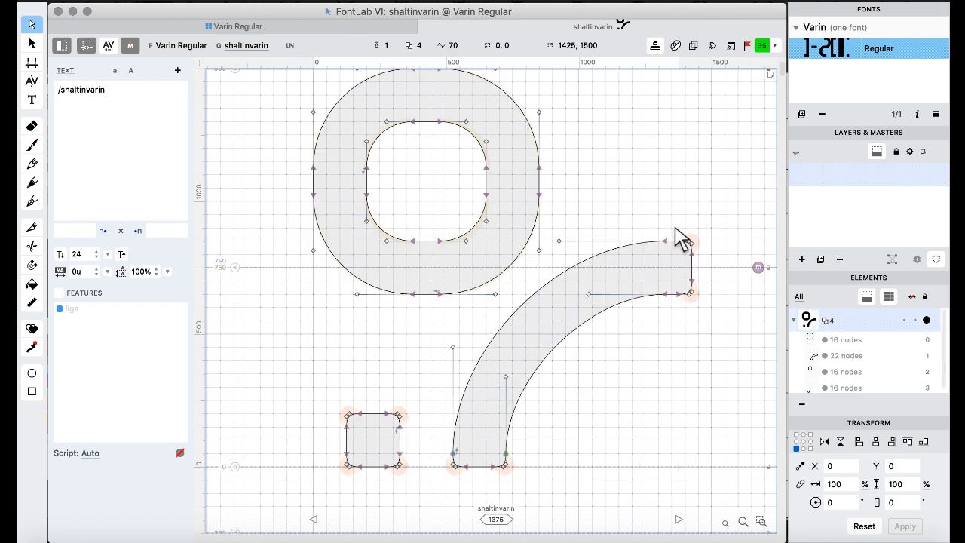
mouse_move(717, 173)
left_mouse_down()
mouse_move(646, 363)
mouse_move(595, 415)
mouse_move(440, 496)
left_mouse_up()
key("BackSpace")
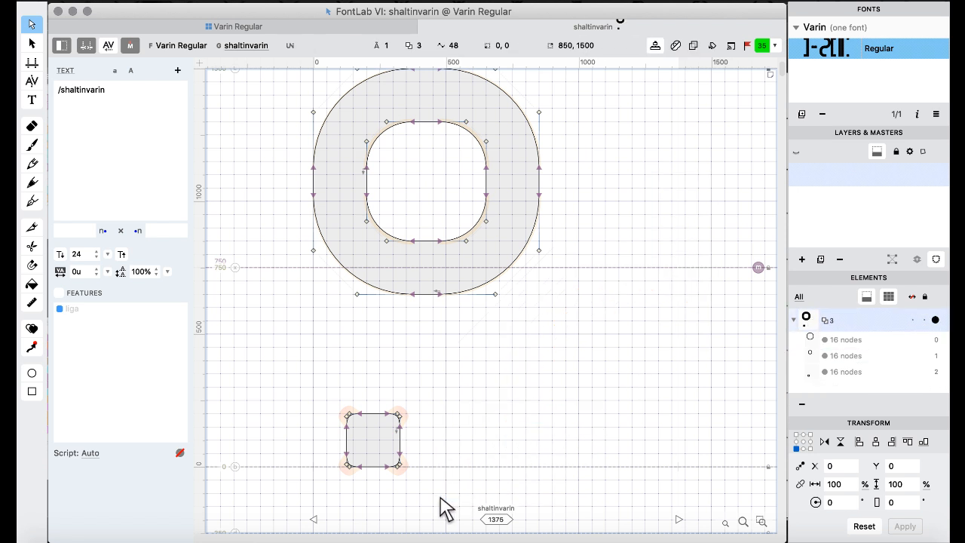
key("super+v")
Move the horizontal bar in shaltinvarin right to X 475 along the baseline.
key("super+Right")
key("shift+Right")
key("shift+Right")
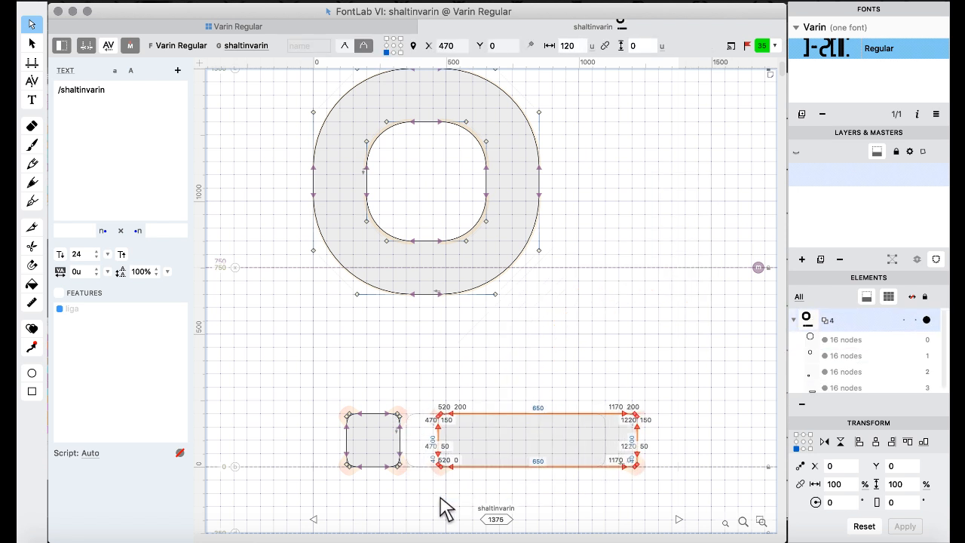
key("Right")
key("Right")
key("Right")
key("Right")
key("Right")
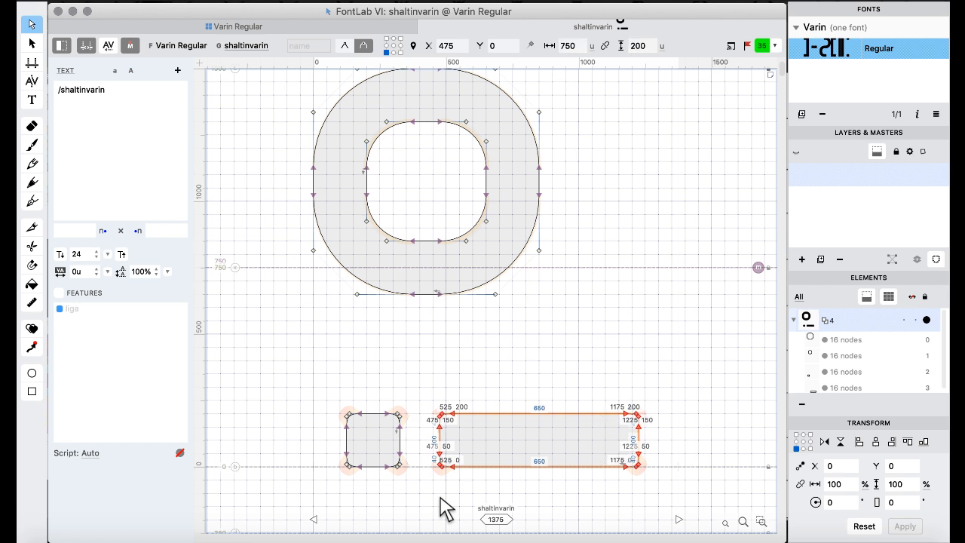
In shaltmevarin, delete the curved stroke beside the lower dot and paste the copied horizontal bar.
key("]")
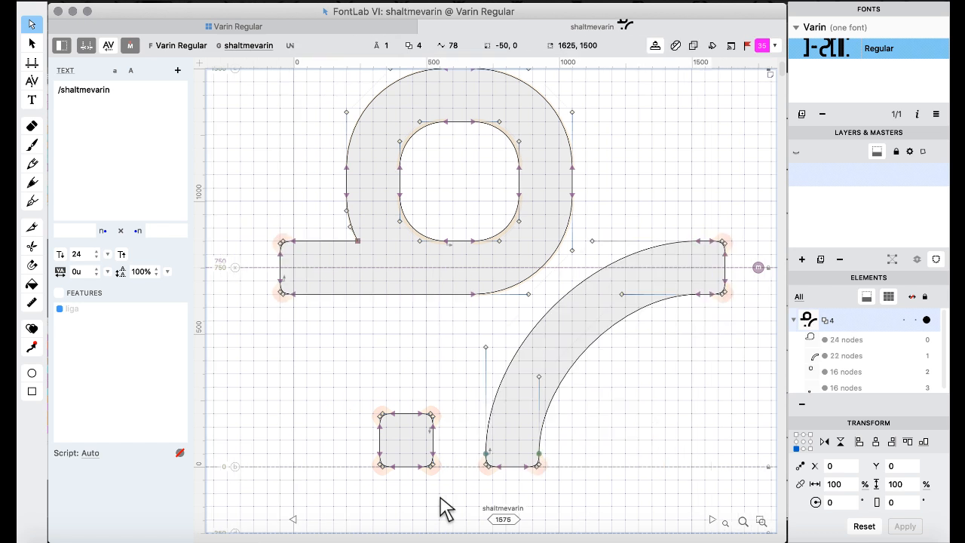
left_click_drag(454, 413, 603, 496)
left_click_drag(667, 168, 745, 338)
key("Delete")
key("super+v")
Move the horizontal bar in shaltmevarin right to X 675, keeping it on the baseline.
key("super+Right")
key("super+Right")
key("super+Right")
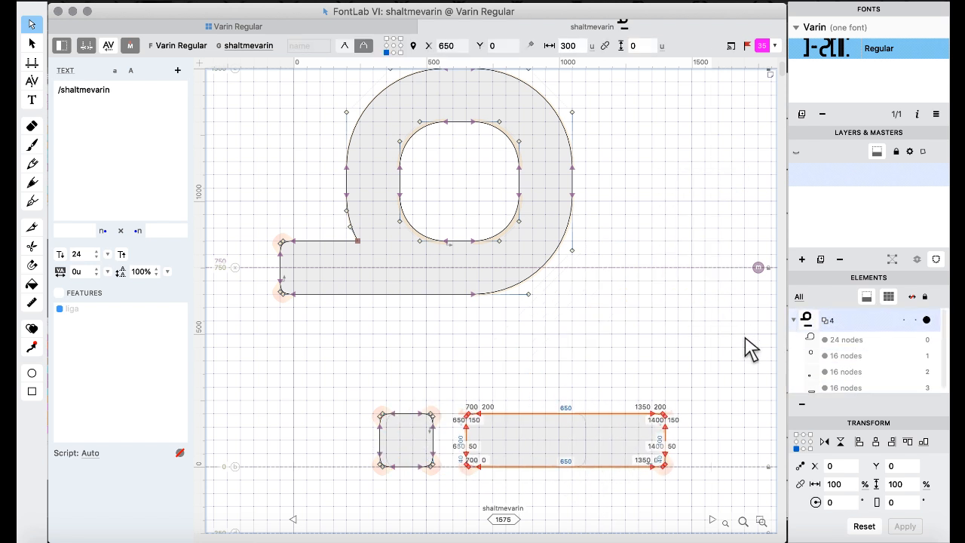
key("shift+Right")
key("shift+Right")
key("Right")
key("Right")
key("Right")
key("Right")
key("Right")
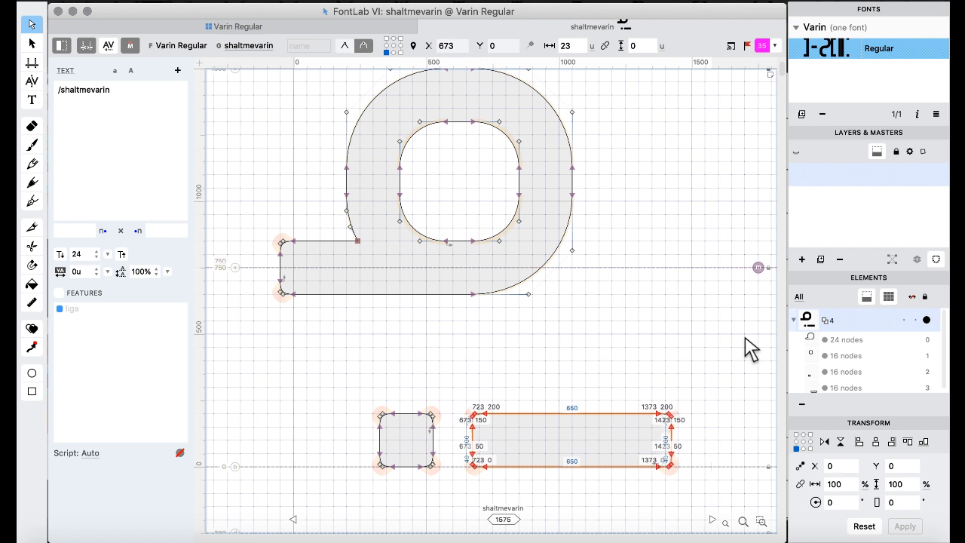
In chaltinvarin, remove the curved arm rising from the base of the S-shaped stroke and paste the copied horizontal bar.
key("]")
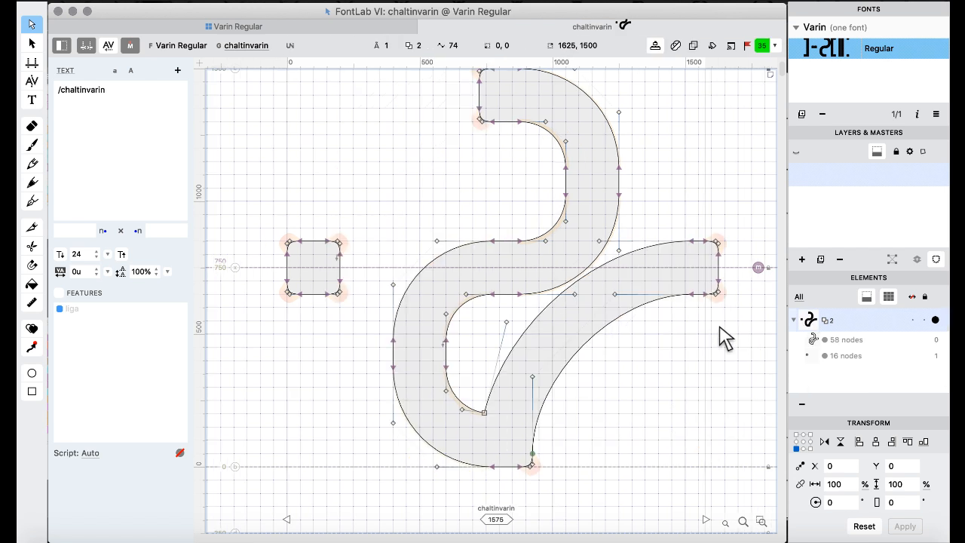
scroll(669, 347, "right", 2)
scroll(669, 347, "up", 1)
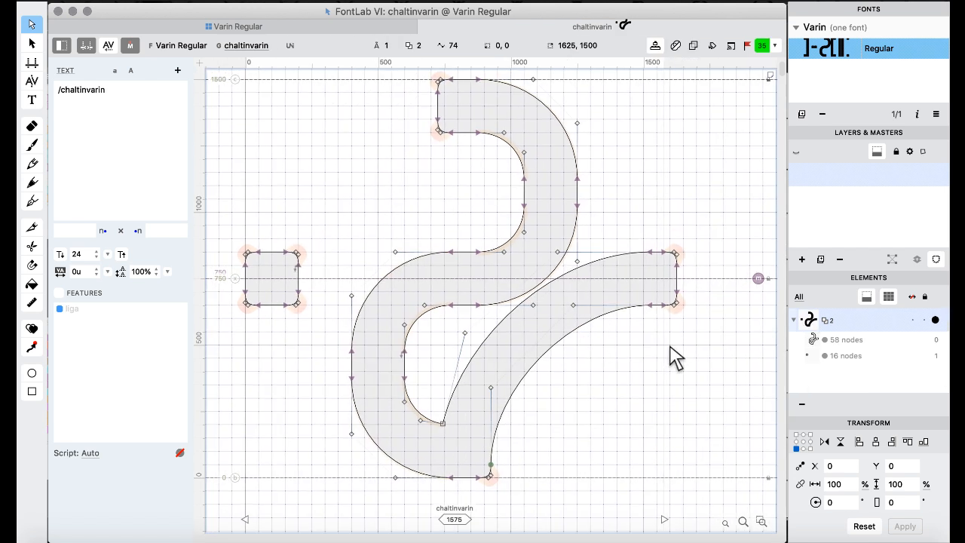
scroll(673, 359, "right", 1)
left_click_drag(686, 188, 602, 340)
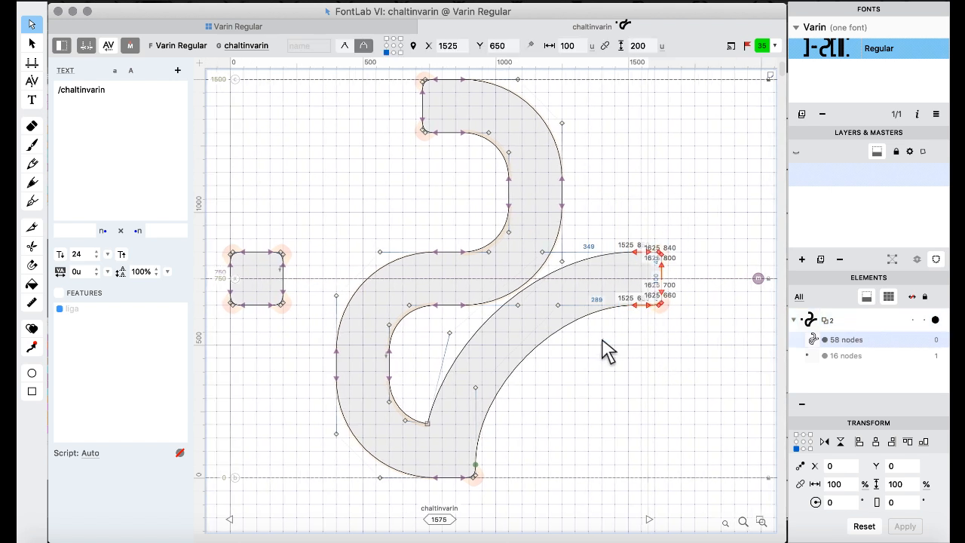
key("Delete")
scroll(544, 319, "up", 4)
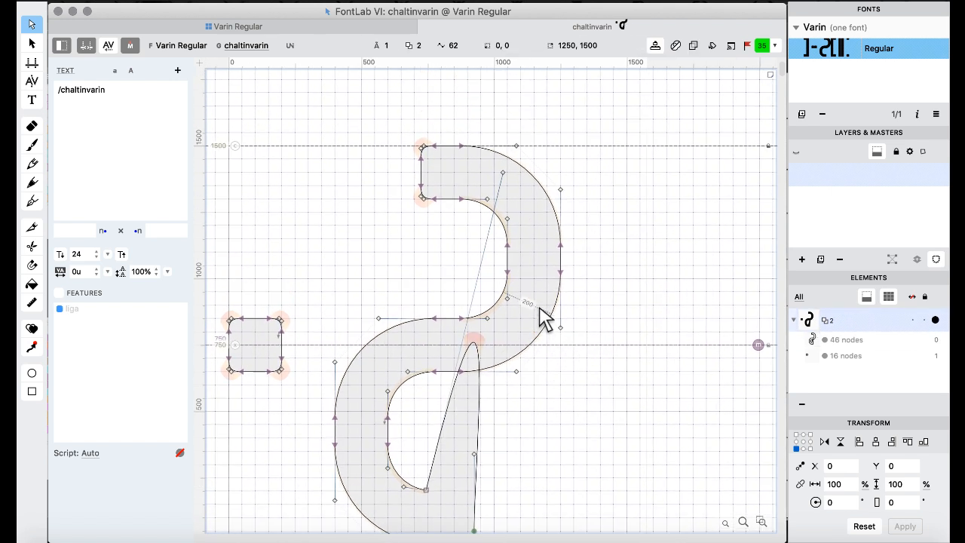
key("Delete")
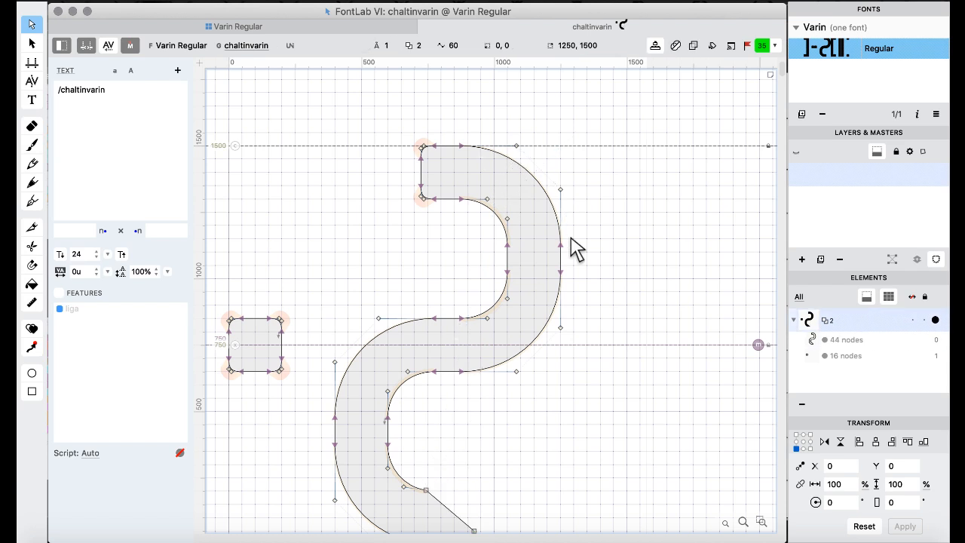
scroll(573, 249, "down", 6)
key("super+v")
Move the horizontal bar in chaltinvarin right to X 750 along the baseline.
key("super+Right")
key("super+Right")
key("super+Right")
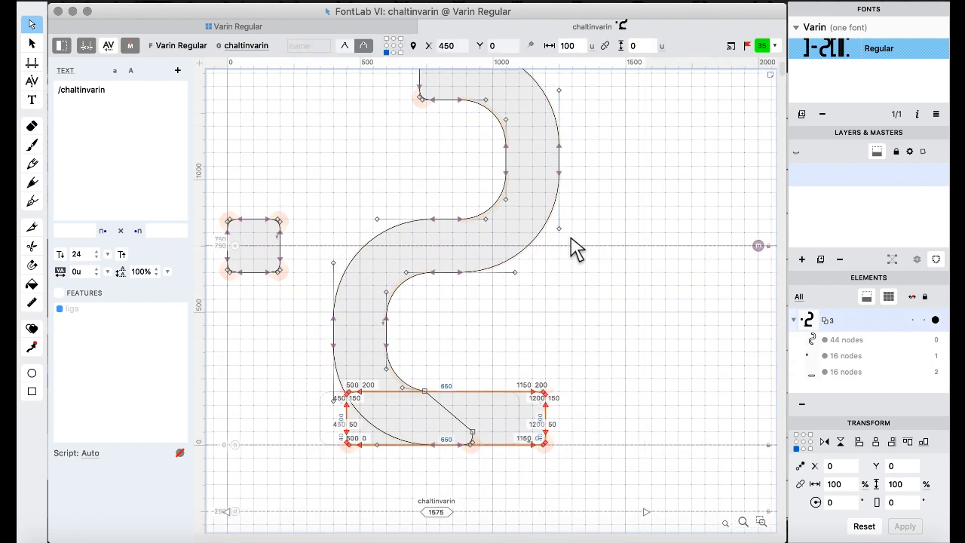
key("super+Right")
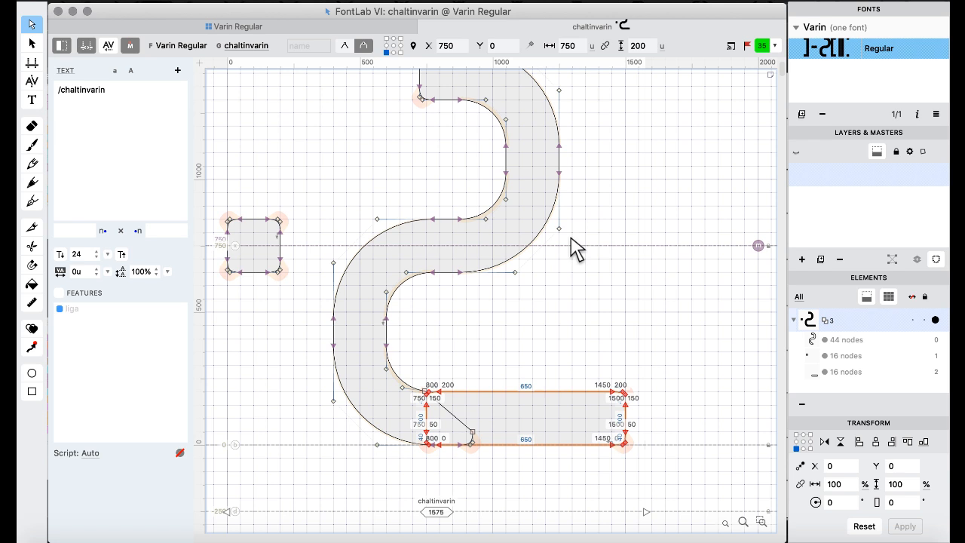
Shift the node at the left end of the bar's upper edge 100 units left to X 700.
key("super+equal")
scroll(571, 238, "down", 6)
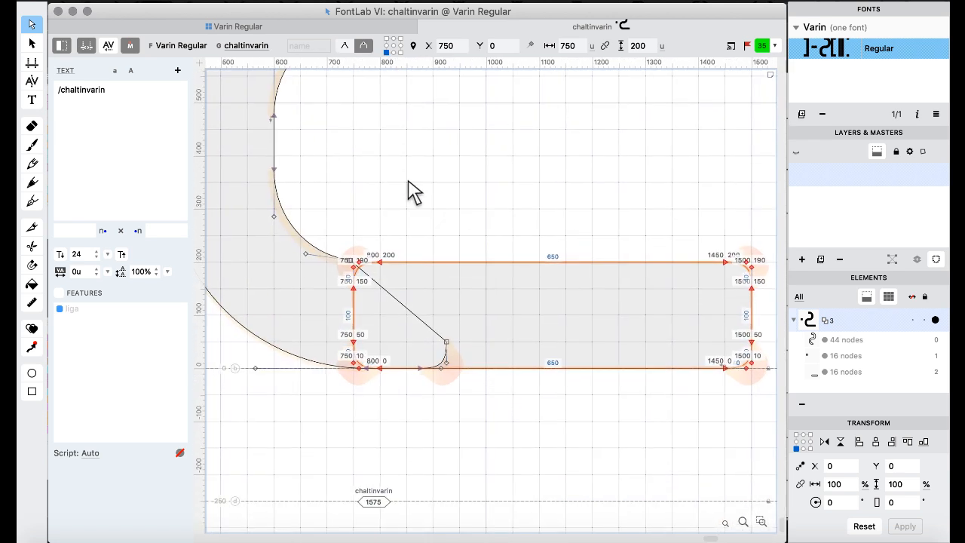
left_click(415, 192)
left_click(381, 261)
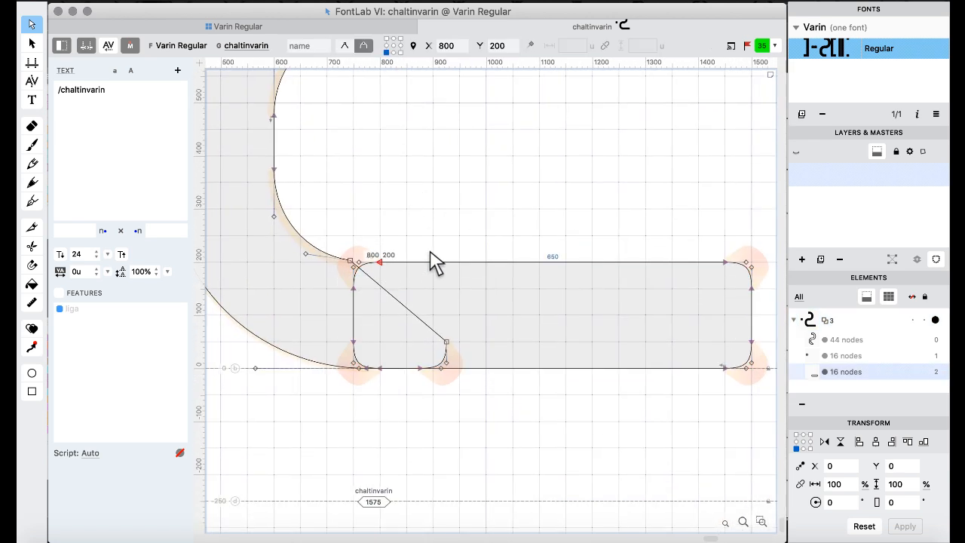
key("super+Left")
left_click(456, 182)
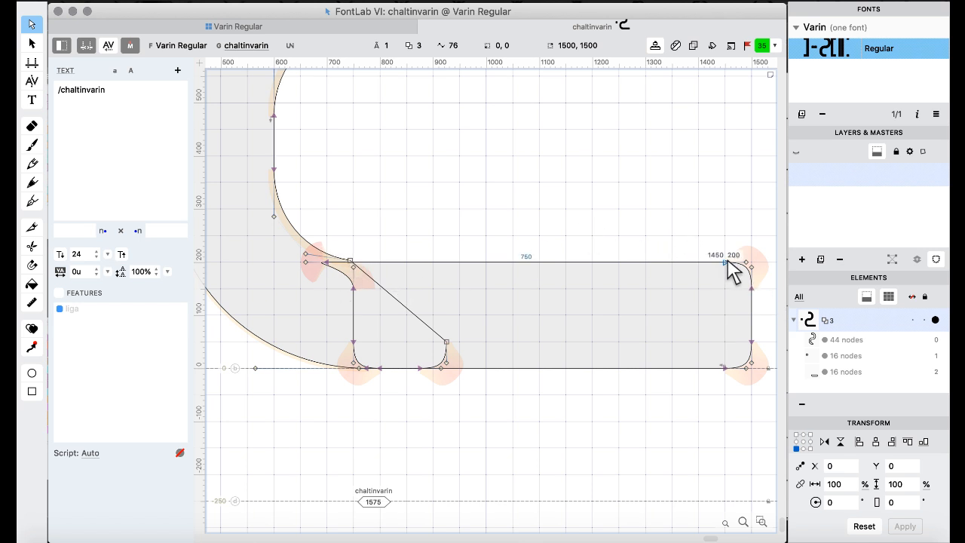
Undo the node shift and the bar's rightward move in chaltinvarin.
key("super+z")
key("super+z")
key("super+z")
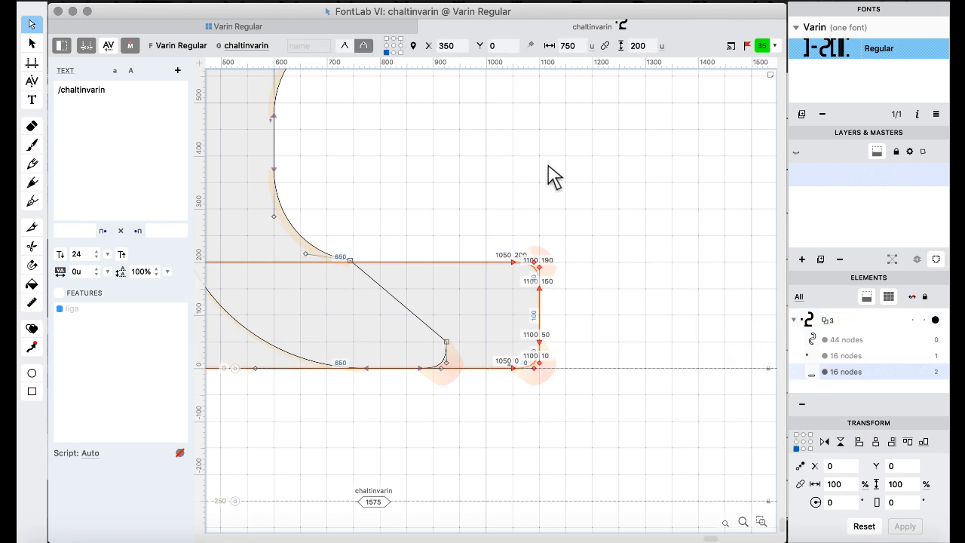
Undo the bar's paste and the arm's removal in chaltinvarin, restoring the full curved arm.
key("super+z")
key("super+z")
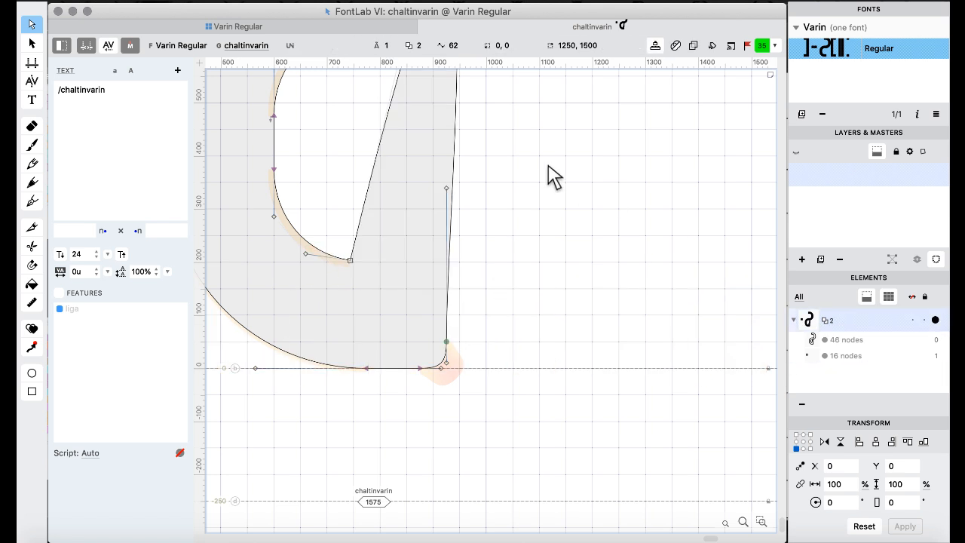
key("super+z")
key("super+z")
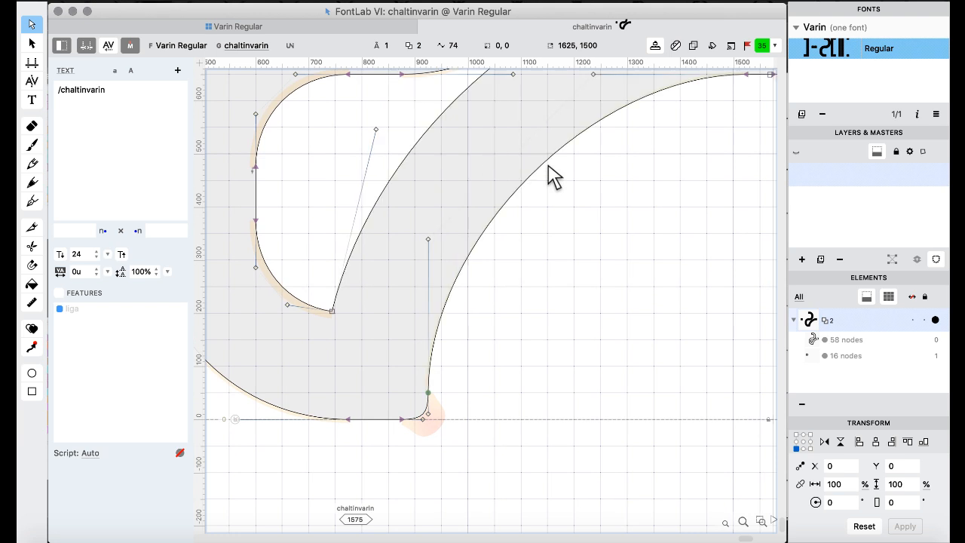
key("super+z")
key("super+z")
key("super+z")
key("super+z")
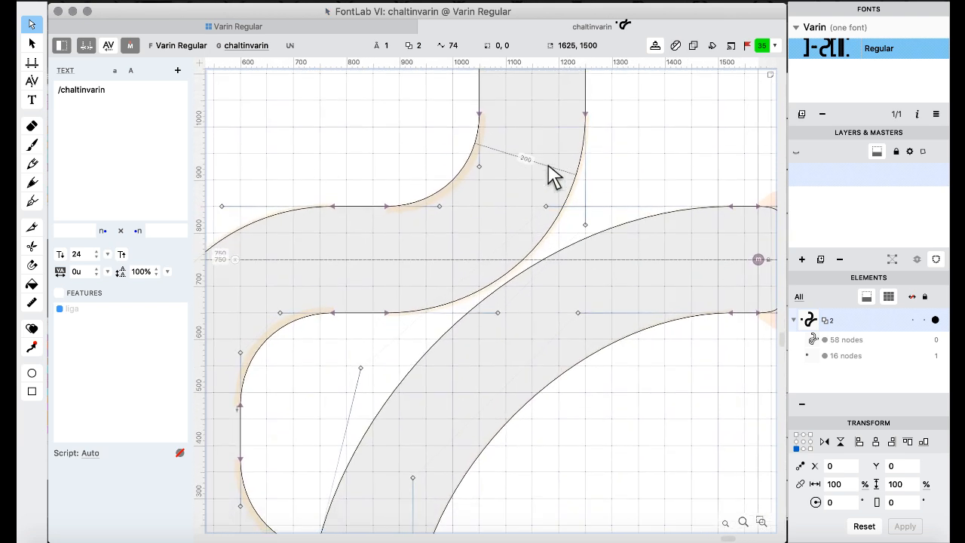
Delete the curved arm's end and its leftover curve node in chaltinvarin, and paste the copied horizontal bar.
scroll(577, 319, "right", 2)
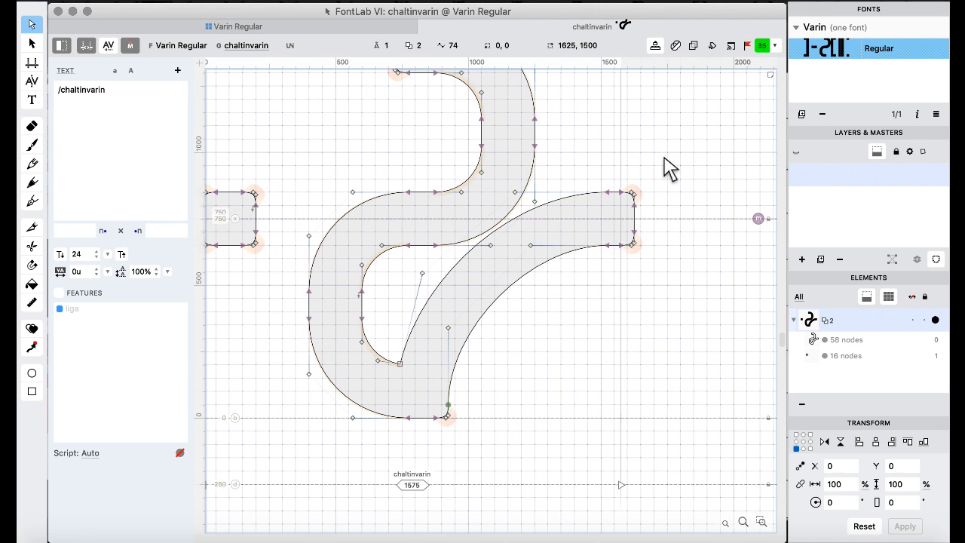
left_click_drag(663, 187, 572, 287)
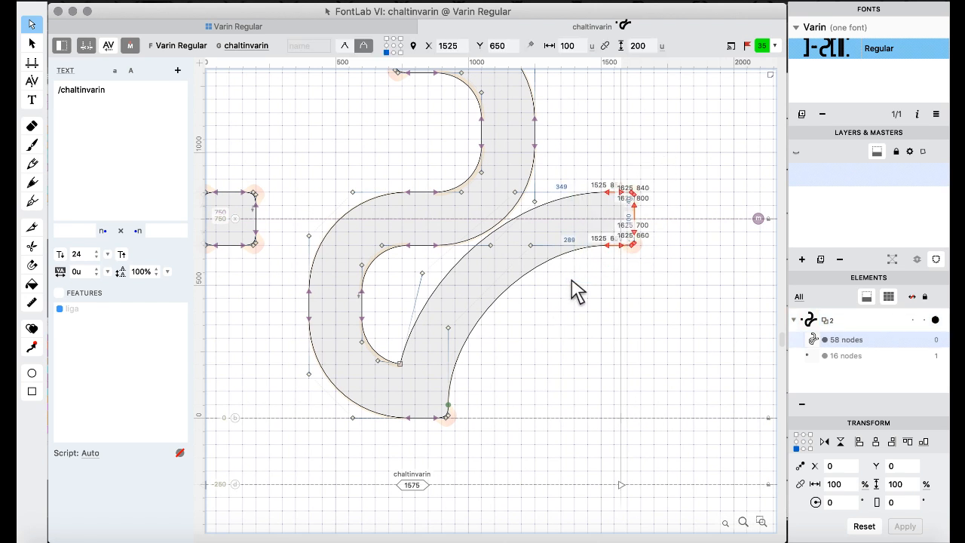
key("BackSpace")
scroll(482, 113, "up", 2)
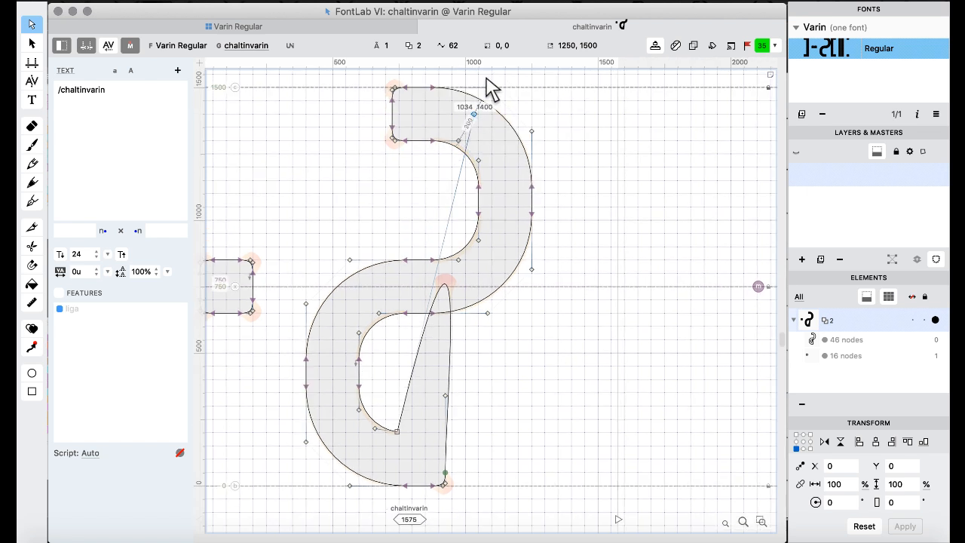
left_click(475, 115)
key("BackSpace")
key("super+v")
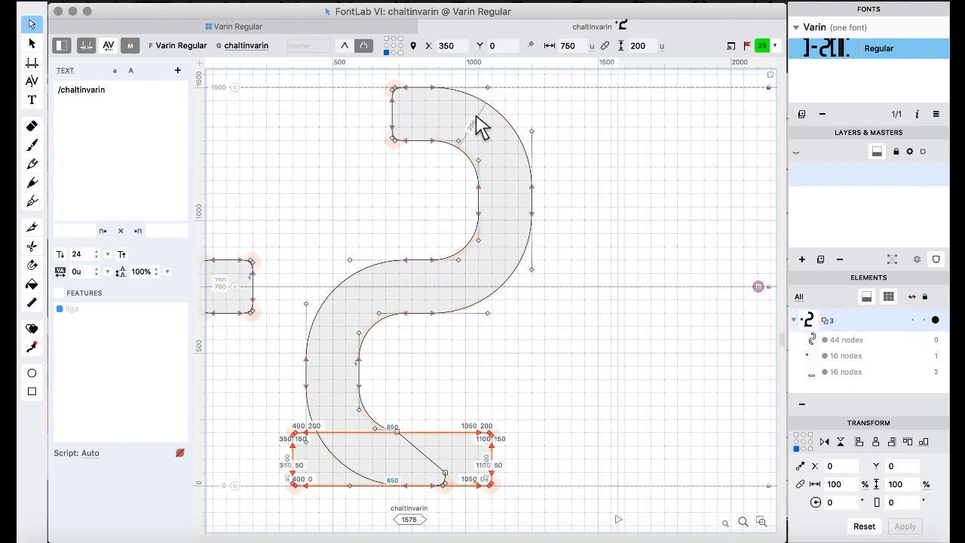
Move the pasted bar in chaltinvarin 400 units right along the baseline to X 750.
key("shift+Right")
key("shift+Right")
key("shift+Right")
key("shift+Right")
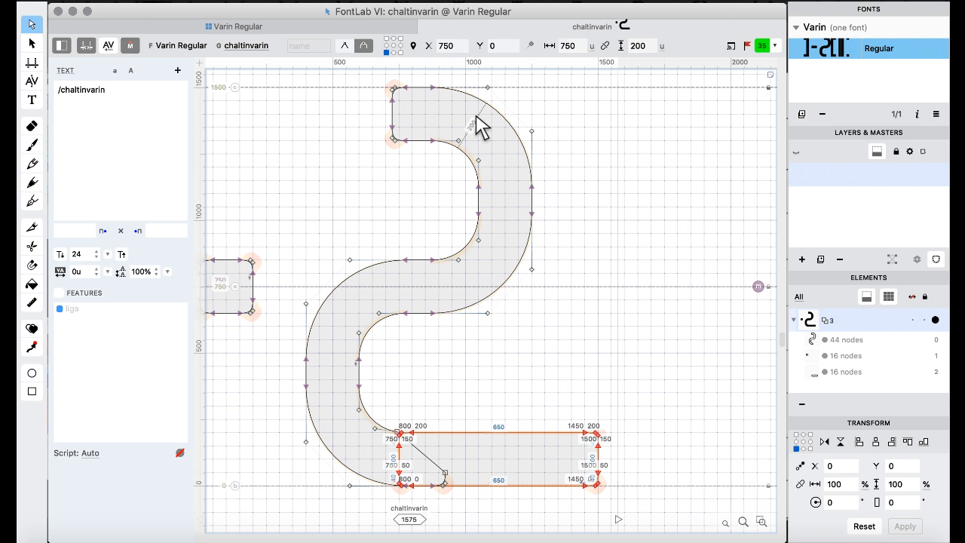
Shift the node at the left end of the bar's upper edge 100 units left to X 700, Y 200.
scroll(480, 128, "up", 3)
scroll(478, 125, "down", 10)
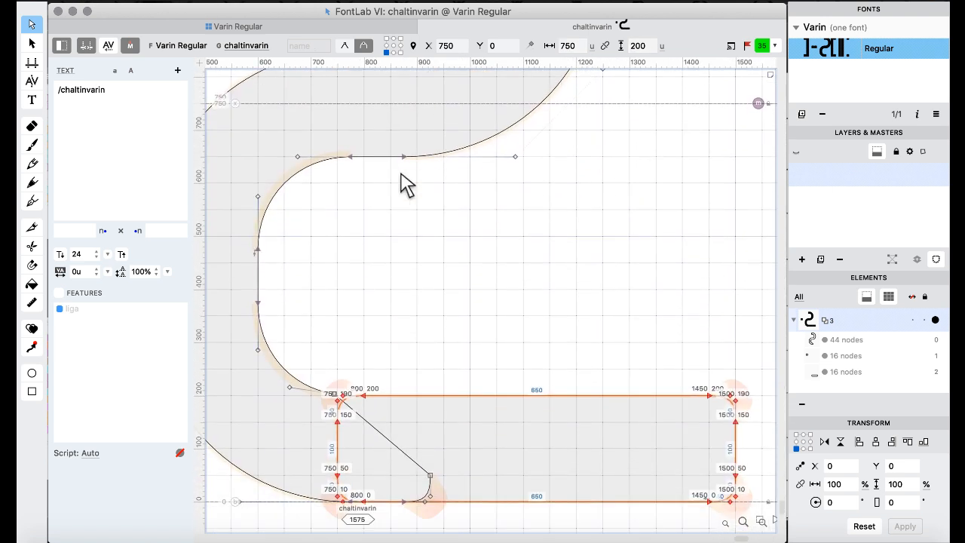
left_click(397, 235)
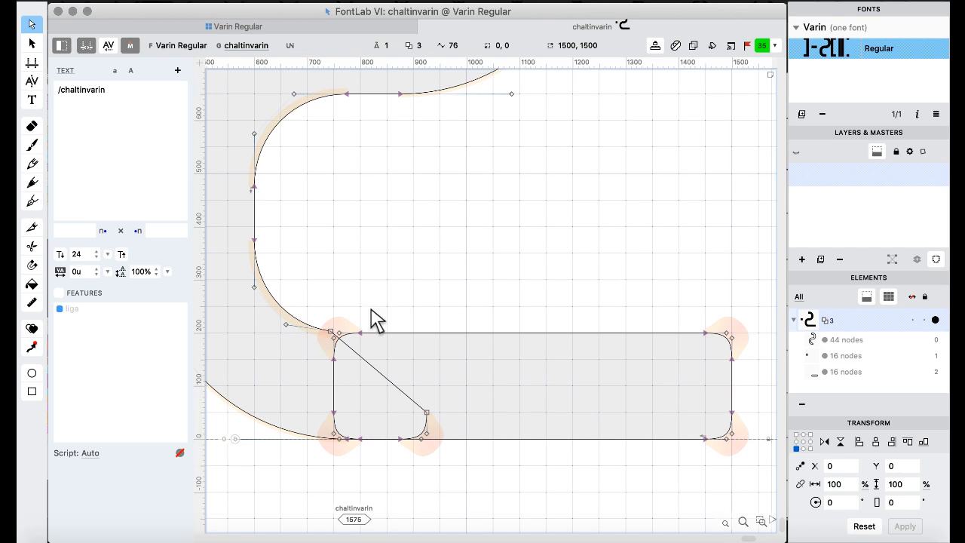
left_click(358, 335)
key("shift+Left")
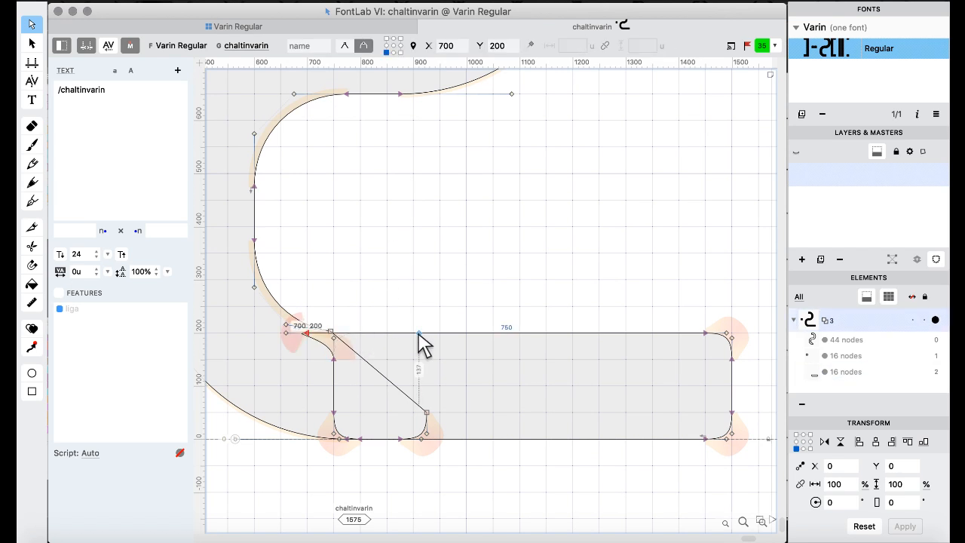
Merge the overlapping contours in chaltinvarin and delete the extra node where the inner curve meets the bar.
key("super+a")
key("super+shift+o")
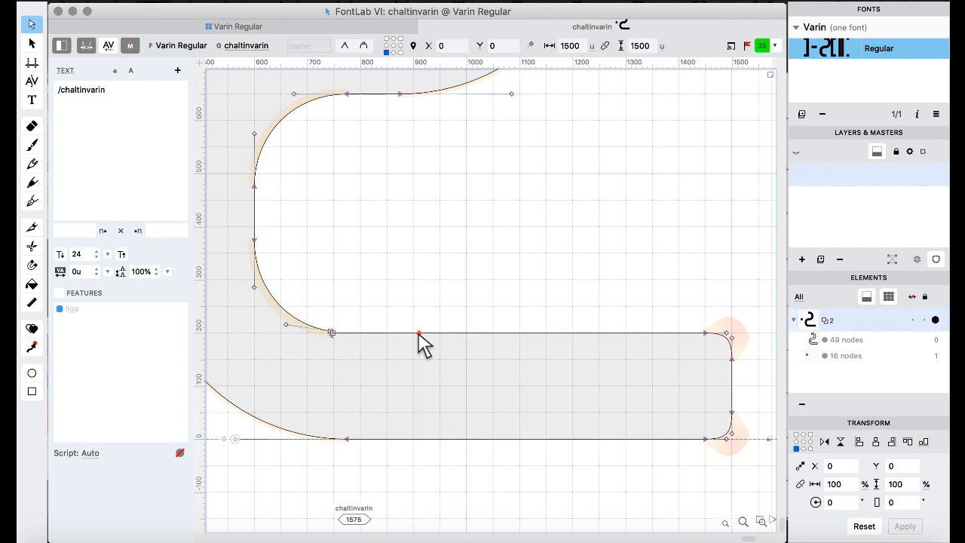
scroll(358, 313, "left", 2)
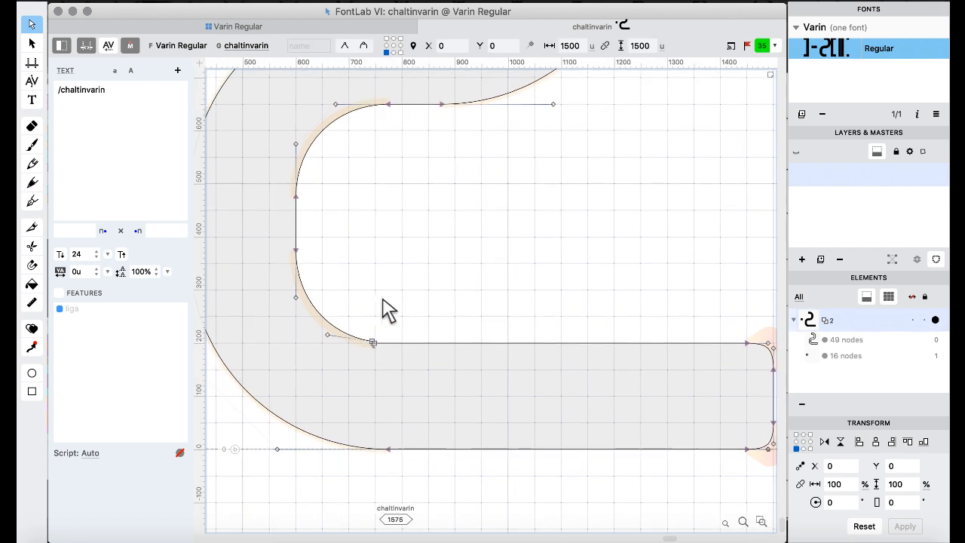
key("F4")
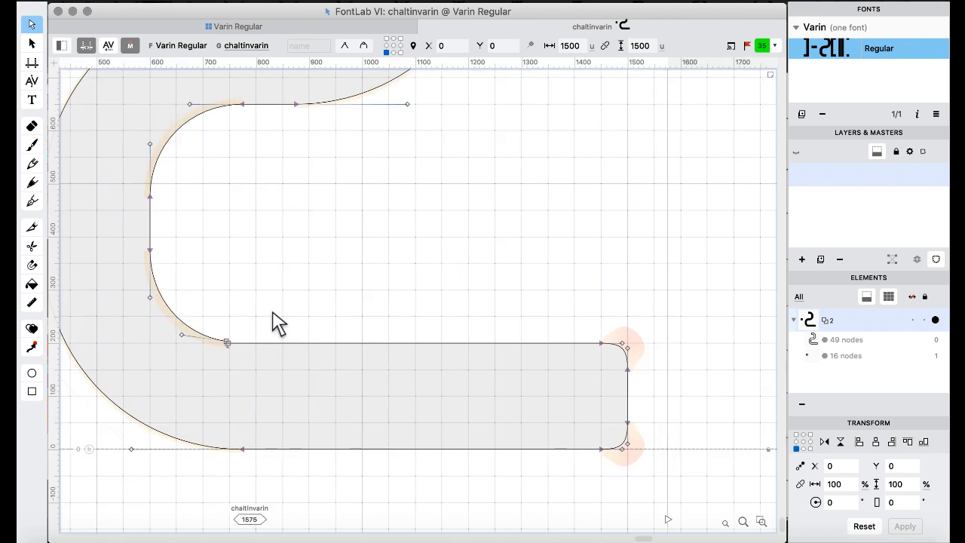
left_click(227, 343)
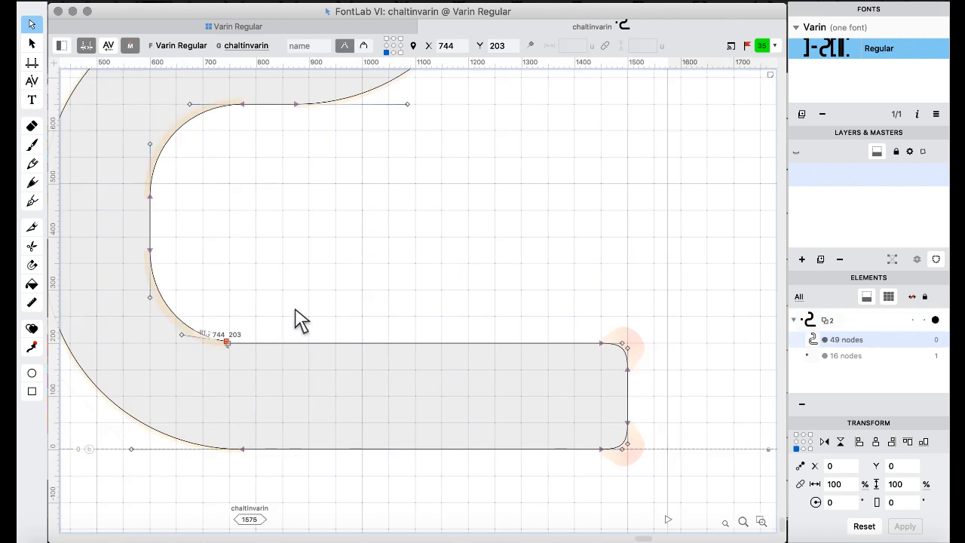
key("Delete")
Go to the chaltmevarin glyph and remove the curved arm rising from the base of its S-shaped stroke.
key("]")
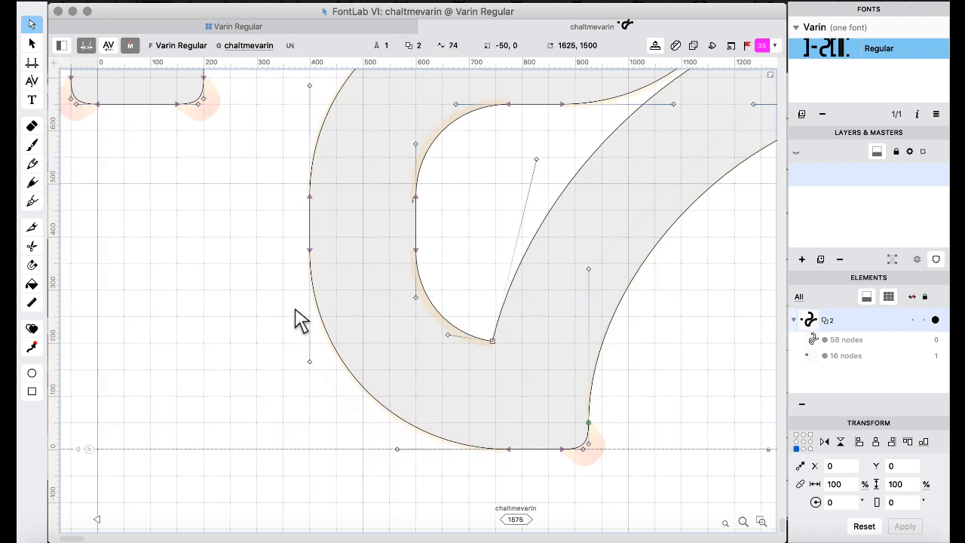
scroll(296, 309, "right", 5)
key("super+minus")
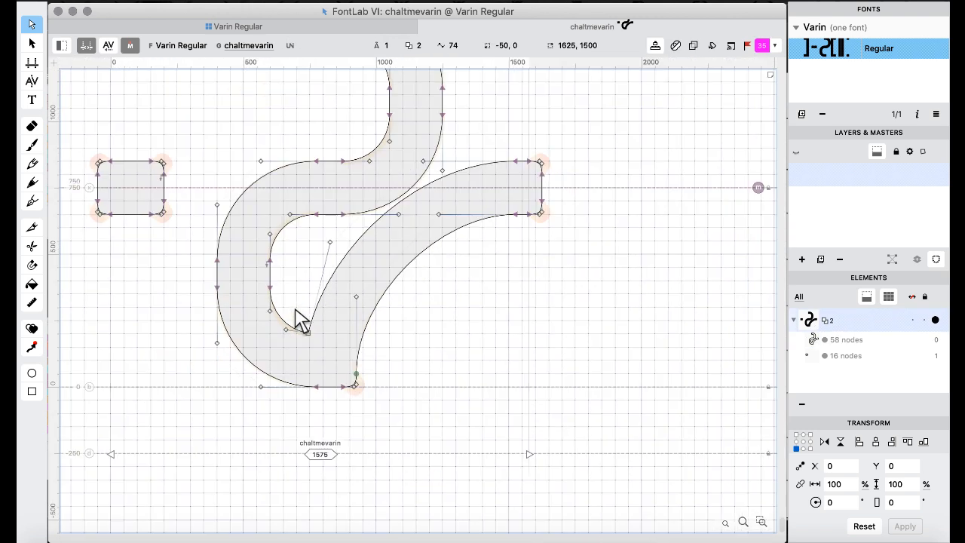
scroll(296, 309, "right", 1)
left_click_drag(578, 120, 487, 254)
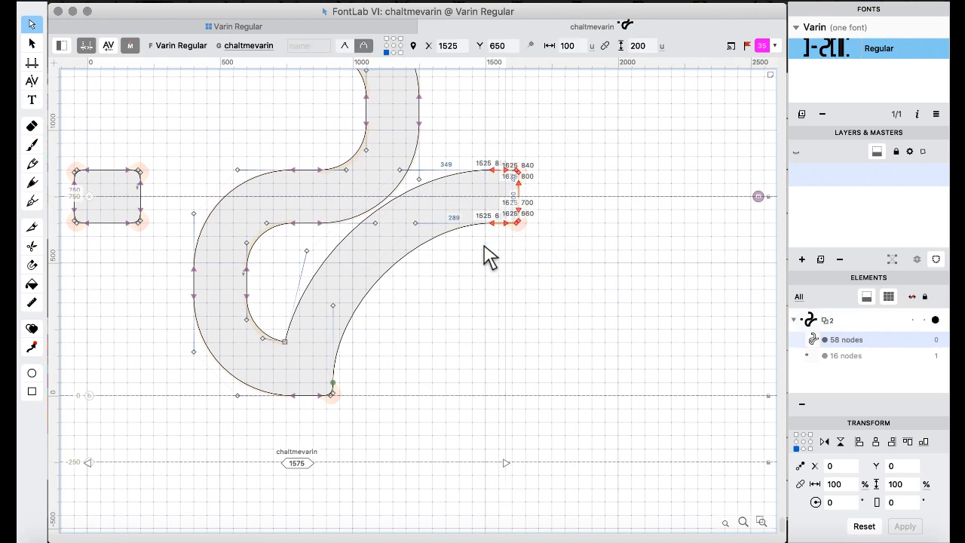
key("Delete")
scroll(392, 293, "up", 3)
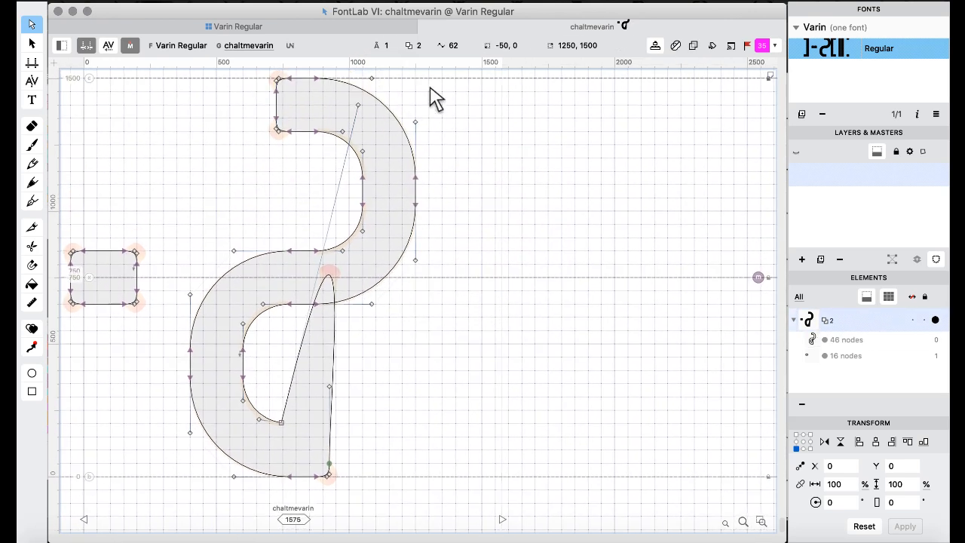
left_click(358, 107)
key("Delete")
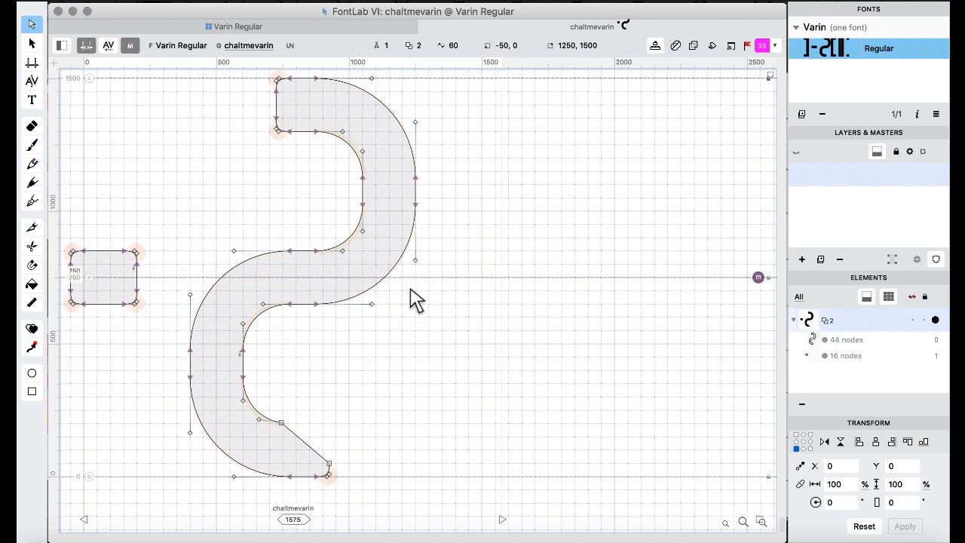
Paste the copied horizontal bar into chaltmevarin and move it right along the baseline to X 750.
scroll(414, 300, "down", 3)
key("super+v")
key("shift+Right")
key("shift+Right")
key("shift+Right")
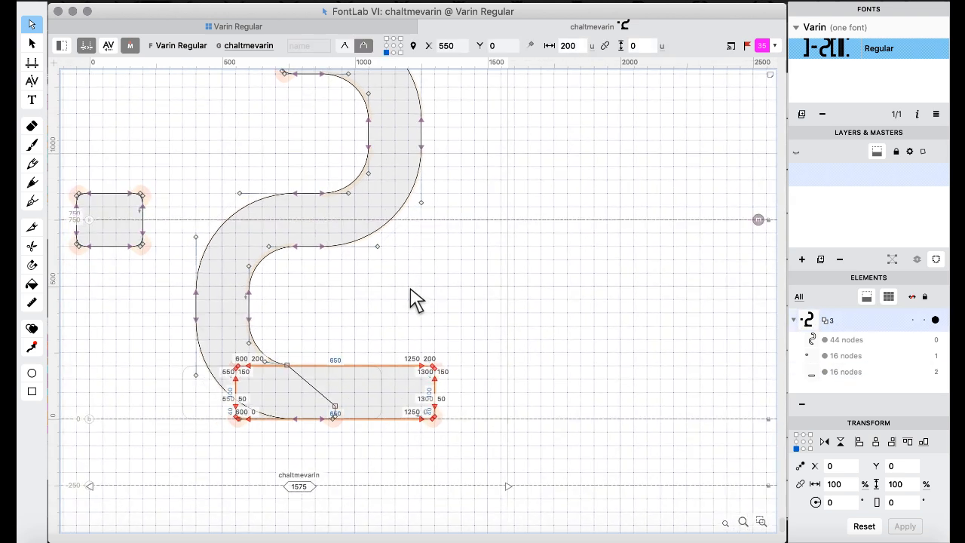
key("shift+Right")
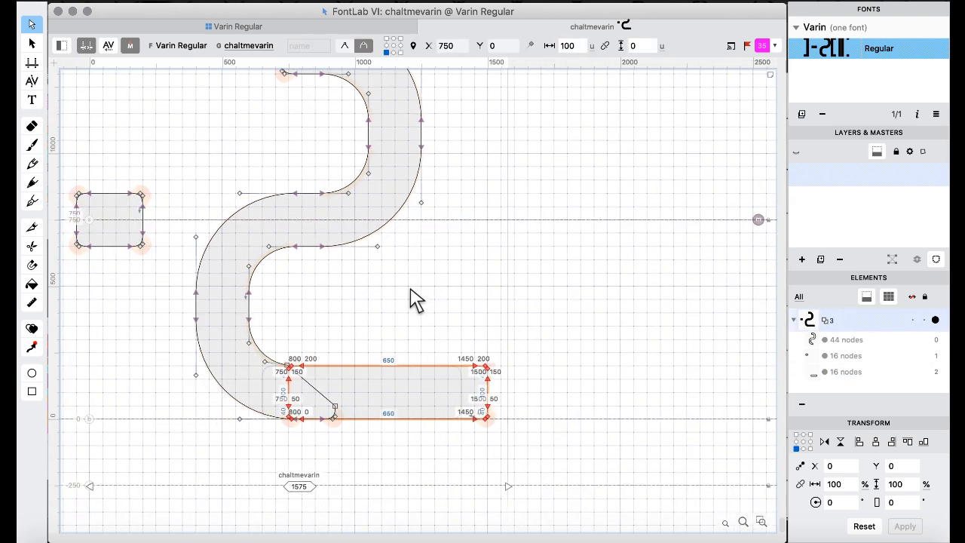
key("super+equal")
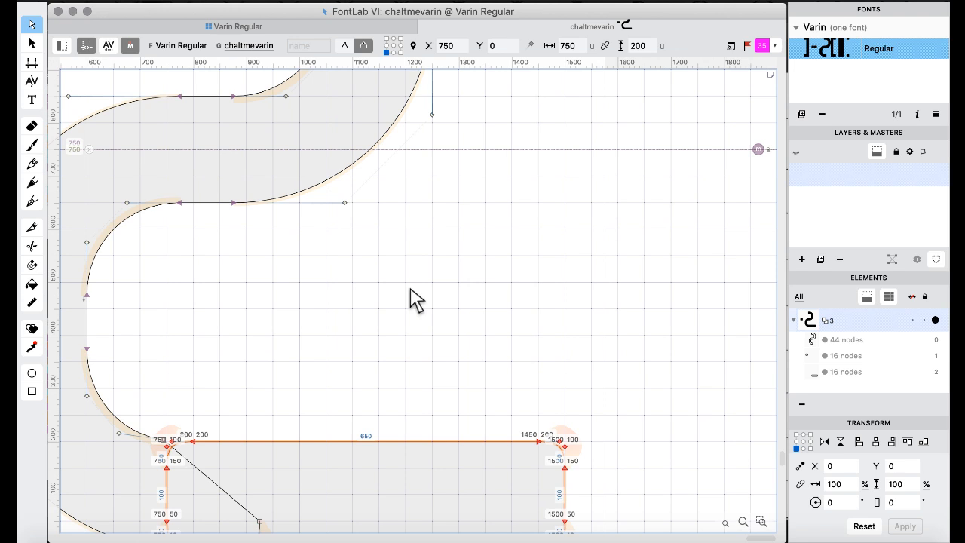
Move the node at 800, 200 on the upper edge of chaltmevarin's baseline bar to 700, 200, overlapping the curved stroke.
scroll(417, 362, "left", 3)
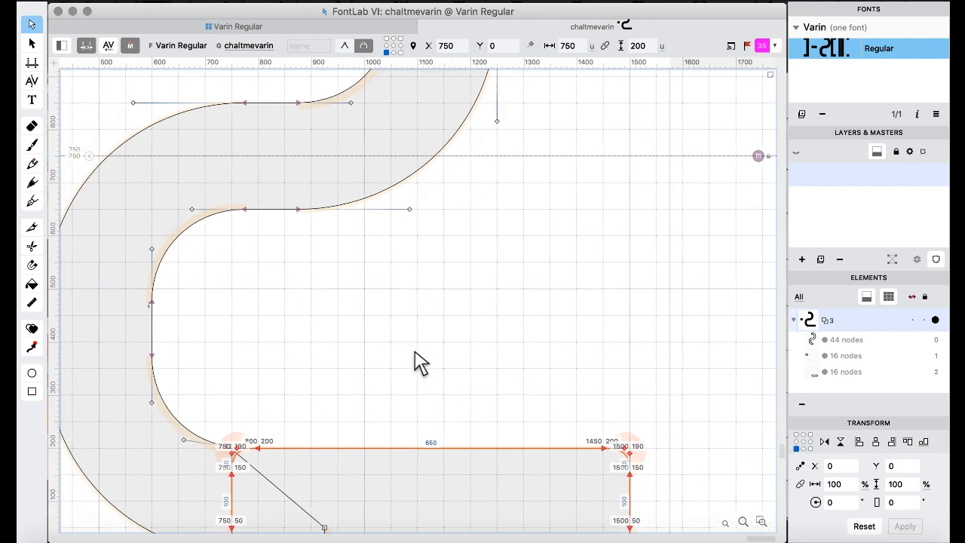
scroll(416, 362, "left", 6)
scroll(417, 362, "down", 2)
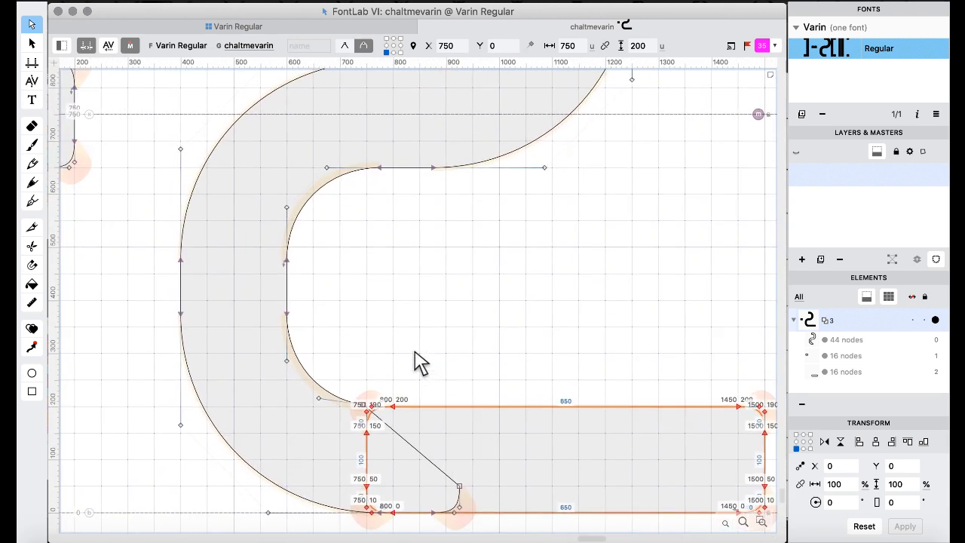
left_click(419, 363)
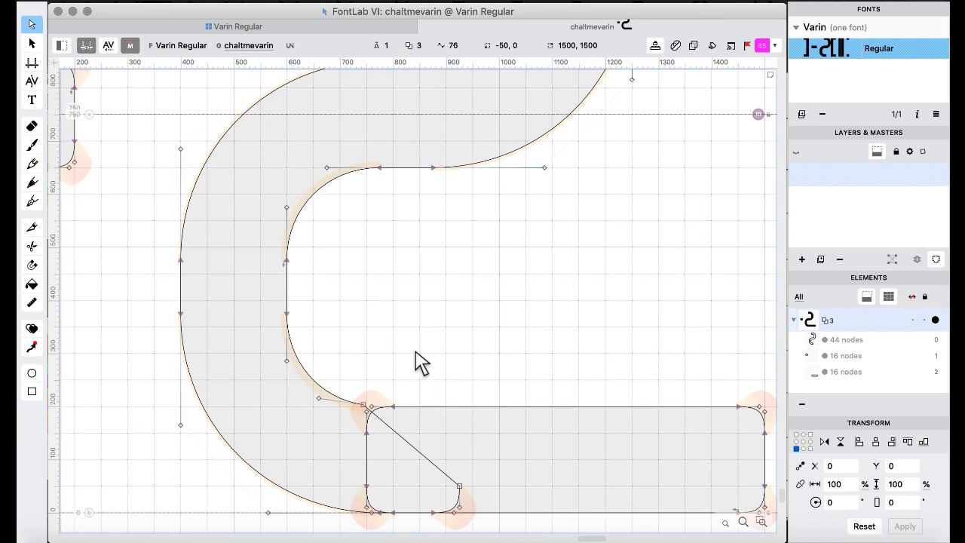
left_click(392, 407)
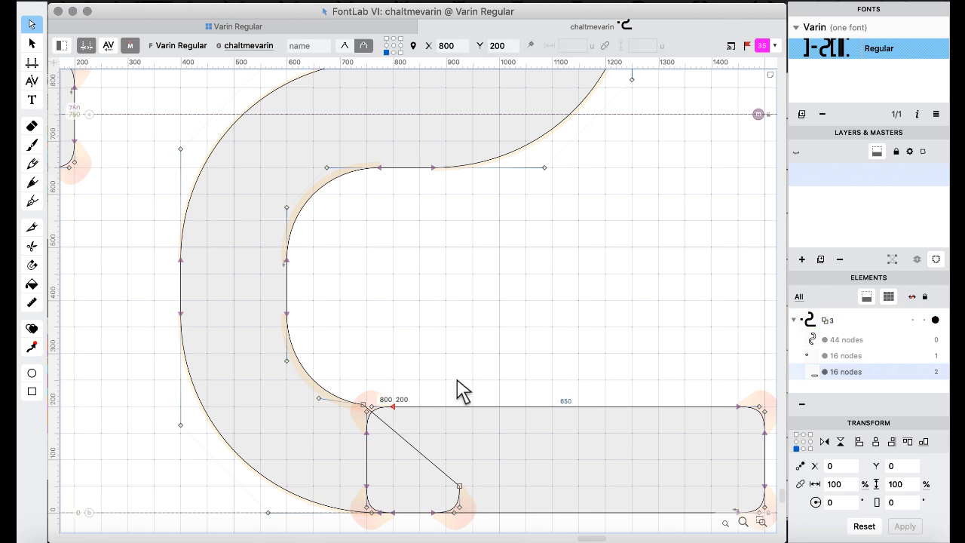
Merge all overlapping contours of chaltmevarin and delete the stray node at 744, 203 where the curve meets the bar.
key("super+a")
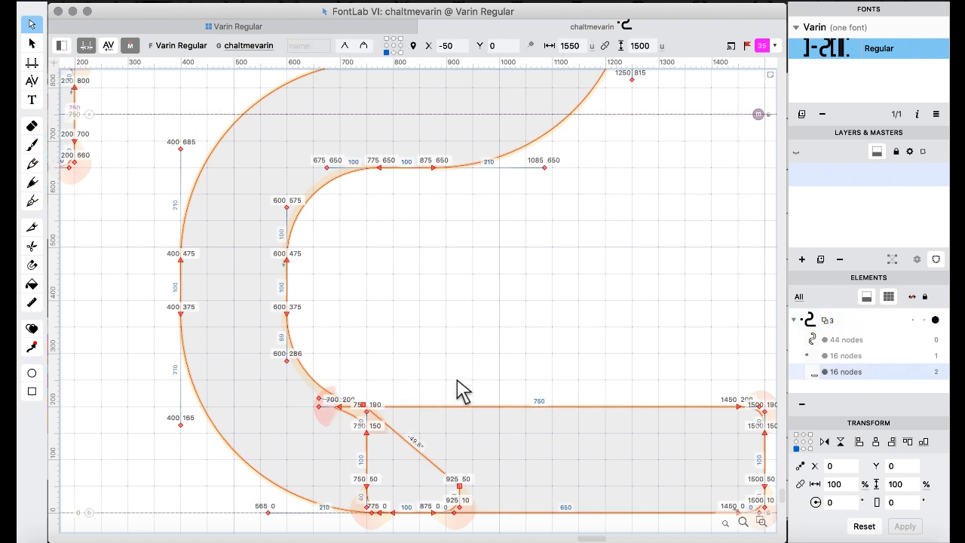
right_click(461, 390)
left_click(456, 380)
key("super+t")
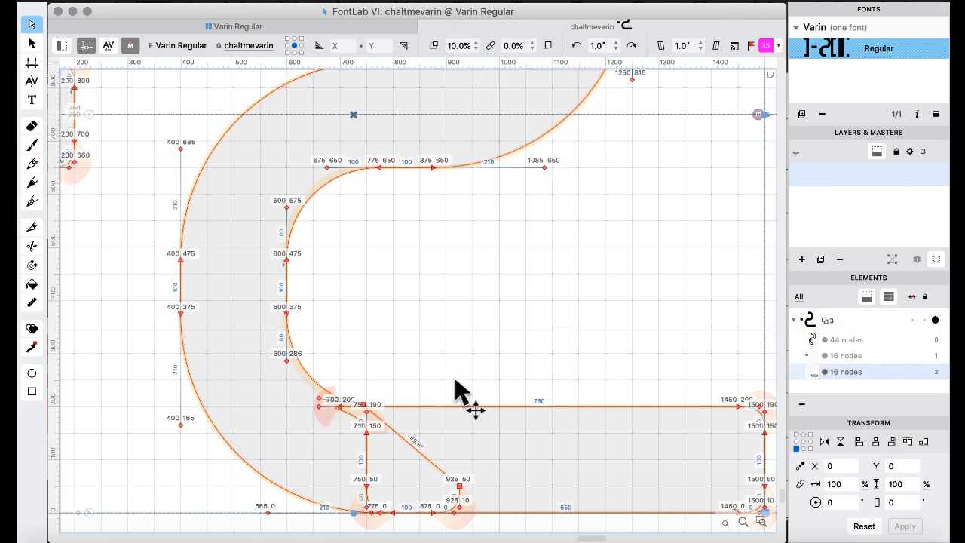
key("Escape")
key("super+shift+o")
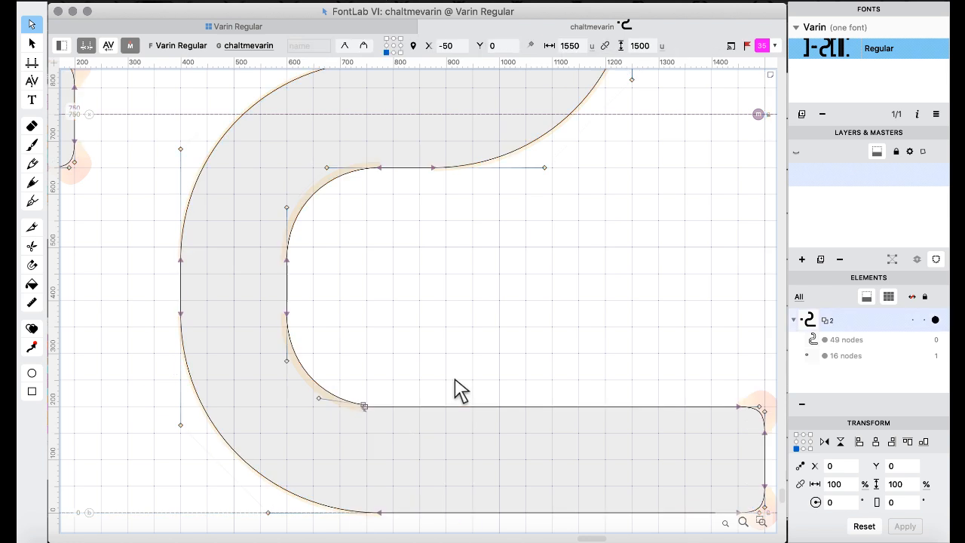
left_click(364, 409)
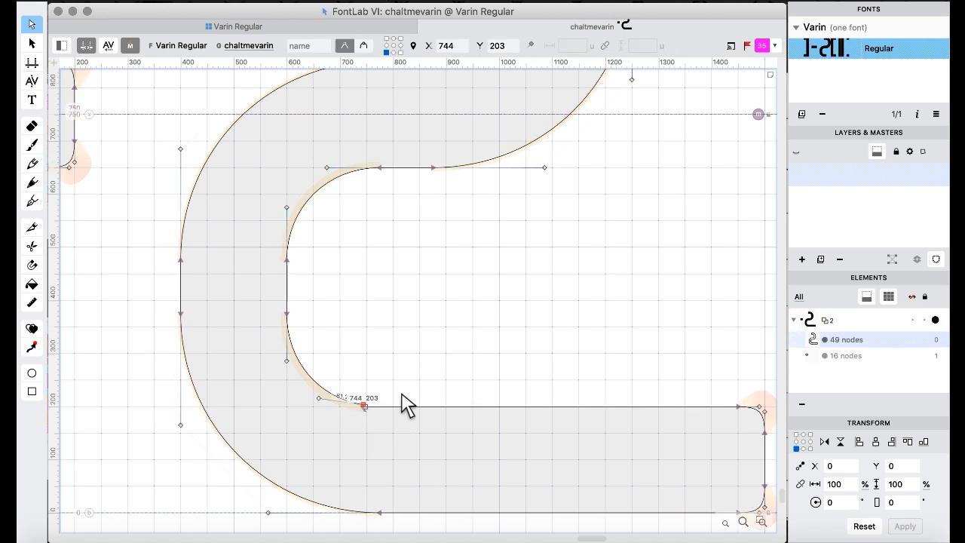
key("Delete")
In the font overview, mark the ten glyphs from eealtinvarin through chaltmevarin with the purple flag colour.
left_click(185, 29)
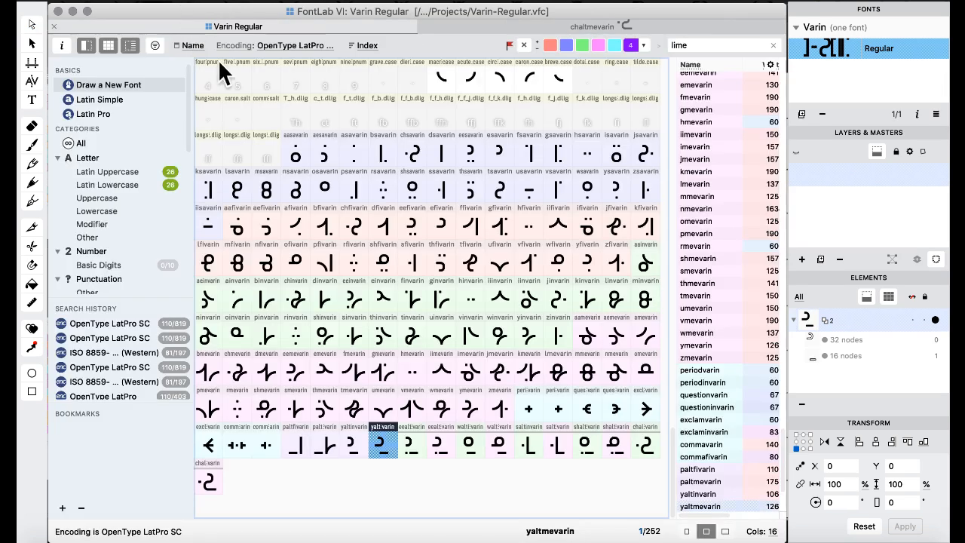
left_click(471, 265)
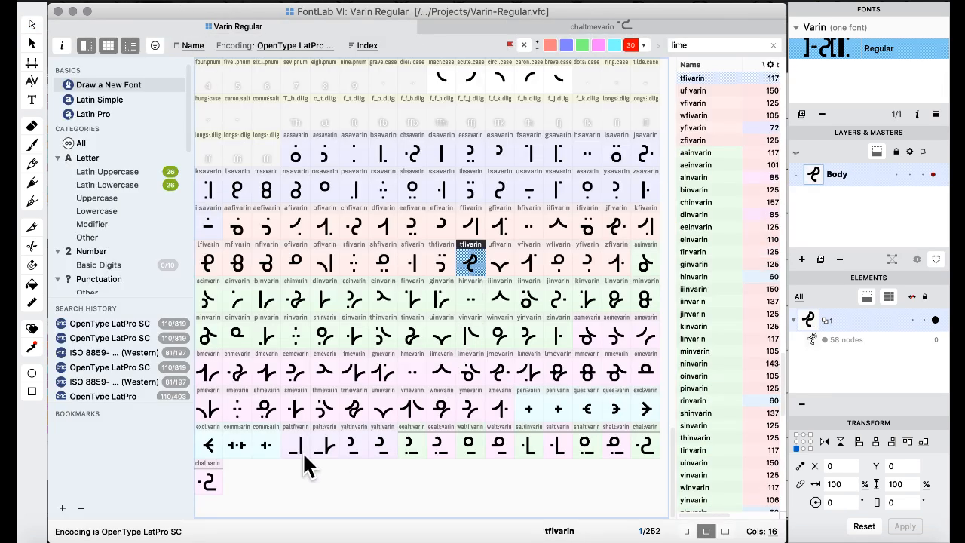
left_click(215, 482)
left_click(411, 444, "shift")
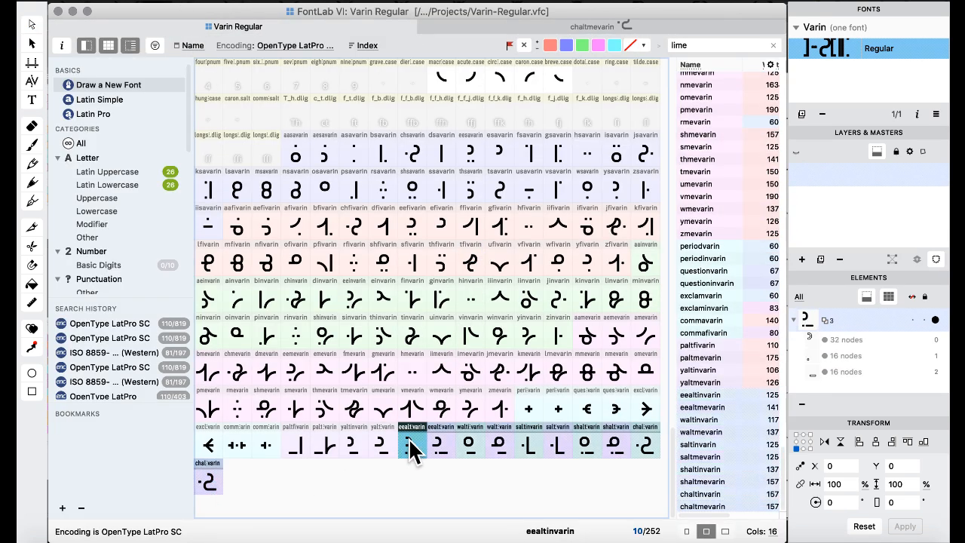
left_click(645, 47)
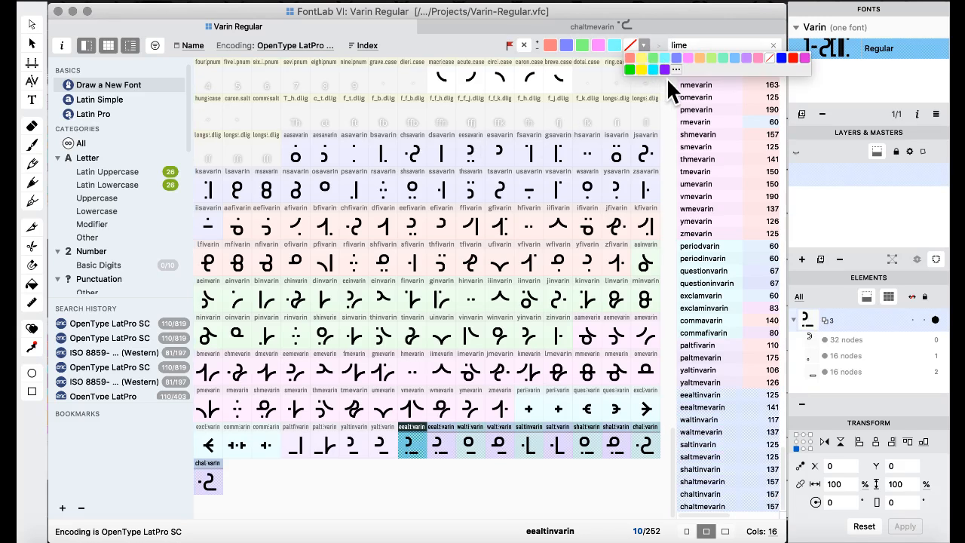
left_click(666, 70)
left_click(528, 219)
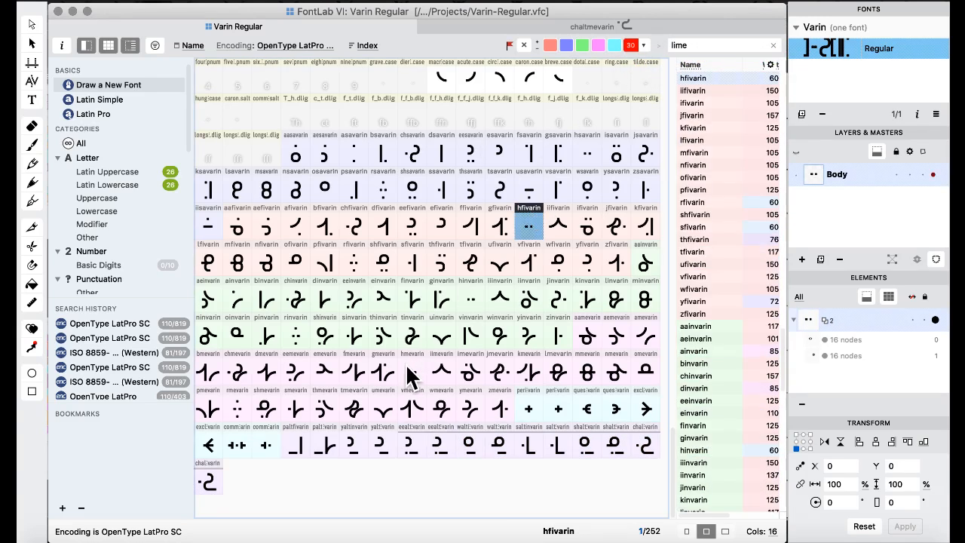
Apply Set sidebearings to the glyphs from yaltinvarin through chaltmevarin, with Left on Do nothing and Right set equal to -50.
left_click(350, 445)
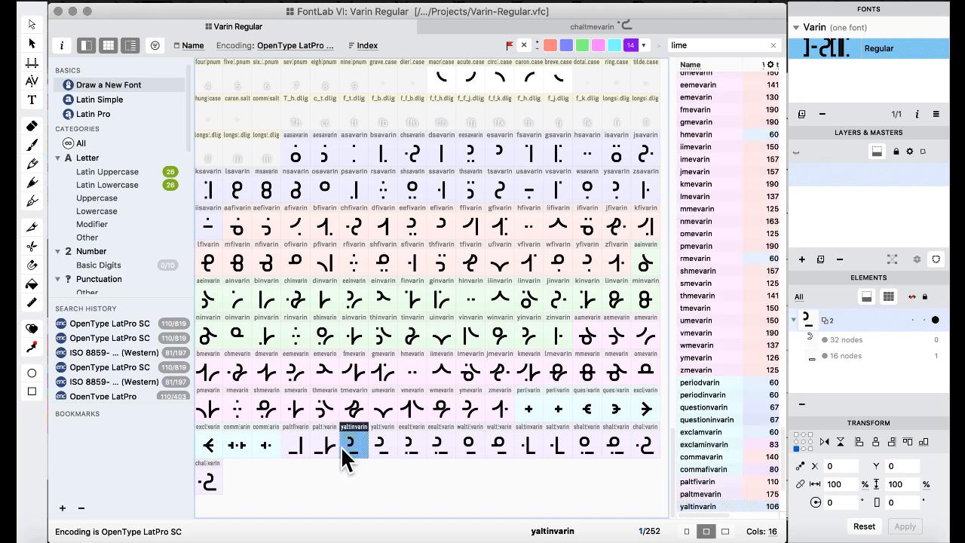
left_click(209, 482, "shift")
left_click(420, 3)
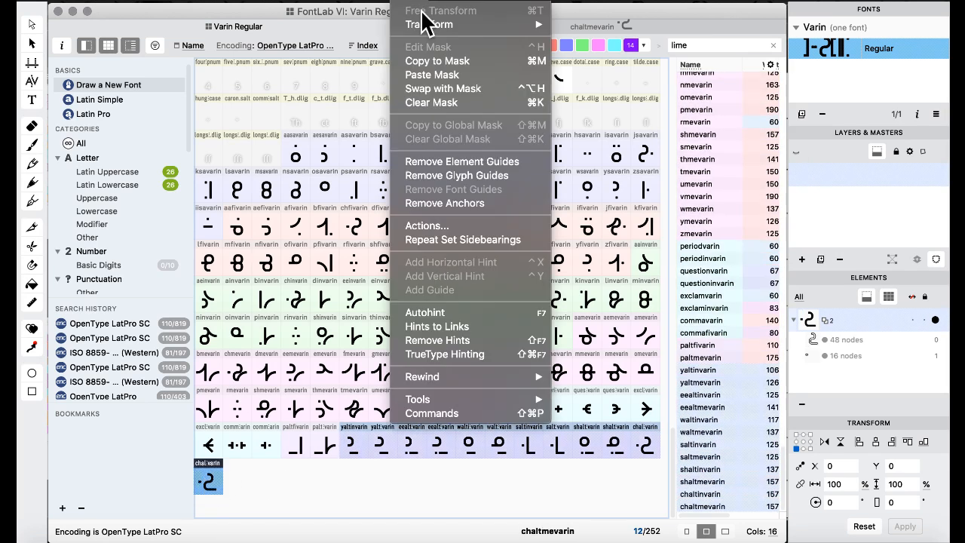
left_click(479, 224)
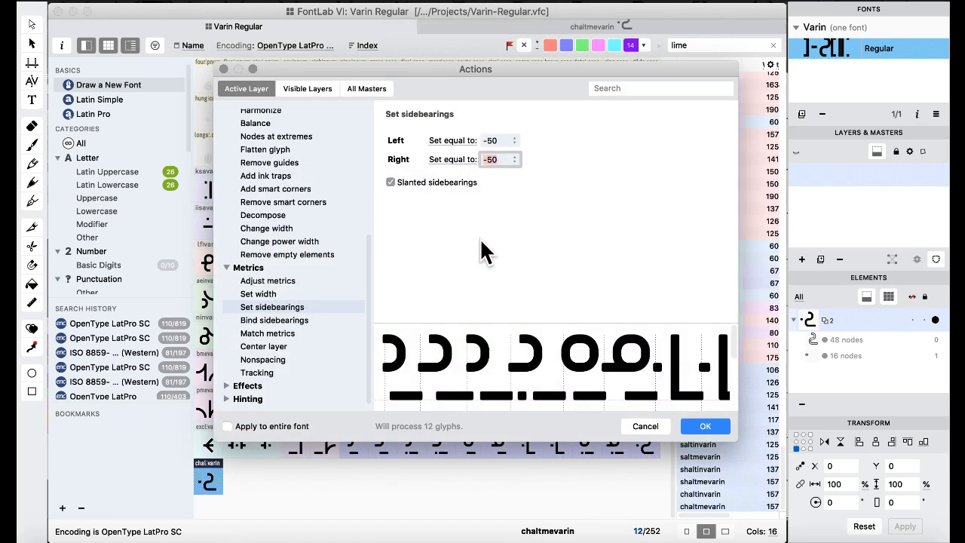
left_click(456, 139)
left_click(484, 202)
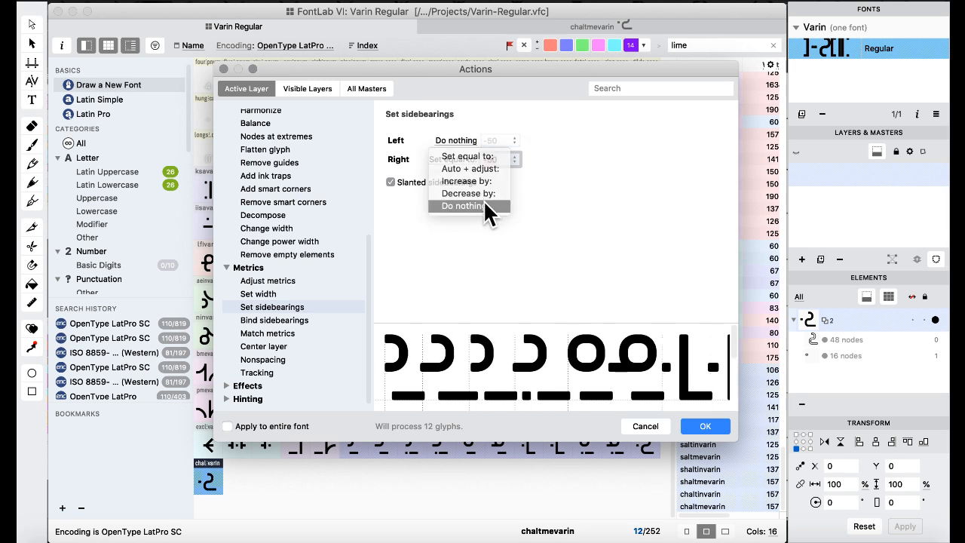
left_click(707, 426)
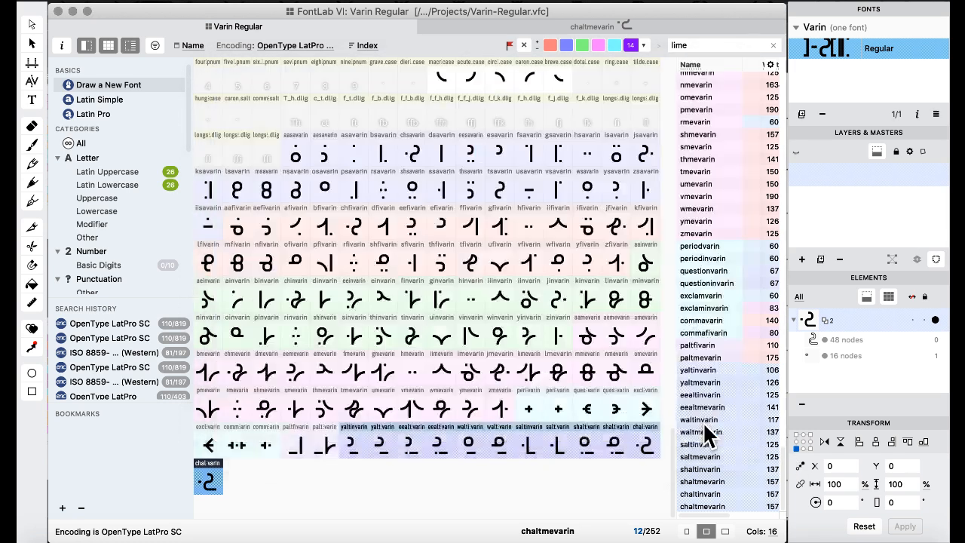
left_click(471, 303)
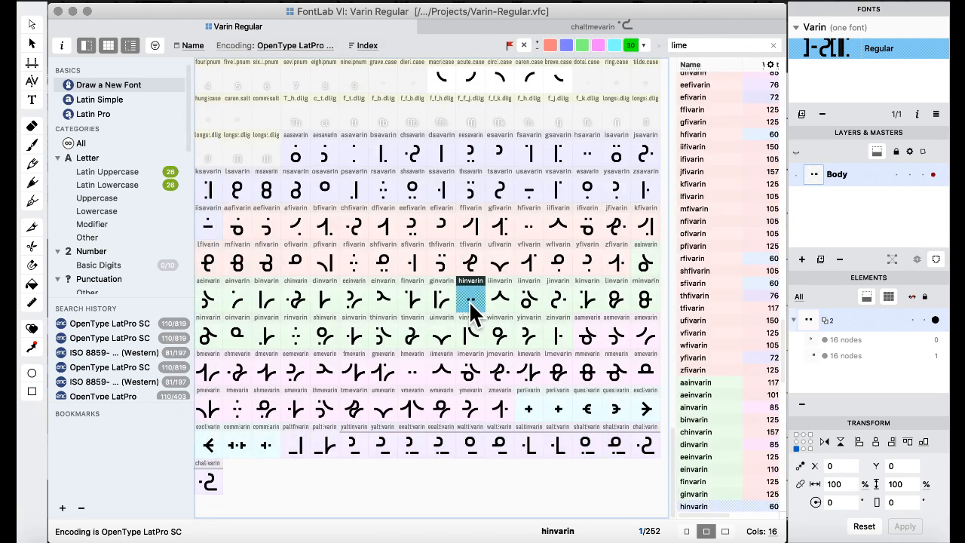
Open yaltinvarin, check the outlines and spacing of the successive alternate glyphs through saltmevarin, and return to the font overview.
left_click(359, 450)
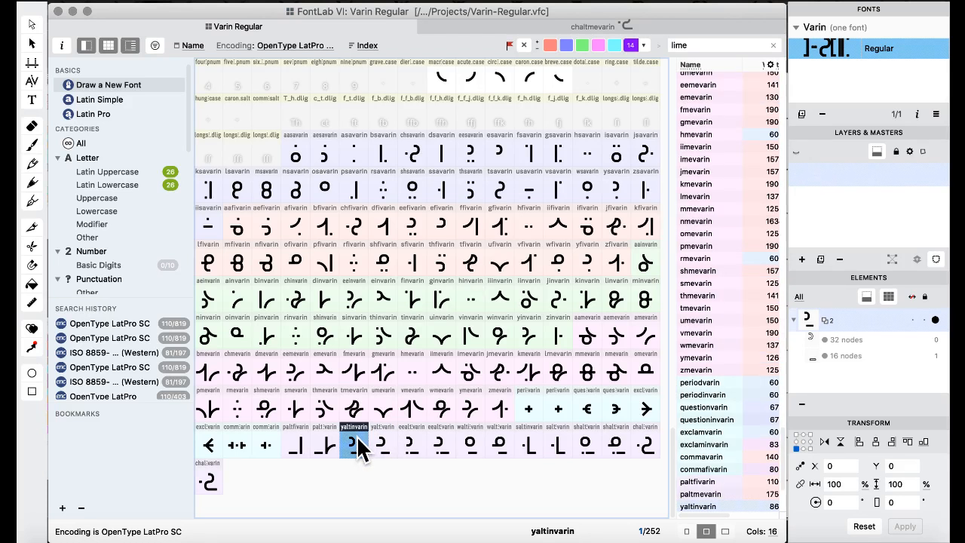
double_click(347, 450)
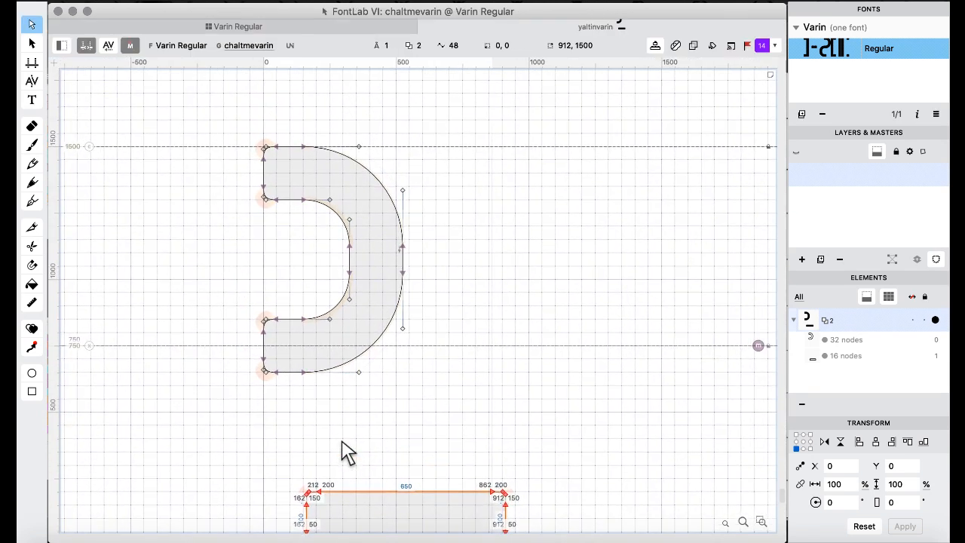
key("]")
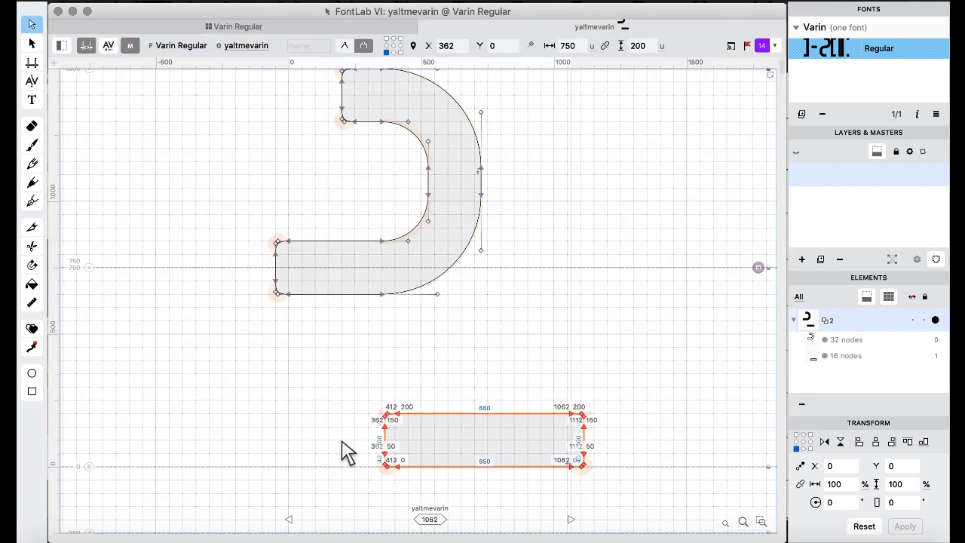
key("]")
key("]")
key("]")
key("]")
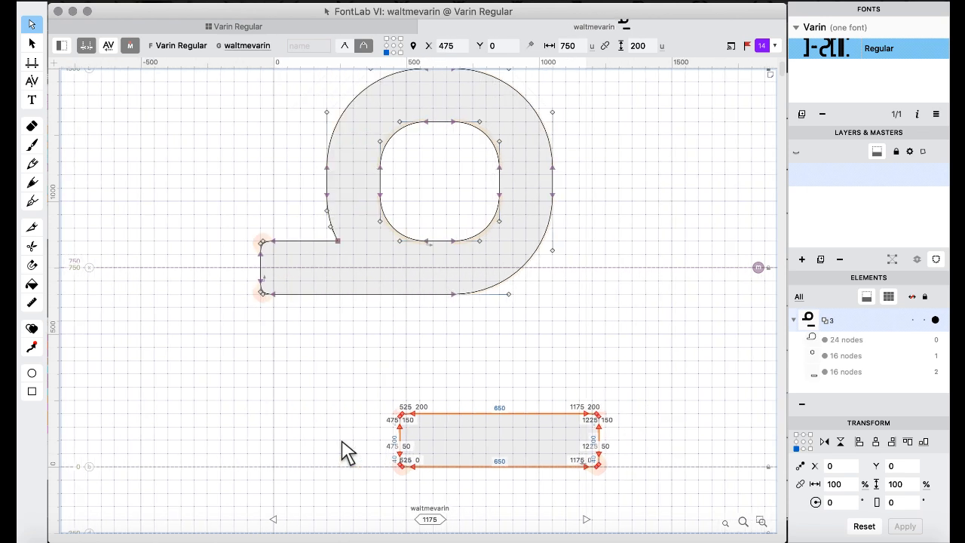
key("]")
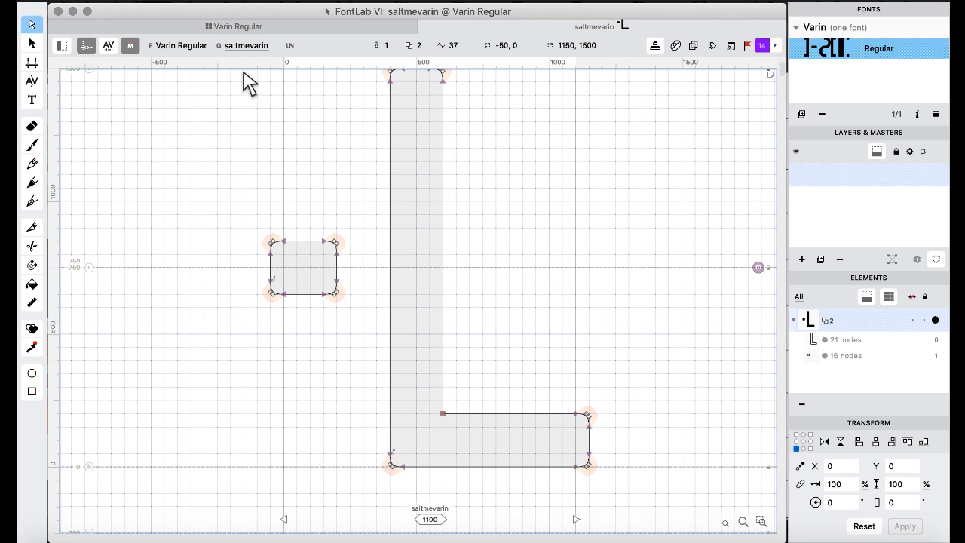
left_click(285, 26)
left_click(410, 221)
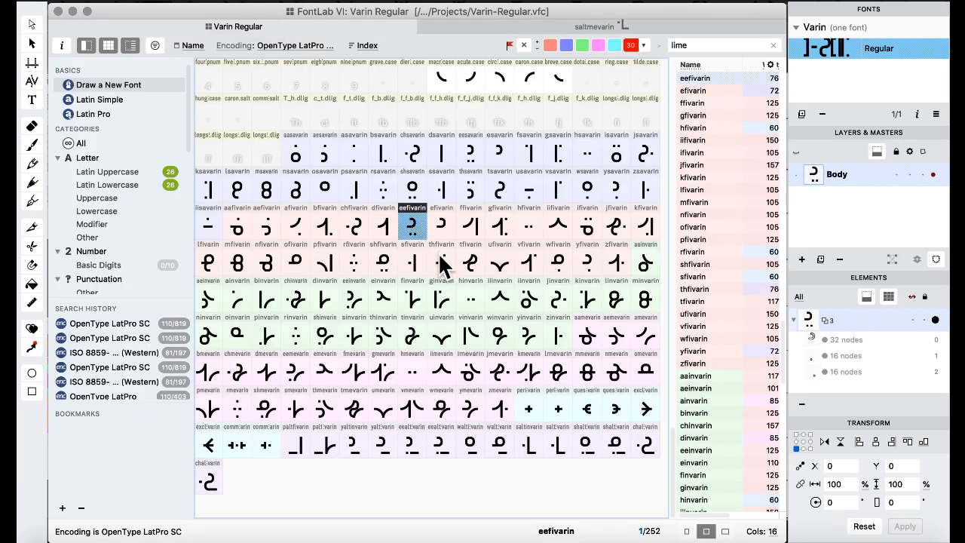
left_click(409, 300)
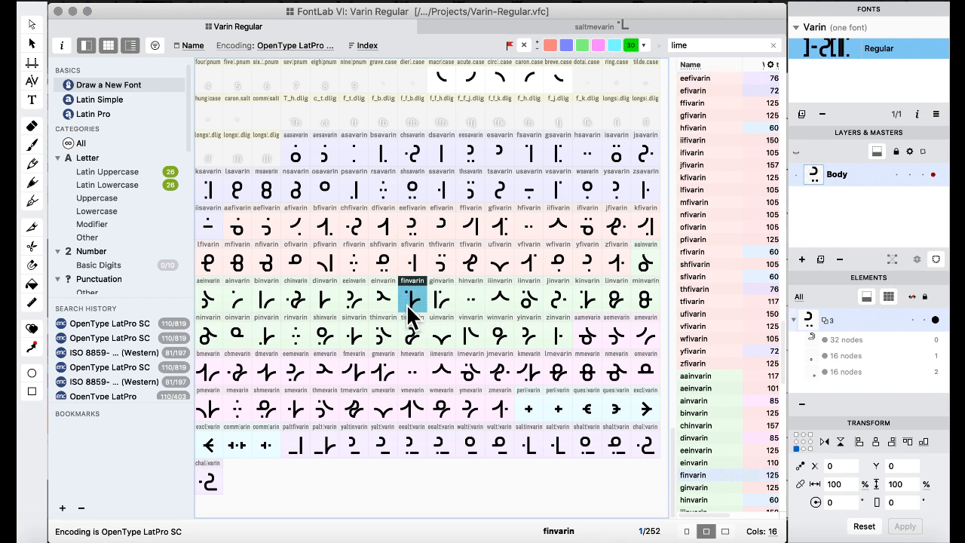
left_click(384, 411)
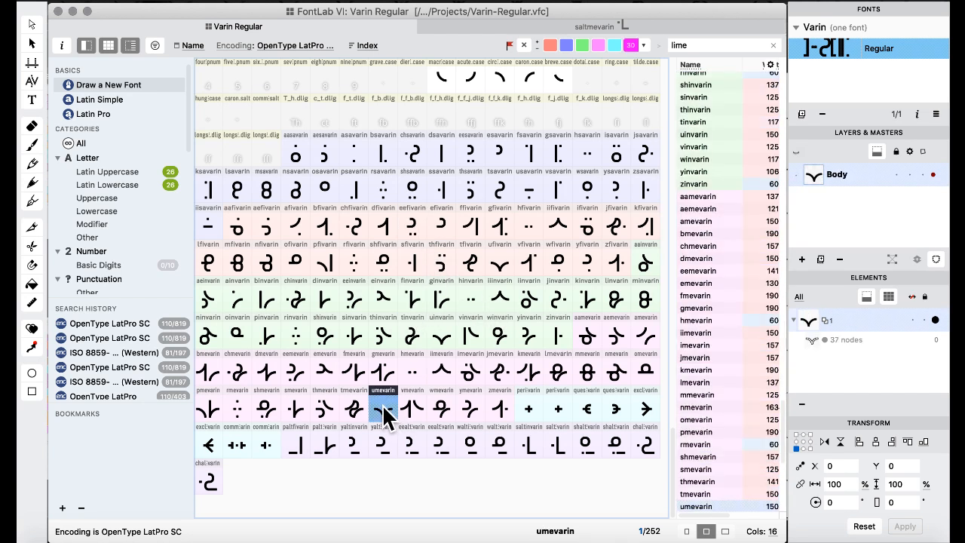
Open saltinvarin and insert a node at 600, 250 on the stem's inner edge, just above the inner corner.
double_click(530, 445)
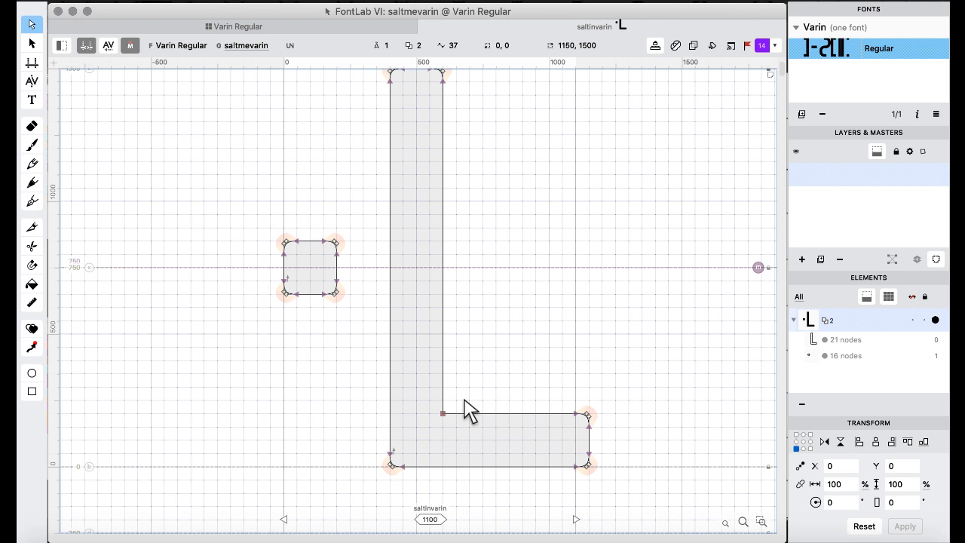
scroll(465, 411, "up", 5)
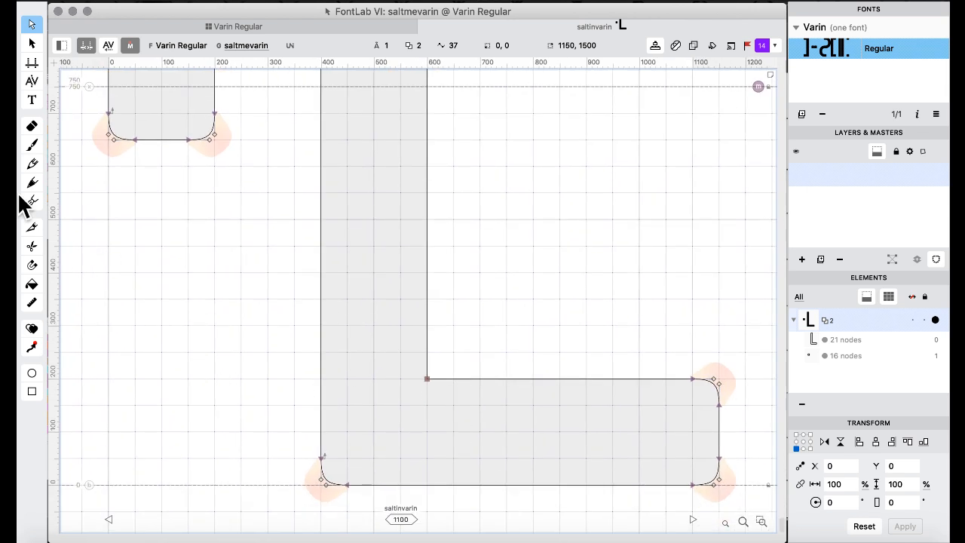
left_click(32, 227)
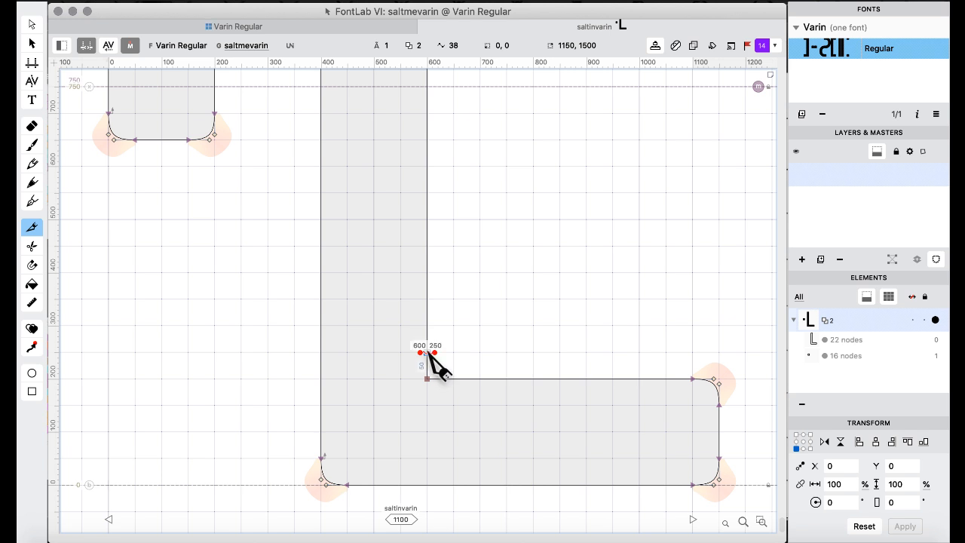
left_click(426, 352)
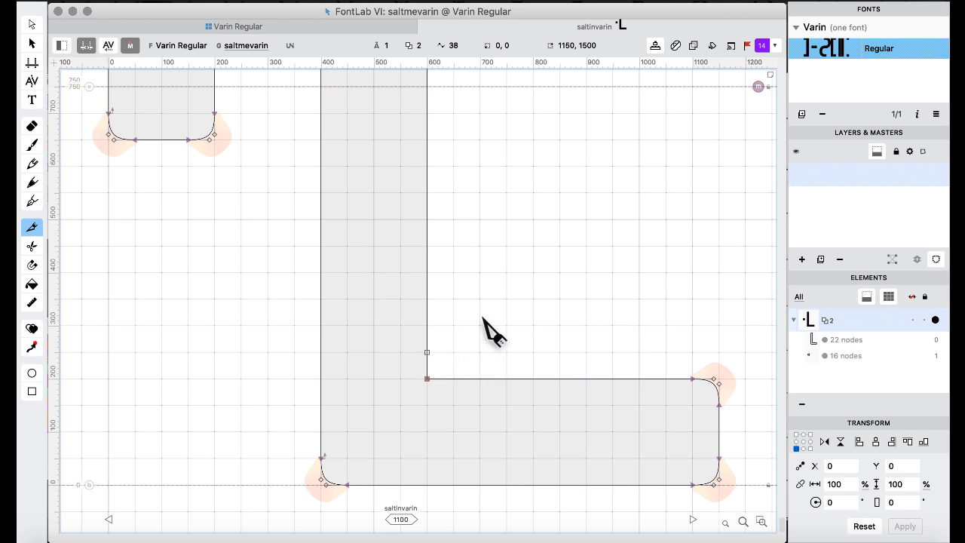
Move the inner corner node at 600, 200 to 650, 200, cutting the corner diagonally.
left_click(32, 24)
left_click(428, 379)
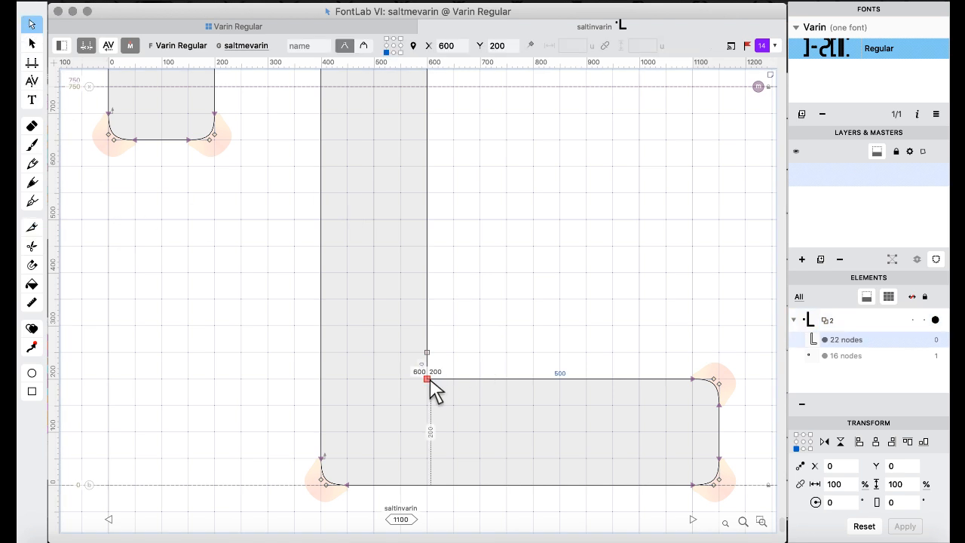
key("shift+Right")
key("shift+Right")
key("shift+Right")
key("shift+Right")
key("shift+Right")
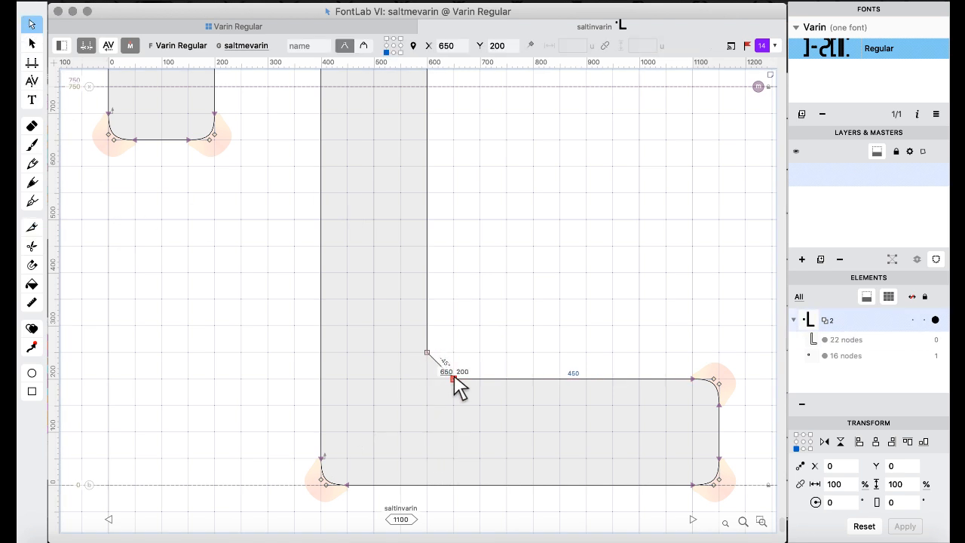
left_click(445, 371)
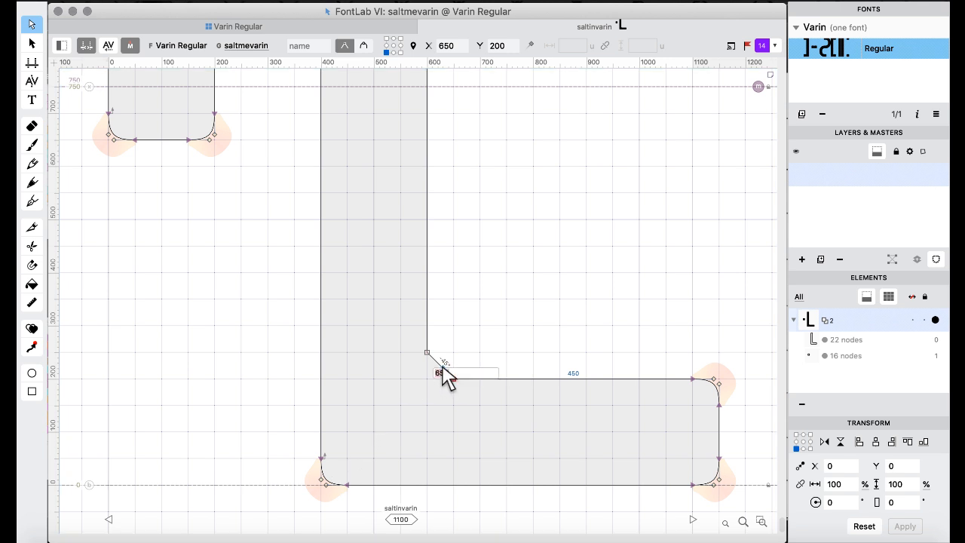
type("600")
key("Return")
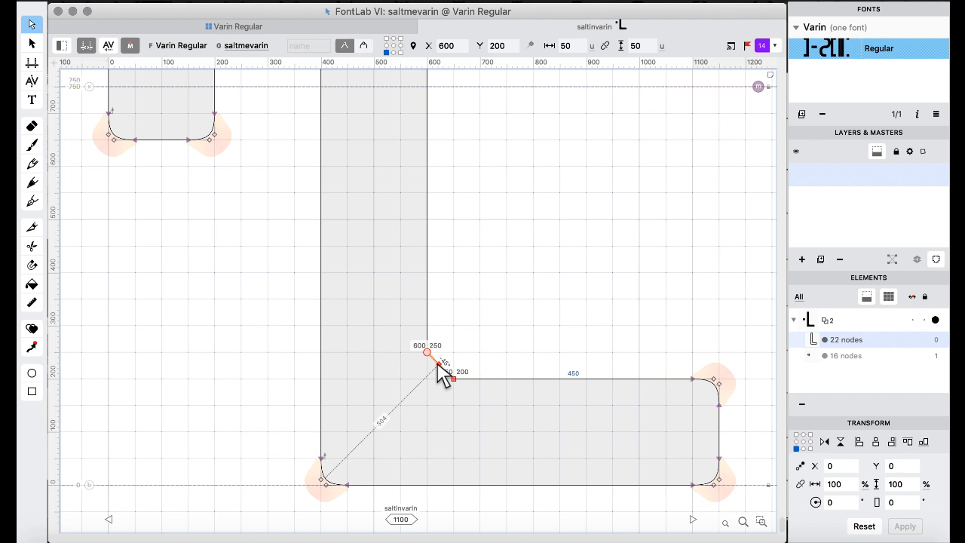
Convert the diagonal corner segment of saltinvarin's L to a curve and align its handles with the stem and bar edges at x 600 and y 200.
right_click(438, 362)
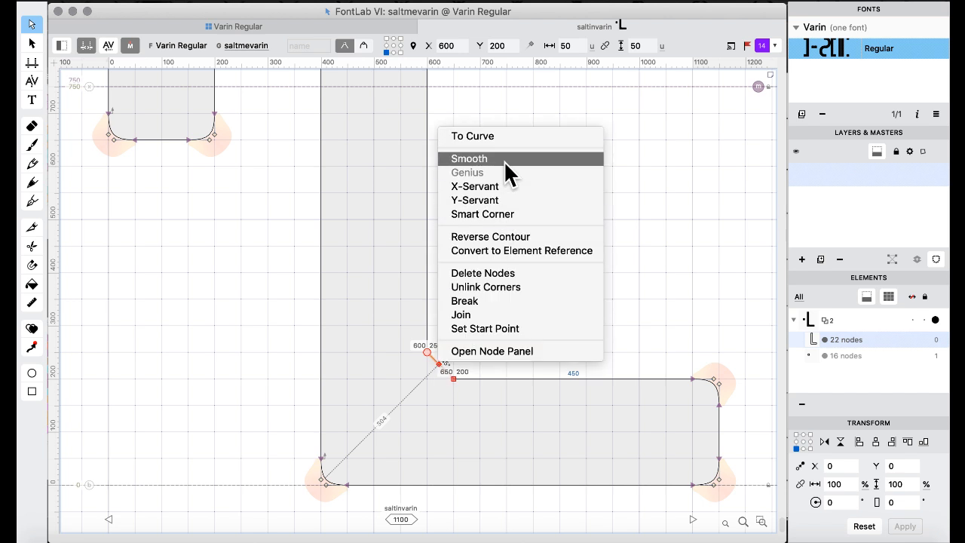
left_click(492, 137)
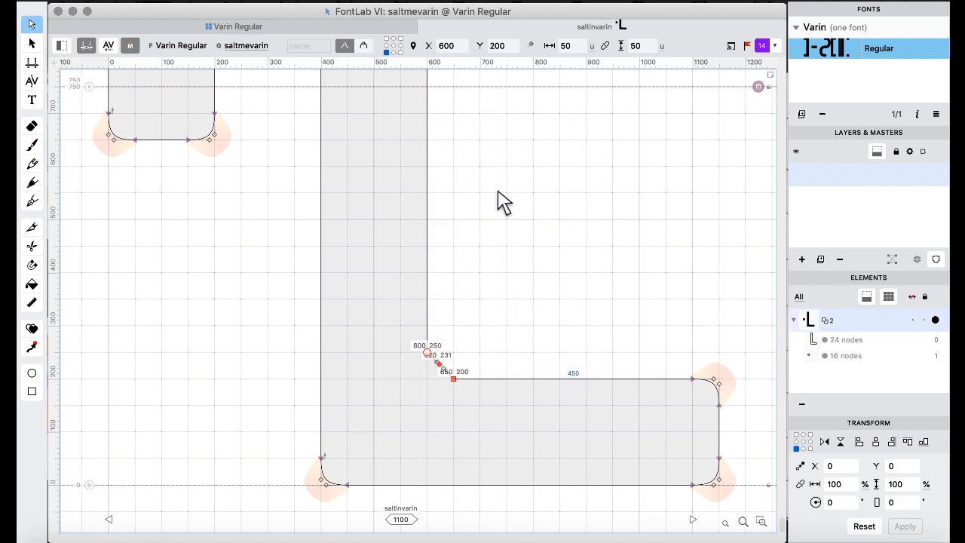
left_click(470, 343)
mouse_move(439, 359)
left_mouse_down()
mouse_move(427, 372)
mouse_move(453, 374)
mouse_move(436, 377)
left_mouse_up()
key("Down")
key("Down")
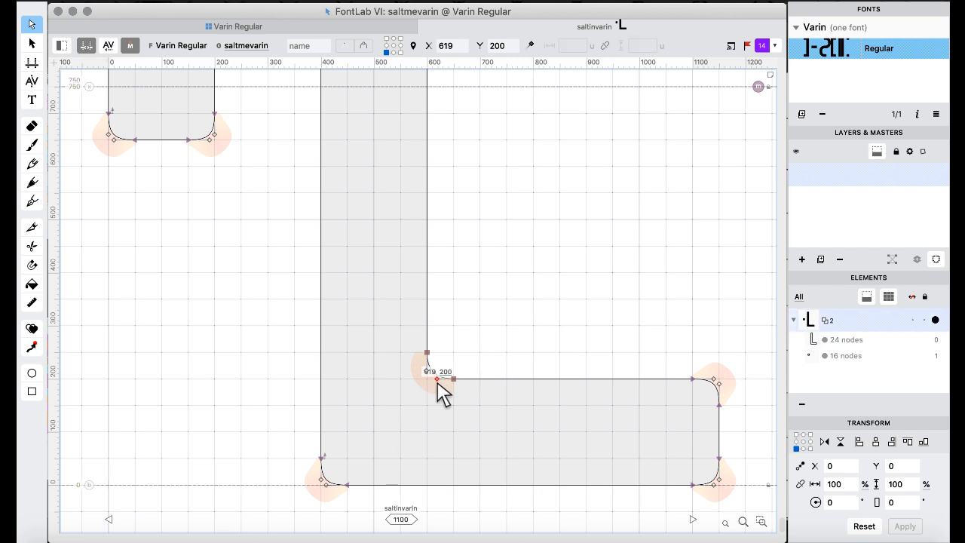
double_click(431, 374)
key("Escape")
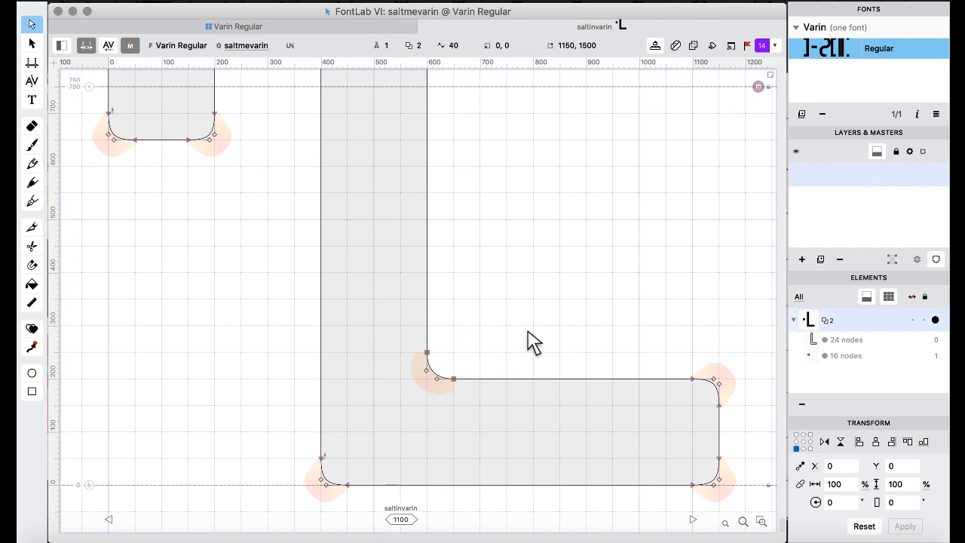
Move the corner curve's upper handle on the stem edge down to 600, 210.
scroll(527, 340, "up", 3)
left_click(325, 409)
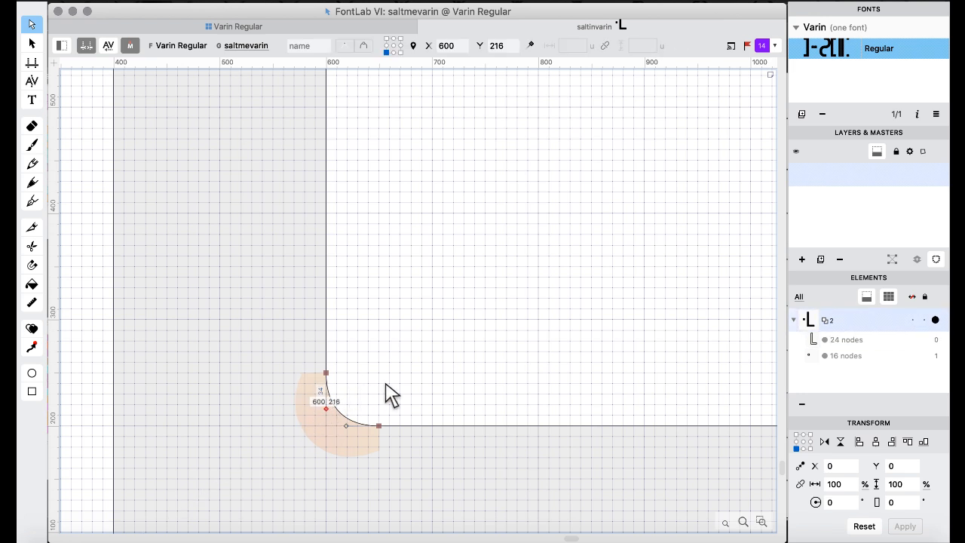
key("Down")
key("Down")
key("Down")
key("Down")
key("Down")
key("Down")
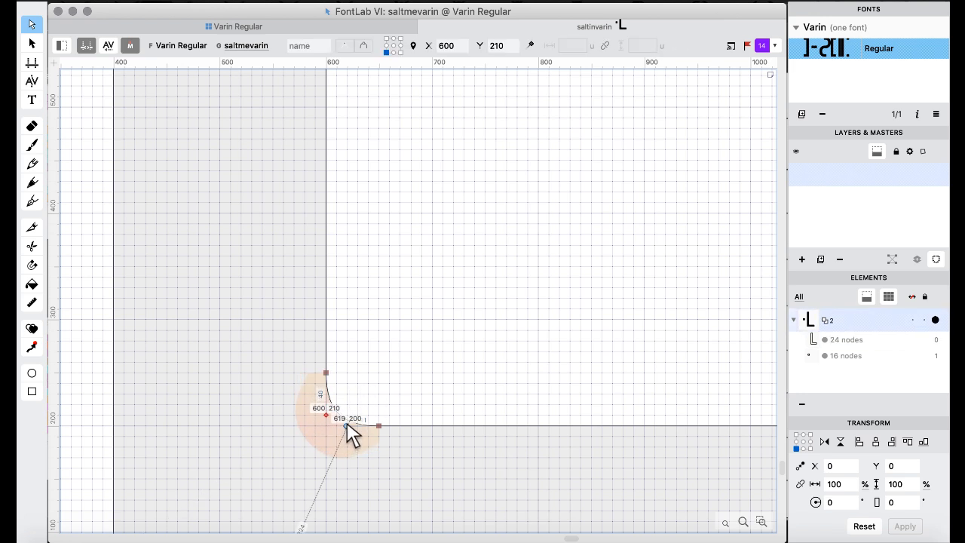
Move the corner curve's other handle along the bar edge to 610, 200 and deselect it.
left_click(346, 427)
key("Left")
key("Left")
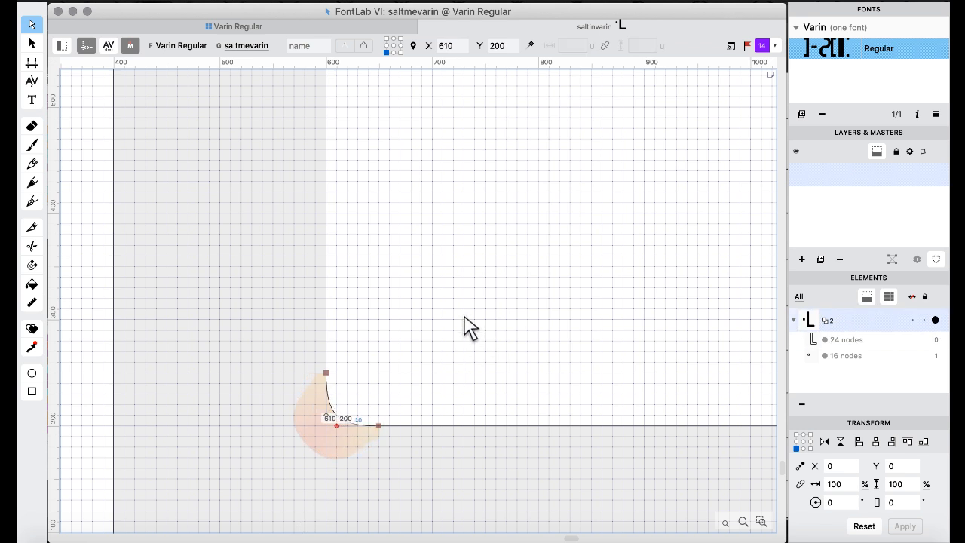
scroll(450, 316, "down", 3)
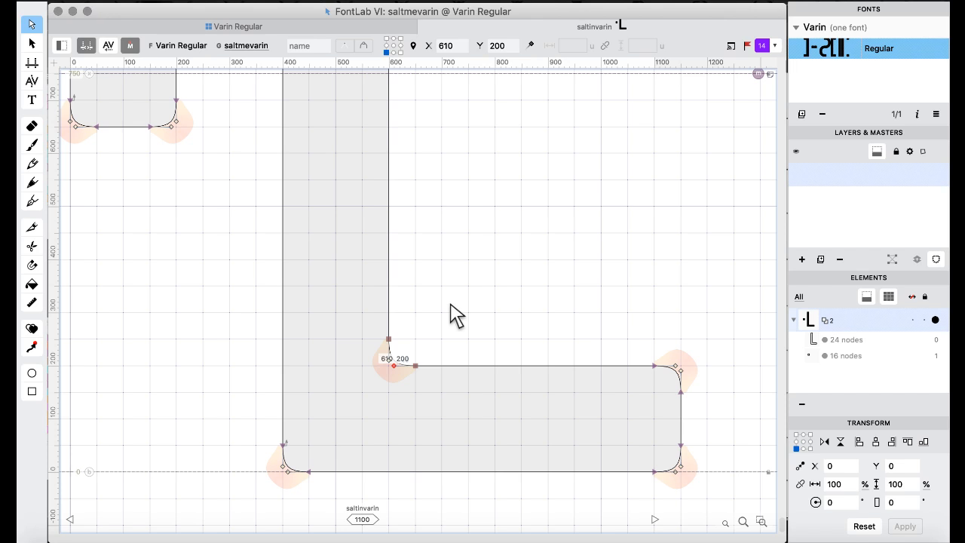
left_click(451, 315)
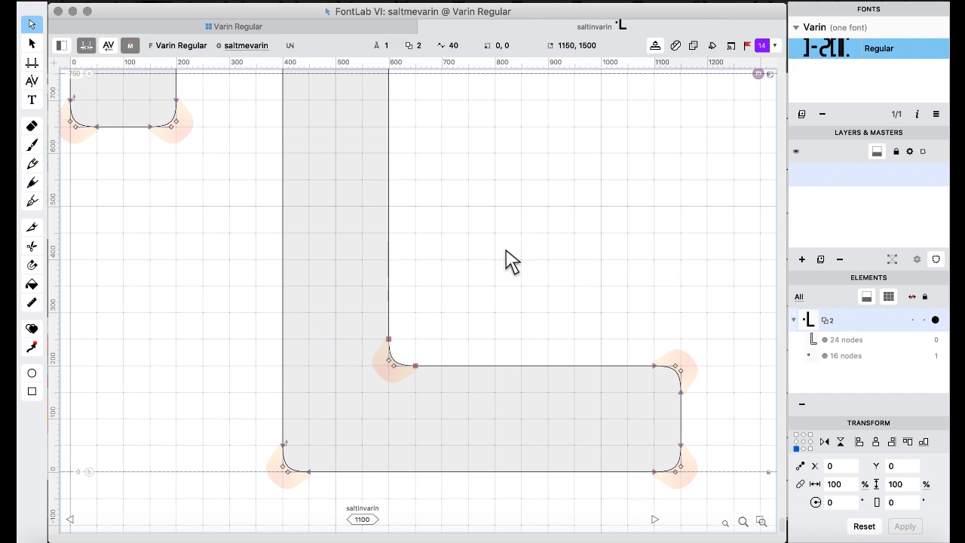
Examine the rounded inner corner of saltinvarin and compare the glyph with the neighbouring saltmevarin.
scroll(521, 250, "up", 5)
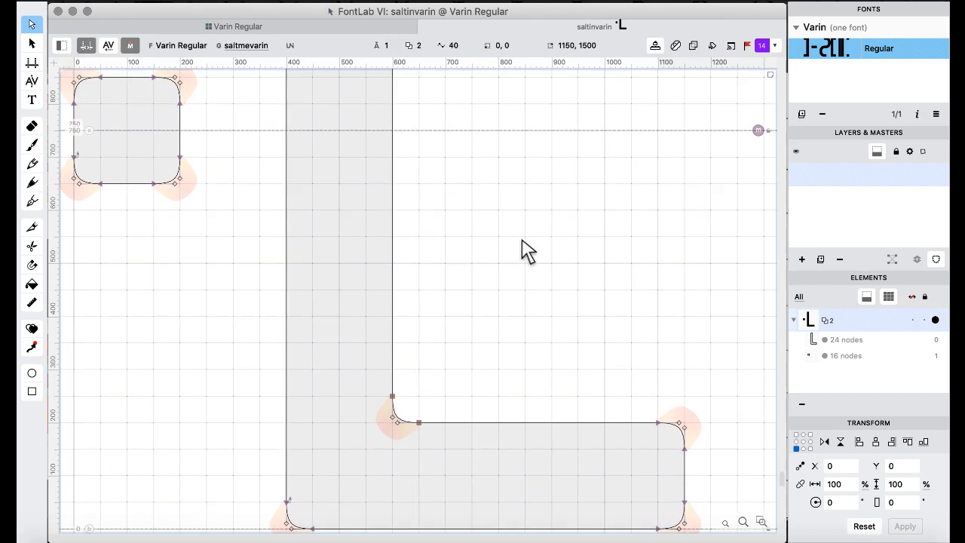
scroll(524, 251, "down", 5)
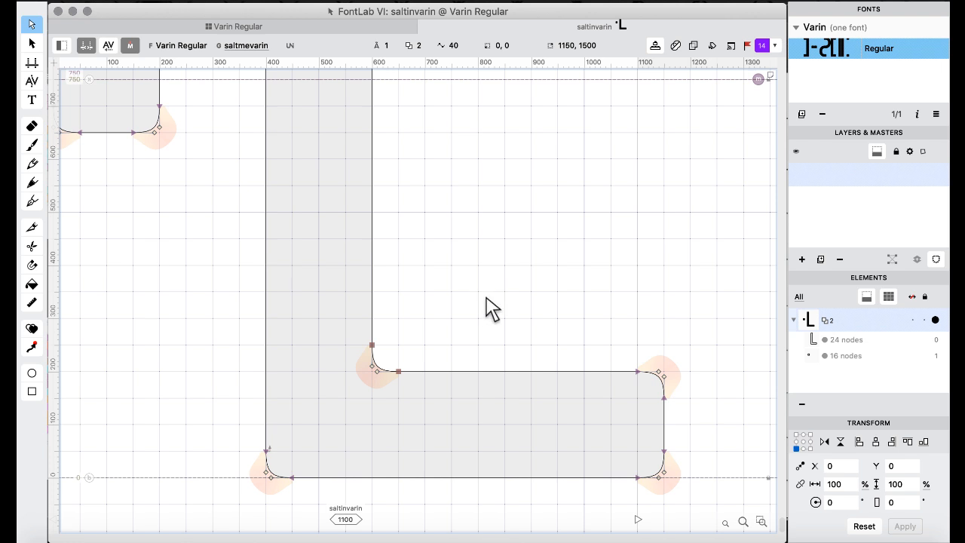
scroll(485, 287, "up", 2)
key("super+minus")
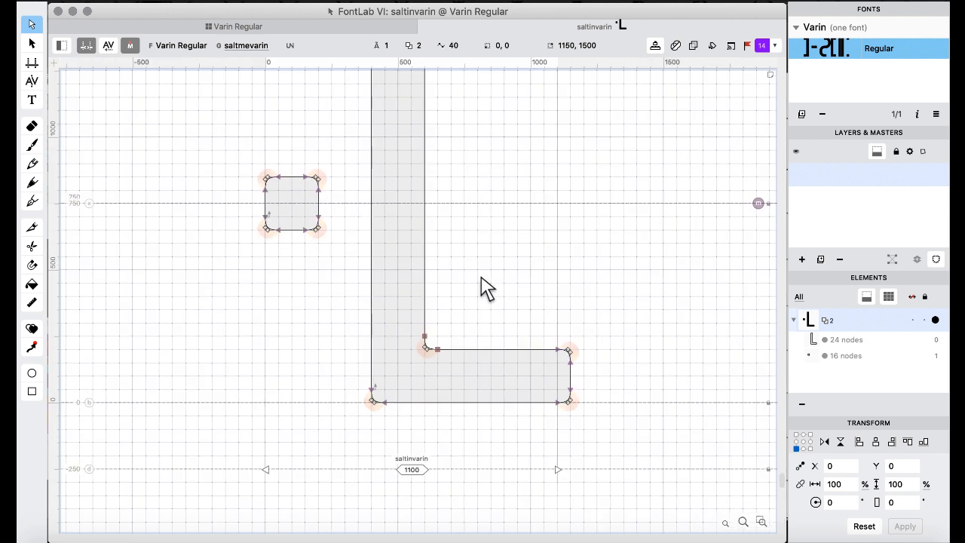
scroll(481, 277, "up", 3)
scroll(486, 288, "down", 2)
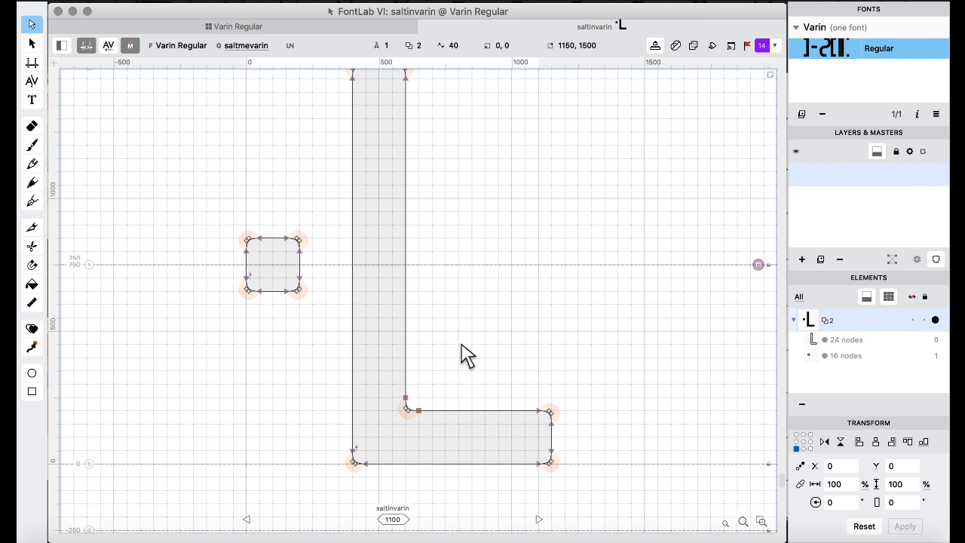
key("bracketright")
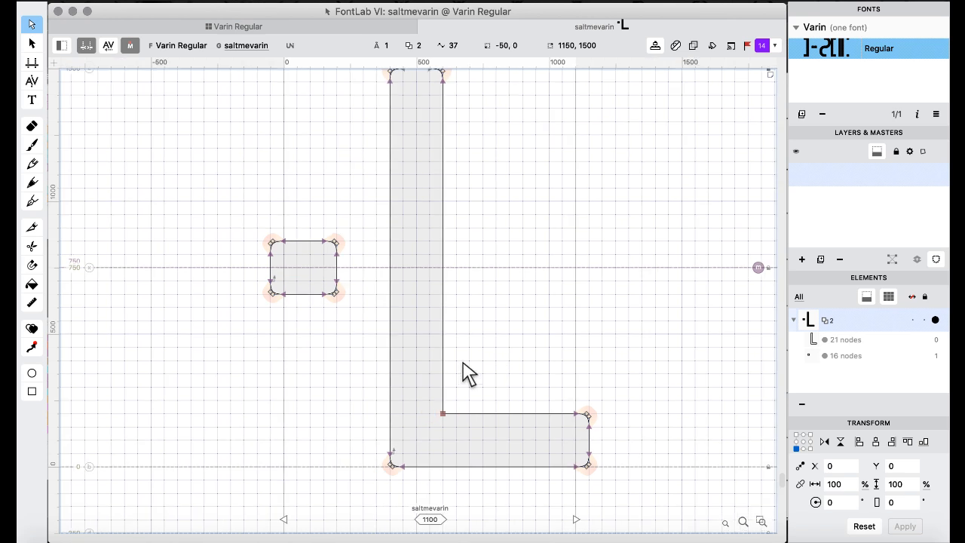
key("bracketleft")
key("bracketright")
key("bracketleft")
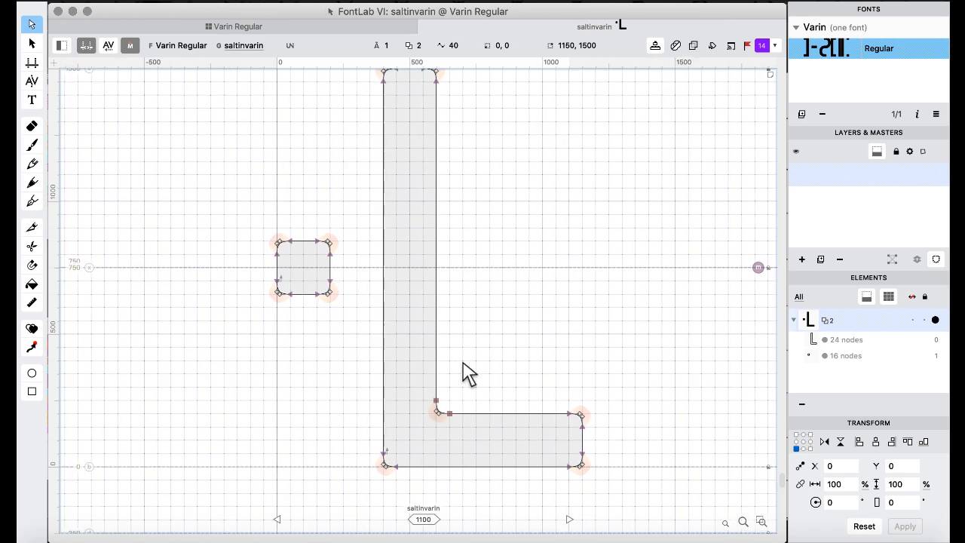
key("bracketright")
key("bracketleft")
Copy only the L contour of saltinvarin, leaving out the square dot, and switch to saltmevarin.
key("super+a")
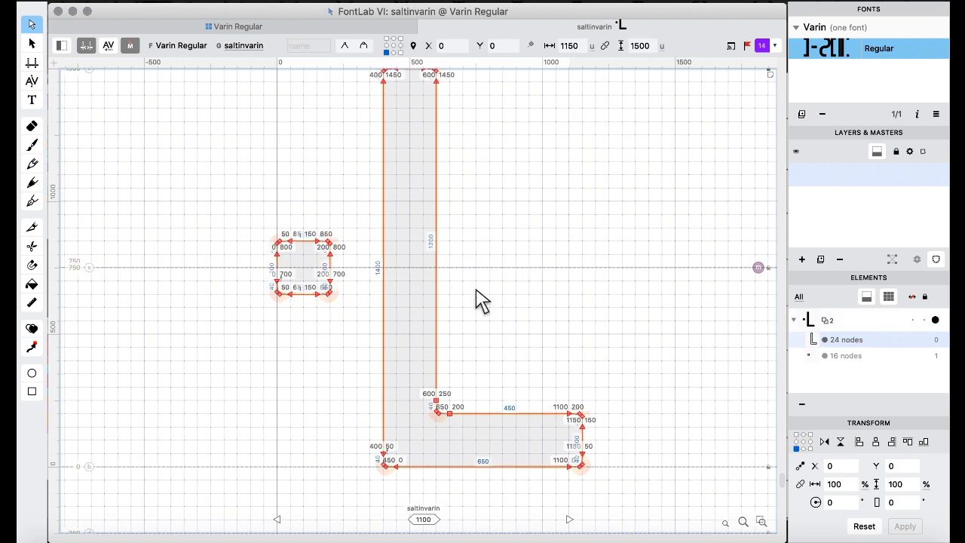
left_click_drag(218, 224, 370, 354)
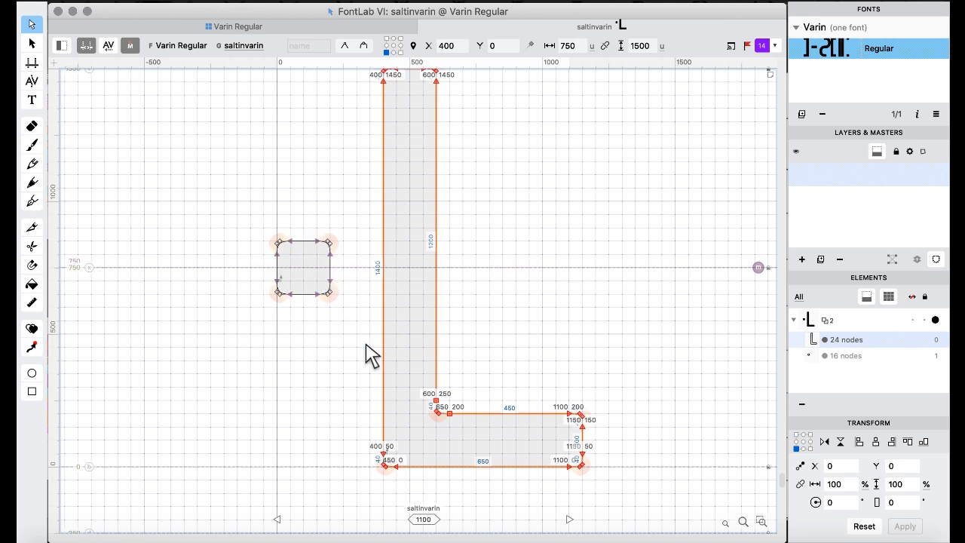
key("bracketright")
Replace the sharp-cornered L contour of saltmevarin with the copied L contour, keeping the glyph's own dot.
key("super+v")
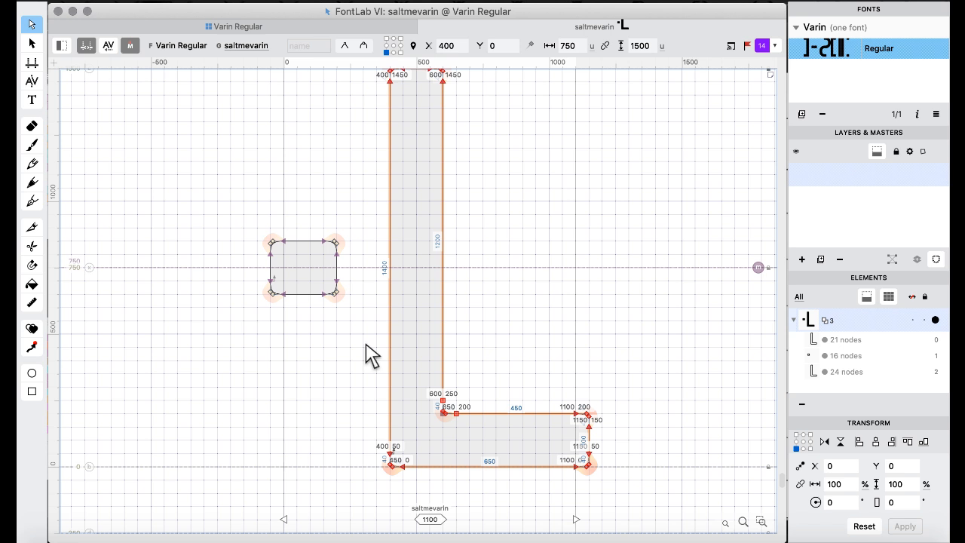
key("Delete")
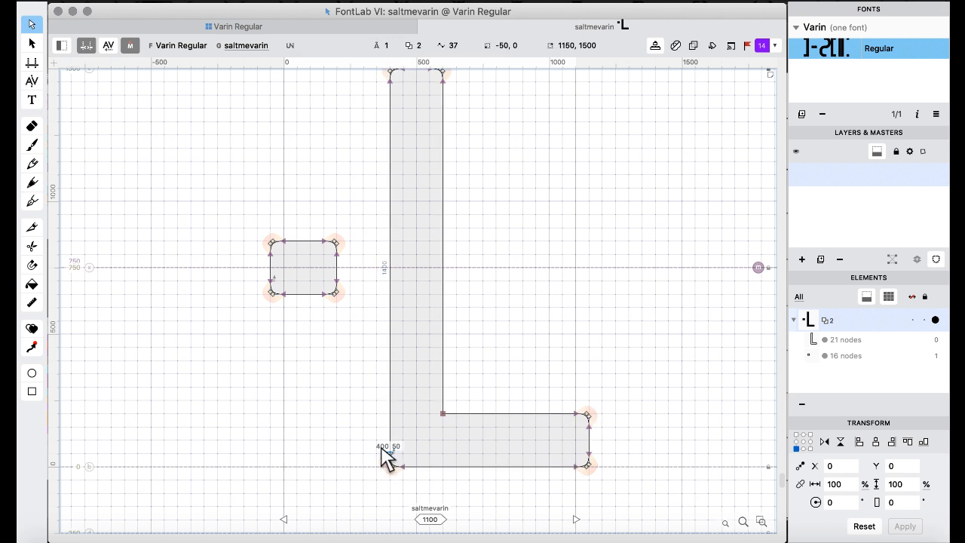
scroll(365, 340, "up", 1)
scroll(365, 339, "up", 1)
key("super+a")
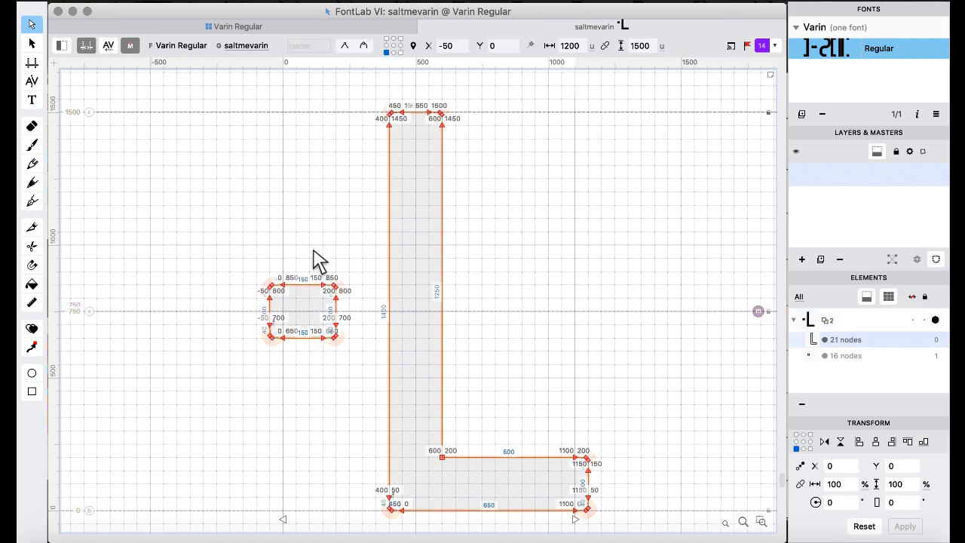
left_click_drag(227, 257, 359, 393)
key("Delete")
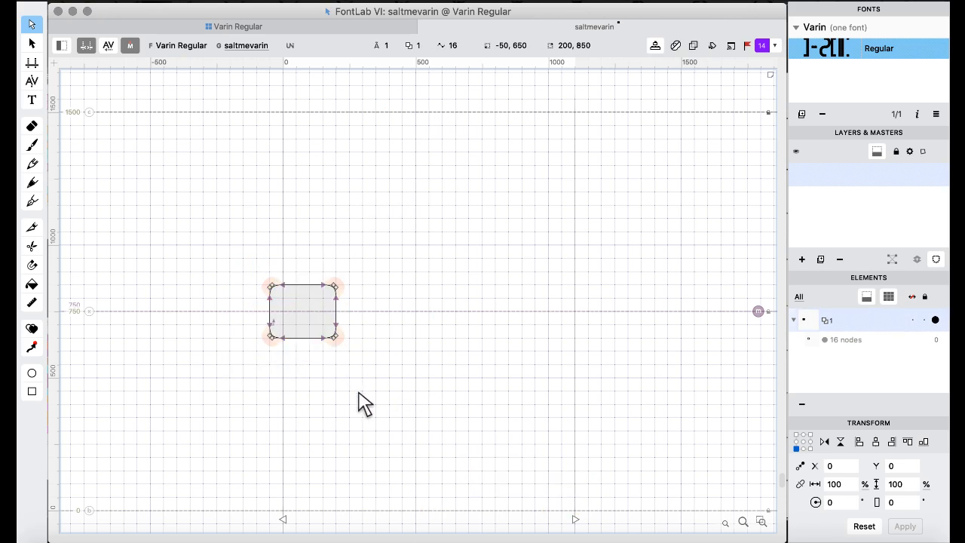
key("super+v")
Open dfivarin from the font overview in text mode and turn on the OpenType features for the sample text.
left_click(187, 26)
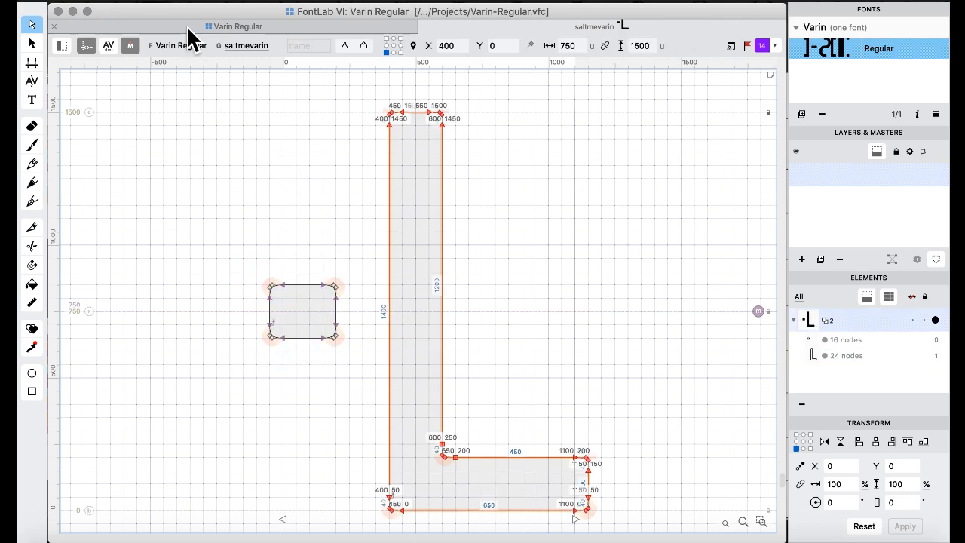
left_click(386, 216)
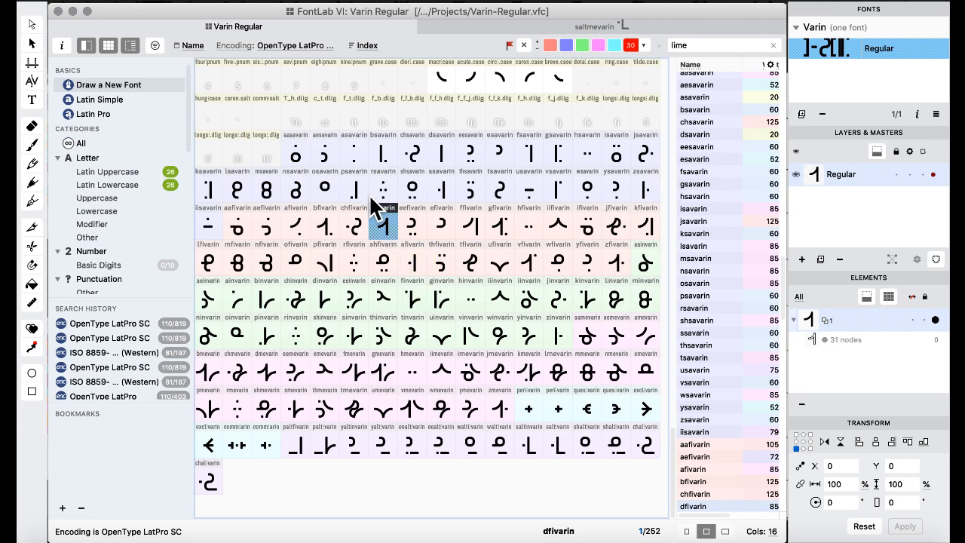
left_click(32, 99)
left_click(62, 47)
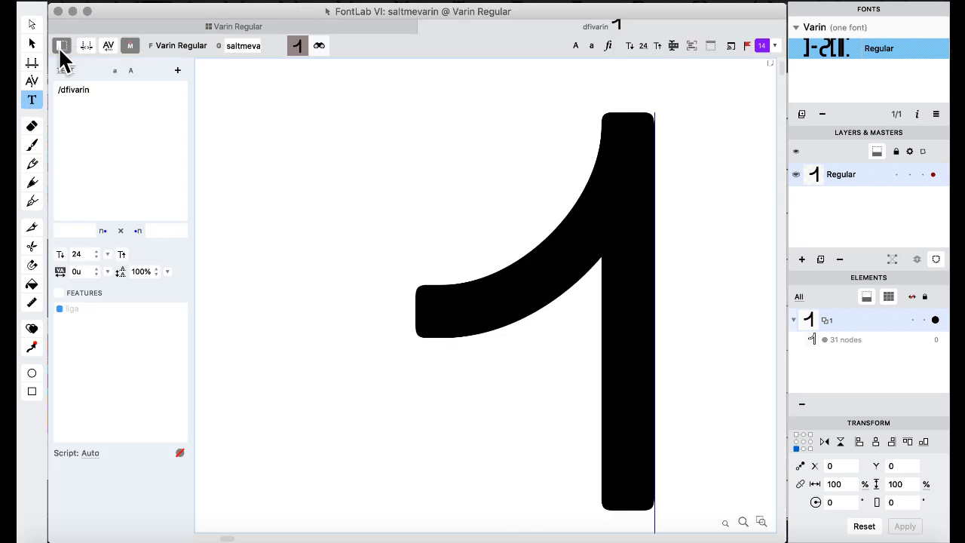
left_click(59, 292)
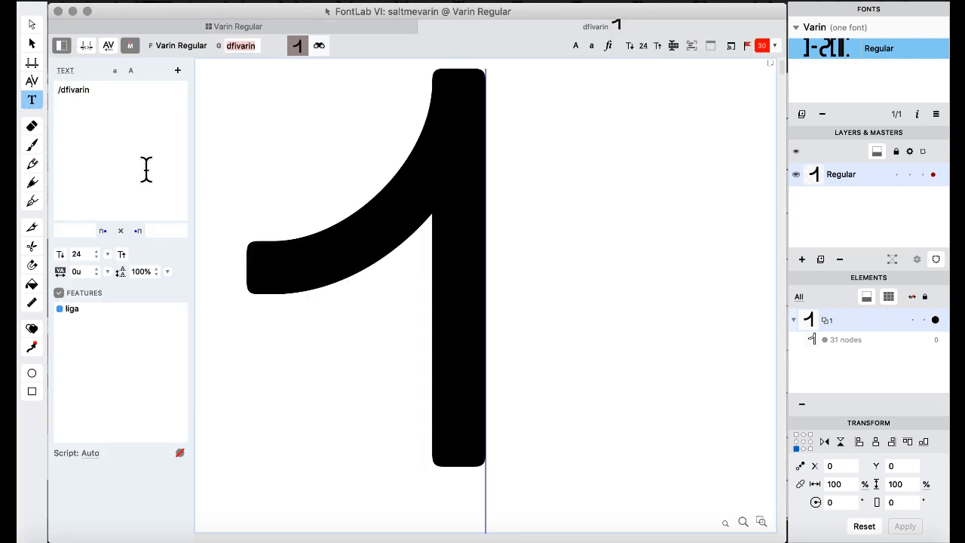
Test the glyph substitutions by replacing the sample text with "map", "mapa" and finally "masp".
left_click_drag(121, 92, 47, 48)
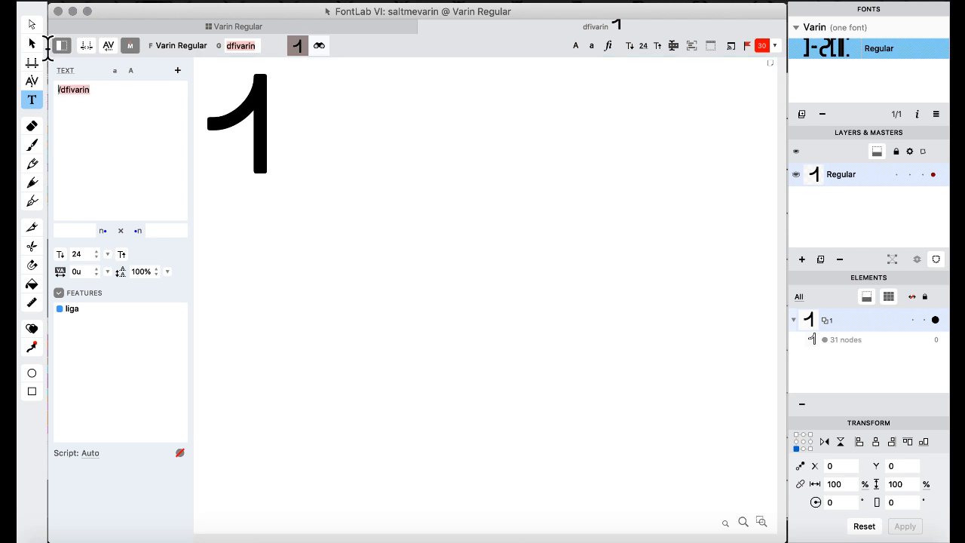
type("map")
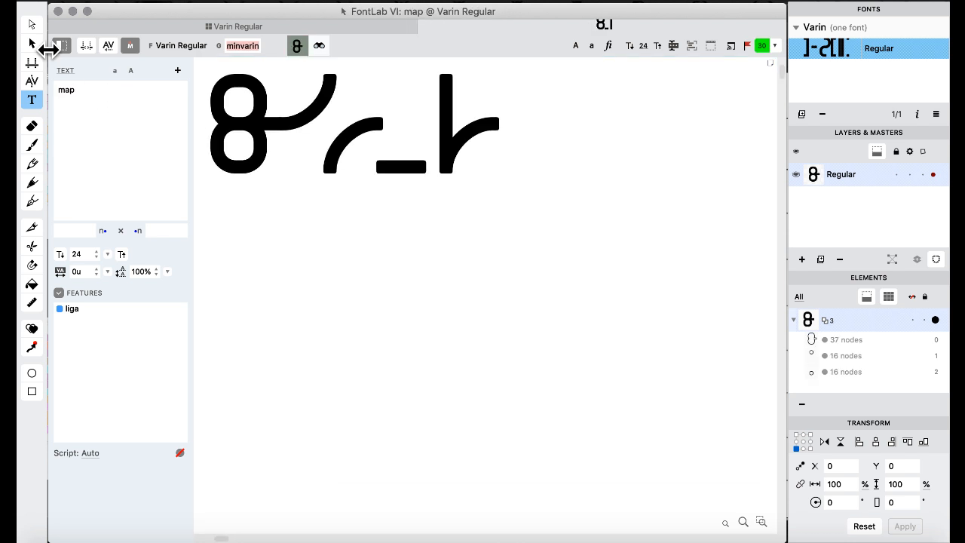
type("a")
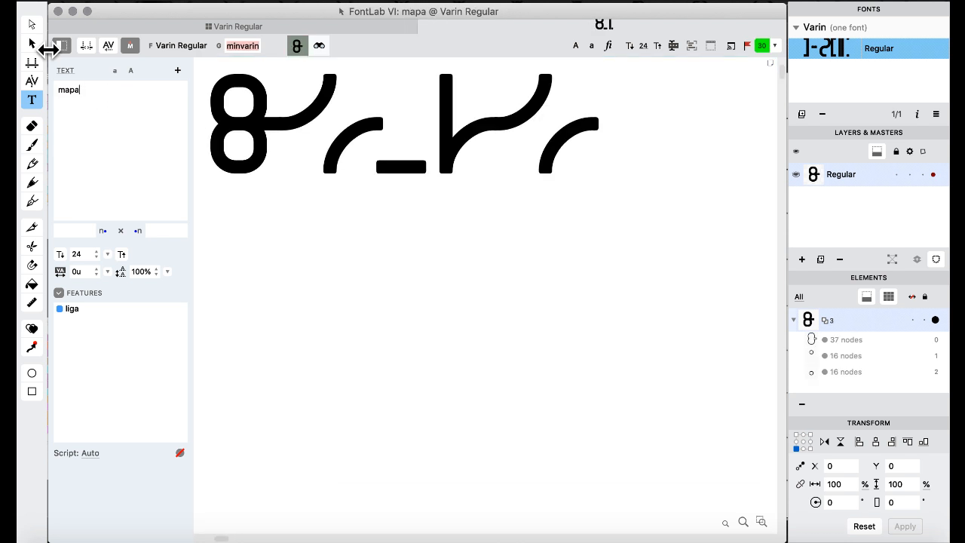
key("BackSpace")
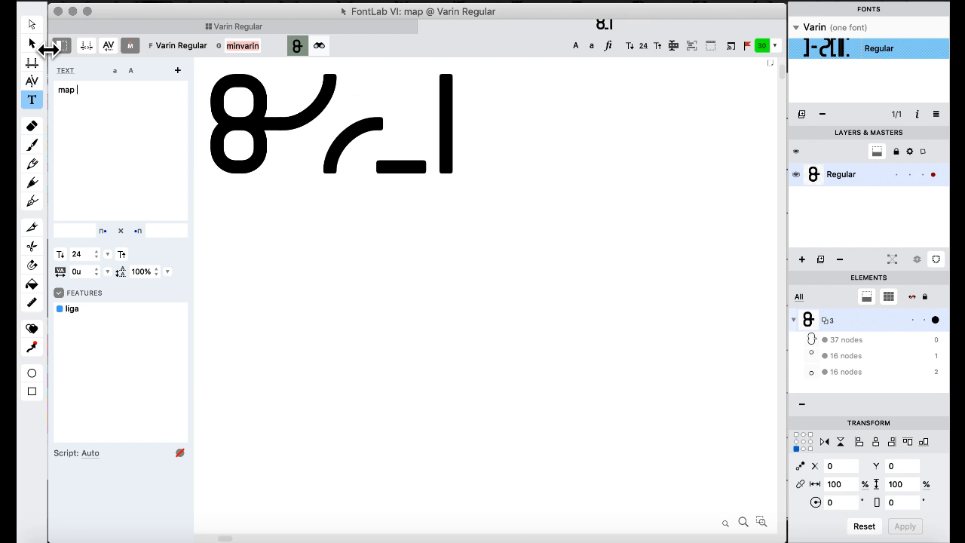
key("BackSpace")
key("BackSpace")
key("BackSpace")
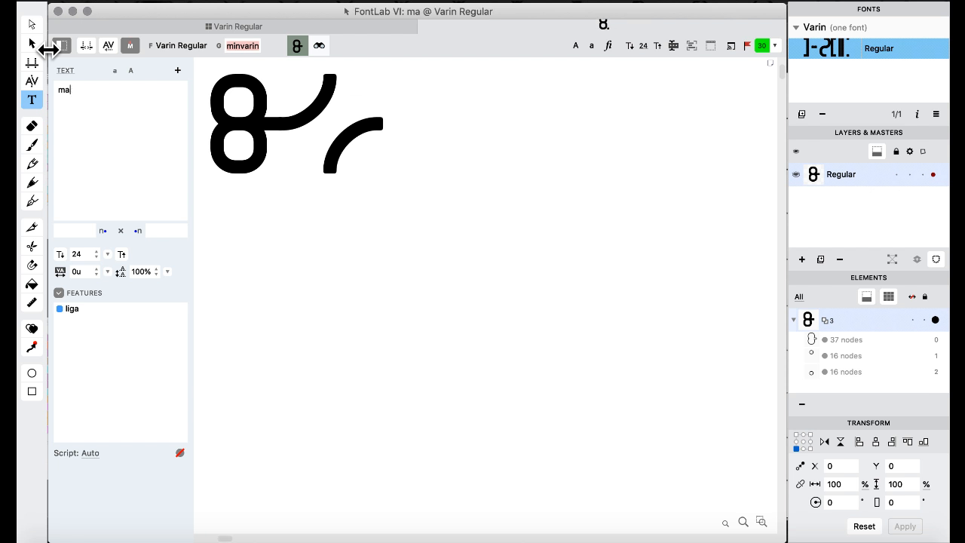
type("masp")
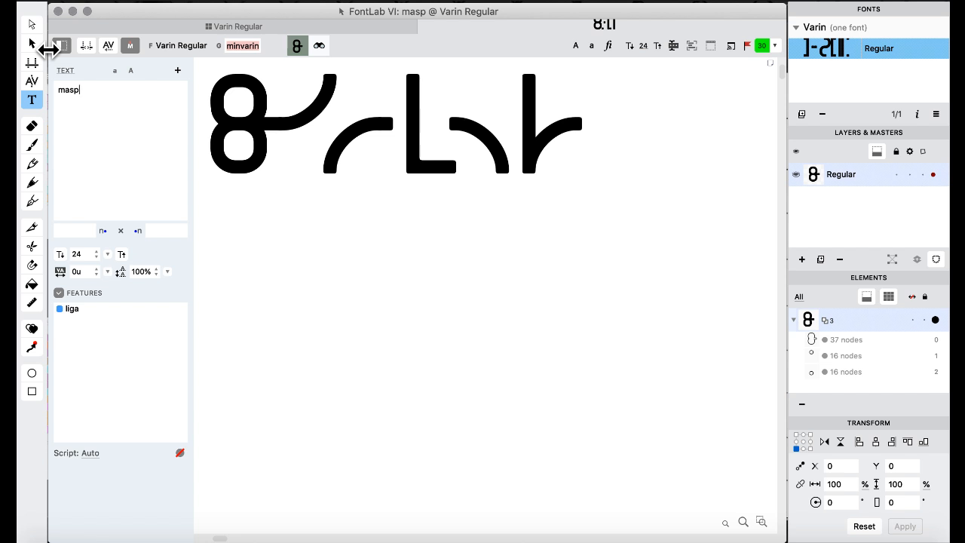
Return to the font overview, select iimevarin and switch to the Features & Classes workspace.
left_click(163, 28)
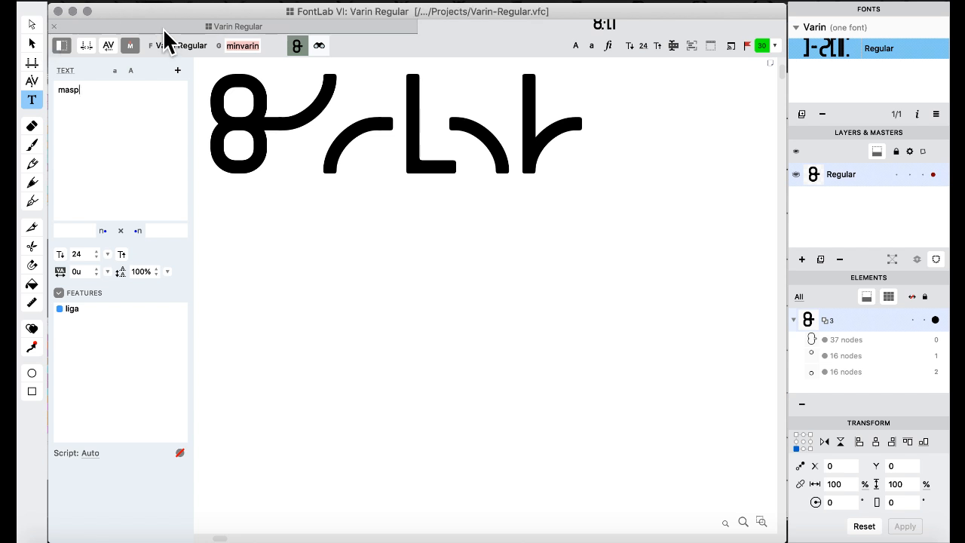
left_click(444, 371)
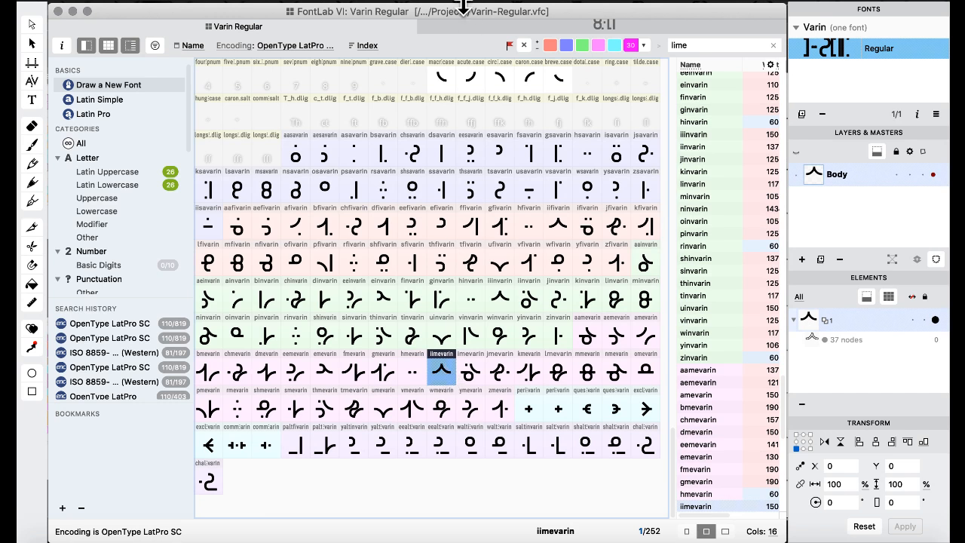
left_click(549, 1)
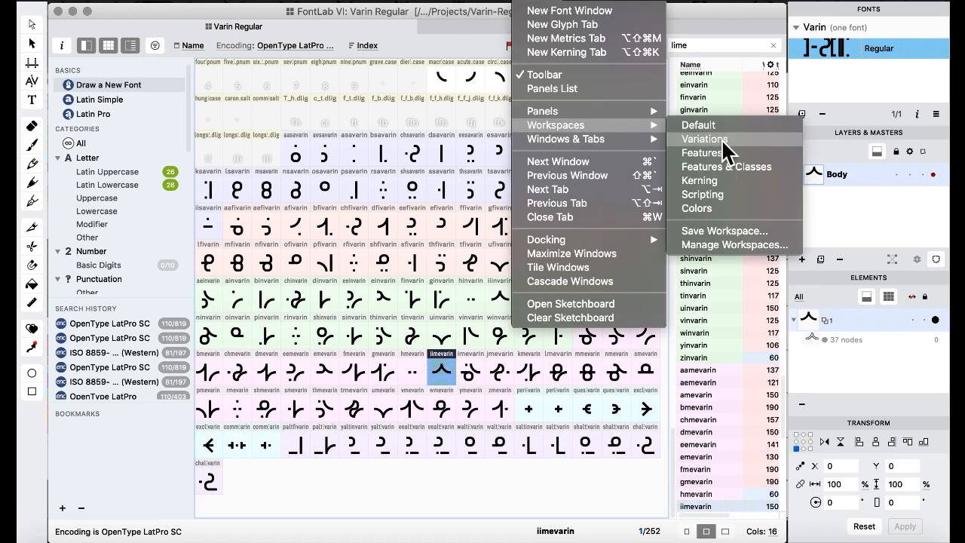
left_click(732, 166)
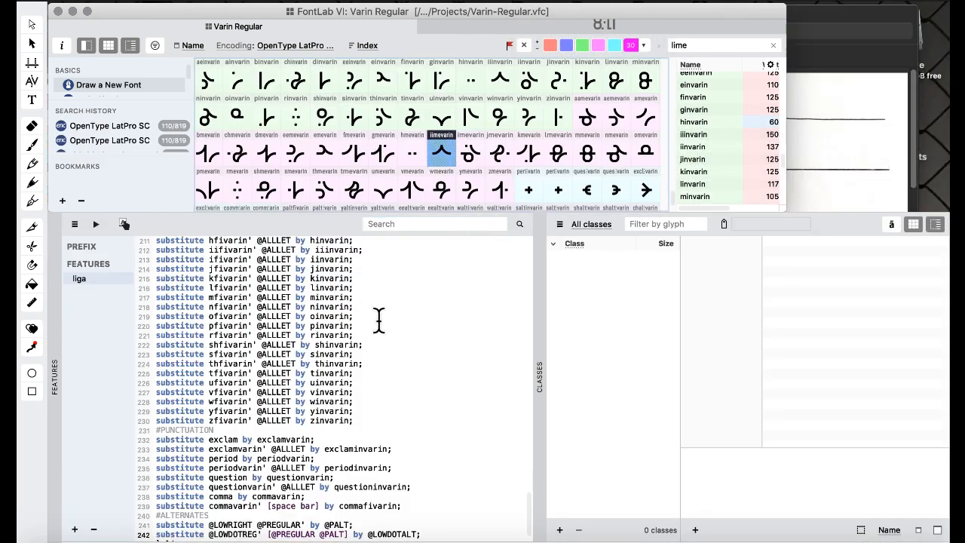
scroll(378, 324, "up", 10)
scroll(378, 325, "up", 15)
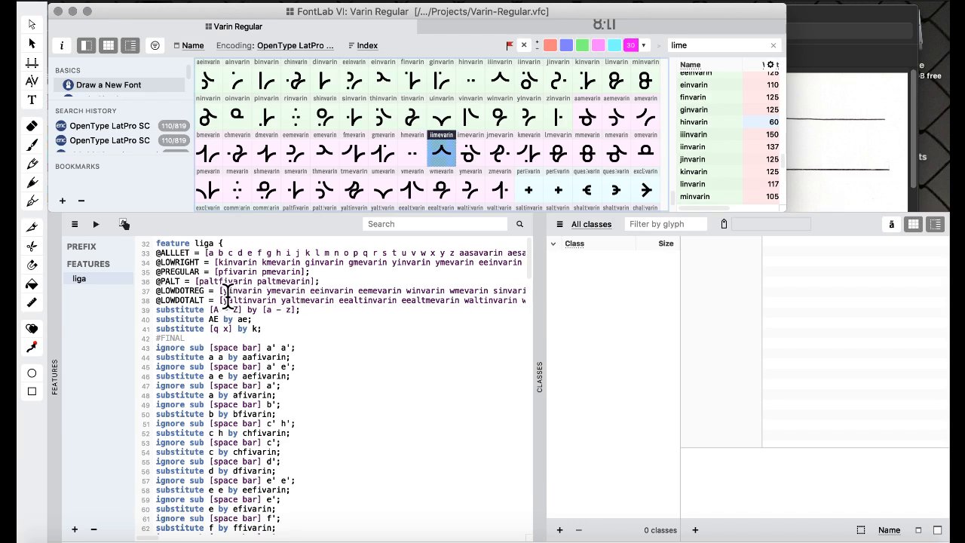
left_click_drag(223, 304, 403, 300)
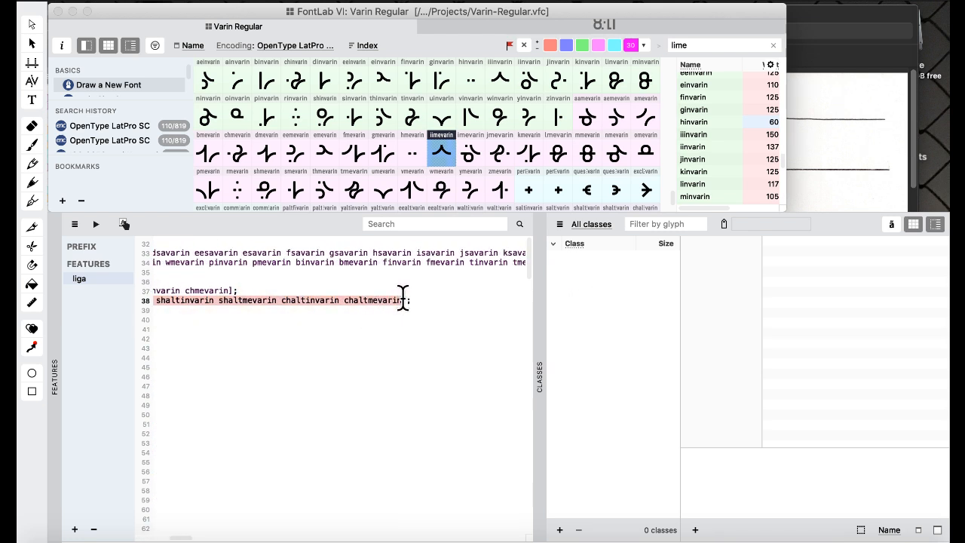
left_click(377, 280)
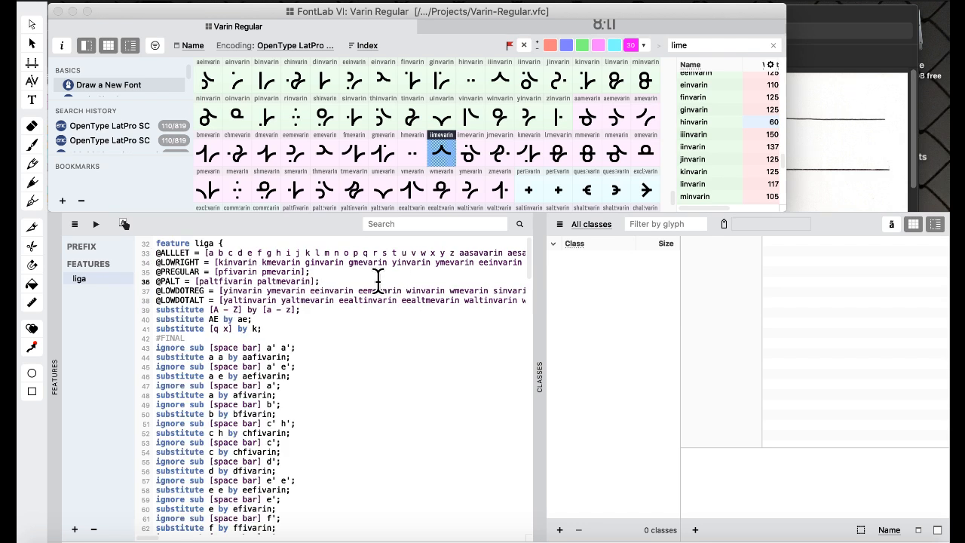
left_click(222, 262)
type("yaltinvarin yaltmevarin eealtinvarin eealtmevarin waltinvarin waltmevarin saltinvarin saltmevarin shaltinvarin shaltmevarin chaltinvarin chaltmevarin")
scroll(334, 281, "left", 2)
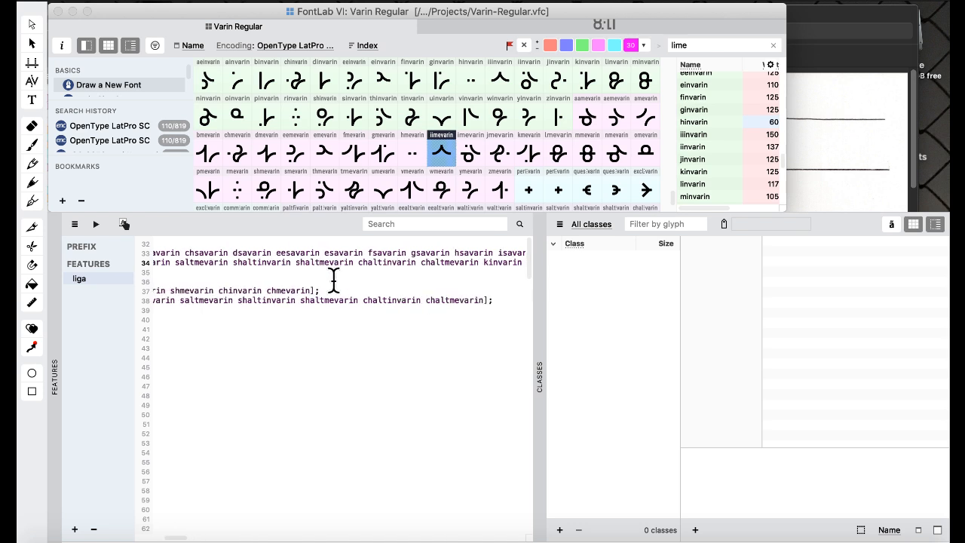
scroll(334, 281, "left", 5)
scroll(296, 276, "right", 5)
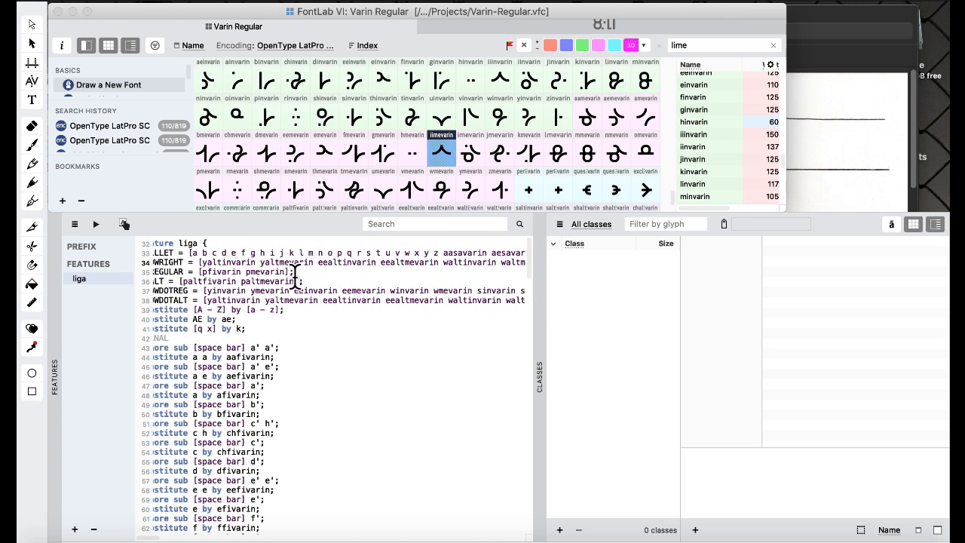
scroll(313, 274, "left", 5)
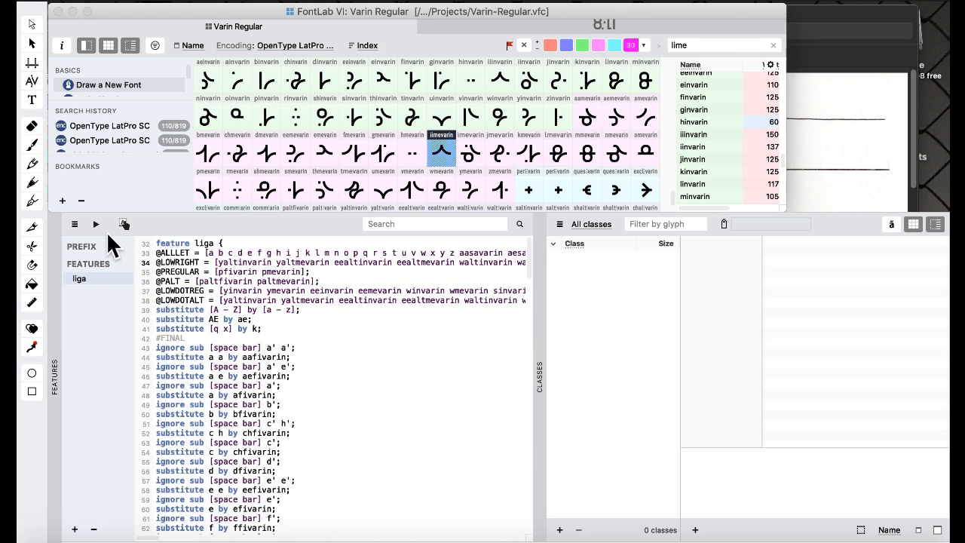
left_click(96, 224)
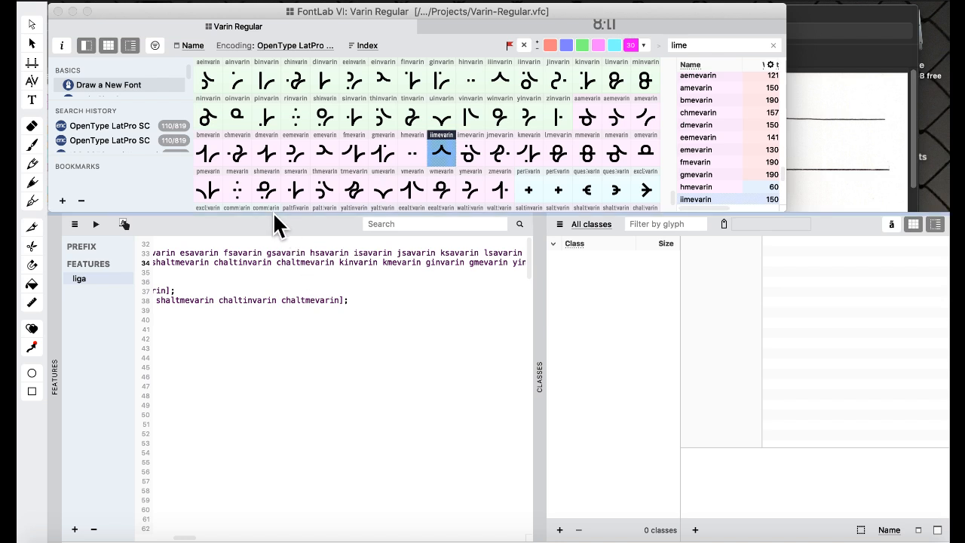
Switch to the Default workspace, open iimevarin in text mode and turn on the OpenType features for the sample text.
left_click(520, 3)
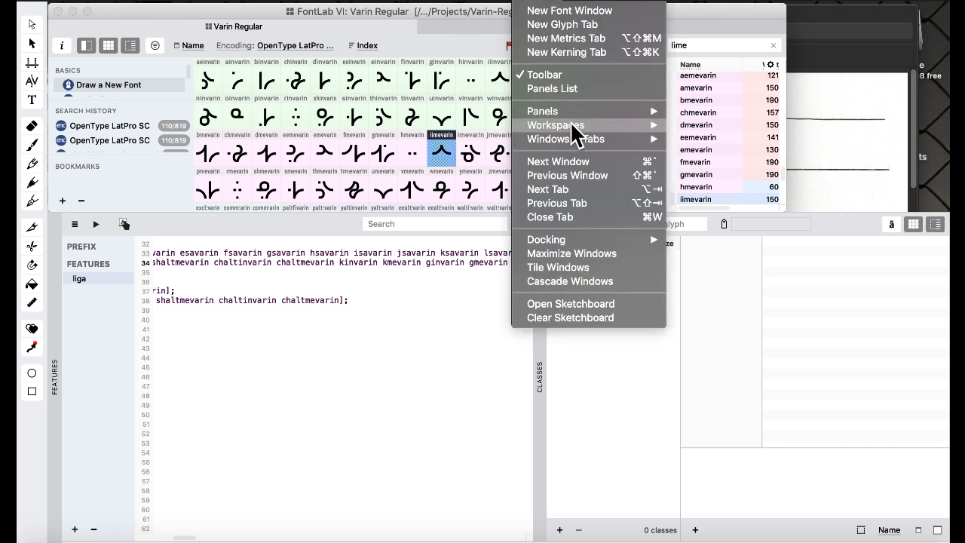
mouse_move(572, 126)
left_click(729, 126)
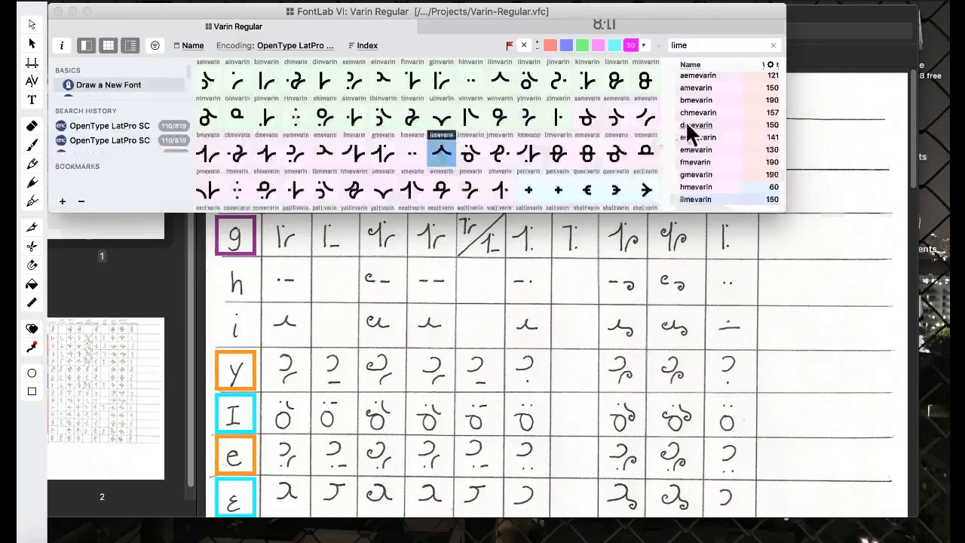
left_click(32, 106)
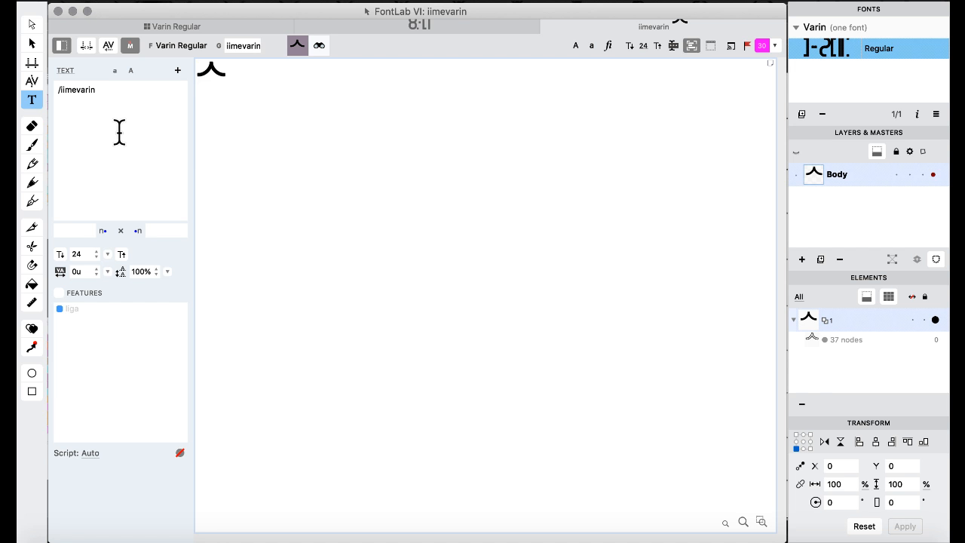
left_click(60, 293)
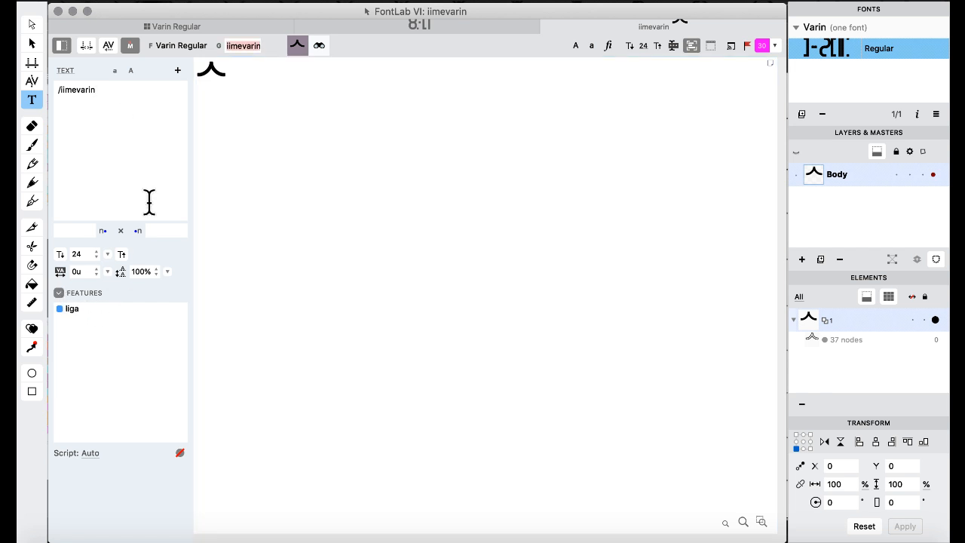
Test the liga substitutions by setting the sample text to "masp", "mashp" and "machp" in turn.
left_click(123, 88)
key("super+a")
type("masp")
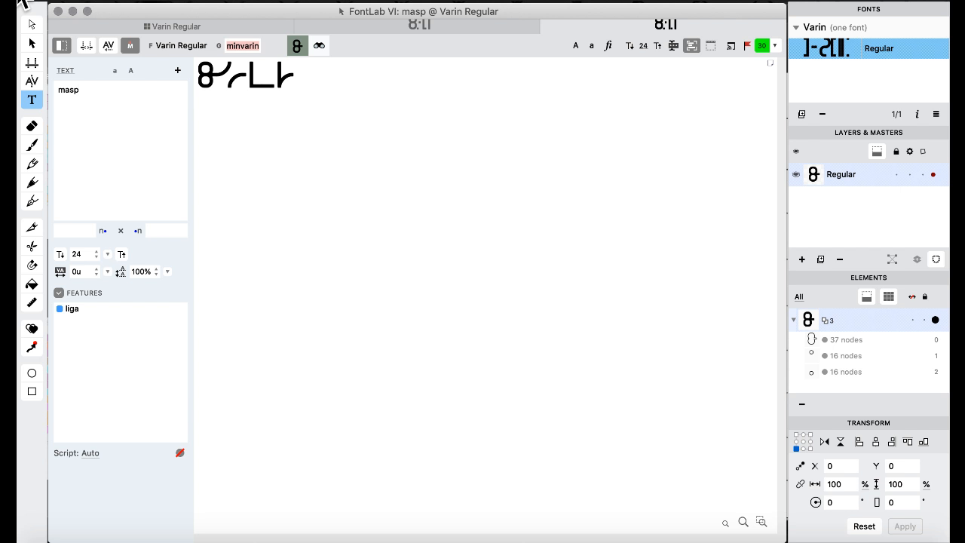
key("BackSpace")
type("hp")
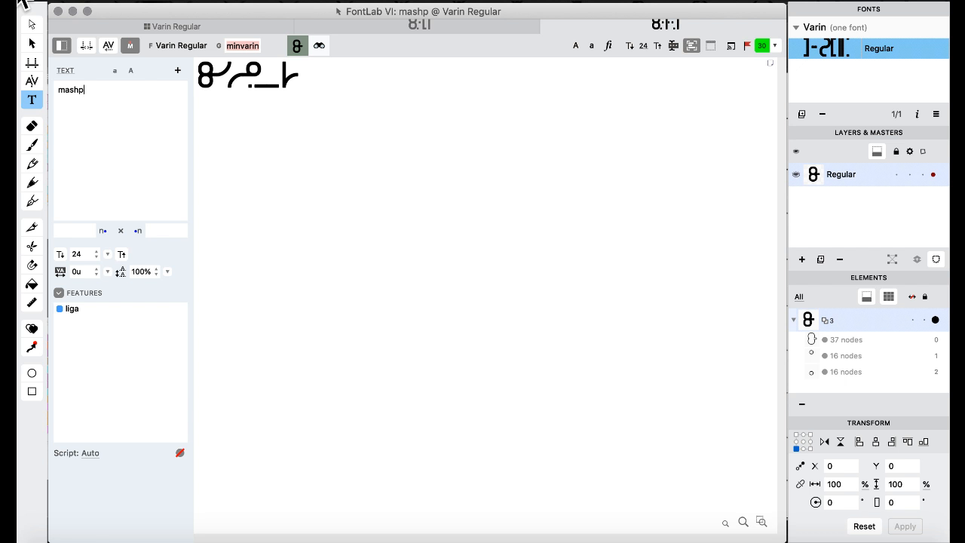
key("BackSpace")
key("BackSpace")
key("BackSpace")
type("chp")
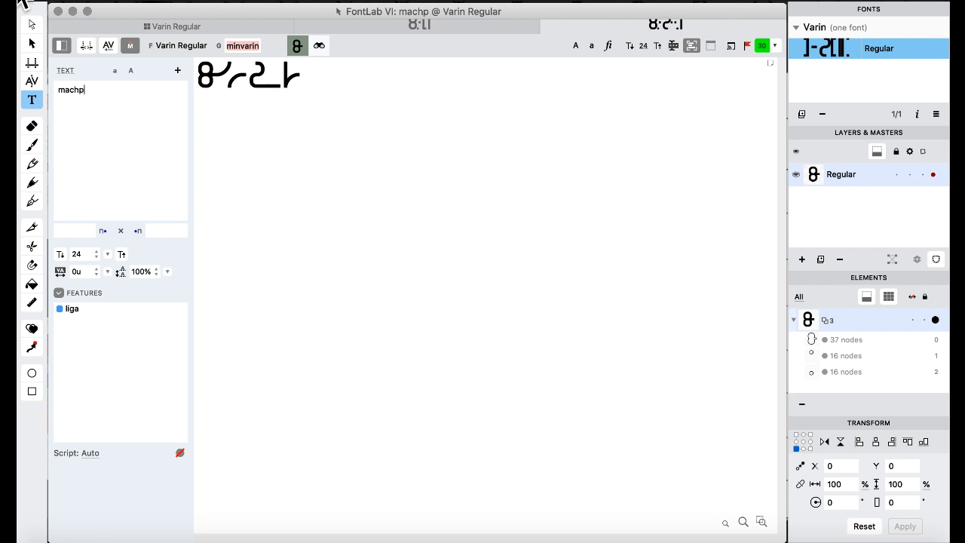
Test the sample text with "mayp", "mayy" and "mayp" again, and finally with a first name.
key("BackSpace")
key("BackSpace")
key("BackSpace")
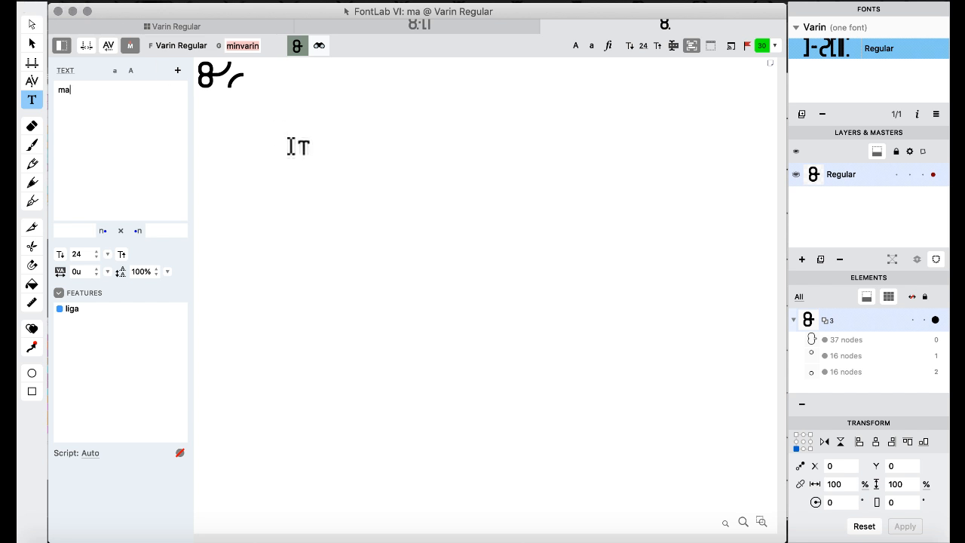
type("yp")
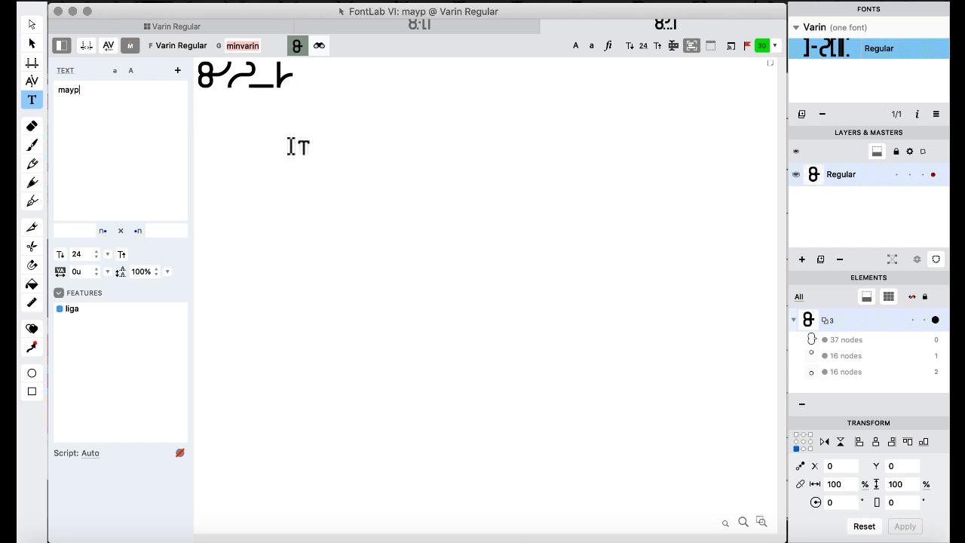
key("BackSpace")
type("y")
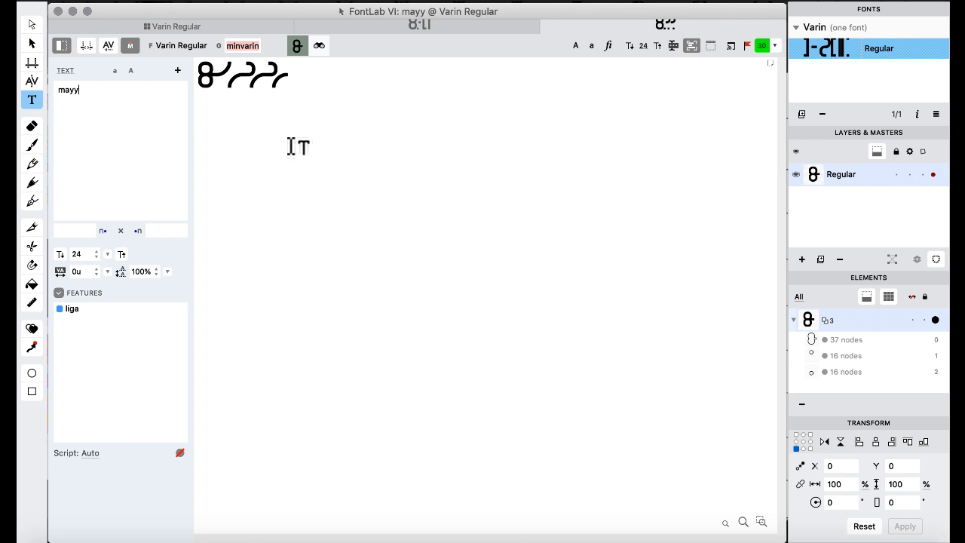
key("BackSpace")
key("BackSpace")
type("p")
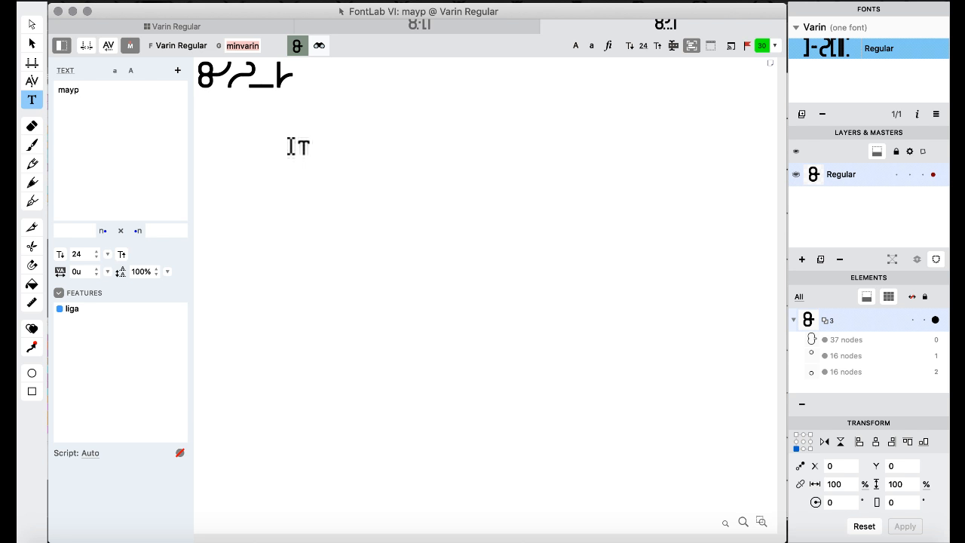
left_click_drag(86, 90, 61, 75)
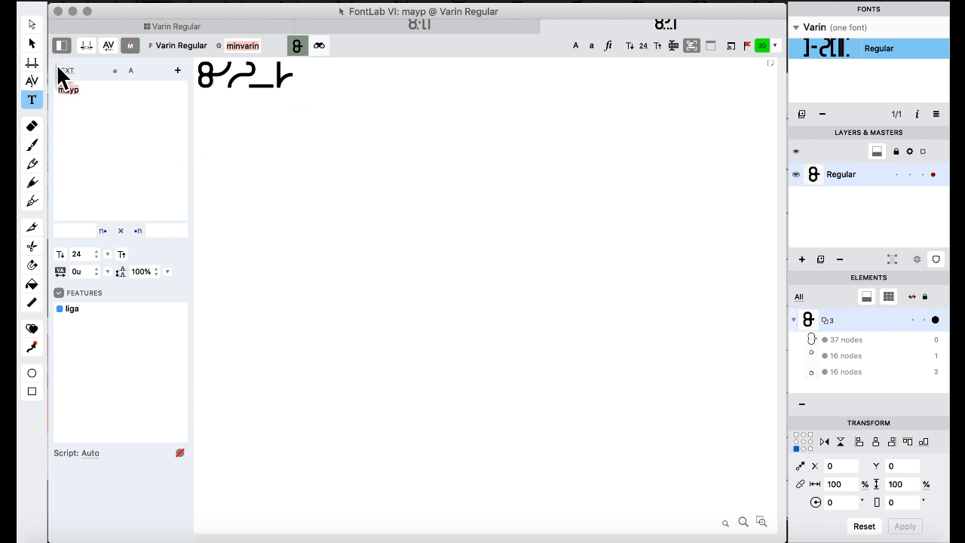
type("david")
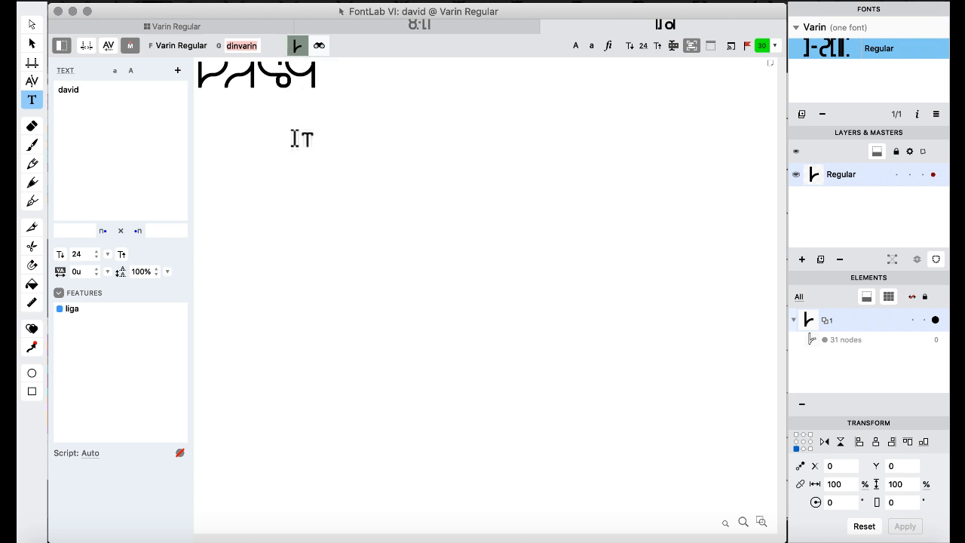
Return to the font overview and select dfivarin.
left_click(174, 28)
left_click(377, 264)
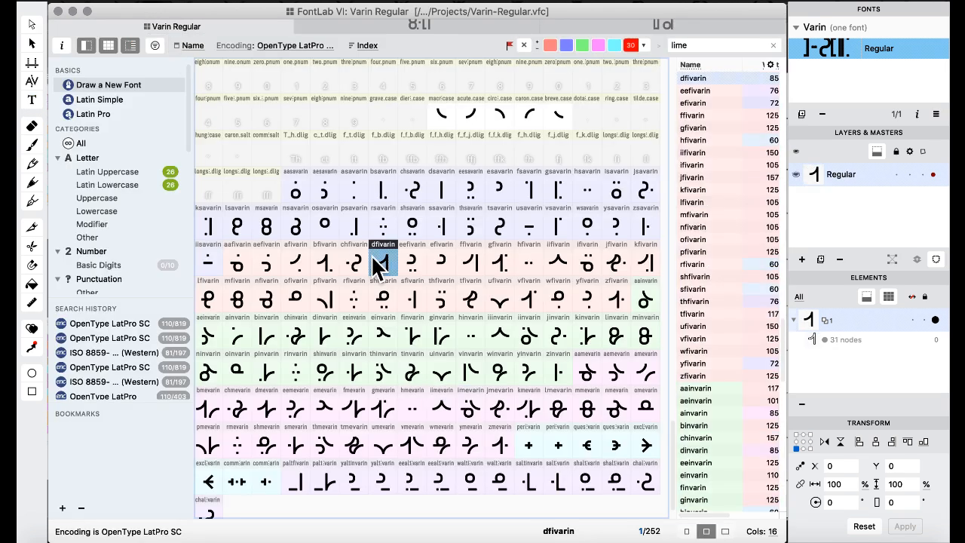
scroll(406, 264, "down", 1)
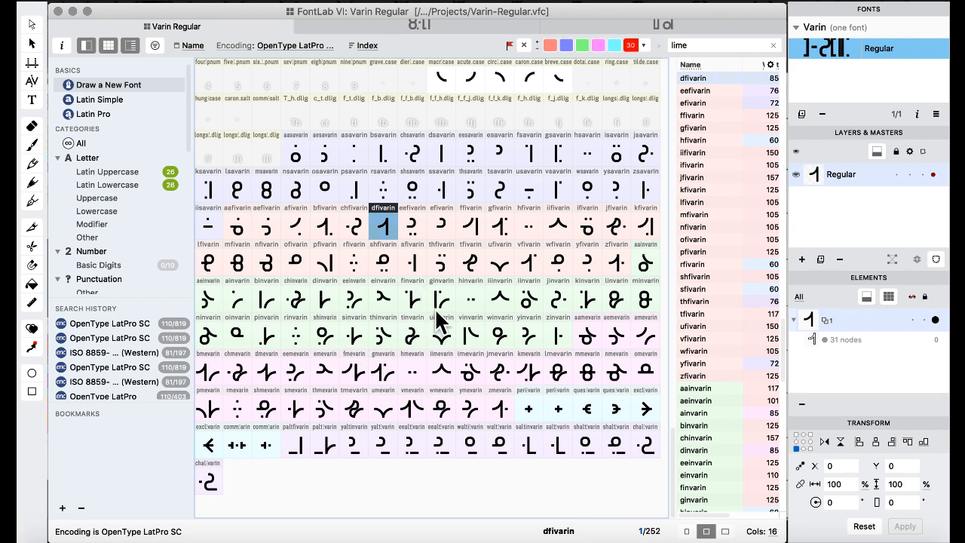
Switch to Varin alphabet.pdf in Preview and examine the initial, medial and final letter forms on both pages.
key("ctrl+Up")
left_click(620, 368)
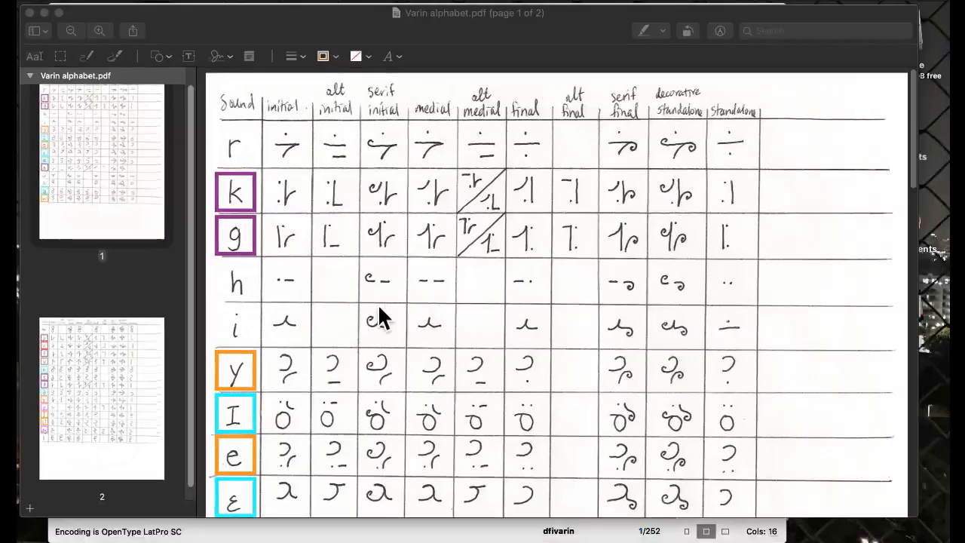
scroll(378, 304, "down", 5)
scroll(368, 313, "down", 15)
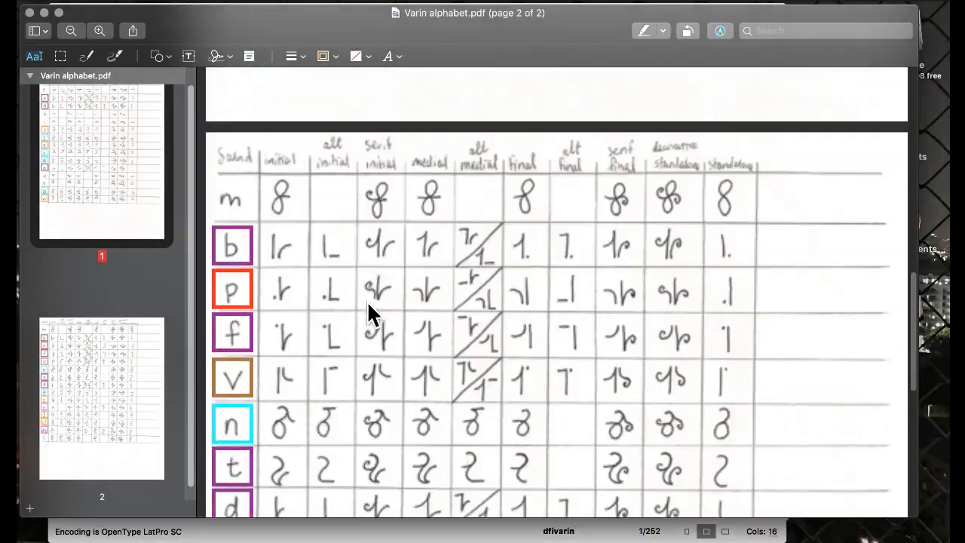
scroll(367, 300, "down", 3)
scroll(367, 300, "up", 10)
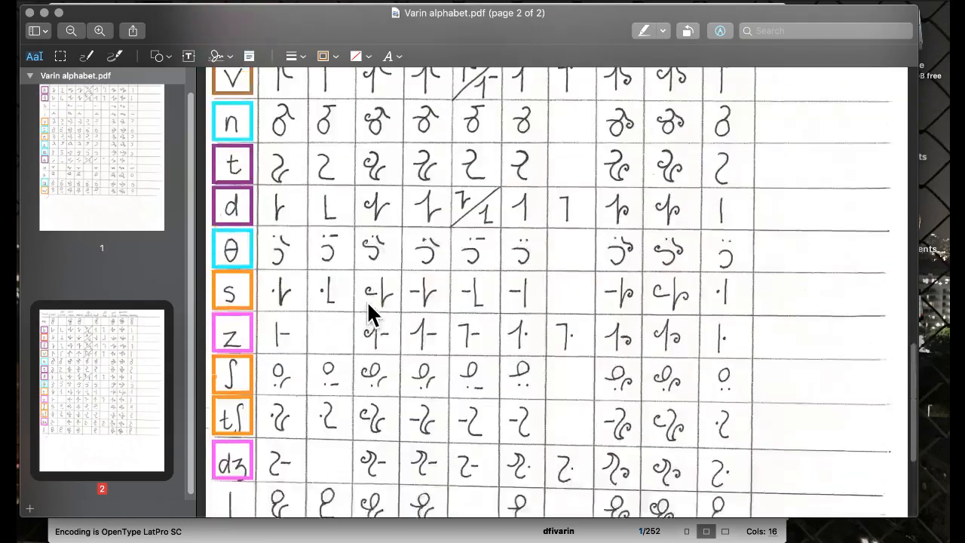
scroll(366, 300, "down", 5)
scroll(367, 300, "up", 3)
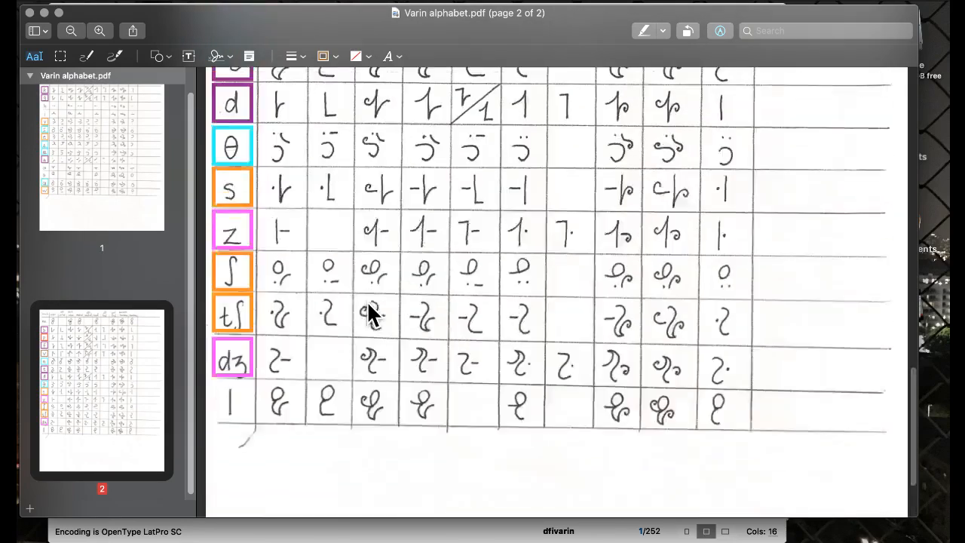
scroll(367, 300, "down", 2)
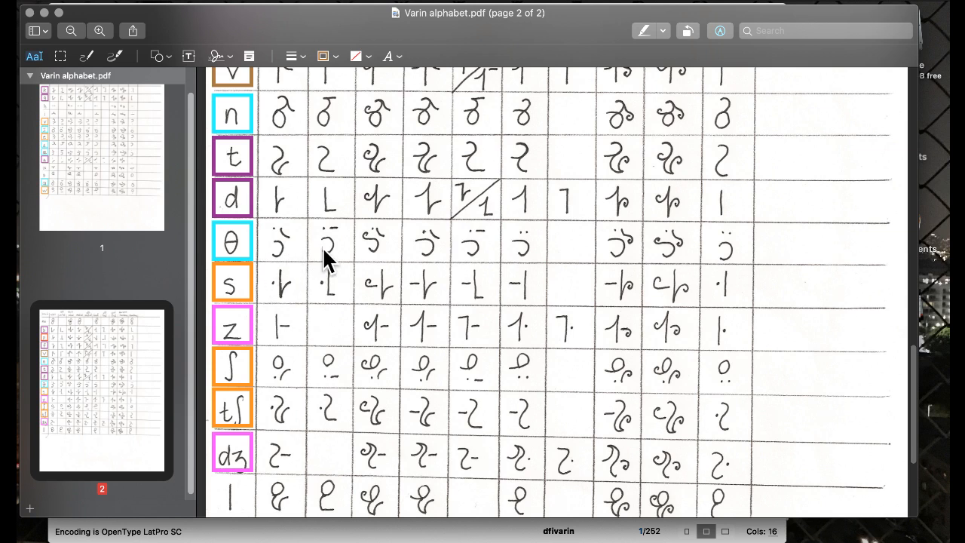
Switch back to FontLab and bring up the liga feature's class definitions in the Features & Classes workspace.
key("ctrl+Up")
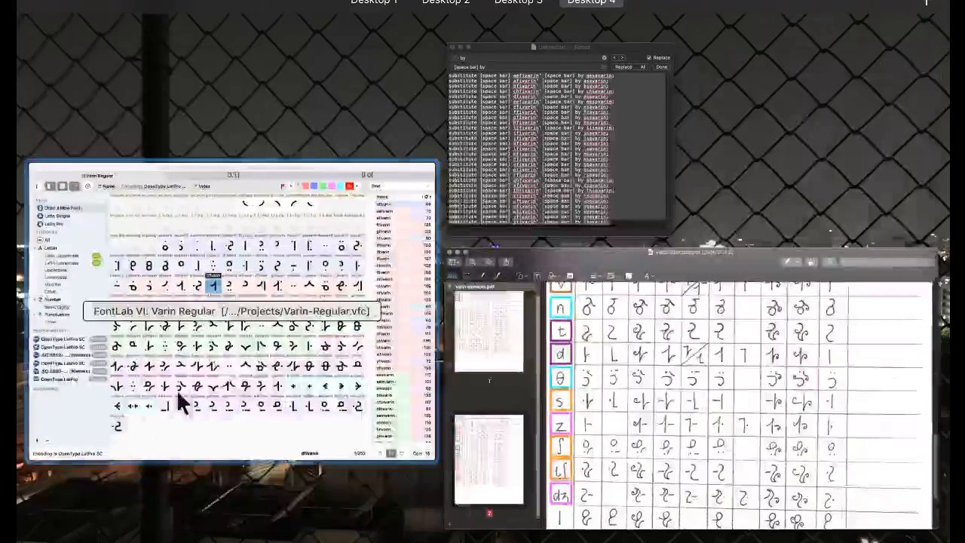
left_click(176, 399)
scroll(307, 299, "up", 10)
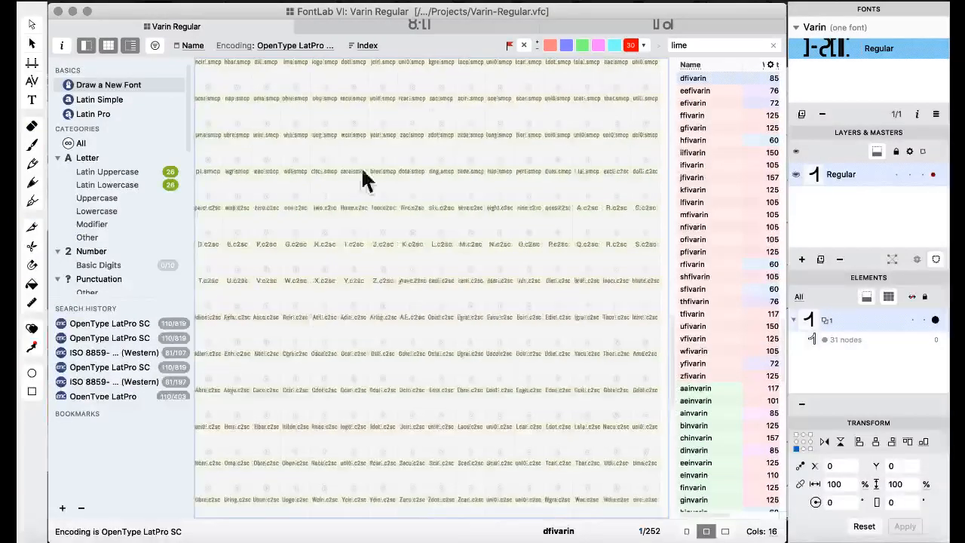
left_click(554, 2)
mouse_move(555, 125)
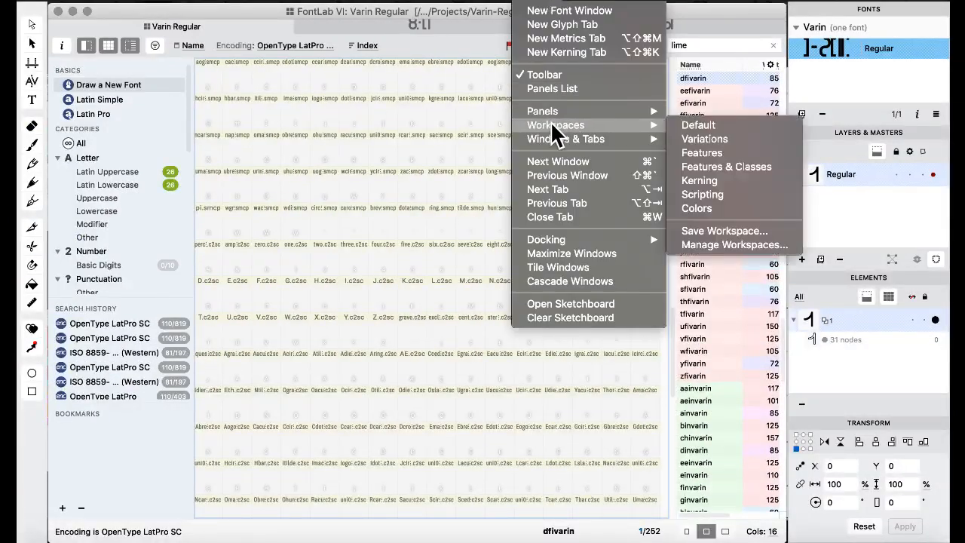
left_click(741, 167)
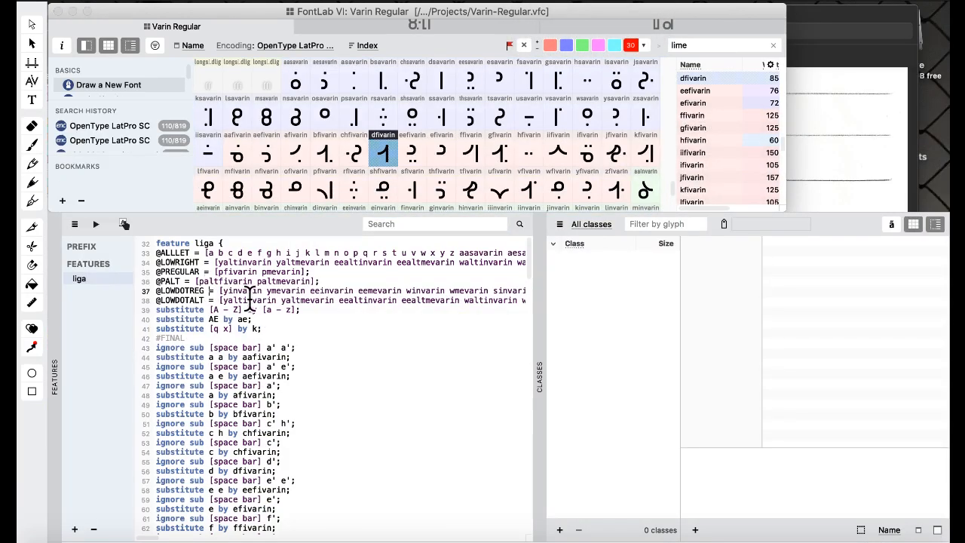
left_click(251, 299)
Return to Varin alphabet.pdf in Preview and check the alternate initial forms from the second page back to the first.
key("ctrl+Up")
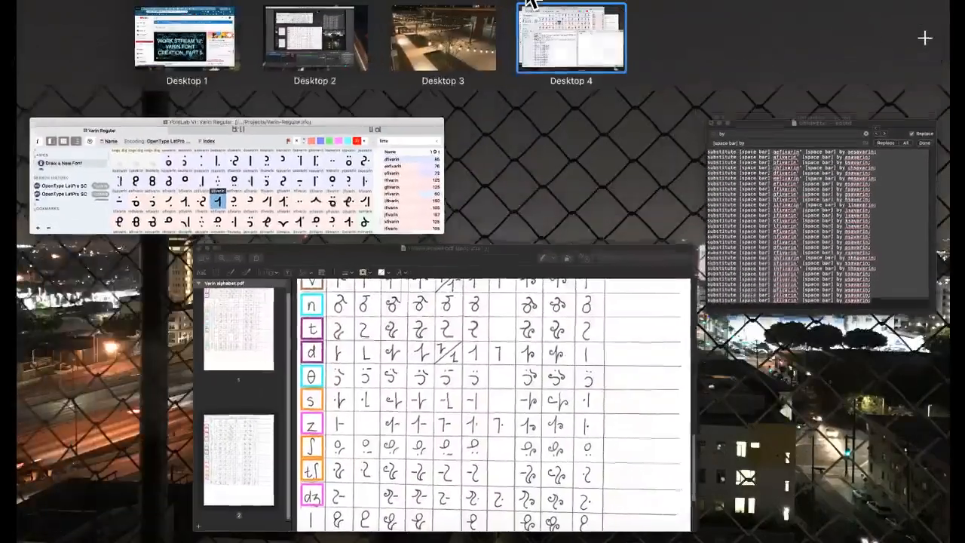
left_click(459, 376)
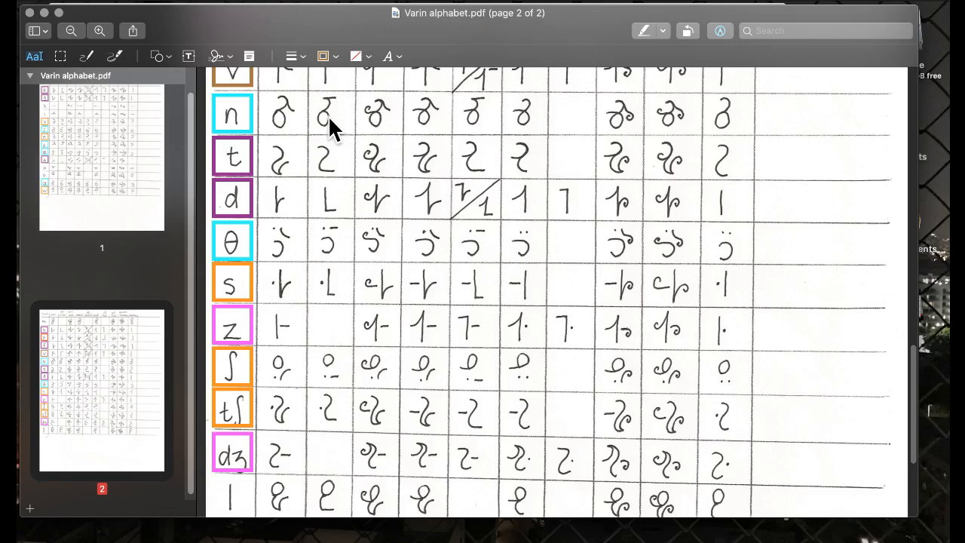
scroll(328, 115, "up", 10)
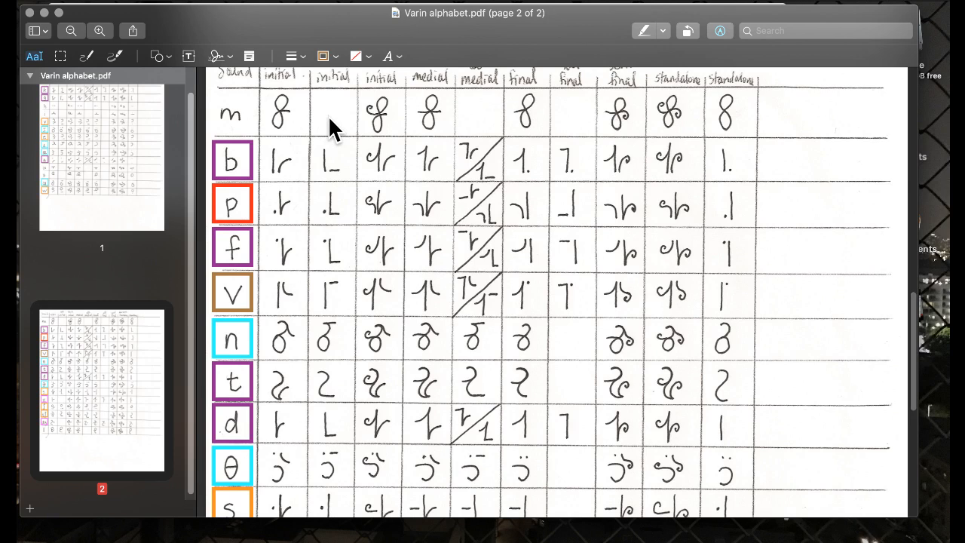
scroll(328, 116, "down", 3)
scroll(328, 115, "up", 15)
scroll(328, 115, "down", 10)
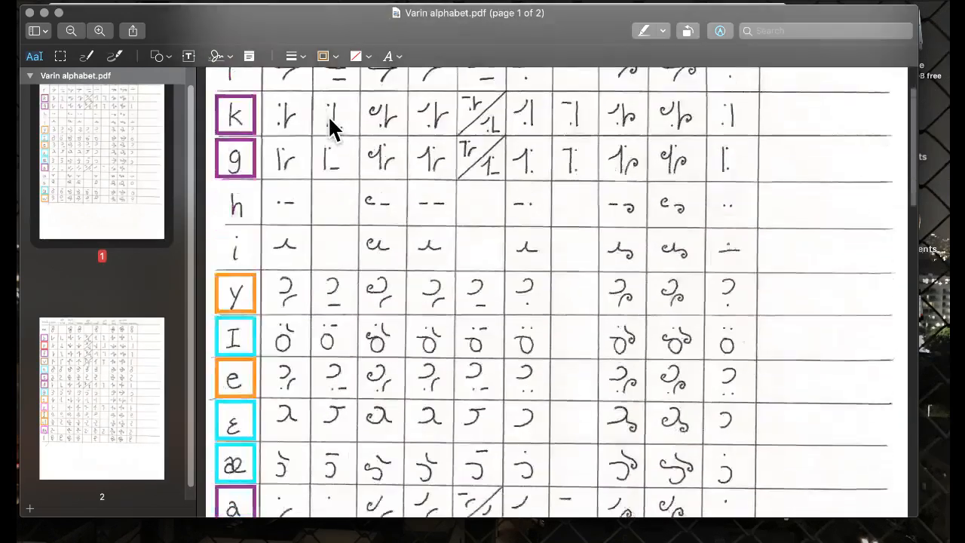
Examine the initial and medial letter forms on both pages of Varin alphabet.pdf for strokes joining high on the right.
scroll(267, 159, "down", 2)
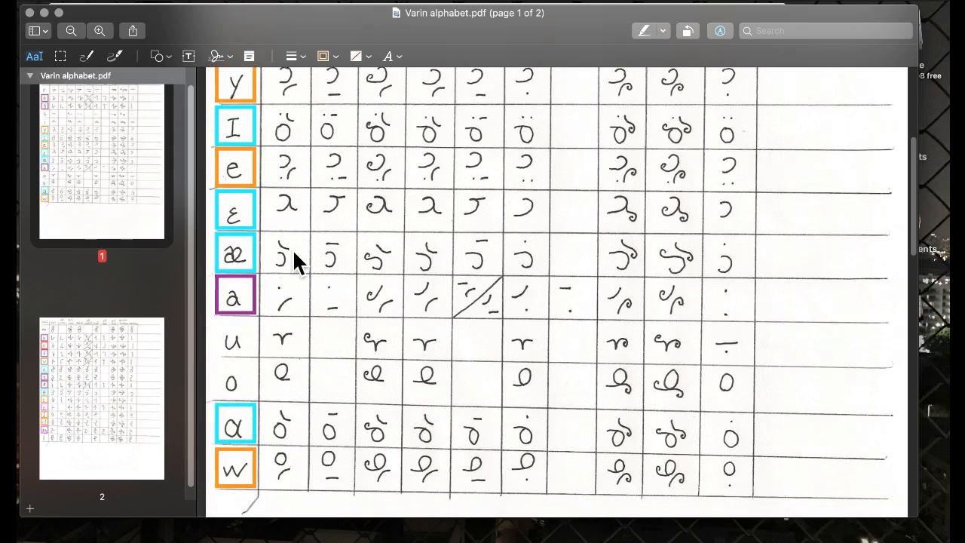
scroll(295, 258, "down", 5)
scroll(264, 306, "down", 15)
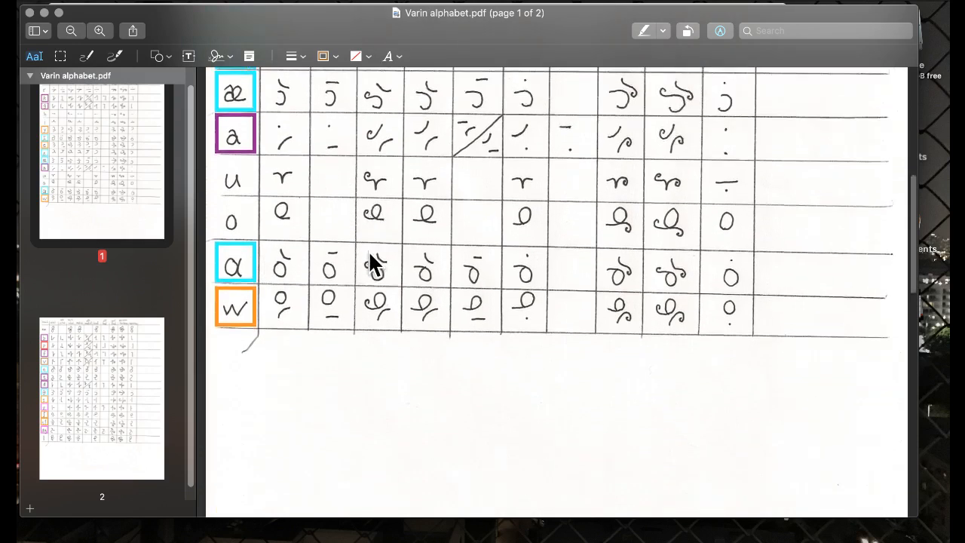
scroll(368, 251, "down", 15)
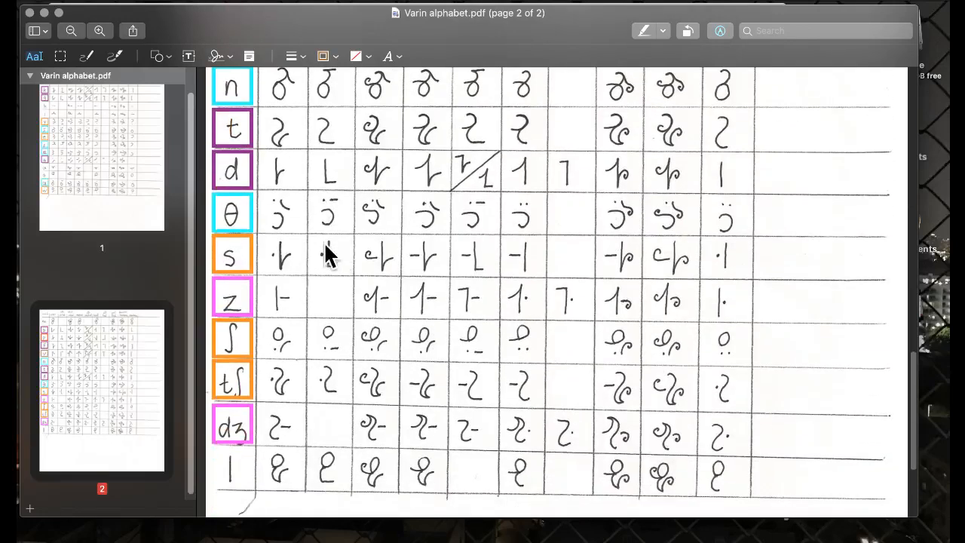
scroll(294, 218, "up", 20)
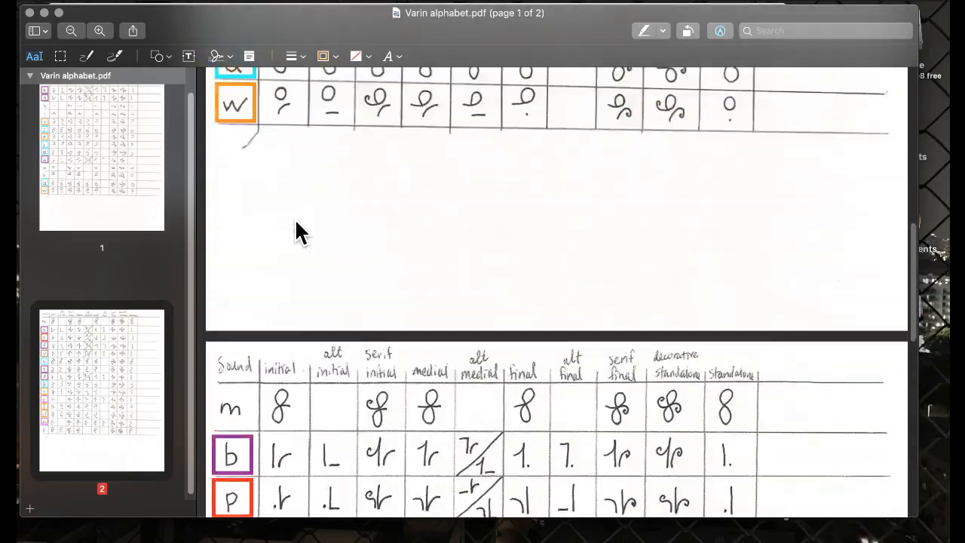
scroll(295, 218, "down", 15)
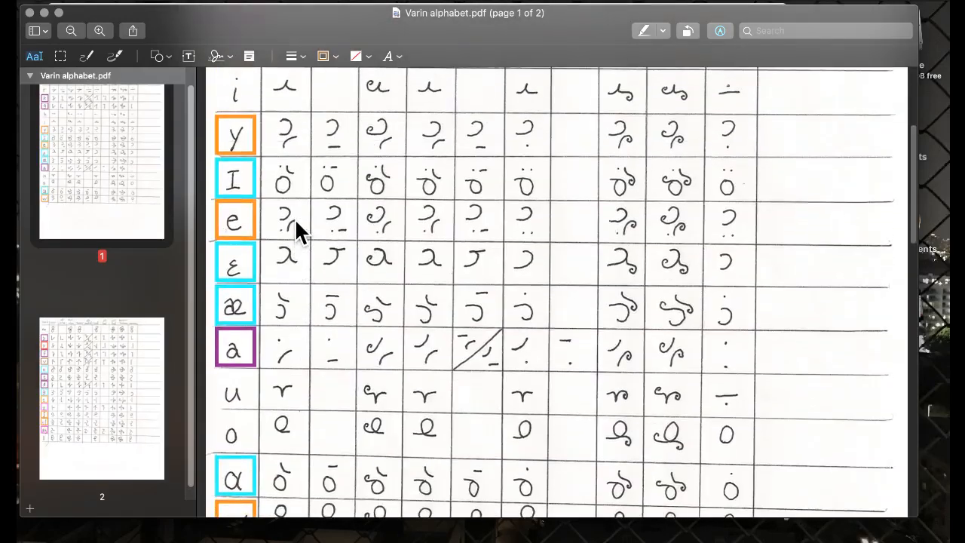
scroll(294, 218, "down", 5)
scroll(294, 218, "up", 8)
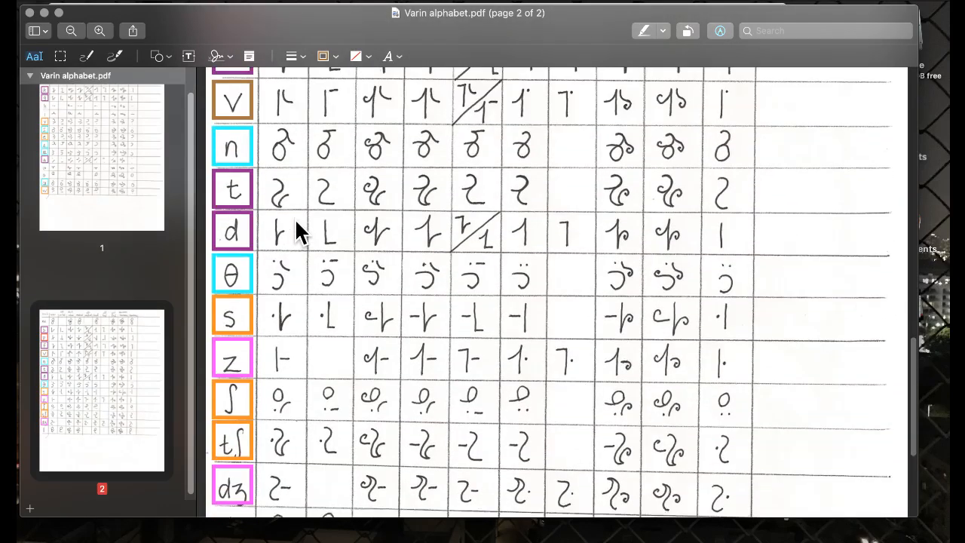
scroll(294, 218, "down", 3)
scroll(294, 218, "up", 20)
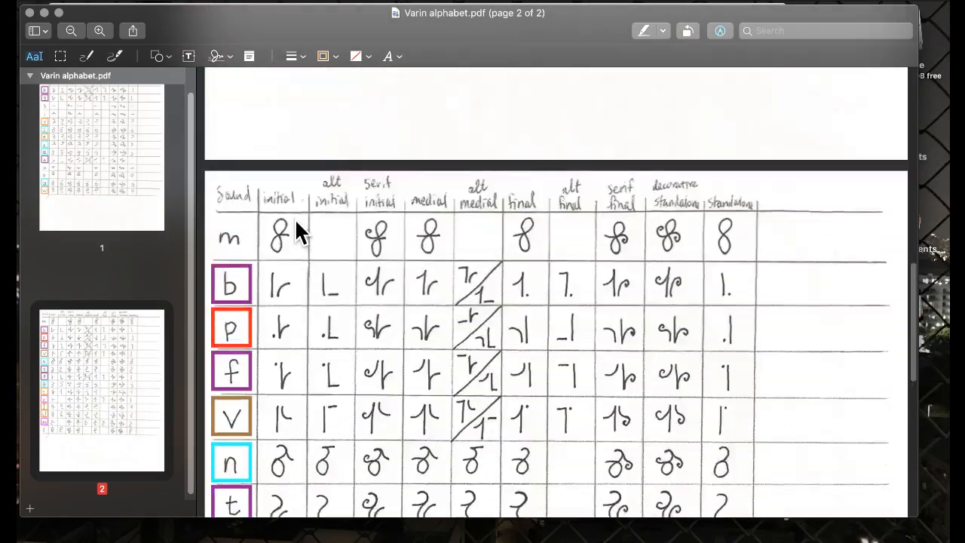
key("ctrl+Up")
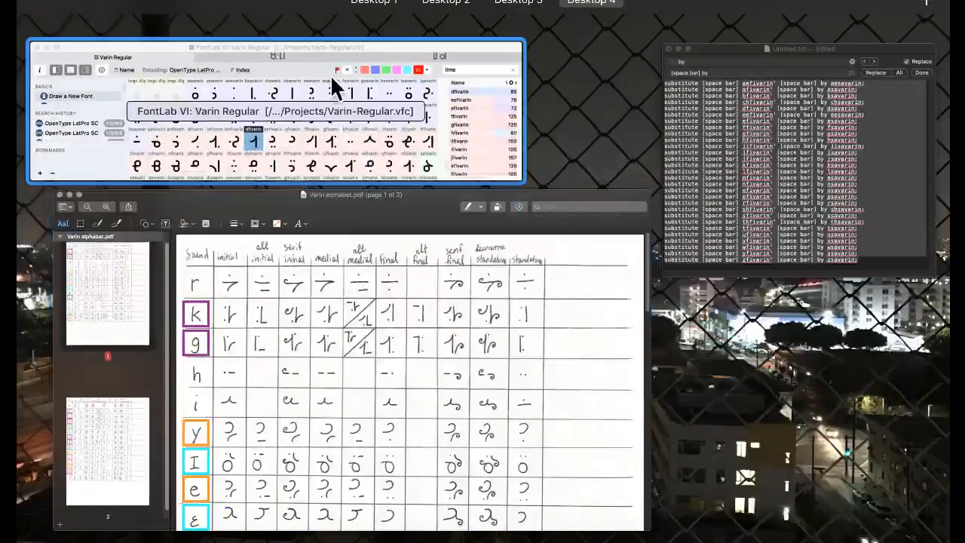
left_click(331, 77)
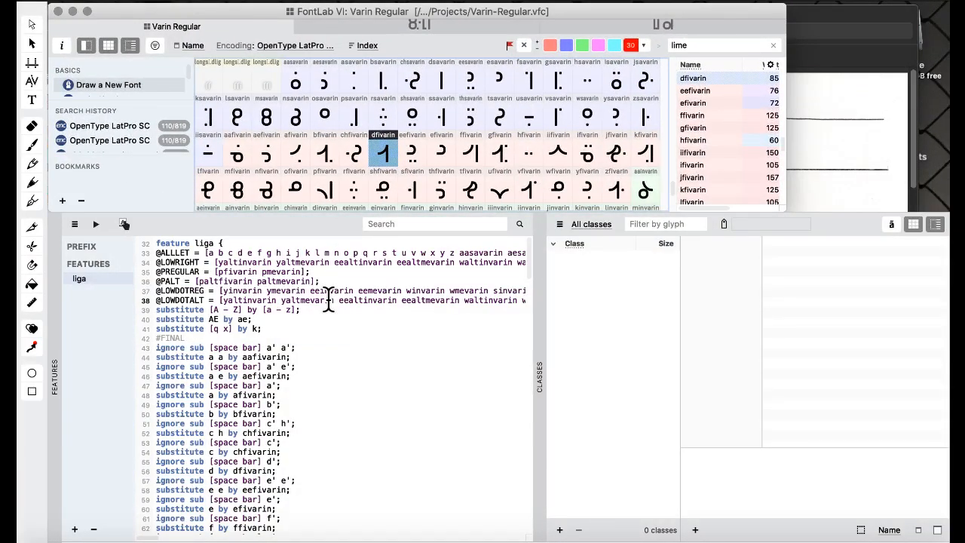
scroll(328, 297, "right", 15)
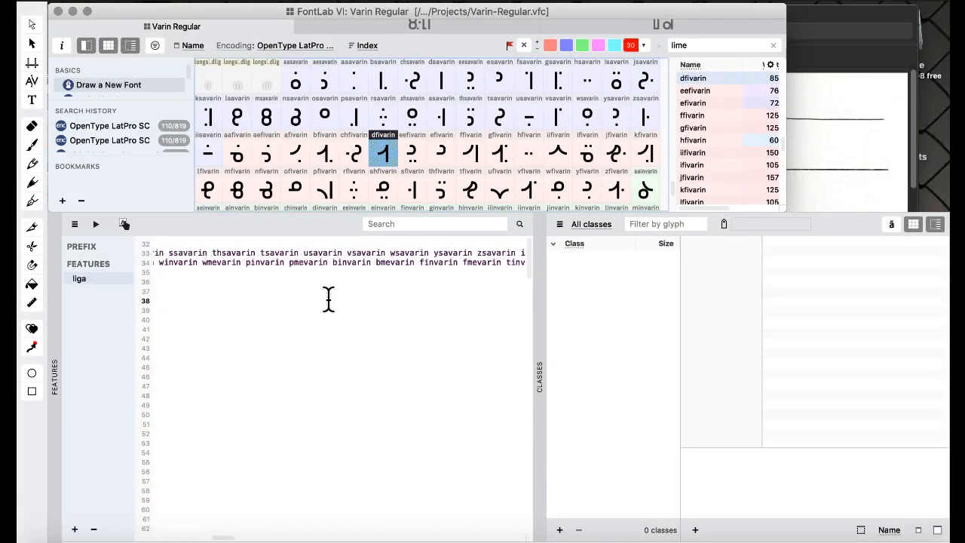
scroll(329, 300, "right", 5)
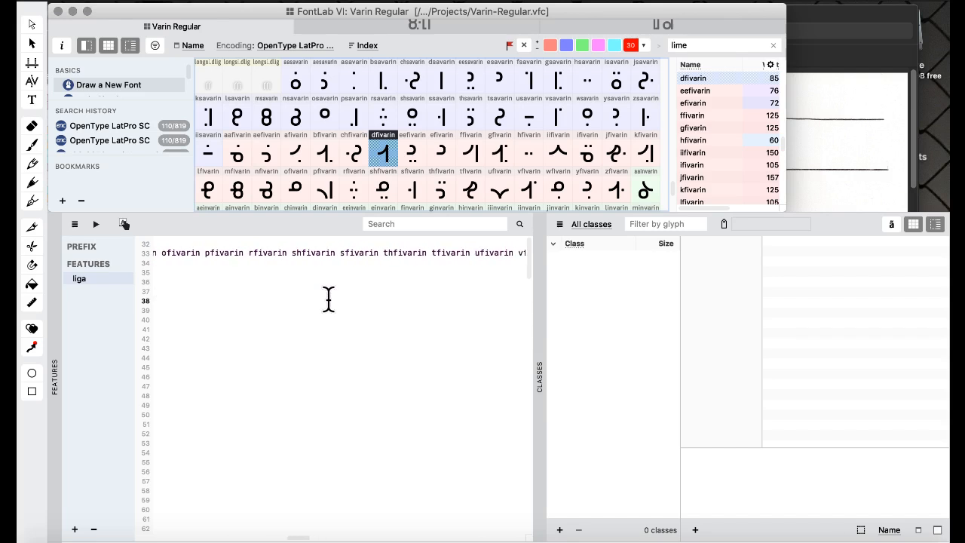
scroll(328, 299, "left", 6)
left_click(212, 264)
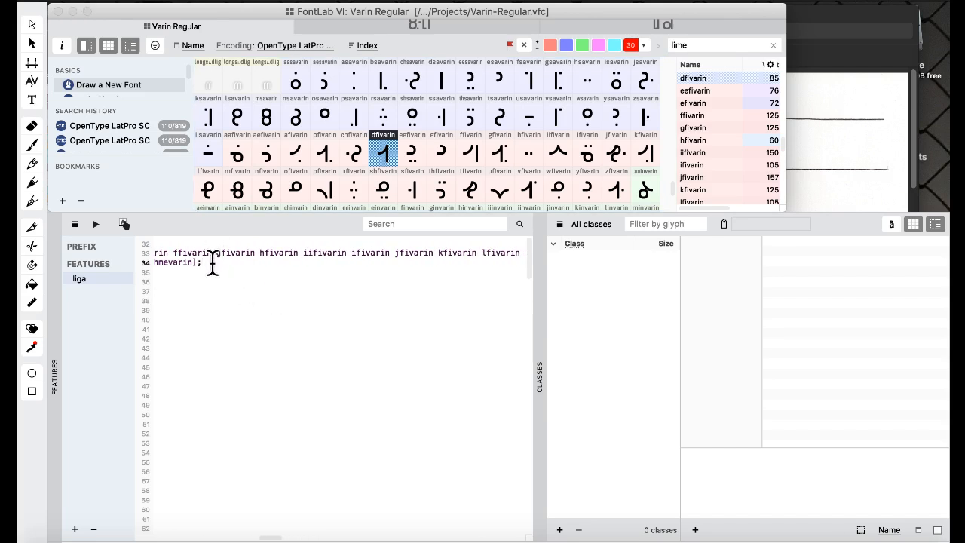
scroll(212, 264, "left", 15)
type("@HIGHRIGHT")
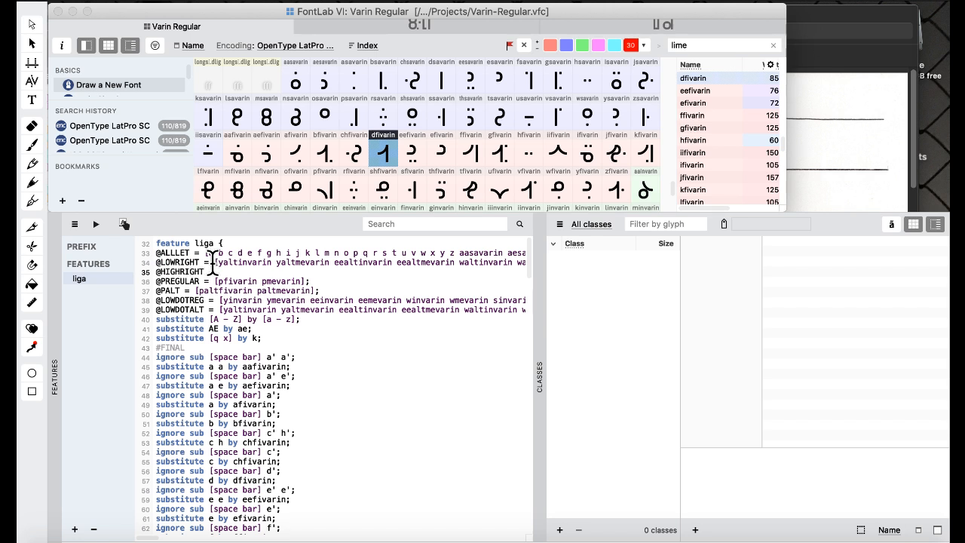
type(" = [];")
key("ctrl+Up")
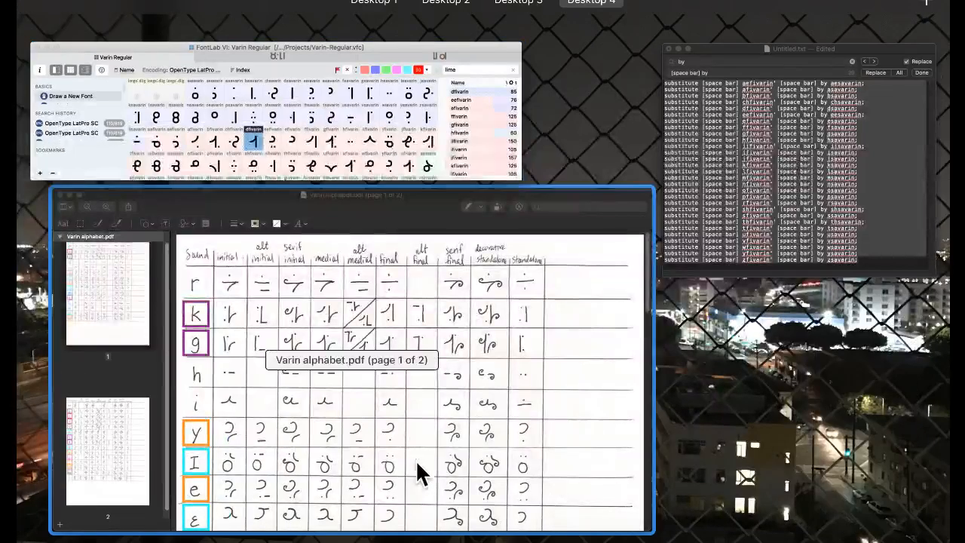
left_click(416, 459)
scroll(347, 305, "down", 1)
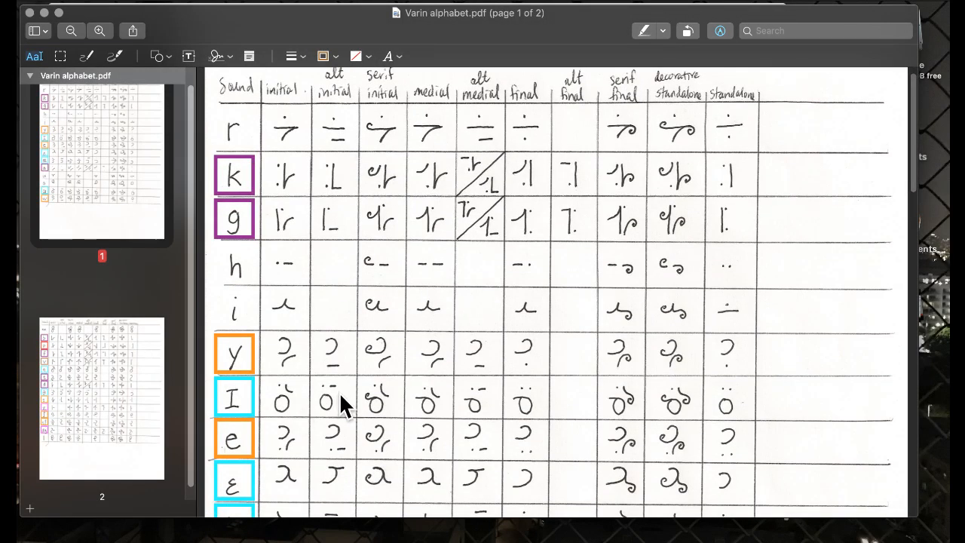
key("ctrl+Up")
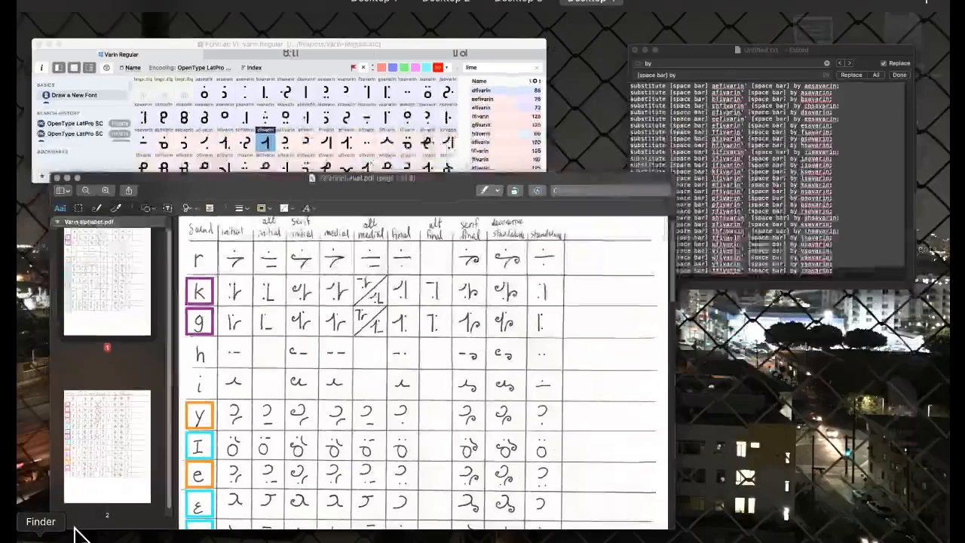
left_click(257, 121)
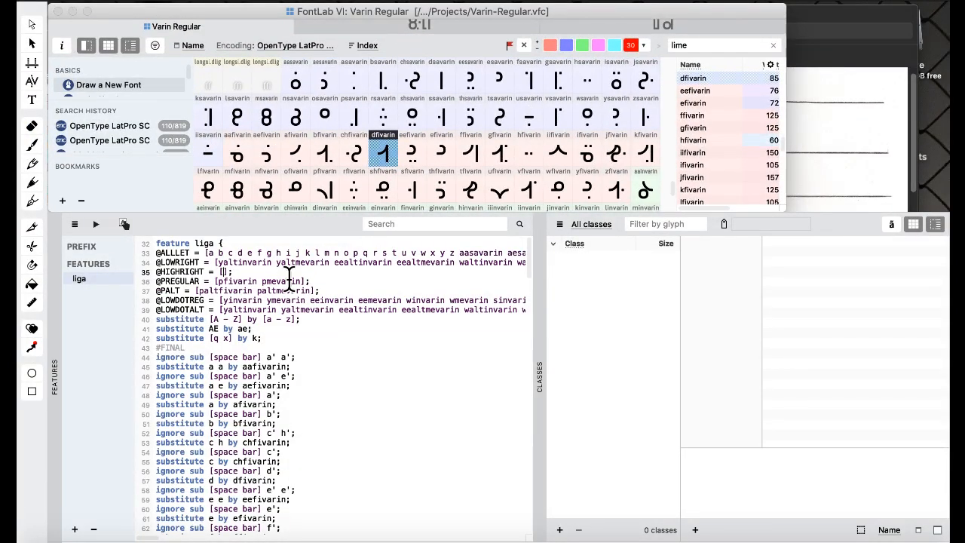
type("ninvarin nmevarin thinvarin thm")
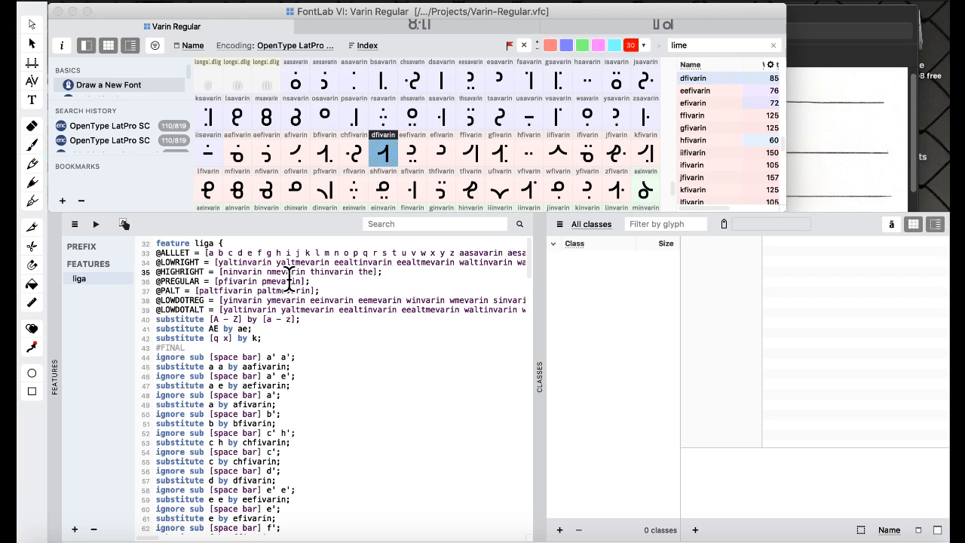
type("evarin")
Switch to Varin alphabet.pdf in Preview and examine the vowels' initial and medial forms on page 1.
key("ctrl+Up")
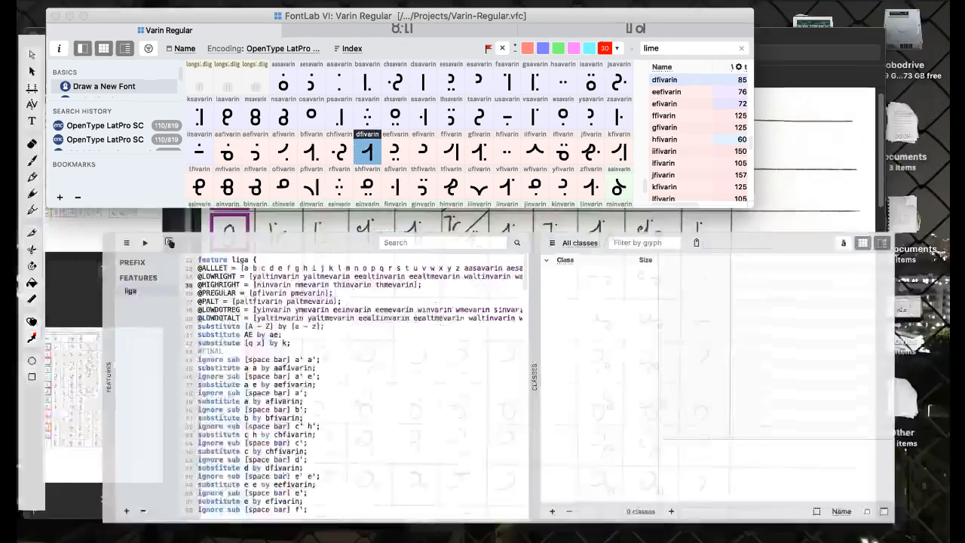
left_click(398, 413)
scroll(339, 365, "down", 5)
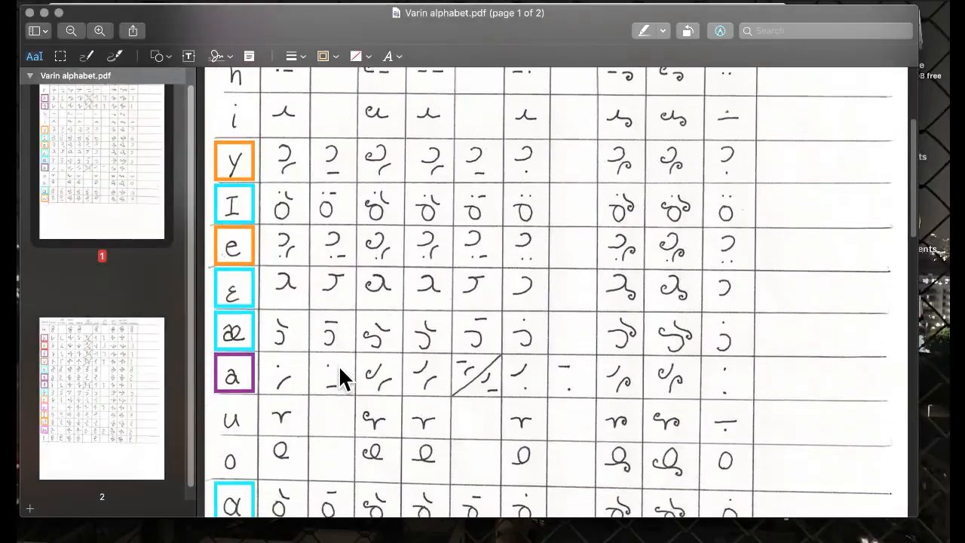
scroll(339, 368, "up", 4)
scroll(339, 367, "down", 2)
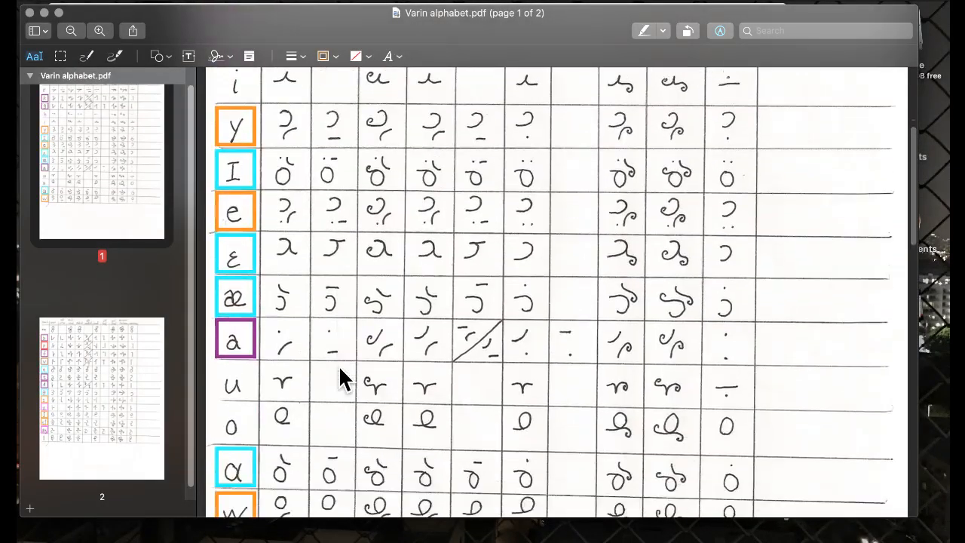
scroll(340, 377, "down", 1)
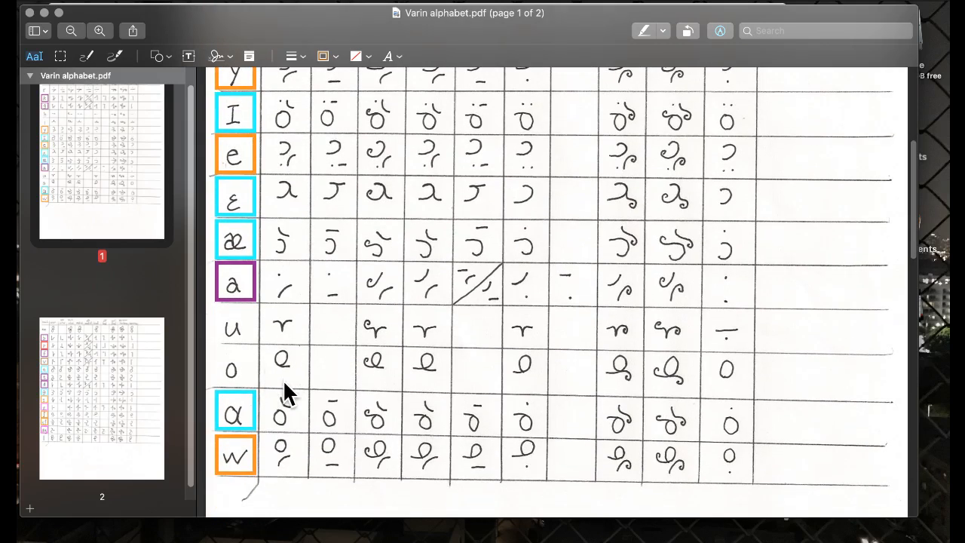
scroll(311, 377, "up", 3)
scroll(310, 377, "down", 3)
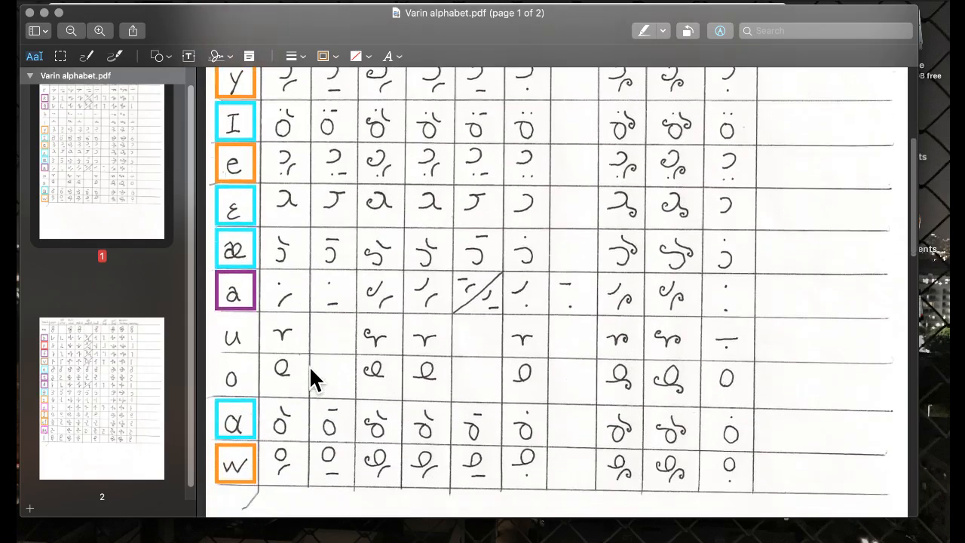
key("ctrl+Up")
left_click(264, 177)
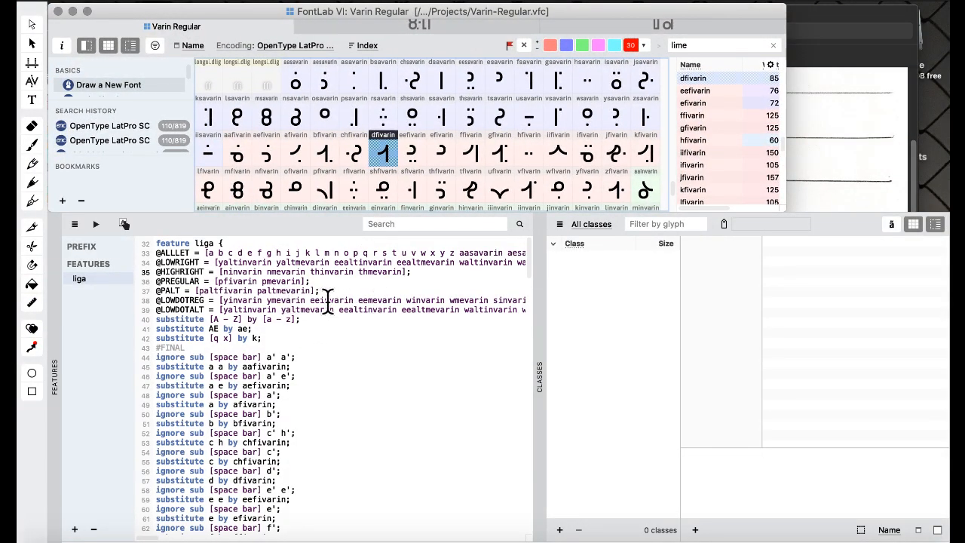
left_click(221, 272)
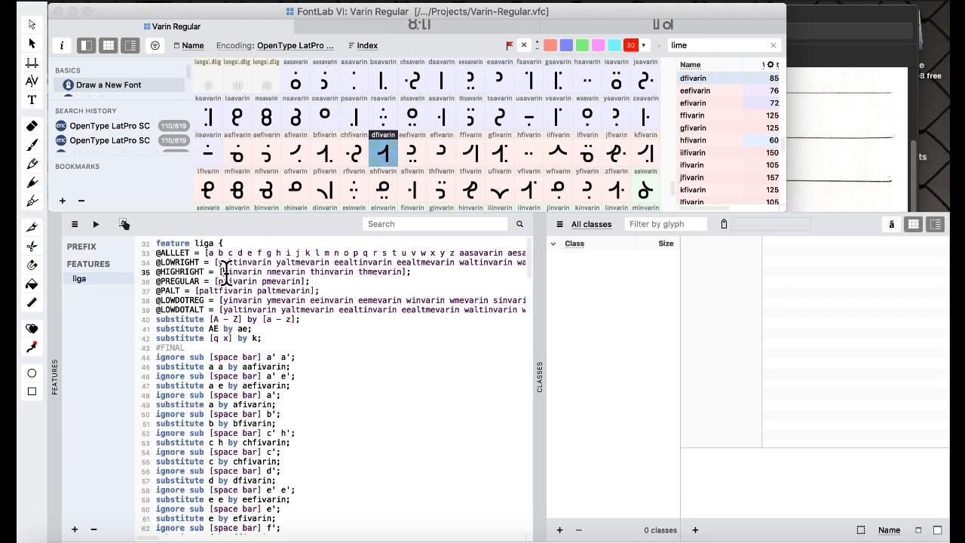
type("i")
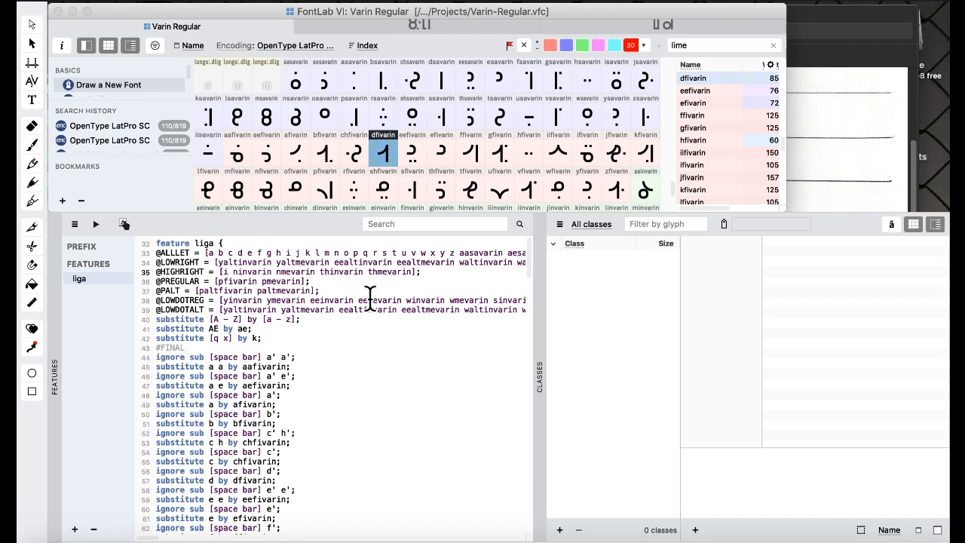
type("invarin i")
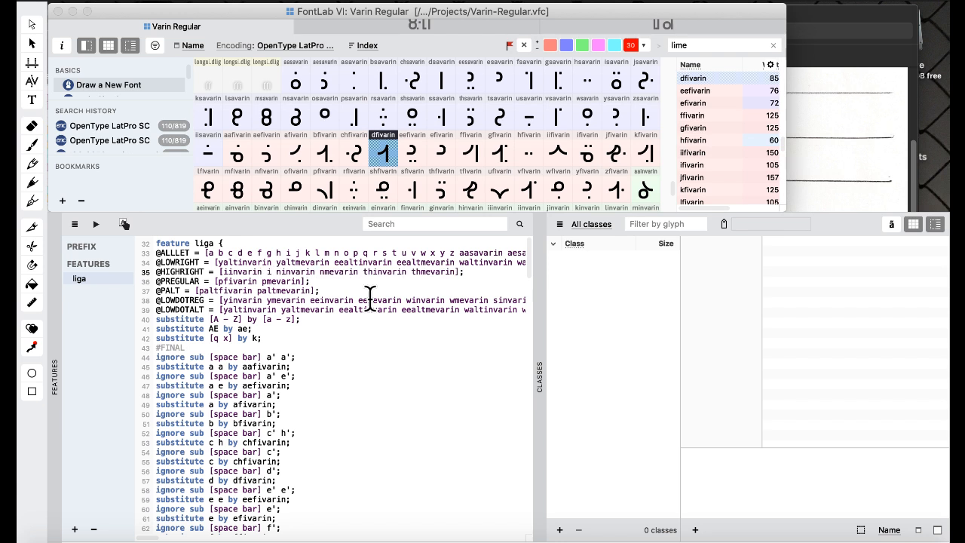
type("mevarin ")
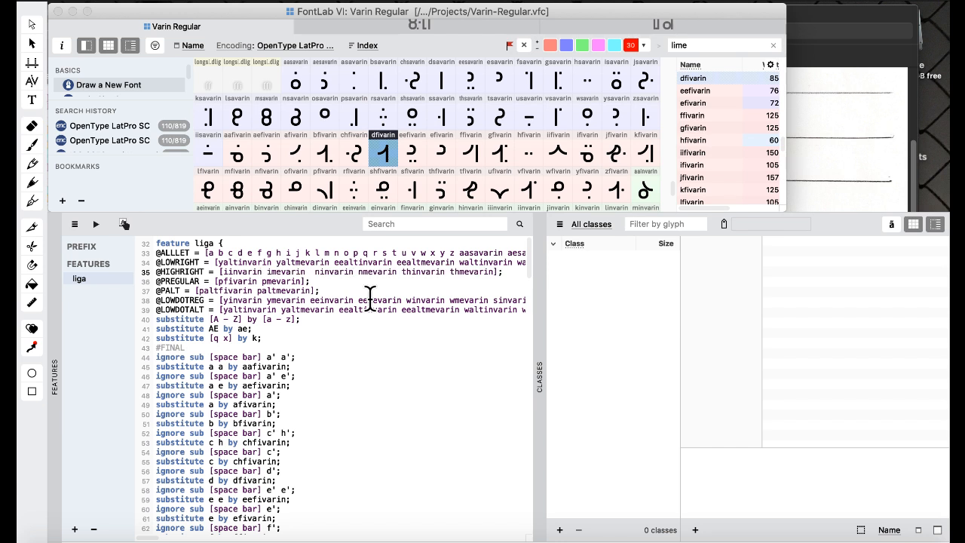
type("einvarin")
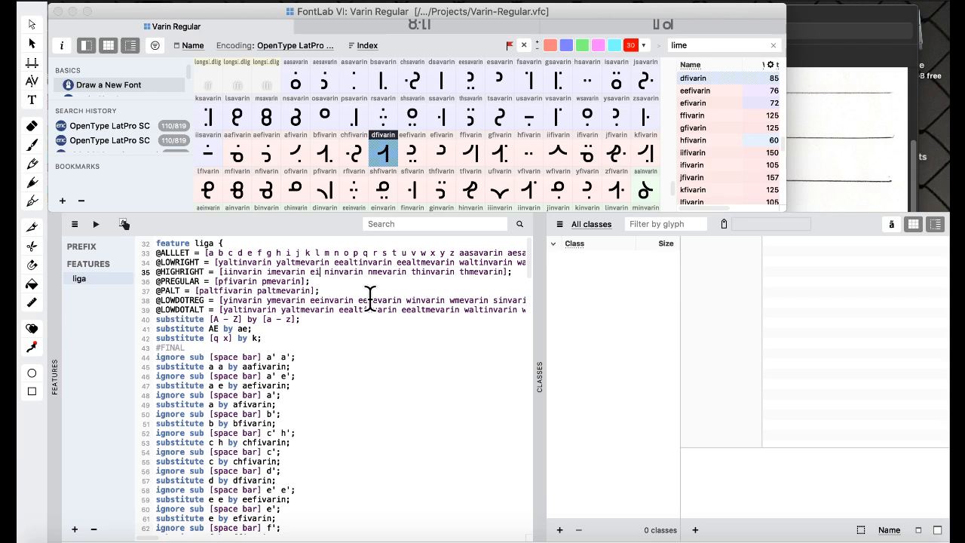
type(" emevarin")
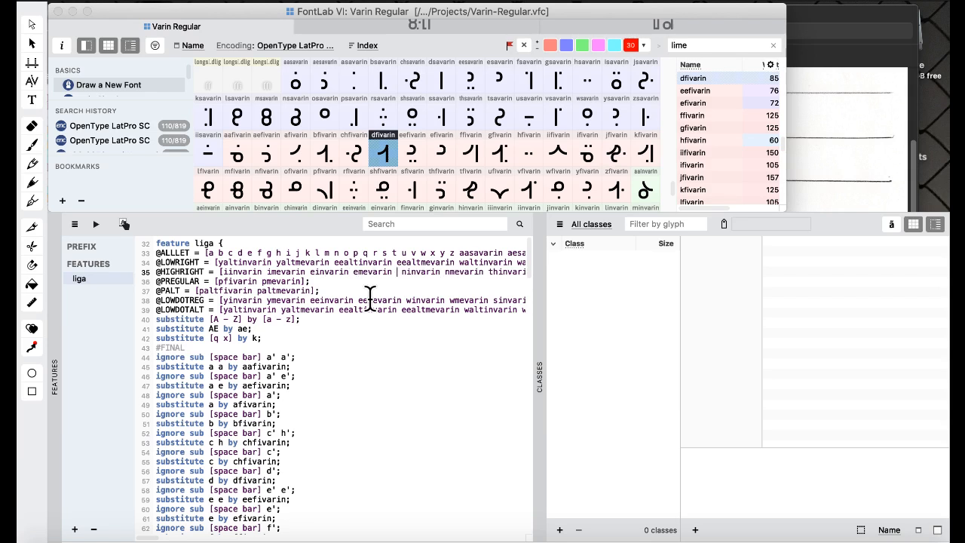
type(" aeinvarin aemevarin aainvarin")
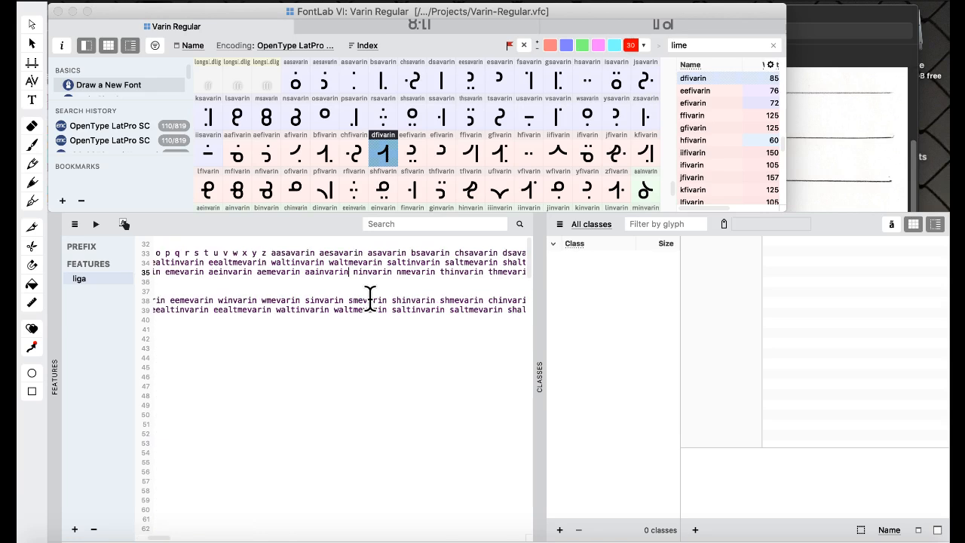
type(" aamevarin")
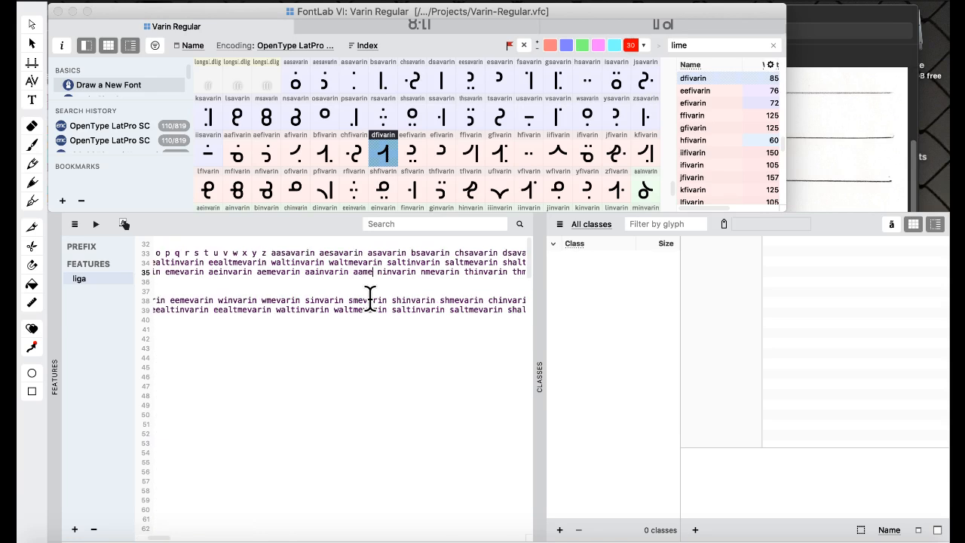
scroll(369, 296, "left", 10)
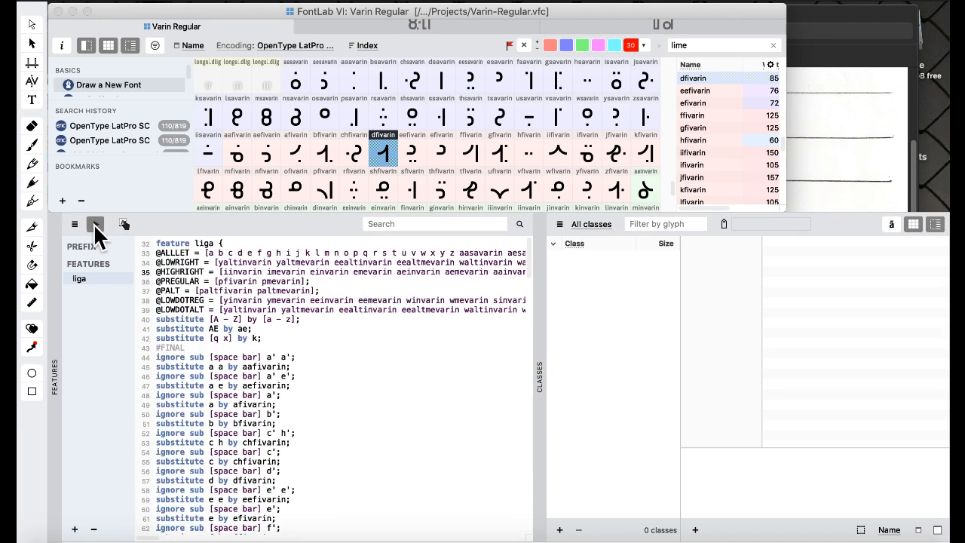
scroll(272, 316, "right", 5)
scroll(290, 310, "left", 5)
Switch to Varin alphabet.pdf in Preview and examine the initial, medial and alternate forms of the sounds on page 1.
key("ctrl+Up")
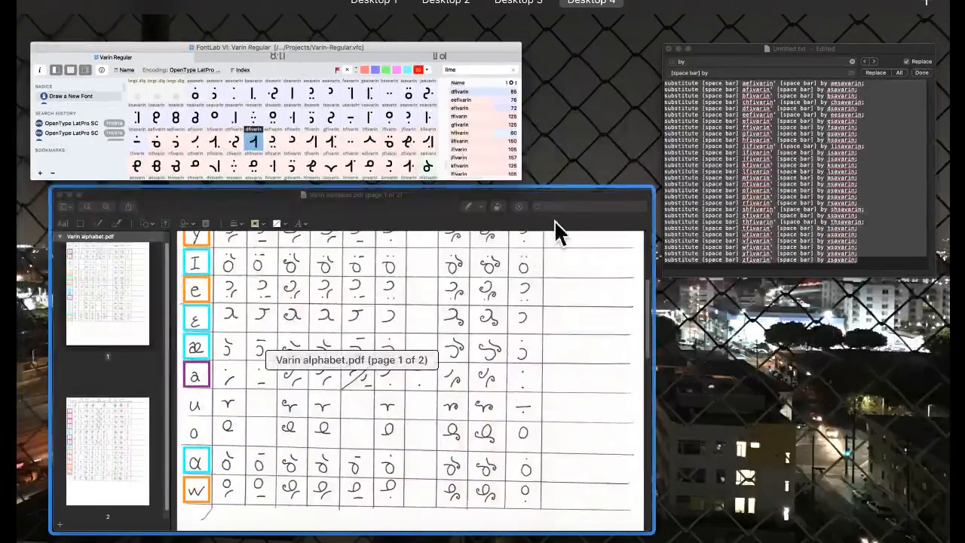
left_click(392, 278)
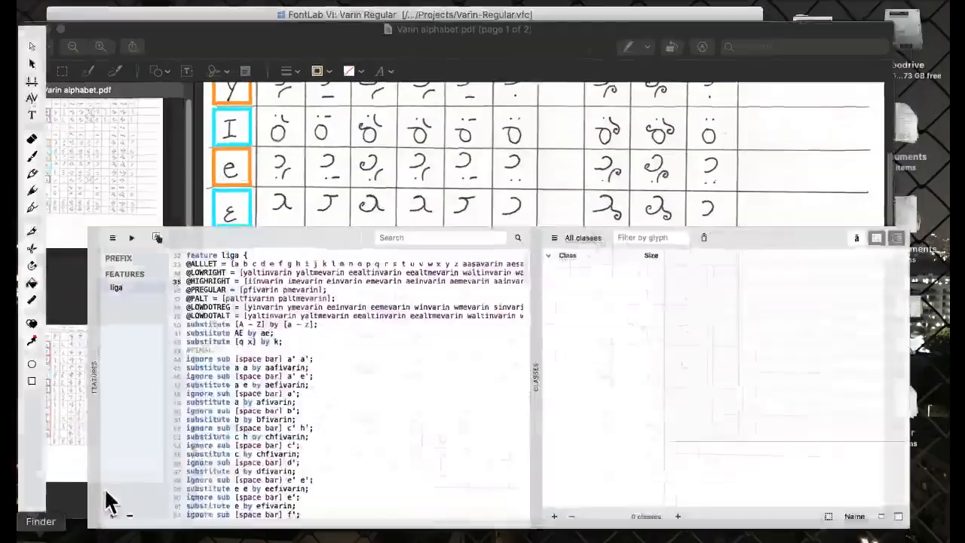
key("ctrl+Up")
left_click(293, 112)
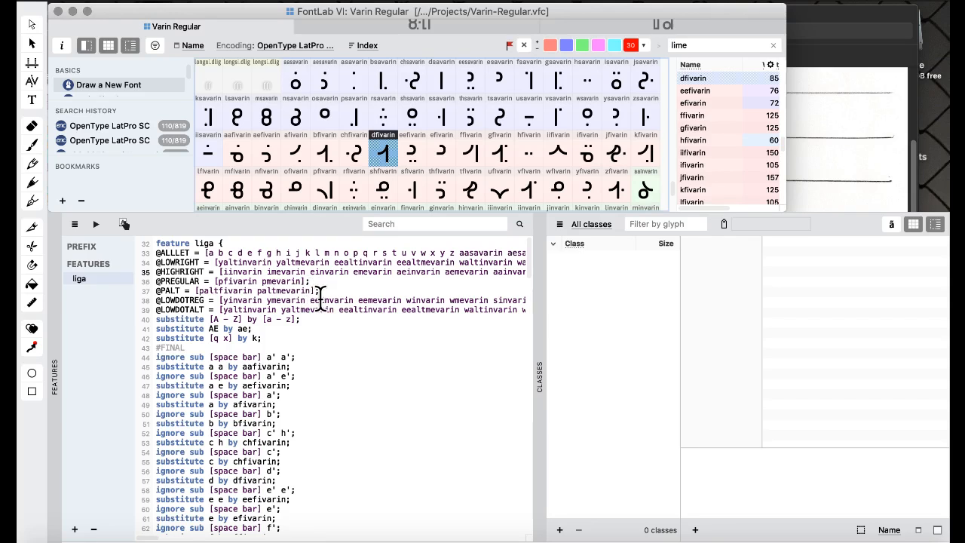
mouse_move(17, 541)
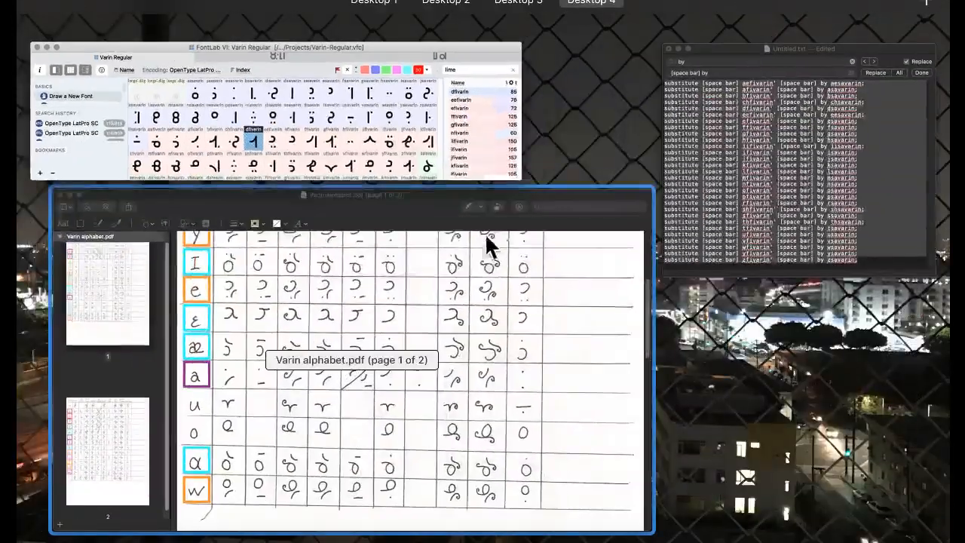
left_click(485, 235)
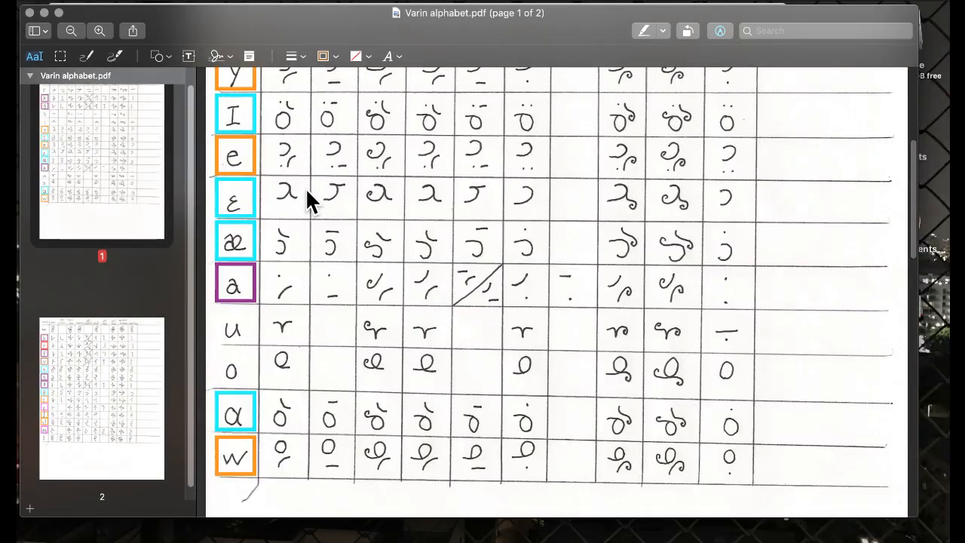
scroll(321, 131, "up", 5)
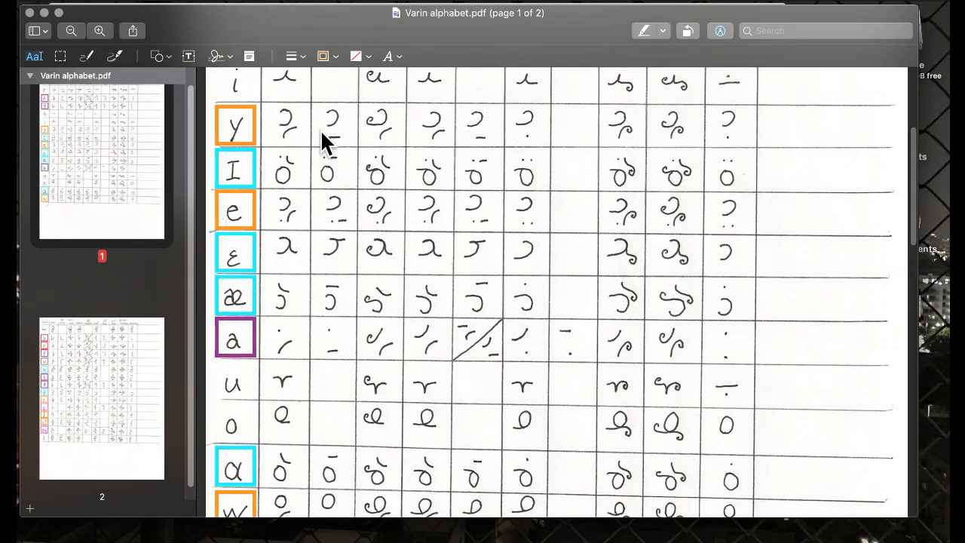
scroll(321, 132, "up", 5)
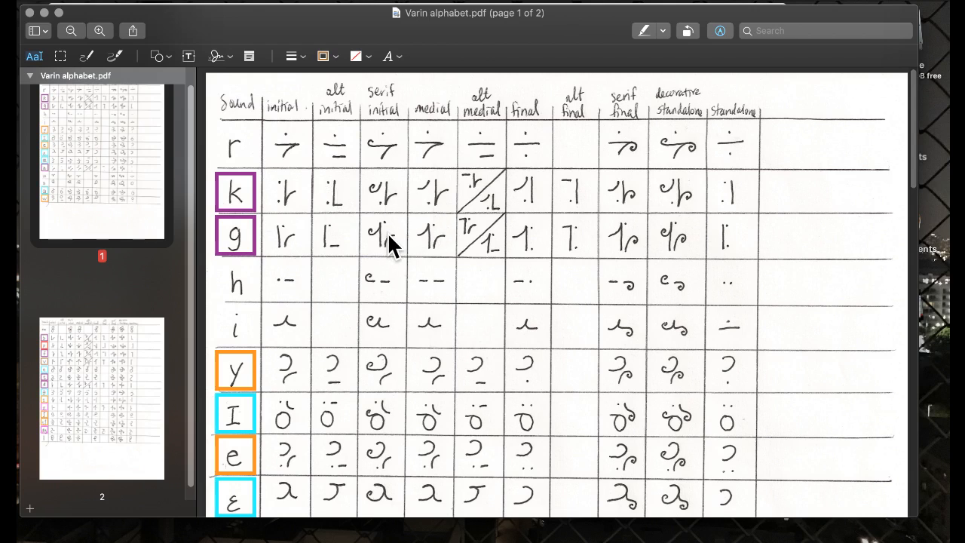
scroll(389, 235, "down", 4)
scroll(388, 233, "down", 4)
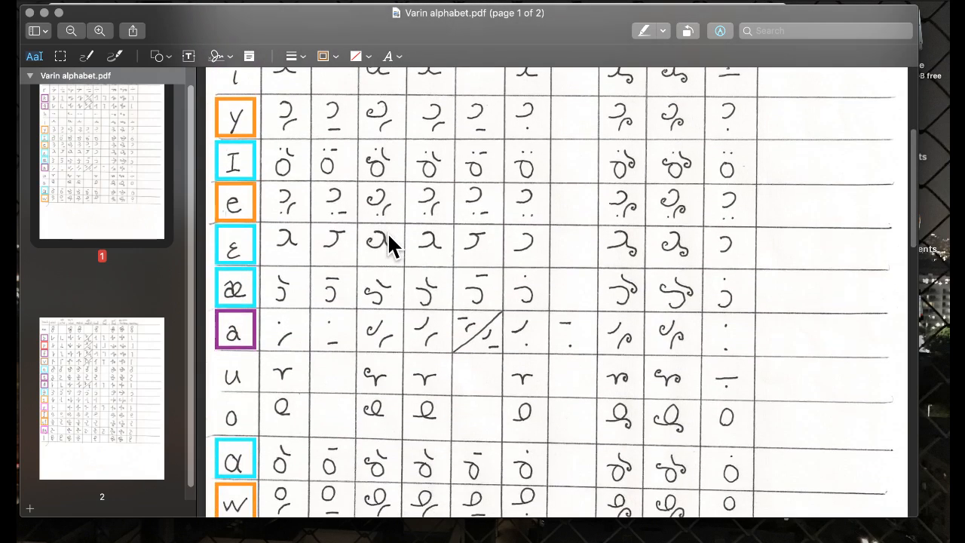
scroll(387, 232, "up", 2)
scroll(387, 232, "down", 10)
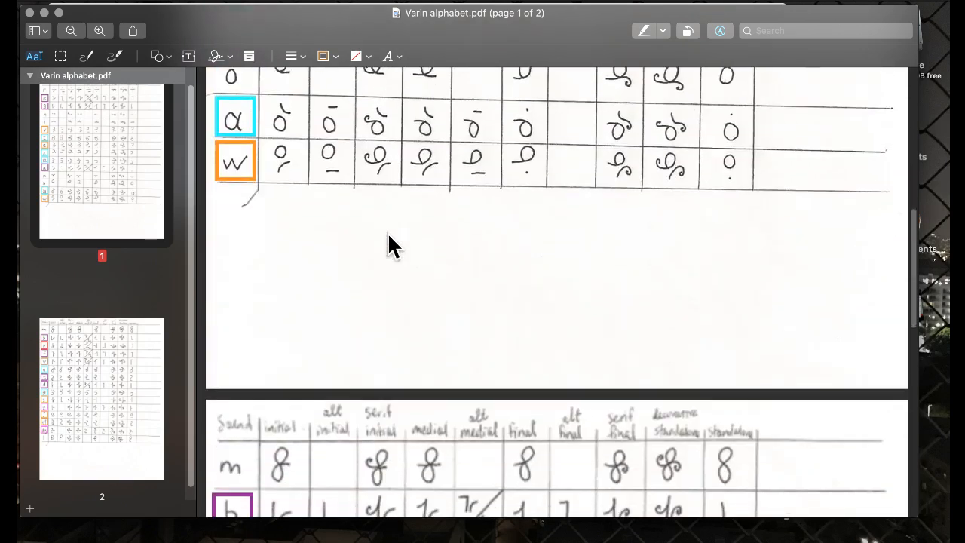
Examine the consonants' regular and alternate forms on page 2 of the chart, returning to the first rows of page 1.
scroll(387, 232, "down", 5)
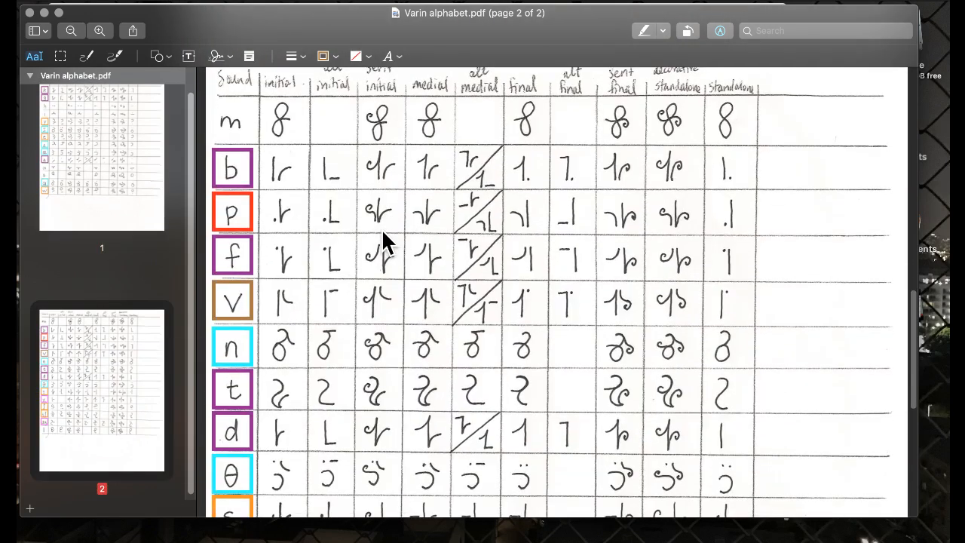
scroll(383, 231, "down", 3)
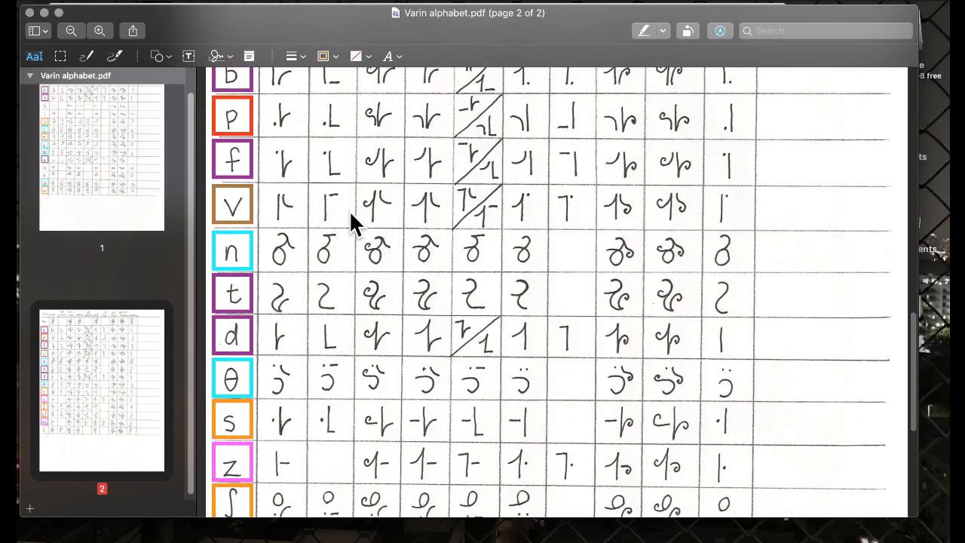
scroll(351, 215, "down", 2)
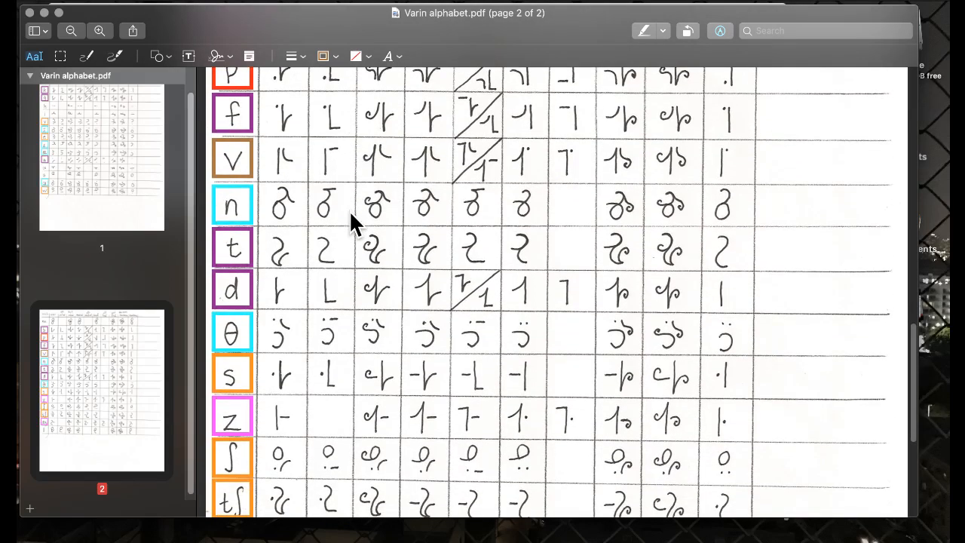
scroll(349, 209, "down", 5)
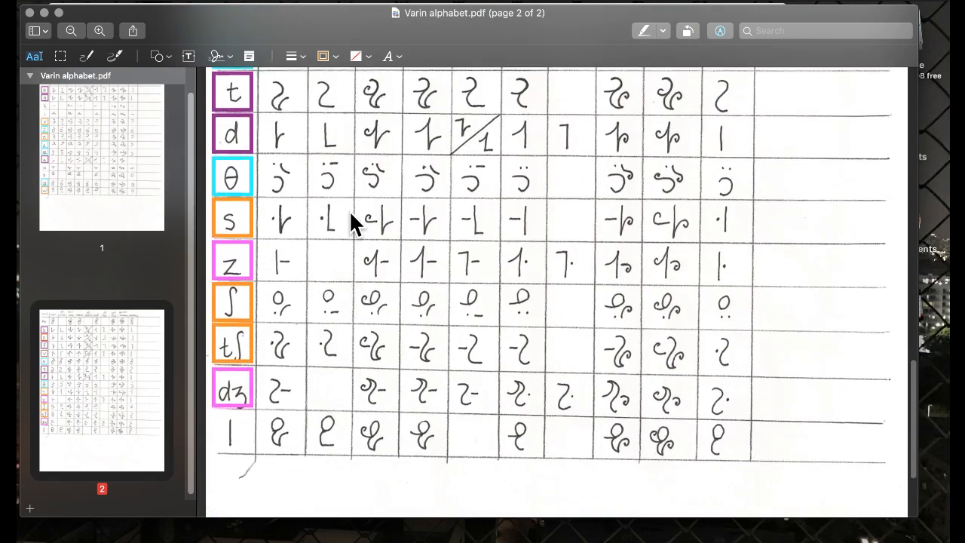
scroll(351, 213, "up", 2)
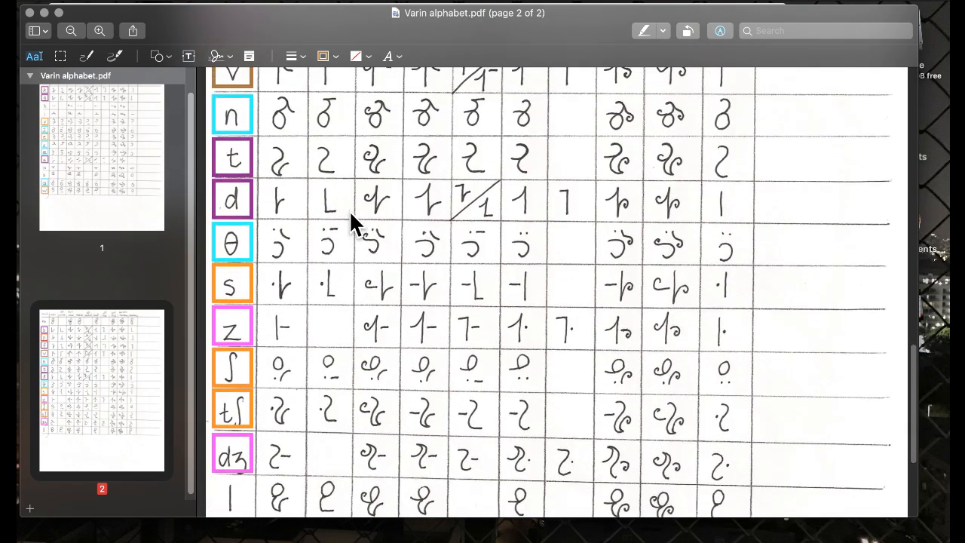
scroll(350, 209, "up", 2)
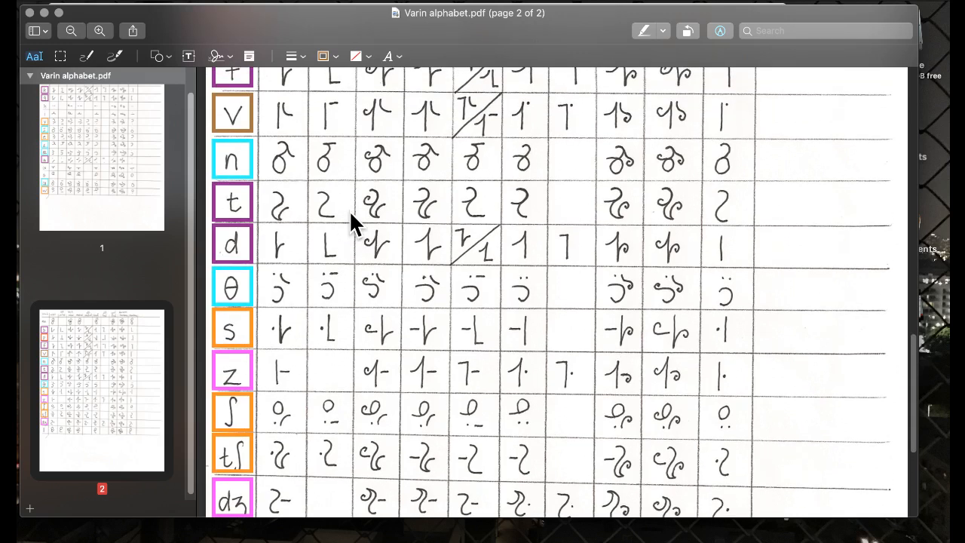
scroll(349, 209, "up", 15)
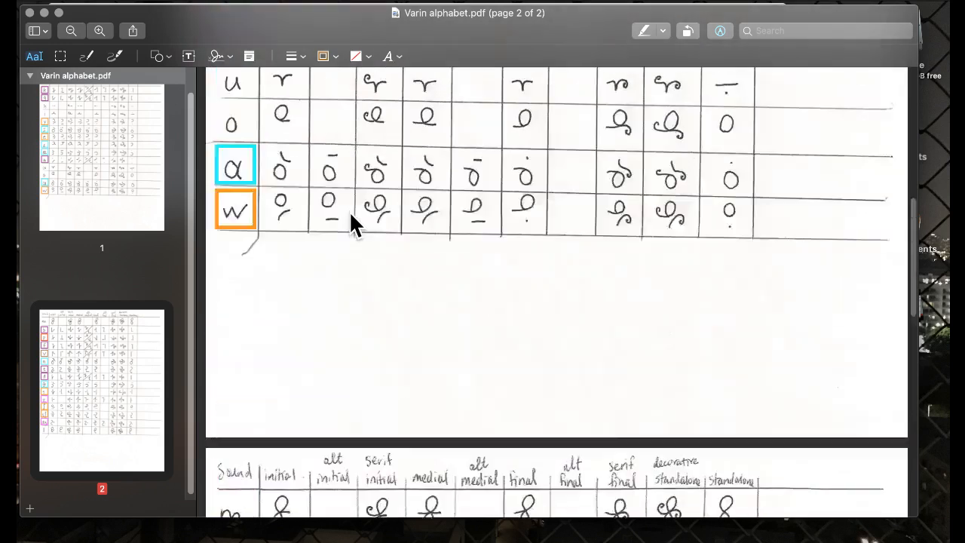
scroll(349, 210, "up", 2)
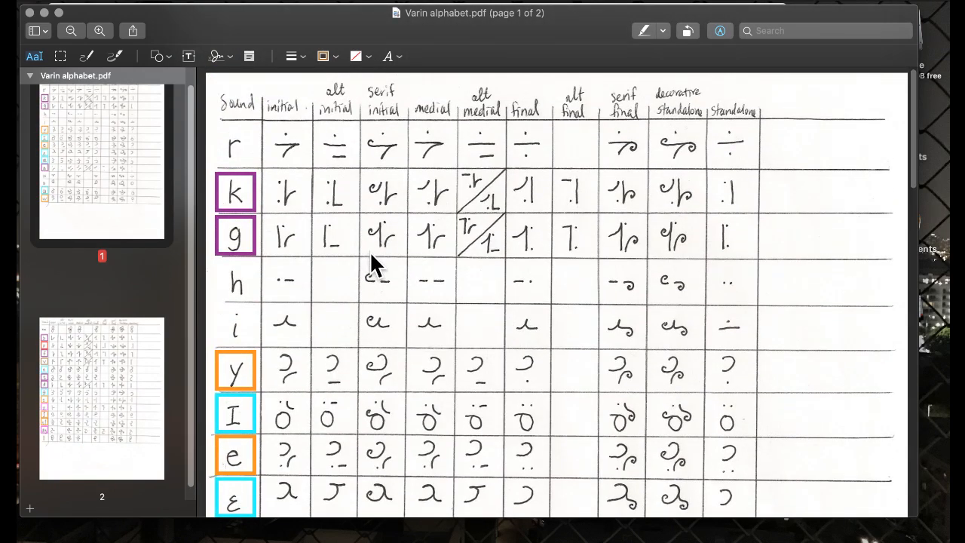
Return to FontLab and review the #ALTERNATES substitutions at the end of the liga feature and the class definitions at its start.
key("ctrl+Up")
left_click(265, 160)
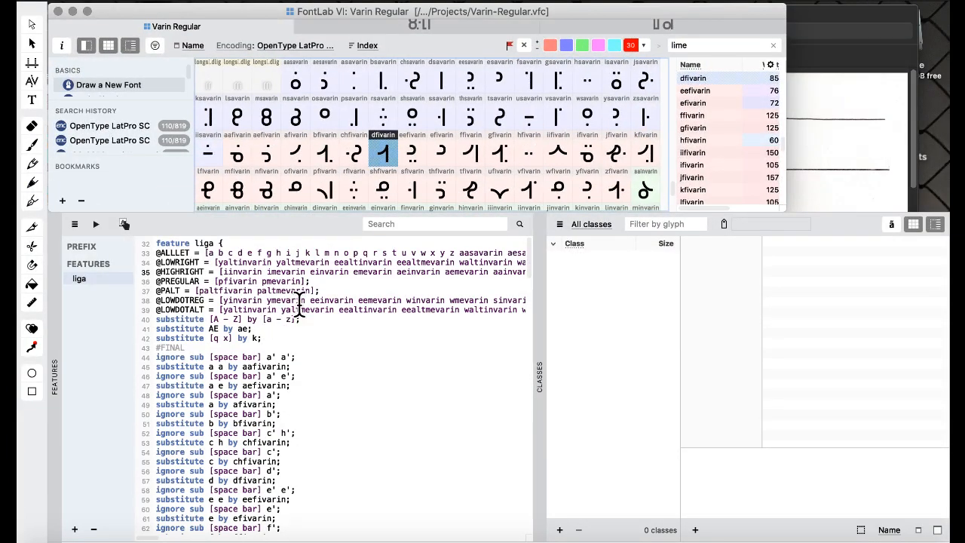
scroll(330, 303, "right", 1)
scroll(330, 303, "left", 1)
scroll(330, 302, "down", 20)
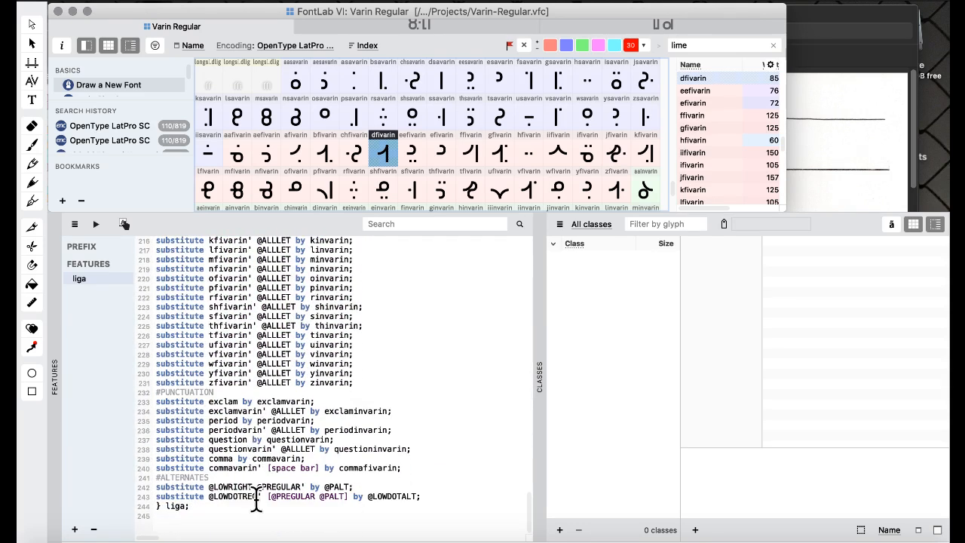
left_click(254, 487)
double_click(289, 487)
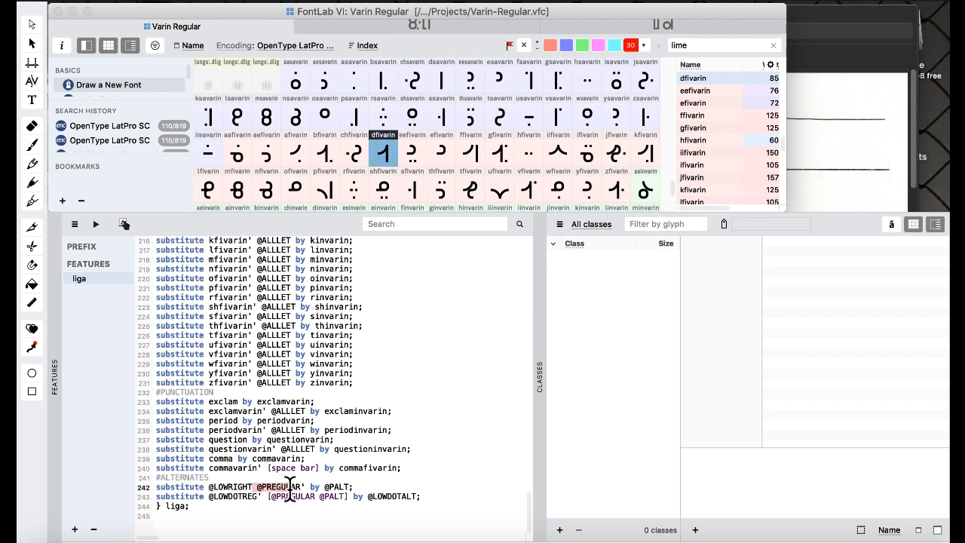
left_click(312, 467)
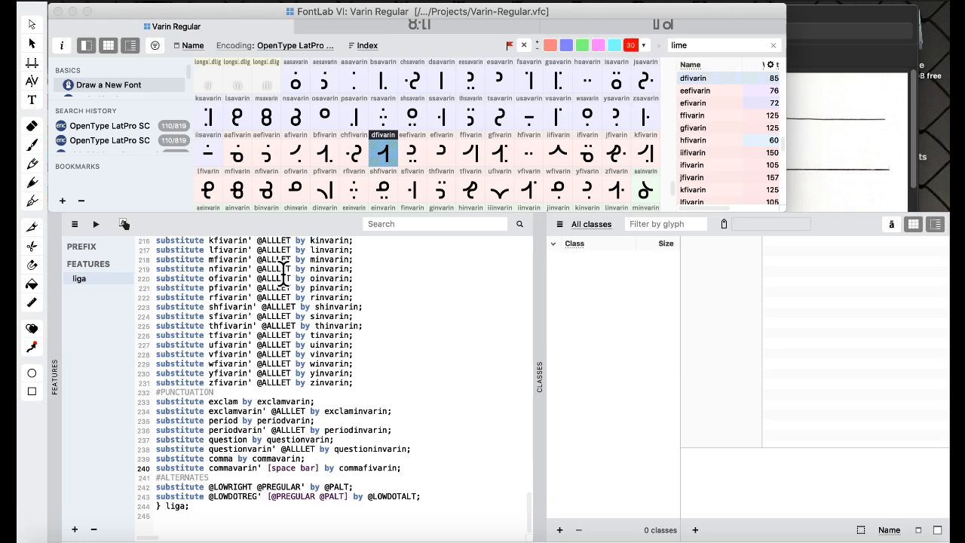
scroll(313, 426, "up", 15)
scroll(313, 426, "up", 10)
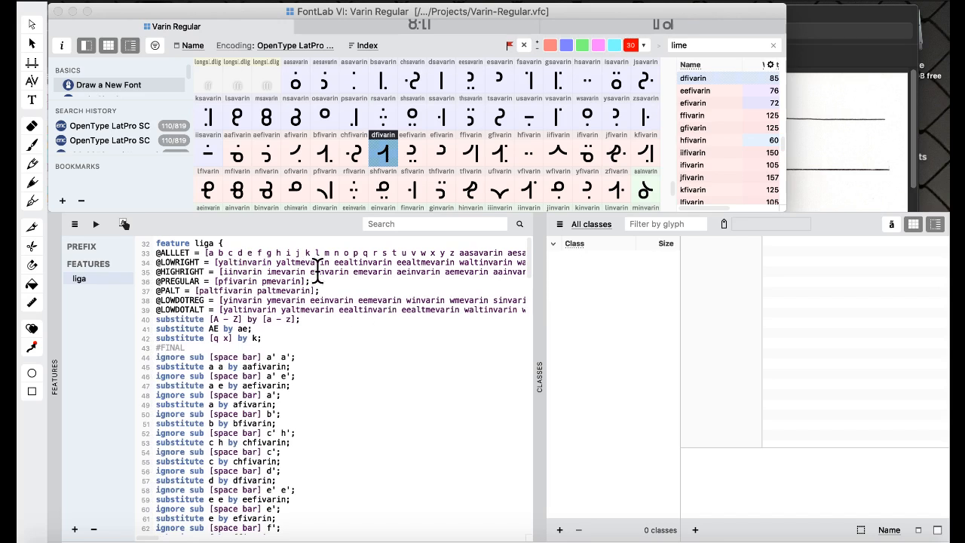
scroll(334, 273, "right", 4)
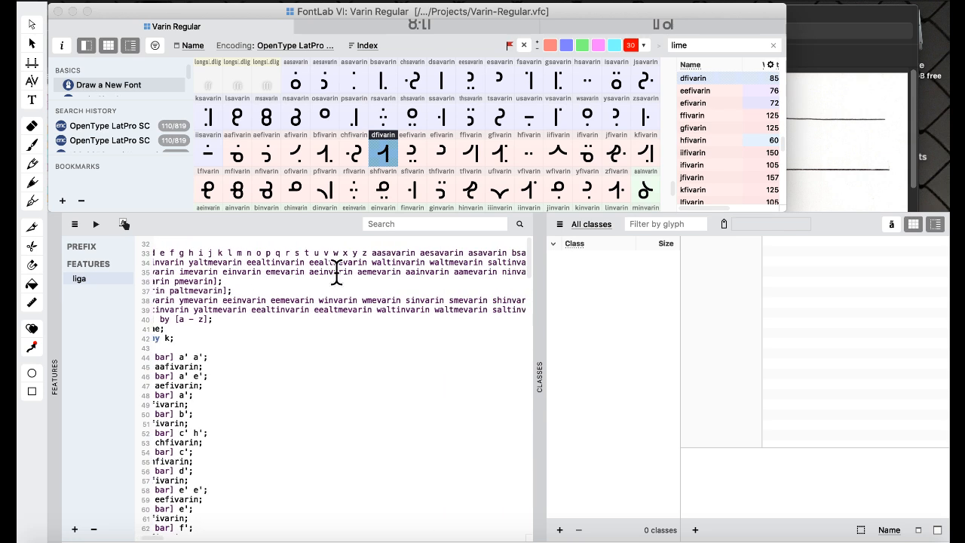
scroll(313, 279, "left", 4)
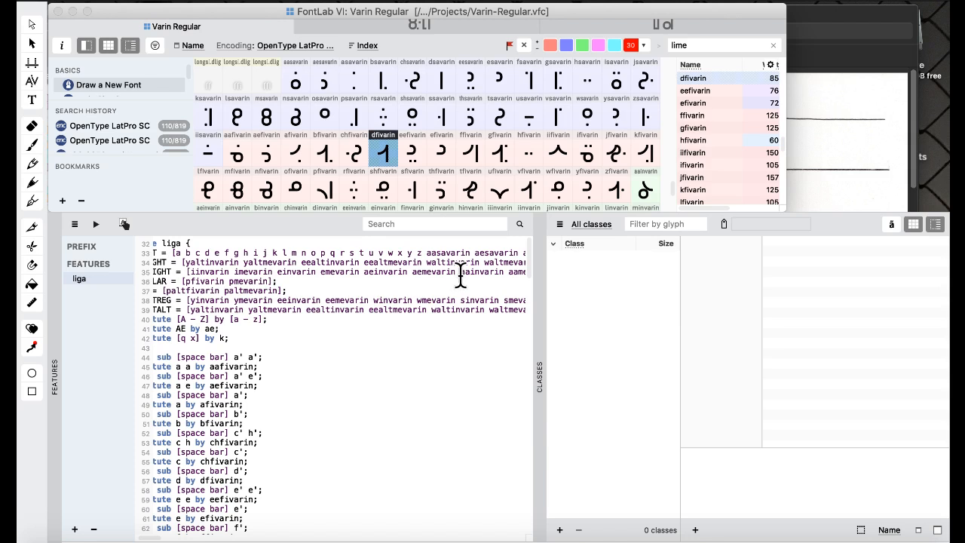
scroll(461, 276, "right", 3)
scroll(460, 276, "right", 1)
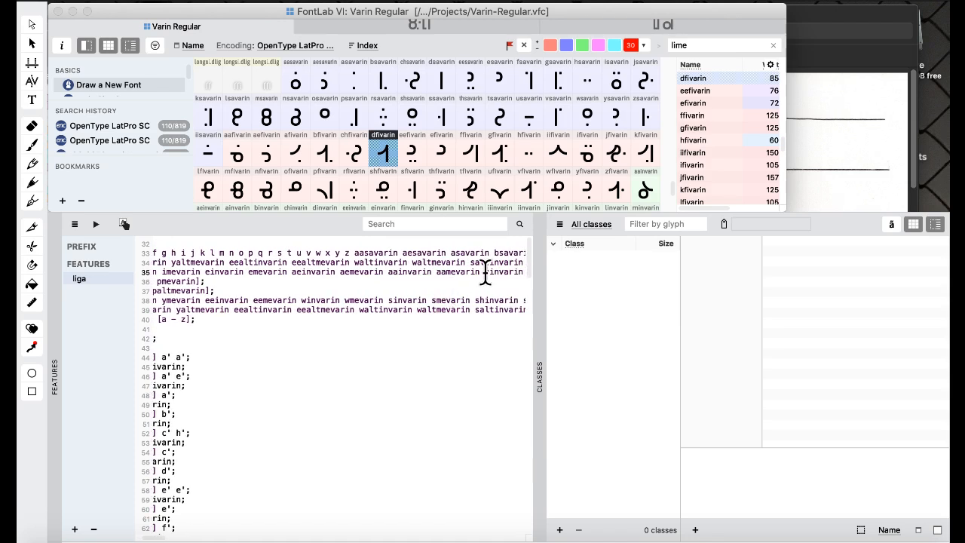
left_click_drag(483, 271, 390, 278)
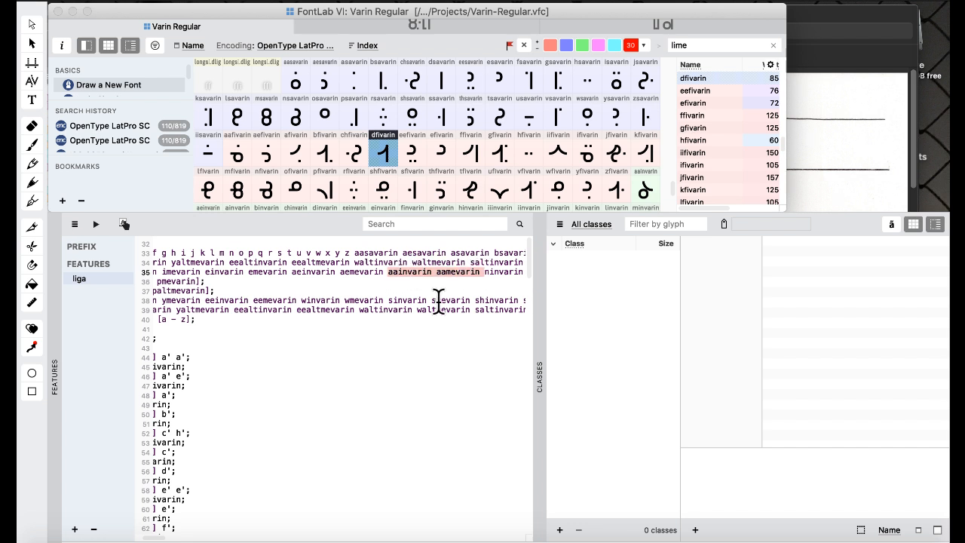
key("BackSpace")
scroll(291, 275, "left", 3)
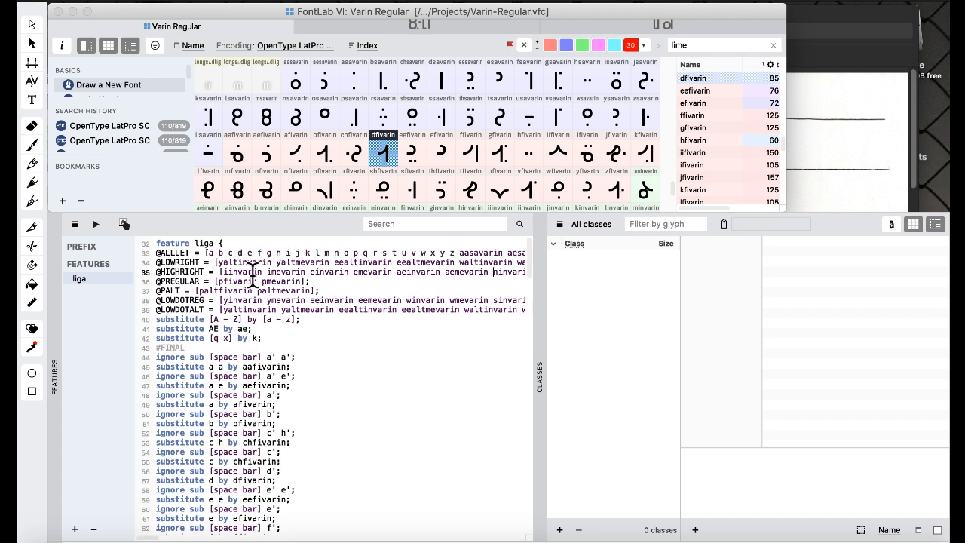
left_click(224, 271)
type("aainvarin aamevarin")
scroll(316, 295, "right", 3)
scroll(316, 295, "right", 2)
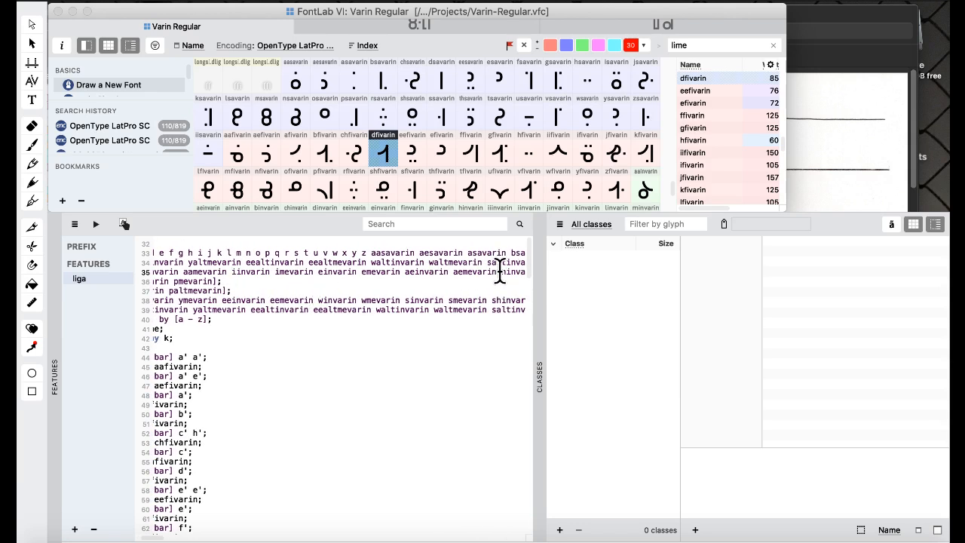
left_click_drag(502, 273, 406, 273)
key("super+c")
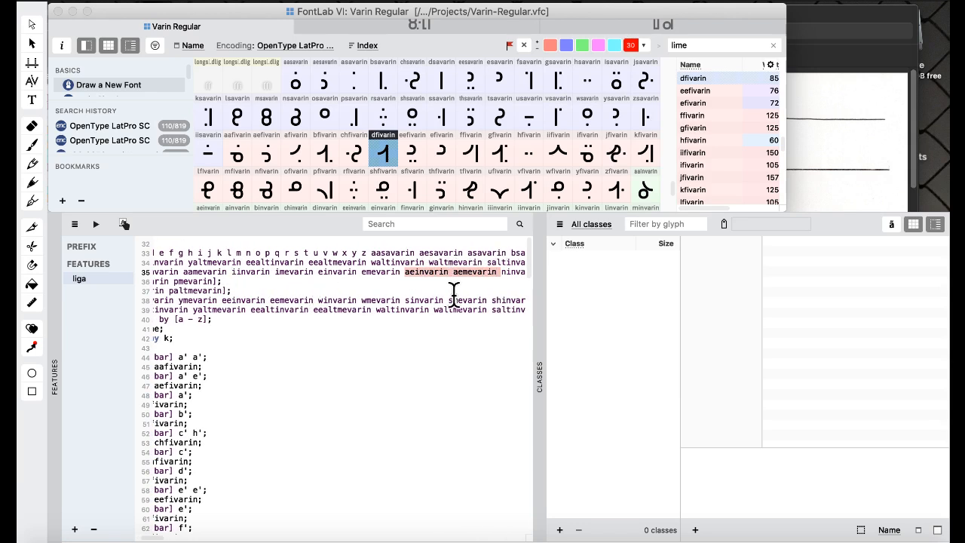
key("BackSpace")
scroll(264, 268, "left", 3)
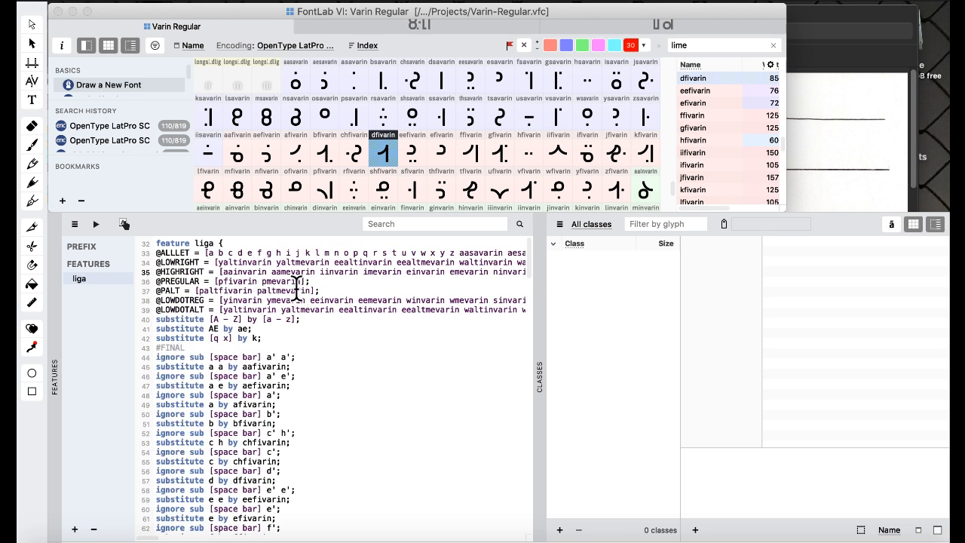
left_click(320, 272)
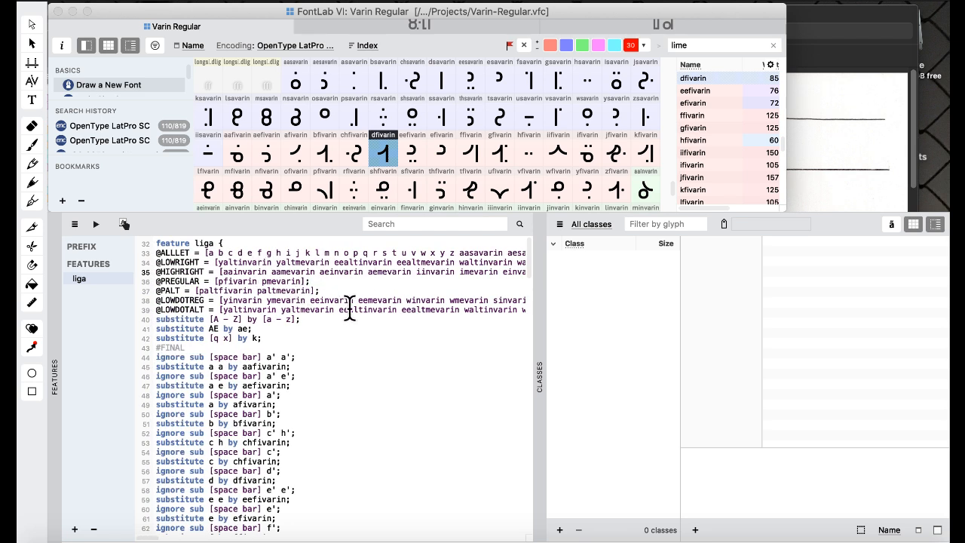
key("super+v")
scroll(361, 294, "right", 3)
scroll(375, 290, "right", 2)
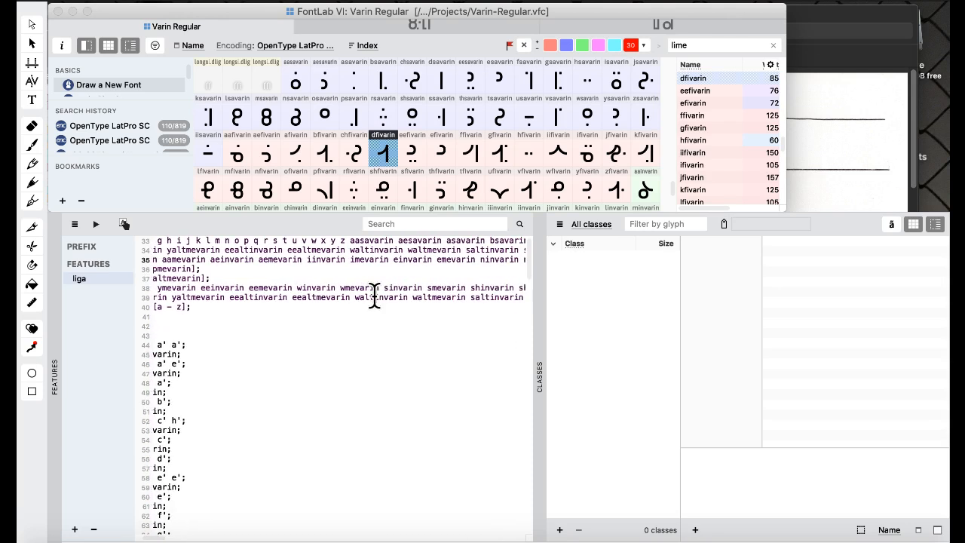
scroll(351, 282, "right", 3)
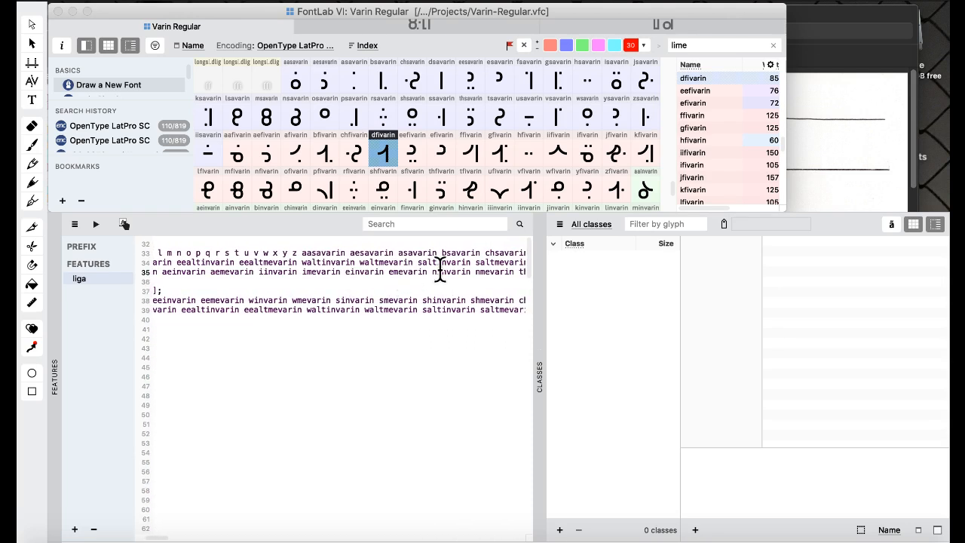
left_click_drag(431, 272, 347, 275)
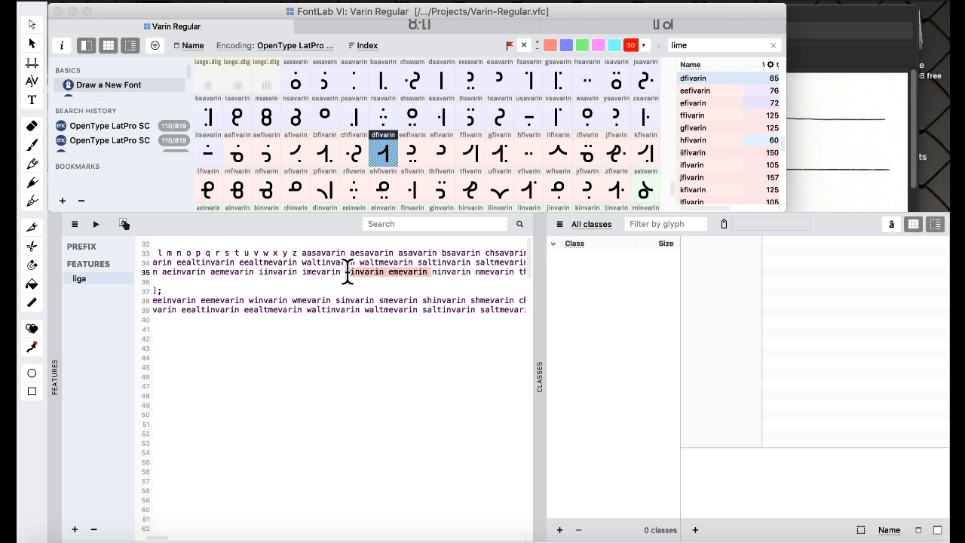
key("BackSpace")
scroll(343, 279, "left", 5)
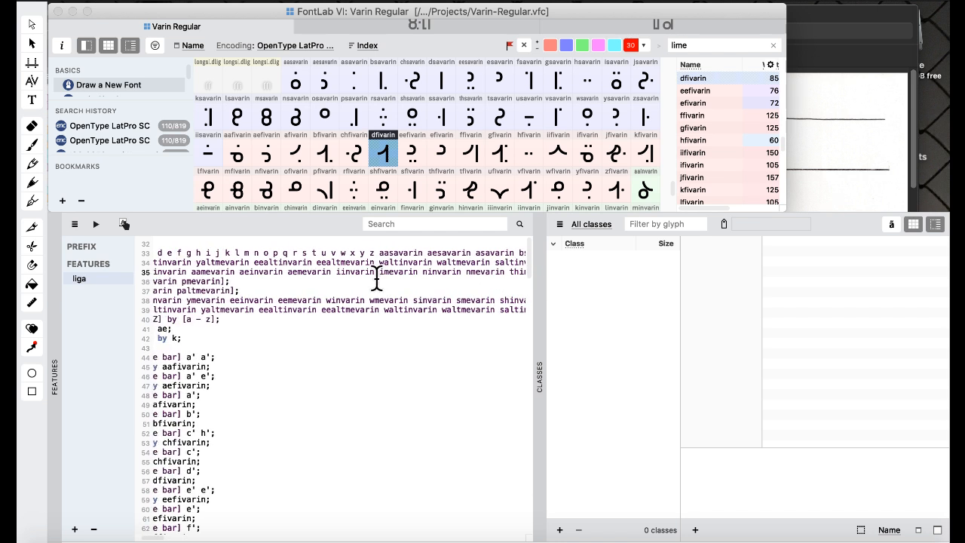
left_click(336, 272)
type("einvarin emevarin")
scroll(369, 294, "right", 3)
scroll(369, 294, "right", 1)
scroll(414, 280, "right", 3)
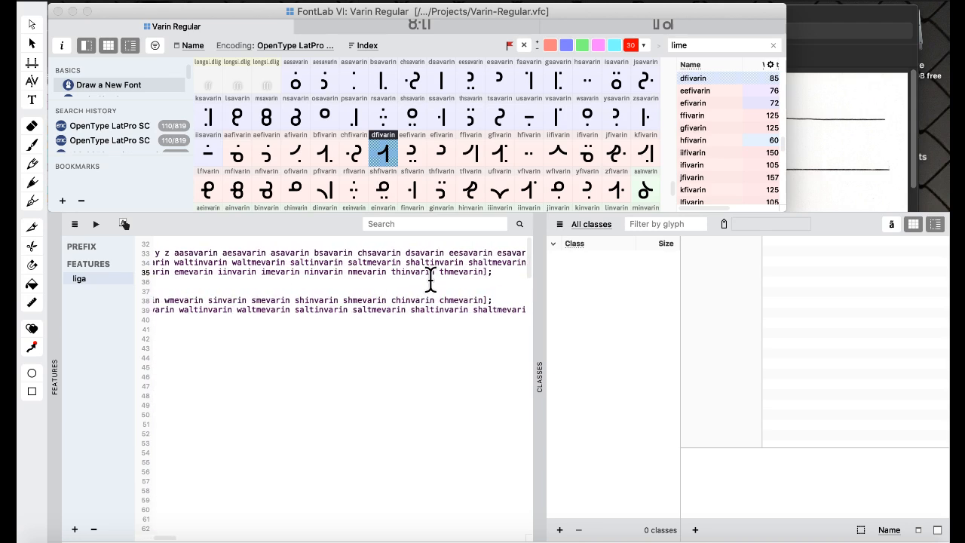
scroll(429, 277, "left", 5)
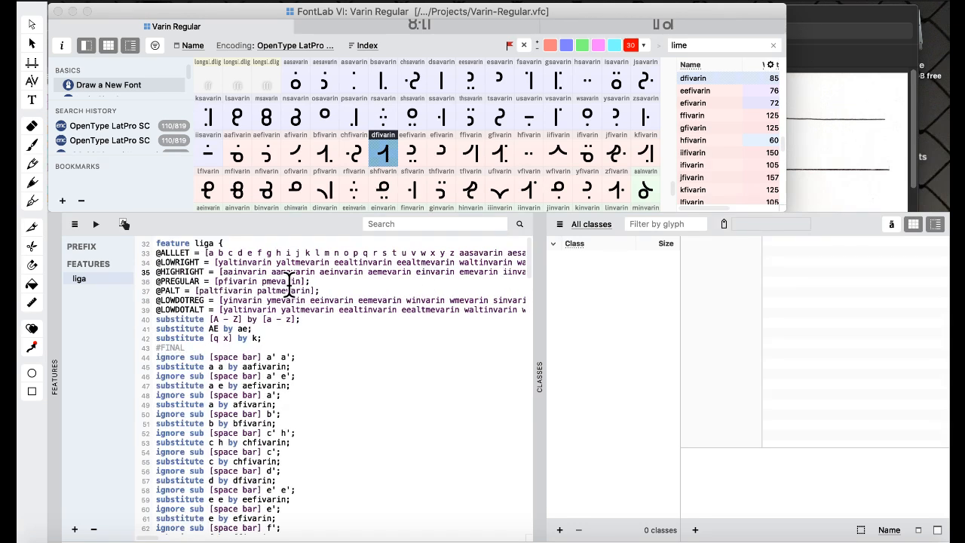
scroll(364, 293, "right", 10)
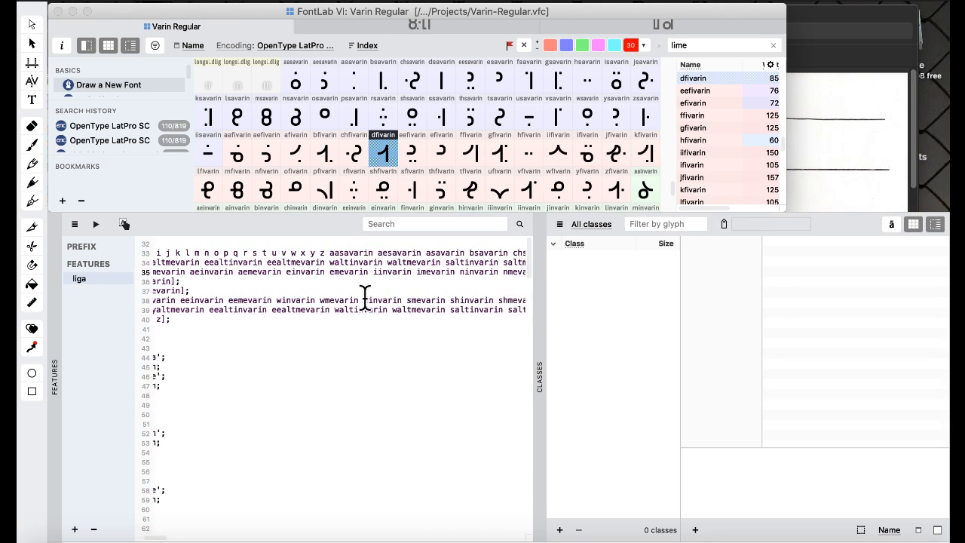
left_click(403, 279)
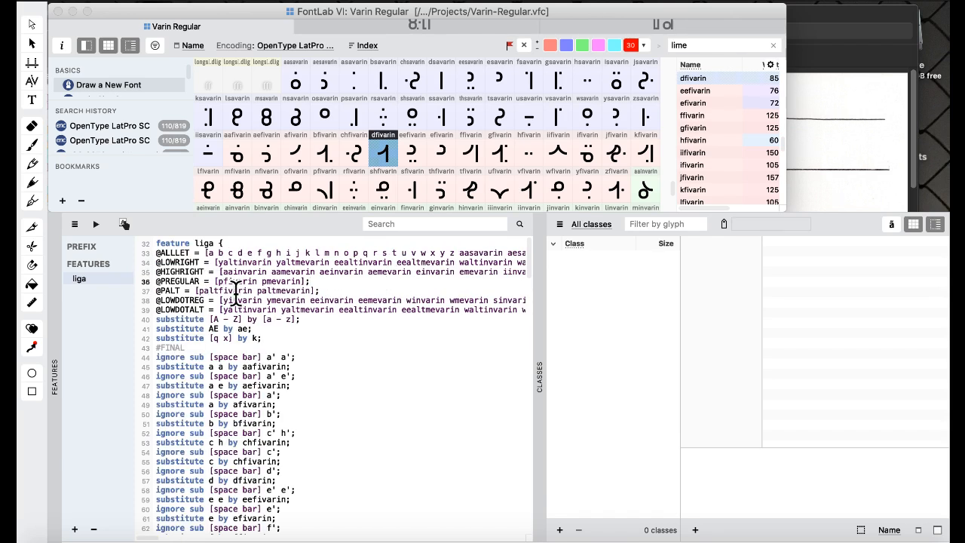
key("Return")
key("Up")
type("@HIGHLEF")
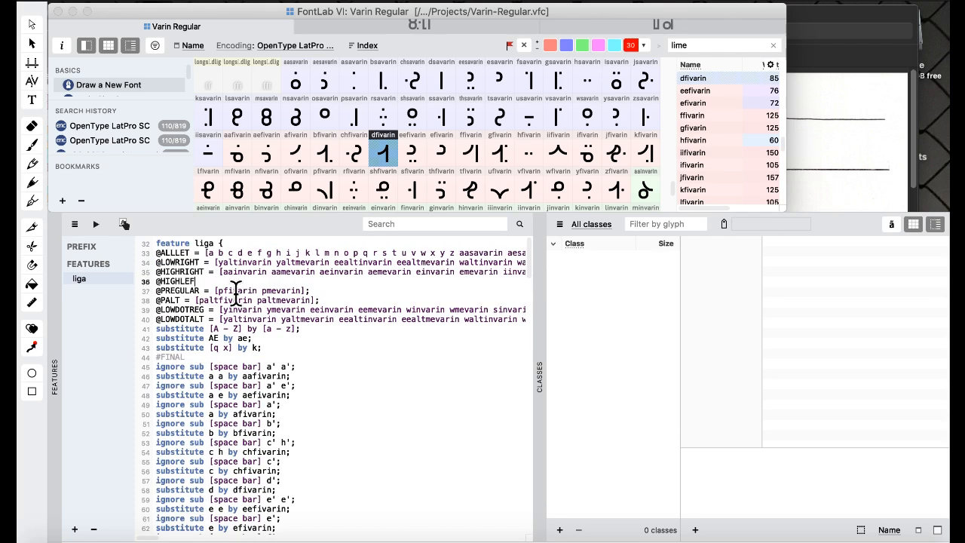
type("T = [];")
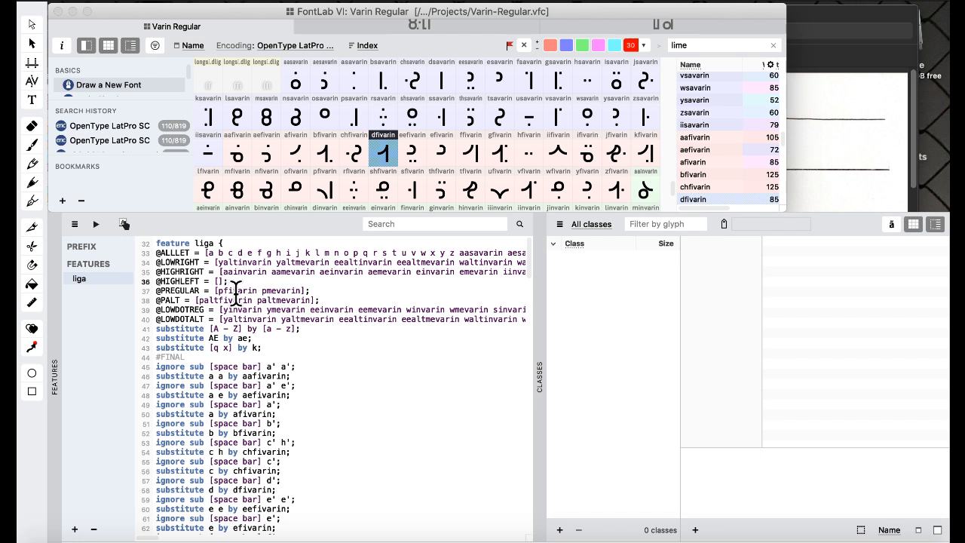
key("ctrl+Up")
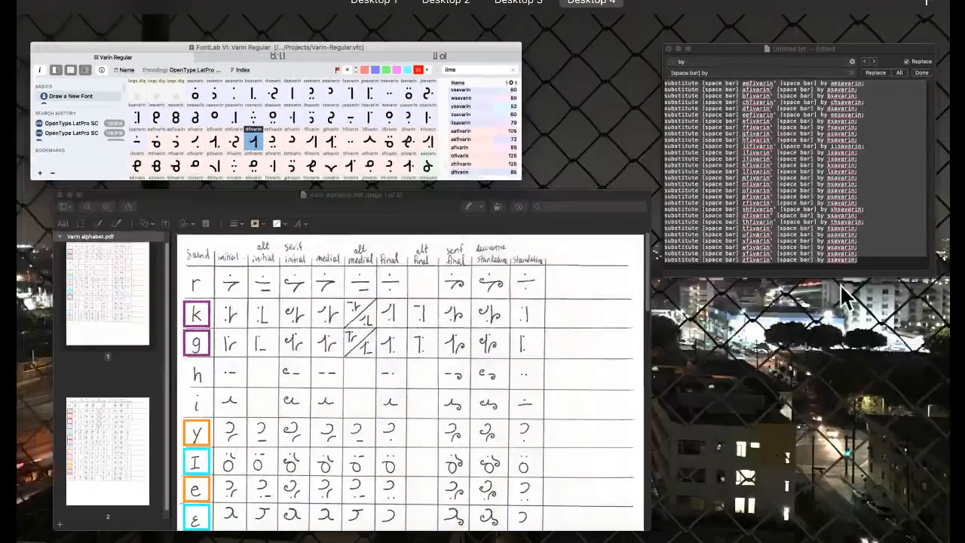
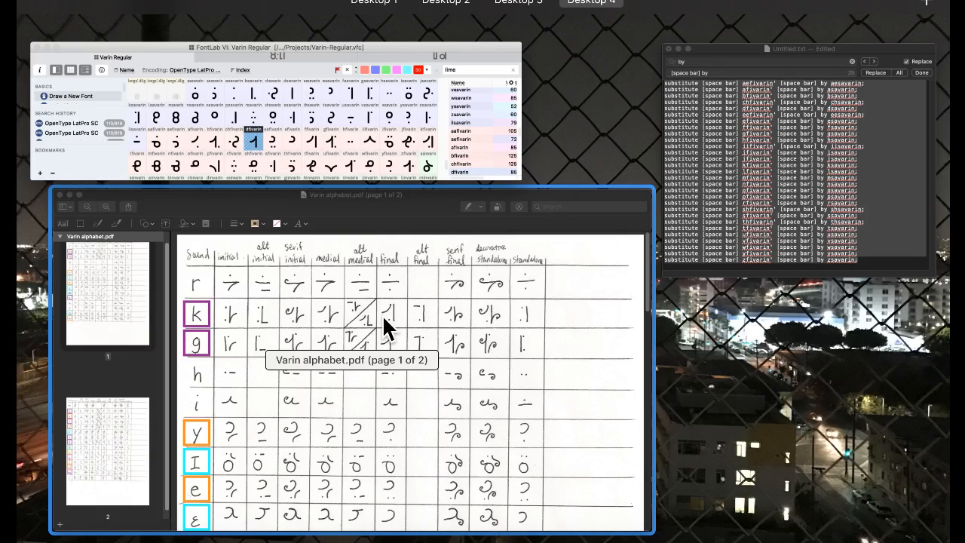
left_click(272, 141)
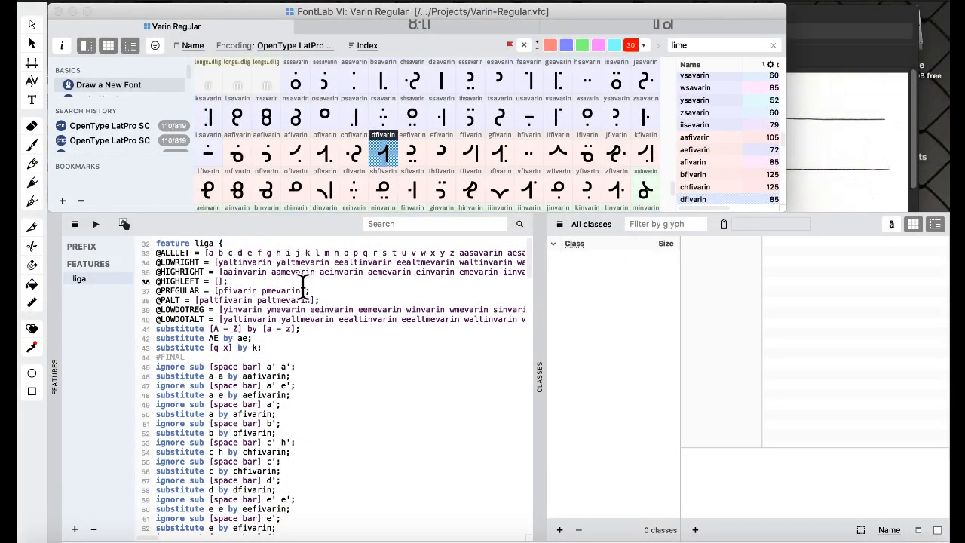
key("ctrl+Up")
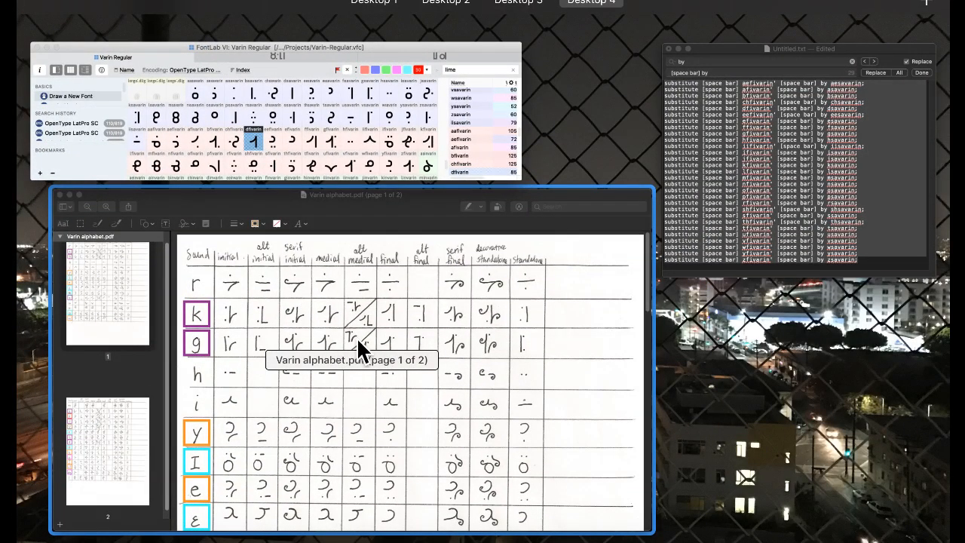
left_click(296, 139)
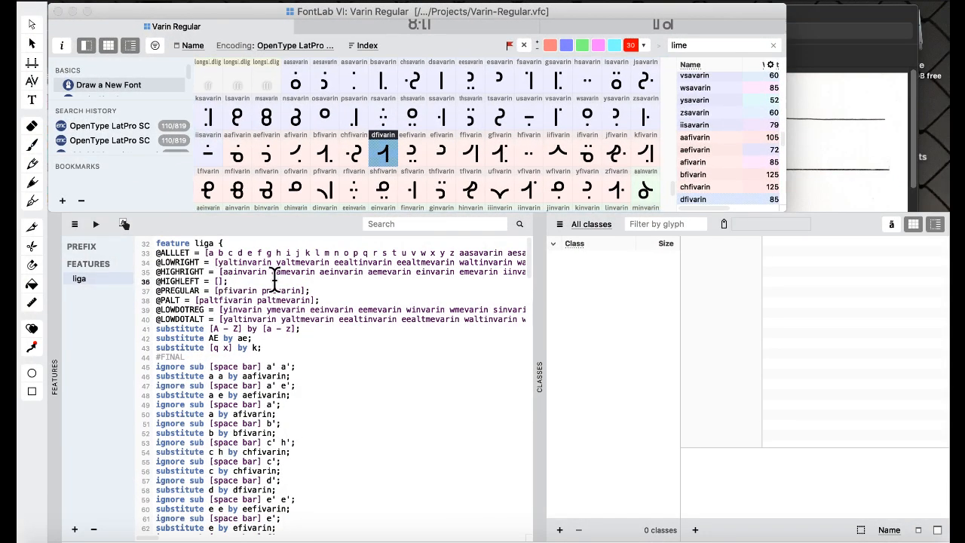
type("kfi")
type("varin kmevarin")
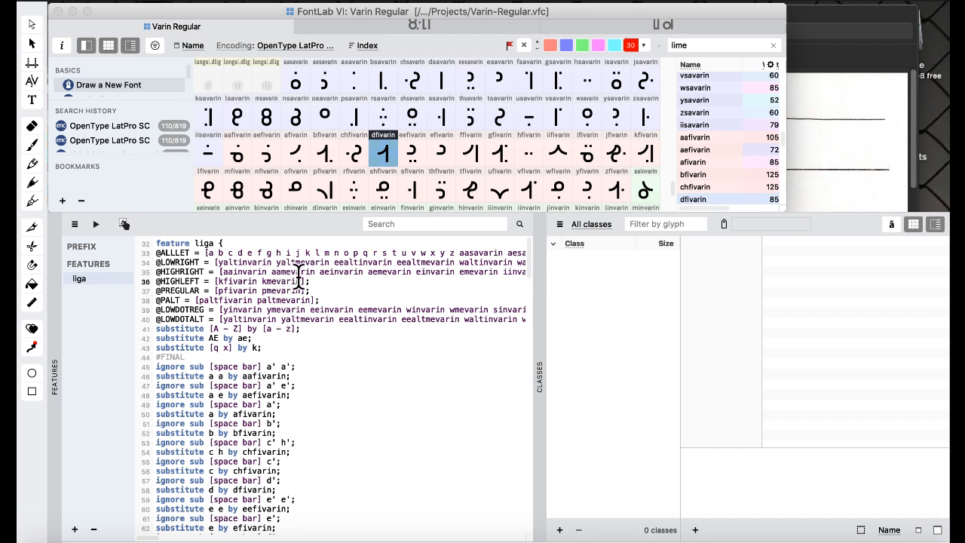
left_click(219, 281)
type("gfi")
type("varin gmeva")
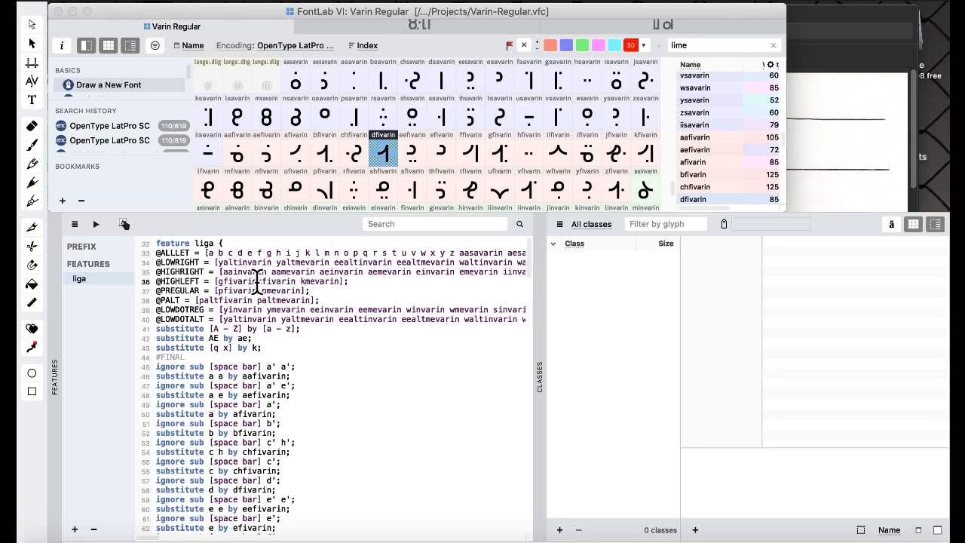
type("rin")
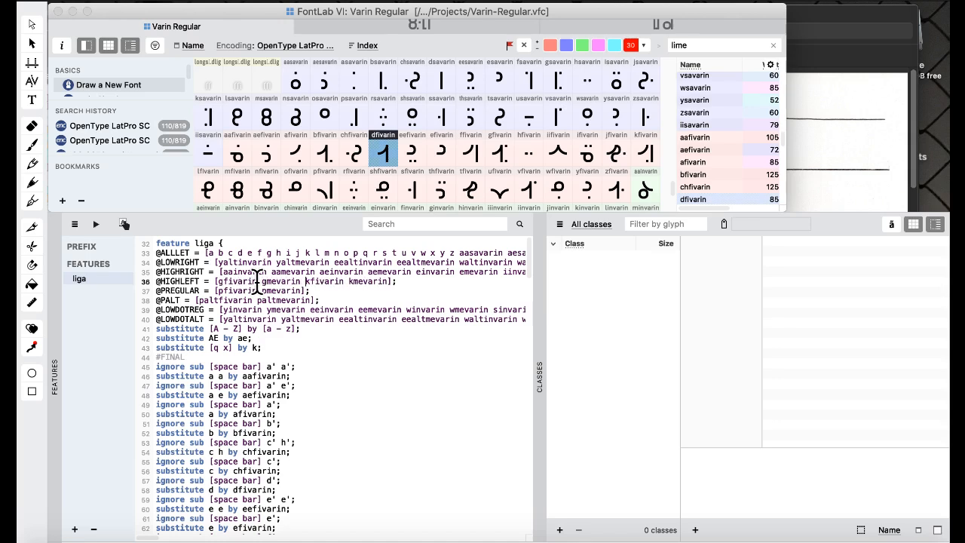
key("ctrl+Up")
left_click(303, 441)
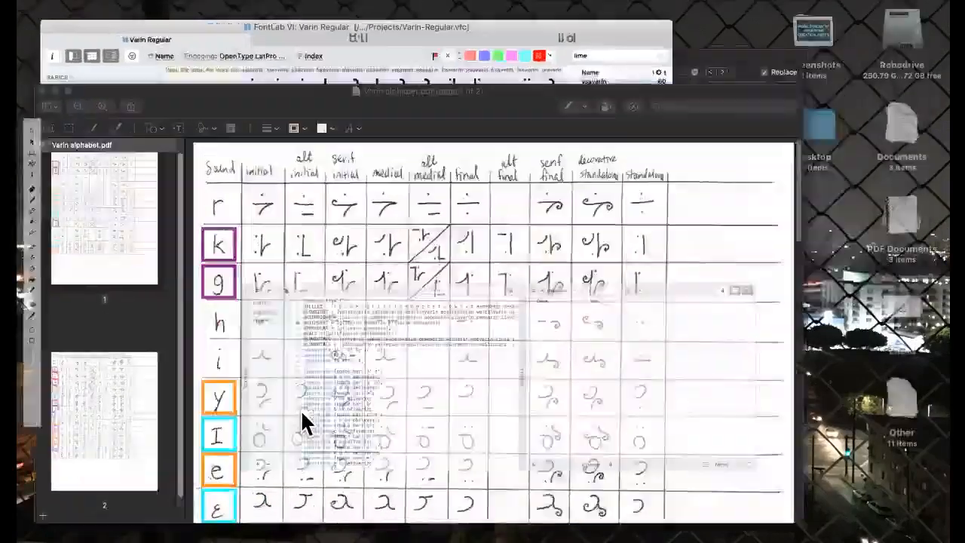
scroll(375, 332, "down", 8)
scroll(375, 298, "down", 3)
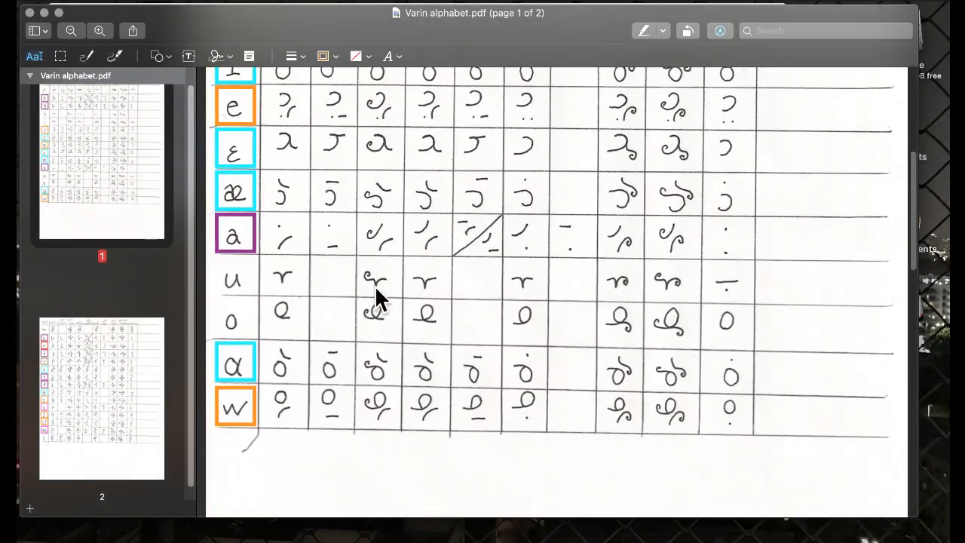
key("ctrl+Up")
left_click(252, 114)
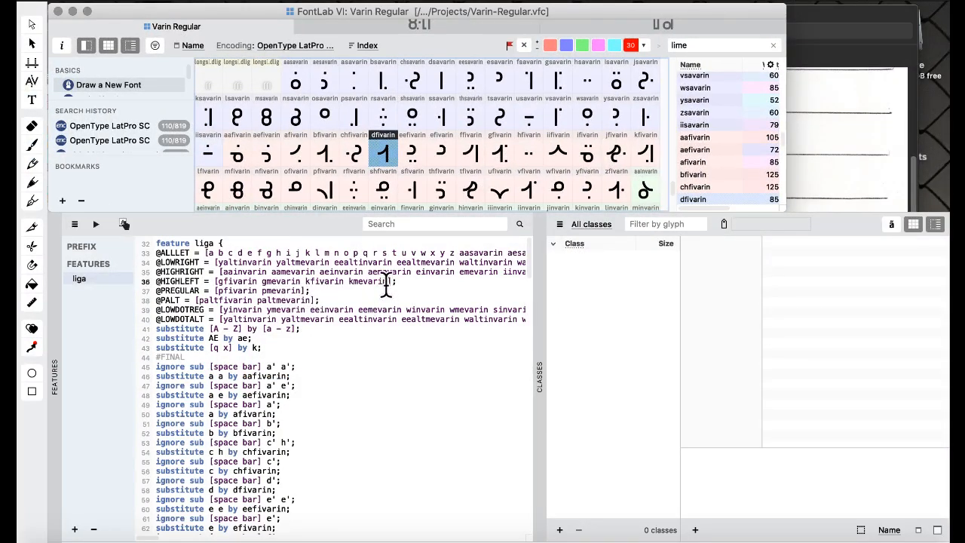
type("afivarin a")
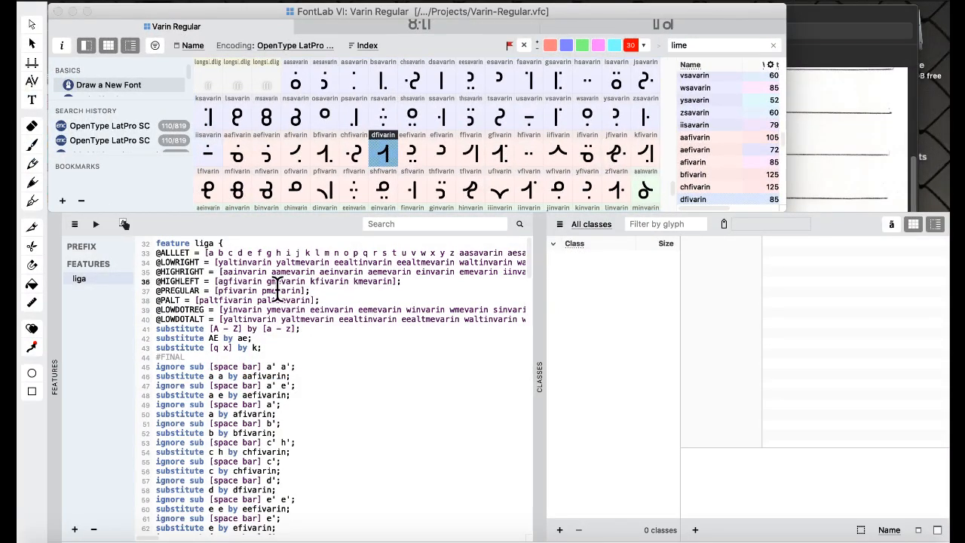
type("efivar")
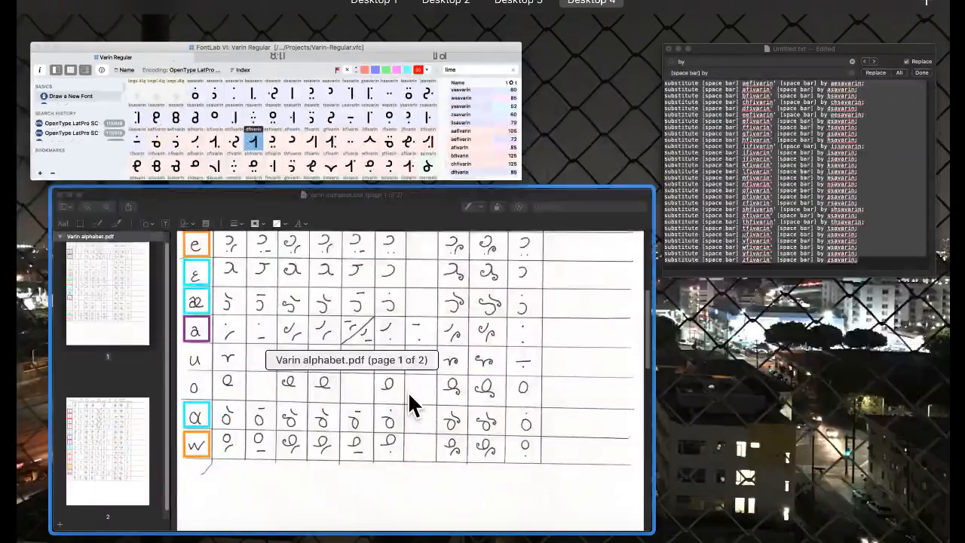
left_click(405, 390)
scroll(401, 304, "down", 5)
scroll(400, 304, "down", 5)
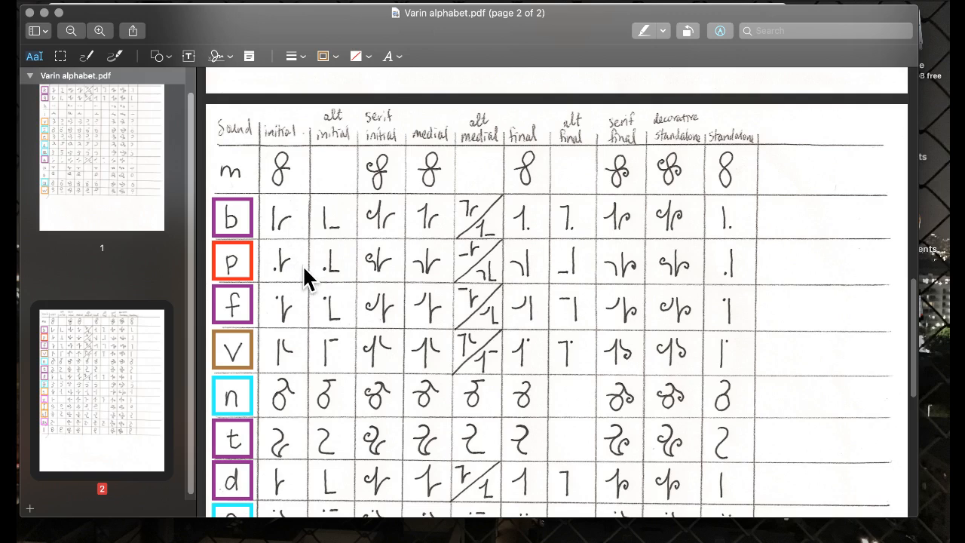
key("ctrl+Up")
left_click(297, 115)
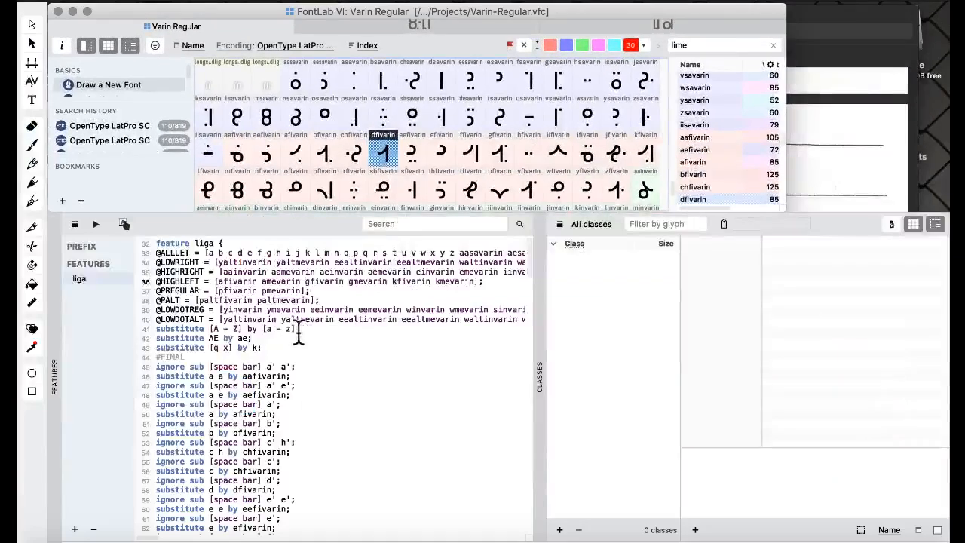
left_click(302, 280)
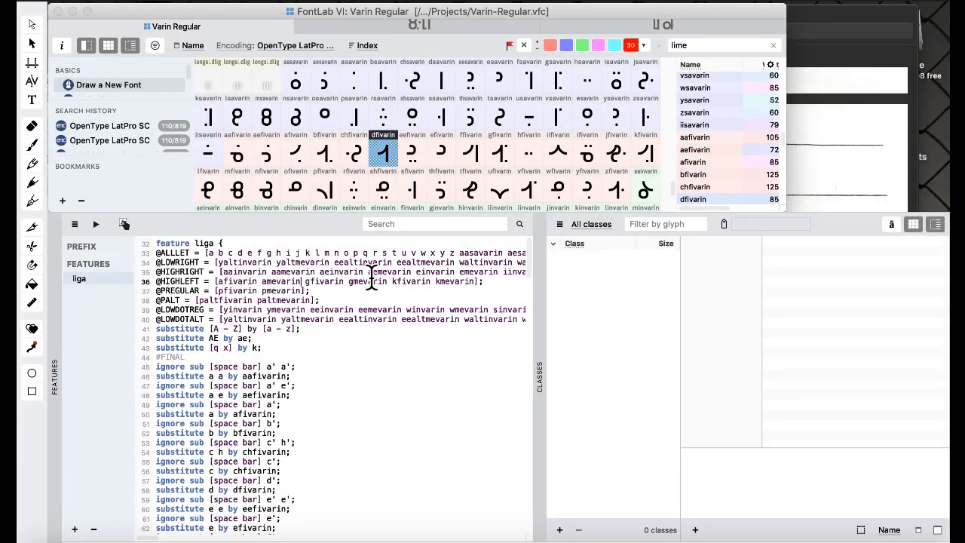
type("bfivarin ")
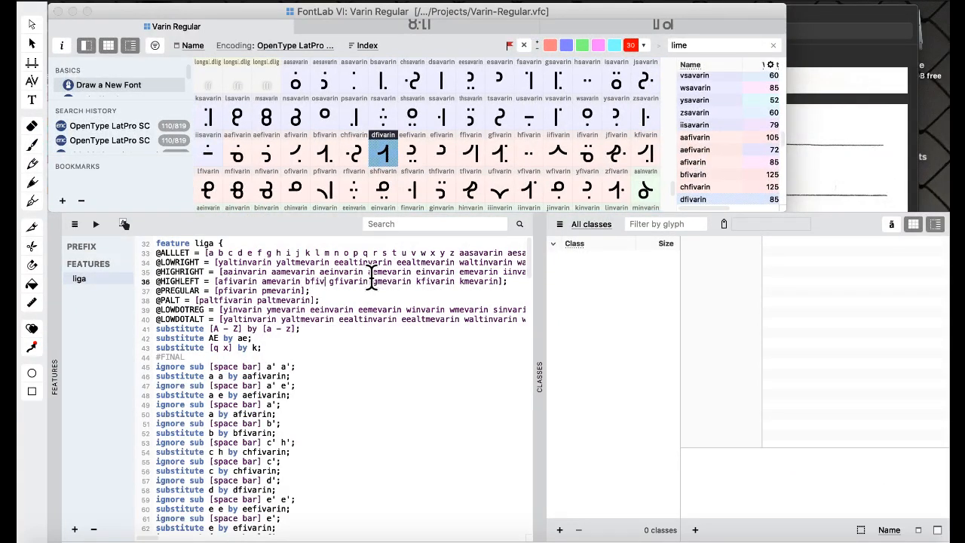
type("bmevarin ")
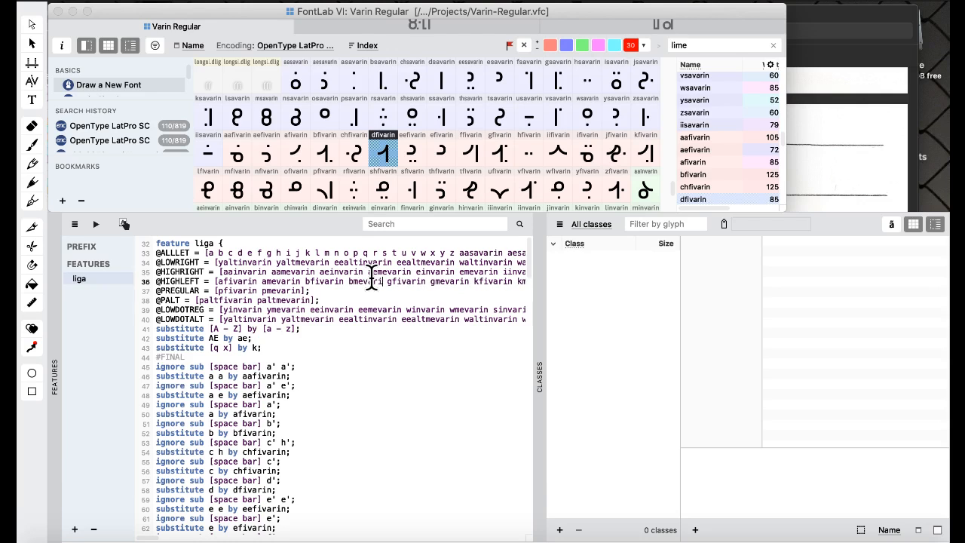
type("ffivarin fmevarin")
key("ctrl+Up")
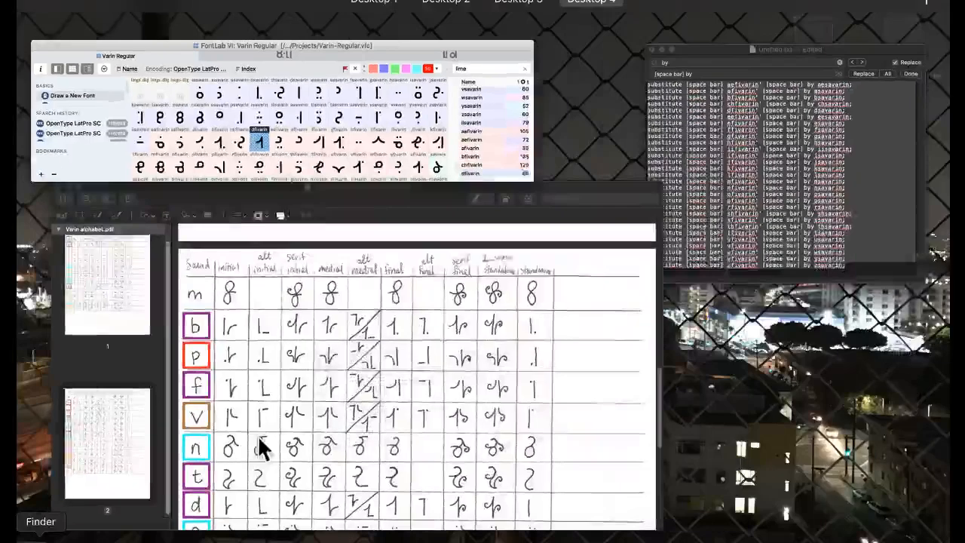
left_click(354, 111)
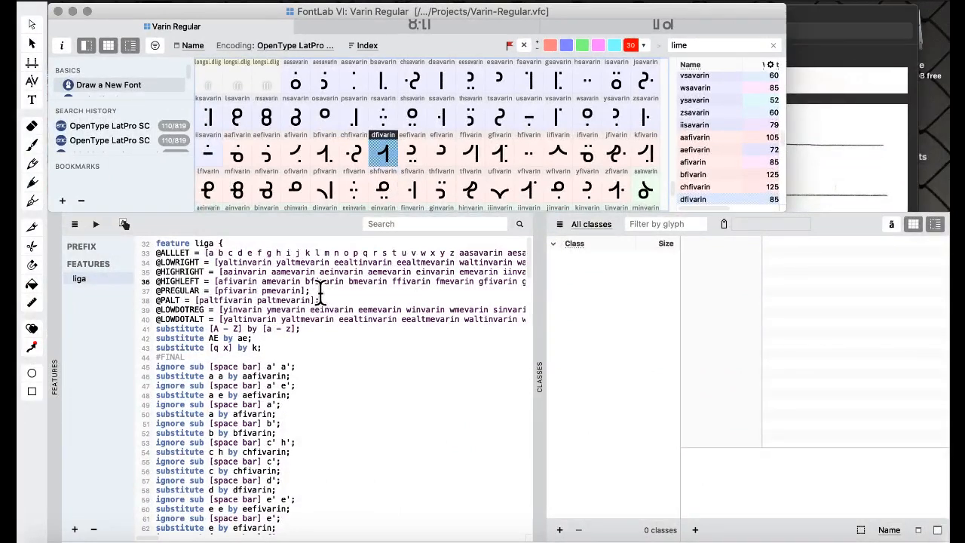
scroll(320, 292, "right", 5)
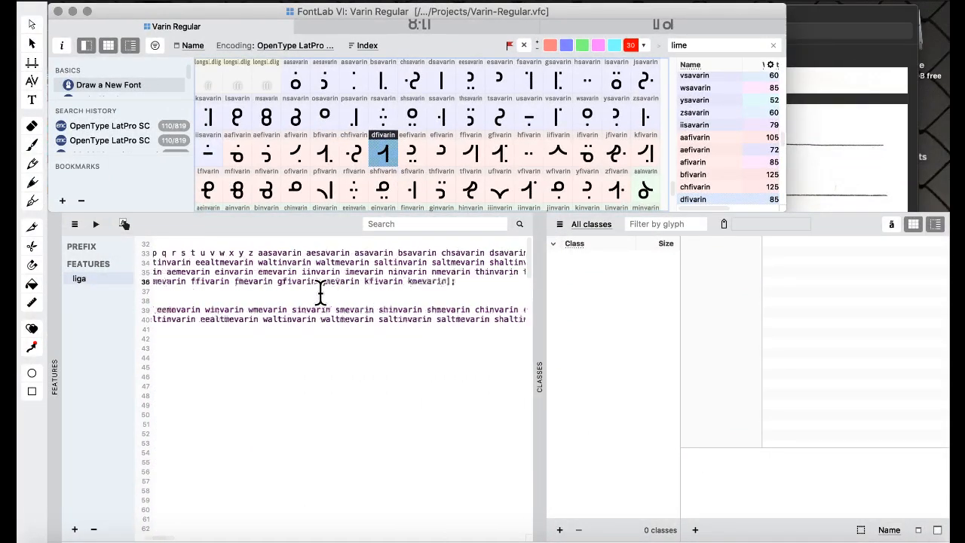
scroll(321, 292, "left", 5)
left_click_drag(391, 280, 484, 286)
left_click(485, 285)
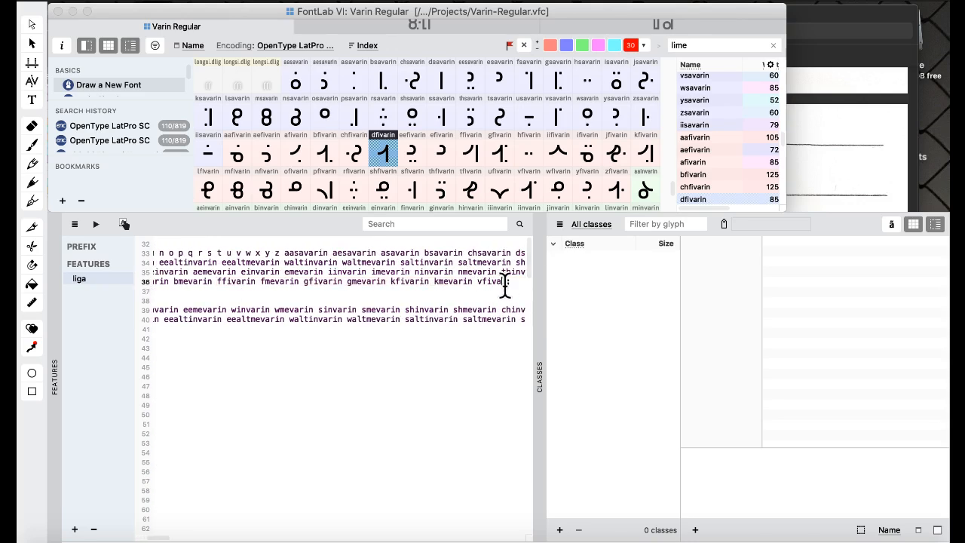
type("vmevarin")
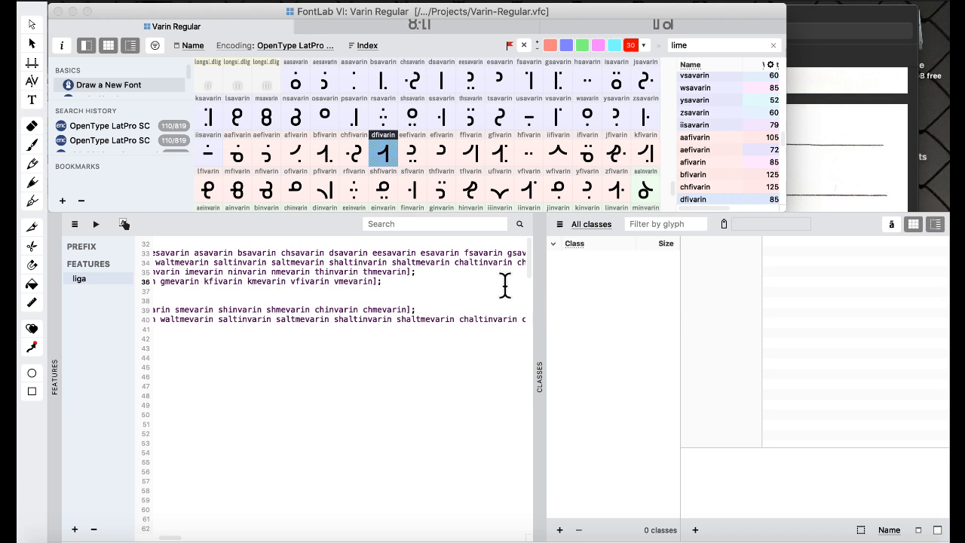
key("ctrl+Up")
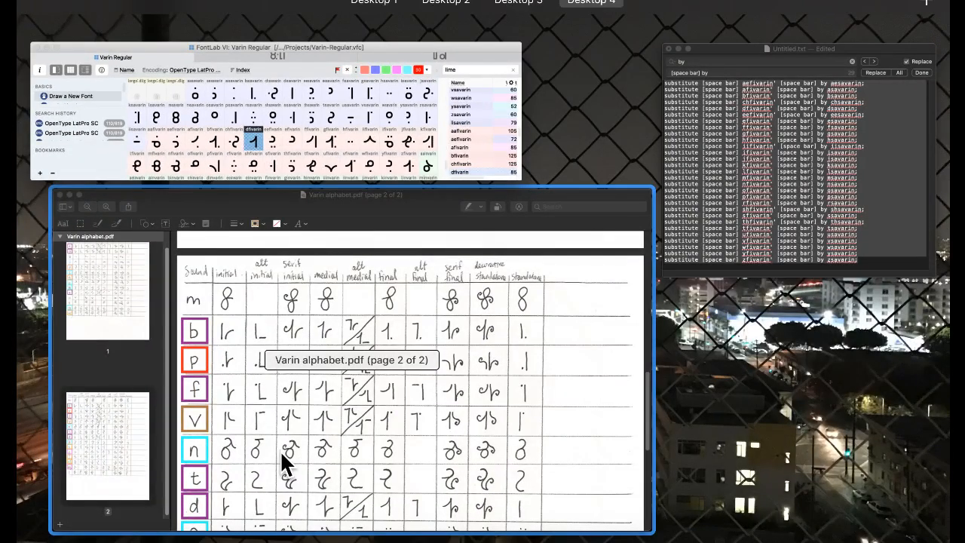
left_click(283, 452)
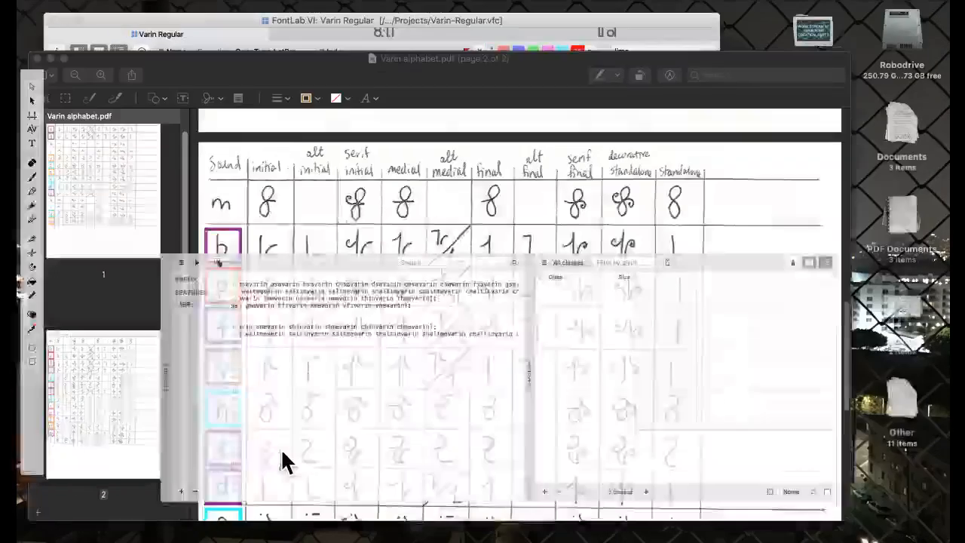
scroll(347, 369, "down", 5)
scroll(344, 358, "up", 3)
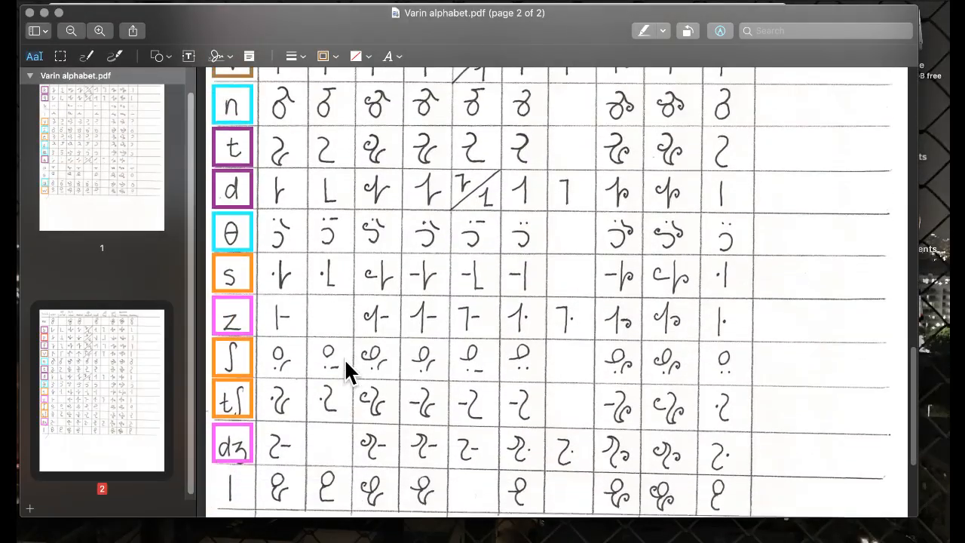
key("ctrl+Up")
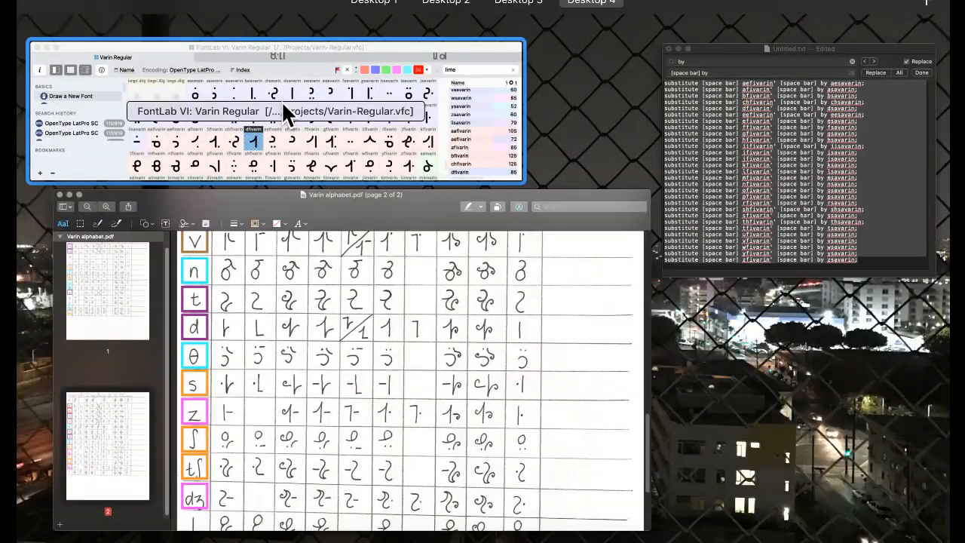
left_click(281, 101)
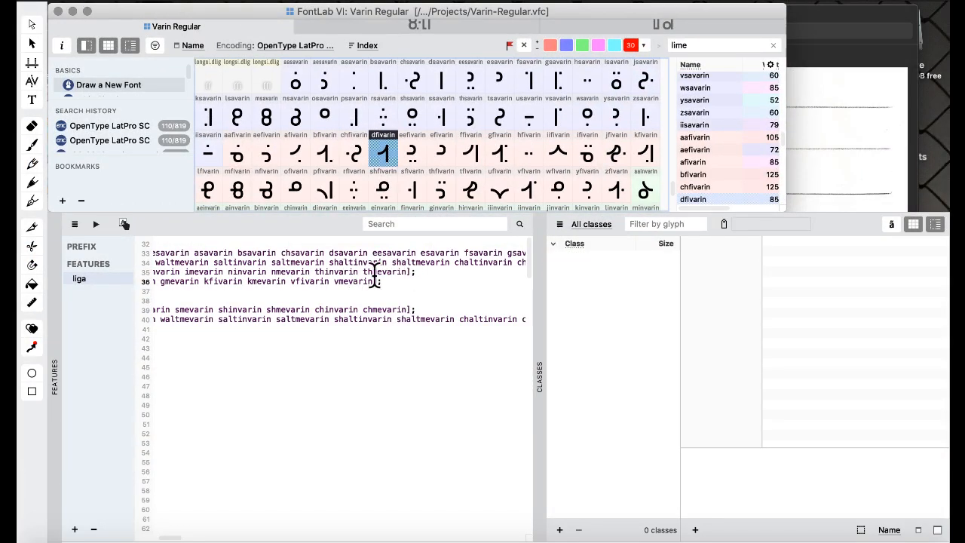
left_click(376, 282)
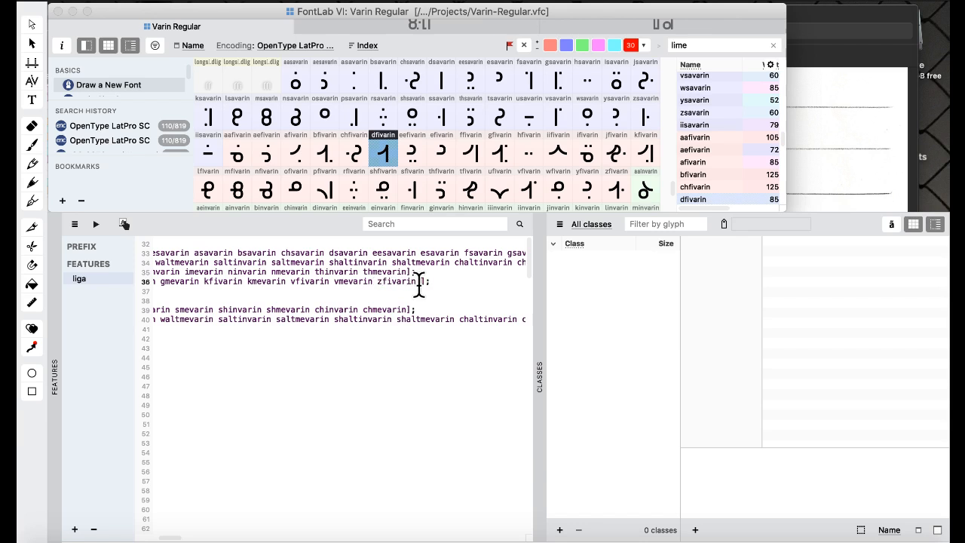
scroll(419, 285, "left", 3)
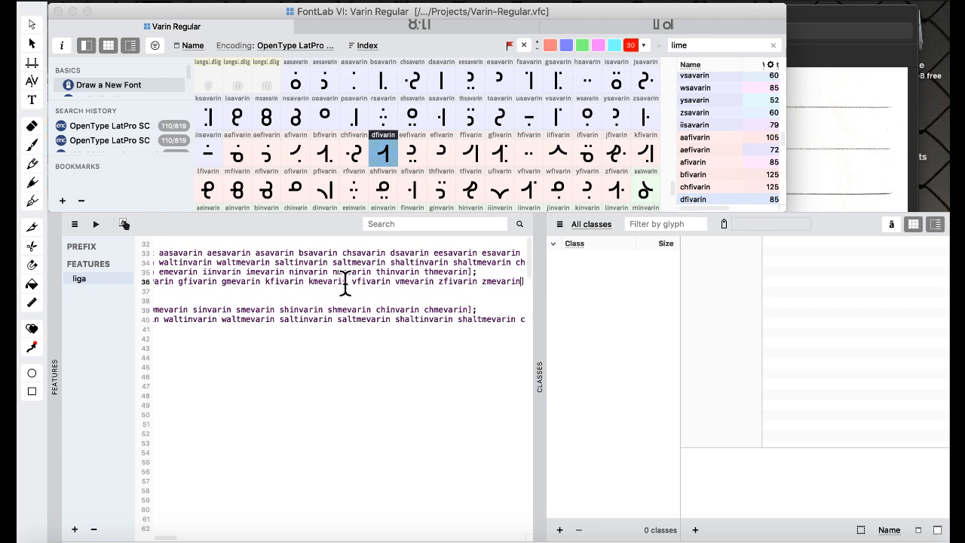
type("tfivarin ")
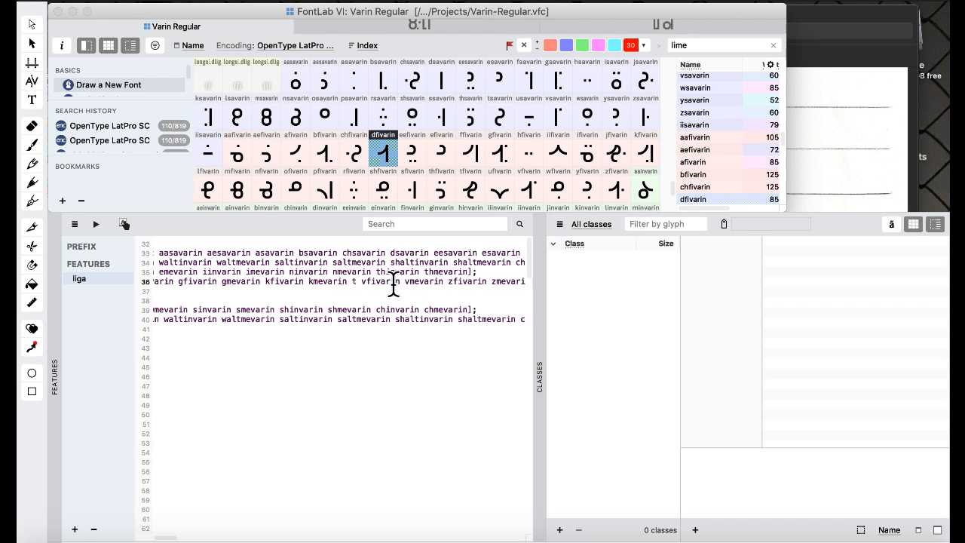
type(" tmevarin")
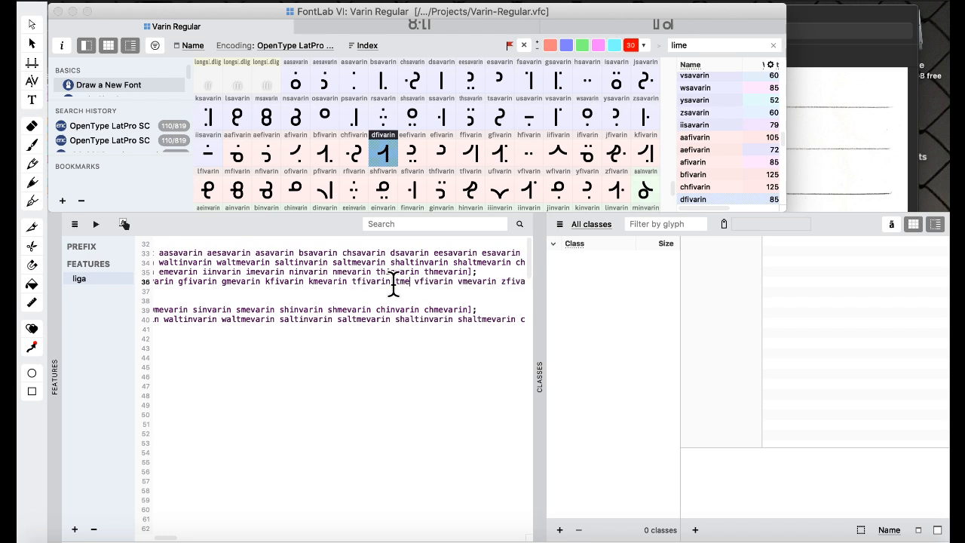
scroll(394, 286, "left", 5)
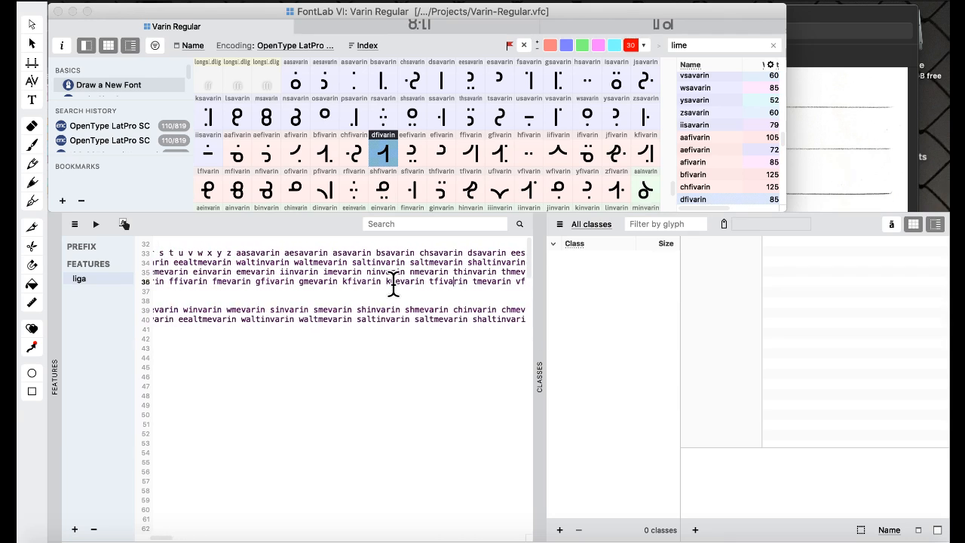
left_click(339, 281)
type("j")
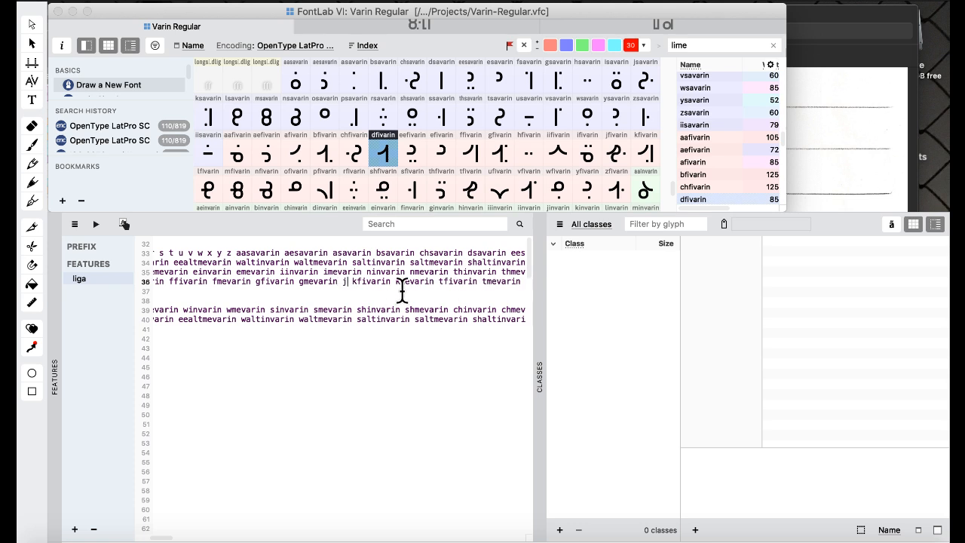
type("fivarin jmevarin")
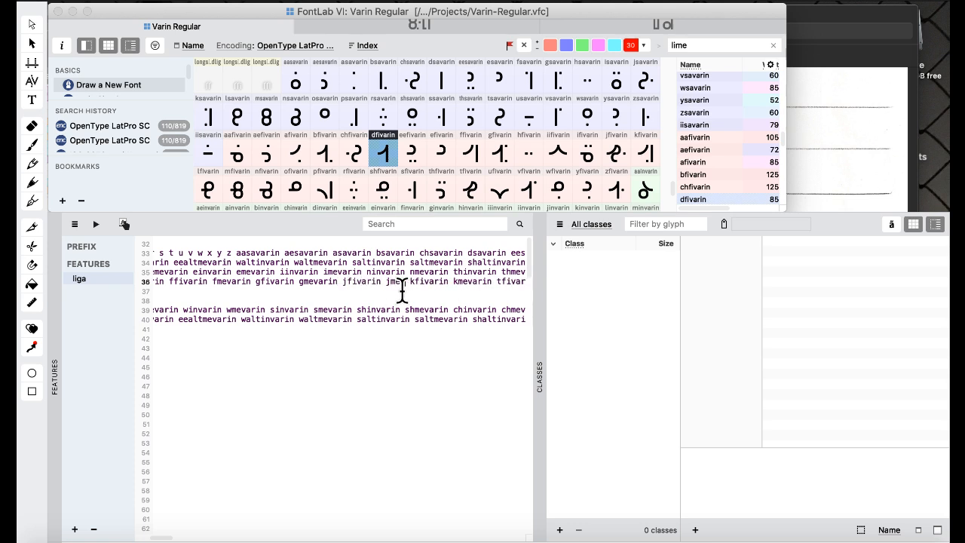
scroll(402, 290, "left", 3)
left_click(250, 281)
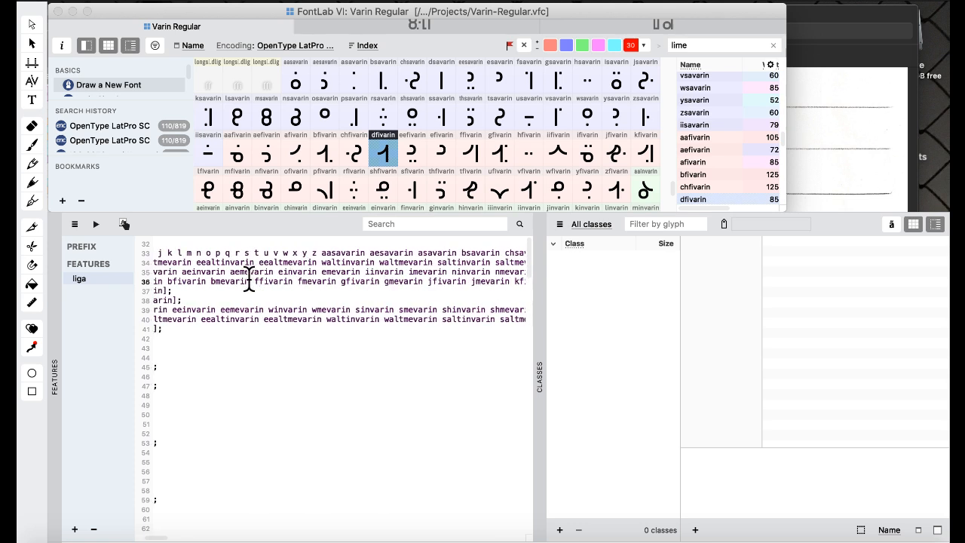
type("dfivari")
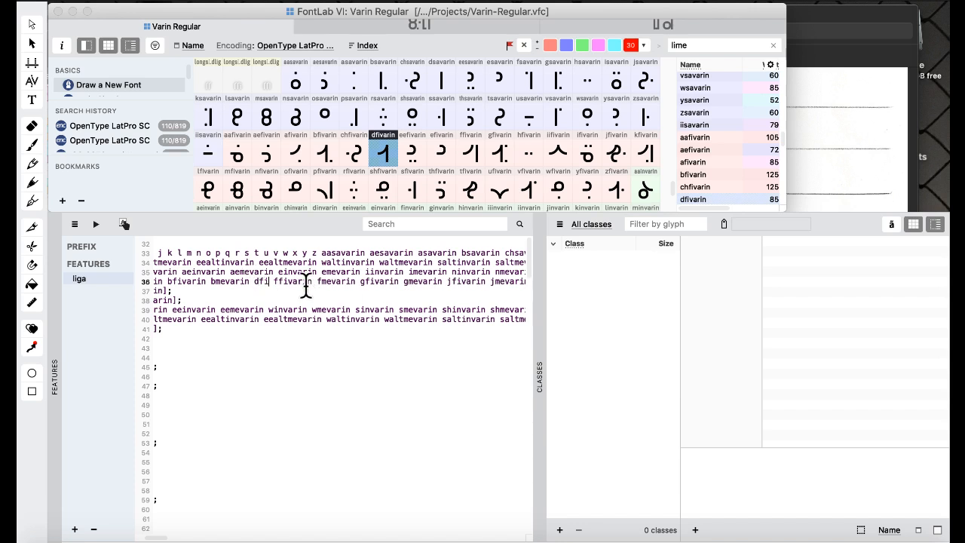
type("n dmevarin")
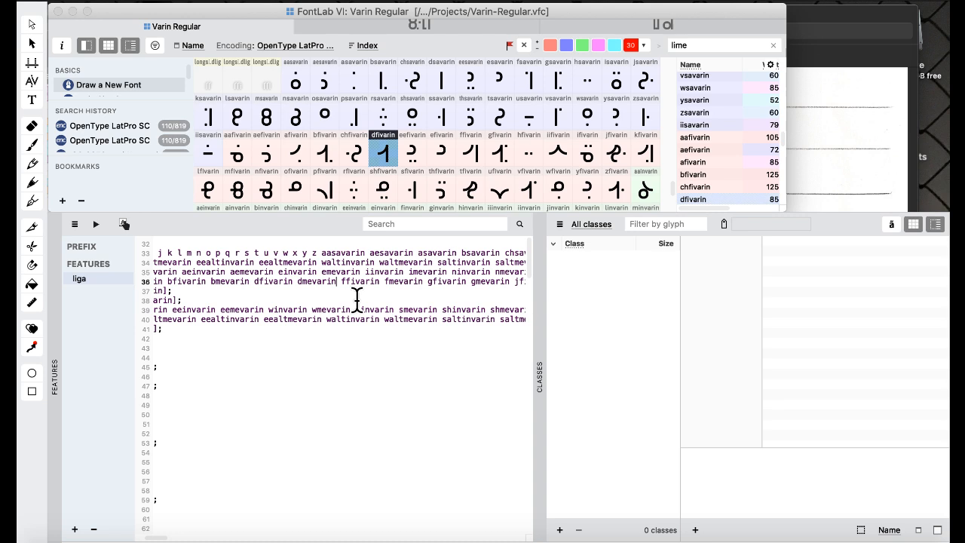
Review the start of the liga class definitions and check the rows on page 1 of the alphabet chart against them.
key("ctrl+Up")
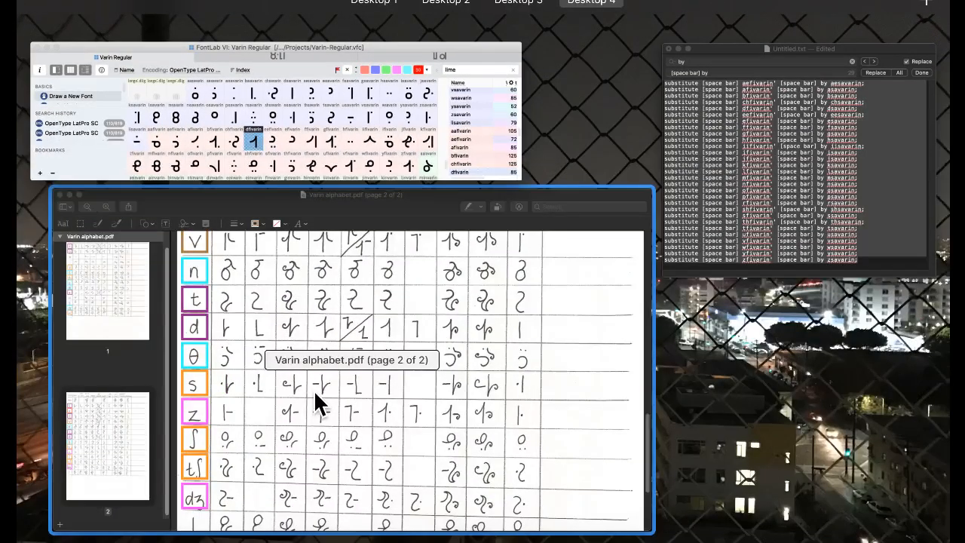
left_click(274, 161)
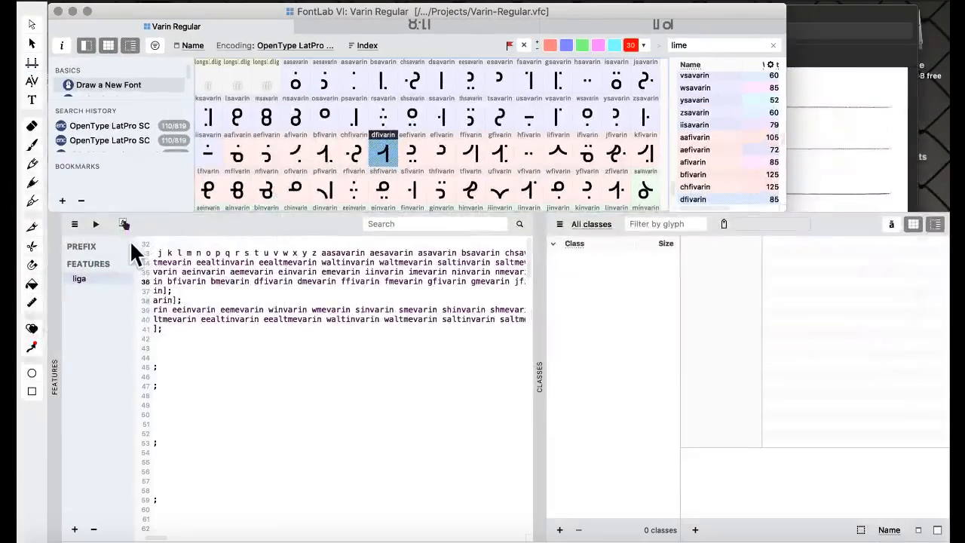
scroll(280, 367, "left", 5)
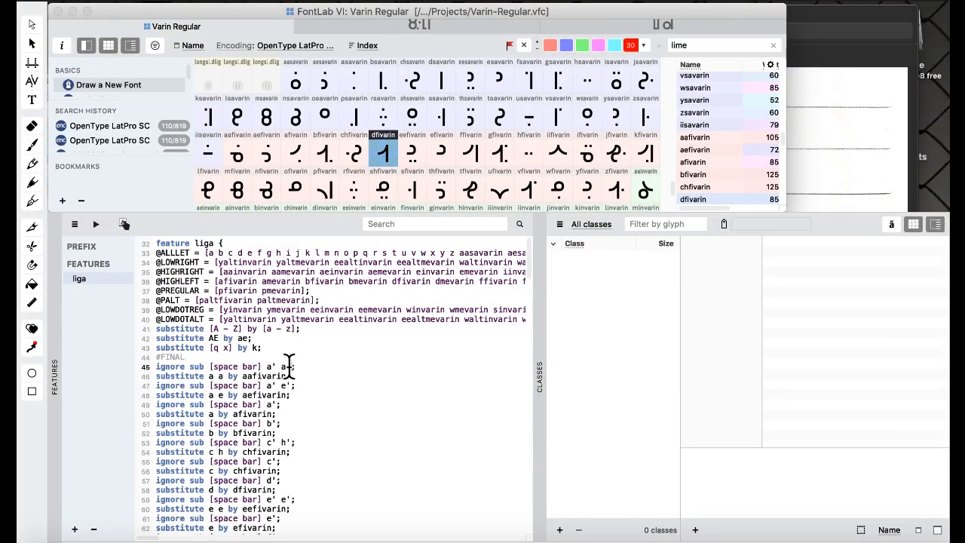
left_click(290, 367)
key("ctrl+Up")
left_click(365, 403)
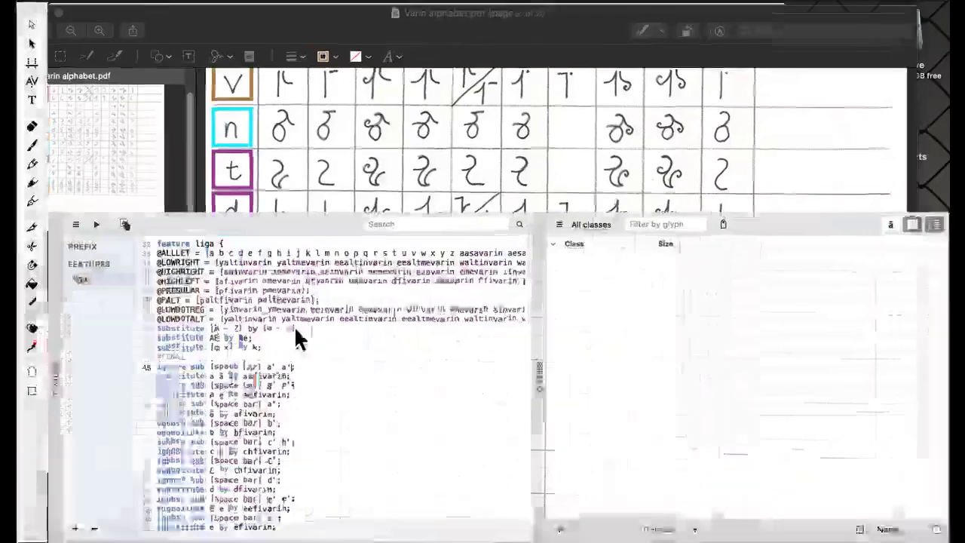
scroll(271, 299, "up", 15)
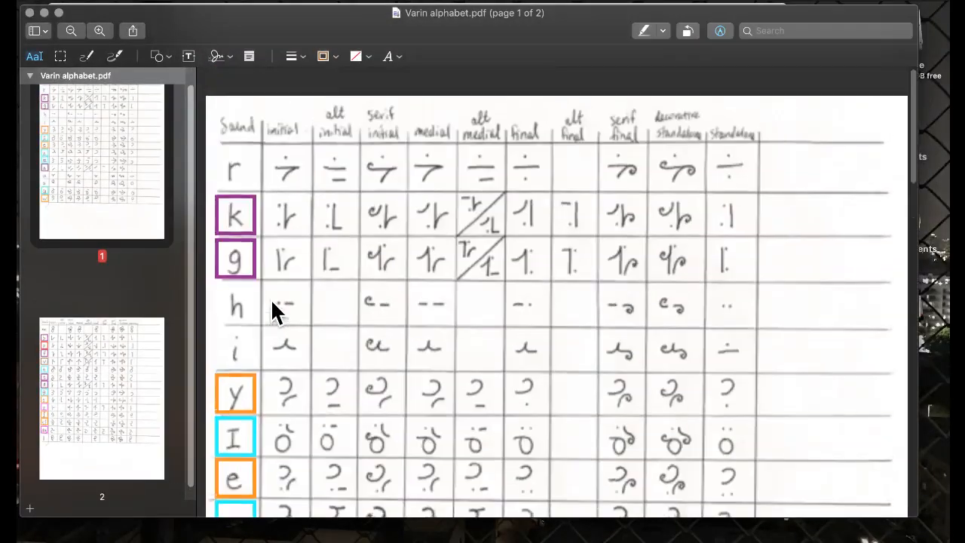
scroll(271, 299, "down", 5)
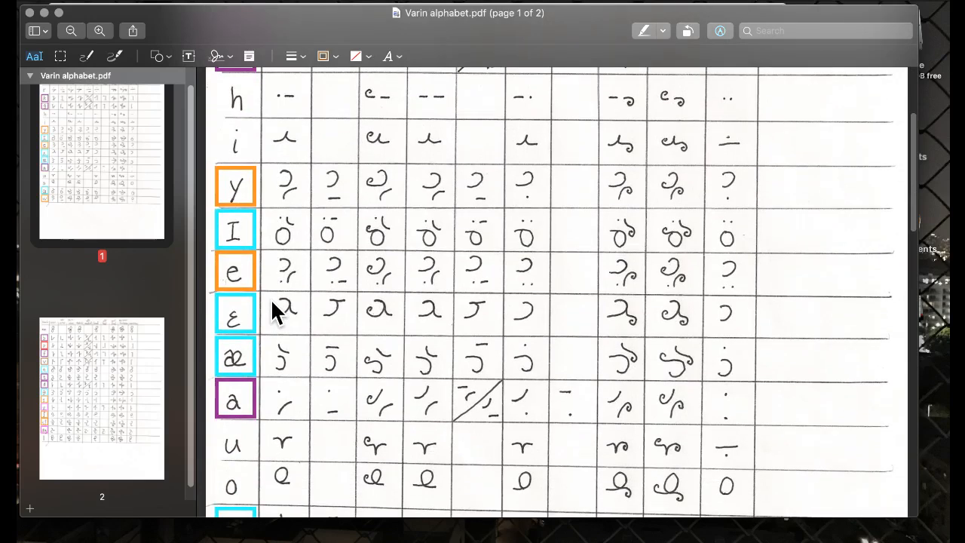
scroll(272, 329, "down", 5)
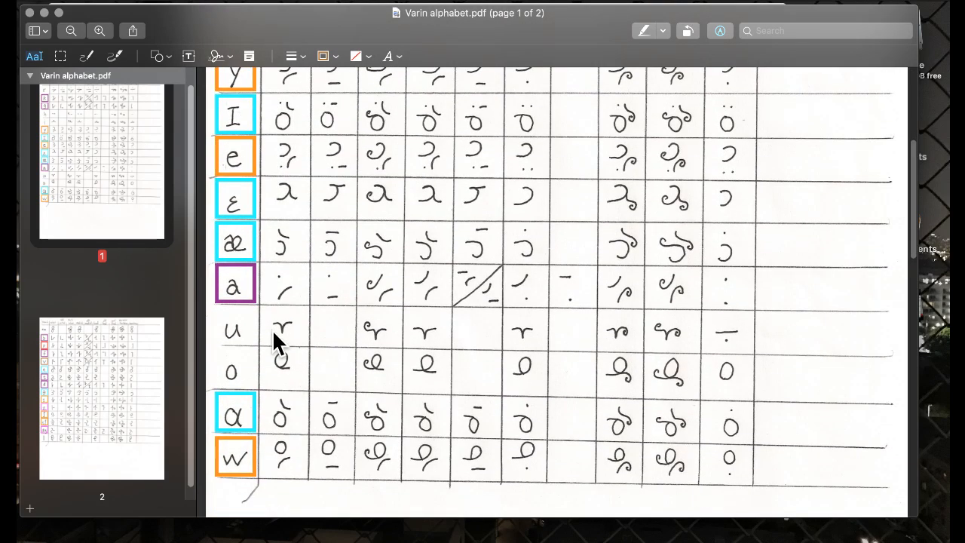
scroll(271, 329, "up", 2)
key("ctrl+Up")
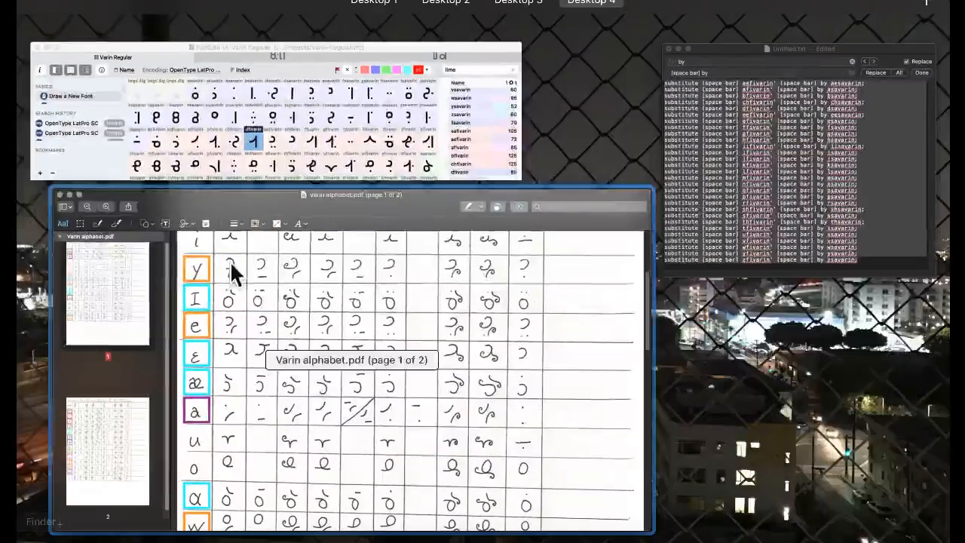
left_click(251, 99)
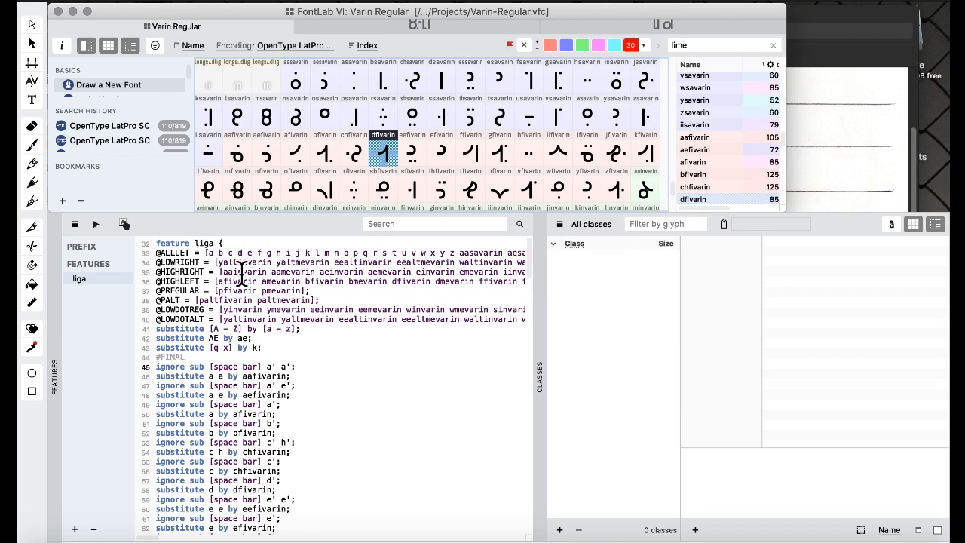
scroll(242, 277, "right", 10)
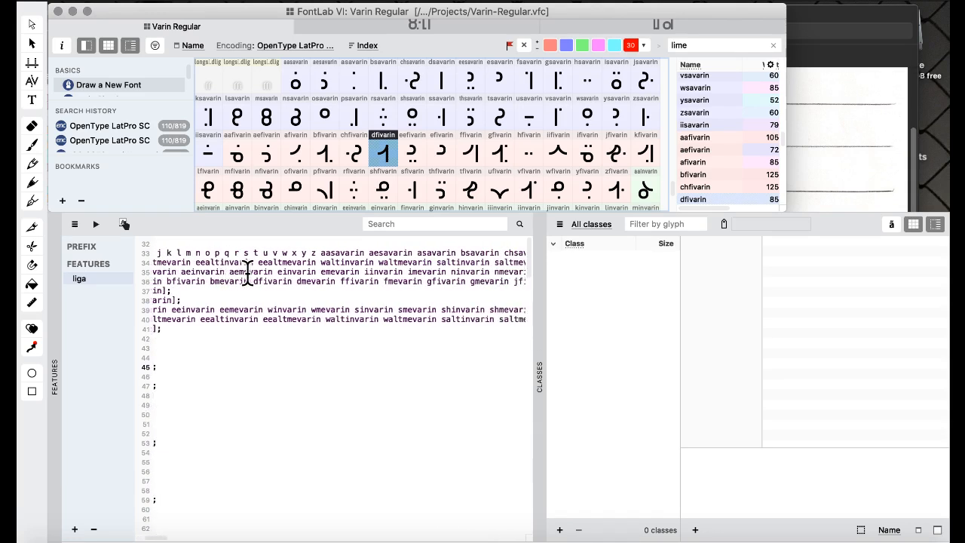
scroll(247, 273, "right", 4)
scroll(248, 273, "left", 2)
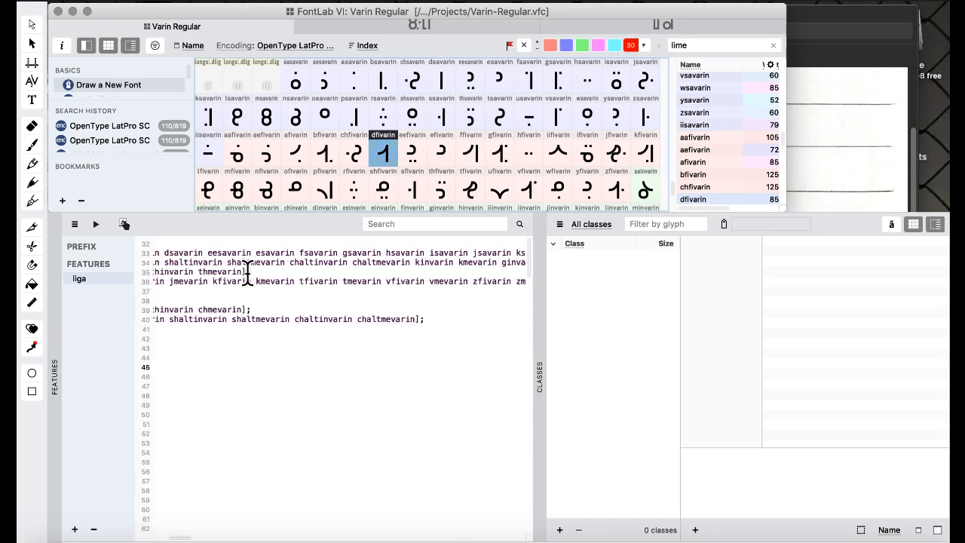
left_click_drag(265, 271, 61, 269)
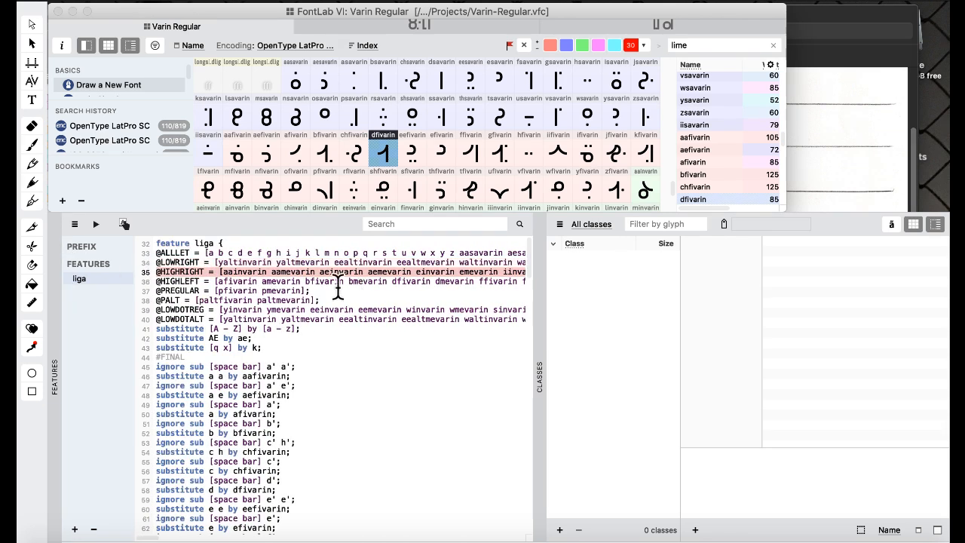
left_click(312, 281)
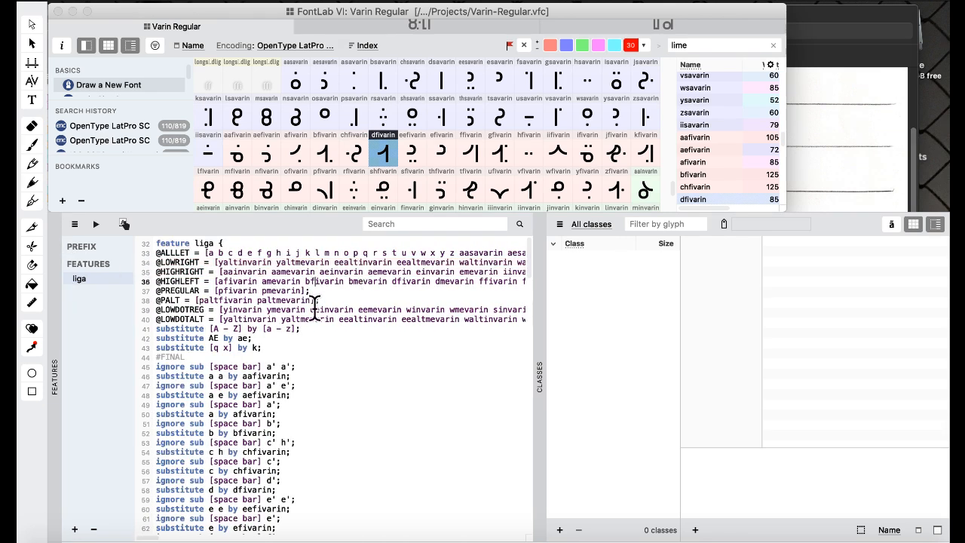
scroll(352, 309, "down", 1)
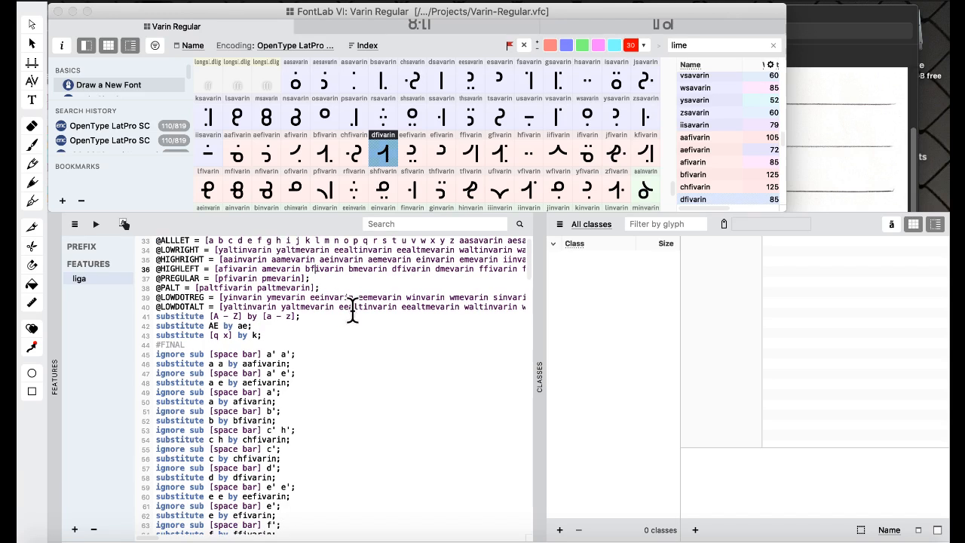
scroll(352, 309, "up", 1)
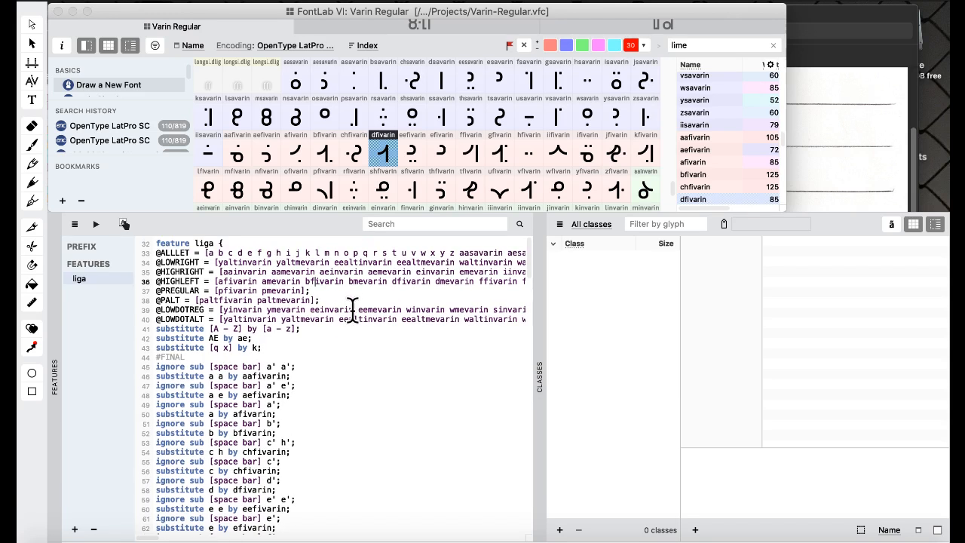
scroll(383, 324, "right", 3)
scroll(387, 324, "left", 3)
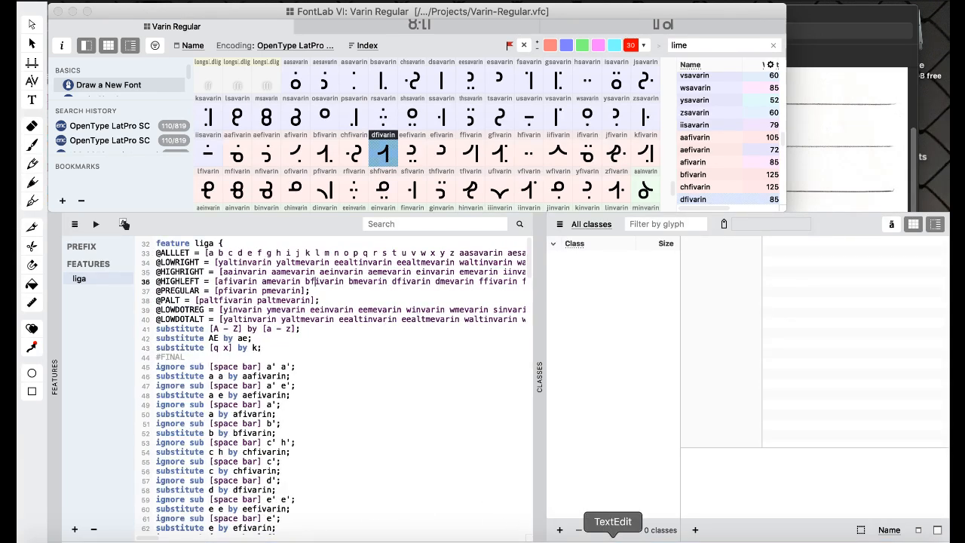
left_click(616, 537)
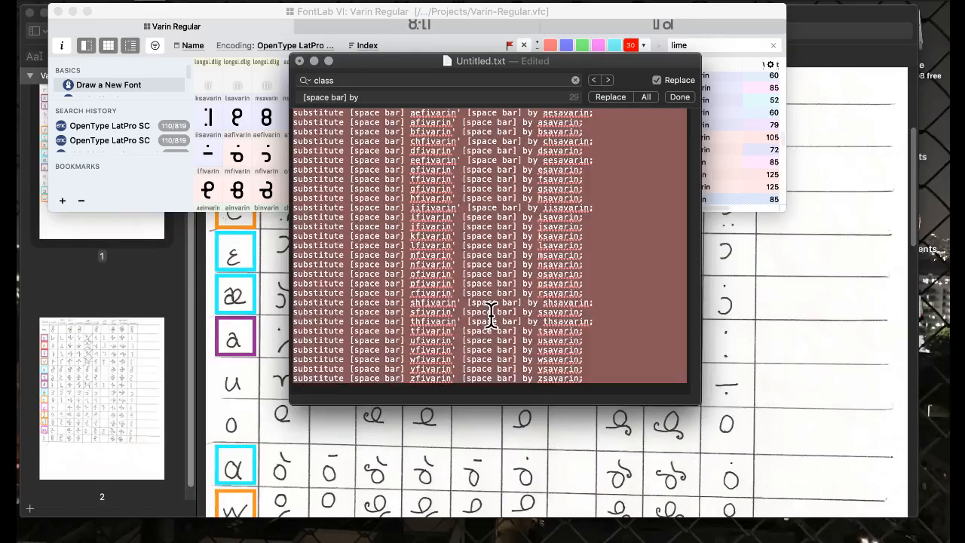
type("@HIGHRIGHT = [aainvarin aamevarin aeinvarin aemevarin einvarin emevarin iinvarin imevarin ninvarin nmevarin thinvarin thmevarin];")
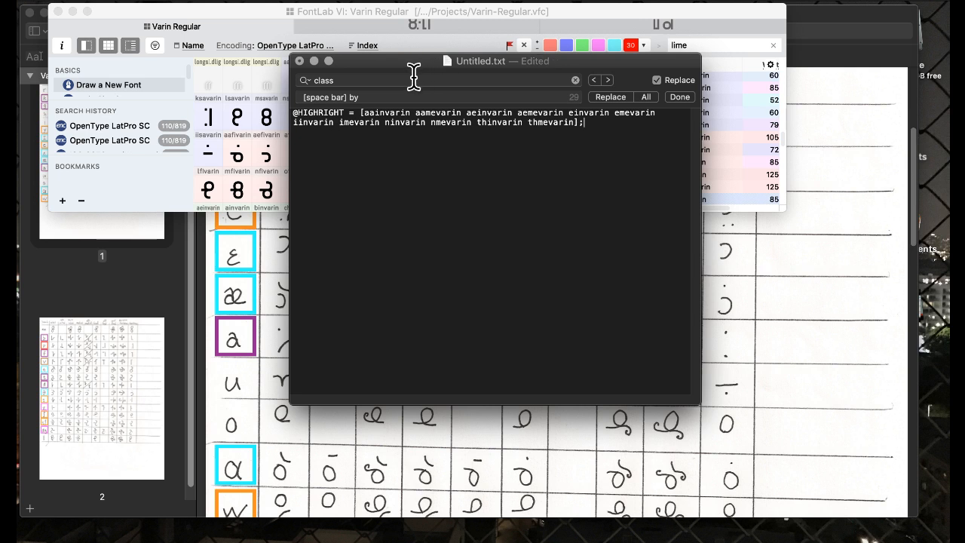
key("super+f")
type("mevarin")
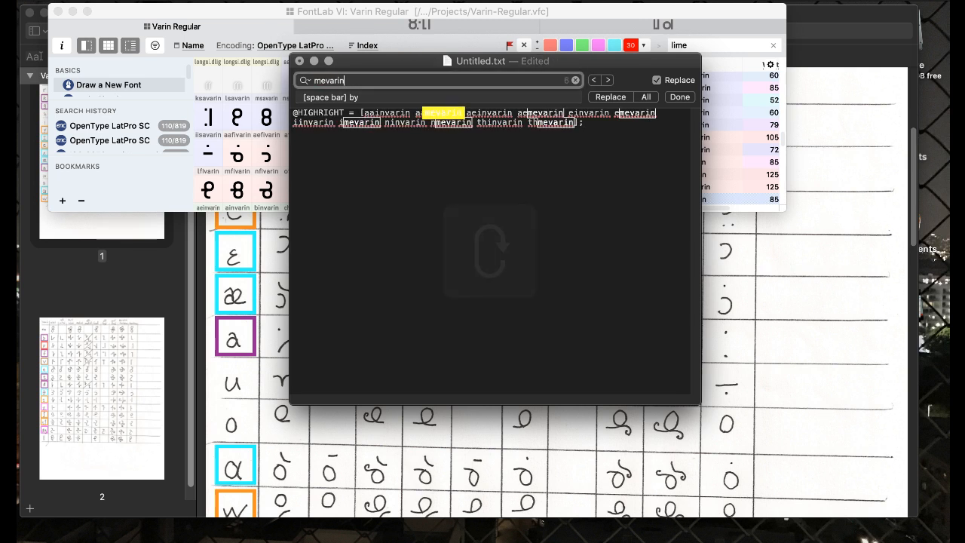
key("Tab")
type("altmevarin")
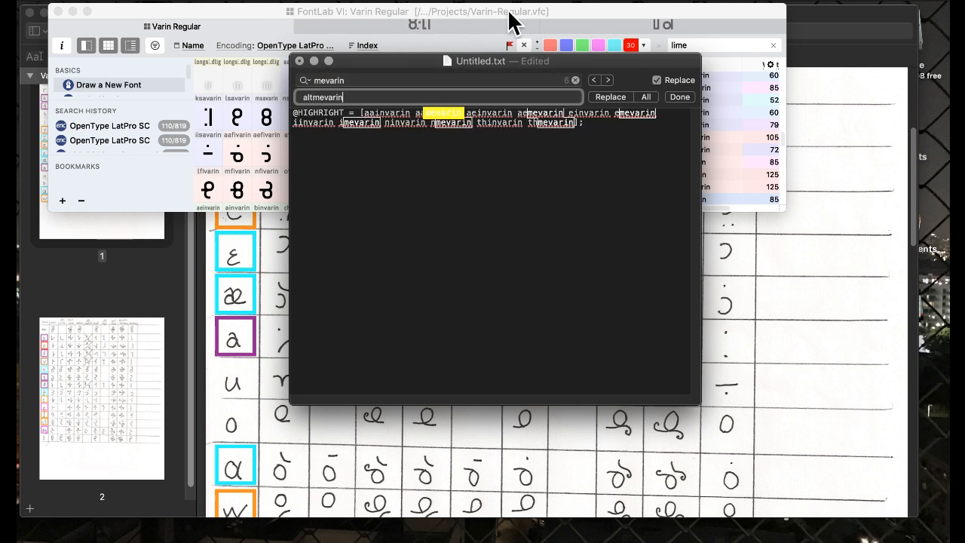
left_click(646, 97)
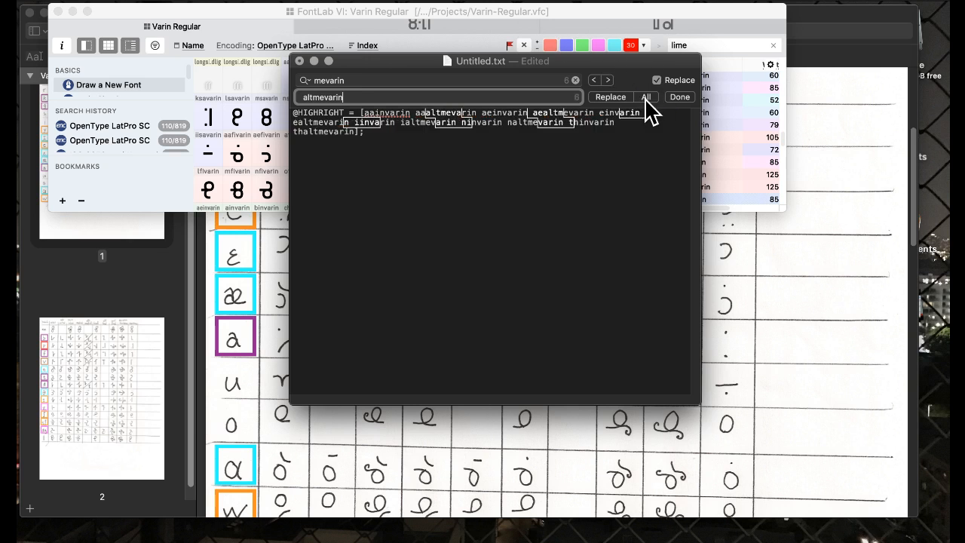
Replace every "invarin" in the class text of Untitled.txt with "altinvarin".
left_click(396, 82)
type("invarin")
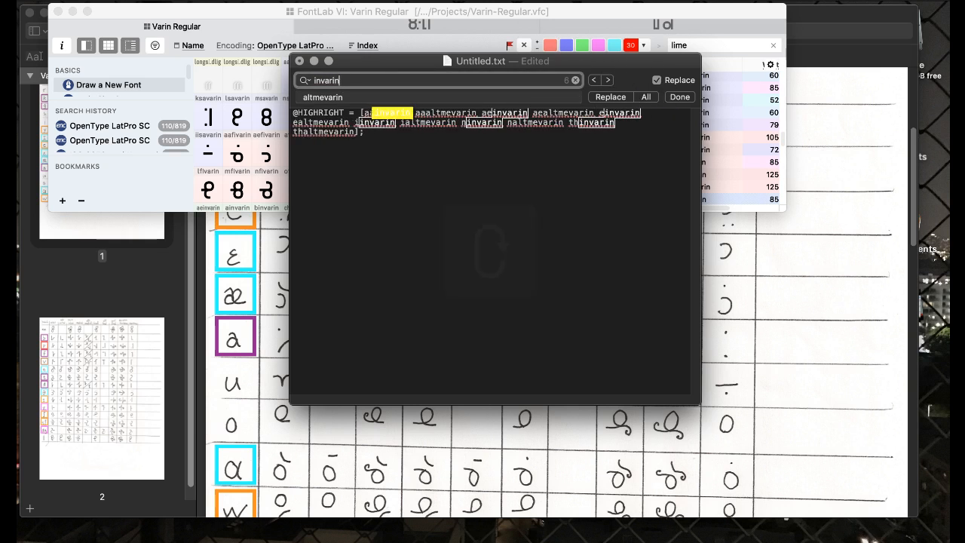
key("Tab")
type("a")
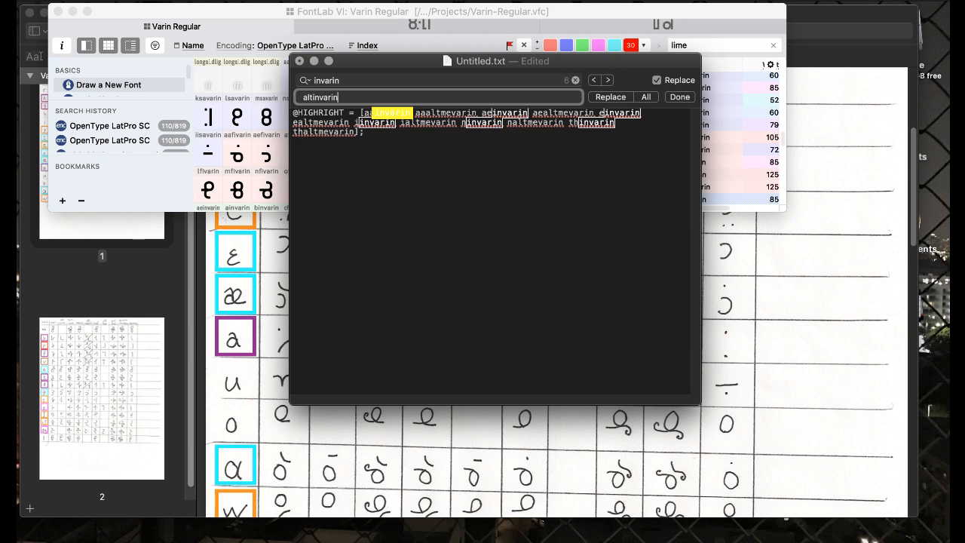
type("ltinvarin")
left_click(644, 98)
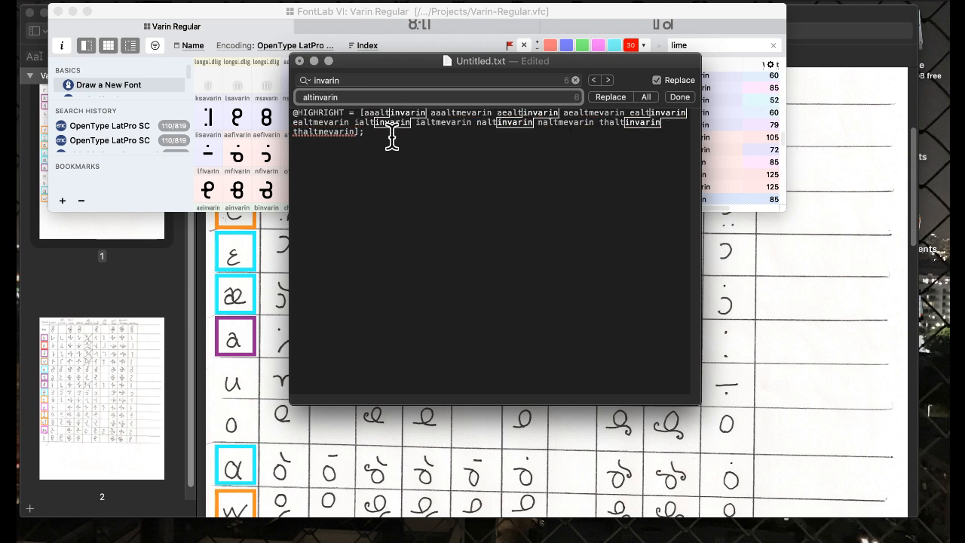
left_click(345, 112)
type("AL")
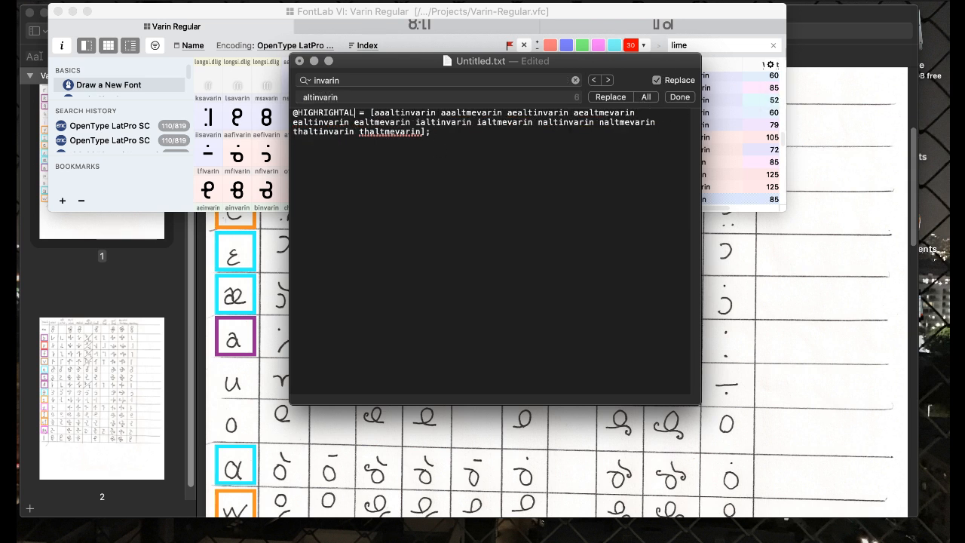
type("T")
key("super+a")
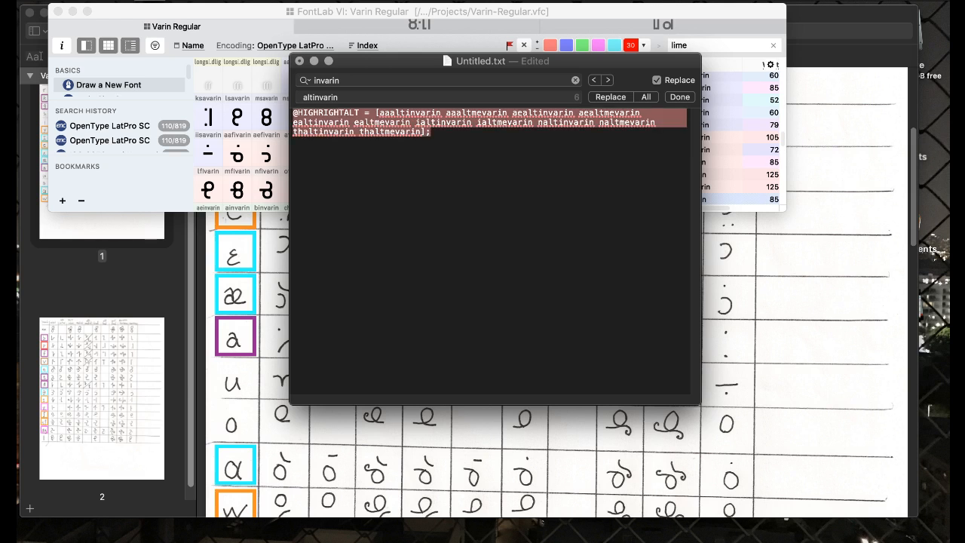
left_click(279, 12)
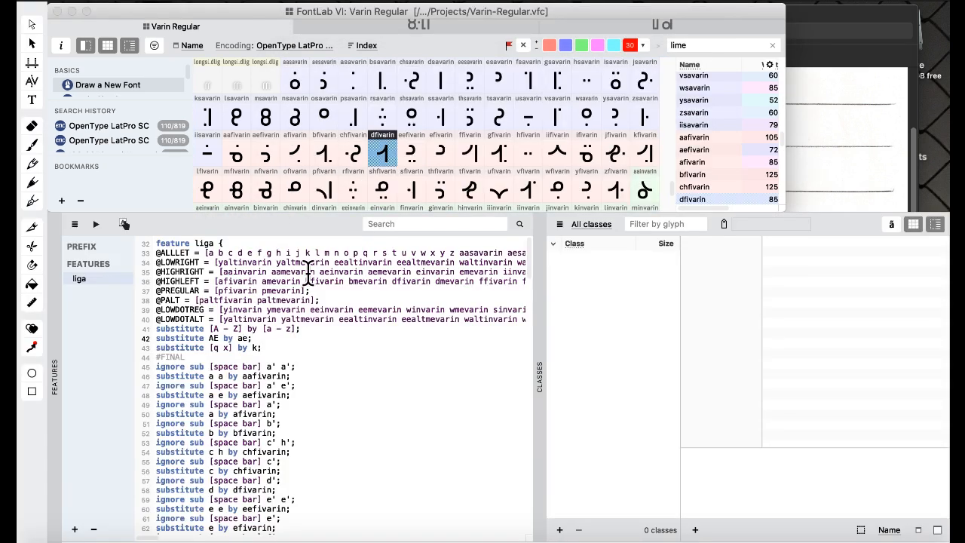
left_click(156, 280)
key("Return")
key("super+v")
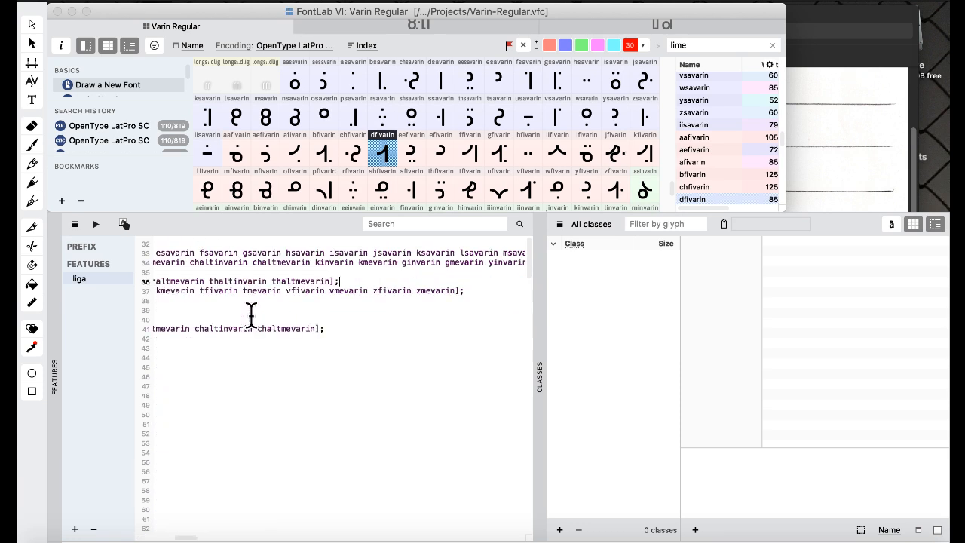
scroll(260, 312, "left", 5)
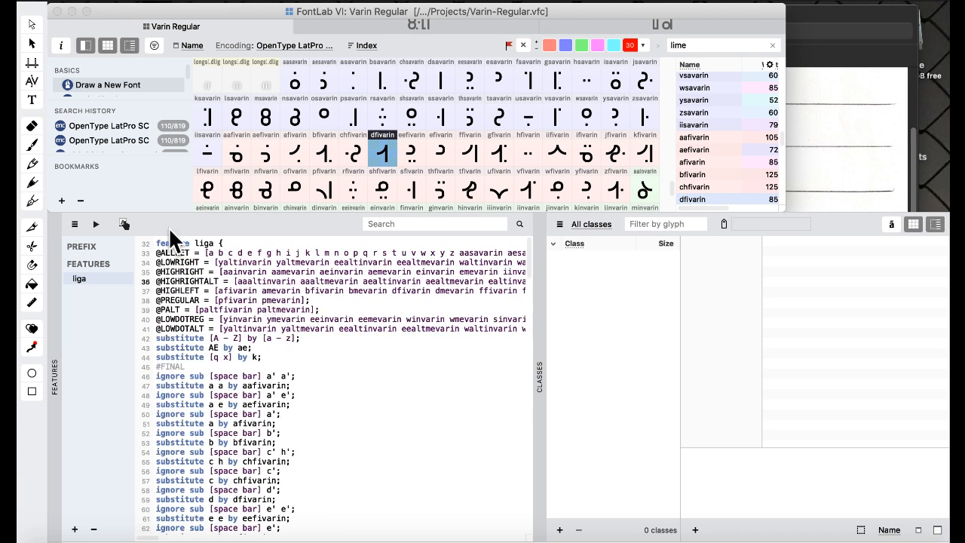
left_click(96, 224)
scroll(220, 309, "down", 20)
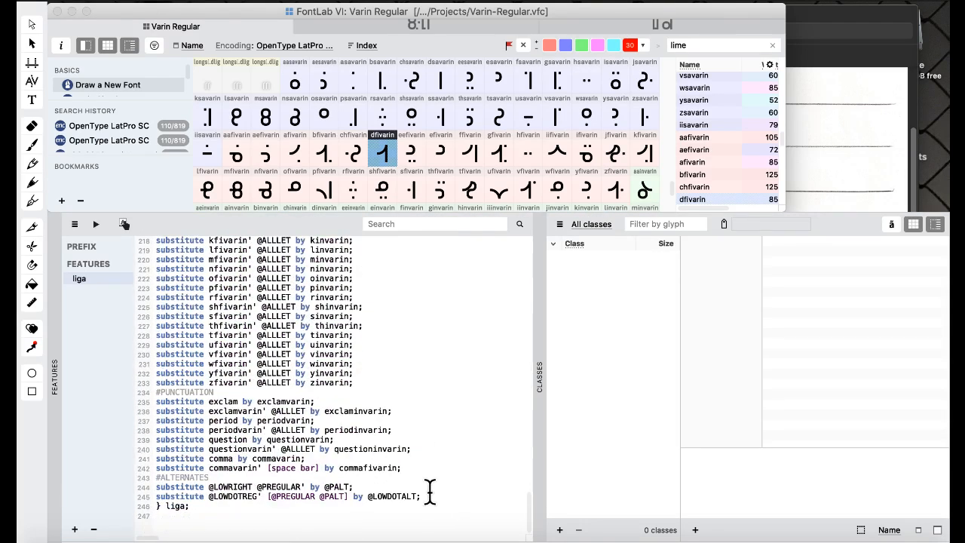
left_click_drag(431, 494, 429, 489)
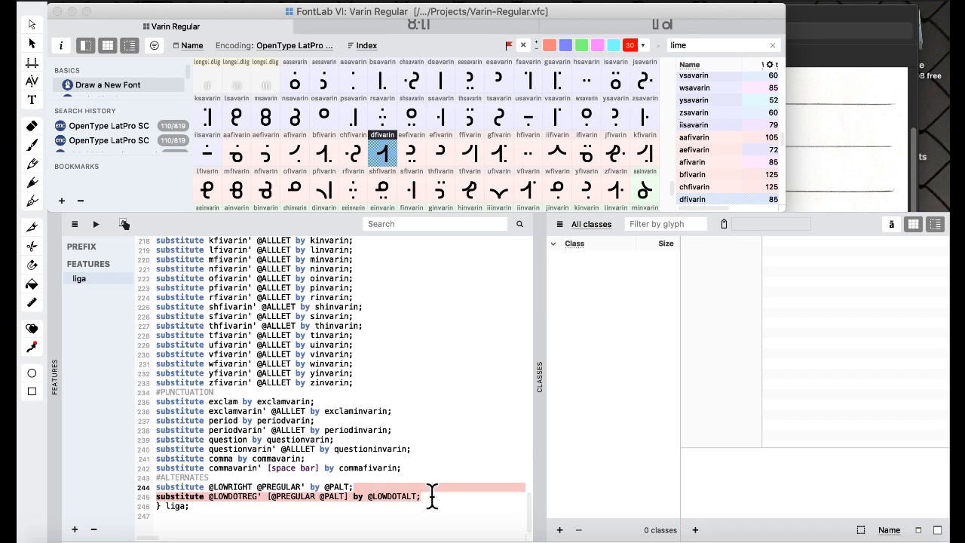
left_click(431, 496)
key("Return")
type("su")
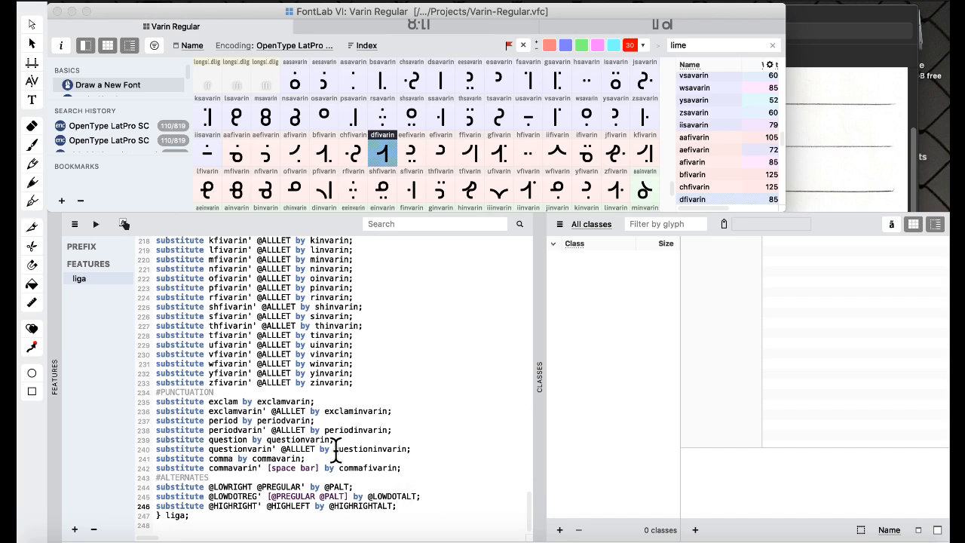
left_click(94, 223)
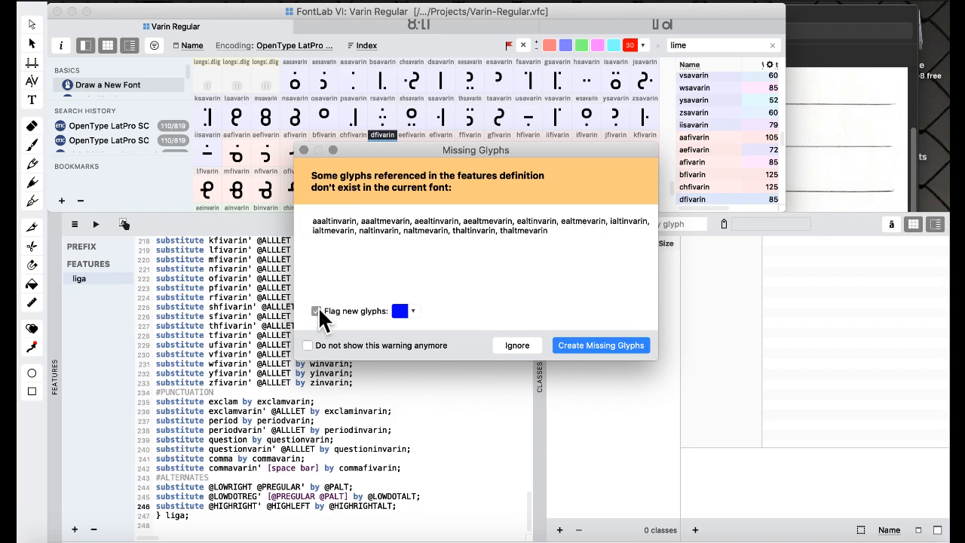
left_click(595, 347)
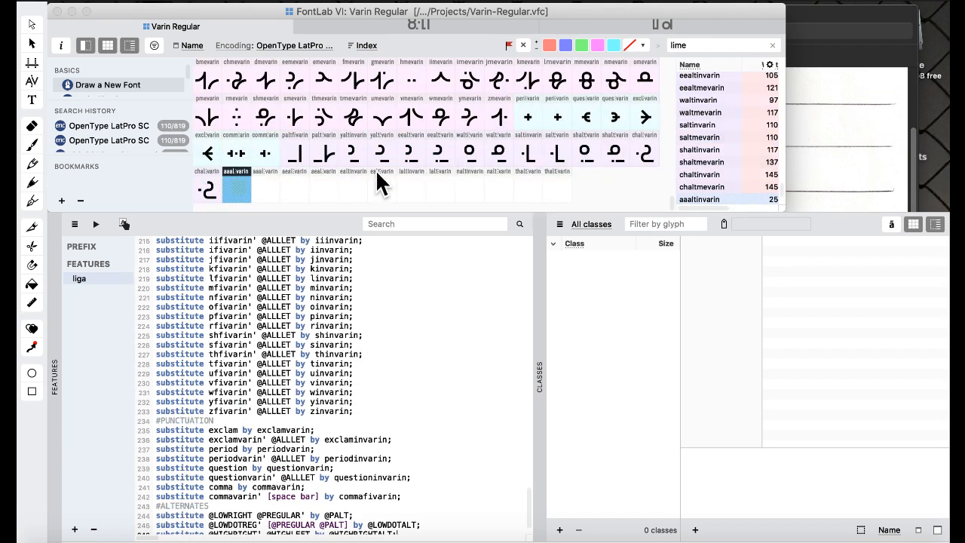
left_click(376, 174)
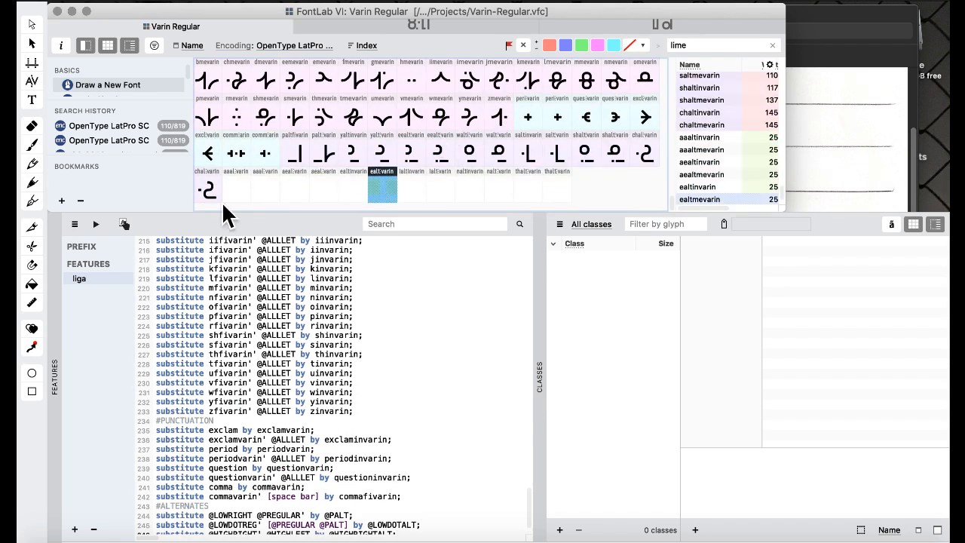
Switch to the workspace that shows the full font window with the Fonts, Layers & Masters, Elements and Transform panels.
left_click(527, 2)
mouse_move(558, 128)
left_click(715, 168)
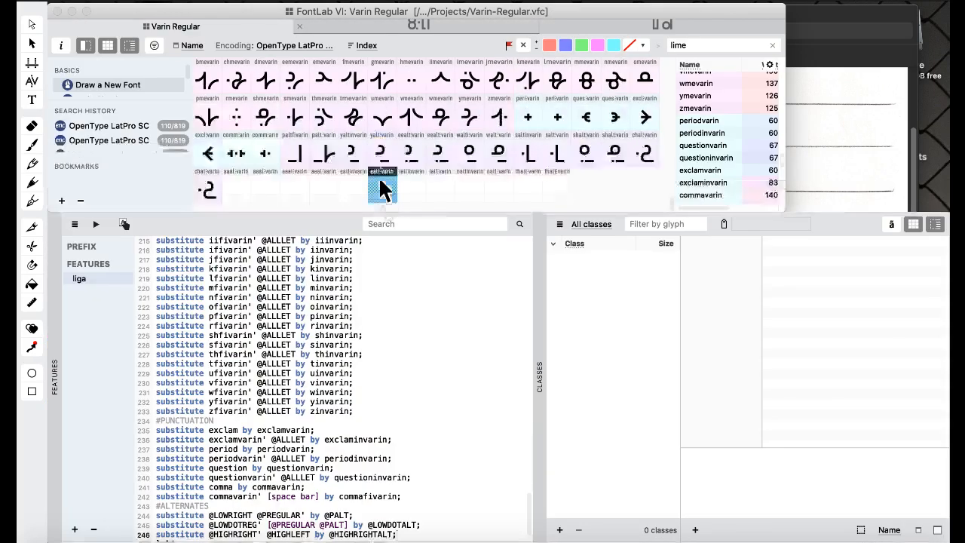
left_click(382, 153)
left_click(528, 4)
mouse_move(580, 121)
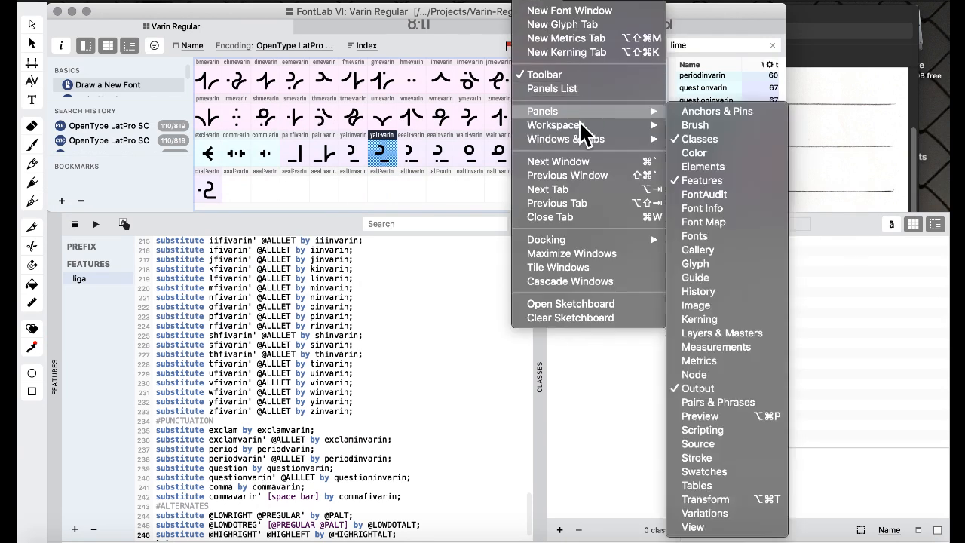
left_click(696, 127)
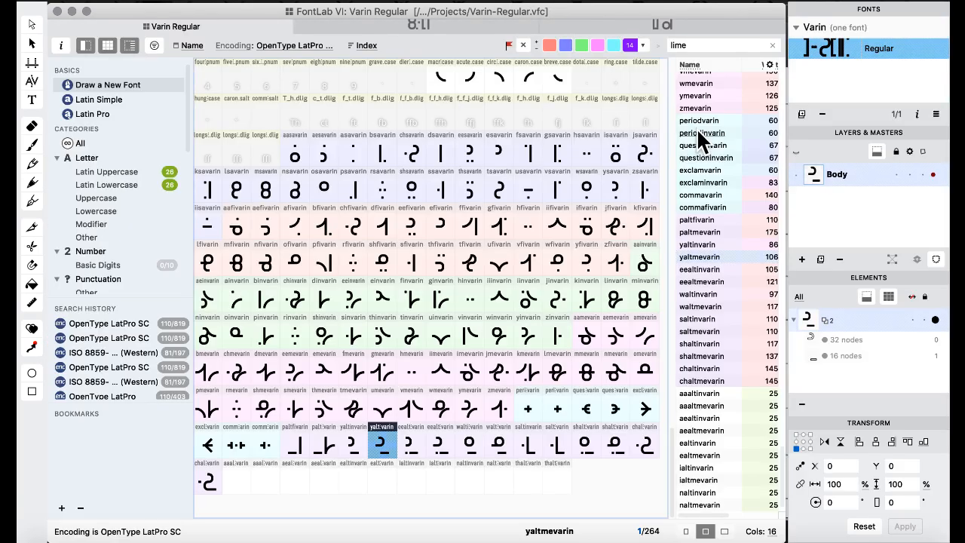
Open chfivarin in a glyph tab, turn on the liga feature for its text and preview the word "mathv".
left_click(360, 234)
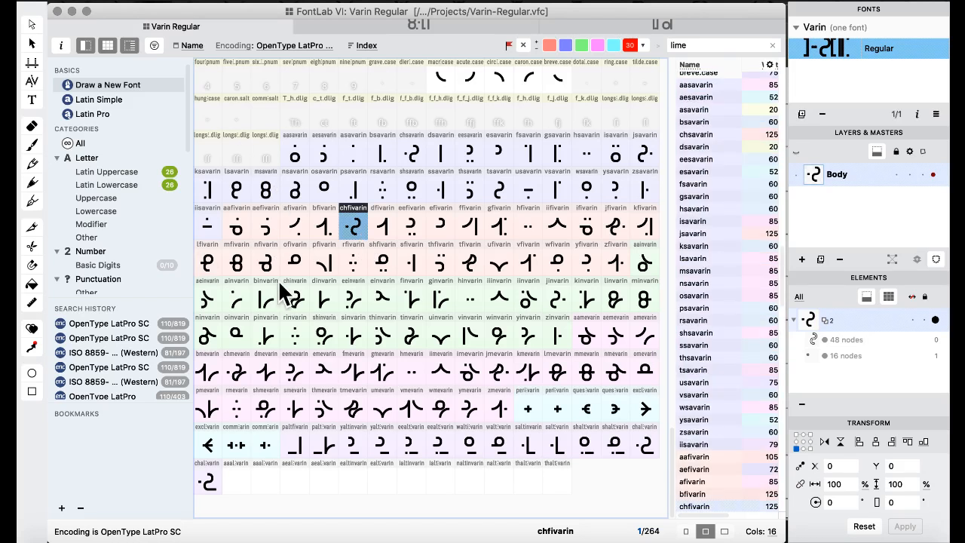
left_click(32, 99)
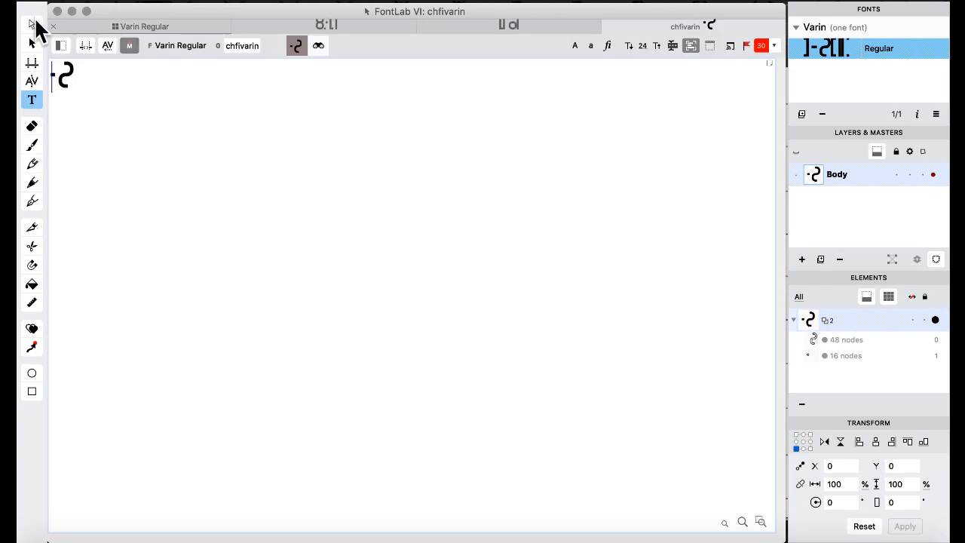
left_click(60, 45)
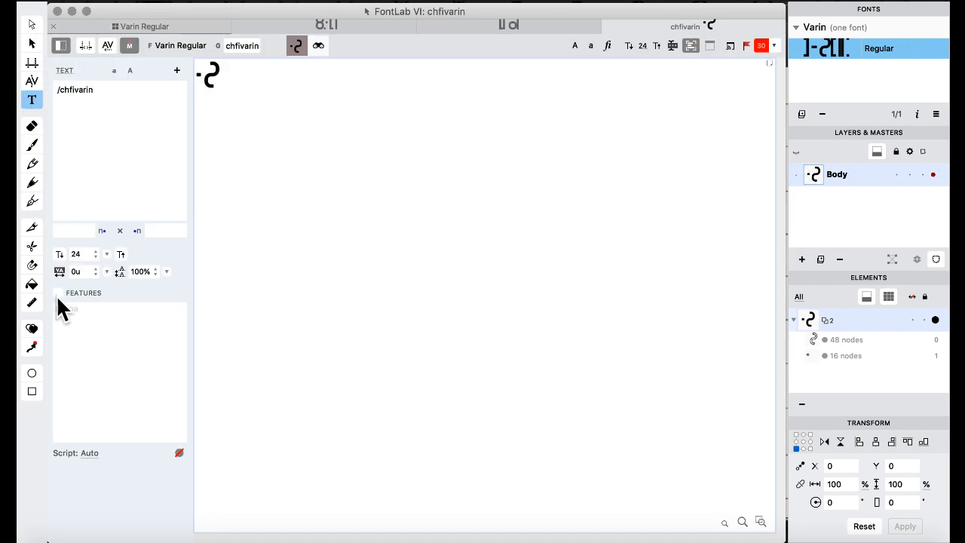
left_click(147, 123)
key("super+a")
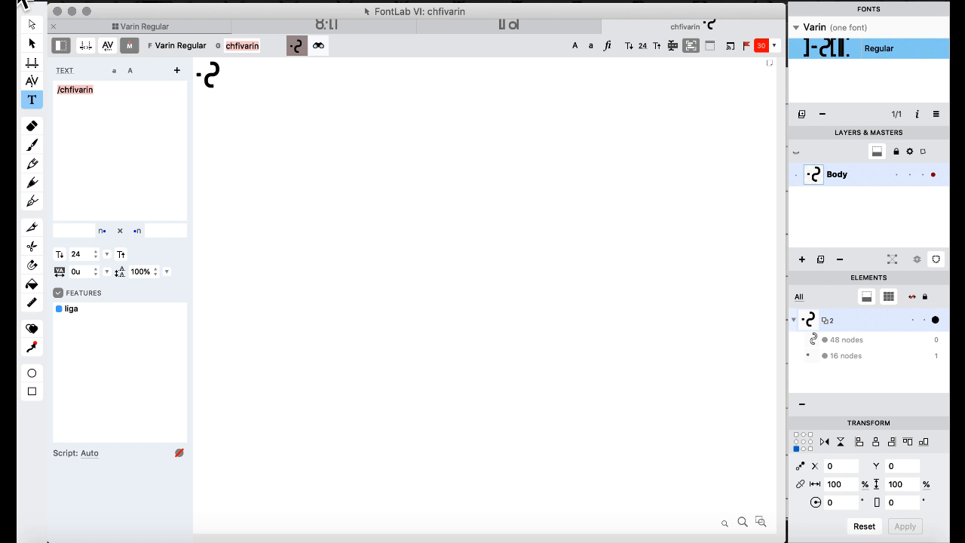
type("mathv")
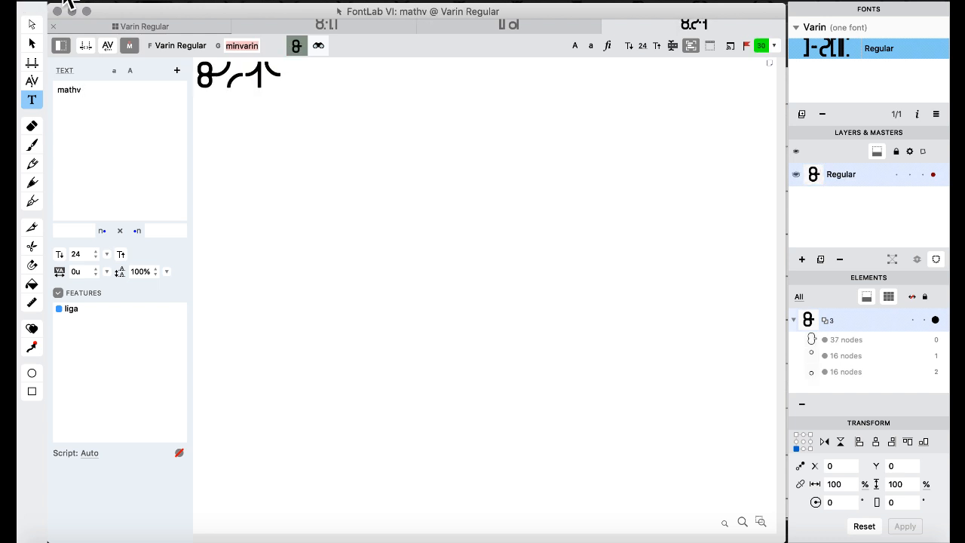
In the font's glyph grid, copy aainvarin onto the empty aaaltinvarin cell and aamevarin onto aaaltmevarin, accepting each glyph replacement.
left_click(134, 26)
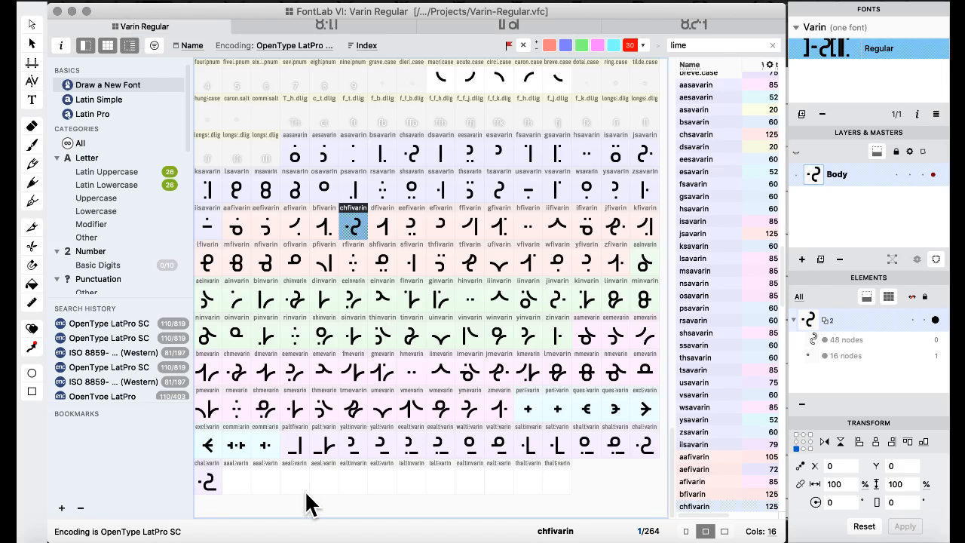
left_click(239, 475)
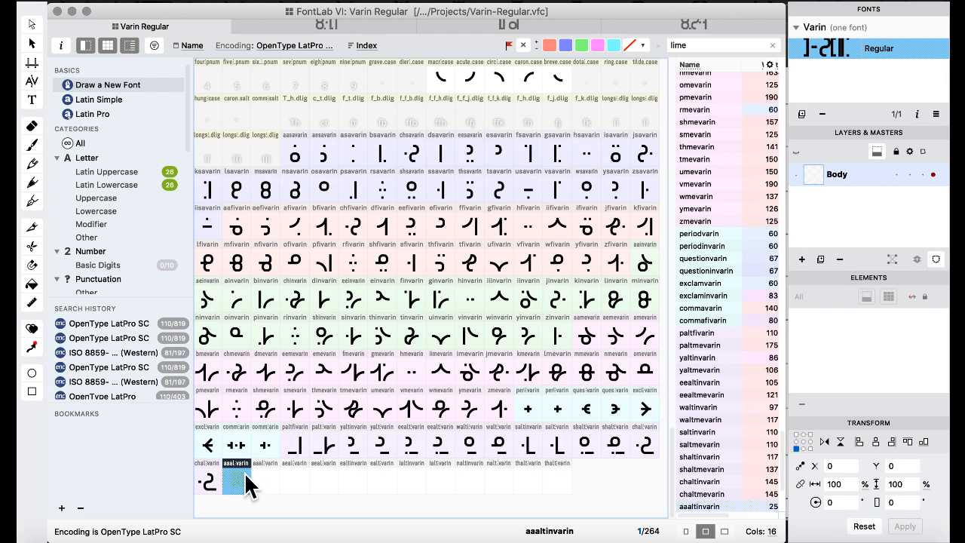
key("Right")
key("Left")
key("Right")
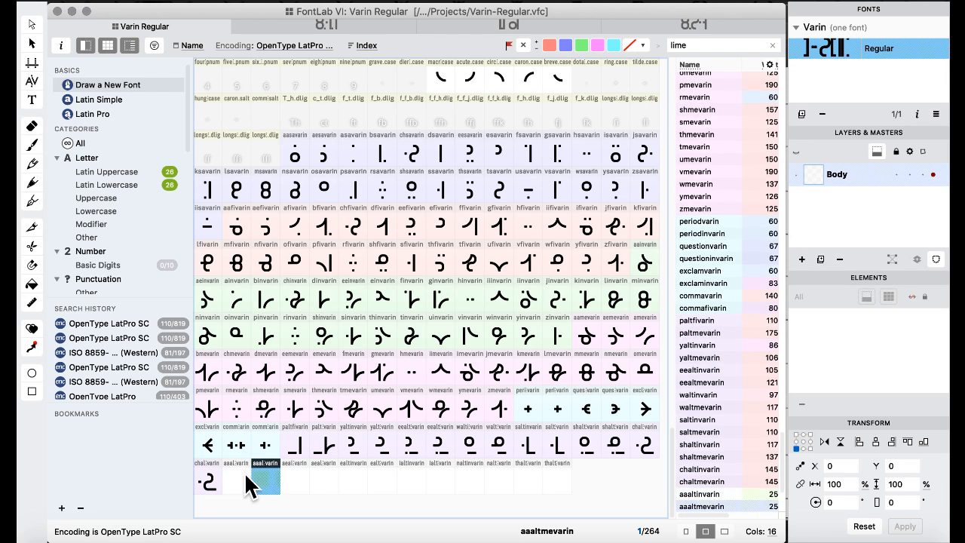
key("Left")
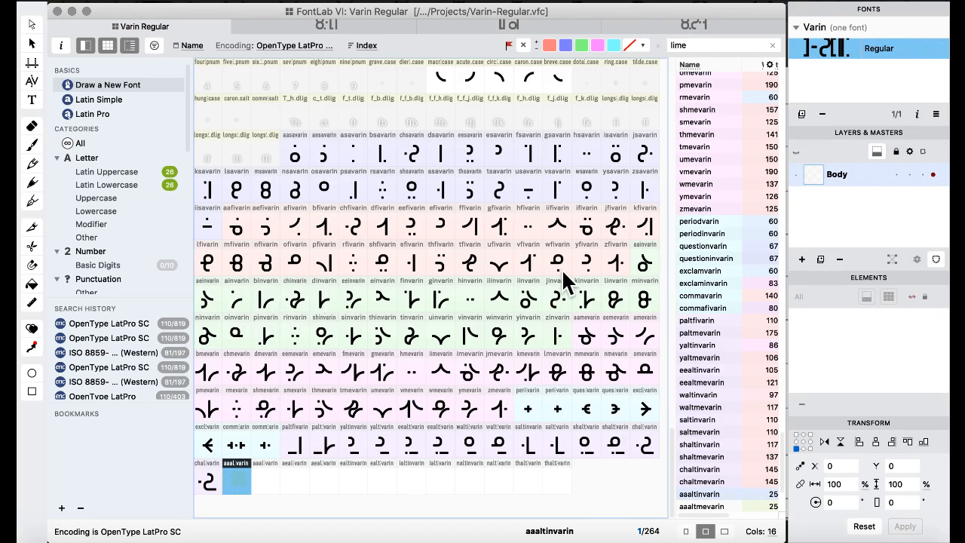
left_click_drag(645, 263, 237, 479)
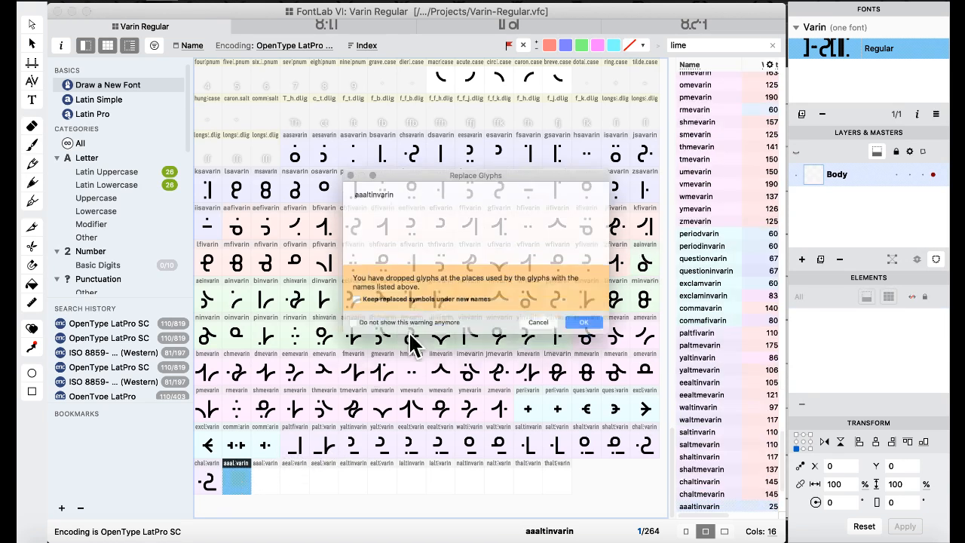
left_click(619, 344)
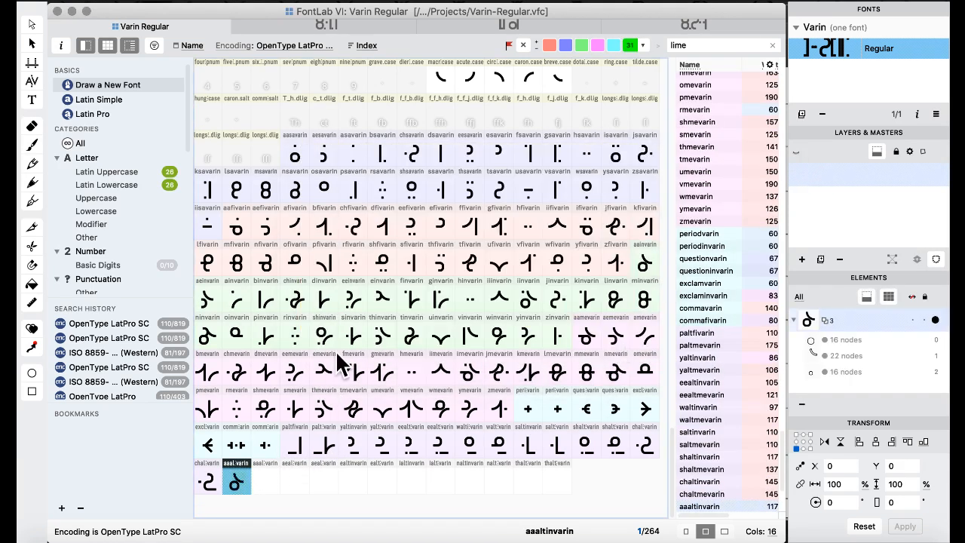
left_click(584, 339)
left_click_drag(583, 340, 265, 483)
left_click(617, 345)
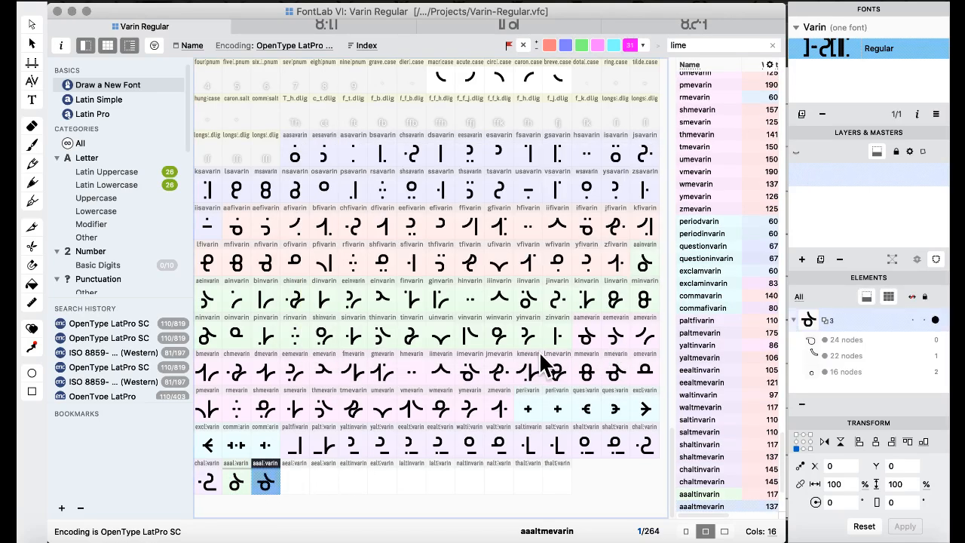
Copy aeinvarin onto the empty aealtinvarin cell and aemevarin onto aealtmevarin, accepting each glyph replacement.
left_click(215, 300)
left_click_drag(215, 300, 295, 468)
left_click(614, 344)
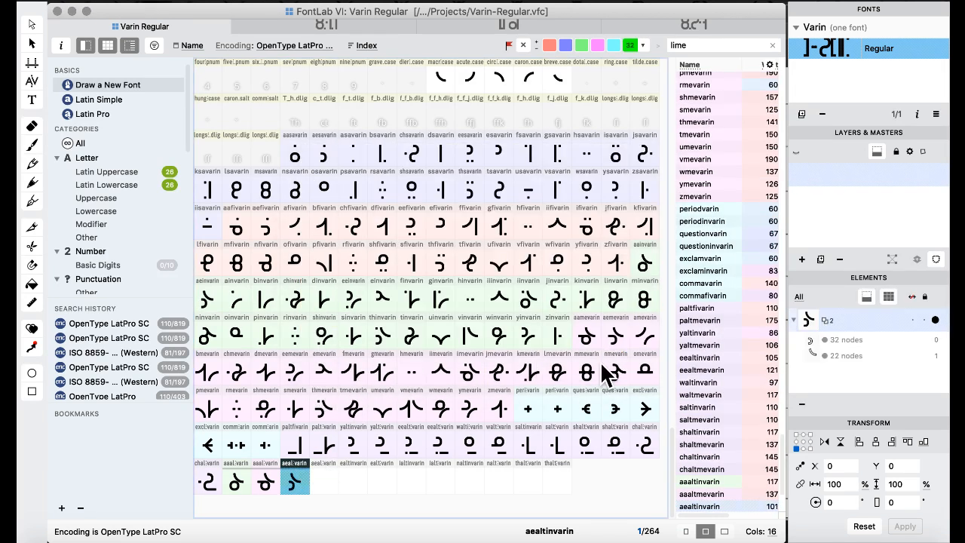
left_click_drag(602, 334, 319, 482)
left_click(617, 345)
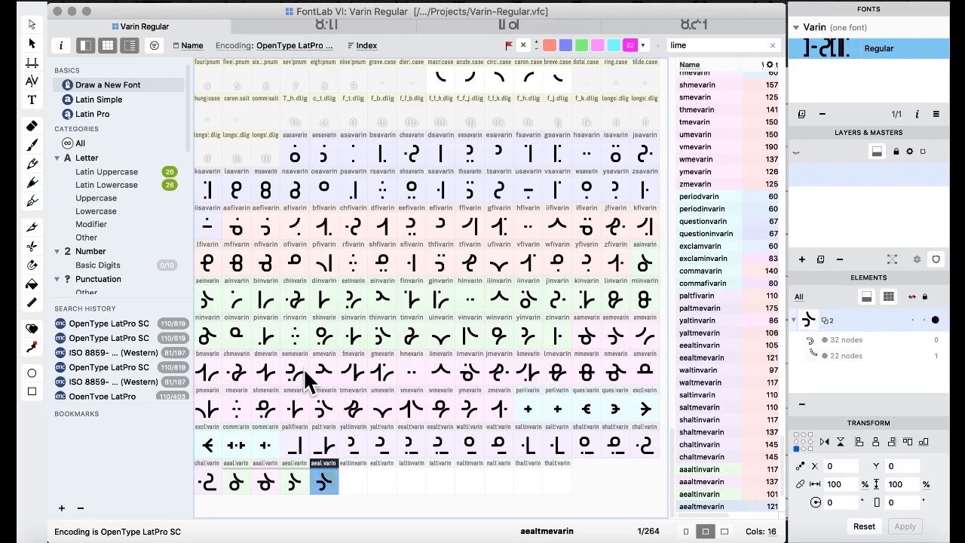
left_click(265, 369)
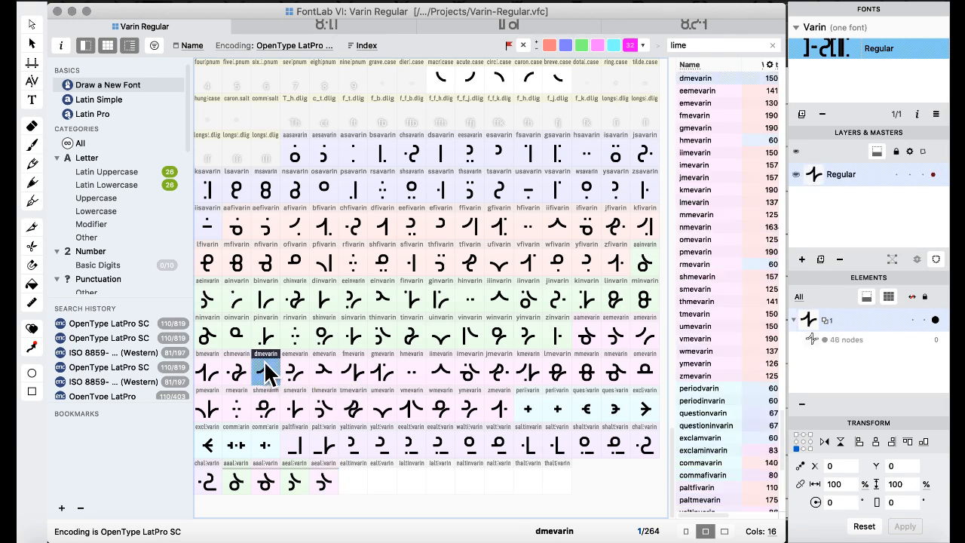
Copy einvarin onto the empty ealtinvarin cell and emevarin onto ealtmevarin, accepting each glyph replacement.
left_click(381, 297)
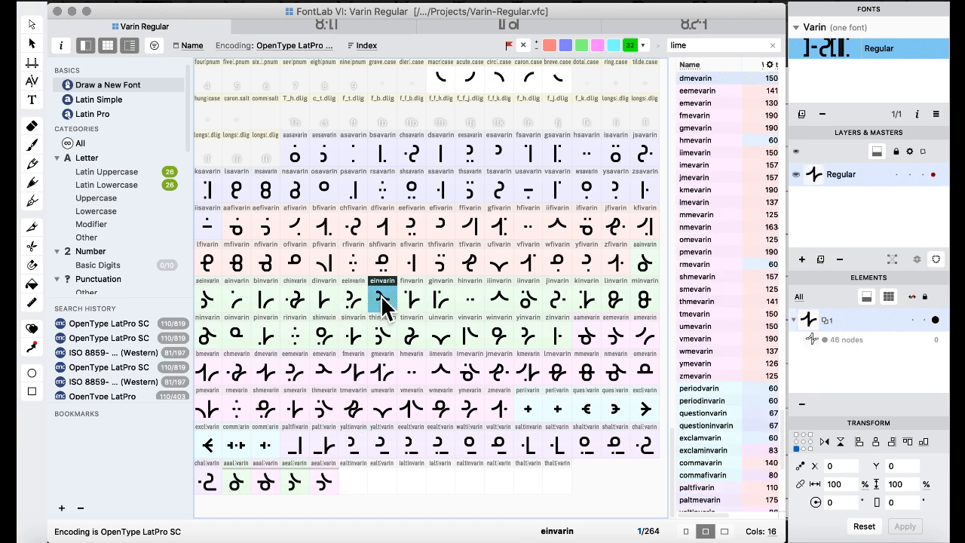
left_click_drag(379, 421, 349, 478)
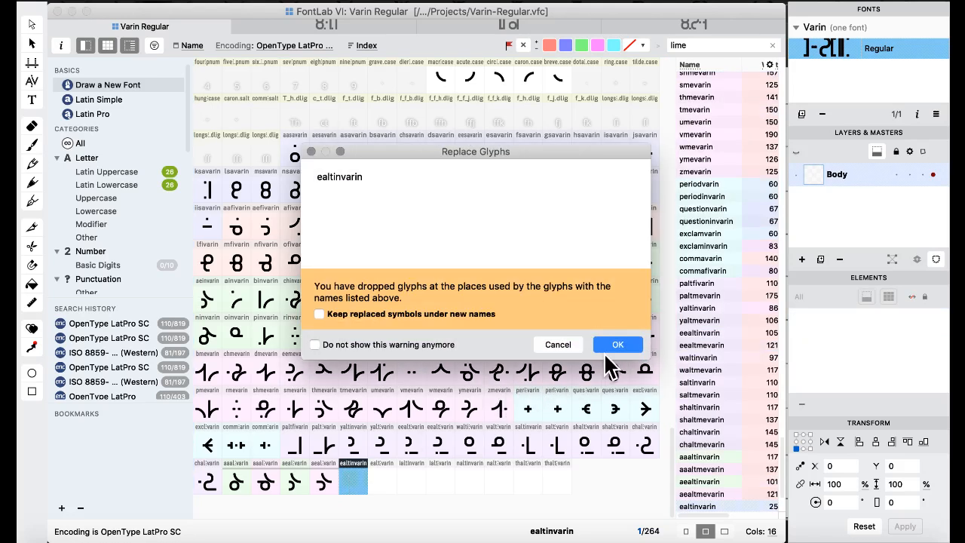
left_click(614, 343)
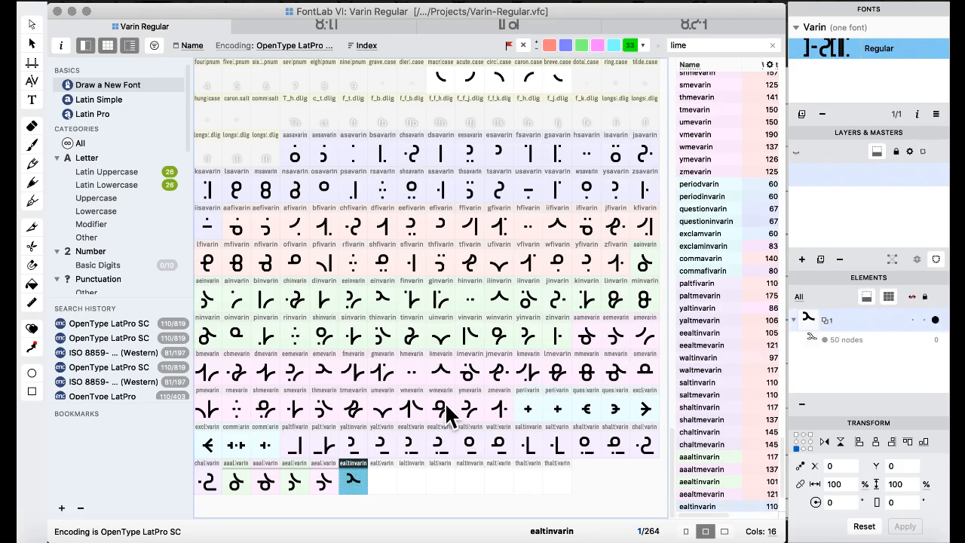
left_click_drag(320, 373, 389, 490)
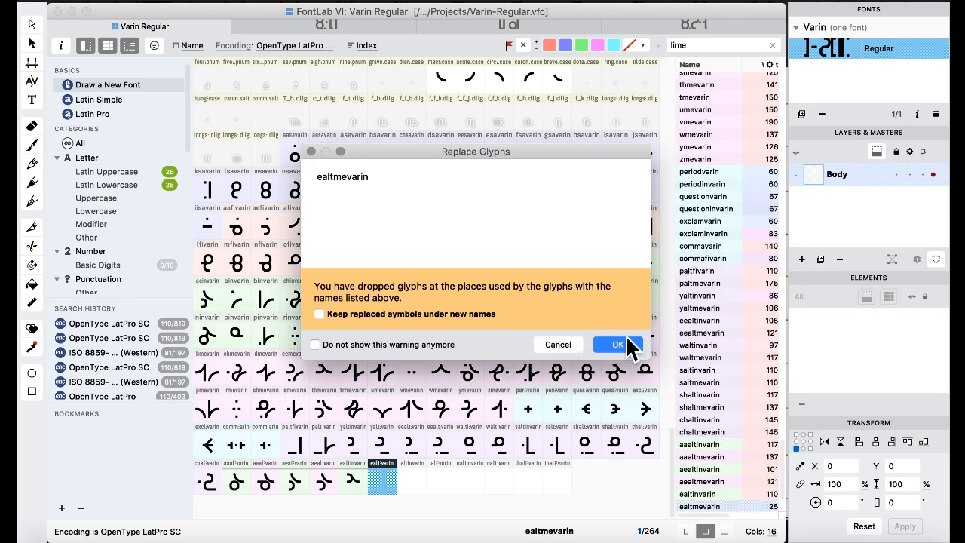
left_click(628, 342)
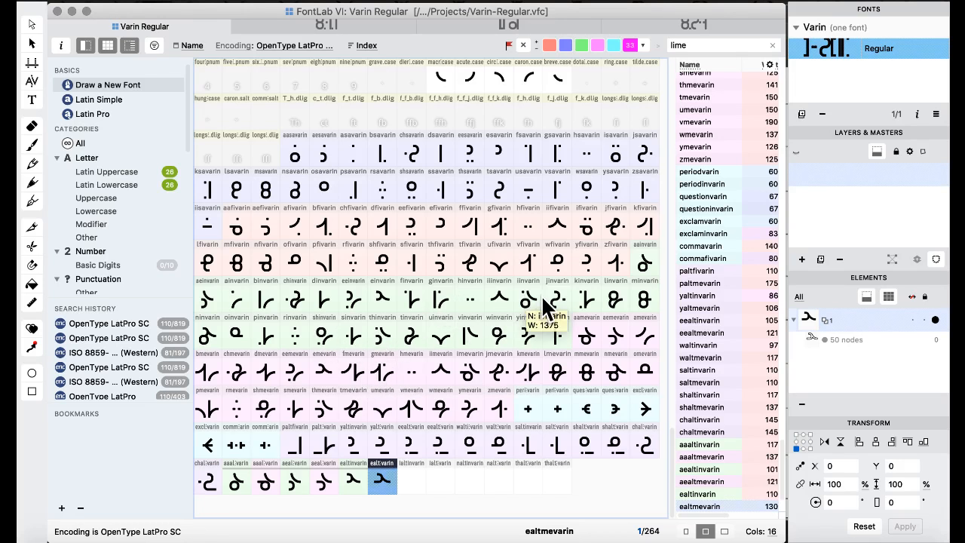
Copy iinvarin onto the empty ialtinvarin cell and imevarin onto ialtmevarin, accepting each glyph replacement.
left_click(496, 294)
left_click(413, 463)
key("ctrl+v")
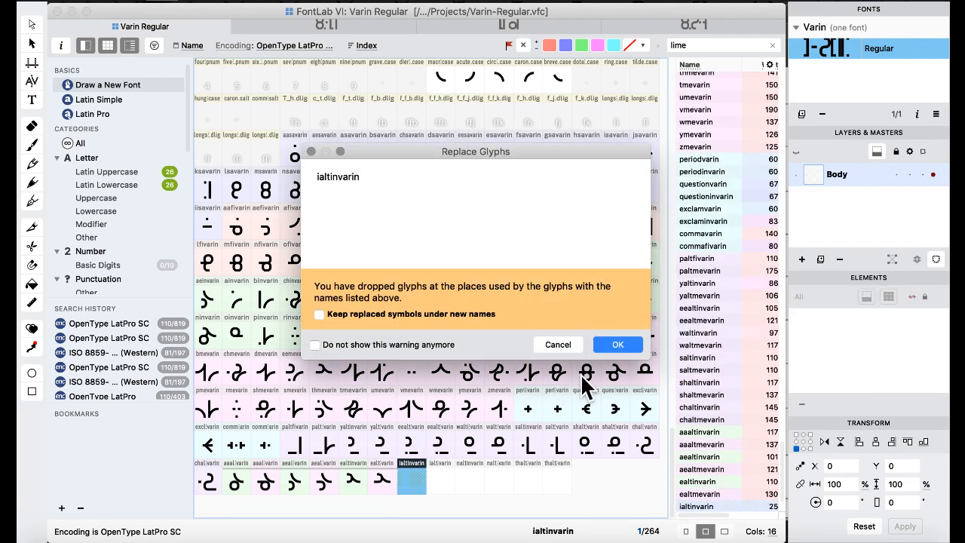
left_click(625, 343)
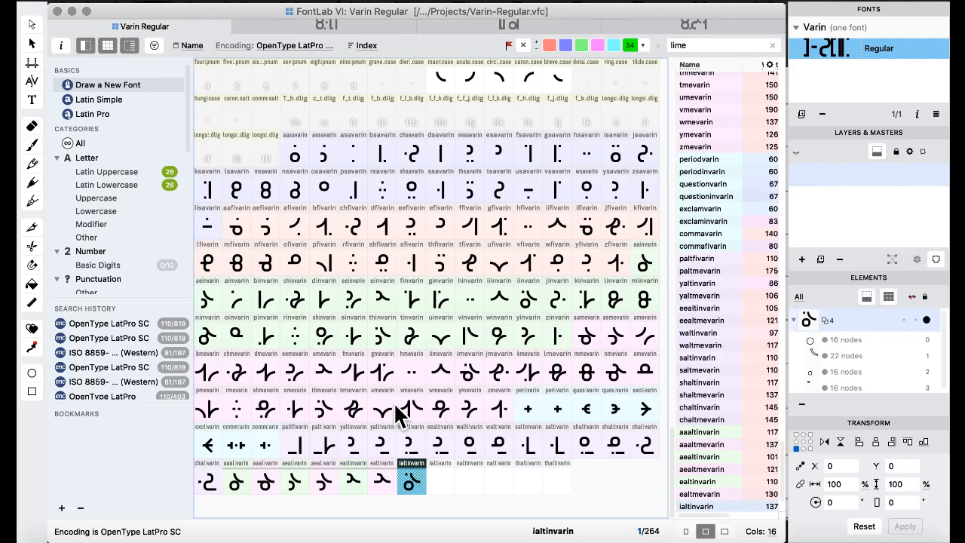
left_click(470, 373)
left_click(450, 484)
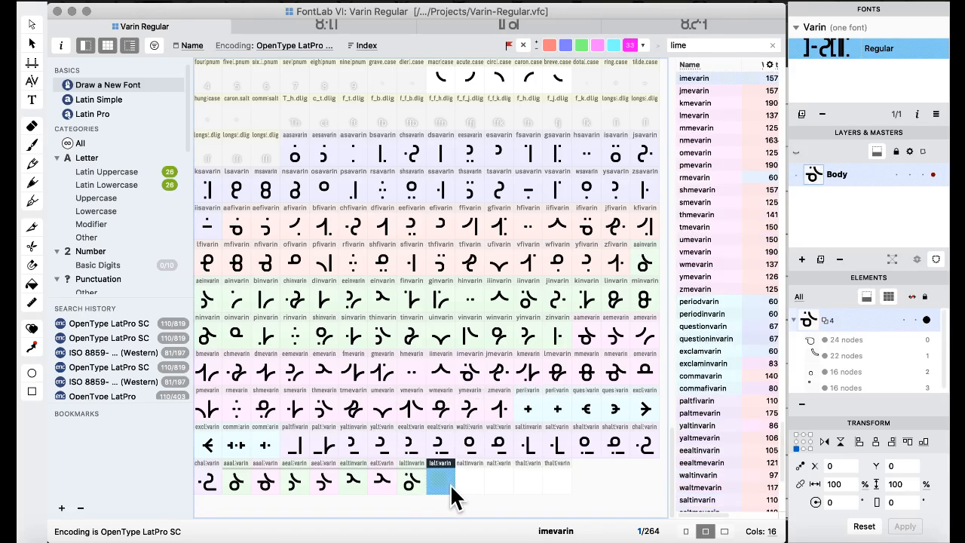
key("ctrl+v")
left_click(625, 342)
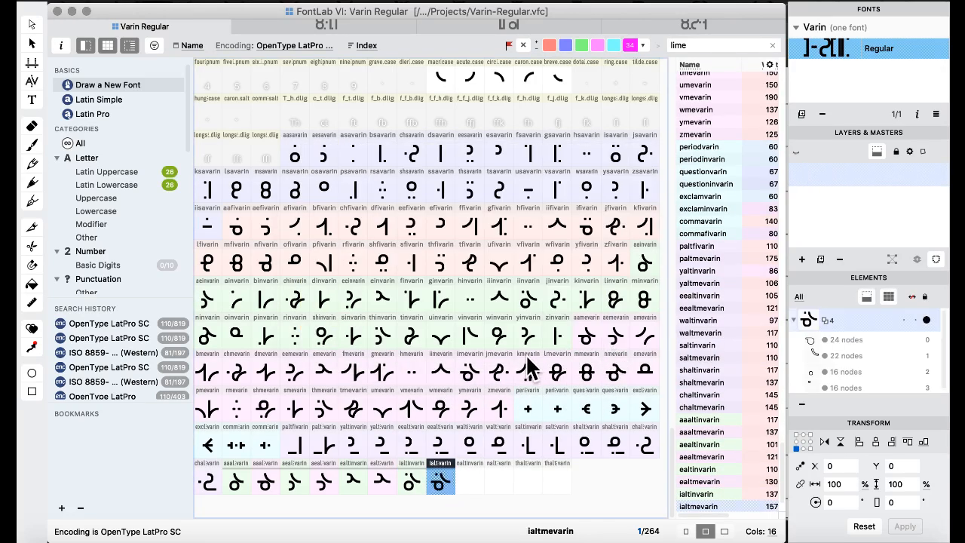
Copy ninvarin onto the empty naltinvarin cell and nmevarin onto naltmevarin, accepting each glyph replacement.
left_click(209, 336)
left_click(469, 483)
key("ctrl+v")
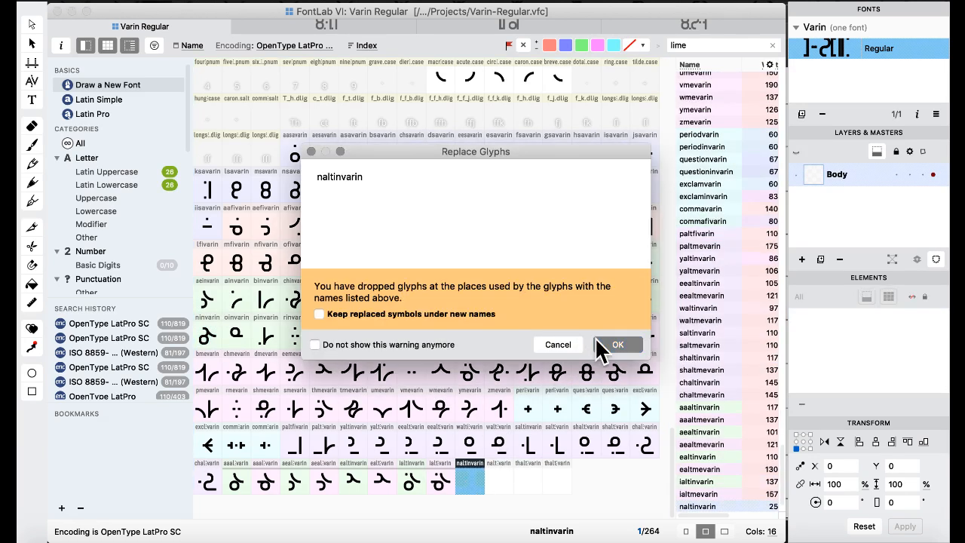
left_click(599, 341)
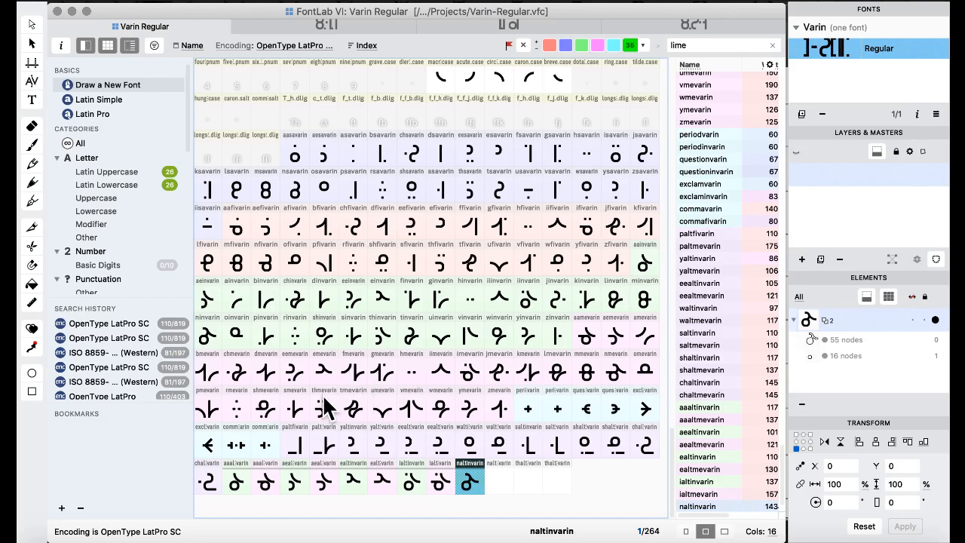
left_click(609, 370)
key("ctrl+c")
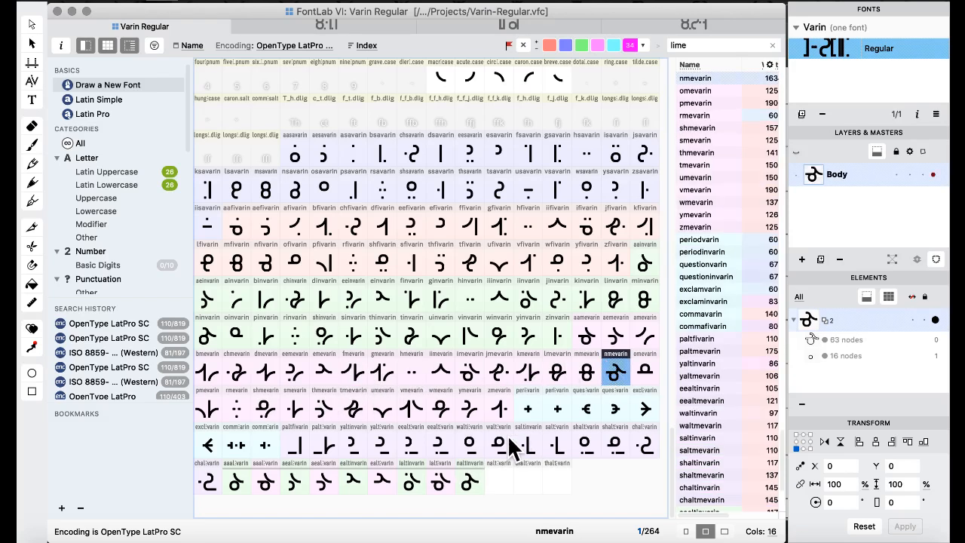
left_click(500, 487)
key("ctrl+v")
left_click(616, 341)
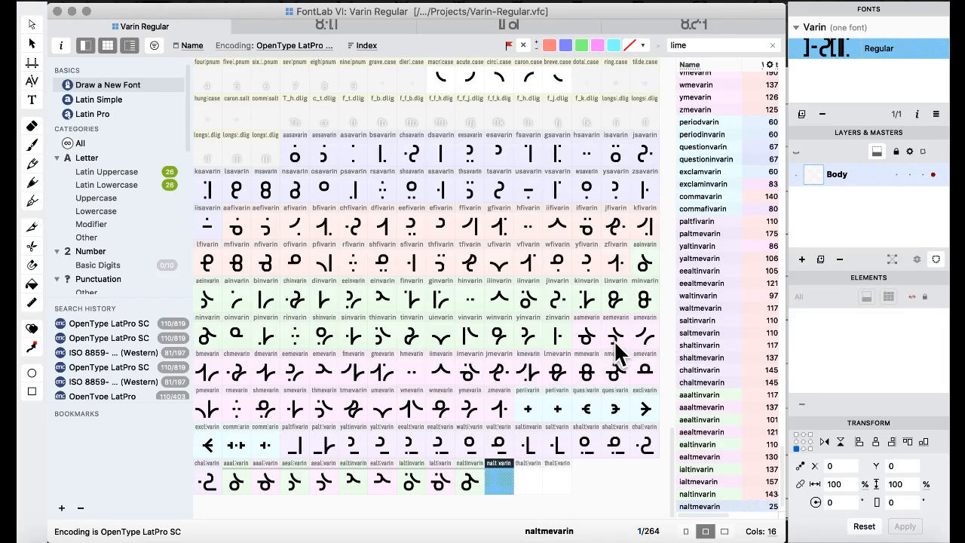
Copy thinvarin onto the empty thaltinvarin cell and thmevarin onto thaltmevarin, accepting each glyph replacement.
left_click(386, 338)
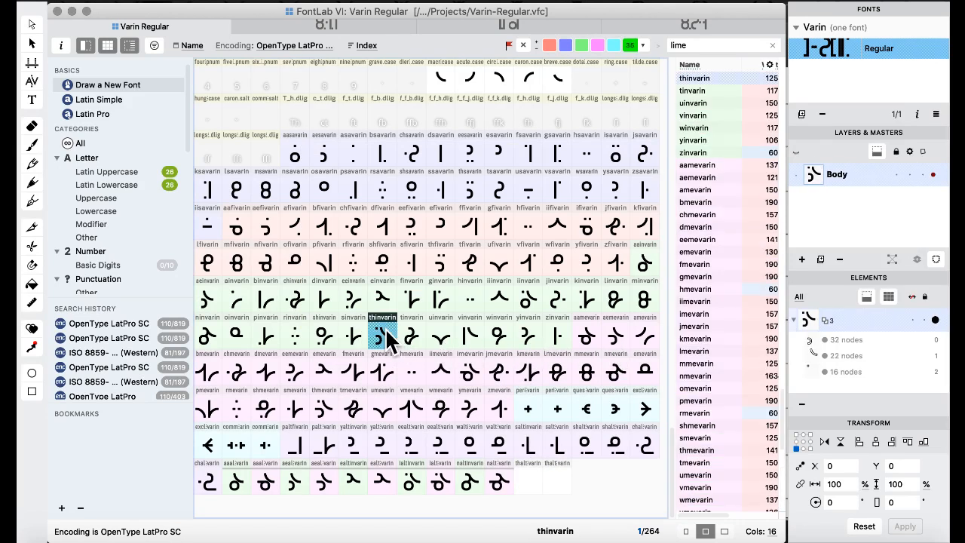
left_click(530, 480)
key("ctrl+v")
left_click(610, 339)
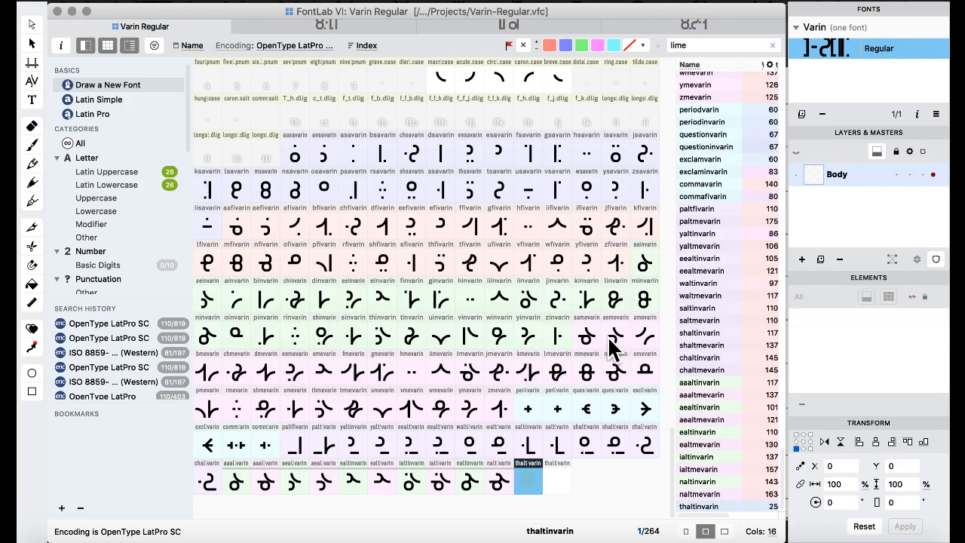
left_click(334, 411)
key("ctrl+c")
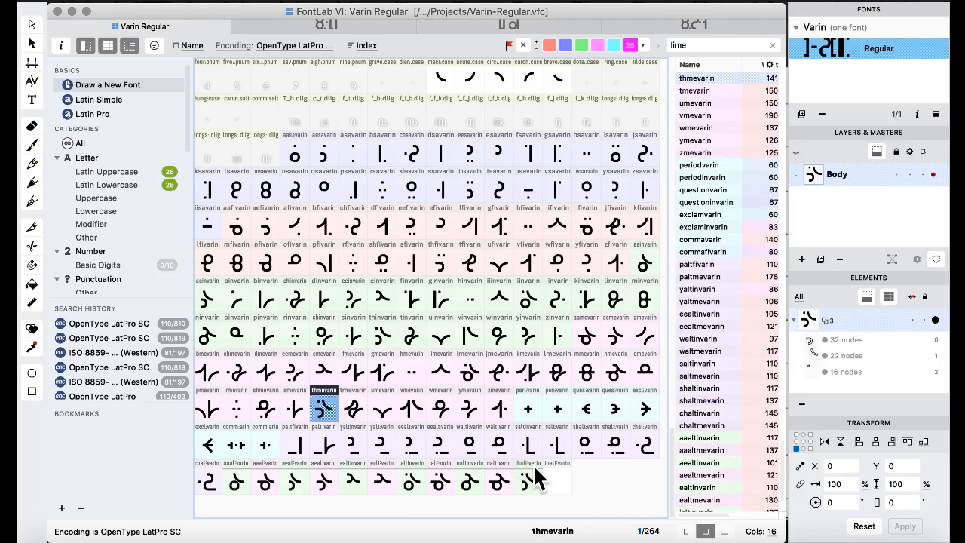
left_click(557, 481)
key("ctrl+v")
left_click(617, 344)
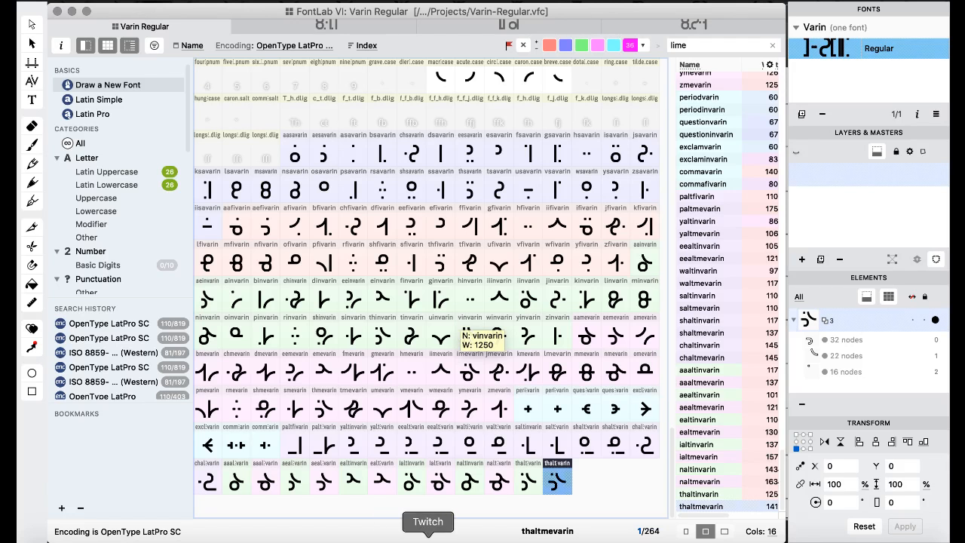
Examine the existing alternates such as yaltmevarin and paltfivarin against the newly filled alternate glyphs in the grid.
left_click(468, 439)
left_click(375, 446)
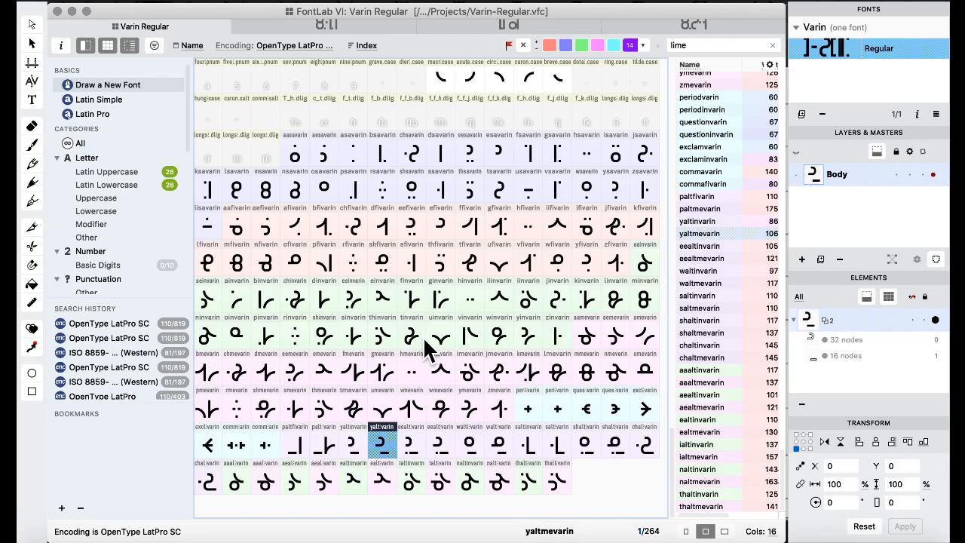
left_click(326, 403)
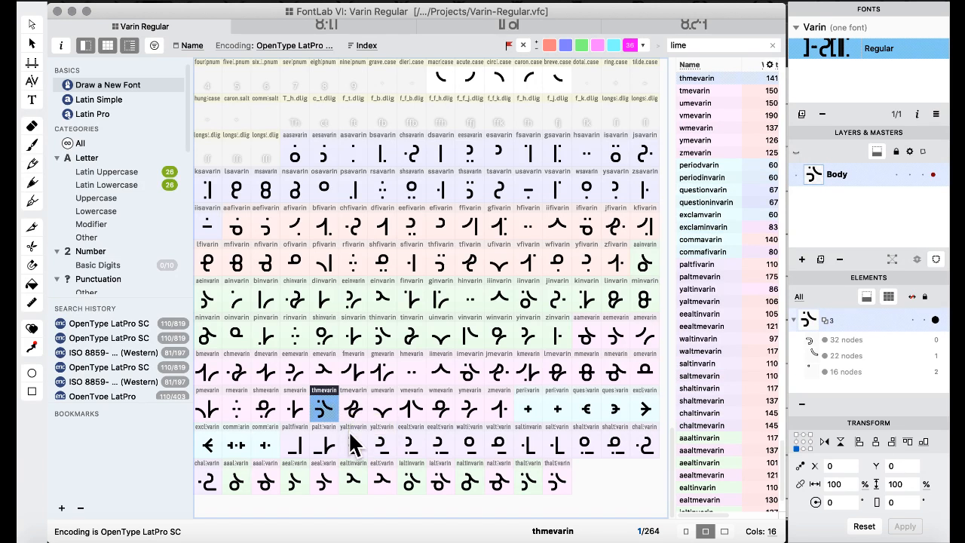
left_click(304, 451)
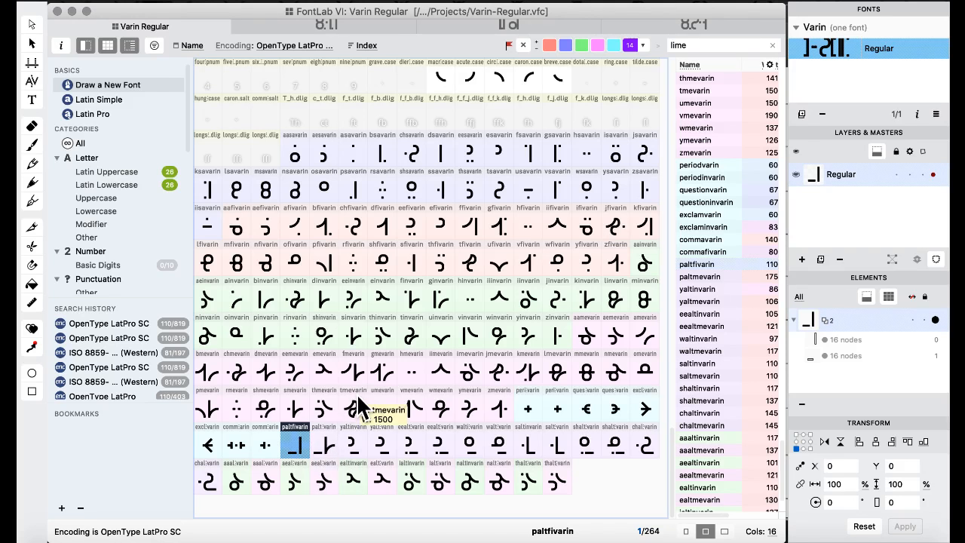
left_click(352, 485)
left_click(375, 486)
left_click(477, 480)
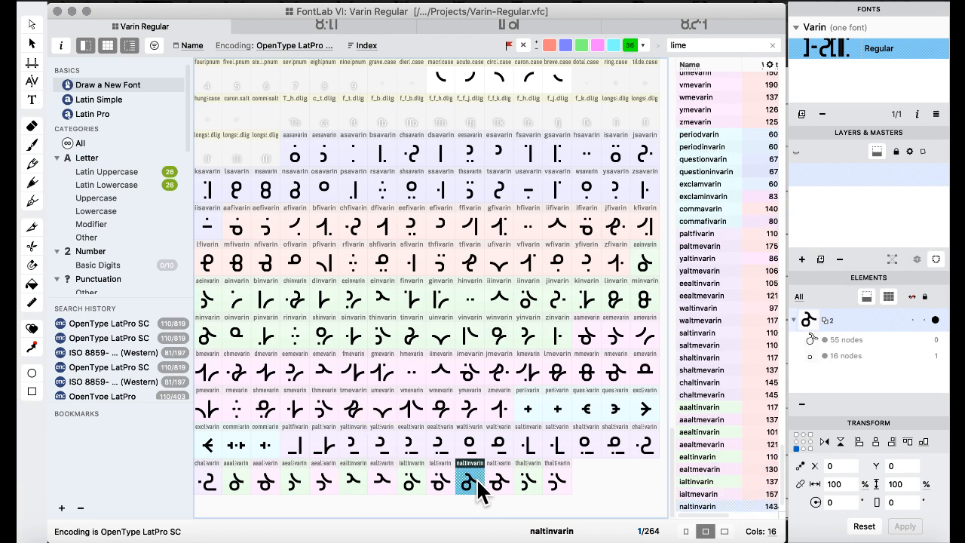
left_click(507, 487)
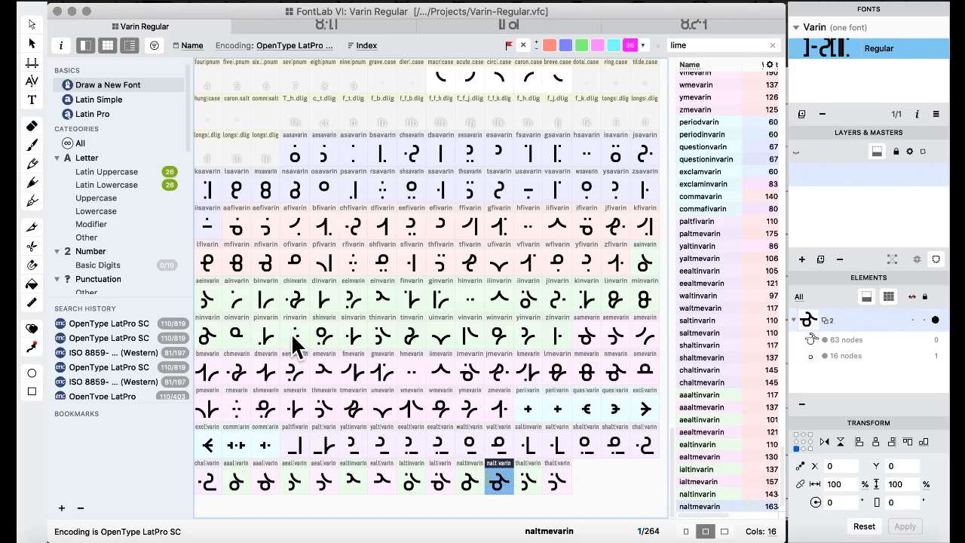
Open the perthousand glyph, copy its horizontal bar, and return to the font's glyph grid, closing the older glyph tabs.
scroll(292, 341, "up", 20)
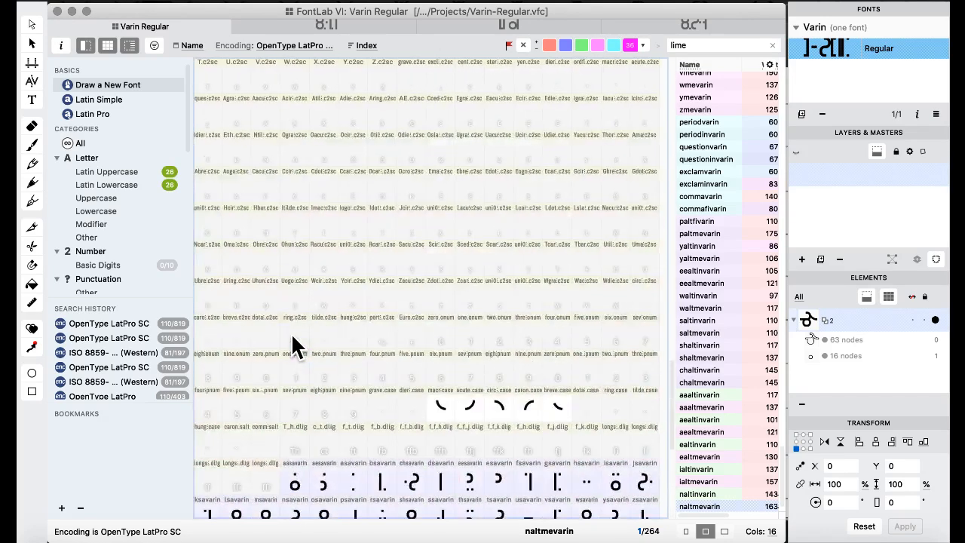
scroll(292, 345, "up", 5)
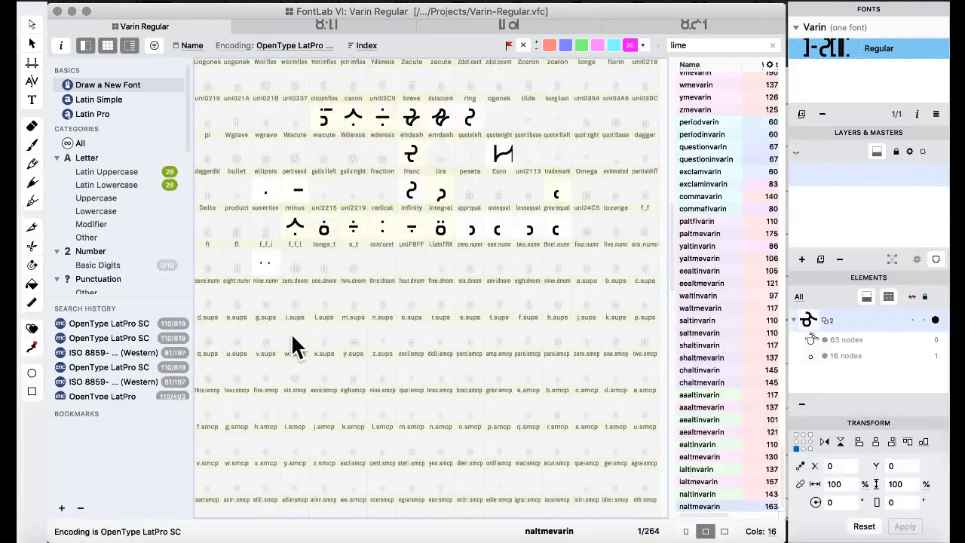
double_click(292, 189)
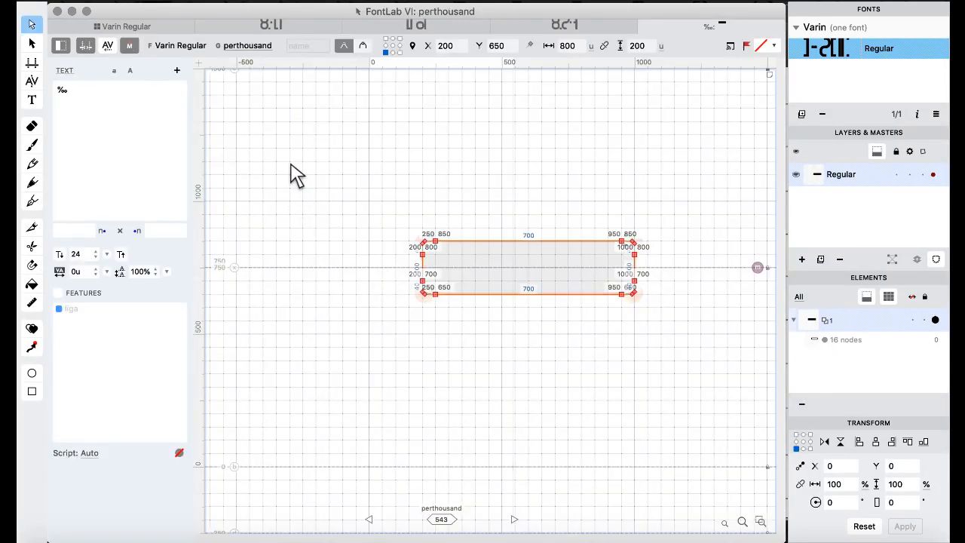
left_click(146, 28)
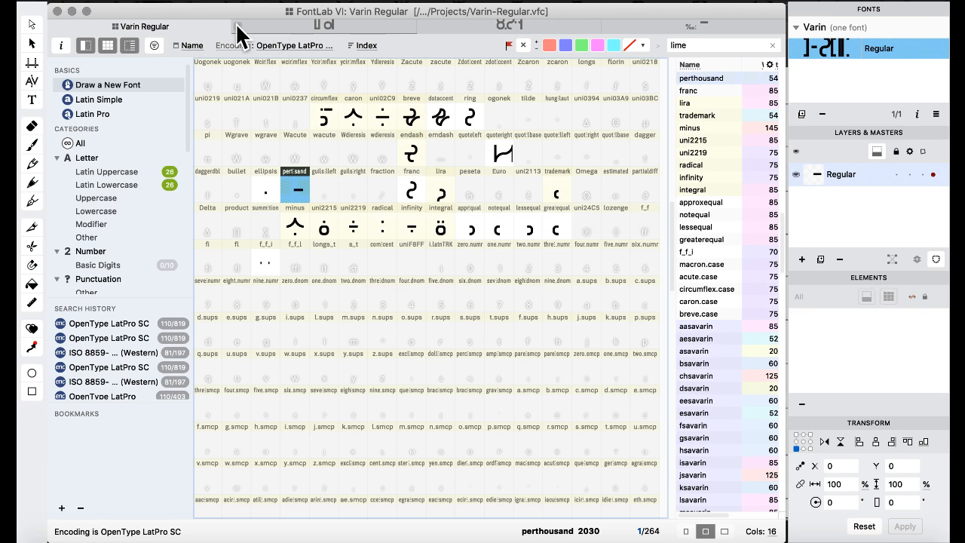
left_click(237, 26)
In aaaltinvarin, replace the curved ascending stroke with the horizontal bar copied from perthousand.
scroll(318, 190, "down", 20)
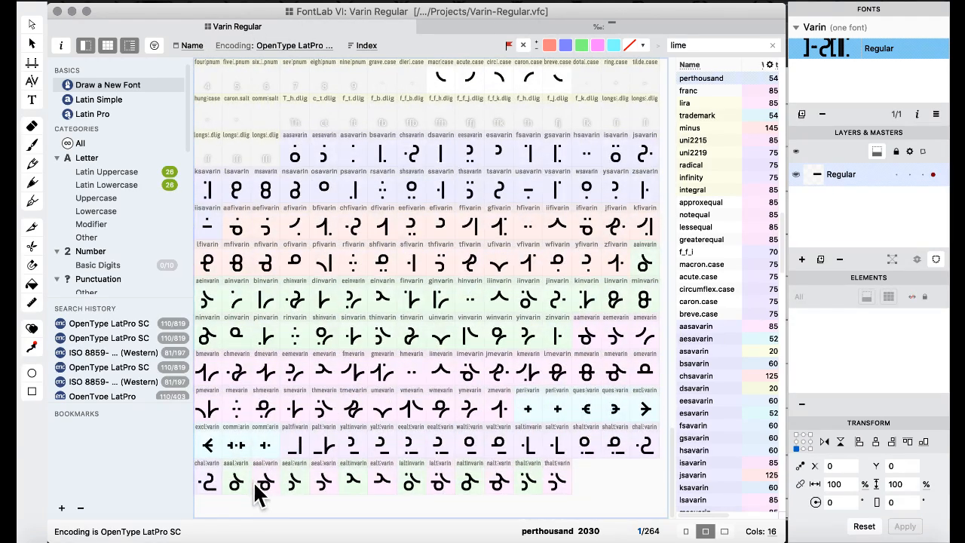
double_click(240, 483)
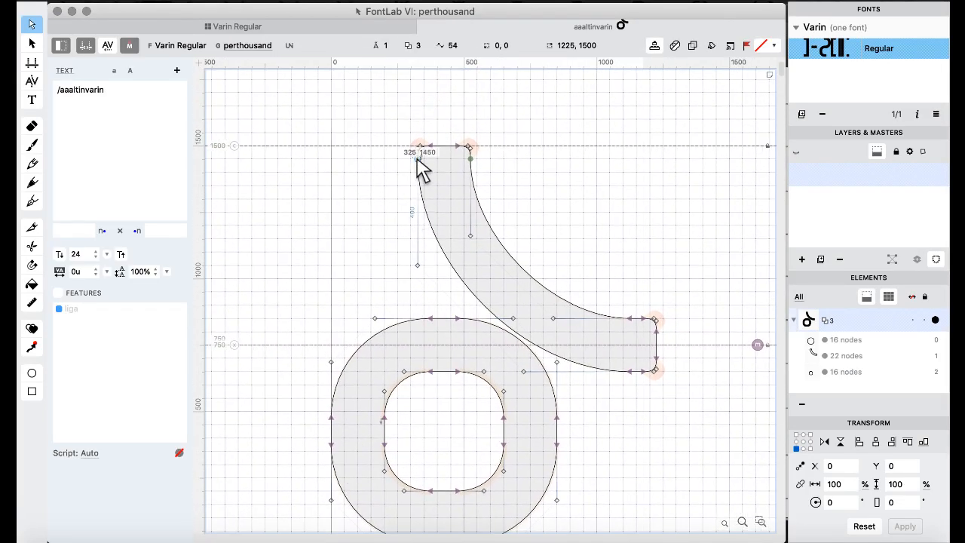
left_click_drag(396, 87, 543, 188)
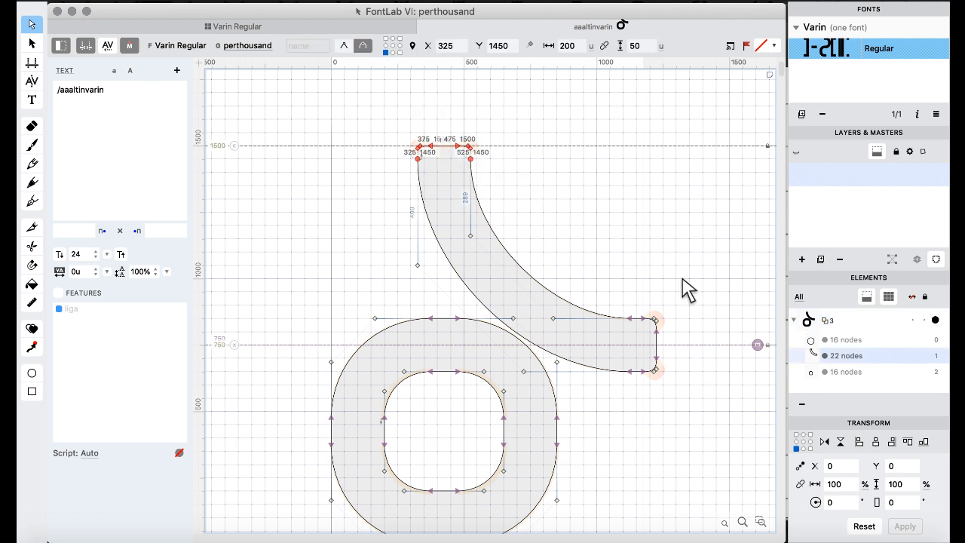
left_click_drag(683, 278, 622, 401)
key("BackSpace")
key("super+v")
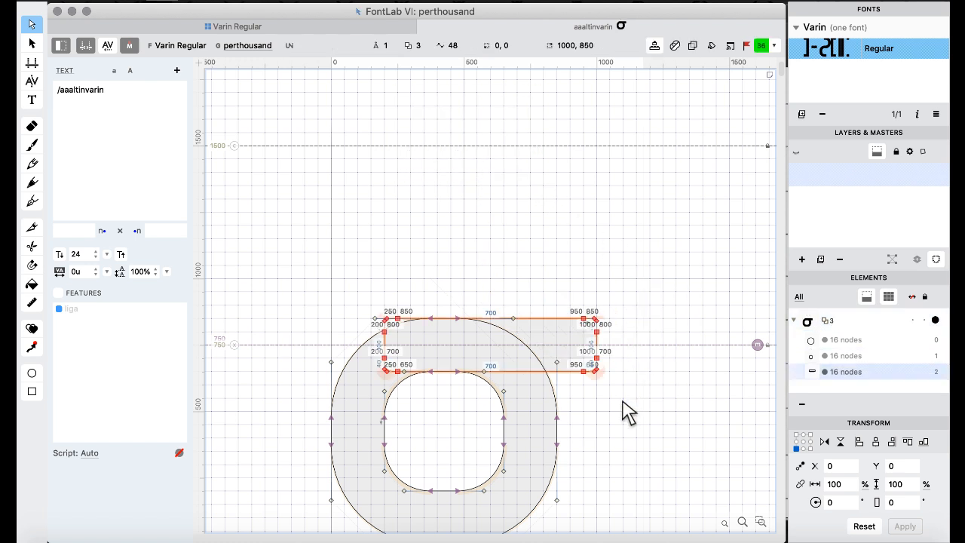
Raise the pasted bar in aaaltinvarin to Y 1300 so its upper edge sits on the 1500 line.
key("super+Up")
key("super+Up")
key("super+Up")
key("super+Up")
key("super+Up")
key("super+Up")
key("super+Up")
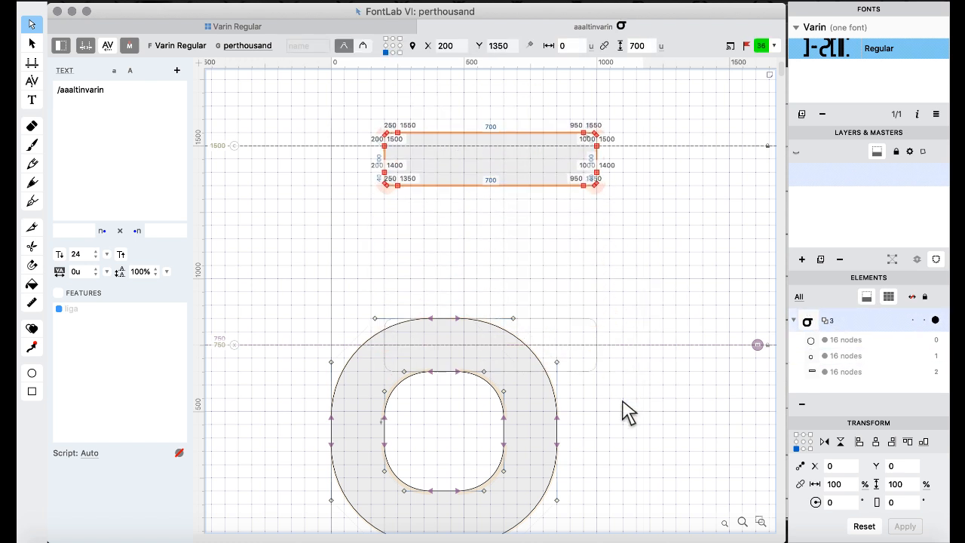
key("shift+Down")
key("shift+Down")
key("shift+Down")
key("shift+Down")
key("shift+Down")
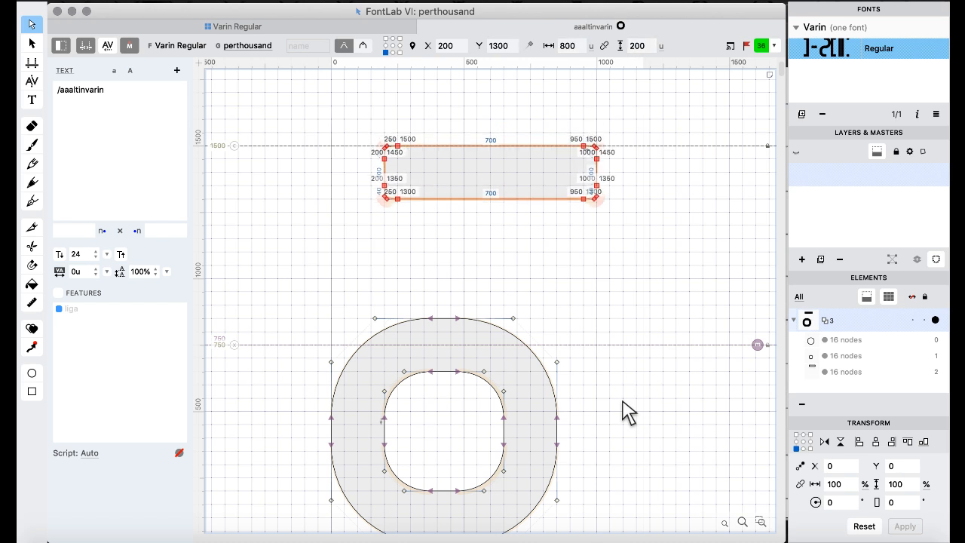
Shift the bar in aaaltinvarin horizontally to X 275.
key("shift+Right")
key("shift+Right")
key("shift+Right")
key("shift+Right")
key("shift+Right")
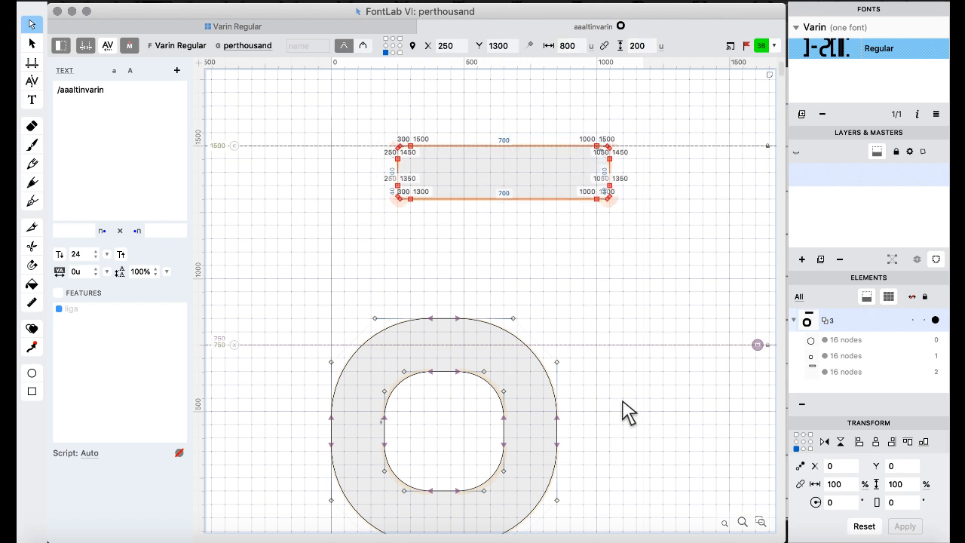
key("shift+Right")
key("shift+Right")
key("Right")
key("Right")
key("Right")
key("Right")
key("Right")
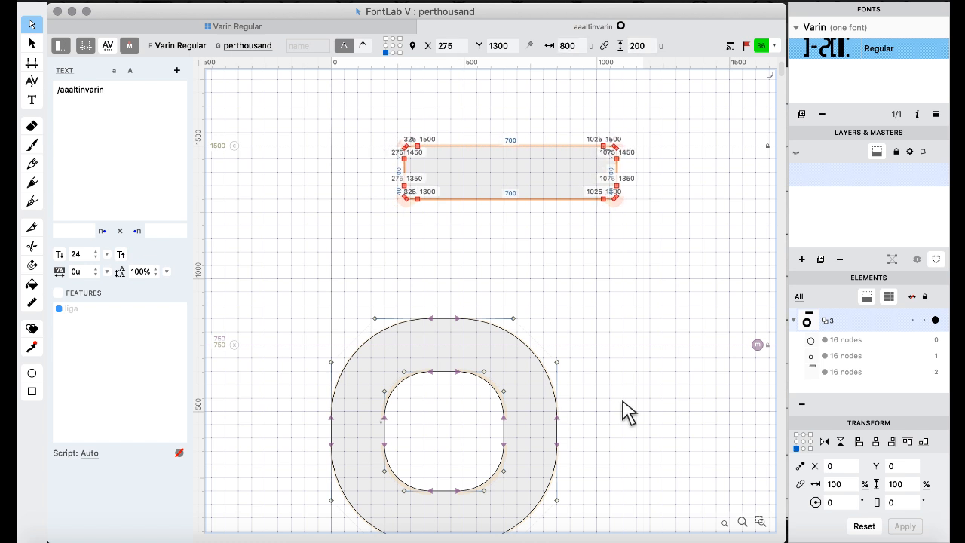
In aaaltmevarin, replace the curved ascending stroke with the copied horizontal bar.
key("]")
scroll(630, 413, "up", 2)
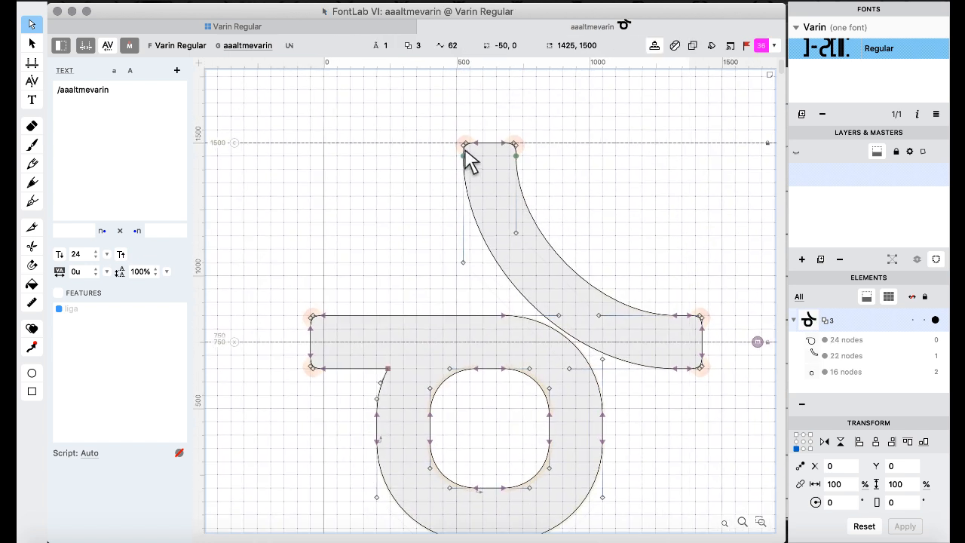
left_click_drag(444, 107, 532, 162)
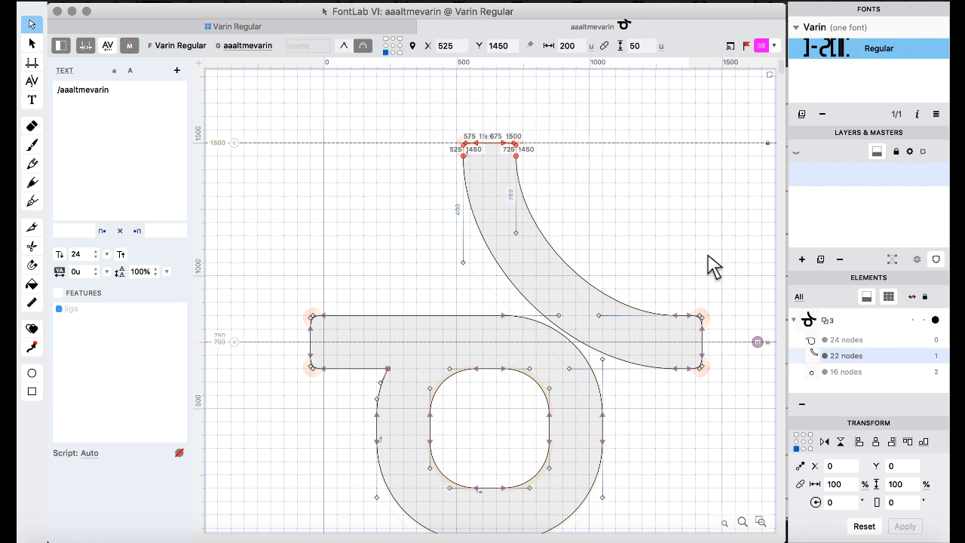
left_click_drag(729, 266, 671, 408)
key("Delete")
key("super+v")
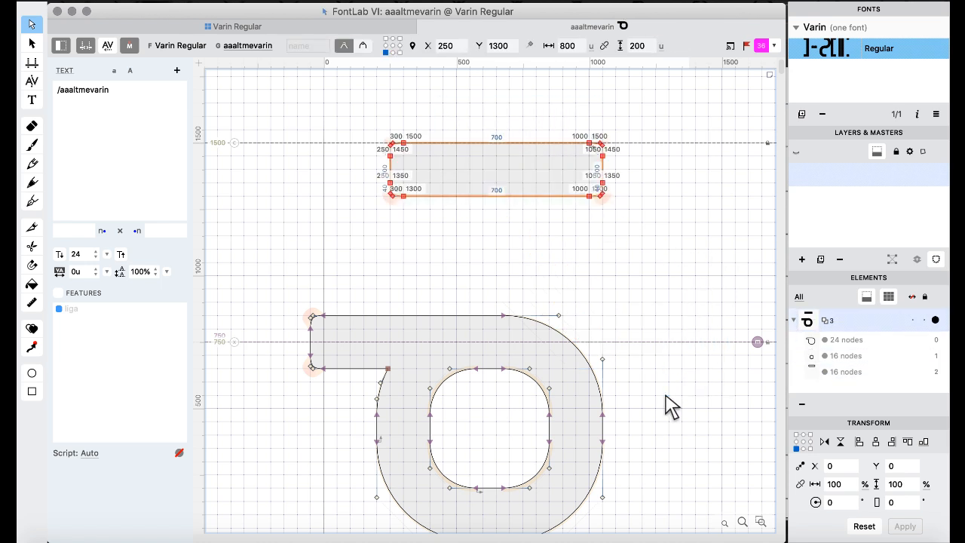
Shift the bar in aaaltmevarin horizontally to X 475.
key("super+Right")
key("super+Right")
key("shift+Right")
key("shift+Right")
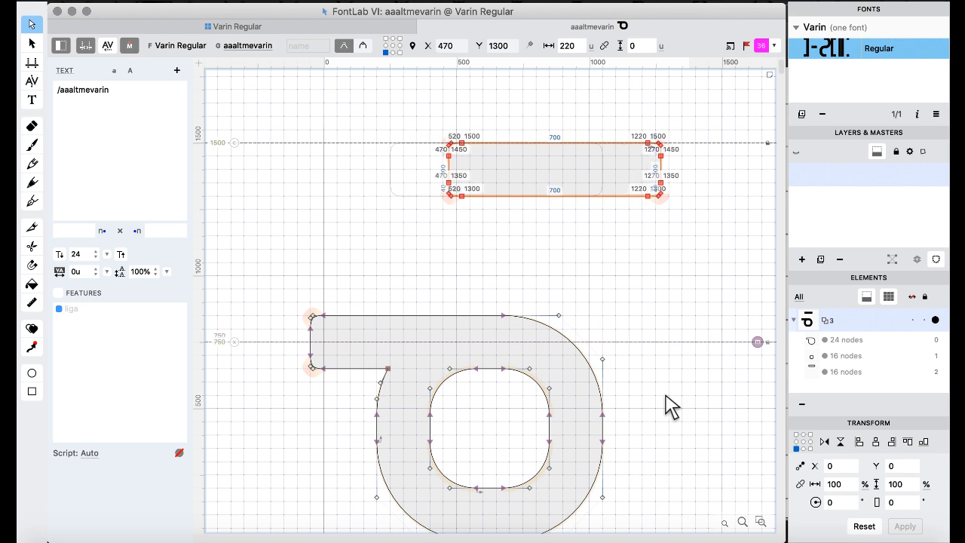
key("Right")
key("Right")
key("Right")
key("Right")
key("Right")
In aealtinvarin, replace the curved ascending stroke with the copied horizontal bar.
key("]")
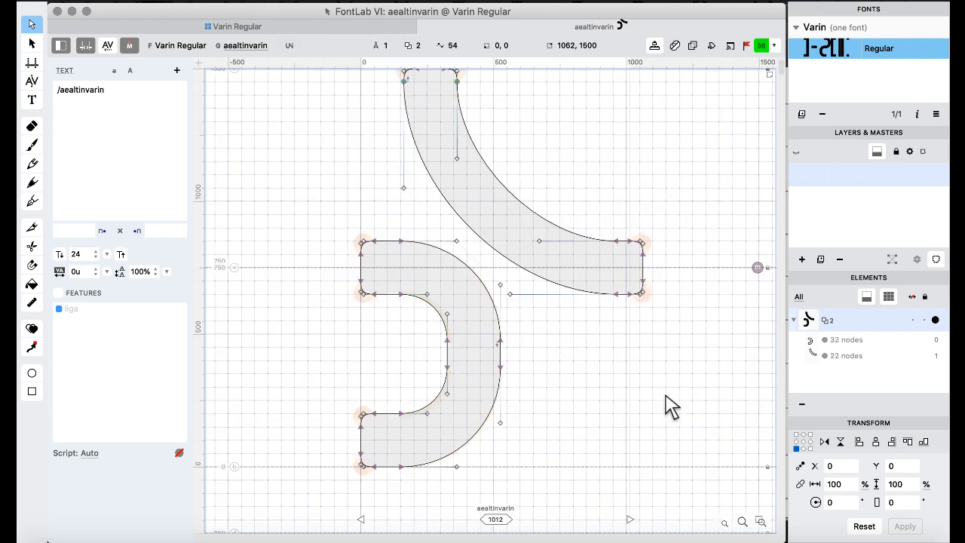
scroll(666, 395, "up", 1)
scroll(666, 397, "up", 3)
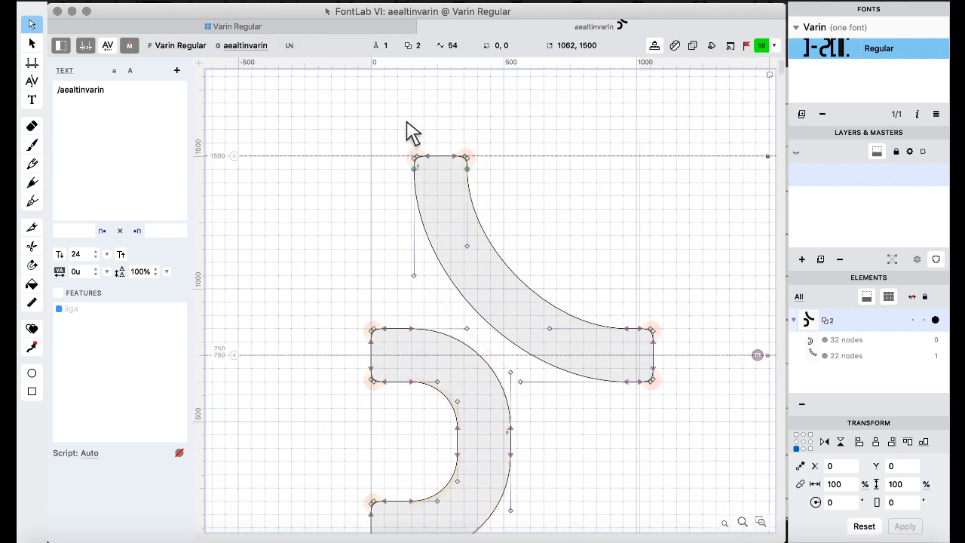
left_click_drag(401, 109, 530, 217)
mouse_move(704, 288)
left_mouse_down()
mouse_move(610, 390)
mouse_move(603, 414)
left_mouse_up()
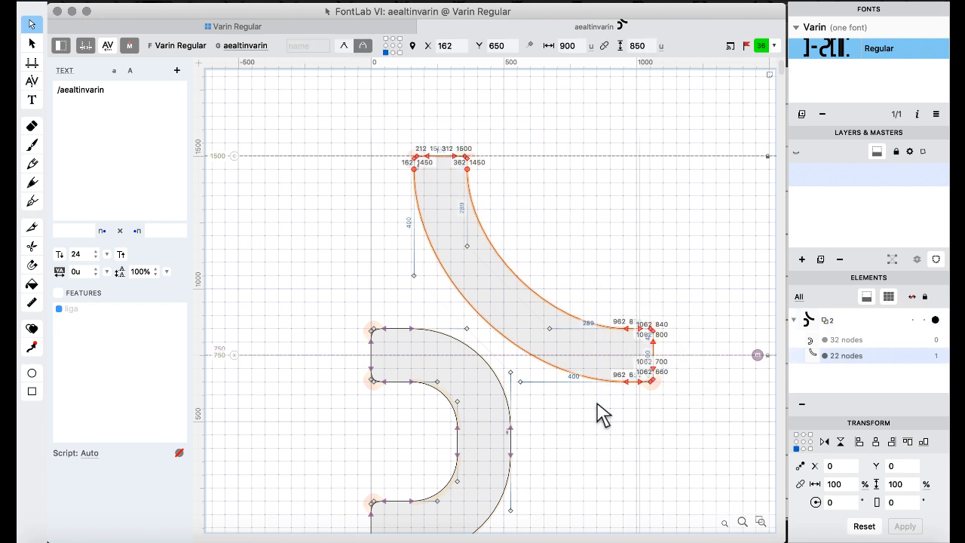
key("Delete")
key("super+z")
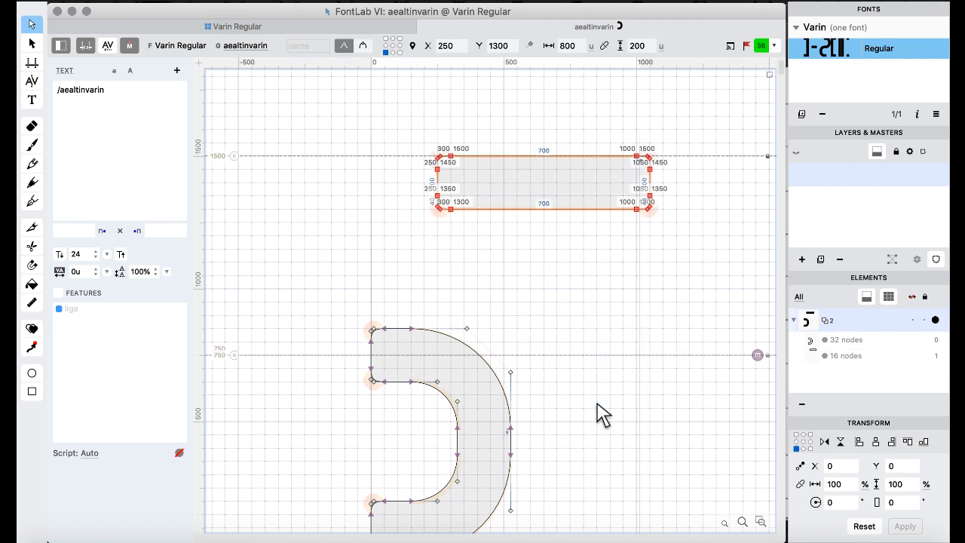
Shift the bar in aealtinvarin horizontally to X 112.
key("shift+Left")
key("shift+Left")
key("shift+Left")
key("shift+Left")
key("shift+Left")
key("shift+Left")
key("shift+Left")
key("shift+Left")
key("shift+Left")
key("shift+Left")
key("shift+Left")
key("shift+Left")
key("shift+Left")
key("shift+Left")
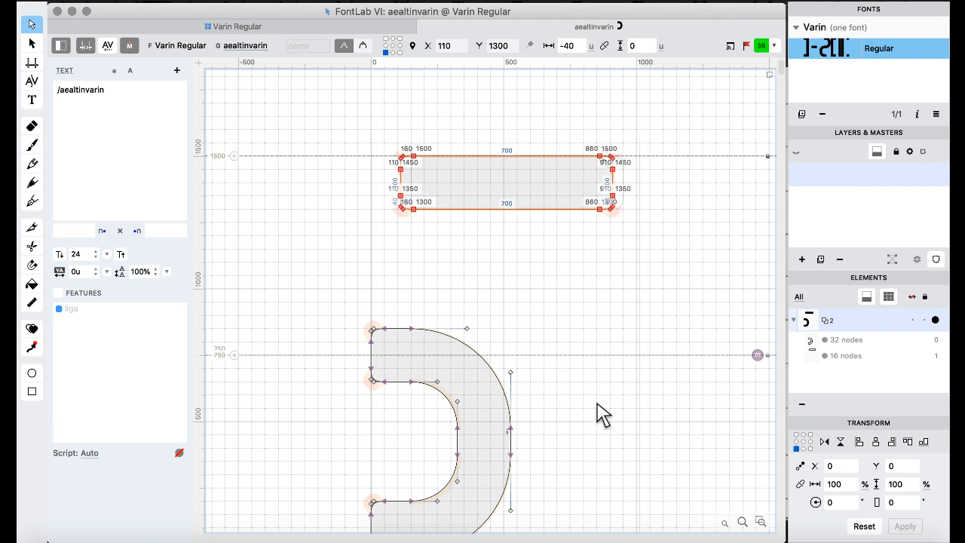
key("Right")
key("Right")
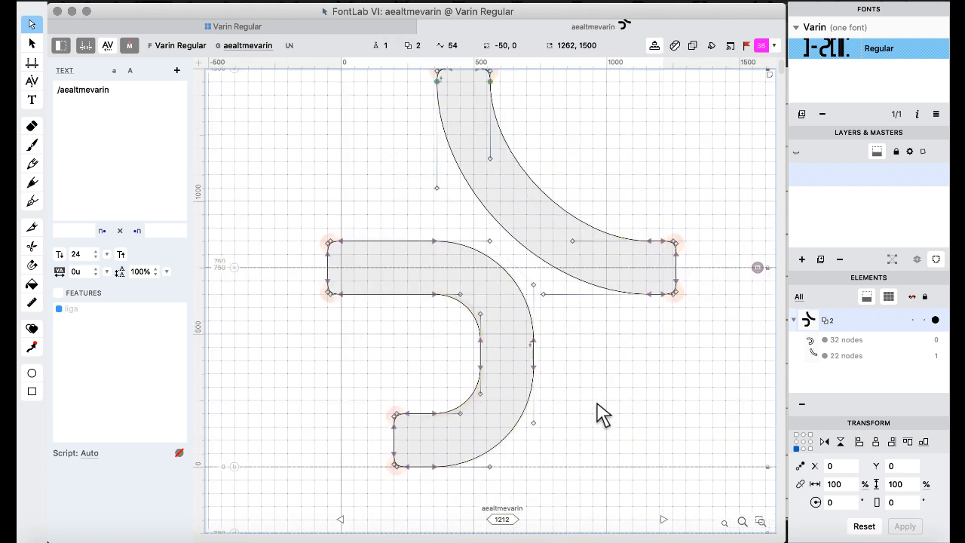
In aealtmevarin, replace the curved ascending stroke with the copied horizontal bar.
scroll(566, 297, "up", 3)
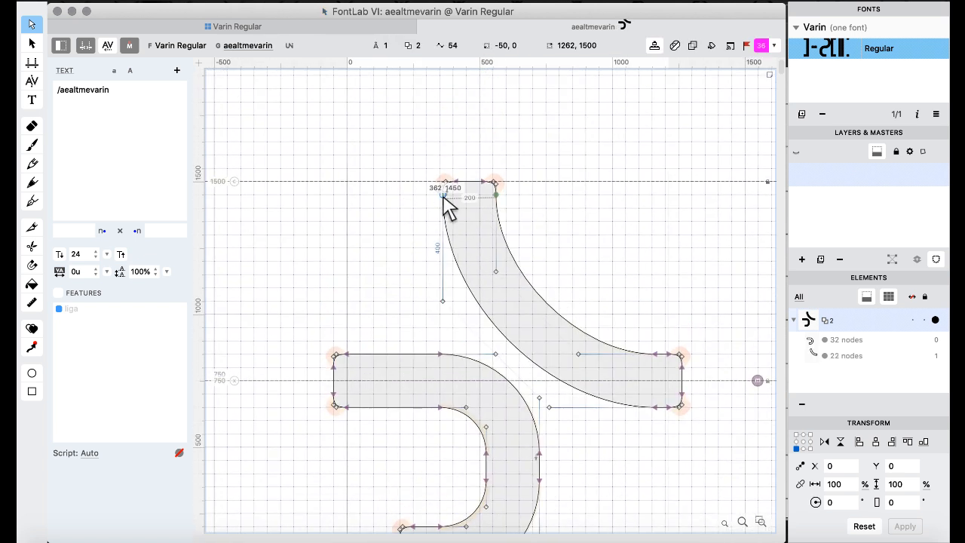
left_click_drag(429, 138, 507, 205)
left_click_drag(729, 306, 632, 448)
key("BackSpace")
key("super+v")
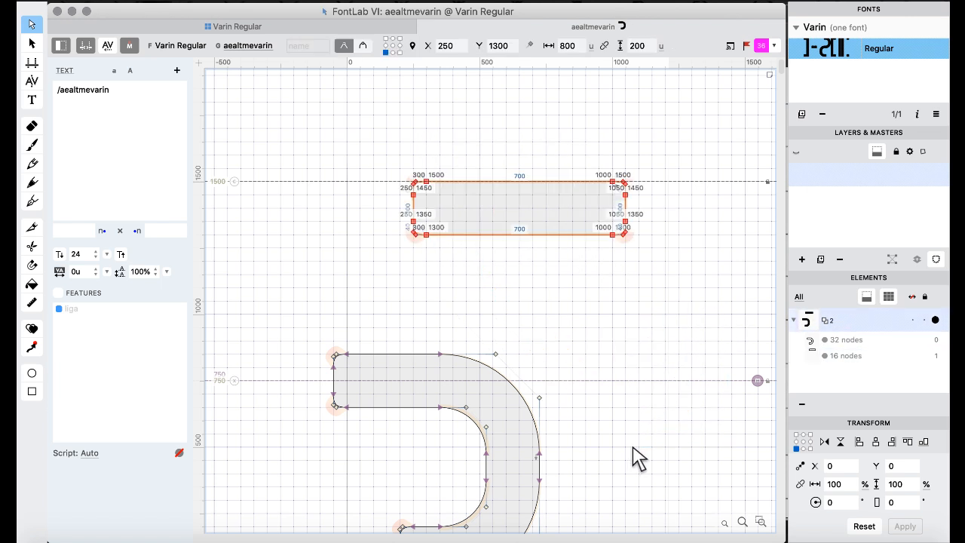
Shift the bar in aealtmevarin horizontally to X 312.
key("shift+Right")
key("shift+Right")
key("shift+Right")
key("shift+Right")
key("shift+Right")
key("shift+Right")
key("Right")
key("Right")
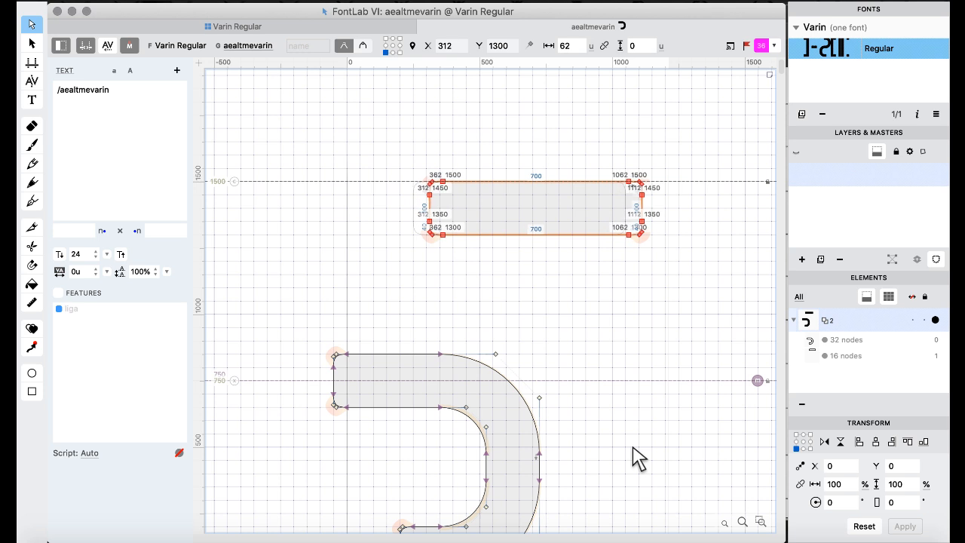
Skip the ealt glyphs and, in ialtinvarin, replace the curved ascending stroke with the copied horizontal bar, keeping the square dot.
key("]")
scroll(632, 449, "up", 2)
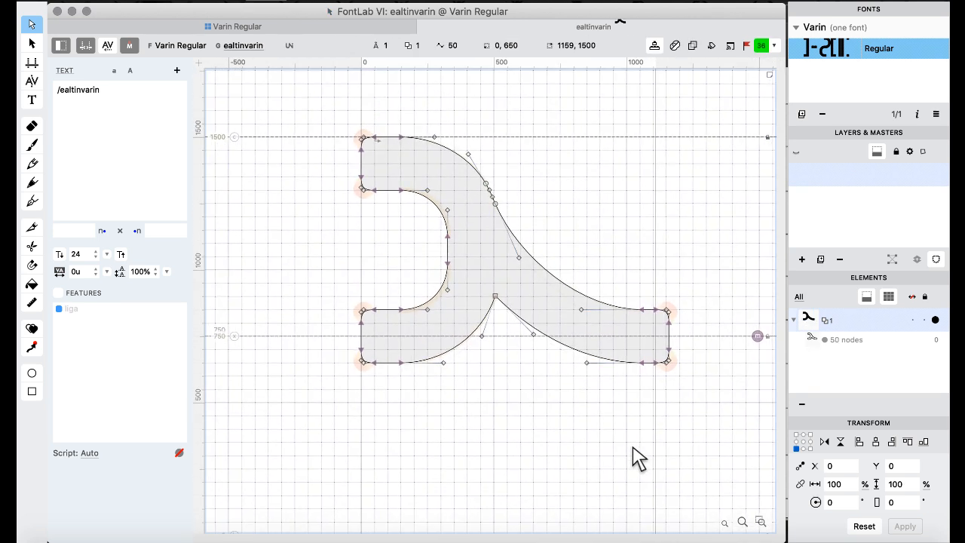
key("]")
key("]")
scroll(633, 456, "up", 3)
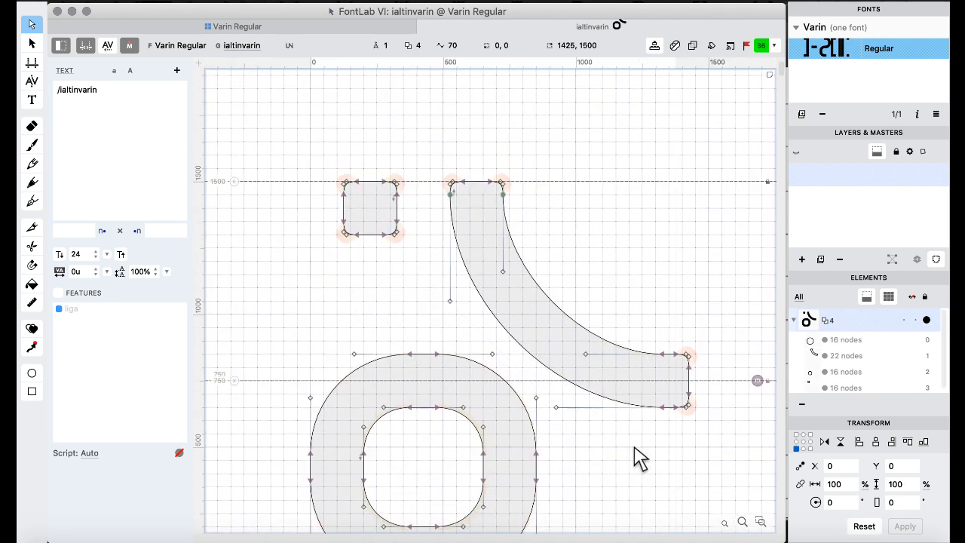
left_click(450, 184)
left_click_drag(424, 133, 525, 200)
left_click_drag(704, 306, 647, 468)
key("BackSpace")
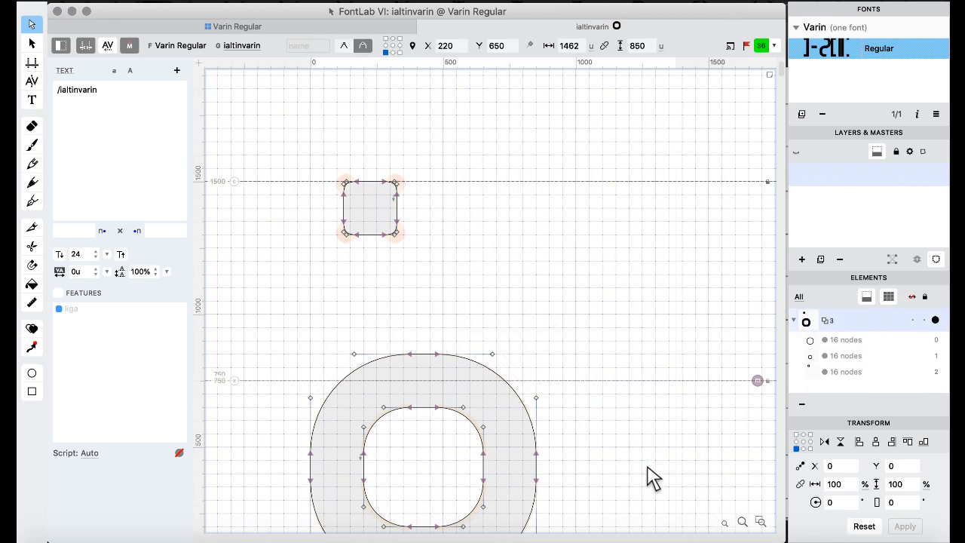
key("super+v")
Shift the bar in ialtinvarin horizontally to X 475, clear of the square dot.
key("super+Right")
key("super+Right")
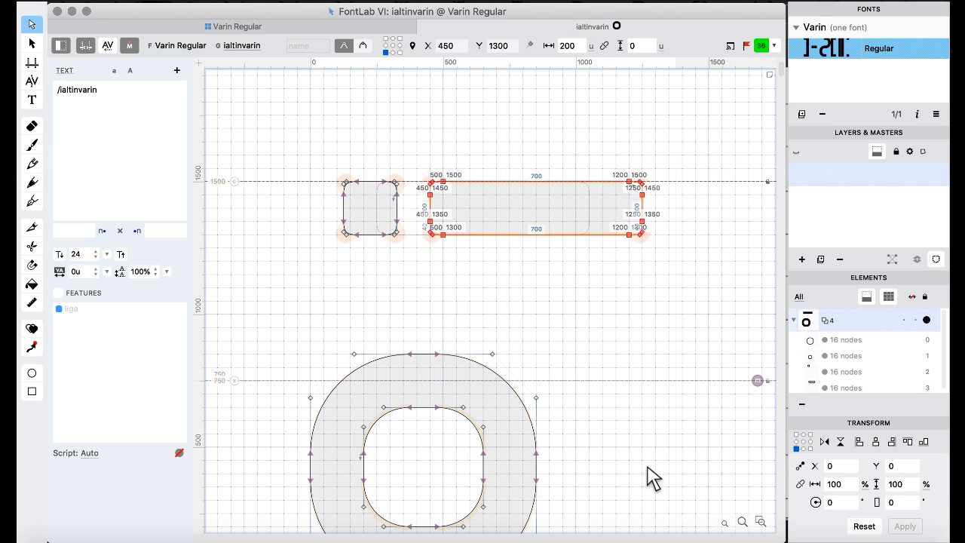
key("shift+Right")
key("shift+Right")
key("Right")
key("Right")
key("Right")
key("Right")
key("Right")
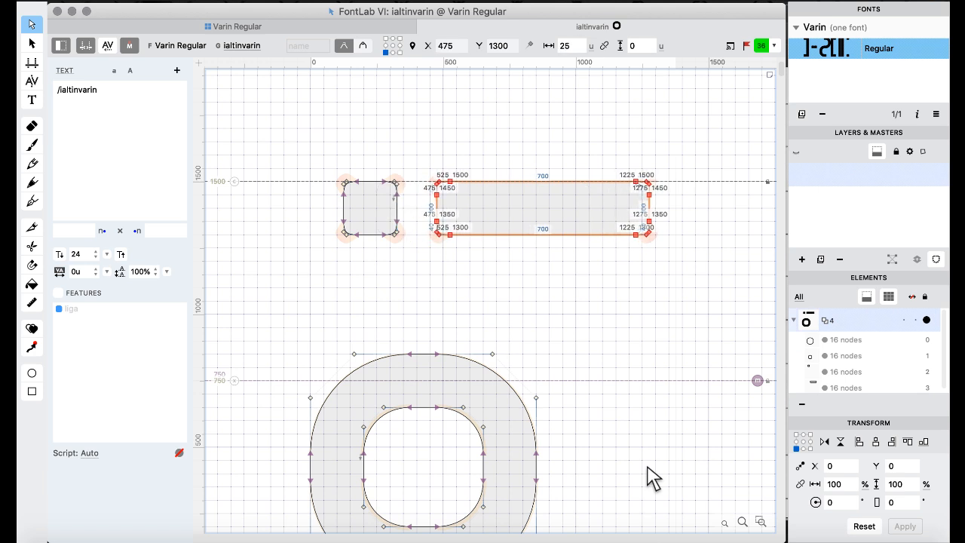
In ialtmevarin, replace the curved ascending stroke with the copied horizontal bar, keeping the square dot.
key("]")
scroll(647, 467, "up", 2)
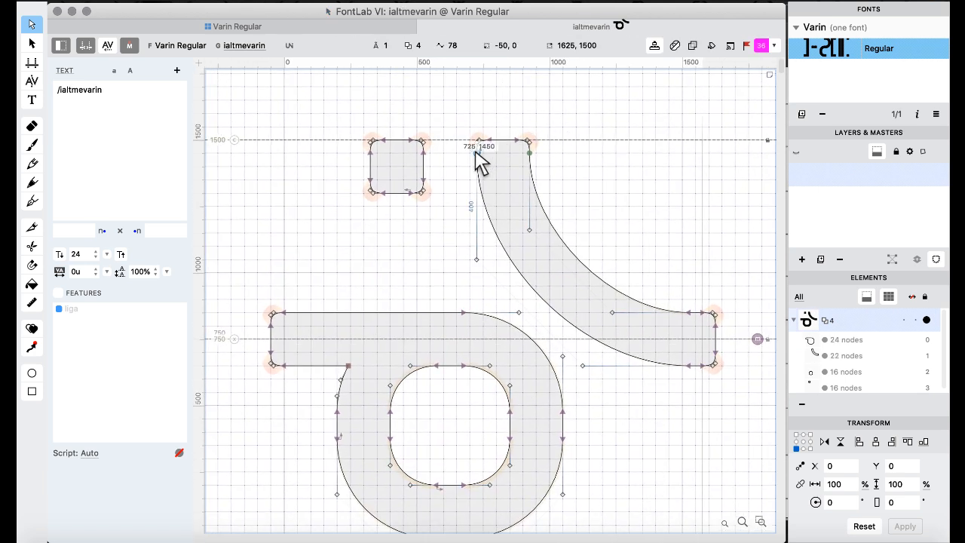
left_click_drag(454, 91, 601, 202)
left_click_drag(715, 261, 671, 419)
left_click_drag(750, 320, 716, 370)
key("BackSpace")
key("super+v")
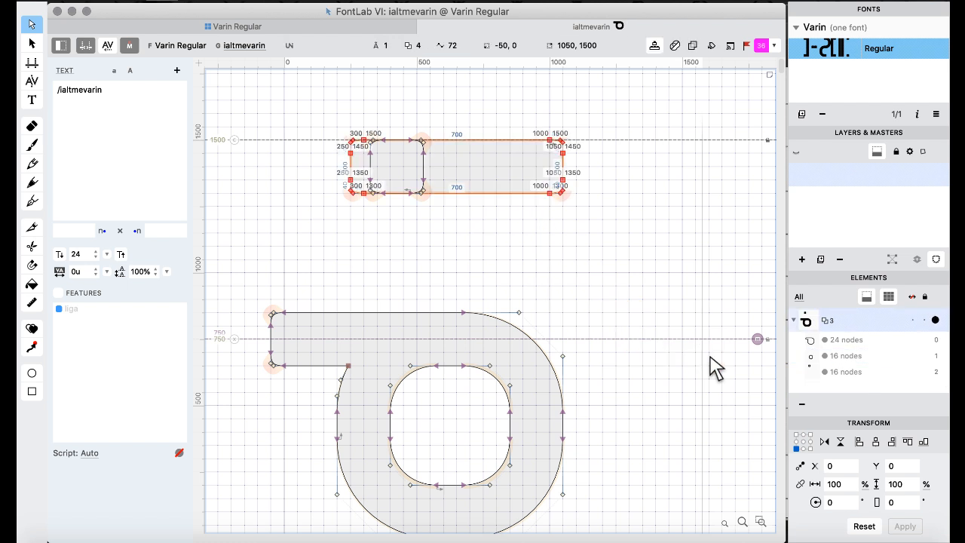
Shift the bar in ialtmevarin horizontally to X 675, clear of the square dot.
key("super+Right")
key("super+Right")
key("super+Right")
key("super+Right")
key("super+Right")
key("super+Left")
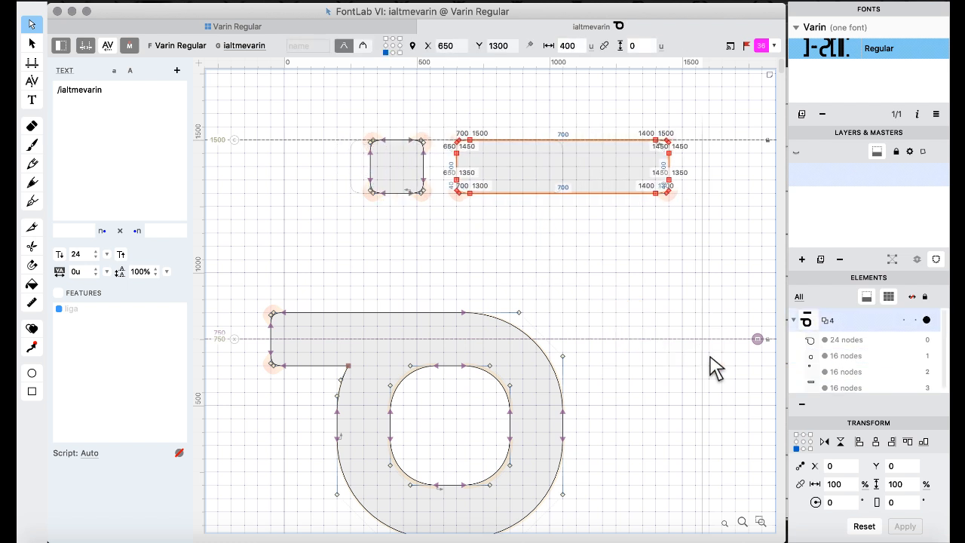
key("shift+Right")
key("shift+Right")
key("Right")
key("Right")
key("Right")
key("Right")
key("Right")
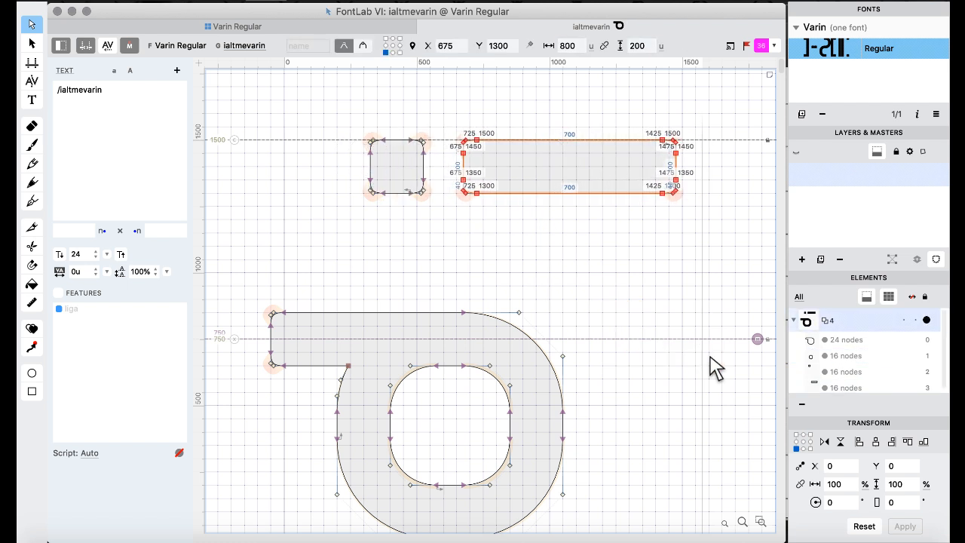
In thaltinvarin, replace the curved ascending stroke with the copied horizontal bar and place it at X 350, Y 1300.
key(".")
scroll(710, 356, "up", 2)
key(".")
key(".")
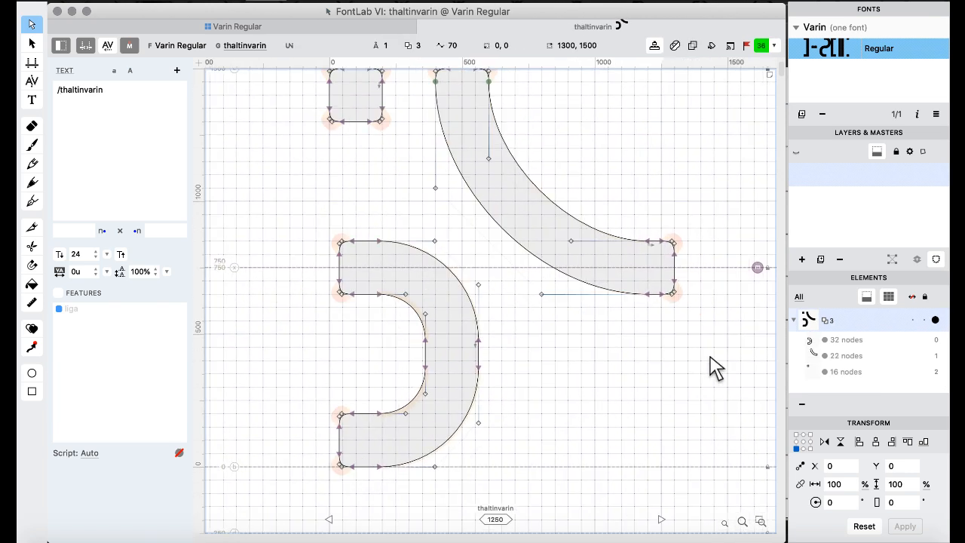
scroll(713, 367, "up", 4)
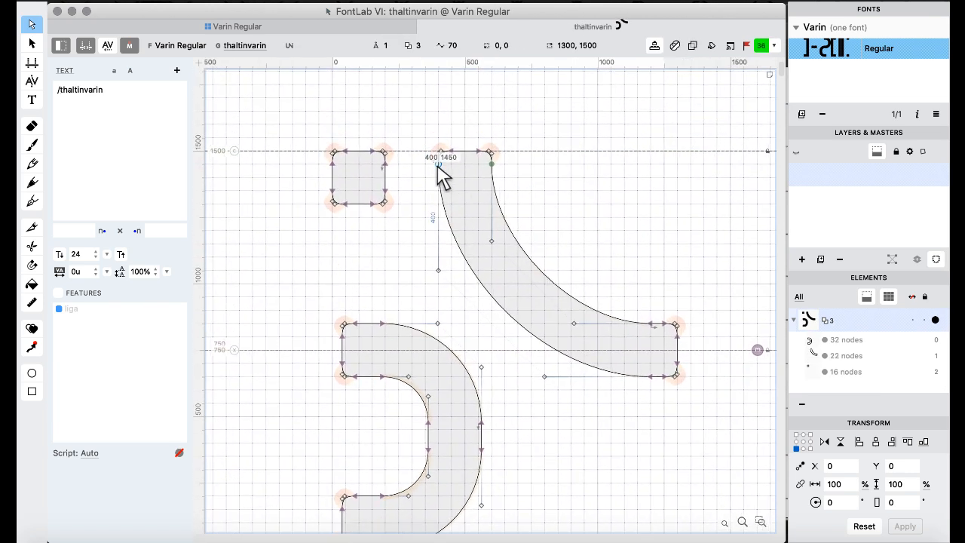
left_click_drag(423, 119, 572, 241)
left_click_drag(711, 291, 640, 394)
key(".")
In thaltmevarin, replace the curved ascending stroke with the copied horizontal bar, keeping the square dot.
key(".")
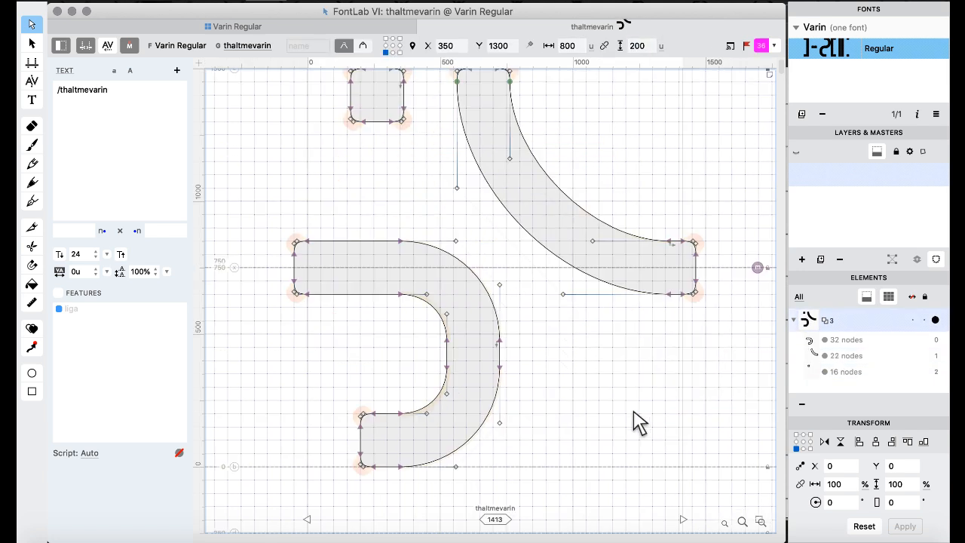
scroll(635, 424, "up", 4)
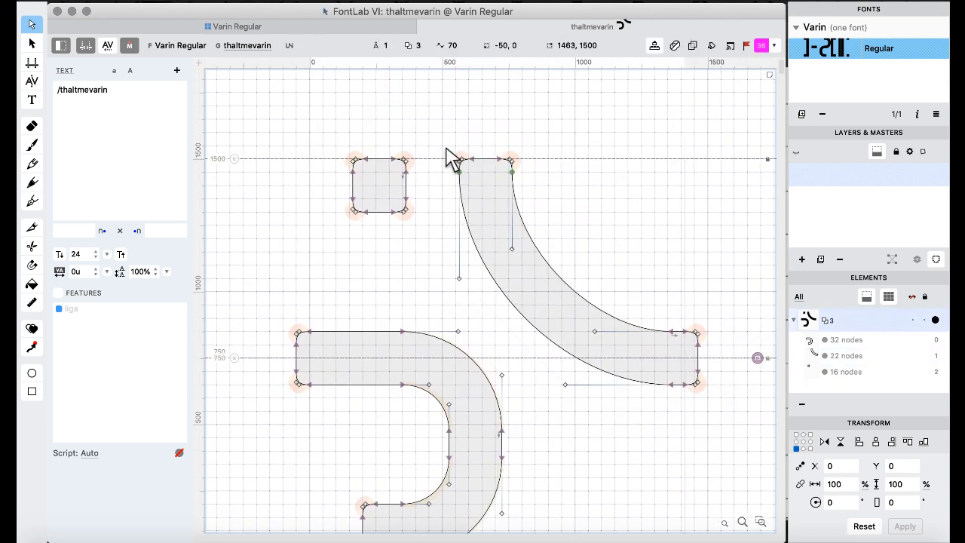
left_click_drag(439, 127, 578, 221)
left_click_drag(708, 265, 650, 461)
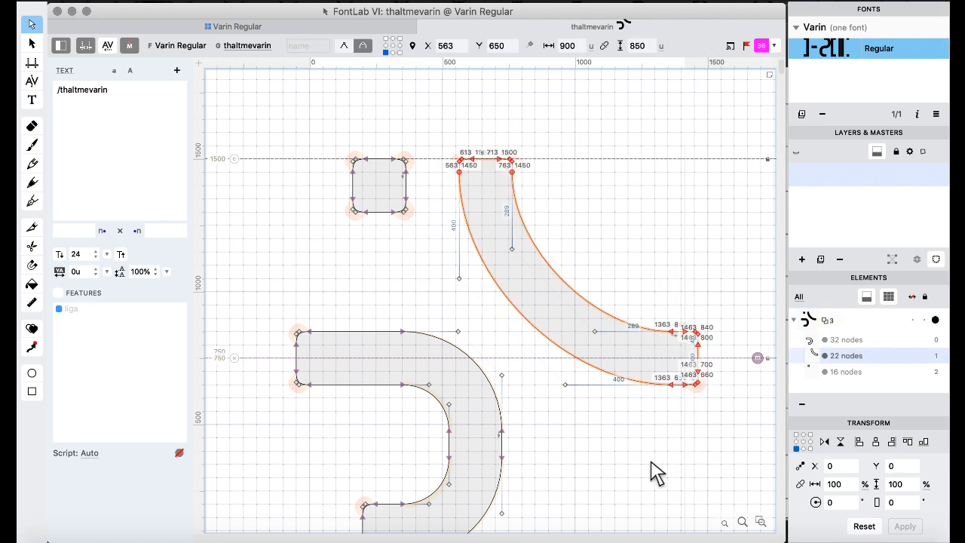
key("BackSpace")
key("super+v")
Shift the bar in thaltmevarin horizontally to X 513, clear of the square dot.
key("super+Right")
key("super+Right")
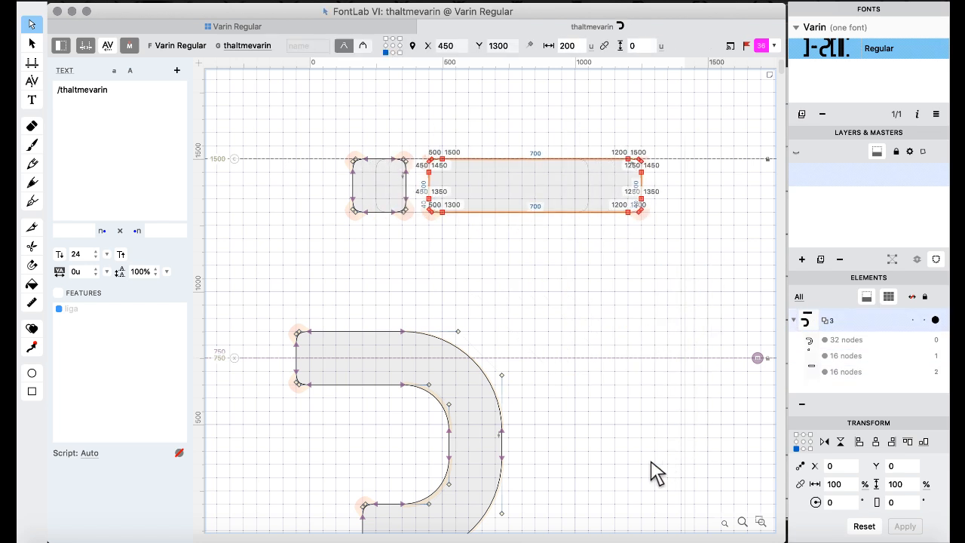
key("shift+Right")
key("shift+Right")
key("shift+Right")
key("shift+Right")
key("shift+Right")
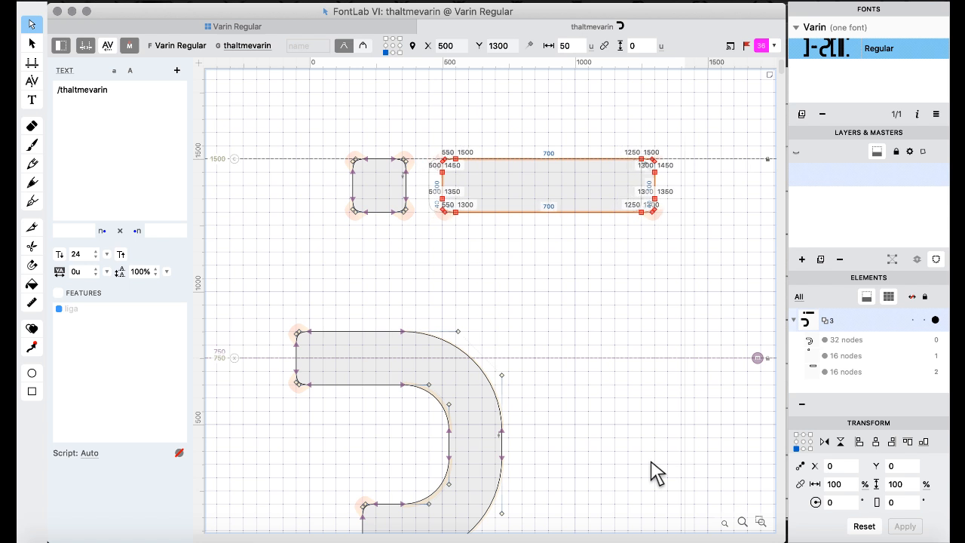
key("shift+Right")
key("Right")
key("Right")
key("Right")
key("]")
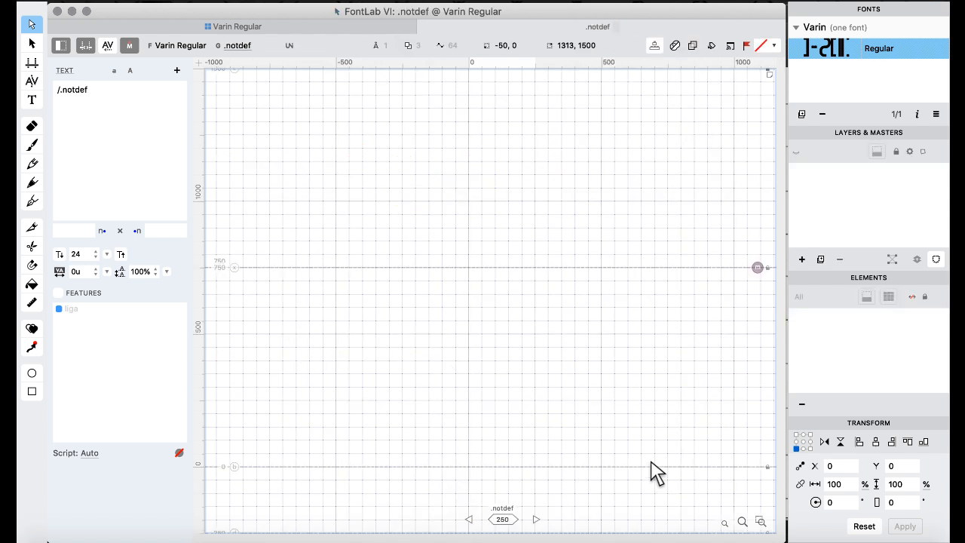
key("bracketleft")
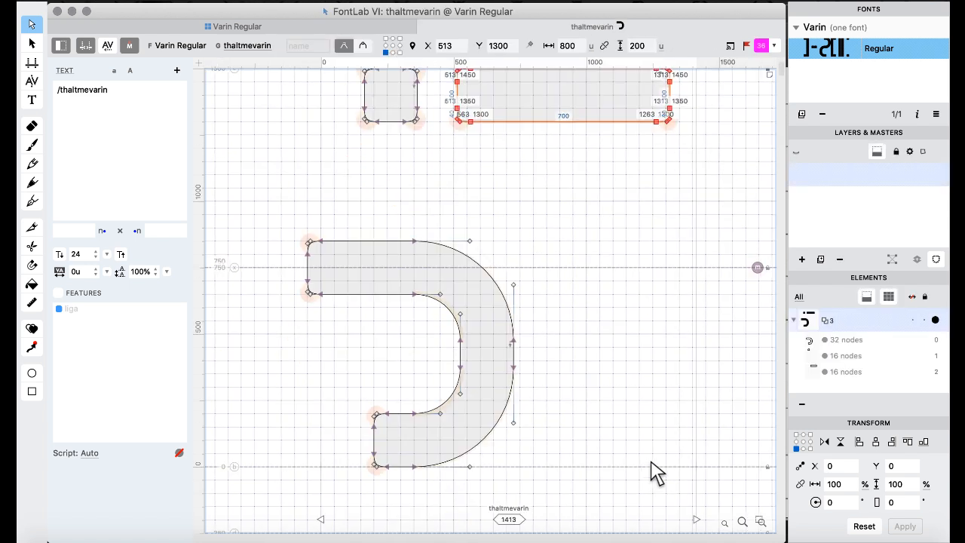
Return to the font's glyph grid and look over the Varin glyphs, including dfivarin and nsavarin.
left_click(226, 26)
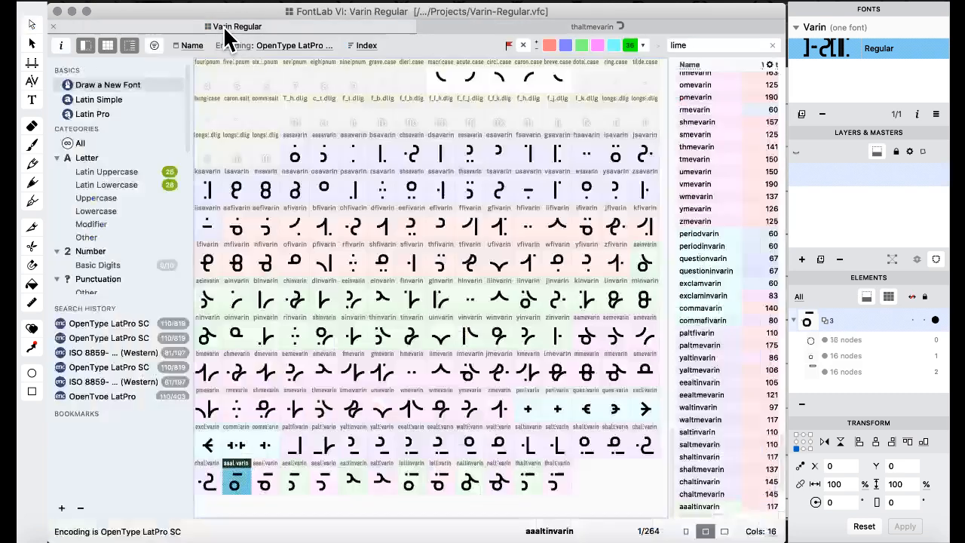
left_click(379, 230)
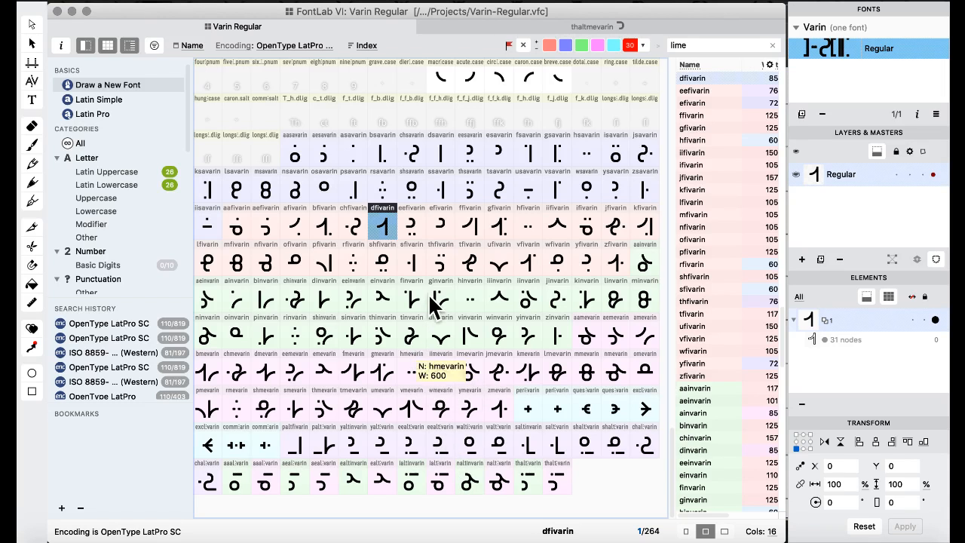
scroll(445, 224, "up", 2)
scroll(446, 224, "down", 2)
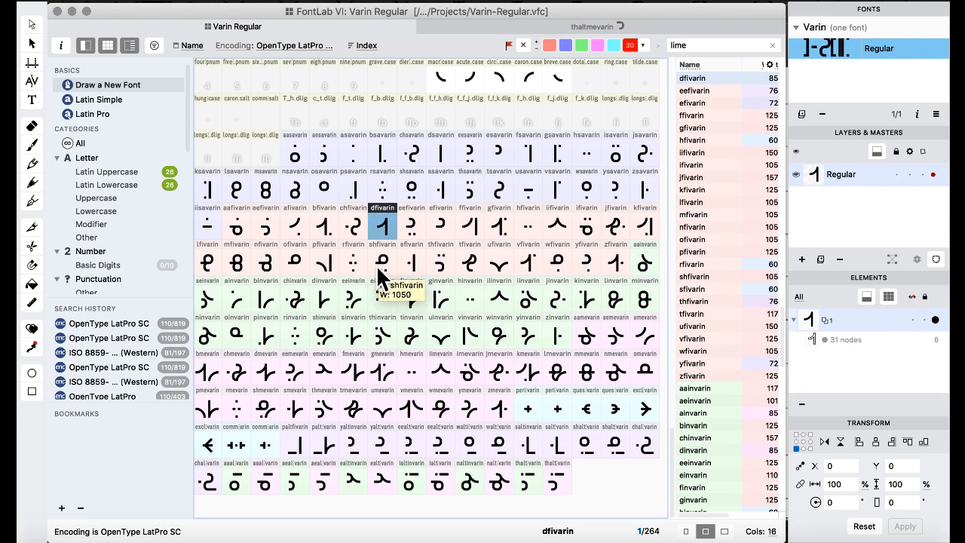
left_click(297, 190)
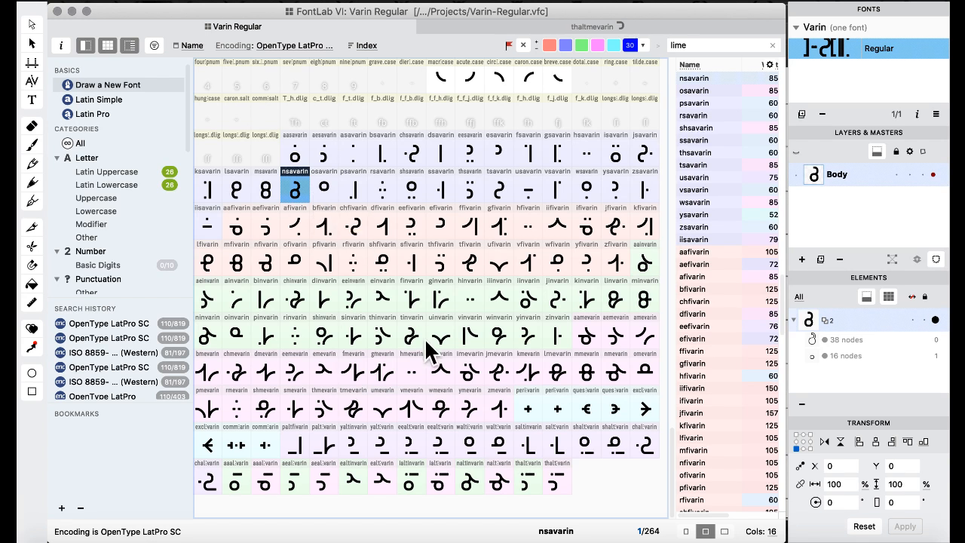
Replace naltinvarin with a copy of the nsavarin glyph, and naltmevarin with a copy of nfivarin.
left_click_drag(445, 376, 470, 488)
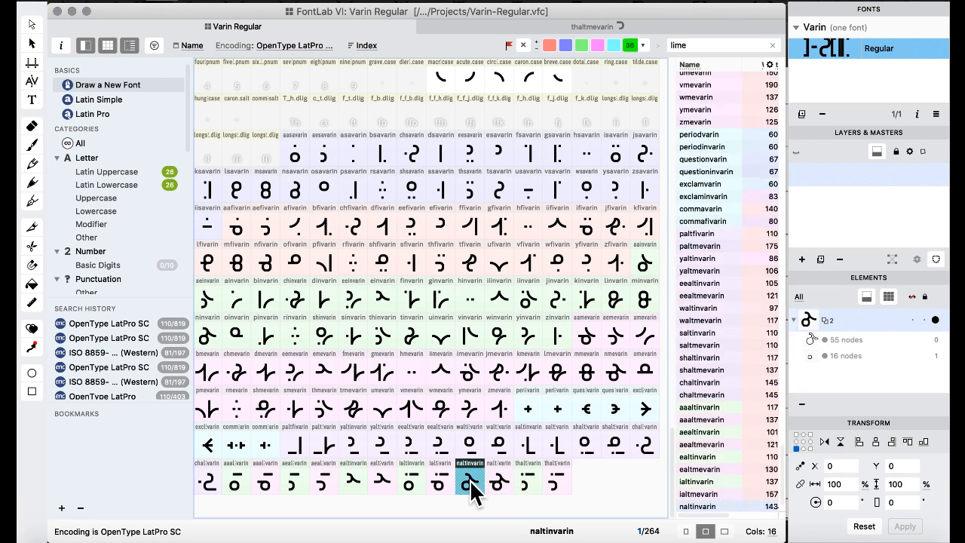
left_click(603, 344)
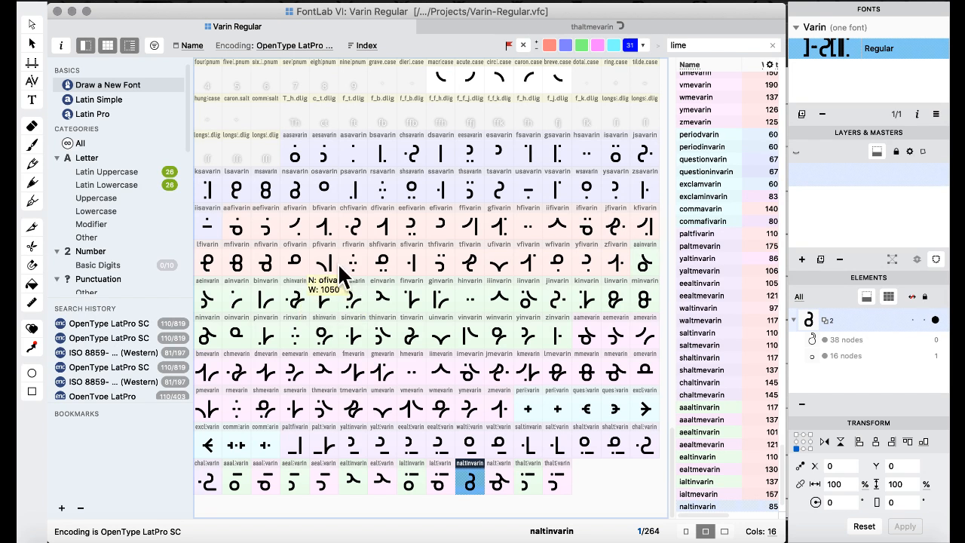
left_click(264, 265)
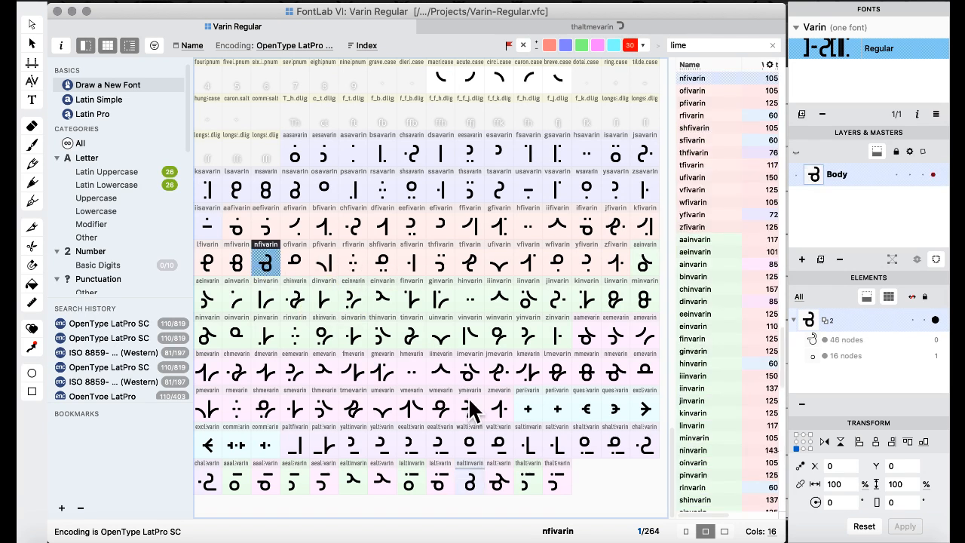
left_click_drag(469, 407, 503, 482)
left_click(615, 345)
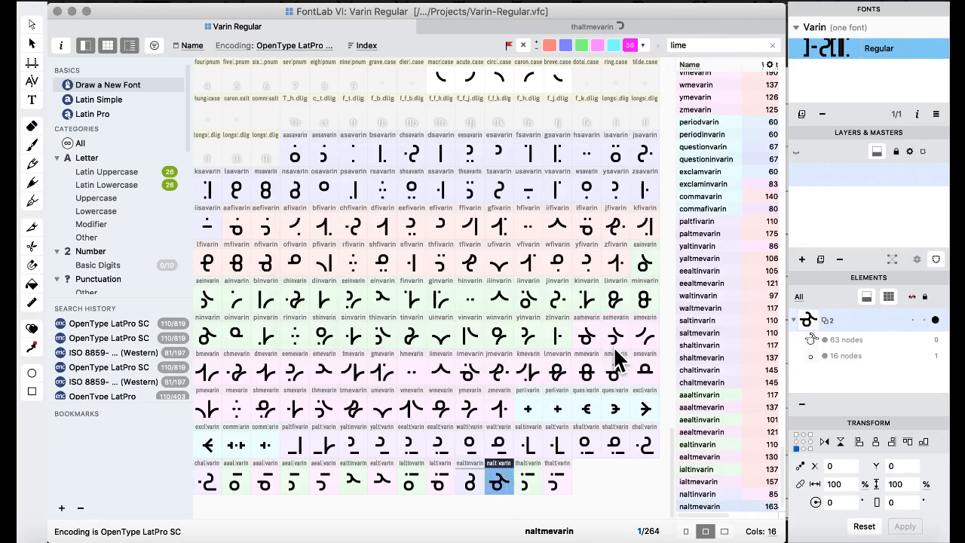
Copy the efivarin glyph and replace ealtinvarin with it.
left_click(442, 334)
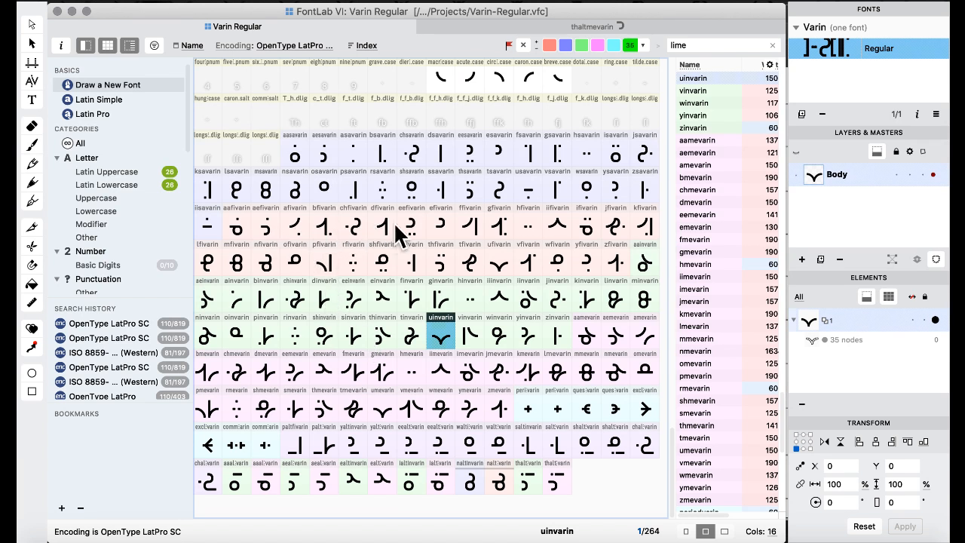
left_click(439, 224)
left_click(382, 482)
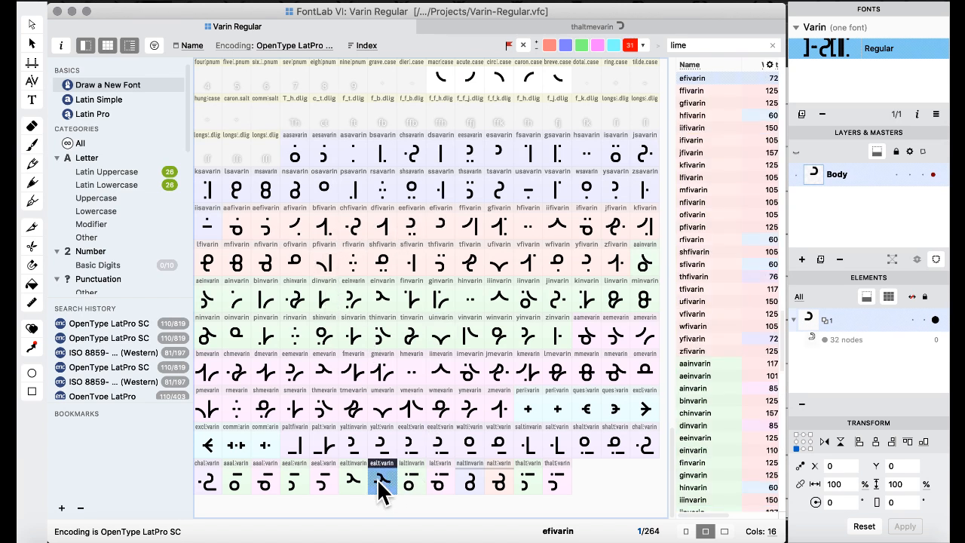
left_click(351, 478)
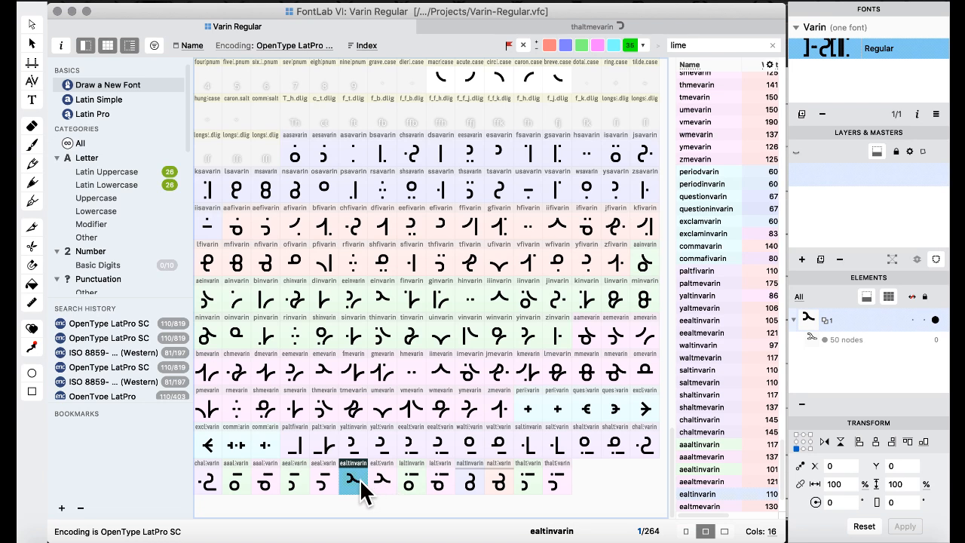
left_click_drag(362, 490, 368, 488)
left_click(609, 346)
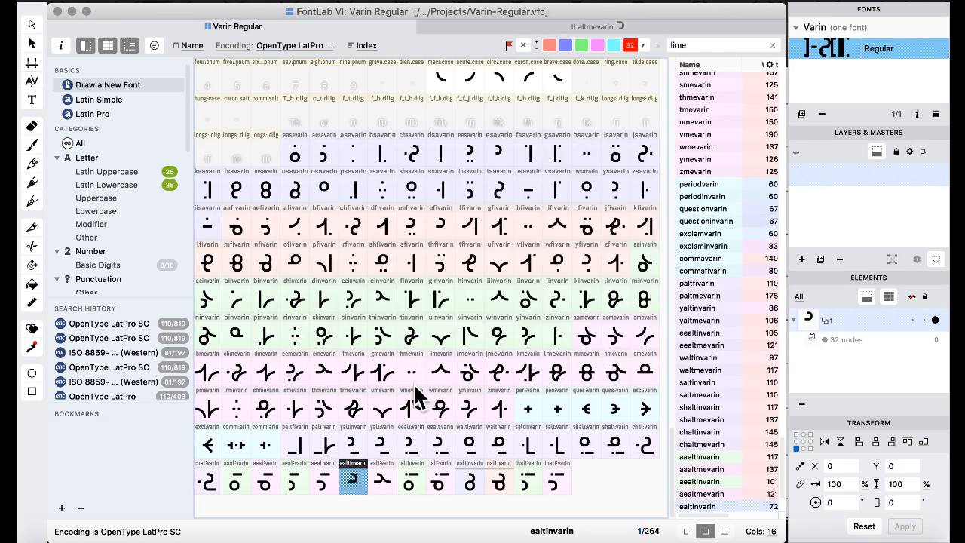
Replace ealtmevarin with a copy of the efivarin glyph, without keeping the replaced symbol under a new name.
left_click(382, 435)
key("super+c")
left_click(383, 478)
key("super+v")
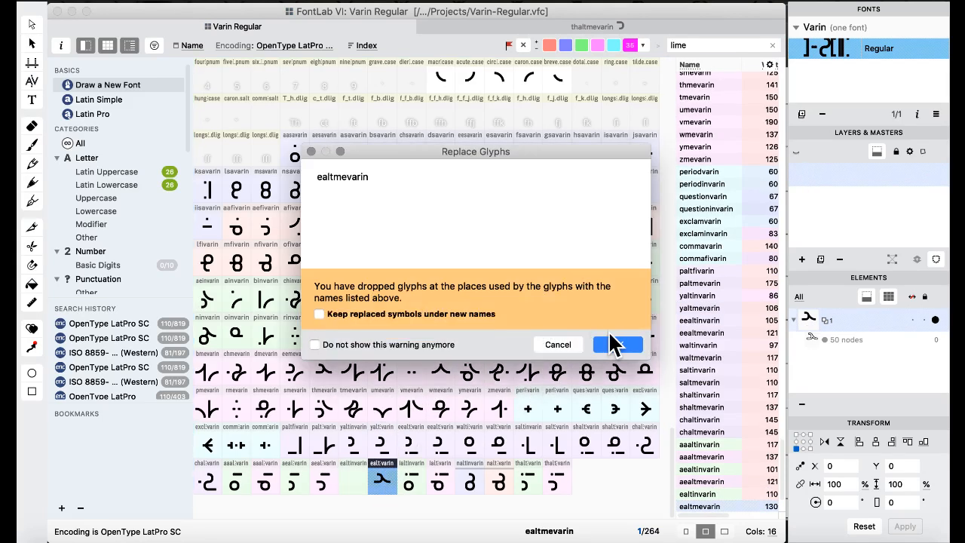
left_click(614, 343)
left_click(365, 307)
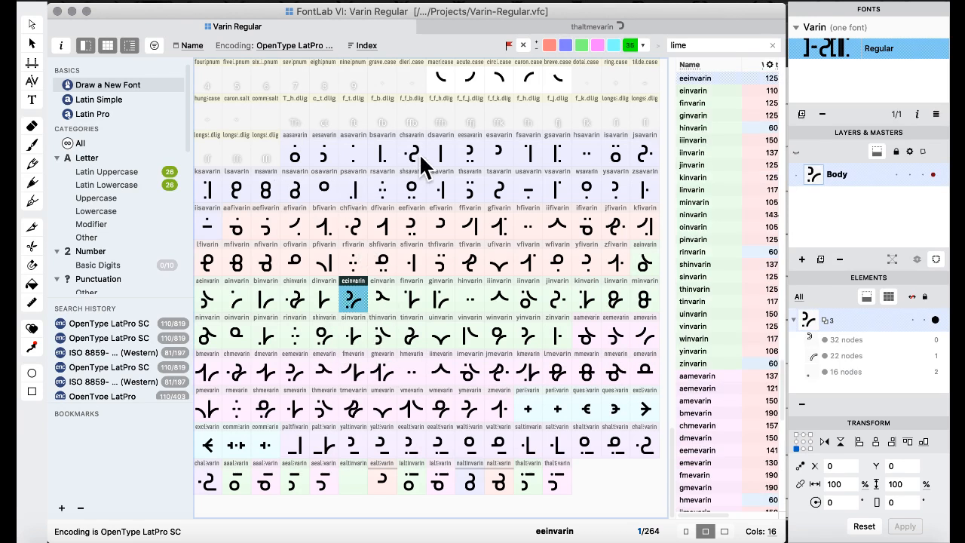
left_click_drag(496, 153, 356, 477)
left_click(600, 345)
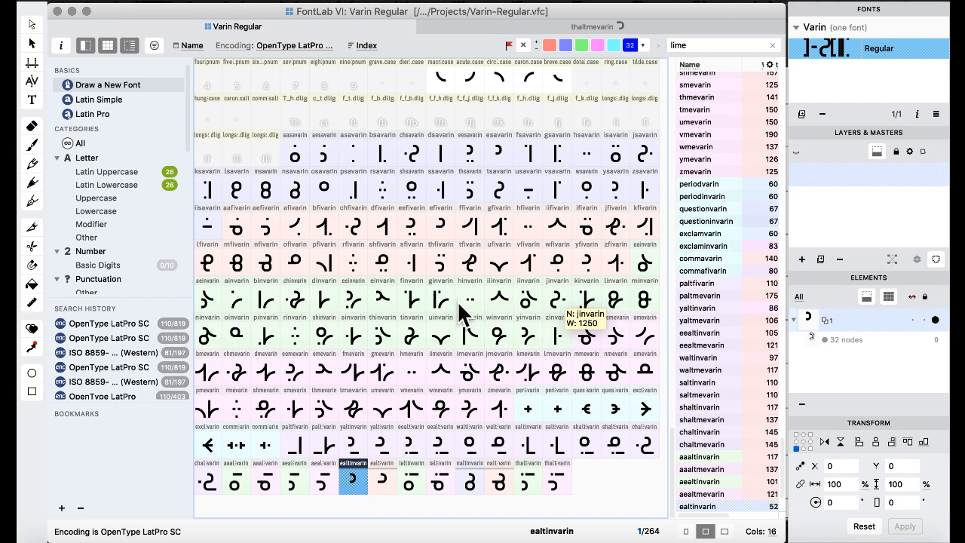
left_click(379, 336)
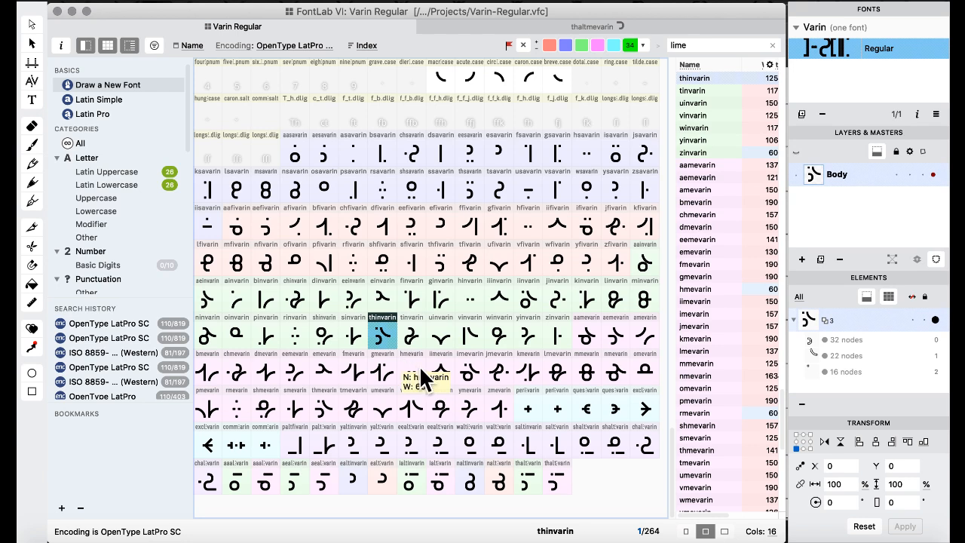
Open the perthousand glyph to copy its horizontal bar, and return to the font window.
scroll(380, 183, "up", 15)
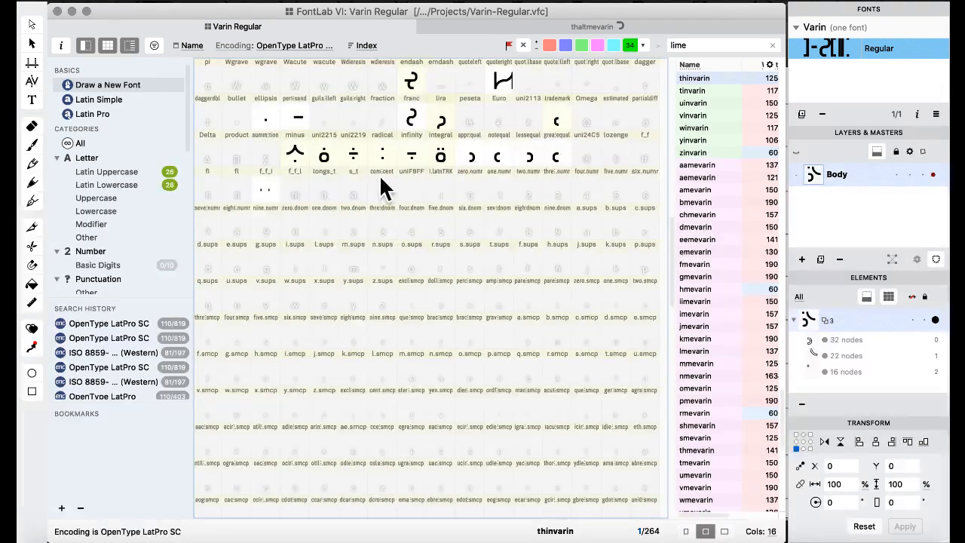
double_click(298, 119)
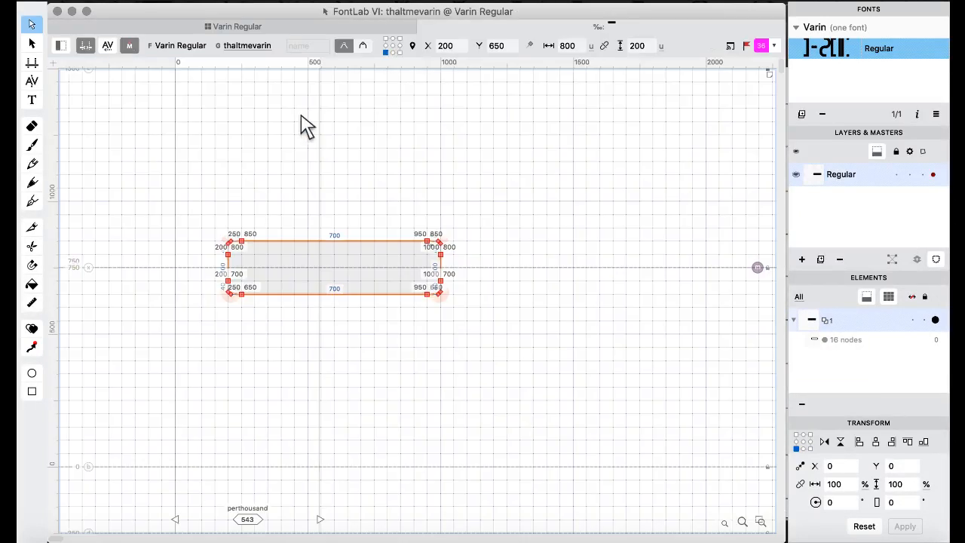
left_click(231, 27)
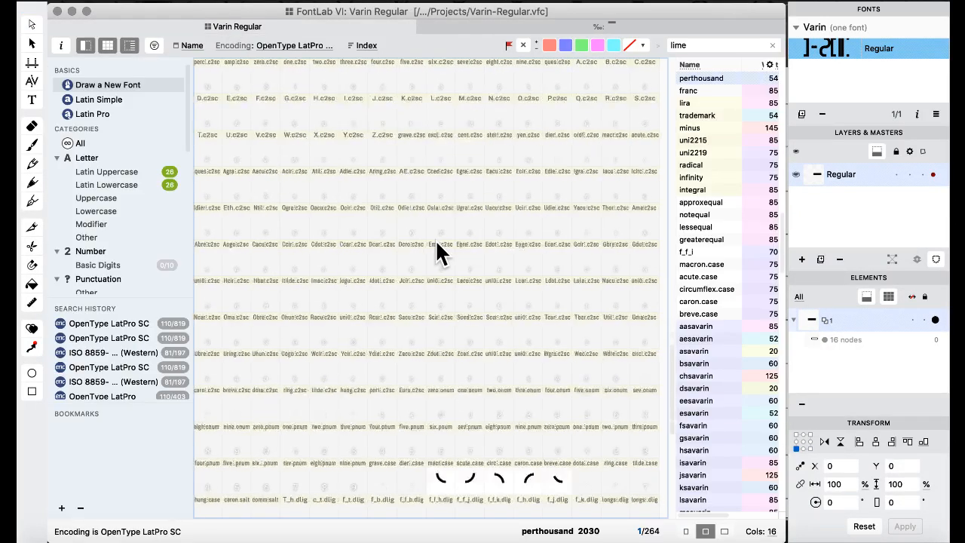
Open the ealtinvarin glyph and paste the copied horizontal bar into it.
scroll(435, 239, "down", 2)
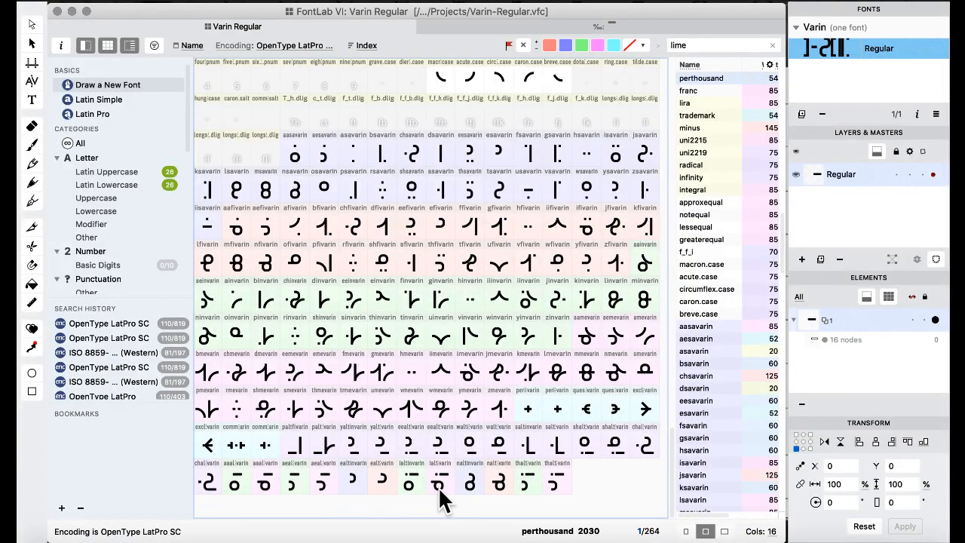
double_click(348, 480)
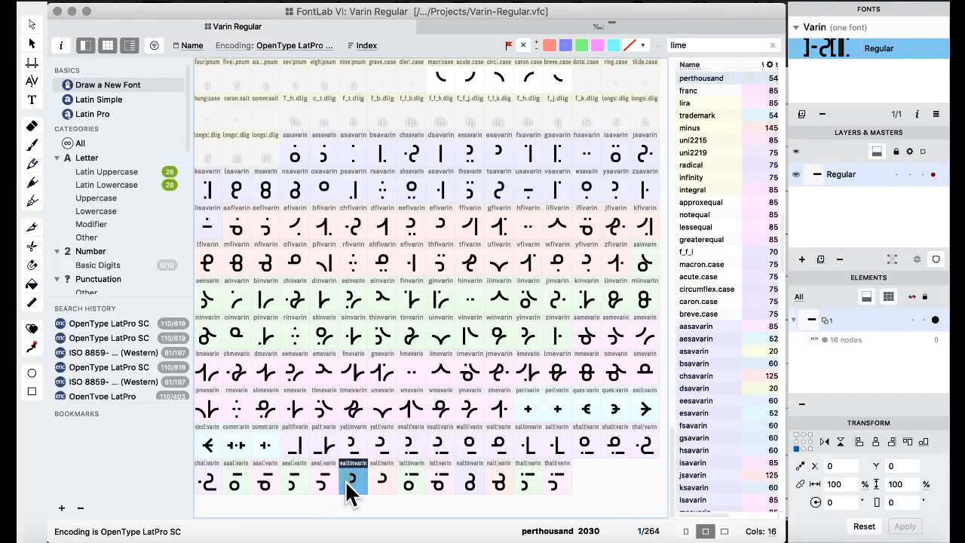
scroll(440, 433, "up", 1)
key("super+v")
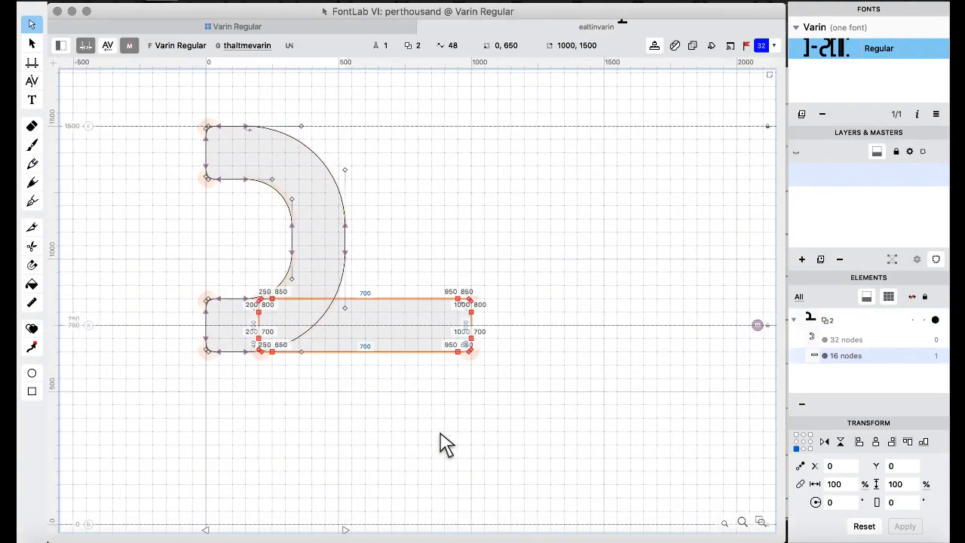
Raise the pasted bar to Y 1300 so its upper edge aligns with the 1500 guide.
key("super+Up")
key("super+Up")
key("super+Up")
key("super+Up")
key("super+Up")
key("super+Up")
key("super+Up")
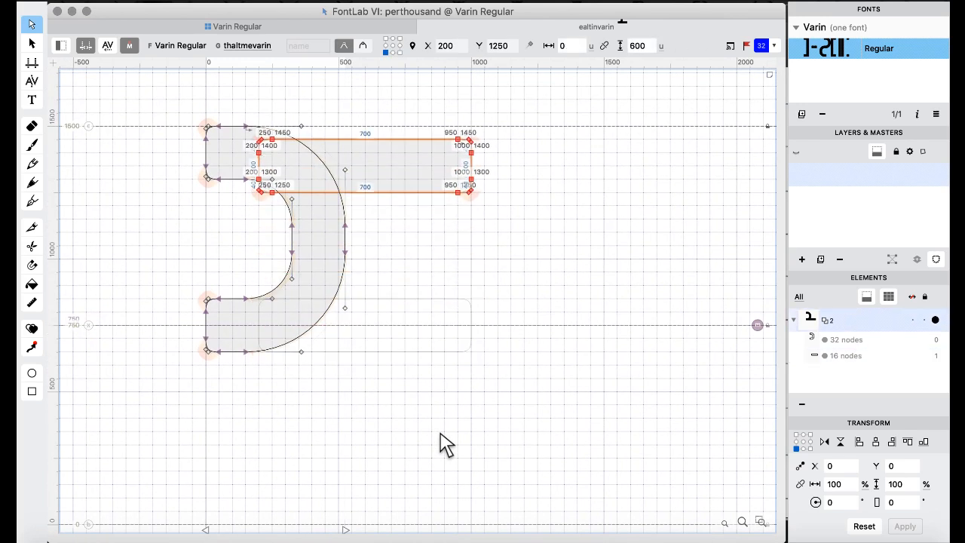
key("super+Down")
key("shift+Up")
key("shift+Up")
key("shift+Up")
key("shift+Up")
key("shift+Up")
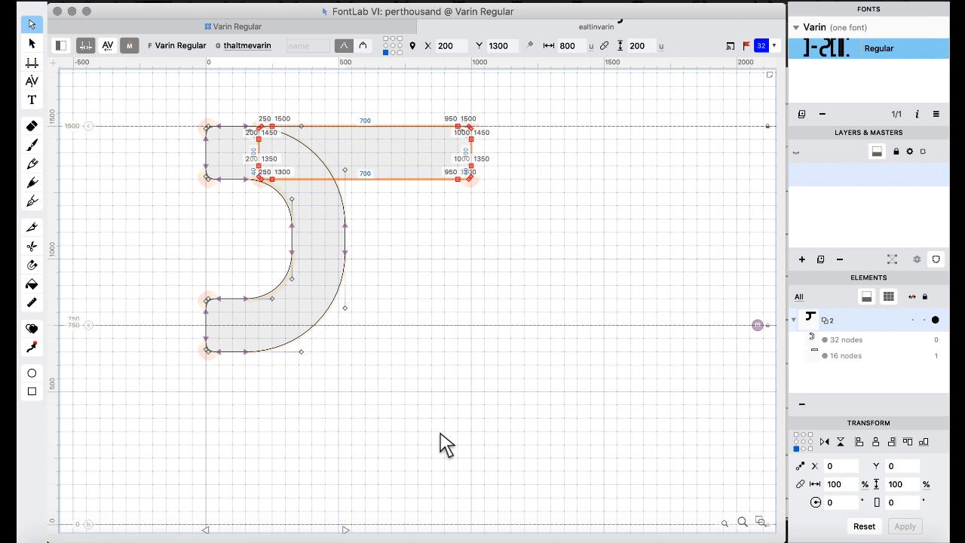
Shift the bar to X 0 and merge it with the curved stroke by removing the overlap.
key("super+Left")
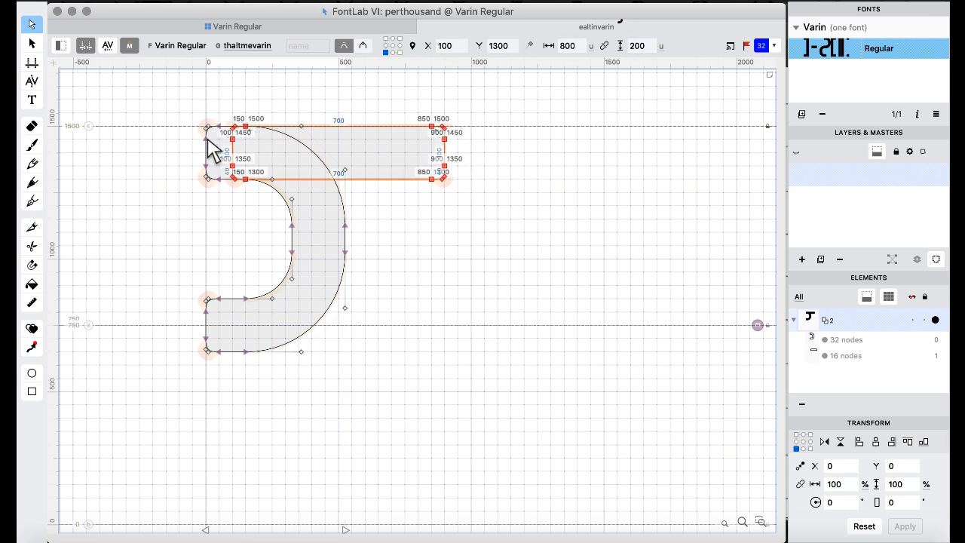
key("super+Left")
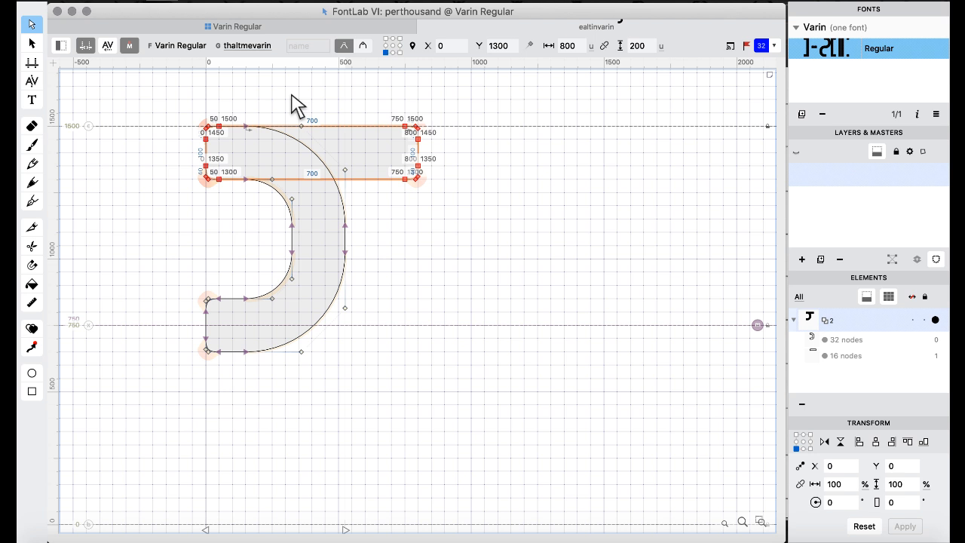
key("super+a")
key("super+shift+o")
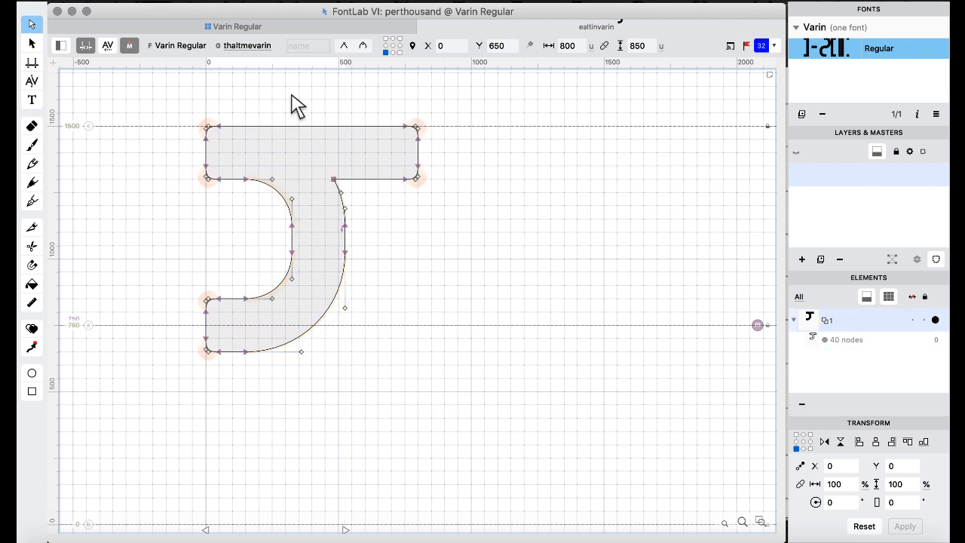
In the ealtmevarin glyph, paste the bar, position it at X 200, Y 1300, and merge it with the curved stroke.
key("]")
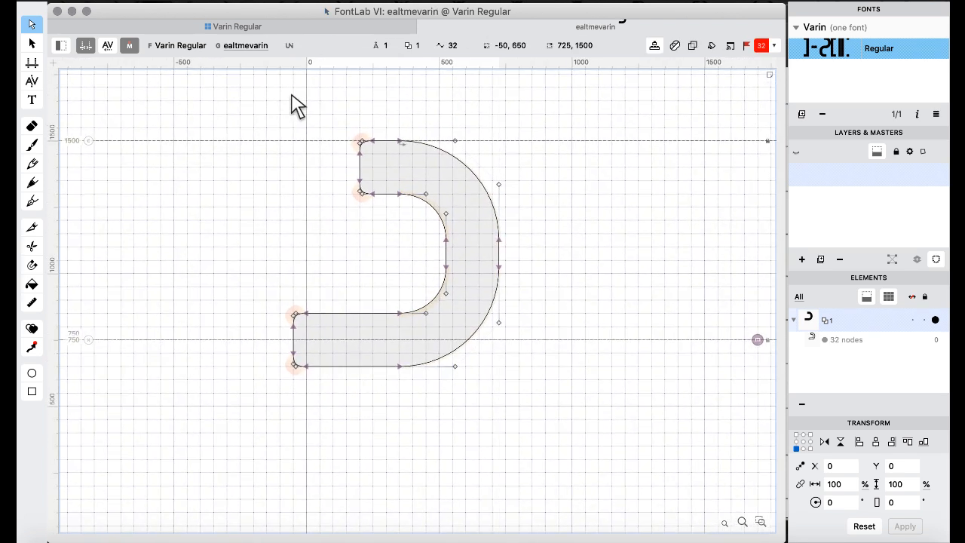
key("super+v")
key("super+Right")
key("super+Right")
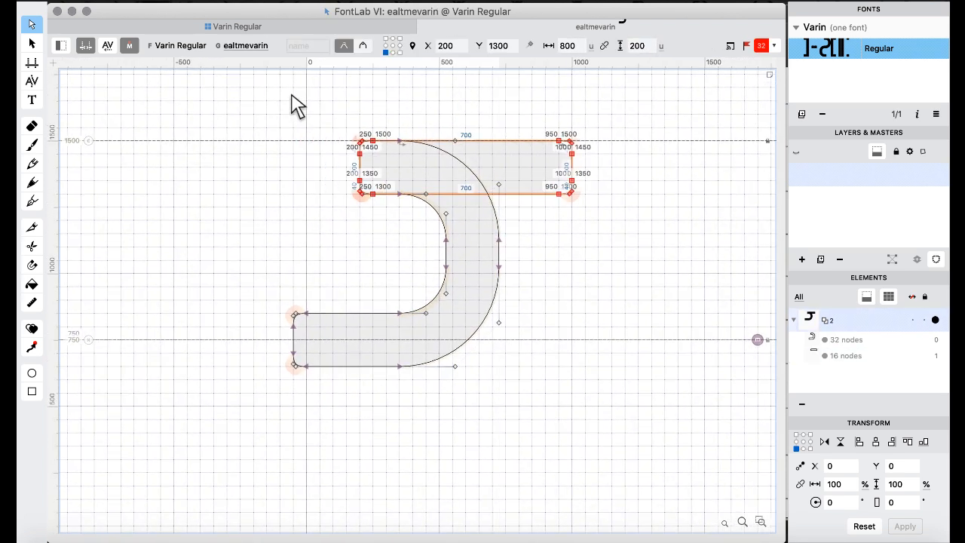
key("super+a")
key("super+shift+o")
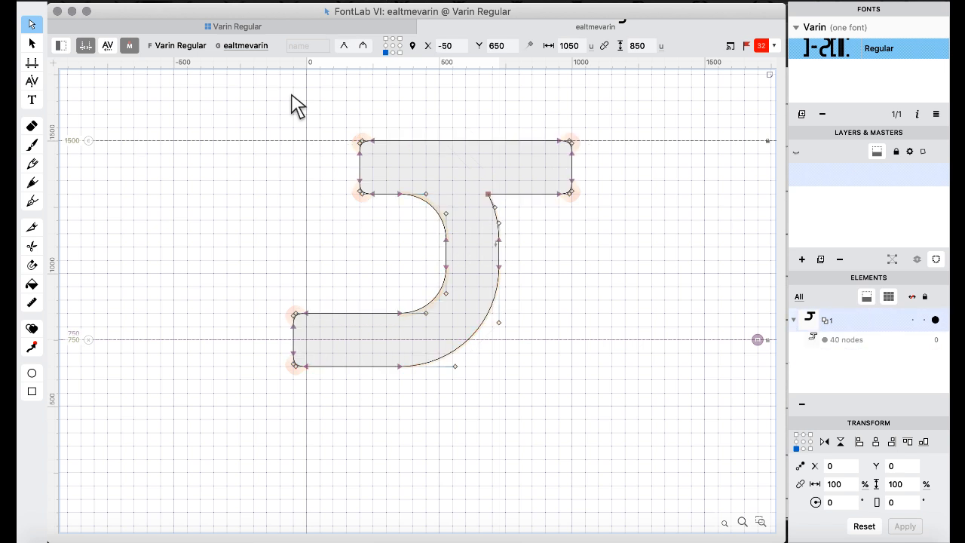
Advance to the naltinvarin glyph and paste the bar into it.
key("bracketright")
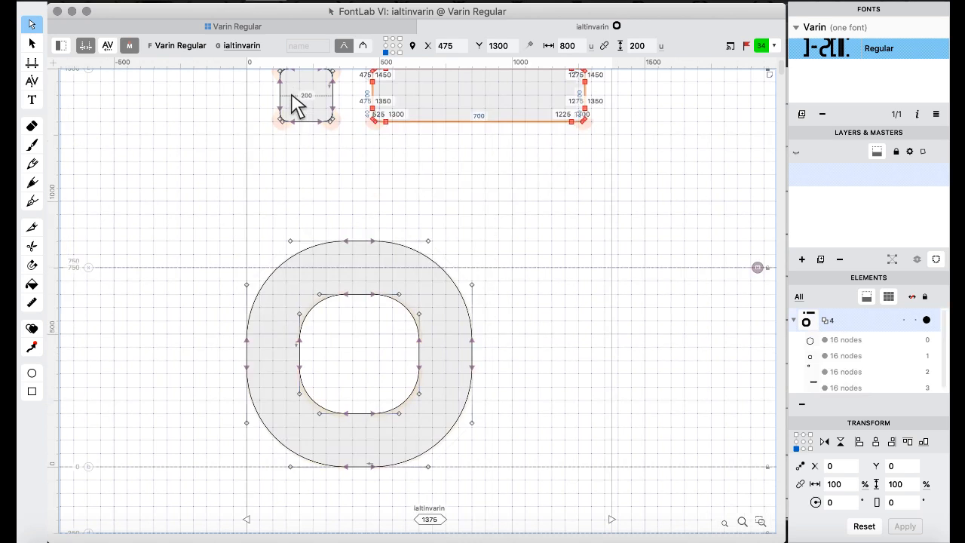
key("bracketright")
key("bracketright")
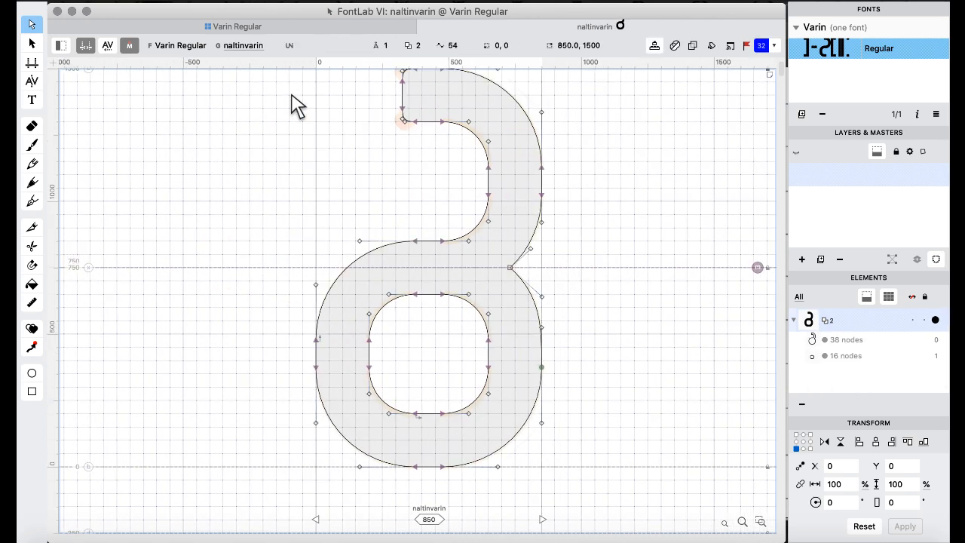
key("super+v")
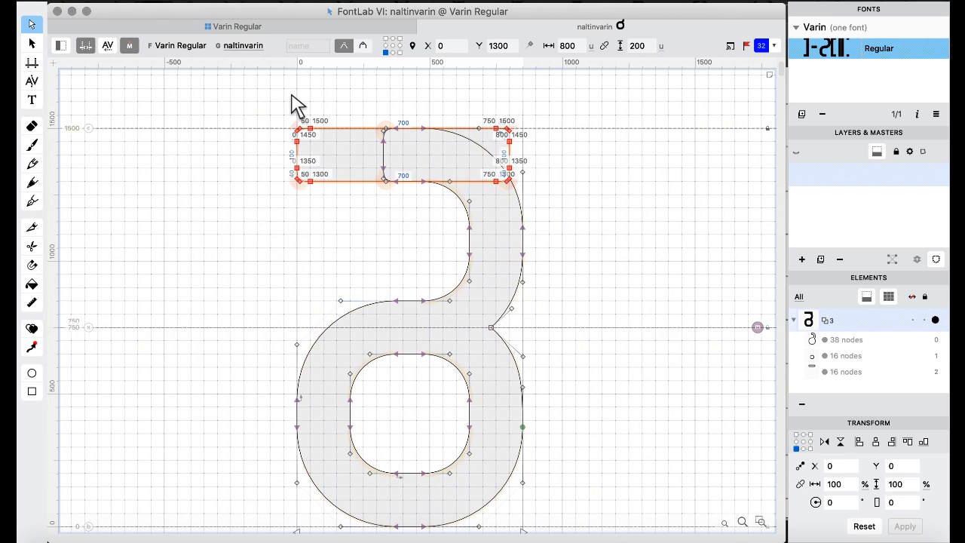
Move the bar to X 325 to align with the upper stroke's end, and merge the overlapping contours.
key("super+shift+Right")
key("super+shift+Right")
key("super+shift+Right")
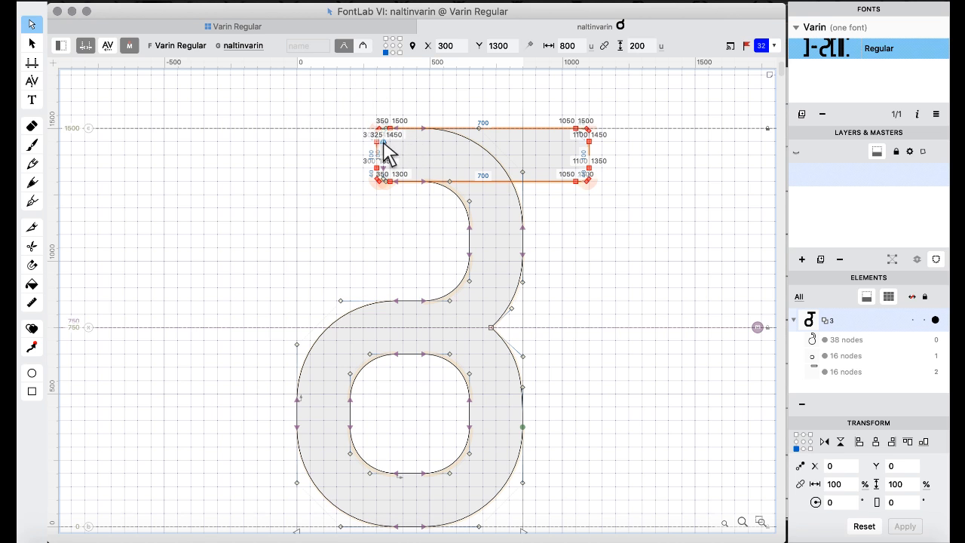
key("shift+Right")
key("shift+Right")
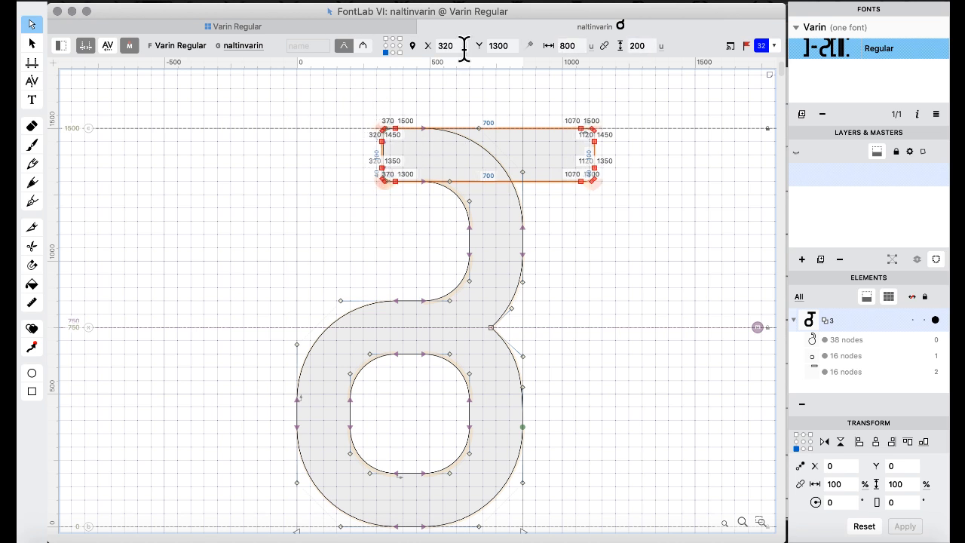
key("Right")
key("Right")
key("Right")
key("Right")
key("Right")
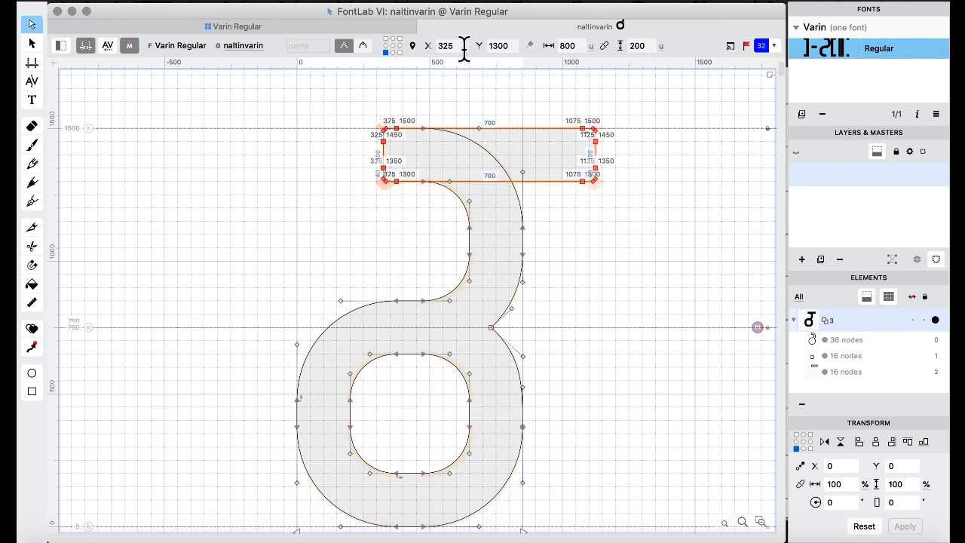
key("super+a")
key("super+shift+o")
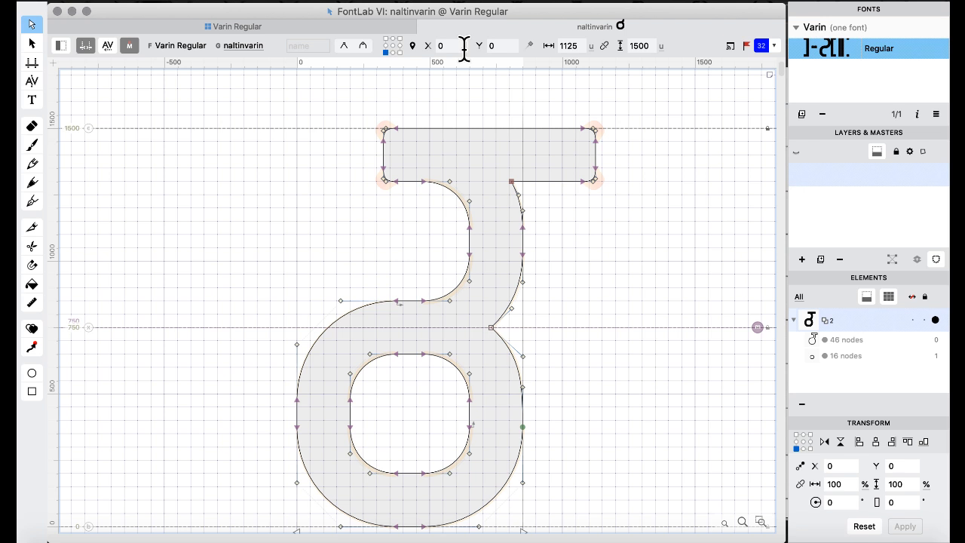
In the naltmevarin glyph, paste the bar, position it at X 525, Y 1300, and merge it with the outline.
key("bracketright")
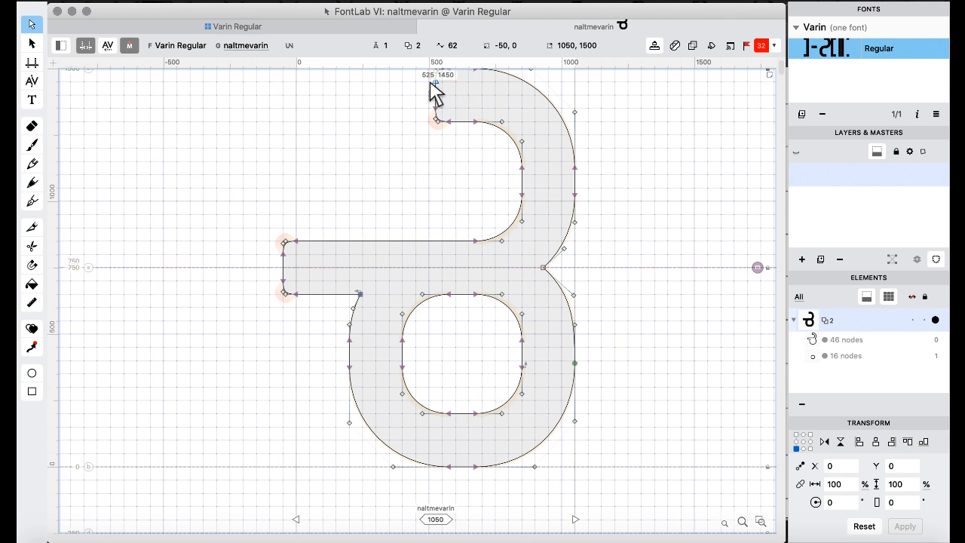
key("super+v")
key("super+Right")
key("super+Right")
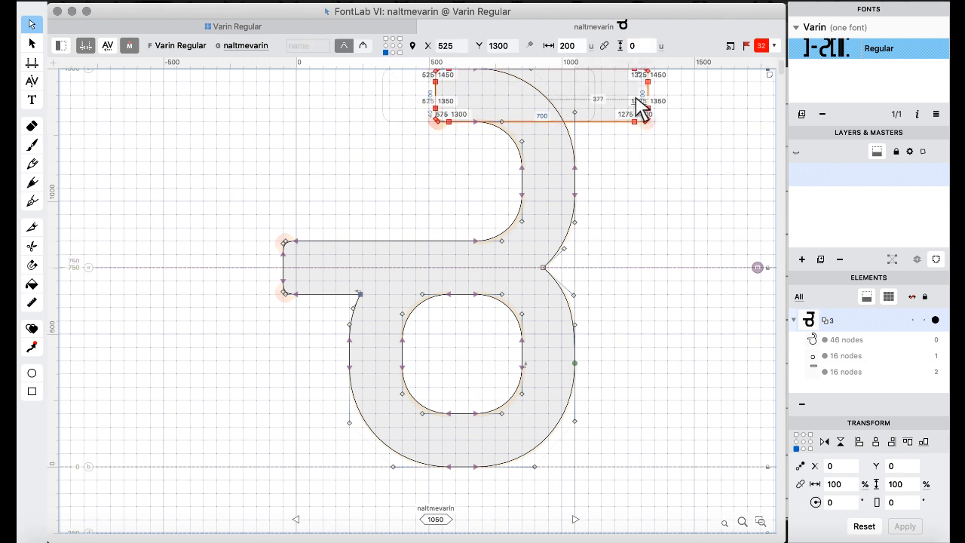
key("super+a")
key("super+shift+o")
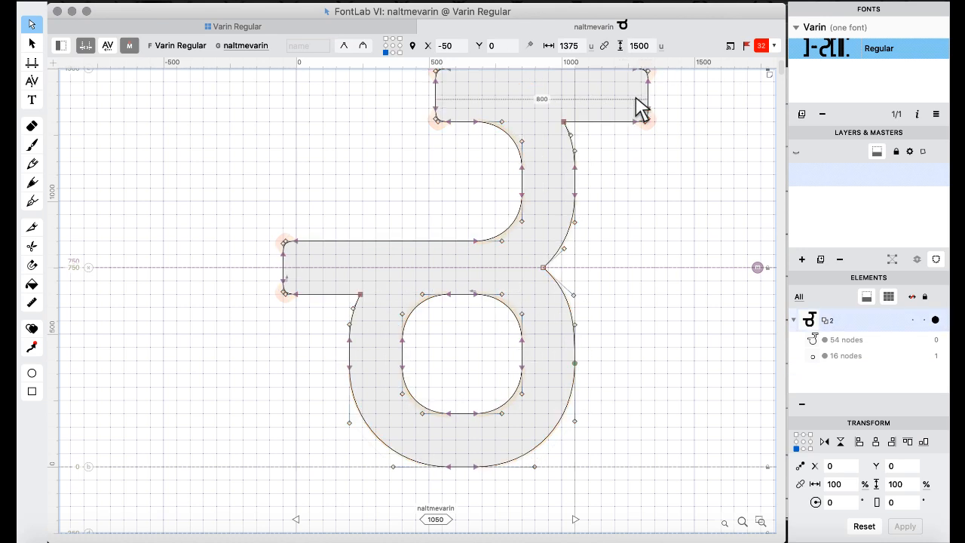
In the font window, select the aaaltinvarin, aealtinvarin, ealtinvarin, ialtinvarin, naltinvarin and thaltinvarin glyphs together.
left_click(209, 29)
left_click(455, 259)
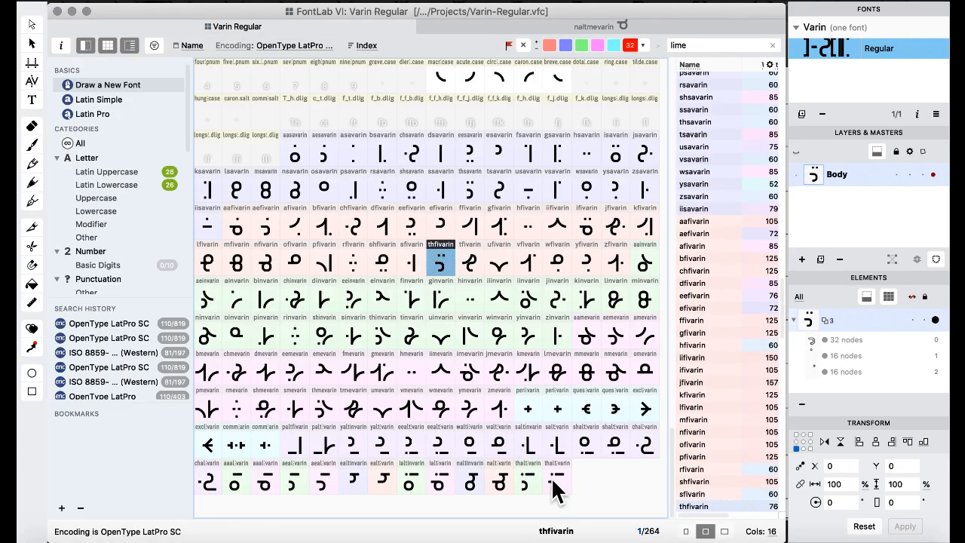
left_click(236, 480)
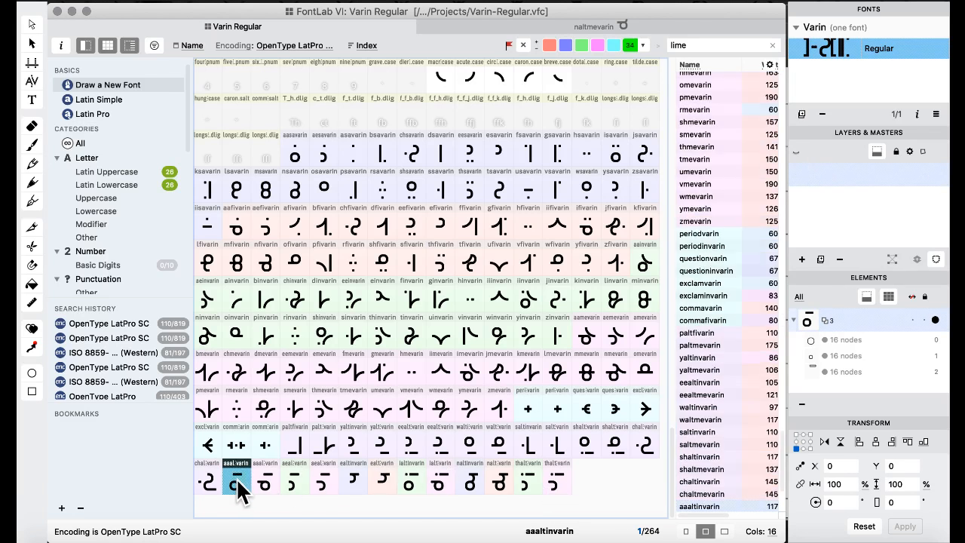
left_click(296, 487)
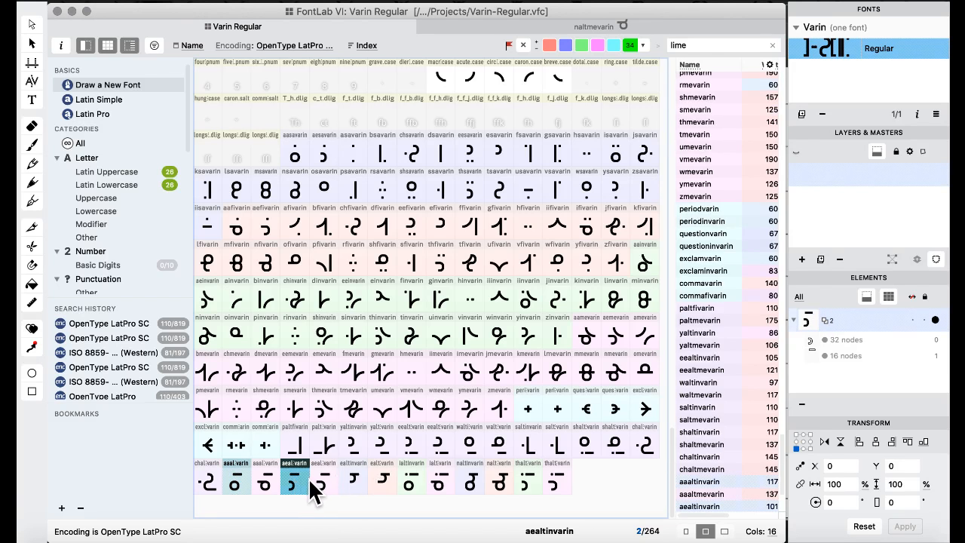
left_click(347, 481, "super")
left_click(411, 483, "super")
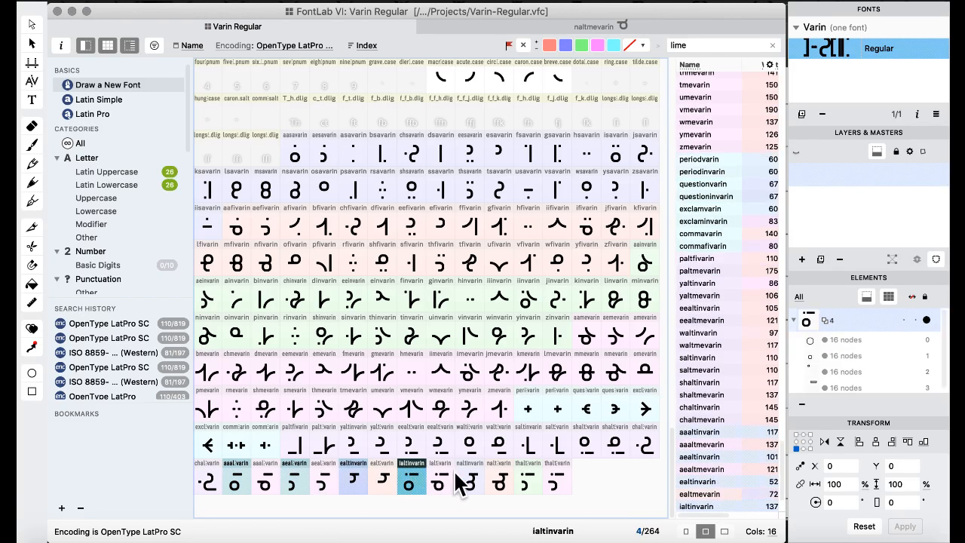
left_click(469, 481, "super")
left_click(526, 483, "super")
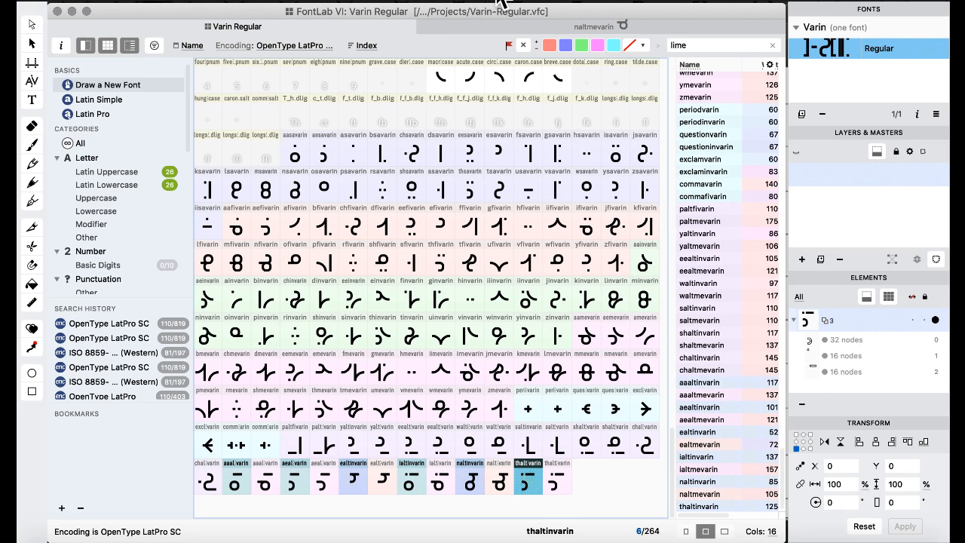
Apply the Set sidebearings action to the selected glyphs with the right side equal to -50 and the left unchanged.
left_click(420, 4)
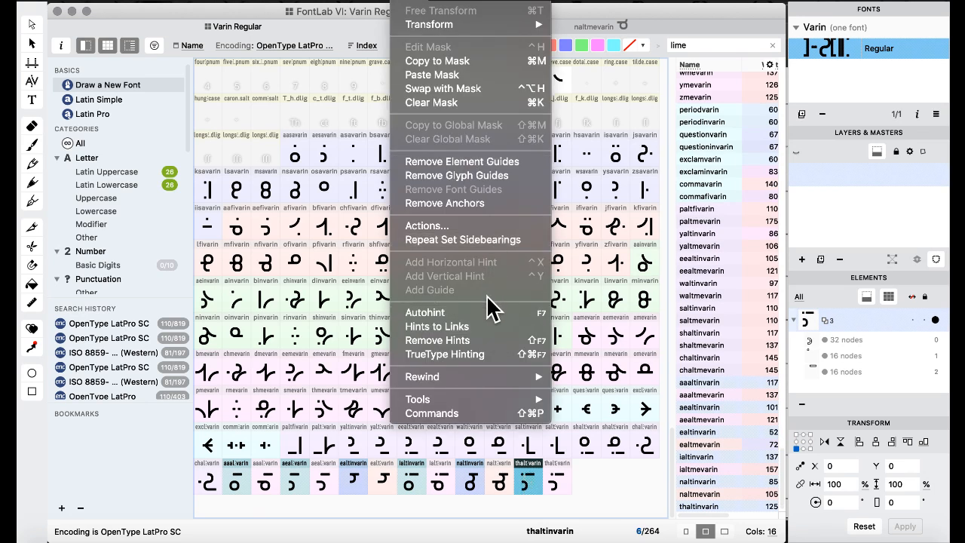
left_click(478, 221)
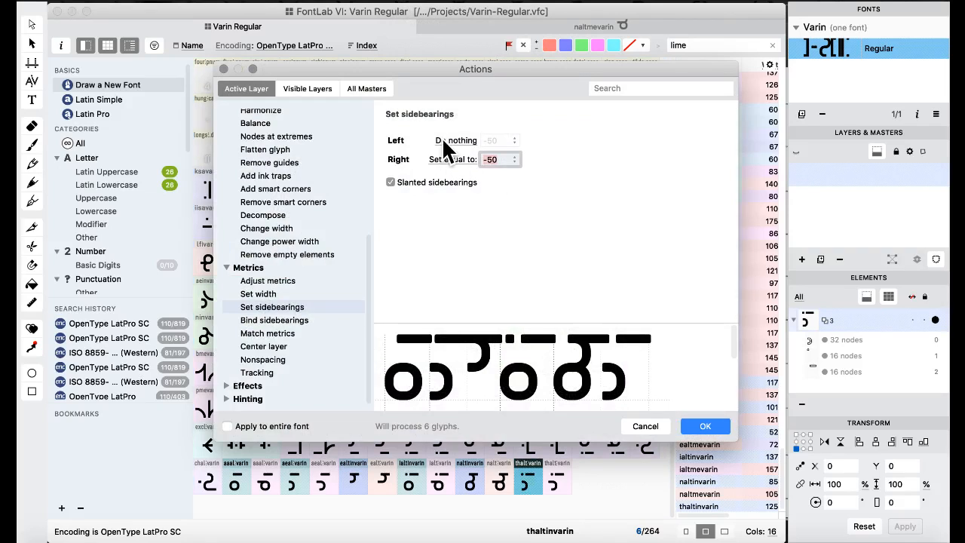
left_click(699, 426)
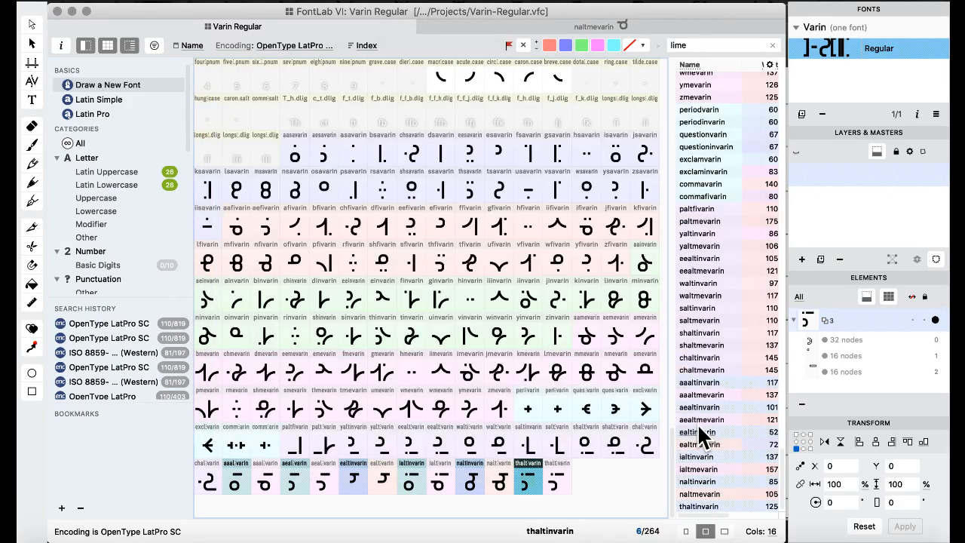
Select the aaaltmevarin, aealtmevarin, ealtmevarin, ialtmevarin, naltmevarin and thaltmevarin glyphs together.
left_click(264, 484)
left_click(322, 476, "super")
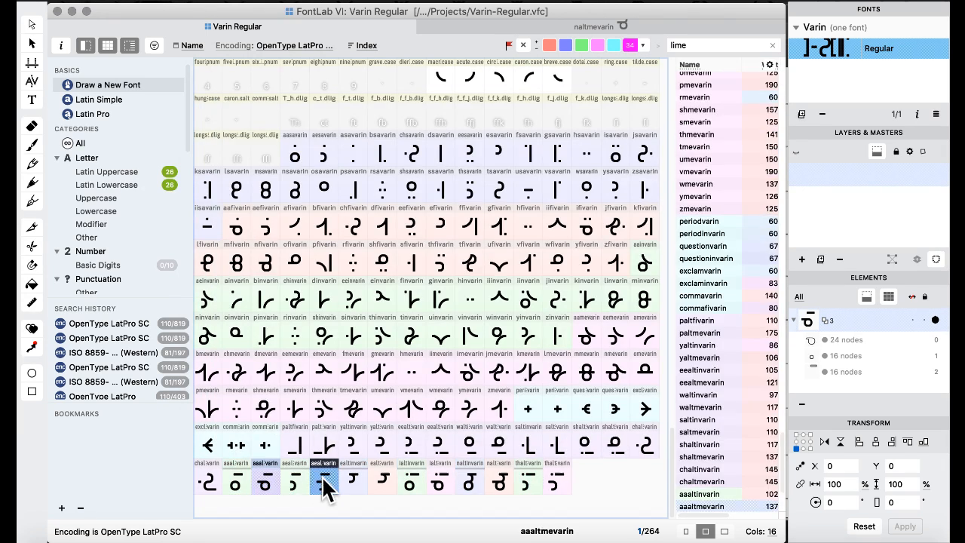
left_click(377, 474, "super")
left_click(437, 483, "super")
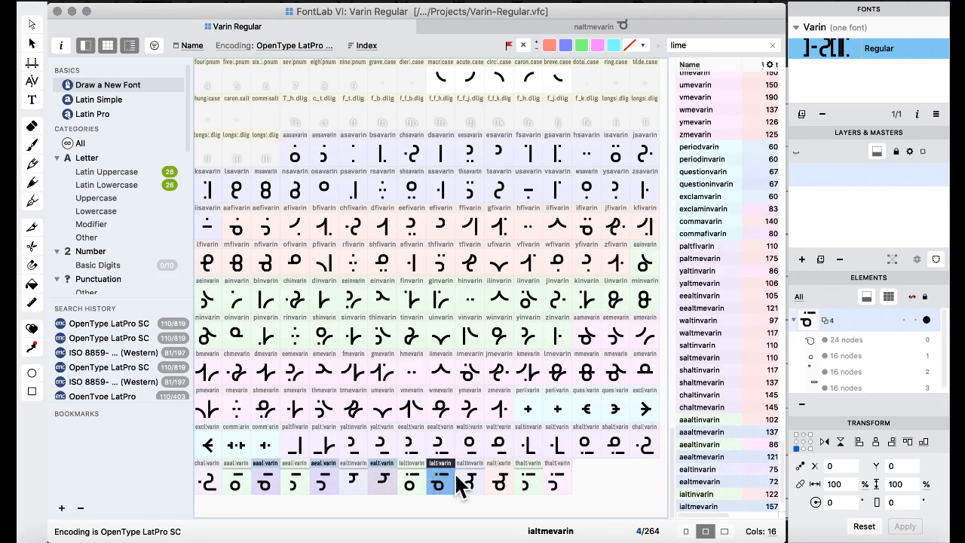
left_click(501, 483, "super")
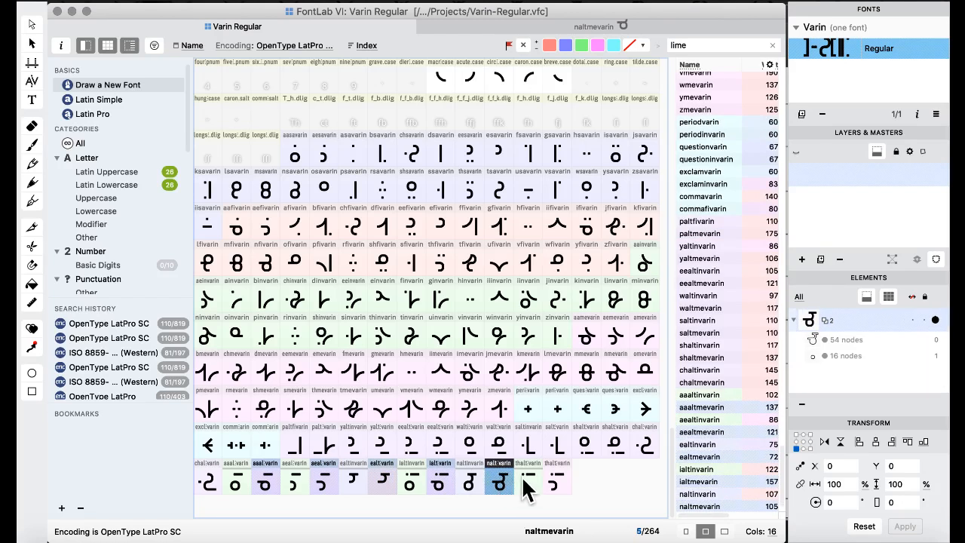
left_click(558, 483, "super")
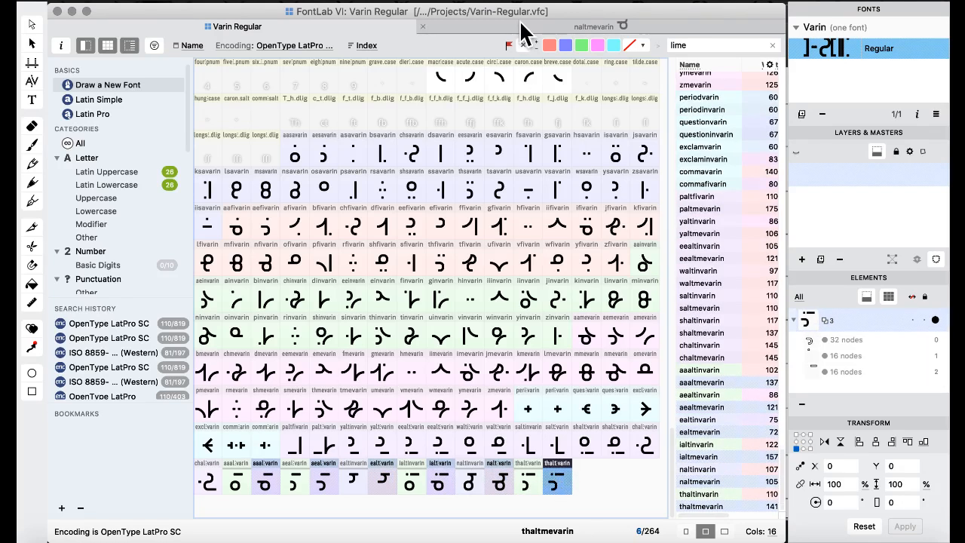
Run Set sidebearings on the selected altmevarin glyphs, setting the right side equal to -50 and doing nothing on the left.
left_click(449, 3)
left_click(452, 225)
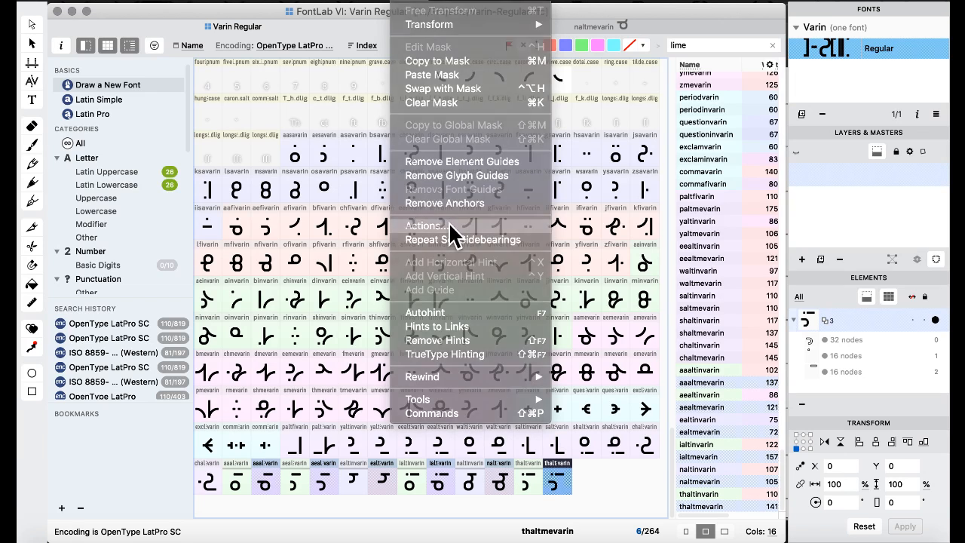
left_click(466, 159)
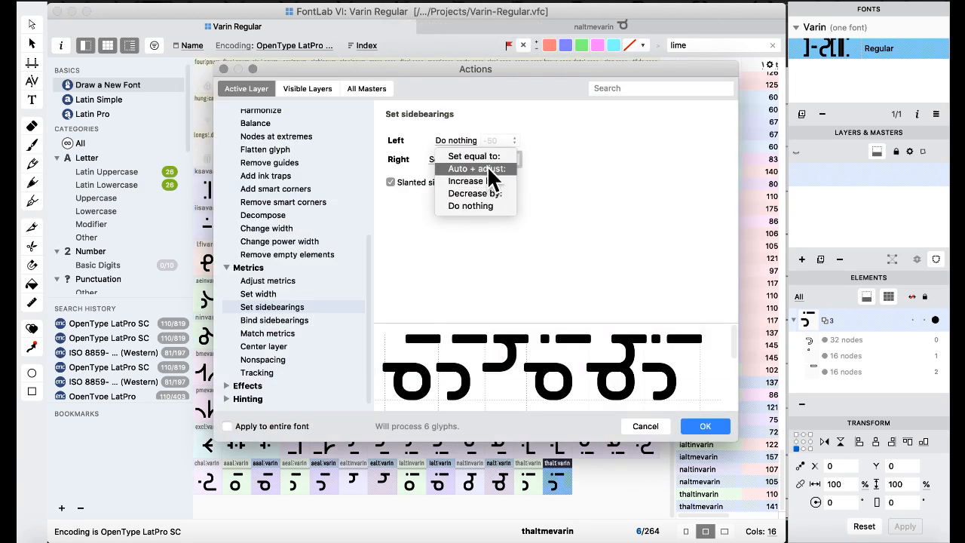
left_click(481, 154)
left_click(702, 426)
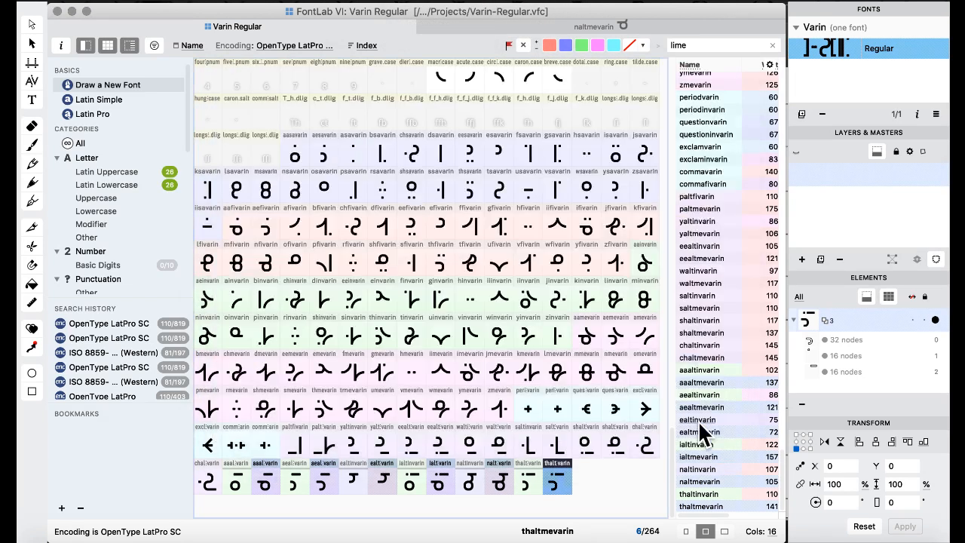
Flag all glyphs from aaaltinvarin through thaltmevarin with the purple colour and clear the range selection.
left_click(465, 376)
left_click(556, 485)
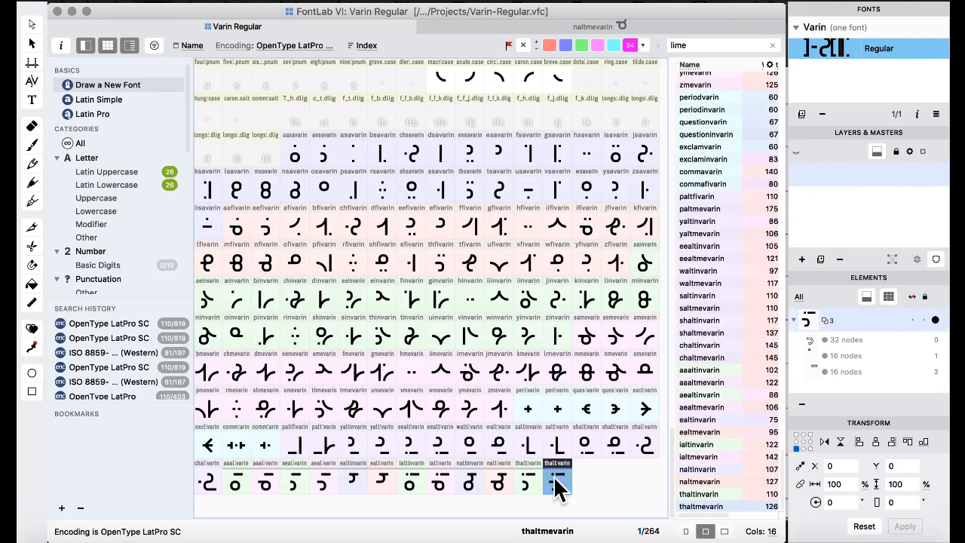
left_click(235, 481, "shift")
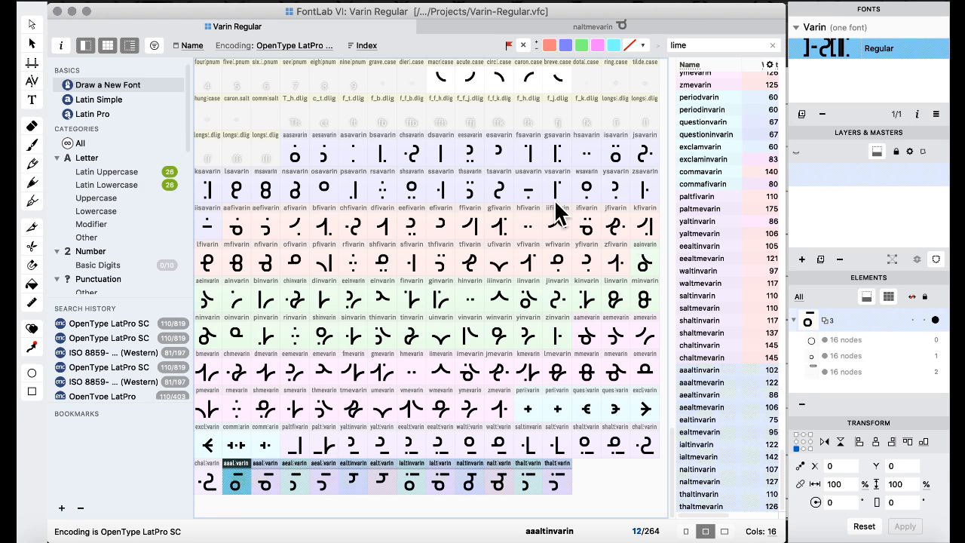
left_click(643, 44)
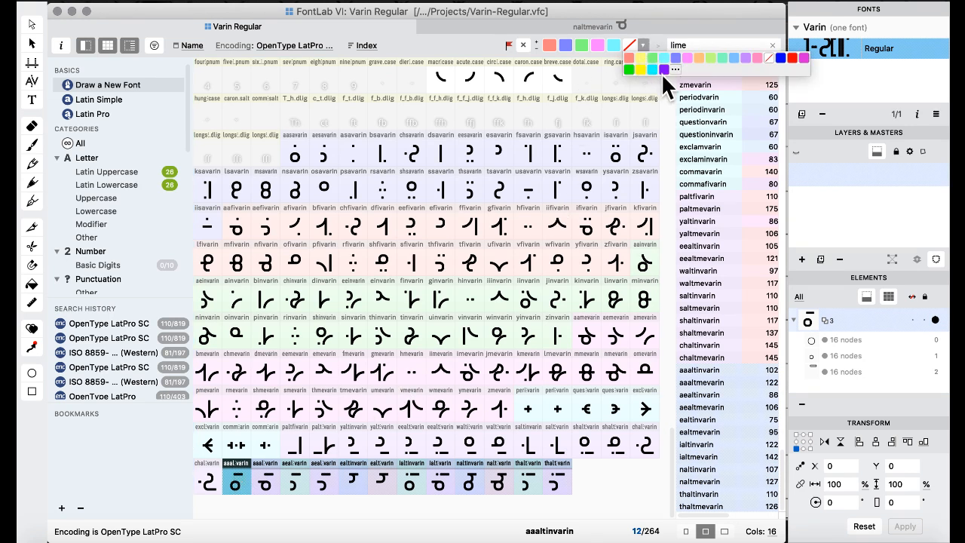
left_click(664, 69)
left_click(465, 294)
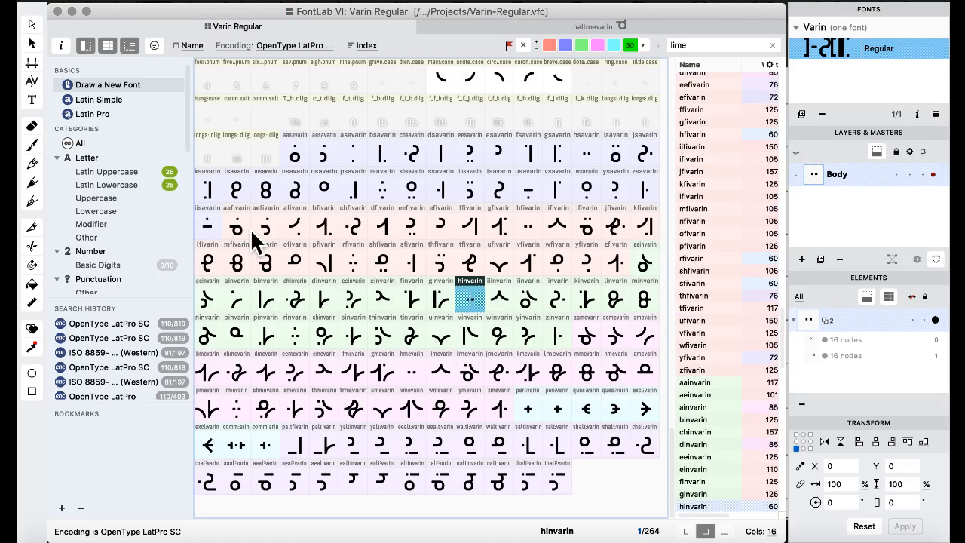
Replace the glyph window's sample text with "mathv", removing and retyping the v to compare how the th glyph joins.
left_click(32, 99)
left_click(59, 47)
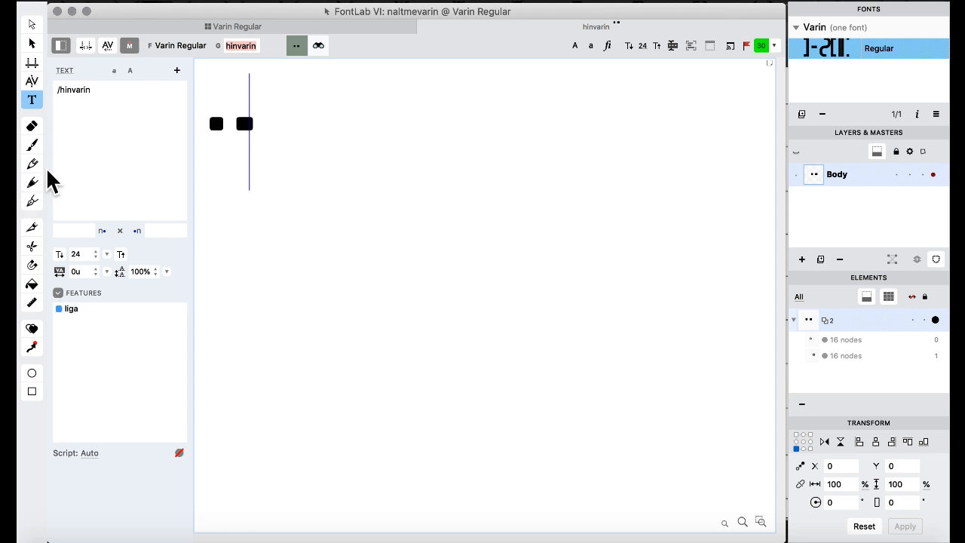
left_click_drag(119, 130, 47, 51)
type("ma")
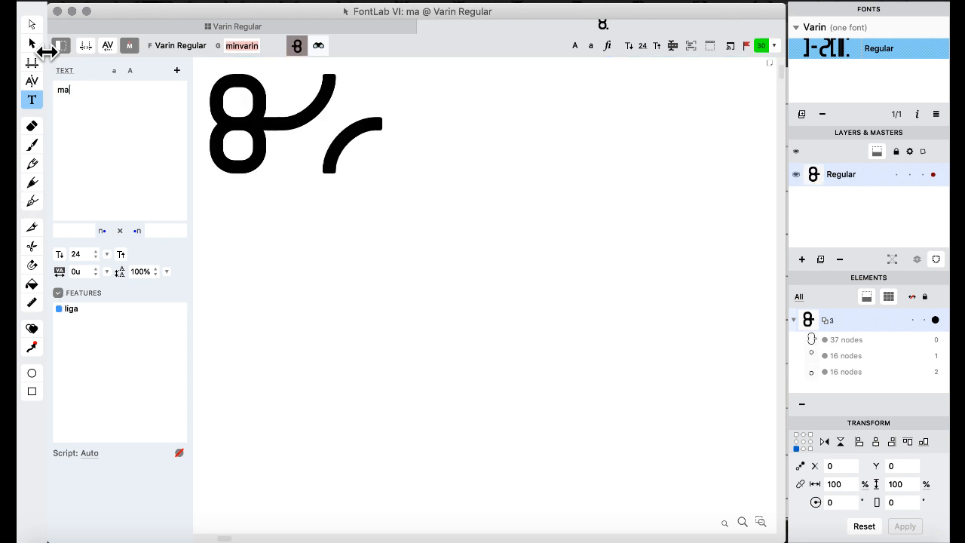
type("thv")
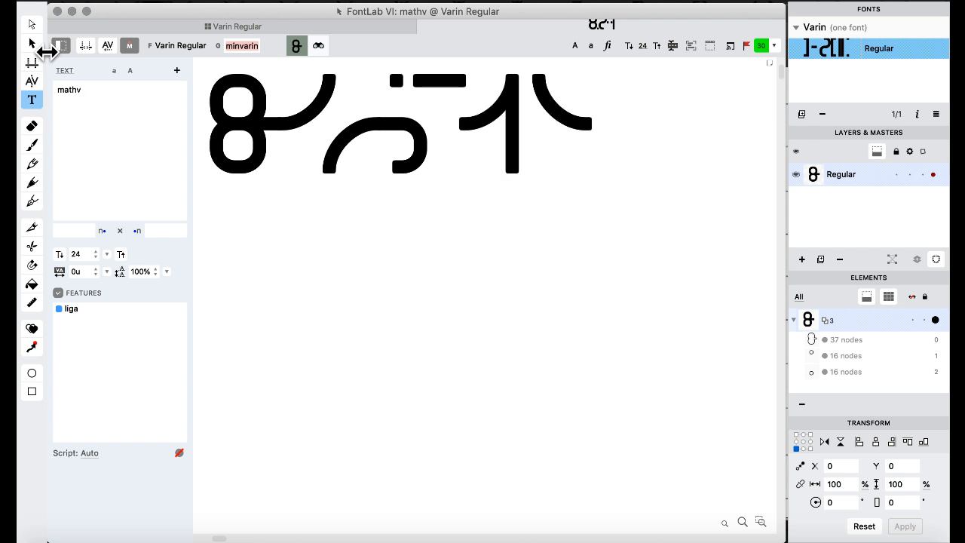
key("BackSpace")
type("v")
key("BackSpace")
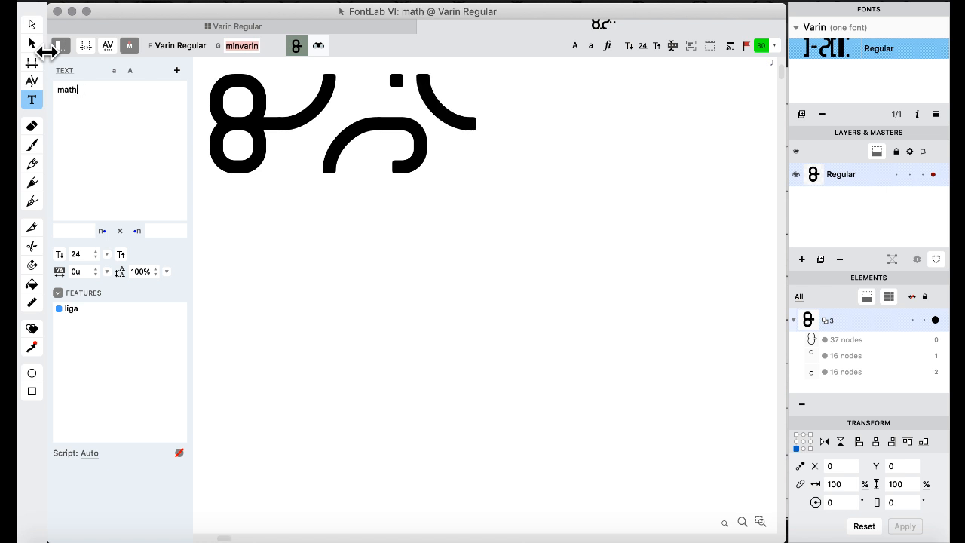
type("v")
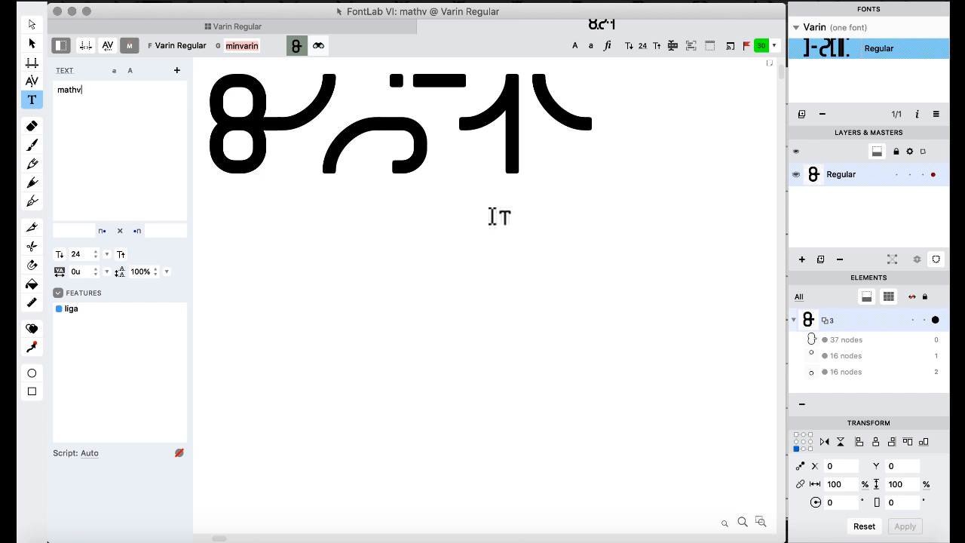
Switch to Varin alphabet.pdf, examine the alternate letterforms on both pages of the chart, and return to the Varin Regular font window.
left_click(246, 26)
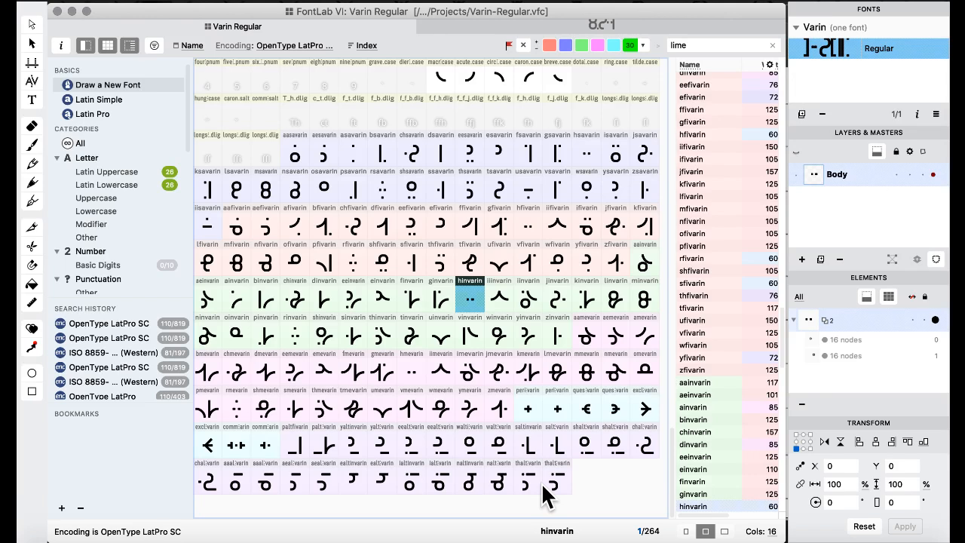
key("ctrl+Up")
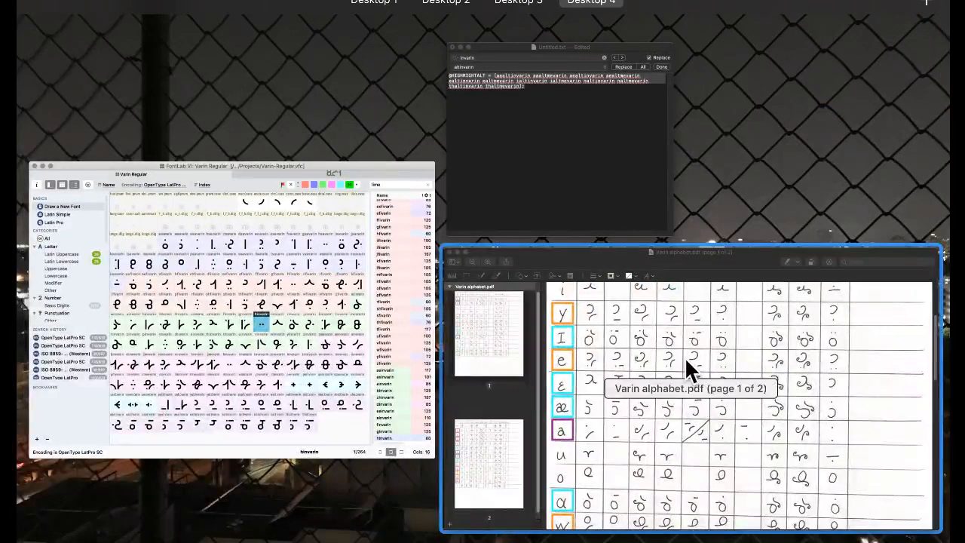
left_click(610, 338)
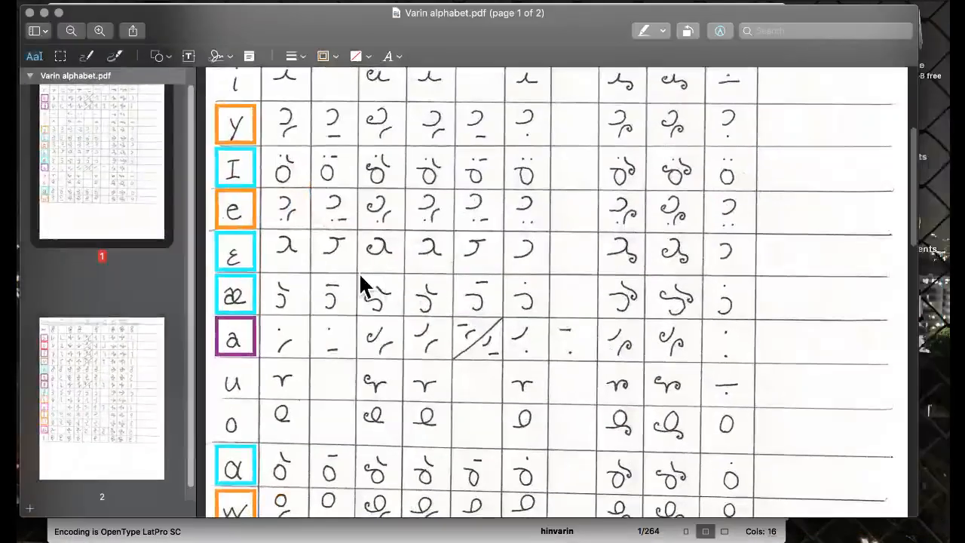
scroll(359, 272, "up", 1)
scroll(359, 272, "down", 20)
scroll(359, 272, "up", 5)
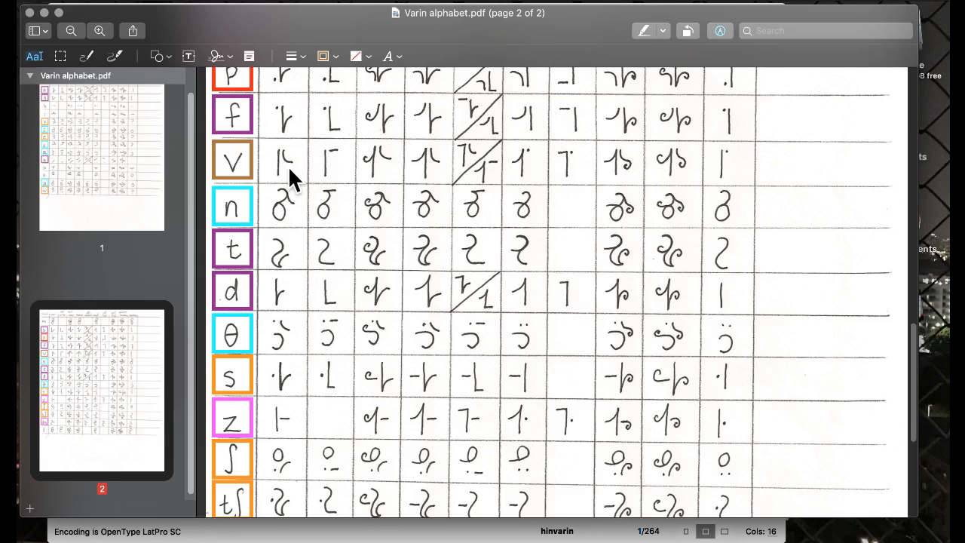
scroll(288, 166, "up", 4)
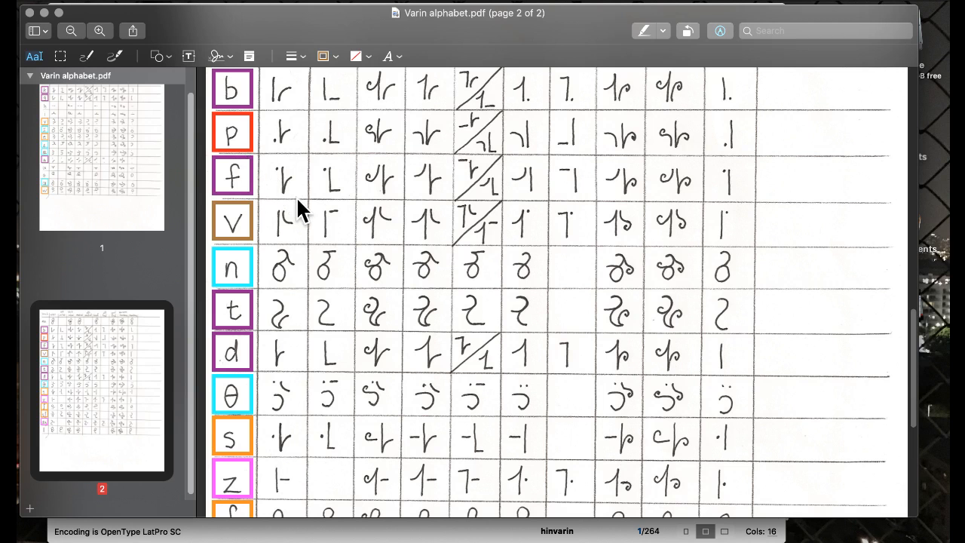
scroll(298, 208, "down", 5)
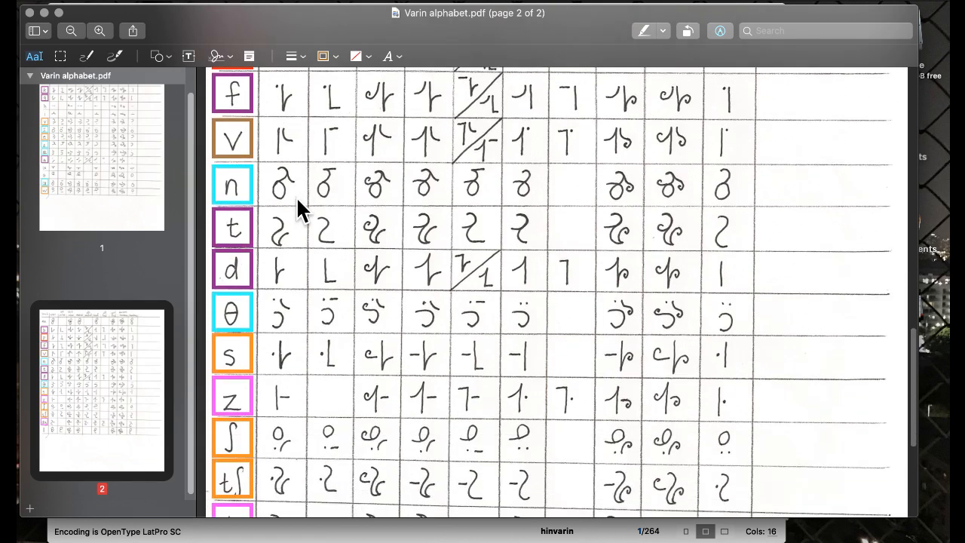
scroll(297, 199, "down", 8)
scroll(297, 199, "up", 12)
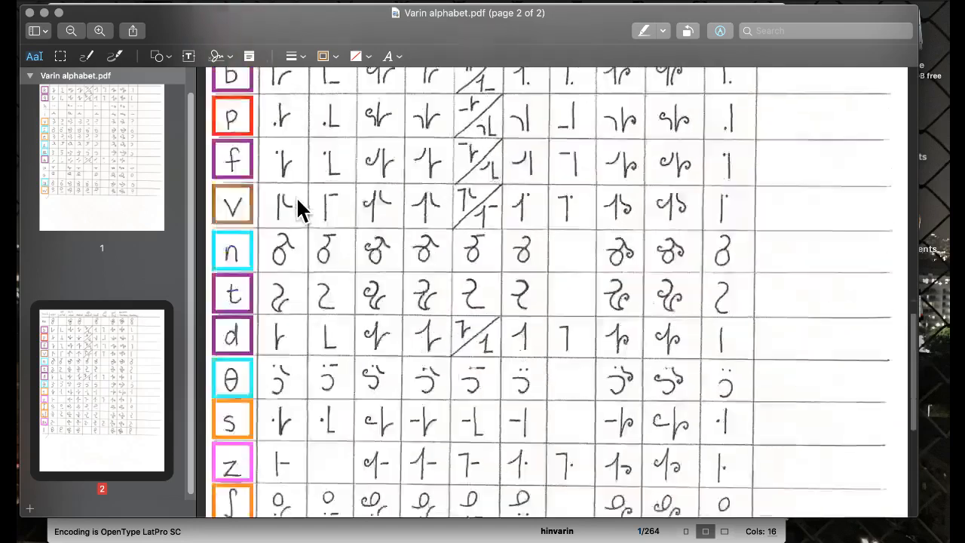
scroll(297, 201, "up", 15)
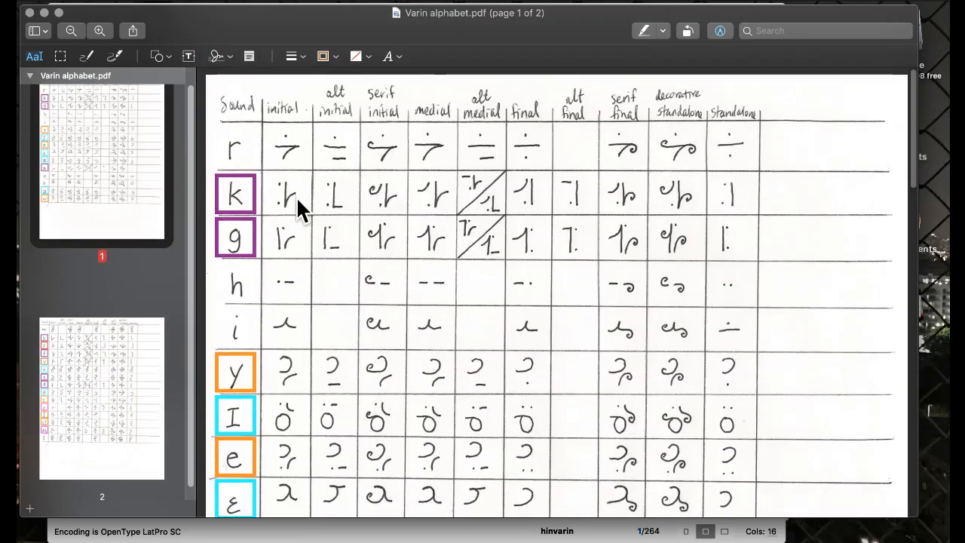
key("ctrl+Up")
left_click(260, 308)
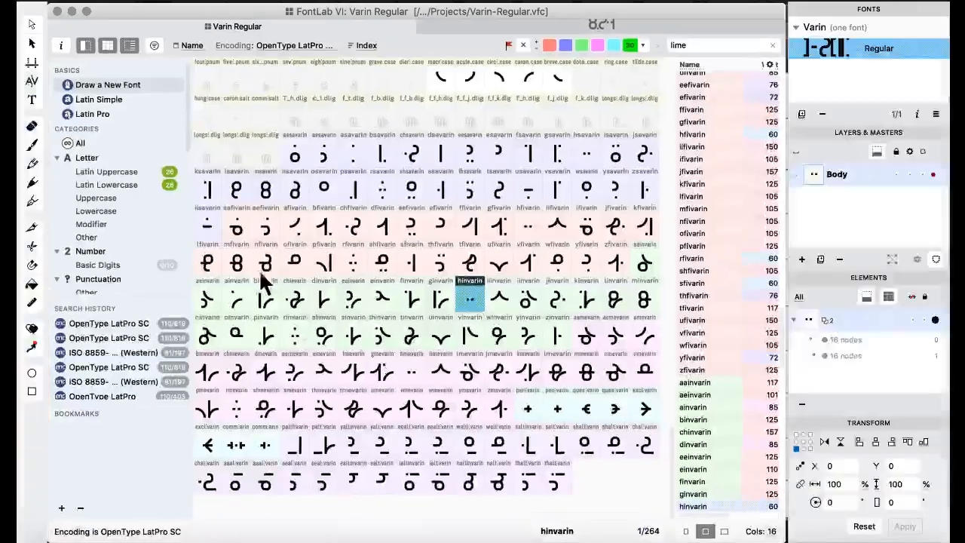
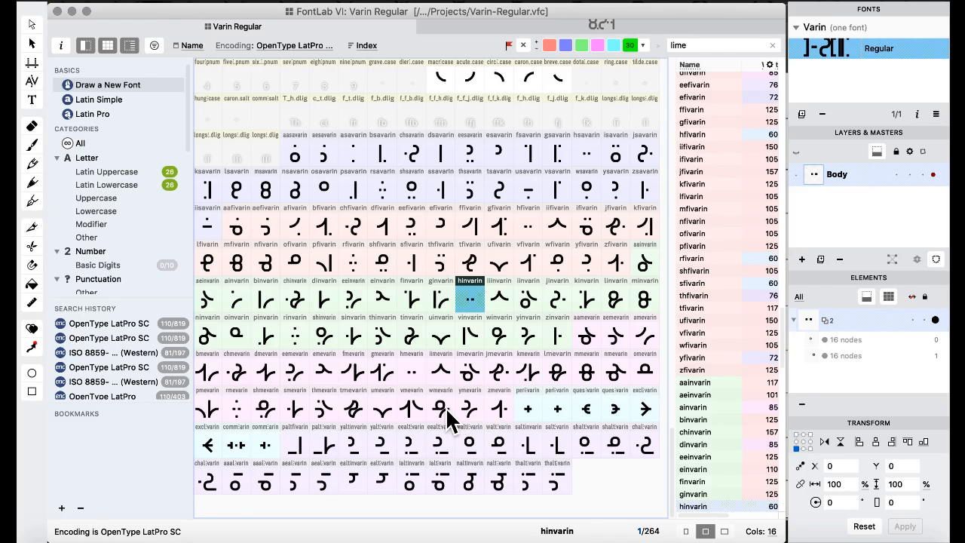
left_click(554, 461)
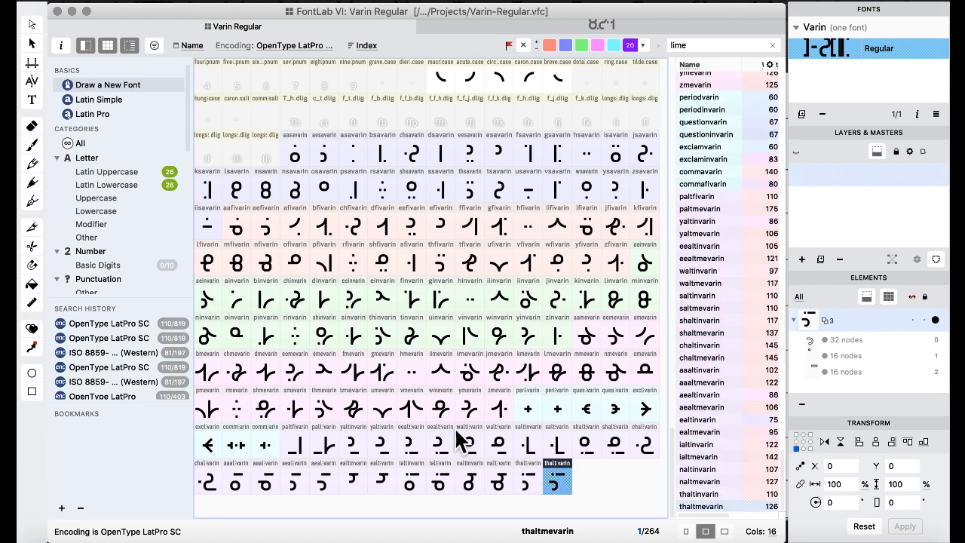
left_click(455, 439, "shift")
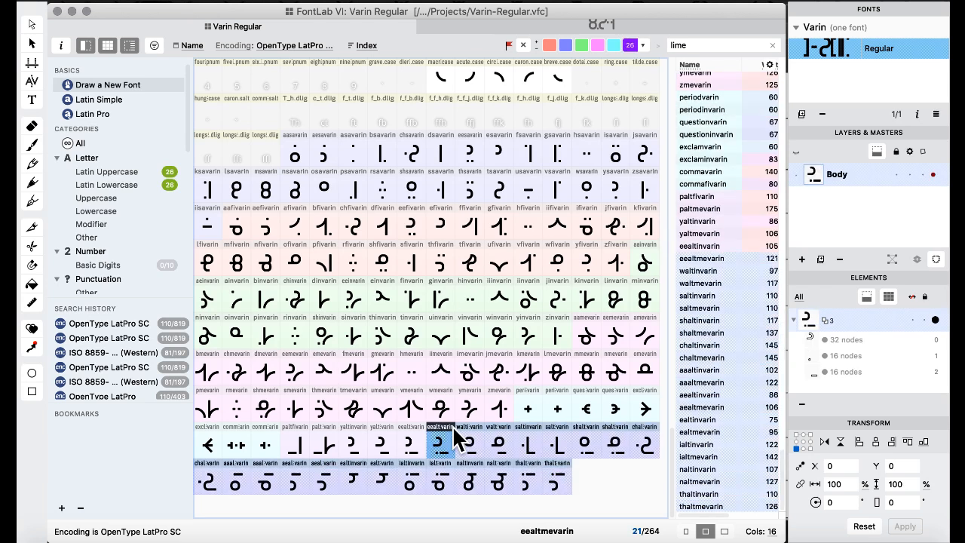
left_click(448, 417)
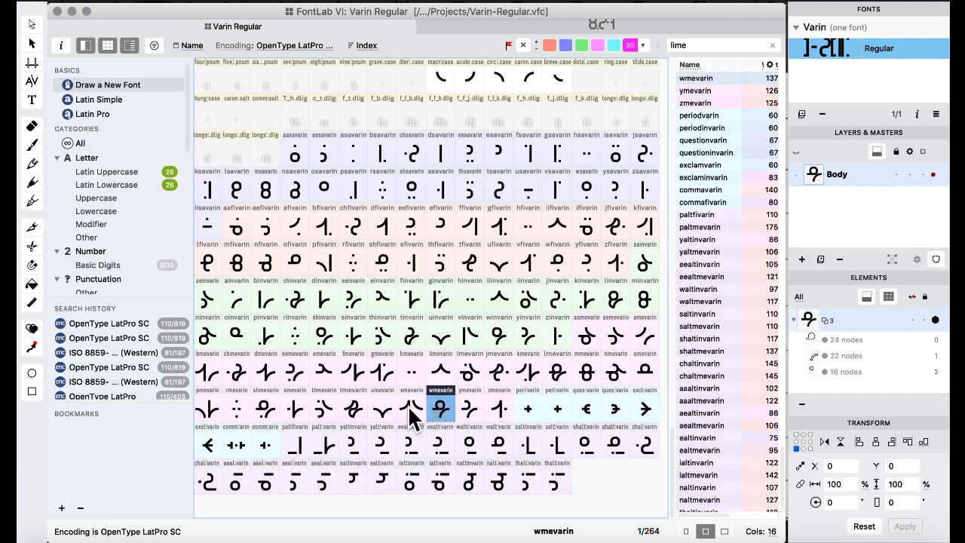
left_click(411, 419)
left_click(459, 376)
left_click(330, 410, "super")
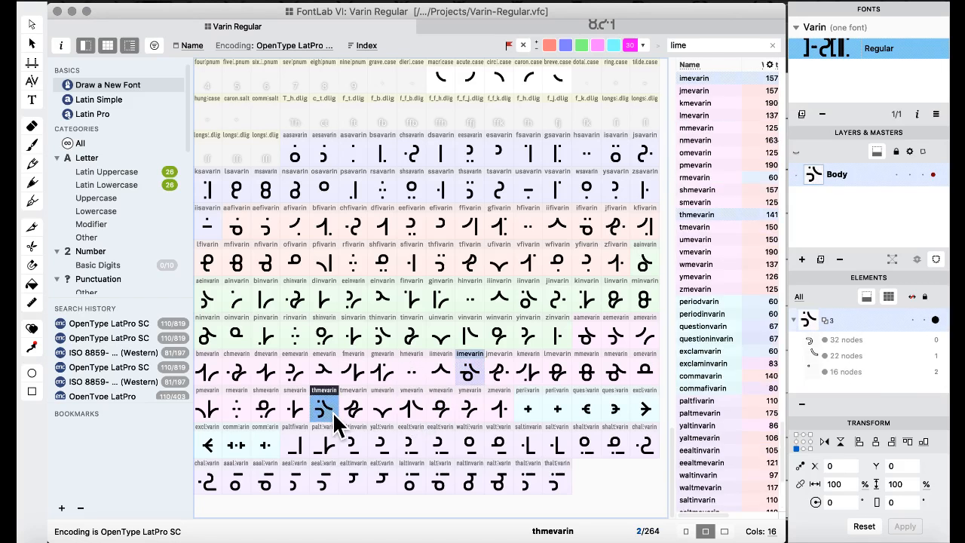
left_click(469, 256, "super")
left_click(438, 448, "super")
left_click(577, 361, "super")
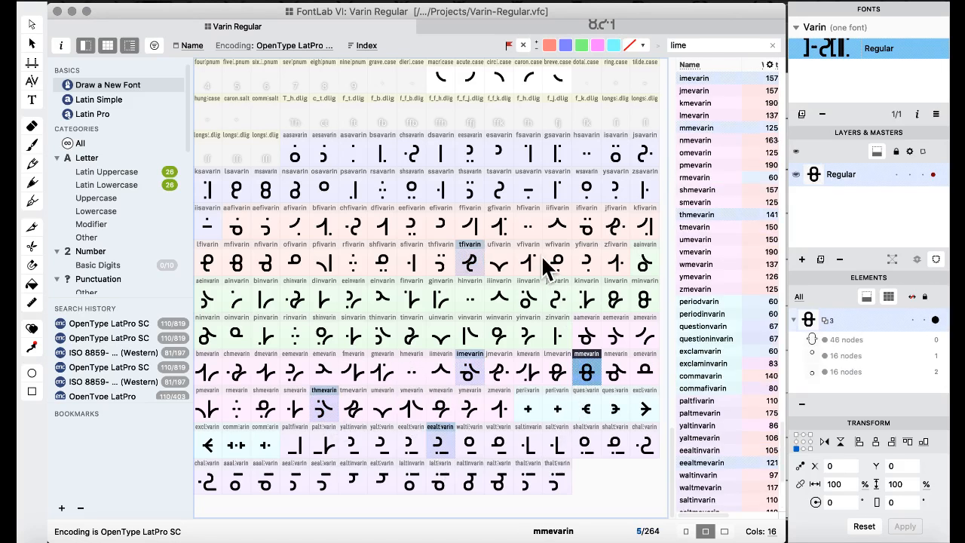
left_click(540, 256, "super")
left_click(506, 335)
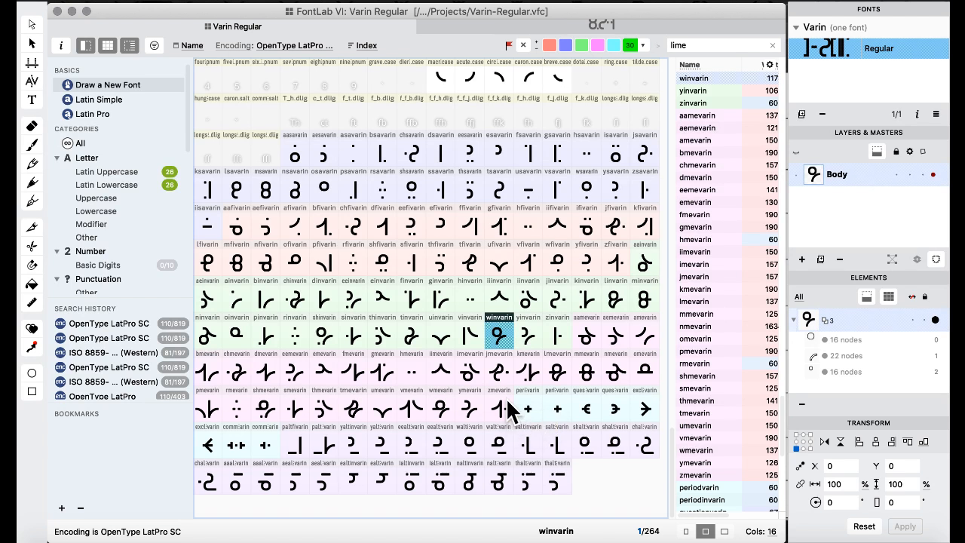
left_click(272, 485)
left_click(326, 486, "super")
left_click(359, 488, "super")
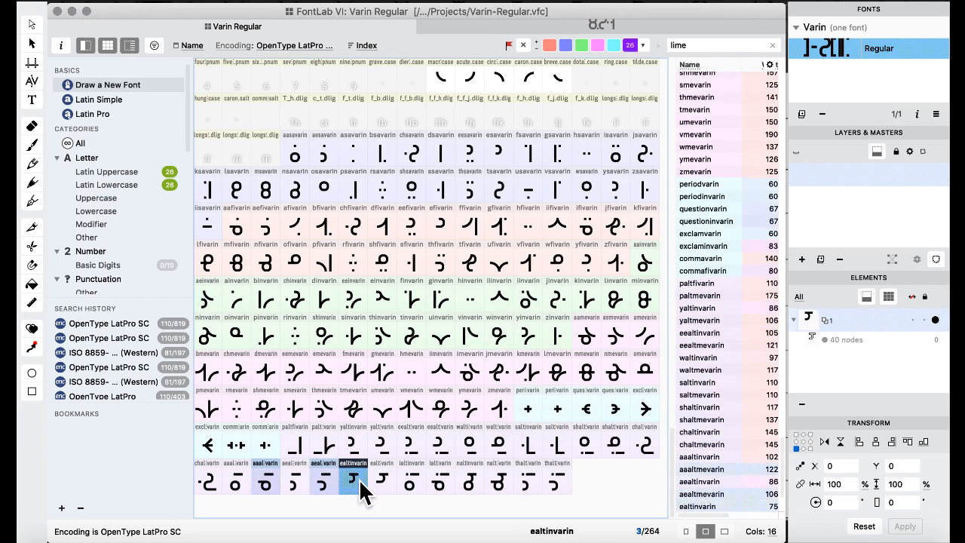
left_click(358, 482, "super")
left_click(389, 482, "super")
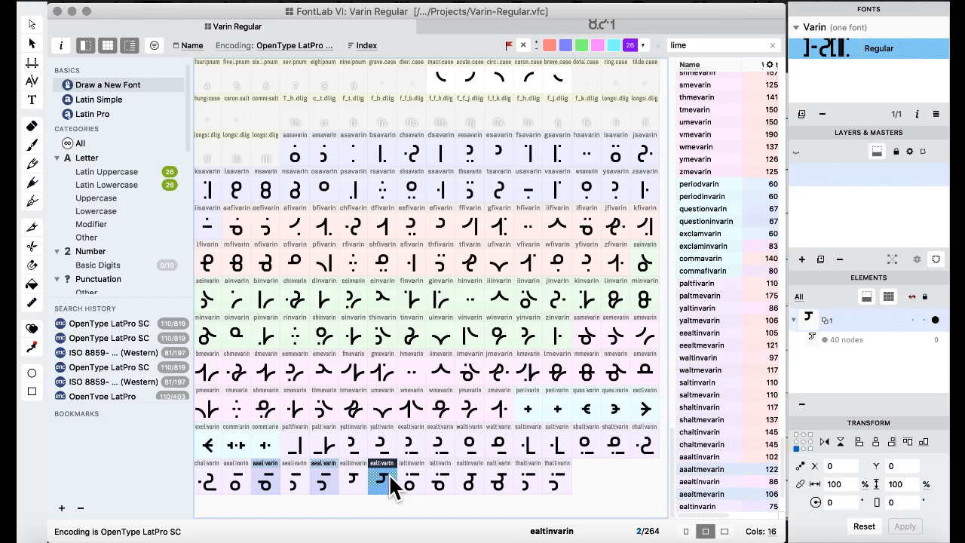
left_click(439, 483, "super")
left_click(498, 482, "super")
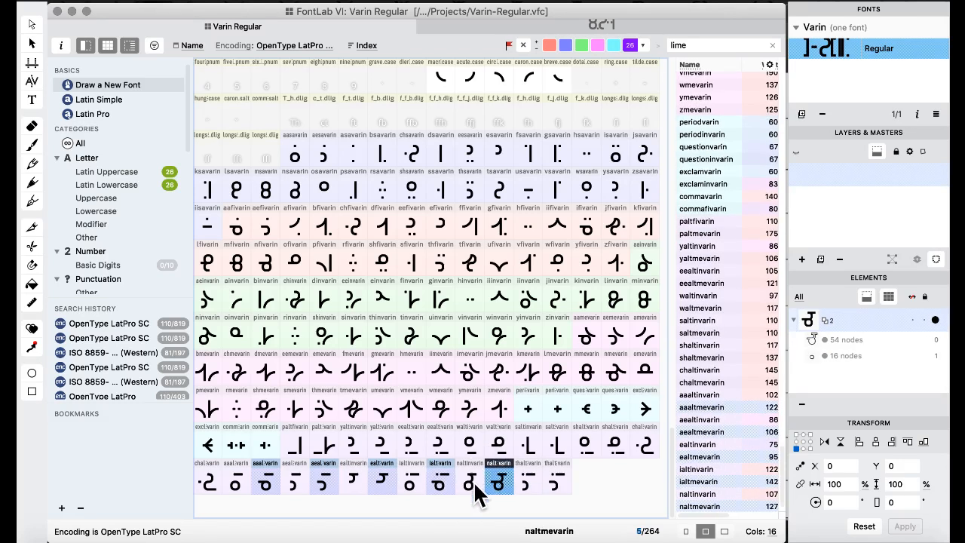
left_click(441, 374)
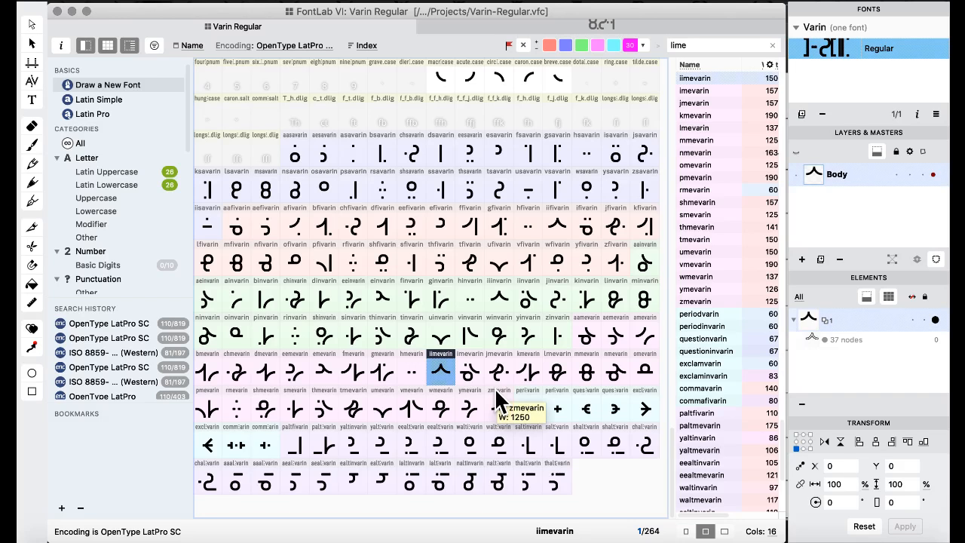
left_click(525, 2)
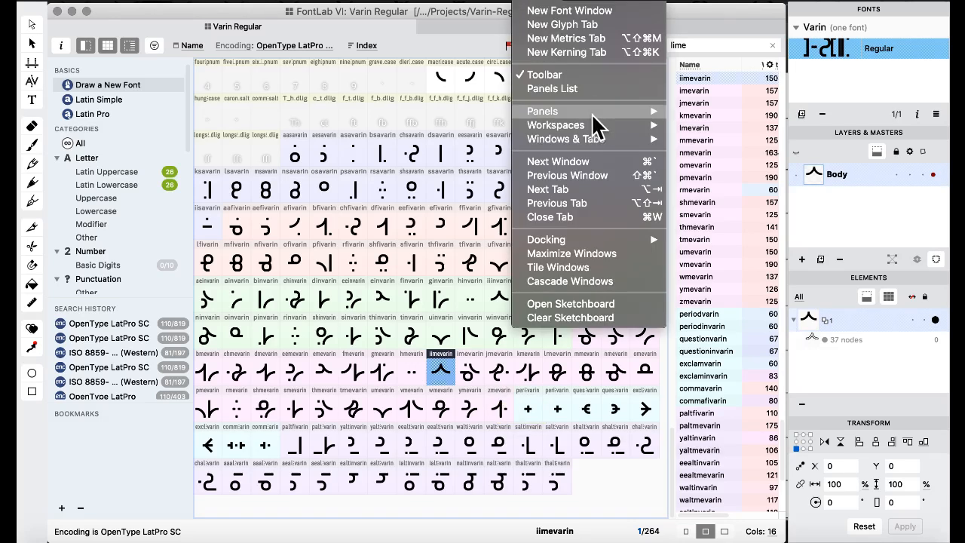
mouse_move(599, 134)
left_click(724, 167)
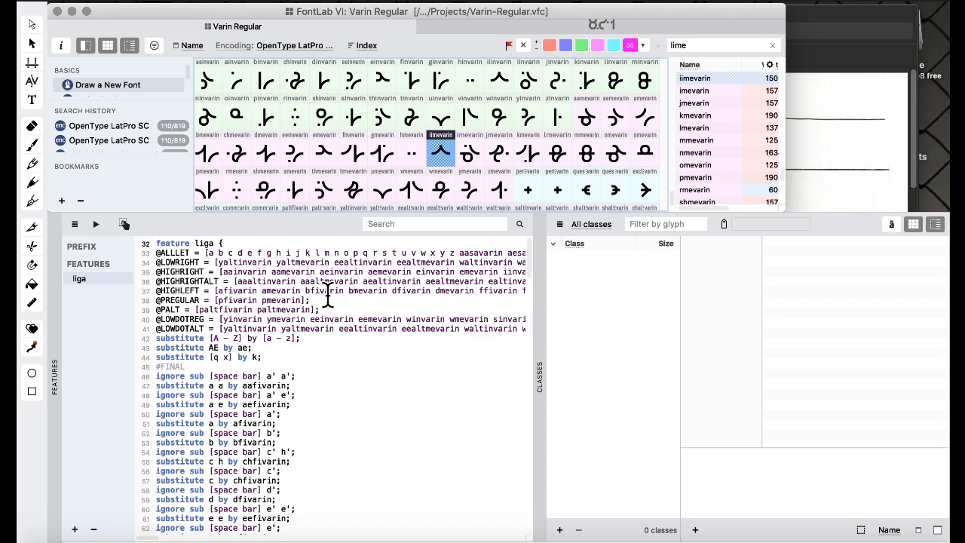
scroll(328, 297, "right", 10)
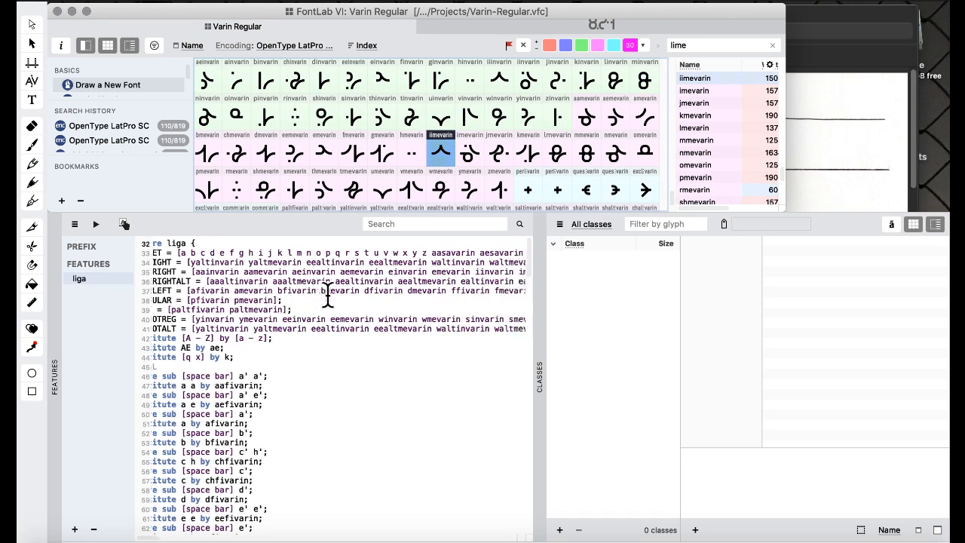
scroll(328, 298, "right", 4)
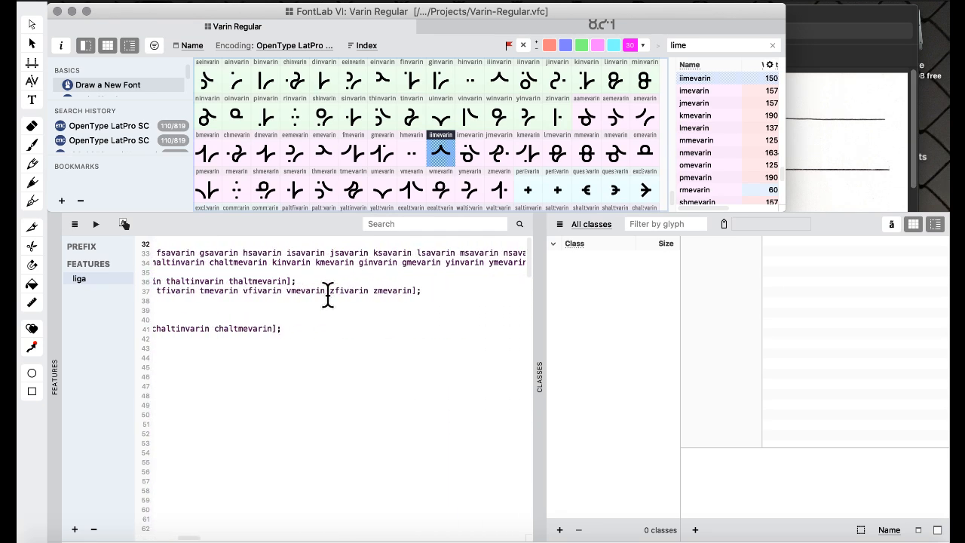
left_click_drag(427, 290, 424, 281)
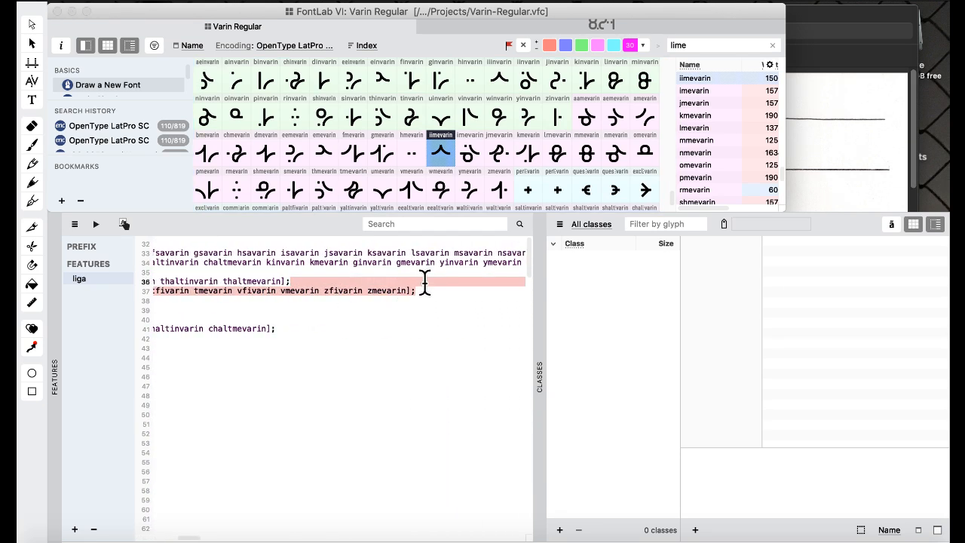
scroll(425, 280, "left", 14)
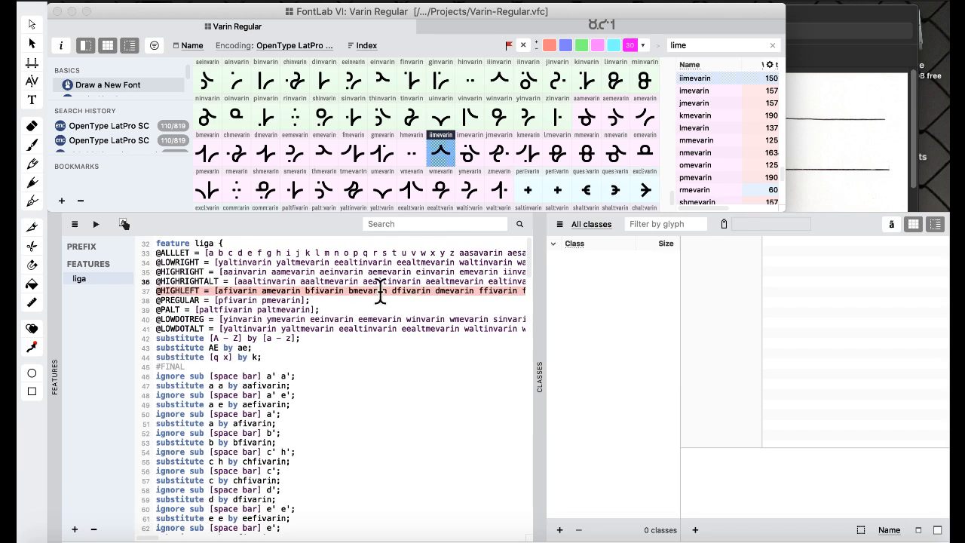
left_click(380, 291)
scroll(373, 320, "down", 20)
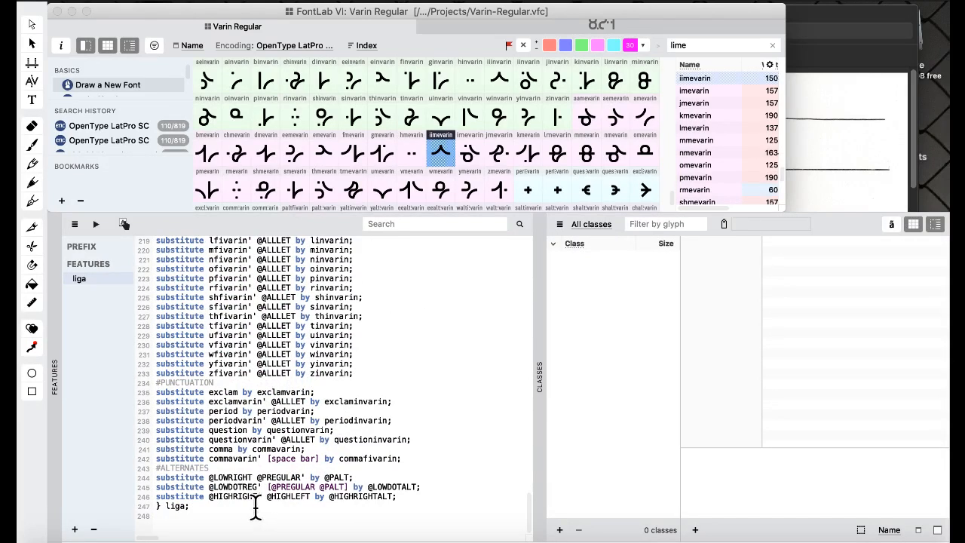
double_click(284, 496)
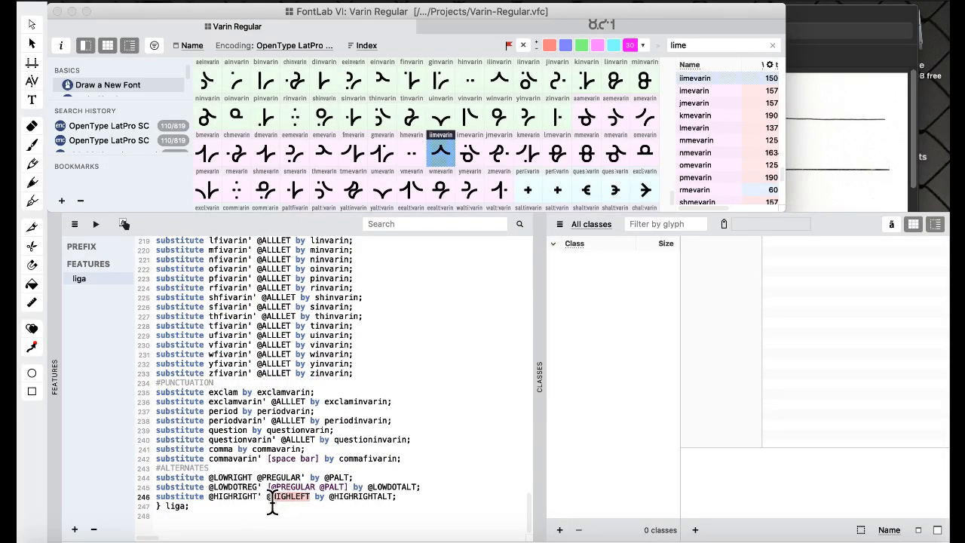
left_click(323, 468)
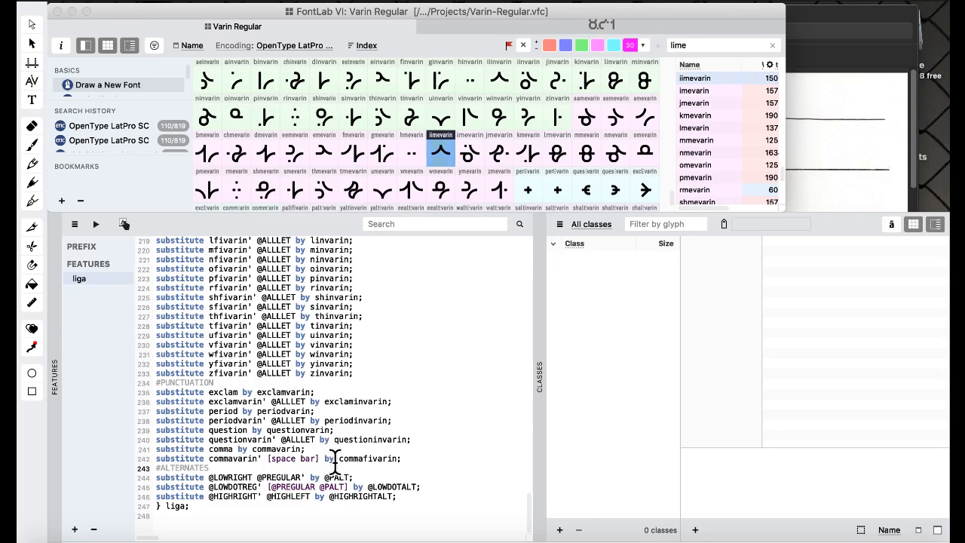
scroll(325, 463, "up", 10)
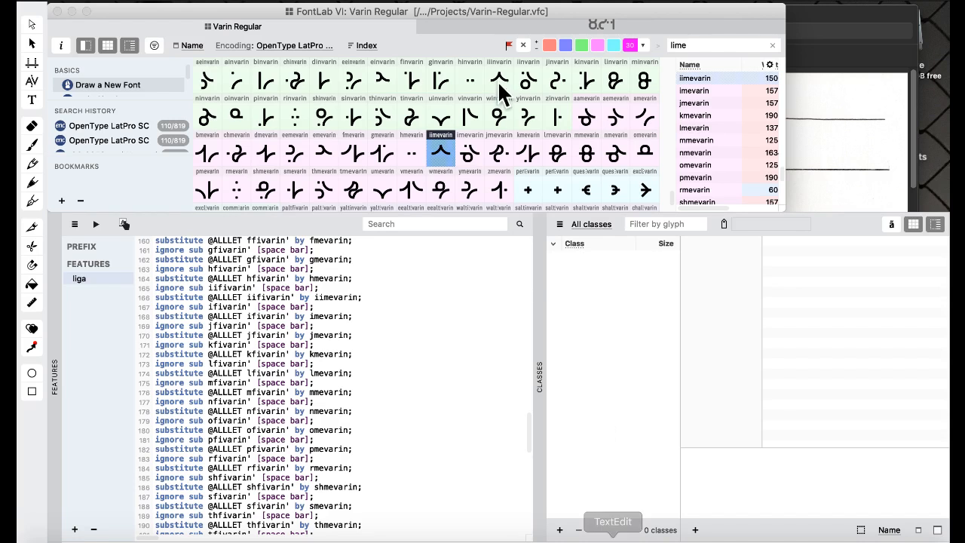
left_click(612, 536)
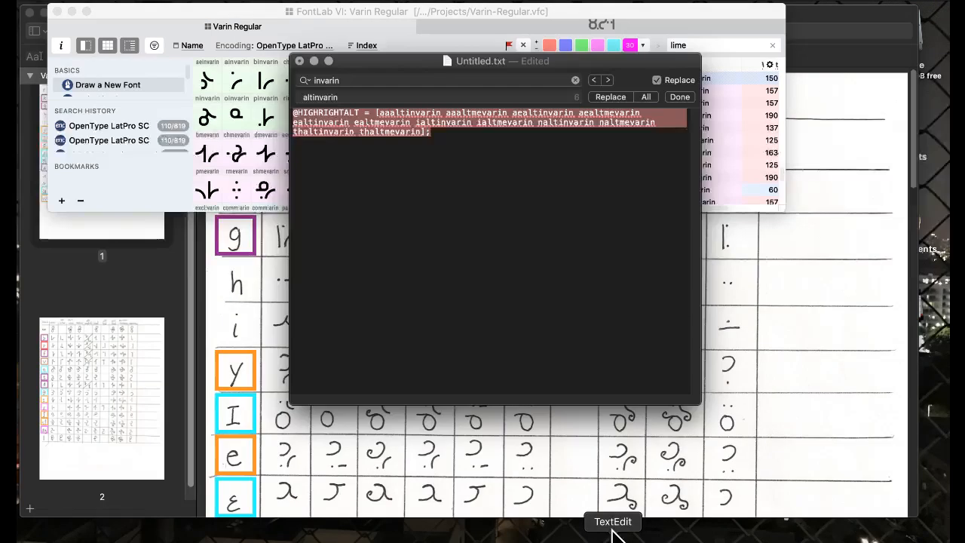
type("@HIGHLEFT = [afivarin amevarin bfivarin bmevarin dfivarin dmevarin ffivarin fmevarin gfivarin gmevarin ifivarin jmevarin kfivarin kmevarin tfivarin tmevarin vfivarin vmevarin zfivarin zmevarin];")
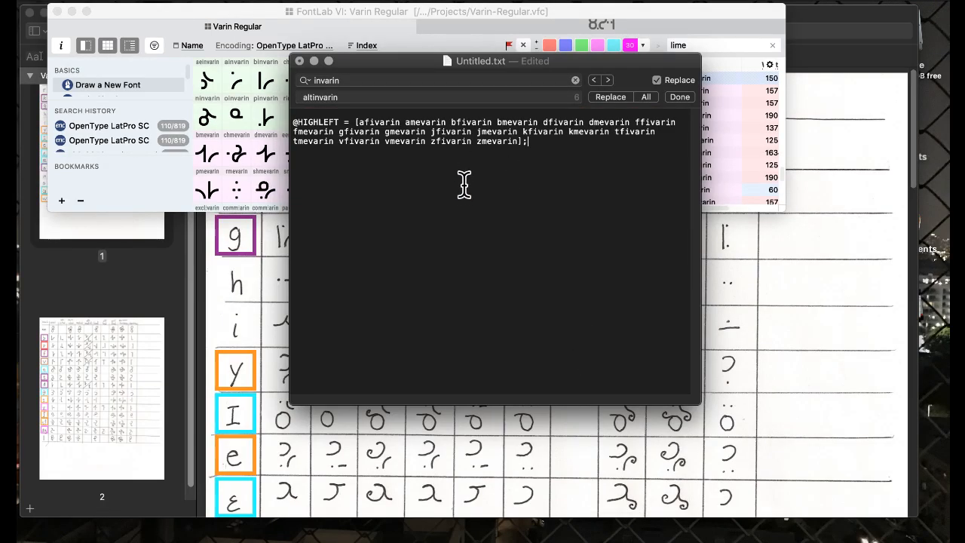
key("Left")
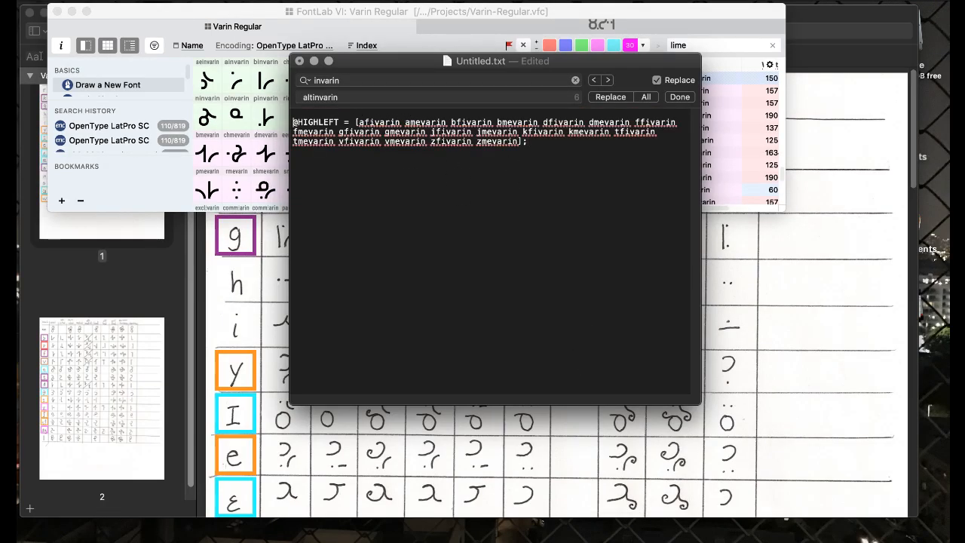
key("BackSpace")
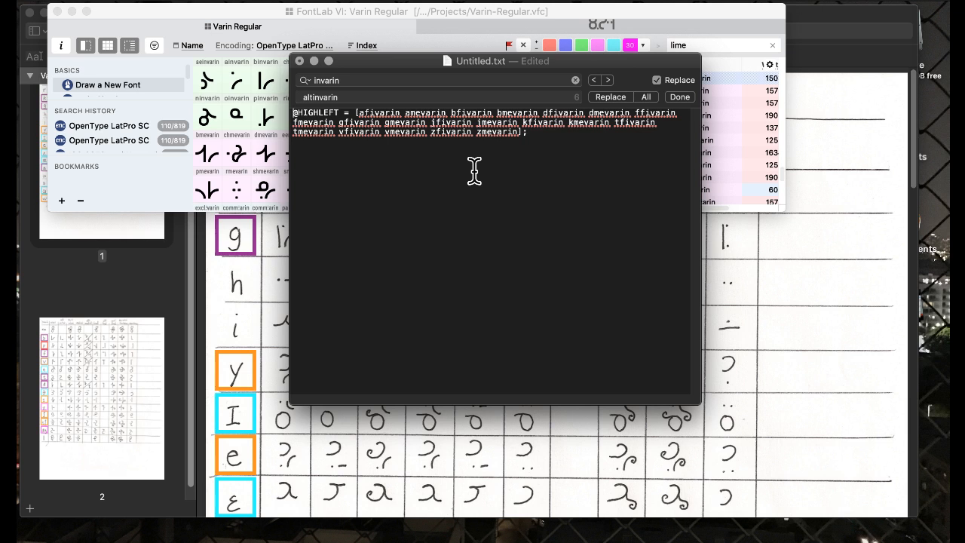
Return to the FontLab font window, examine the walt, ialt and nalt alternates, and try the light purple flag on ialtmevarin.
left_click(264, 115)
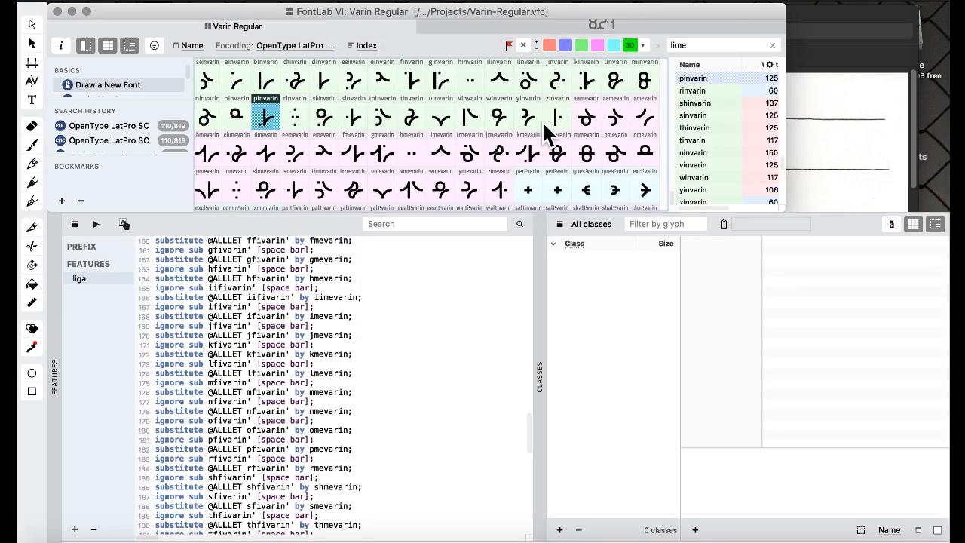
scroll(530, 156, "down", 2)
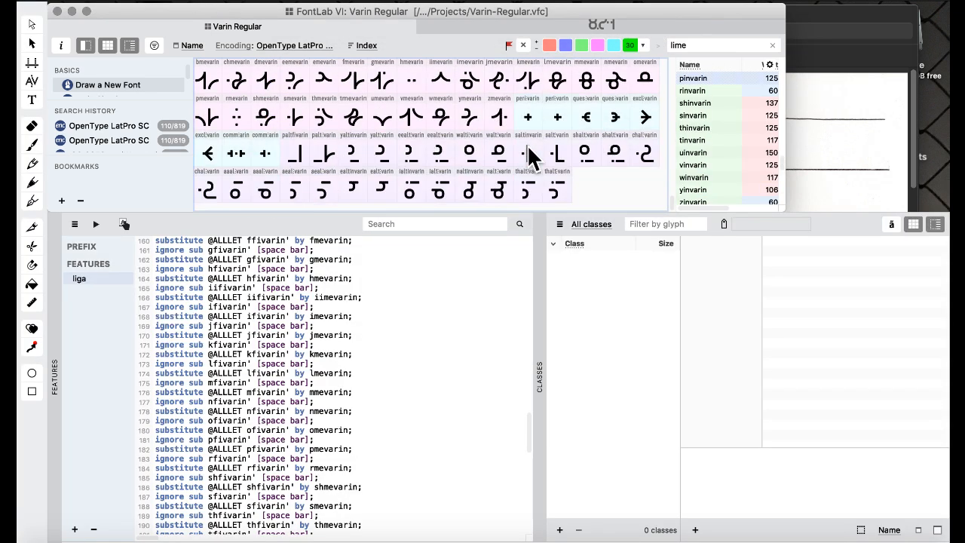
left_click(437, 192)
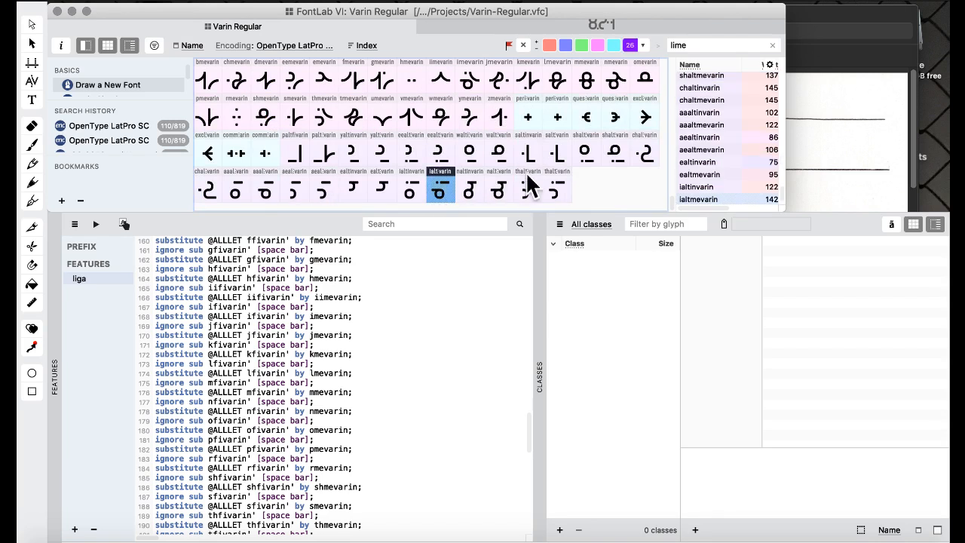
left_click(643, 45)
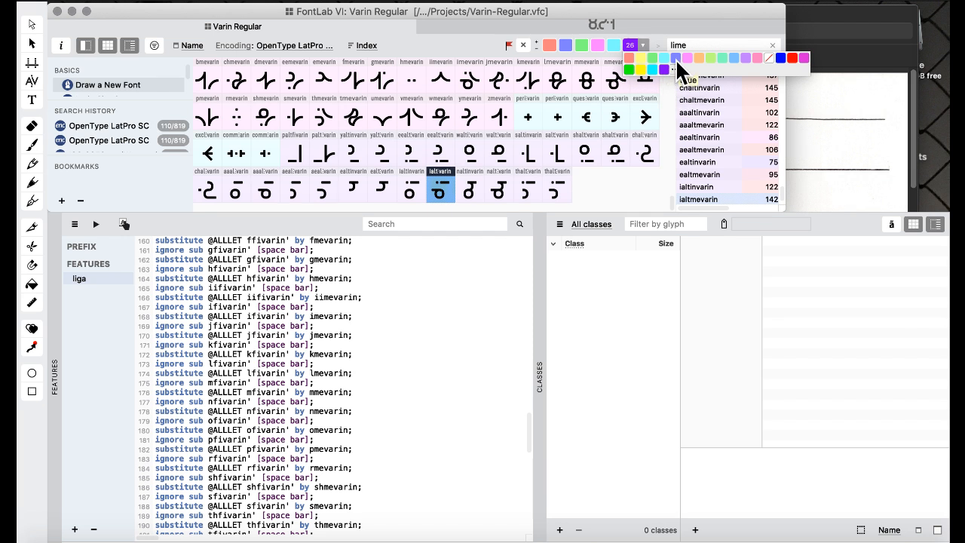
left_click(746, 60)
left_click(496, 147)
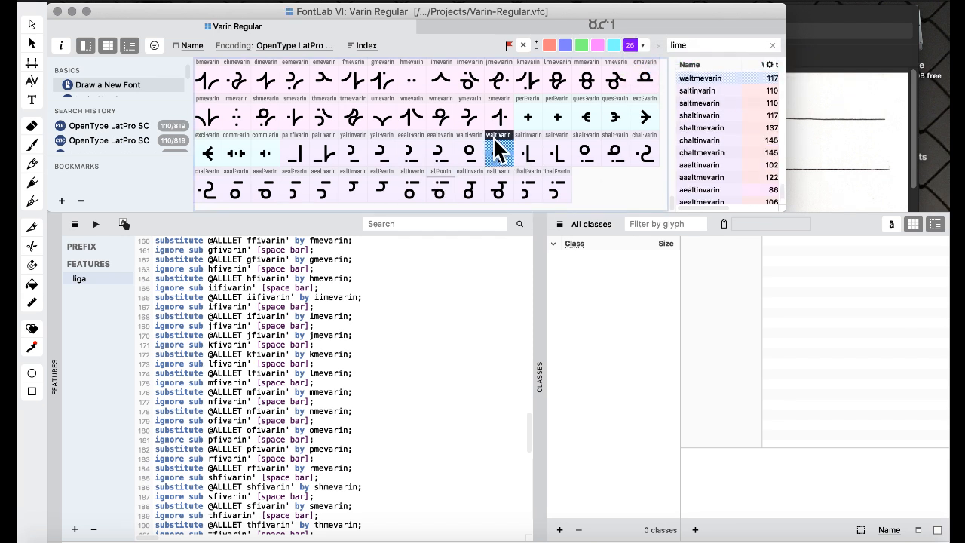
left_click(451, 194)
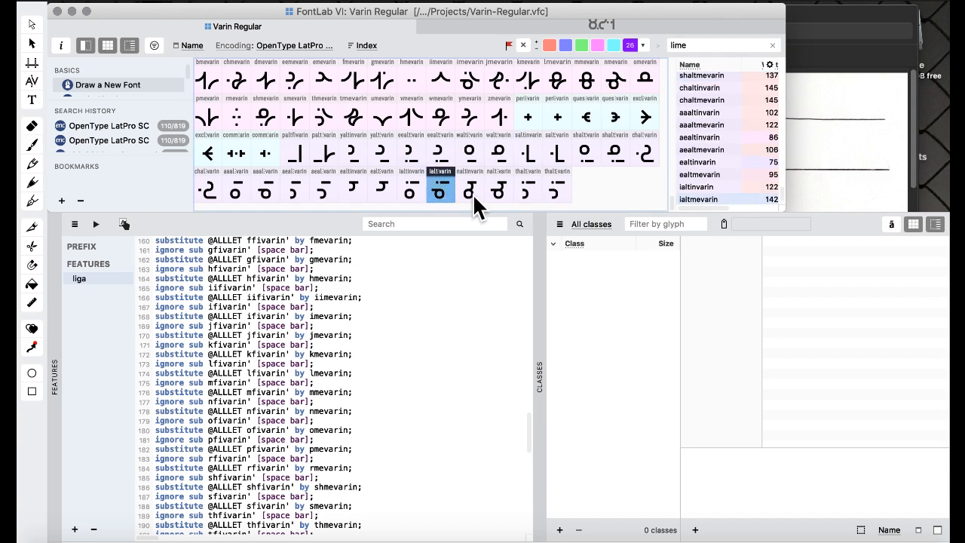
left_click(473, 194)
left_click(441, 195)
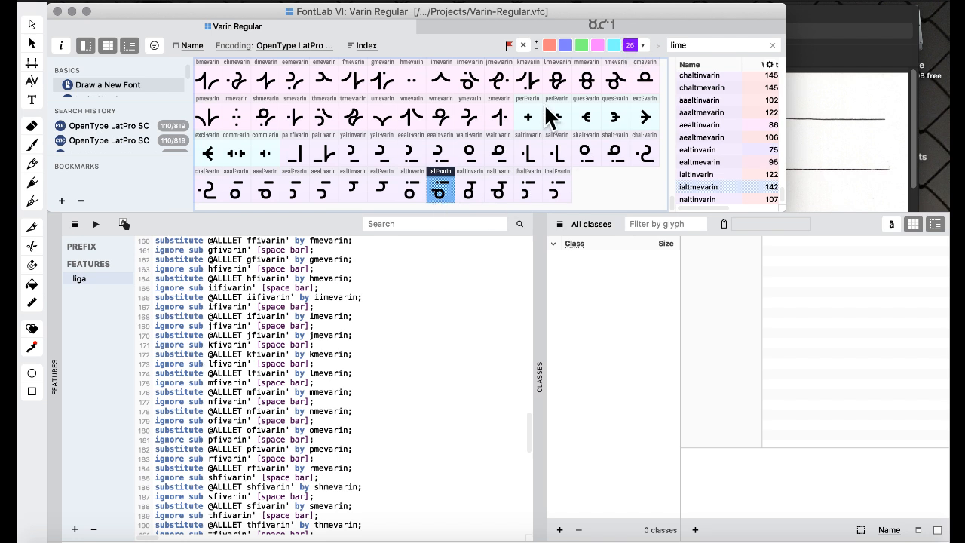
left_click(467, 153)
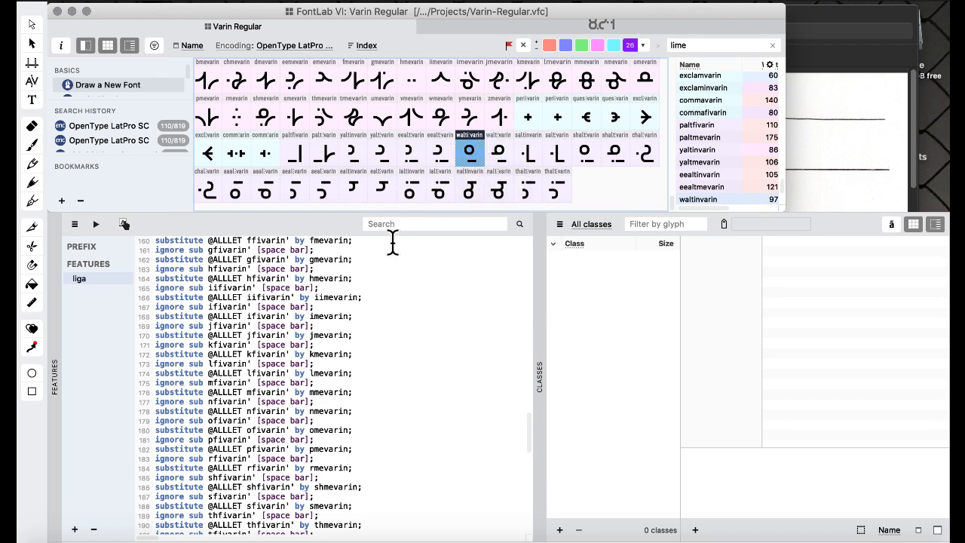
scroll(374, 327, "down", 15)
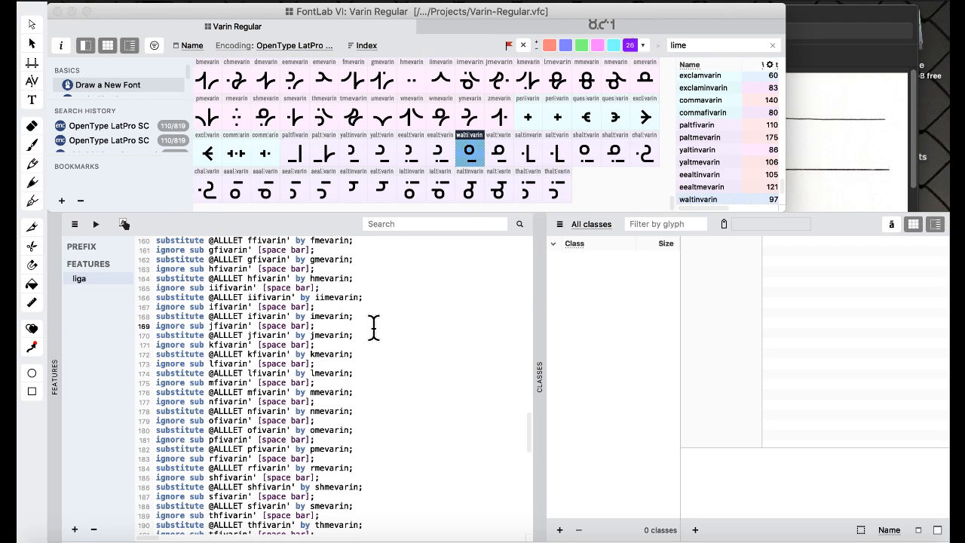
key("ctrl+Up")
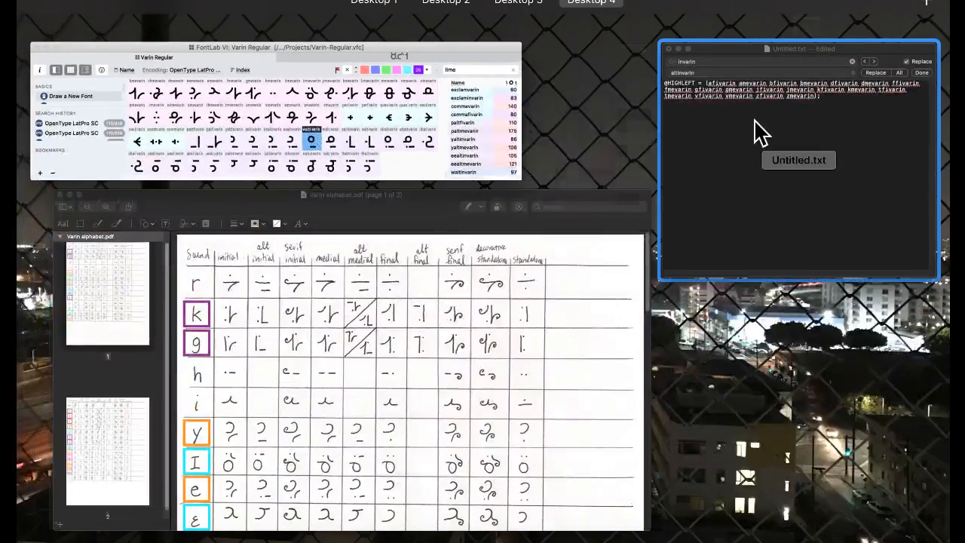
left_click(759, 133)
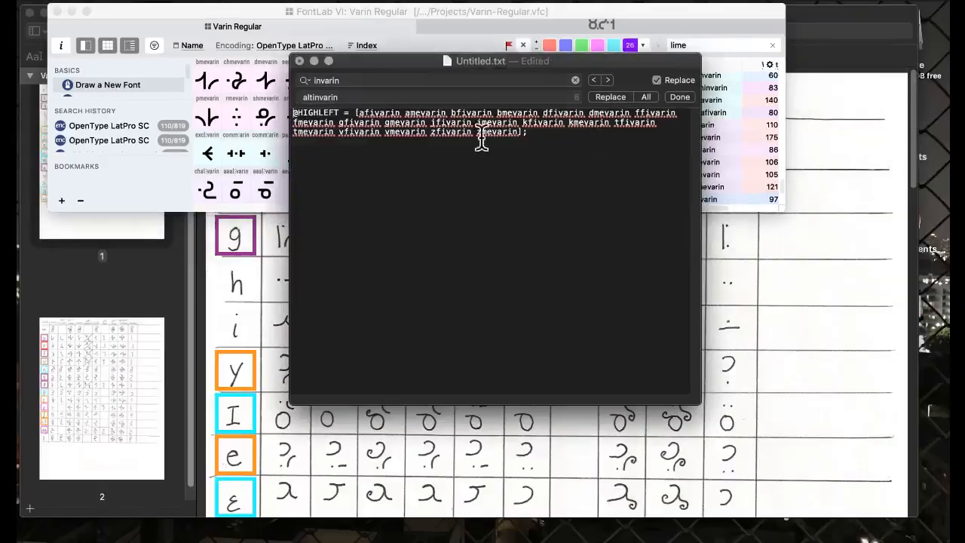
left_click(340, 113)
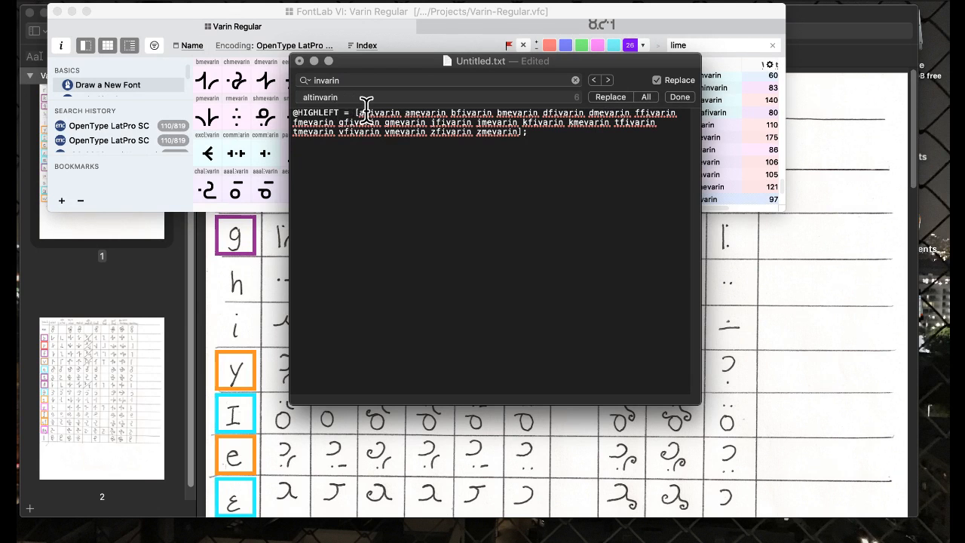
type("ALT")
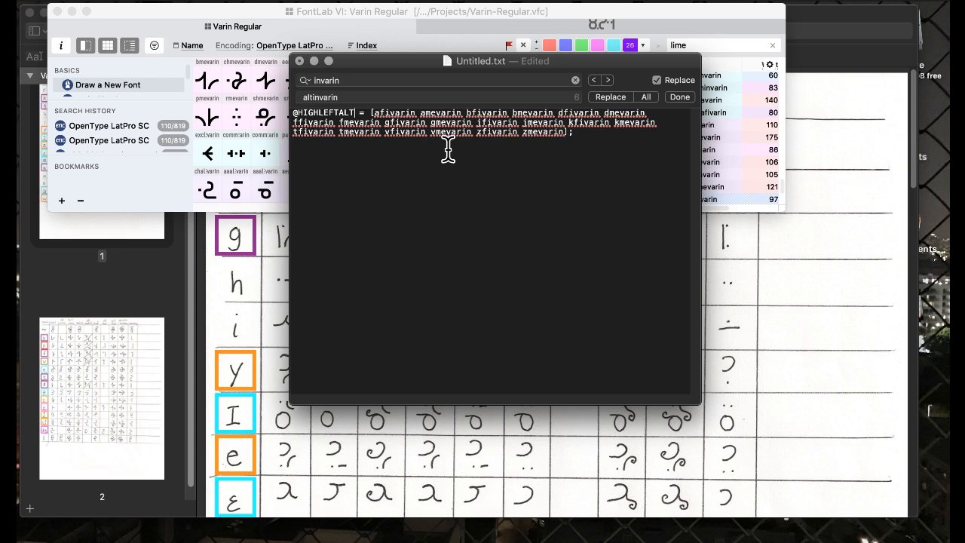
left_click(390, 113)
double_click(358, 79)
type("i")
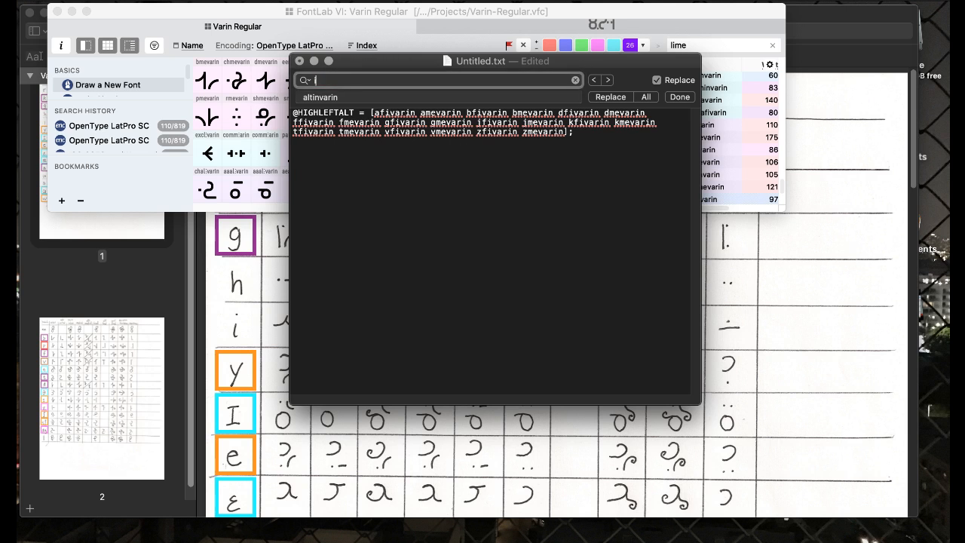
type("varin")
type("invarin")
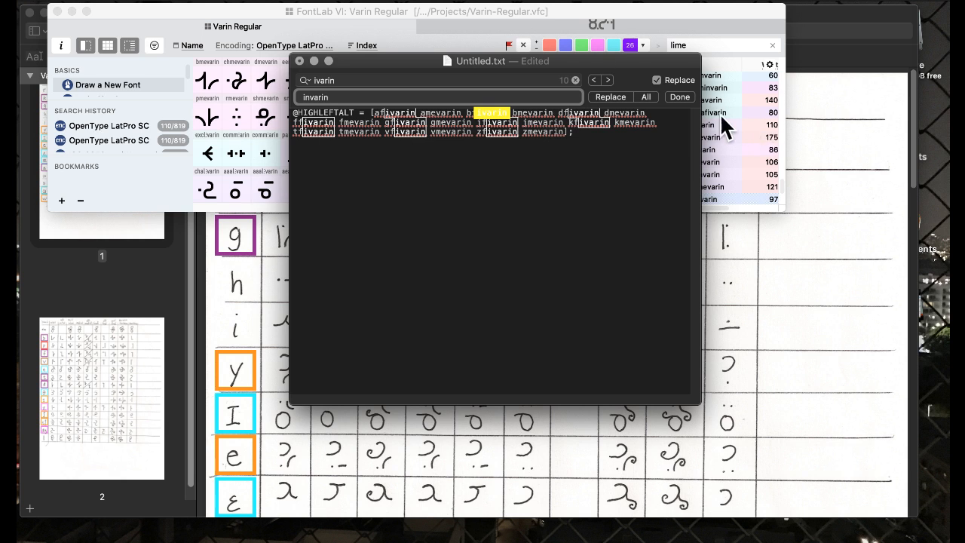
left_click(647, 96)
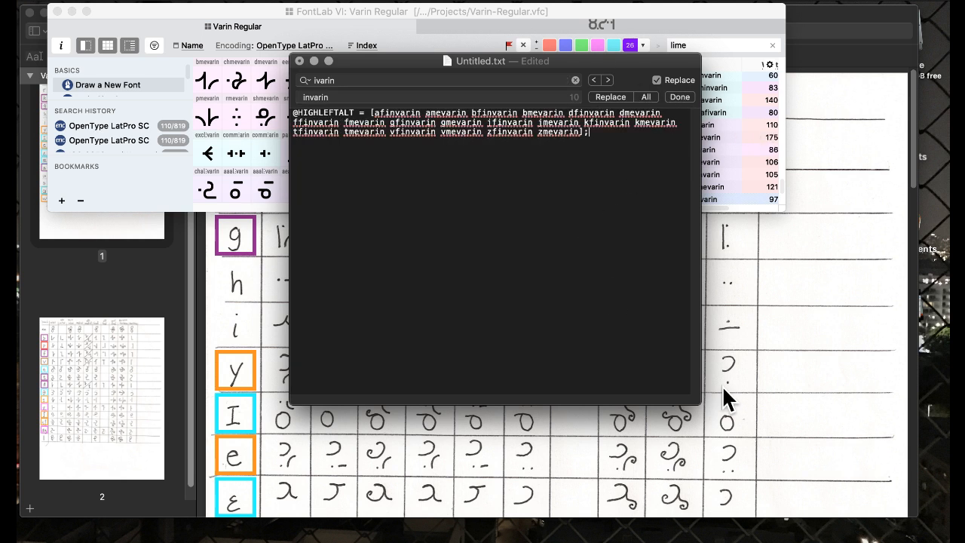
left_click(264, 123)
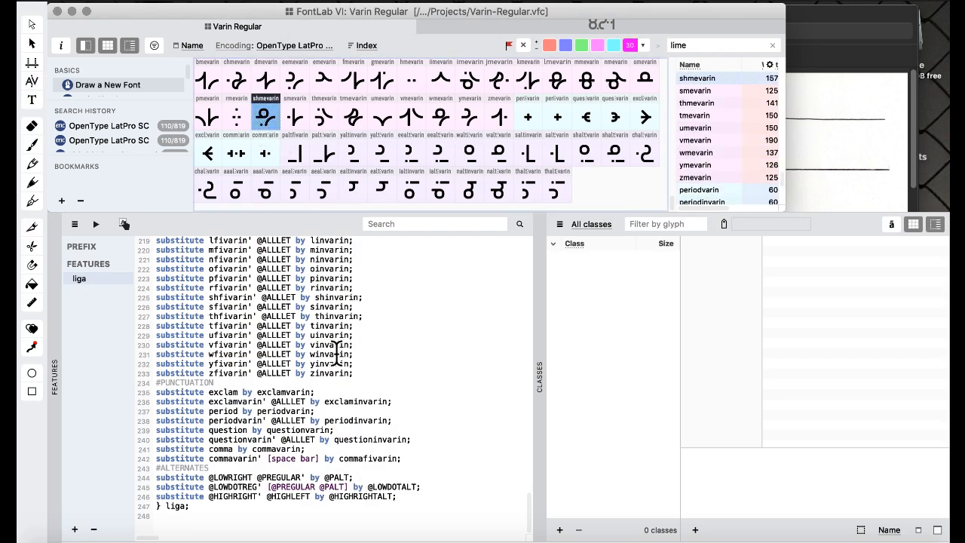
scroll(305, 367, "up", 15)
scroll(305, 367, "up", 8)
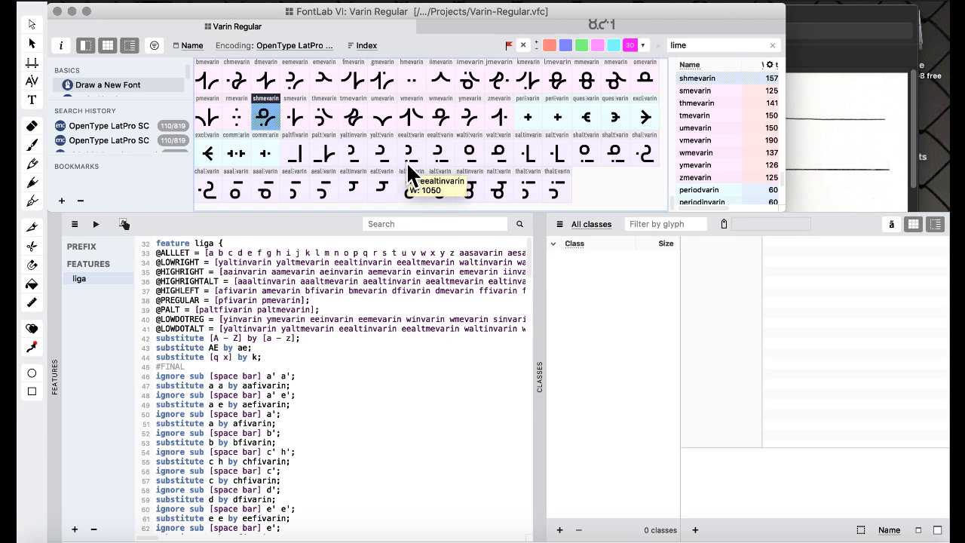
scroll(389, 154, "down", 5)
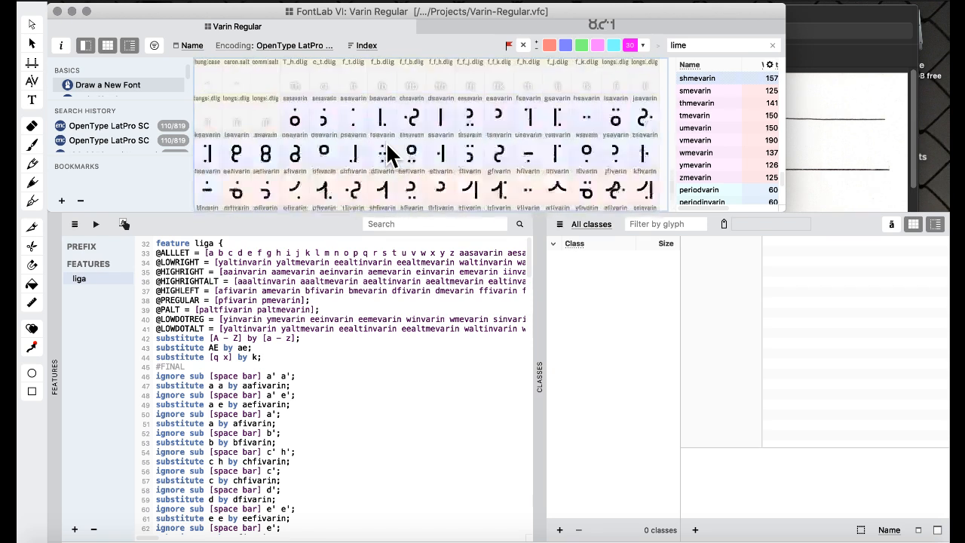
scroll(389, 155, "up", 5)
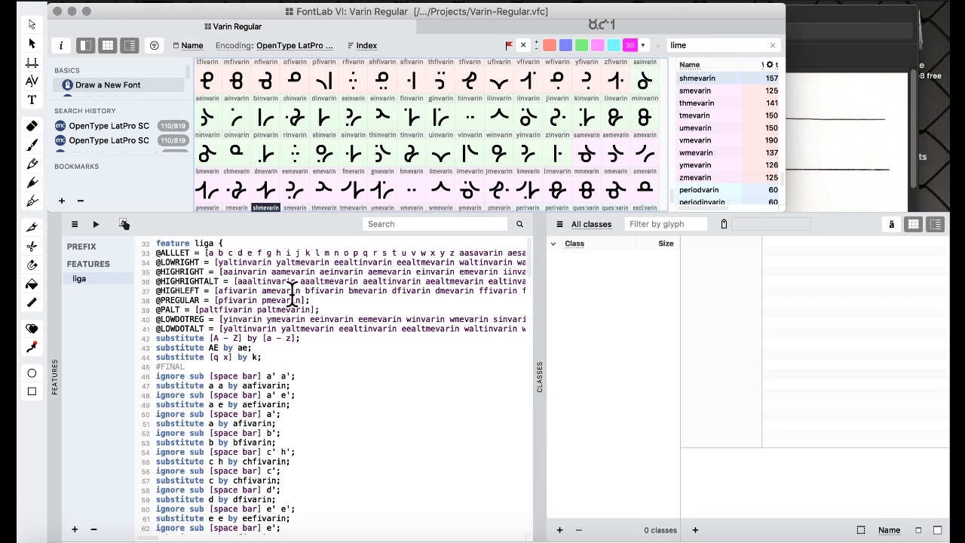
key("ctrl+Up")
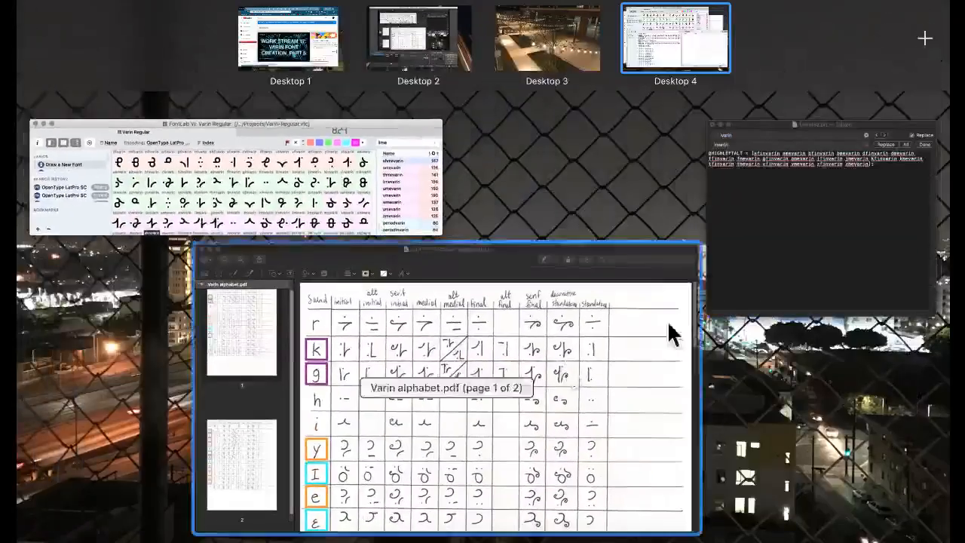
left_click(842, 238)
key("super+z")
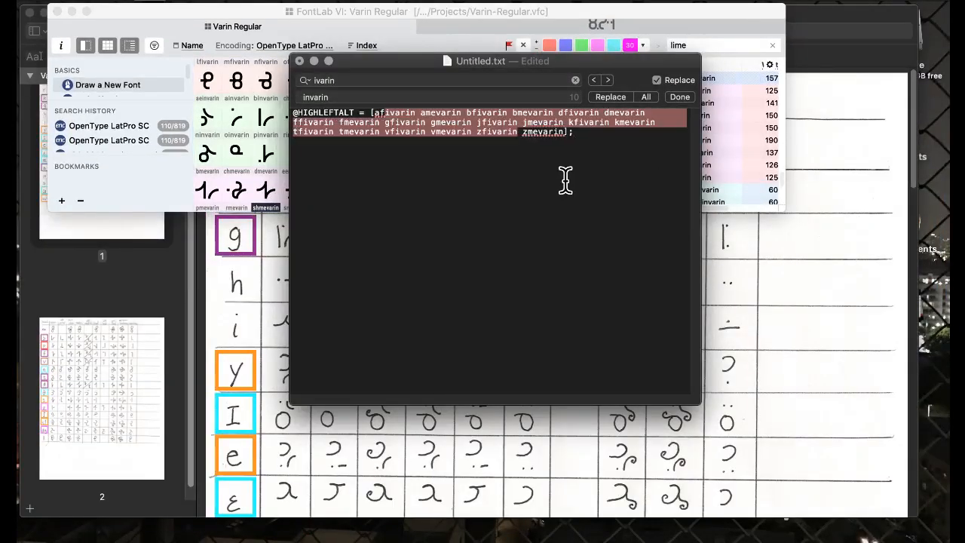
left_click(565, 180)
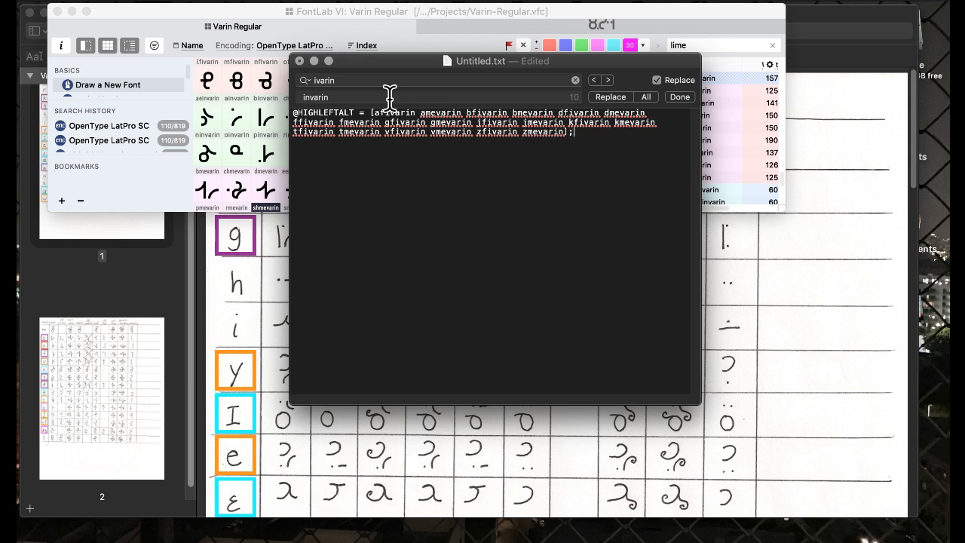
left_click(365, 82)
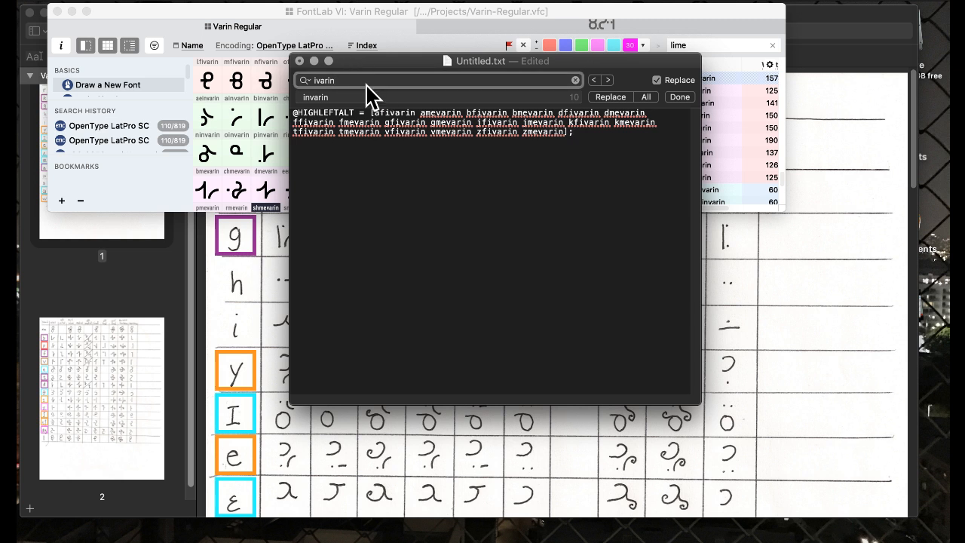
left_click_drag(364, 82, 319, 43)
type("fivarin")
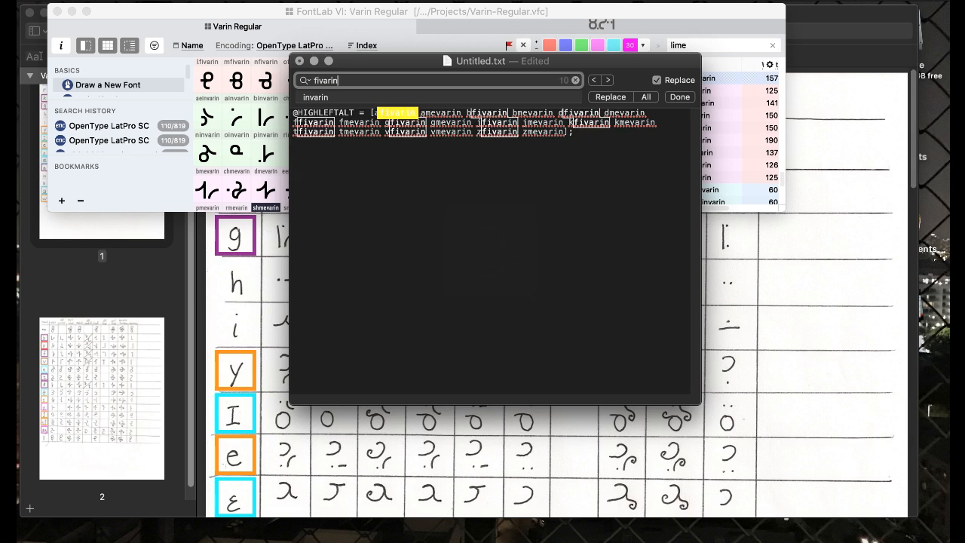
key("Tab")
type("altfivarin")
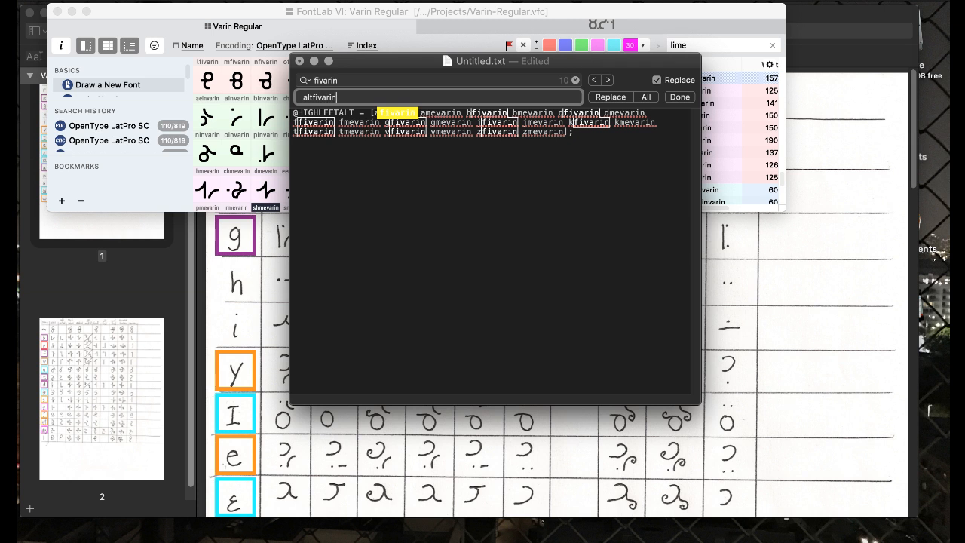
left_click(646, 97)
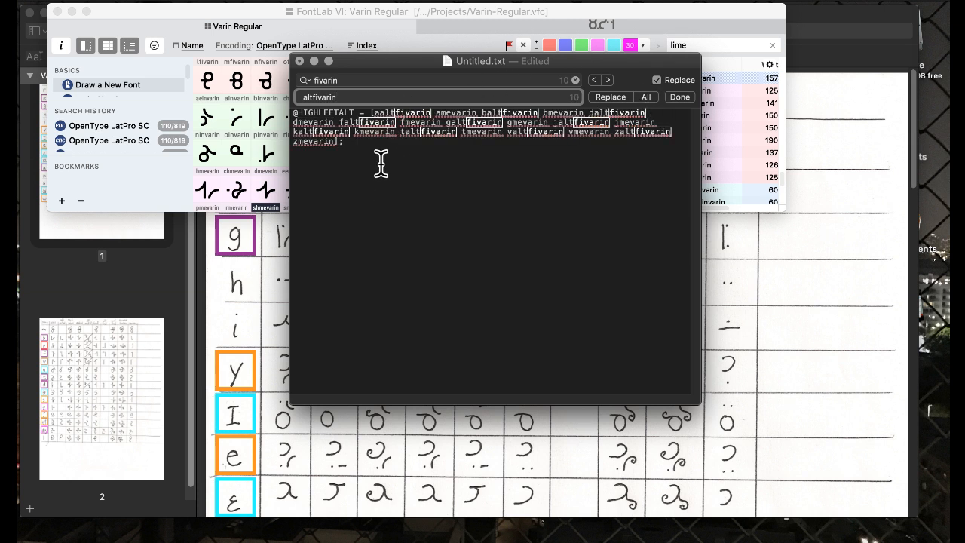
left_click_drag(353, 80, 317, 53)
type("mevarin")
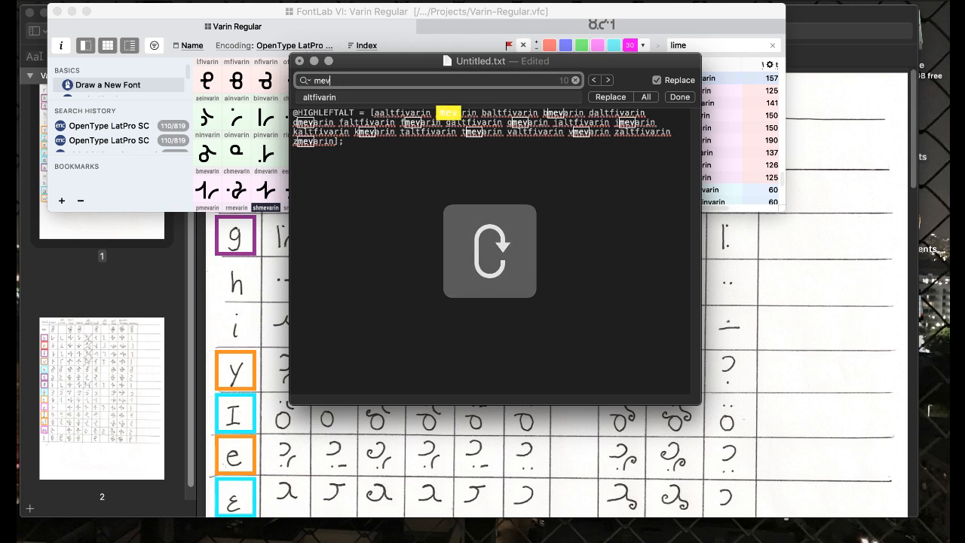
key("Tab")
type("altmevarin")
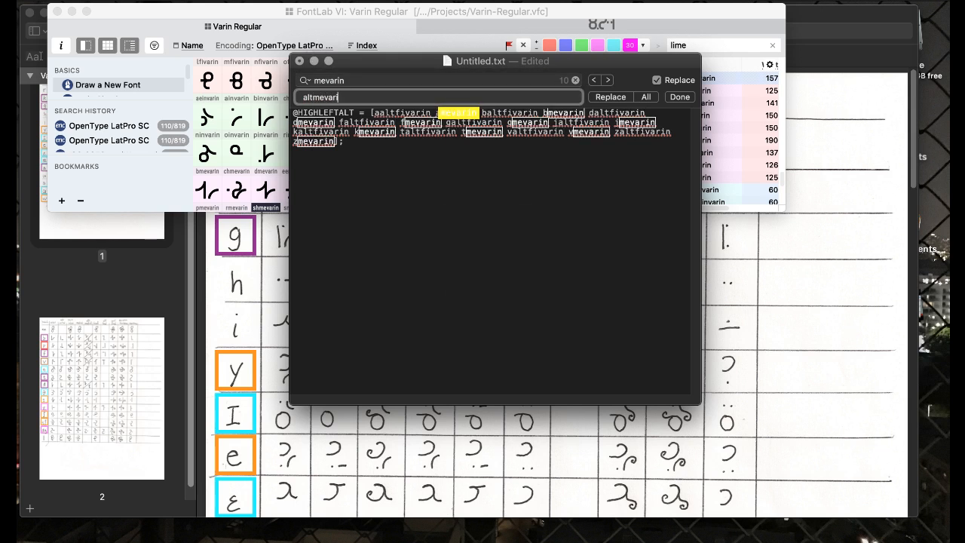
left_click(647, 98)
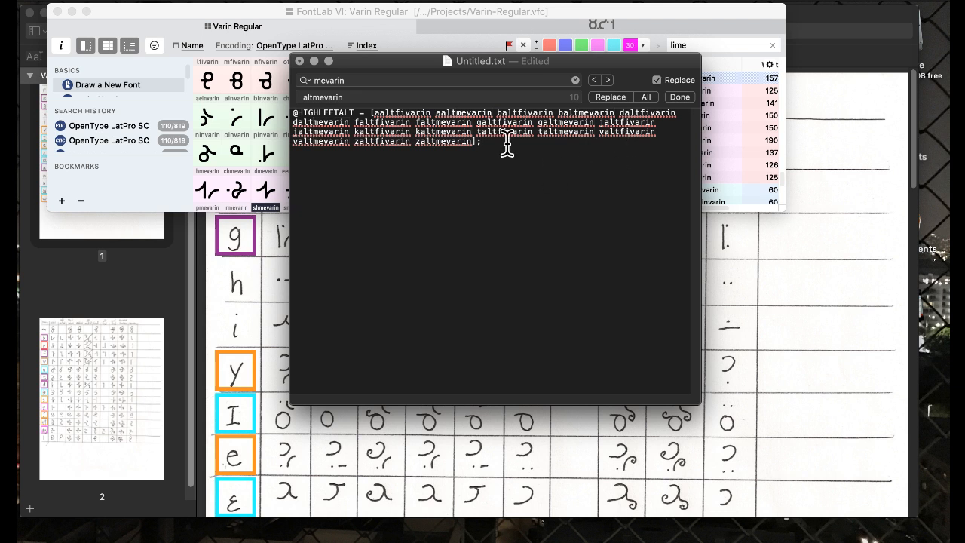
key("super+a")
left_click(213, 143)
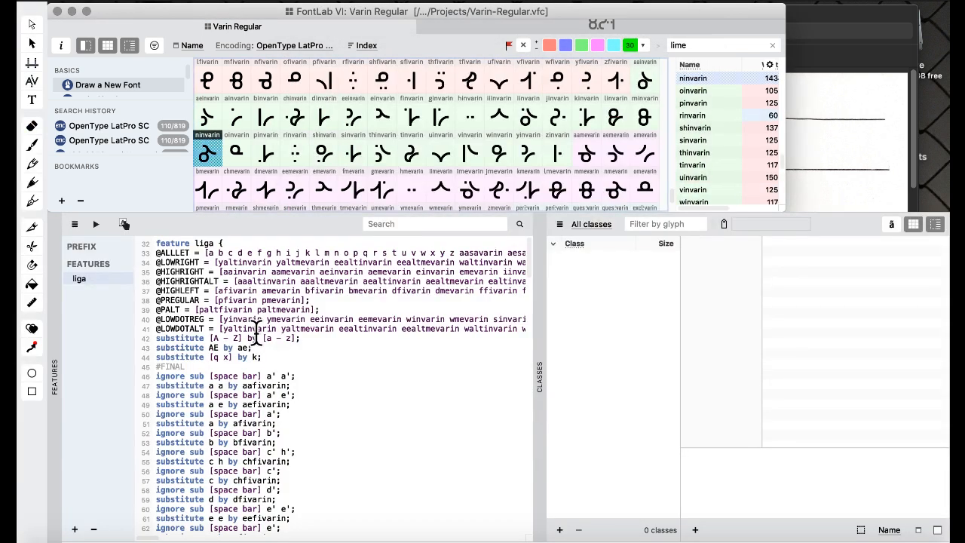
scroll(303, 308, "right", 10)
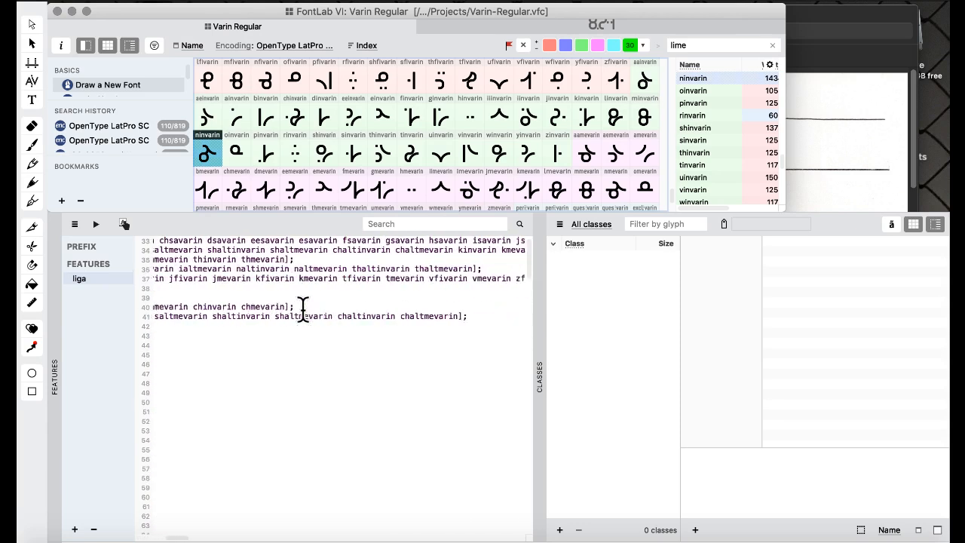
scroll(303, 307, "left", 10)
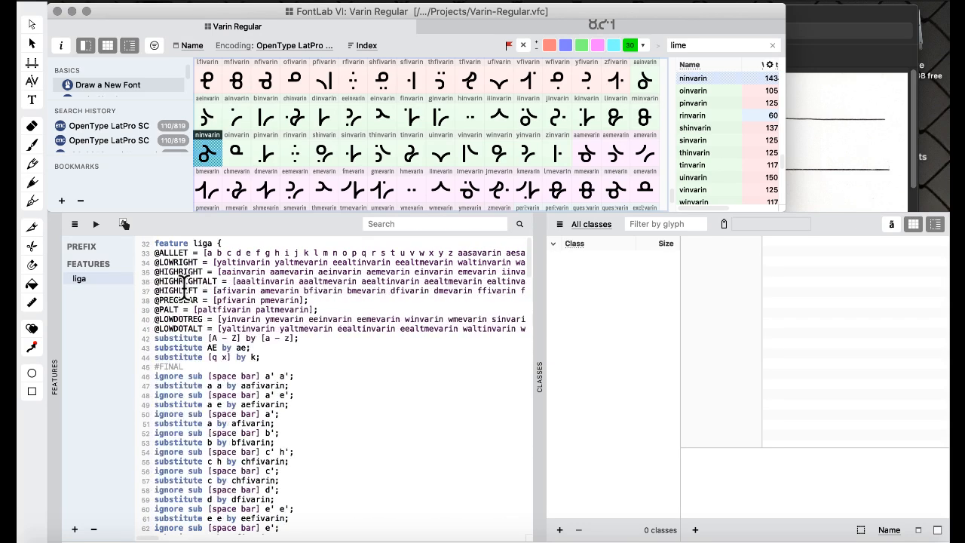
left_click(157, 300)
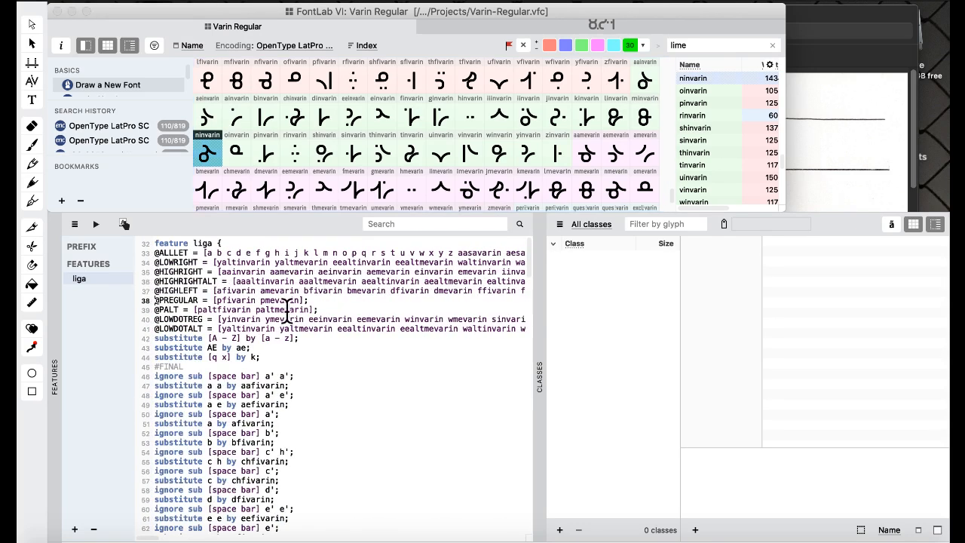
key("Return")
key("Up")
key("super+v")
scroll(297, 312, "left", 3)
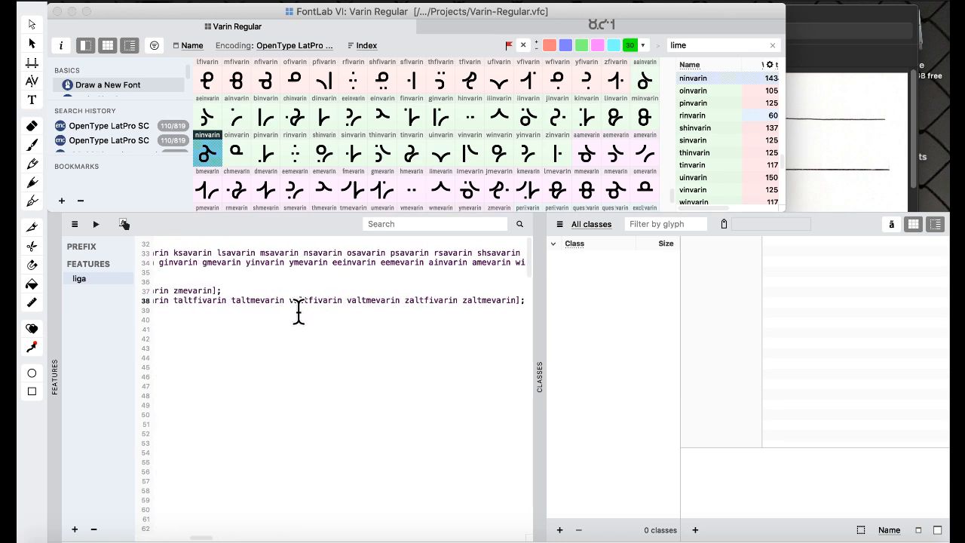
scroll(299, 311, "left", 3)
scroll(286, 310, "down", 20)
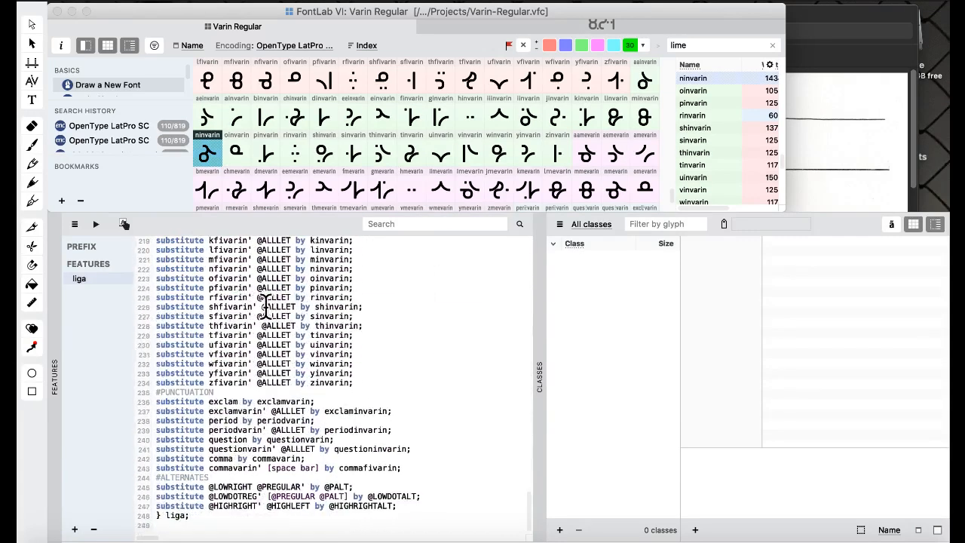
left_click(266, 497)
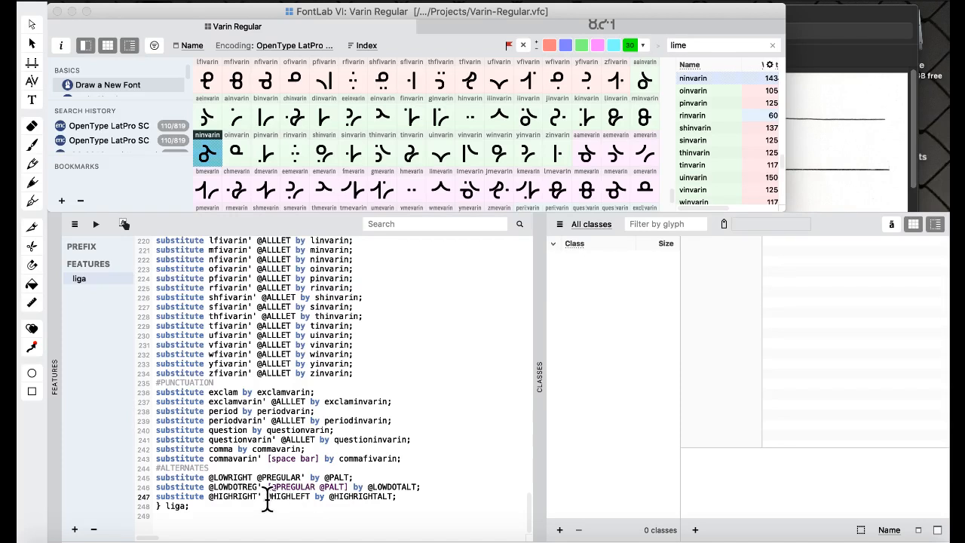
type("[@HIGHLEFT")
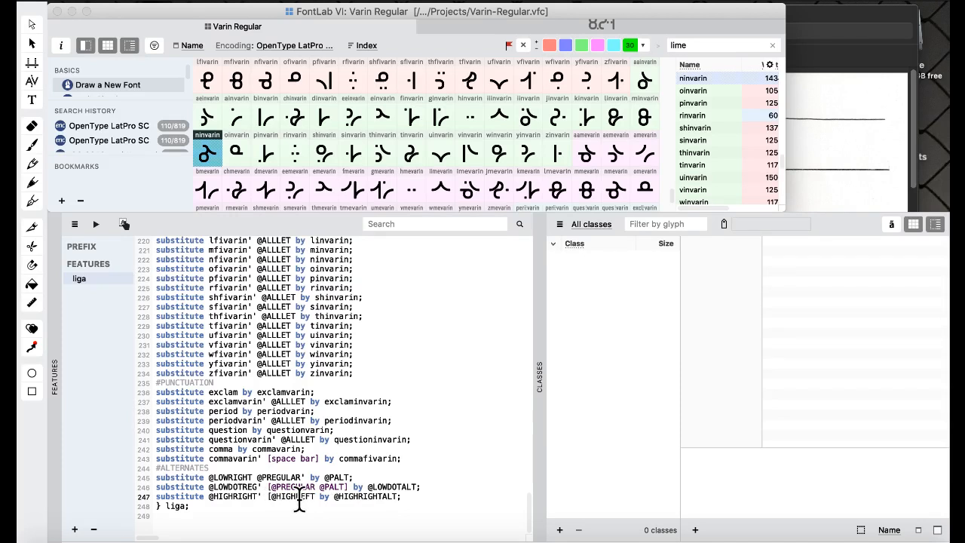
type(" @HIGHLEFTA")
type("LT]")
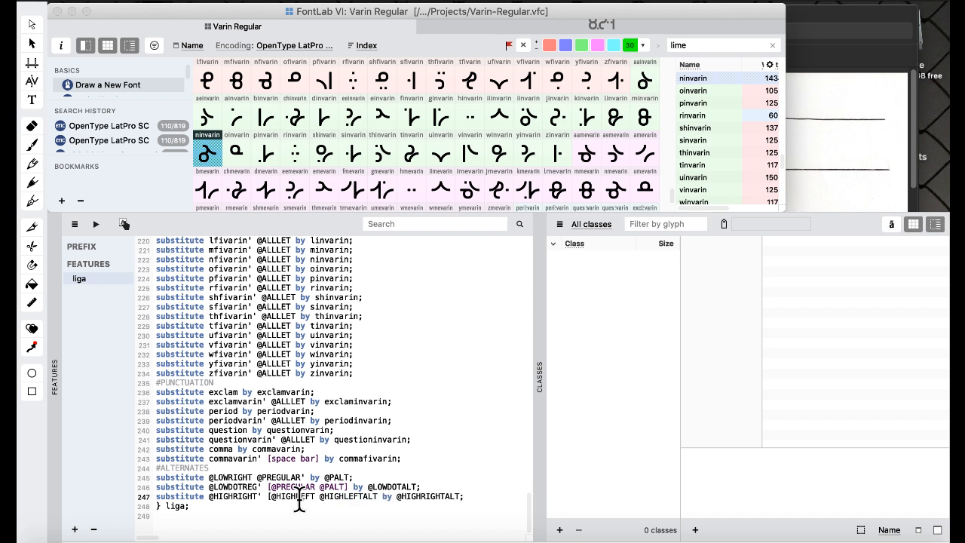
left_click(483, 497)
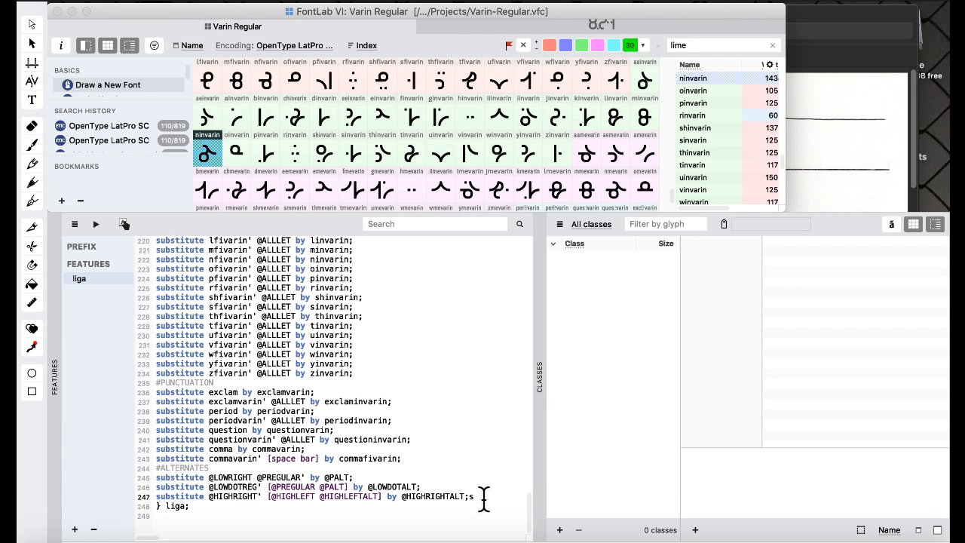
key("Return")
type("substitute")
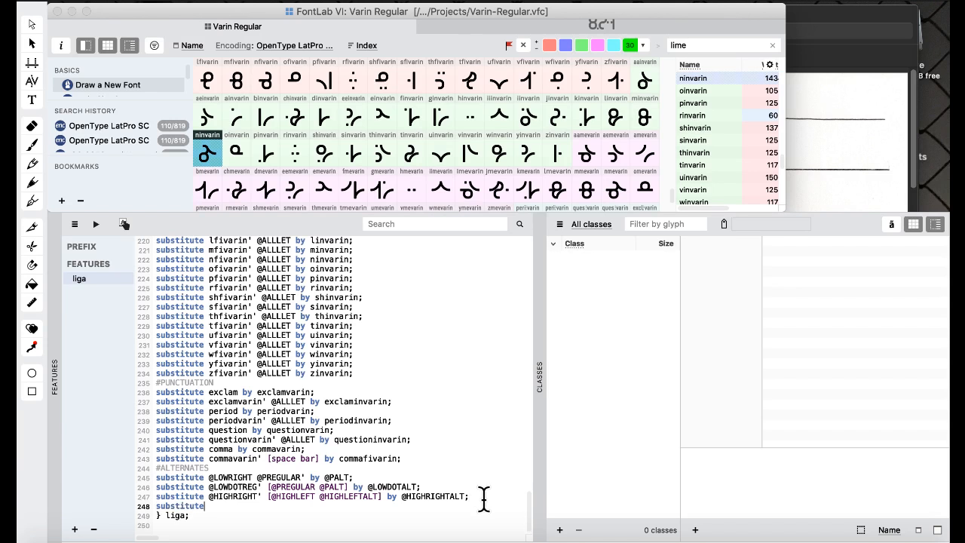
type(" @HIGHLEFT' [@HIGHRIGHT @HI")
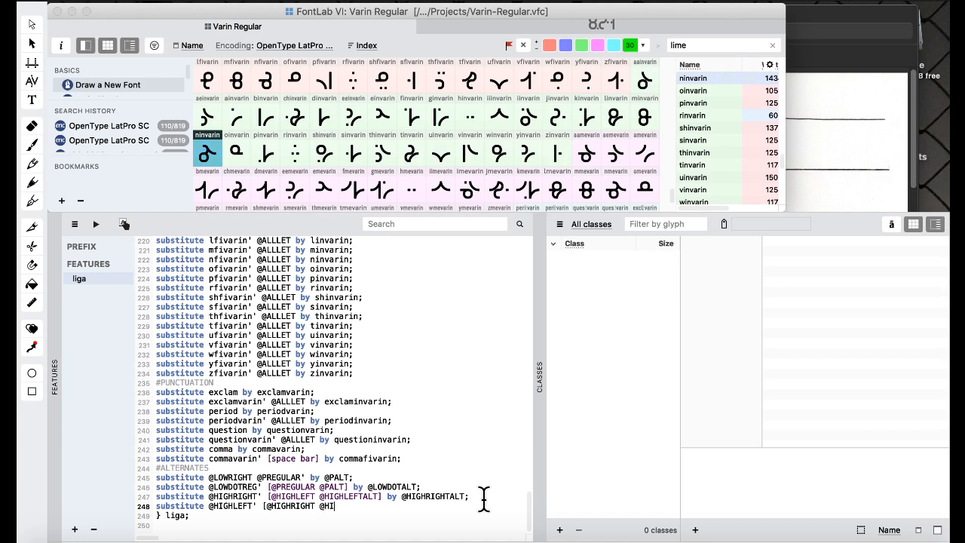
type("GHRIGHTALT]")
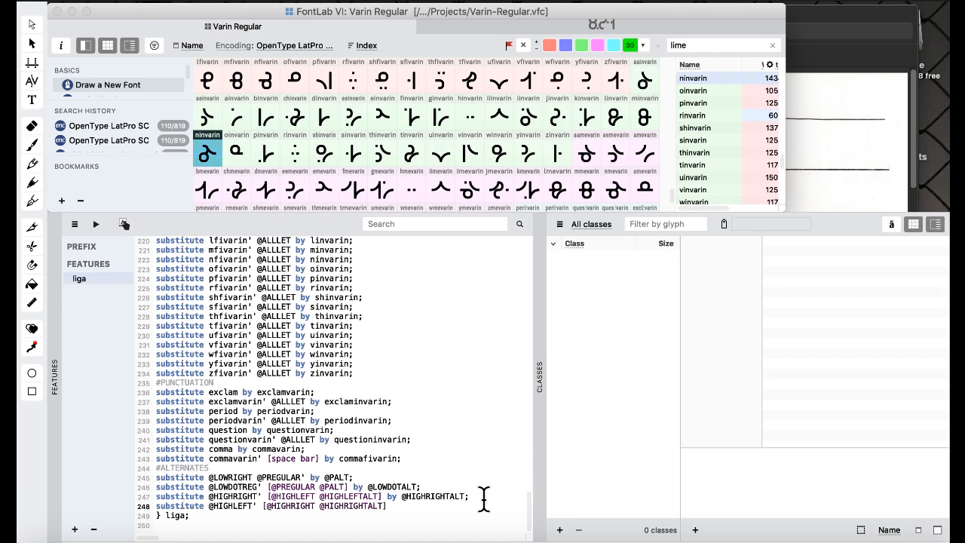
type(" by @HIGHLEFTALT;")
Compile the liga feature, create the missing altfivarin and altmevarin glyphs without a flag, and select the empty galtmevarin cell.
left_click(96, 224)
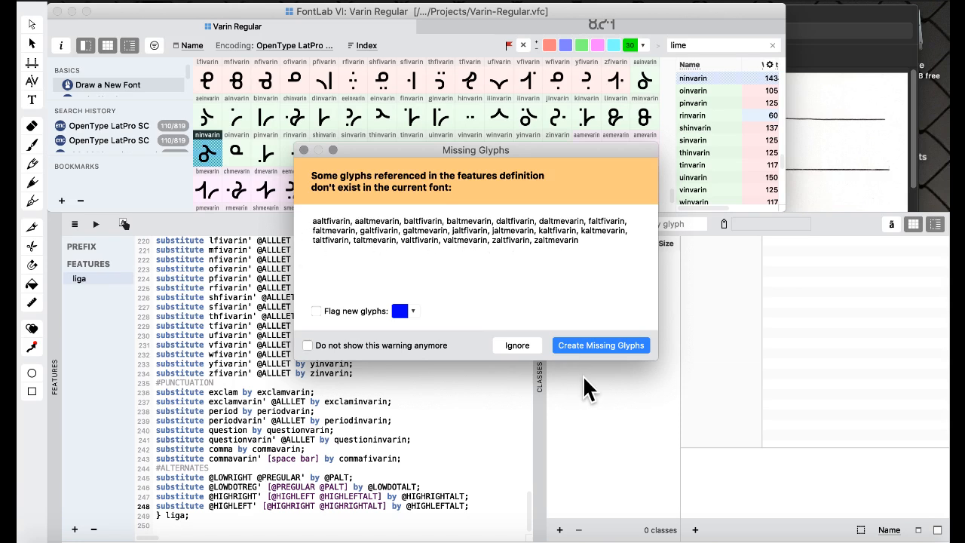
left_click(577, 347)
scroll(466, 150, "down", 2)
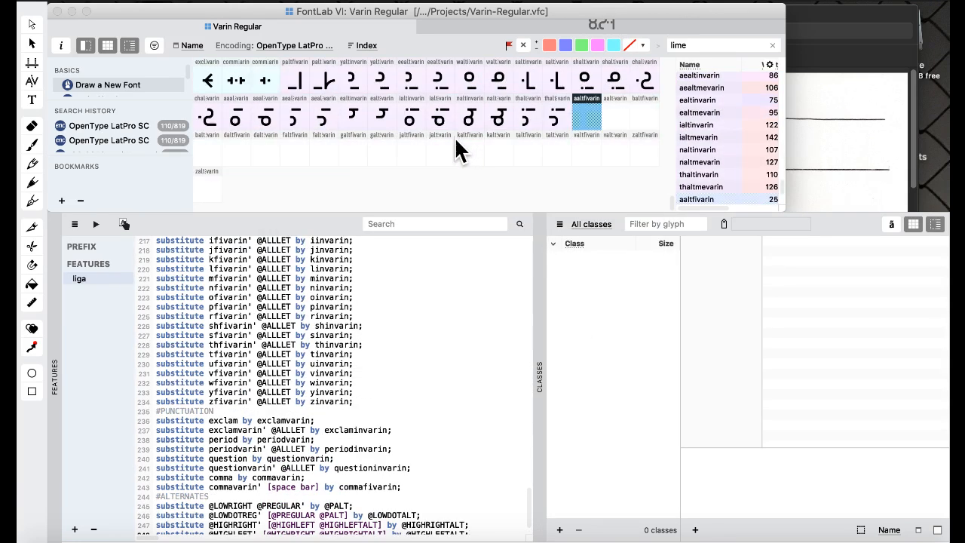
left_click(368, 151)
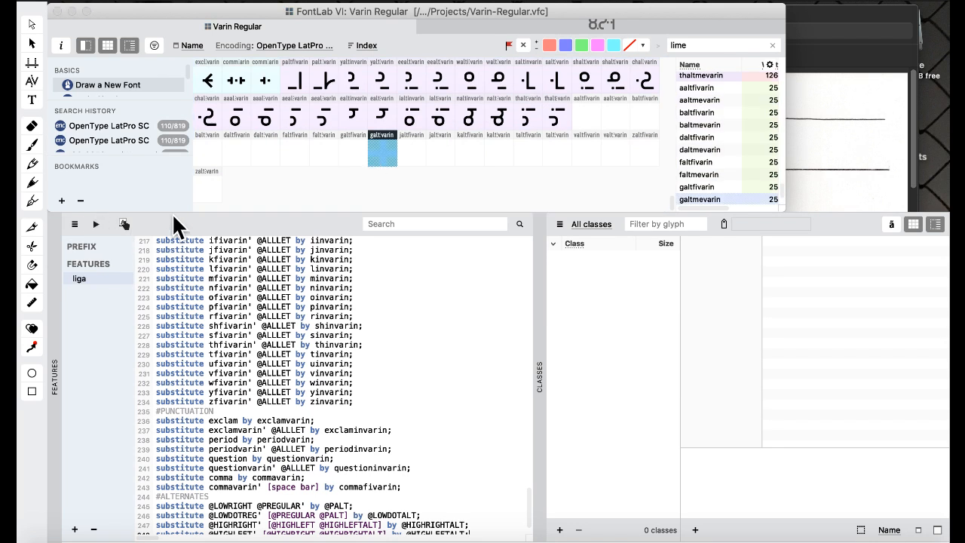
Switch to the workspace that shows the full font window with the Fonts, Layers & Masters, Elements and Transform panels.
left_click(519, 3)
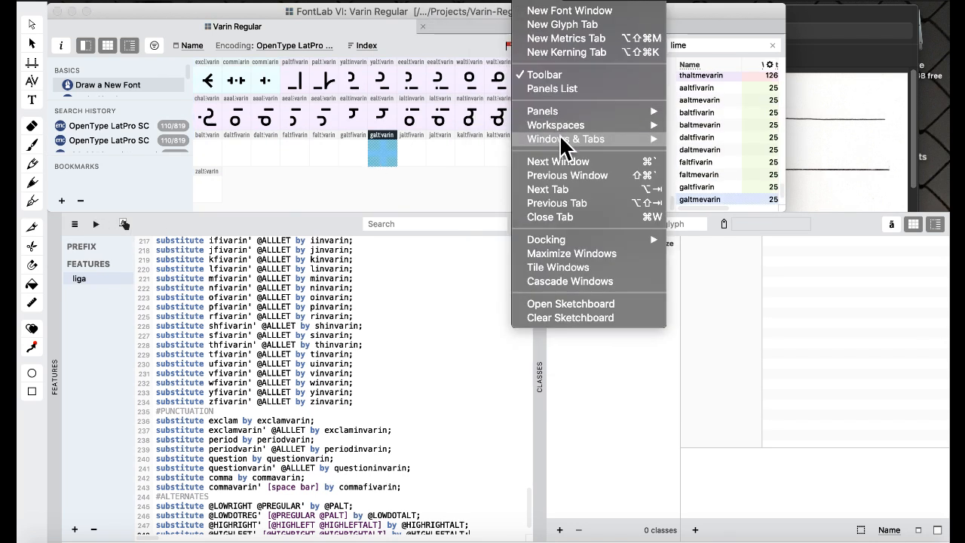
mouse_move(573, 125)
left_click(695, 137)
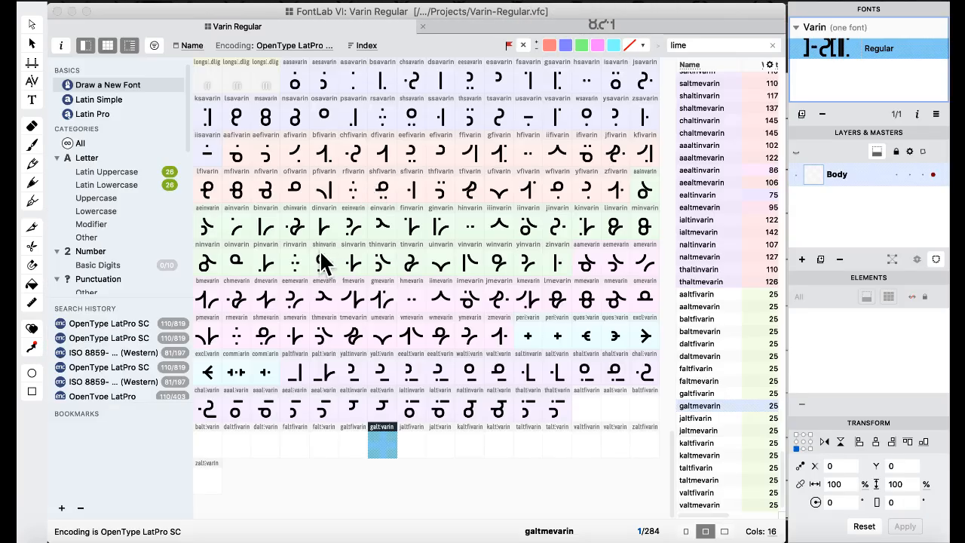
Open the shinvarin glyph in a text-mode tab with the text sidebar shown and OpenType features enabled.
left_click(320, 264)
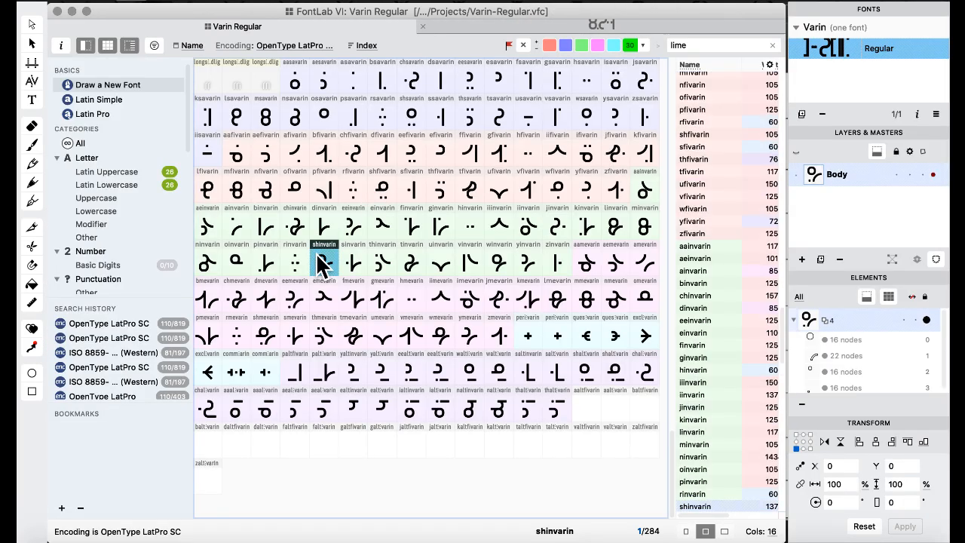
left_click(31, 99)
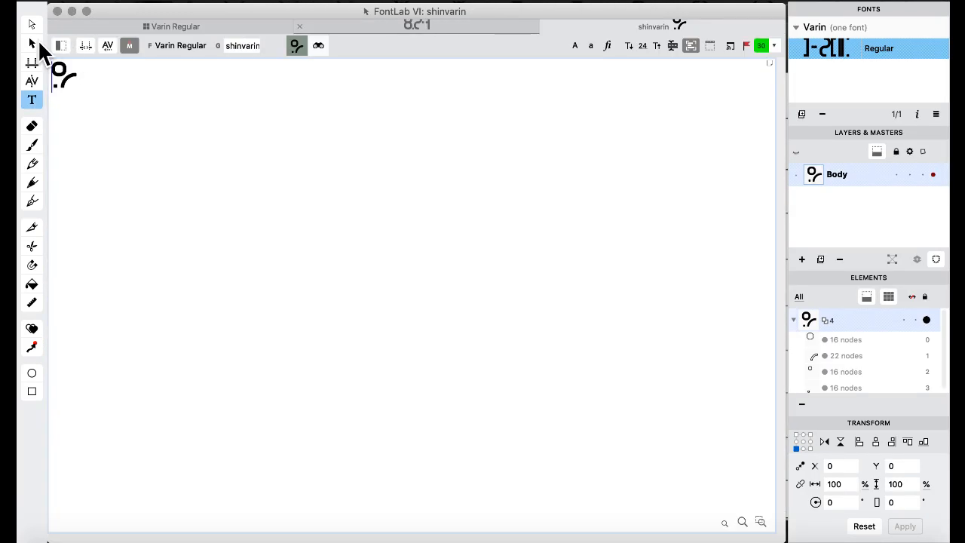
left_click(61, 45)
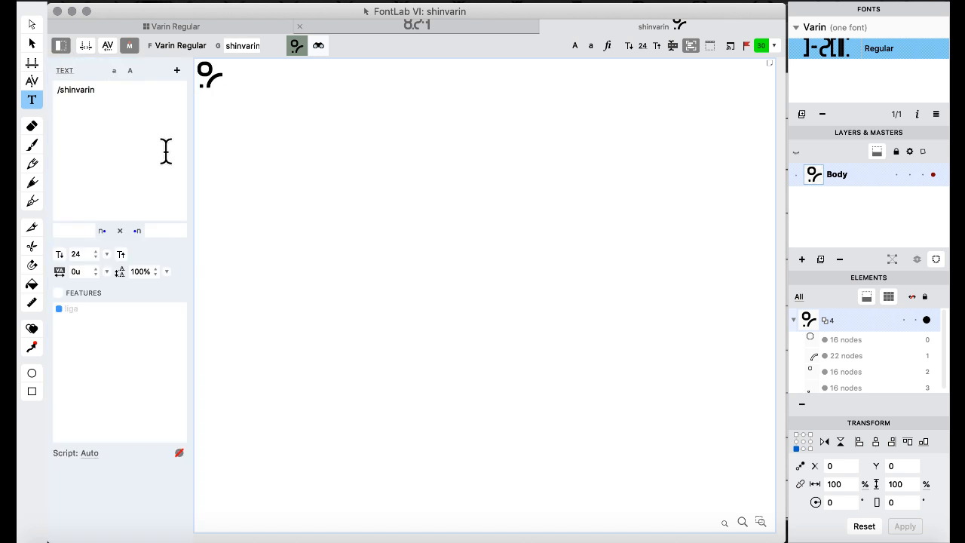
left_click(58, 292)
Test the liga feature by replacing the sample text with "math", extending it to "mathv", and close the test tab.
left_click_drag(116, 97, 69, 21)
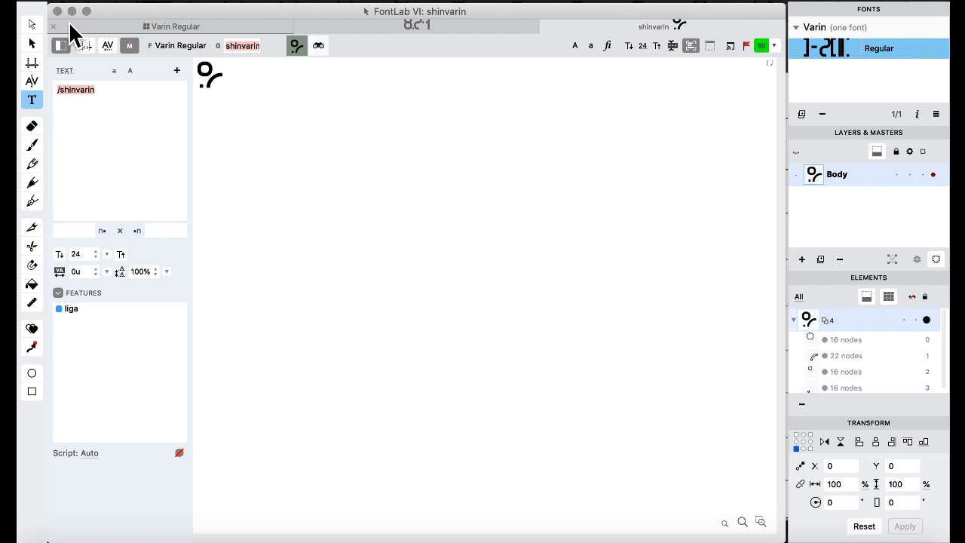
type("math")
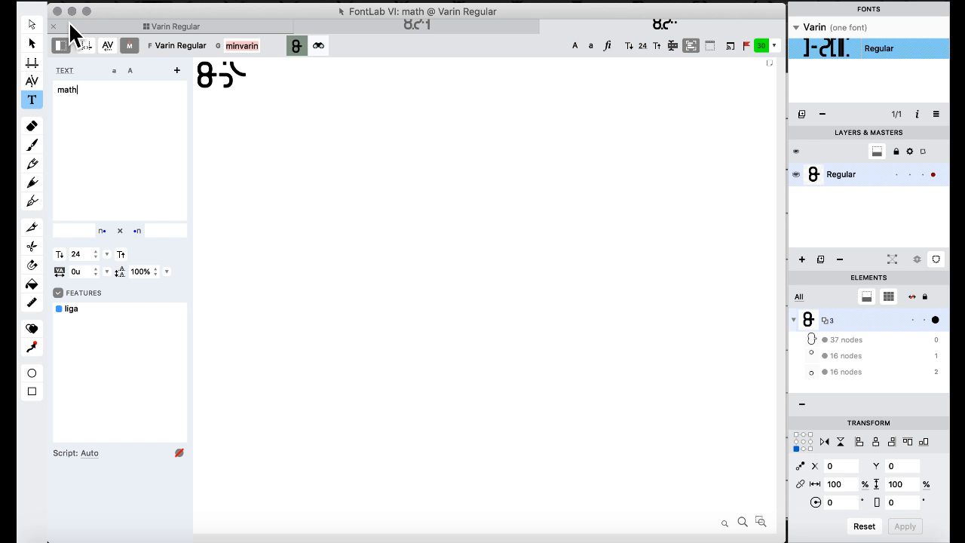
type("v")
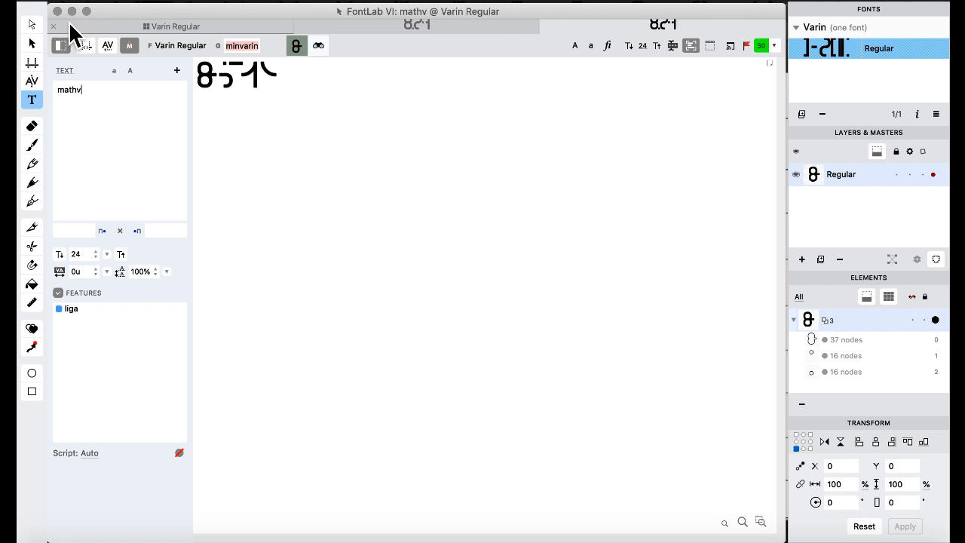
type("a")
key("BackSpace")
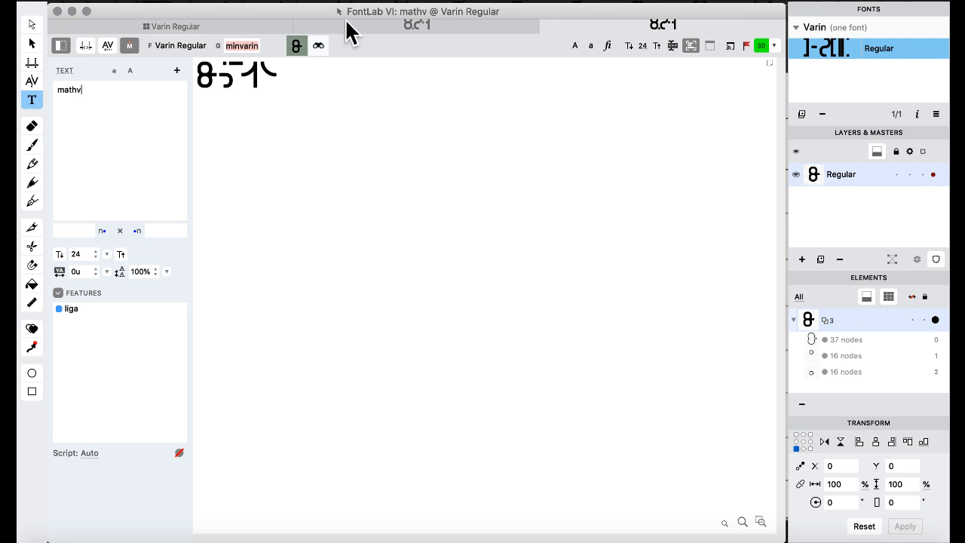
left_click(546, 27)
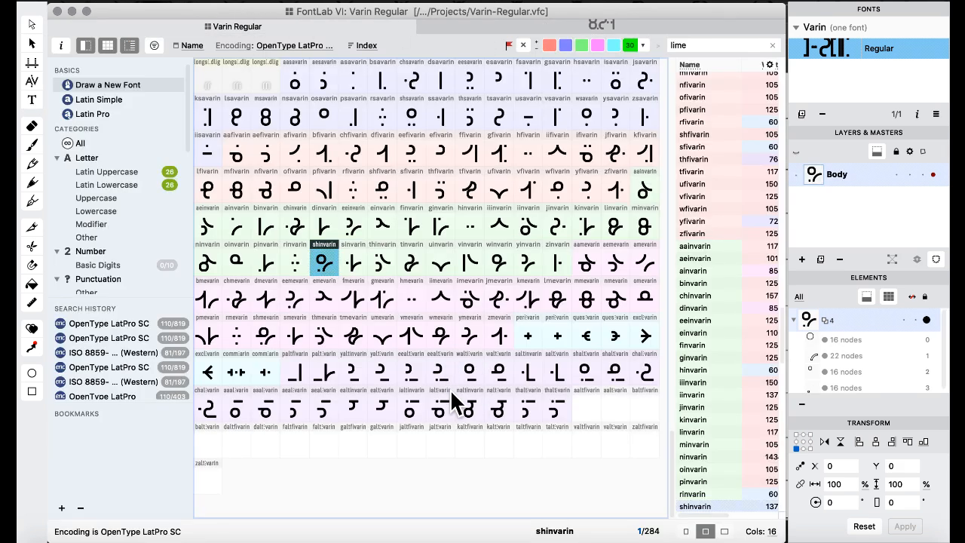
Check the alternate medial and final forms of the vowel rows in Varin alphabet.pdf, and return to the font window.
left_click(585, 408)
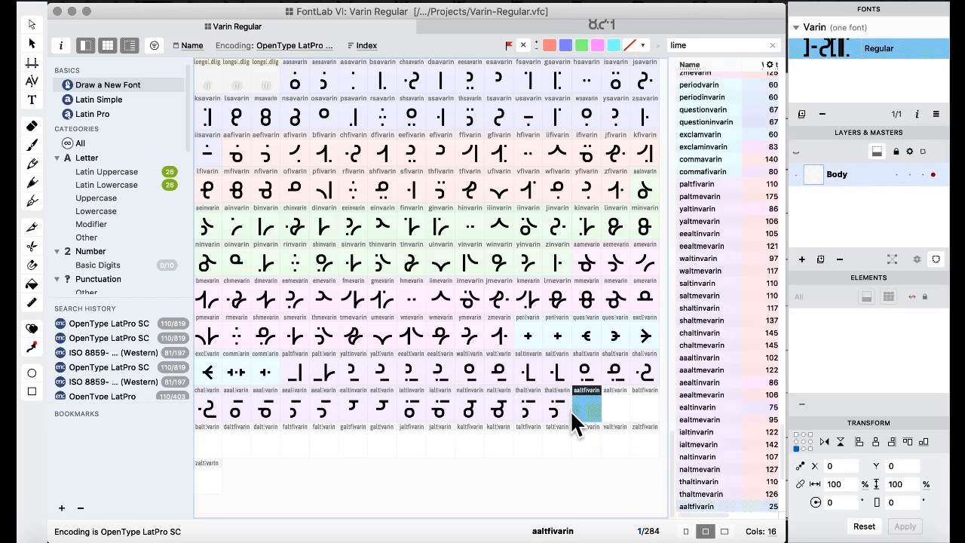
key("ctrl+Up")
left_click(627, 386)
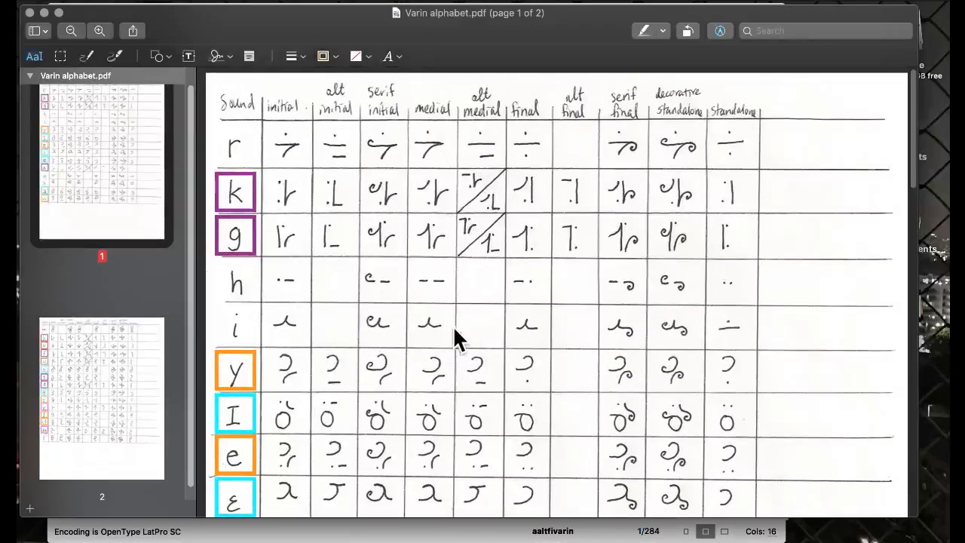
scroll(453, 335, "down", 8)
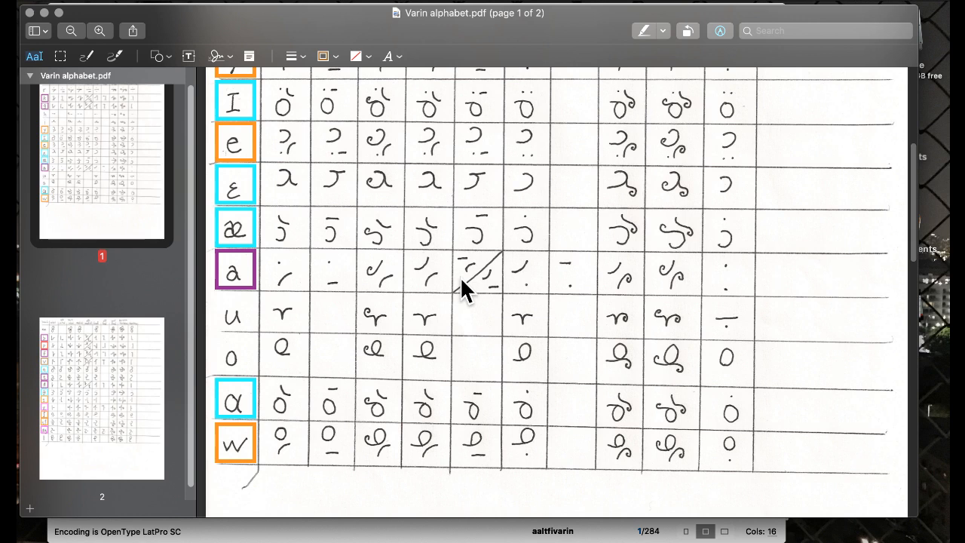
key("ctrl+Up")
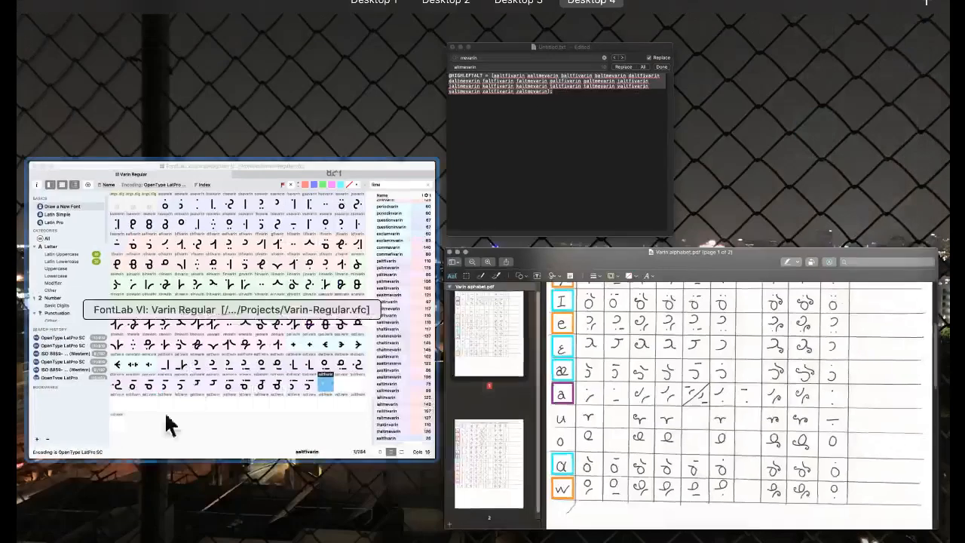
left_click(169, 420)
Copy the afivarin glyph into the empty aaltfivarin cell and amevarin into aaltmevarin, replacing the existing glyphs.
left_click(433, 338)
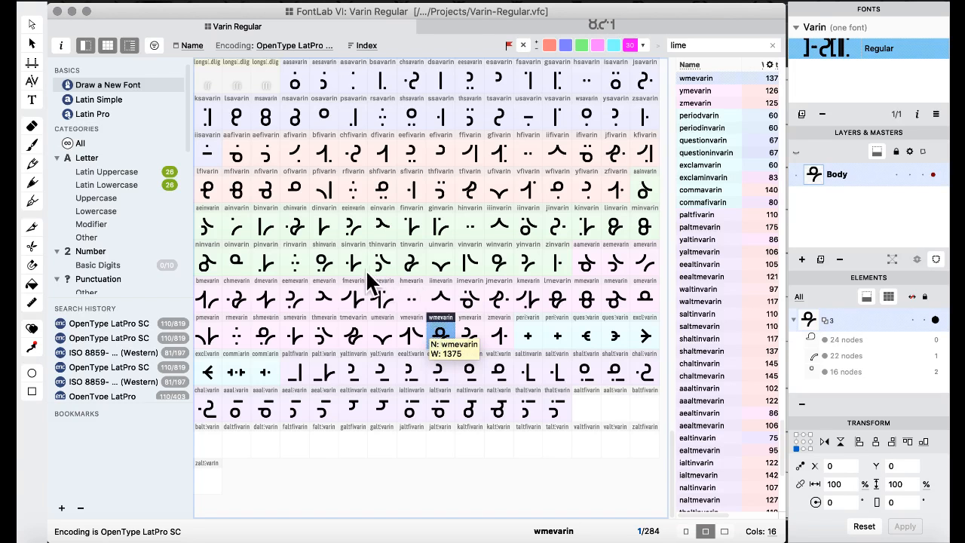
left_click(298, 155)
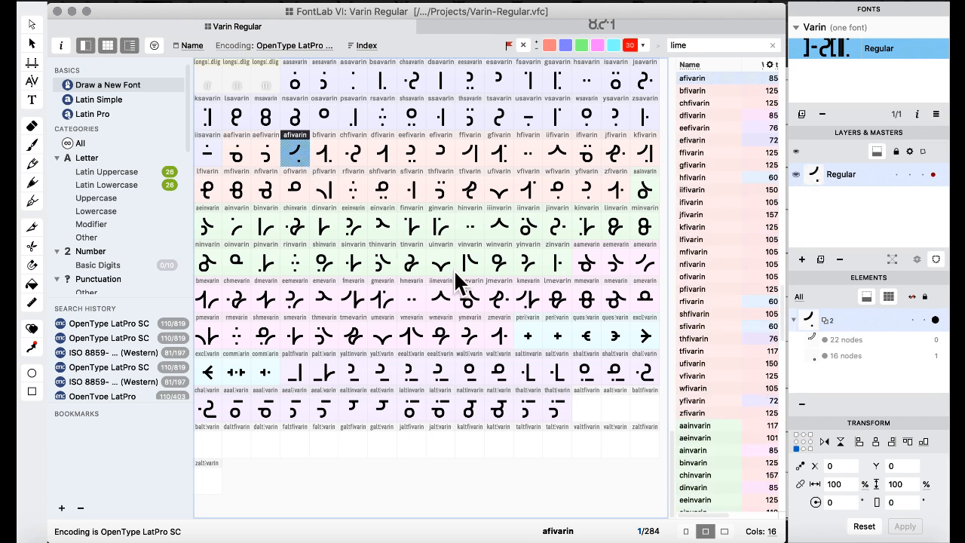
left_click_drag(456, 282, 587, 403)
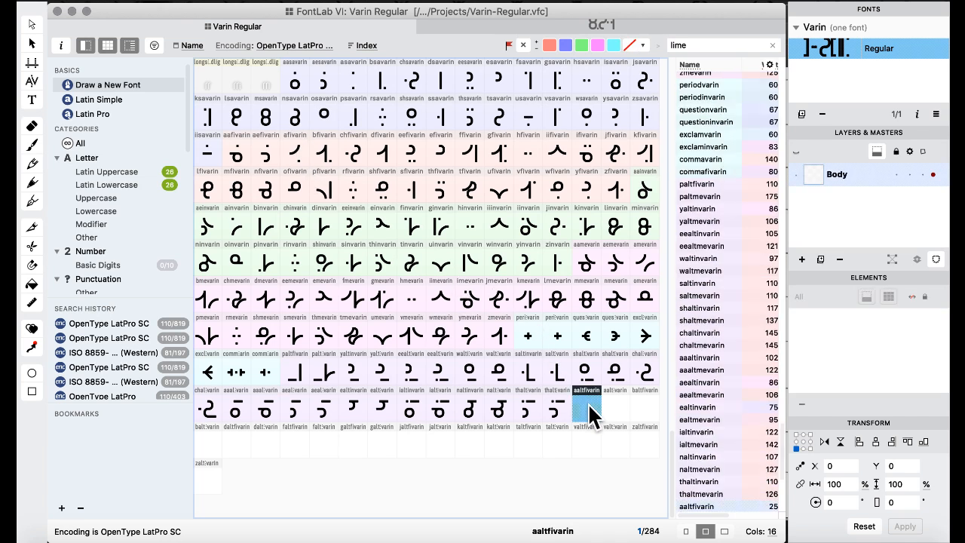
left_click(619, 345)
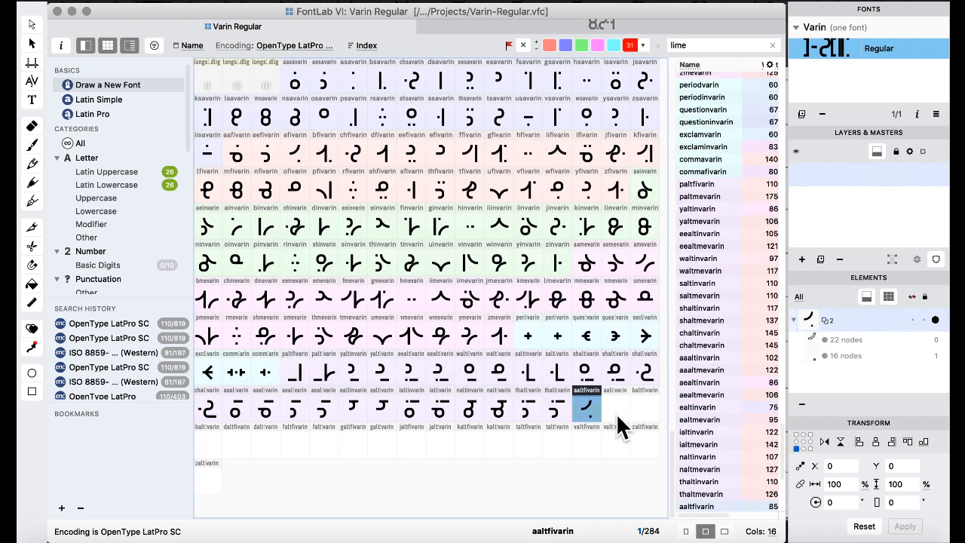
left_click(616, 417)
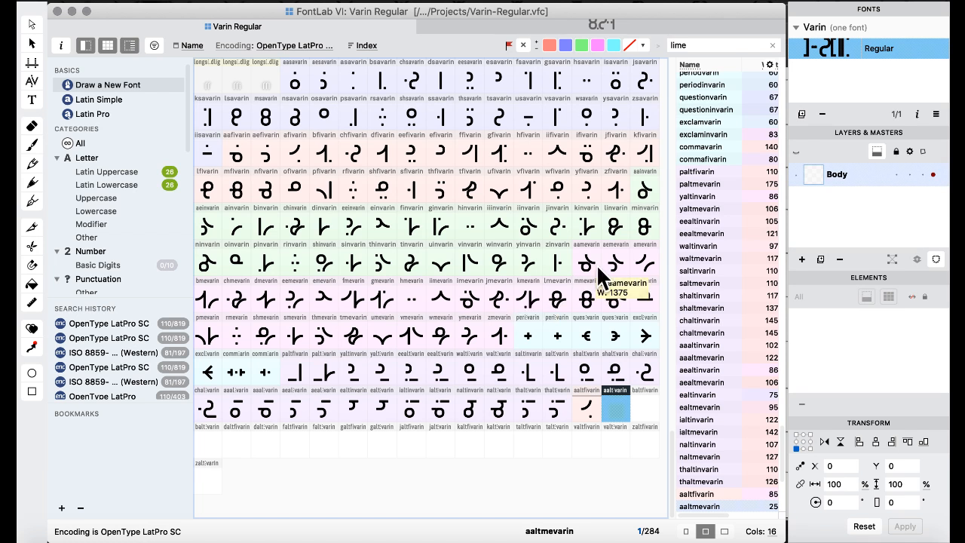
left_click_drag(640, 256, 614, 407)
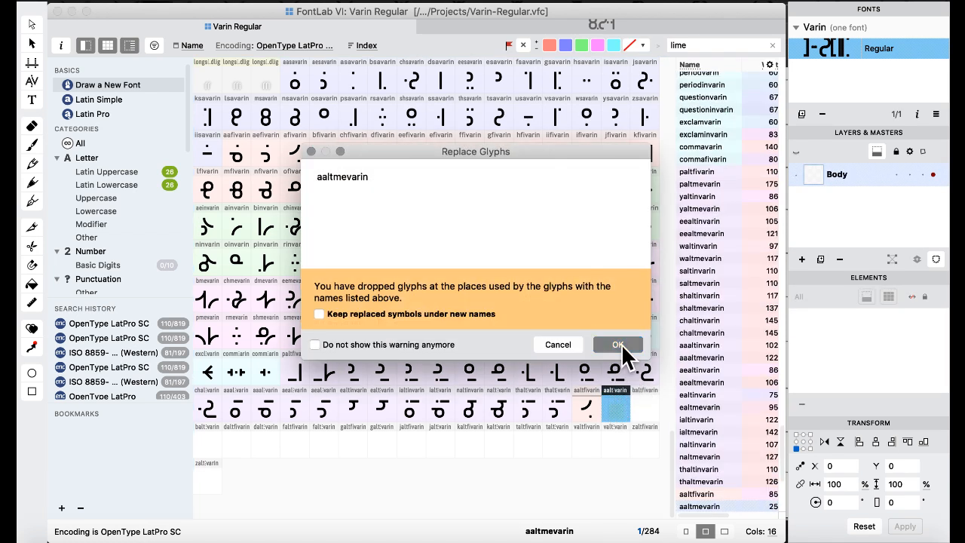
left_click(620, 345)
Copy the bfivarin glyph into the empty baltfivarin cell and bmevarin into baltmevarin, replacing the existing glyphs.
left_click_drag(332, 149, 628, 395)
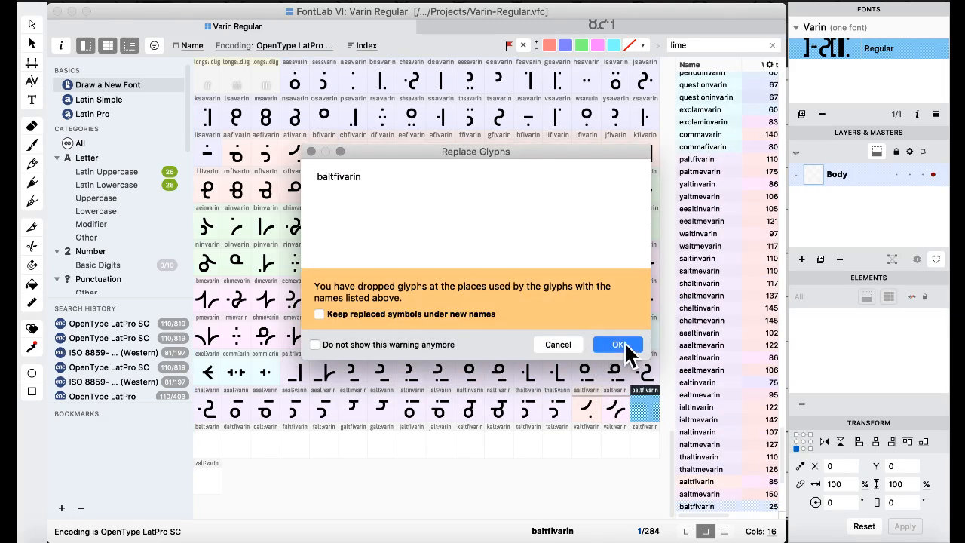
left_click(625, 341)
left_click_drag(206, 301, 210, 441)
left_click(614, 344)
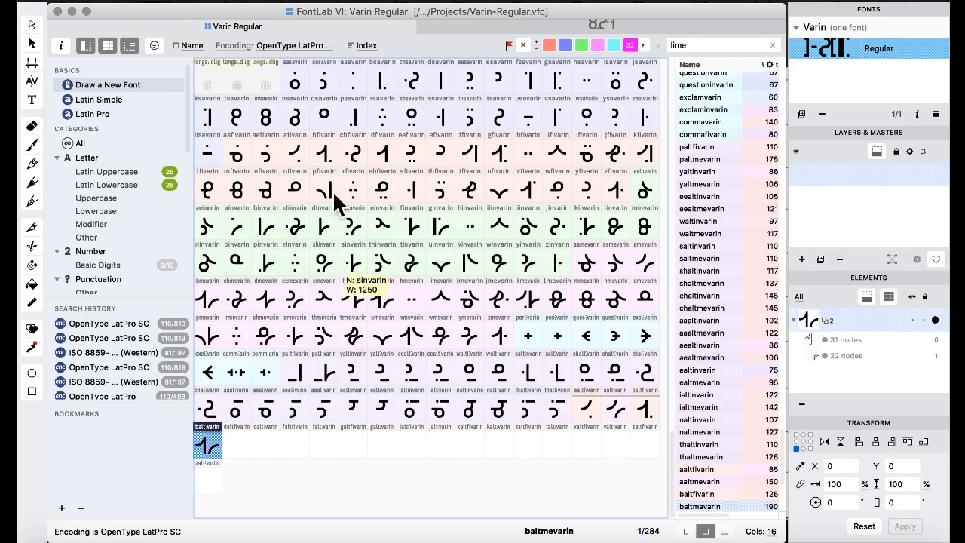
Copy the dfivarin glyph into the empty daltfivarin cell and dmevarin into daltmevarin, replacing the existing glyphs.
left_click(380, 158)
left_click_drag(380, 166, 239, 458)
left_click(616, 346)
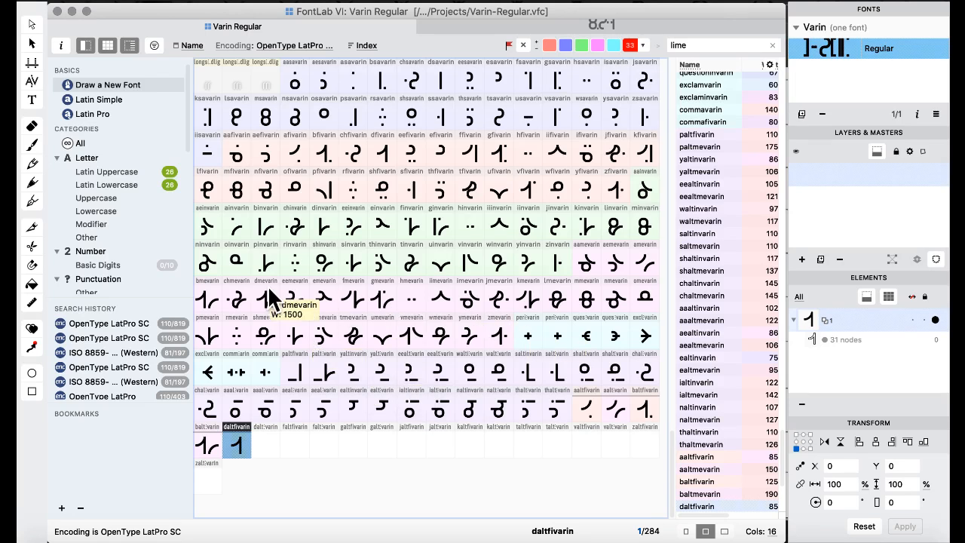
left_click_drag(269, 297, 265, 445)
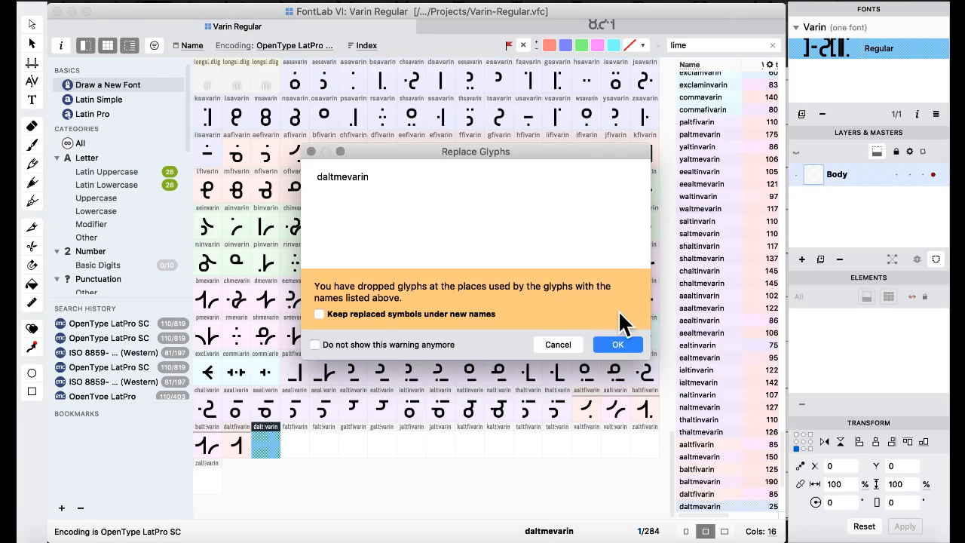
left_click(619, 346)
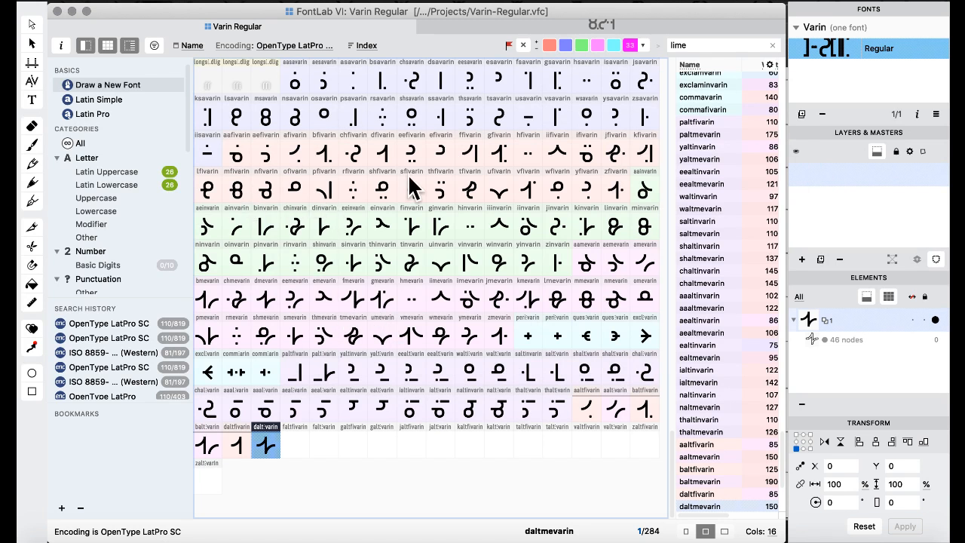
Copy the ffivarin glyph into the empty faltfivarin cell and fmevarin into faltmevarin, replacing the existing glyphs.
left_click(471, 154)
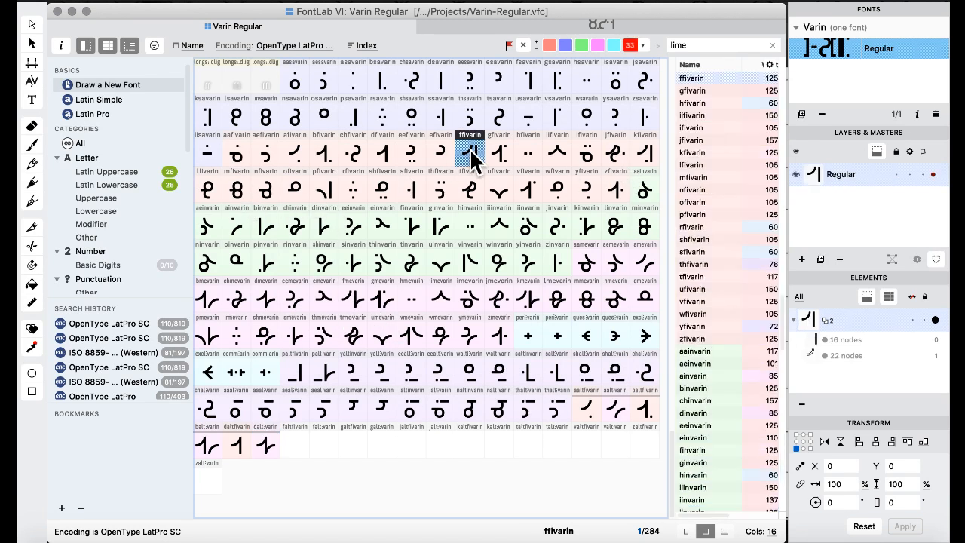
left_click_drag(471, 155, 298, 444)
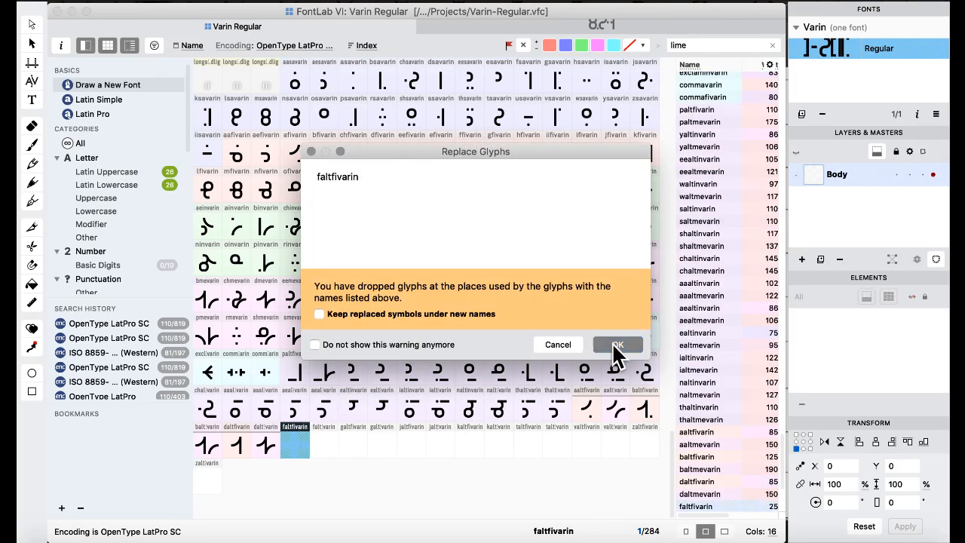
left_click(616, 345)
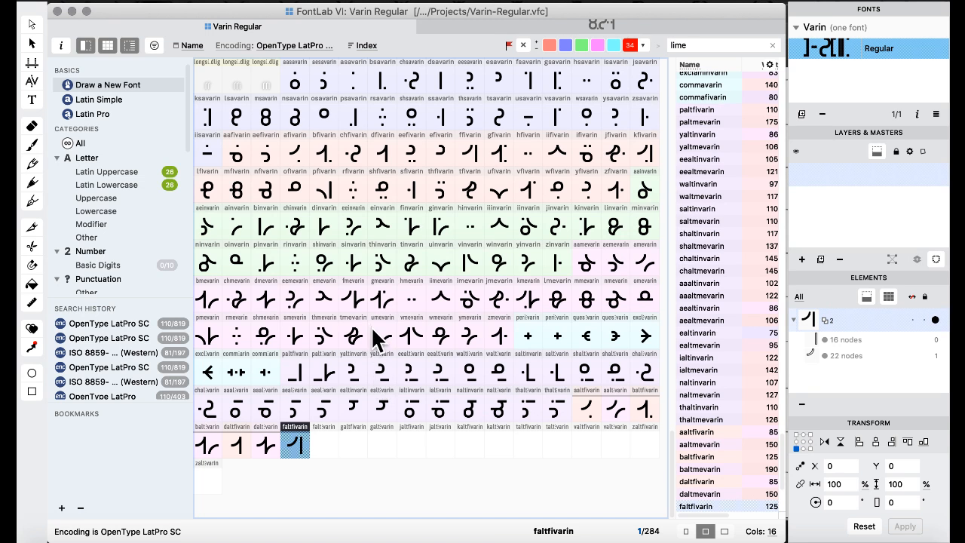
left_click(354, 295)
left_click_drag(355, 301, 328, 444)
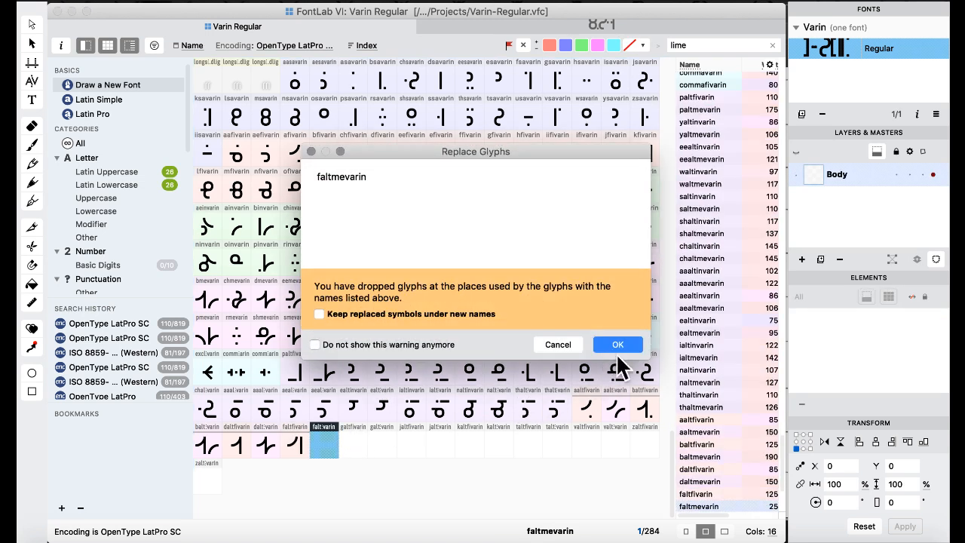
left_click(618, 344)
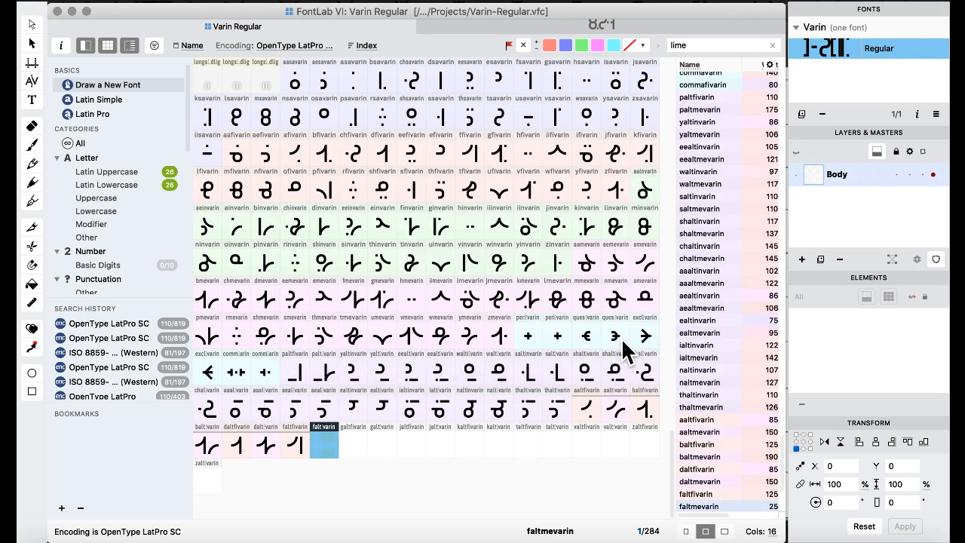
Copy the gmevarin glyph into the empty galtmevarin cell and jmevarin into jaltmevarin, replacing the existing glyphs.
left_click(386, 297)
left_click_drag(398, 389, 383, 445)
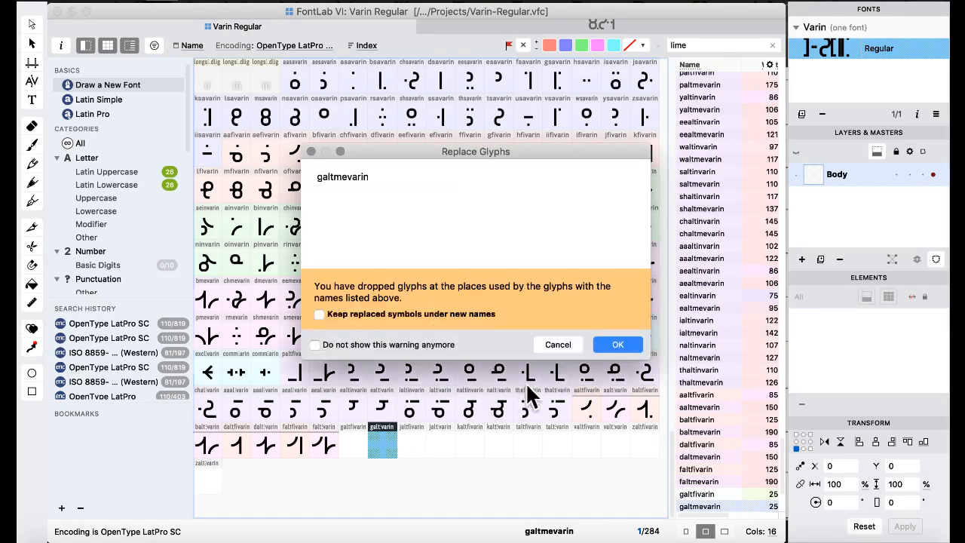
left_click(621, 346)
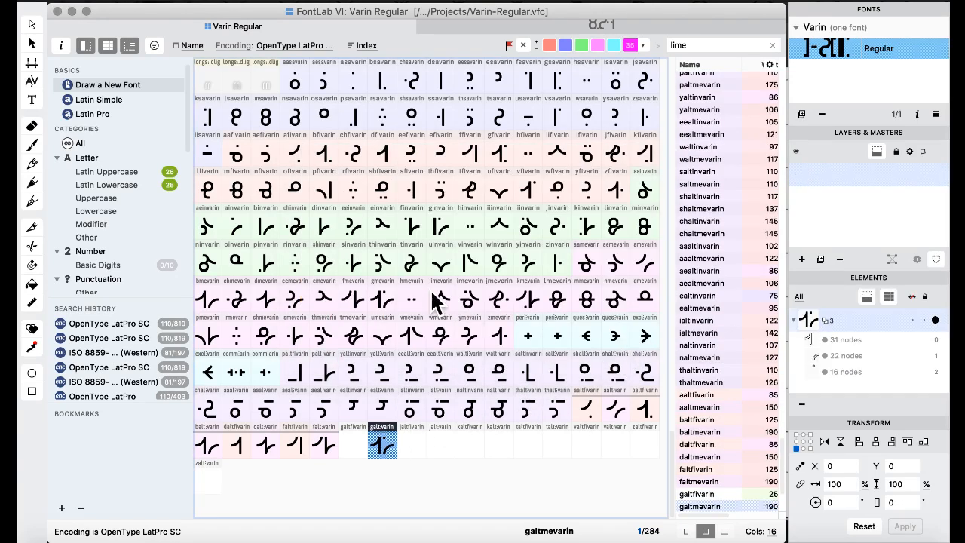
left_click(506, 301)
left_click_drag(506, 301, 442, 440)
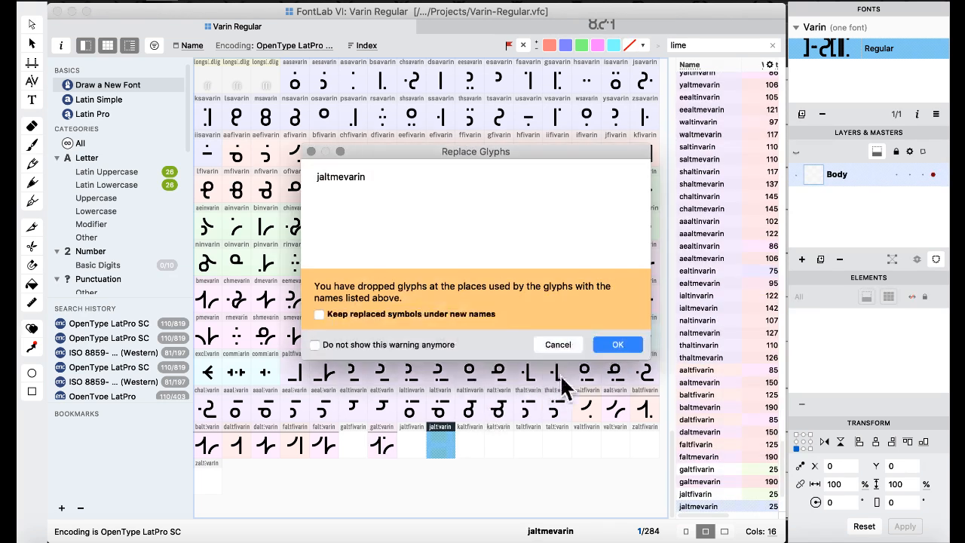
left_click(609, 347)
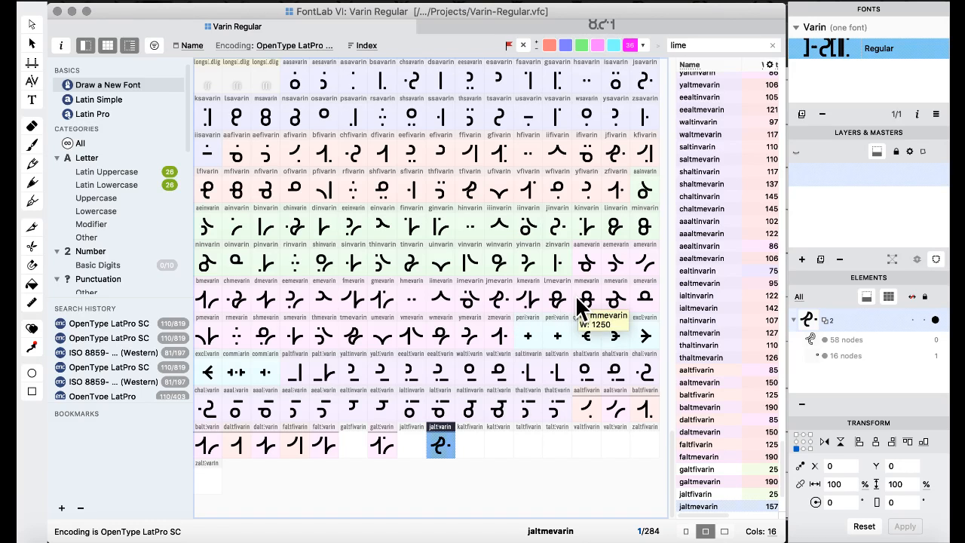
Copy the kmevarin glyph into the empty kaltmevarin cell and tmevarin into taltmevarin, replacing the existing glyphs.
left_click_drag(527, 305, 505, 449)
left_click(619, 344)
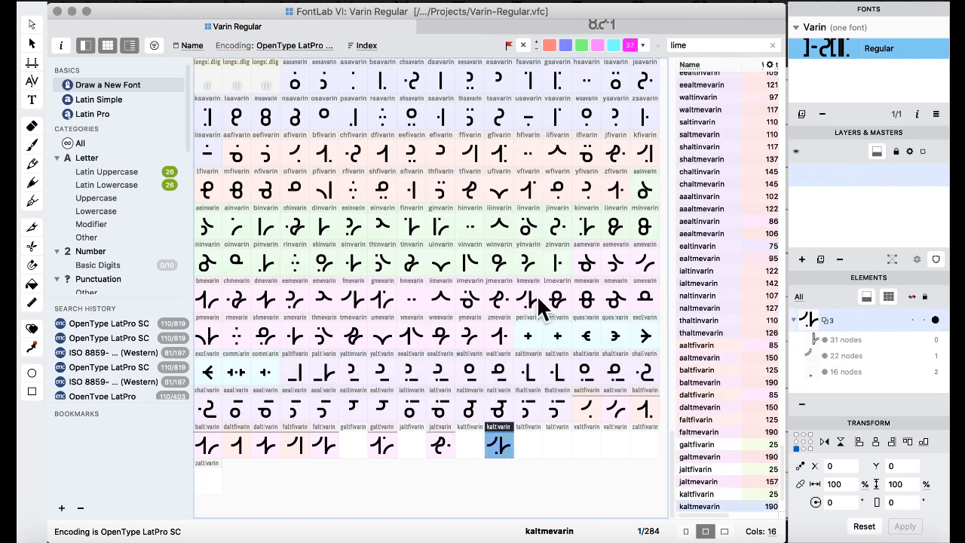
left_click(361, 332)
left_click_drag(561, 453, 558, 445)
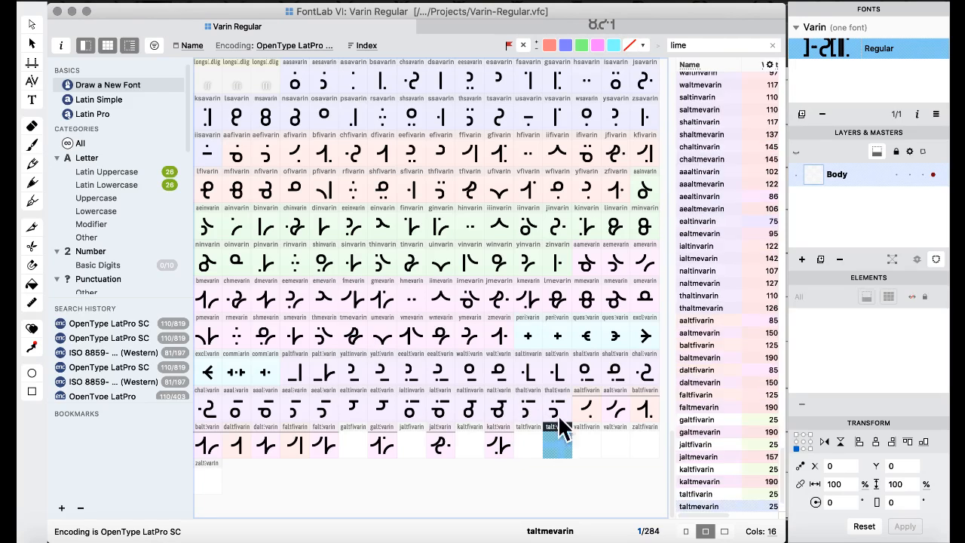
left_click(620, 345)
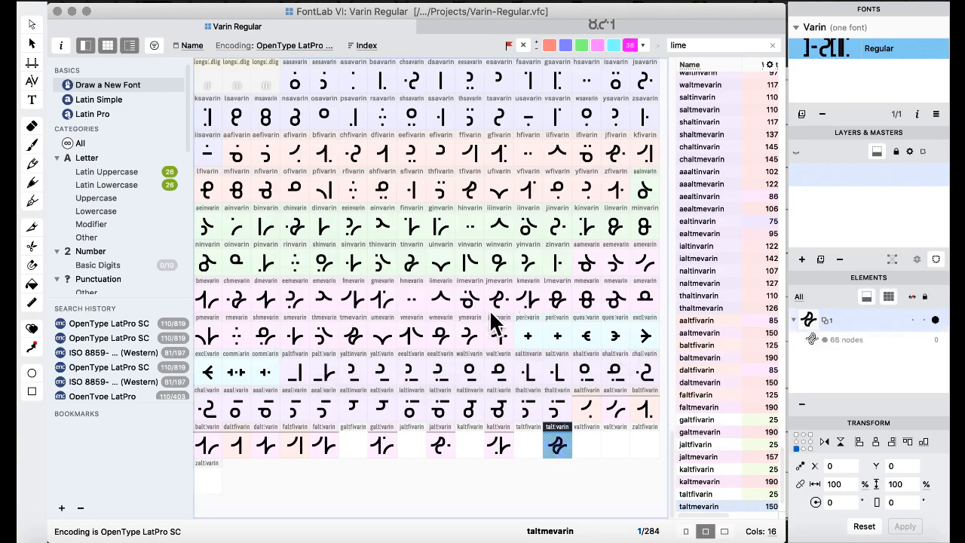
Copy the vmevarin glyph into the empty valtmevarin cell and zmevarin into zaltmevarin, replacing the existing glyphs.
left_click(417, 333)
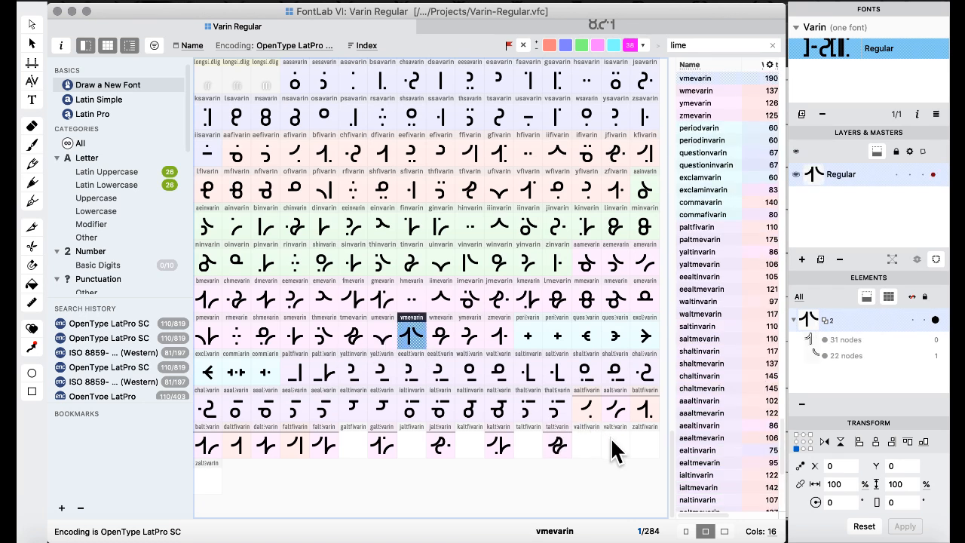
left_click_drag(610, 437, 613, 442)
left_click(615, 343)
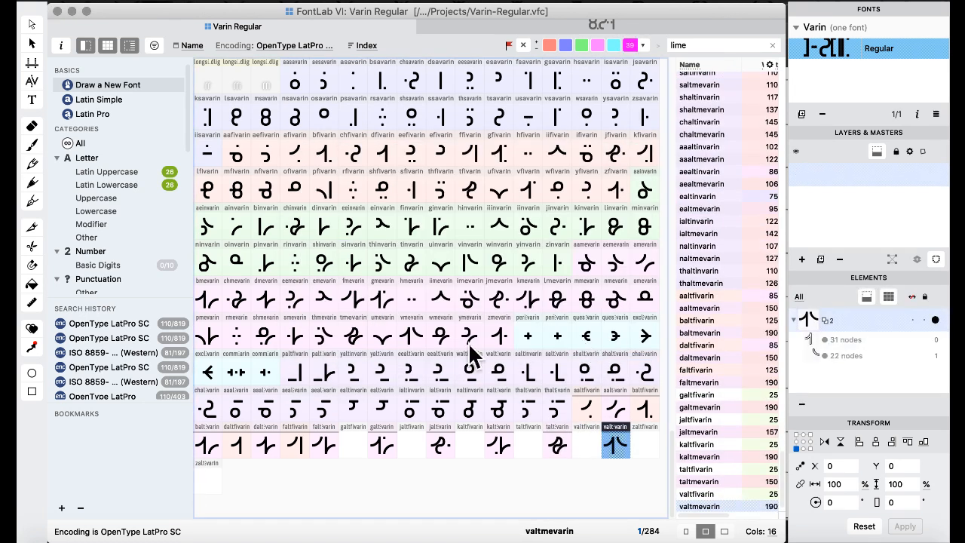
left_click_drag(491, 340, 213, 489)
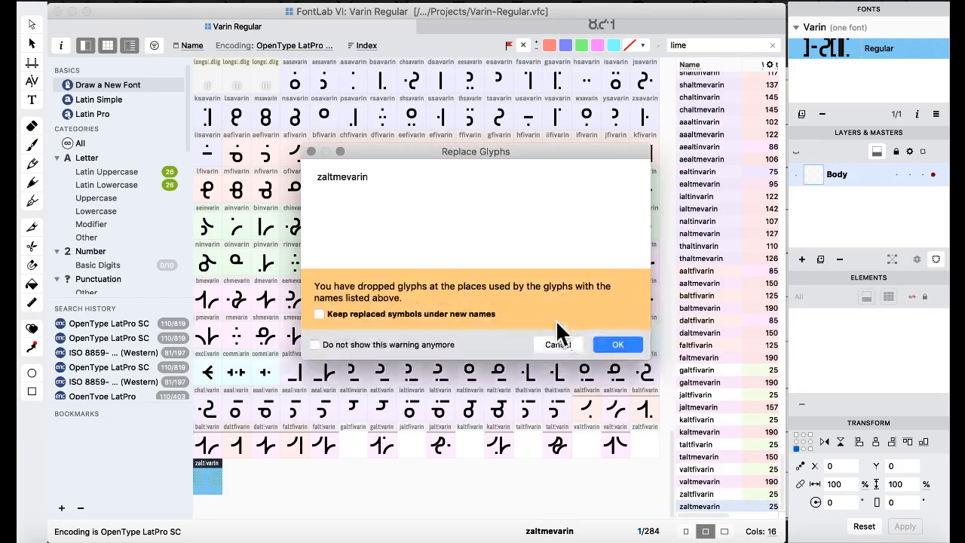
left_click(615, 344)
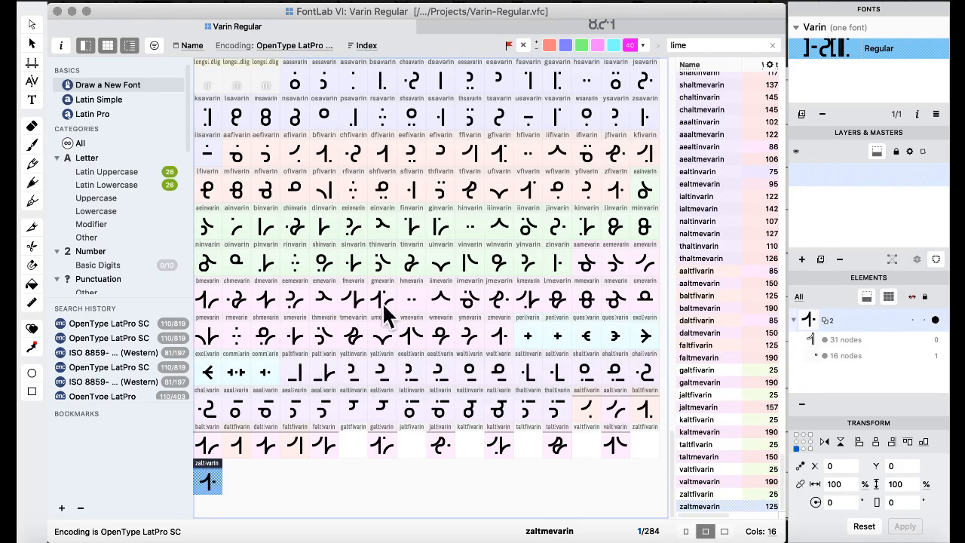
Copy the gfivarin glyph into the empty galtfivarin cell and jfivarin into jaltfivarin, replacing the existing glyphs.
left_click(502, 156)
left_click_drag(501, 156, 352, 441)
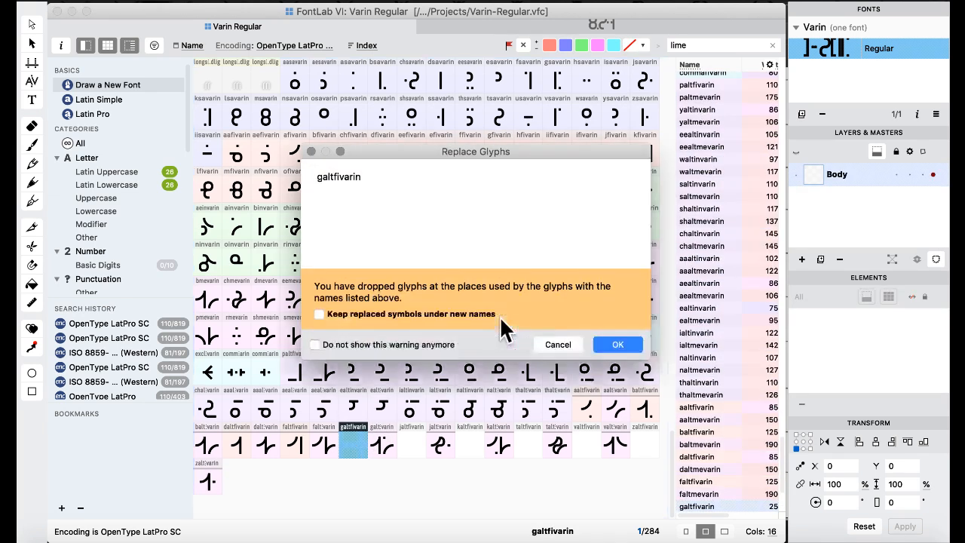
left_click(609, 346)
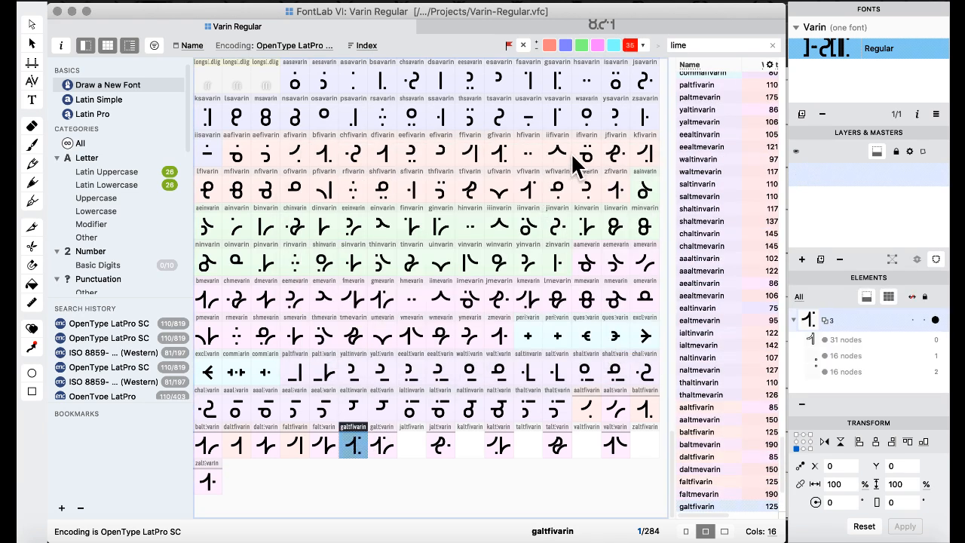
left_click_drag(615, 155, 413, 444)
left_click(625, 345)
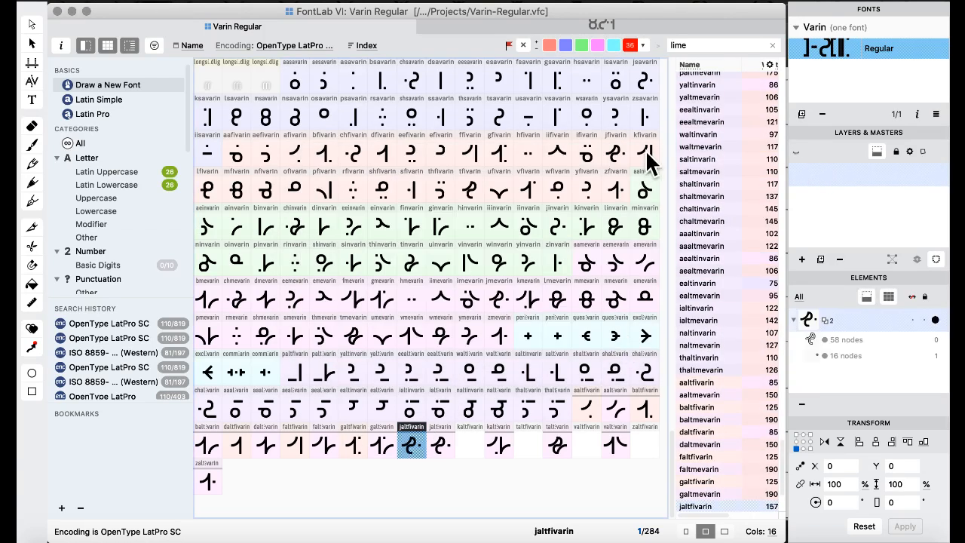
Copy the kfivarin glyph into the empty kaltfivarin cell and tfivarin into taltfivarin, replacing the existing glyphs.
left_click(645, 149)
left_click_drag(517, 413, 469, 445)
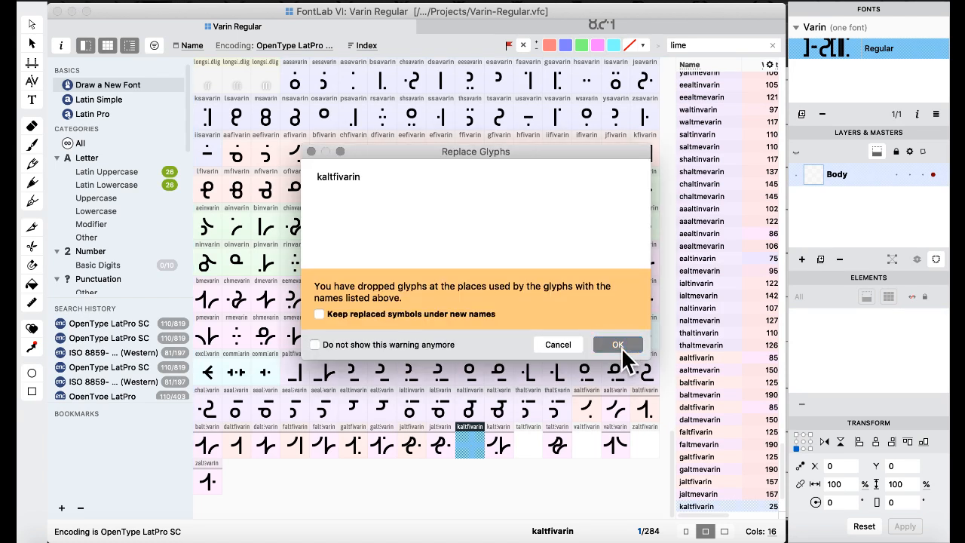
left_click(618, 344)
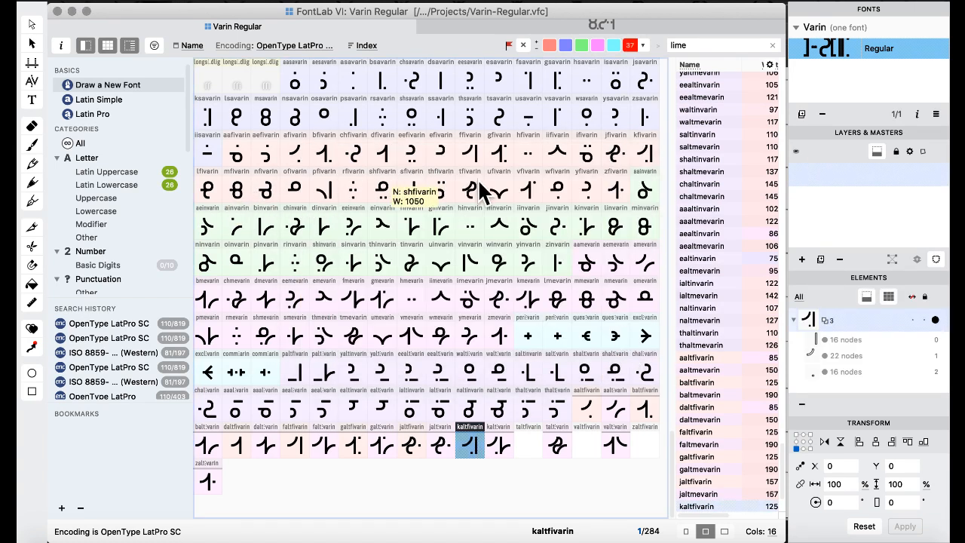
left_click(470, 185)
left_click(530, 447)
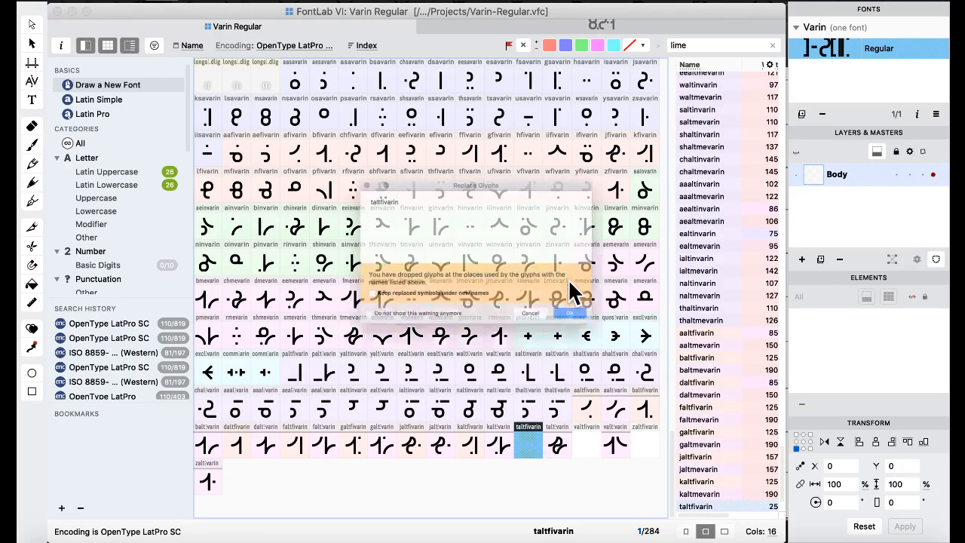
left_click(620, 339)
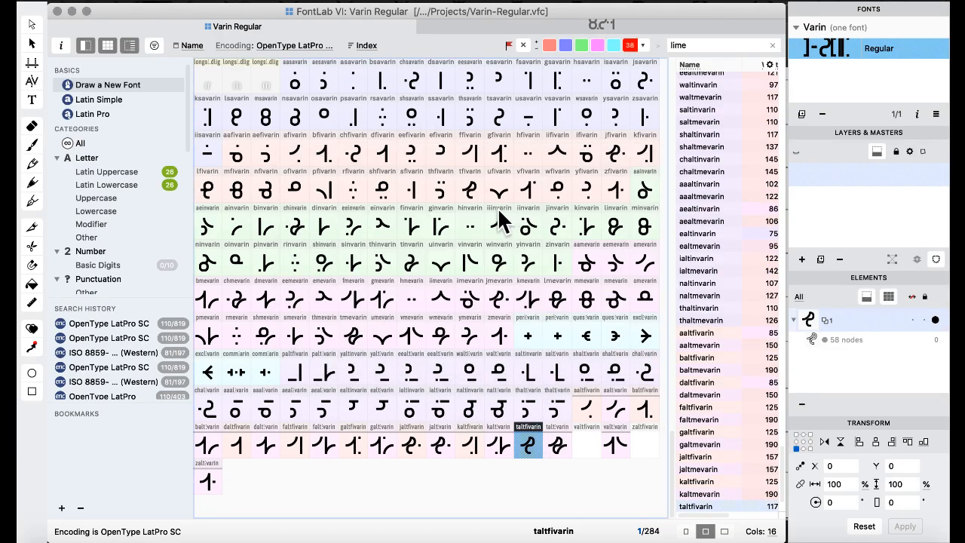
Copy the vfivarin glyph into the empty valtfivarin cell and zfivarin into zaltfivarin, replacing the existing glyphs.
left_click_drag(528, 187, 596, 439)
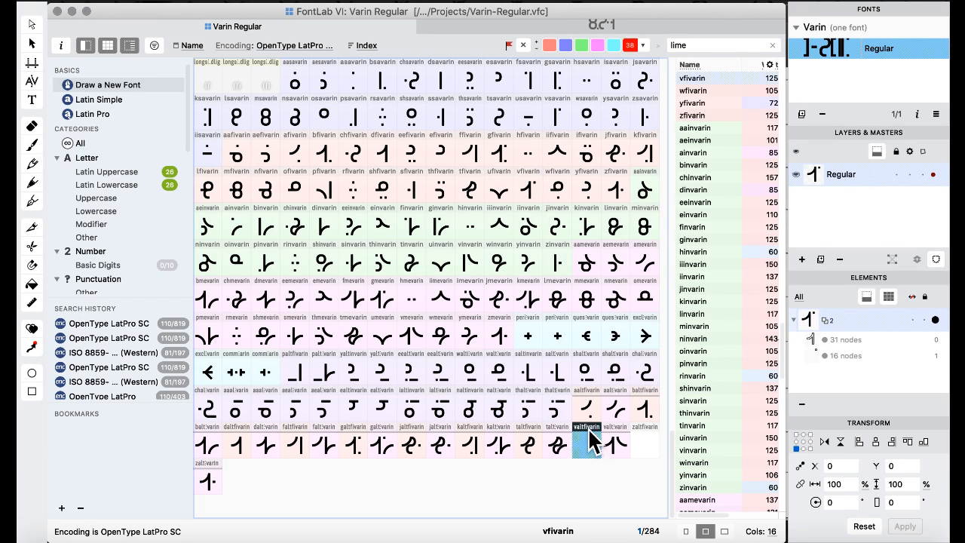
left_click(617, 340)
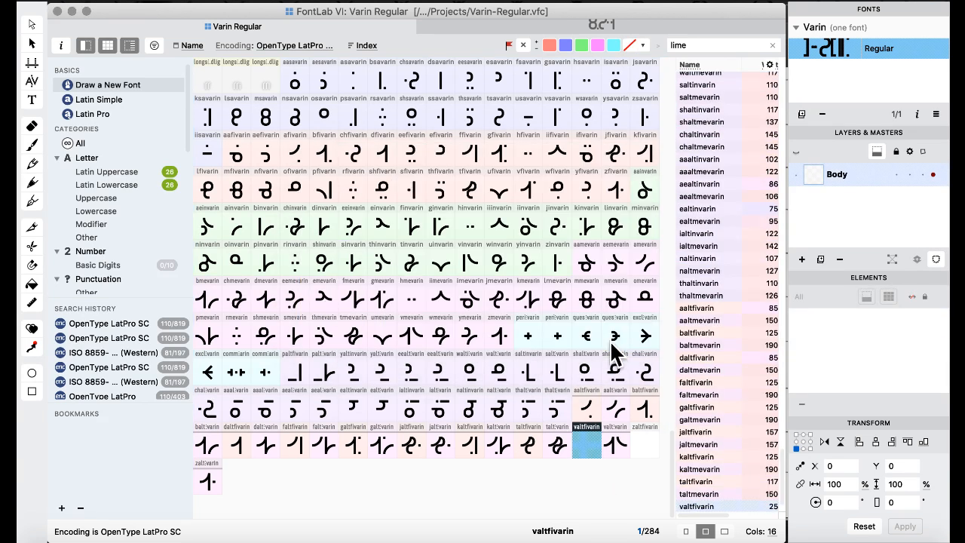
left_click(607, 195)
left_click_drag(608, 199, 641, 444)
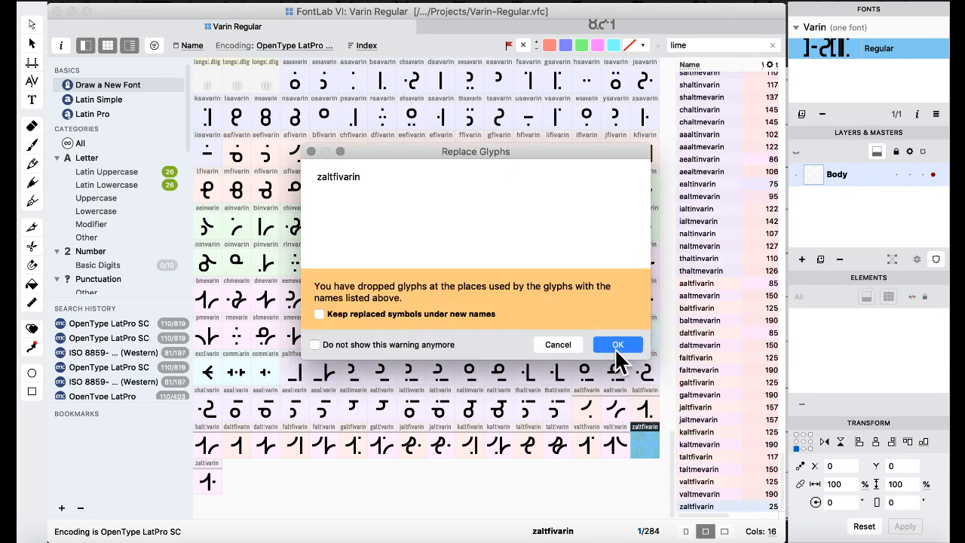
left_click(614, 341)
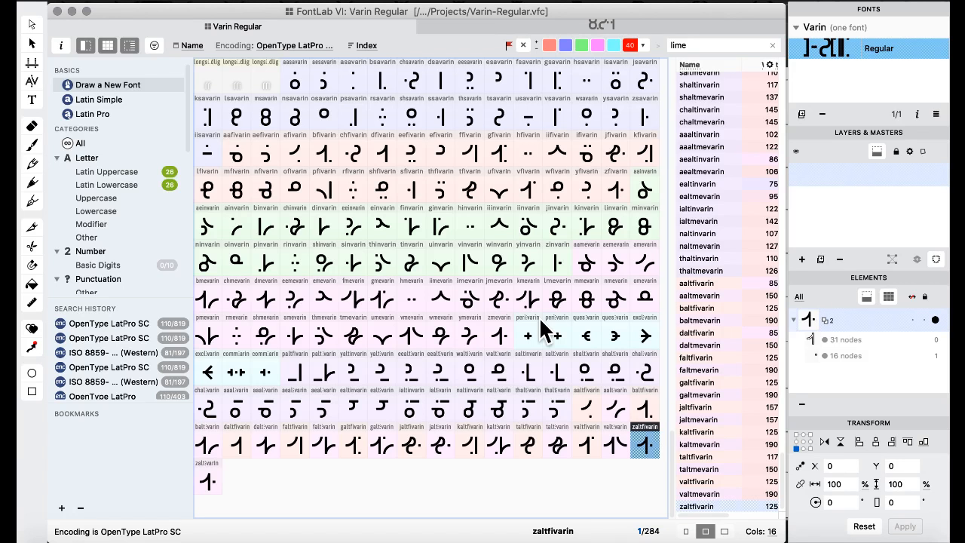
left_click(467, 300)
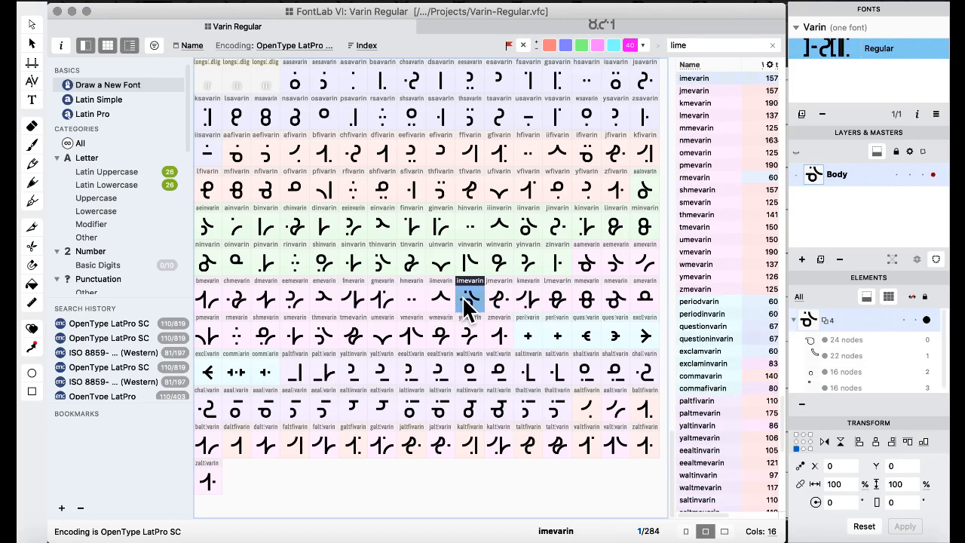
left_click(445, 408)
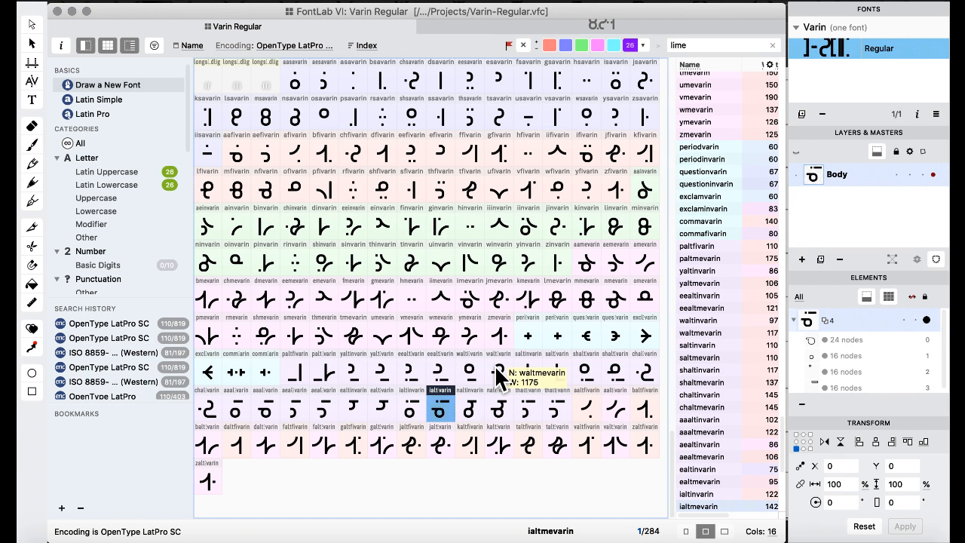
left_click(447, 305)
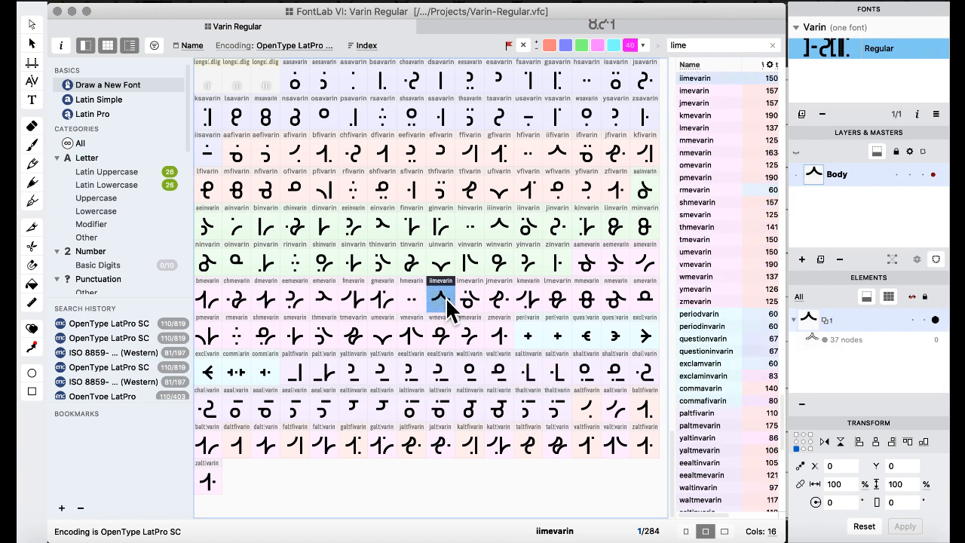
left_click(525, 376)
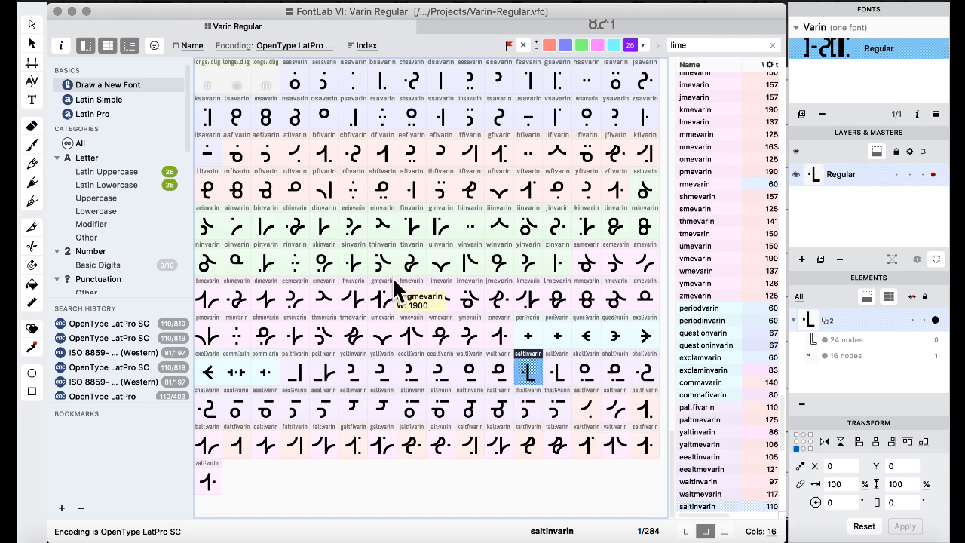
Copy the horizontal bar from the perthousand glyph and return to the font overview.
scroll(394, 291, "up", 5)
scroll(393, 281, "up", 5)
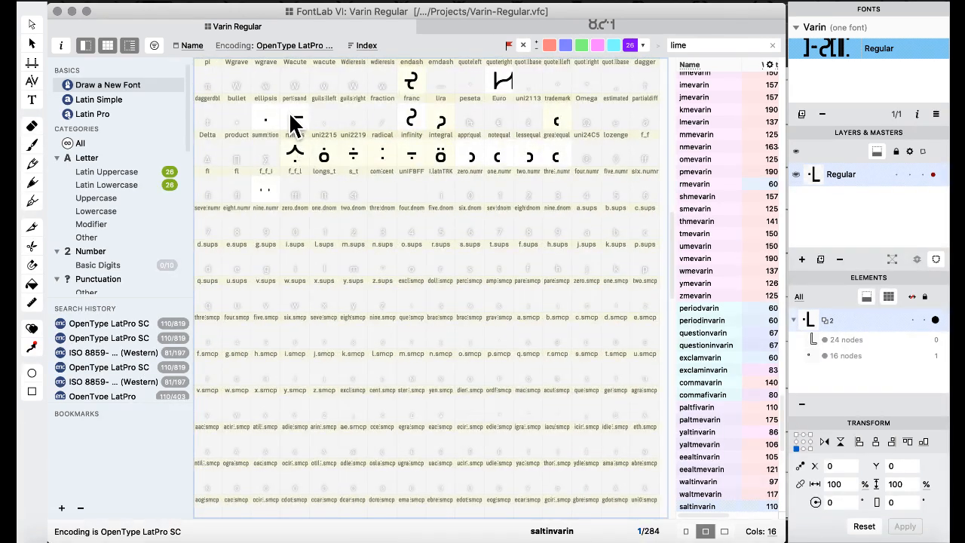
double_click(291, 119)
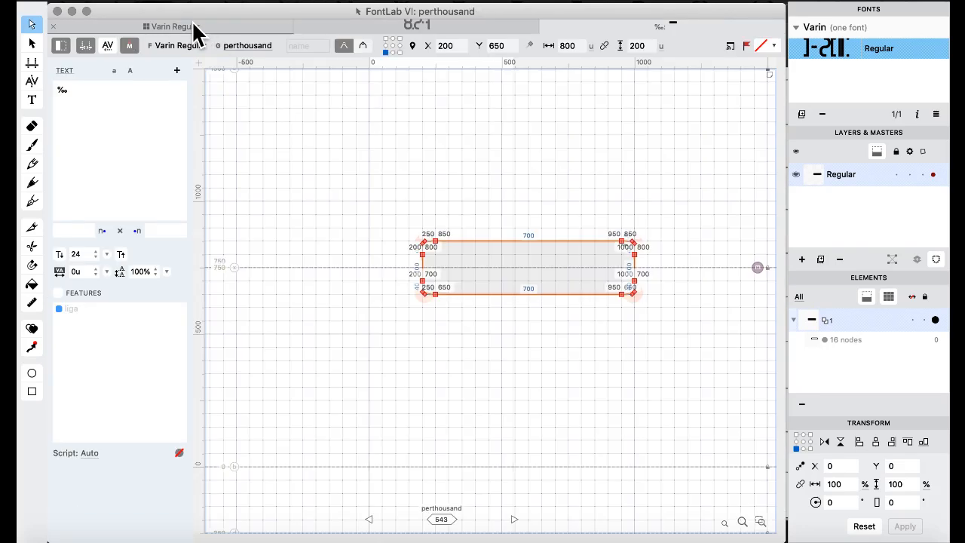
left_click(193, 29)
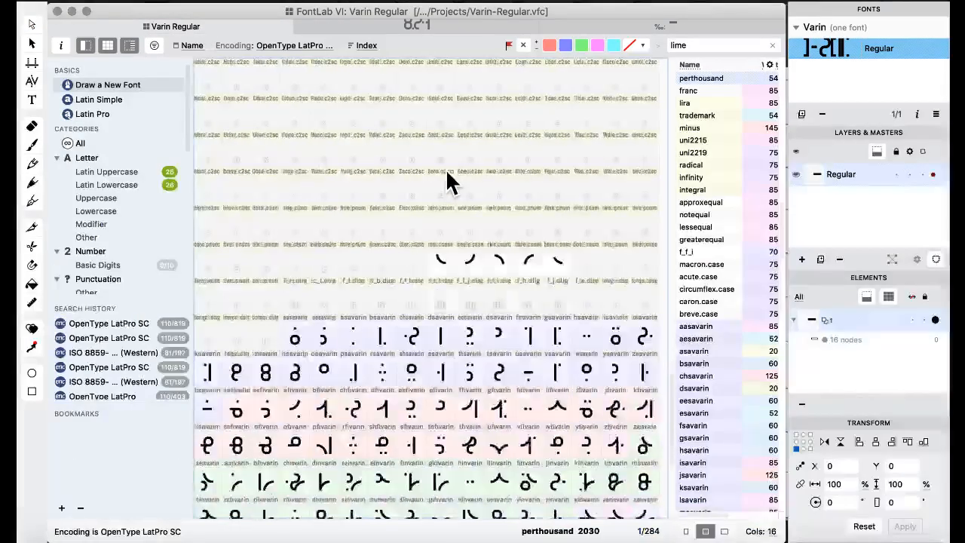
Open the aaltfivarin glyph and delete its curved upper stroke.
scroll(446, 169, "down", 5)
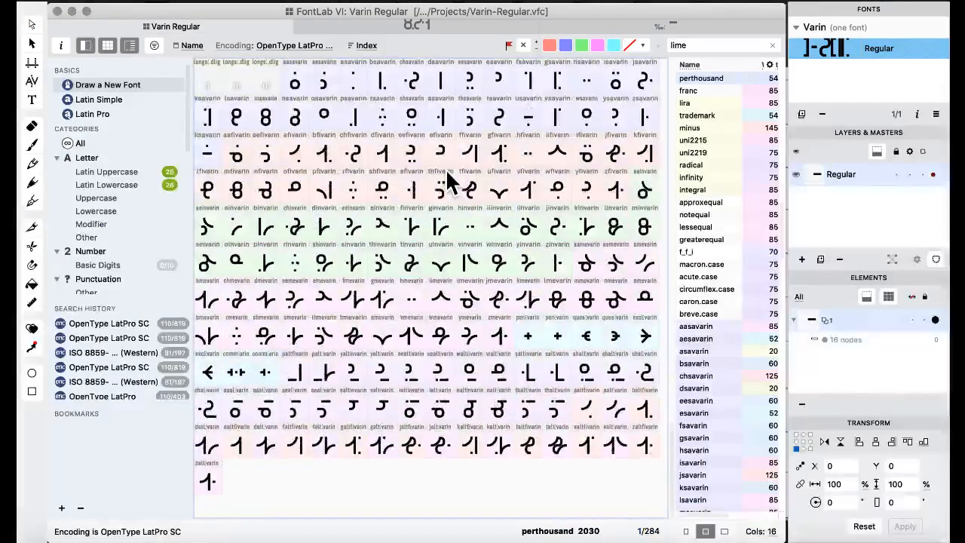
double_click(586, 419)
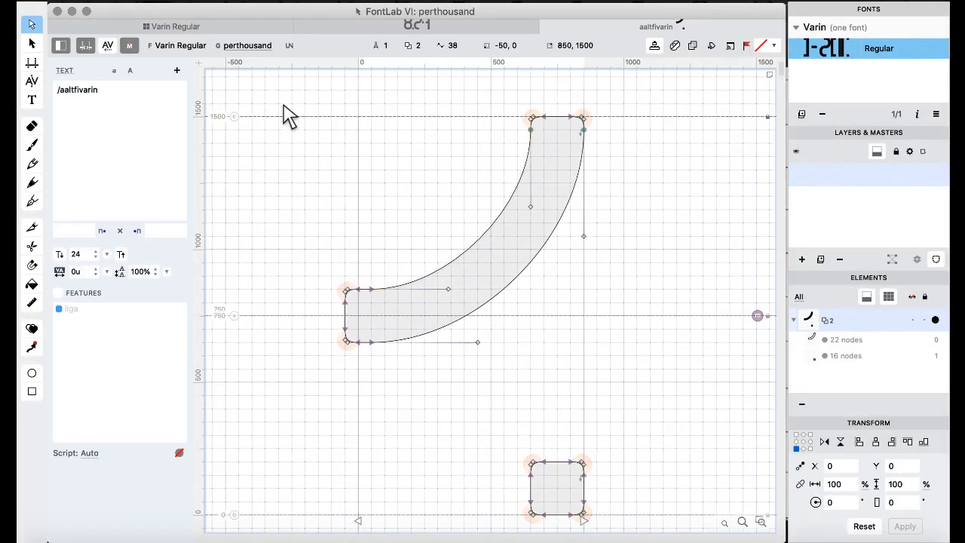
left_click_drag(279, 94, 685, 405)
key("BackSpace")
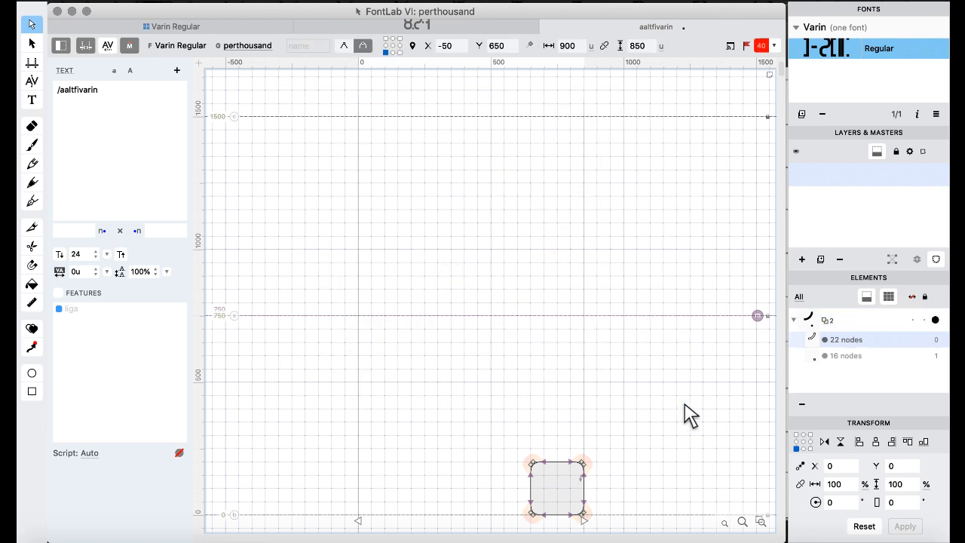
Paste the horizontal bar into aaltfivarin and move it to X 0, Y 1300, just below the 1500 guideline.
key("super+v")
key("super+Up")
key("super+Up")
key("super+Up")
key("super+Up")
key("super+Up")
key("super+Up")
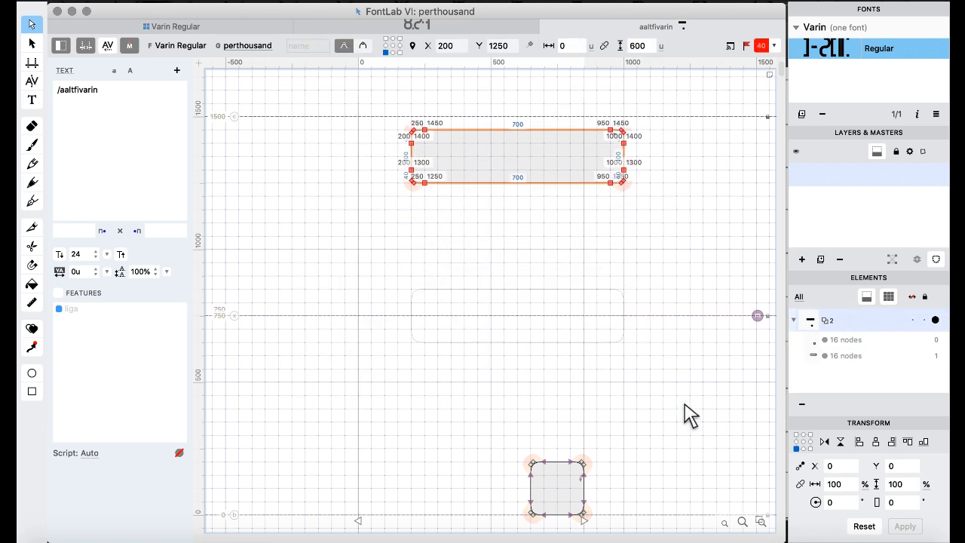
key("shift+Up")
key("shift+Up")
key("shift+Up")
key("shift+Up")
key("shift+Up")
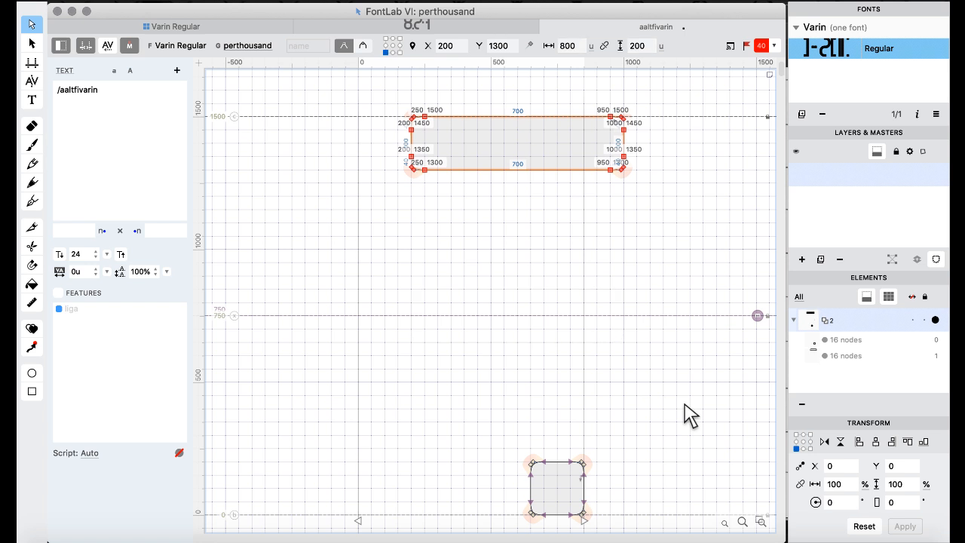
key("super+Left")
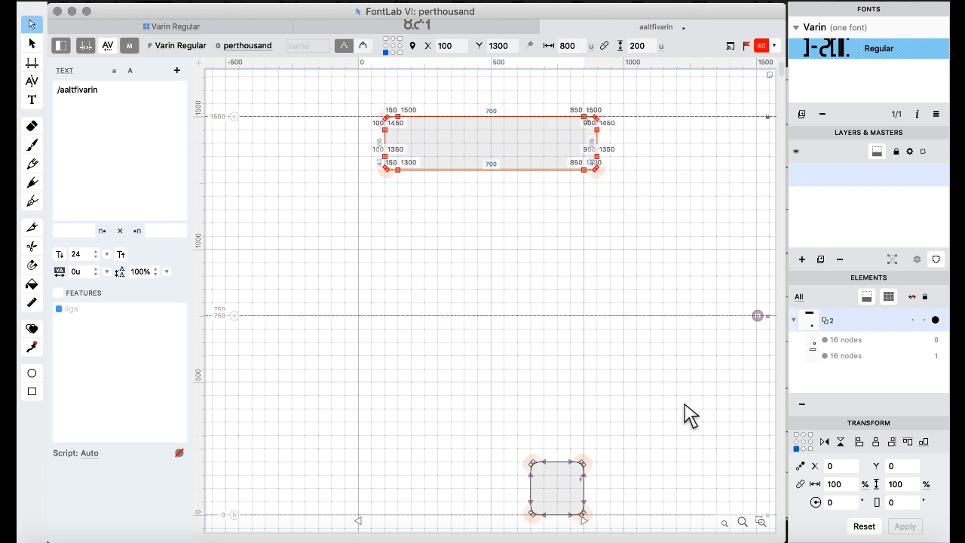
key("super+Left")
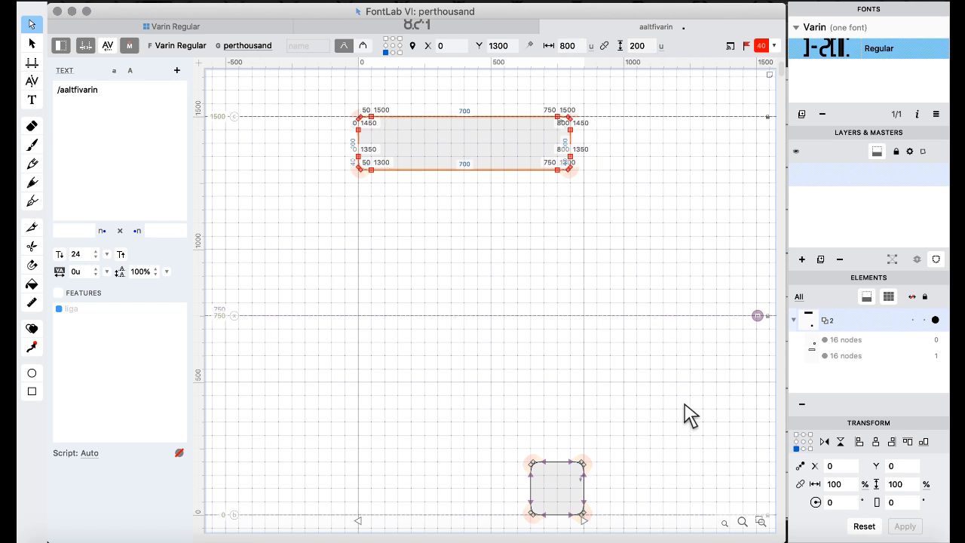
Try removing the bar from aaltfivarin, undo back to the curved stroke, and restore the bar at X 0, Y 1300.
key("Delete")
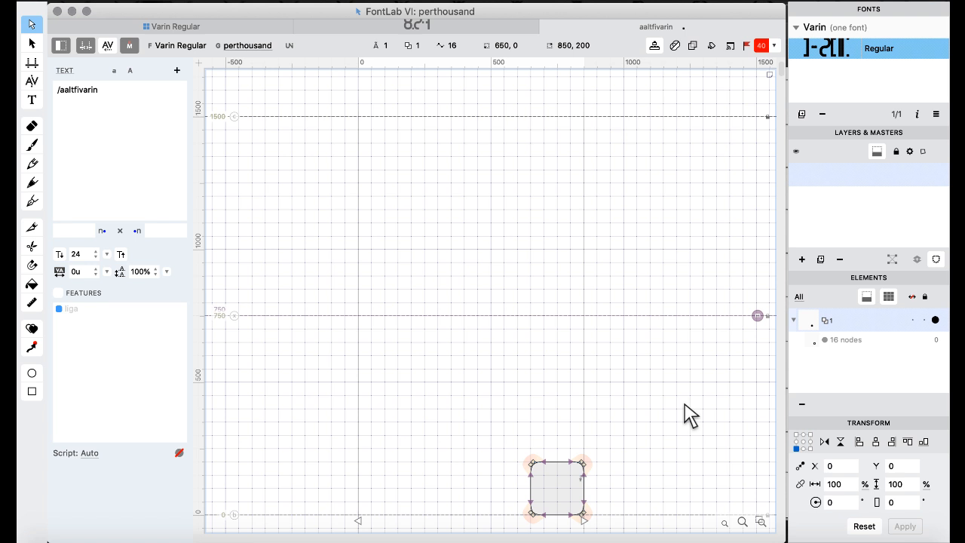
key("super+z")
key("super+z")
key("super+z")
key("super+z")
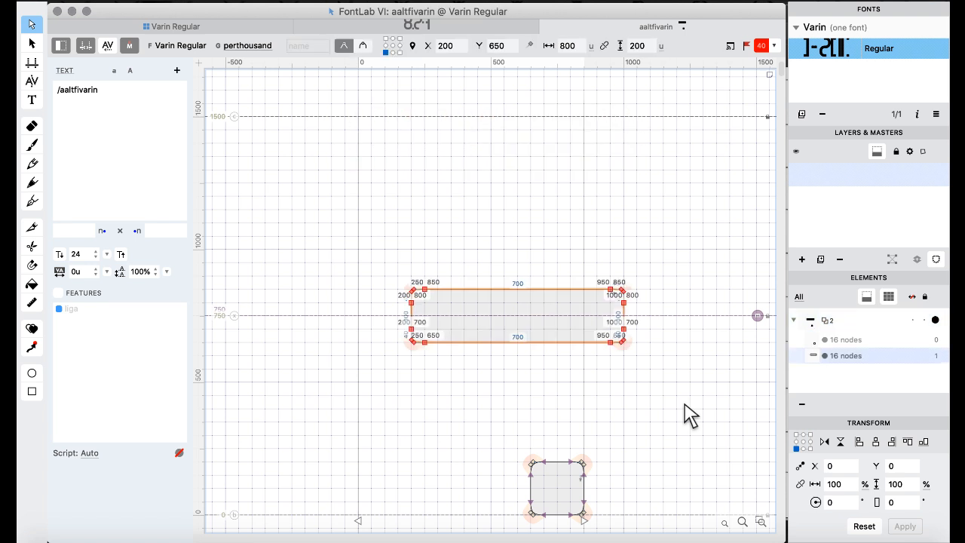
key("super+z")
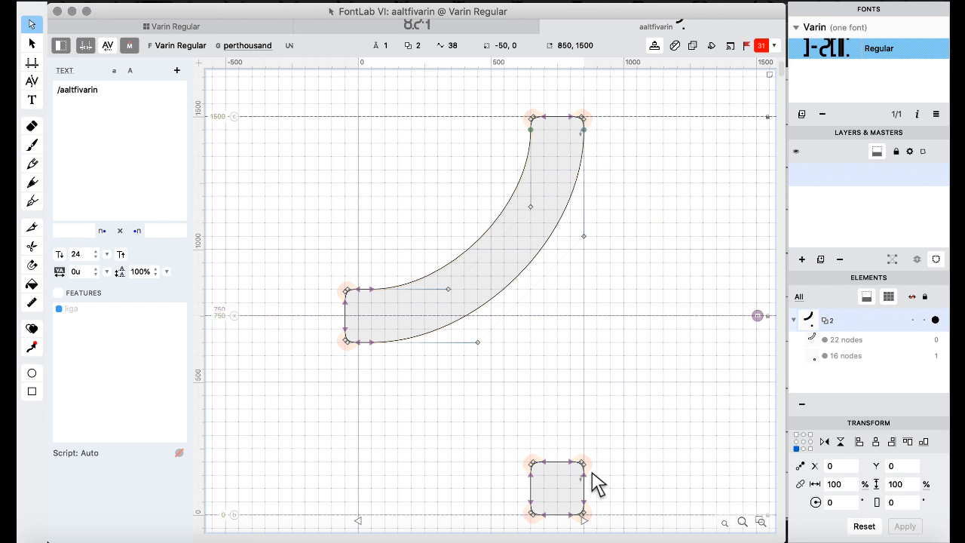
key("super+z")
key("super+z")
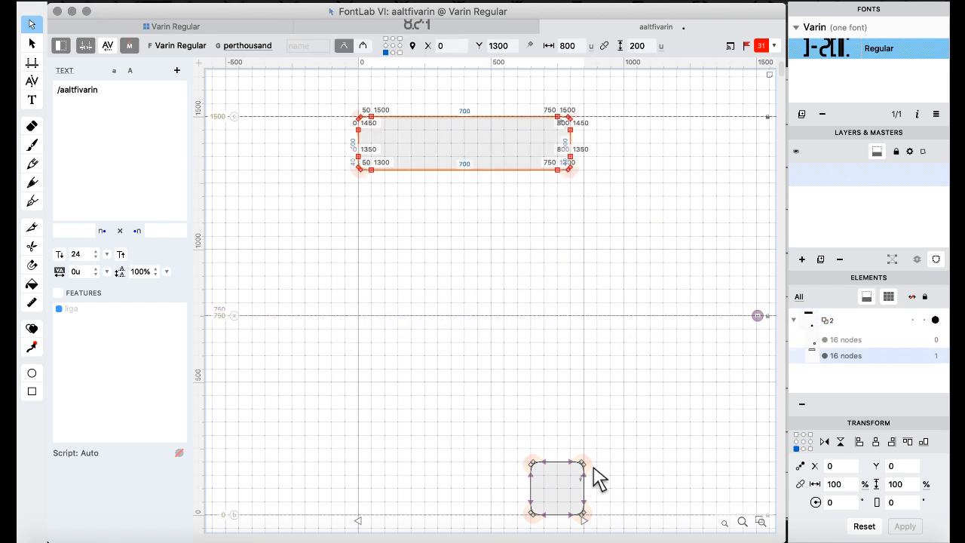
Nudge the horizontal bar in aaltfivarin slightly to the right.
key("shift+Right")
key("shift+Right")
key("shift+Right")
key("shift+Right")
key("shift+Right")
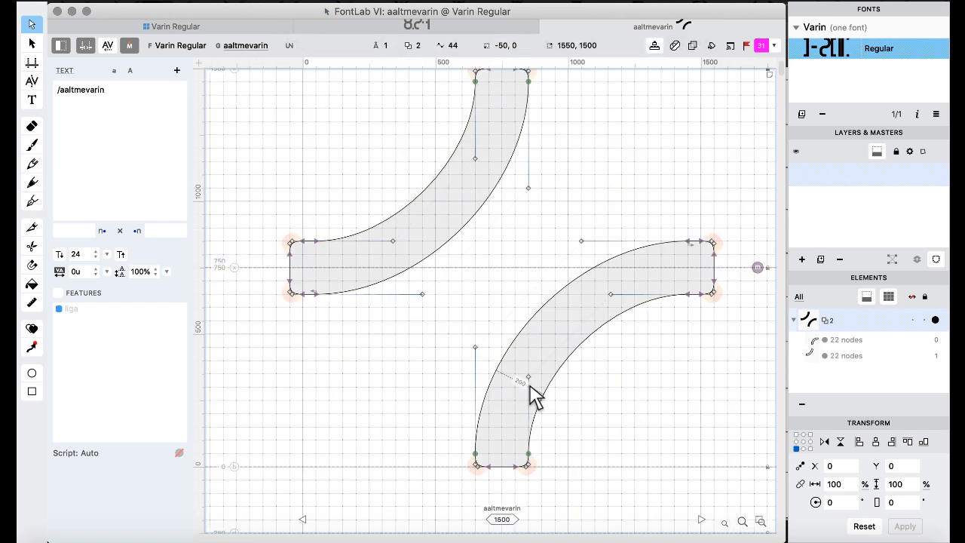
Replace the curved upper stroke in aaltmevarin with the horizontal bar at X 50, Y 1300, and close the glyph.
scroll(542, 346, "up", 4)
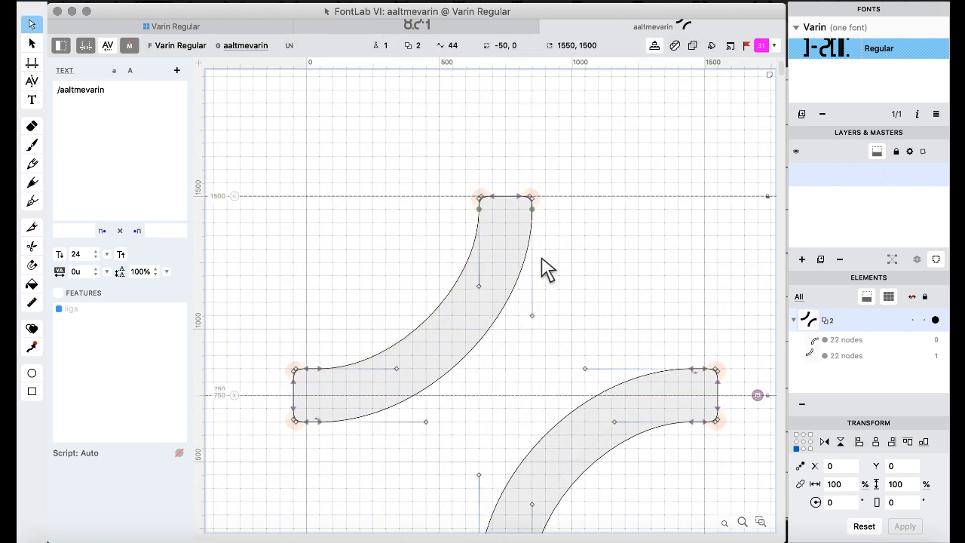
key("[")
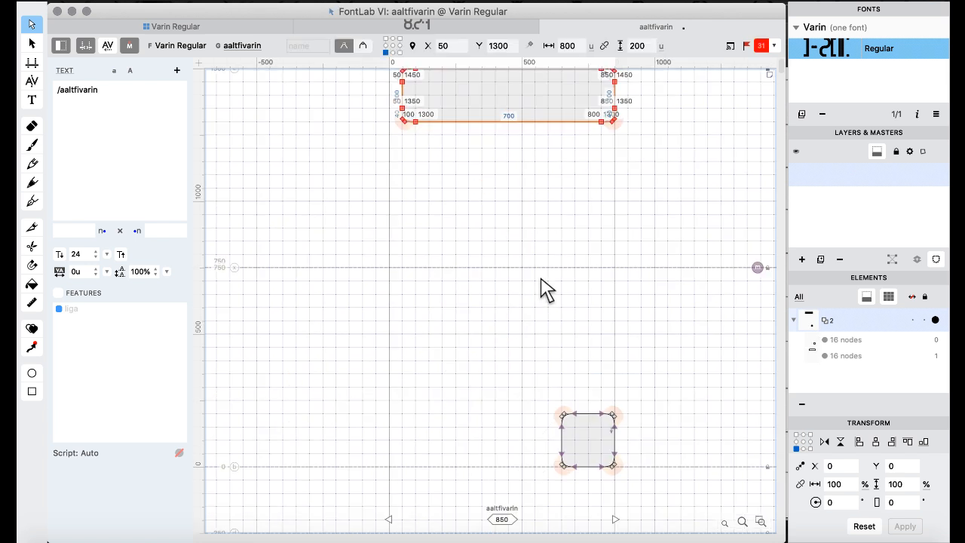
key("]")
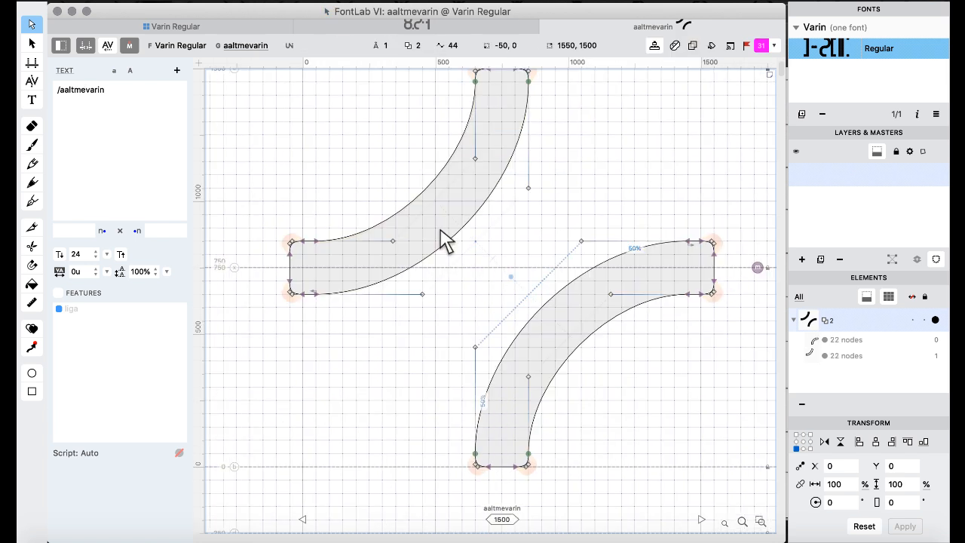
scroll(410, 219, "up", 3)
left_click_drag(253, 264, 324, 399)
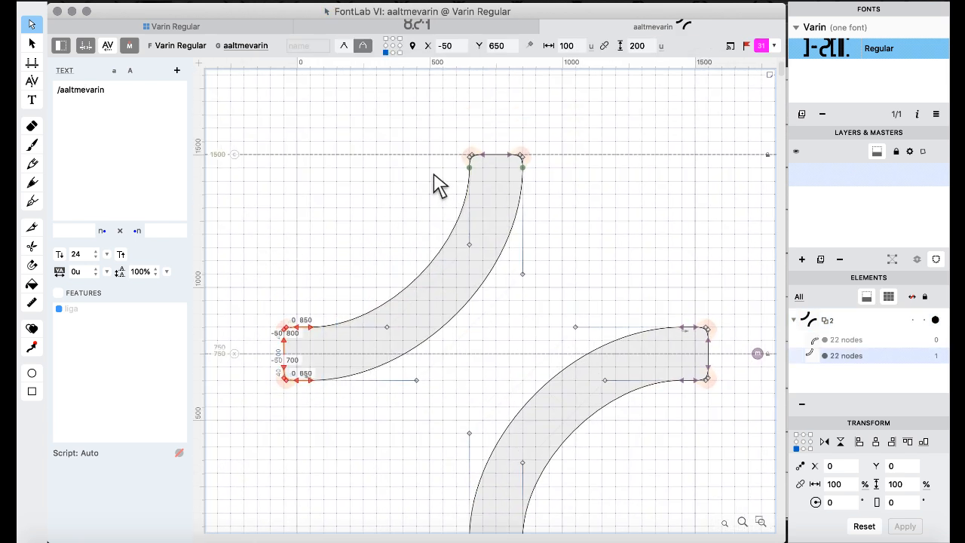
left_click_drag(414, 97, 524, 185)
key("super+v")
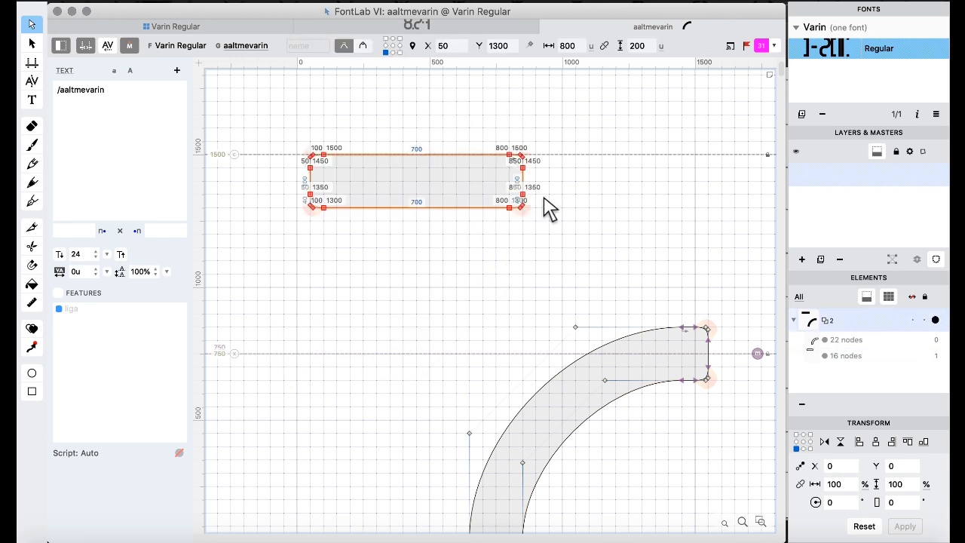
key("super+w")
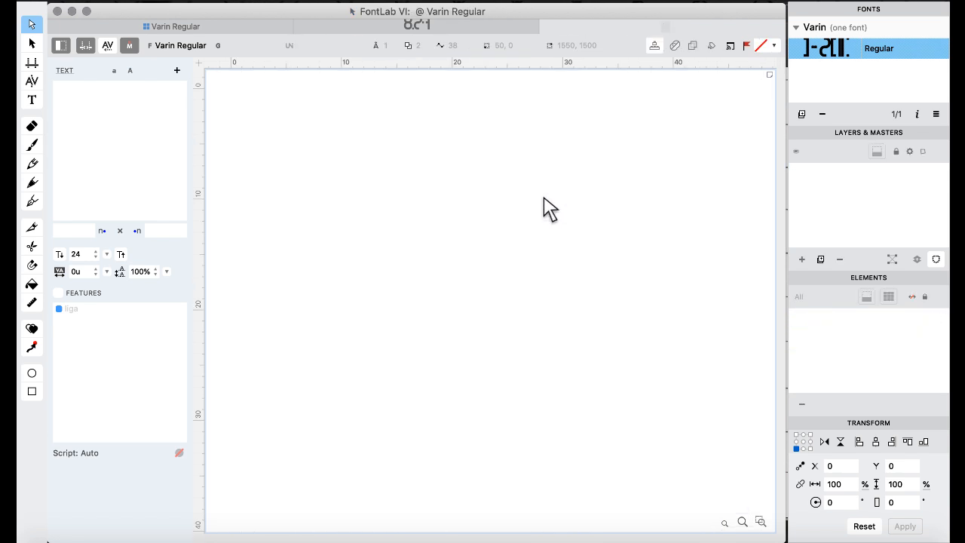
Examine the unfilled alternate glyph slots from baltfivarin to zaltmevarin in the font overview and compare them with their base glyphs.
left_click(217, 30)
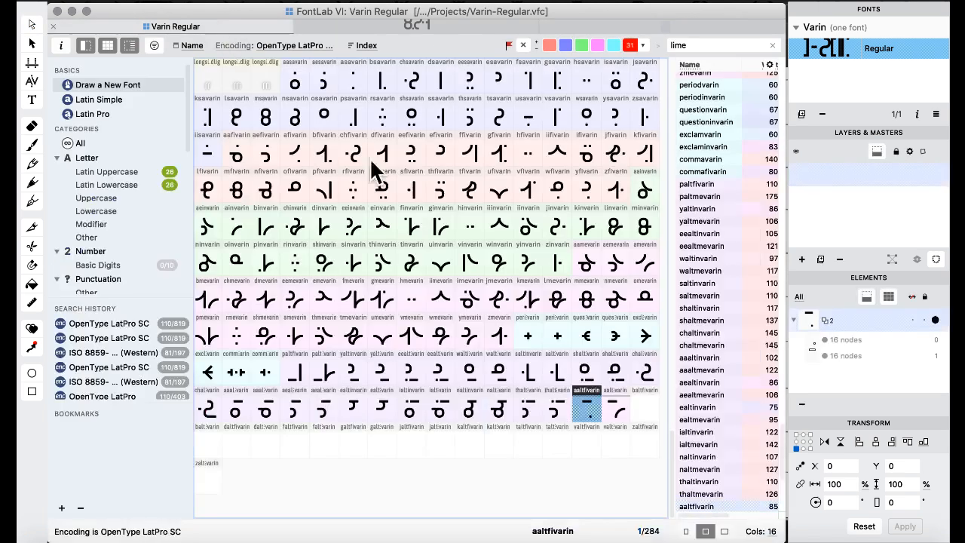
left_click(441, 226)
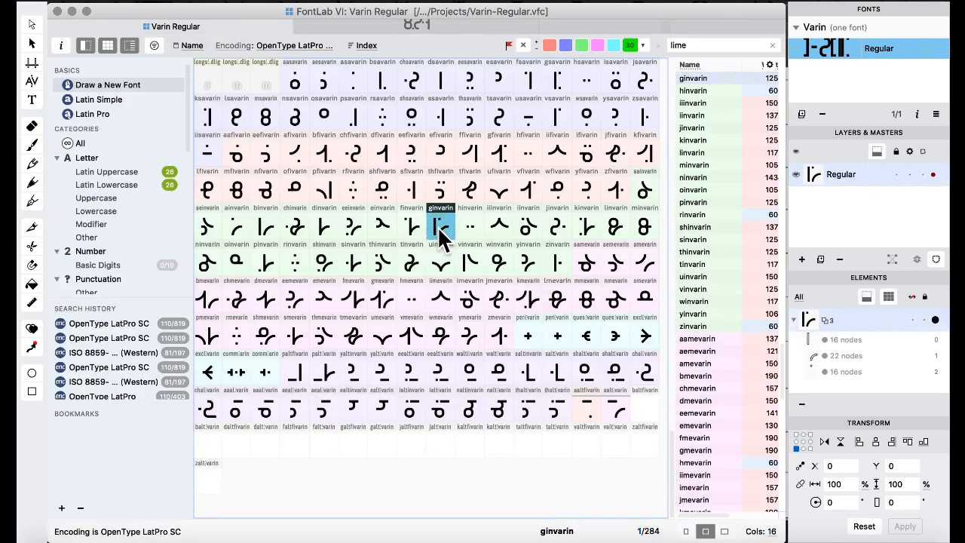
left_click(594, 430)
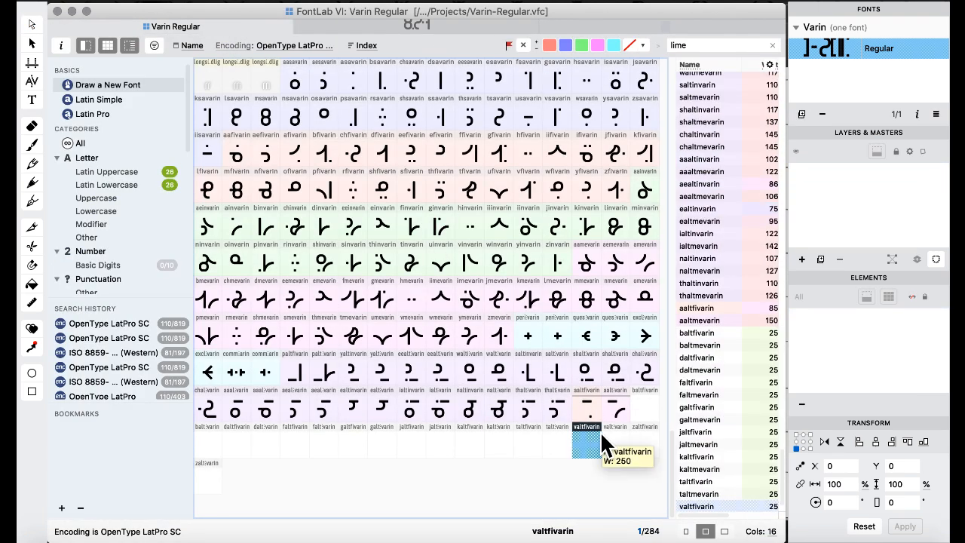
left_click(508, 300)
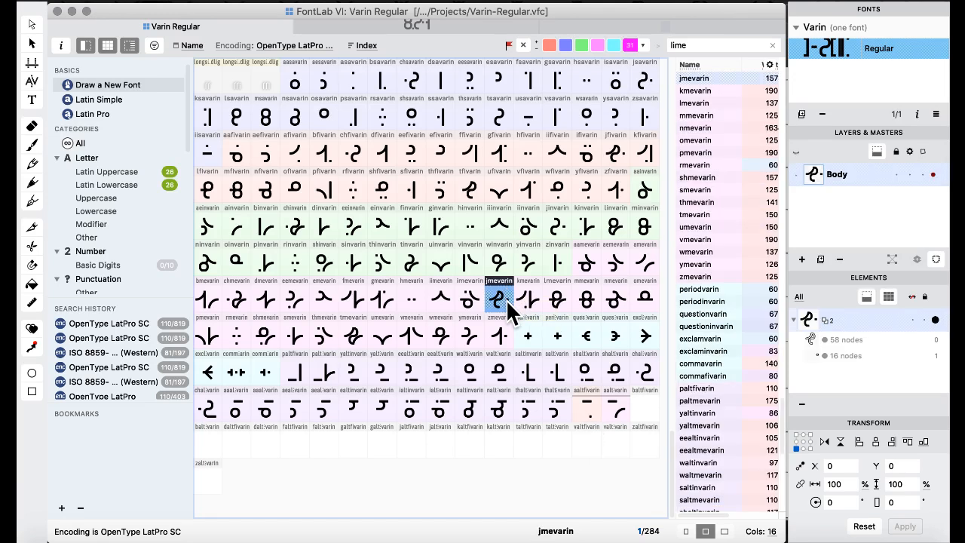
left_click(641, 419)
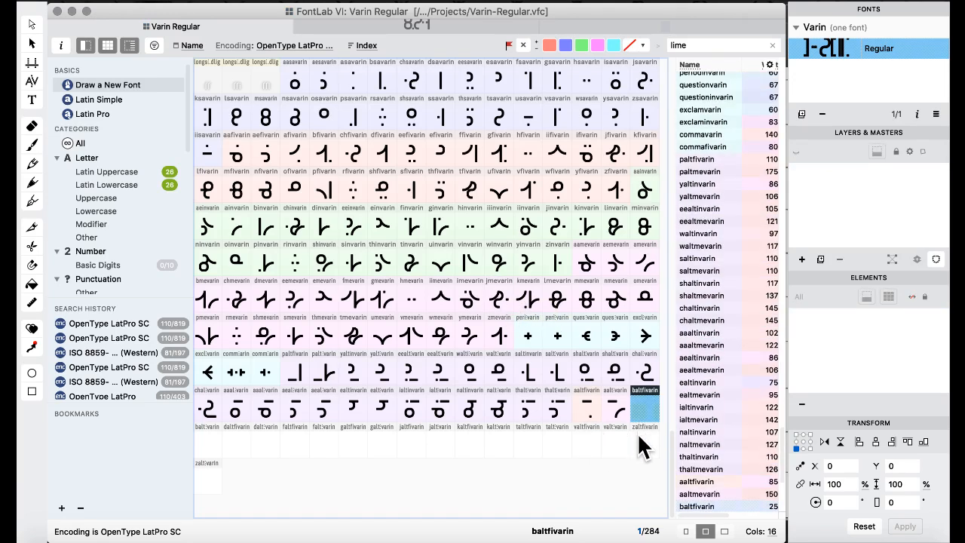
left_click(639, 444)
left_click(564, 443)
left_click(351, 448)
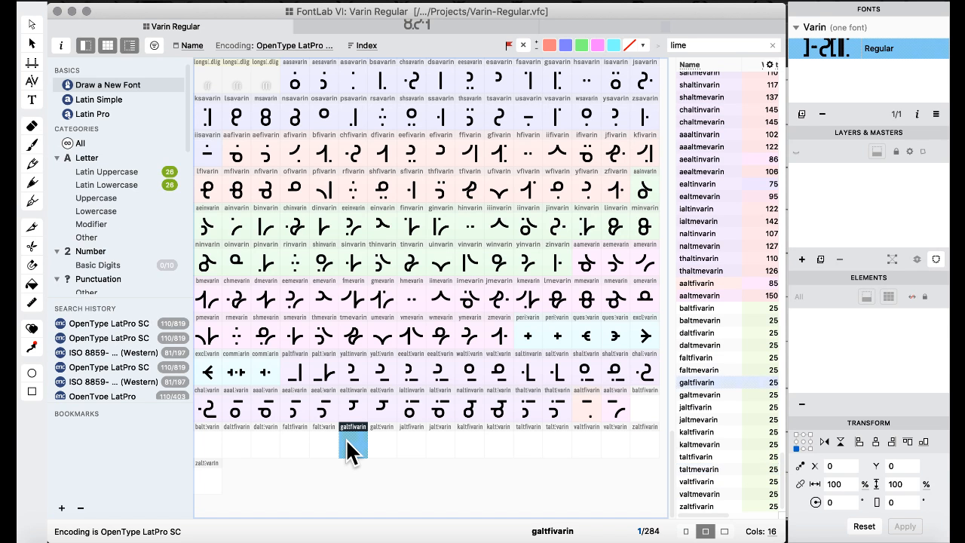
left_click(270, 441)
left_click(359, 371)
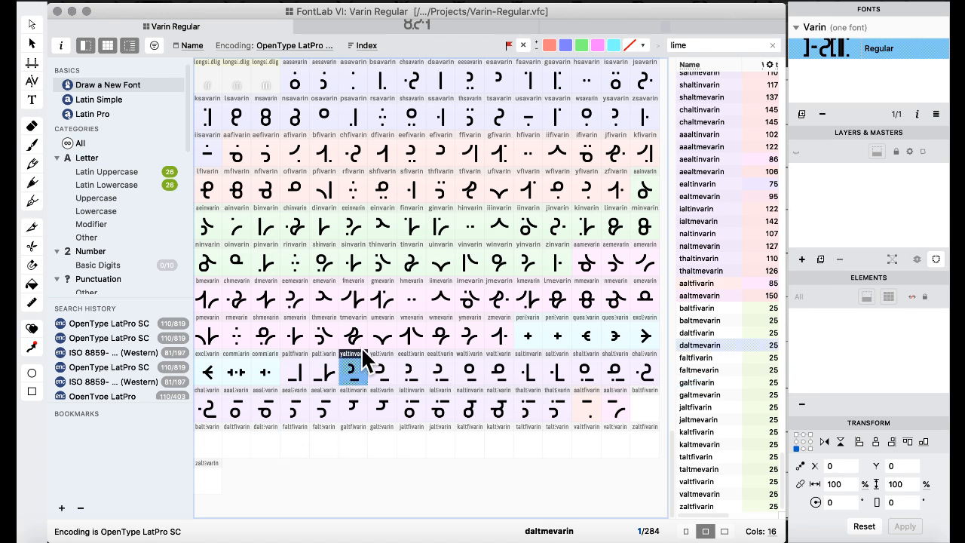
left_click(349, 417)
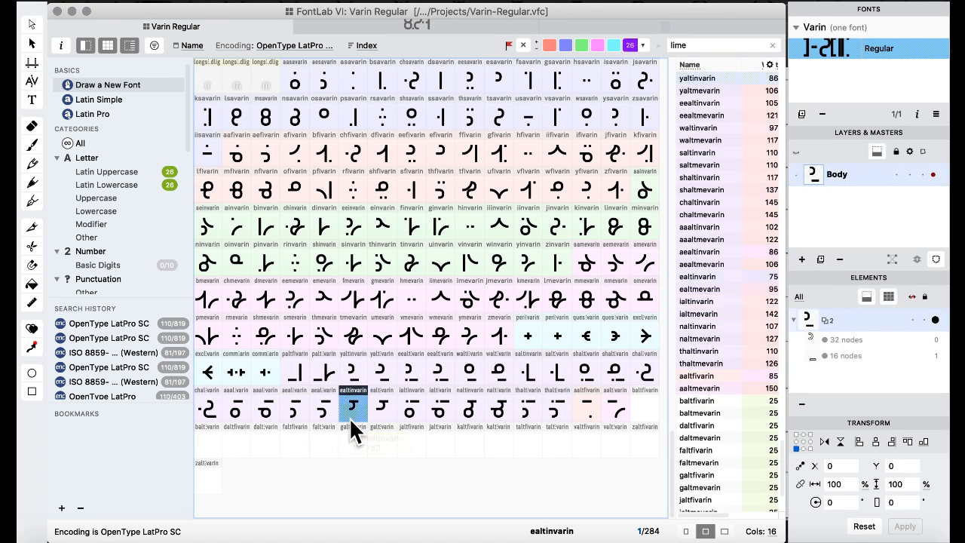
left_click(421, 443)
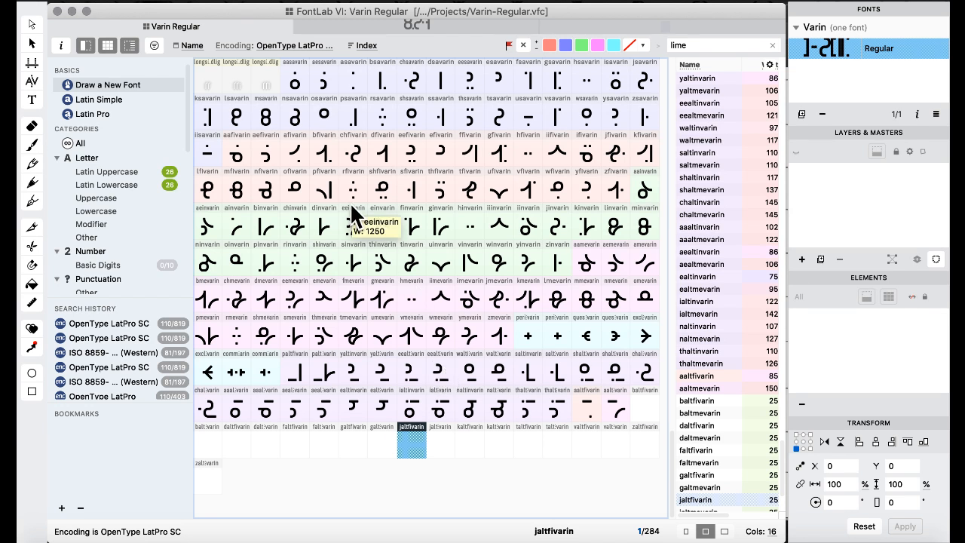
Copy the bfivarin glyph into the baltfivarin slot, replacing the existing glyph.
left_click(318, 160)
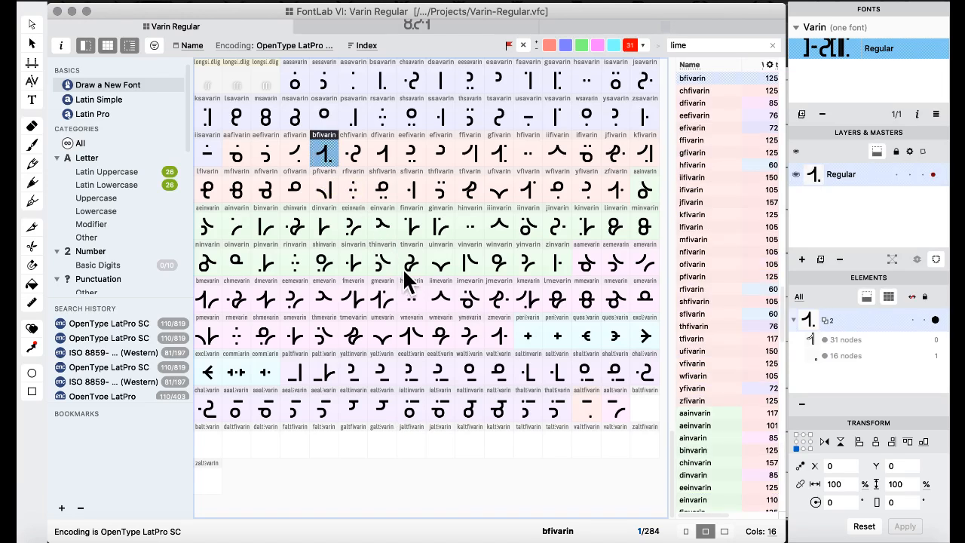
left_click_drag(411, 286, 642, 407)
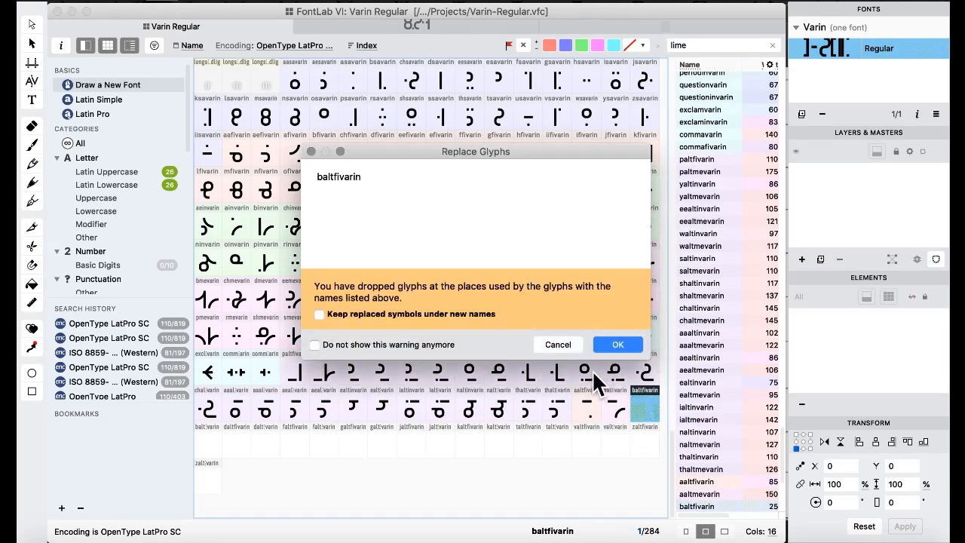
left_click(612, 345)
Copy the dfivarin glyph into the daltfivarin slot, replacing the existing glyph.
left_click(406, 235)
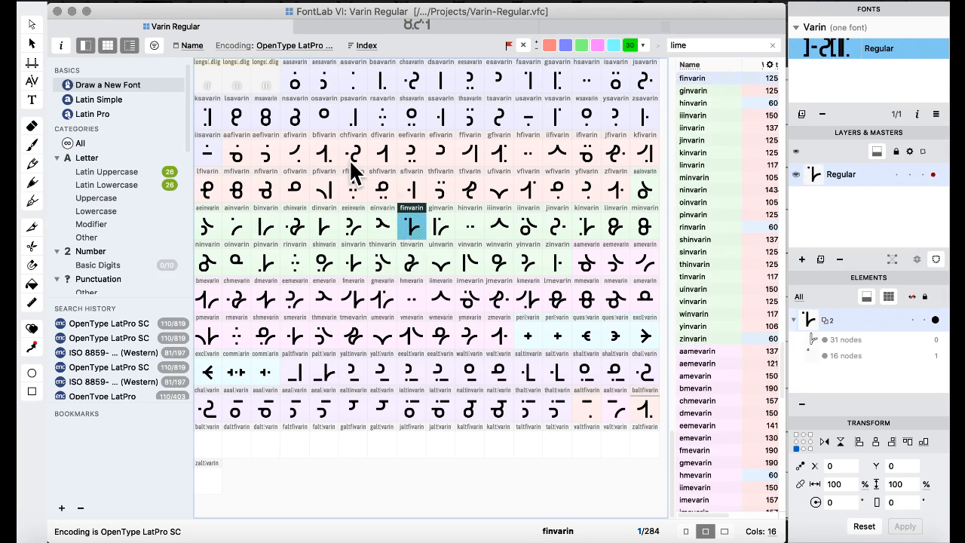
left_click(384, 149)
left_click(236, 451)
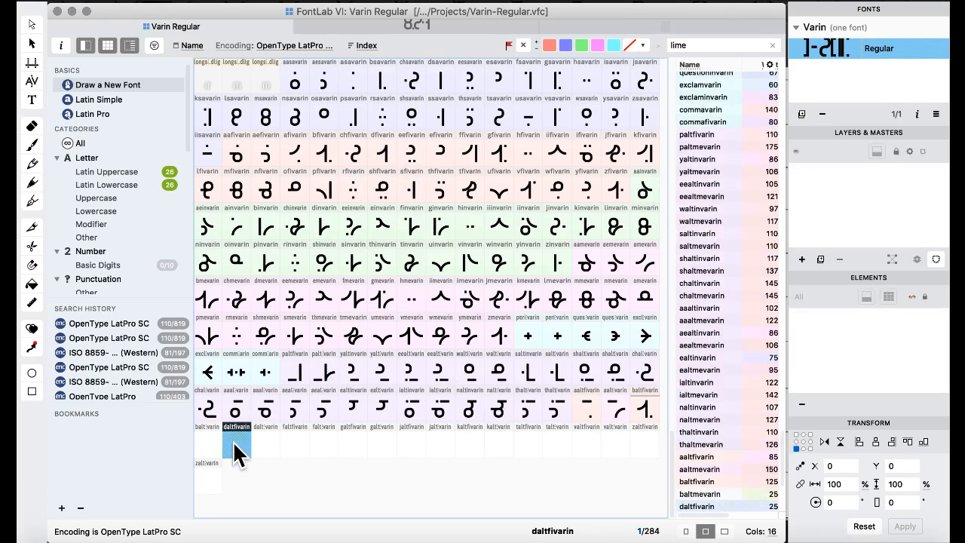
left_click(618, 344)
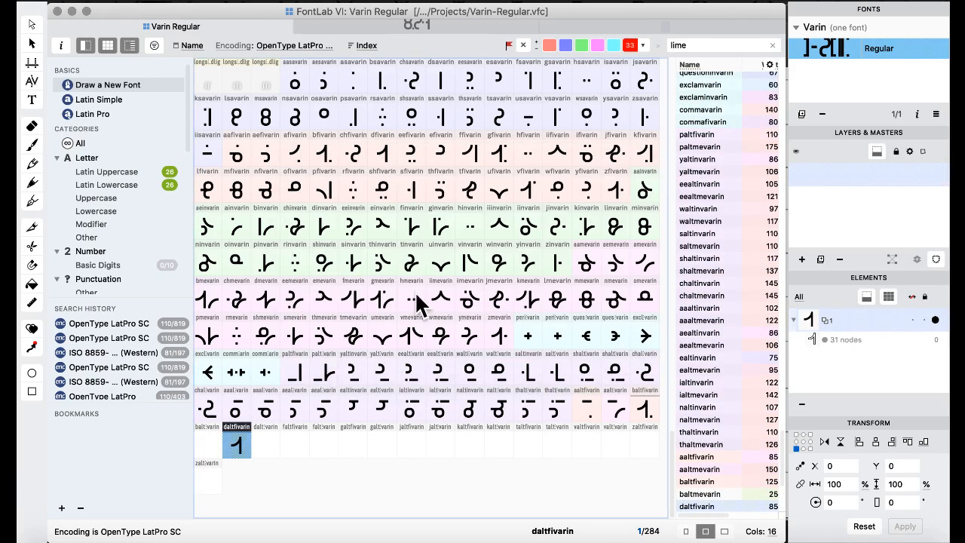
Copy the ffivarin glyph into the faltfivarin slot, replacing the existing glyph.
left_click(373, 155)
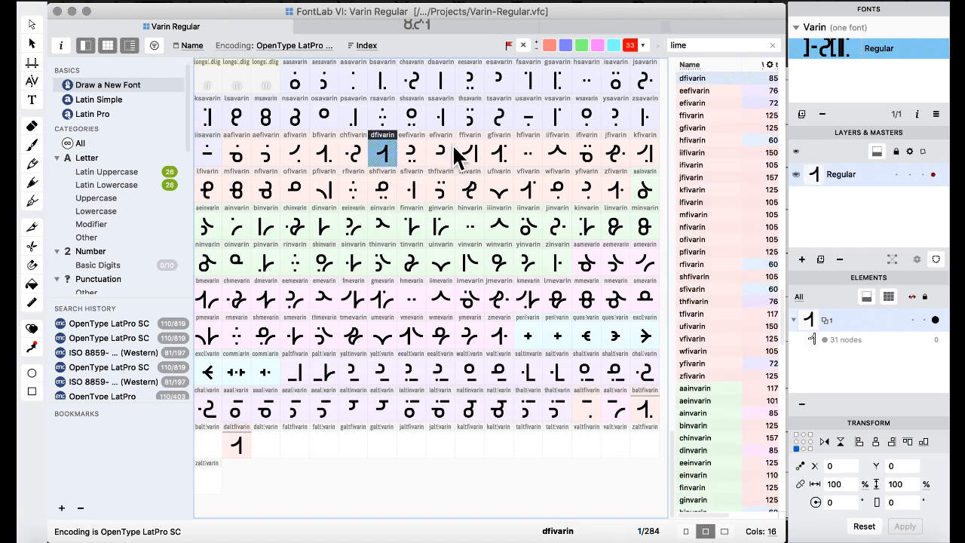
left_click(471, 153)
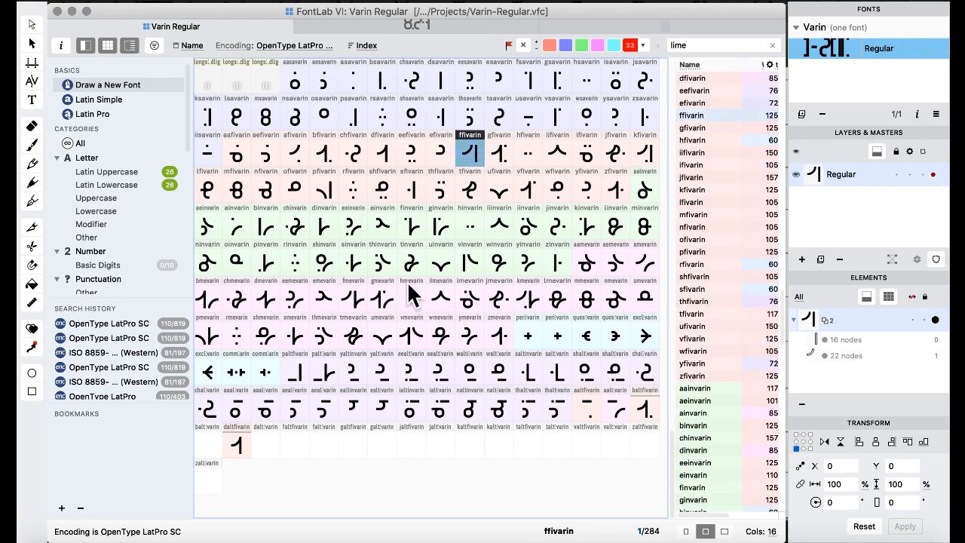
left_click(288, 440)
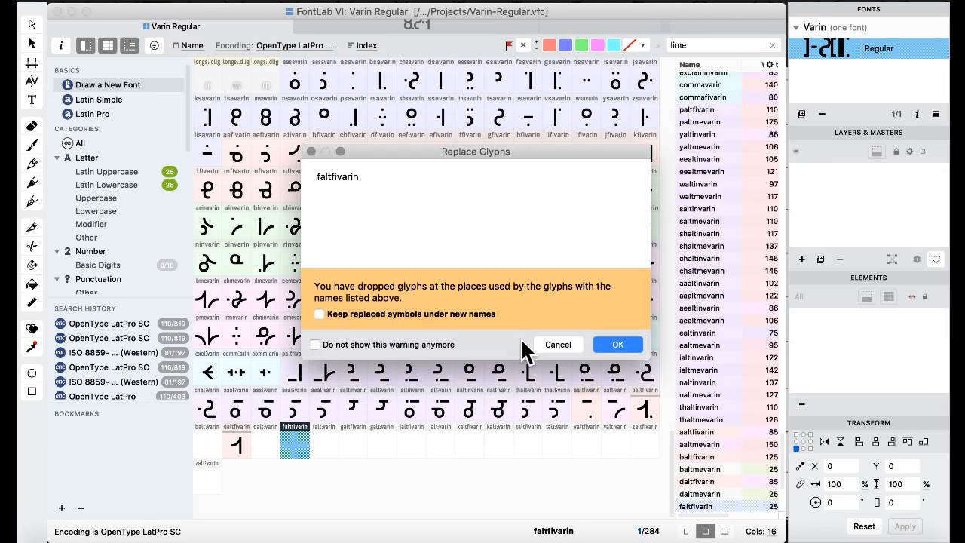
left_click(620, 346)
Copy the gfivarin glyph into the galtfivarin slot, replacing the existing glyph.
left_click(386, 309)
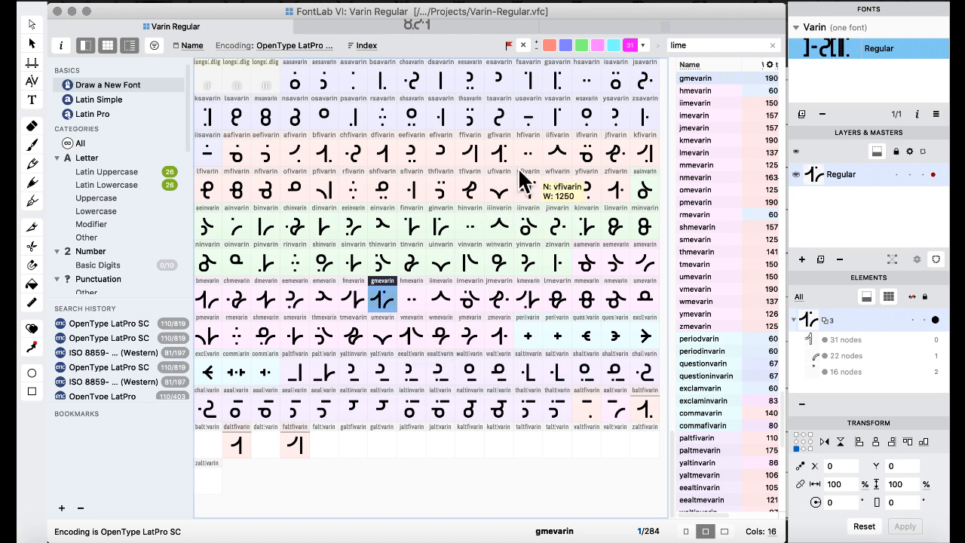
left_click(499, 154)
left_click(354, 448)
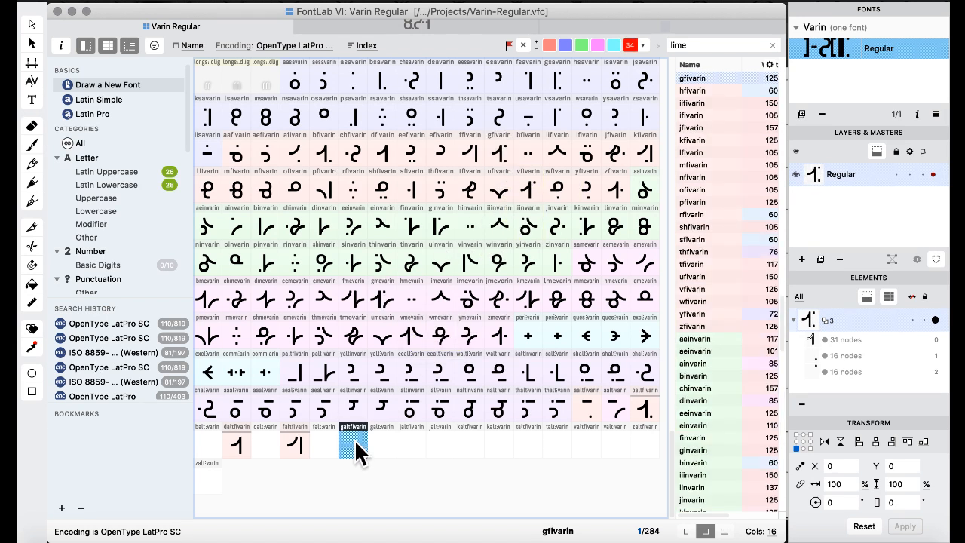
key("super+v")
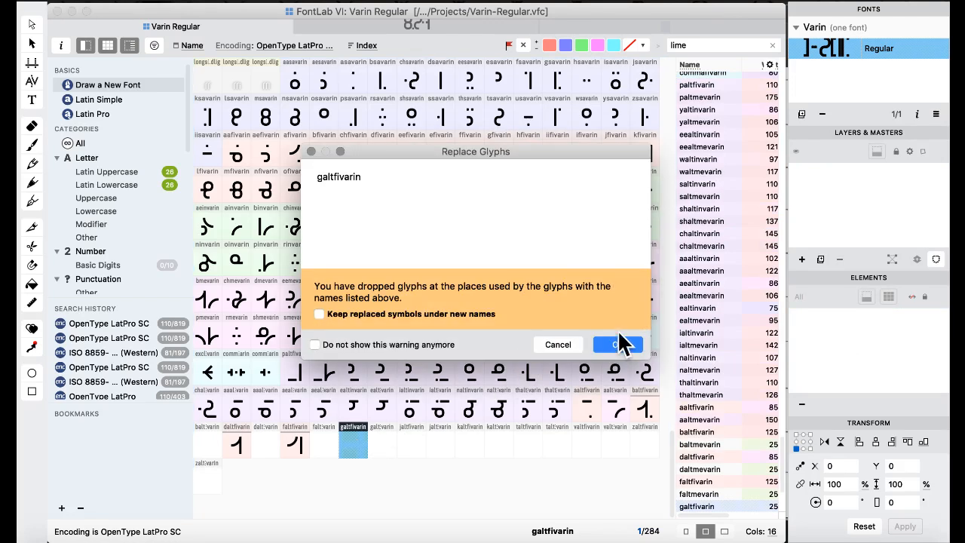
left_click(621, 344)
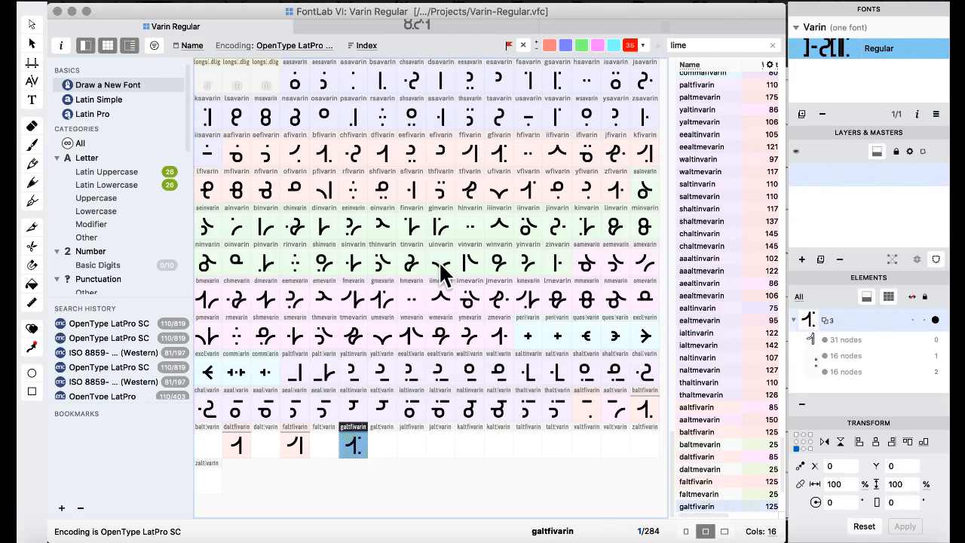
Copy the jfivarin glyph into the jaltfivarin slot, replacing the existing glyph.
left_click(613, 153)
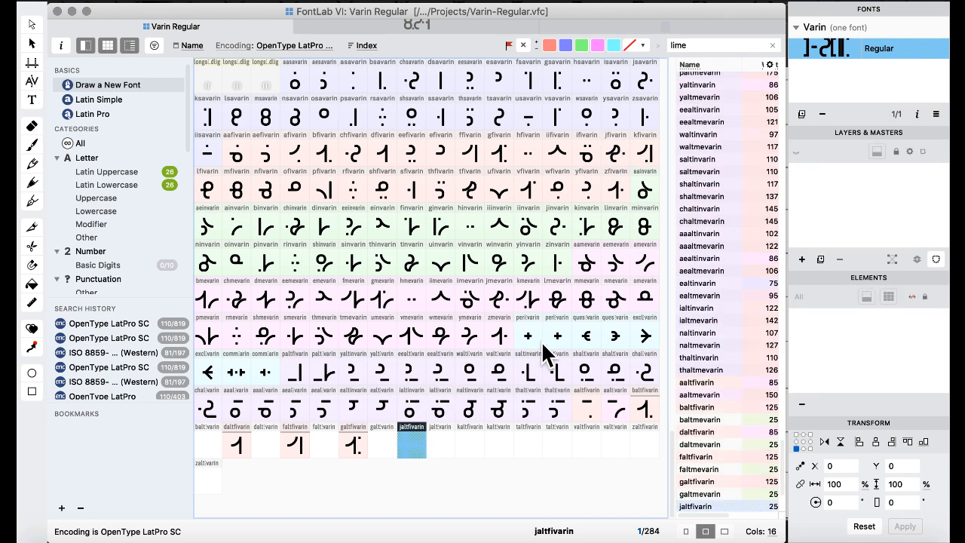
key("super+v")
left_click(624, 343)
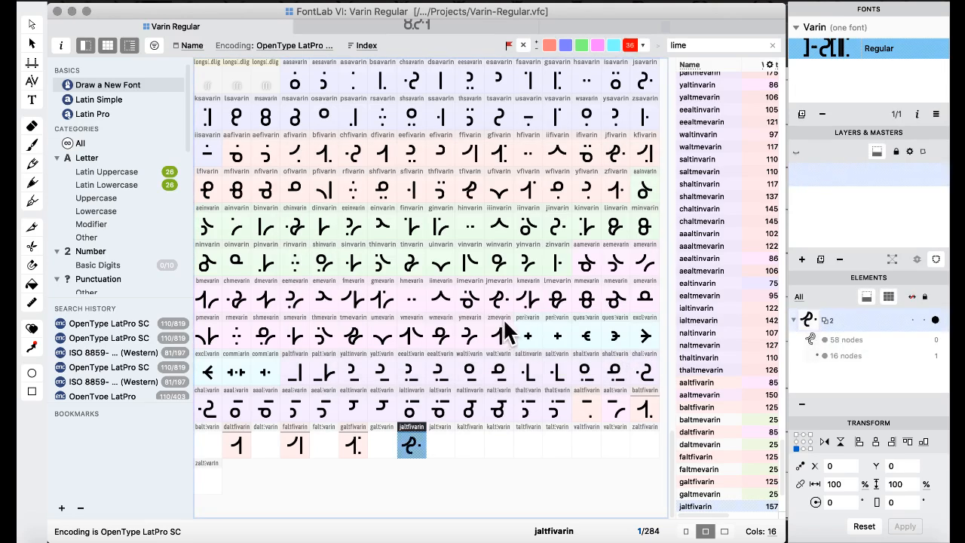
Copy the kfivarin glyph into the kaltfivarin slot, replacing the existing glyph.
left_click(640, 155)
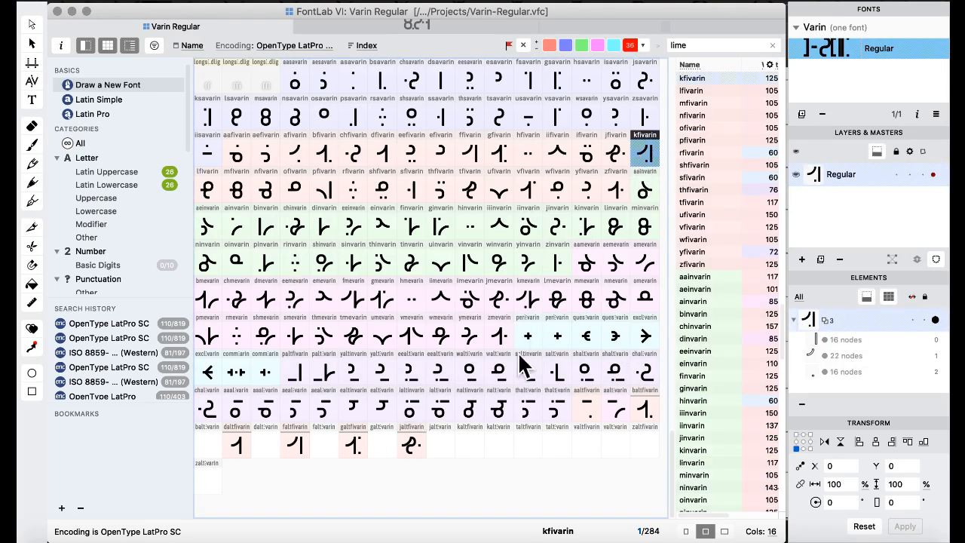
left_click(474, 435)
key("super+v")
left_click(623, 345)
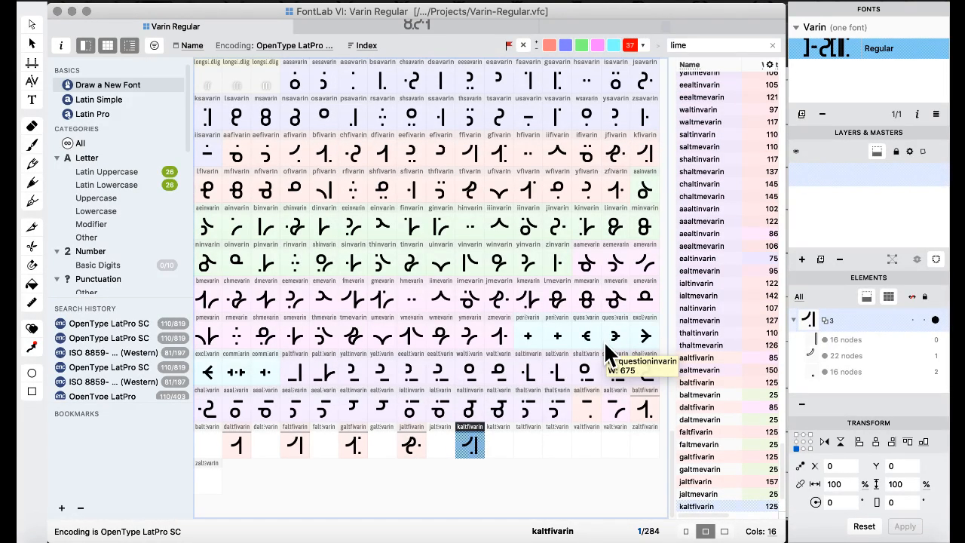
Copy the tfivarin glyph into the taltfivarin slot, replacing the existing glyph.
key("Right")
key("Right")
key("super+v")
left_click(623, 345)
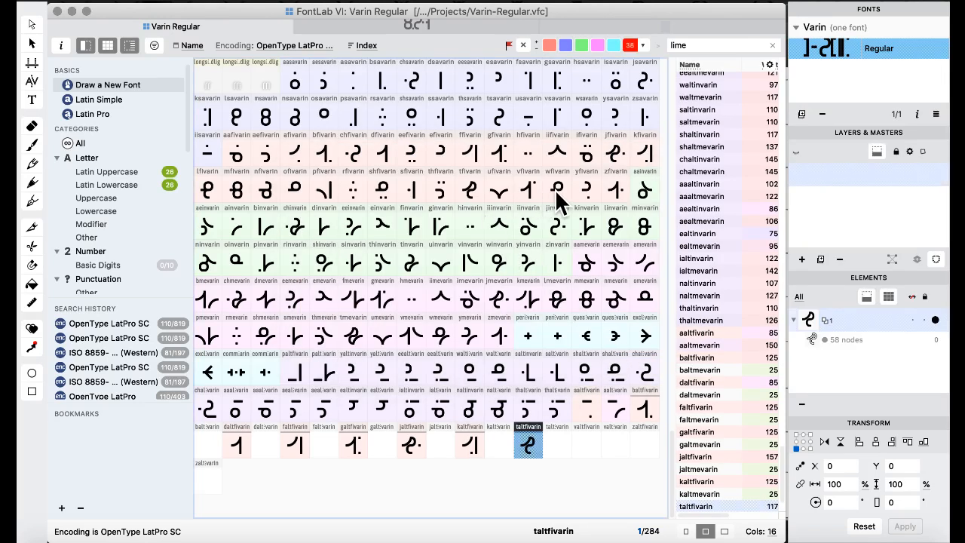
Copy the vfivarin glyph into the valtfivarin slot, replacing the existing glyph.
left_click(528, 191)
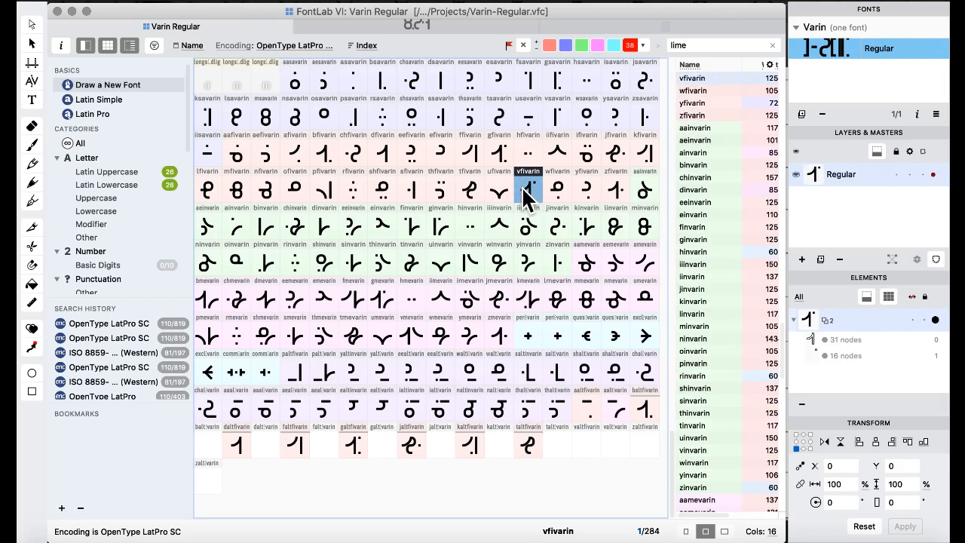
left_click(591, 454)
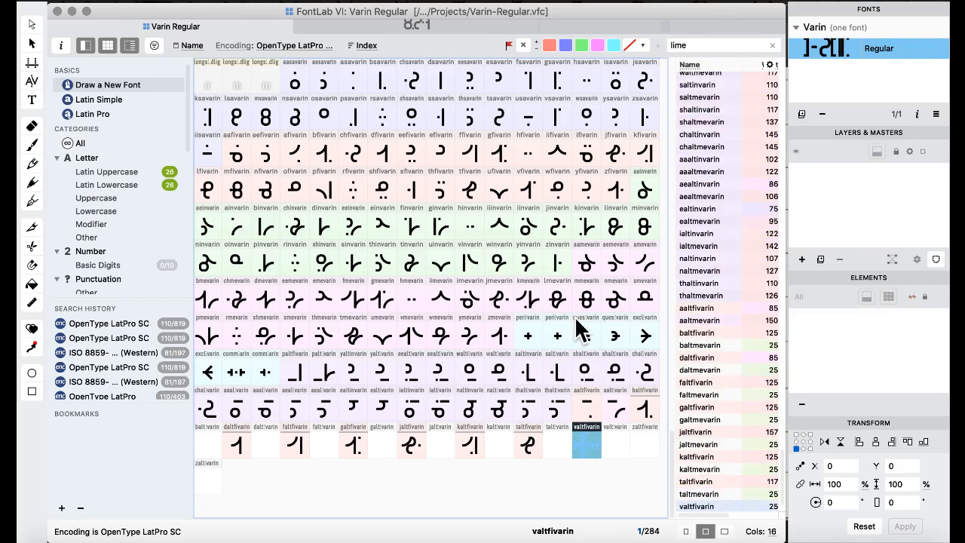
key("super+v")
left_click(618, 346)
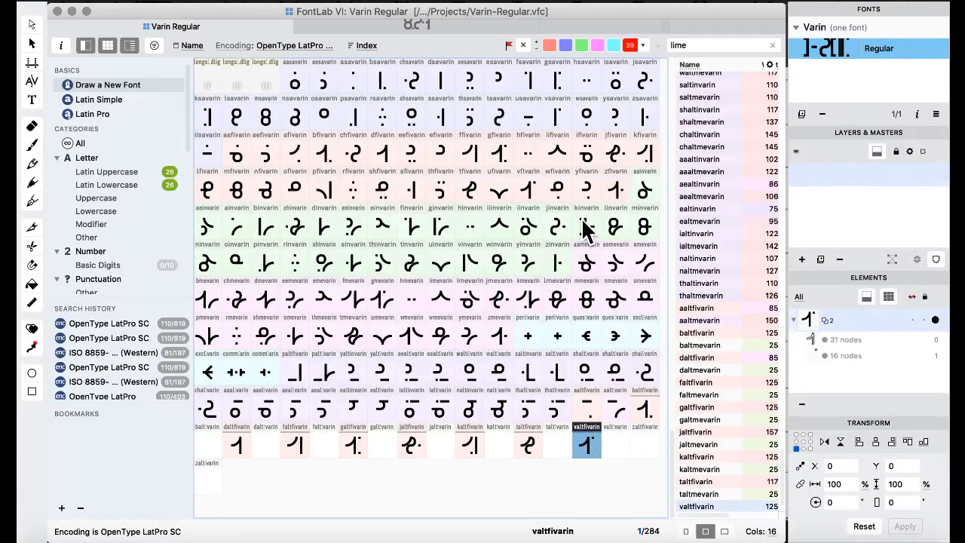
Copy the zfivarin glyph into the zaltmevarin slot, replacing the existing glyph.
left_click(616, 193)
left_click(210, 477)
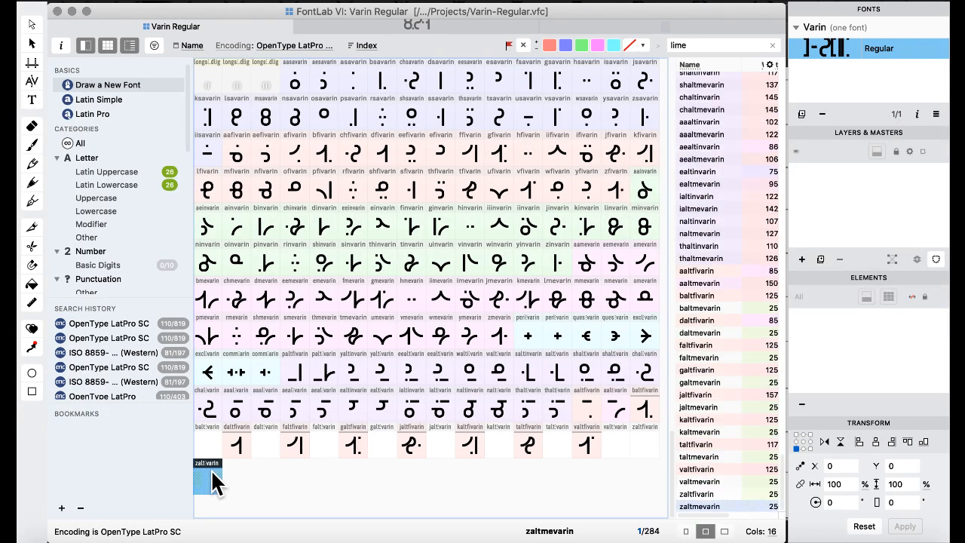
key("super+v")
left_click(615, 344)
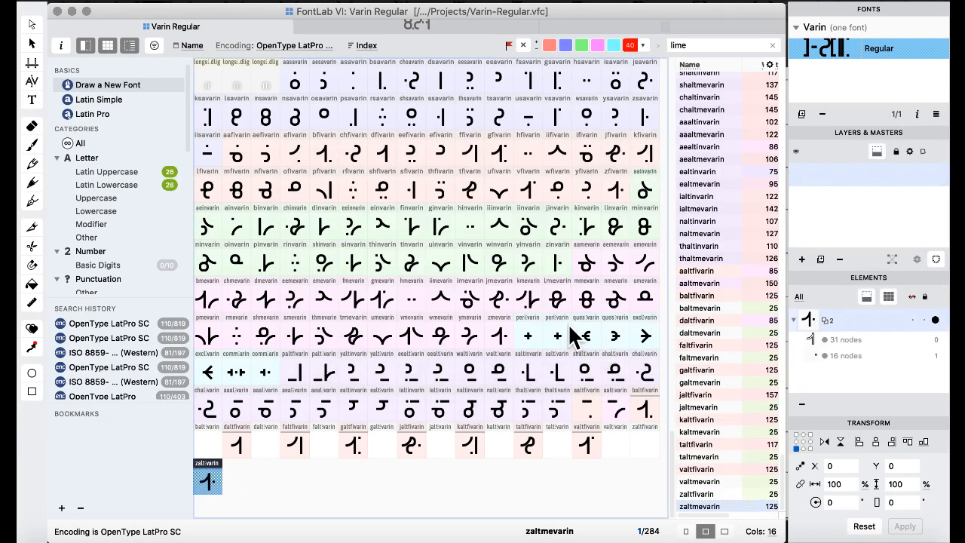
Copy the bmevarin and dmevarin glyphs into the baltmevarin and daltmevarin slots, replacing the existing glyphs.
left_click(471, 305)
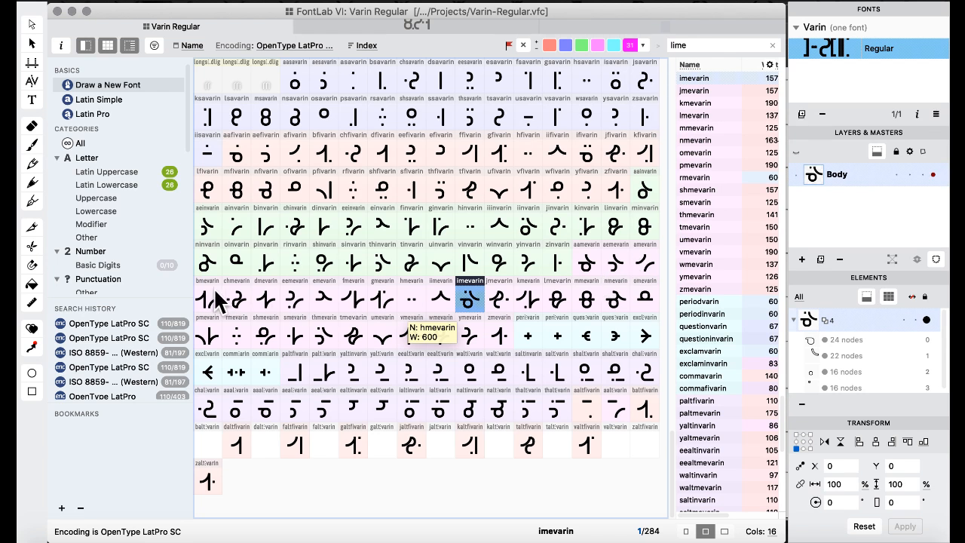
left_click_drag(216, 300, 208, 443)
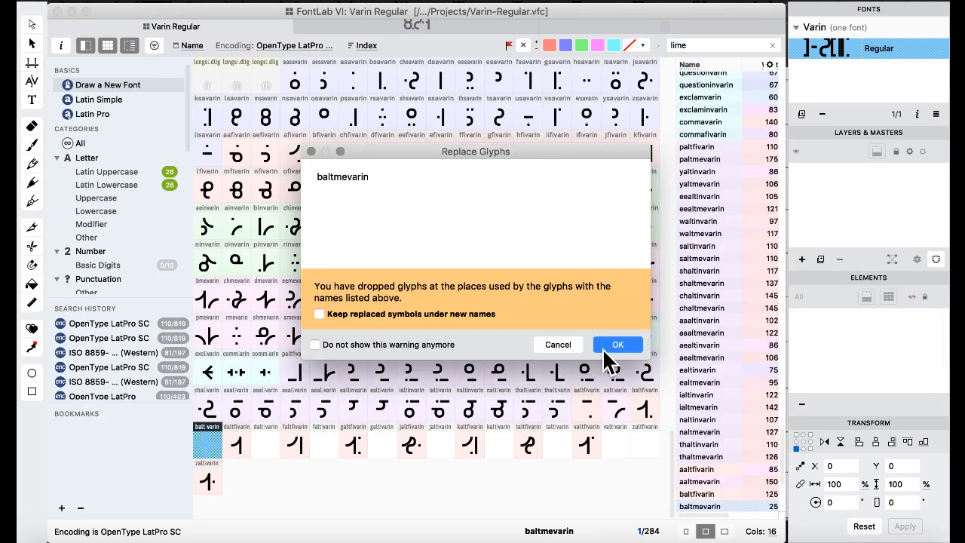
left_click(604, 349)
left_click(263, 305)
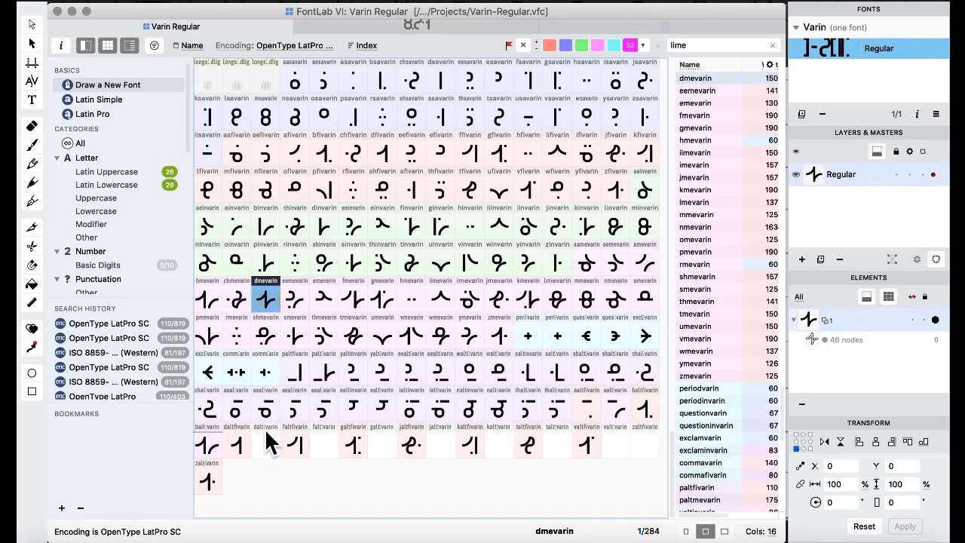
left_click_drag(271, 443, 269, 445)
left_click(615, 344)
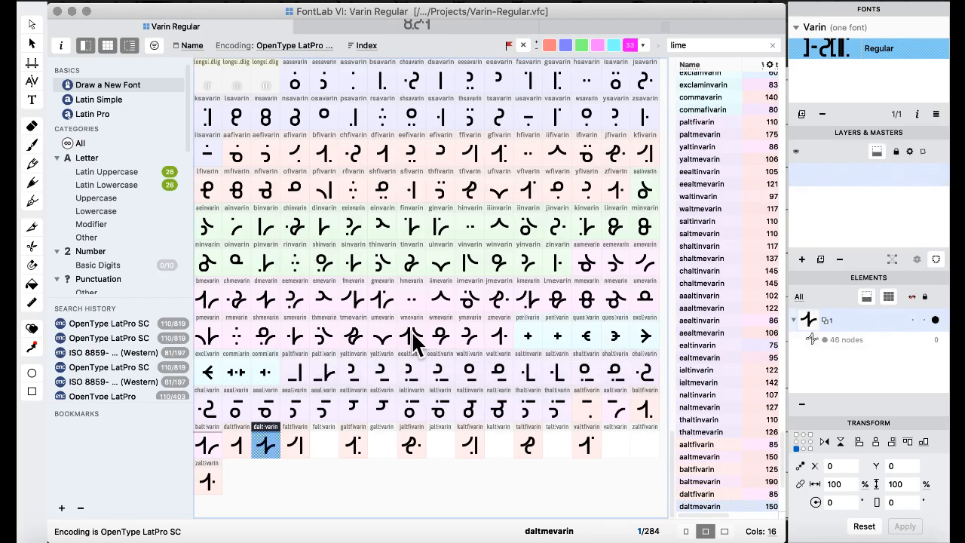
Copy the fmevarin and gmevarin glyphs into the faltmevarin and galtmevarin slots, replacing the existing glyphs.
left_click(352, 297)
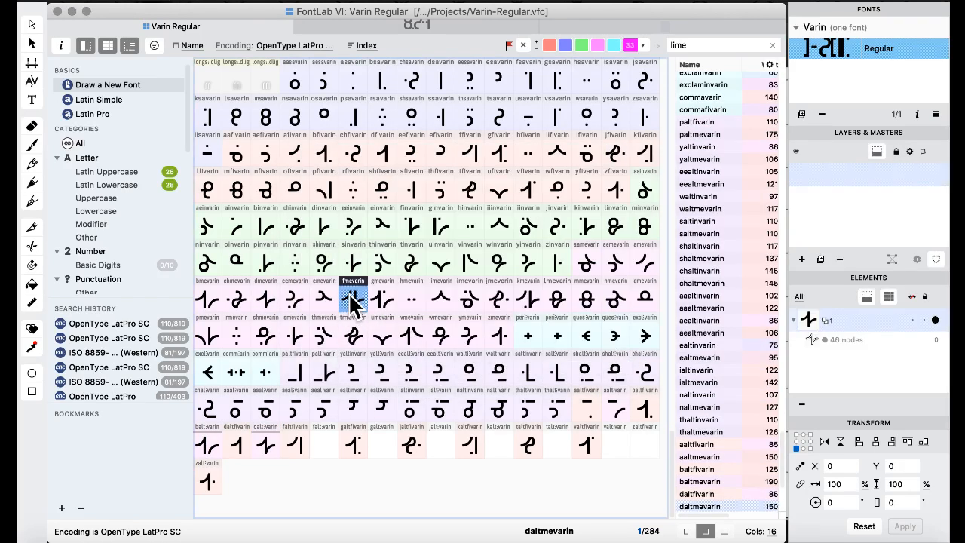
left_click_drag(351, 297, 331, 458)
left_click(623, 344)
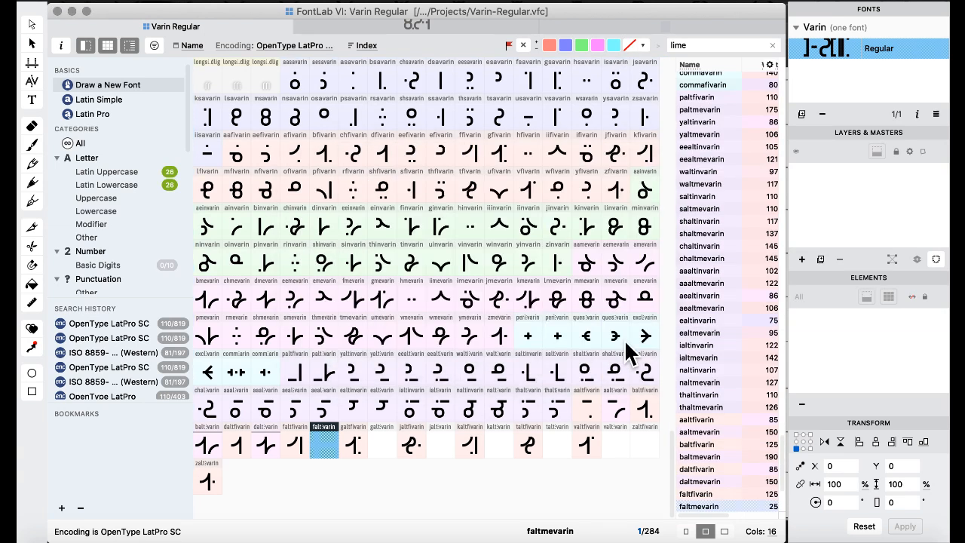
left_click_drag(377, 305, 383, 447)
left_click(617, 345)
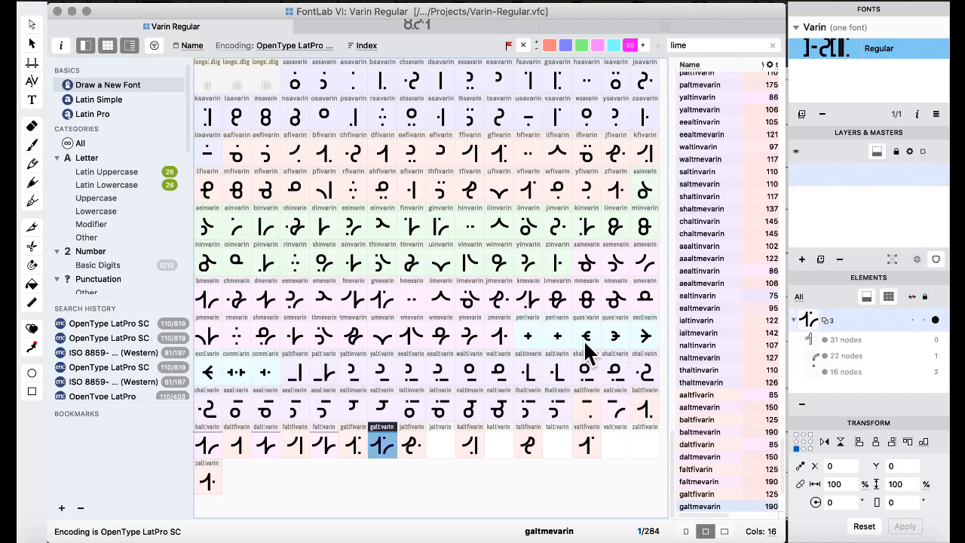
Copy the jmevarin and kmevarin glyphs into the jaltmevarin and kaltmevarin slots, replacing the existing glyphs.
left_click_drag(496, 299, 441, 445)
left_click(596, 340)
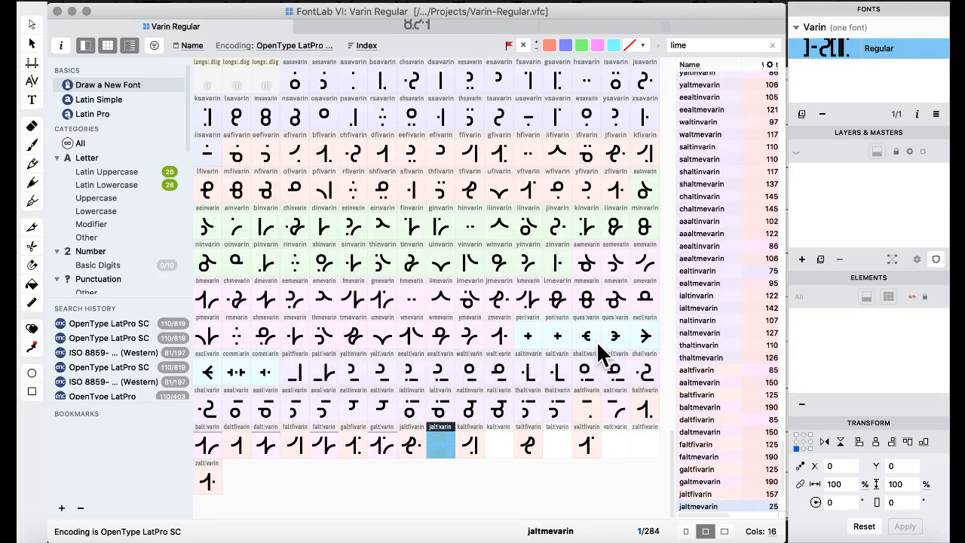
left_click_drag(530, 298, 499, 444)
left_click(617, 344)
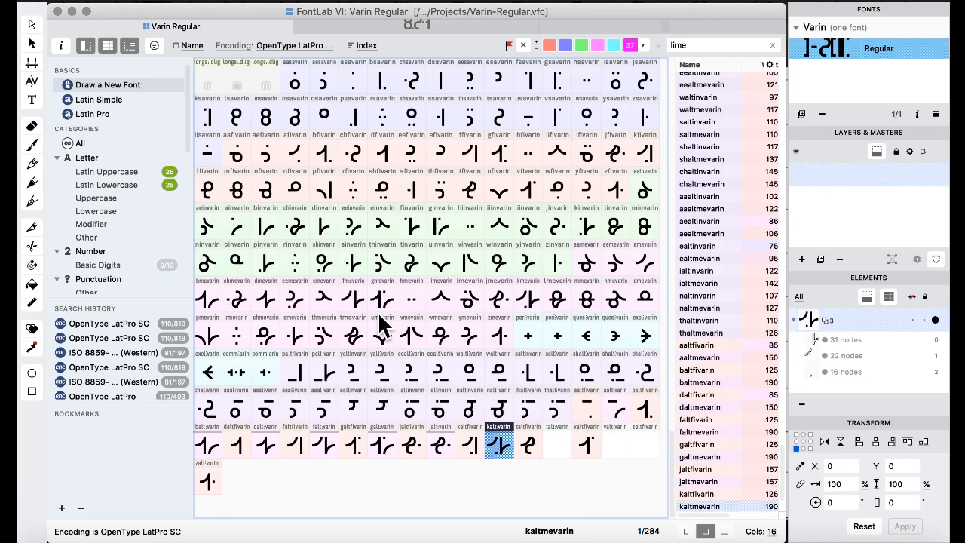
Copy the tmevarin and vmevarin glyphs into the taltmevarin and valtmevarin slots, replacing the existing glyphs.
left_click(358, 341)
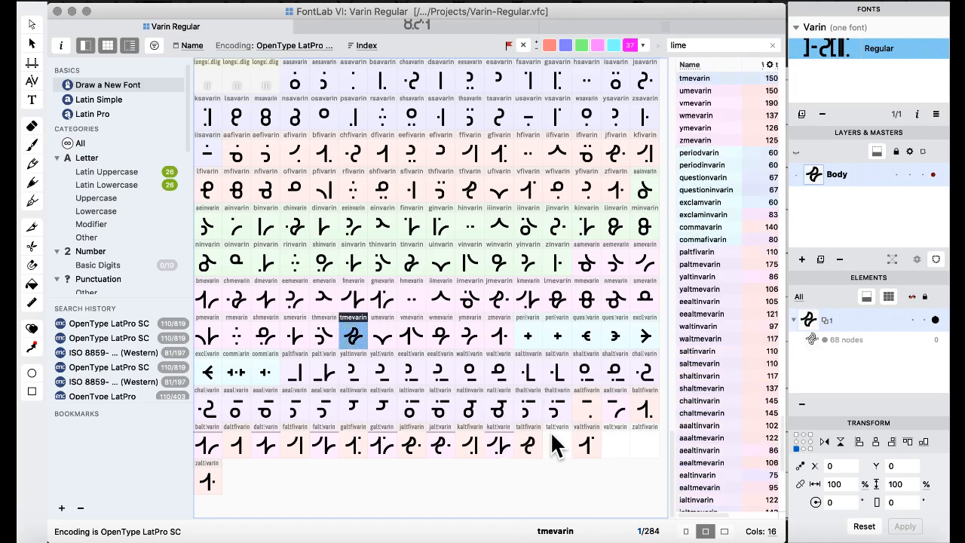
left_click_drag(554, 444, 556, 443)
left_click(614, 344)
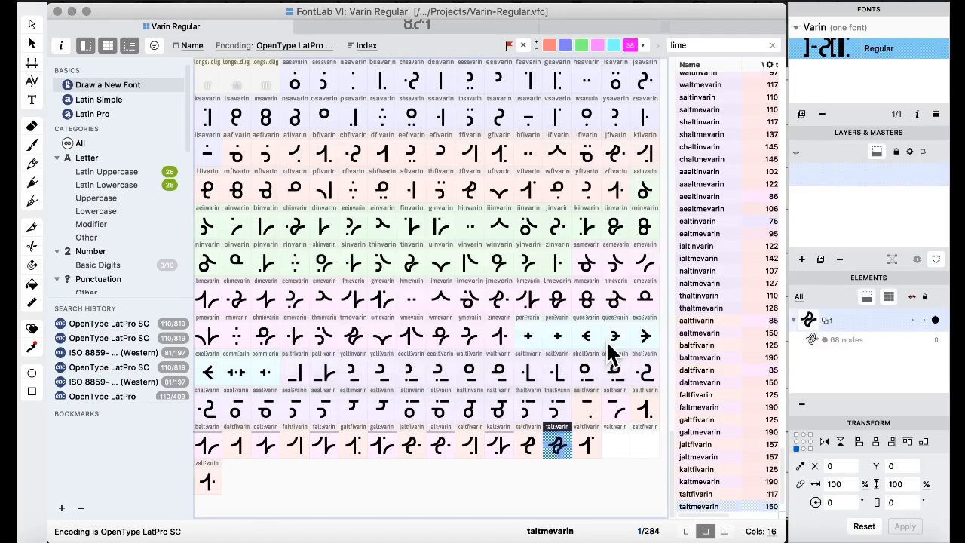
left_click(414, 343)
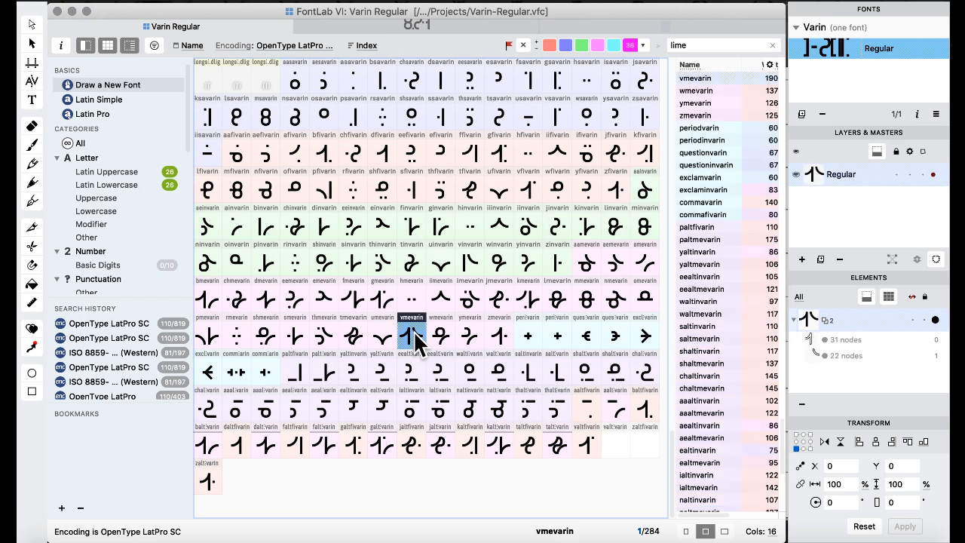
left_click(620, 440)
key("super+v")
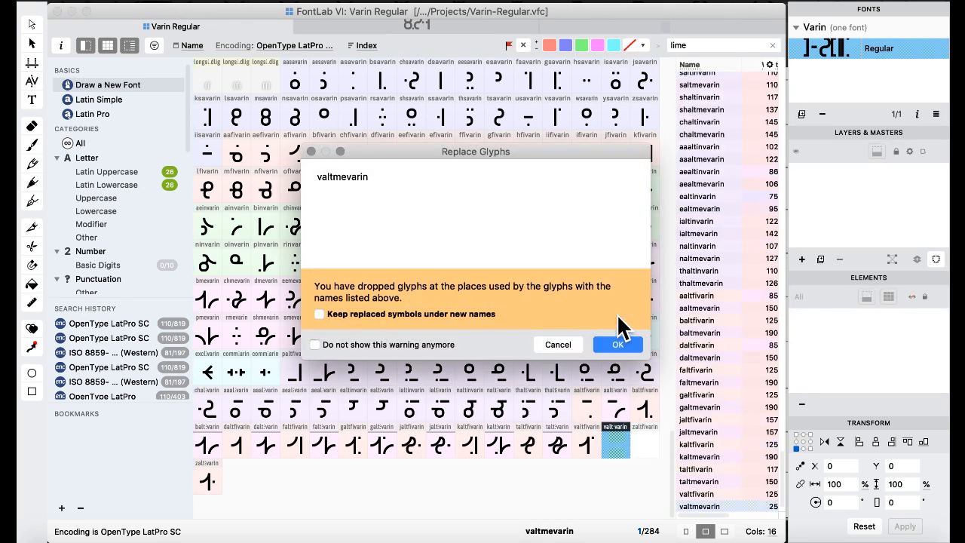
left_click(618, 345)
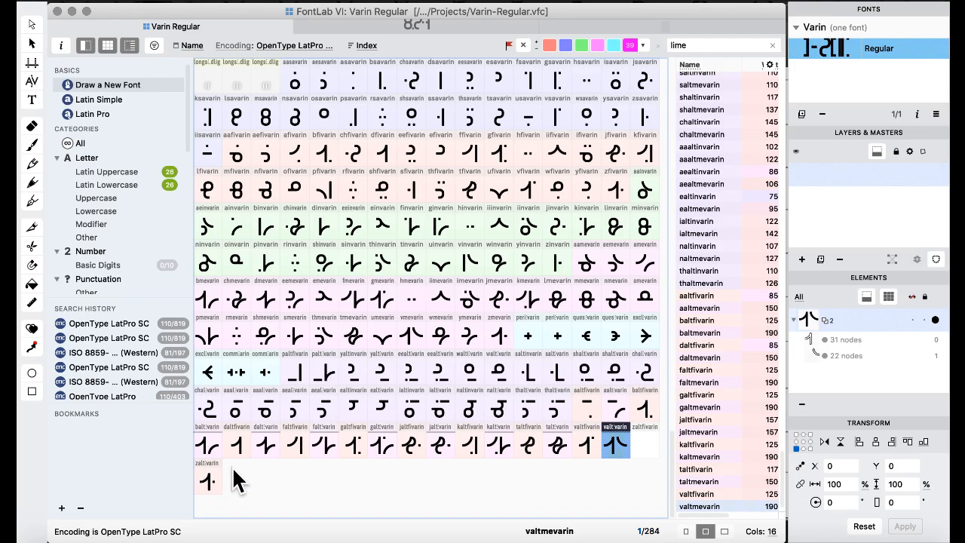
Copy the zaltmevarin glyph into the zaltfivarin slot and replace zaltmevarin with a copy of zmevarin.
left_click_drag(214, 480, 646, 448)
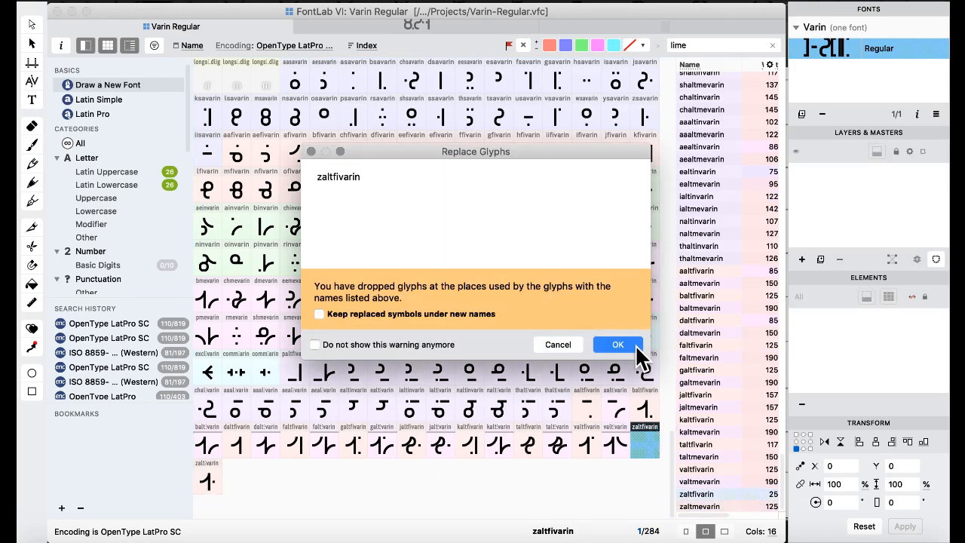
left_click(635, 349)
left_click(499, 335)
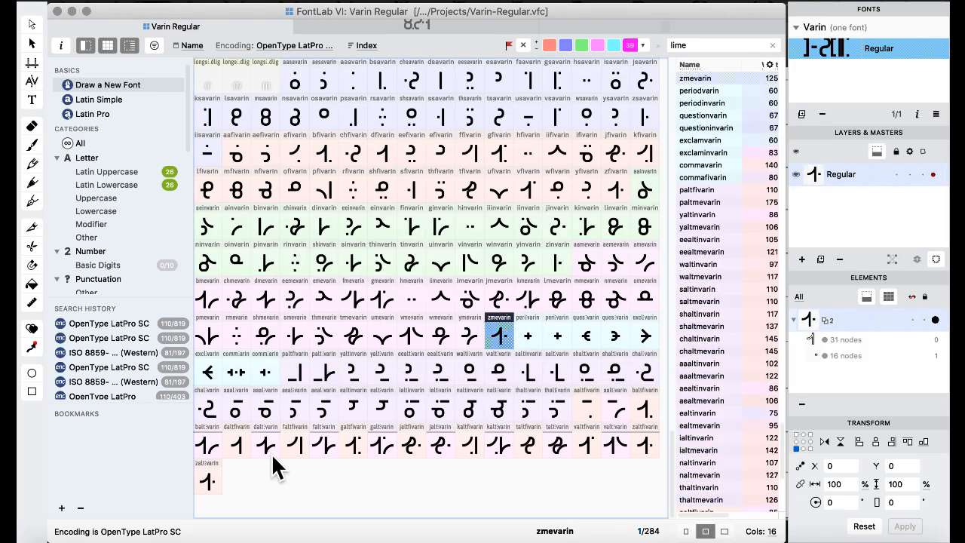
left_click_drag(209, 480, 483, 399)
left_click(615, 345)
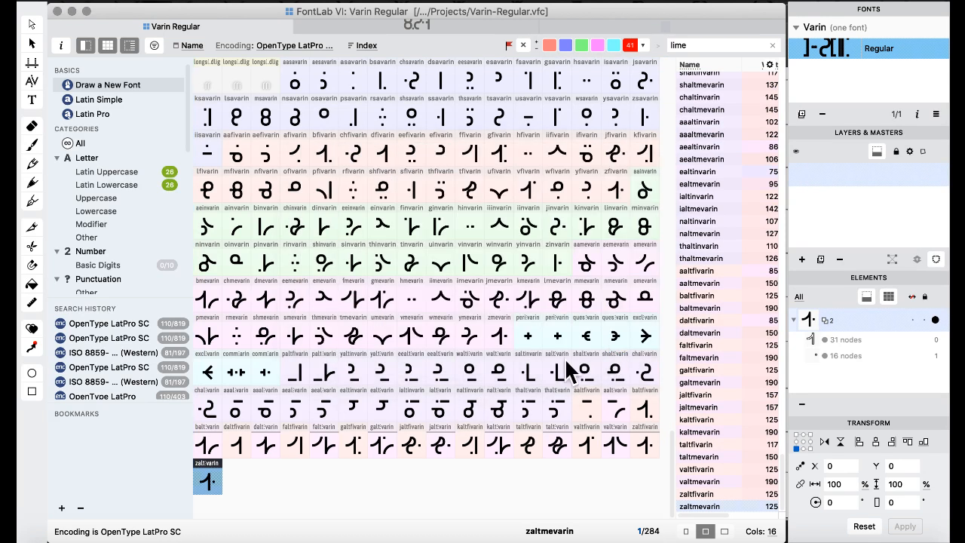
Open the aaltmevarin glyph and copy its horizontal bar contour.
left_click(405, 339)
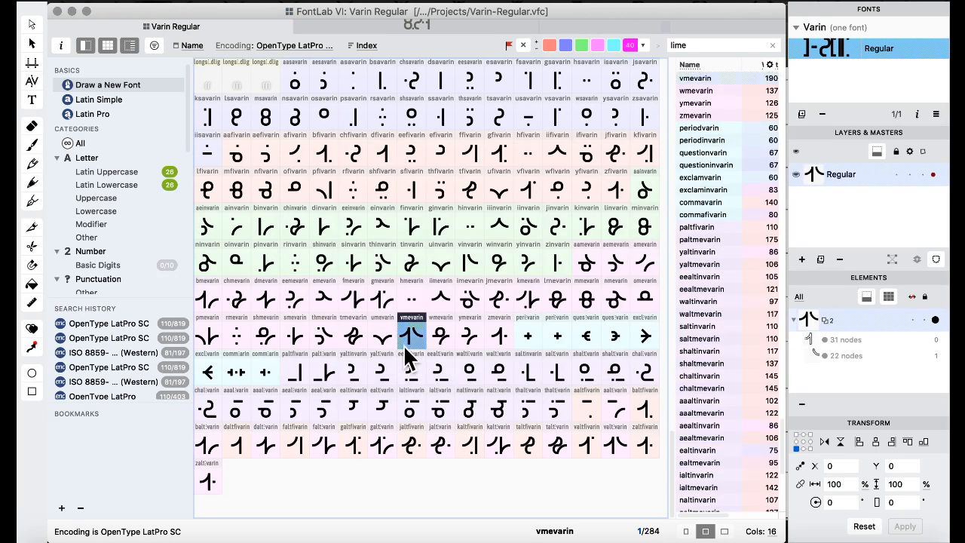
left_click(616, 409)
double_click(614, 411)
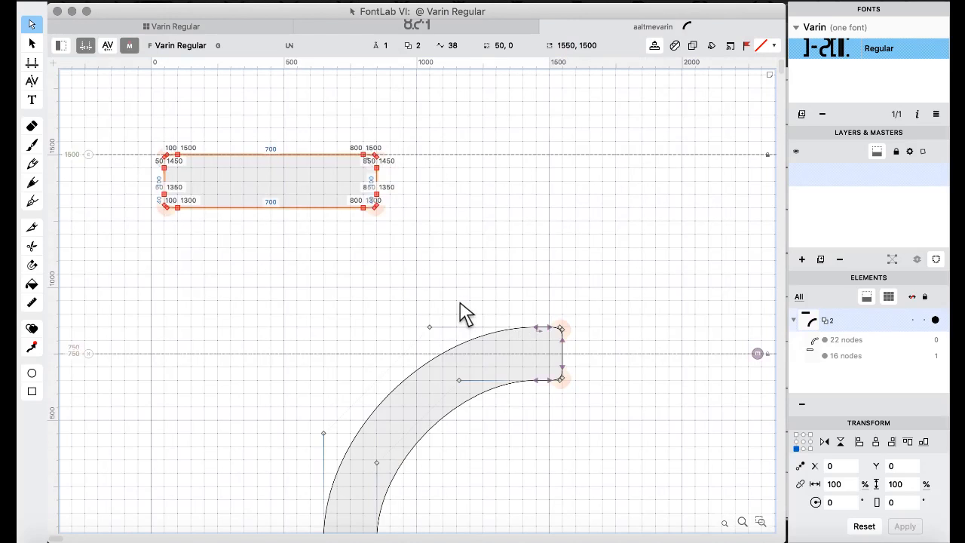
Replace the curved high-left stroke of the baltfivarin glyph with the copied 800 by 200 horizontal bar.
key("bracketright")
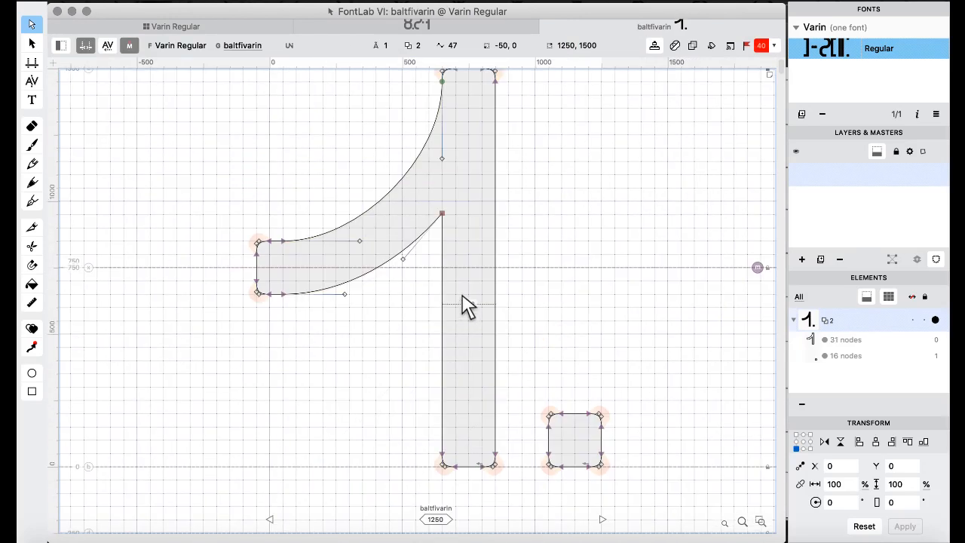
scroll(399, 312, "up", 3)
left_click_drag(198, 241, 452, 320)
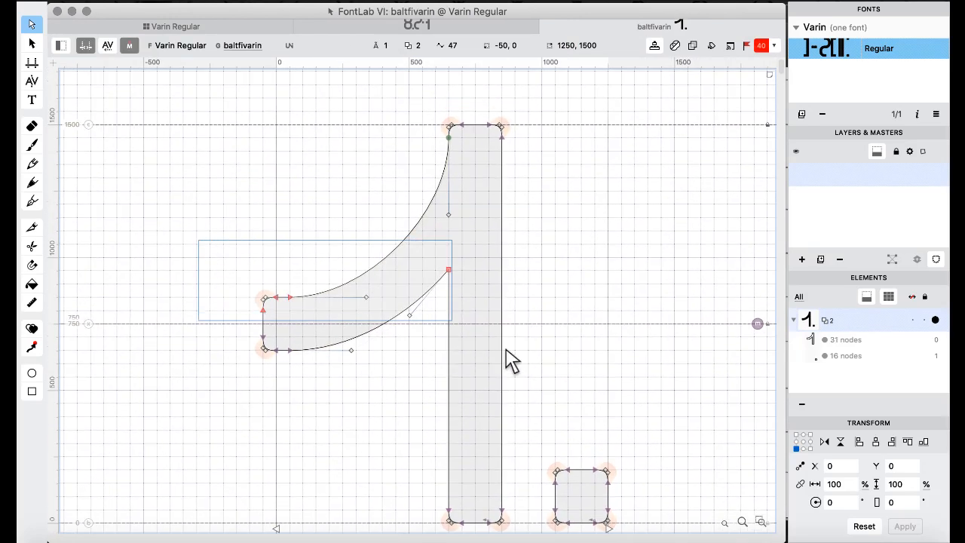
key("BackSpace")
key("super+v")
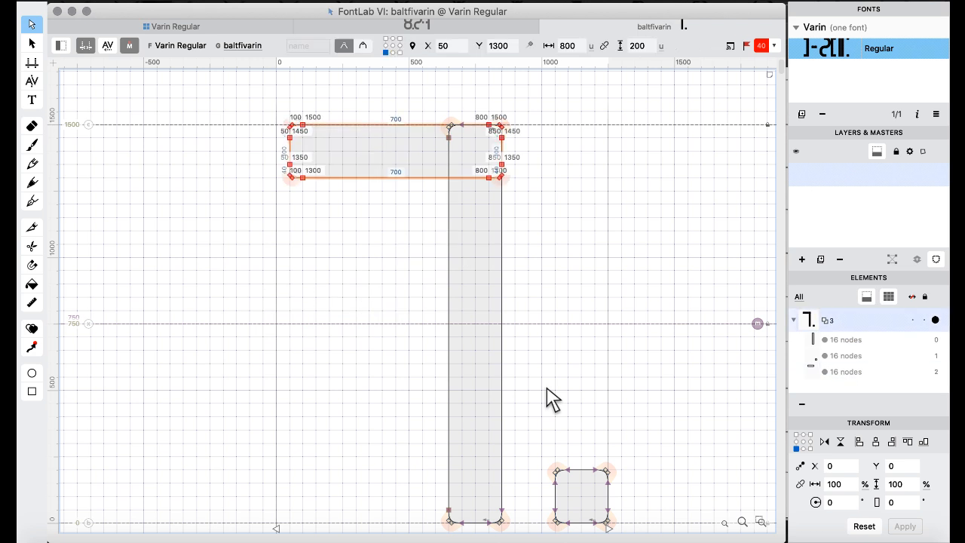
Remove the overlap between all contours of the baltfivarin glyph.
key("super+a")
right_click(389, 277)
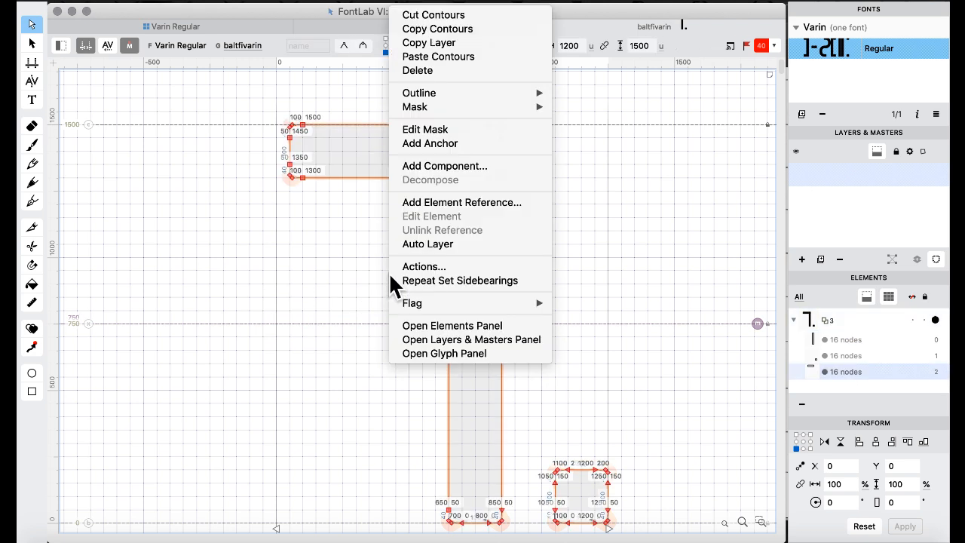
mouse_move(513, 93)
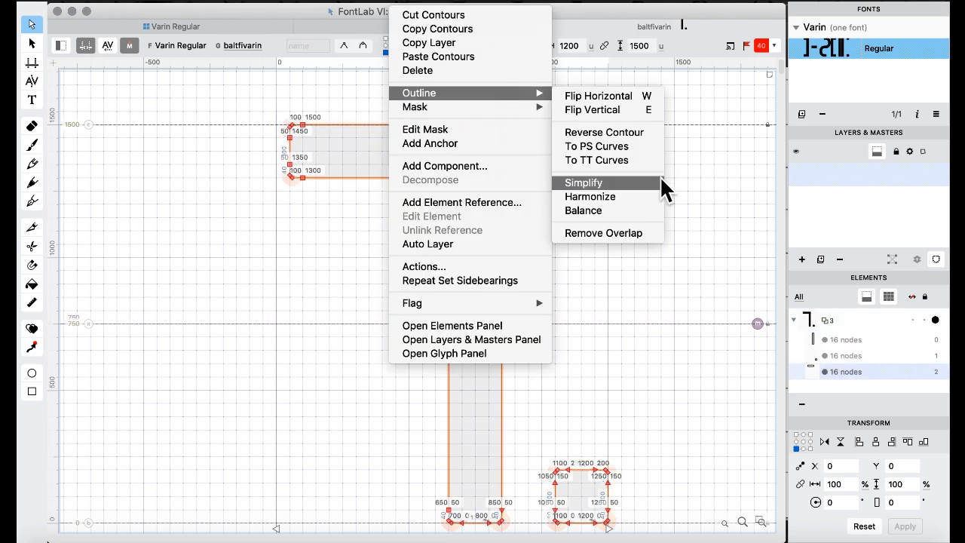
left_click(613, 229)
Replace the curved high-left stroke of the baltmevarin glyph with the copied horizontal bar.
key("]")
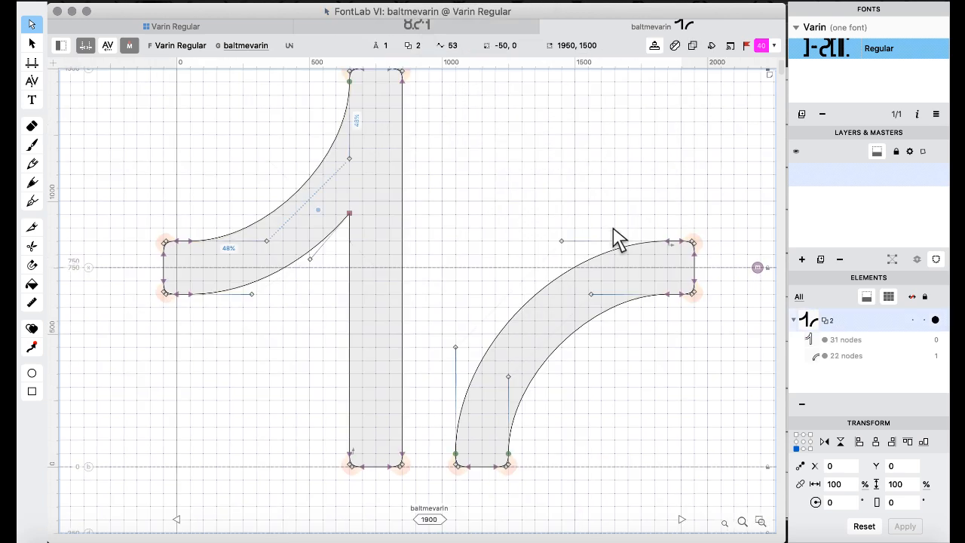
scroll(528, 245, "left", 5)
scroll(528, 245, "up", 2)
left_click_drag(294, 233, 577, 398)
key("BackSpace")
key("super+v")
Remove the overlap between all contours of the baltmevarin glyph.
key("super+a")
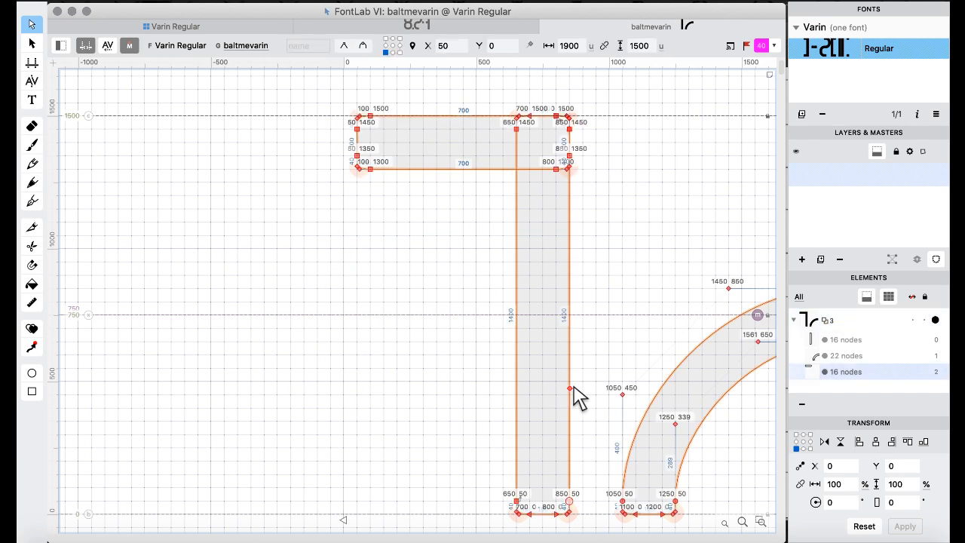
right_click(409, 259)
mouse_move(427, 95)
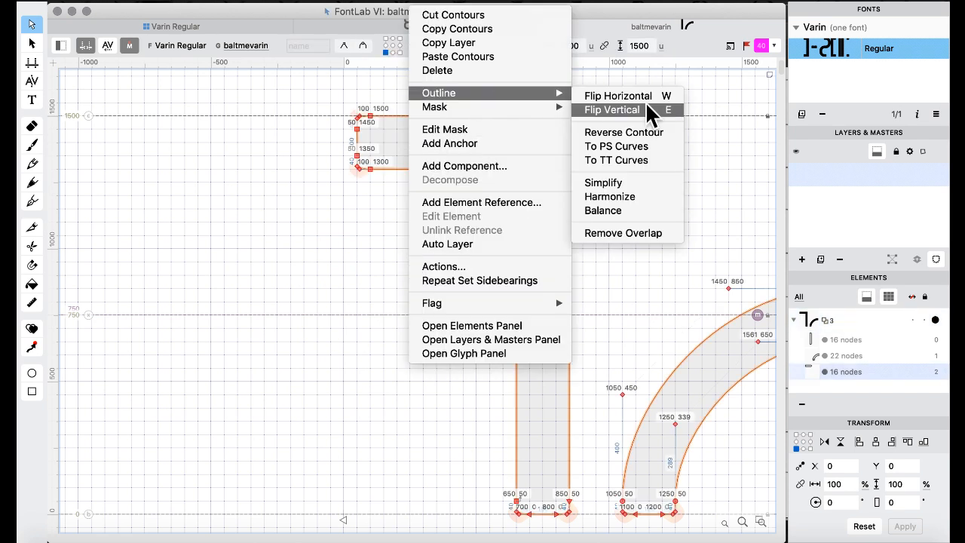
left_click(621, 233)
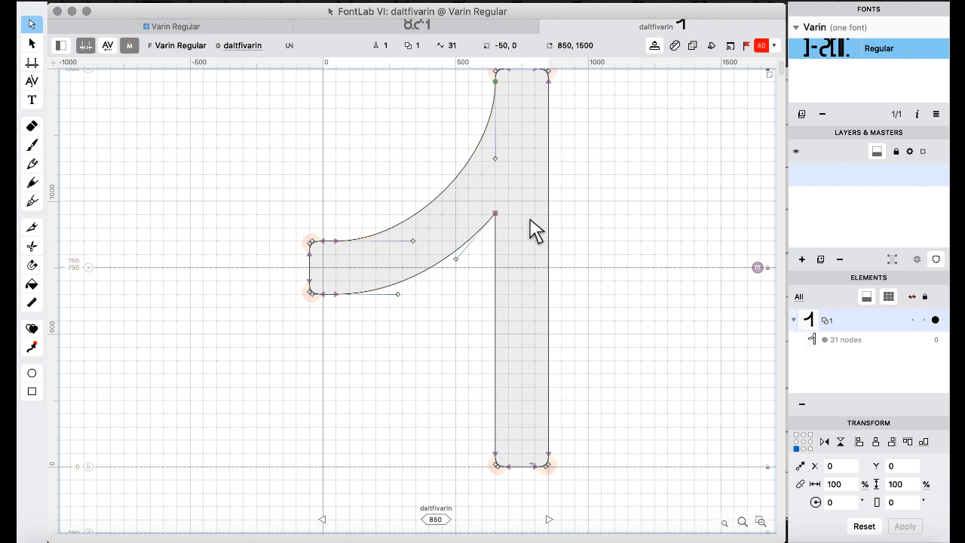
Replace the curved high-left stroke of the daltfivarin glyph with the copied 800 by 200 bar and remove the overlap.
scroll(532, 231, "up", 3)
left_click_drag(241, 238, 608, 399)
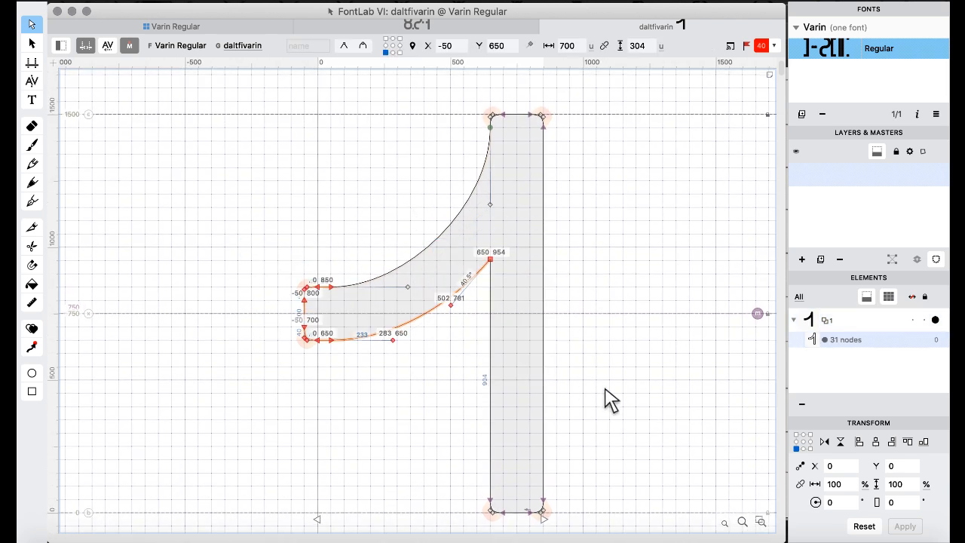
key("BackSpace")
key("super+v")
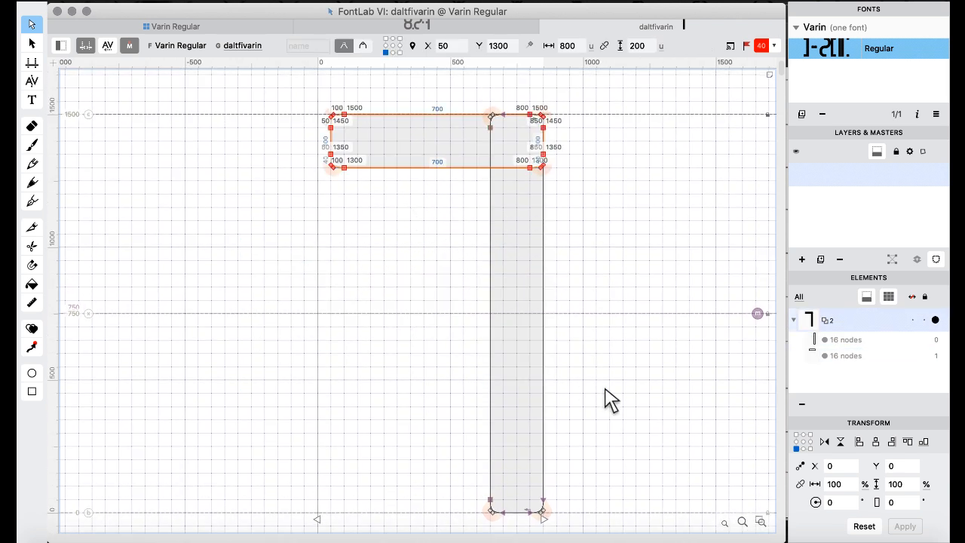
key("super+alt+o")
Replace the curved high-left stroke of the daltmevarin glyph with the copied 800 by 200 bar and remove the overlap.
key("]")
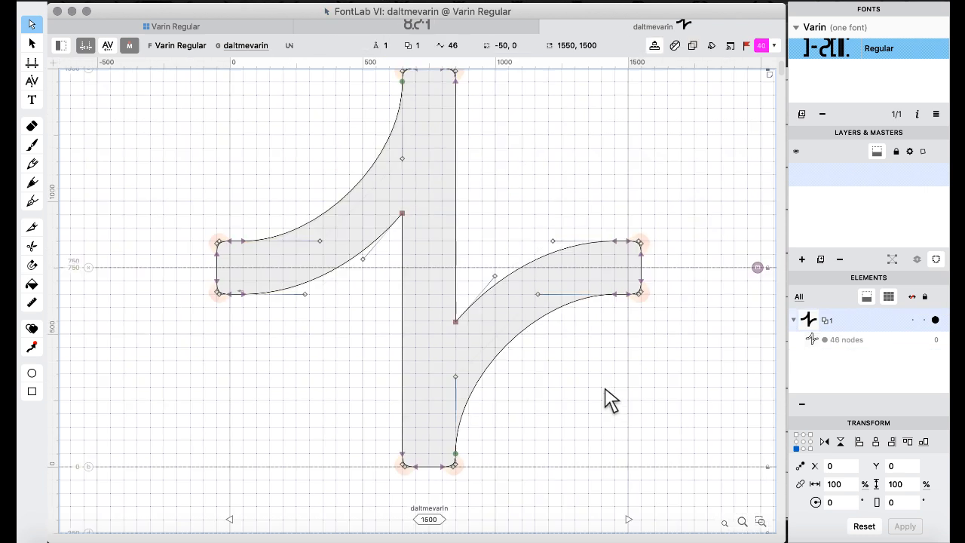
scroll(289, 217, "left", 2)
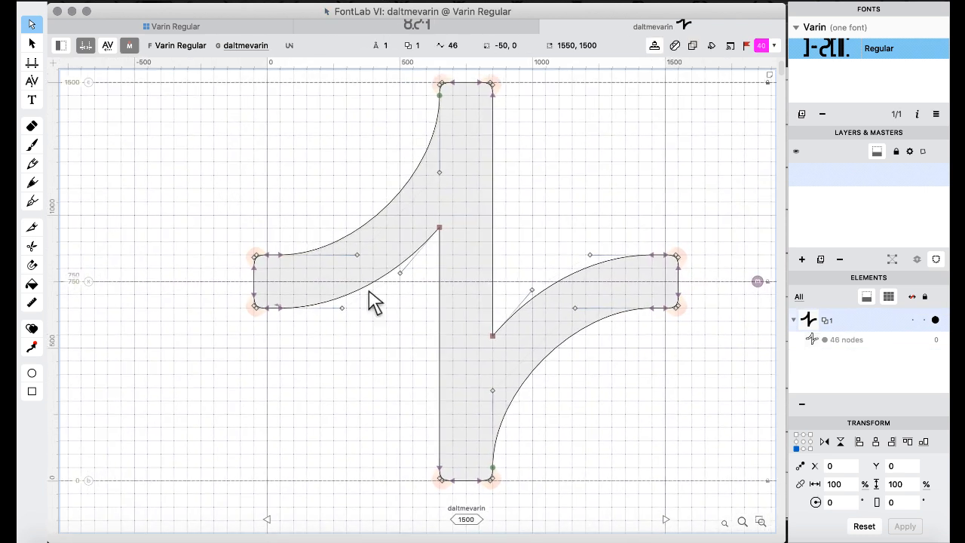
left_click_drag(213, 185, 452, 348)
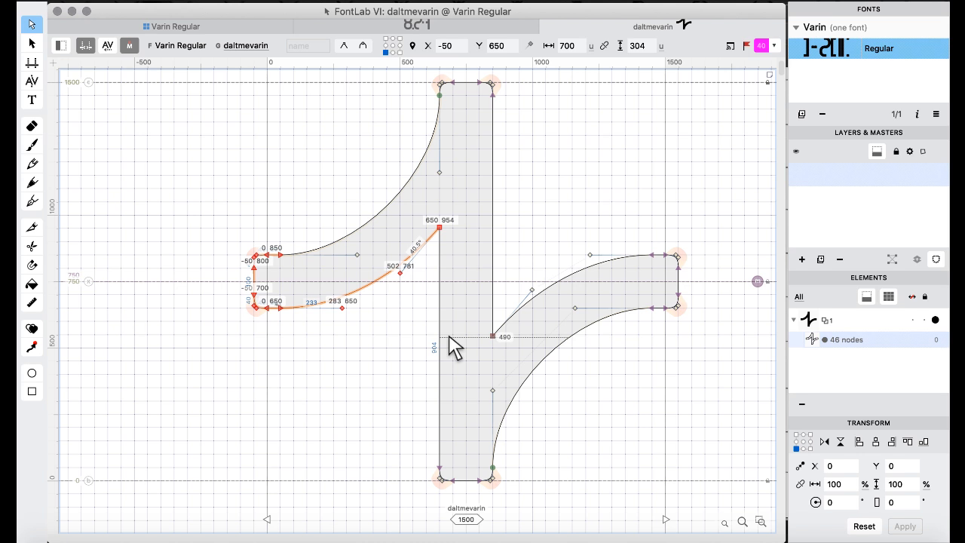
key("Delete")
key("super+v")
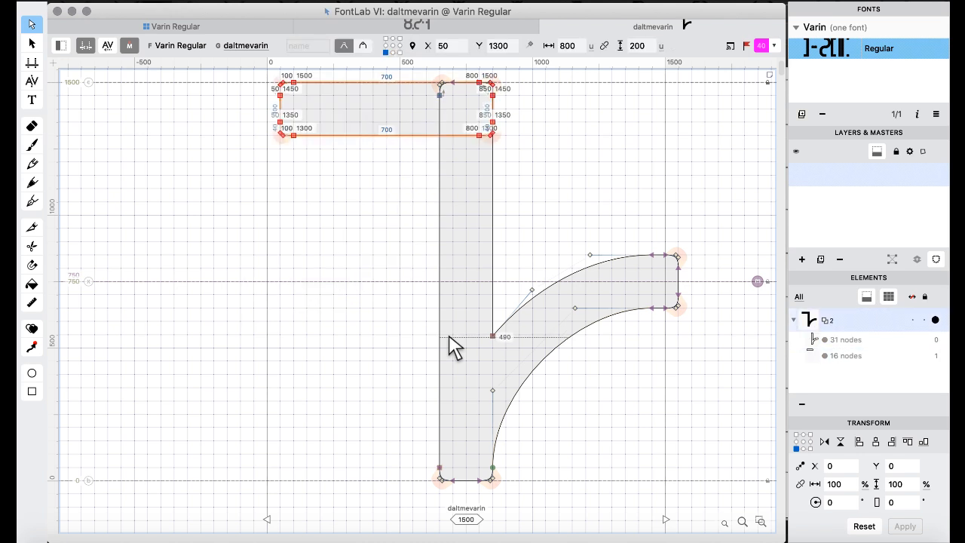
key("super+a")
key("super+shift+o")
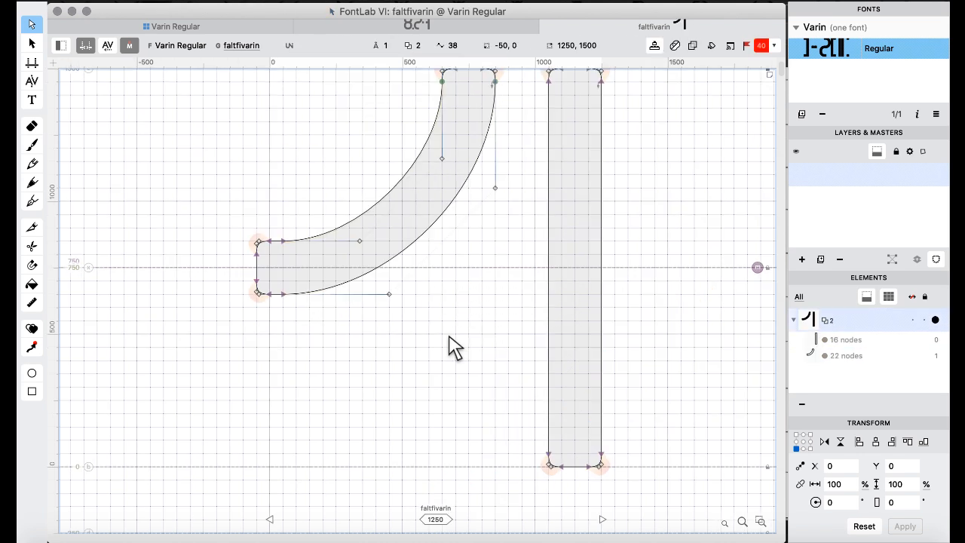
Replace the separate curved high-left stroke of the faltfivarin glyph with the copied 800 by 200 bar.
scroll(452, 347, "up", 3)
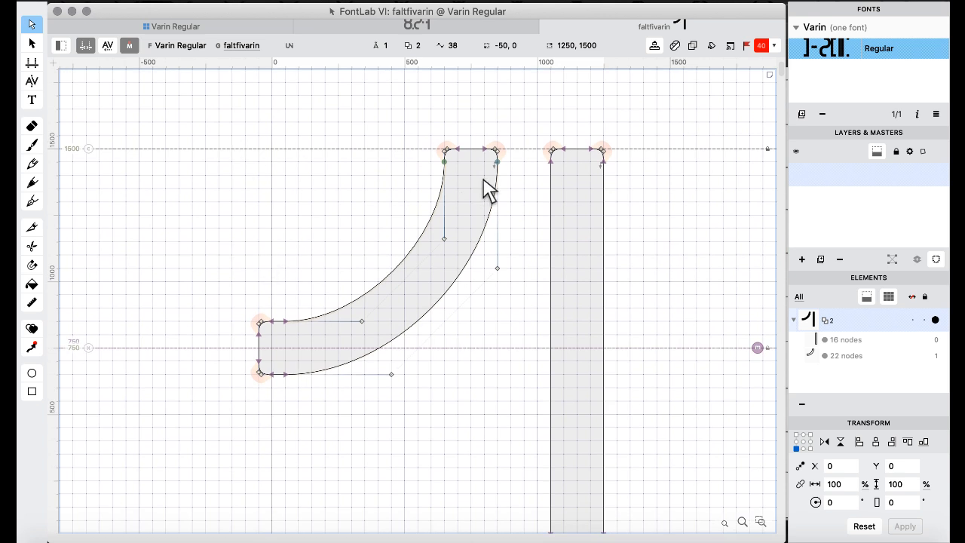
left_click_drag(198, 102, 526, 441)
key("Delete")
key("super+v")
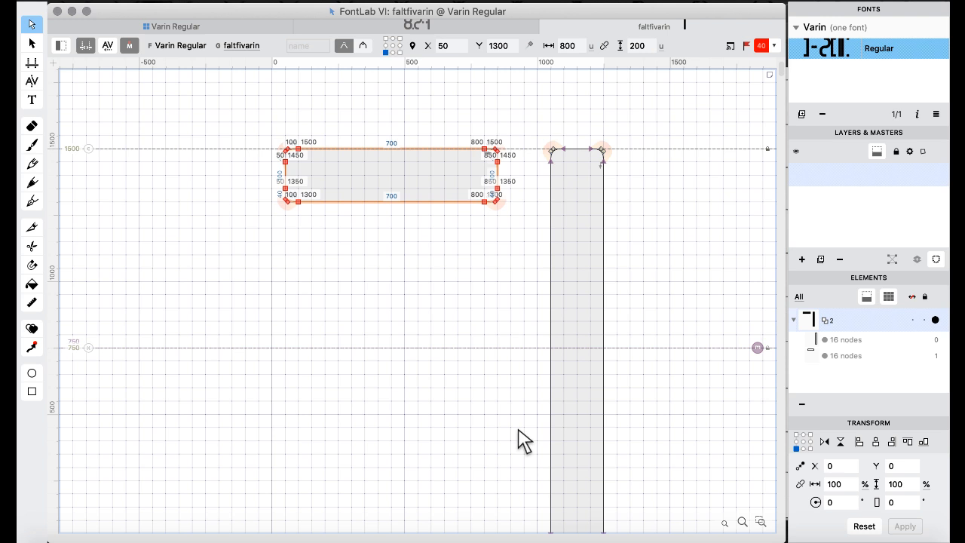
Replace the separate curved high-left stroke of the faltmevarin glyph with the copied horizontal bar.
key("bracketright")
scroll(518, 431, "up", 3)
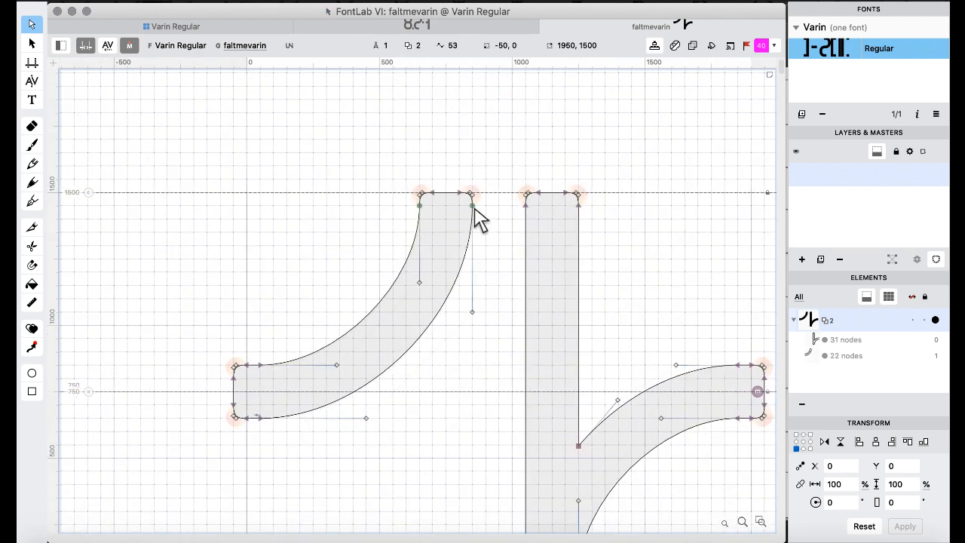
left_click_drag(202, 193, 488, 453)
key("Delete")
key("super+v")
Replace the curved high-left stroke of the galtfivarin glyph with the copied 800 by 200 bar and remove the overlap.
key("bracketright")
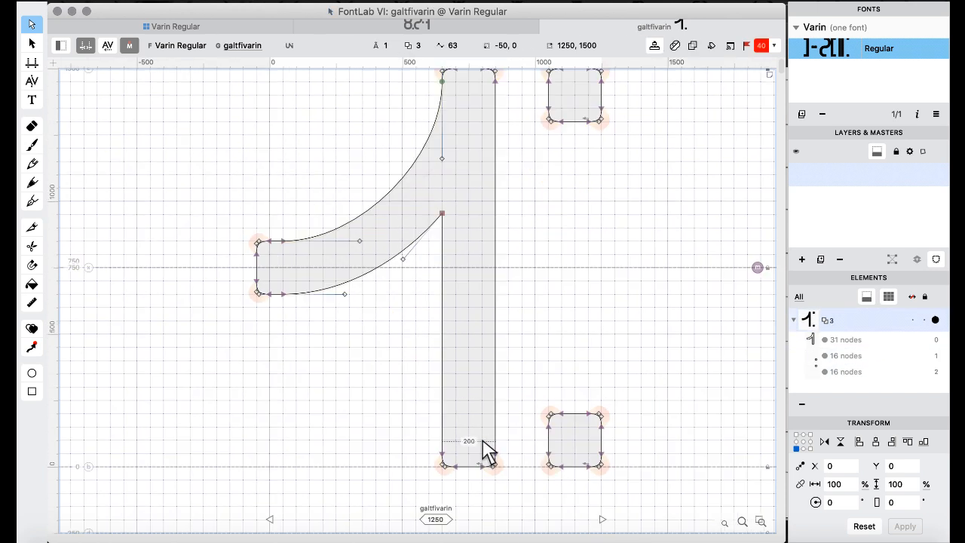
scroll(362, 340, "up", 3)
left_click_drag(196, 290, 502, 431)
key("Delete")
key("super+v")
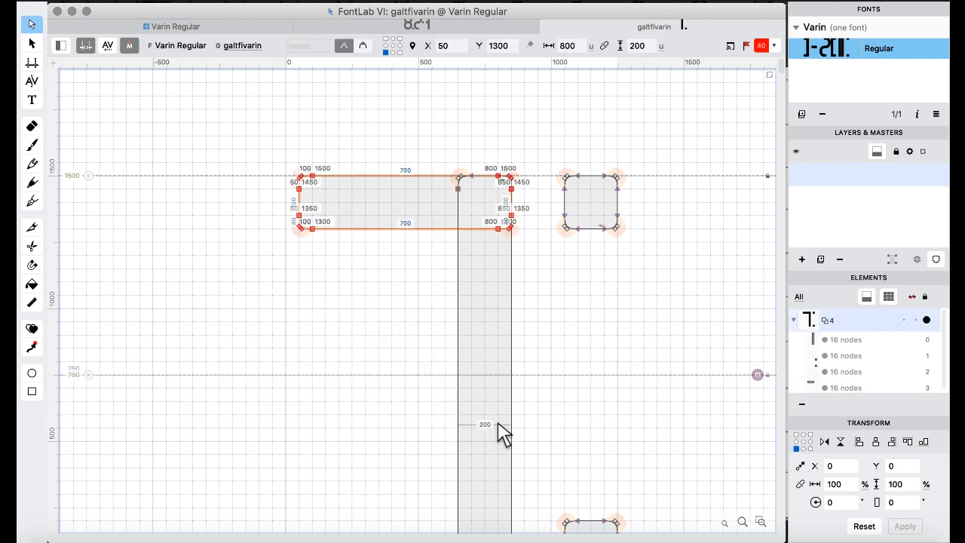
key("super+a")
key("super+shift+o")
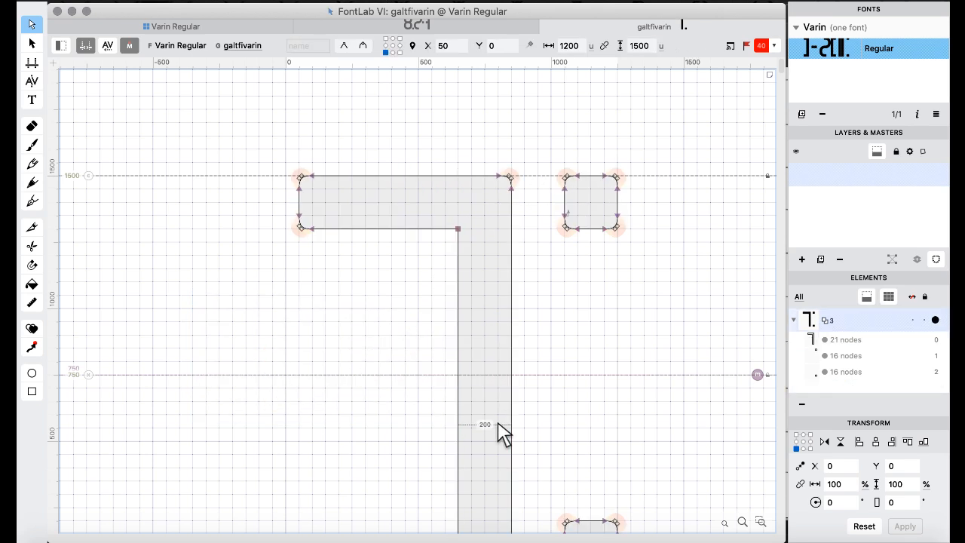
Replace the curved high-left stroke of the galtmevarin glyph with the copied horizontal bar and remove the overlap.
key("]")
scroll(498, 424, "up", 2)
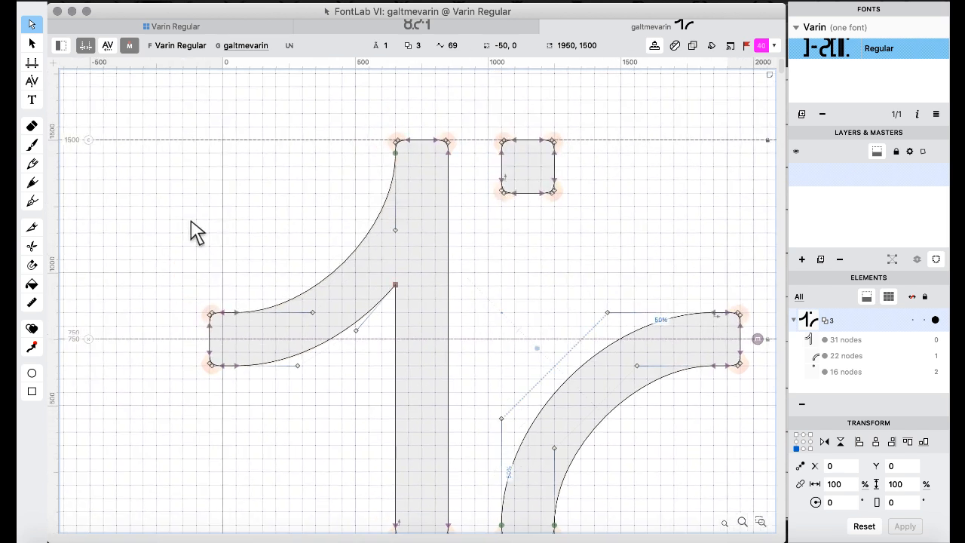
left_click_drag(169, 226, 421, 405)
key("BackSpace")
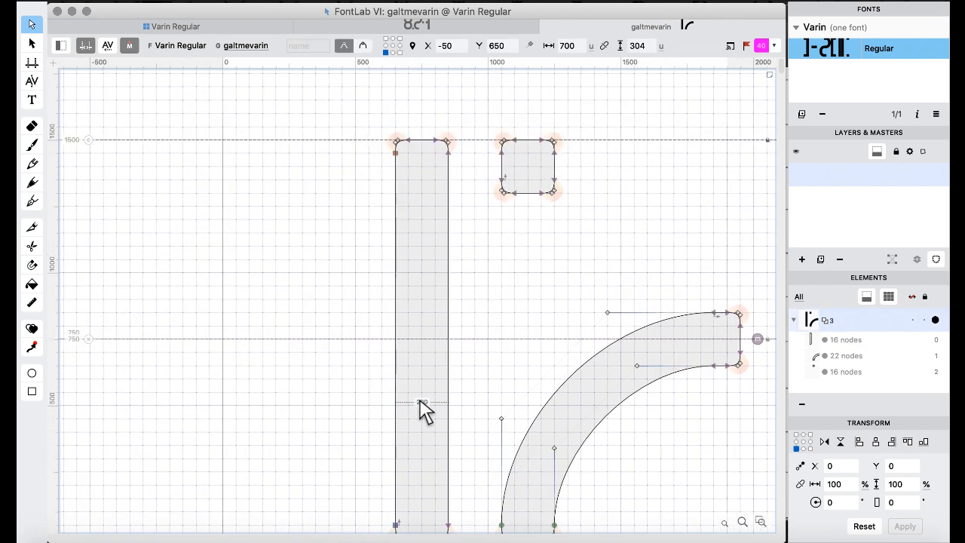
key("super+v")
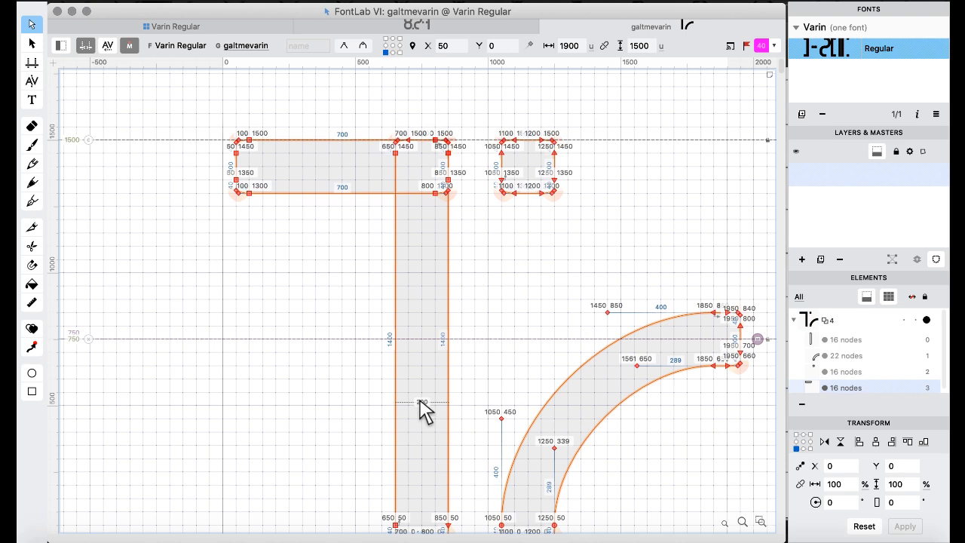
key("super+shift+o")
Delete the curved high-left stroke of the jaltfivarin glyph and paste the copied 800 by 200 bar in its place.
key("Page_Down")
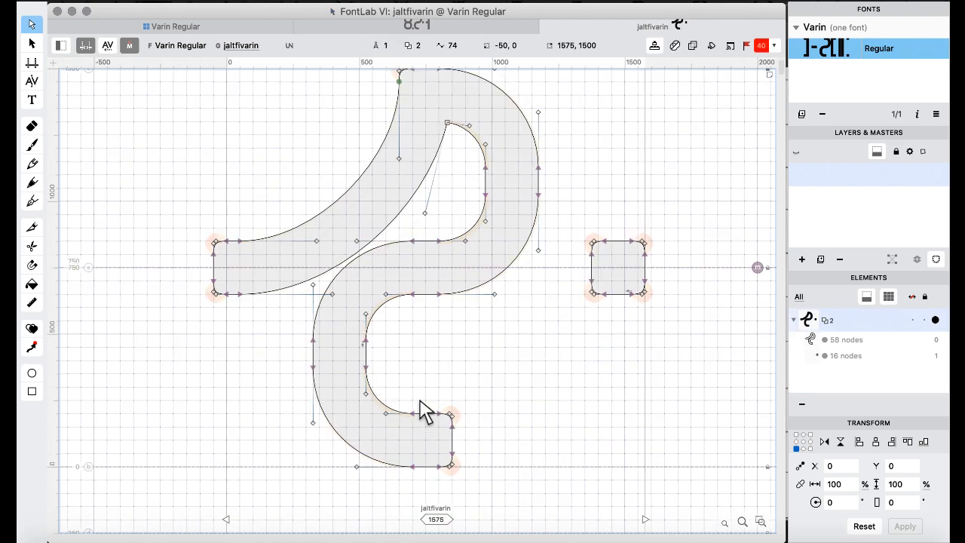
scroll(420, 400, "up", 2)
left_click_drag(207, 260, 314, 391)
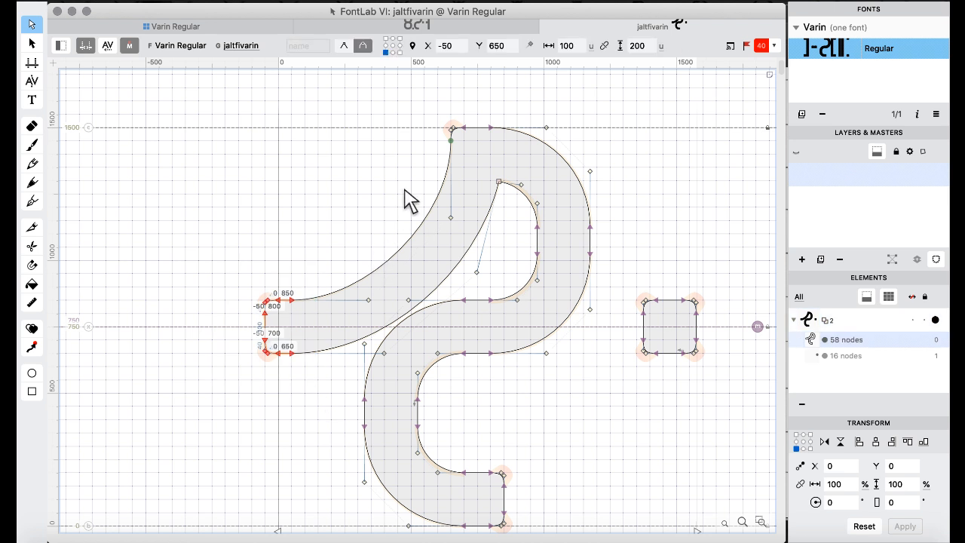
left_click_drag(405, 168, 458, 141)
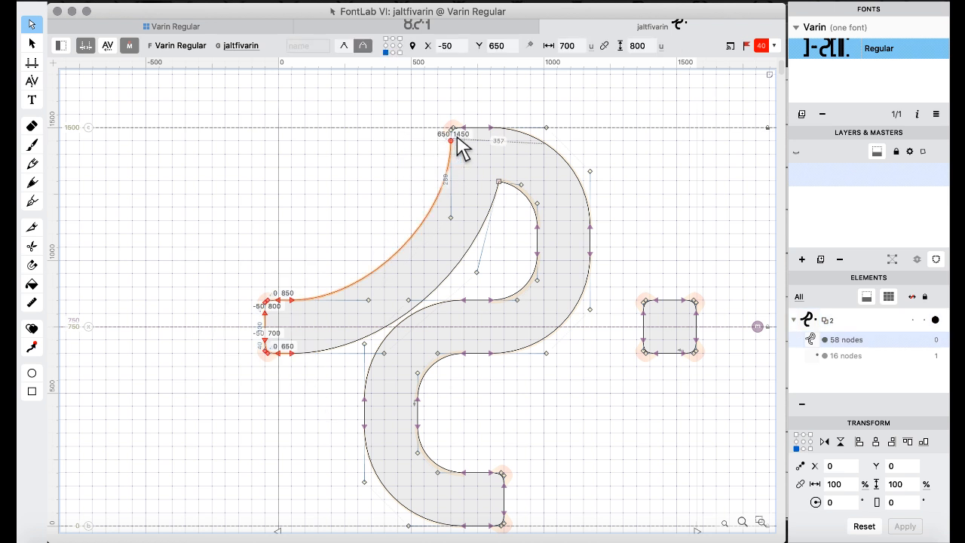
key("Delete")
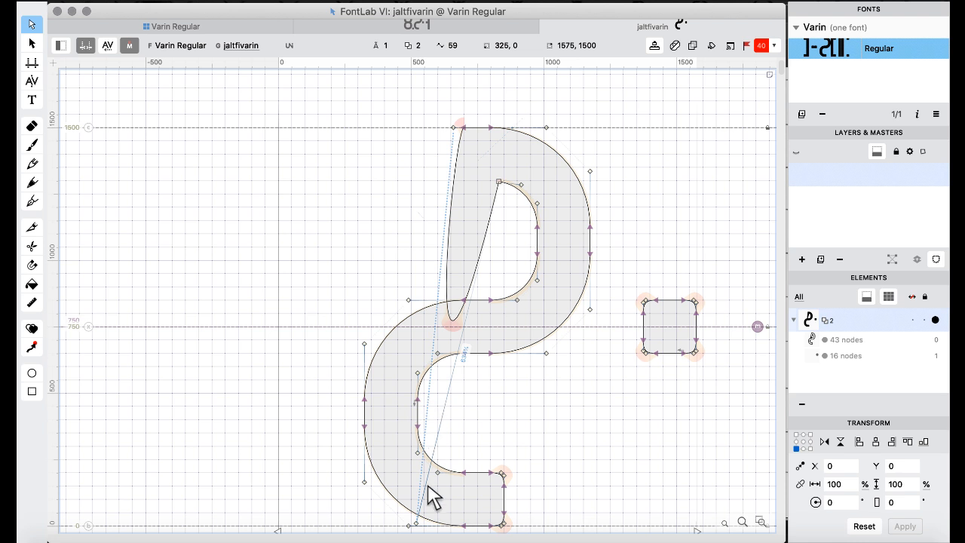
key("Delete")
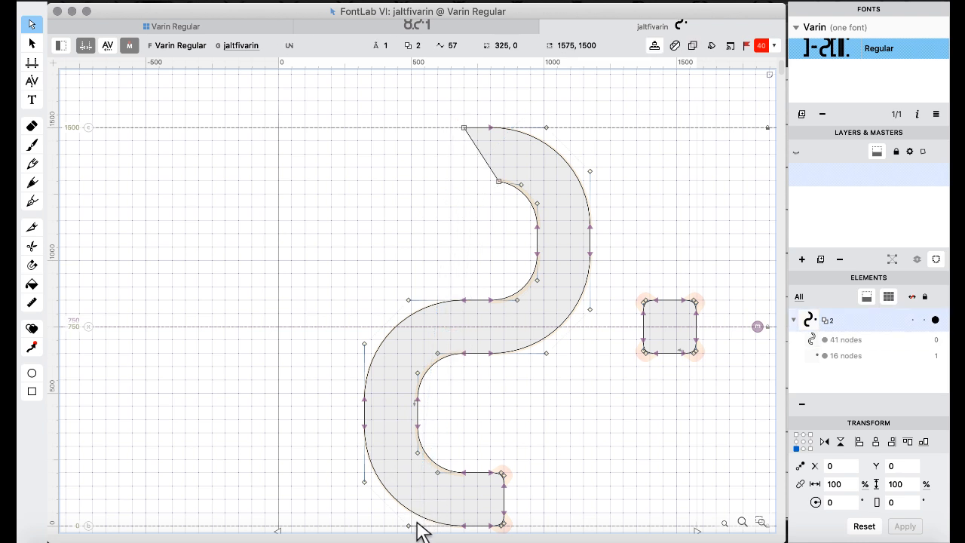
key("super+v")
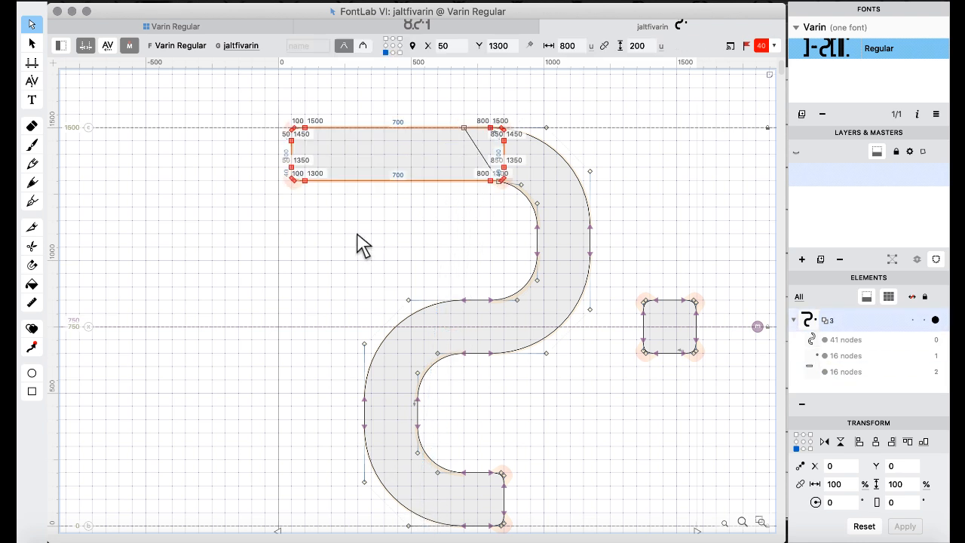
Merge the pasted bar with the jaltfivarin curve by removing the overlap, and delete the leftover node at 831, 1297.
scroll(362, 245, "up", 3)
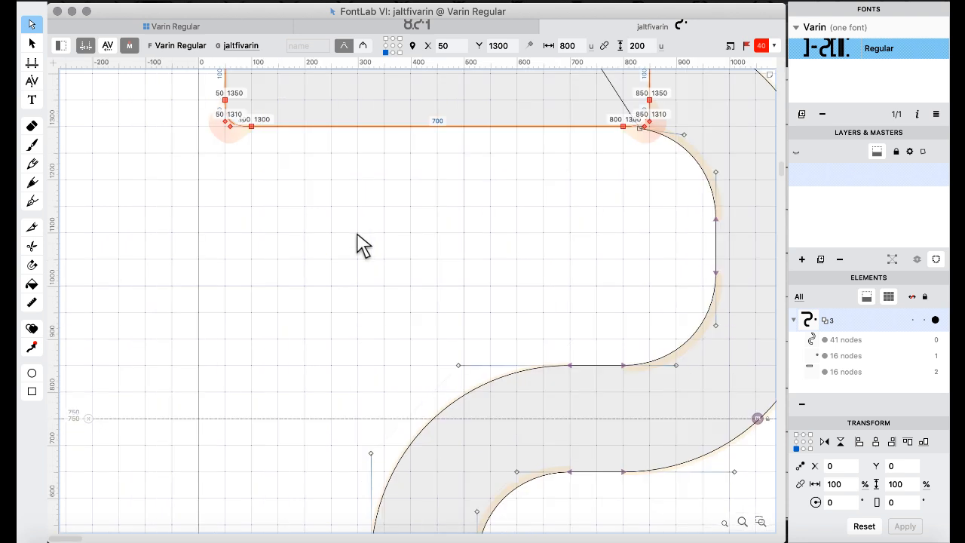
scroll(362, 245, "up", 5)
scroll(362, 245, "right", 4)
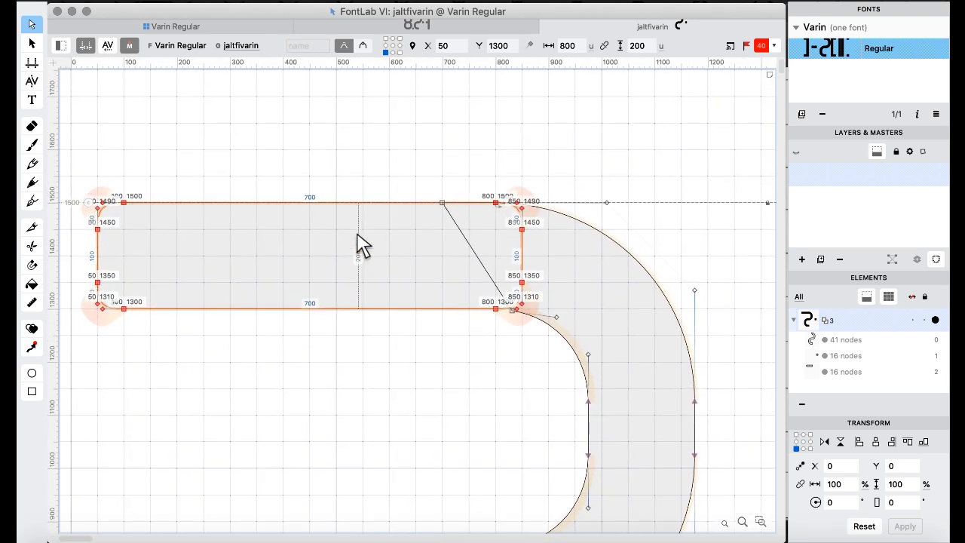
scroll(362, 245, "up", 3)
scroll(362, 245, "right", 3)
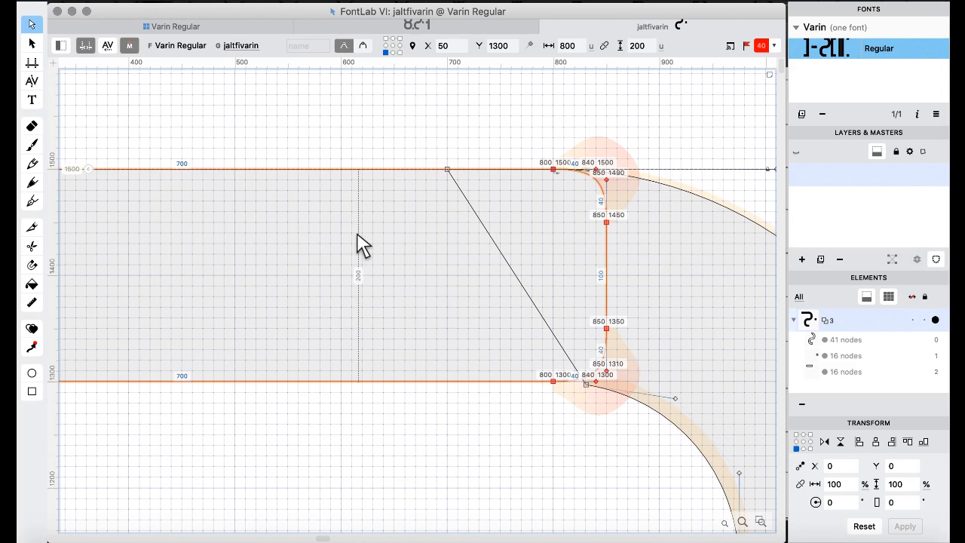
scroll(362, 245, "right", 2)
scroll(361, 245, "up", 1)
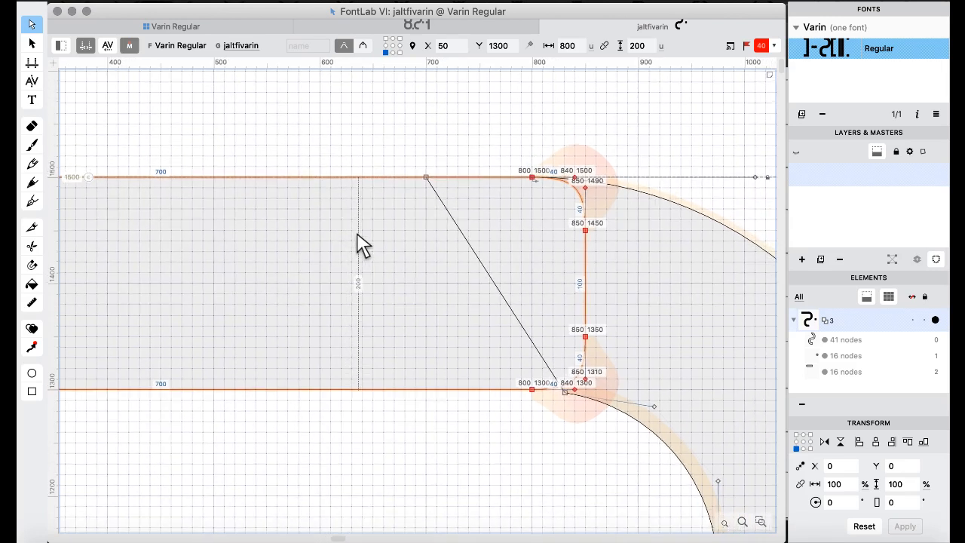
left_click(502, 434)
left_click(533, 390)
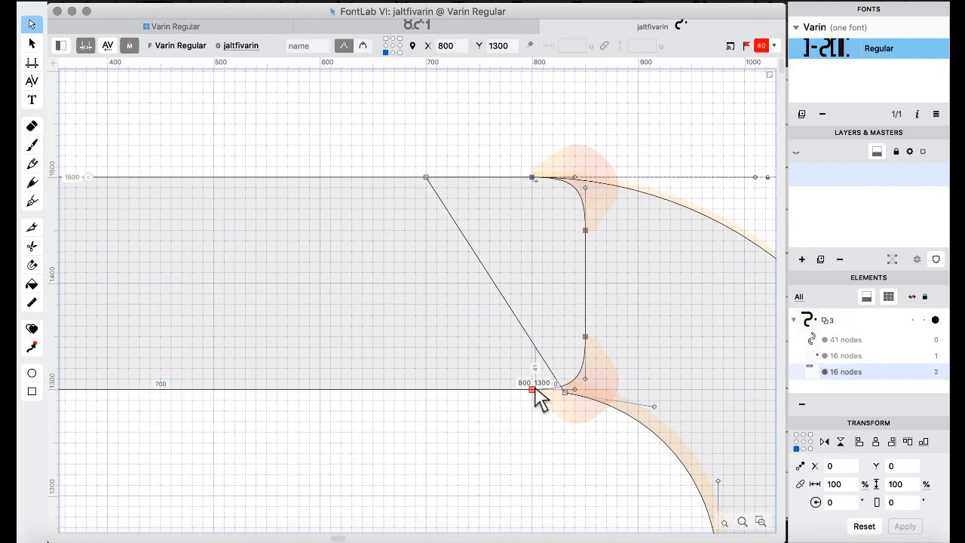
double_click(533, 390)
key("super+shift+o")
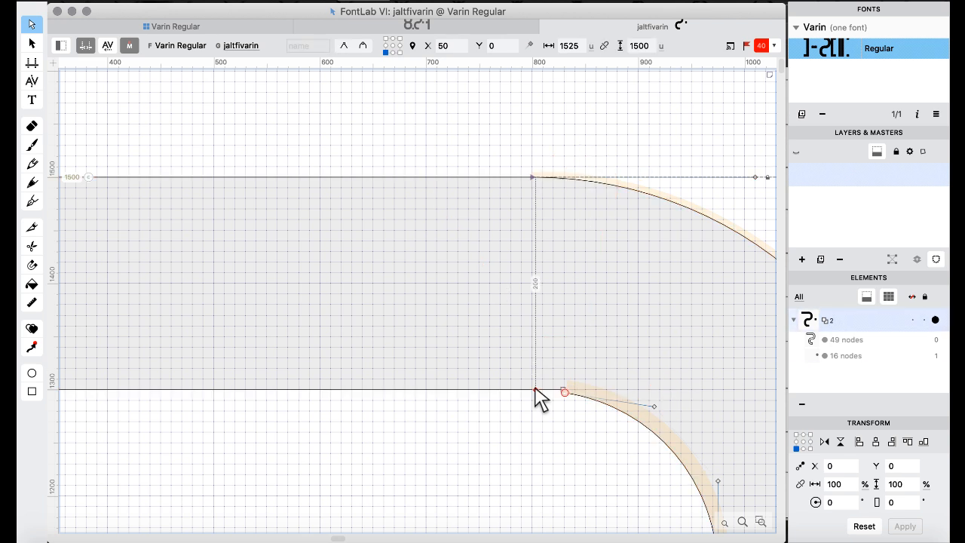
left_click(565, 392)
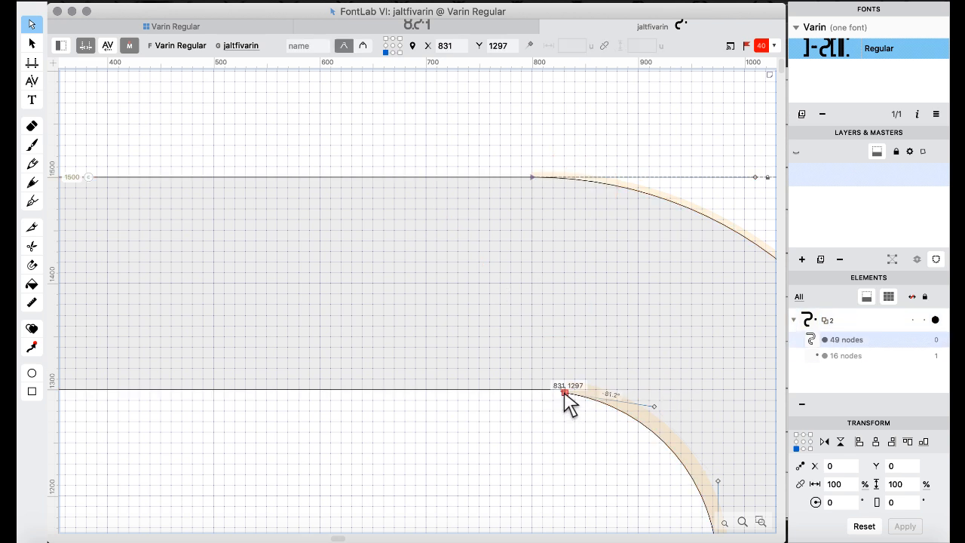
key("Delete")
Delete the curved high-left stroke of the jaltmevarin glyph and paste the copied 800 by 200 bar in its place.
key("bracketright")
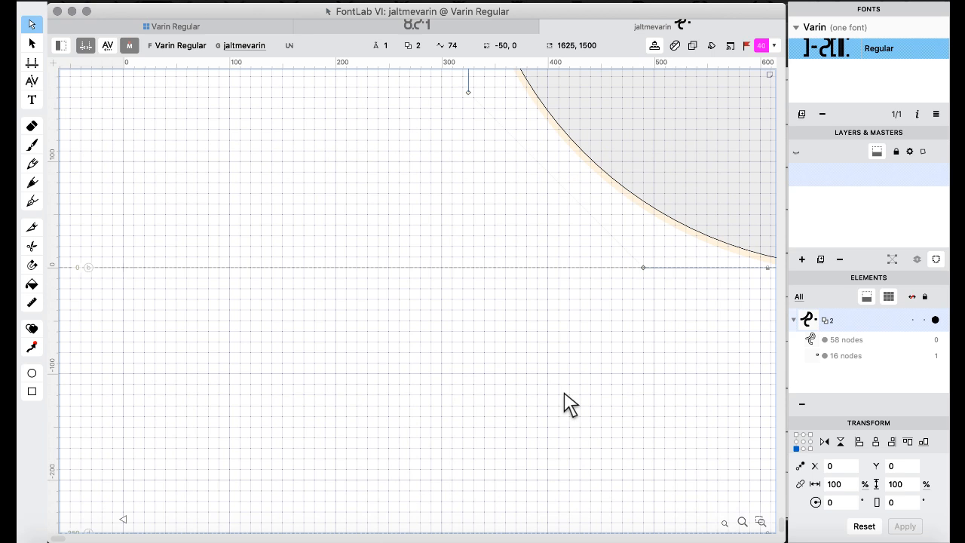
key("super+minus")
scroll(565, 393, "up", 10)
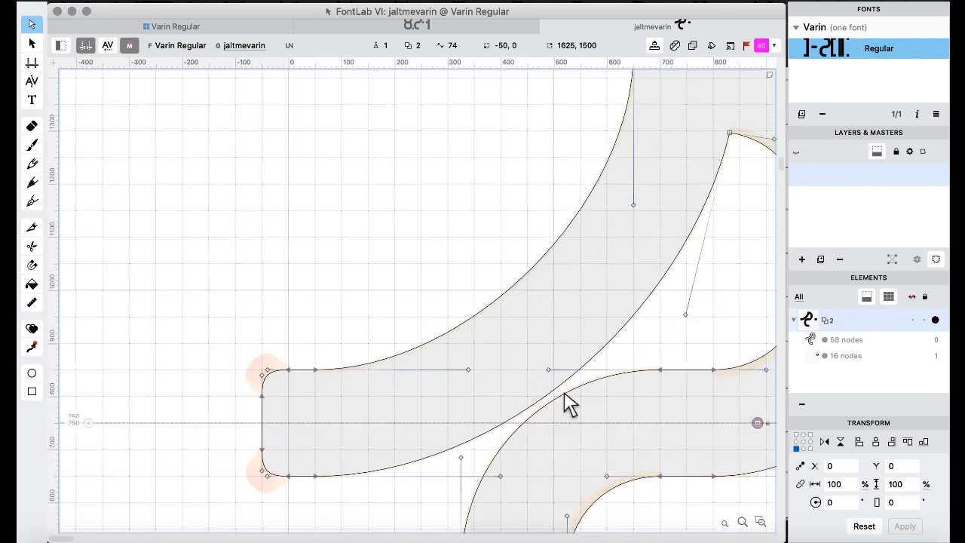
scroll(569, 404, "left", 5)
left_click_drag(216, 324, 407, 536)
scroll(493, 244, "up", 5)
scroll(482, 256, "right", 3)
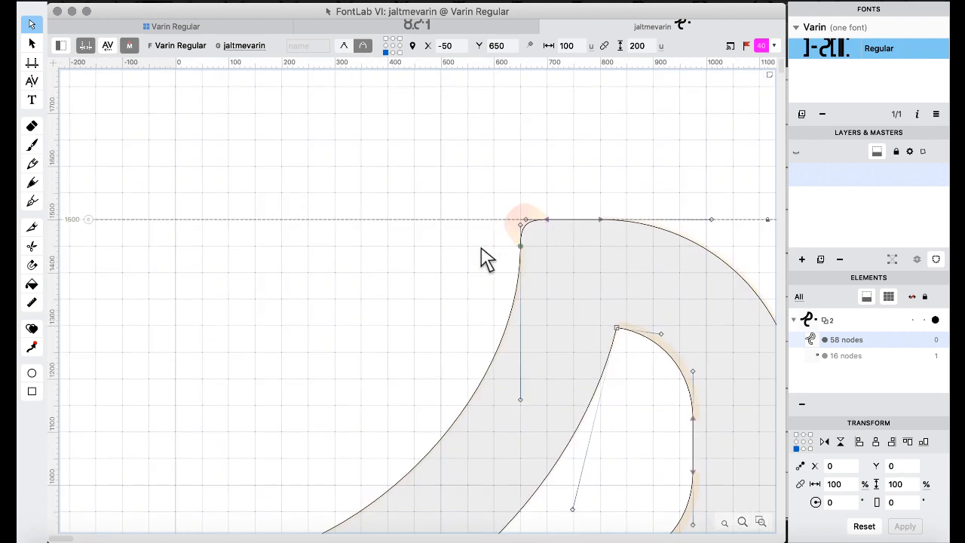
left_click_drag(472, 258, 517, 250)
key("Delete")
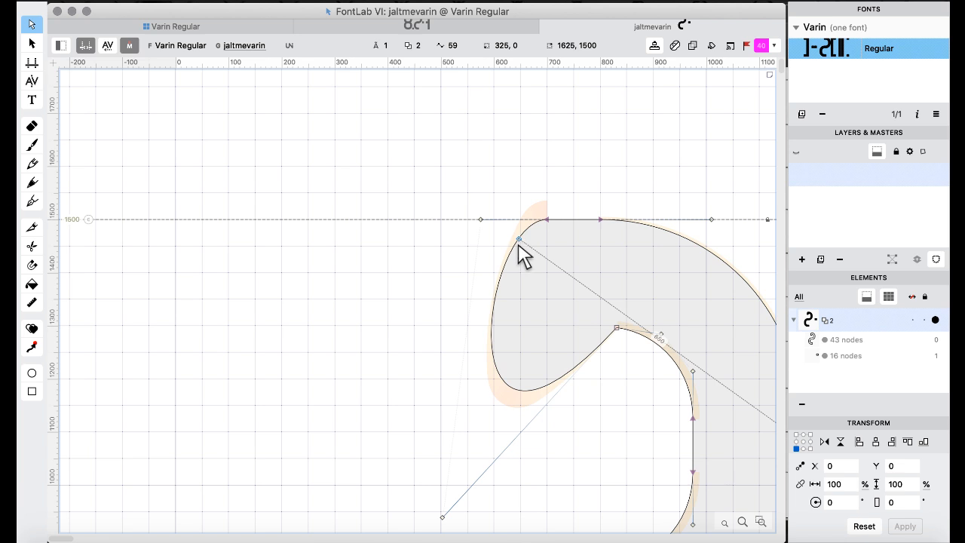
key("Delete")
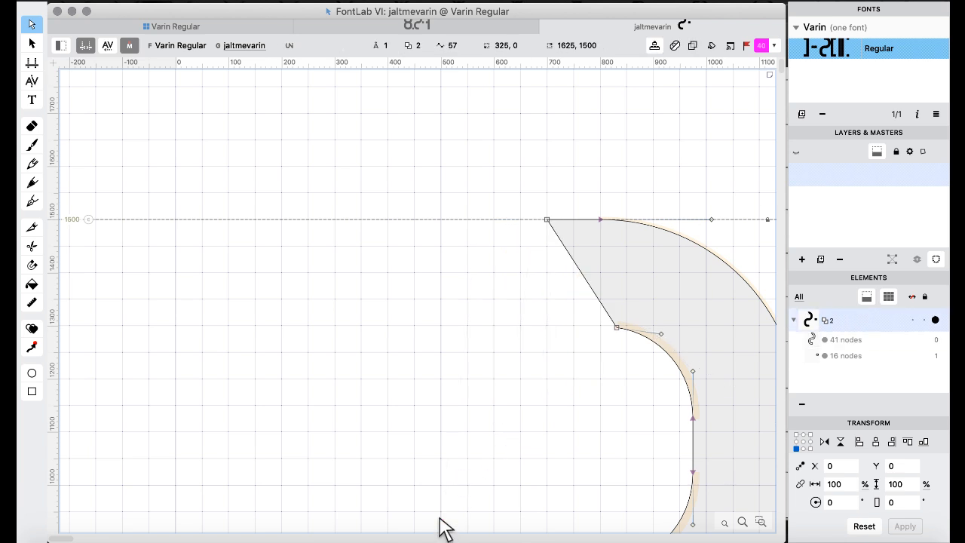
key("super+v")
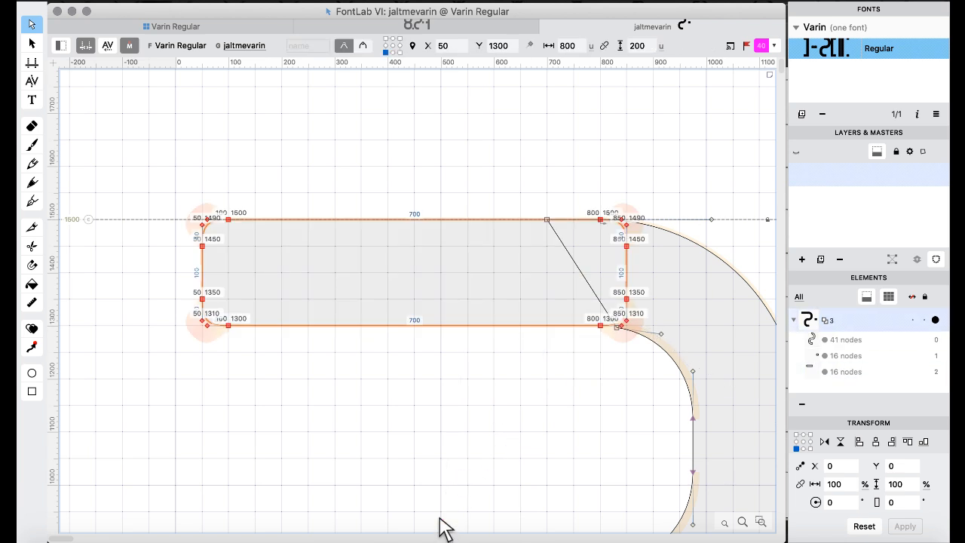
Move the bar's lower-right node in jaltmevarin to 900, 1300 and remove the overlap between all contours.
left_click(534, 464)
left_click(599, 328)
key("super+shift+Right")
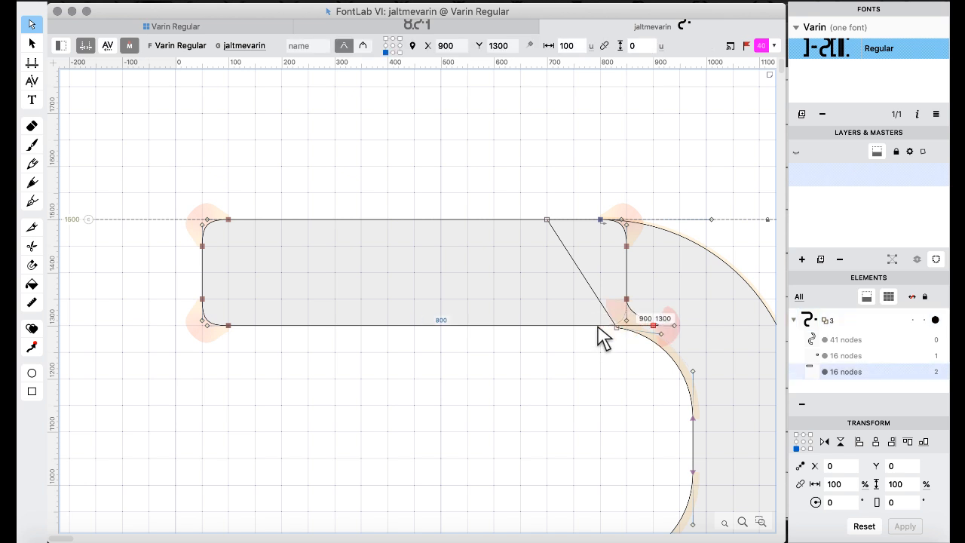
key("super+a")
key("super+shift+o")
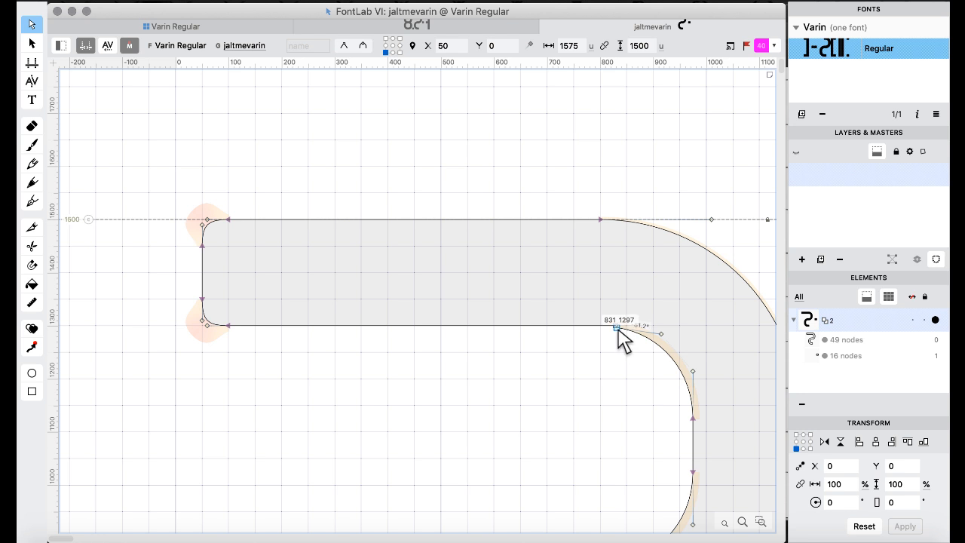
Delete the leftover node at 831, 1297 on the inner curve of the jaltmevarin glyph.
left_click(616, 328)
key("BackSpace")
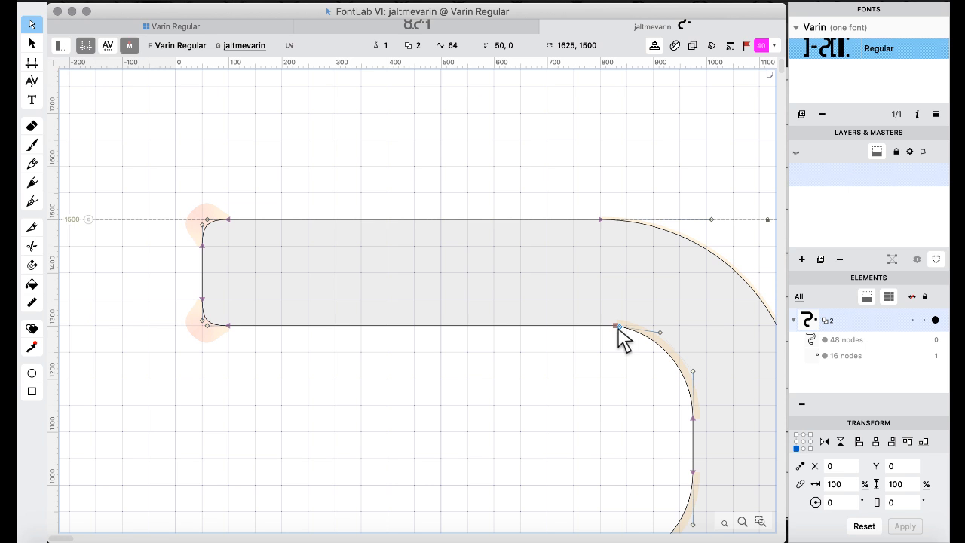
Replace the detached curved high-left stroke in the kaltfivarin and kaltmevarin glyphs with the copied bar.
key("bracketright")
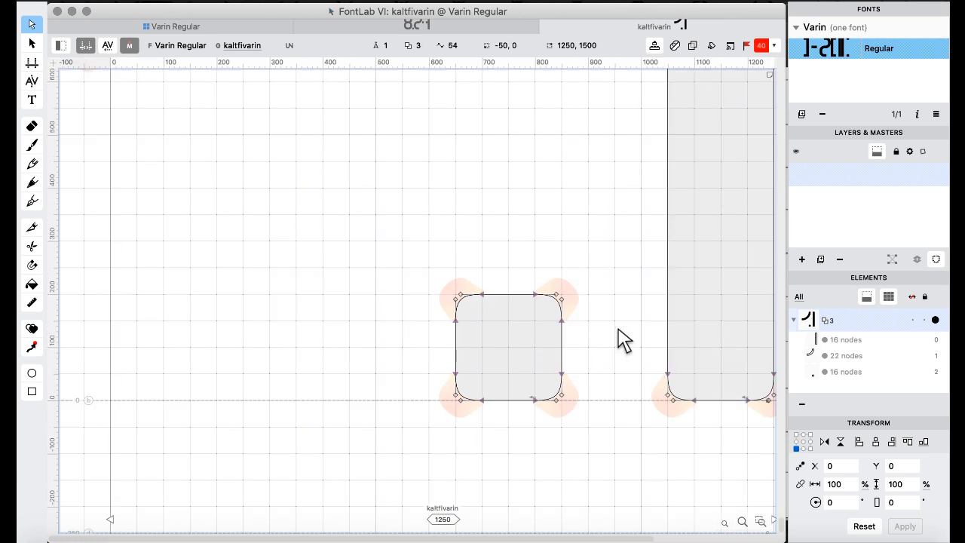
scroll(622, 339, "down", 10)
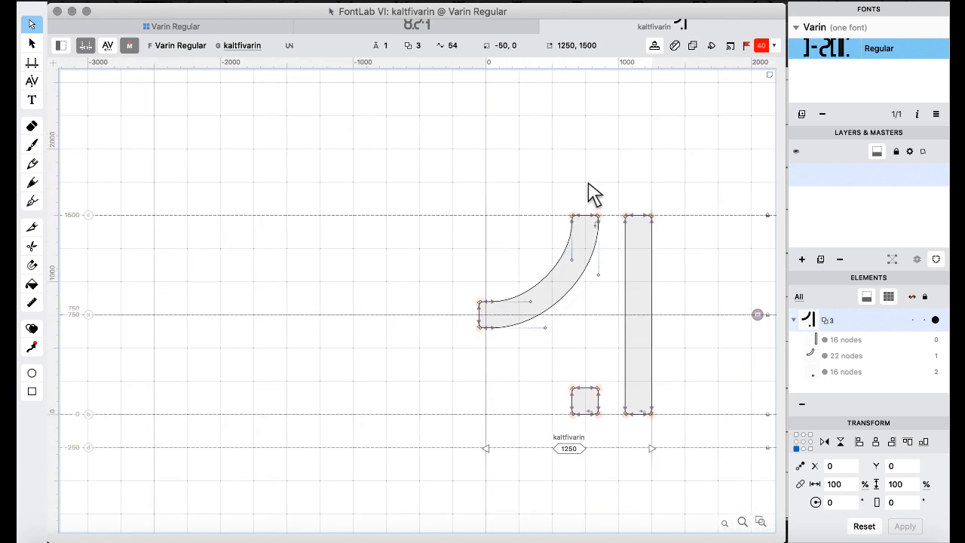
left_click_drag(424, 167, 609, 351)
key("super+z")
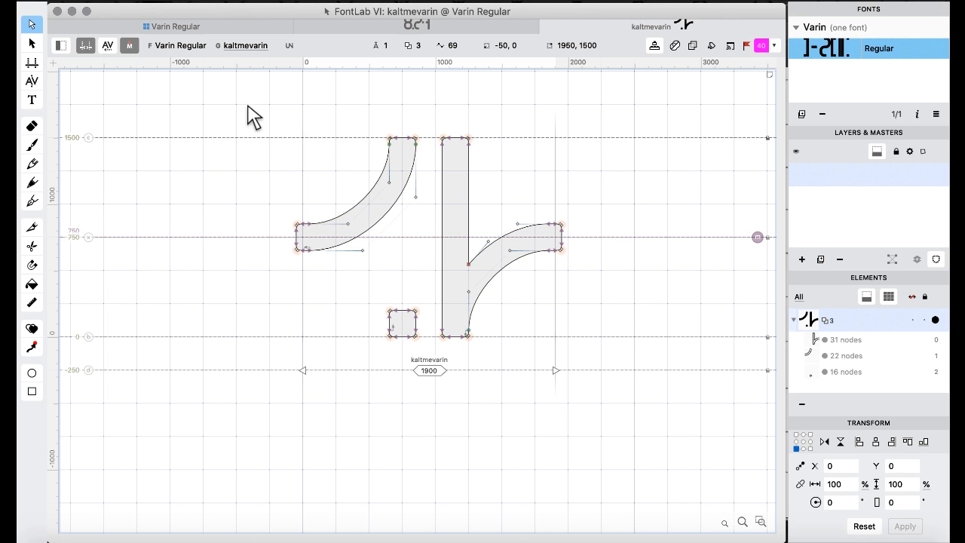
left_click_drag(249, 107, 430, 291)
key("super+z")
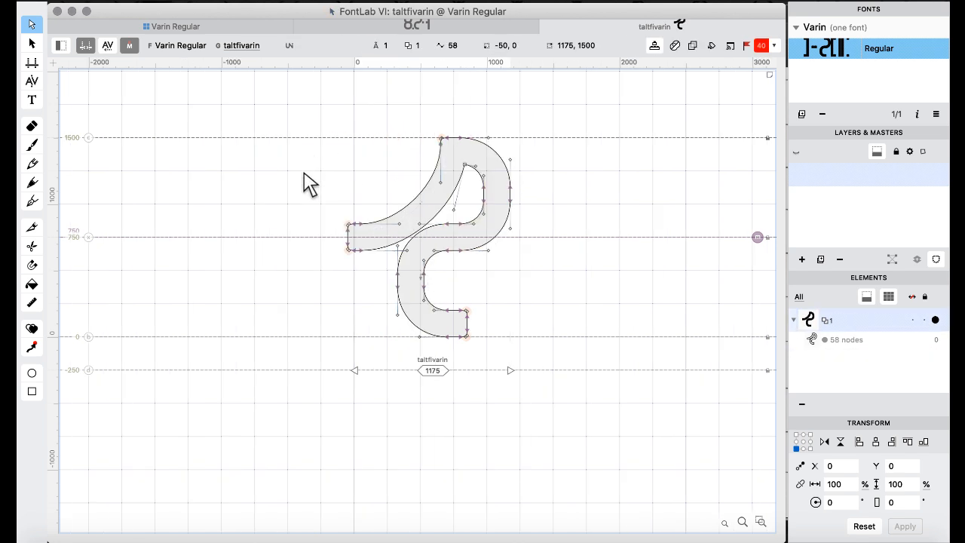
Delete the curved high-left stroke of the taltfivarin glyph, including its remaining curve handles.
key("super+equal")
left_click_drag(320, 189, 430, 369)
scroll(437, 372, "up", 3)
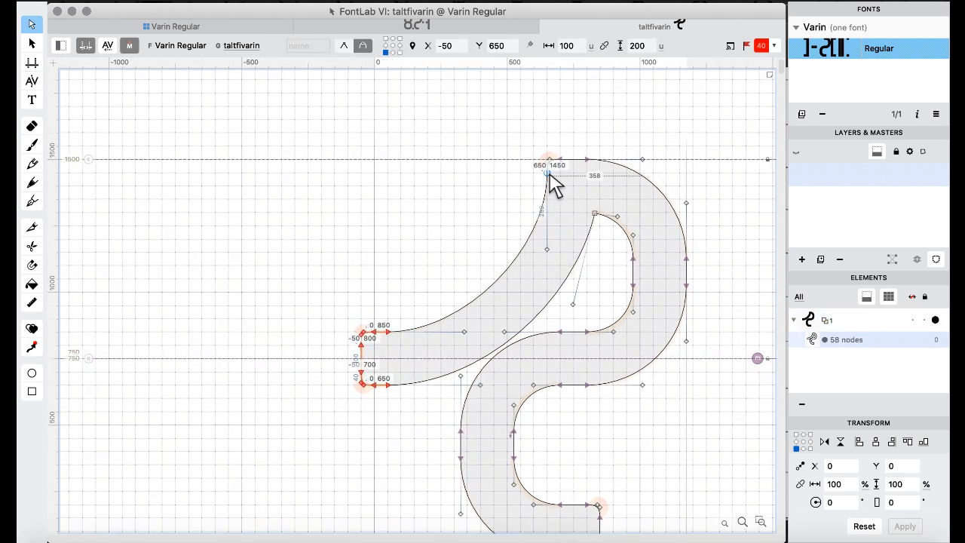
key("BackSpace")
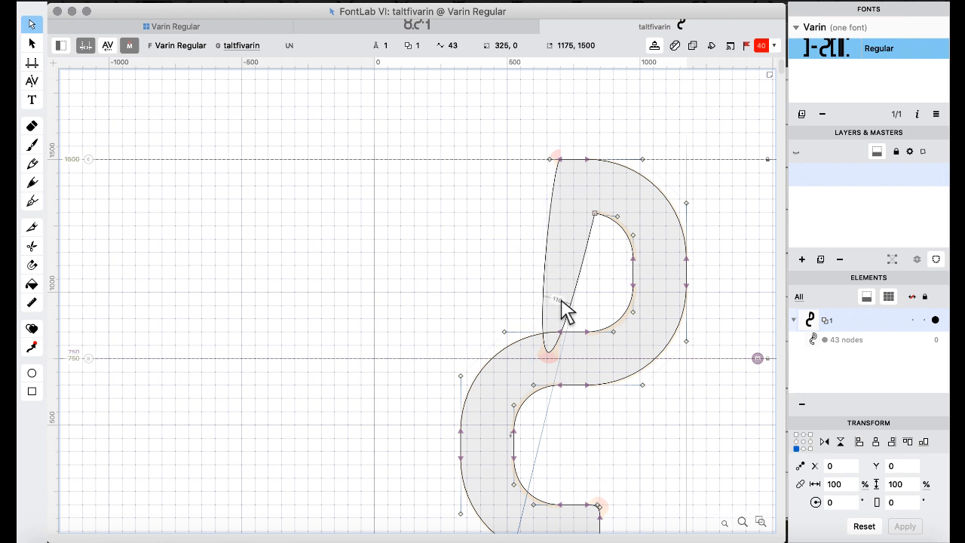
left_click_drag(578, 306, 523, 240)
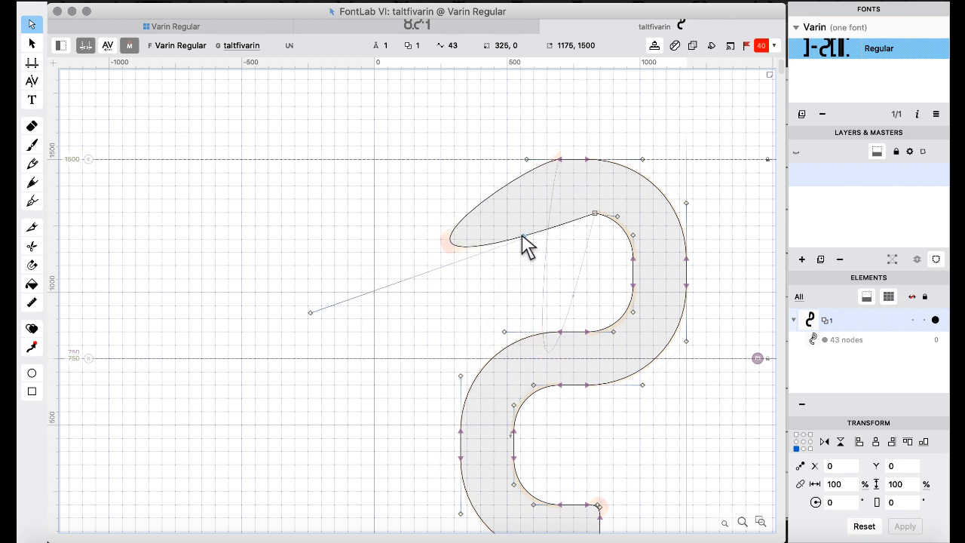
left_click(310, 312)
key("BackSpace")
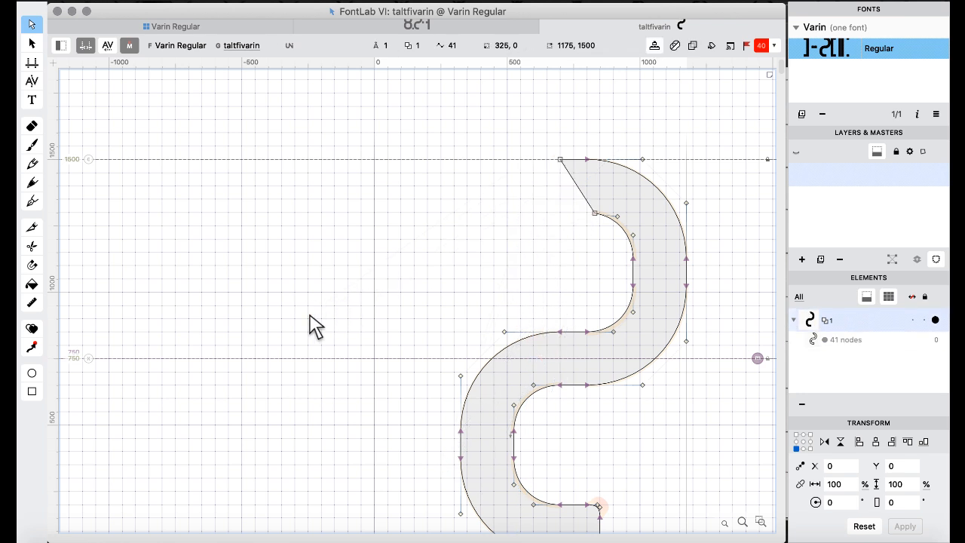
Paste the copied 800 by 200 bar into taltfivarin and move its lower-right node to 900, 1300.
key("super+v")
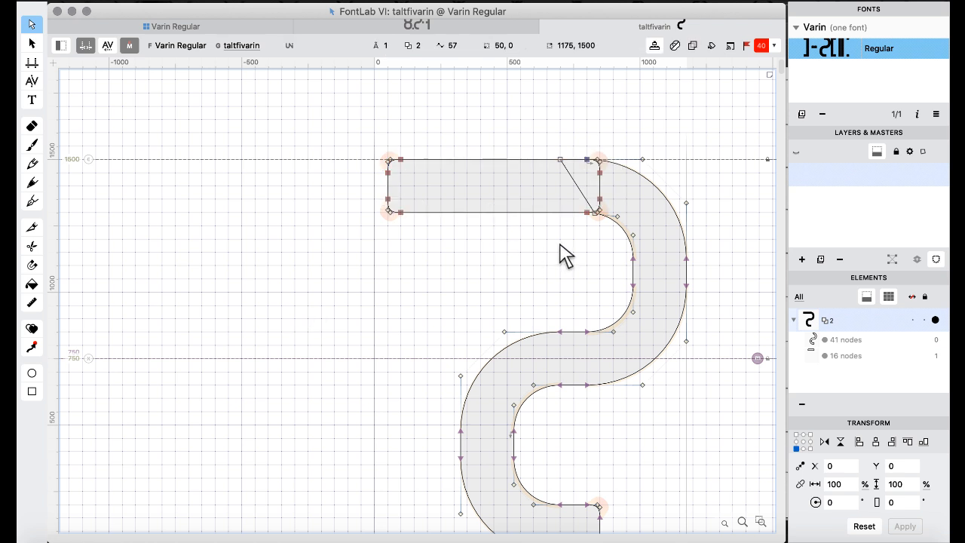
left_click(587, 212)
key("super+Right")
Remove the overlap between all taltfivarin contours and delete the leftover node at 831, 1297.
key("super+a")
key("super+shift+o")
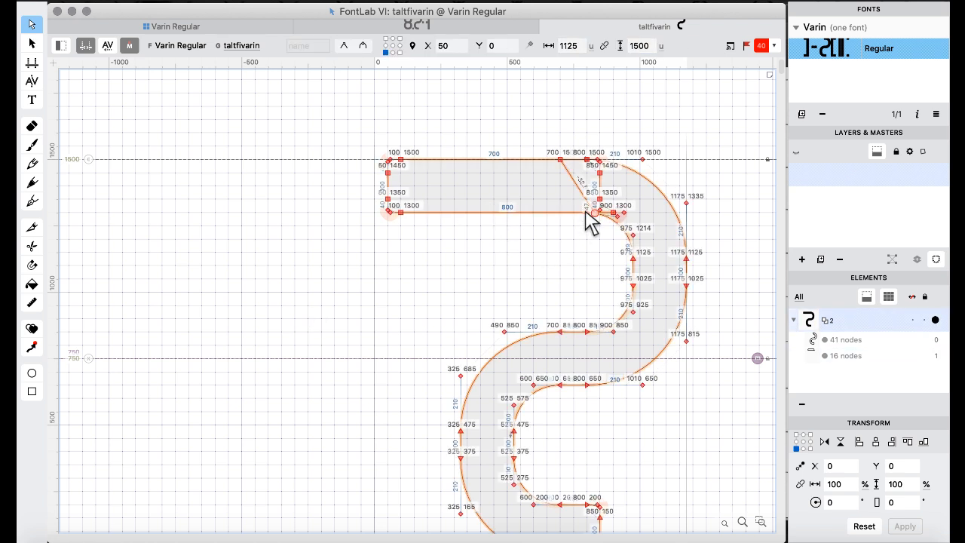
key("Escape")
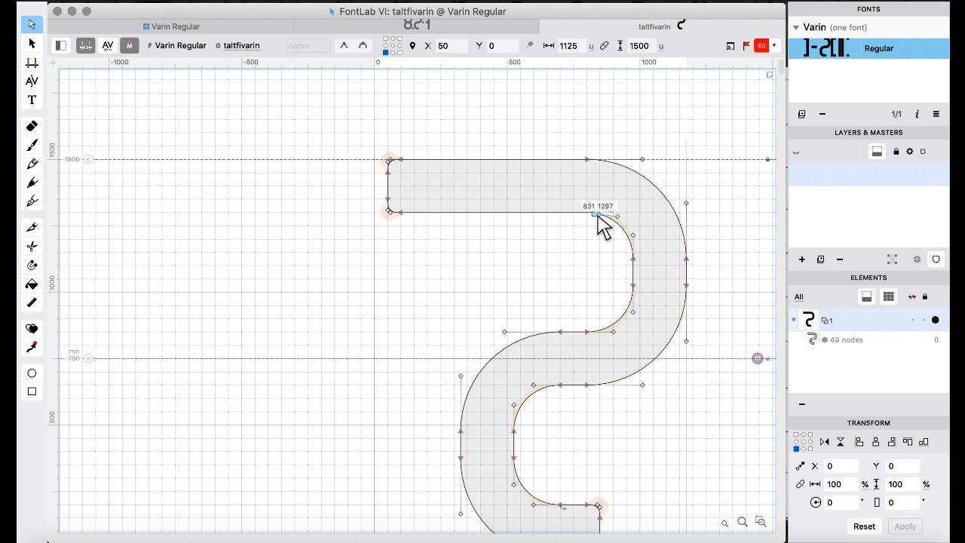
left_click(595, 213)
scroll(551, 253, "up", 5)
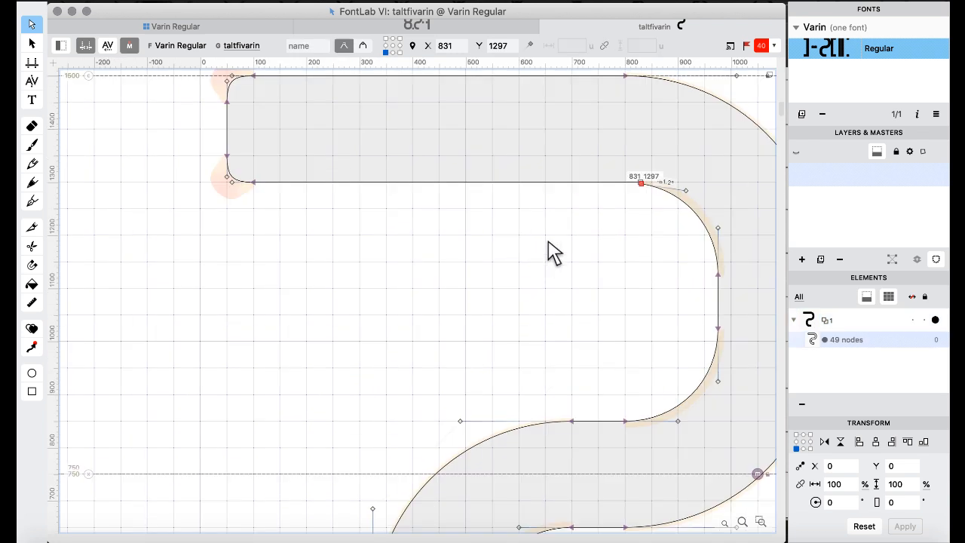
key("Delete")
scroll(550, 252, "down", 5)
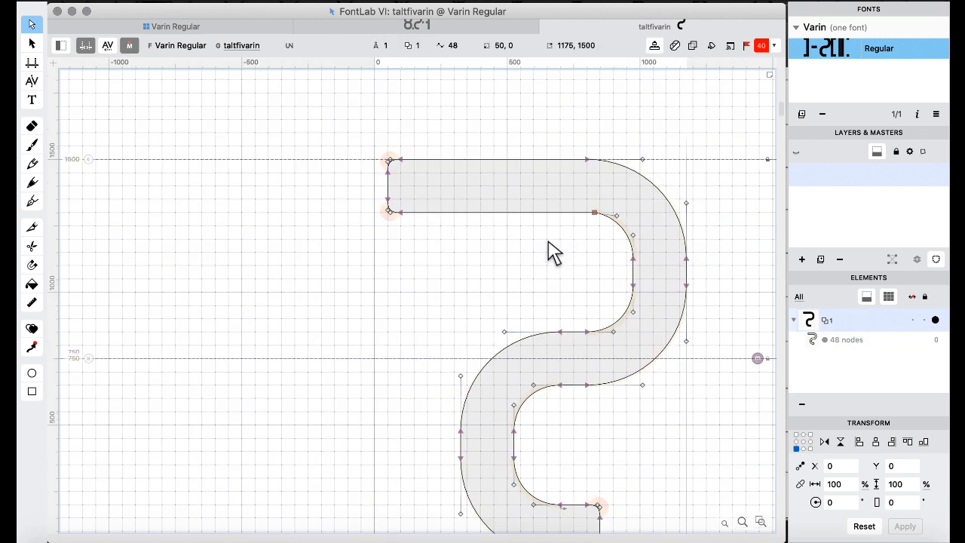
Delete the curved high-left stroke of the taltmevarin glyph, including its remaining curve handles.
key("]")
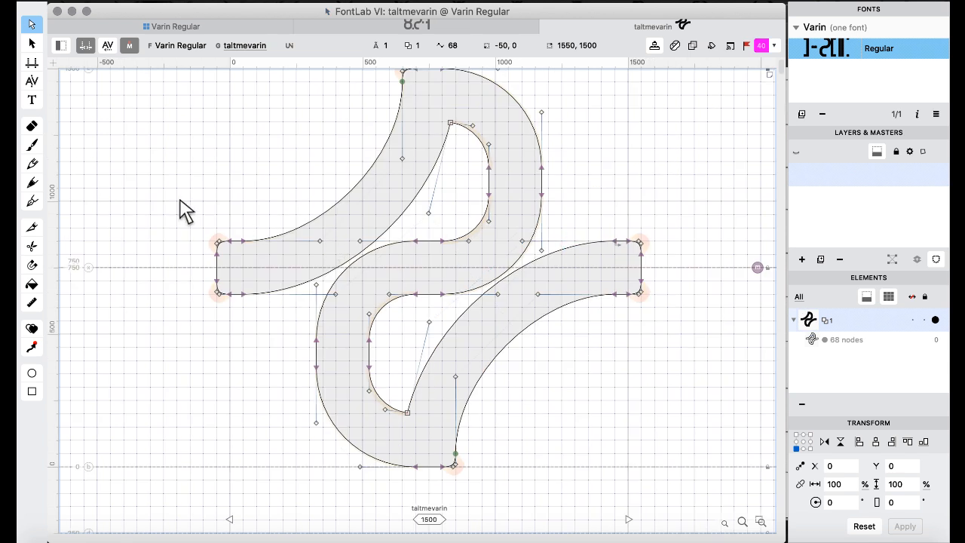
left_click_drag(181, 201, 259, 339)
scroll(329, 155, "up", 2)
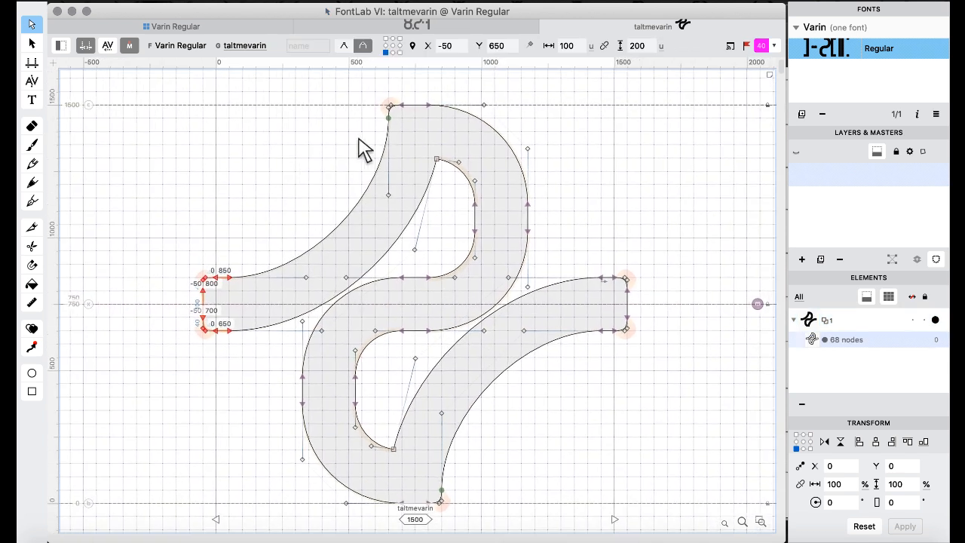
left_click(388, 119, "shift")
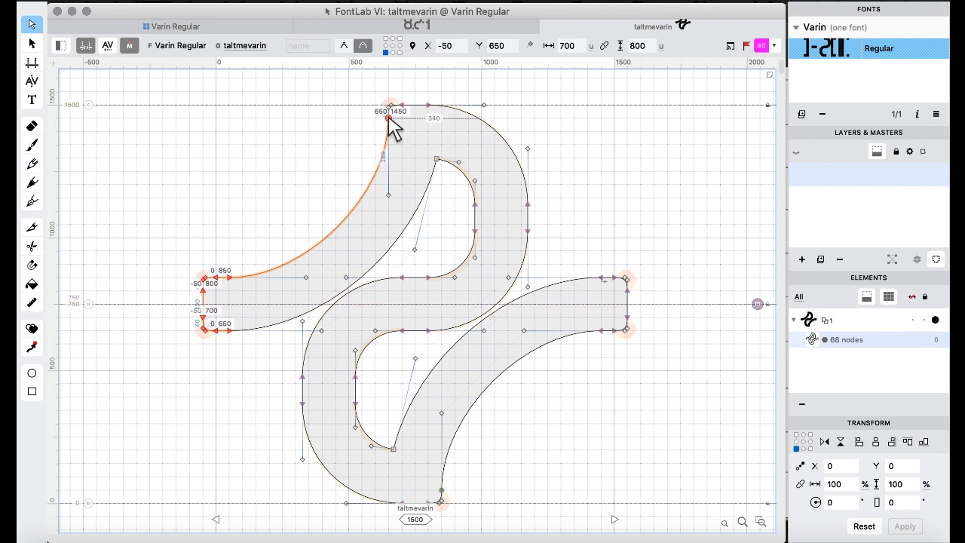
key("Delete")
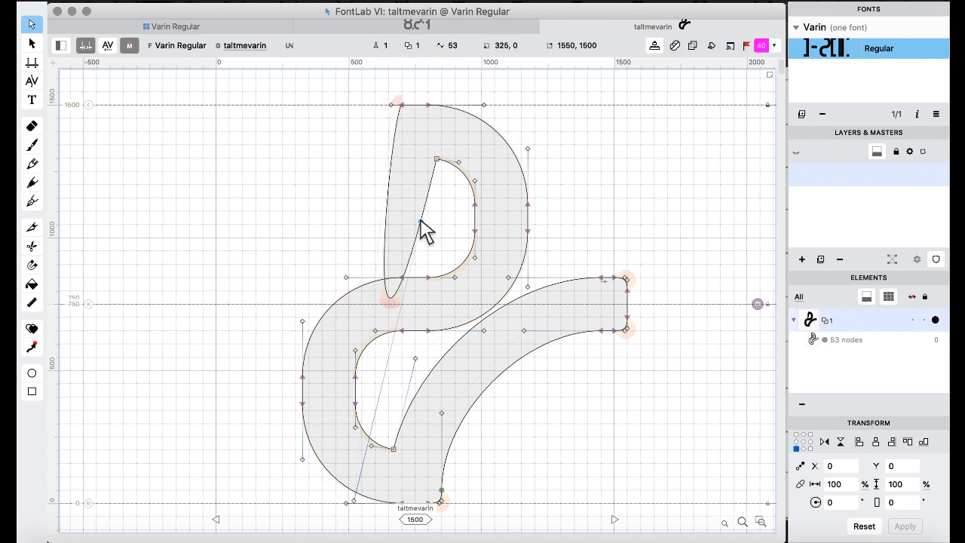
left_click_drag(425, 232, 299, 106)
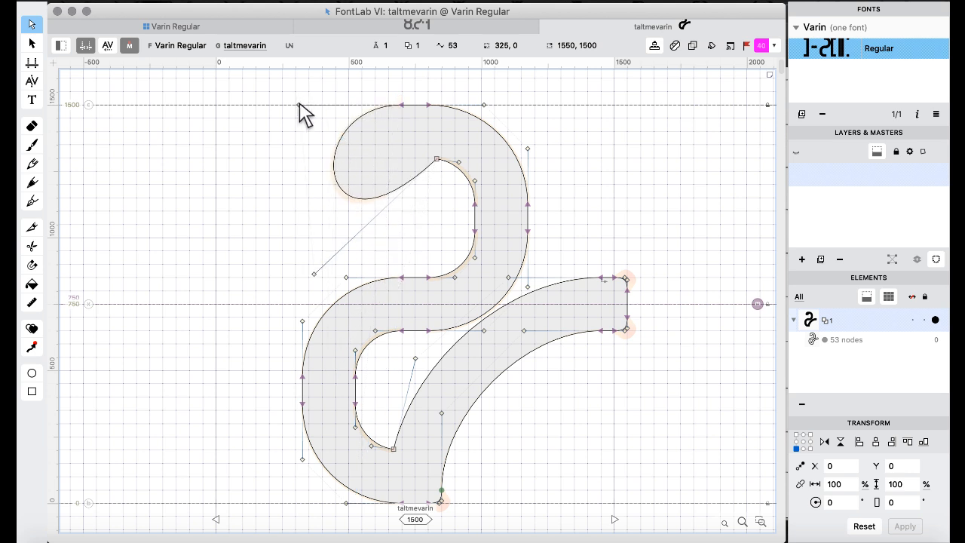
left_click(300, 105)
key("Delete")
Paste the copied 800 by 200 bar into taltmevarin and move its lower-right node to 900, 1300.
key("super+v")
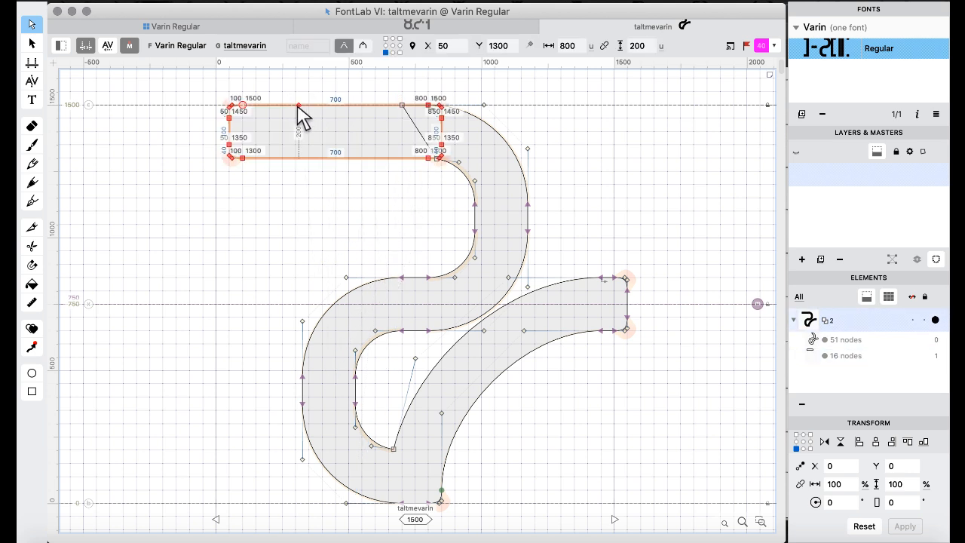
key("super+=")
scroll(299, 107, "right", 2)
left_click(441, 254)
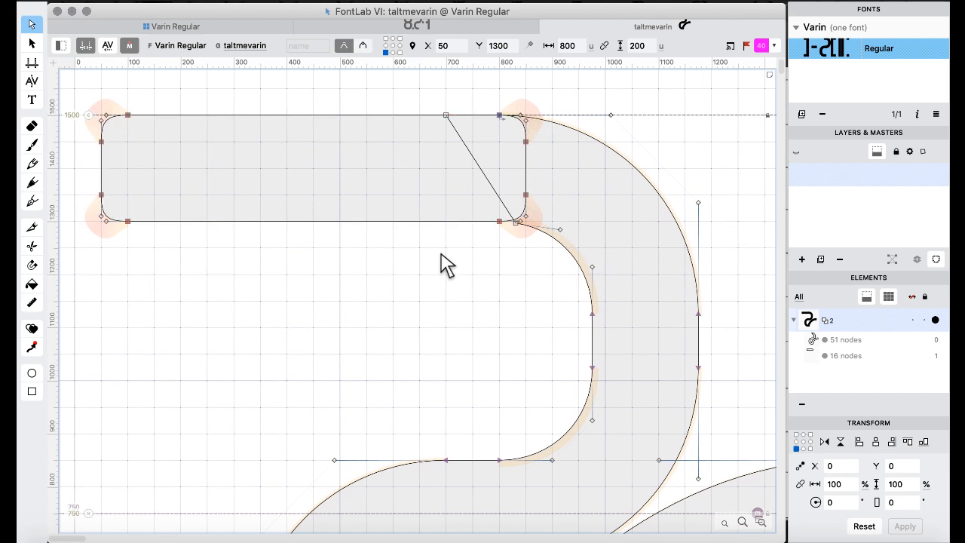
left_click(499, 222)
key("super+Right")
Remove the overlap between all taltmevarin contours and delete the leftover node at 831, 1297.
key("super+a")
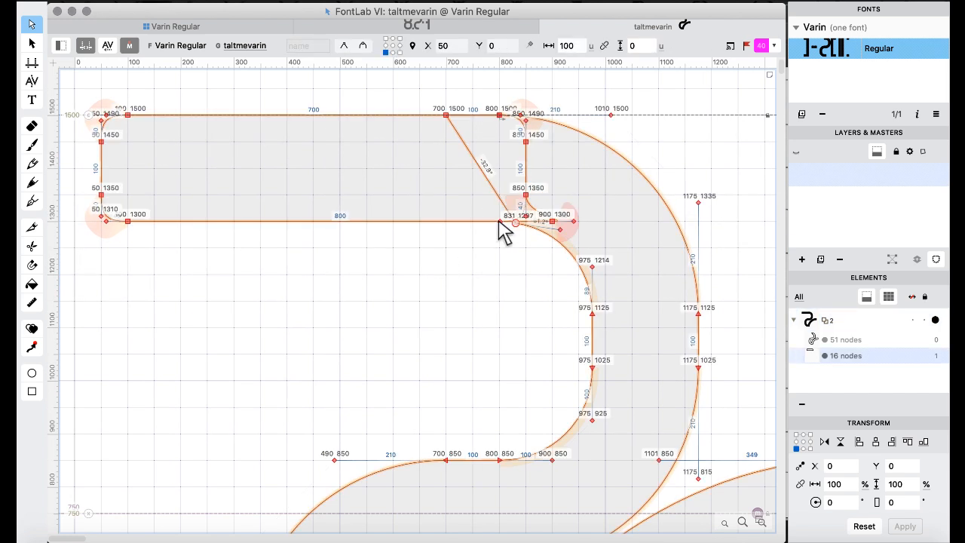
key("super+shift+o")
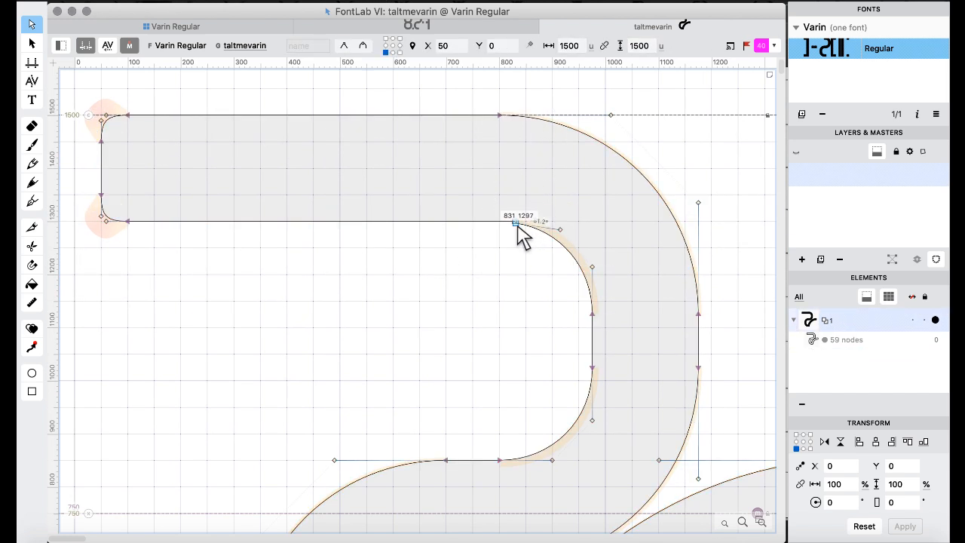
left_click(516, 223)
key("BackSpace")
Replace the curved high-left stroke of the valtfivarin glyph with the copied 800 by 200 bar and remove the overlap with the stem.
key("]")
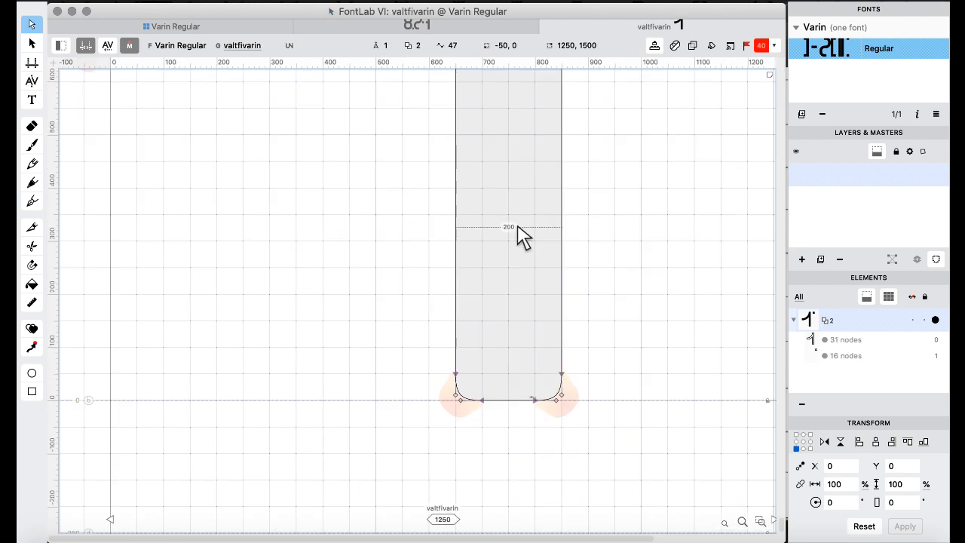
key("super+minus")
scroll(518, 226, "up", 4)
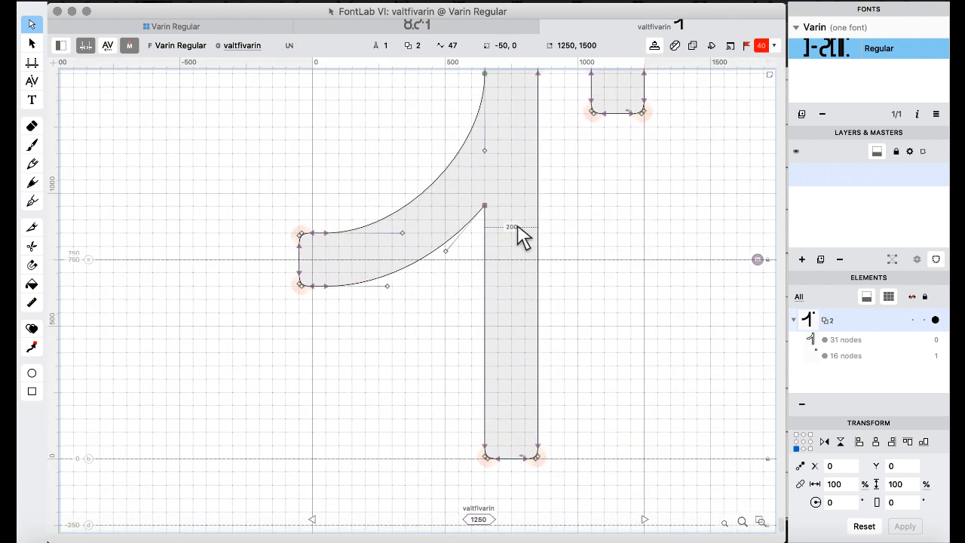
left_click_drag(241, 182, 537, 329)
key("BackSpace")
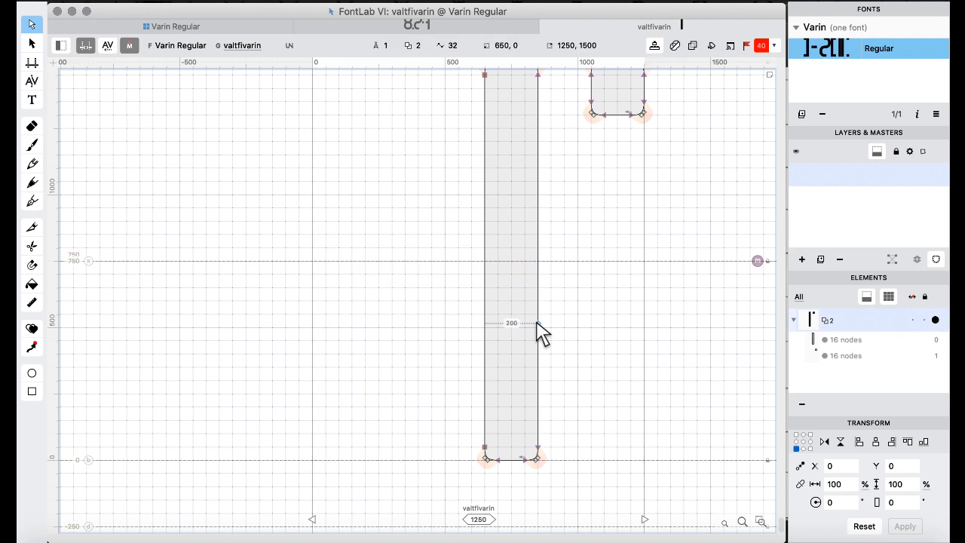
key("super+v")
scroll(537, 328, "up", 3)
key("super+a")
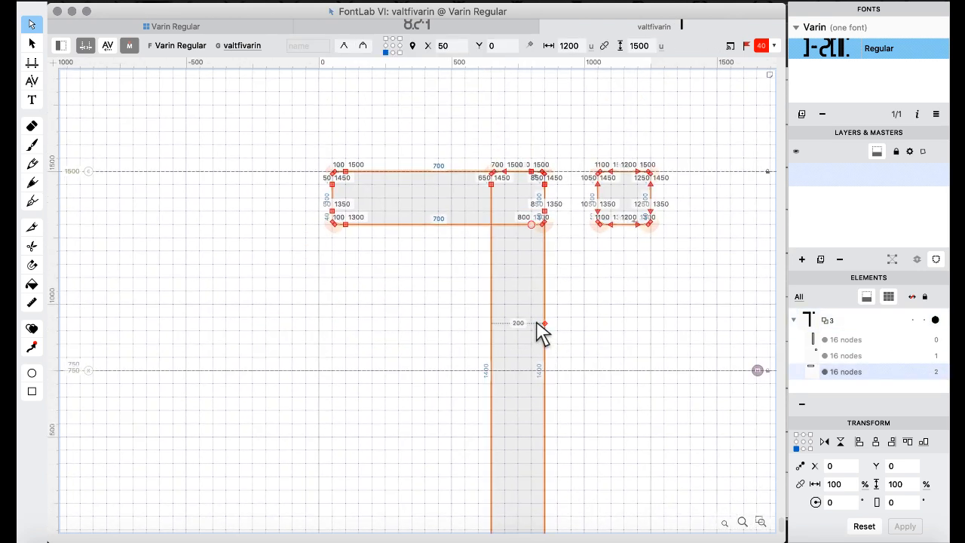
key("super+shift+o")
Replace the curved high-left stroke of the valtmevarin glyph with the copied bar and remove the overlap with the stem.
key("bracketright")
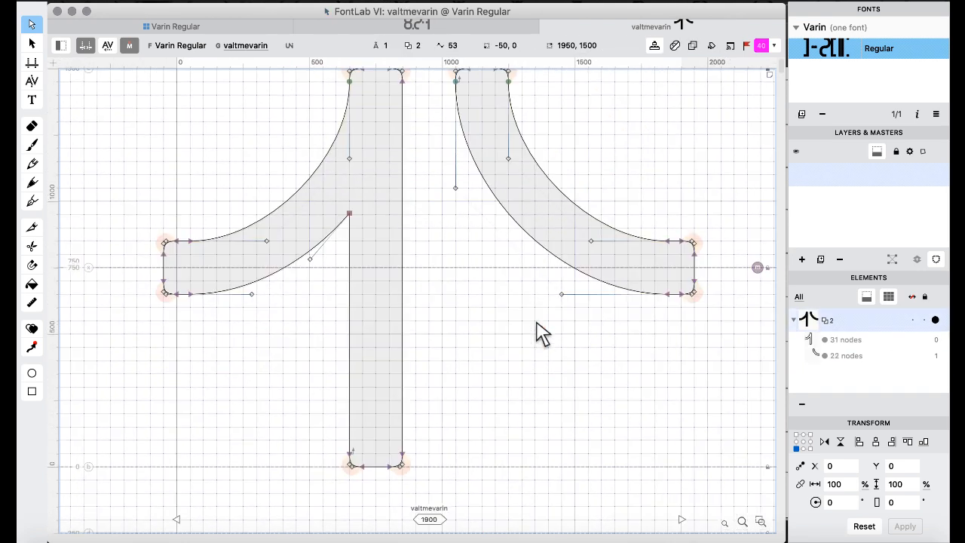
left_click_drag(125, 173, 392, 308)
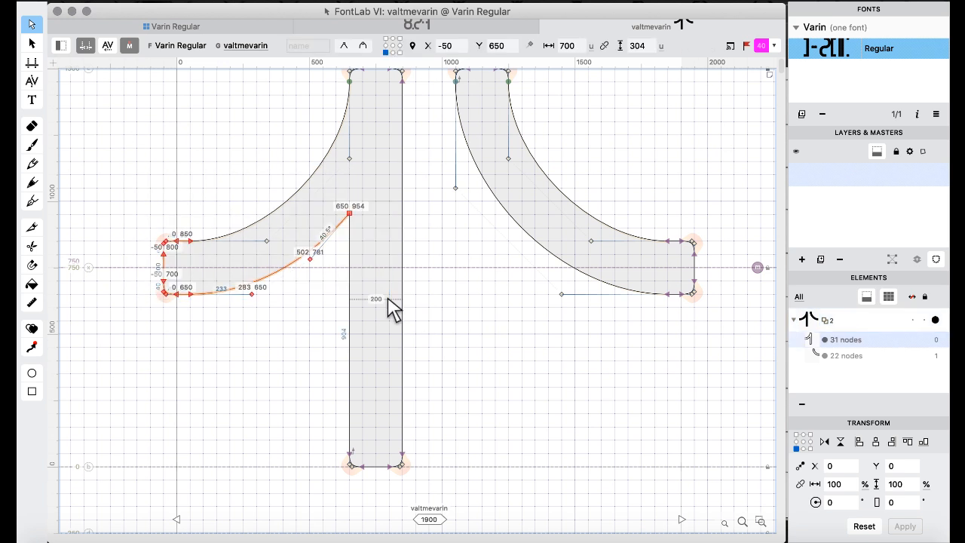
key("BackSpace")
key("super+v")
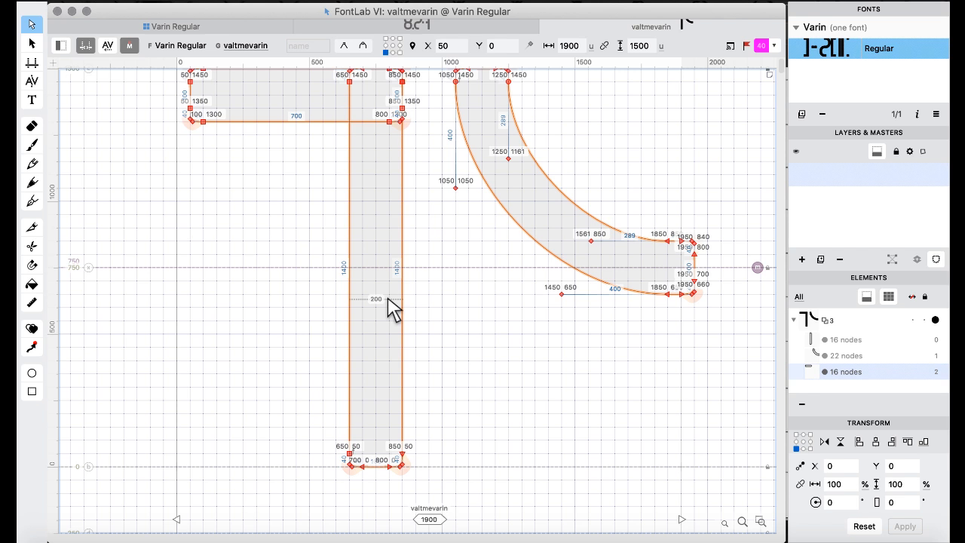
key("shift+super+o")
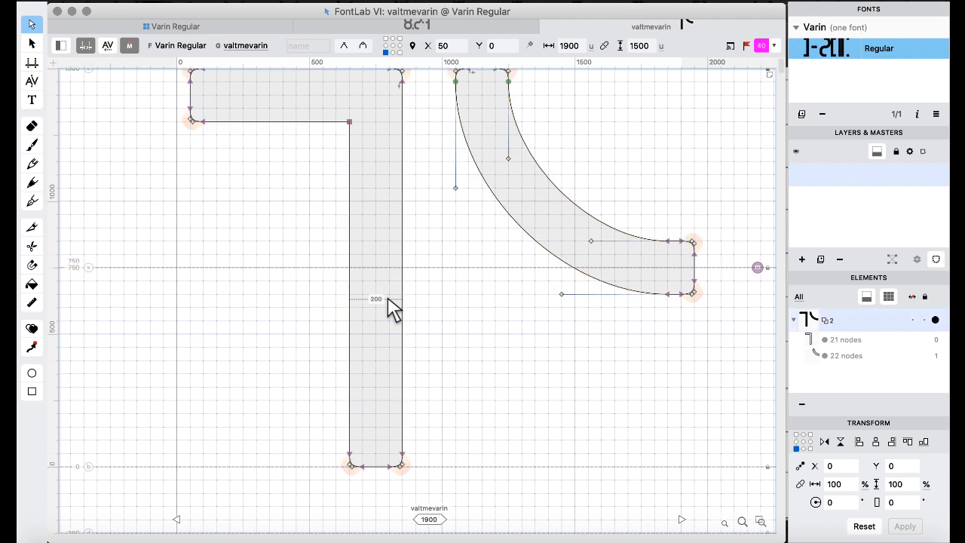
Replace the curved high-left stroke of the zaltfivarin glyph with the copied bar and remove the overlap with the stem.
key("super+bracketright")
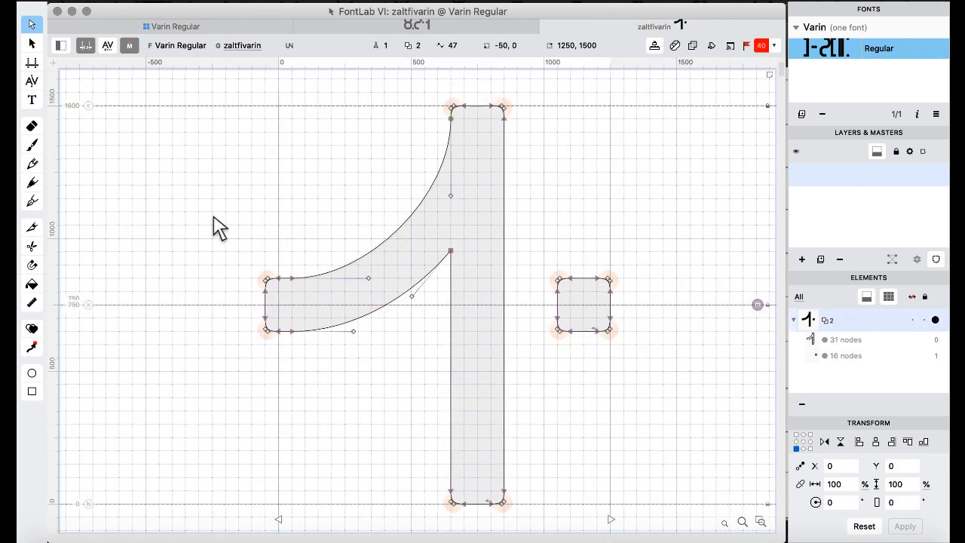
left_click_drag(212, 218, 452, 343)
key("BackSpace")
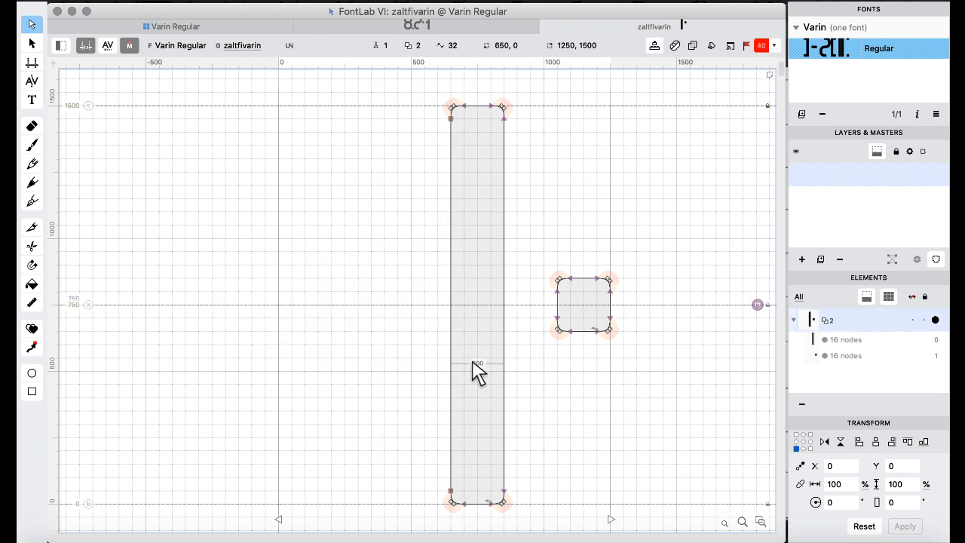
key("super+v")
key("super+a")
key("shift+super+o")
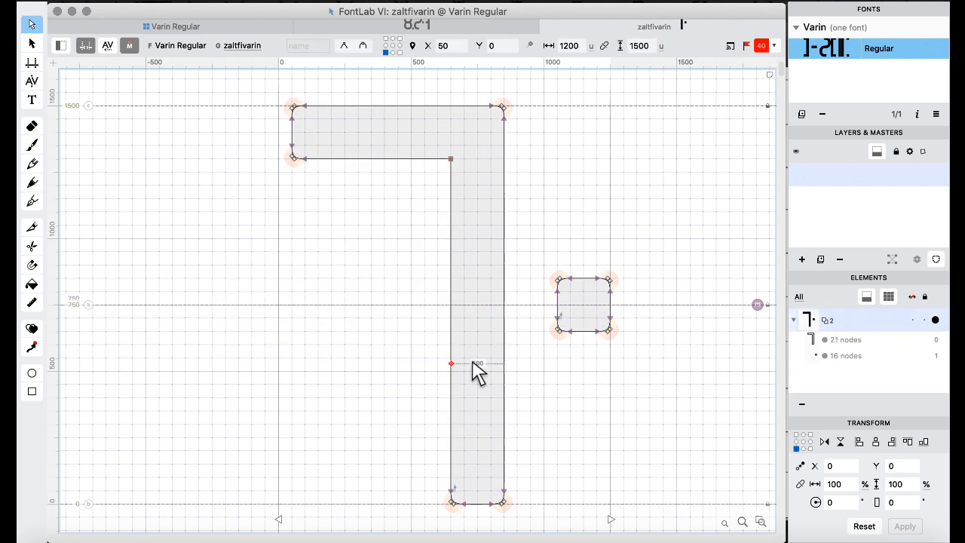
Replace the curved high-left stroke of the zaltmevarin glyph with the copied bar and remove the overlap with the stem.
key("super+bracketright")
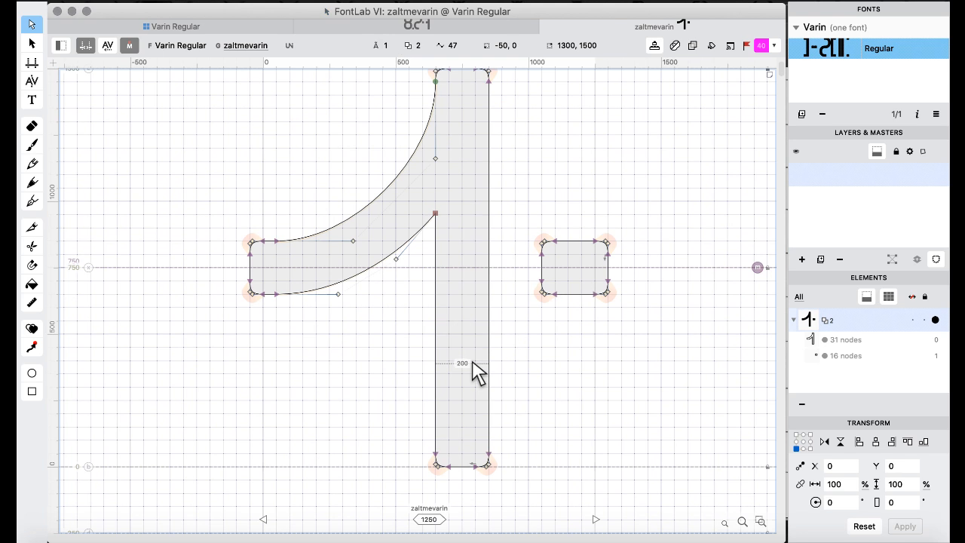
left_click_drag(197, 184, 450, 347)
key("BackSpace")
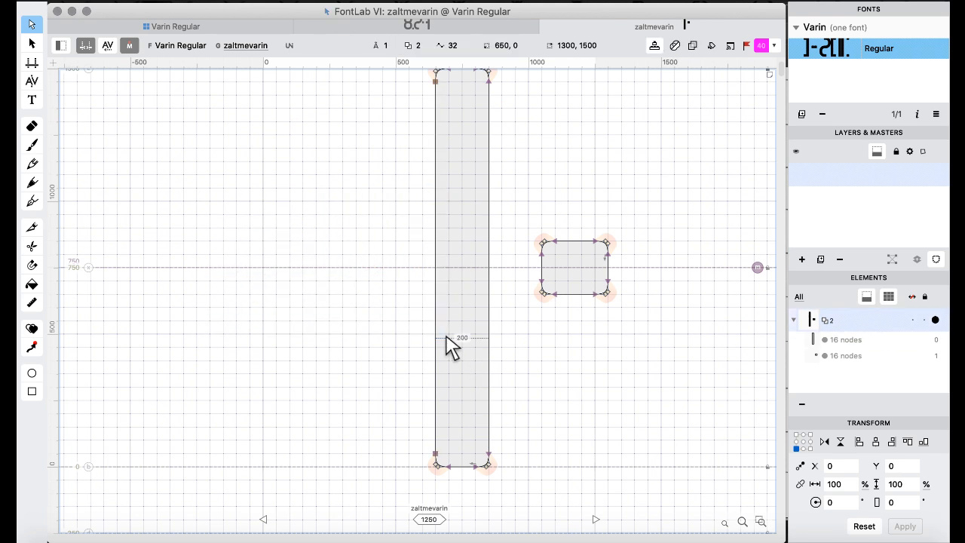
key("super+v")
key("super+a")
key("shift+super+o")
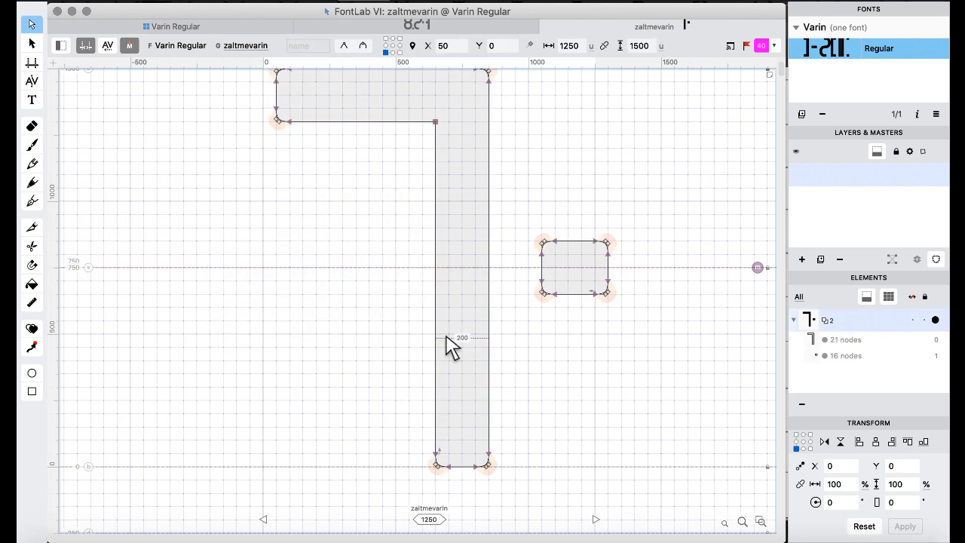
key("super+bracketright")
key("super+bracketleft")
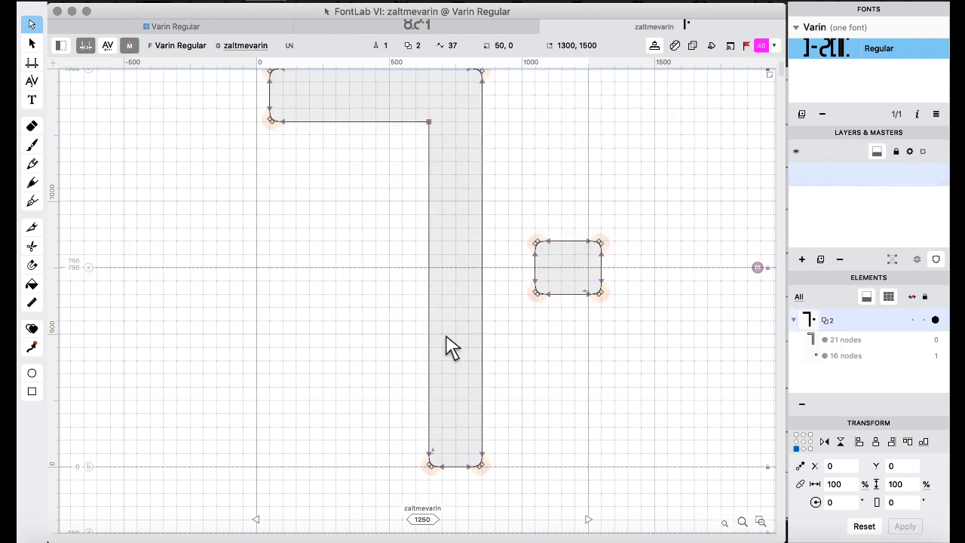
Open the saltmevarin glyph from the font overview and copy its L-shaped contour with the rounded inner corner.
left_click(211, 29)
left_click(395, 273)
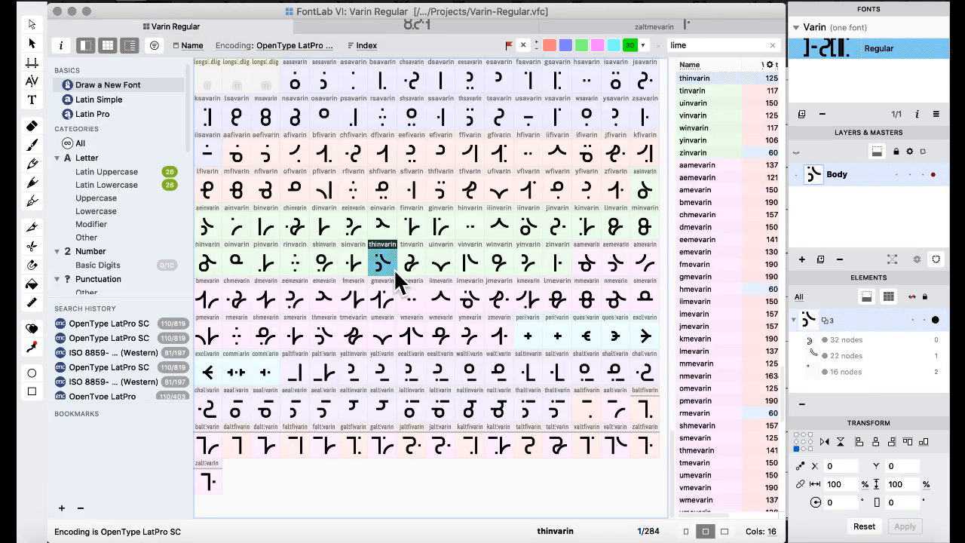
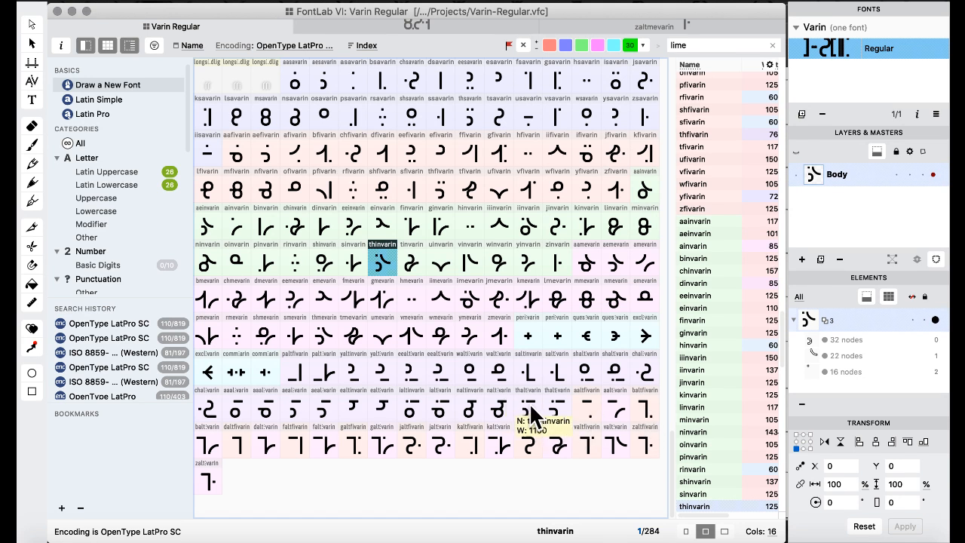
double_click(556, 381)
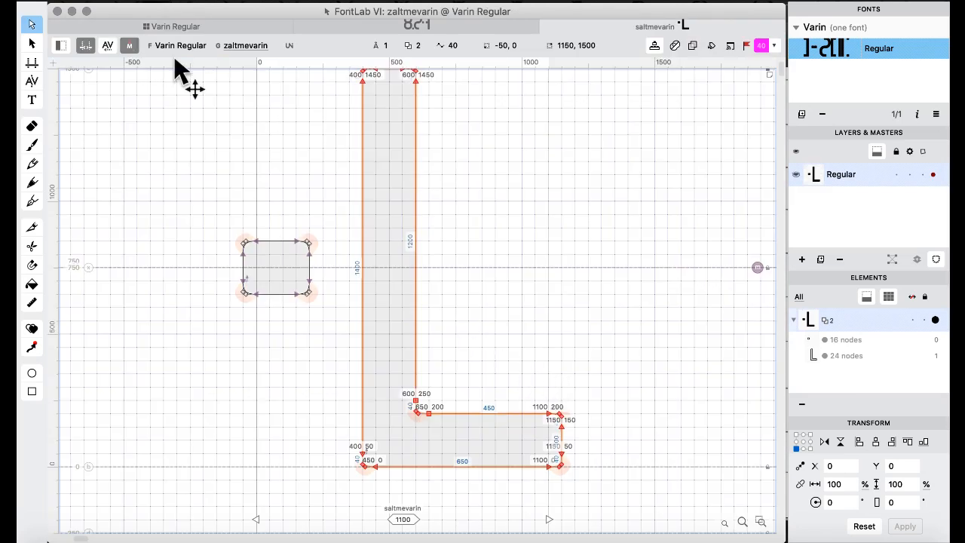
left_click(173, 26)
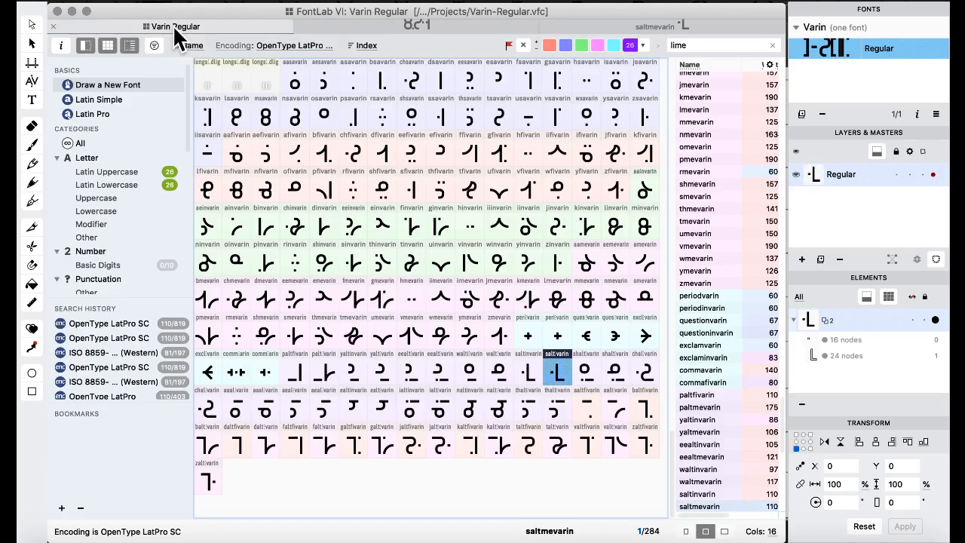
Paste the copied L-shaped contour into the baltfivarin glyph and rotate it 180°.
double_click(640, 414)
key("super+v")
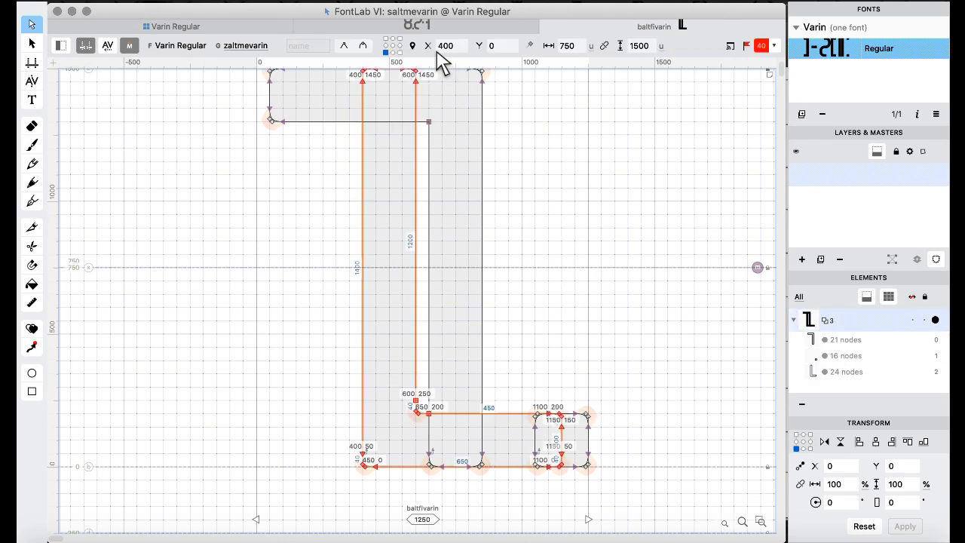
left_click(399, 1)
mouse_move(439, 25)
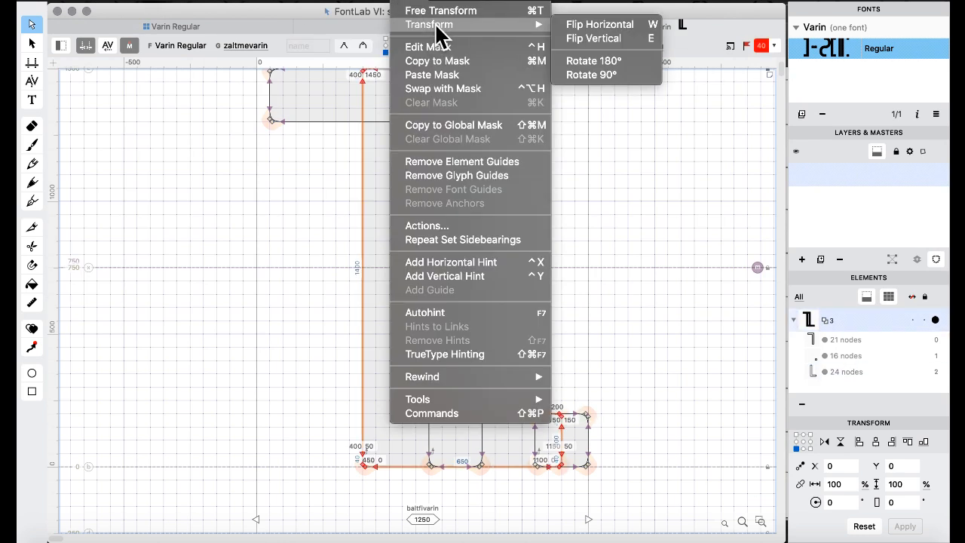
left_click(593, 62)
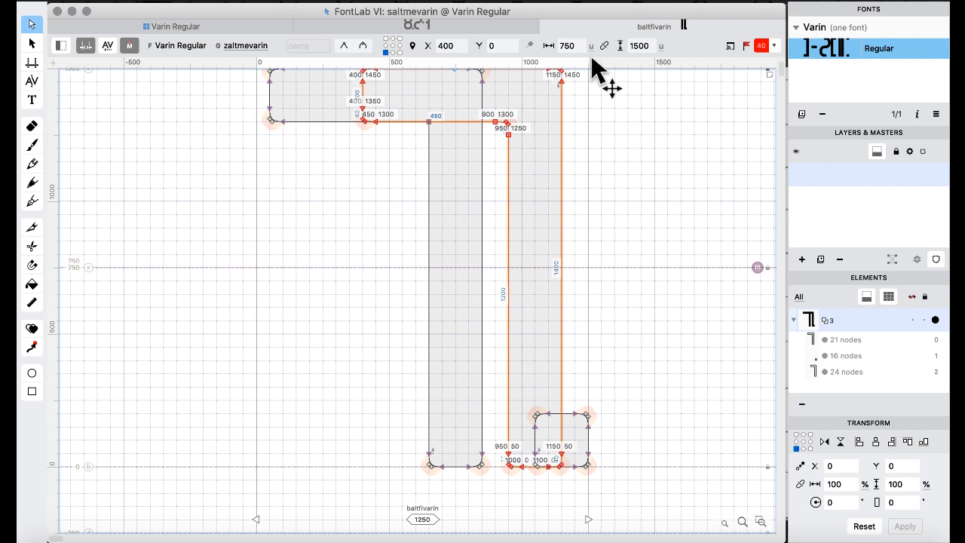
Try to fit the pasted 750-unit-wide corner stroke over the existing one in baltfivarin, and remove it.
key("super+Left")
key("super+Left")
key("super+Left")
key("shift+Left")
key("shift+Left")
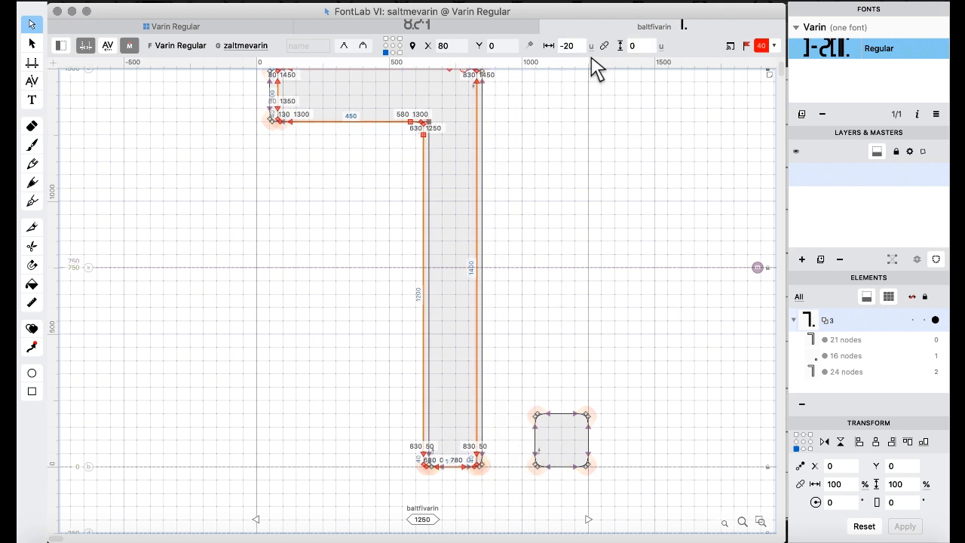
key("shift+Left")
key("shift+Left")
key("shift+Left")
scroll(591, 58, "up", 3)
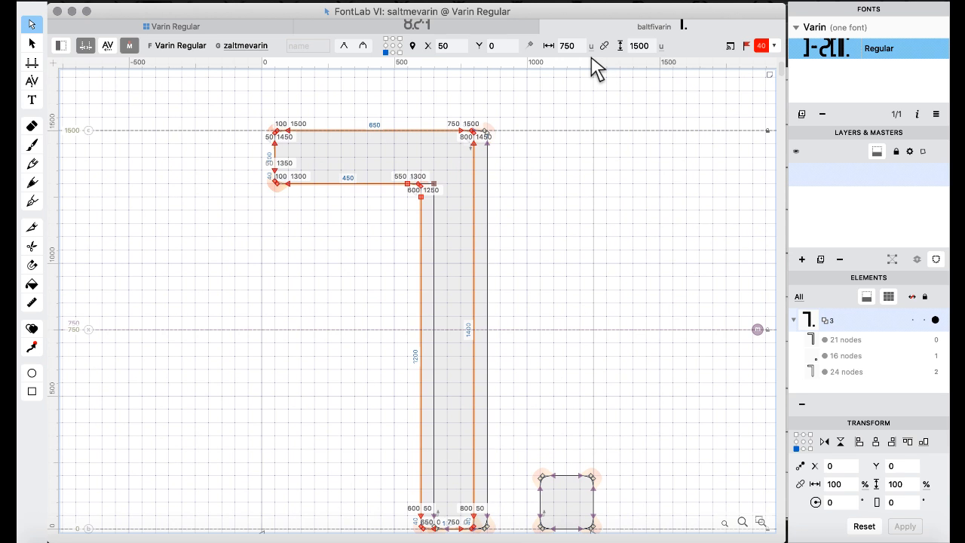
scroll(596, 68, "down", 2)
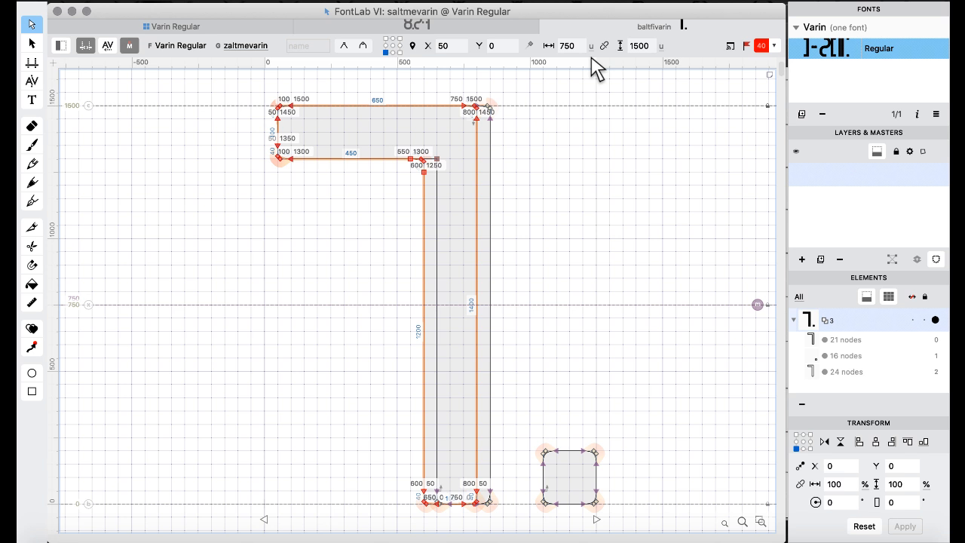
key("shift+Right")
key("shift+Right")
key("shift+Right")
key("shift+Right")
key("shift+Right")
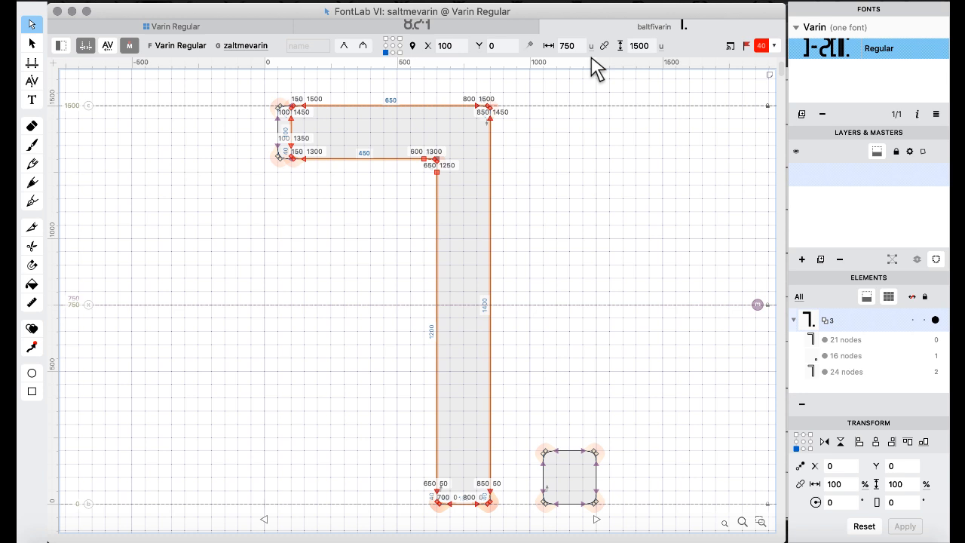
key("Delete")
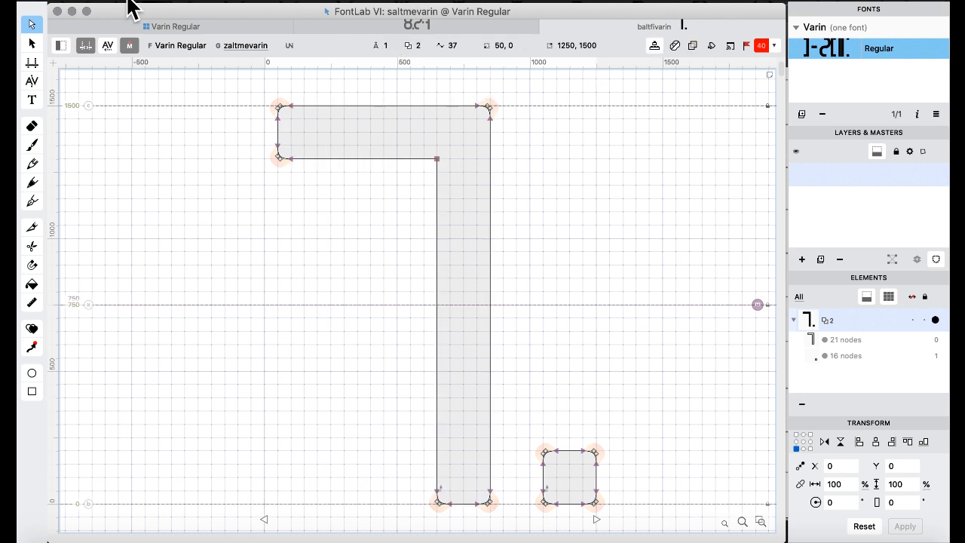
Open the saltinvarin glyph and extend the foot of the L by 50 units to X 1200.
left_click(169, 29)
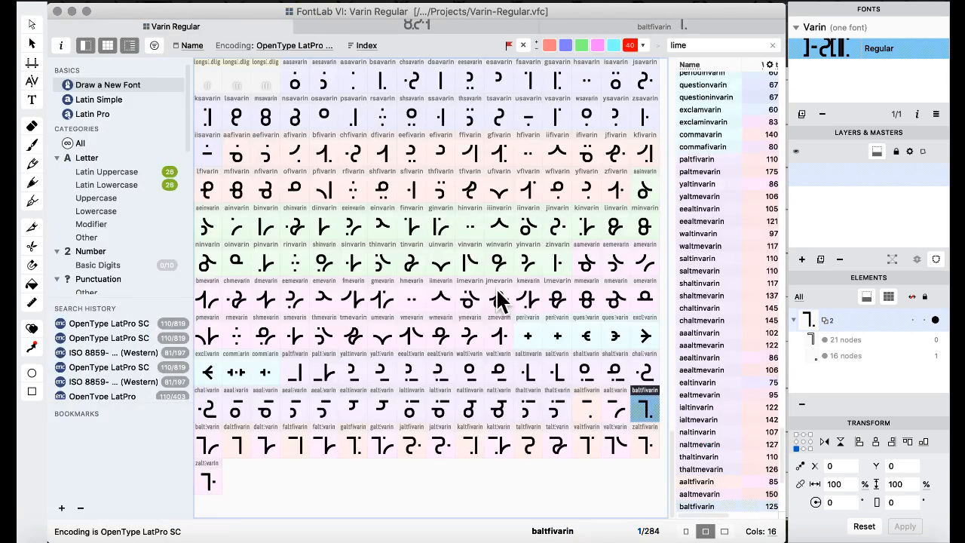
double_click(528, 372)
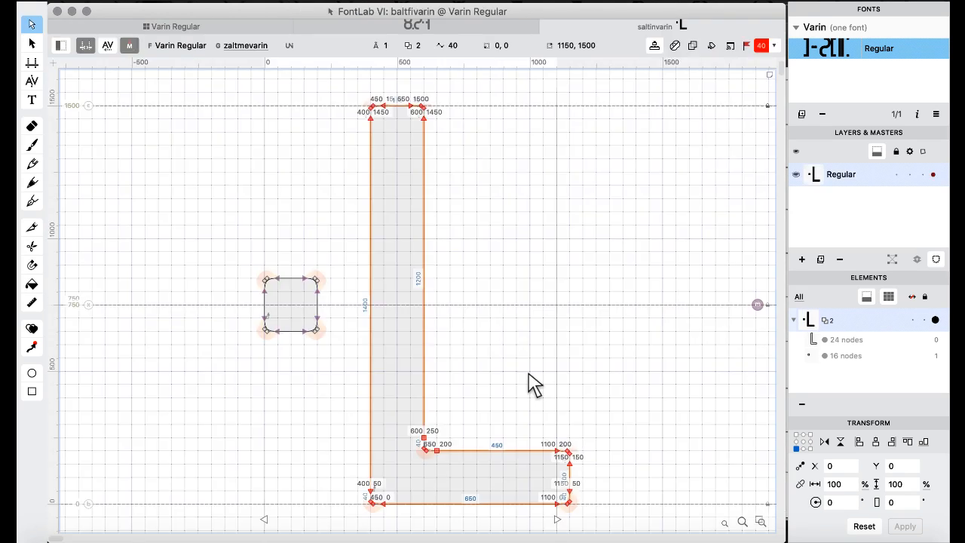
scroll(573, 369, "down", 3)
left_click_drag(524, 325, 632, 489)
key("shift+Right")
key("shift+Right")
key("shift+Right")
key("shift+Right")
key("shift+Right")
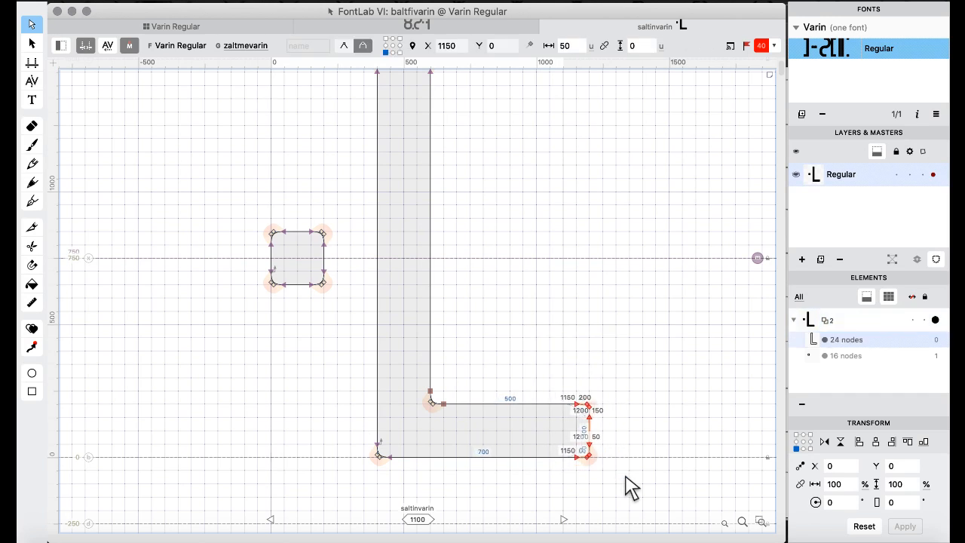
Switch to the saltmevarin glyph and extend the foot of its L by 50 units to X 1200.
key("]")
left_click_drag(554, 369, 640, 513)
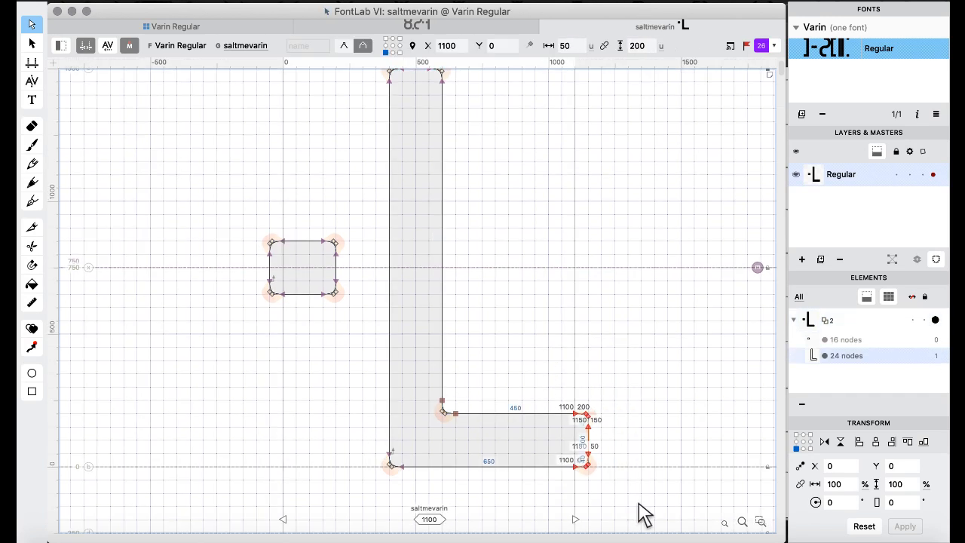
key("shift+Right")
key("shift+Right")
key("shift+Right")
key("shift+Right")
key("shift+Right")
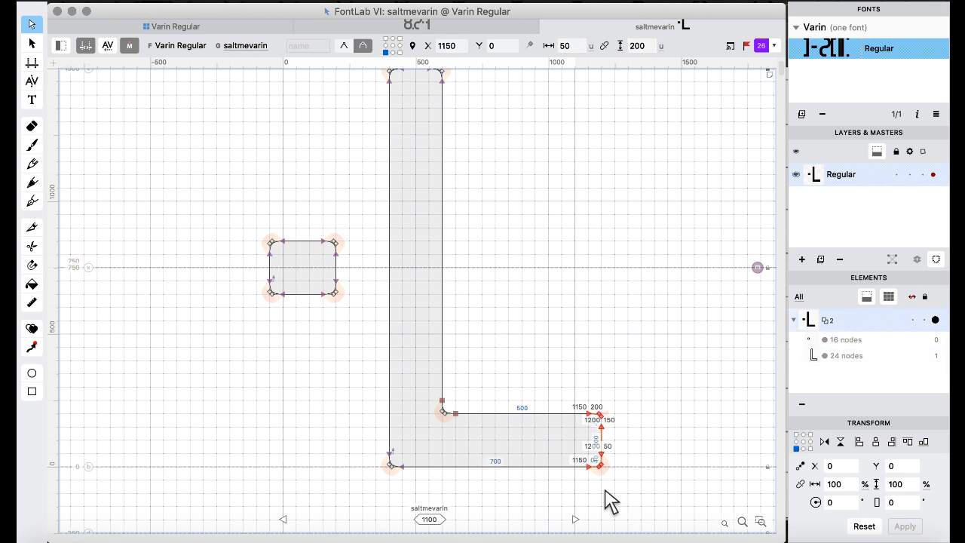
Select the entire L-shaped outline in saltmevarin, leaving out the dot, and copy it.
scroll(419, 430, "up", 1)
scroll(370, 119, "up", 4)
left_click_drag(364, 106, 498, 226)
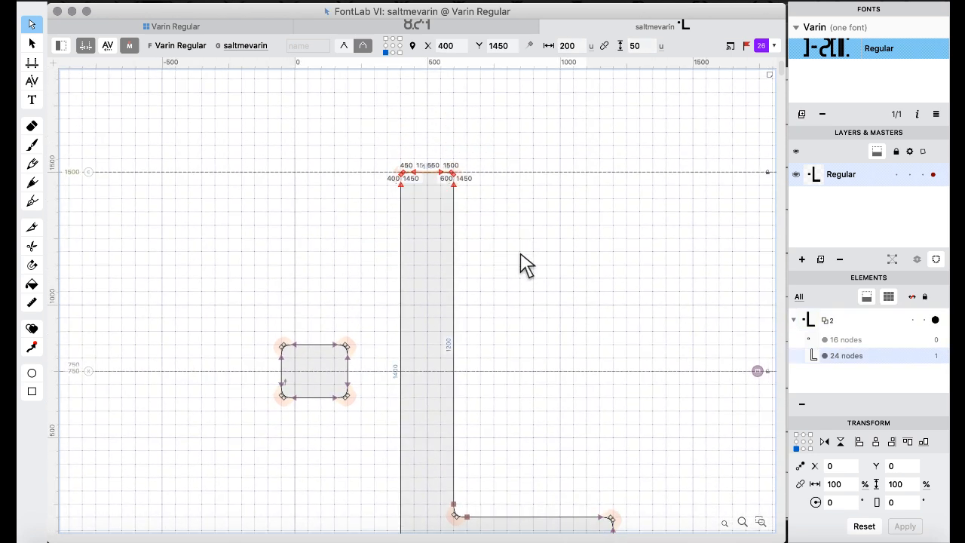
scroll(519, 254, "down", 4)
left_click_drag(360, 373, 749, 517)
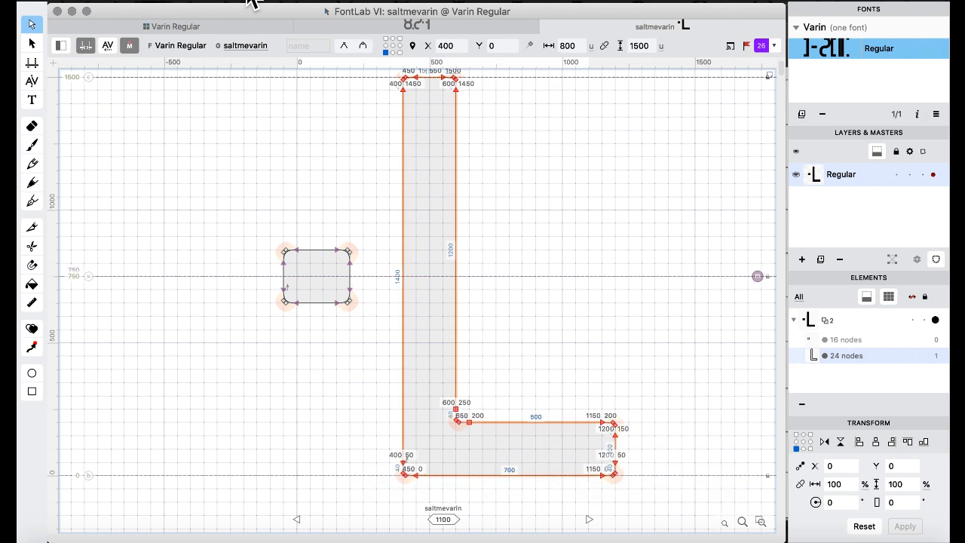
Set the right sidebearing of saltinvarin and saltmevarin equal to -50, with the left one on Do nothing.
left_click(208, 26)
left_click(511, 305)
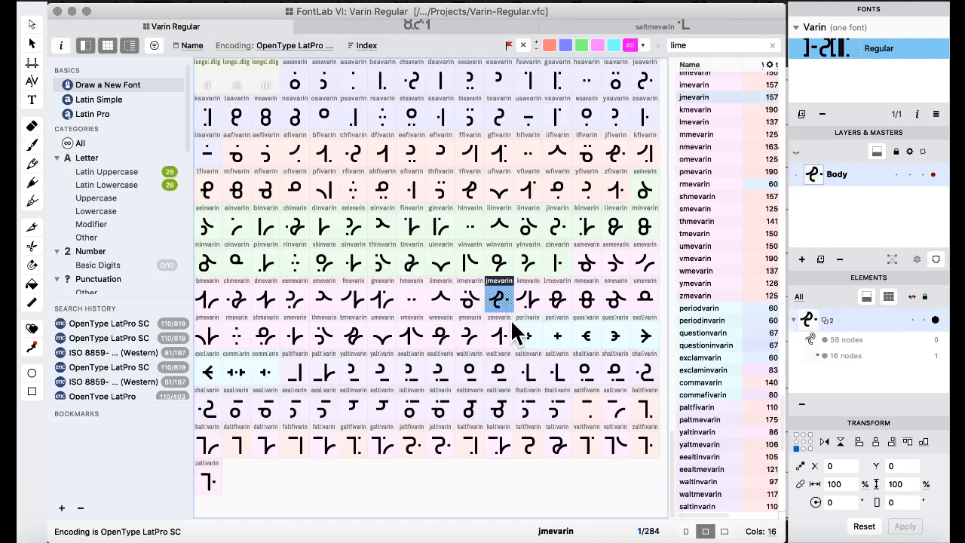
left_click(557, 377)
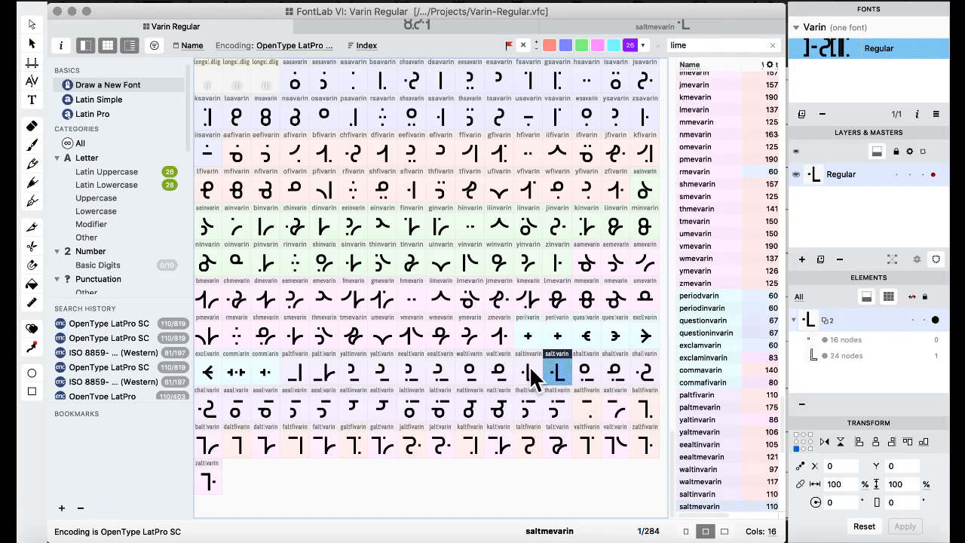
left_click(532, 373, "shift")
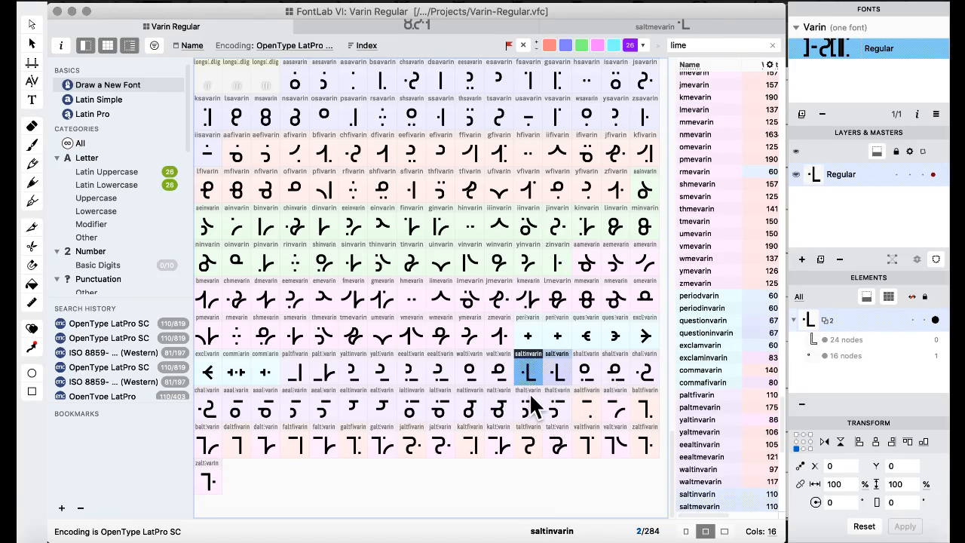
left_click(419, 2)
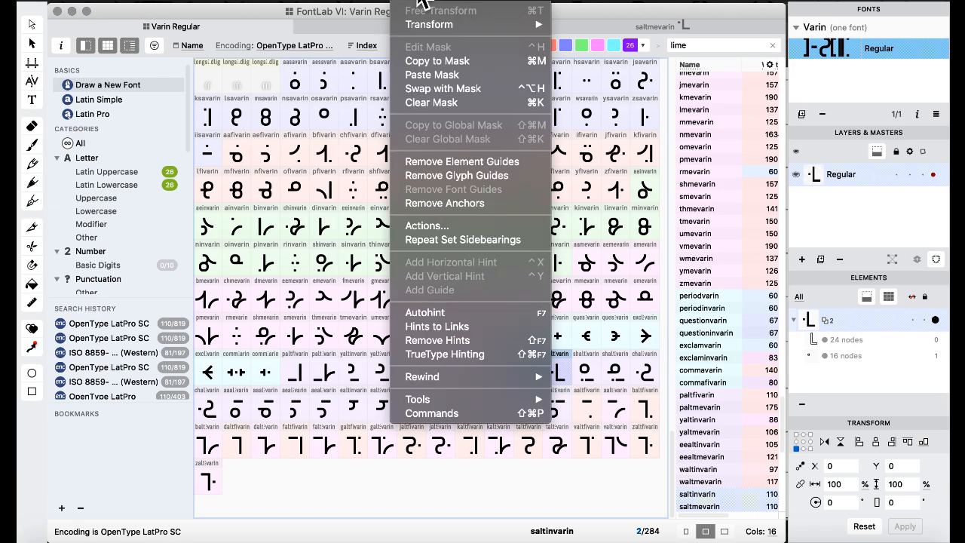
left_click(463, 226)
left_click(434, 142)
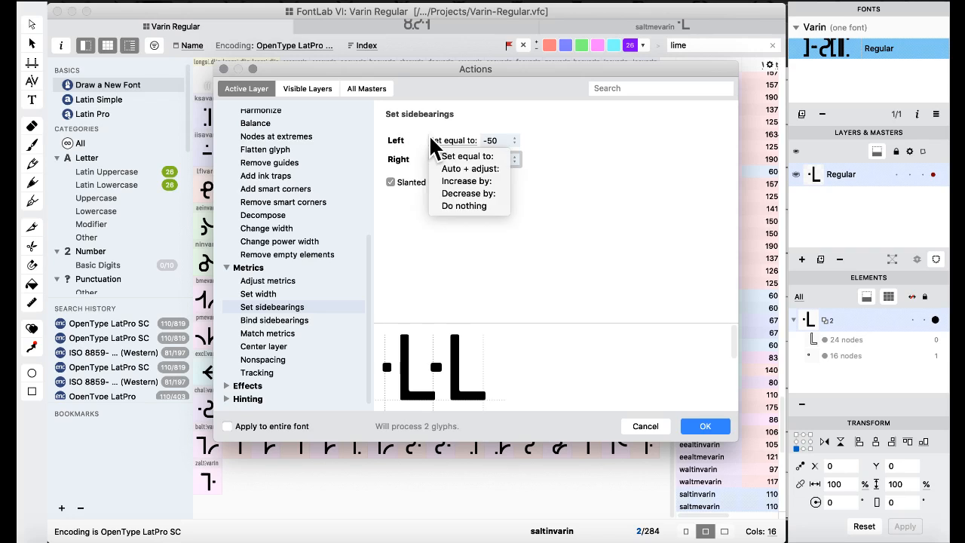
left_click(453, 208)
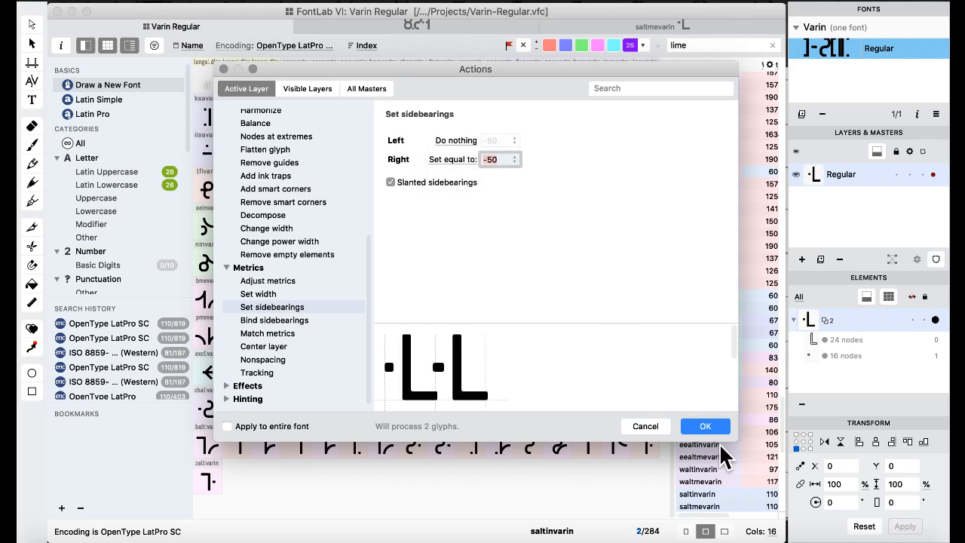
left_click(706, 427)
left_click(541, 296)
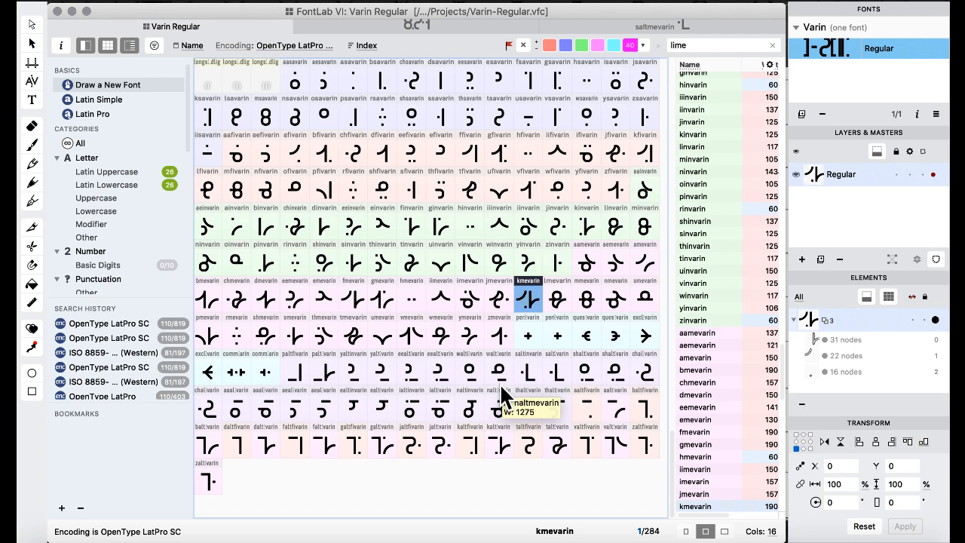
left_click(532, 222)
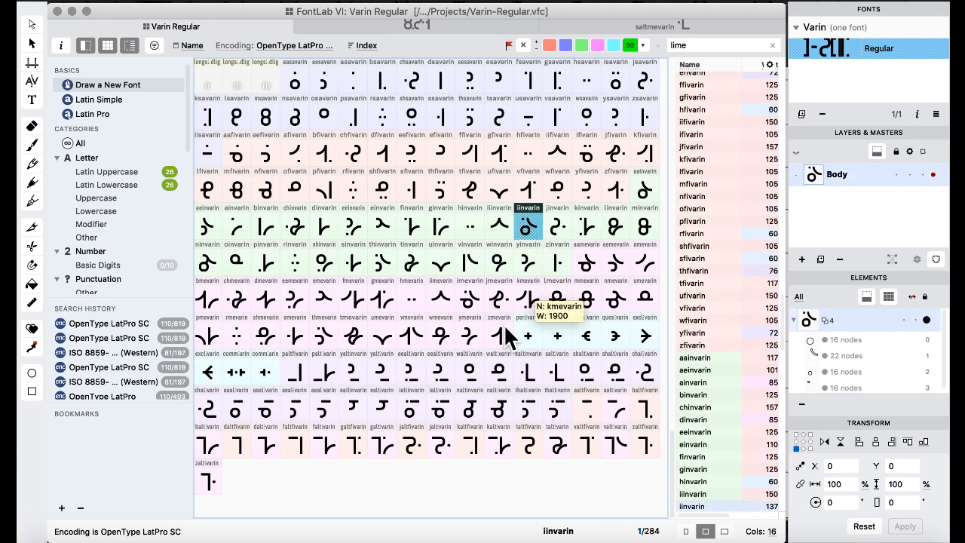
left_click(535, 341)
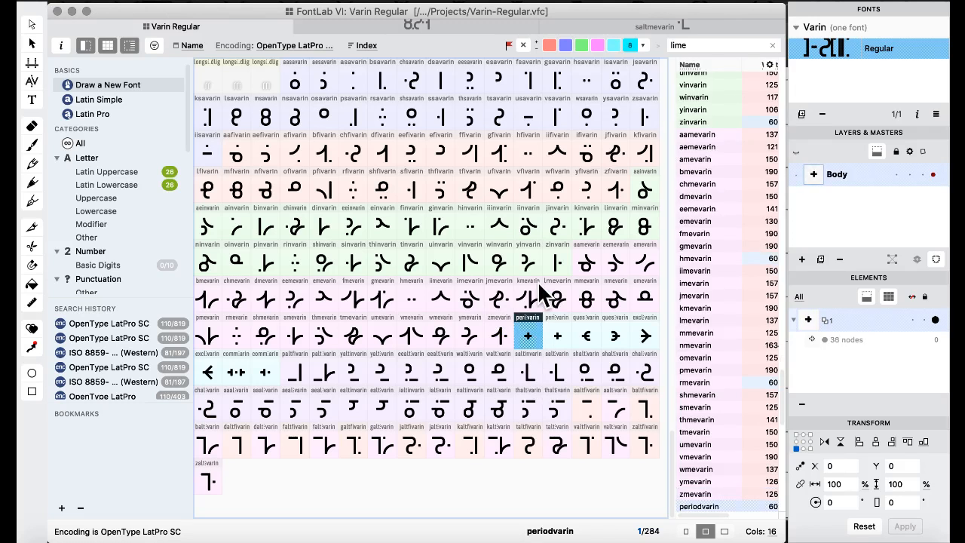
left_click(511, 368)
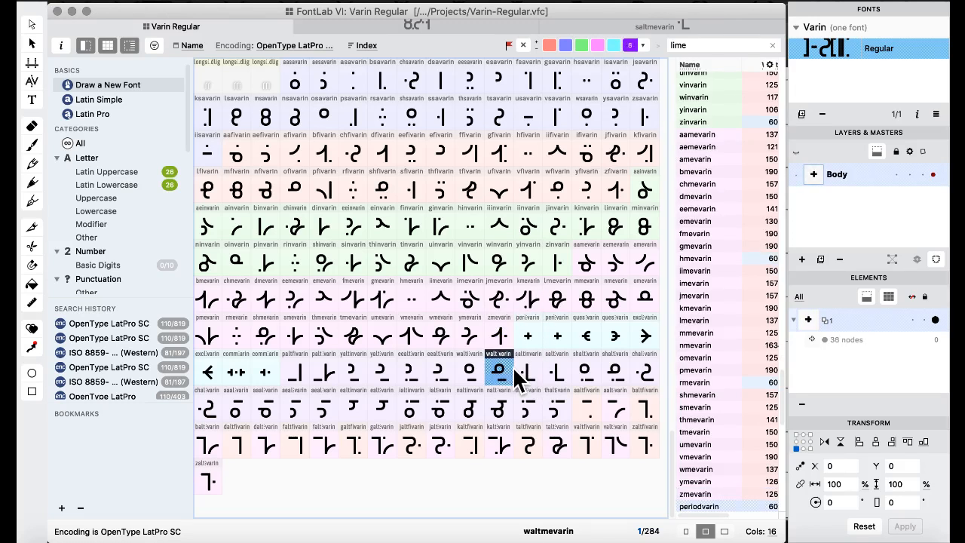
left_click(547, 307)
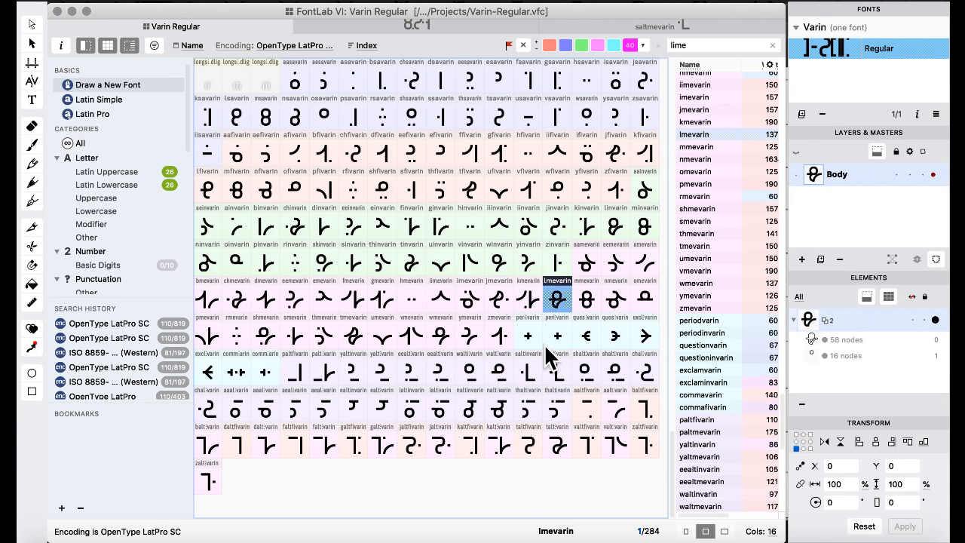
left_click(540, 388)
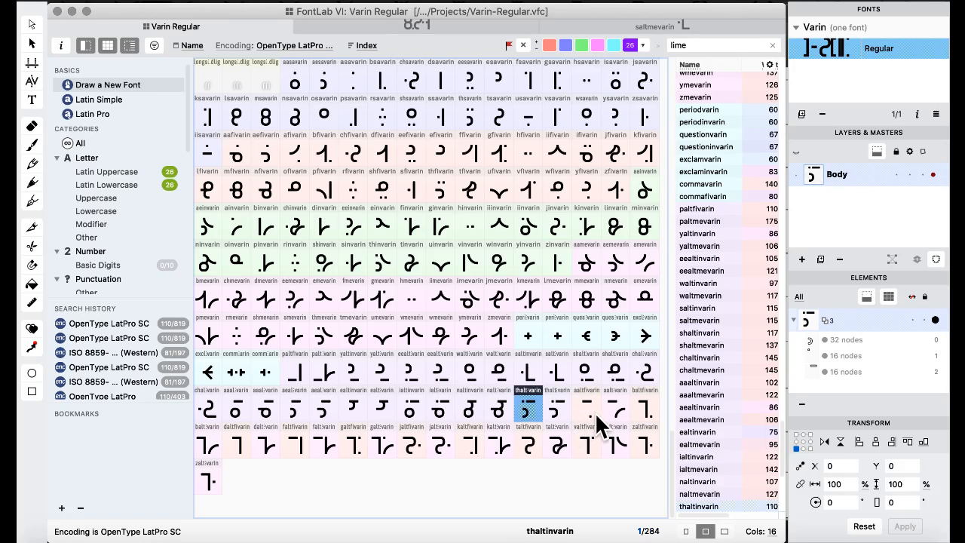
Paste the copied L outline into the baltfivarin glyph and rotate it 180°.
double_click(639, 413)
scroll(505, 400, "up", 2)
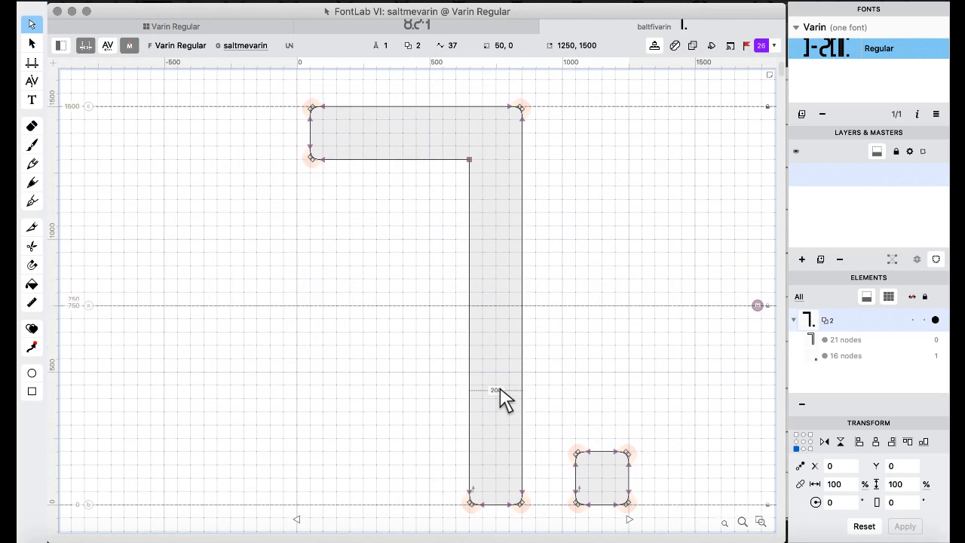
key("super+v")
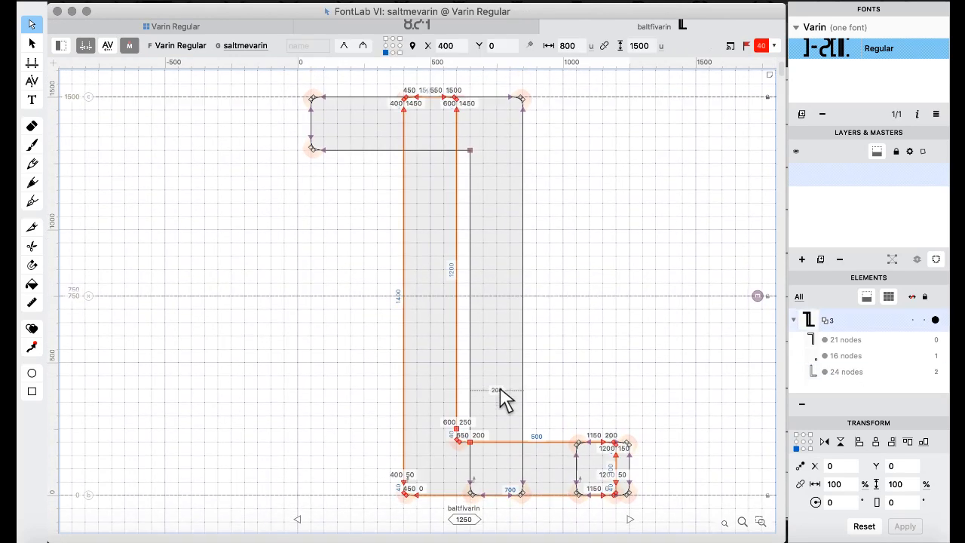
left_click(416, 3)
mouse_move(452, 24)
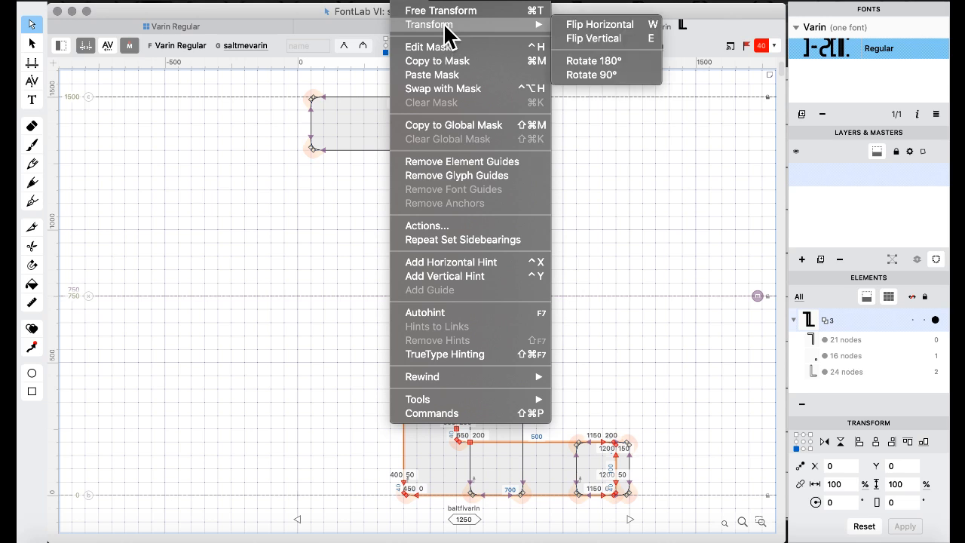
left_click(596, 63)
Align the rotated outline with the existing corner stroke at X 50, and cut it.
key("super+Left")
key("super+Left")
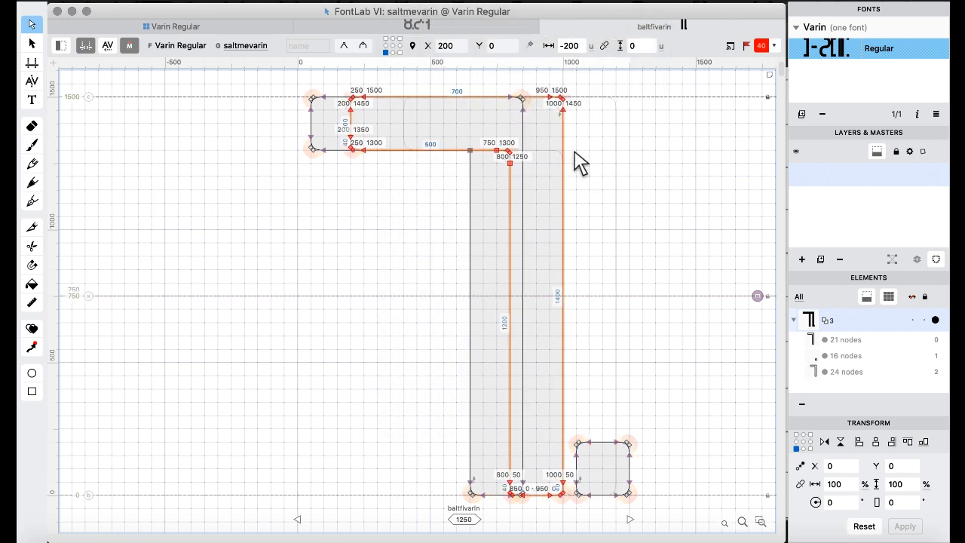
key("super+Left")
key("shift+Left")
key("shift+Left")
key("shift+Left")
key("shift+Left")
key("shift+Left")
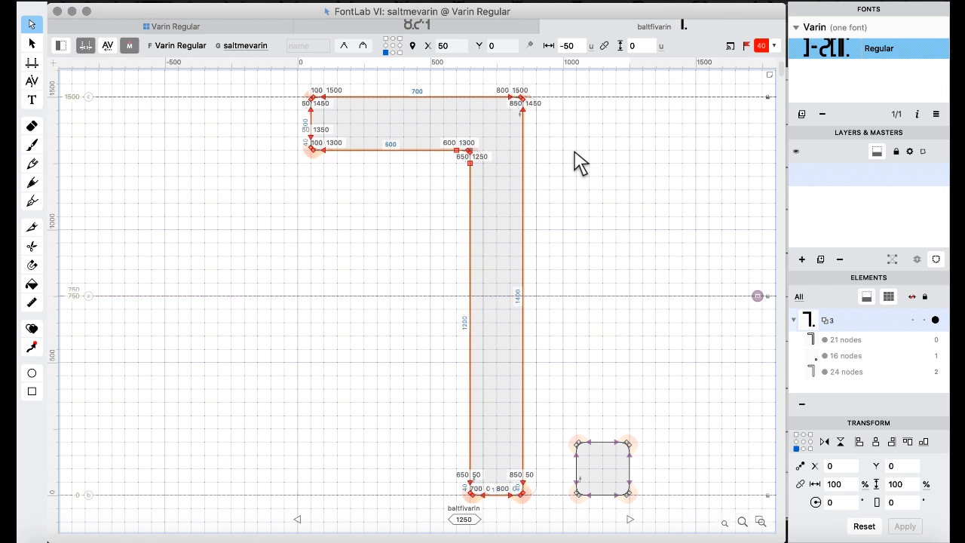
key("Delete")
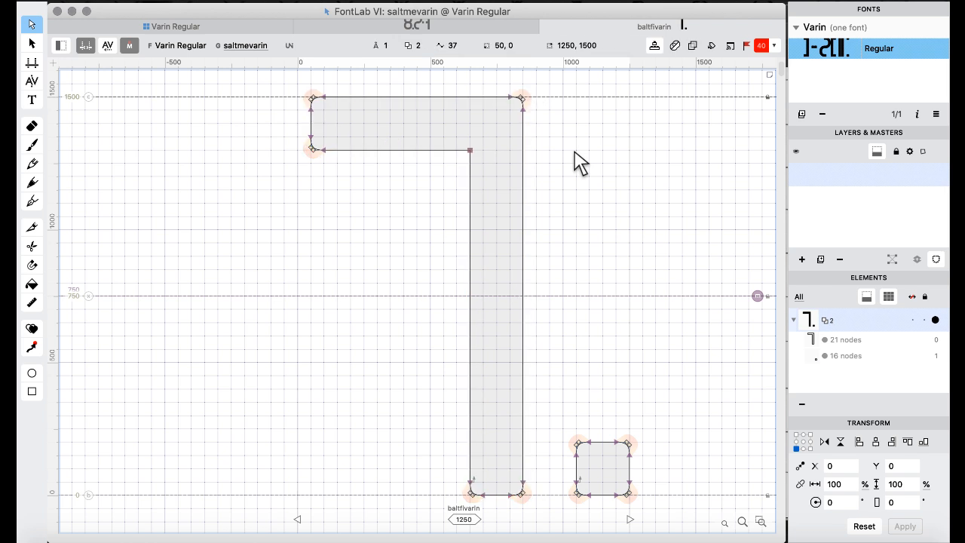
Replace the old 21-node corner stroke in baltfivarin with the cut outline, keeping the dot.
left_click_drag(265, 79, 562, 226)
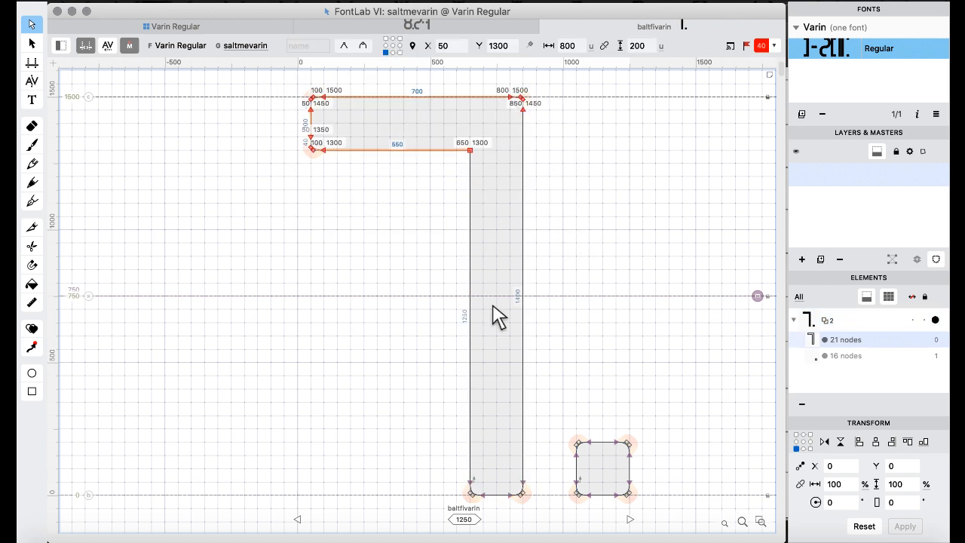
scroll(426, 377, "down", 2)
left_click_drag(422, 372, 534, 475)
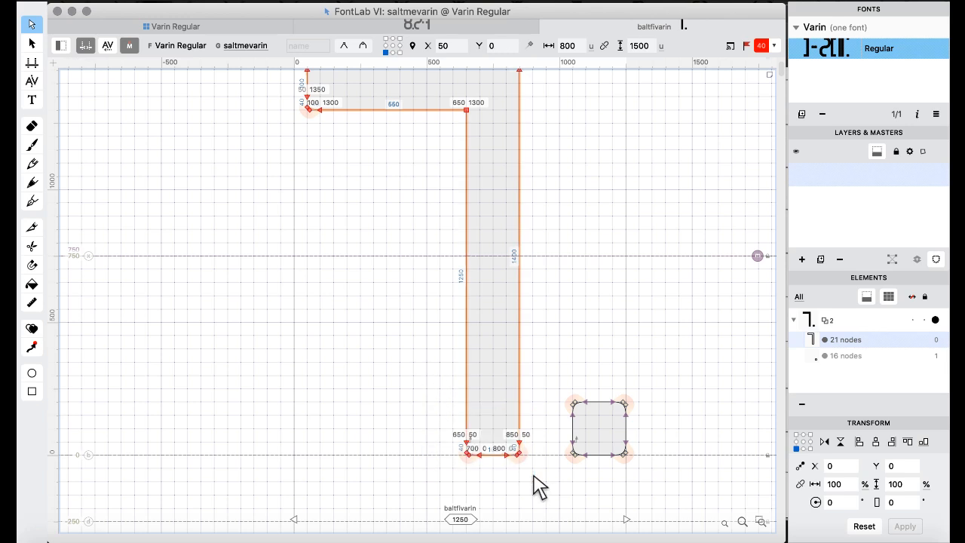
key("Delete")
key("super+v")
Go to the baltmevarin glyph and replace its old corner stroke with the cut outline, keeping the curved stroke.
key("bracketright")
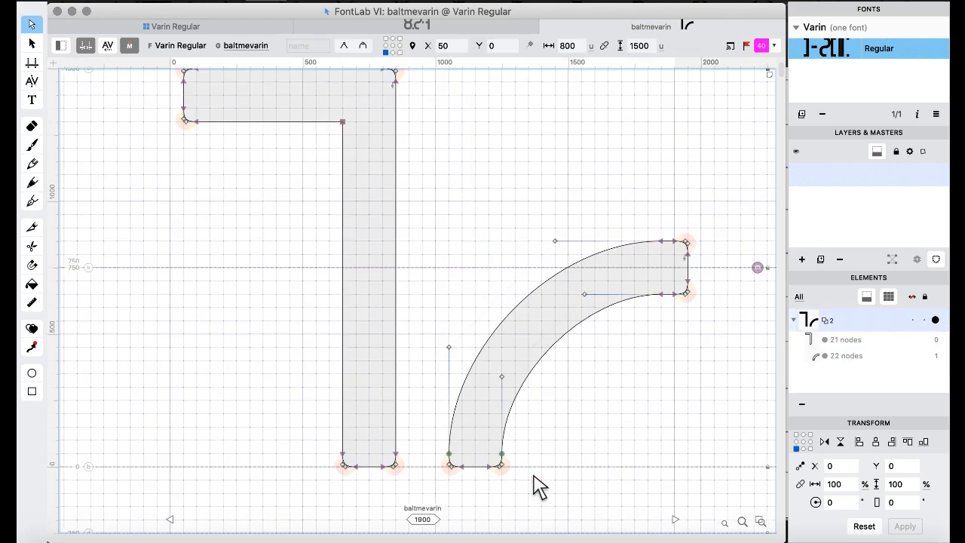
scroll(534, 475, "up", 2)
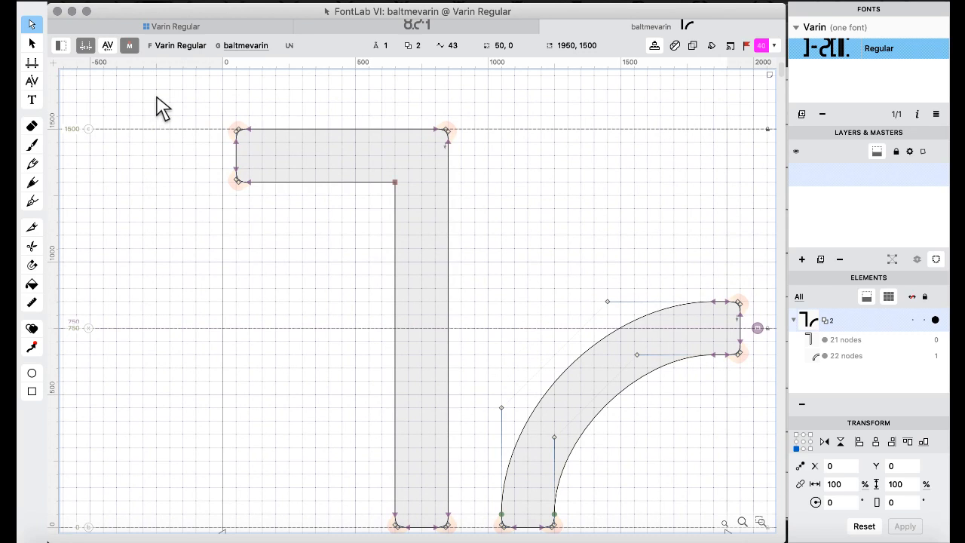
left_click_drag(160, 108, 508, 248)
scroll(508, 248, "down", 4)
left_click_drag(359, 362, 475, 464)
key("Delete")
key("super+v")
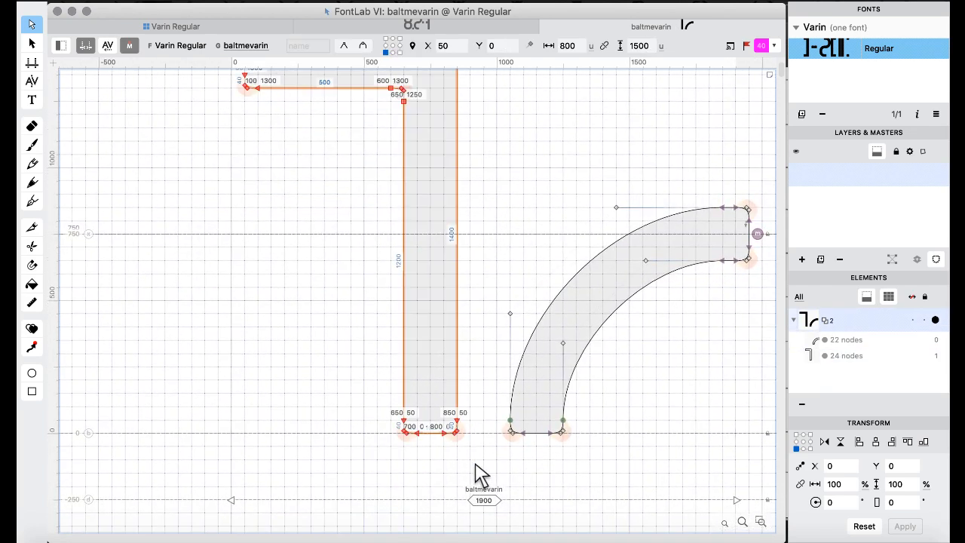
Go to the daltfivarin glyph and replace its old 21-node corner stroke with the cut outline.
scroll(481, 473, "up", 4)
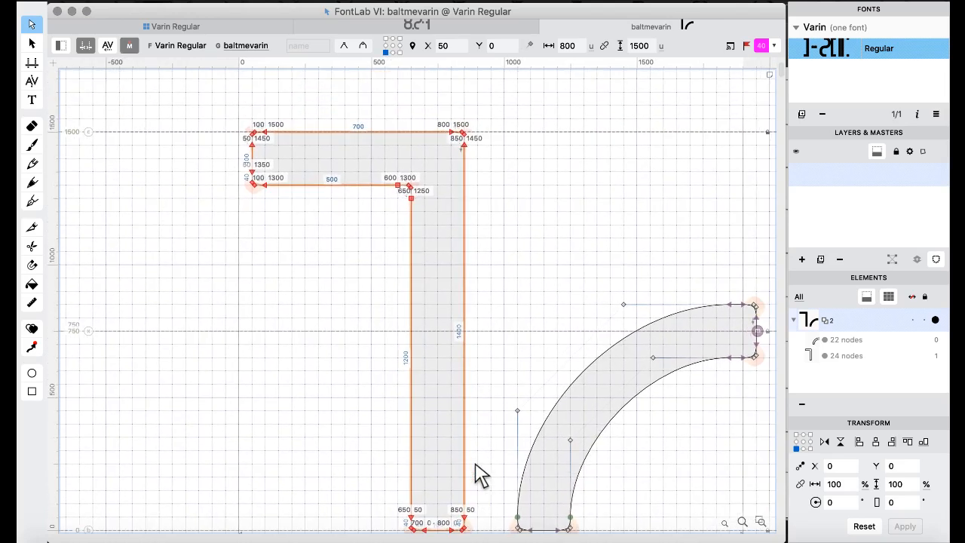
key("]")
scroll(481, 473, "up", 3)
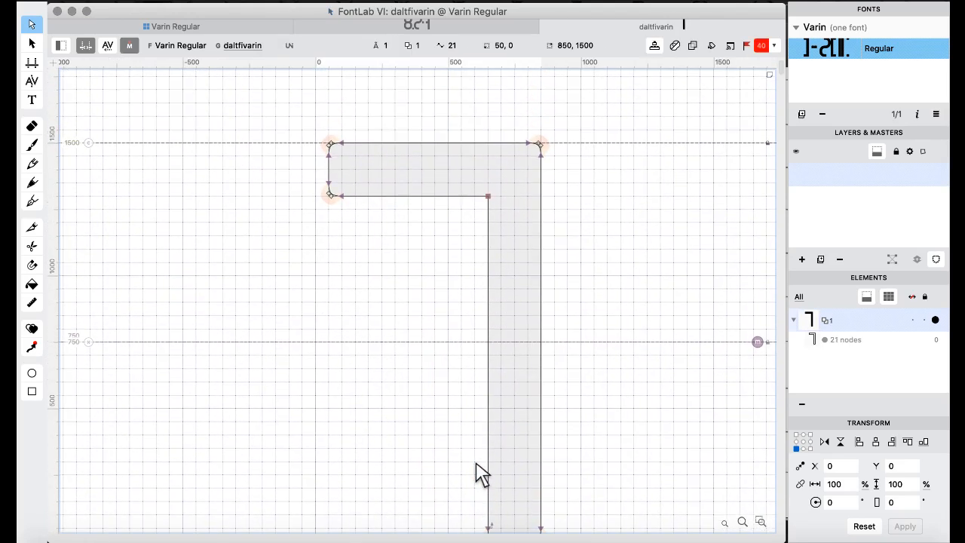
double_click(487, 461)
key("Delete")
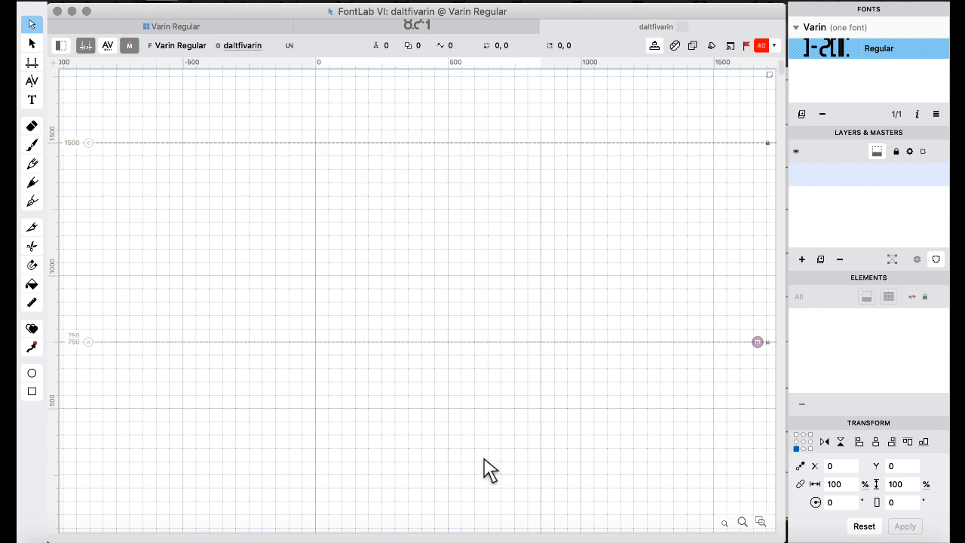
key("super+v")
In daltmevarin, replace the old corner part with the cut outline and merge it with the remaining curved stroke by removing the overlap.
key("]")
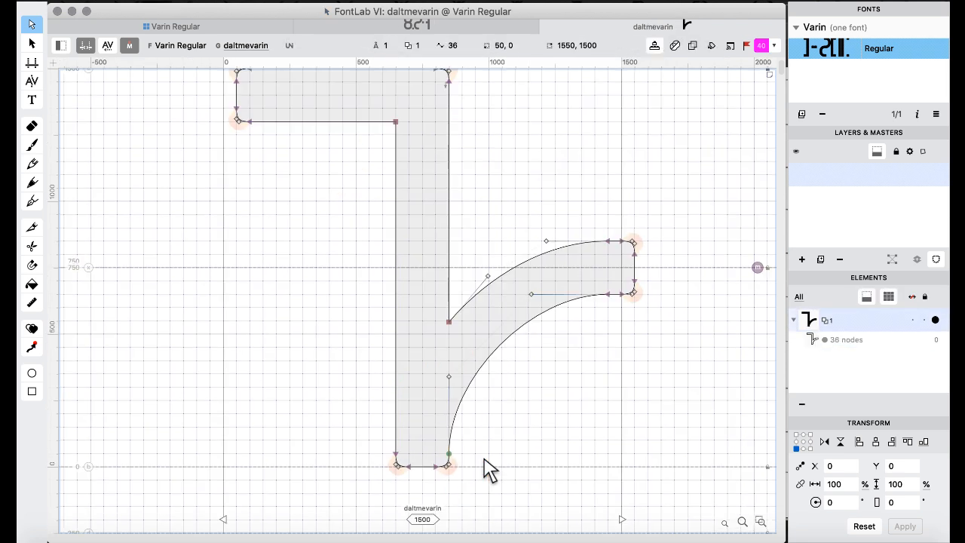
scroll(489, 469, "right", 3)
scroll(488, 469, "down", 1)
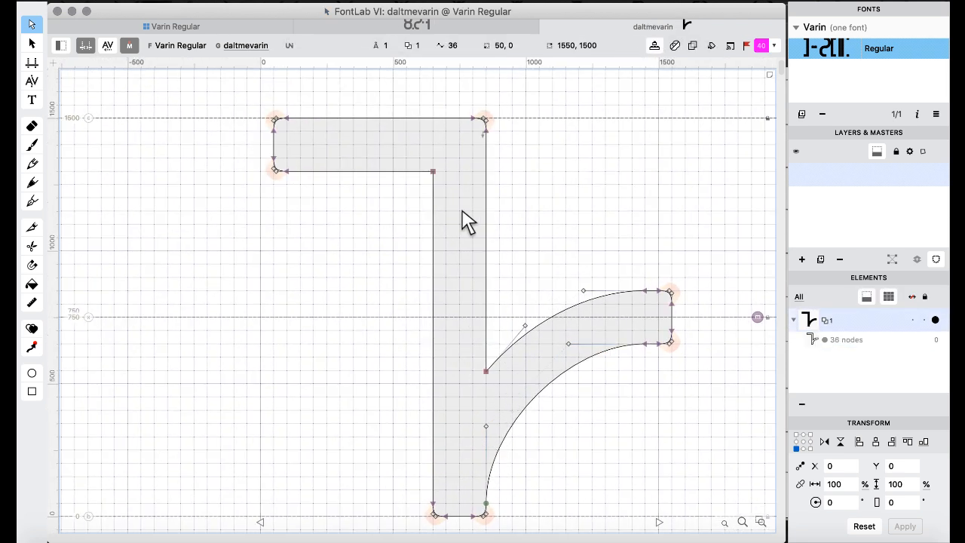
left_click_drag(216, 97, 503, 204)
key("Delete")
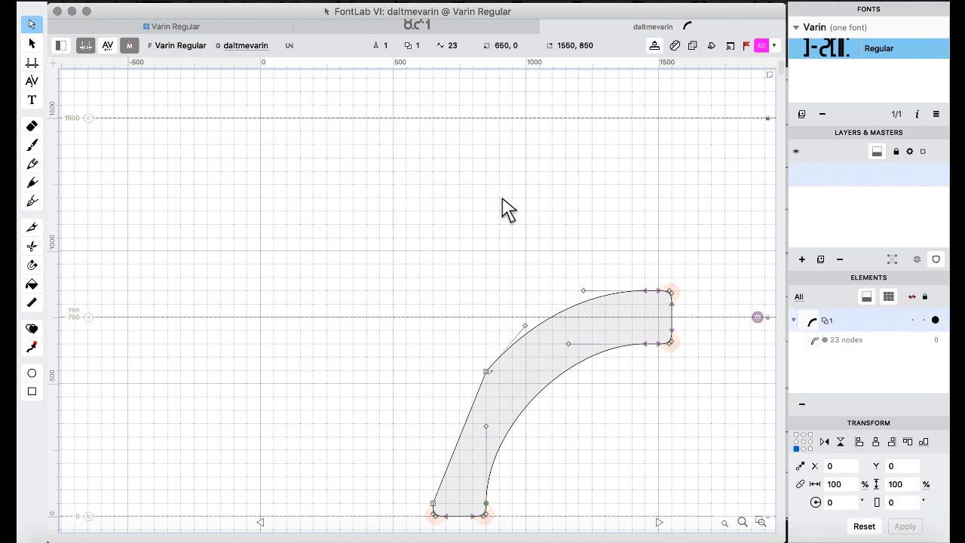
key("ctrl+v")
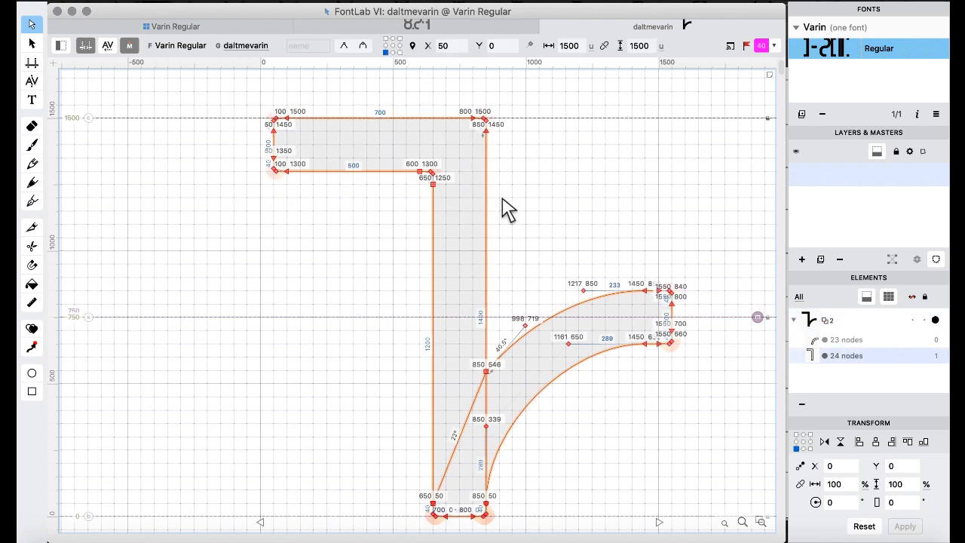
key("ctrl+shift+o")
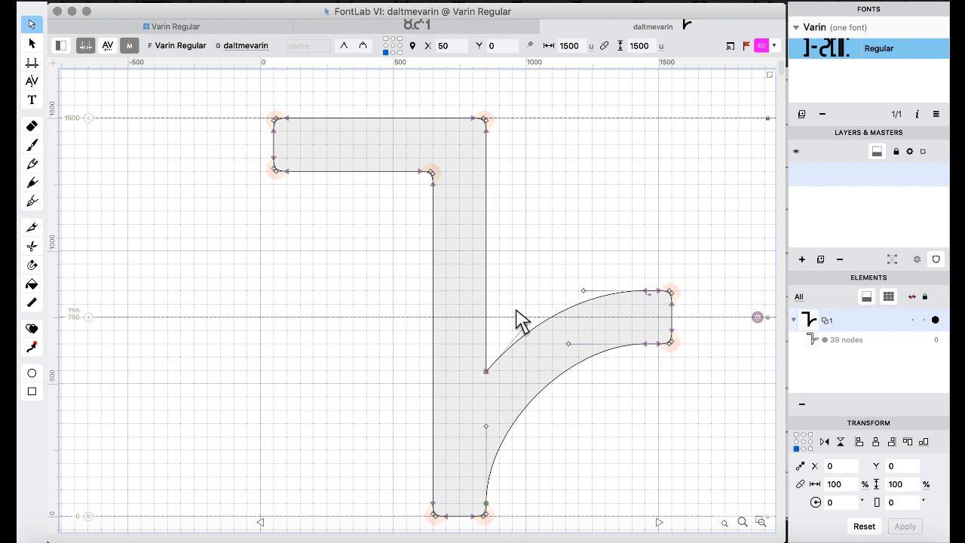
scroll(485, 445, "up", 2)
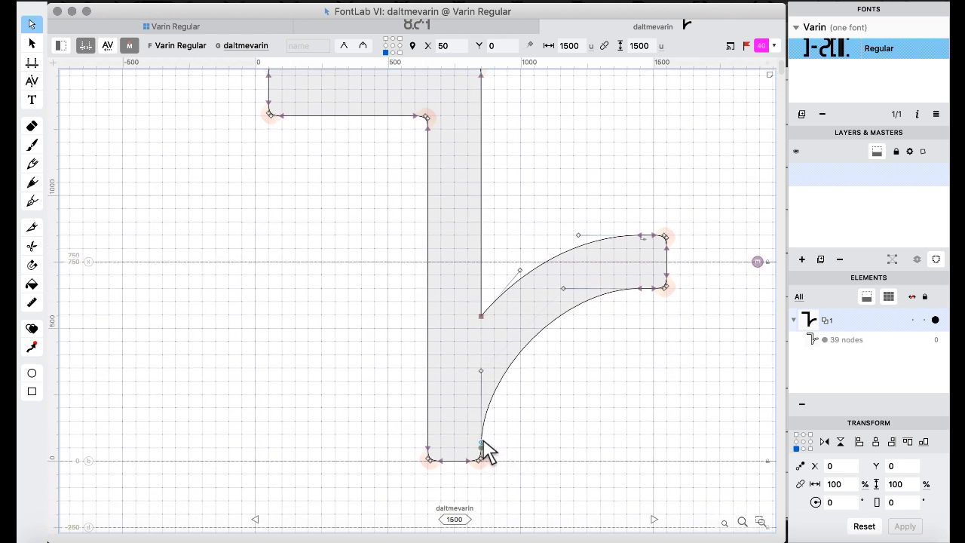
scroll(486, 449, "up", 4)
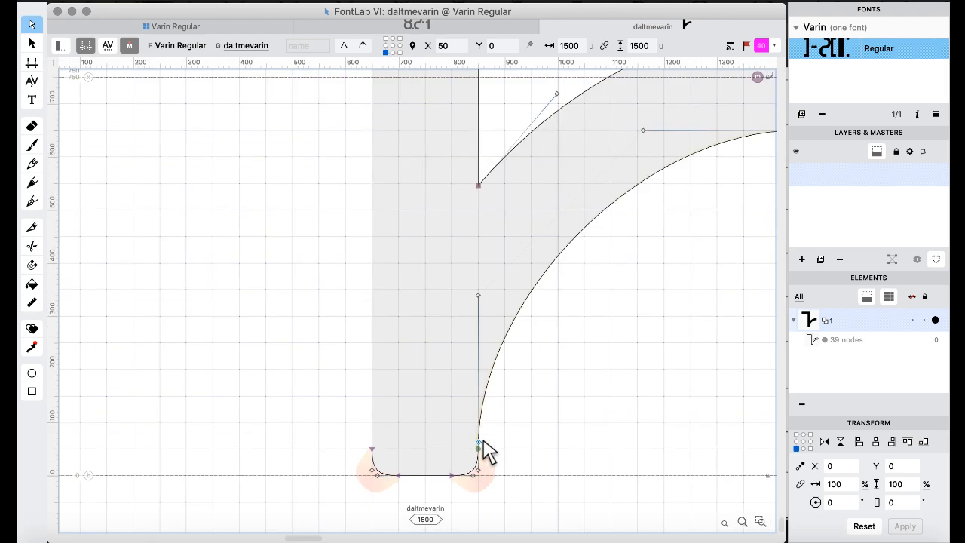
scroll(484, 444, "down", 3)
scroll(484, 443, "up", 2)
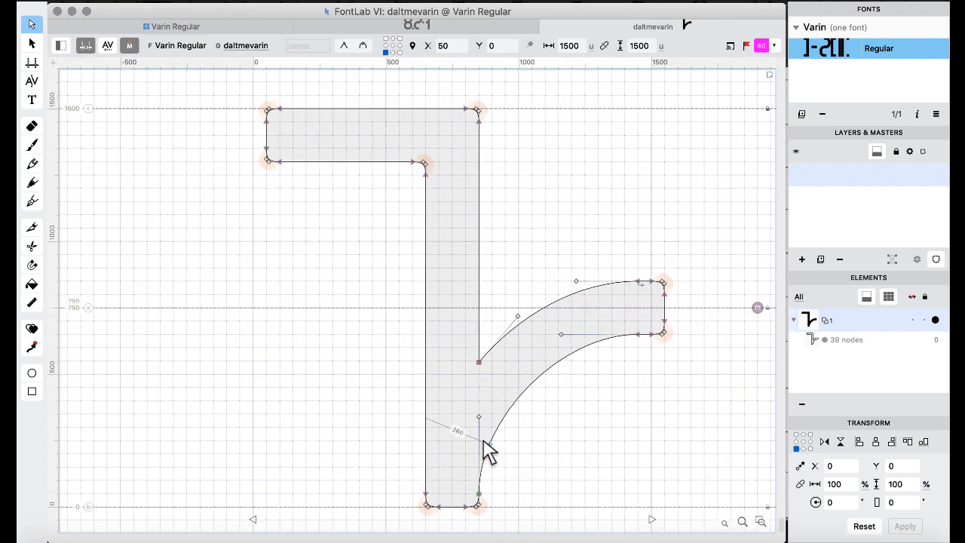
Go to the galtfivarin glyph and replace its 21-node corner stroke with the cut outline, keeping both square dots.
scroll(483, 441, "up", 2)
key("]")
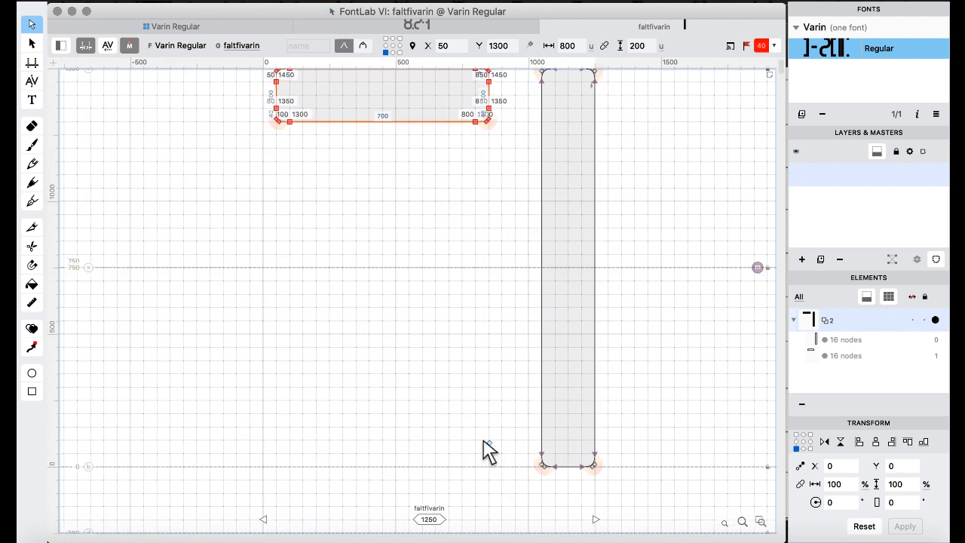
scroll(486, 450, "up", 3)
key("]")
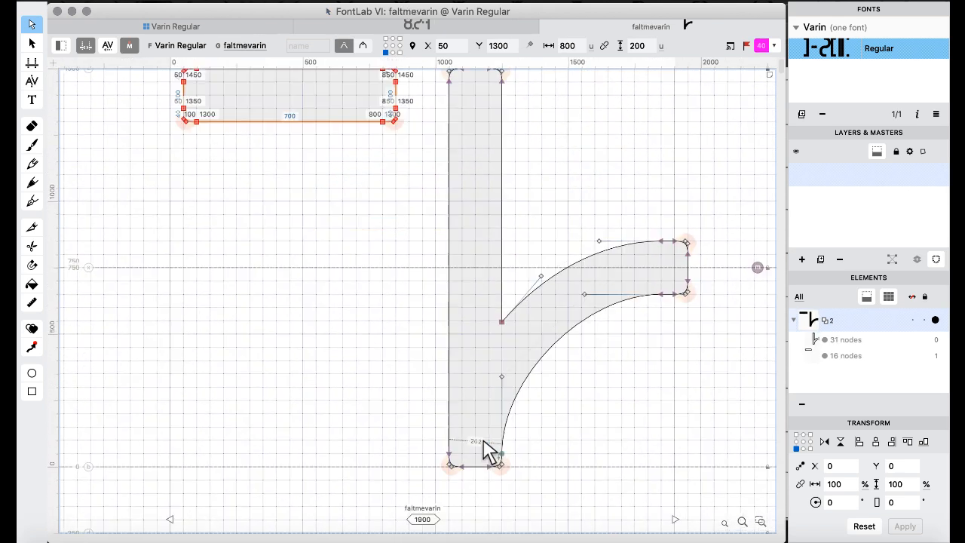
key("]")
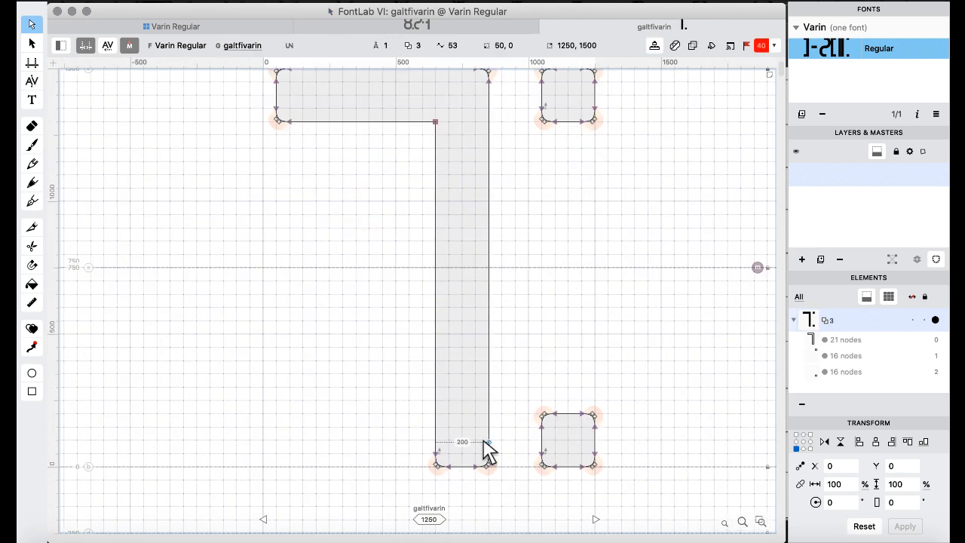
scroll(430, 383, "up", 2)
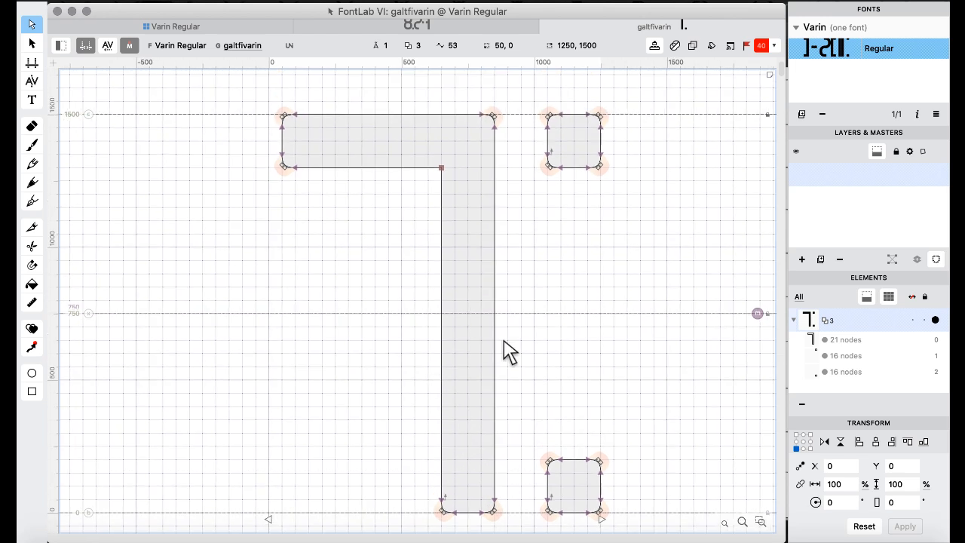
left_click_drag(223, 72, 512, 287)
scroll(511, 286, "down", 2)
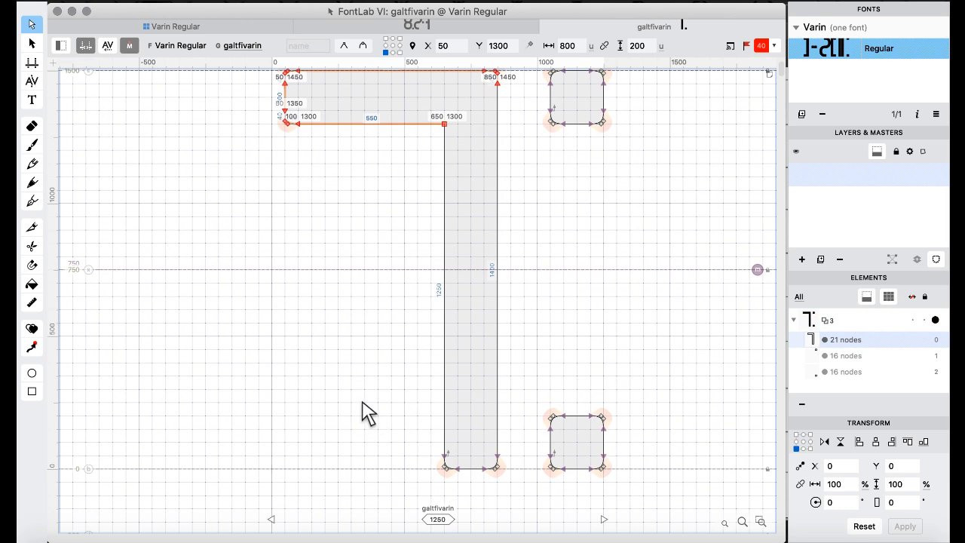
left_click_drag(362, 404, 519, 487)
key("super+x")
key("super+v")
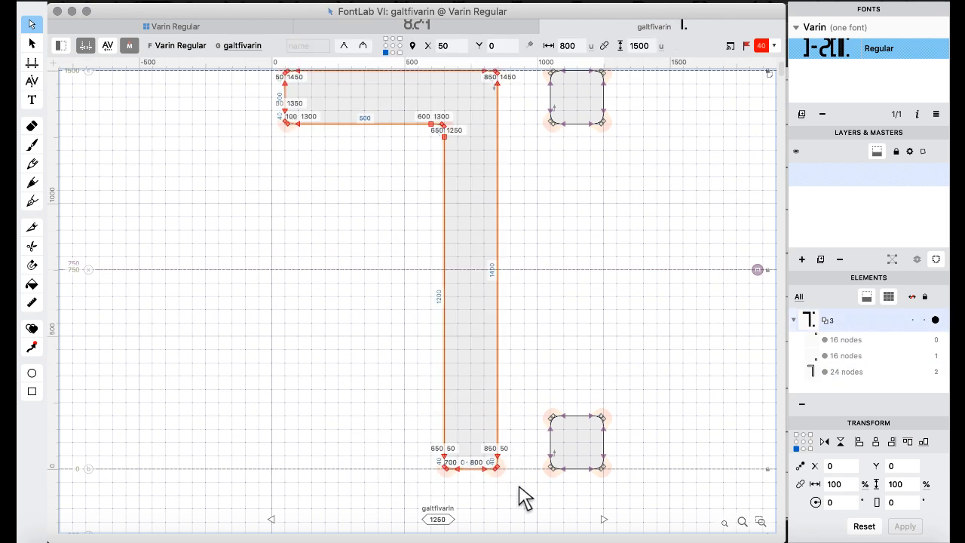
Replace the old corner stroke in galtmevarin with the cut outline, keeping the dot and the curved stroke.
key("bracketright")
scroll(519, 488, "left", 2)
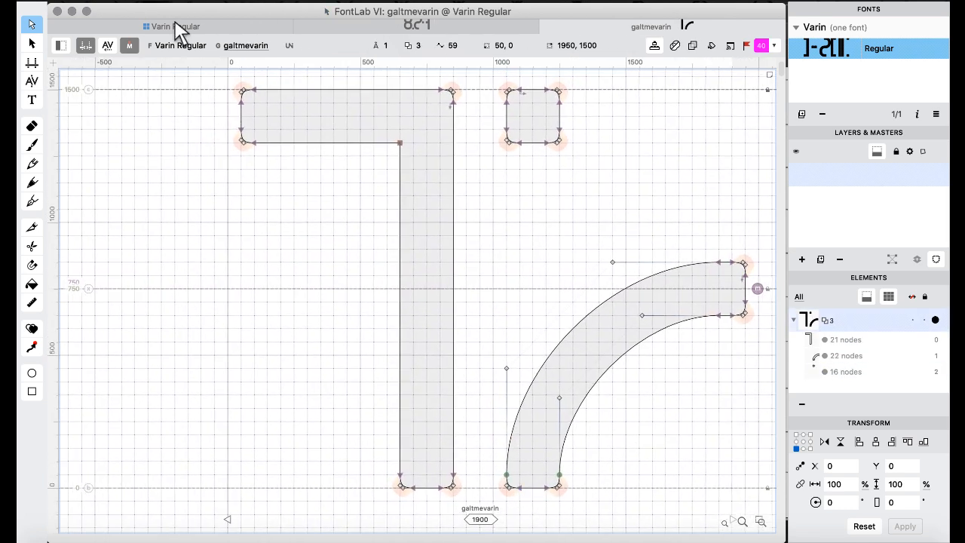
left_click_drag(181, 169, 461, 96)
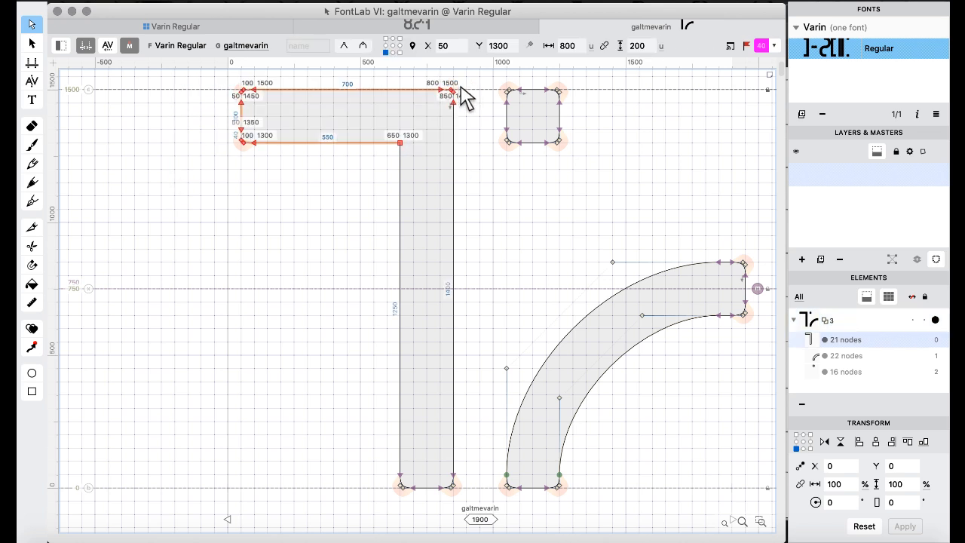
scroll(275, 343, "down", 2)
left_click_drag(305, 359, 464, 464)
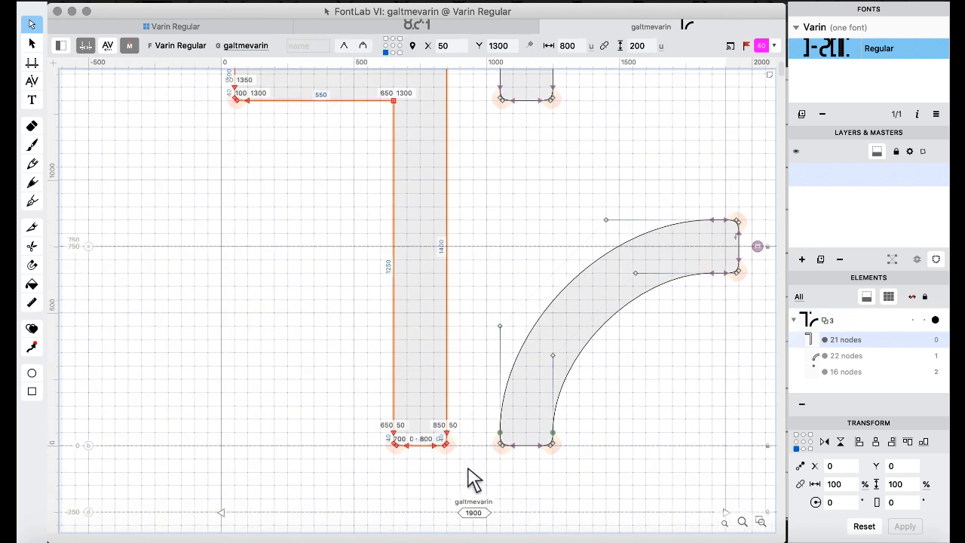
key("BackSpace")
key("super+z")
Advance to the valtfivarin glyph and replace its 21-node corner stroke with the cut outline, keeping the dot.
key("bracketright")
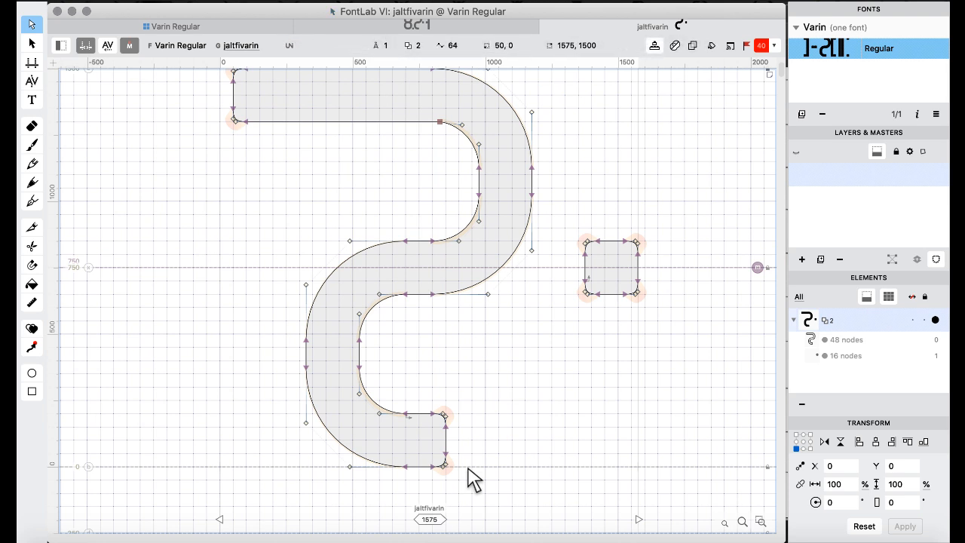
scroll(468, 469, "up", 2)
key("bracketright")
key("bracketright")
key("bracketright")
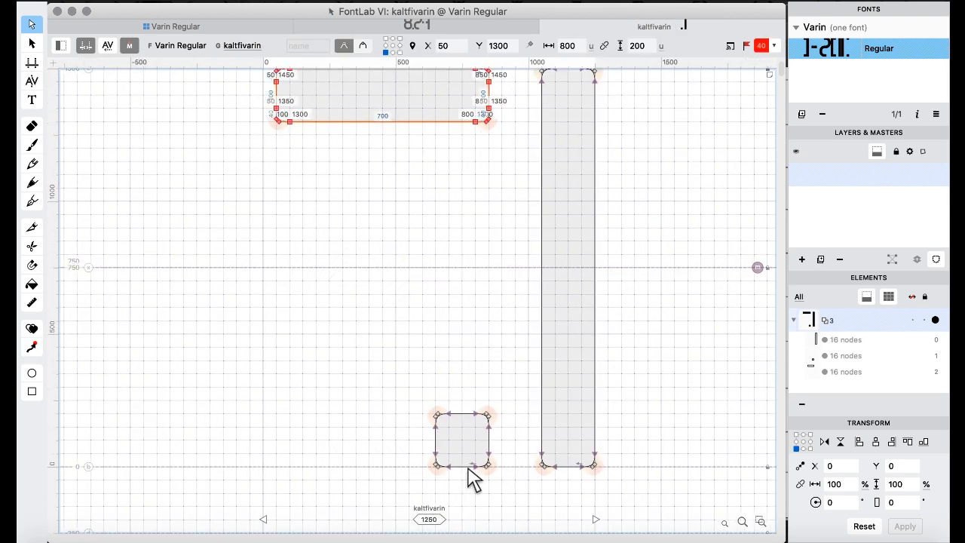
key("bracketright")
key("bracketright")
key("bracketright")
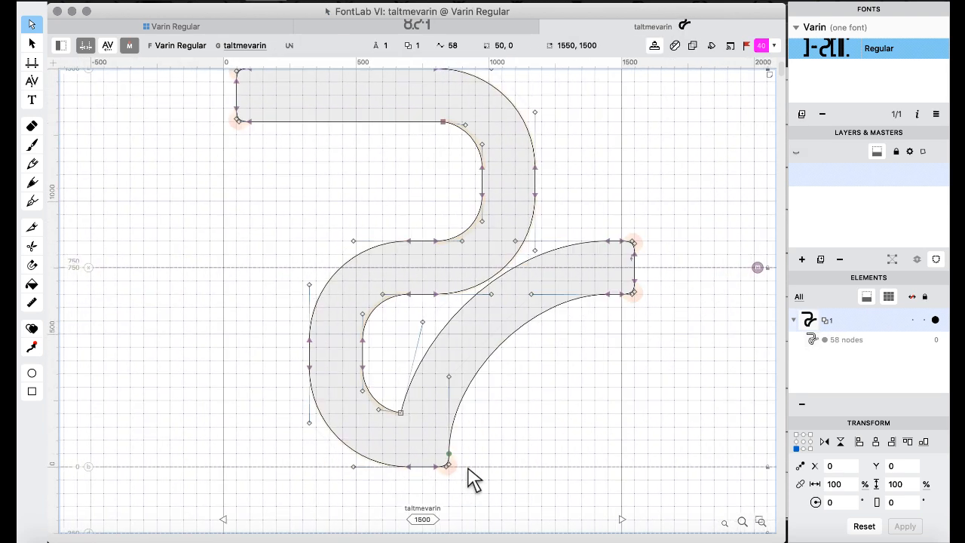
scroll(269, 263, "up", 3)
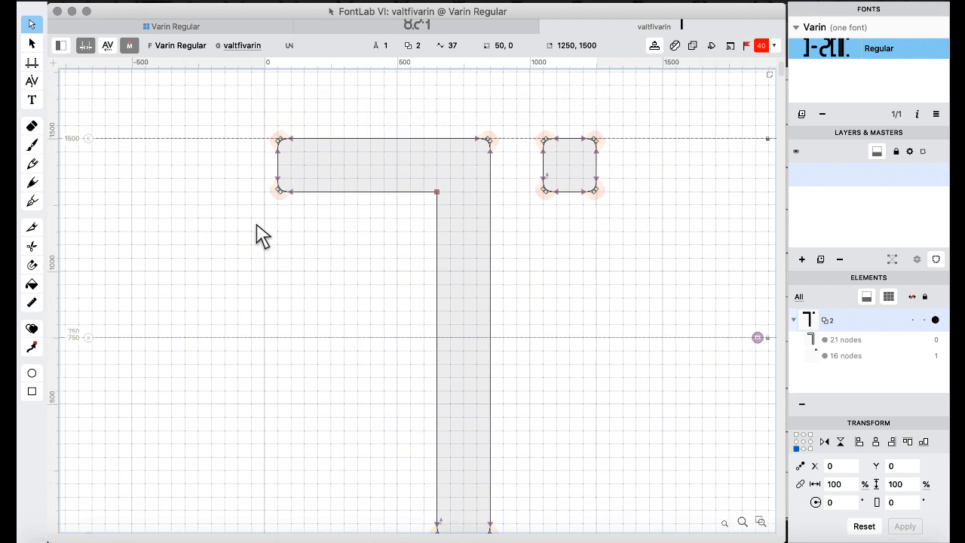
key("super+a")
left_click_drag(641, 101, 541, 218)
key("BackSpace")
key("super+v")
Replace the 21-node corner stroke in valtmevarin with the cut outline, keeping the curved stroke.
key("bracketright")
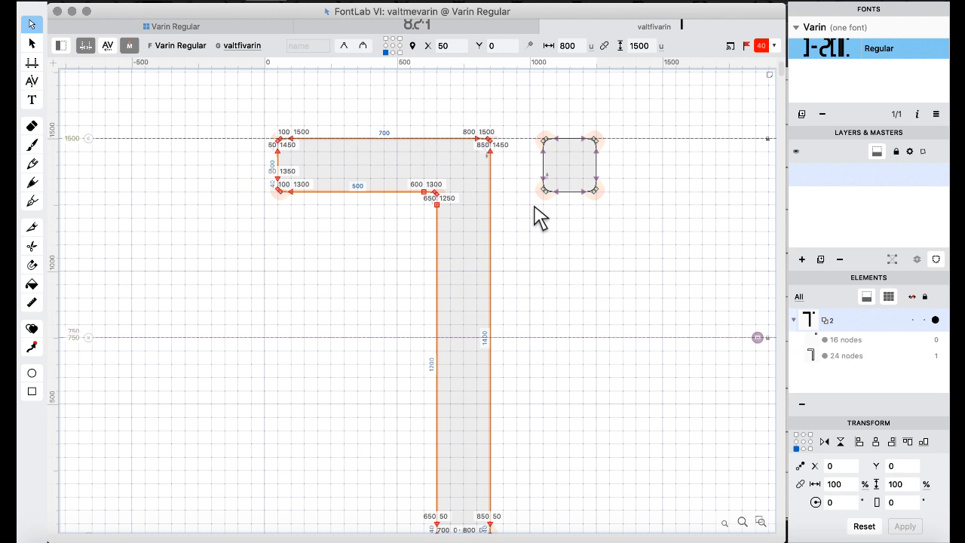
scroll(536, 216, "up", 3)
scroll(537, 216, "left", 3)
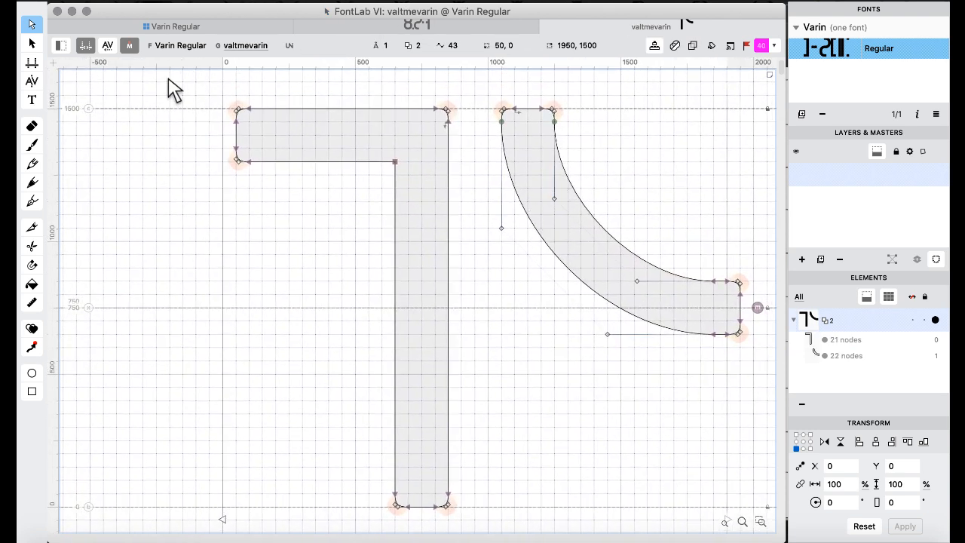
left_click_drag(172, 97, 475, 269)
scroll(476, 269, "down", 5)
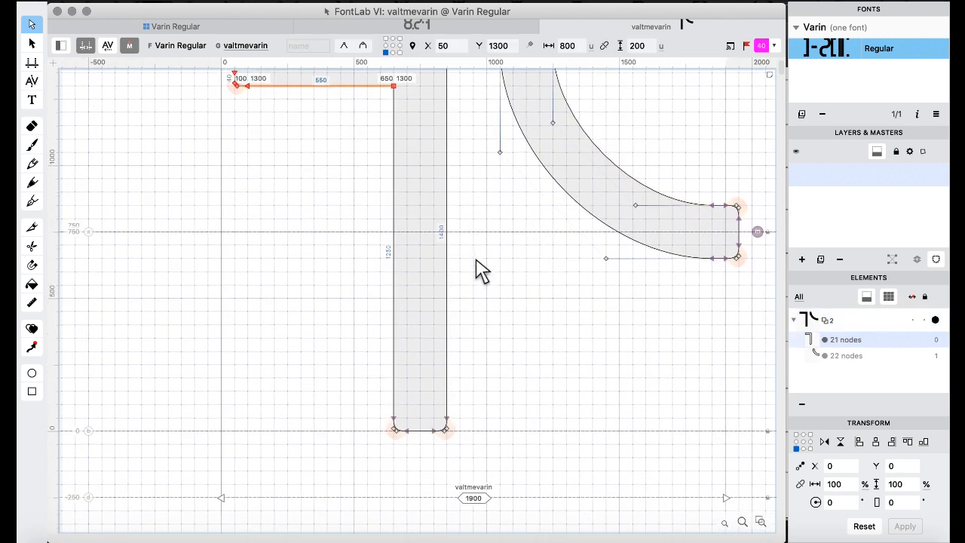
left_click_drag(333, 335, 506, 443)
key("BackSpace")
key("super+v")
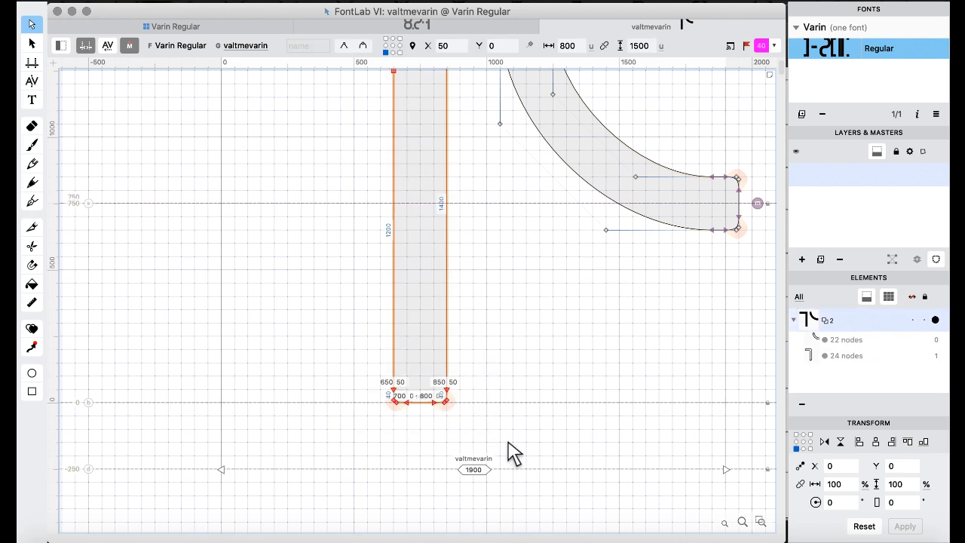
Go to the zaltfivarin and zaltmevarin glyphs and select the 21-node corner stroke in each, leaving the dot unselected.
key("bracketright")
scroll(509, 452, "up", 5)
key("super+a")
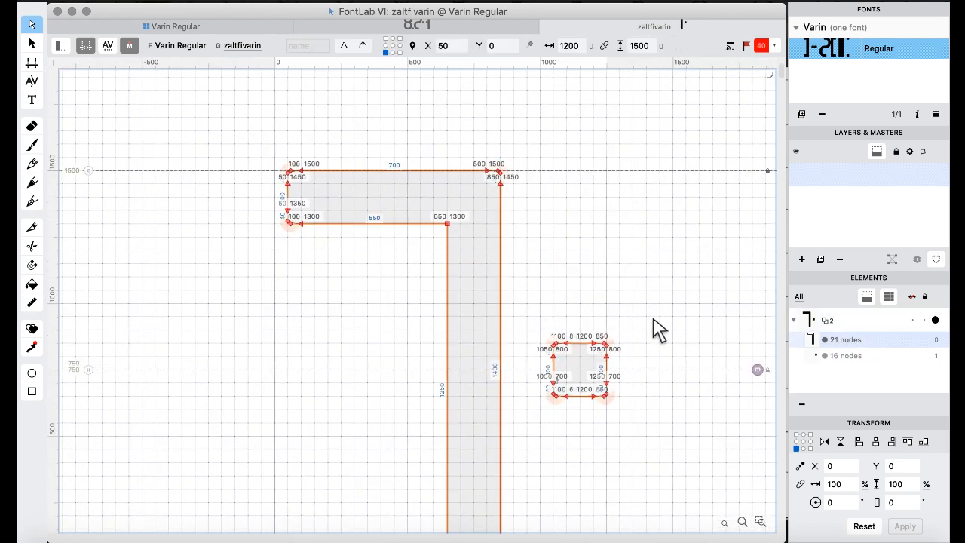
left_click_drag(567, 388, 543, 454)
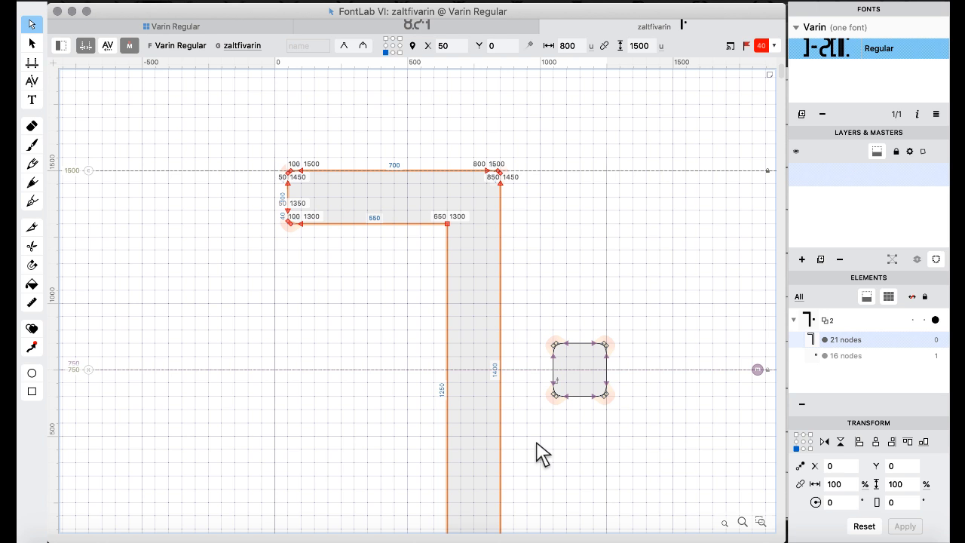
key("super+a")
key("bracketright")
key("super+a")
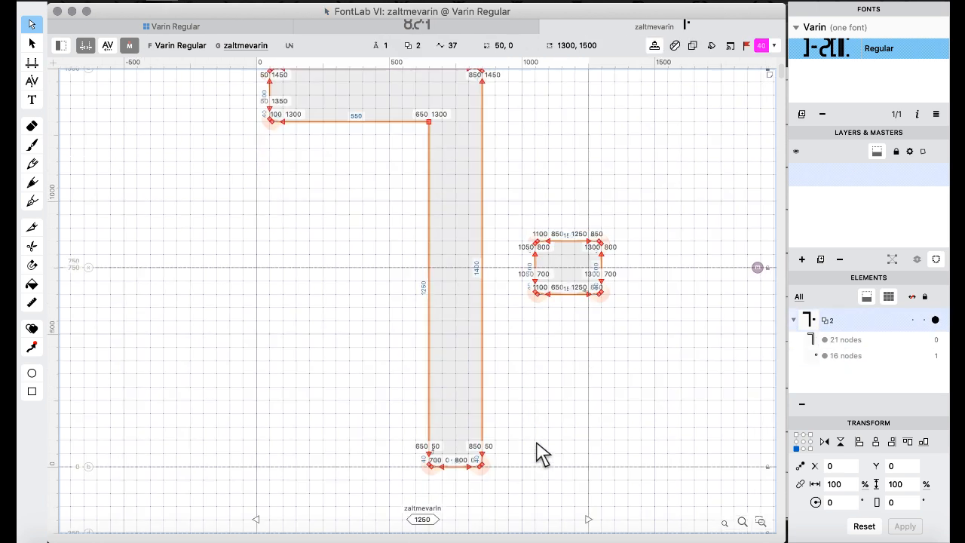
left_click_drag(643, 189, 517, 347)
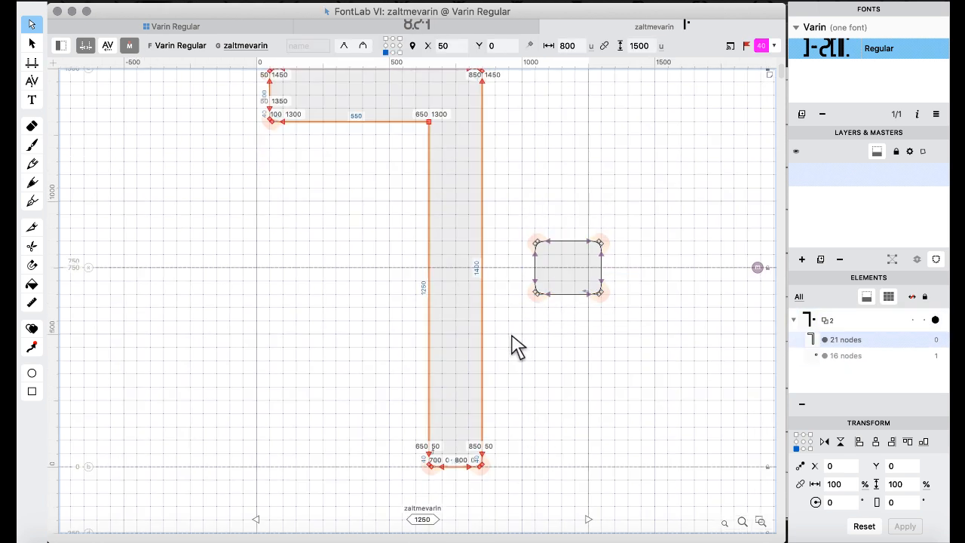
Return to the Varin Regular font overview and select the yaltmevarin glyph.
key("bracketright")
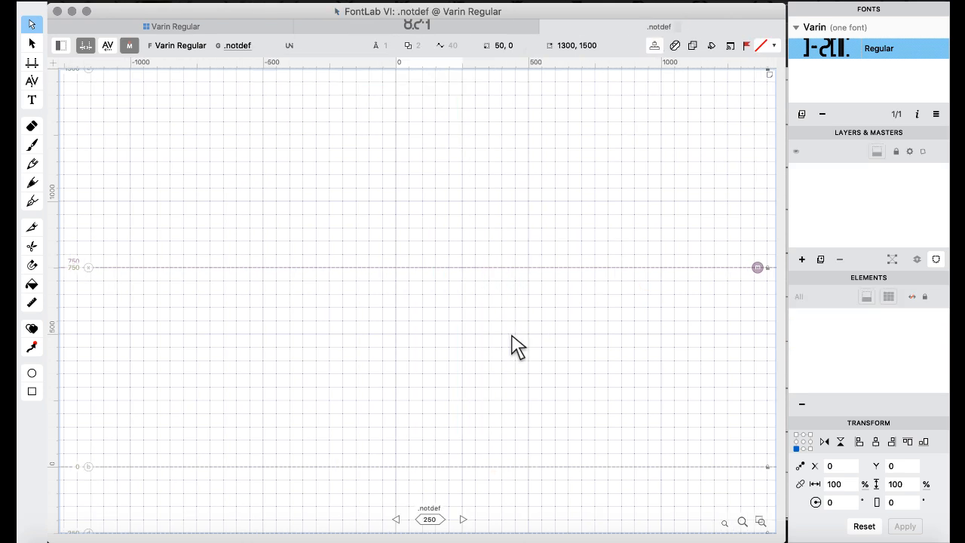
left_click(155, 27)
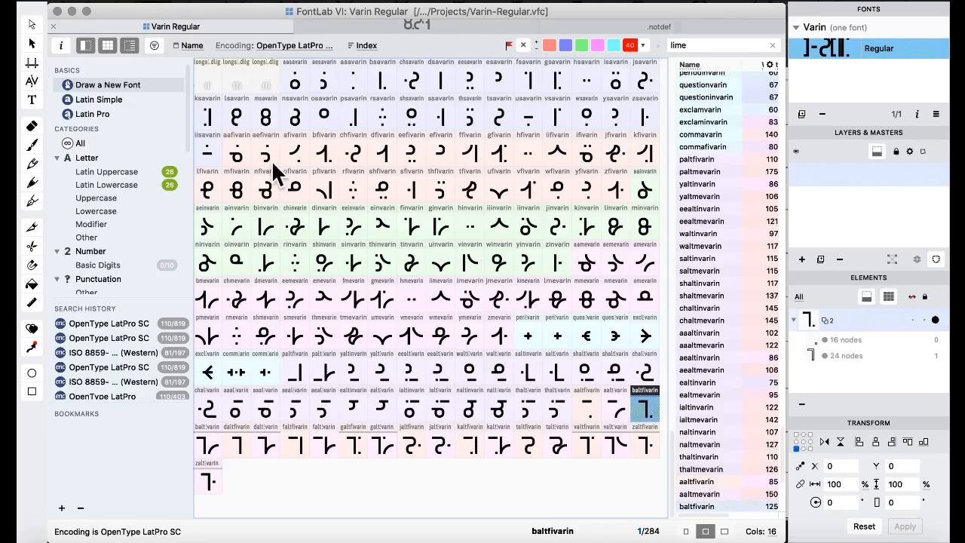
left_click(328, 225)
left_click(384, 370)
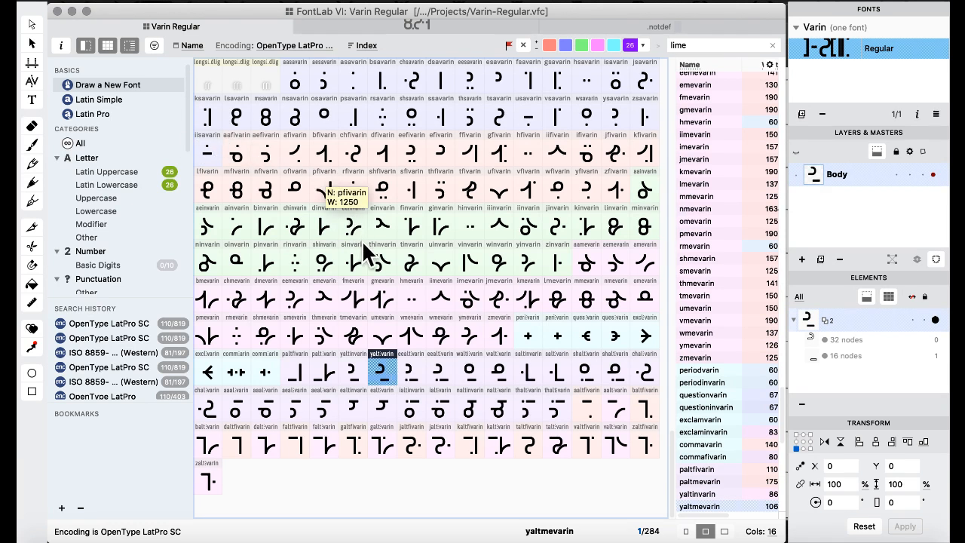
left_click(210, 482)
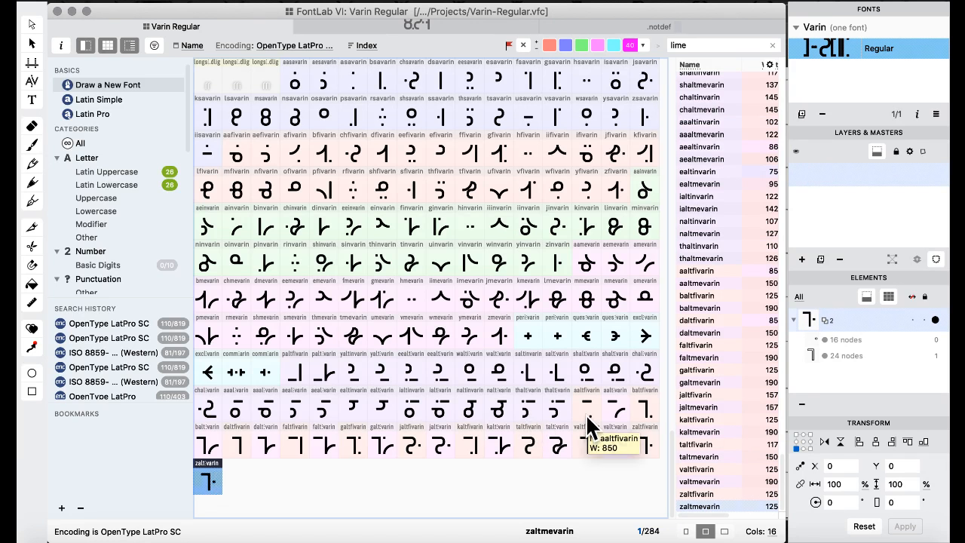
left_click(585, 411)
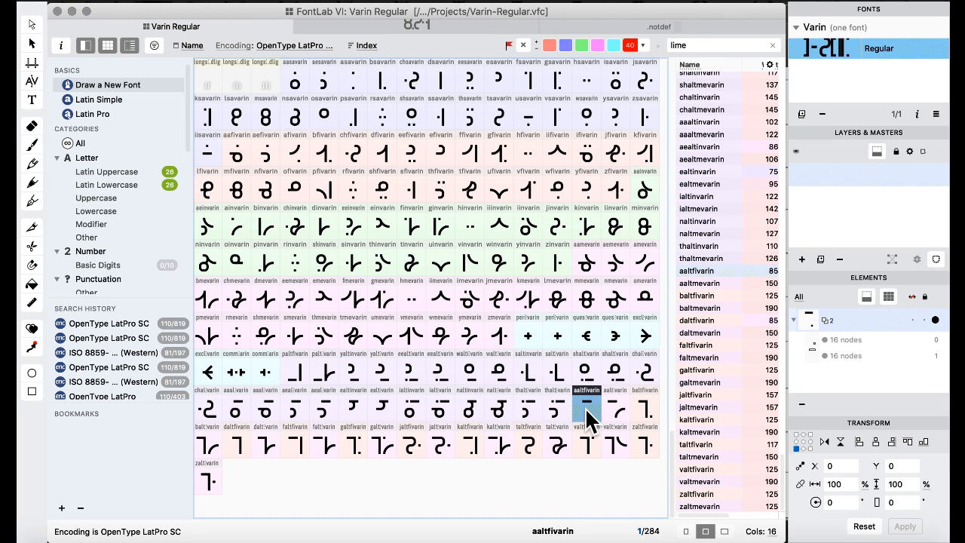
left_click(639, 409, "super")
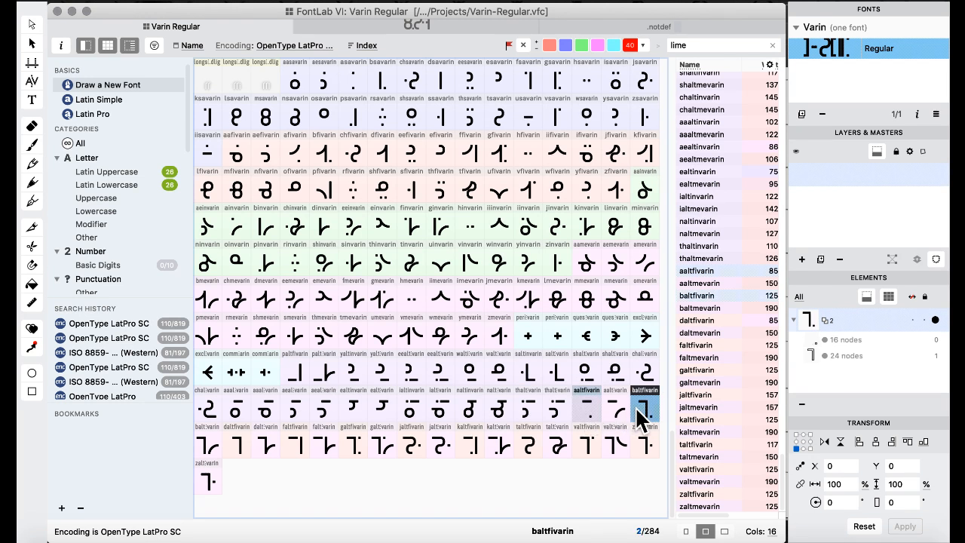
left_click(210, 445, "super")
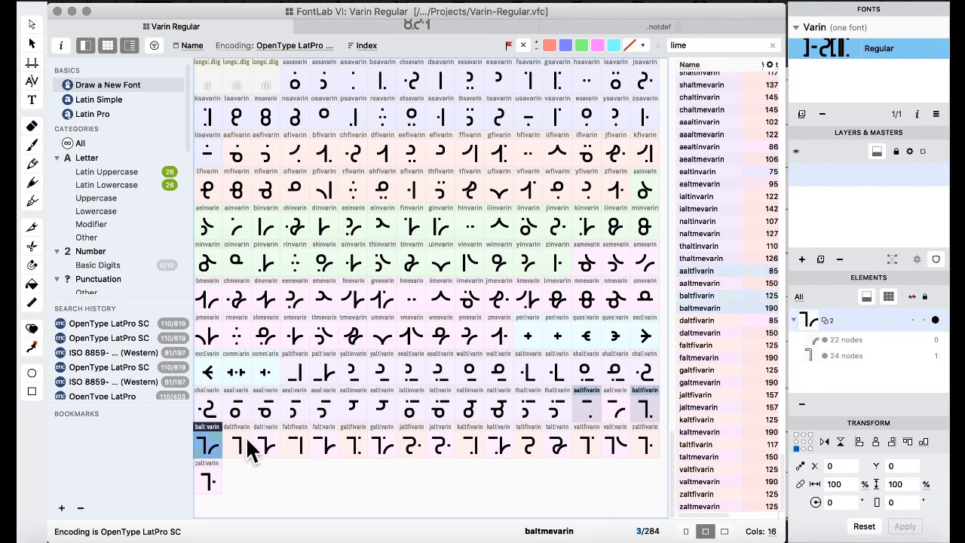
left_click(346, 405)
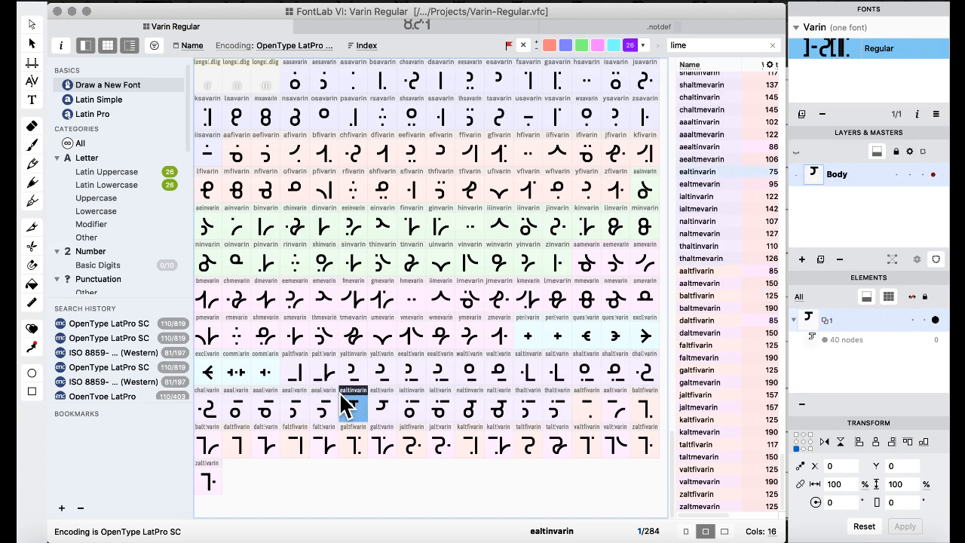
Set the left sidebearing to -50 and the right to 0 for the ten altfi glyphs from aaltfivarin to zaltfivarin.
left_click(586, 407)
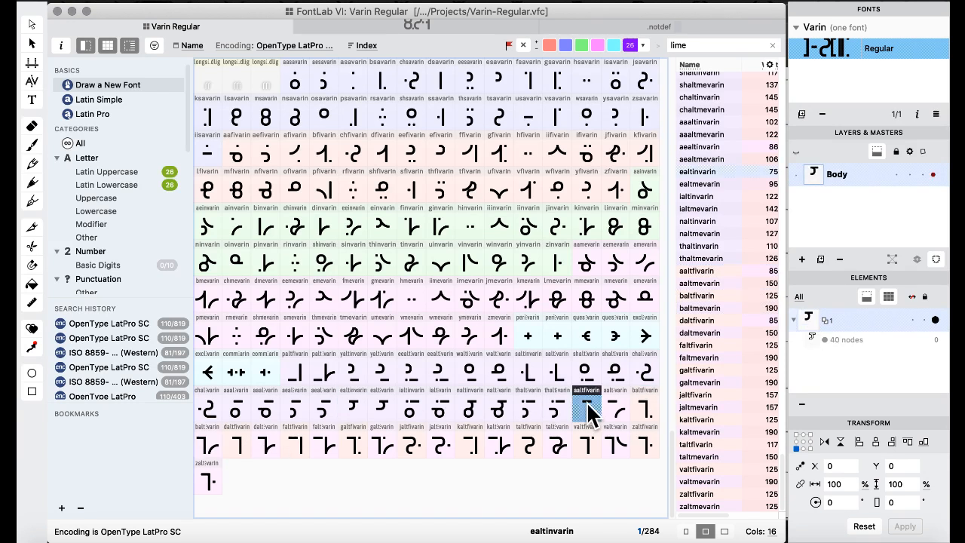
left_click(643, 404, "super")
left_click(233, 446, "super")
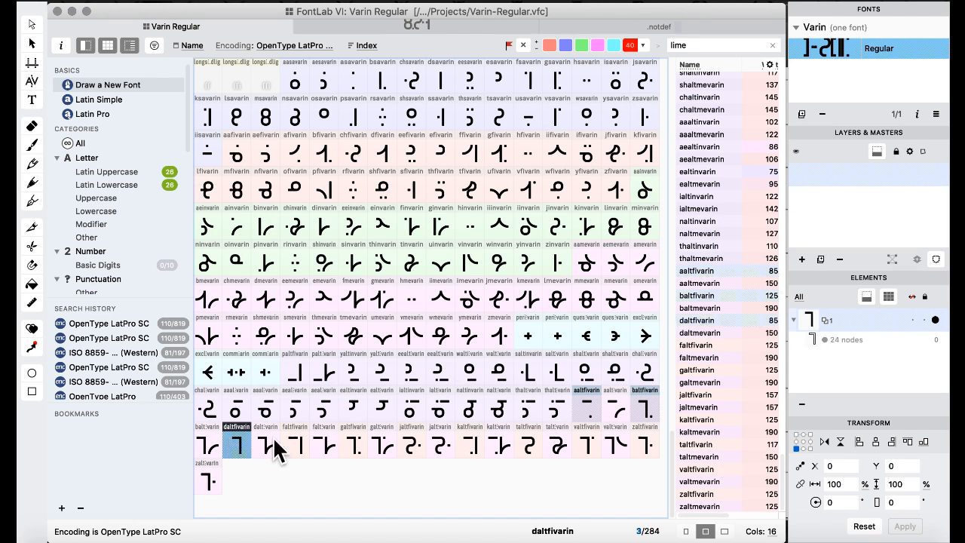
left_click(294, 447, "super")
left_click(351, 446, "super")
left_click(413, 446, "super")
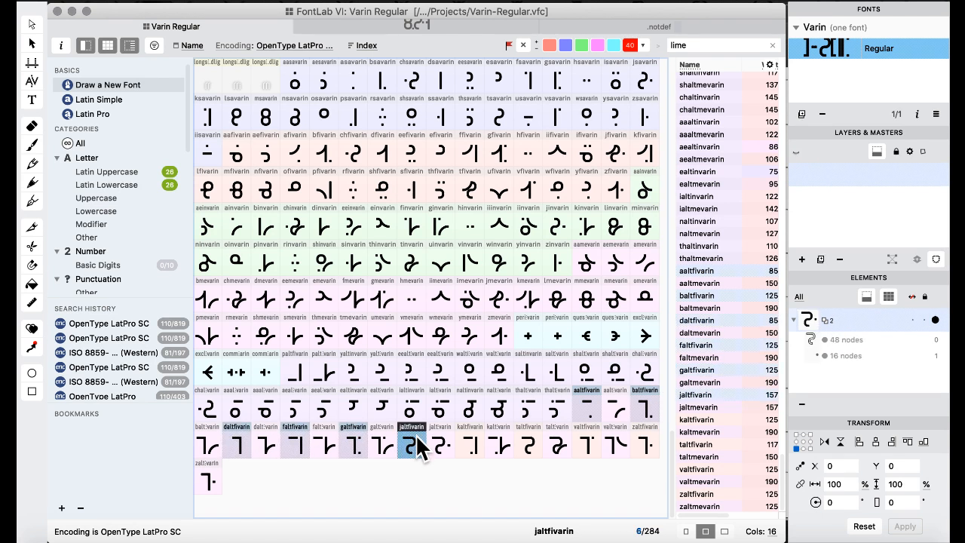
left_click(469, 446, "super")
left_click(526, 446, "super")
left_click(592, 447, "super")
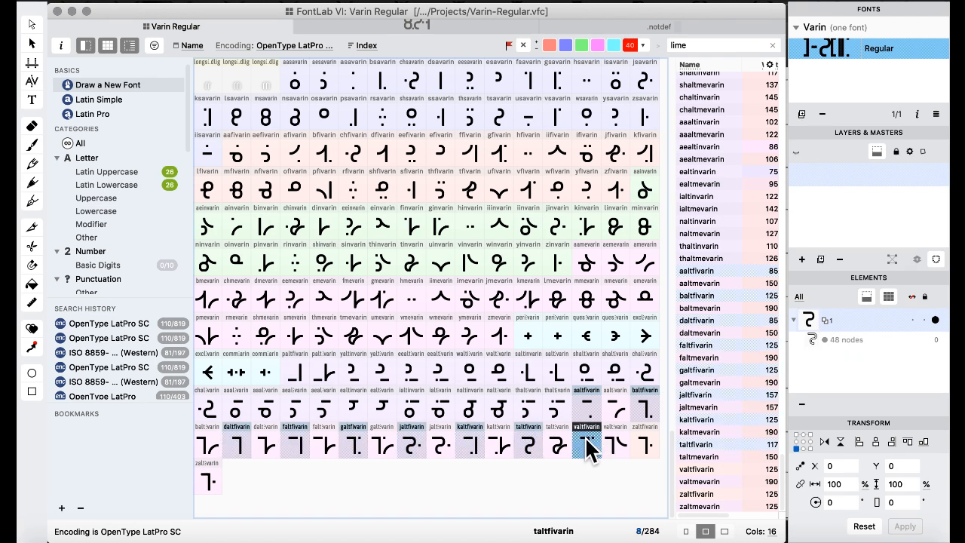
left_click(646, 447, "super")
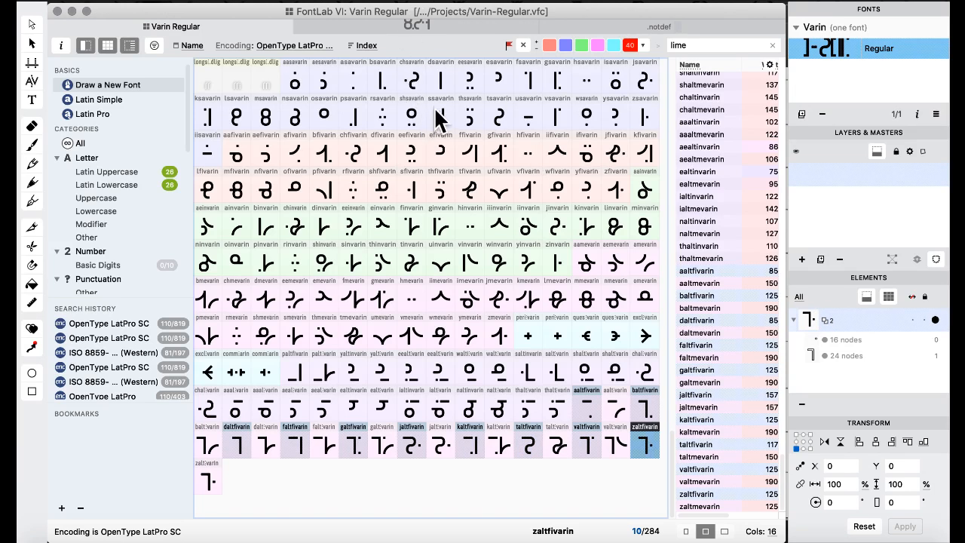
left_click(439, 4)
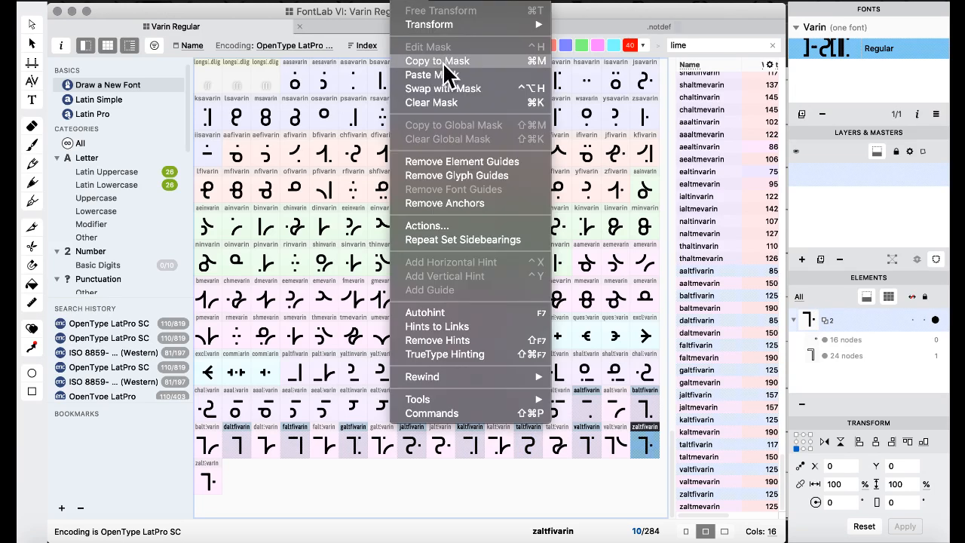
left_click(458, 227)
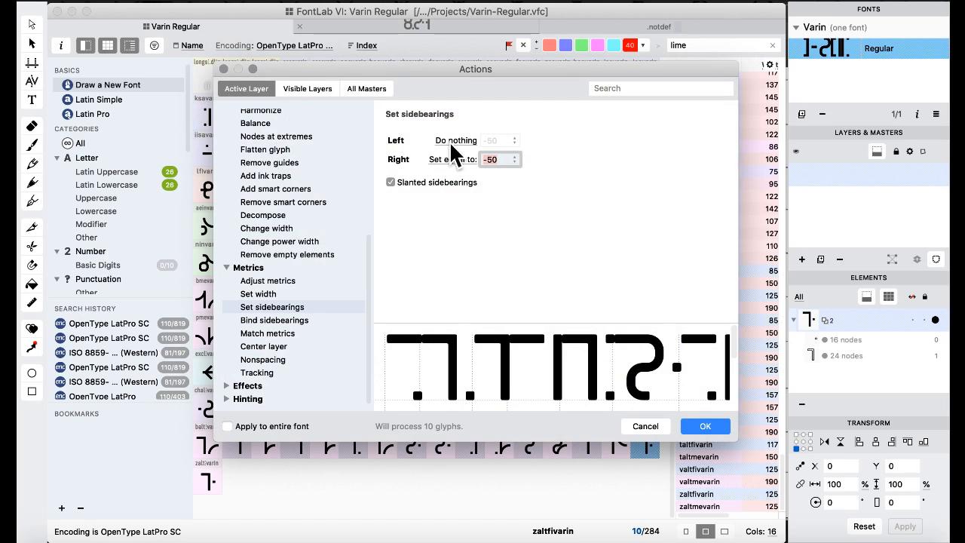
left_click(449, 141)
left_click(463, 157)
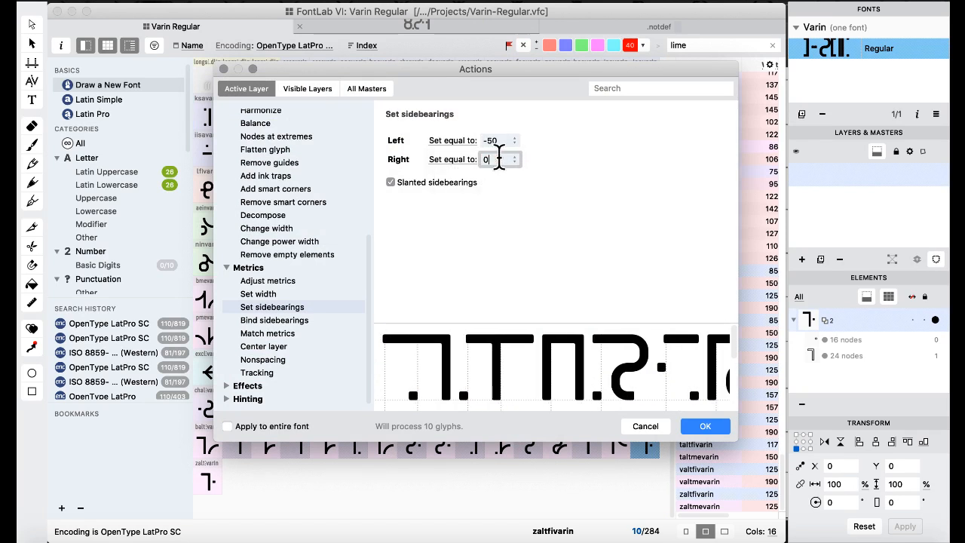
left_click(722, 427)
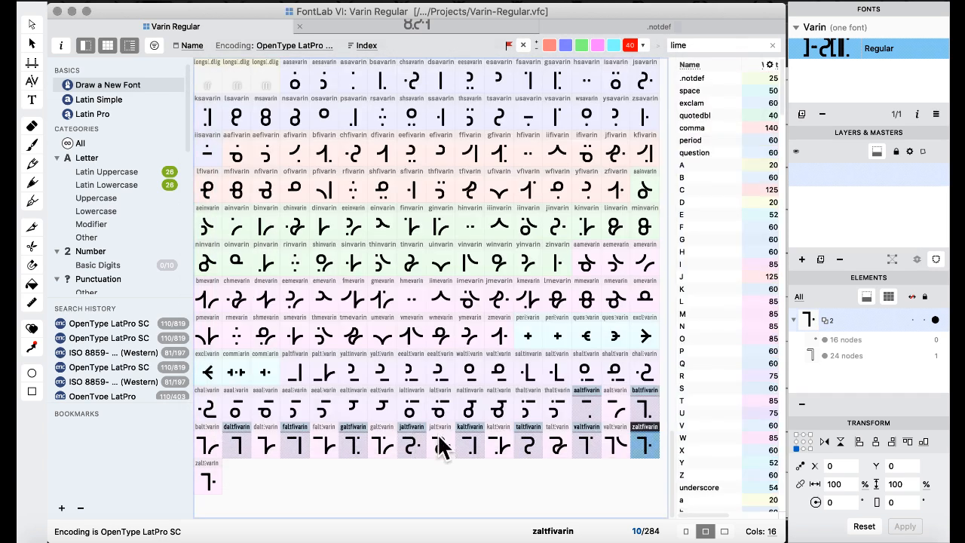
Set both sidebearings to -50 for the ten altme glyphs from aaltmevarin to zaltmevarin.
left_click(620, 409)
left_click(619, 445, "super")
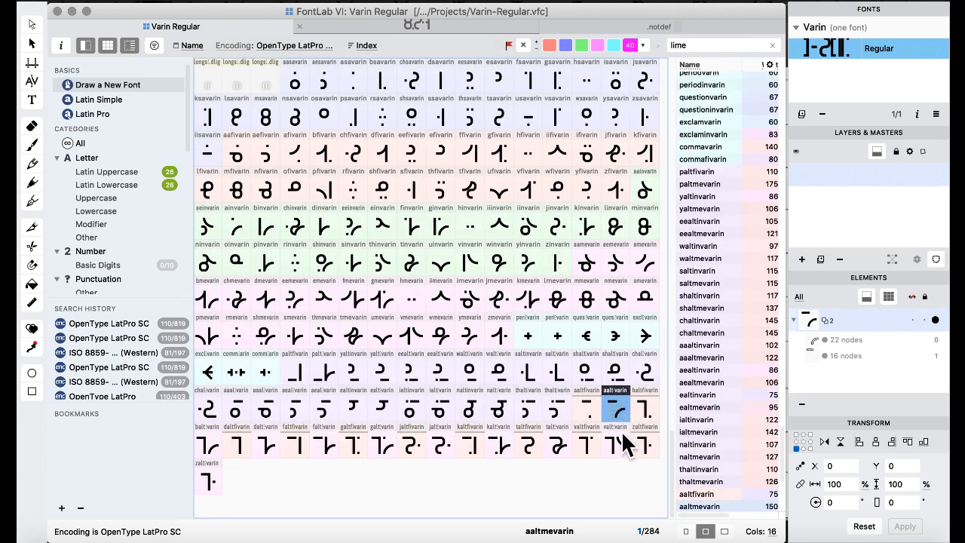
left_click(560, 444, "super")
left_click(498, 445, "super")
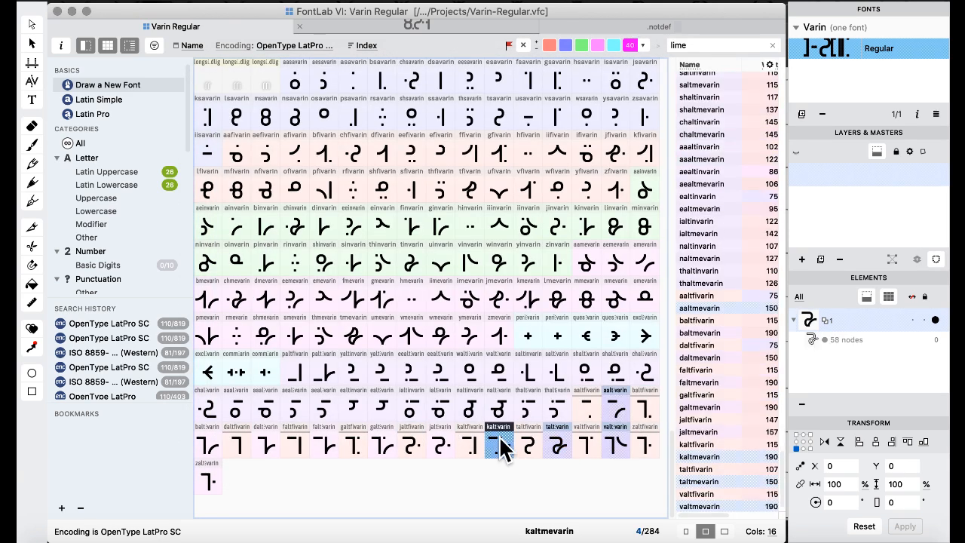
left_click(439, 446, "super")
left_click(381, 447, "super")
left_click(326, 443, "super")
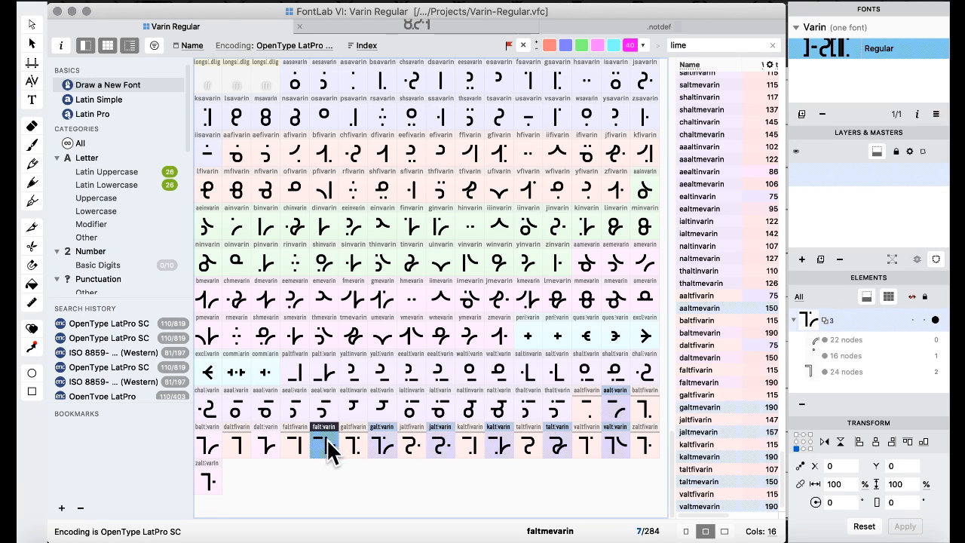
left_click(268, 443, "super")
left_click(208, 448, "super")
left_click(208, 481, "super")
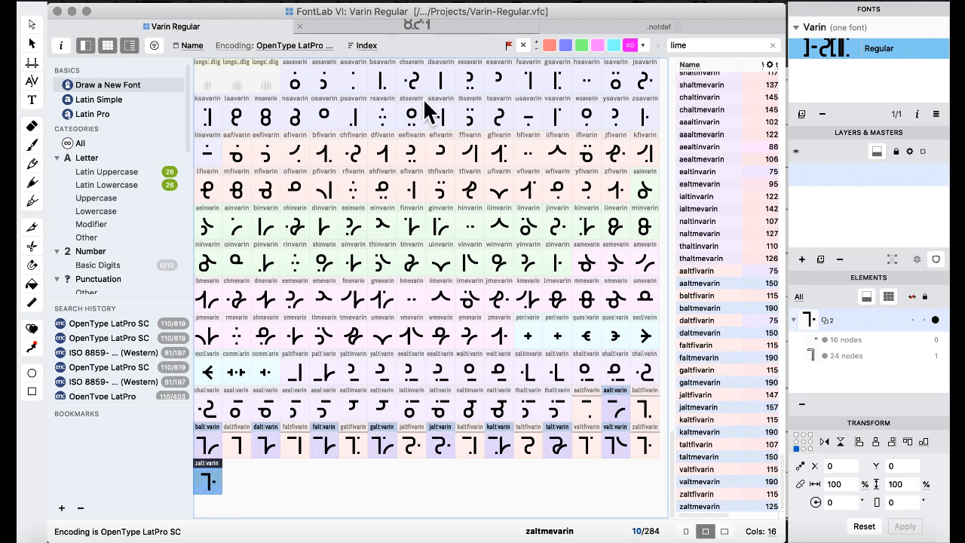
left_click(431, 2)
left_click(461, 226)
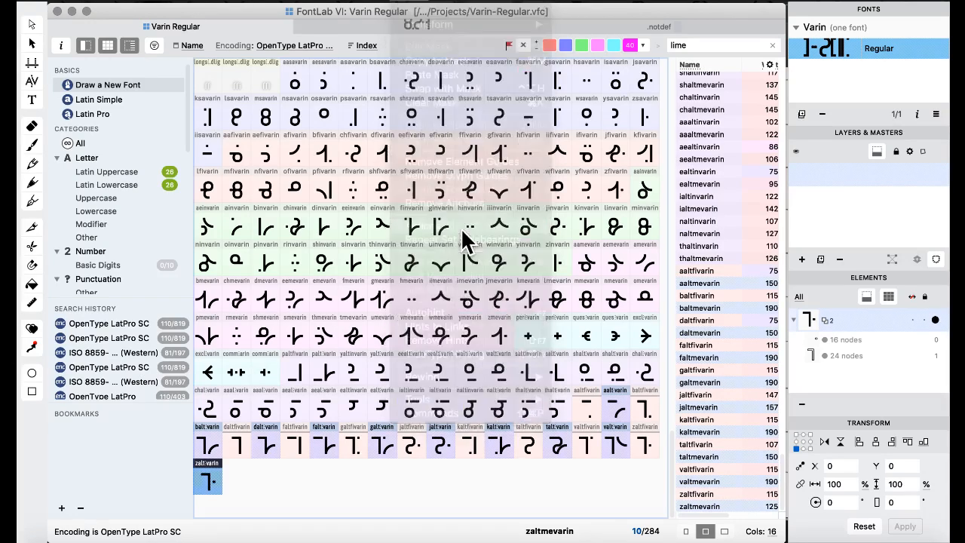
type("-50")
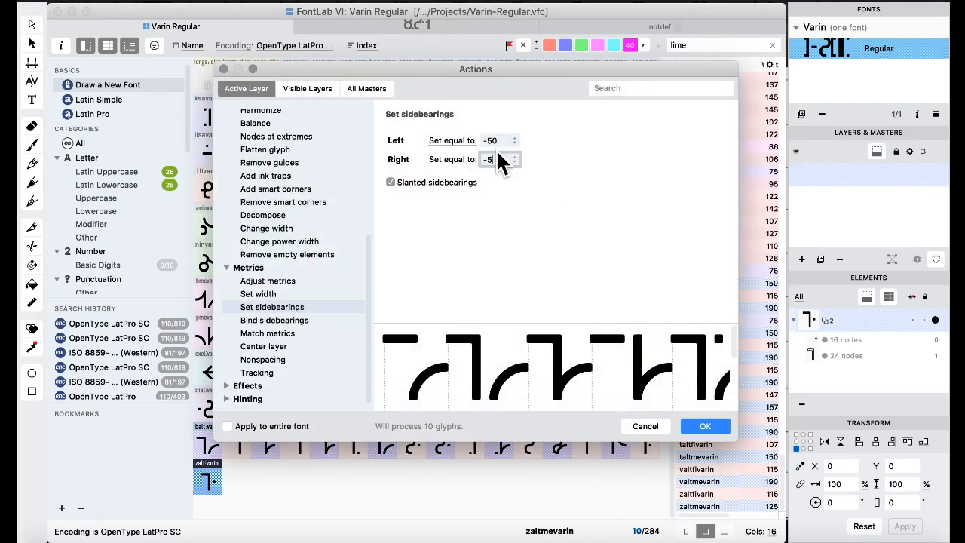
left_click(716, 426)
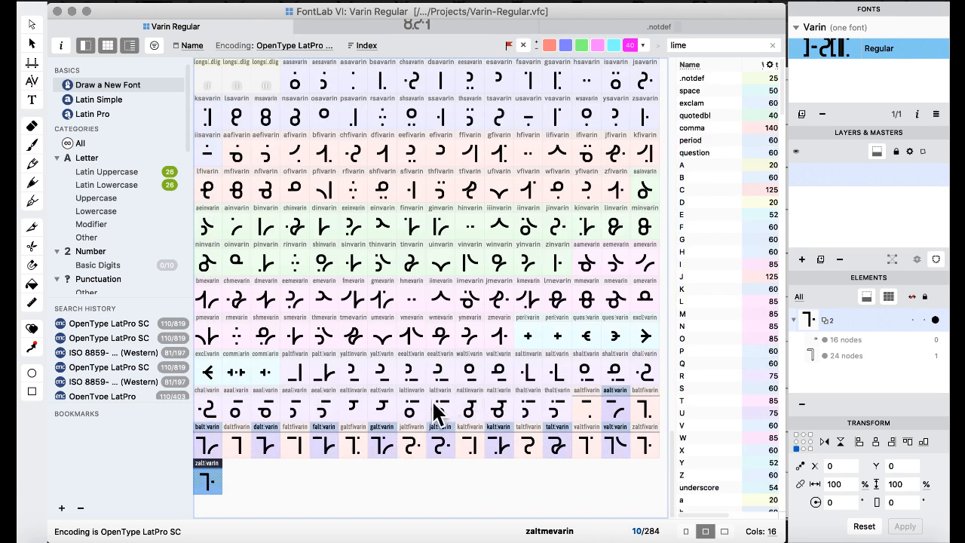
Flag all glyphs from aaltfivarin through zaltmevarin with the purple colour.
left_click(588, 409)
left_click(211, 480, "shift")
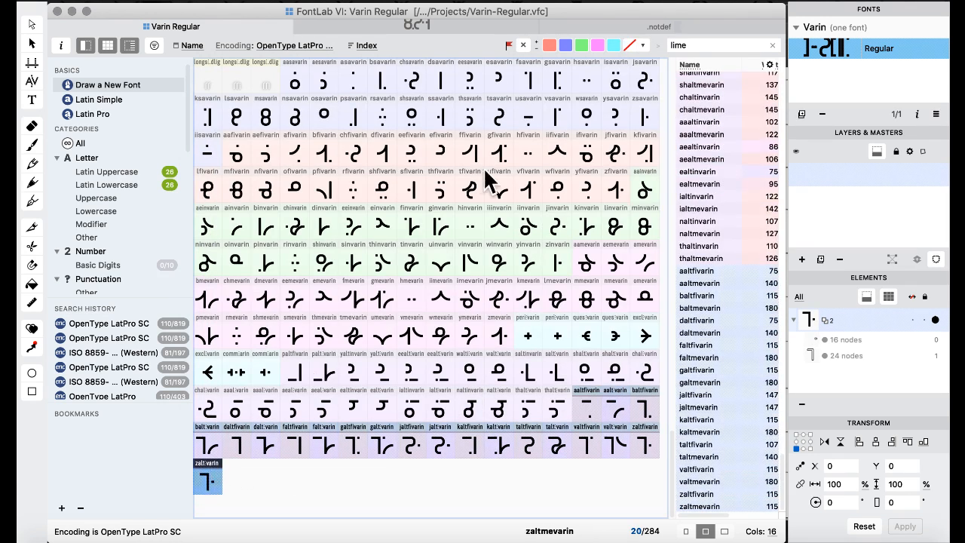
left_click(642, 46)
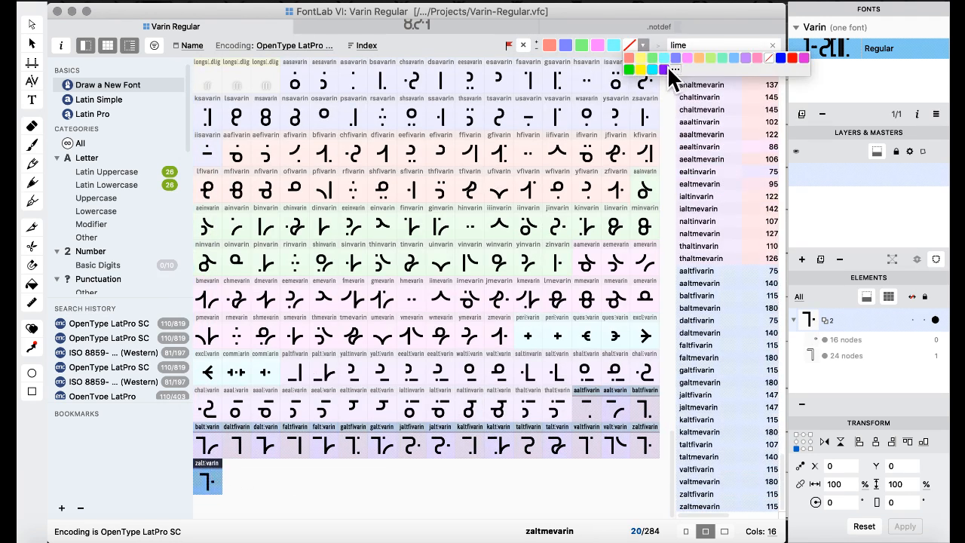
left_click(665, 68)
Open yaltinvarin in a glyph window with the Text tool and its text sidebar, and replace the sample text with "maspa".
left_click(352, 369)
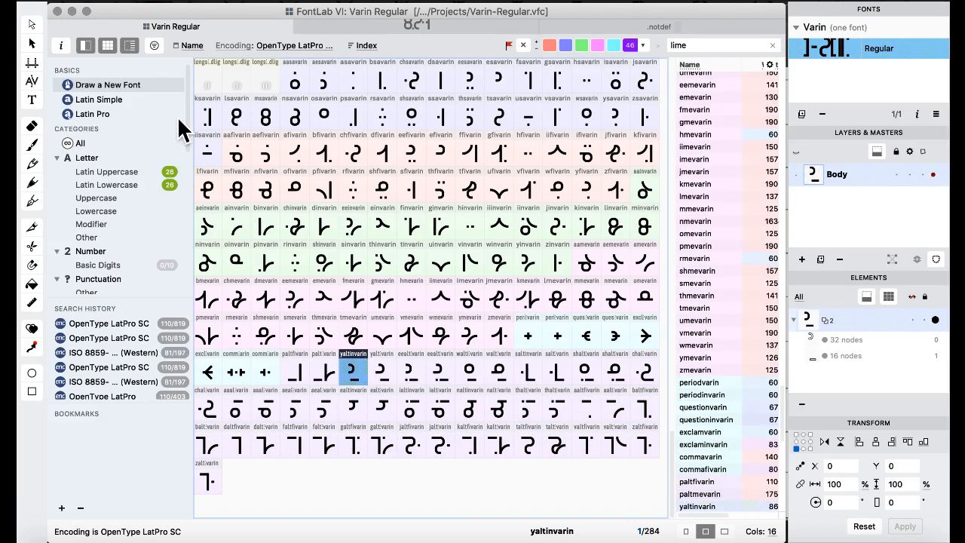
left_click(32, 100)
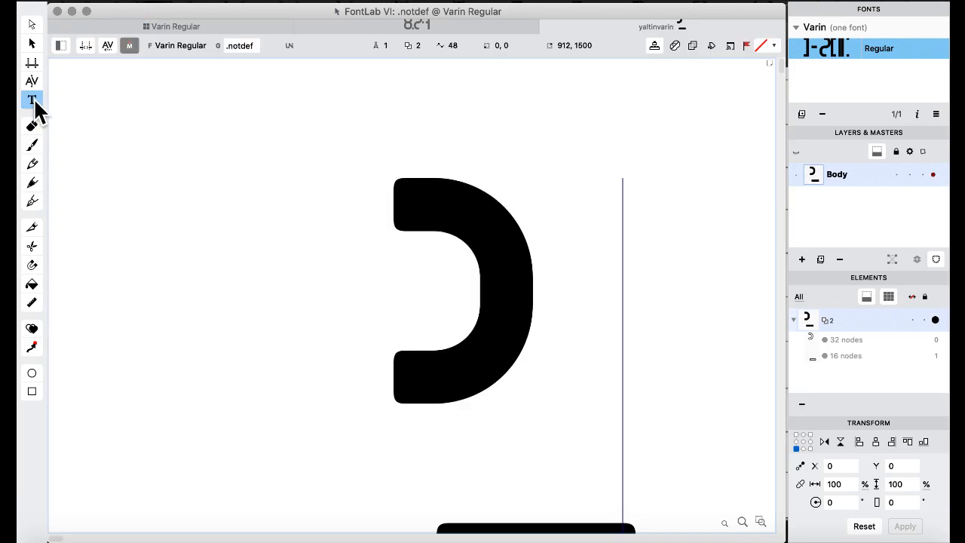
left_click(60, 45)
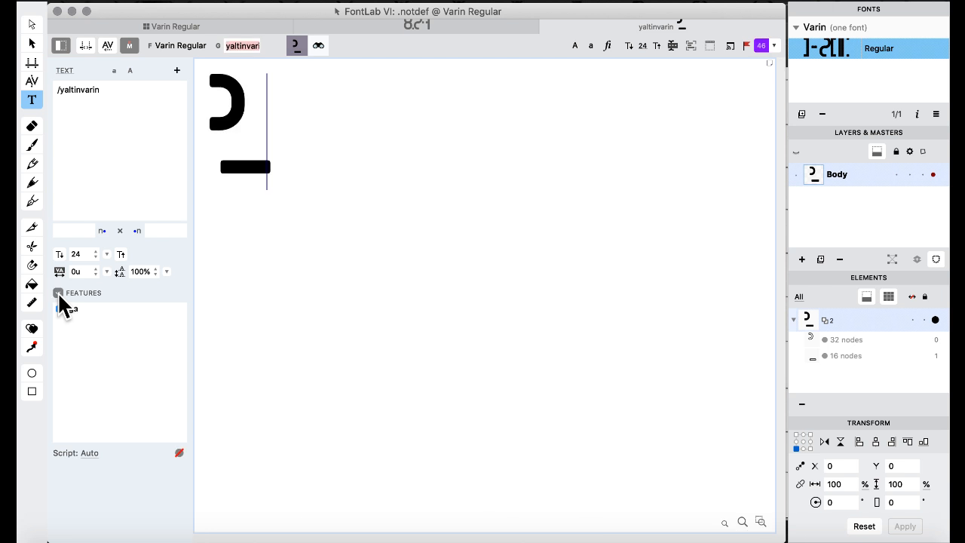
left_click_drag(140, 129, 52, 49)
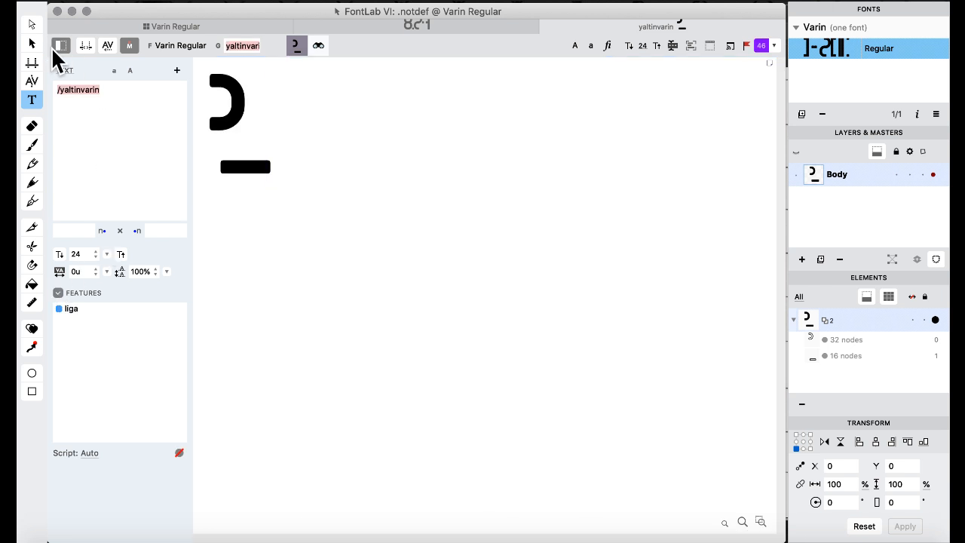
type("maspa")
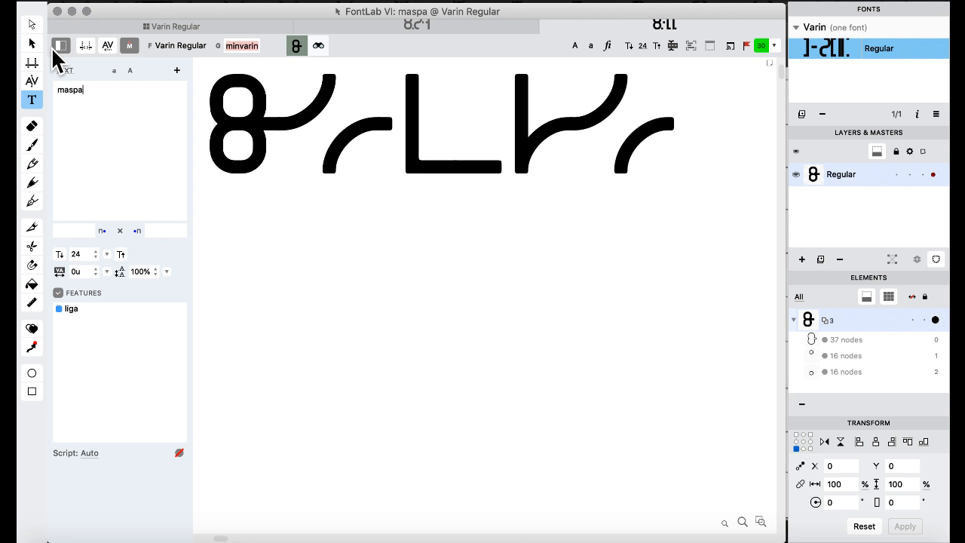
Preview the sample text "maae" and cut it back to "ma".
key("BackSpace")
key("BackSpace")
key("BackSpace")
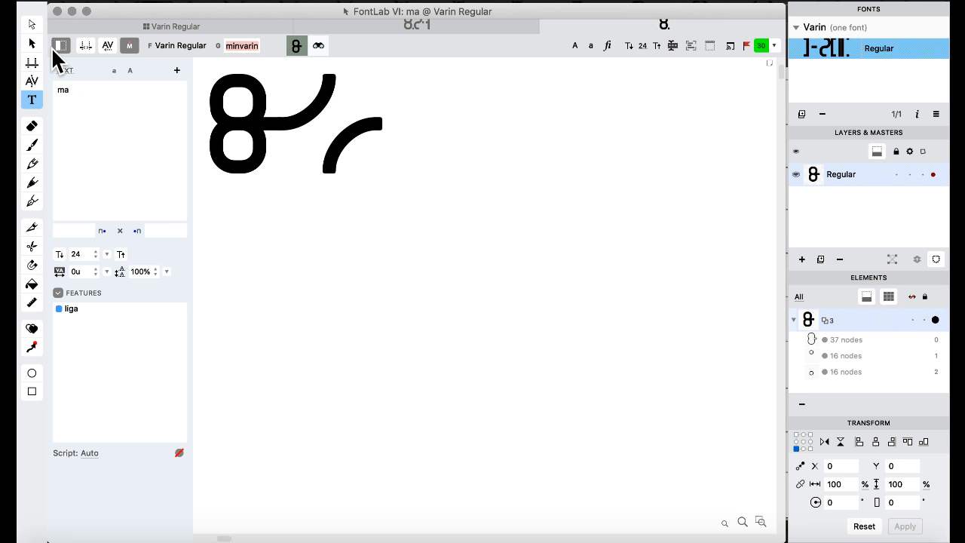
type("ae")
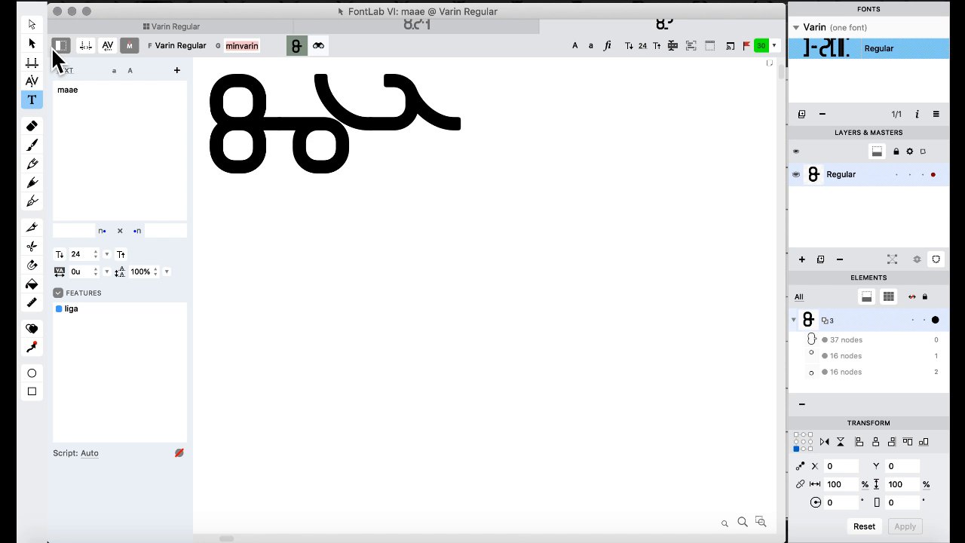
key("BackSpace")
key("BackSpace")
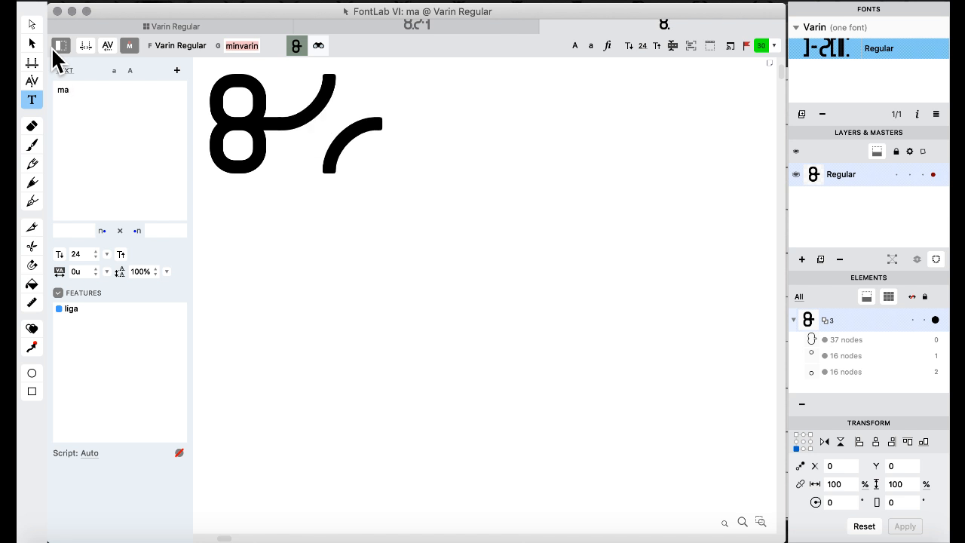
Preview the letter combinations "mvp" and "mvv", and return to the Varin Regular font overview.
key("BackSpace")
type("vp")
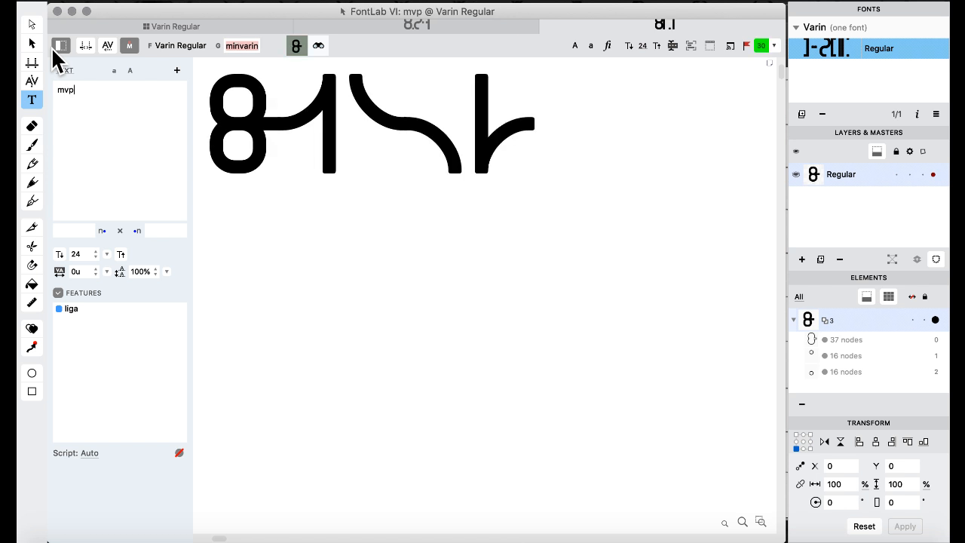
key("BackSpace")
type("v")
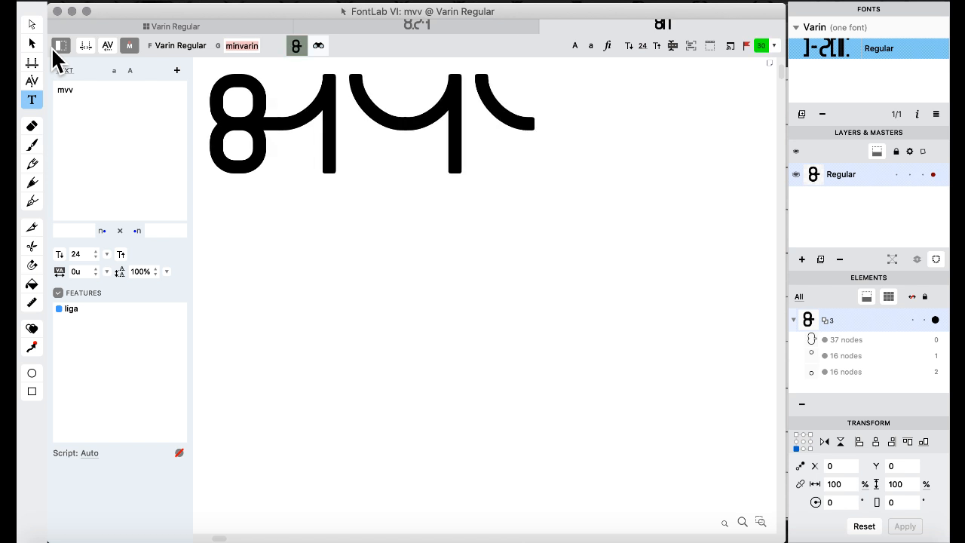
key("BackSpace")
key("BackSpace")
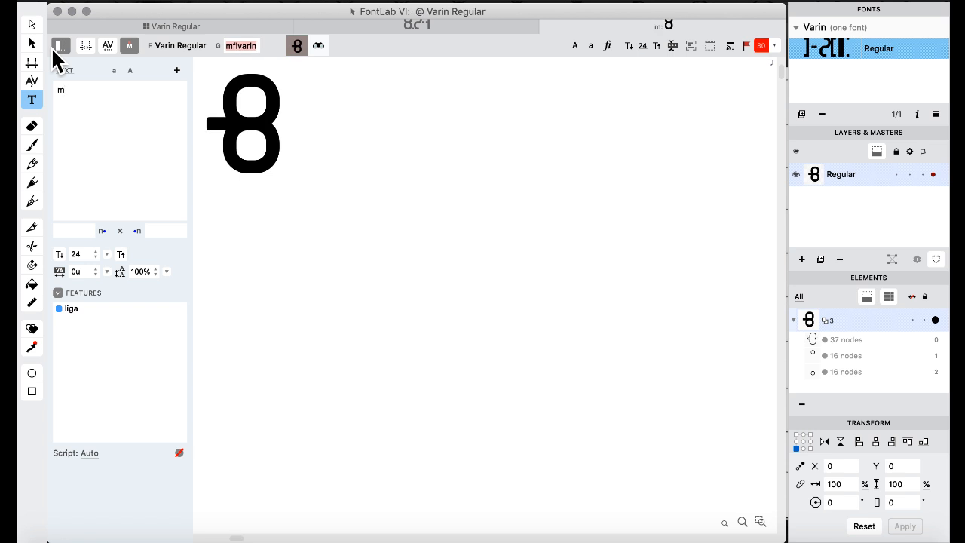
left_click(217, 27)
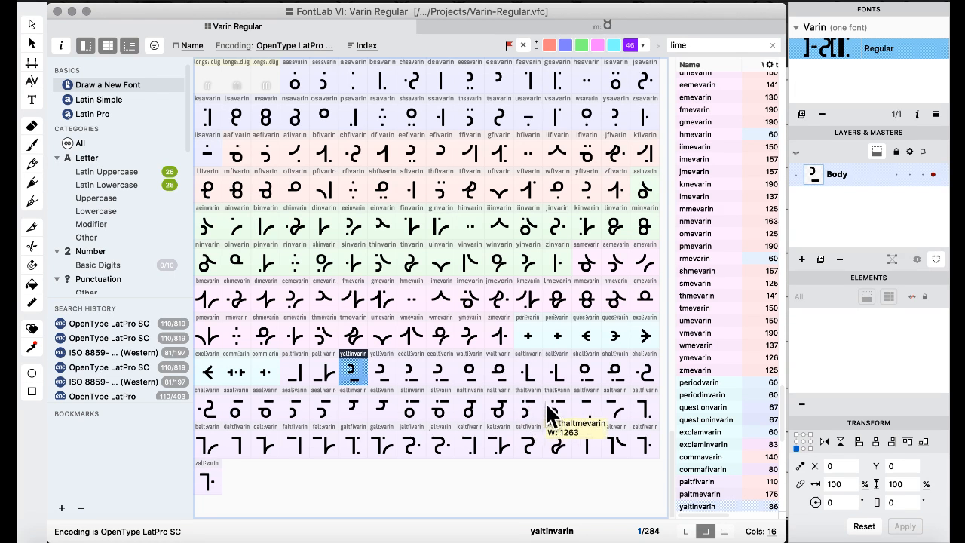
Replace the sample text in the open text preview with "agth" and inspect how its g and th glyphs join.
left_click(581, 19)
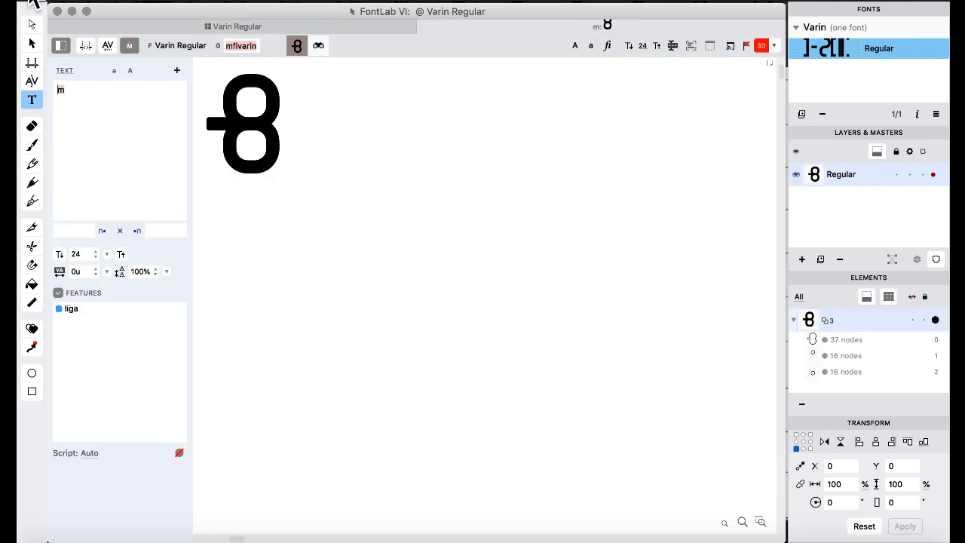
type("ag")
type("th")
left_click_drag(225, 115, 345, 125)
left_click(278, 127)
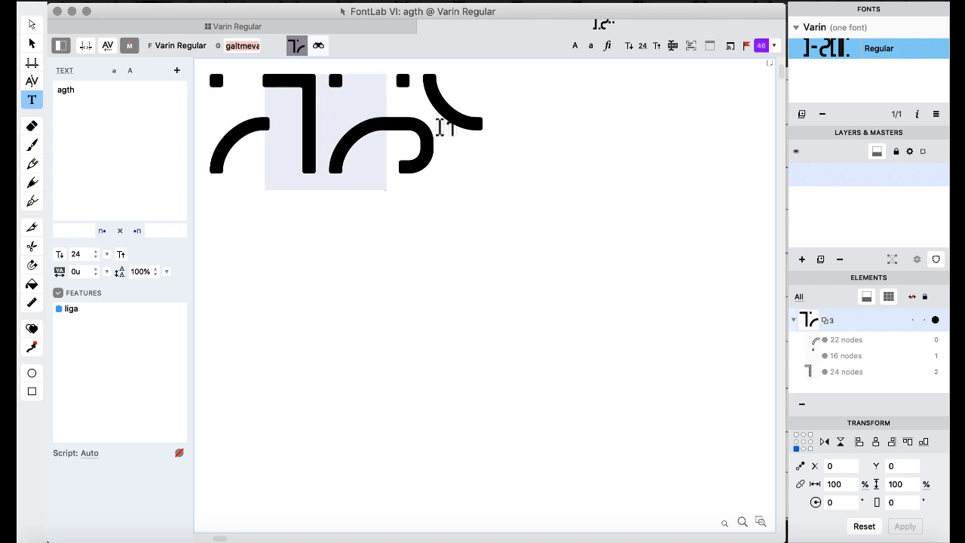
left_click_drag(442, 125, 400, 135)
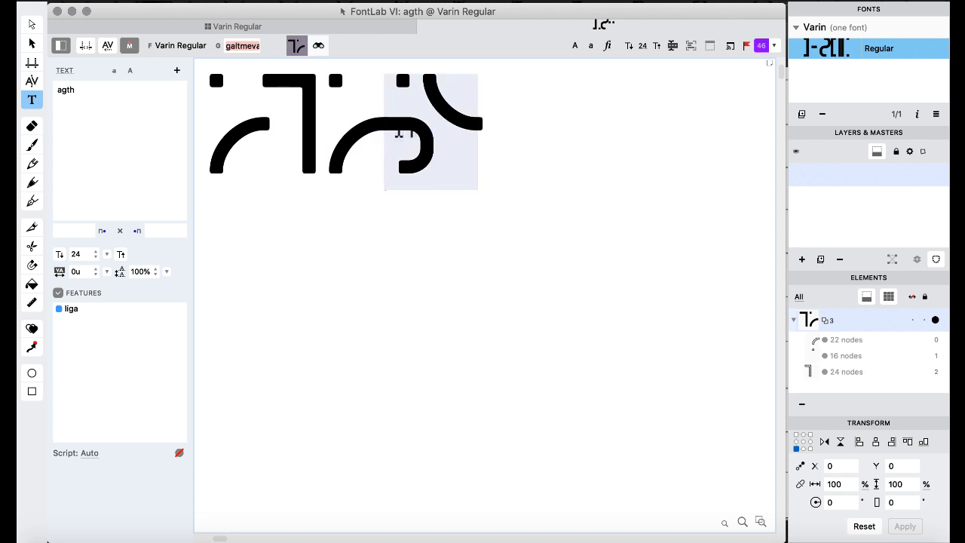
left_click(433, 130)
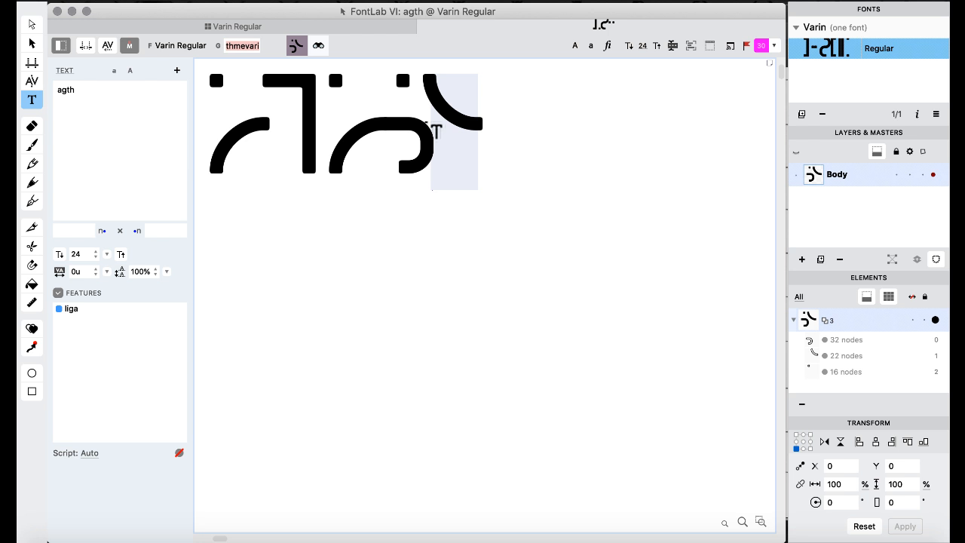
Preview the word "varin" as the sample text and return to the Varin Regular font overview.
left_click_drag(158, 135, 91, 67)
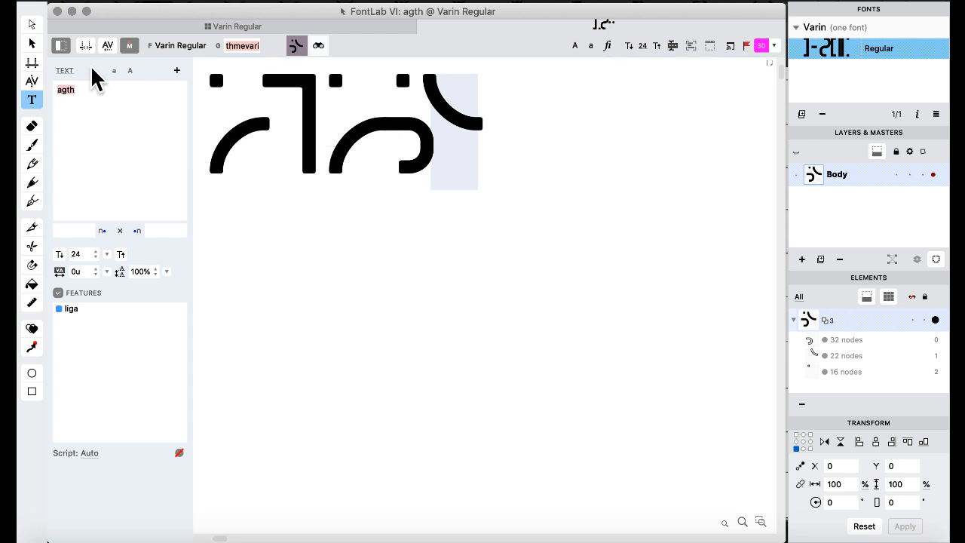
type("varin")
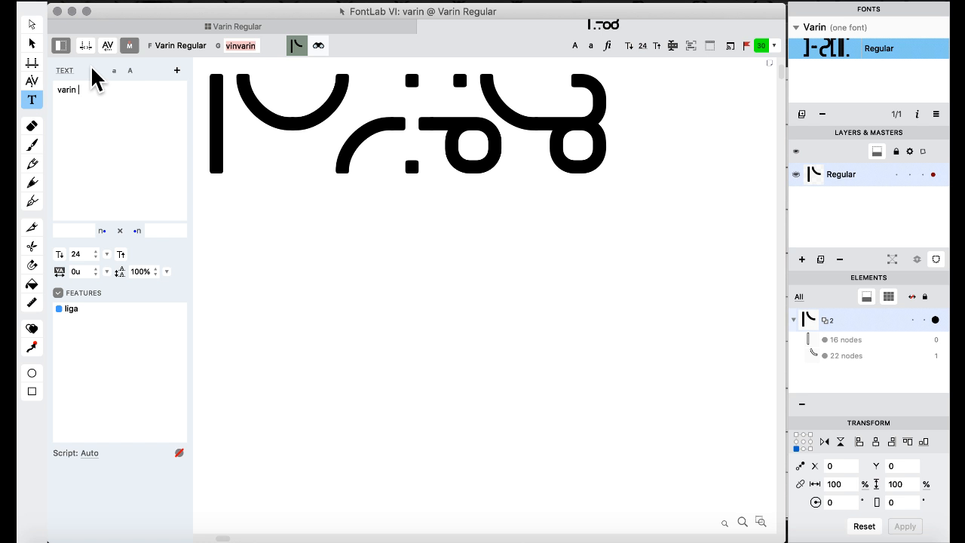
left_click(214, 32)
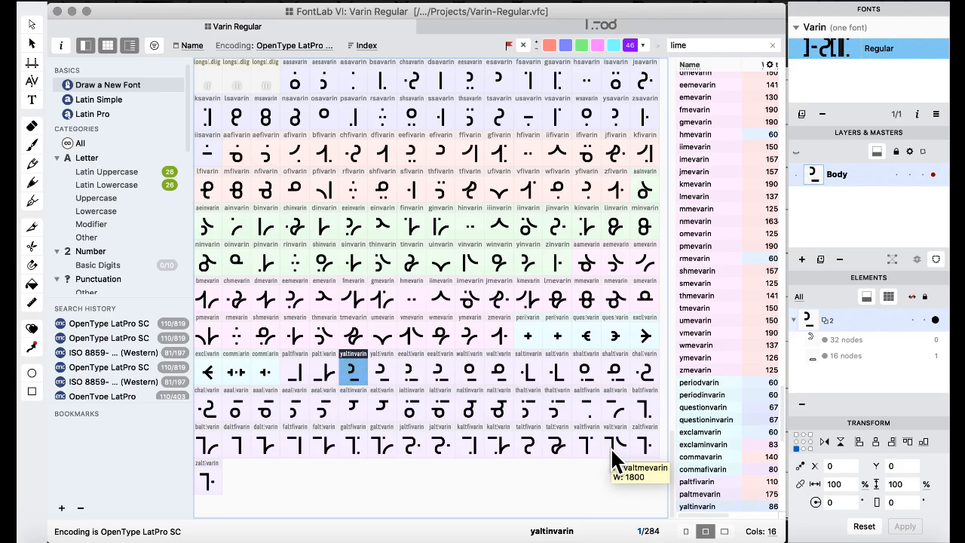
Switch to Varin alphabet.pdf in Preview, examine the letterform tables on both pages for alternate forms, and return to FontLab.
key("ctrl+Up")
left_click(682, 362)
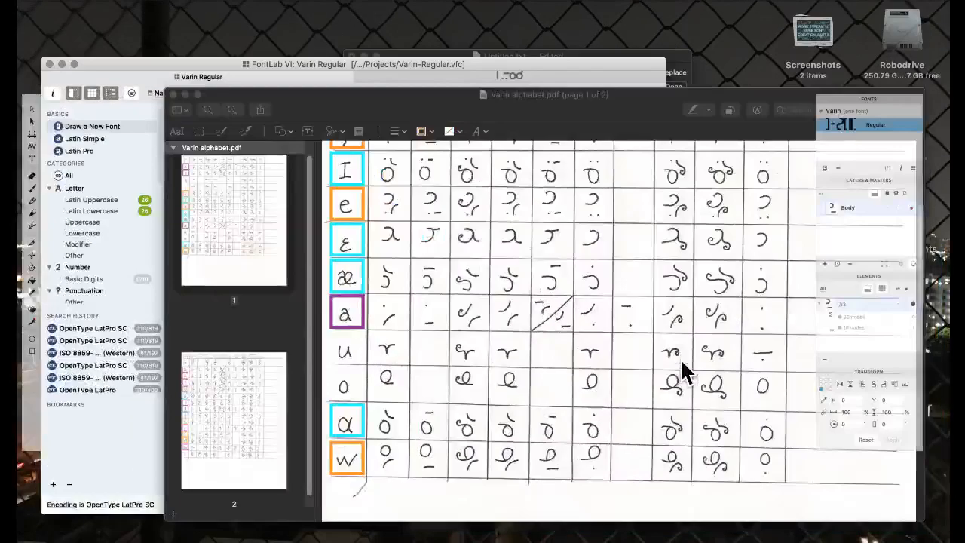
scroll(302, 249, "down", 15)
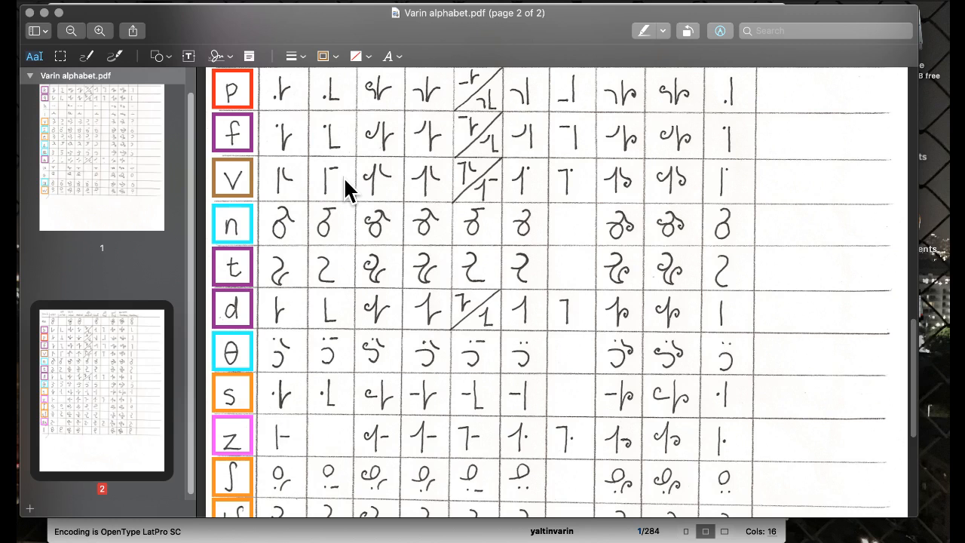
scroll(343, 176, "up", 2)
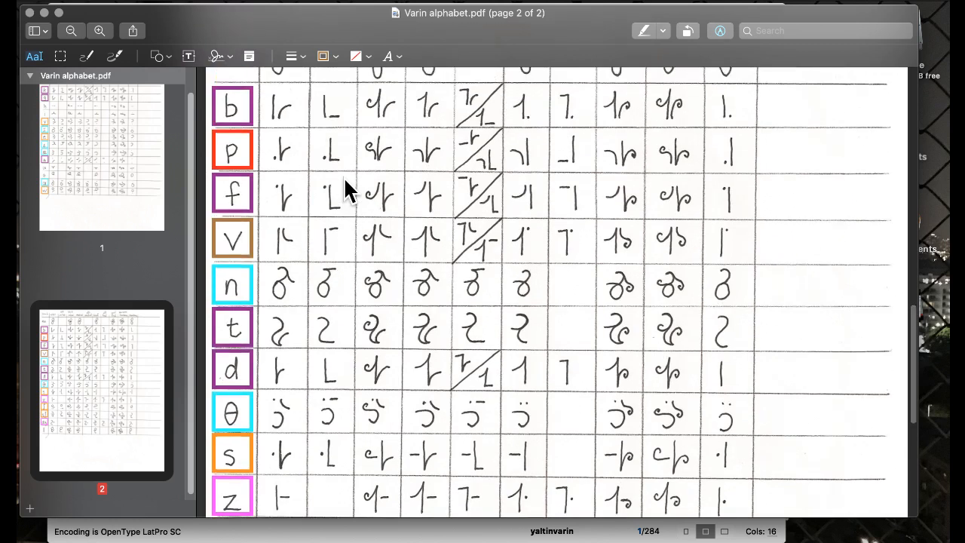
scroll(344, 181, "up", 3)
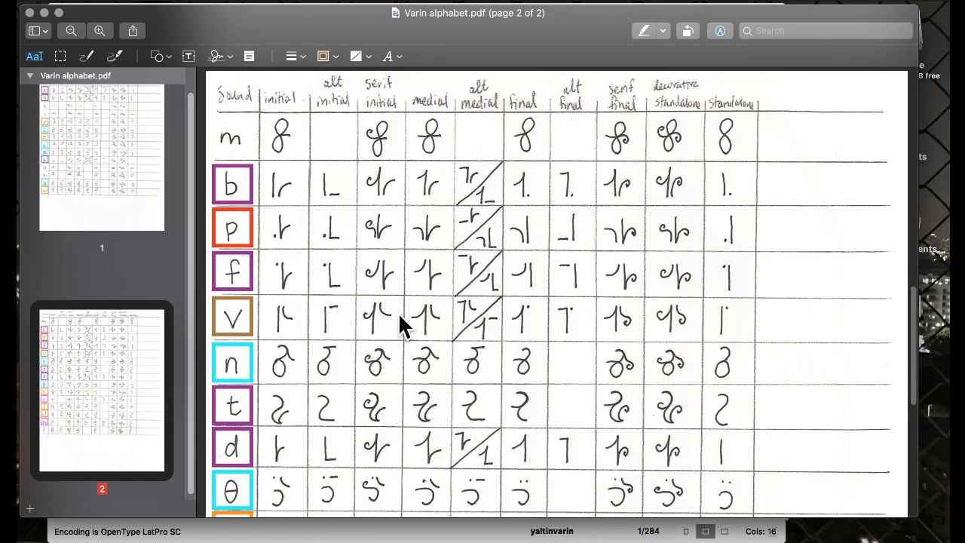
scroll(398, 317, "up", 20)
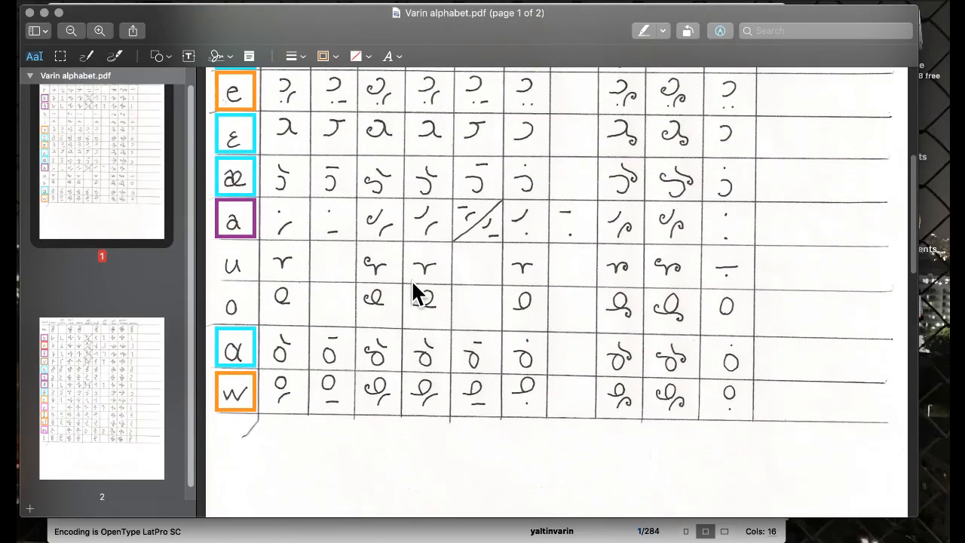
scroll(411, 287, "down", 10)
key("ctrl+Up")
left_click(194, 381)
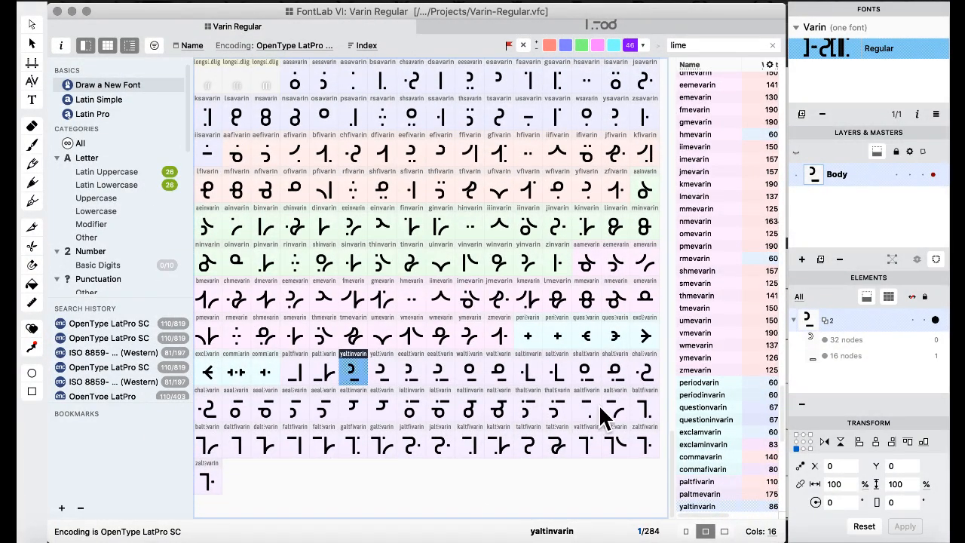
Open thaltmevarin for text editing with OpenType features enabled, preview "narin" instead, and select its medial a glyph.
left_click(558, 408)
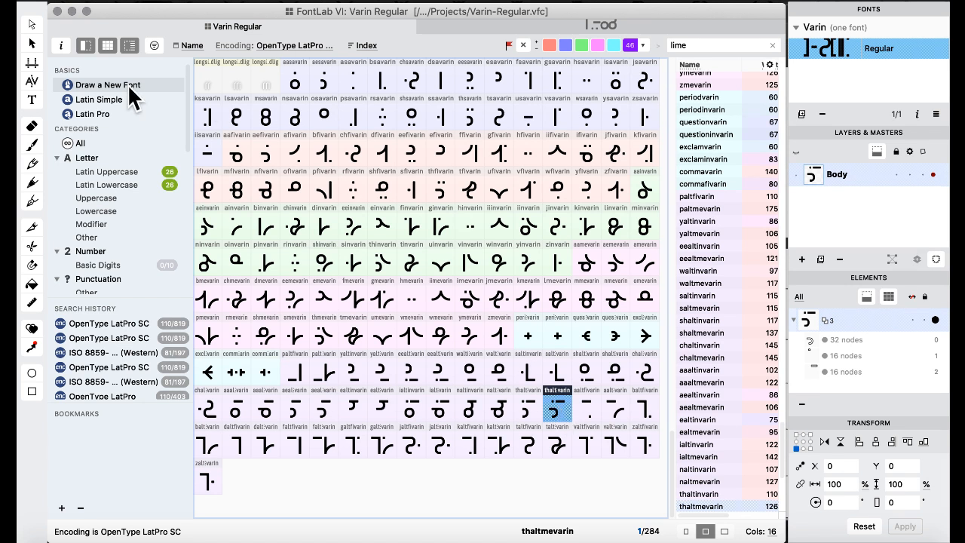
left_click(32, 100)
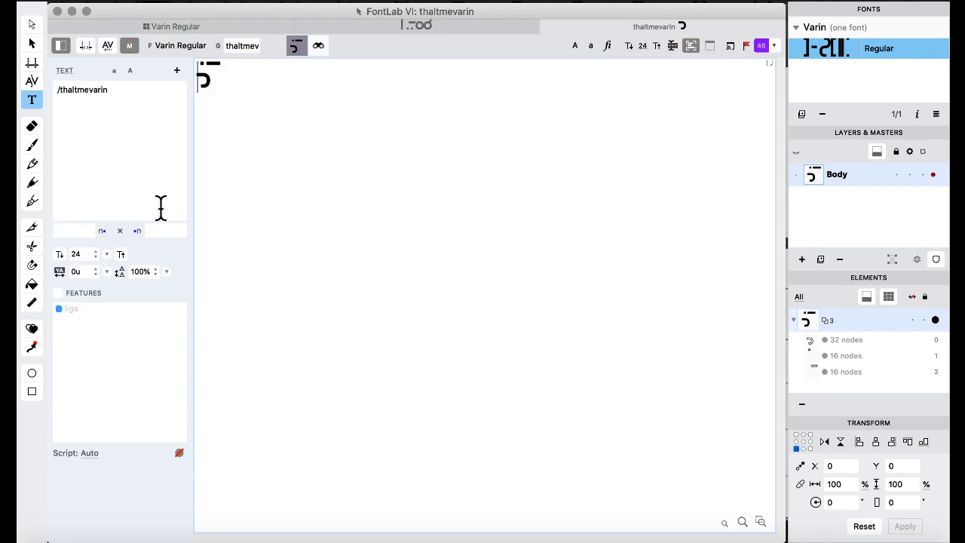
left_click(58, 292)
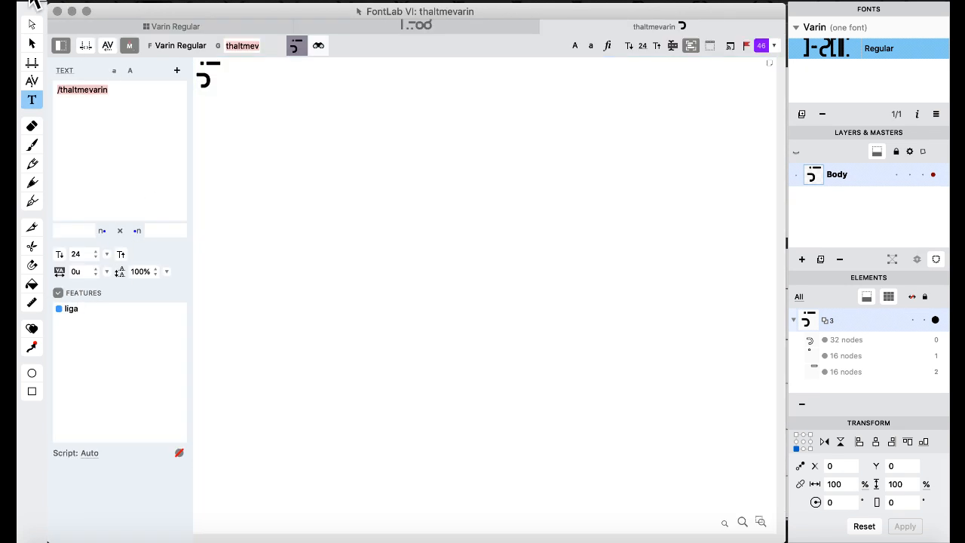
type("narin")
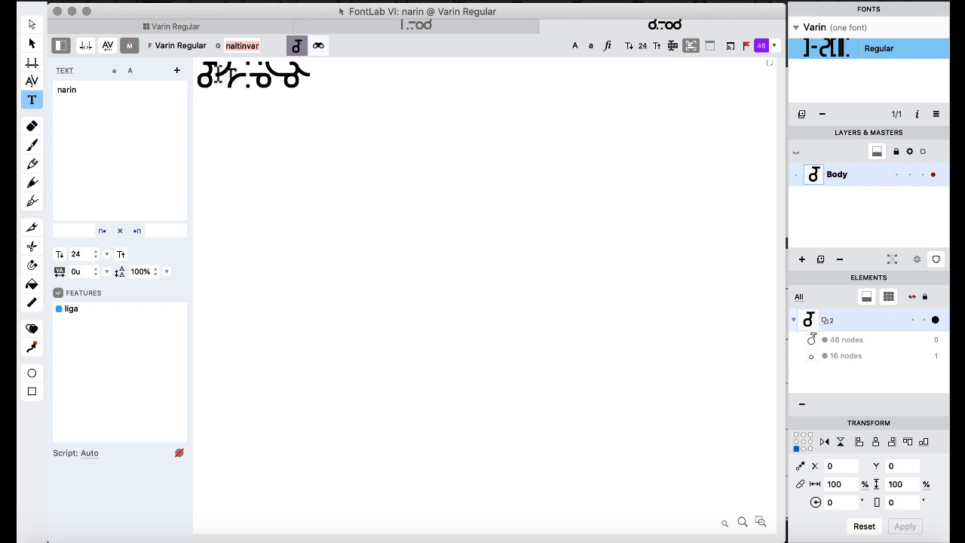
left_click(242, 75)
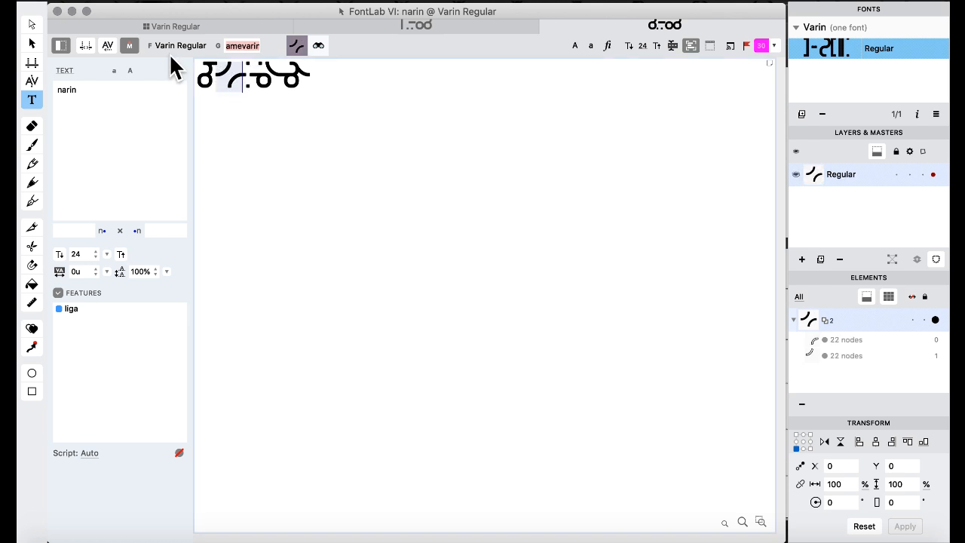
Return to the font overview, select periodvarin, and switch to the Features & Classes workspace.
left_click(155, 29)
left_click(410, 343)
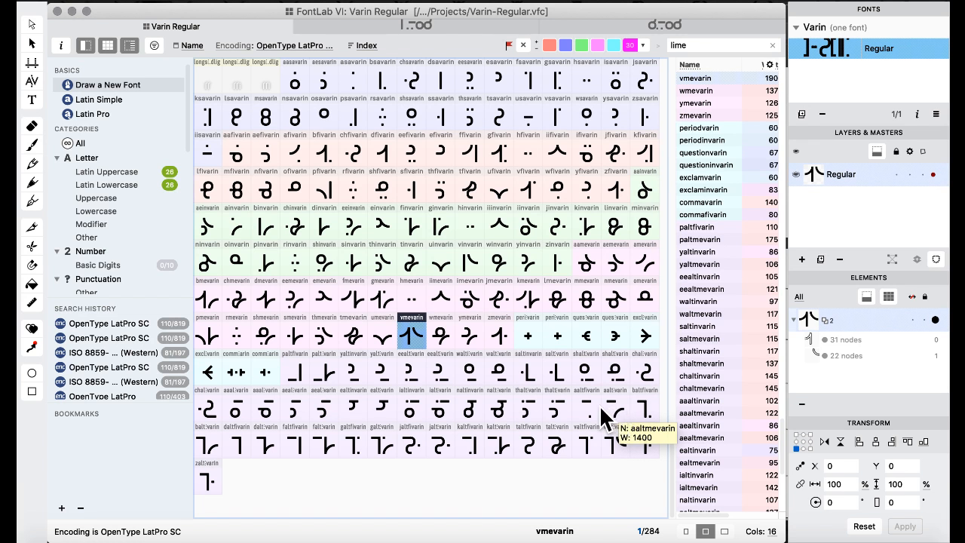
left_click(526, 337)
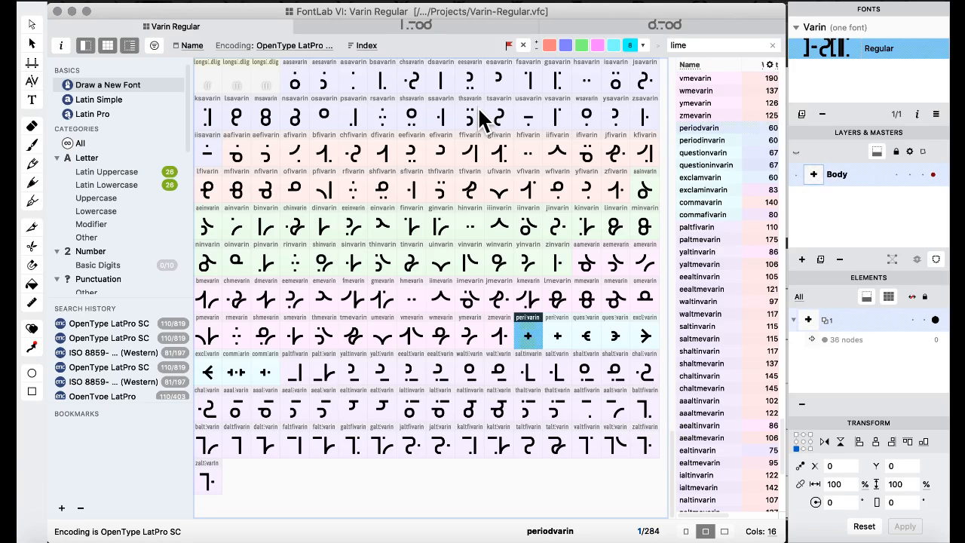
left_click(546, 3)
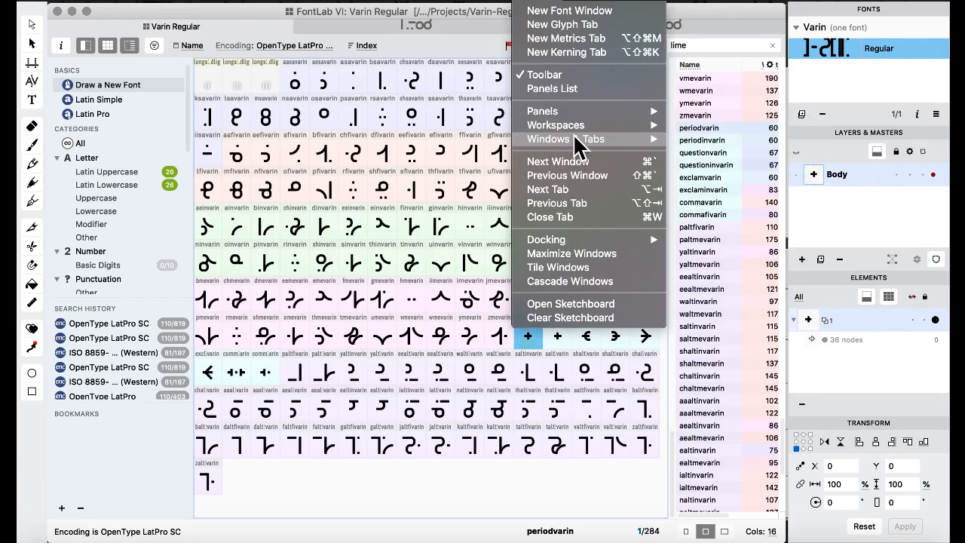
mouse_move(581, 127)
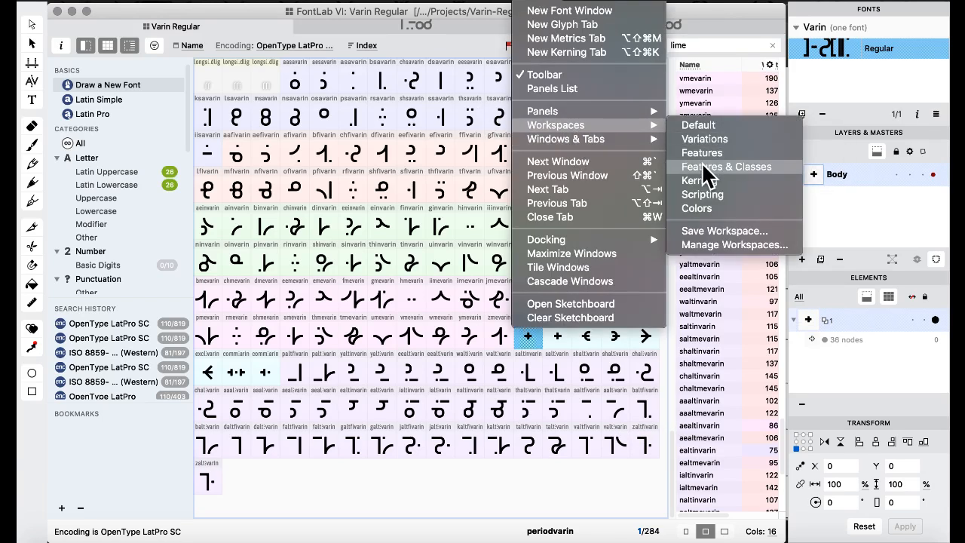
left_click(702, 166)
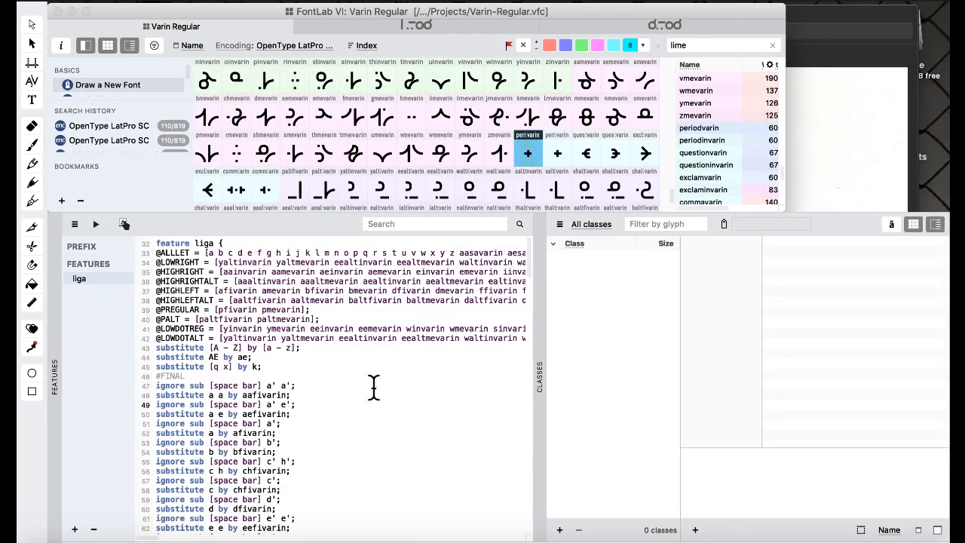
scroll(373, 386, "down", 4)
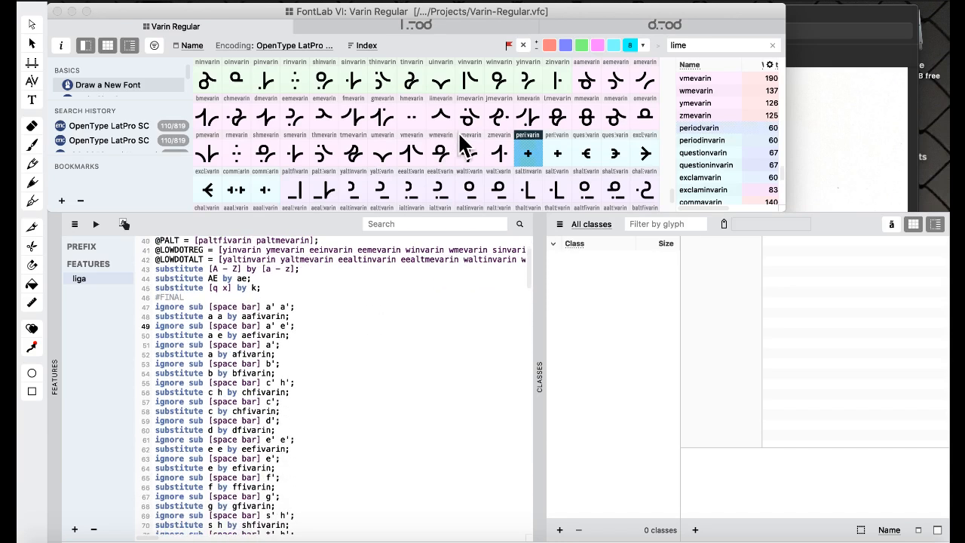
scroll(459, 144, "down", 3)
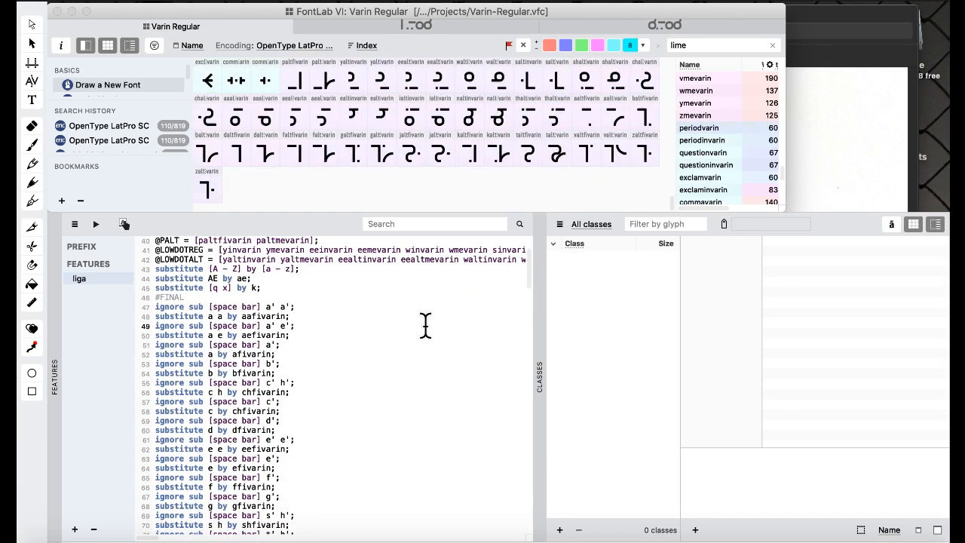
scroll(415, 339, "down", 20)
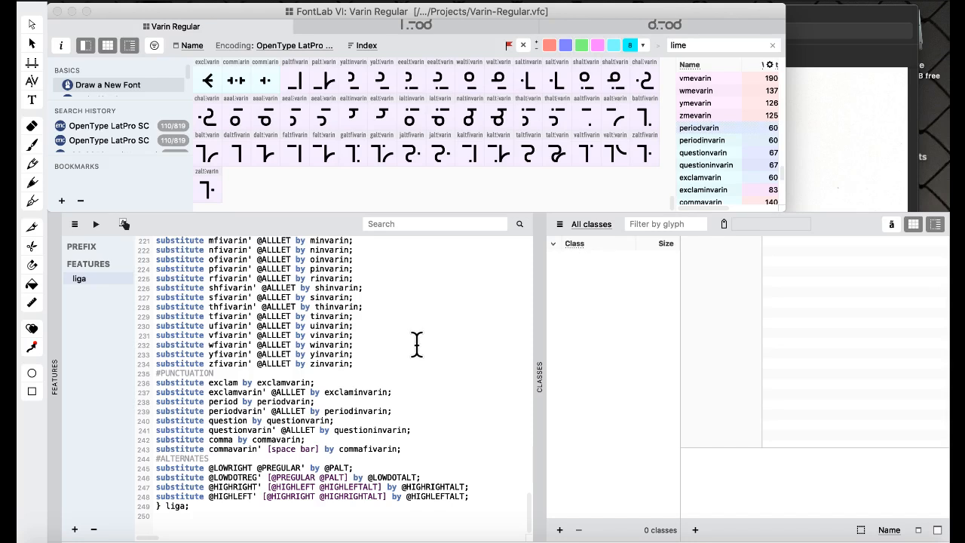
scroll(416, 345, "up", 20)
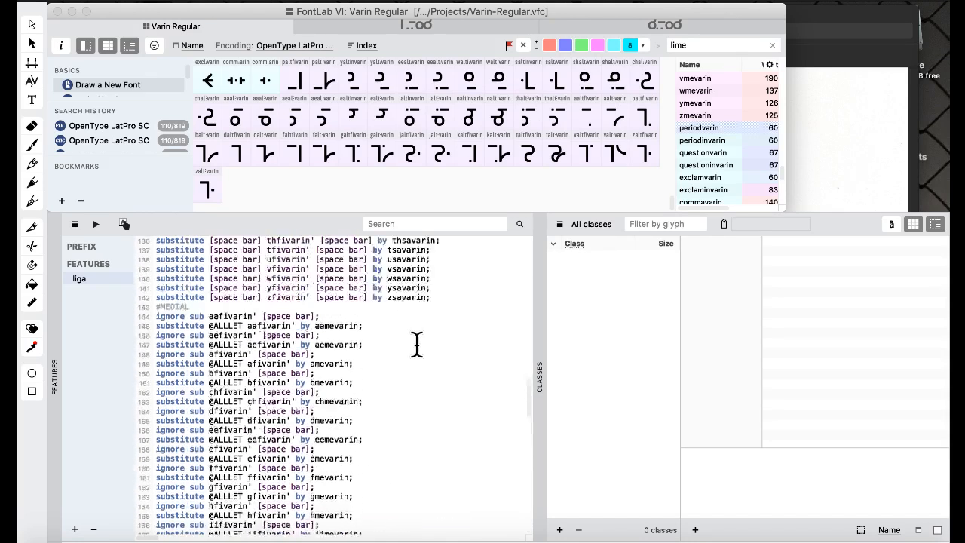
scroll(417, 345, "up", 9)
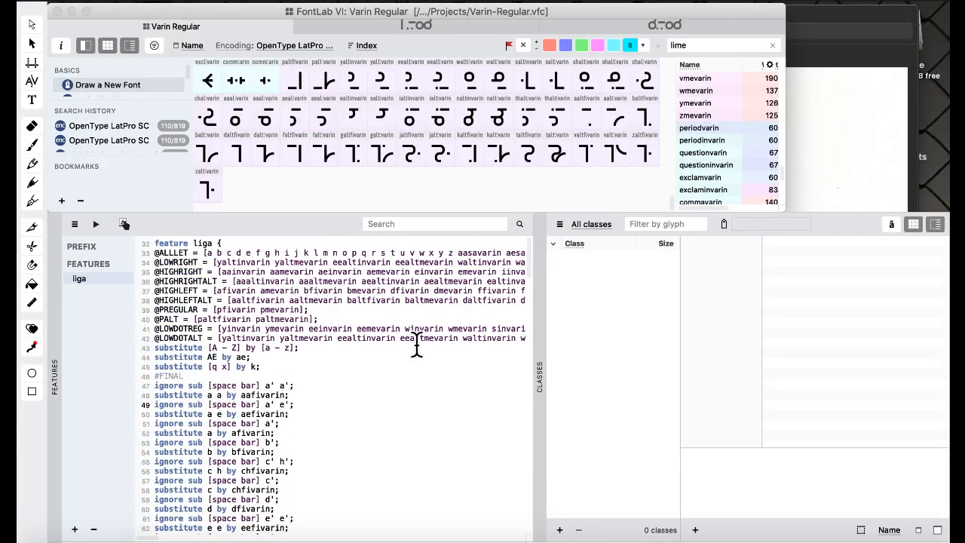
scroll(417, 345, "down", 20)
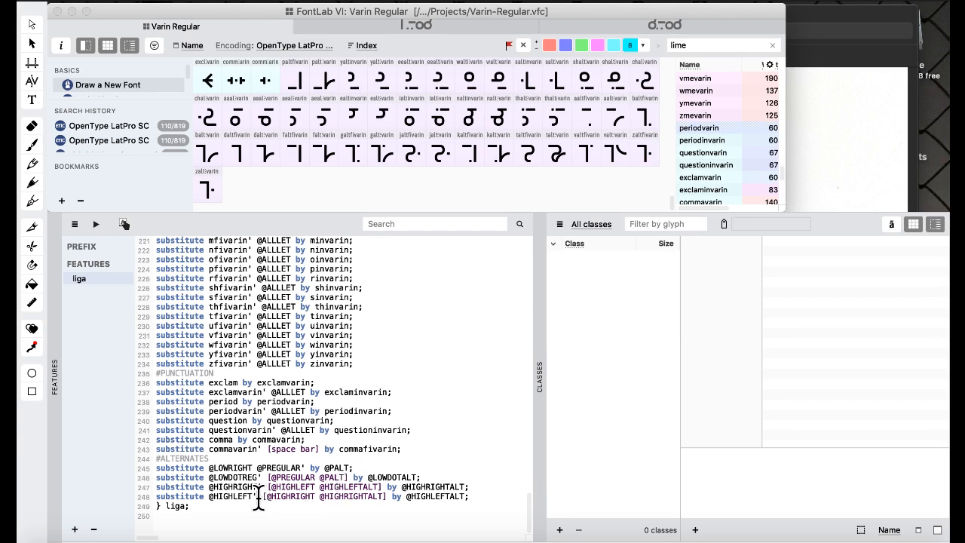
left_click_drag(258, 497, 205, 500)
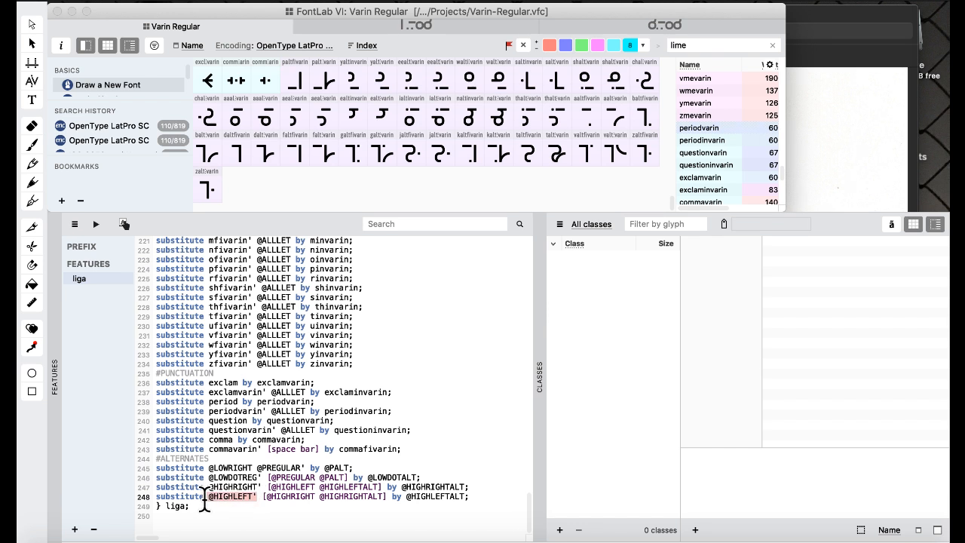
key("super+x")
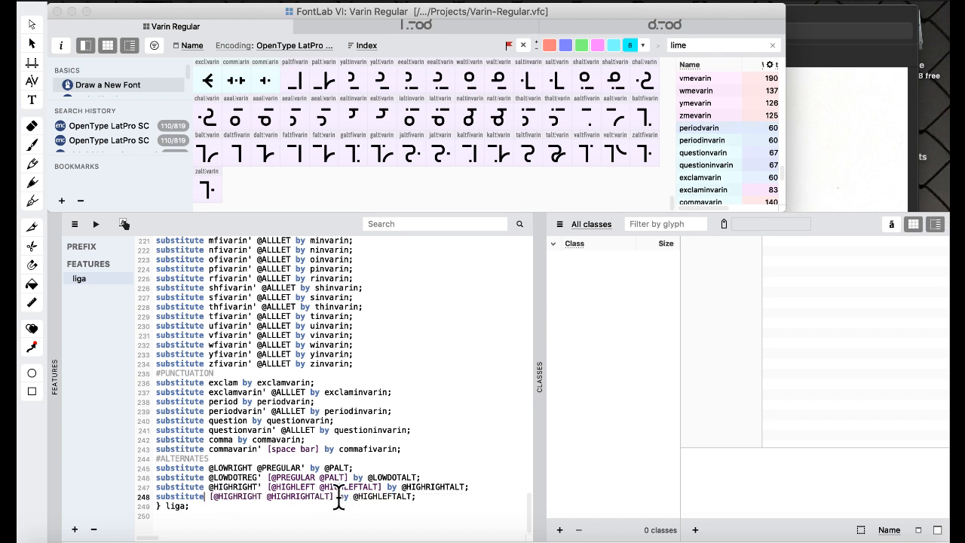
left_click(332, 496)
key("super+v")
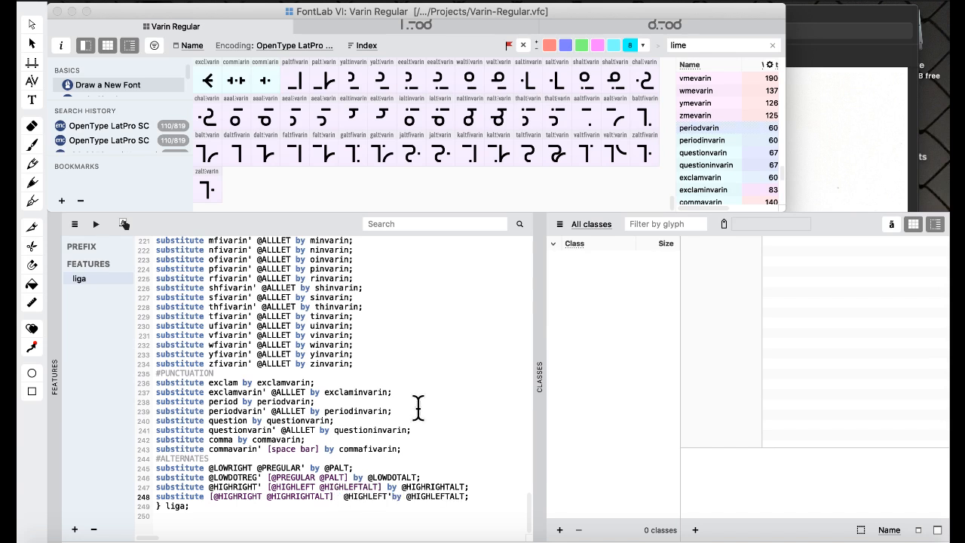
key("super+z")
key("super+z")
key("super+shift+z")
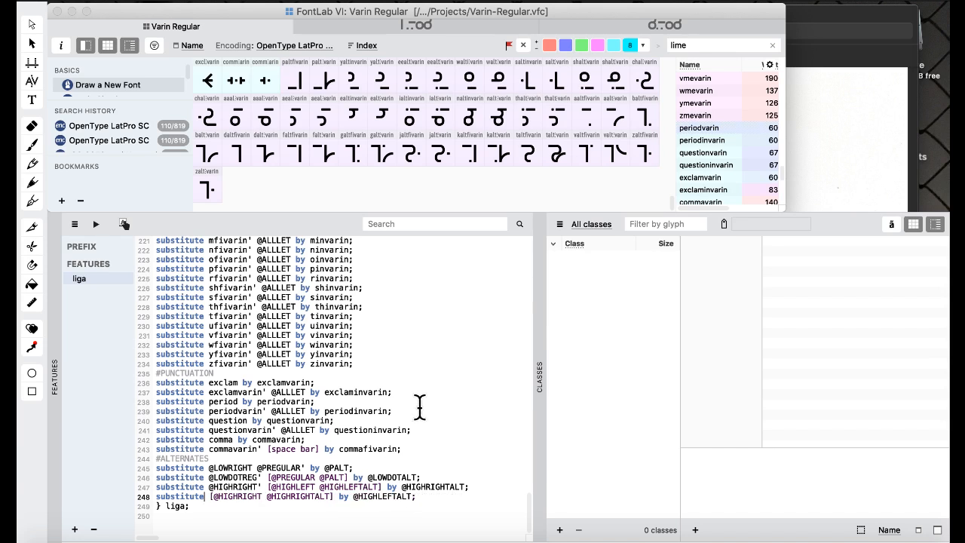
left_click(337, 496)
key("super+v")
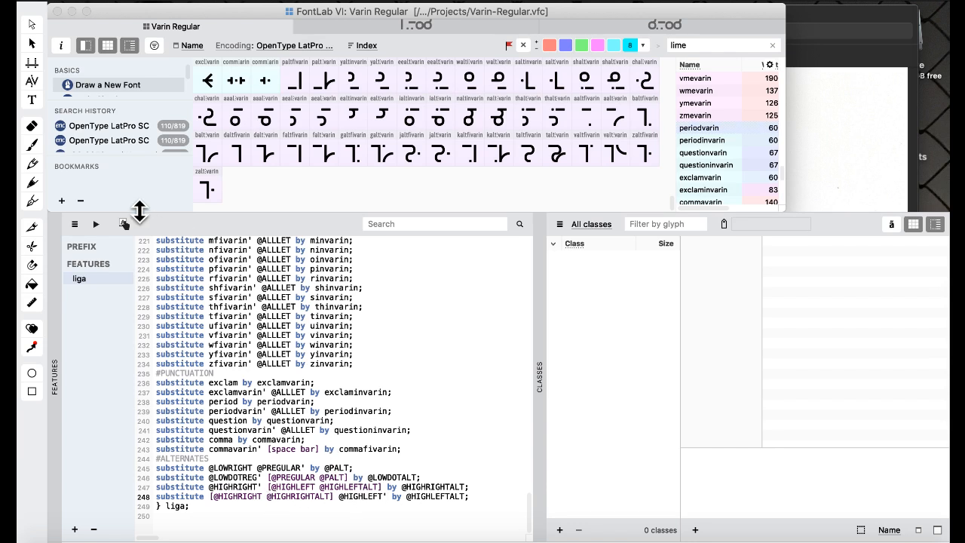
left_click(96, 224)
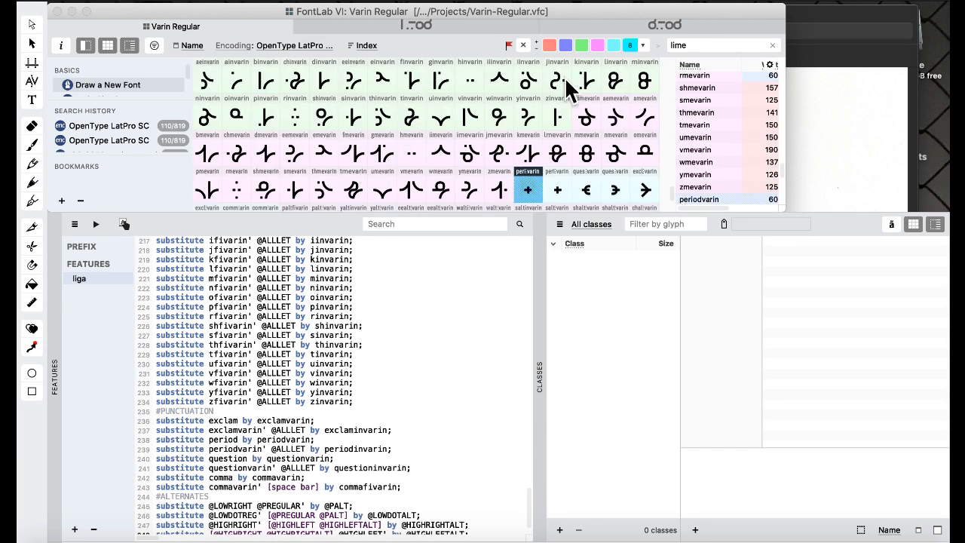
Switch to the Default workspace and open periodvarin for text editing with the text and OpenType features options shown.
left_click(518, 2)
mouse_move(589, 112)
mouse_move(652, 125)
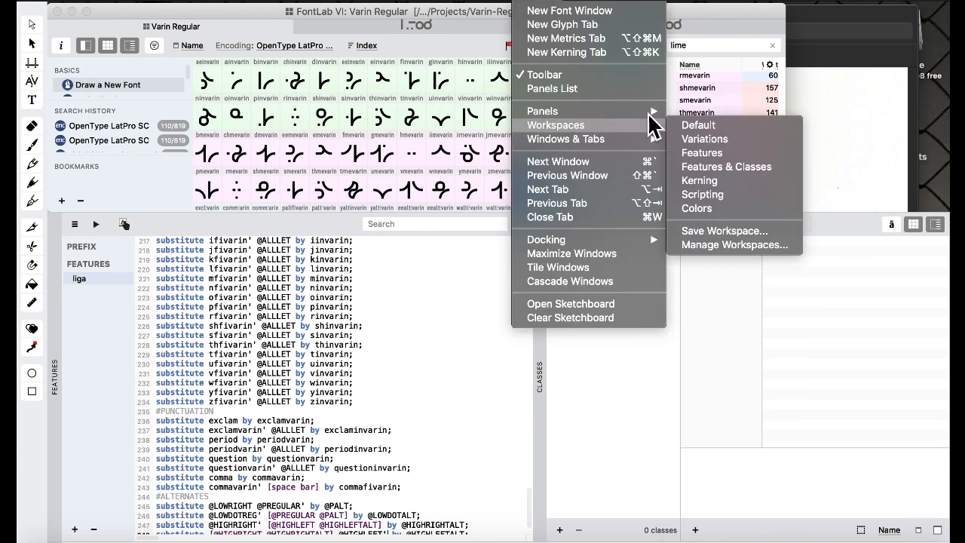
left_click(716, 127)
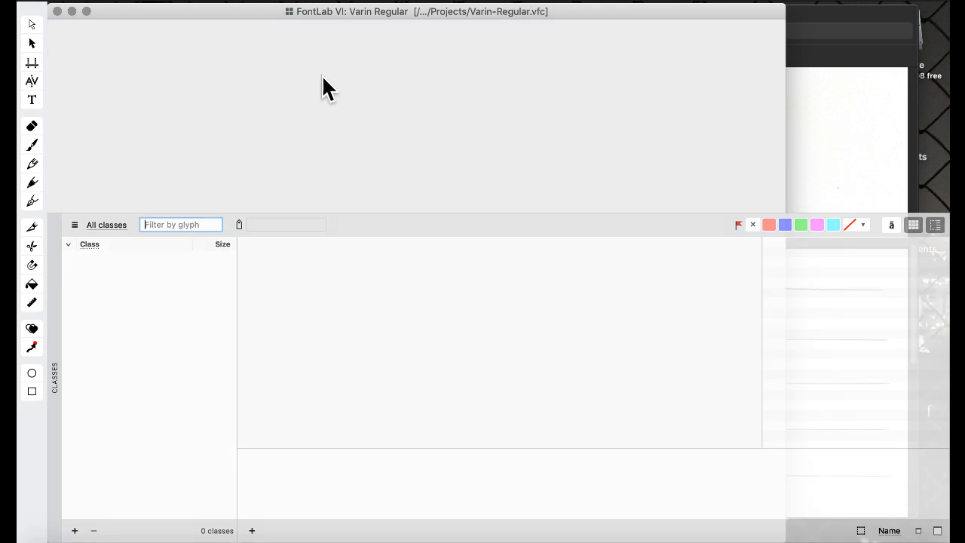
left_click(32, 99)
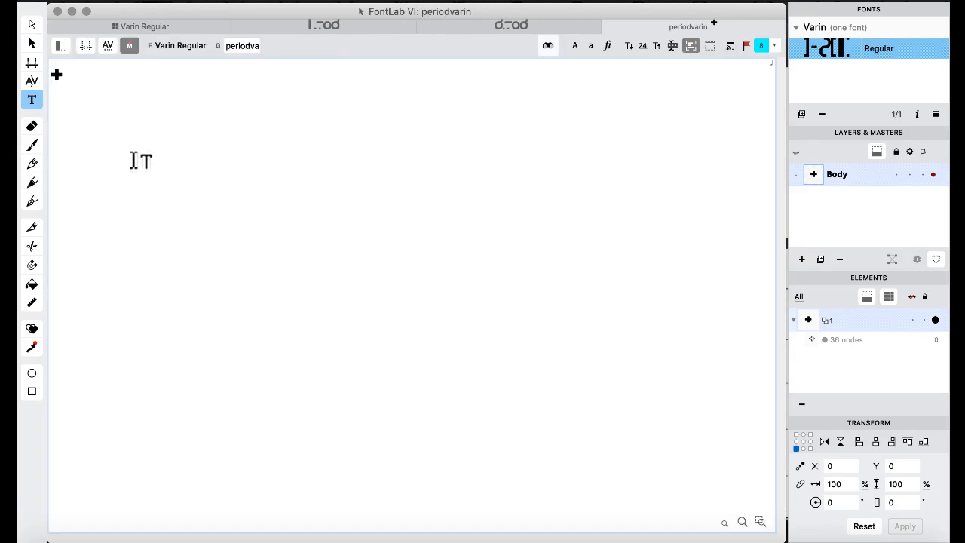
left_click(58, 44)
left_click(58, 292)
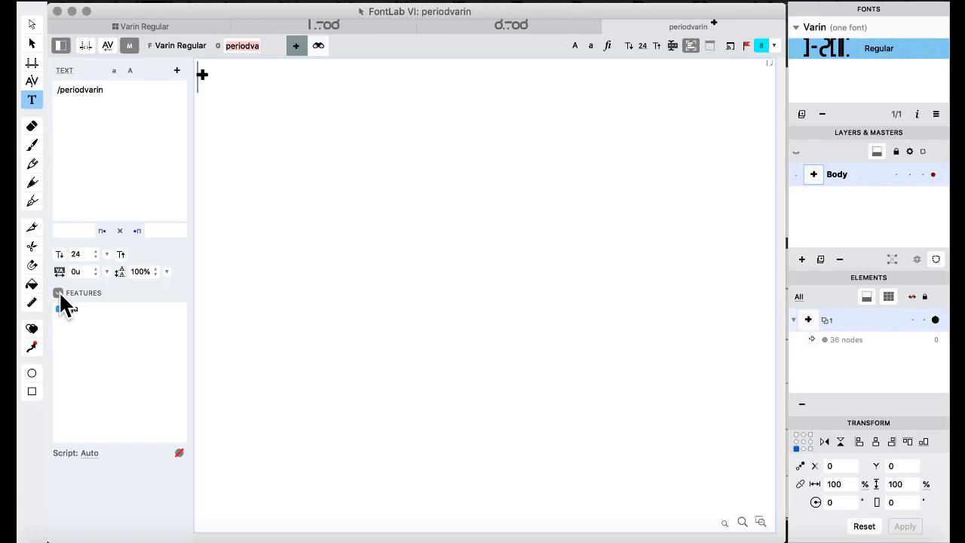
Replace the sample text with "varin" to preview how its letters join.
left_click(158, 122)
key("super+a")
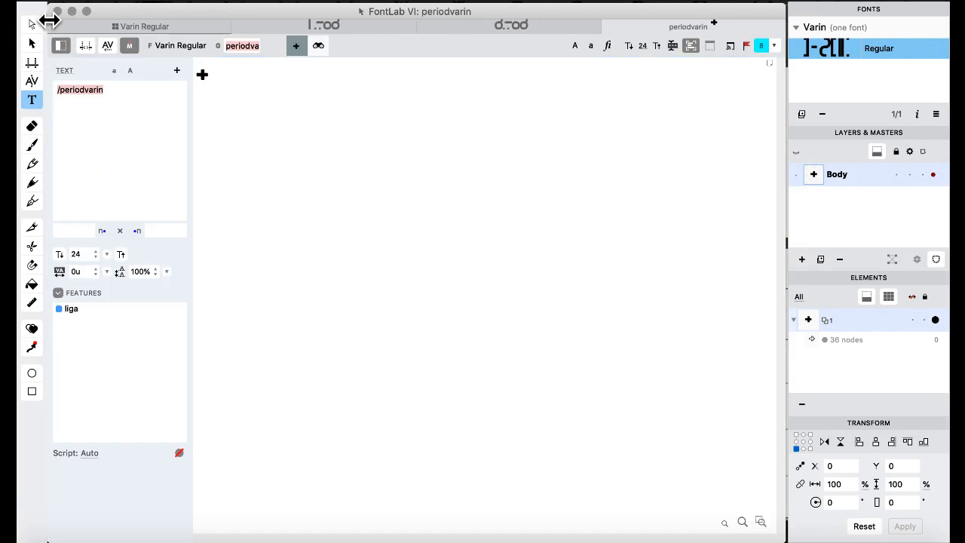
type("varin")
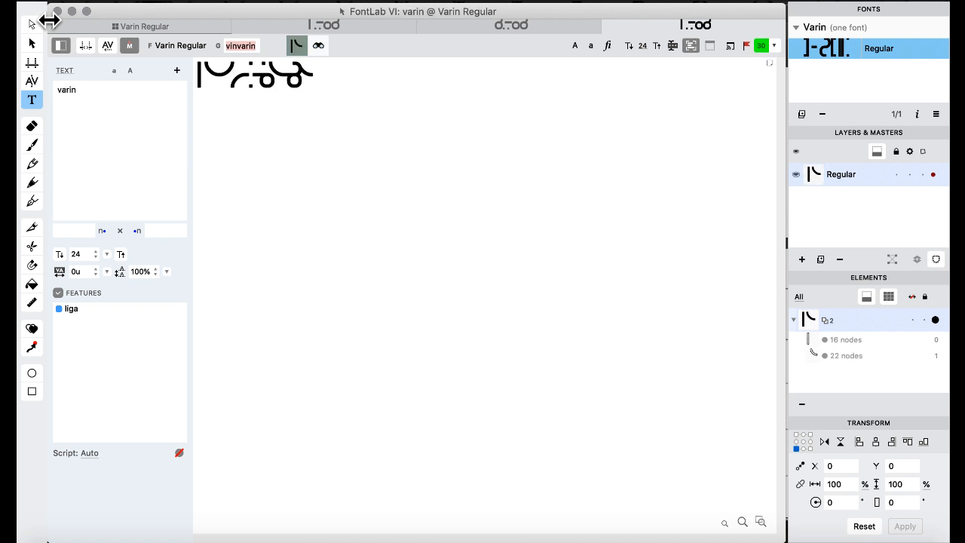
Clear the sample word and preview "narin" instead.
key("BackSpace")
key("BackSpace")
key("BackSpace")
key("BackSpace")
key("BackSpace")
type("narin")
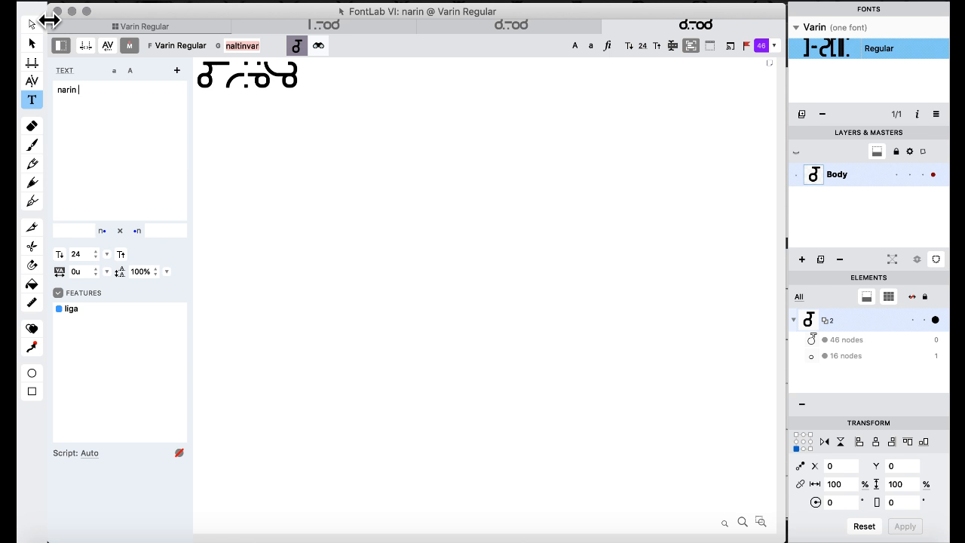
Return to the font overview, consult the alternate forms in Varin alphabet.pdf, and switch back to FontLab.
left_click(168, 26)
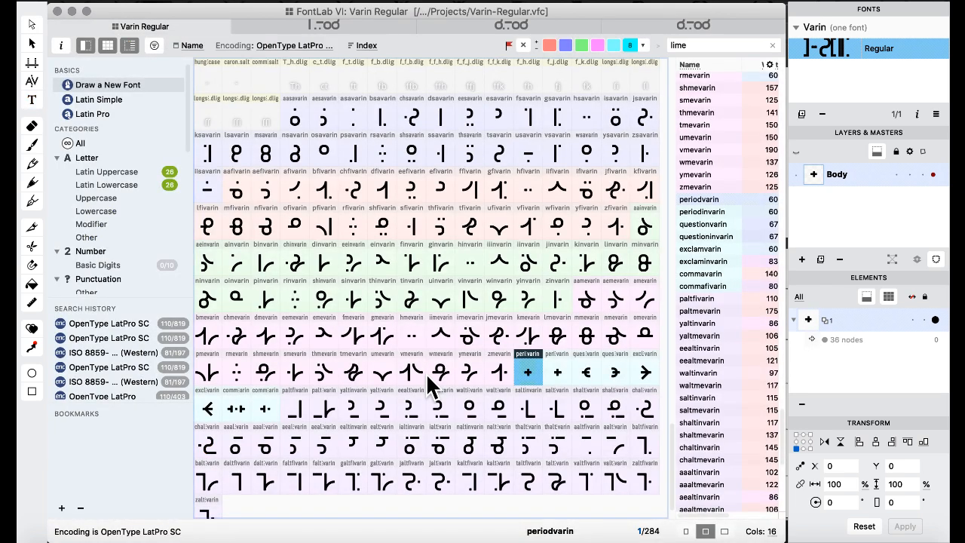
key("ctrl+Up")
left_click(692, 382)
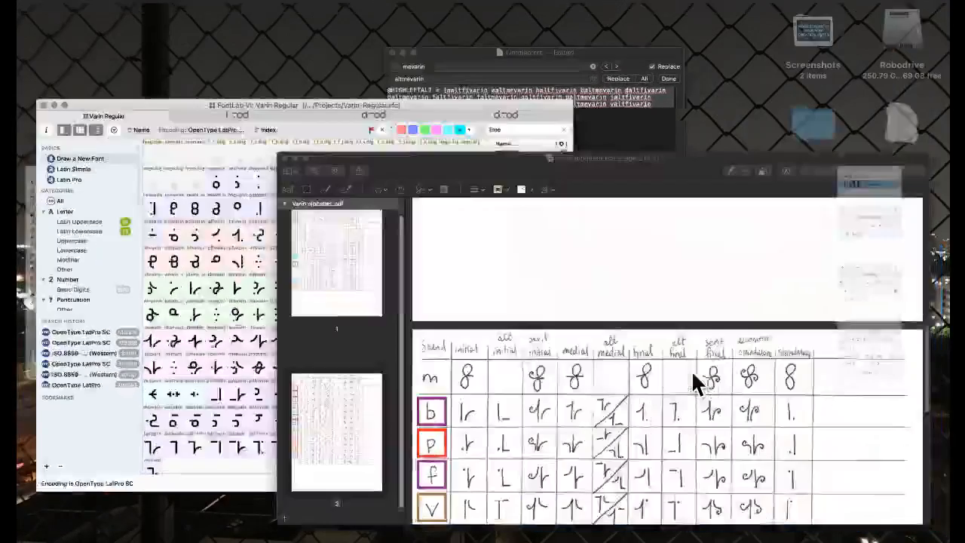
scroll(343, 380, "down", 3)
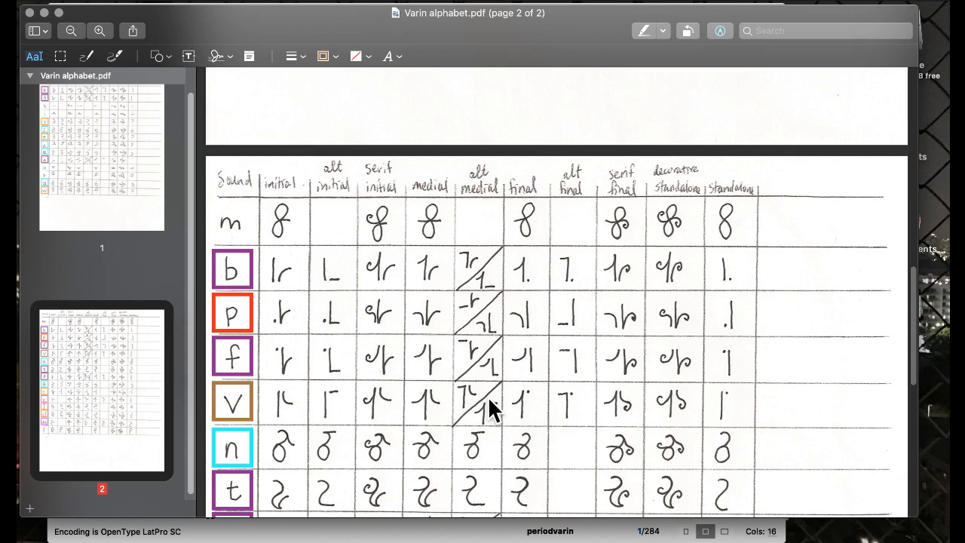
key("ctrl+Up")
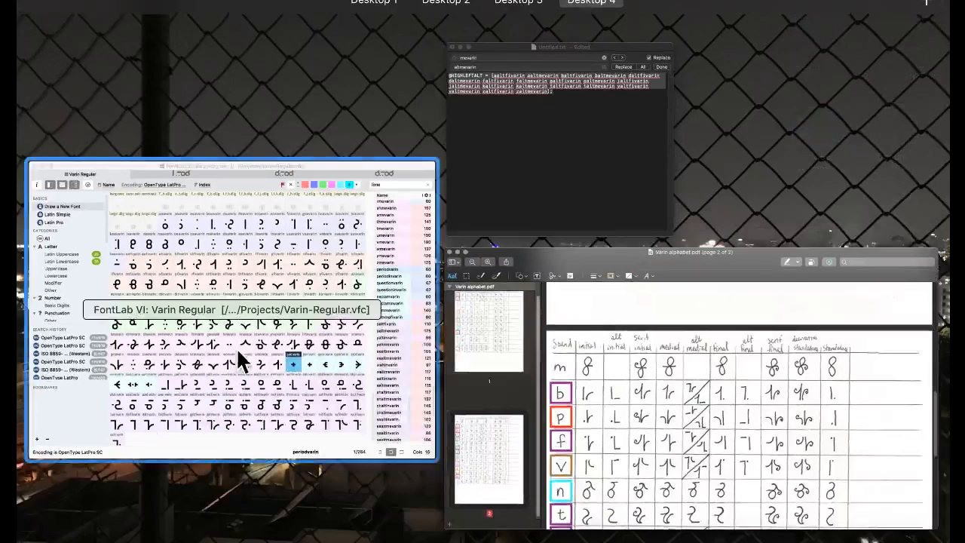
left_click(239, 348)
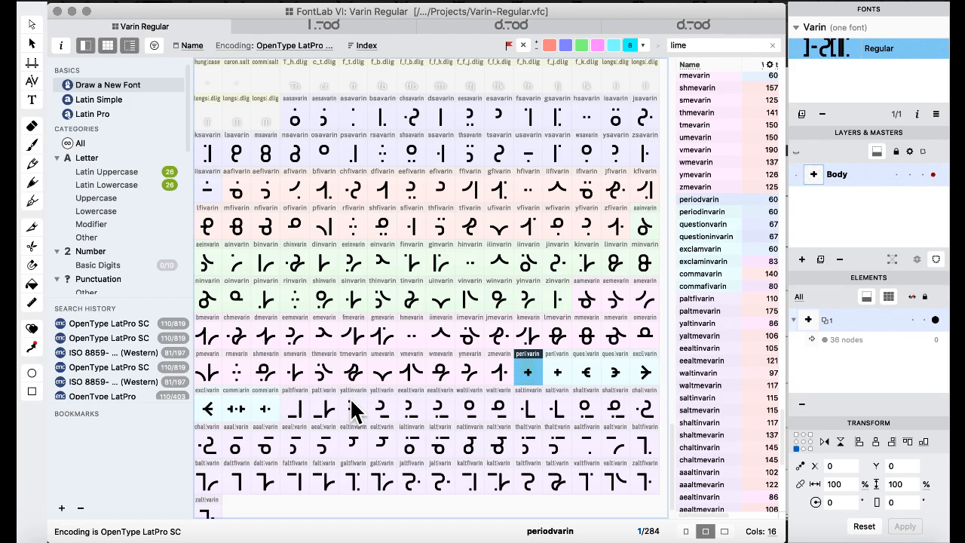
Compare the font's alternate glyphs with the alt initial and alt medial columns in Varin alphabet.pdf, then return to FontLab.
scroll(445, 396, "down", 1)
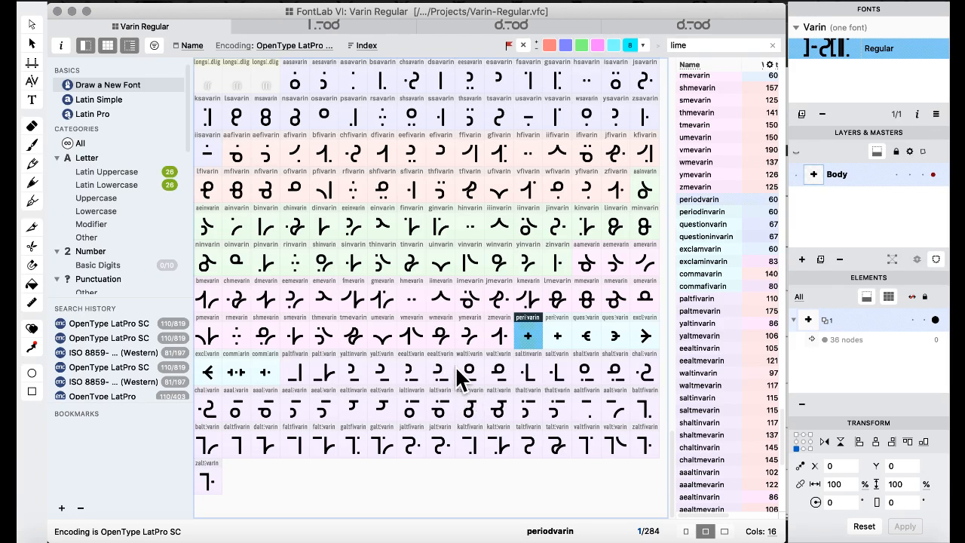
key("ctrl+Up")
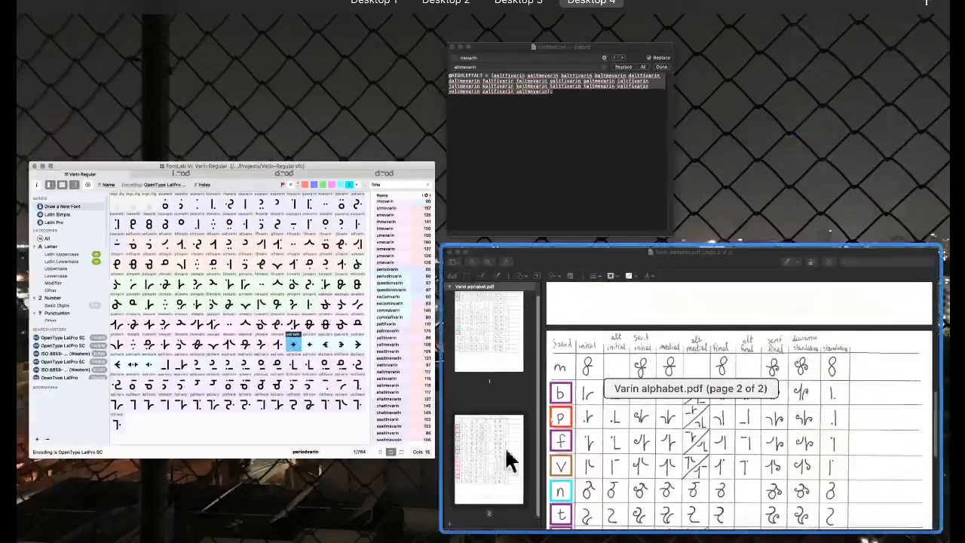
left_click(509, 460)
scroll(493, 369, "down", 2)
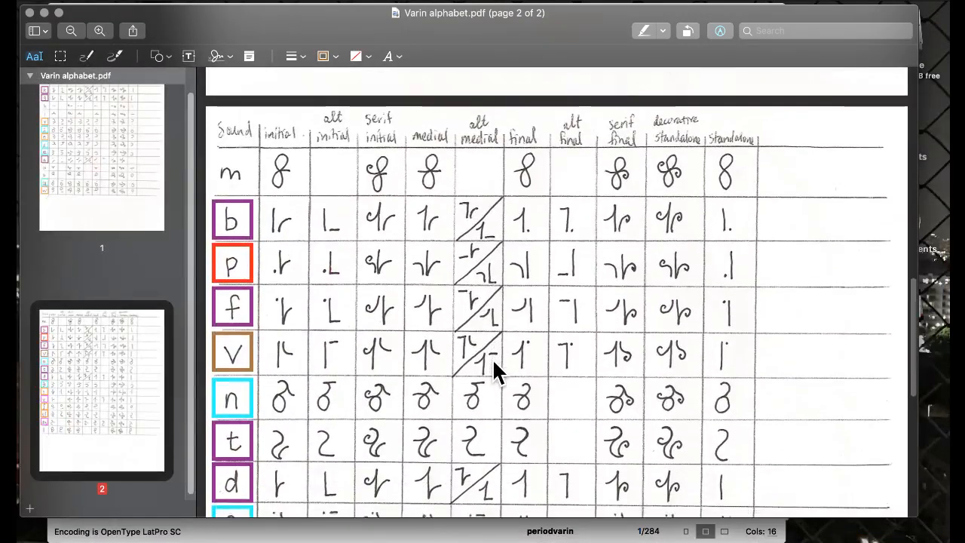
scroll(493, 358, "down", 1)
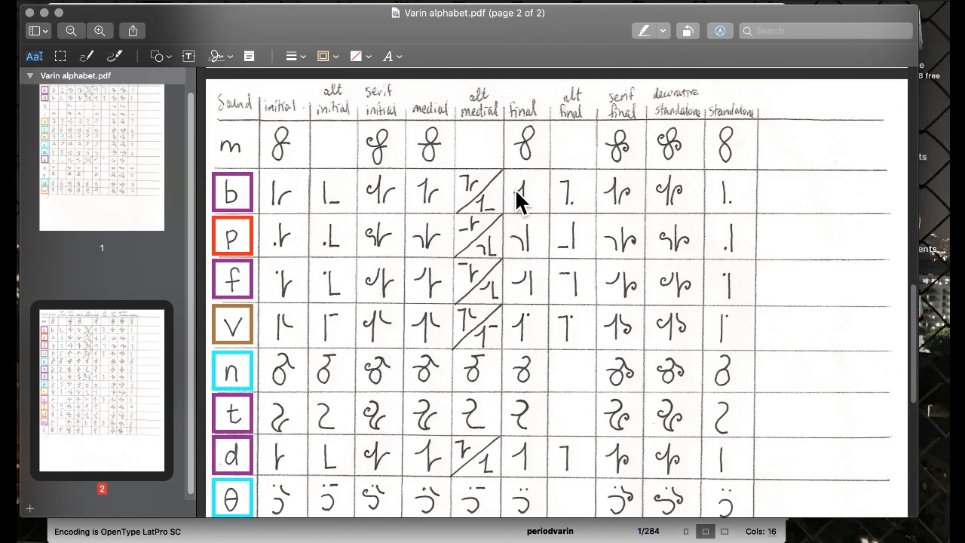
key("ctrl+Up")
left_click(226, 382)
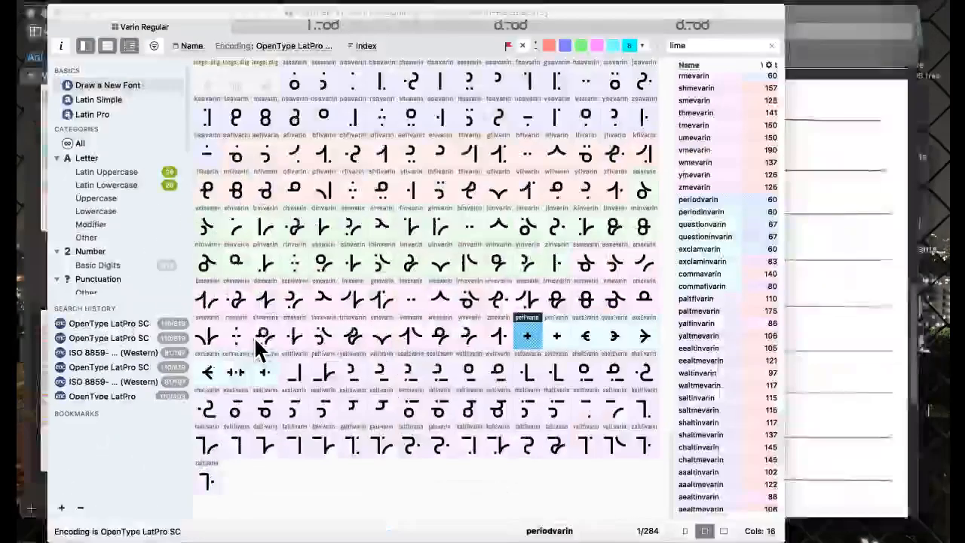
left_click(532, 2)
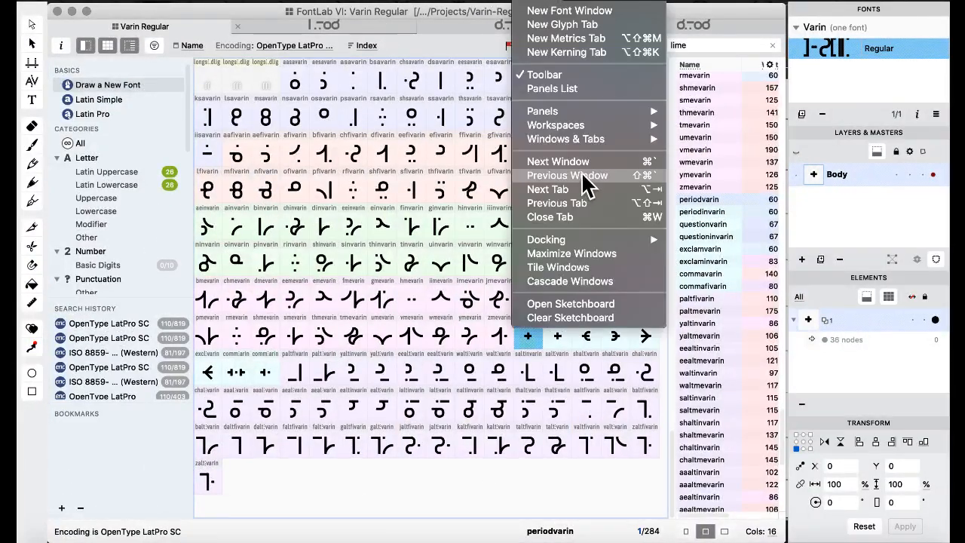
mouse_move(646, 127)
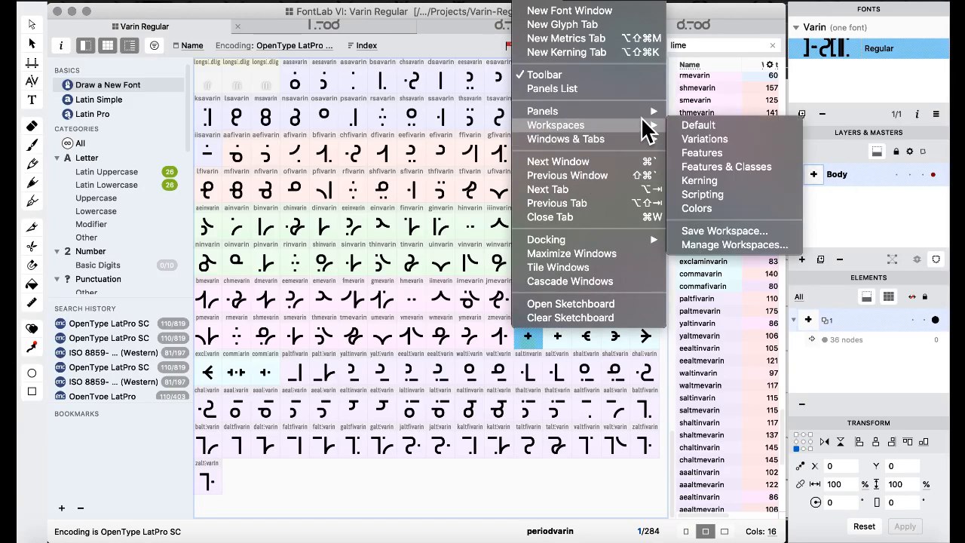
left_click(719, 166)
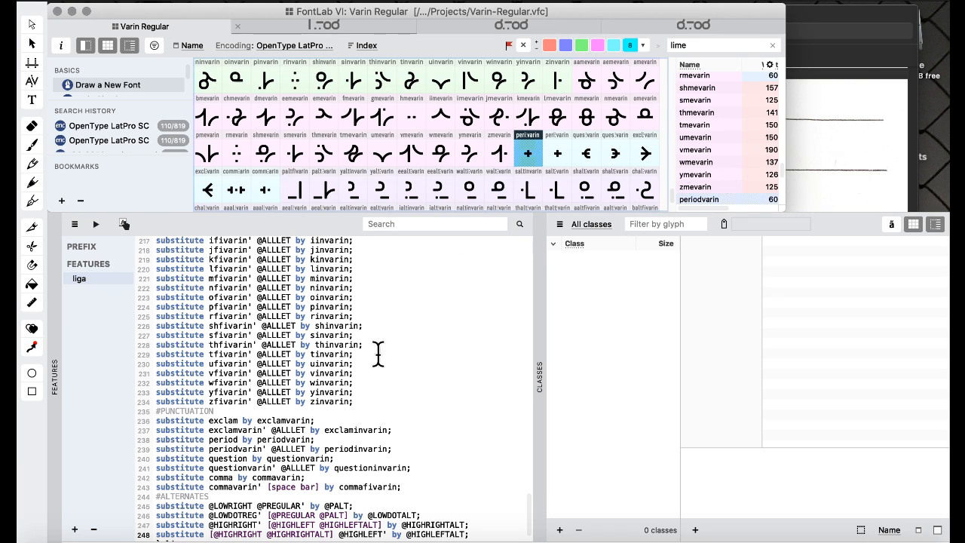
scroll(378, 353, "down", 2)
scroll(377, 353, "up", 15)
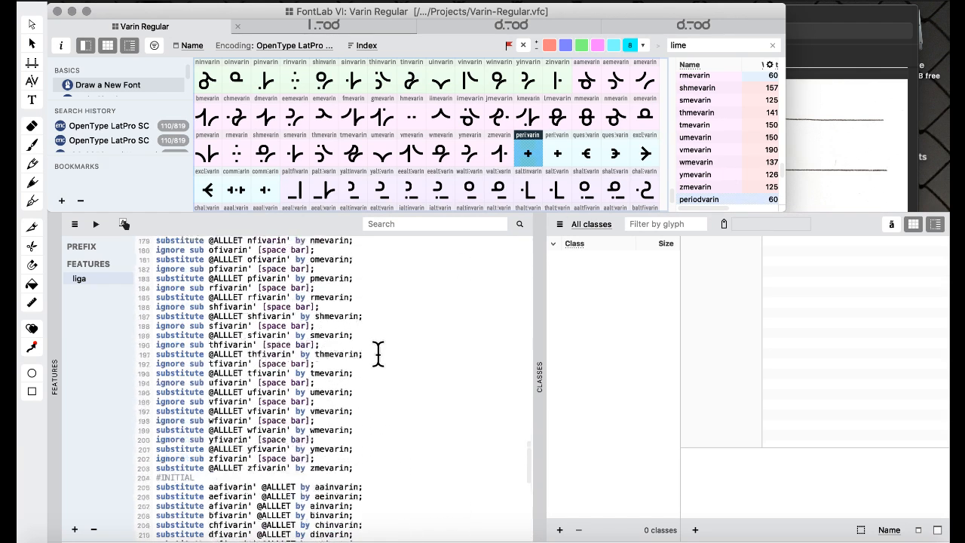
scroll(377, 353, "up", 8)
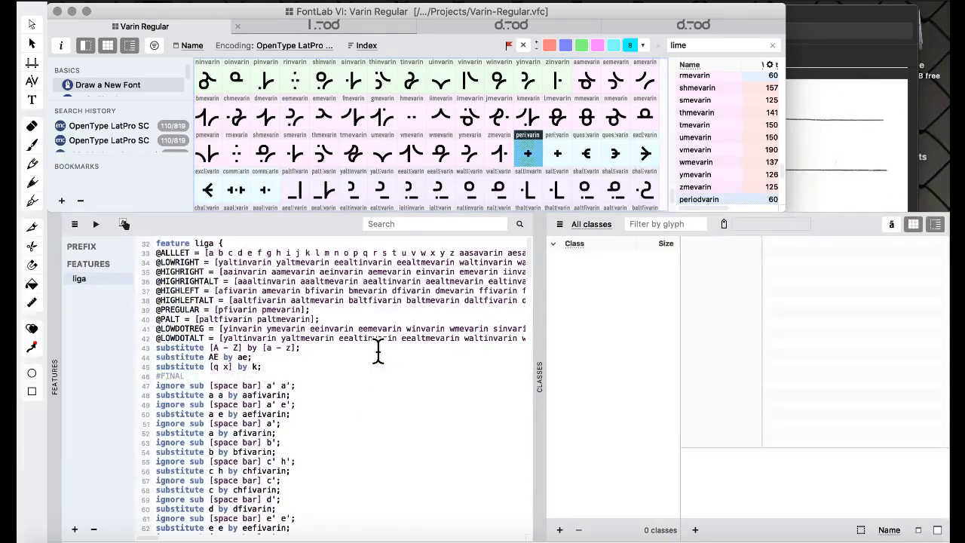
mouse_move(330, 271)
left_mouse_down()
mouse_move(542, 256)
mouse_move(530, 270)
mouse_move(341, 276)
left_mouse_up()
left_click(346, 273)
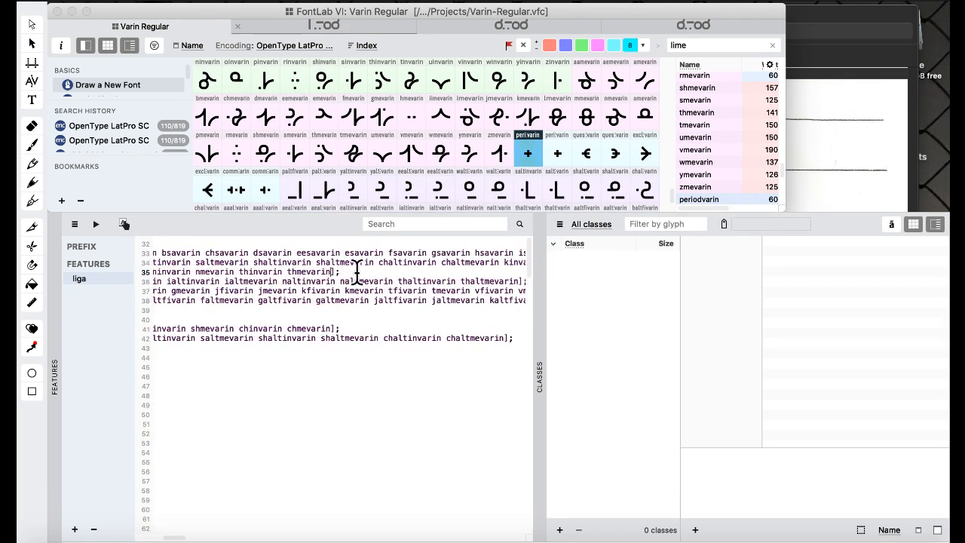
type("vinvarin")
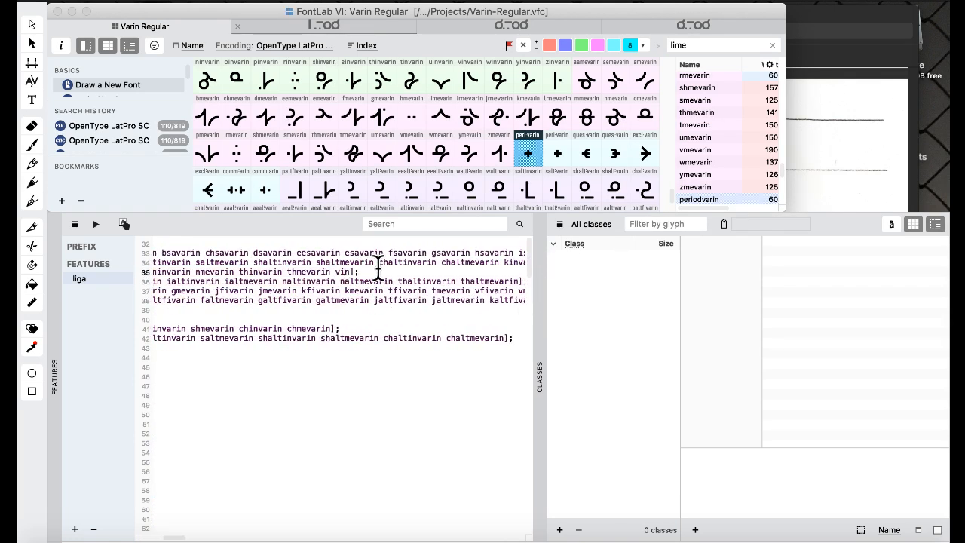
type(" vmevarin")
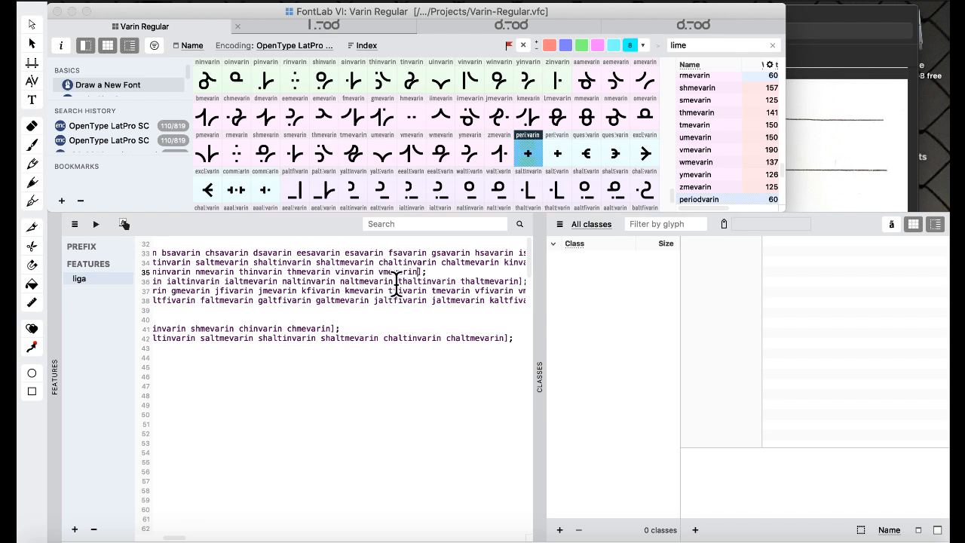
left_click(518, 282)
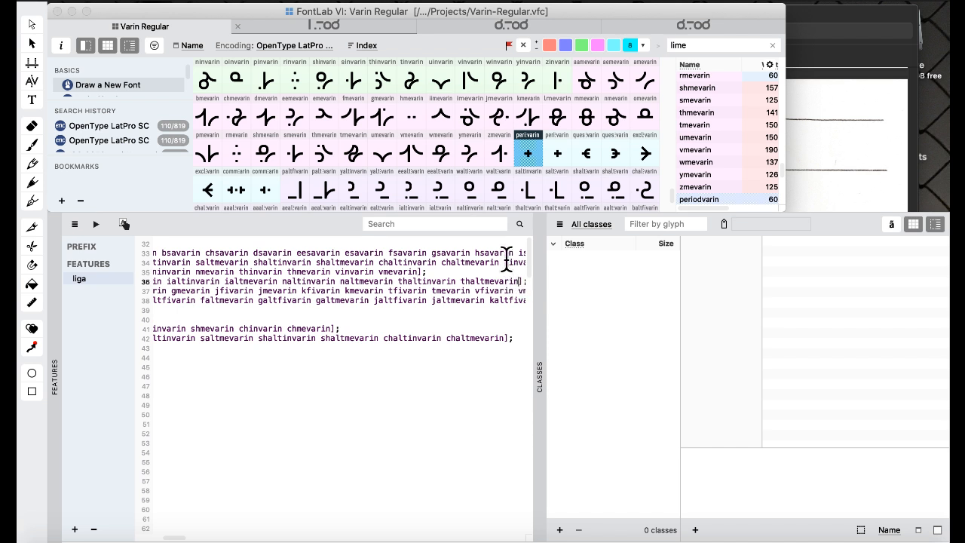
type("valtinvarin ")
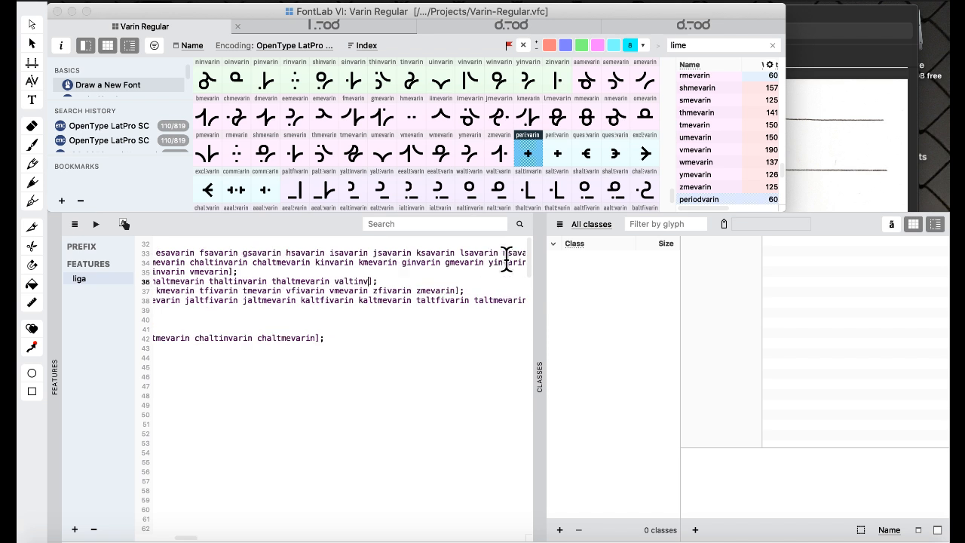
type("valtmevarin")
left_click(95, 224)
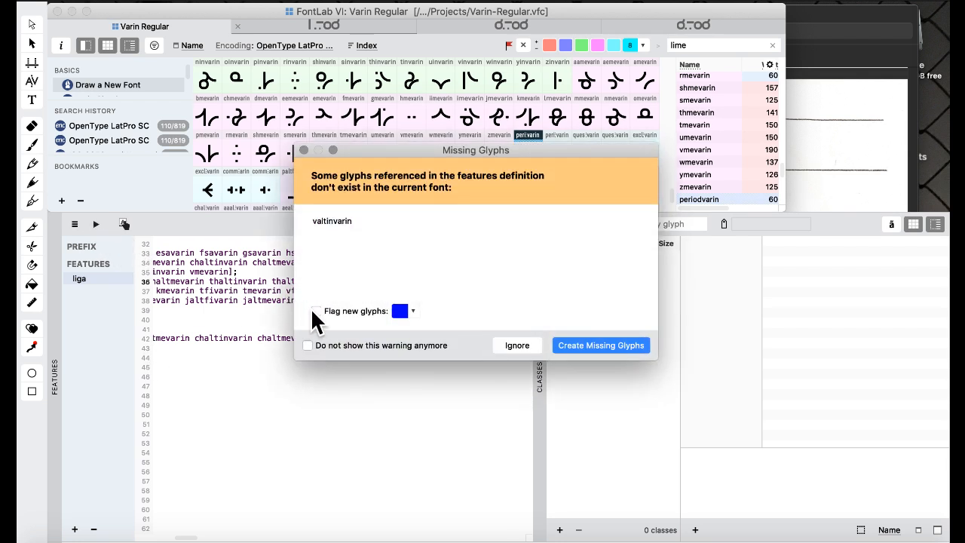
left_click(603, 345)
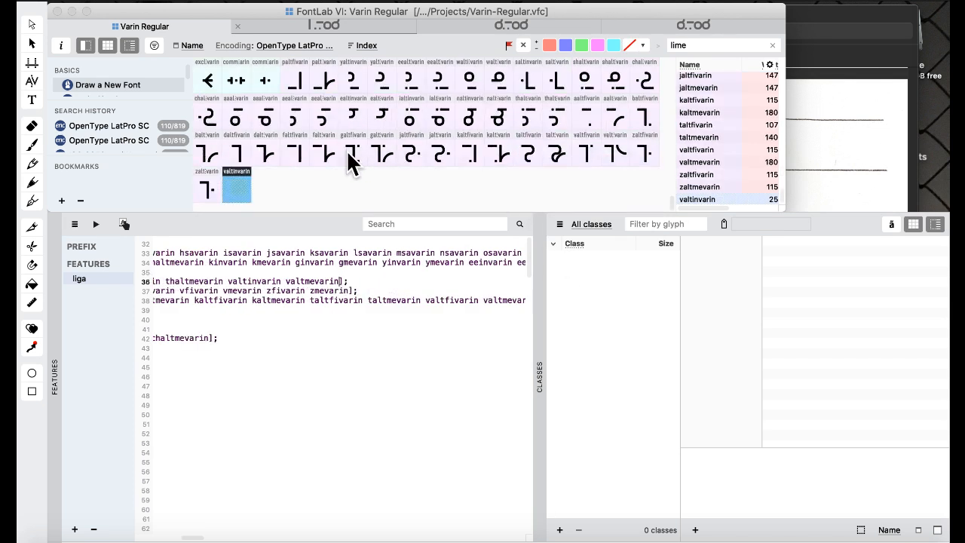
Check the alternate glyphs aealtmevarin, galtmevarin, valtmevarin and the empty valtinvarin, then switch to the Default workspace.
left_click(329, 119)
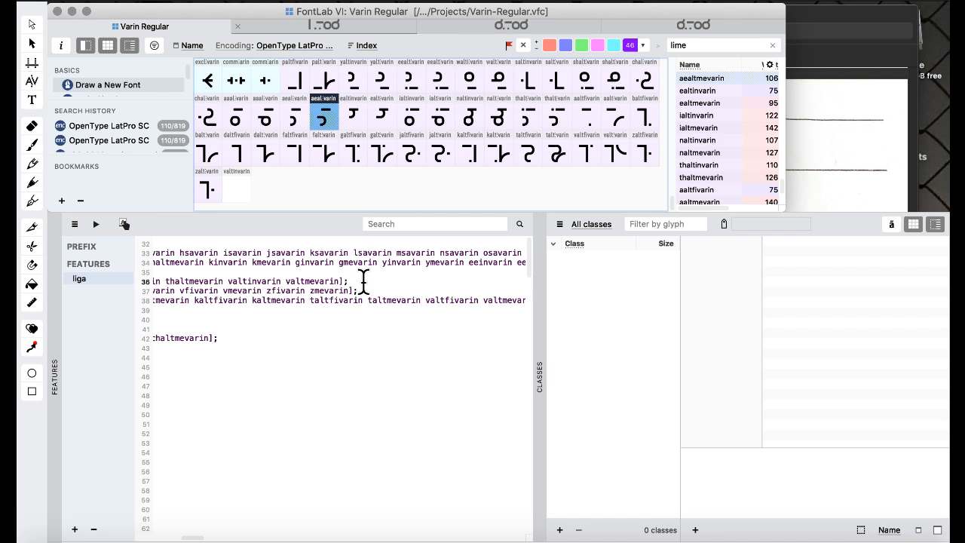
left_click(383, 153)
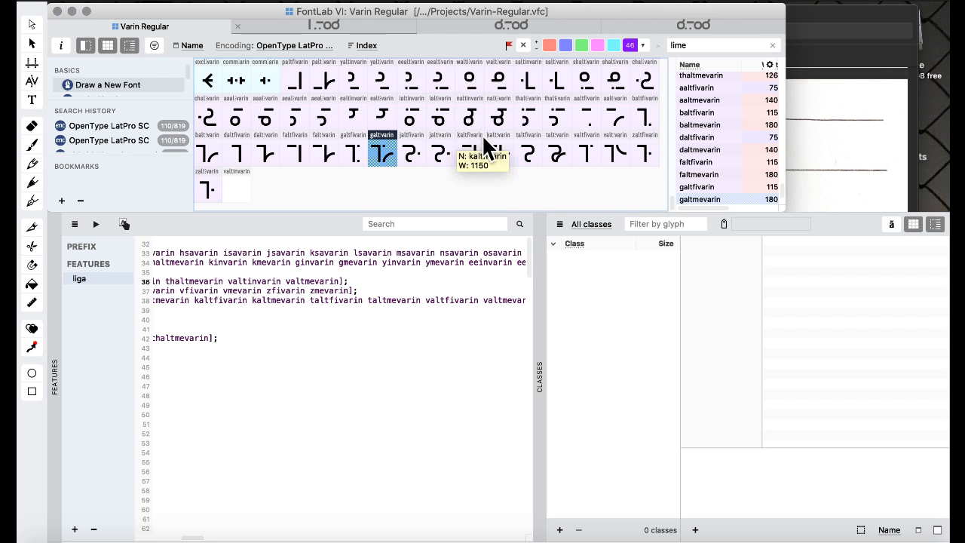
left_click(616, 154)
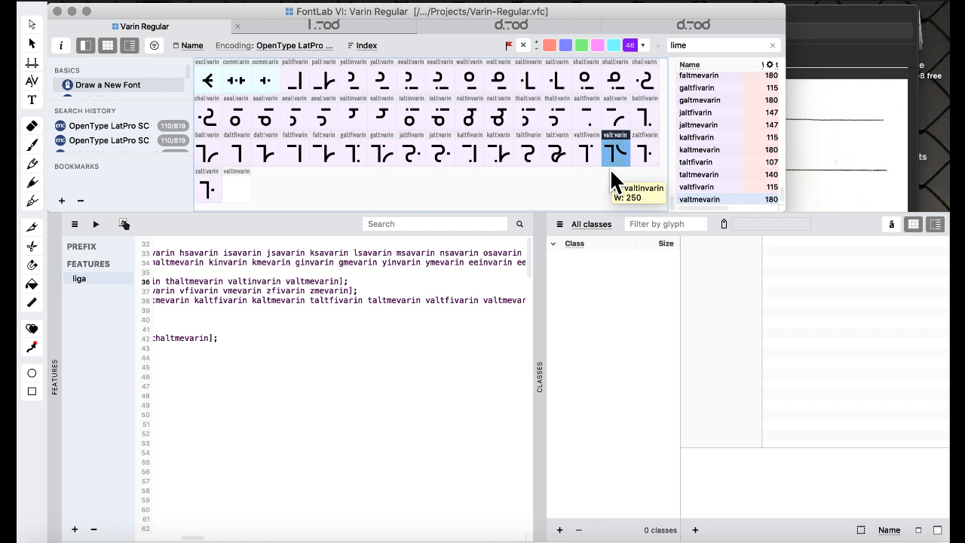
left_click(236, 190)
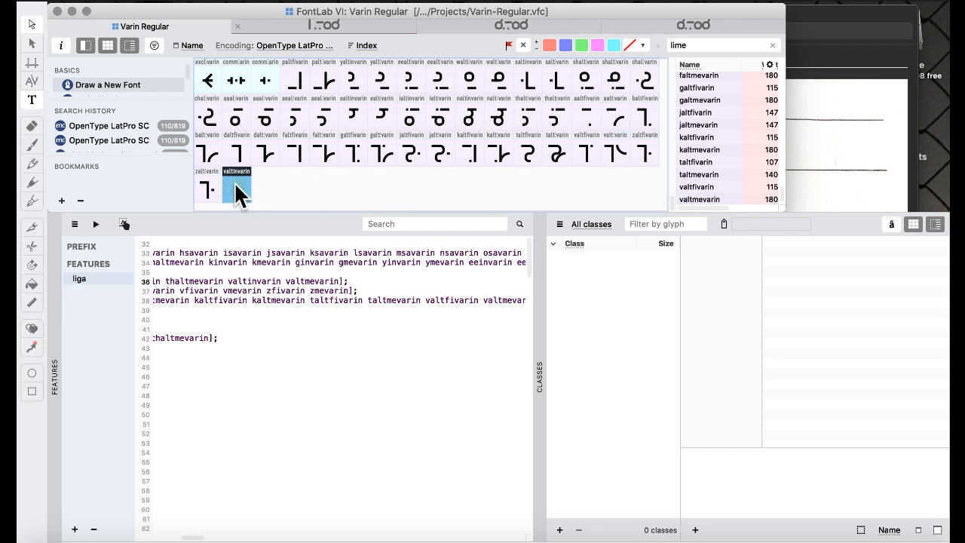
left_click(270, 178)
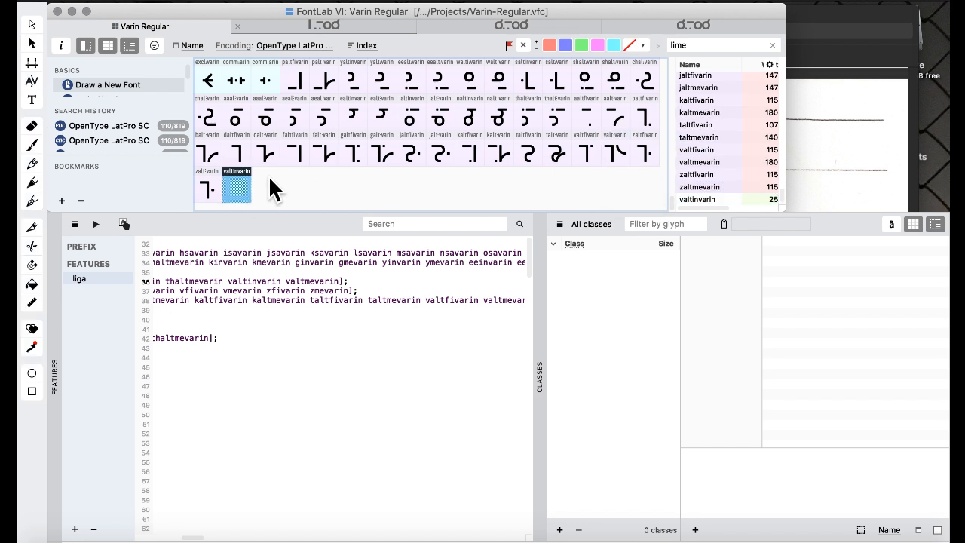
left_click(527, 2)
mouse_move(667, 126)
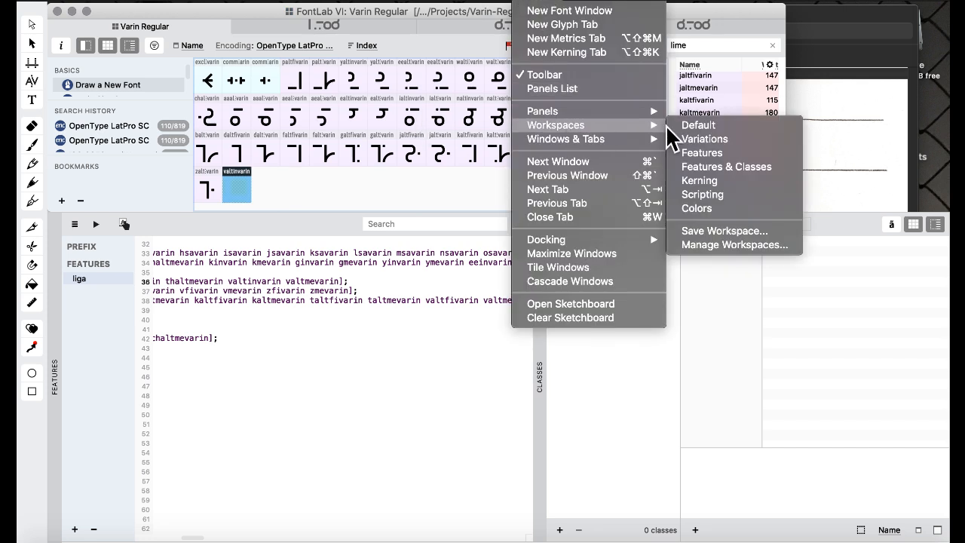
left_click(701, 126)
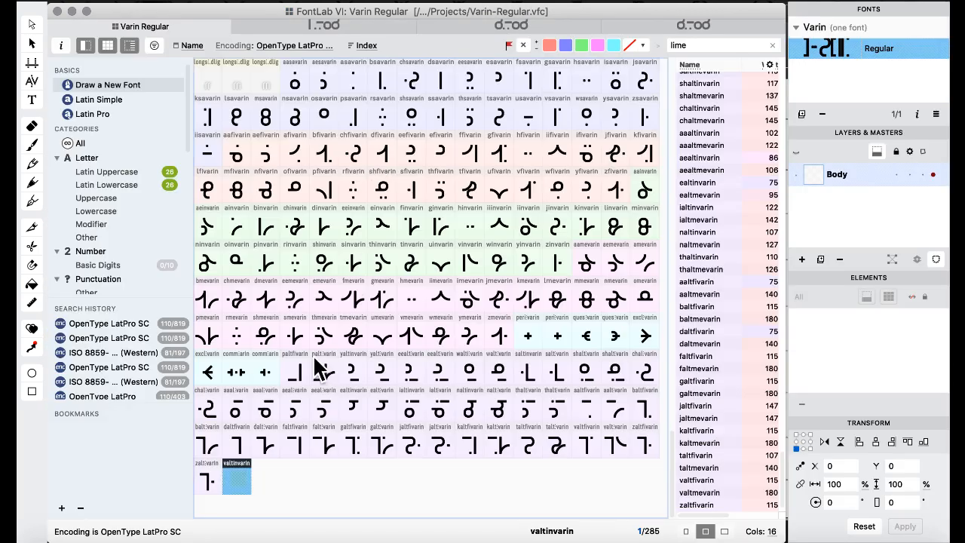
Consult the alternate forms of v on page 2 of Varin alphabet.pdf, then return to FontLab.
left_click(305, 377)
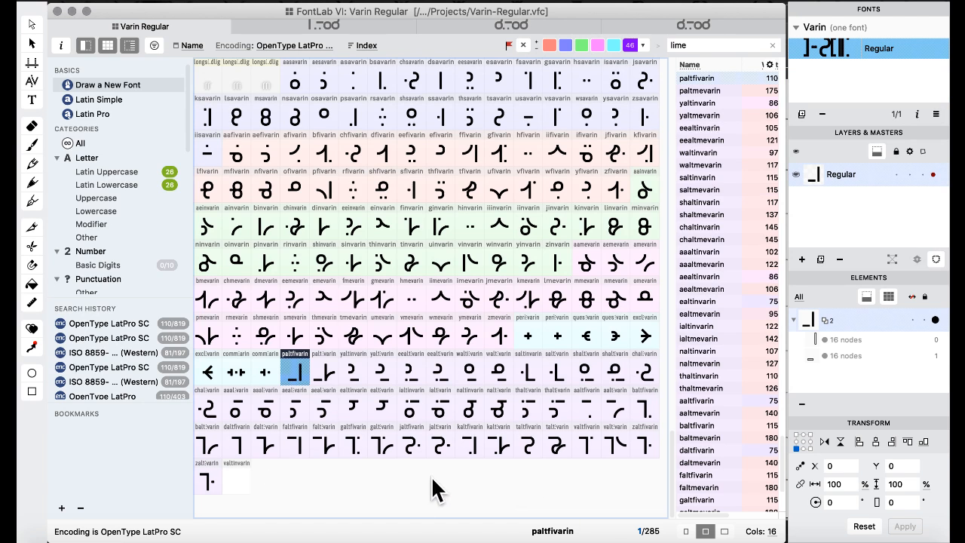
key("ctrl+Up")
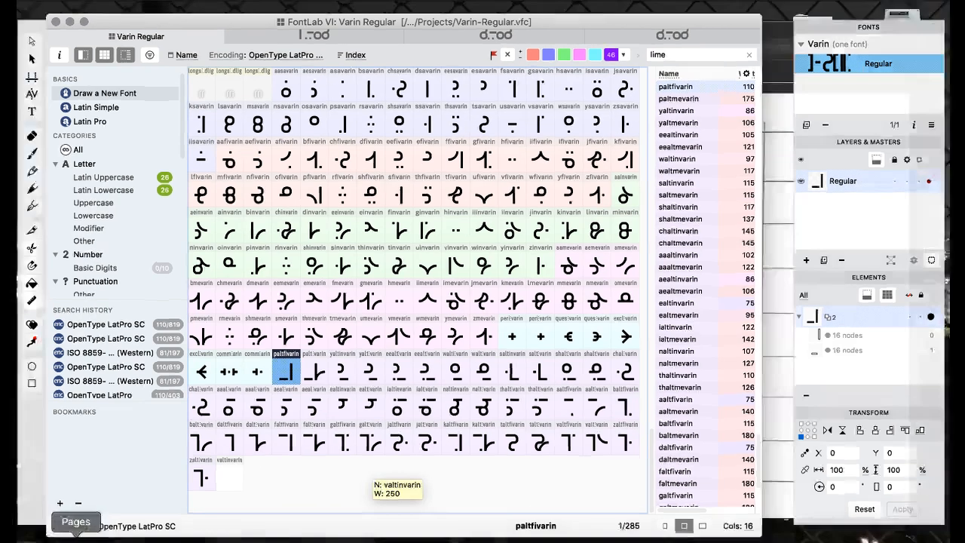
left_click(635, 388)
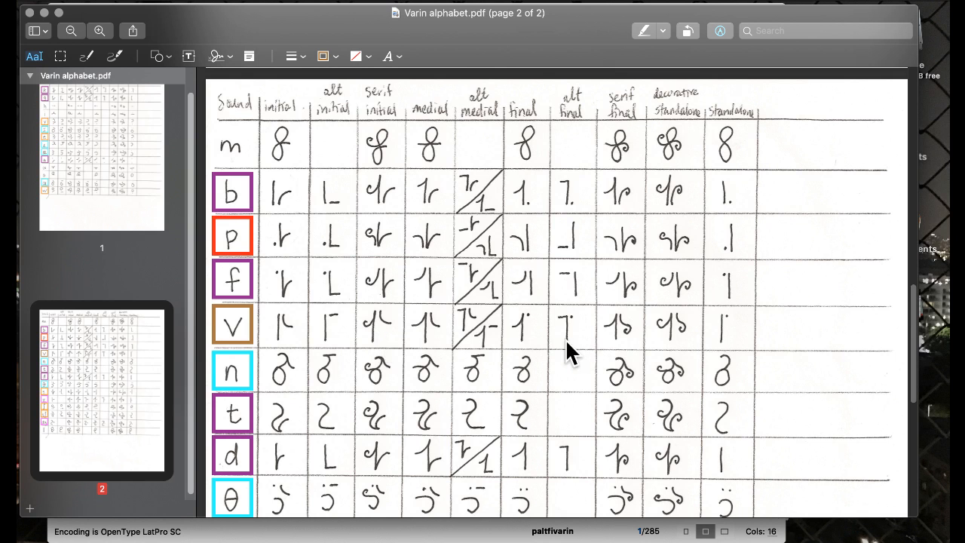
key("ctrl+Up")
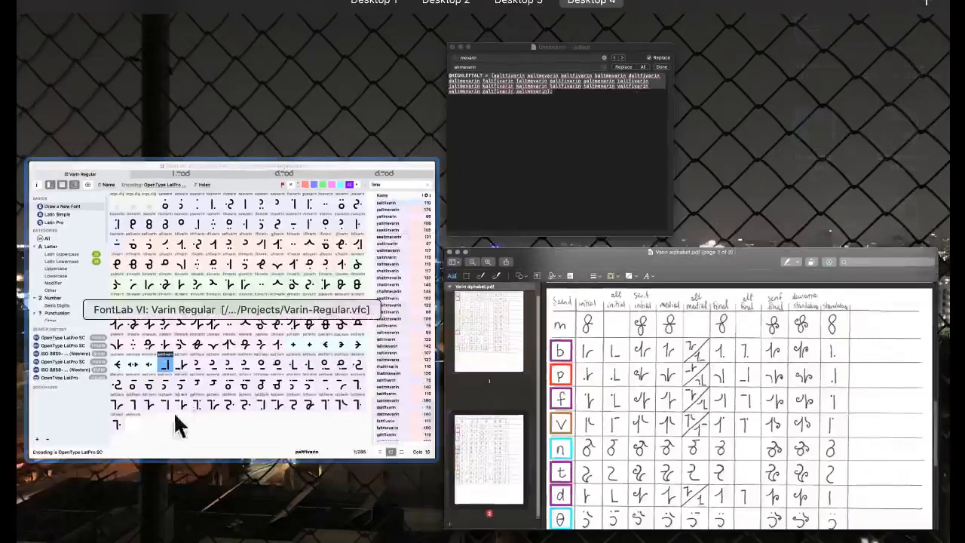
left_click(175, 415)
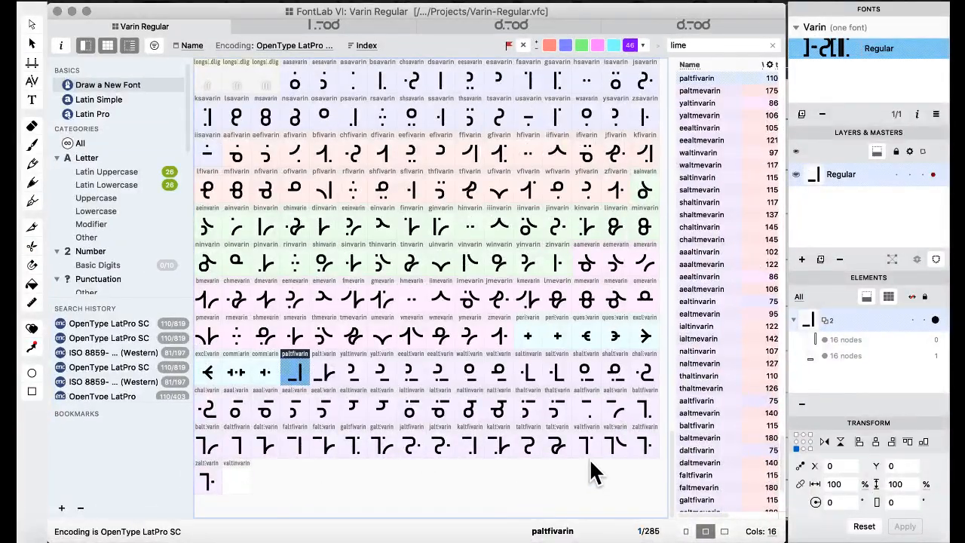
Copy the vinvarin glyph's outline into the empty valtinvarin glyph.
left_click(617, 445)
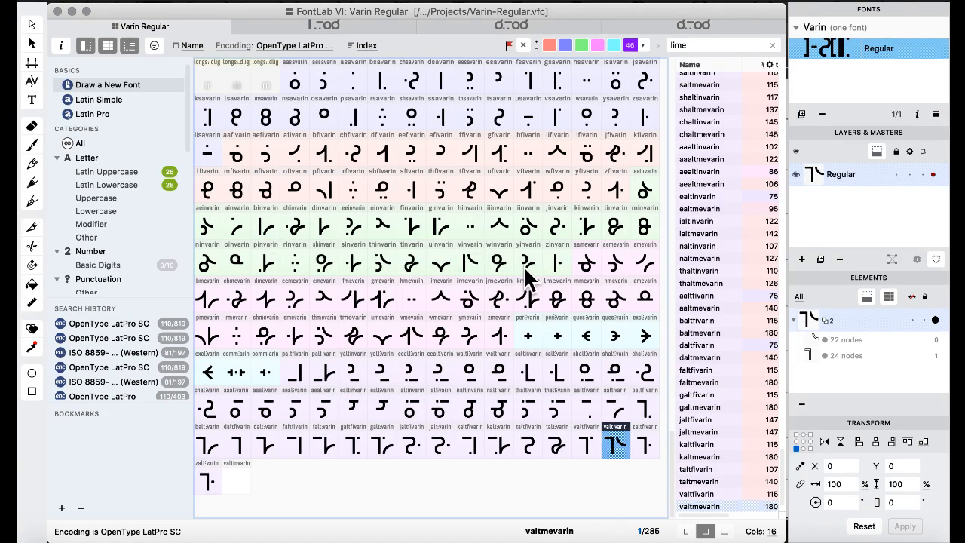
left_click(470, 271)
left_click(217, 483)
left_click(234, 484)
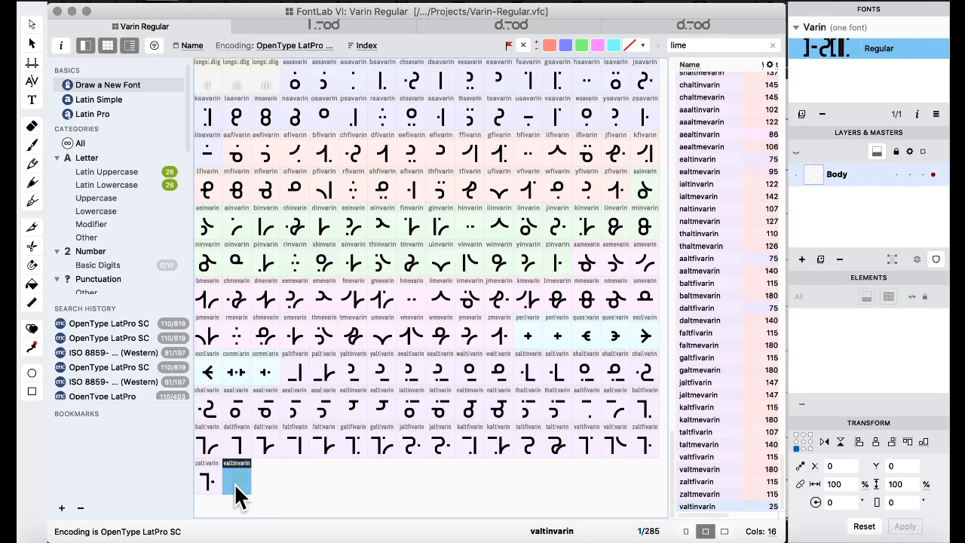
key("super+v")
left_click(612, 345)
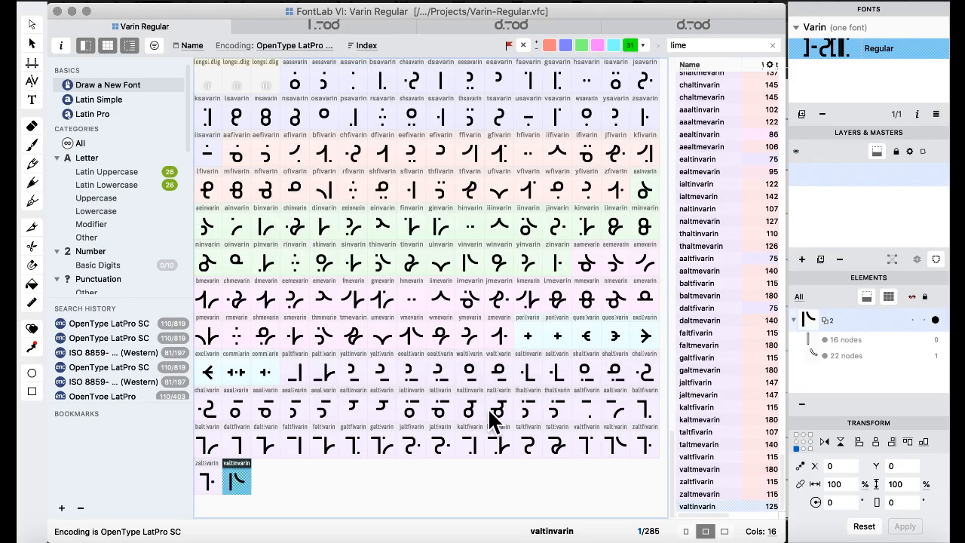
Replace the curved stroke in valtinvarin with the high horizontal bar copied from the aaaltmevarin glyph.
double_click(260, 413)
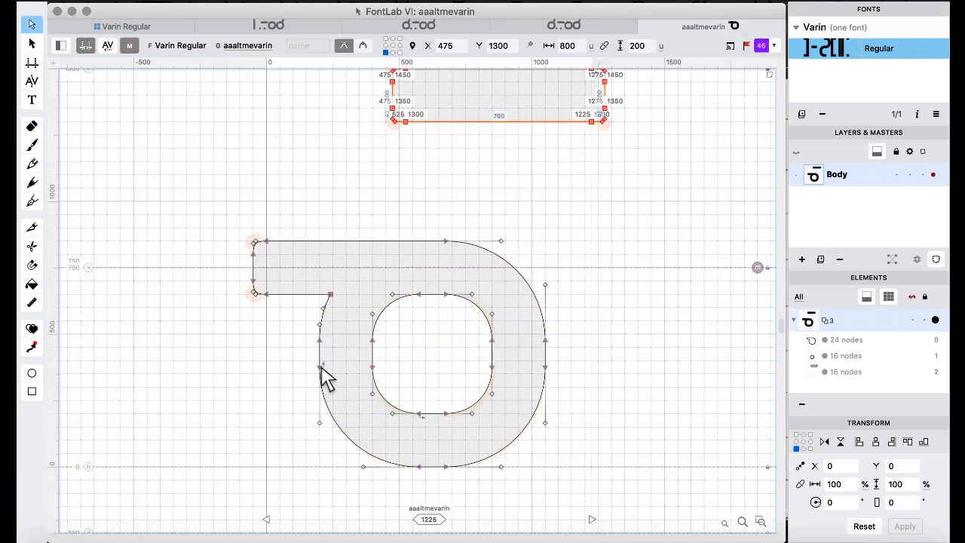
scroll(377, 252, "up", 3)
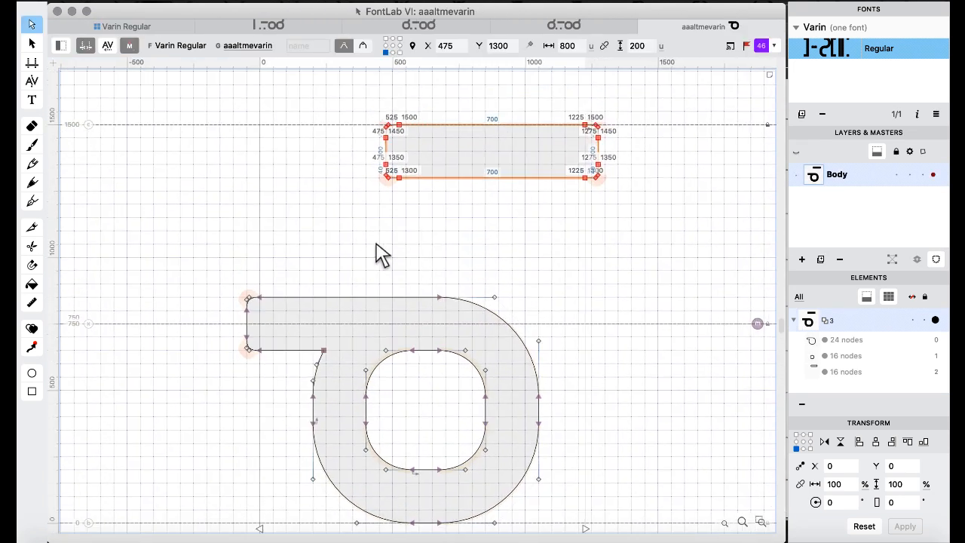
left_click(136, 30)
double_click(241, 478)
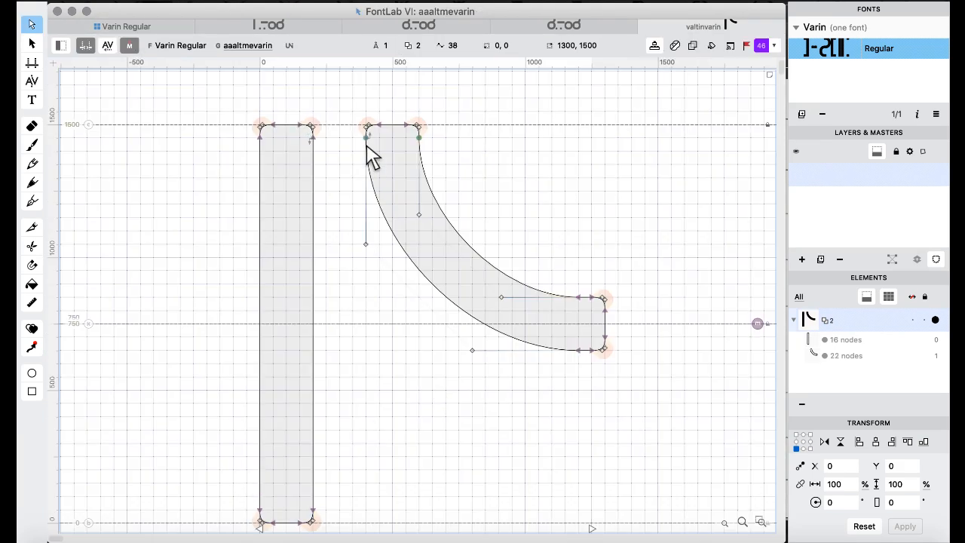
left_click_drag(351, 99, 673, 466)
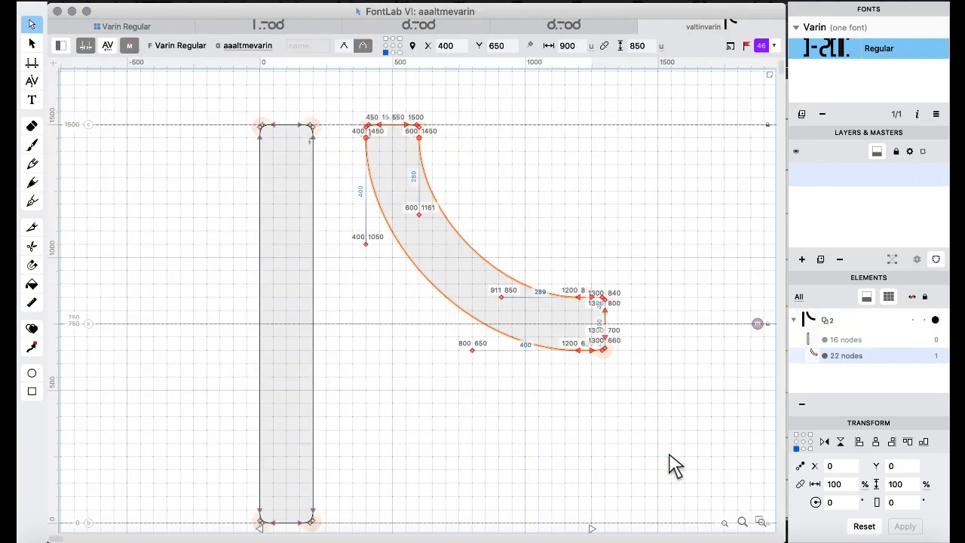
key("super+z")
key("super+z")
key("super+z")
Move the horizontal bar in valtinvarin closer to the stem, to X 350 and Y 1300.
key("shift+Left")
key("shift+Left")
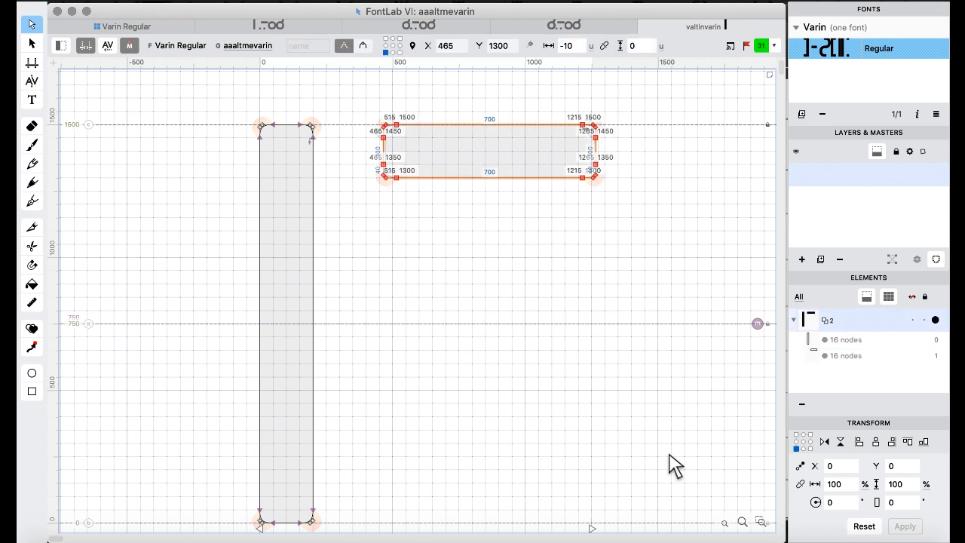
key("Left")
key("Left")
key("Left")
key("Left")
key("Left")
key("super+Left")
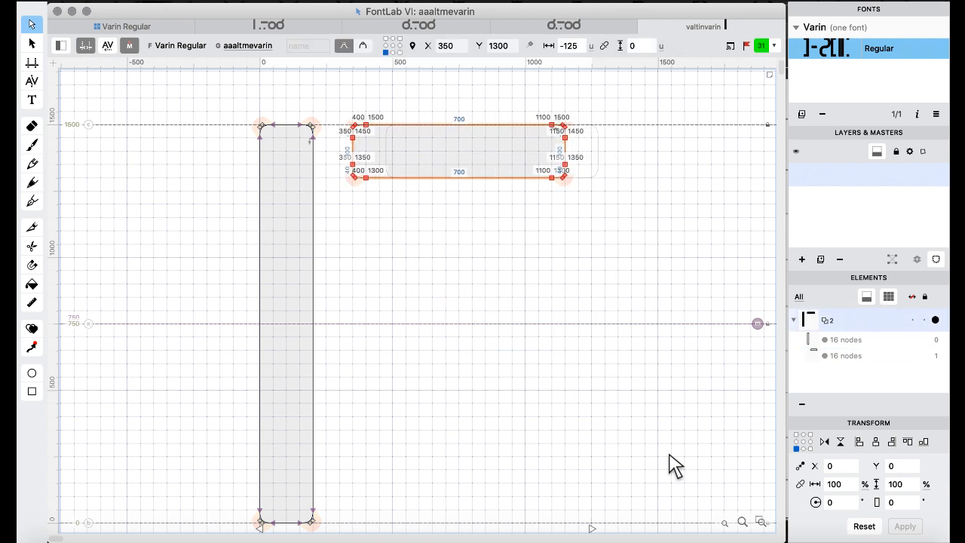
Set valtinvarin's right sidebearing equal to -50 and leave the left sidebearing at Do nothing.
left_click(413, 3)
left_click(464, 226)
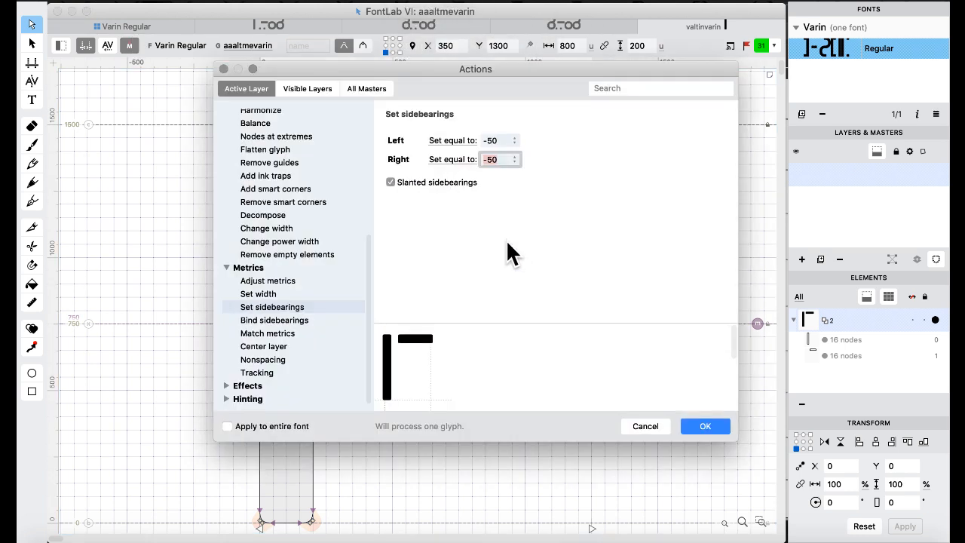
left_click(460, 141)
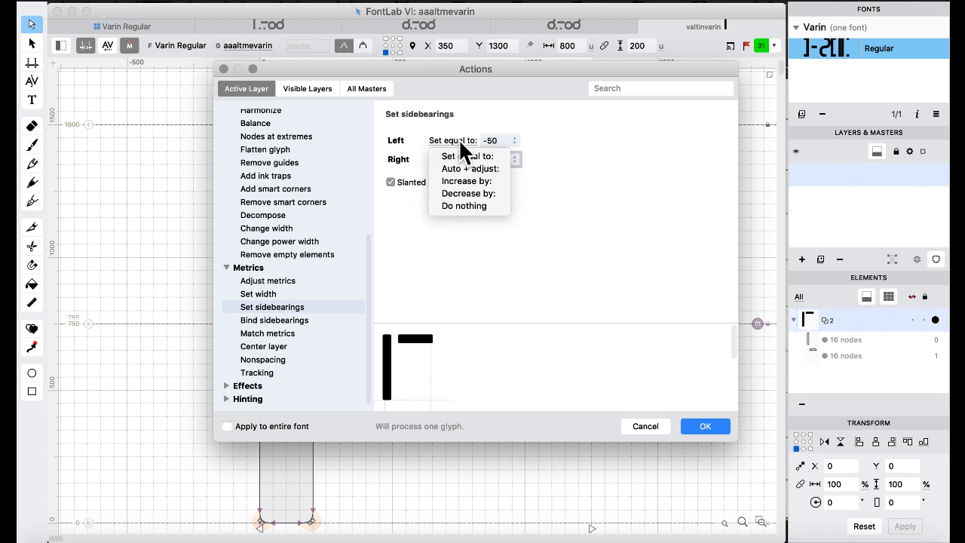
left_click(460, 205)
left_click(714, 425)
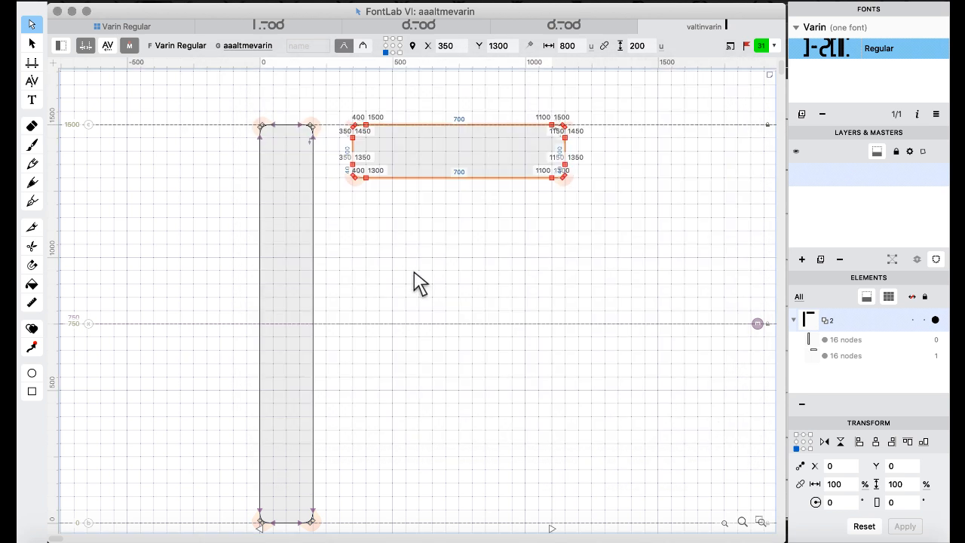
Return to the font overview and flag the valtinvarin glyph with the purple color 47.
left_click(140, 27)
left_click(312, 290)
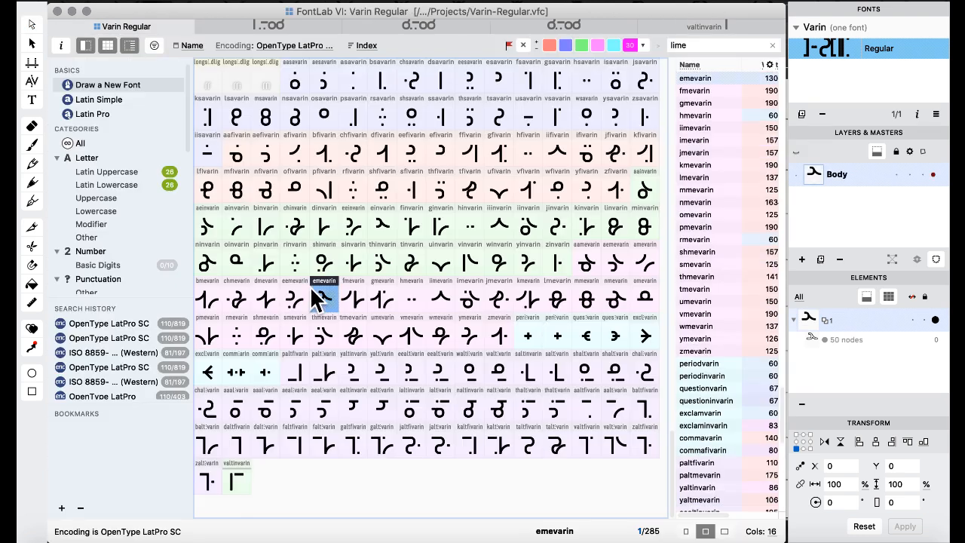
left_click(242, 469)
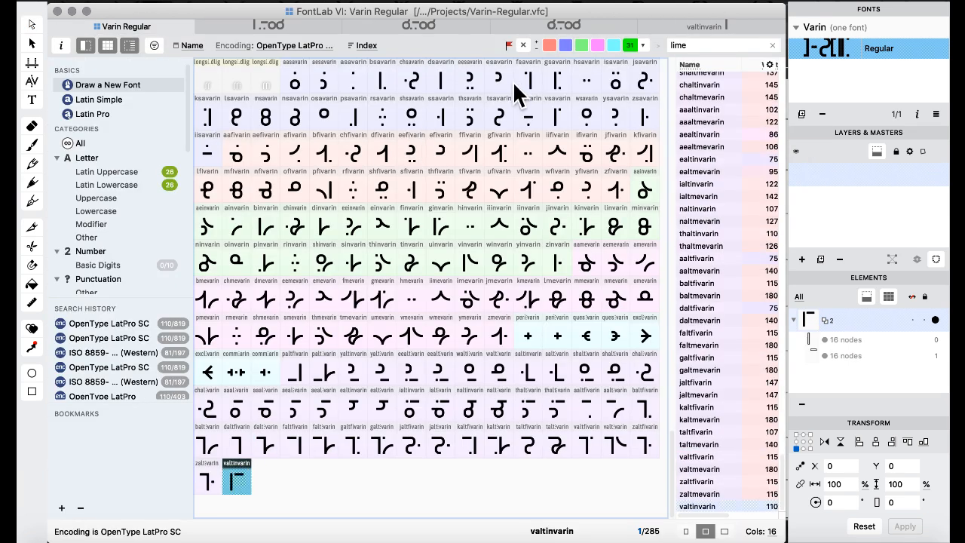
left_click(643, 45)
left_click(663, 71)
Open finvarin with the Text tool, enable the liga feature and preview the word "varin", highlighting its first letter.
left_click(407, 230)
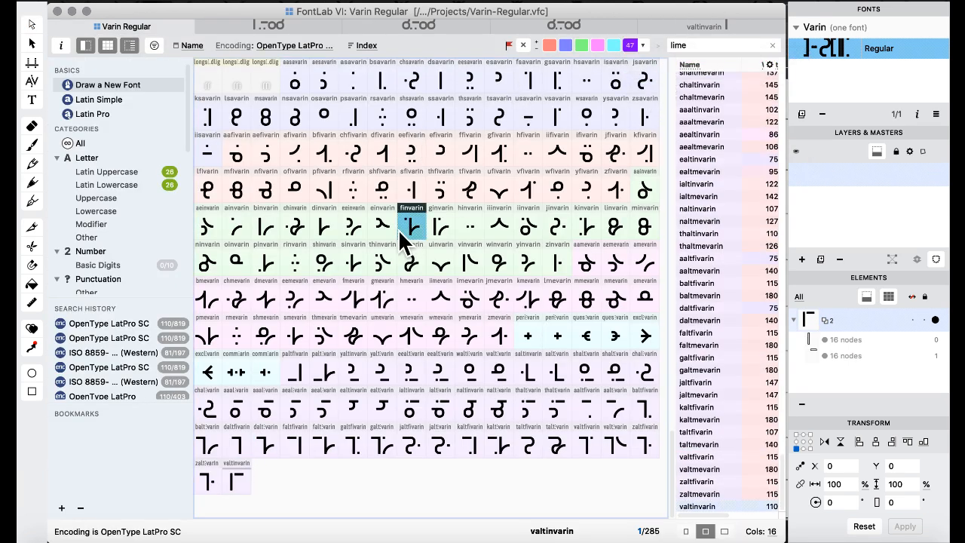
left_click(32, 99)
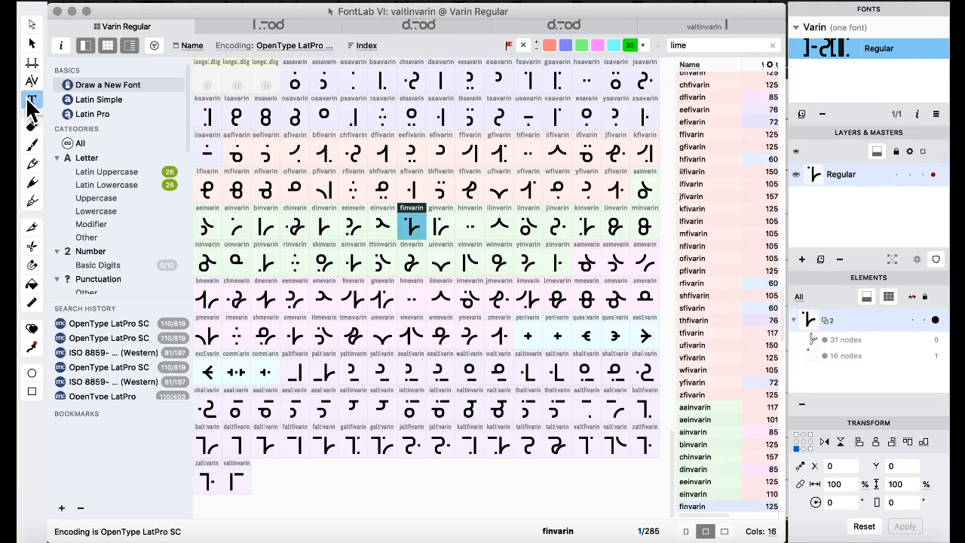
left_click(60, 45)
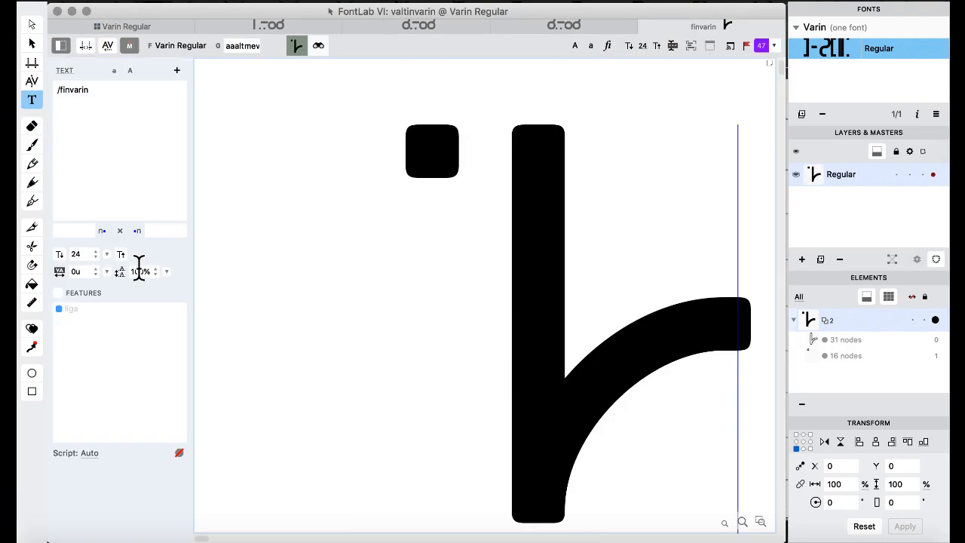
left_click(58, 293)
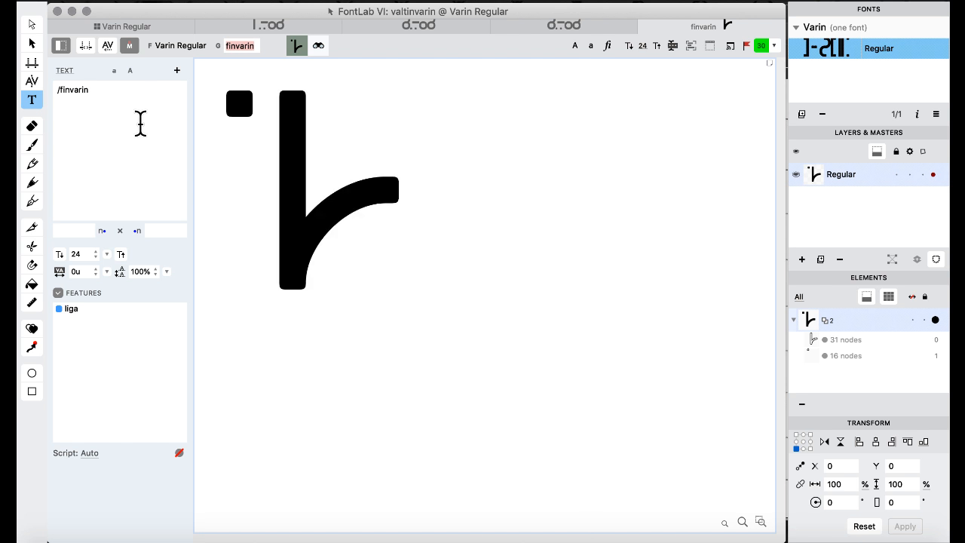
triple_click(140, 123)
type("varin")
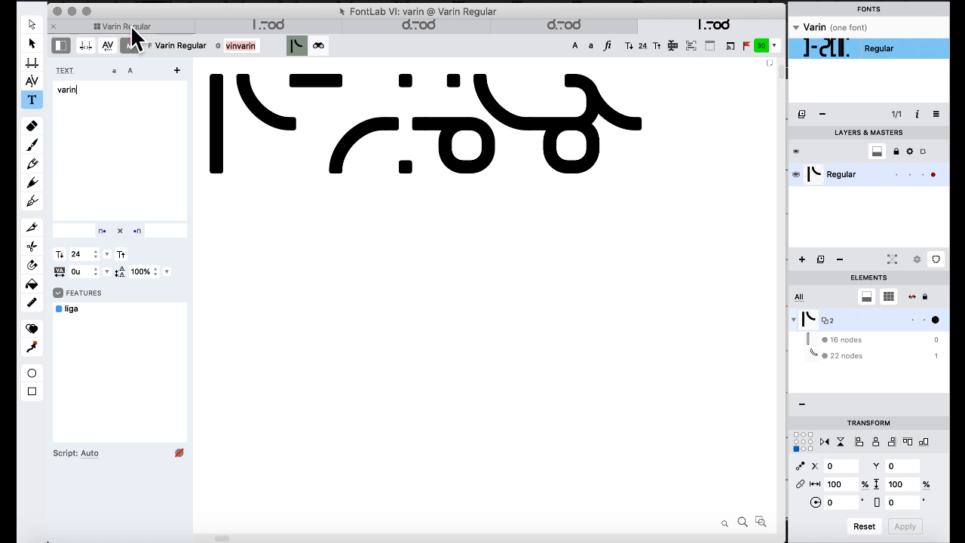
left_click_drag(275, 106, 206, 119)
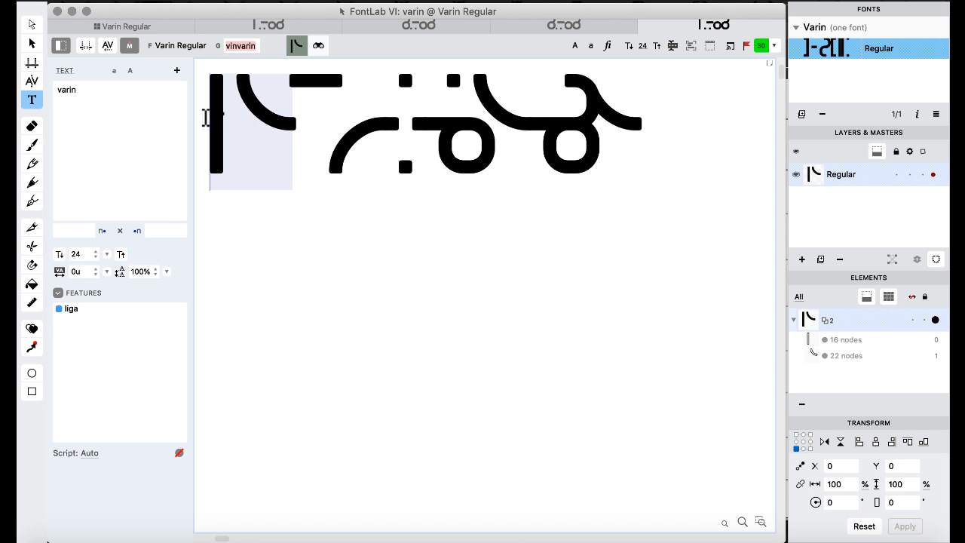
Return to the font overview, bring up the liga feature code and check the class list members and the ALTERNATES substitutions.
left_click(108, 29)
left_click(352, 329)
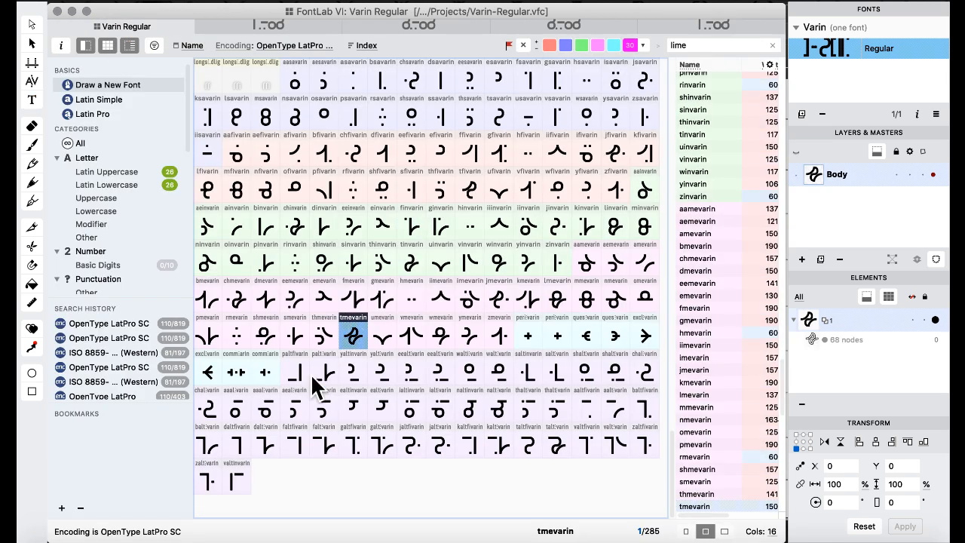
left_click(234, 482)
left_click(352, 366)
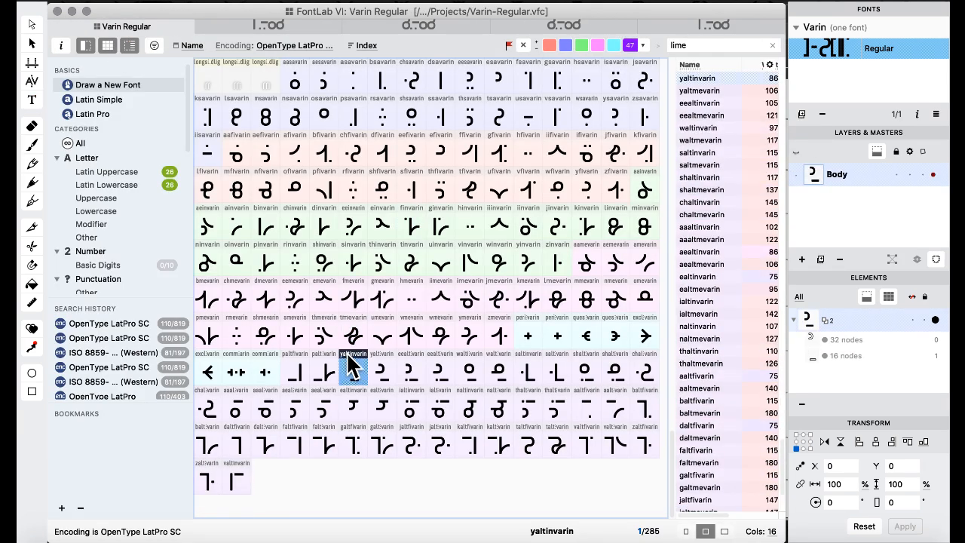
left_click(540, 1)
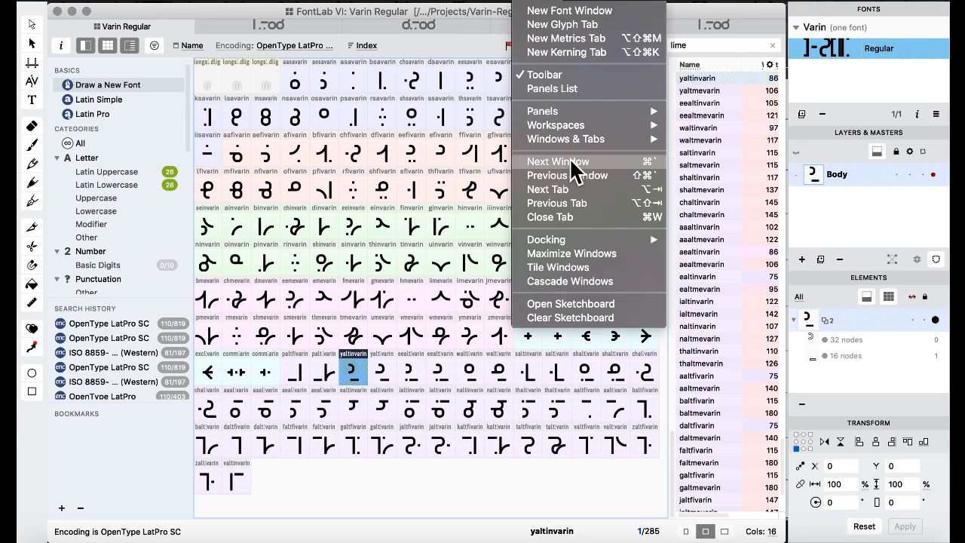
left_click(573, 163)
scroll(335, 279, "right", 3)
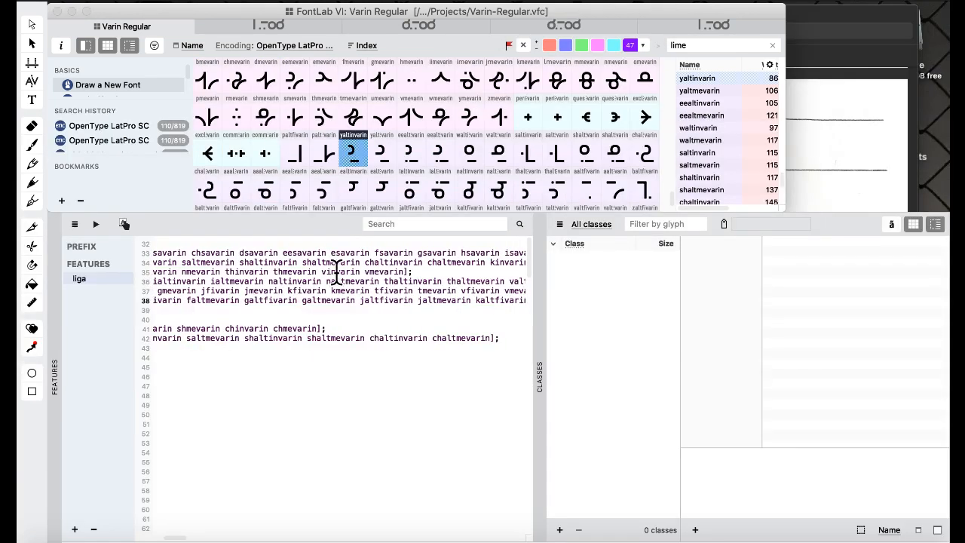
scroll(347, 275, "right", 3)
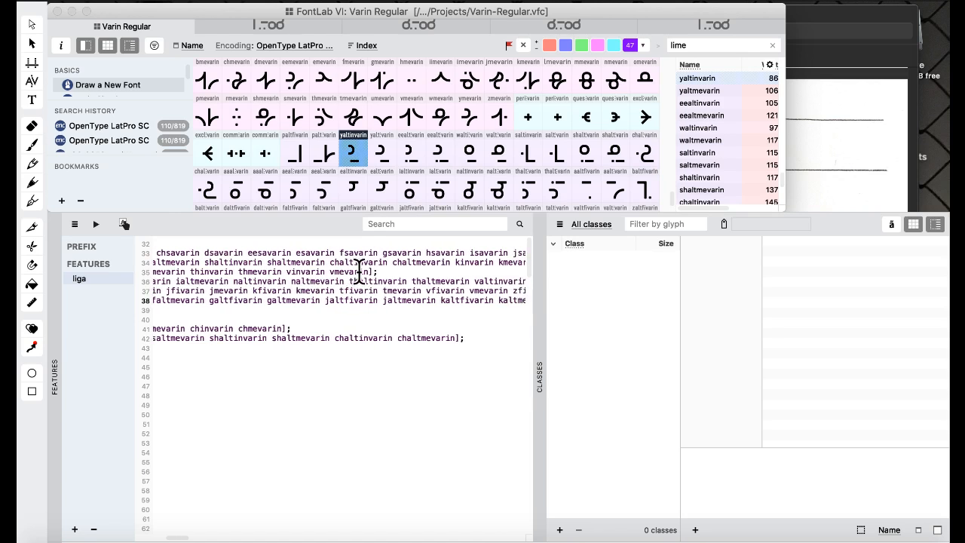
scroll(405, 282, "right", 2)
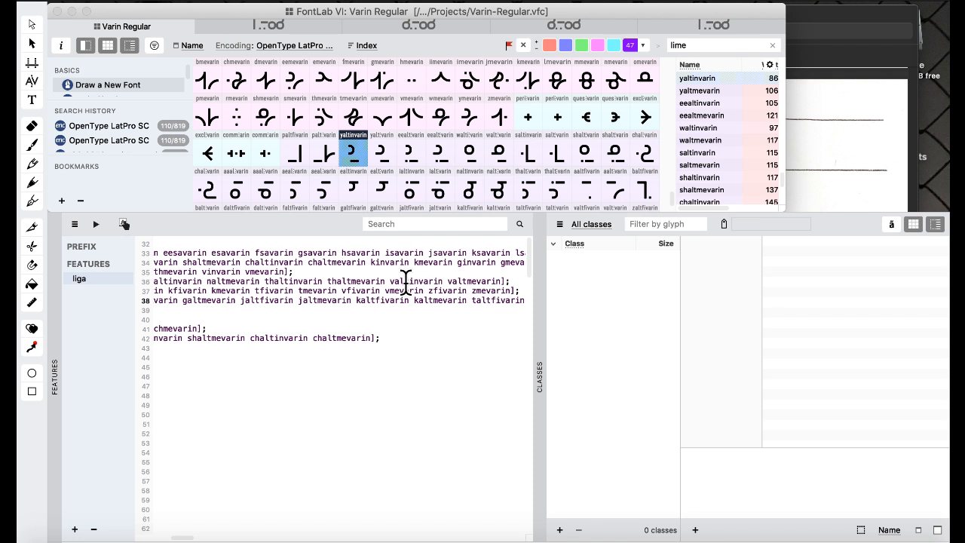
scroll(406, 281, "left", 1)
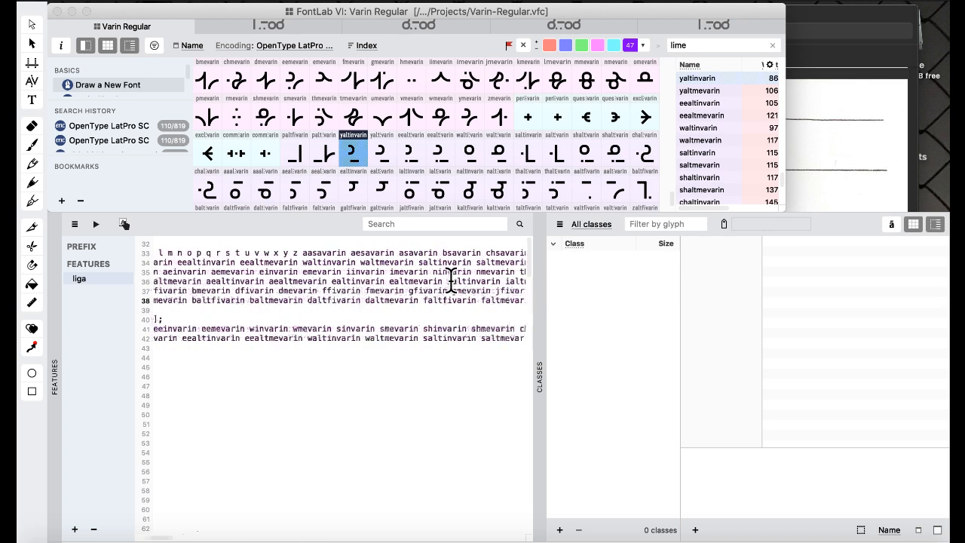
scroll(445, 282, "down", 20)
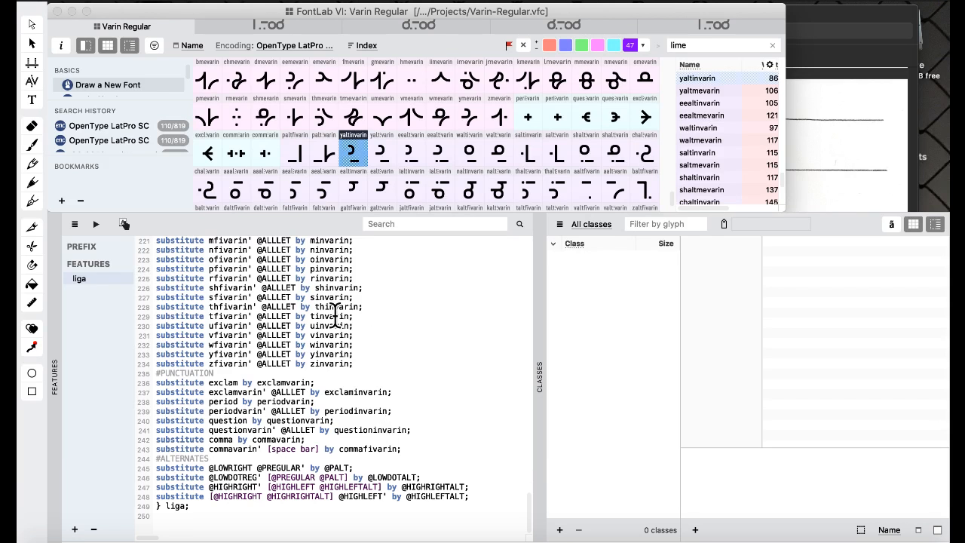
Compile the feature code and switch back to the Default workspace.
left_click(93, 223)
left_click(489, 1)
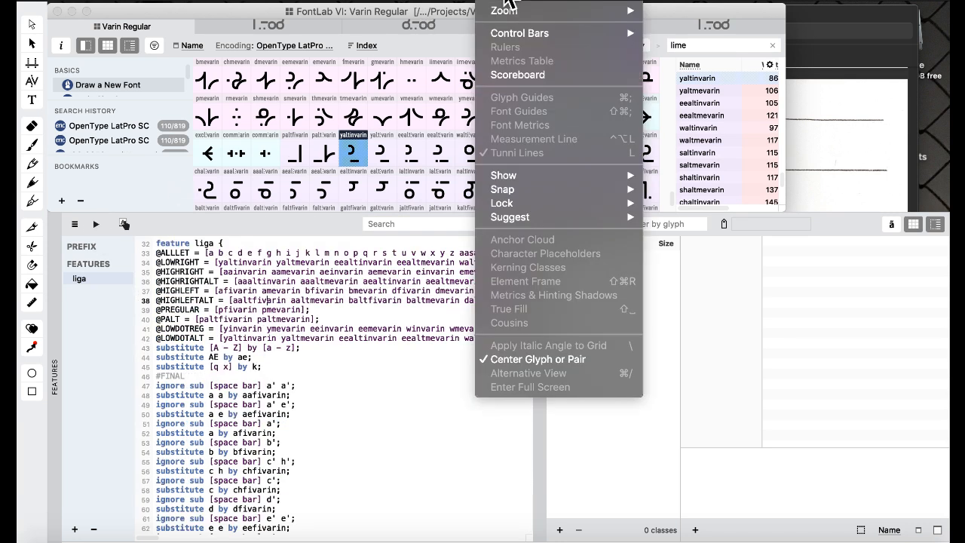
mouse_move(531, 1)
mouse_move(569, 139)
mouse_move(641, 125)
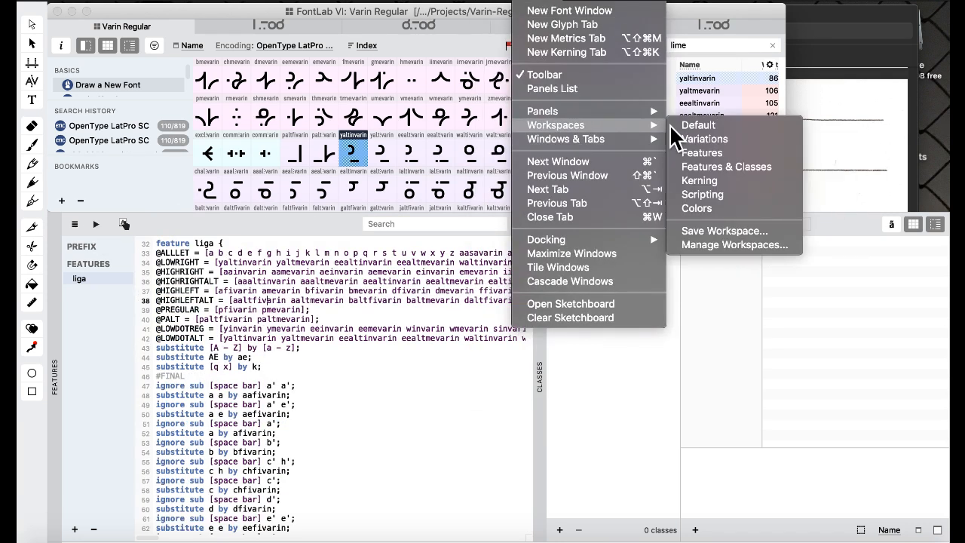
left_click(714, 126)
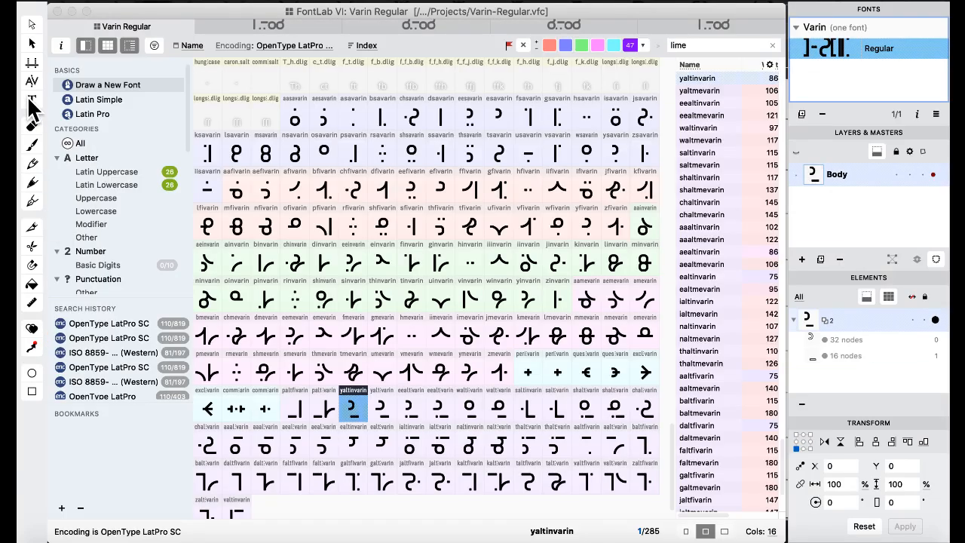
Open yaltinvarin with the Text tool, replace the text with "varin" and enable the liga feature for an enlarged preview.
left_click(32, 99)
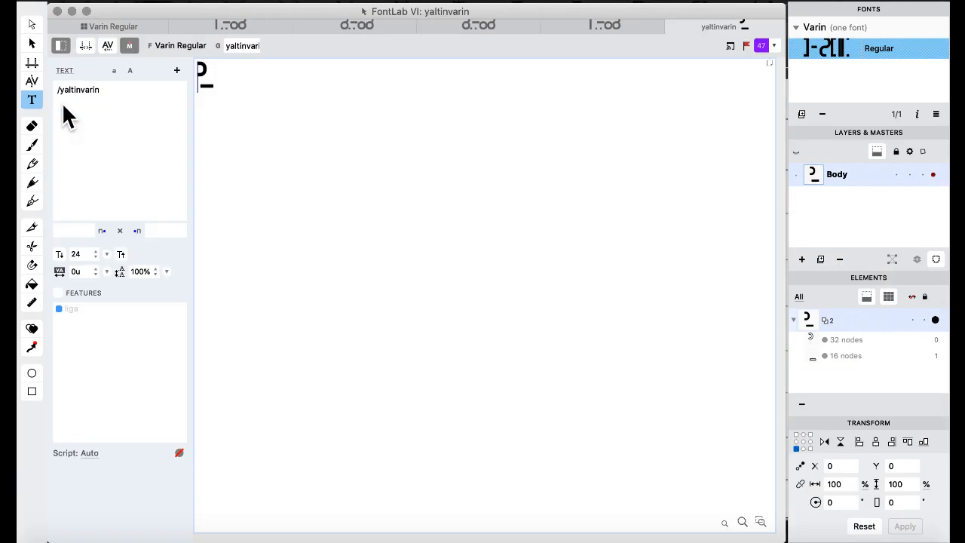
triple_click(118, 92)
type("varin")
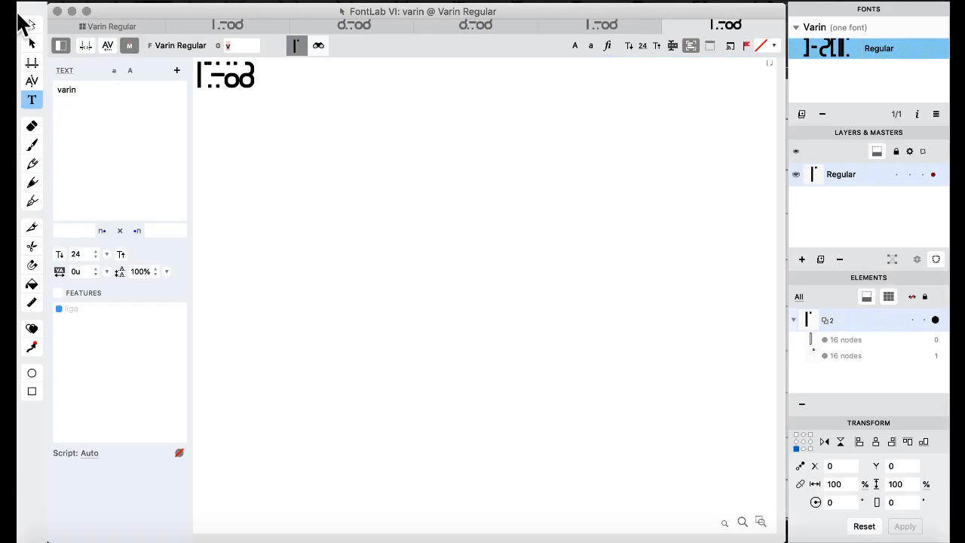
left_click(58, 294)
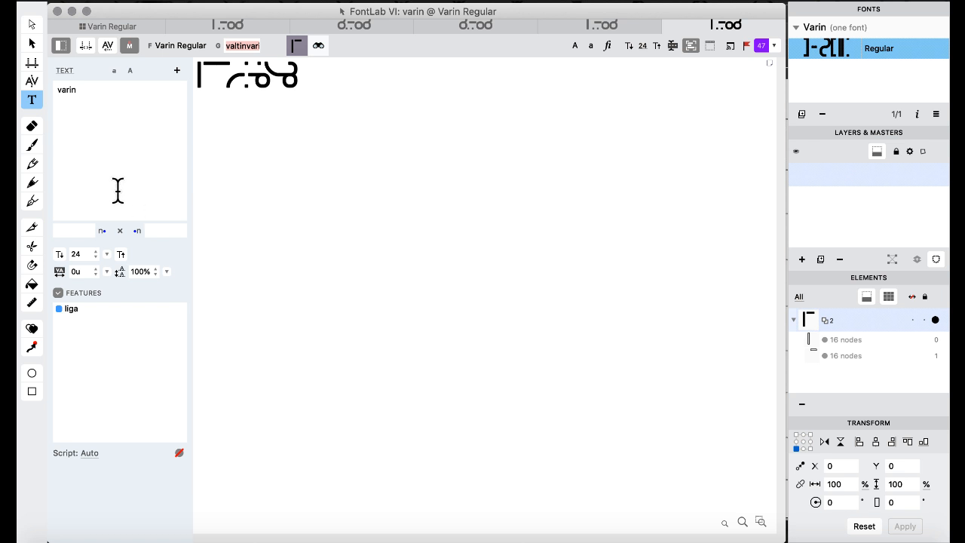
key("super+=")
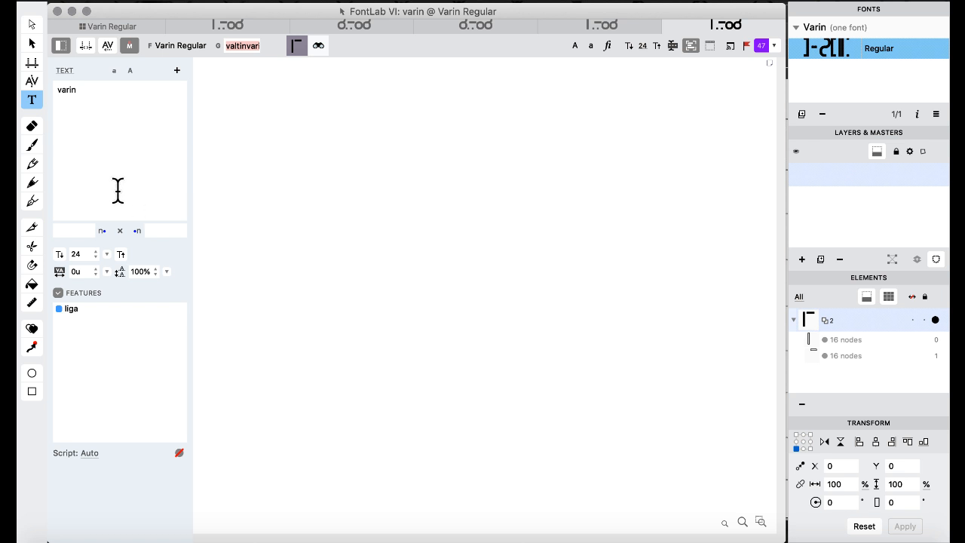
key("super+=")
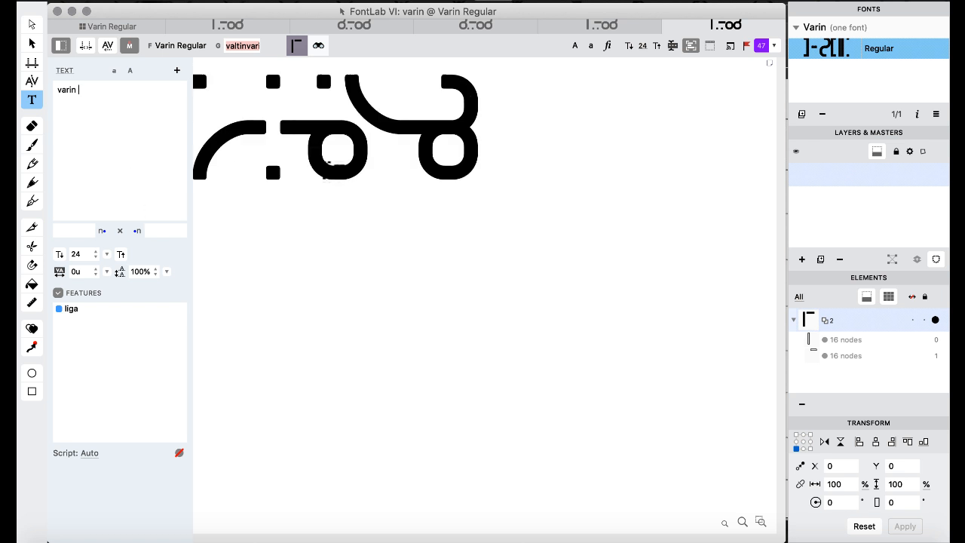
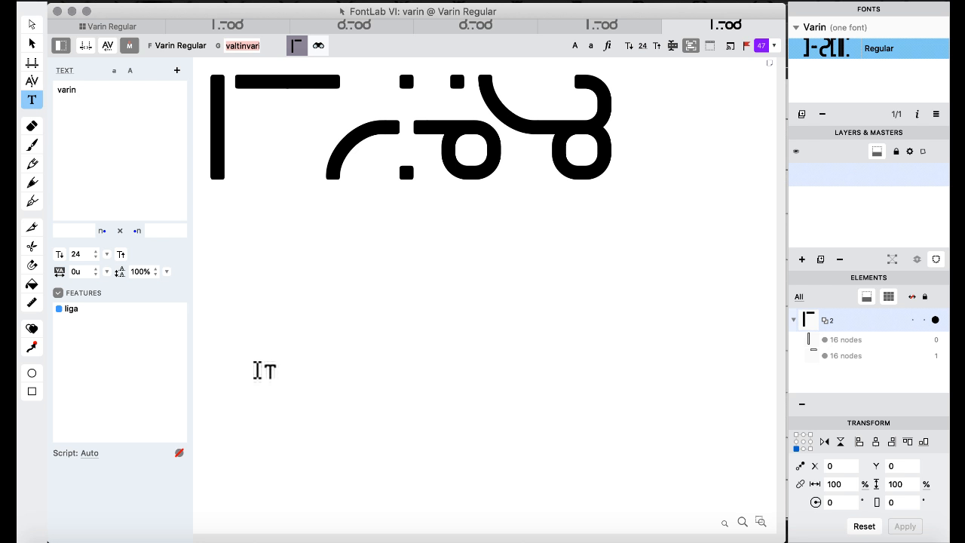
Compare glyphs in the font overview, including pfivarin and ginvarin, and open aaaltinvarin to inspect its bar and ring outlines.
left_click(104, 23)
left_click(336, 230)
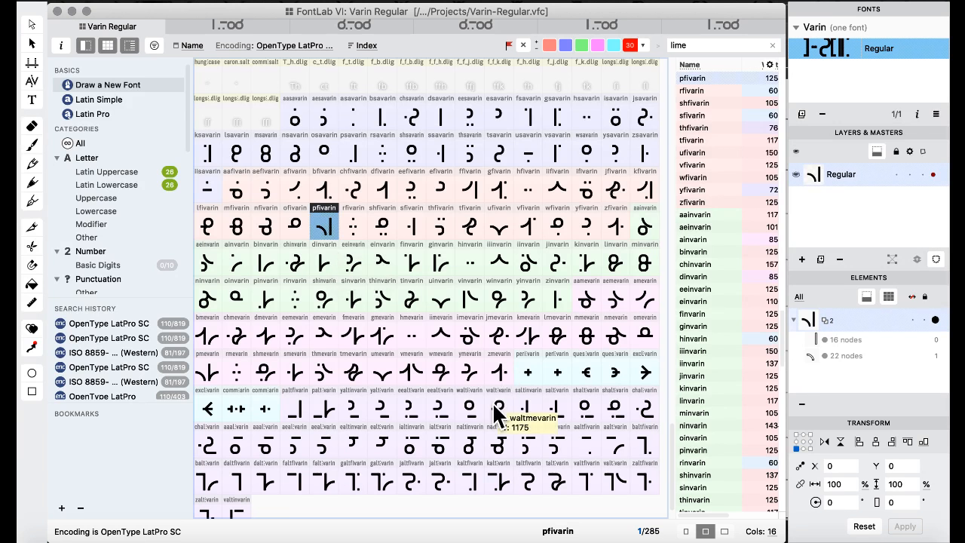
left_click(441, 265)
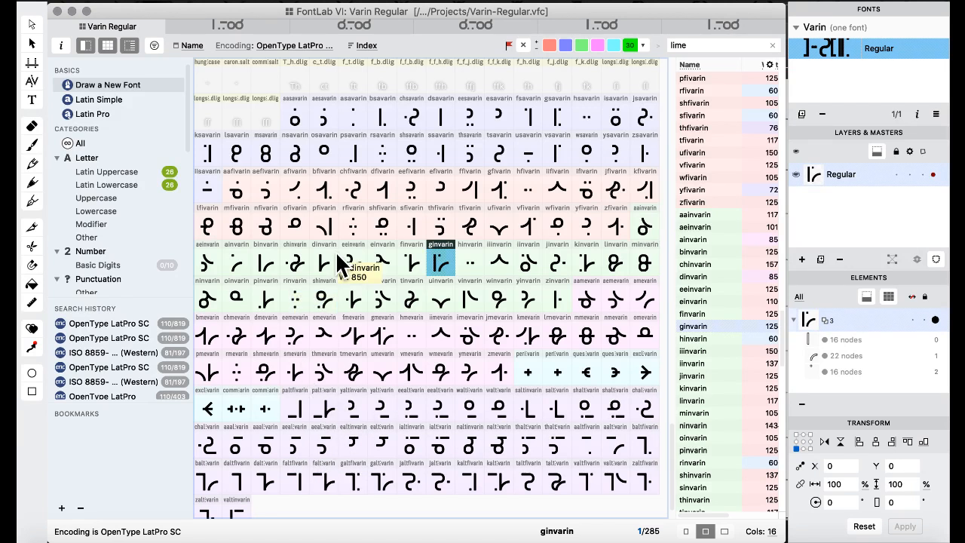
left_click(238, 447)
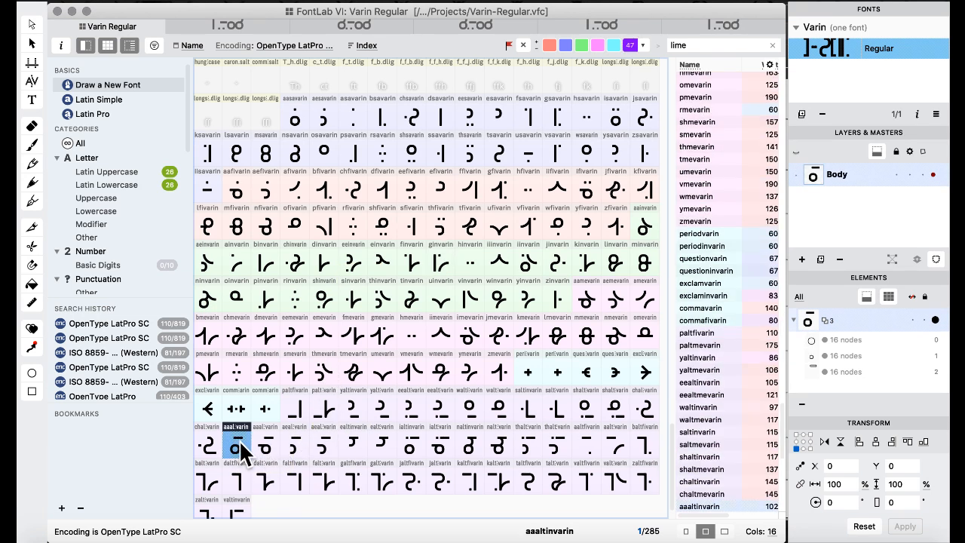
double_click(241, 446)
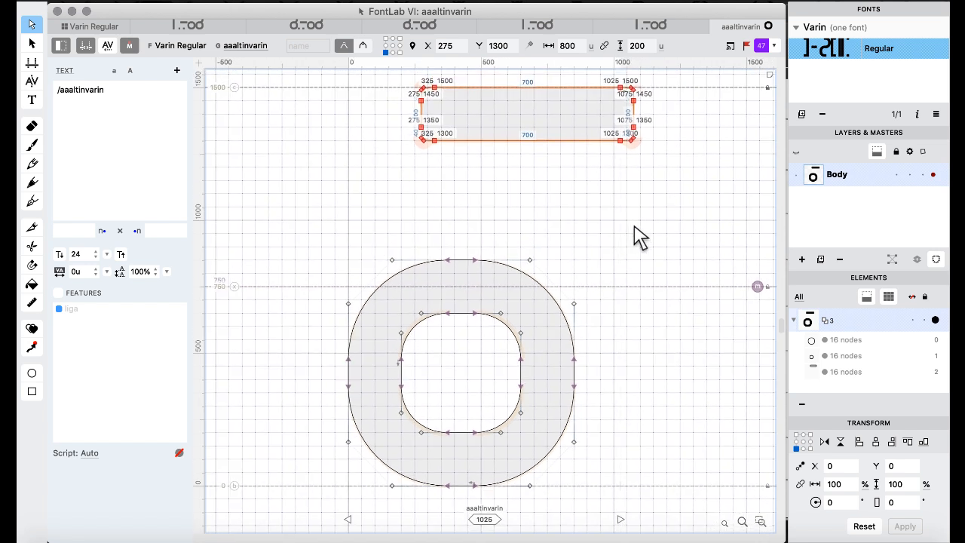
left_click(574, 360)
left_click(639, 181)
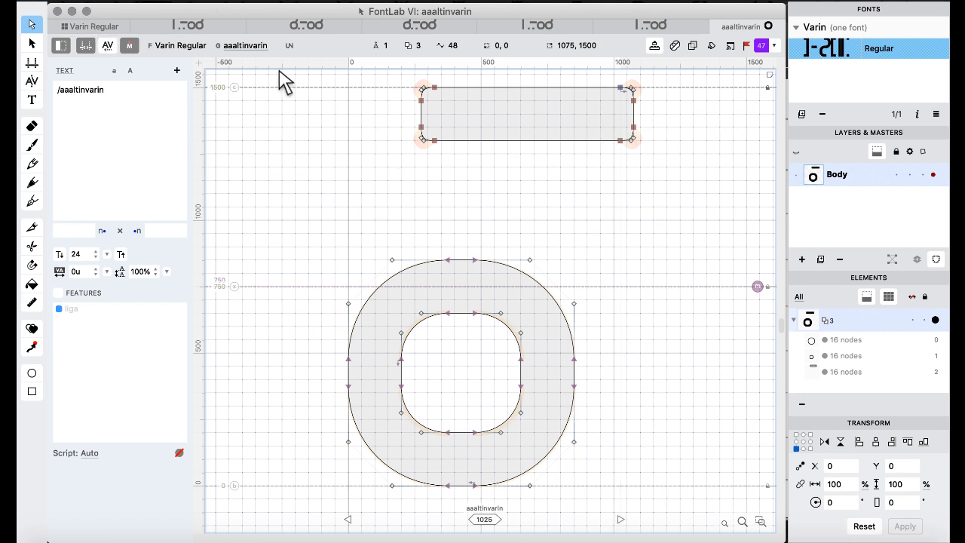
Return to the font overview, select jmevarin and switch to the Features & Classes workspace.
left_click(103, 29)
left_click(439, 368)
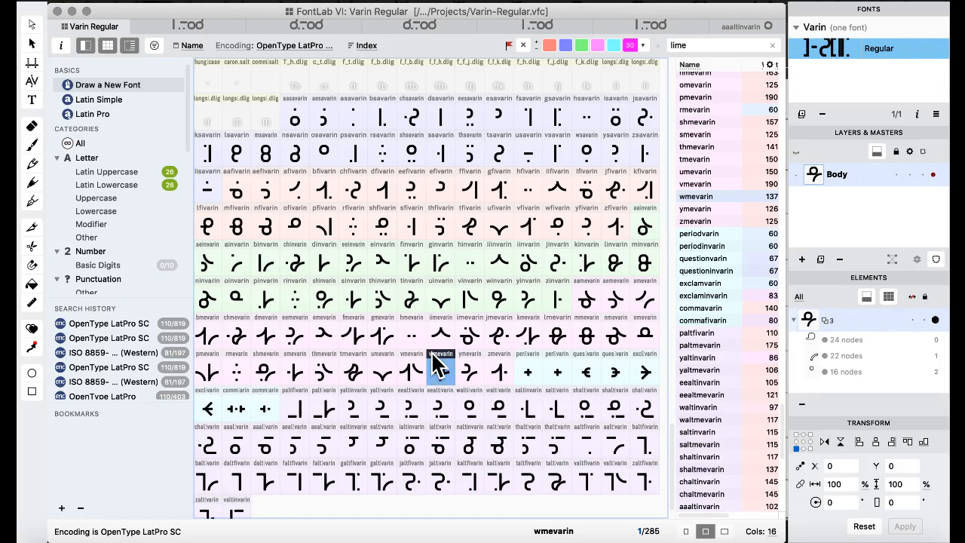
left_click(497, 335)
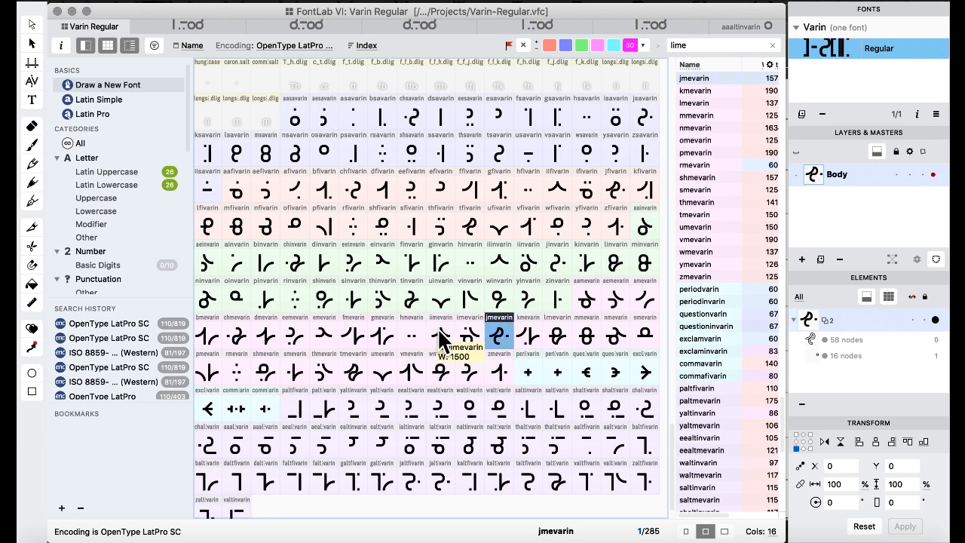
left_click(544, 3)
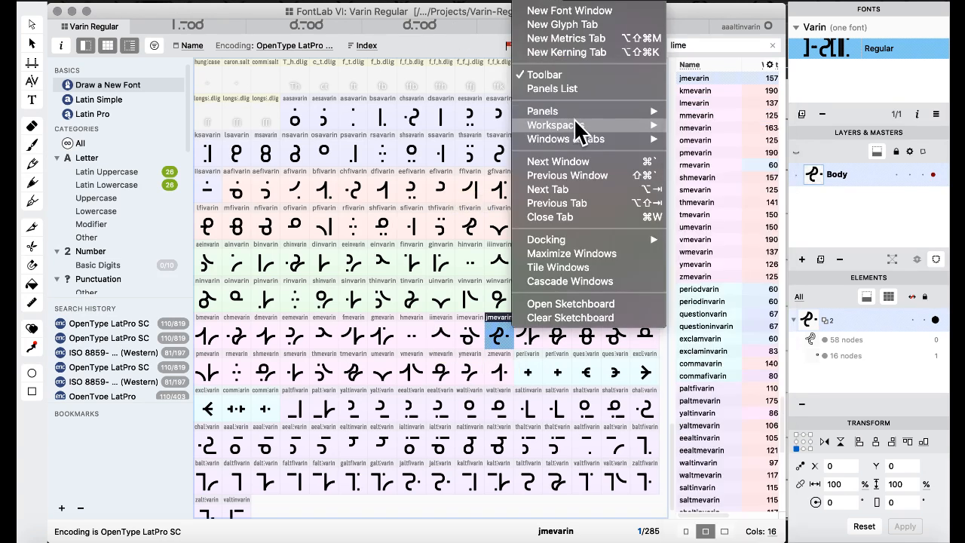
mouse_move(578, 130)
left_click(819, 166)
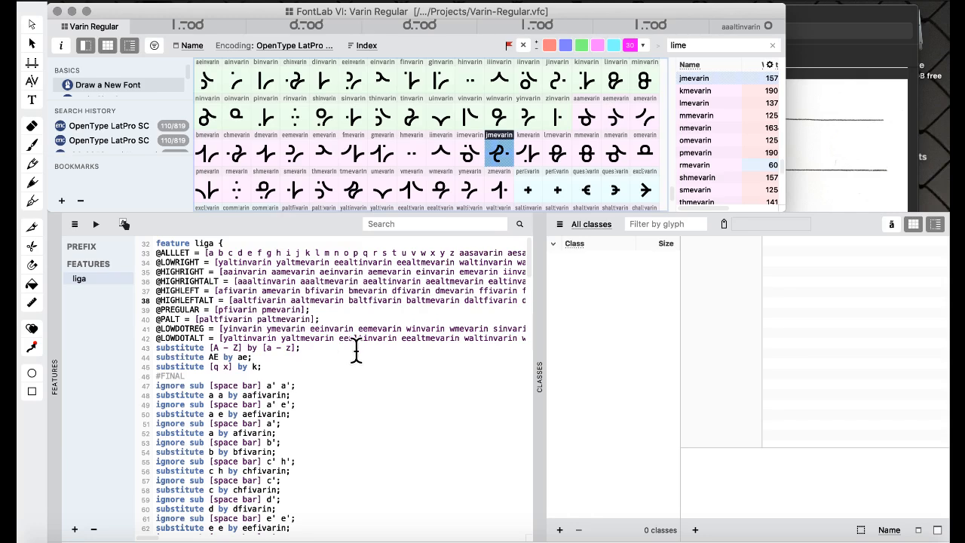
Switch to Varin alphabet.pdf, examine the initial, medial, final and alternate letter forms on page 2, and return to FontLab.
key("ctrl+Up")
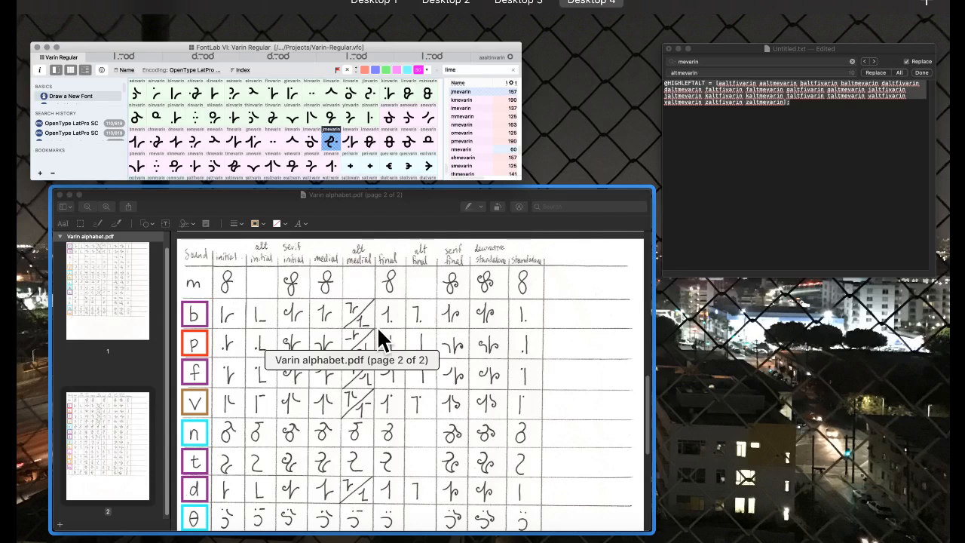
left_click(264, 97)
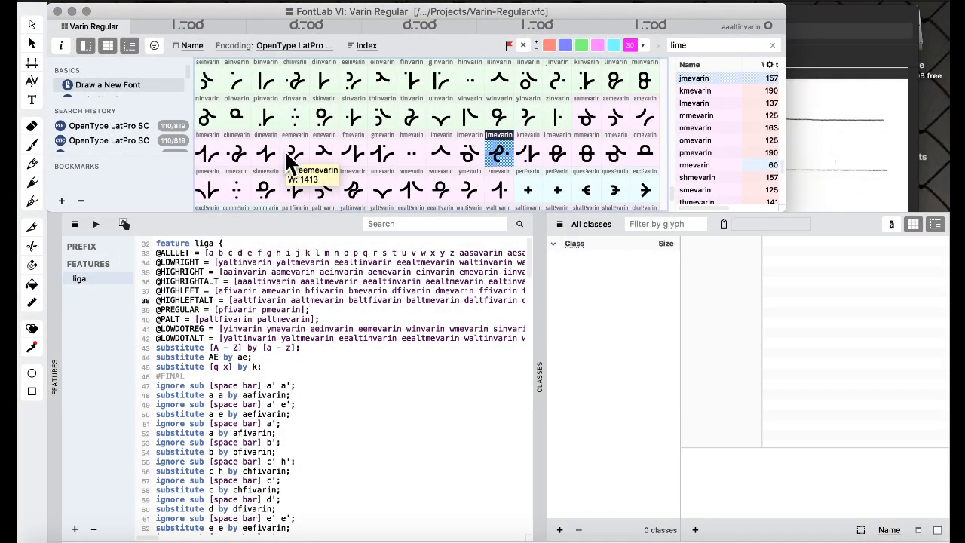
mouse_move(18, 540)
left_click(363, 424)
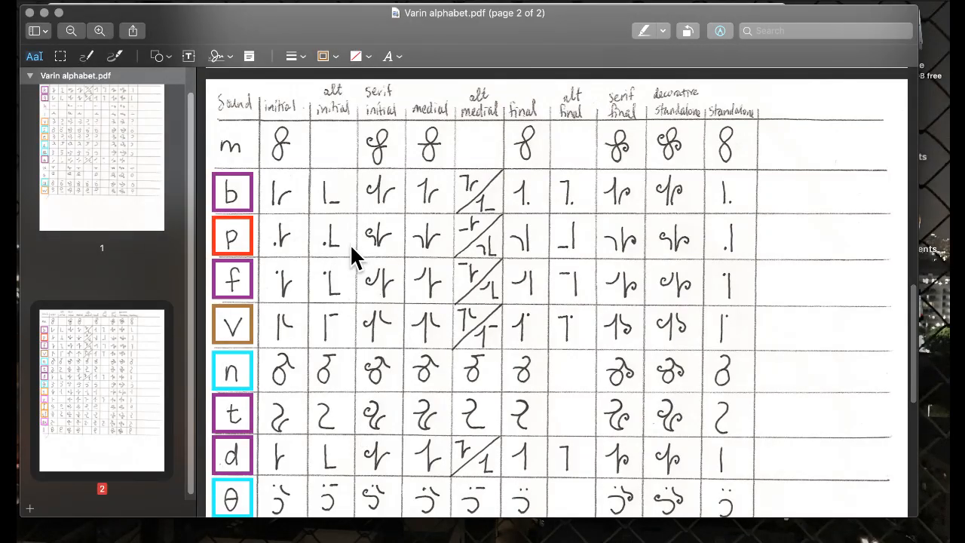
mouse_move(18, 539)
left_click(289, 109)
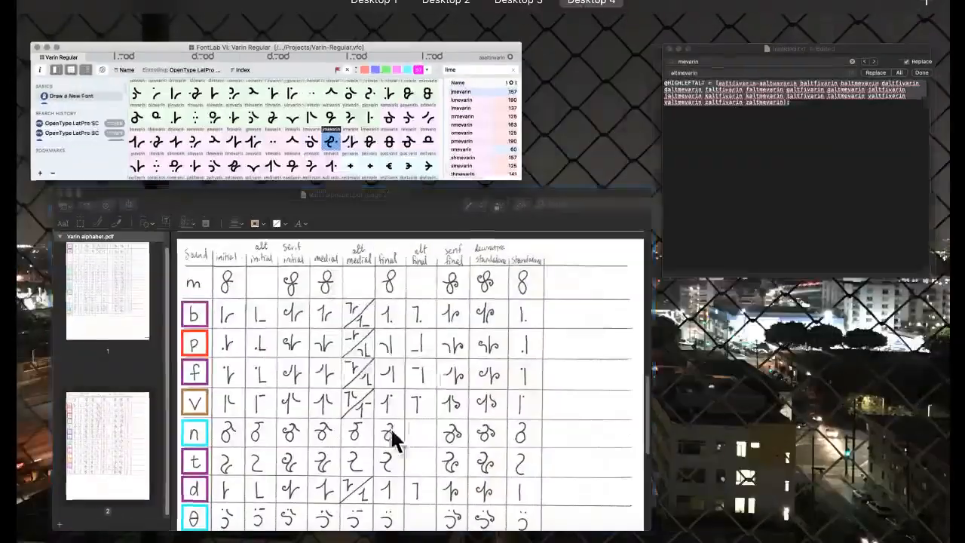
left_click(392, 428)
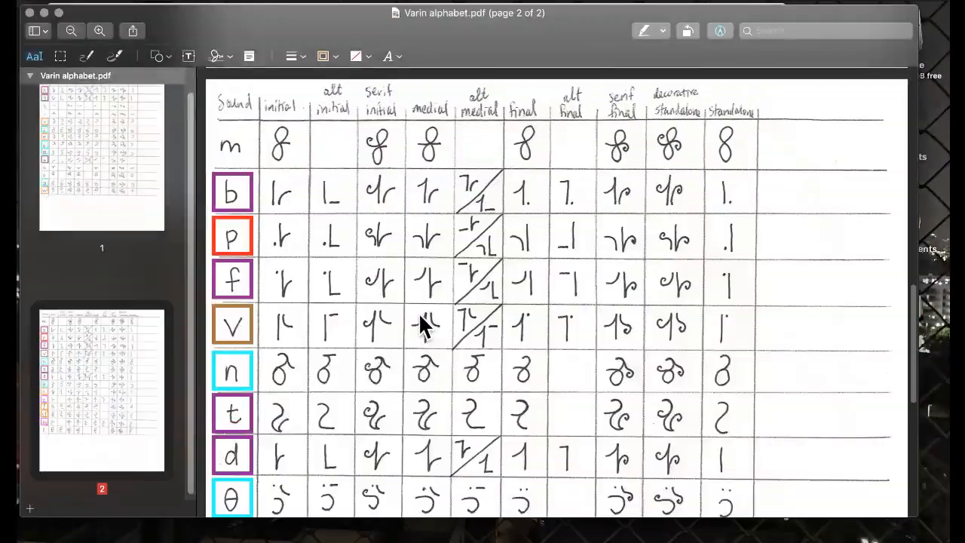
mouse_move(32, 478)
left_click(223, 143)
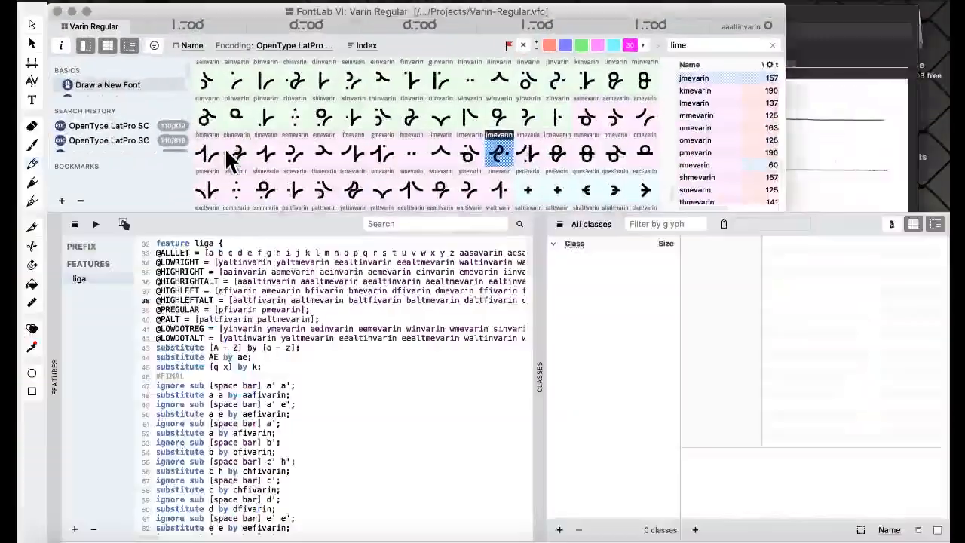
Open jmevarin with the Text tool and reduce the zoom until the whole glyph fits in view.
left_click(31, 99)
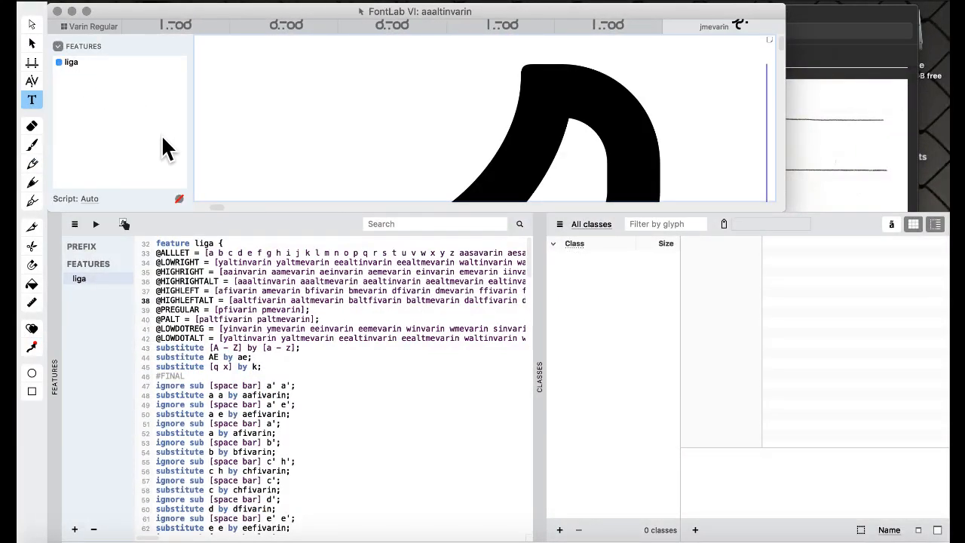
left_click(285, 115)
key("super+minus")
key("super+minus")
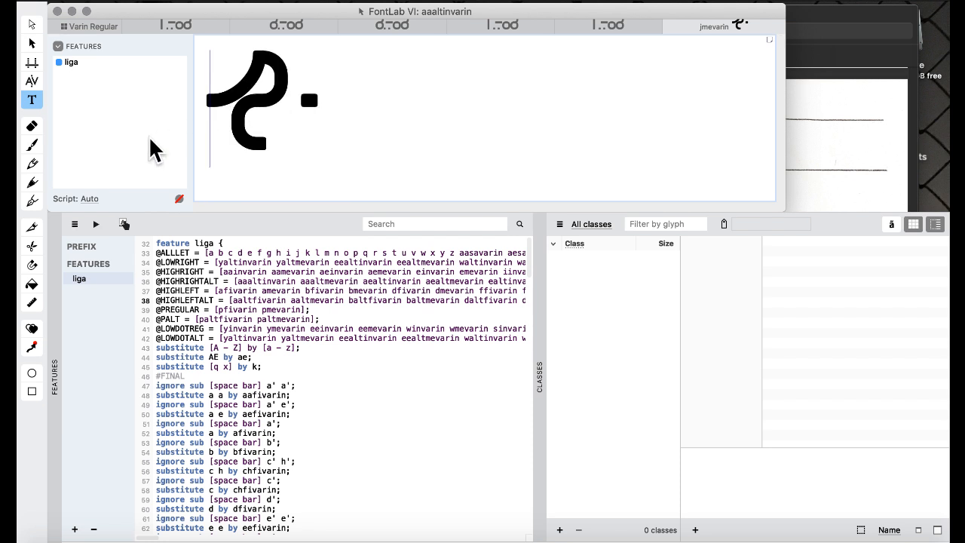
Leave the Features & Classes workspace for the one with the Layers & Masters and Elements panels, and close the jmevarin tab.
left_click(525, 3)
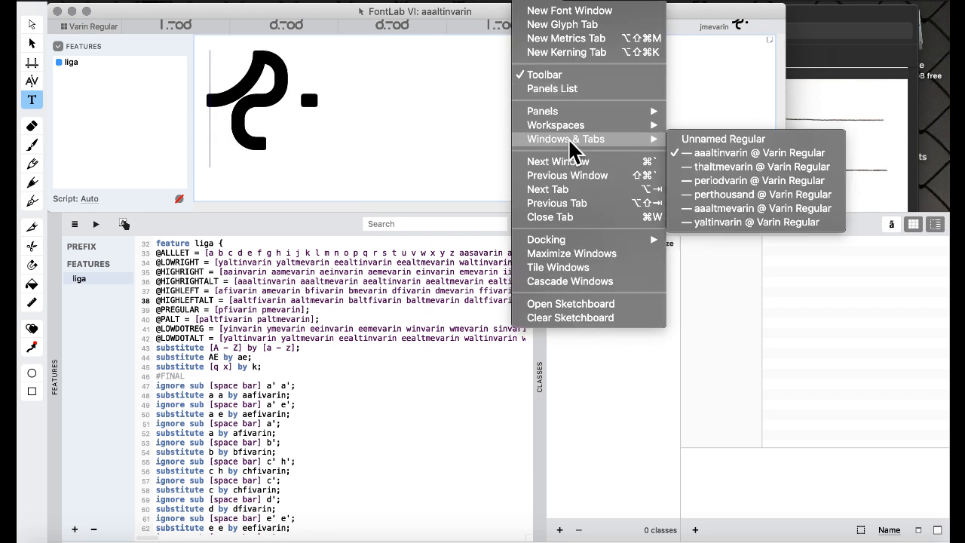
mouse_move(575, 127)
left_click(695, 130)
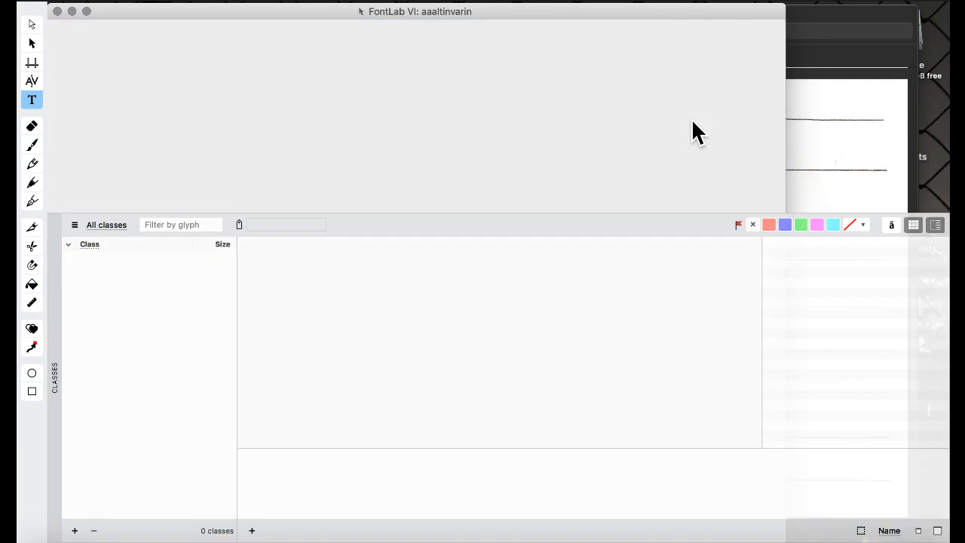
left_click(668, 26)
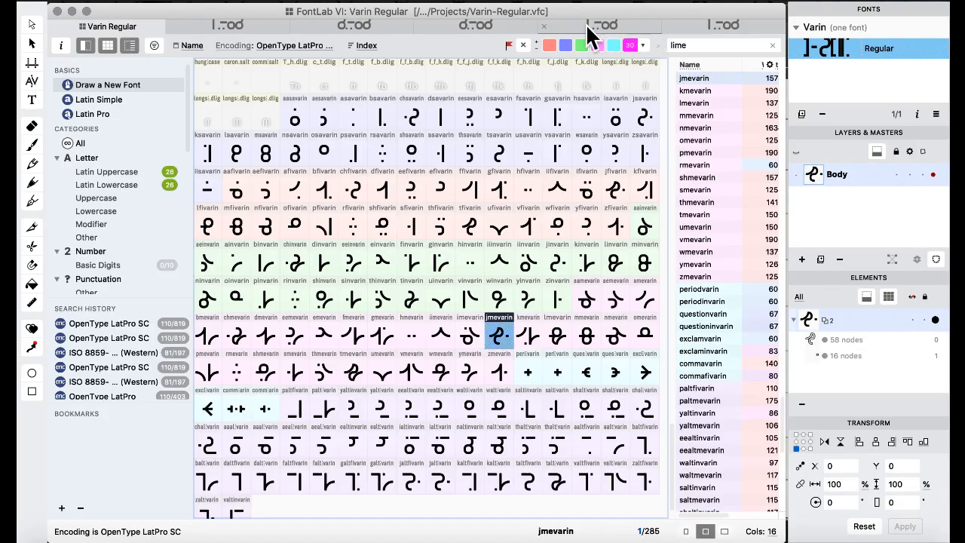
In the narin preview, show the text and features sidebar and replace the text with "abp".
left_click(440, 27)
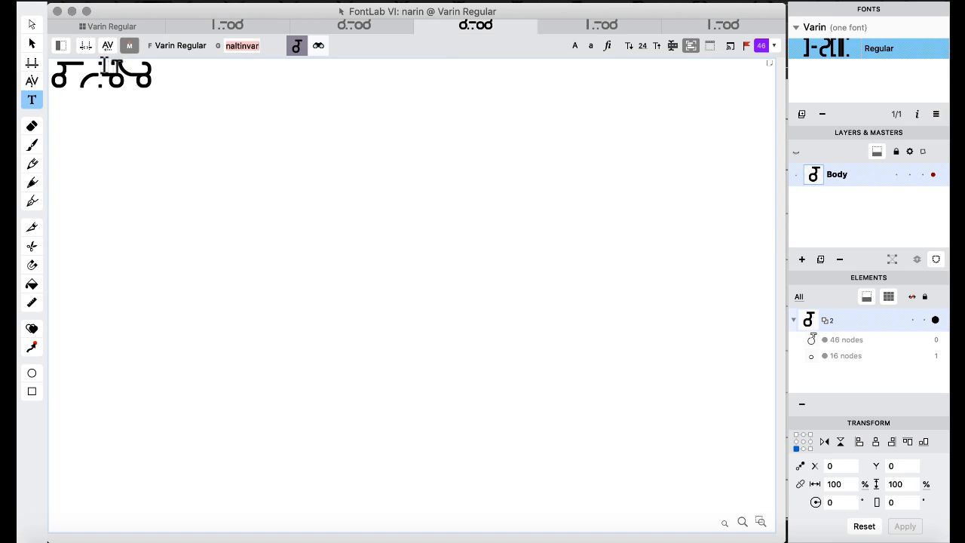
left_click(61, 45)
left_click_drag(137, 141, 63, 54)
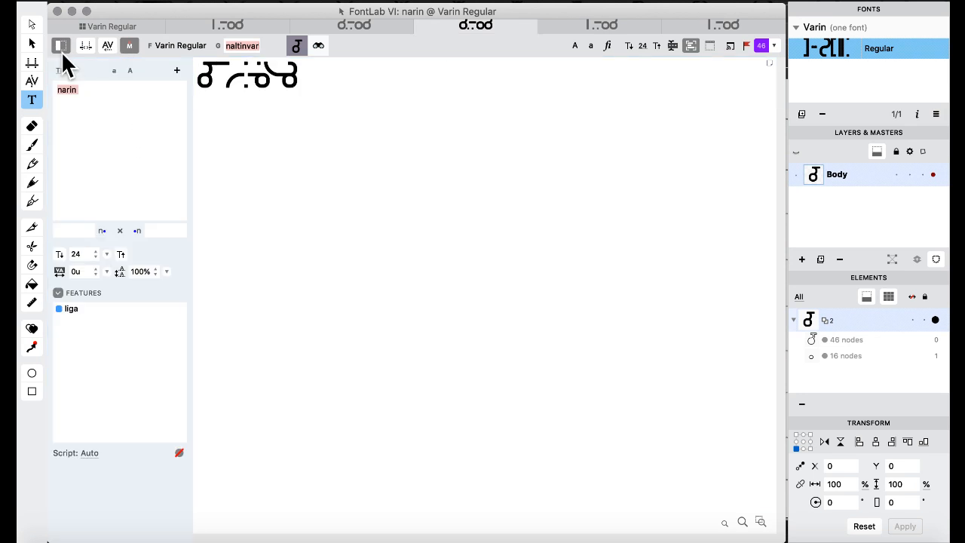
type("abp")
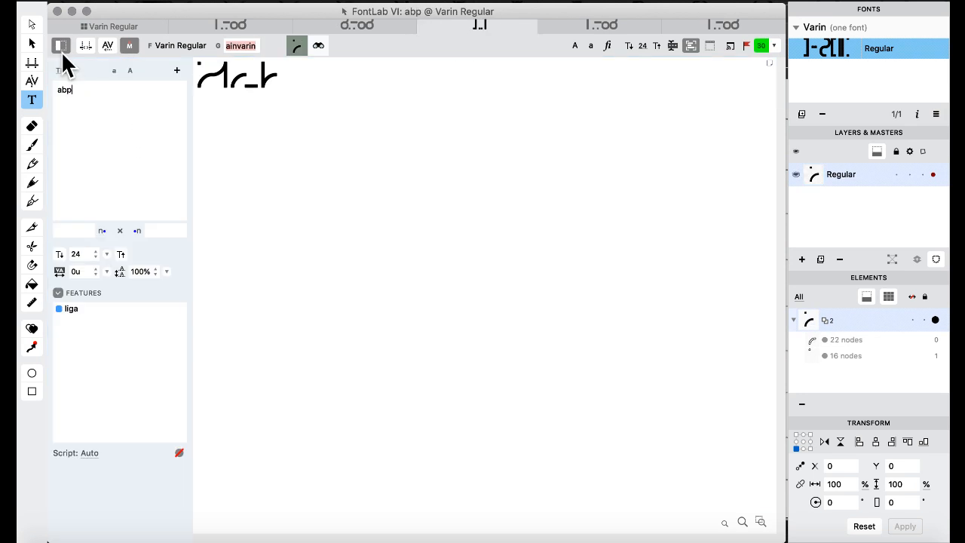
Return to the font overview, switch to Varin alphabet.pdf and examine the initial, medial and alternate letter forms on page 1.
left_click(114, 25)
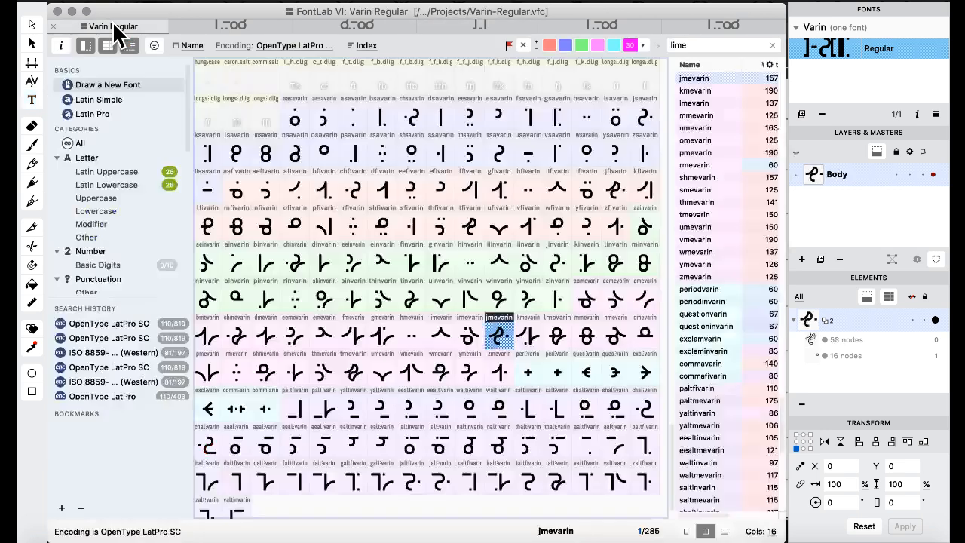
key("ctrl+Up")
left_click(634, 343)
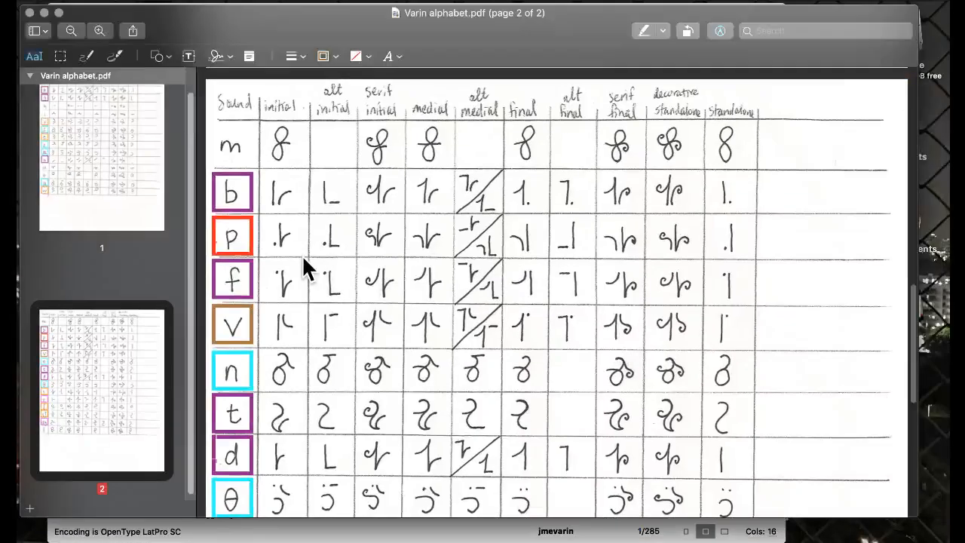
scroll(301, 254, "up", 10)
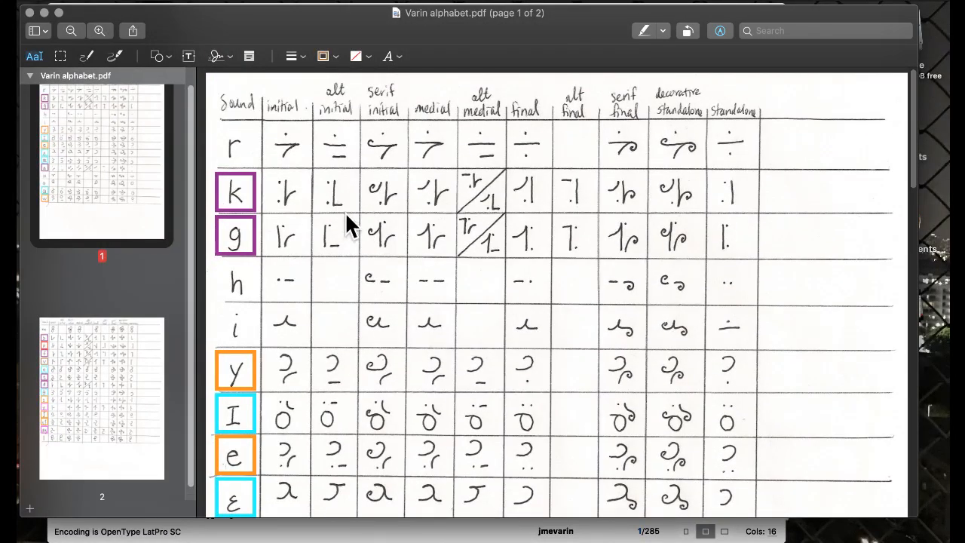
scroll(341, 241, "down", 5)
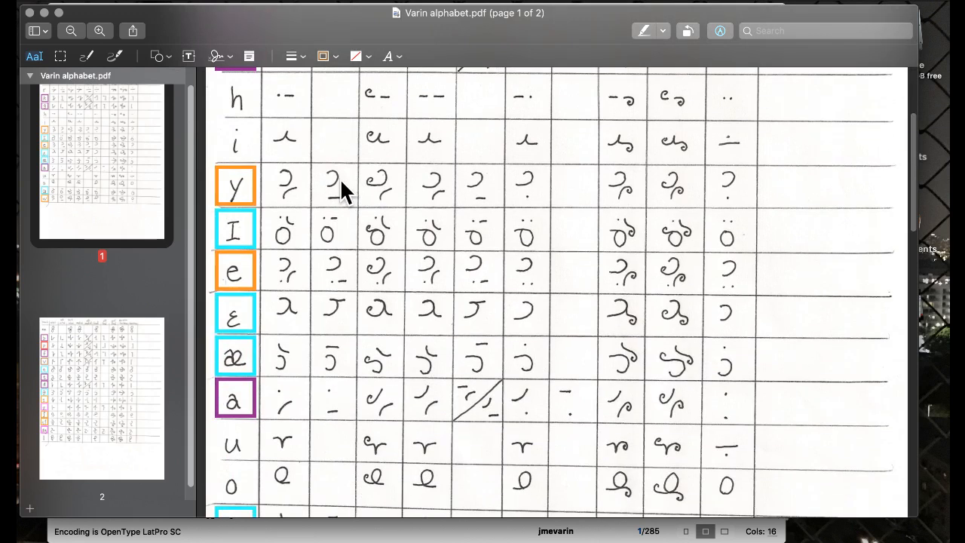
scroll(344, 200, "up", 1)
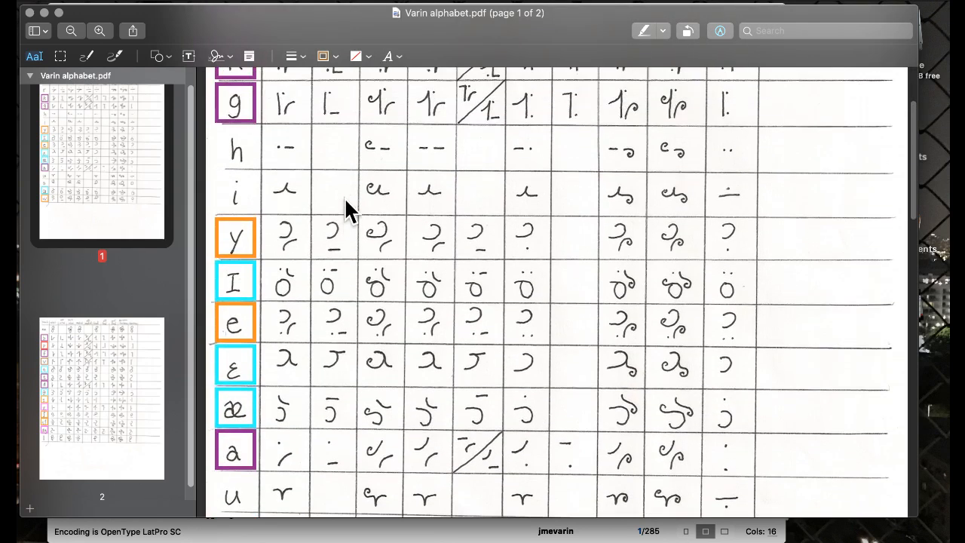
scroll(344, 196, "down", 2)
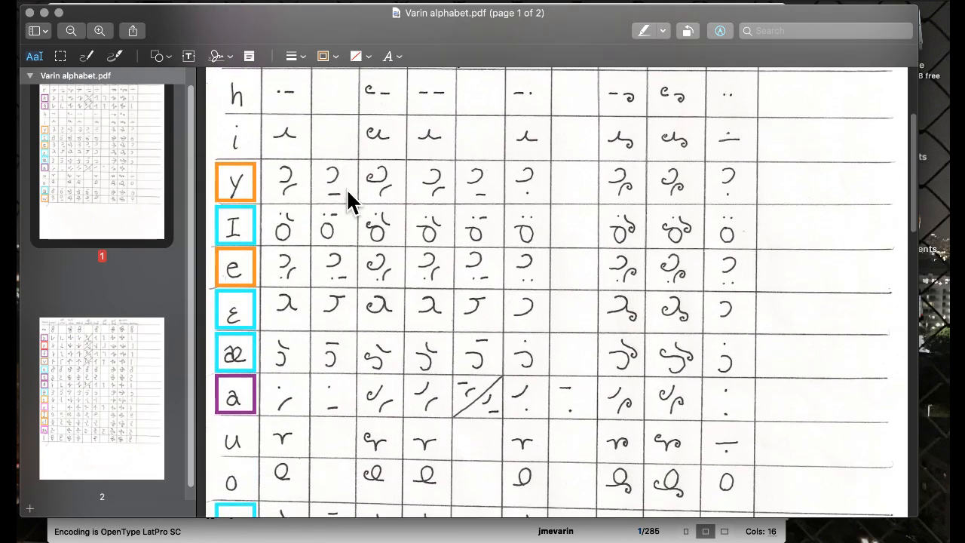
scroll(346, 190, "down", 4)
Examine the alternate initial, medial and final forms of the letters from m to l on page 2.
scroll(346, 190, "down", 10)
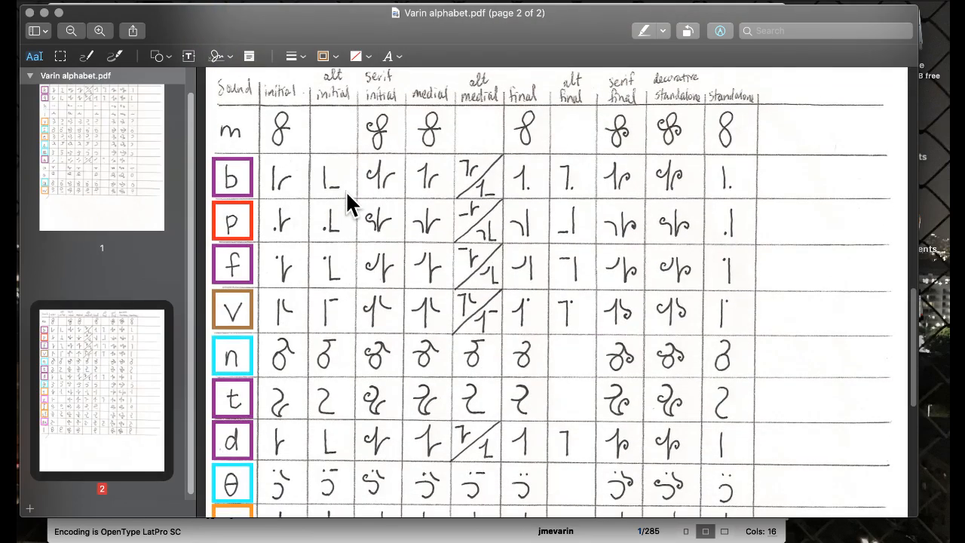
scroll(350, 216, "down", 5)
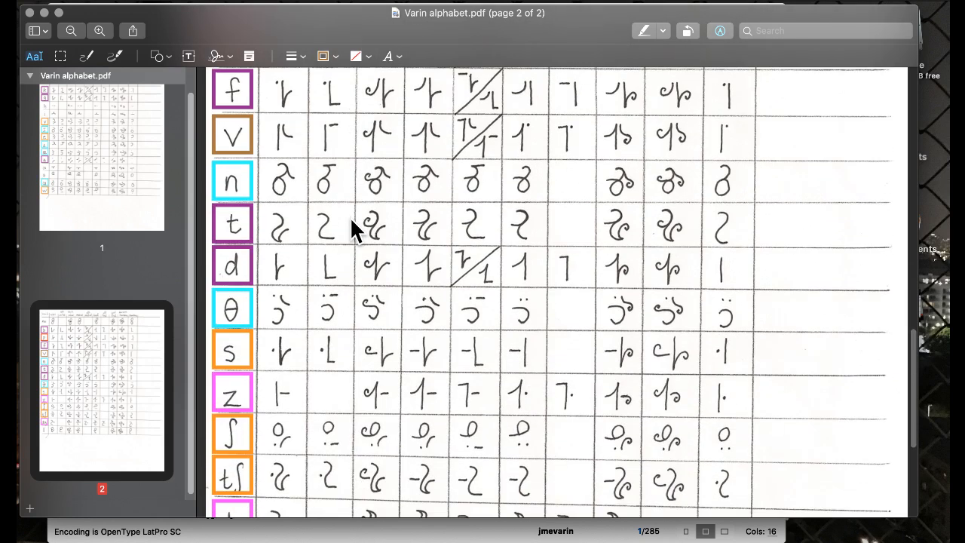
scroll(350, 216, "down", 3)
scroll(349, 216, "down", 3)
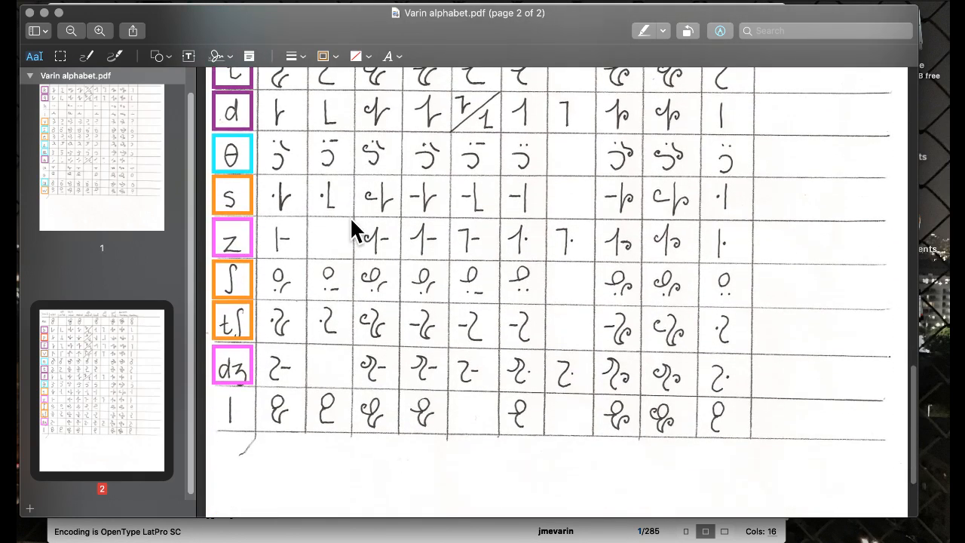
scroll(350, 217, "down", 1)
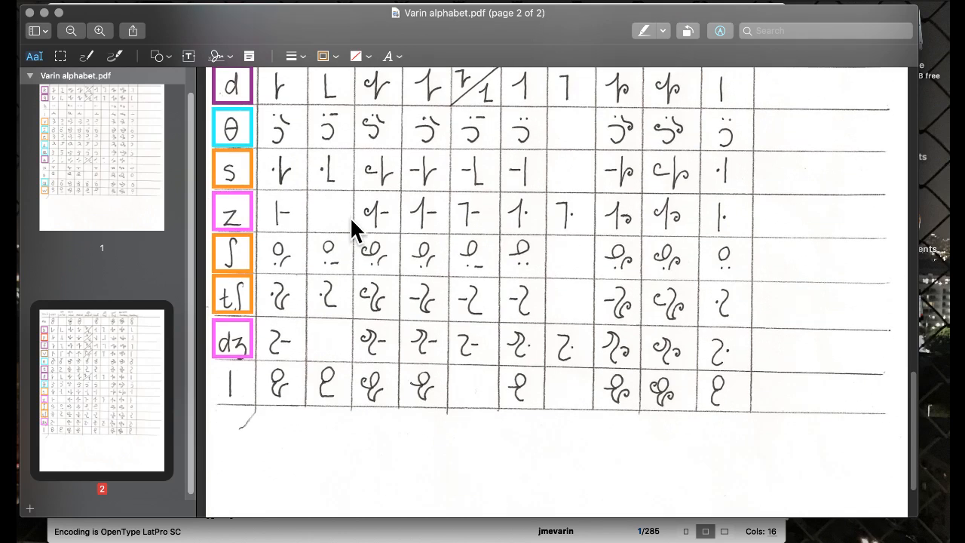
scroll(350, 216, "up", 6)
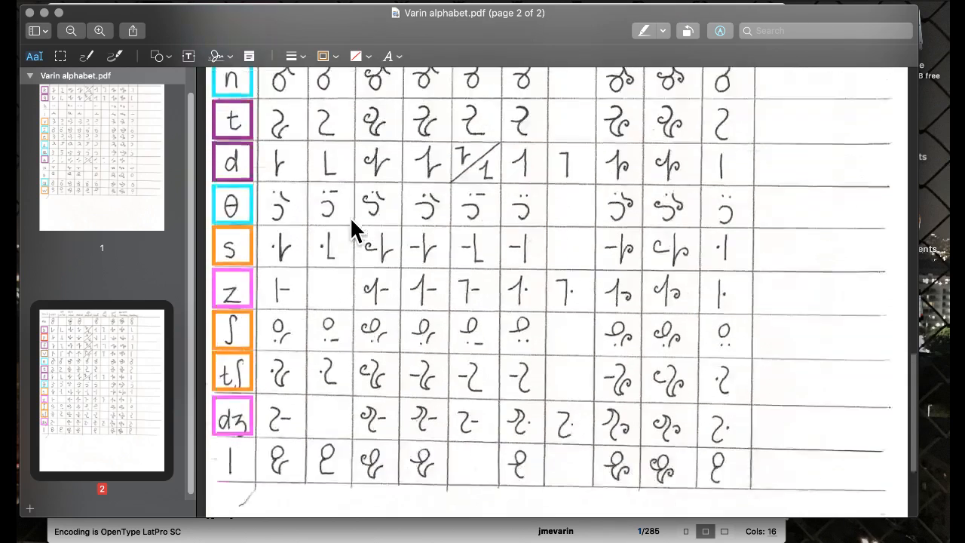
scroll(350, 217, "down", 1)
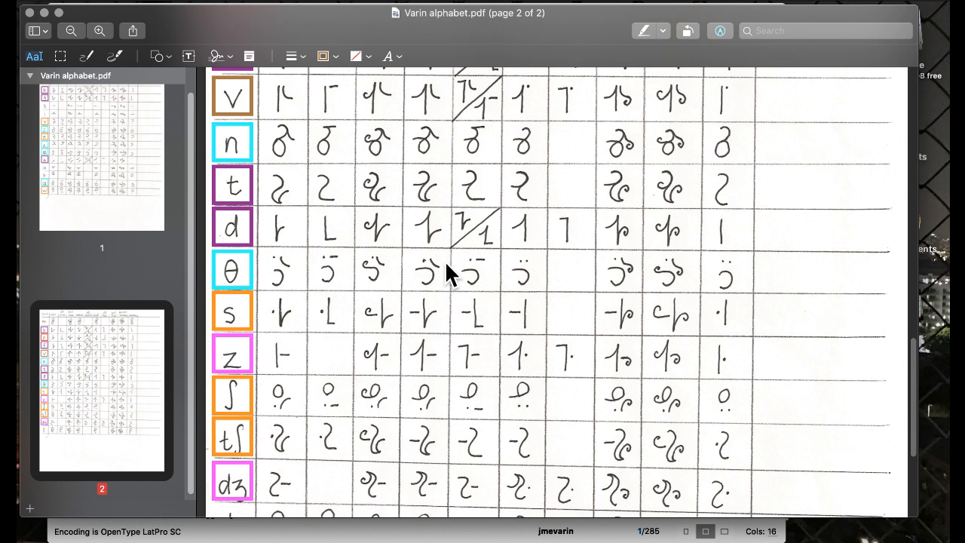
scroll(446, 264, "up", 2)
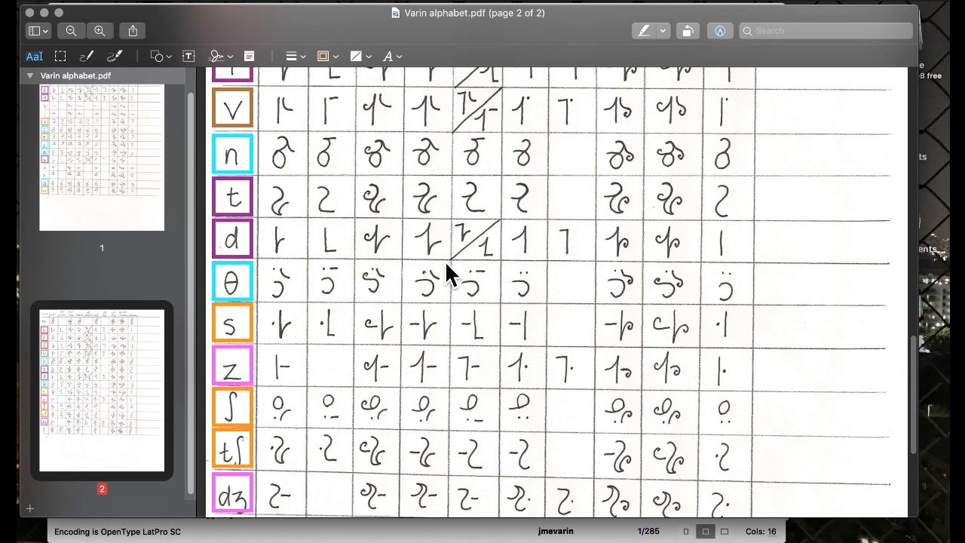
scroll(446, 264, "up", 5)
scroll(445, 260, "down", 5)
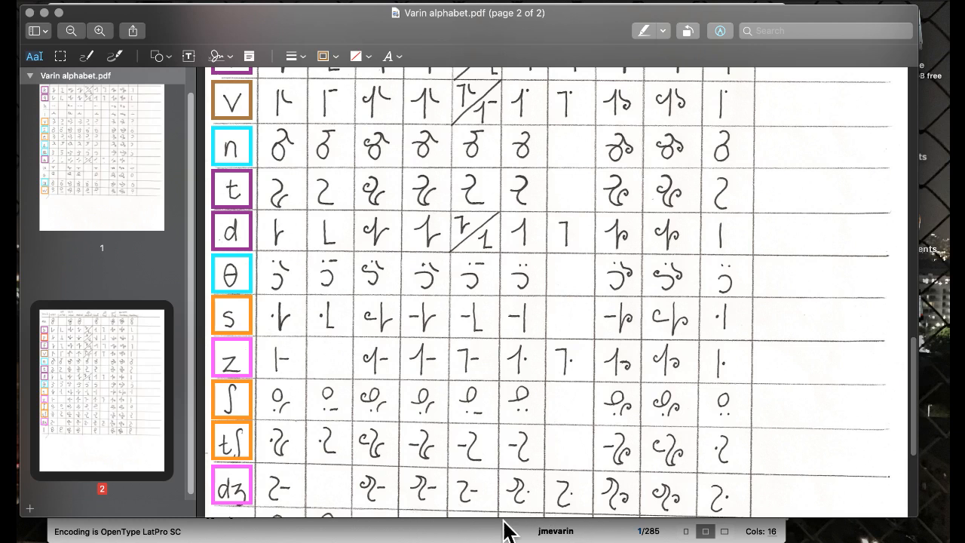
left_click(612, 533)
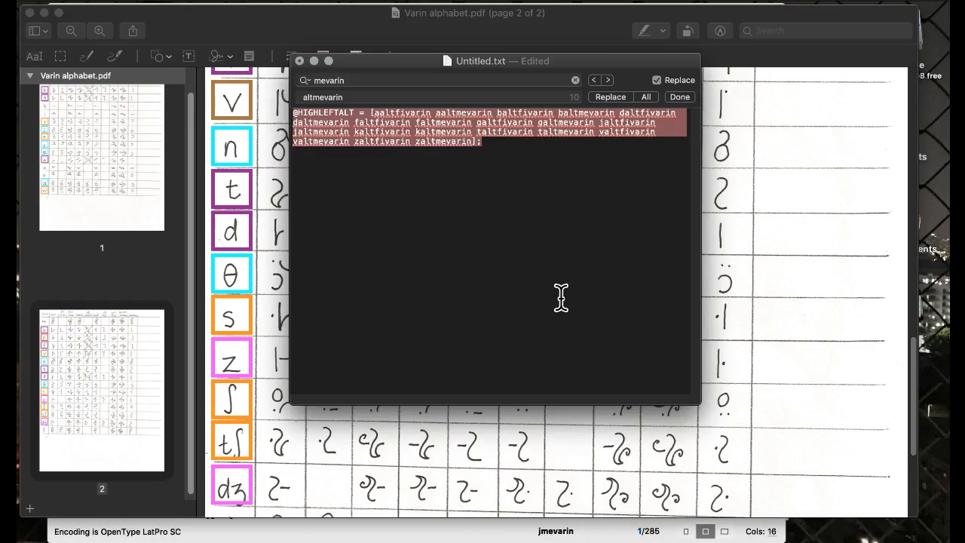
type("@HIGH")
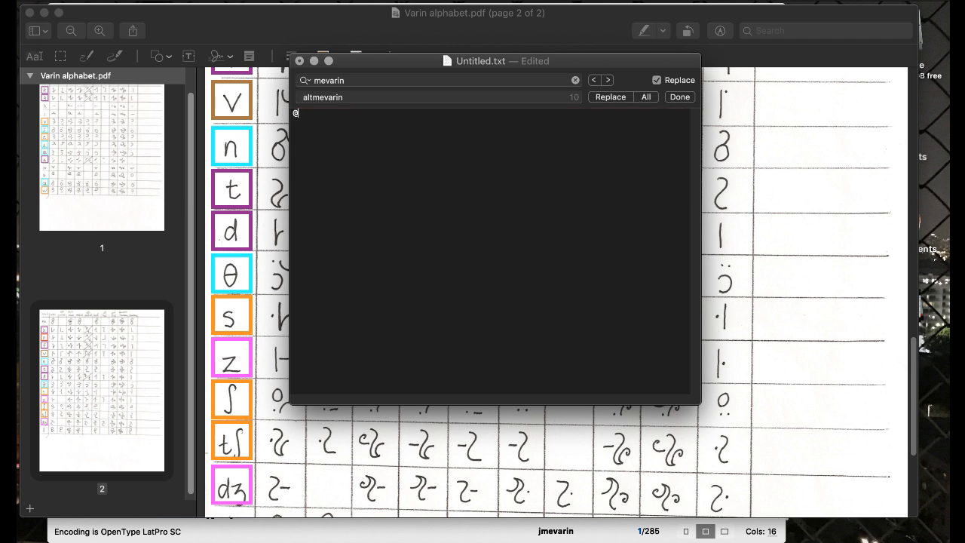
key("BackSpace")
key("BackSpace")
key("BackSpace")
key("BackSpace")
type("LOWLEFT = [];")
left_click_drag(403, 65, 626, 73)
scroll(367, 168, "up", 10)
scroll(367, 168, "up", 15)
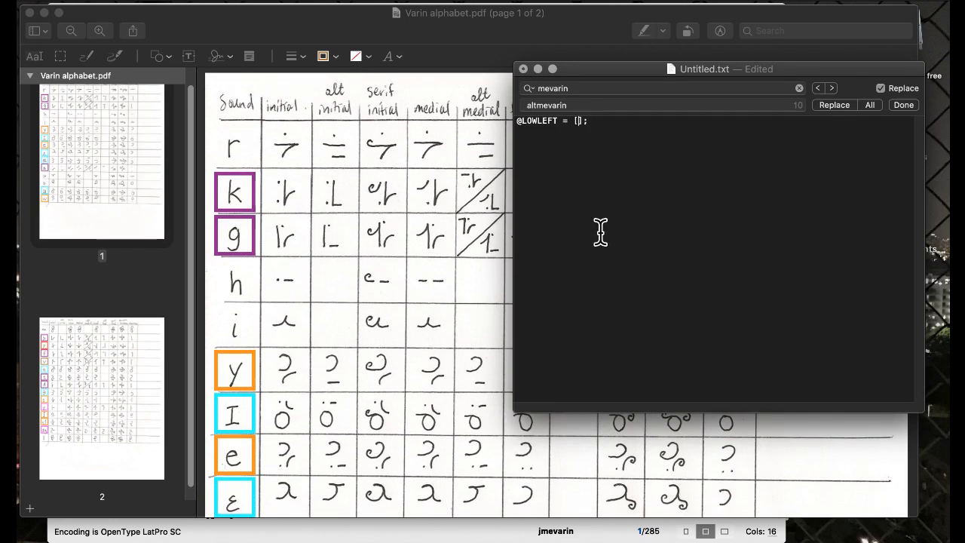
scroll(399, 232, "down", 2)
scroll(400, 235, "down", 2)
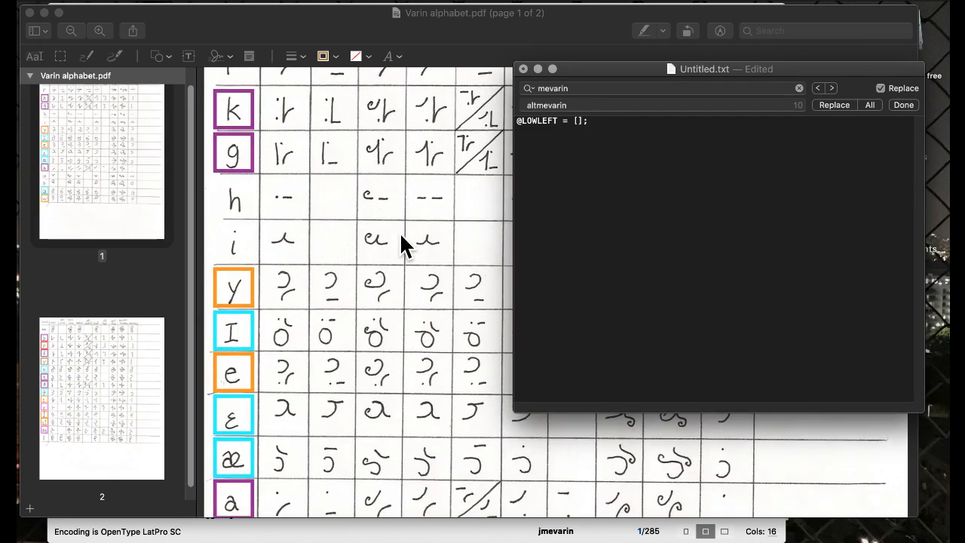
type("a")
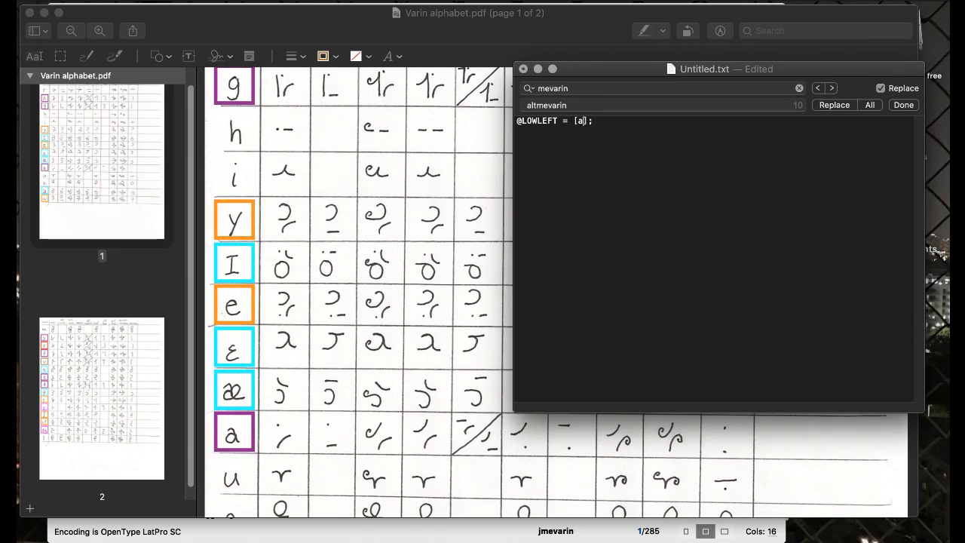
type("invarin amevarin")
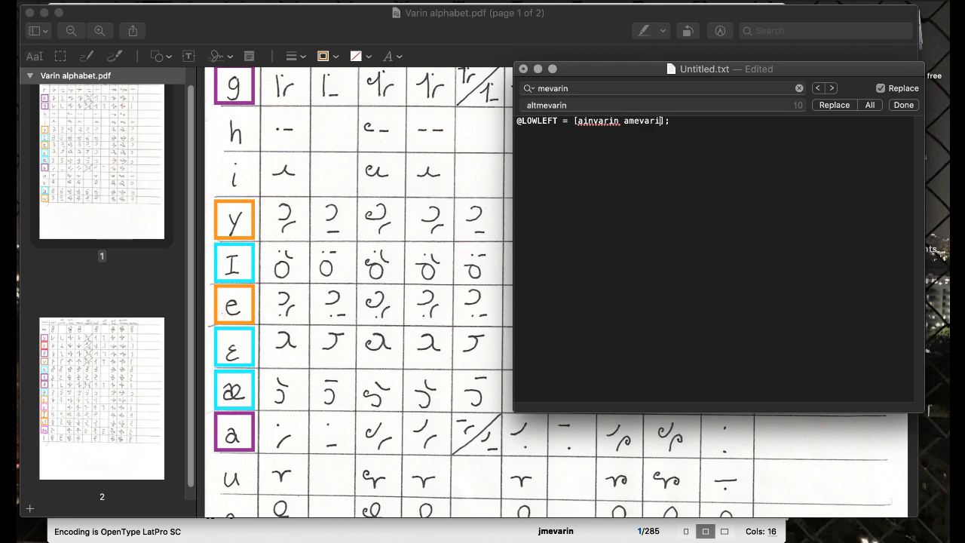
key("ctrl+Up")
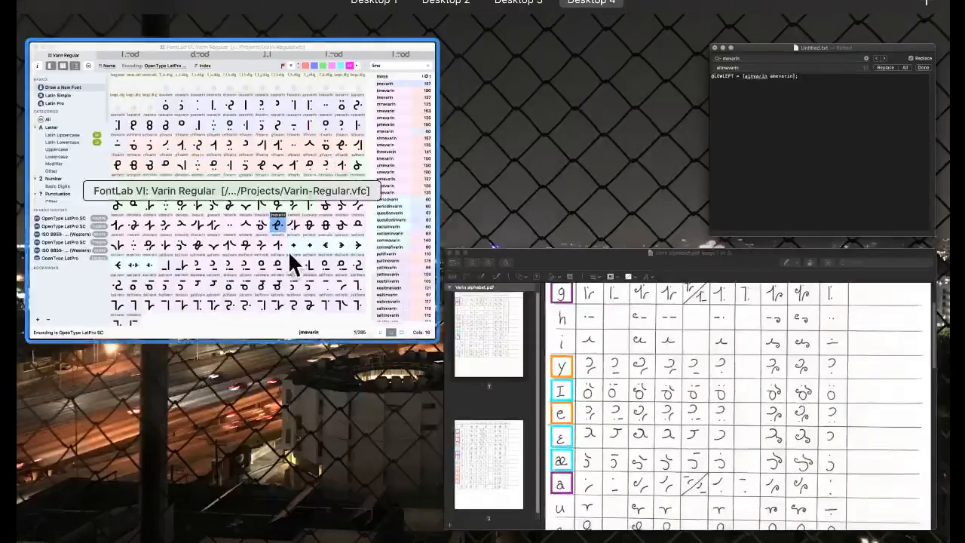
left_click(857, 155)
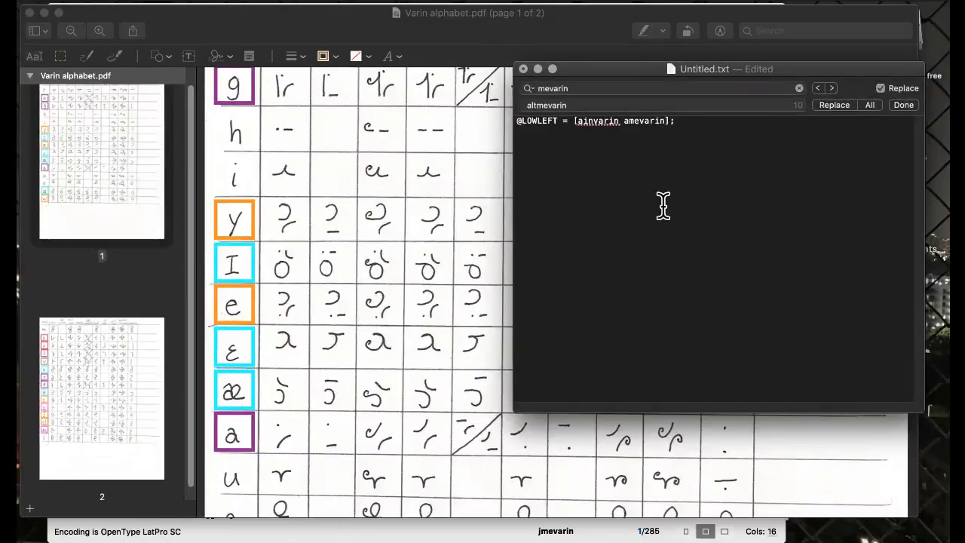
scroll(406, 243, "up", 4)
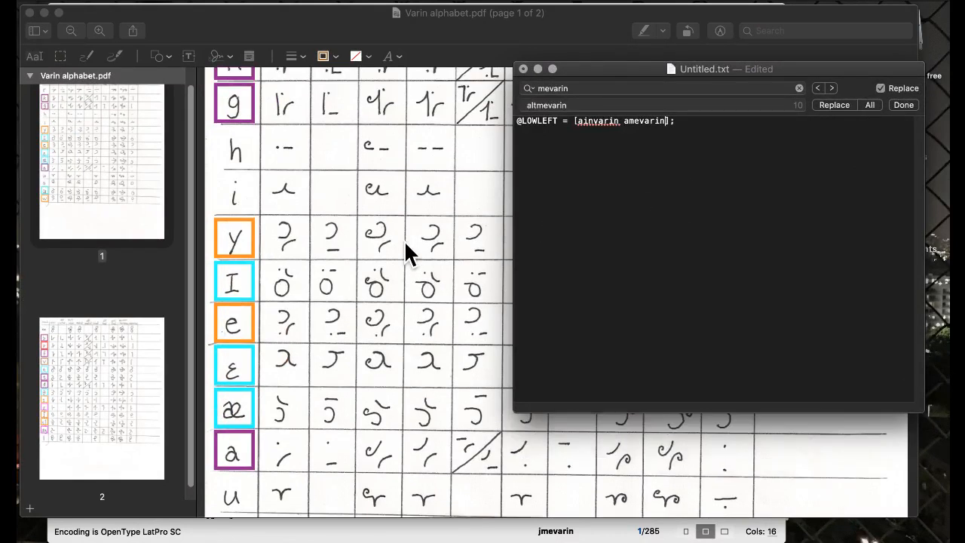
scroll(405, 241, "down", 3)
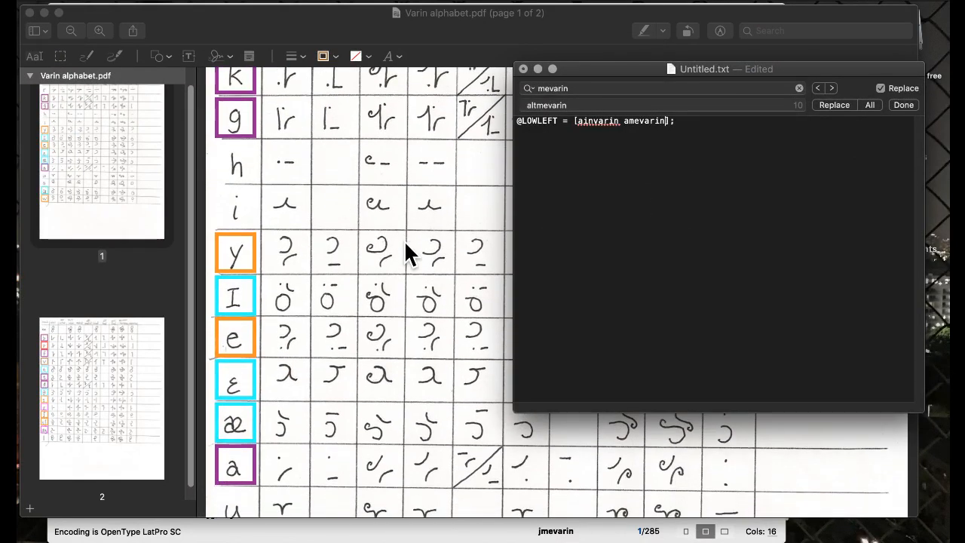
scroll(405, 243, "down", 6)
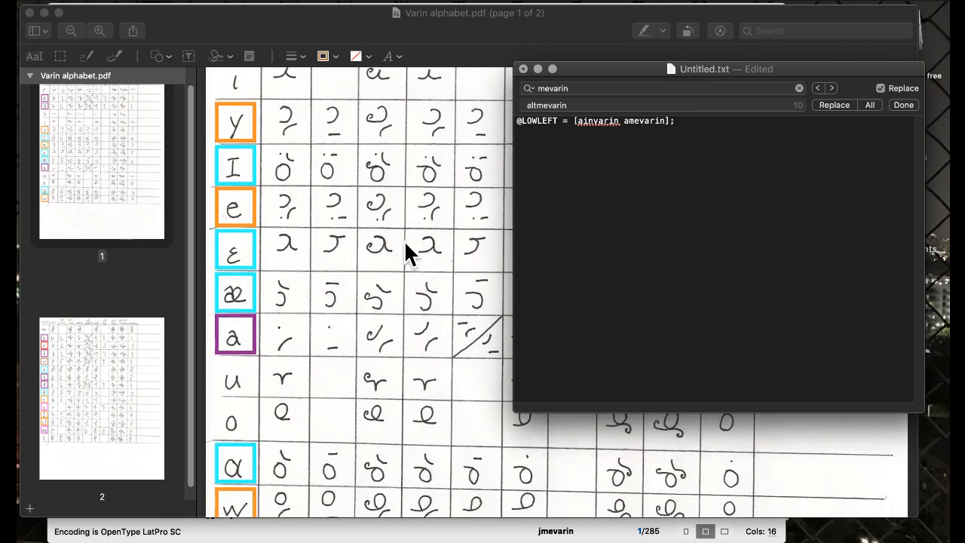
scroll(406, 243, "up", 4)
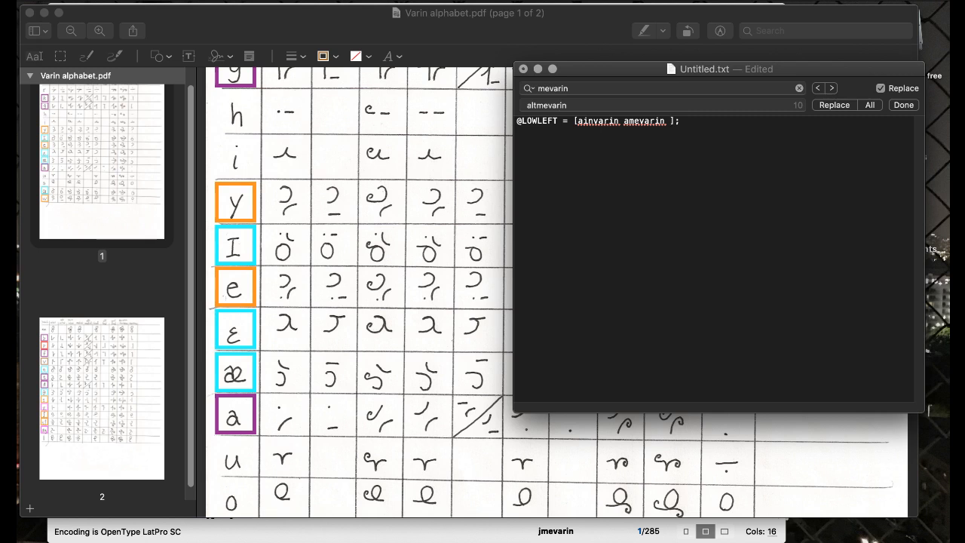
scroll(323, 271, "down", 15)
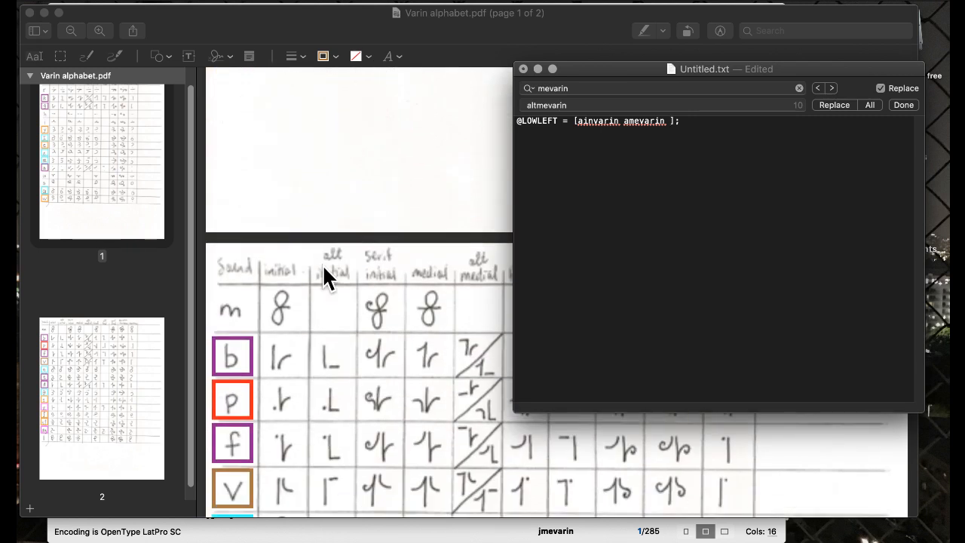
scroll(324, 278, "up", 10)
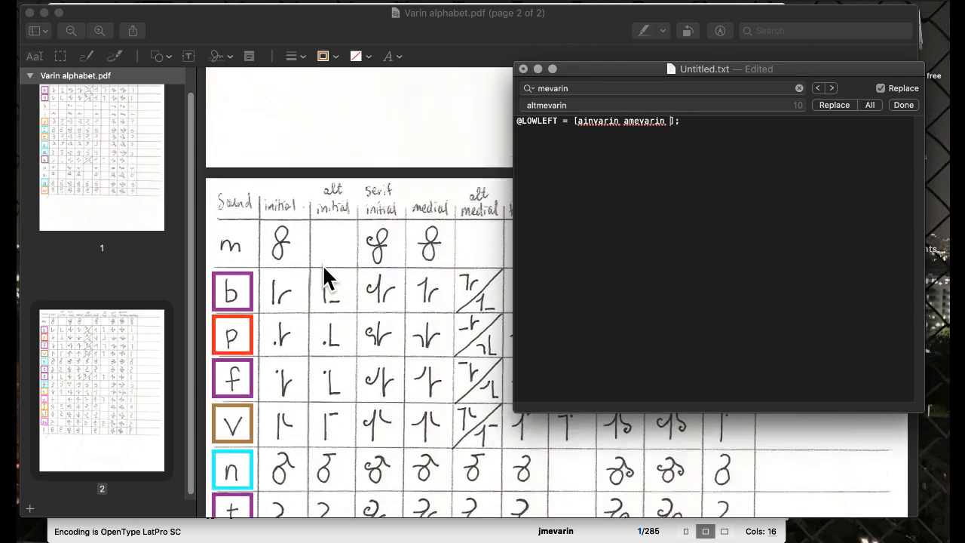
scroll(323, 265, "down", 6)
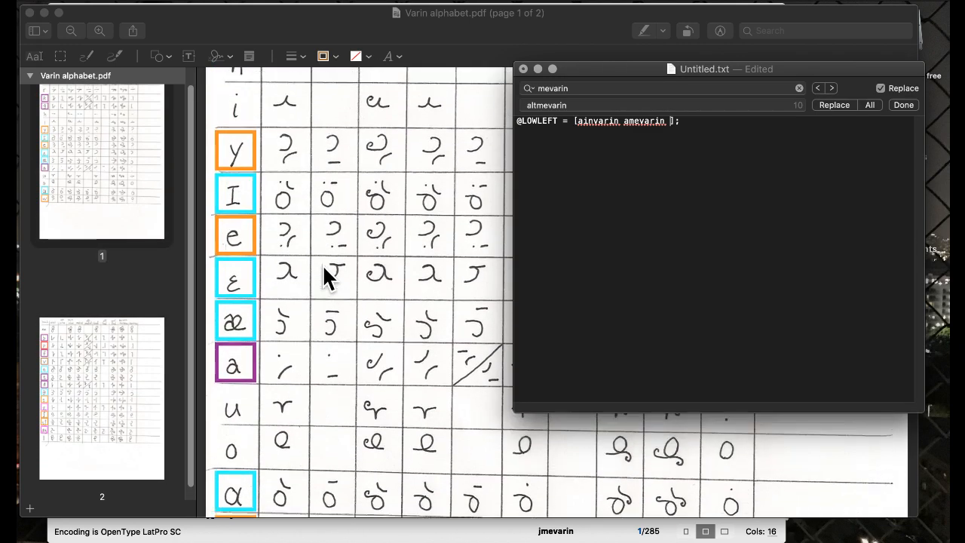
scroll(323, 265, "up", 8)
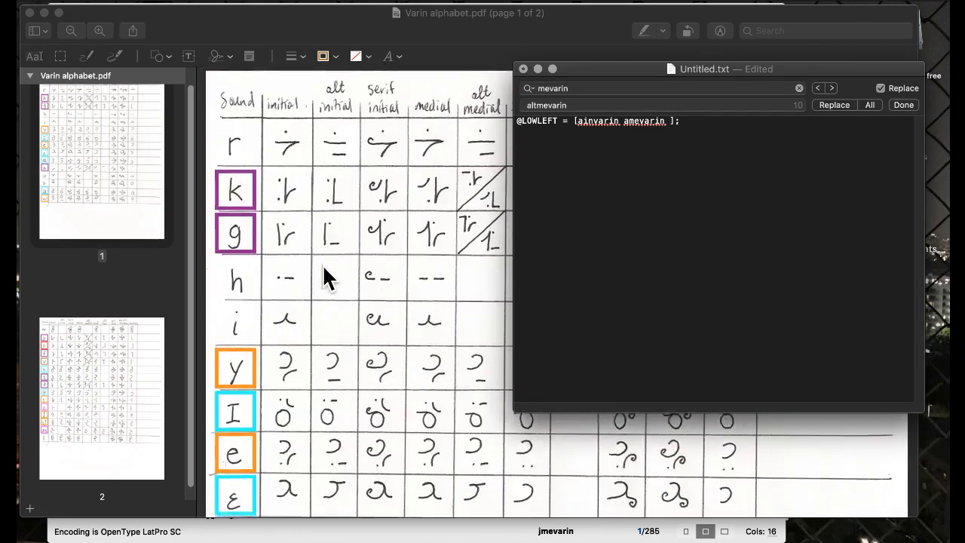
scroll(323, 271, "down", 12)
scroll(325, 270, "down", 15)
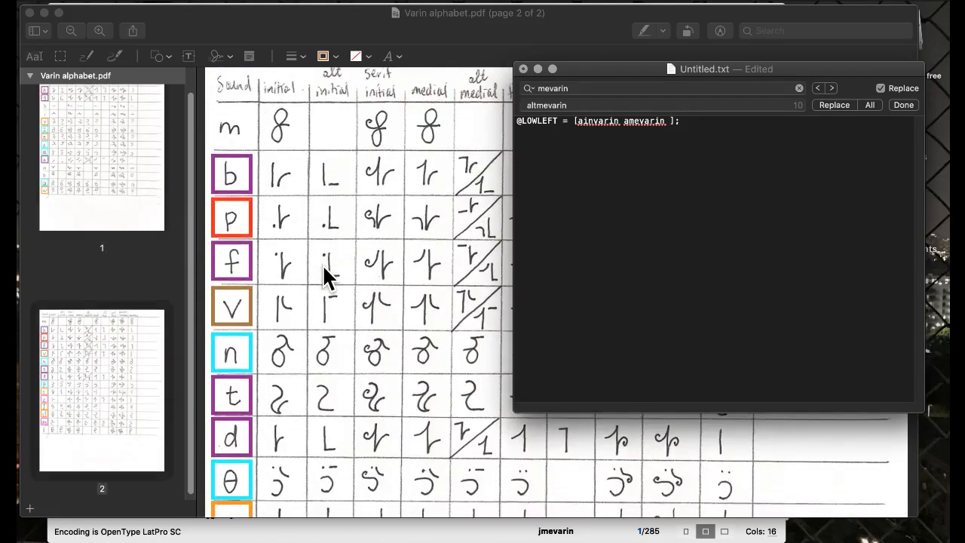
type("binvarin ")
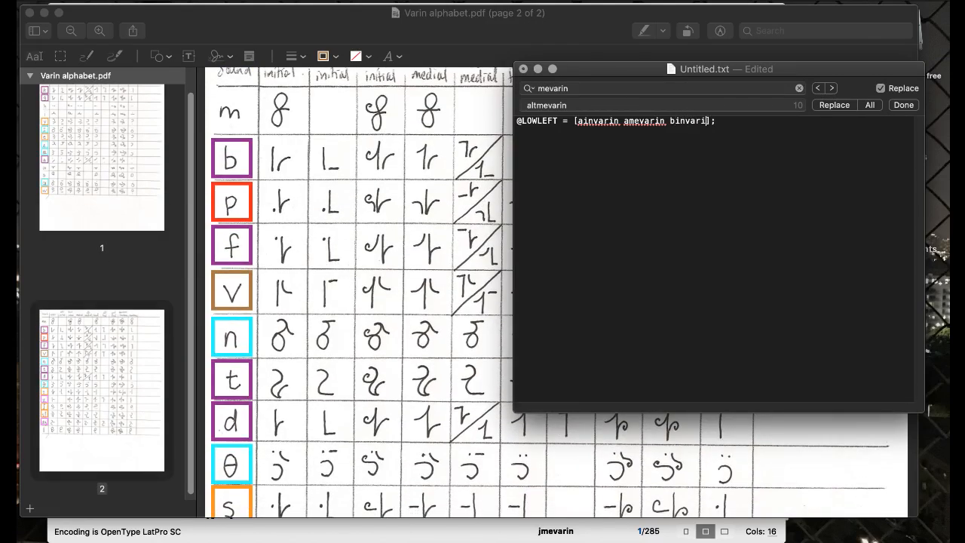
type("bmevarin")
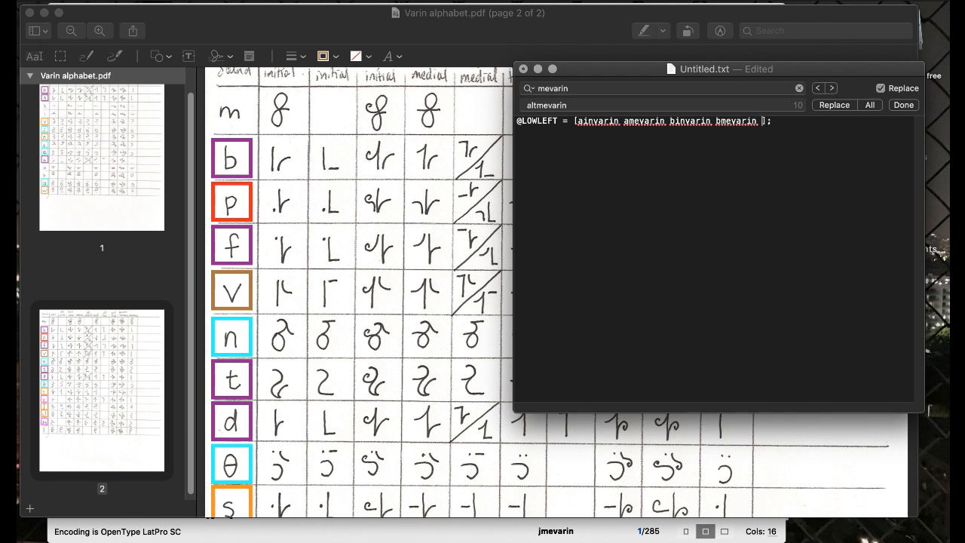
type(" dinvarin dmevarin")
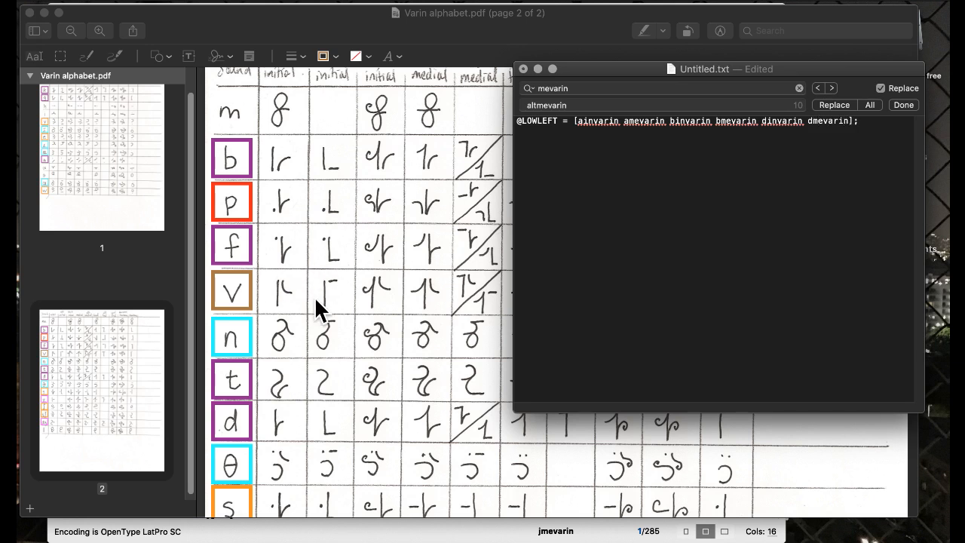
scroll(317, 309, "down", 4)
scroll(316, 309, "up", 15)
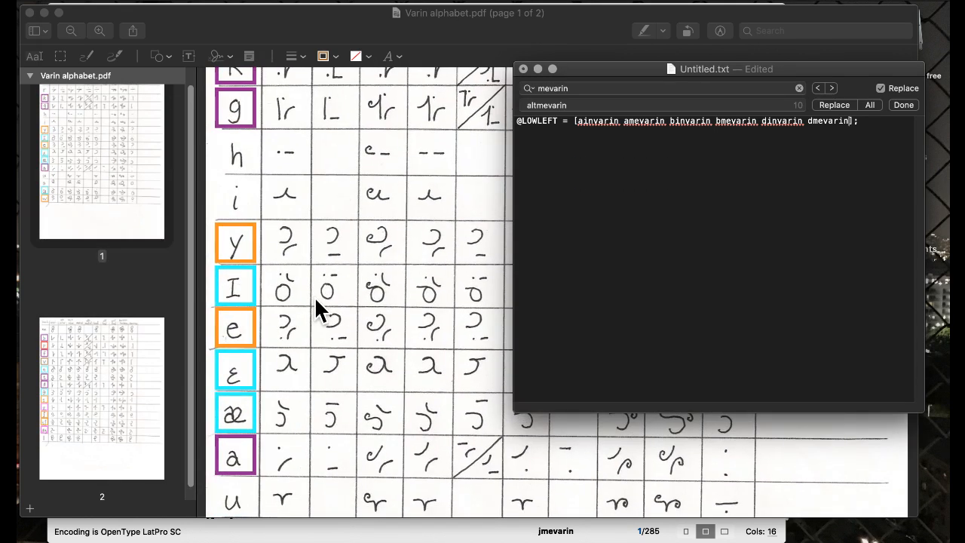
type("eeinvarin eemev")
type("arin")
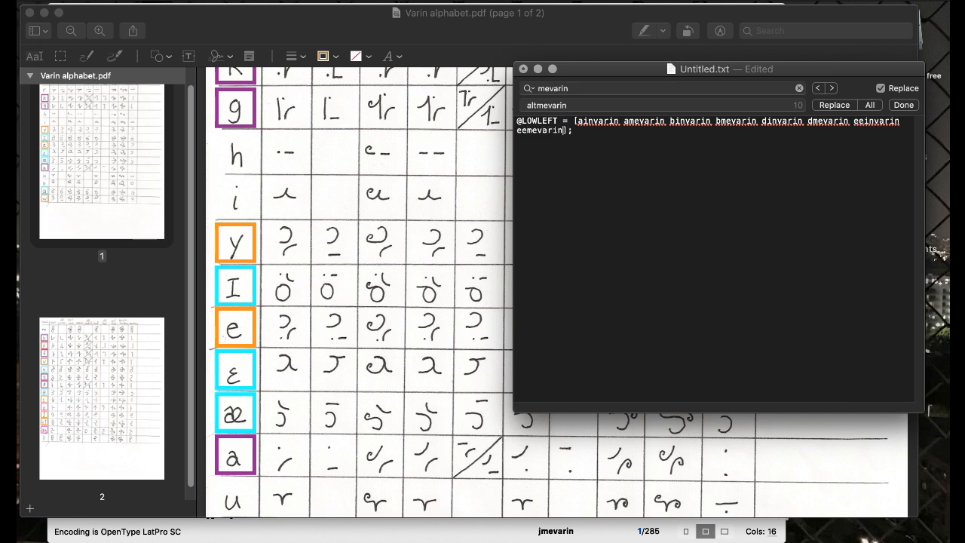
scroll(330, 317, "up", 2)
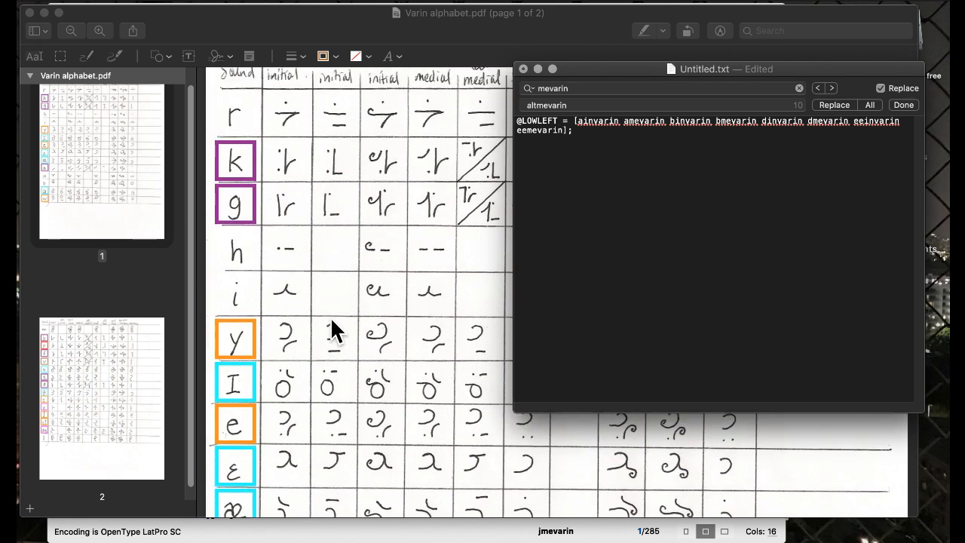
scroll(330, 316, "down", 8)
scroll(330, 317, "down", 2)
type("finvarin ")
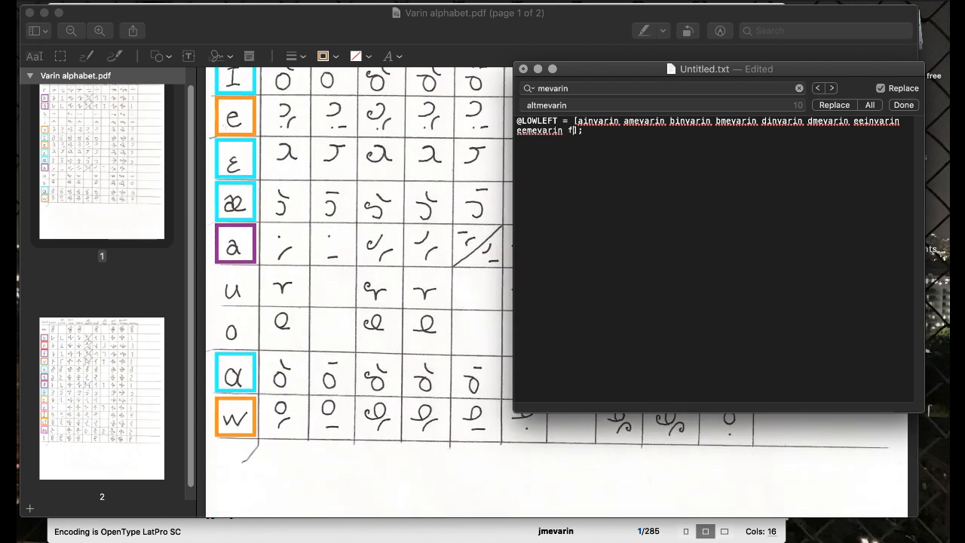
type("fmevarin")
scroll(312, 224, "up", 2)
type("ginv")
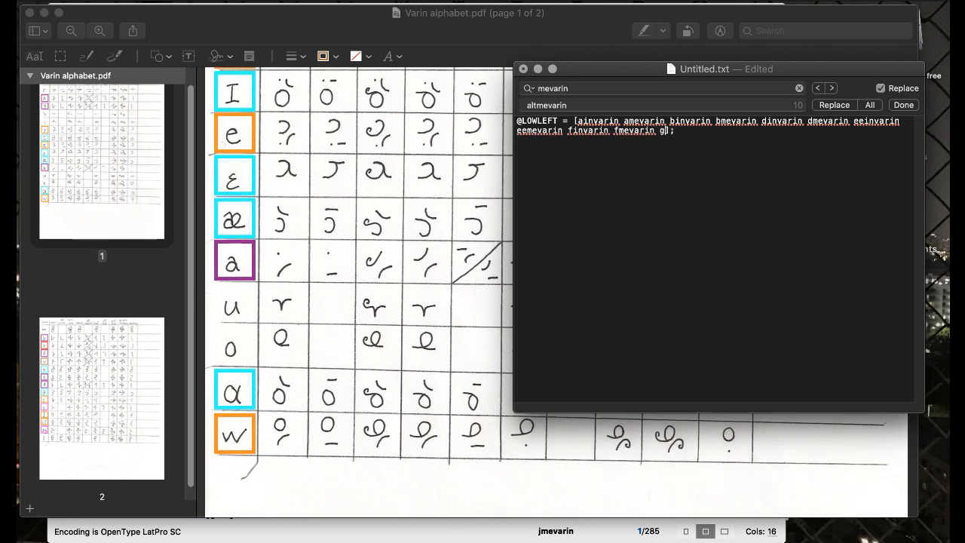
type("arin gmevarin")
scroll(358, 292, "up", 5)
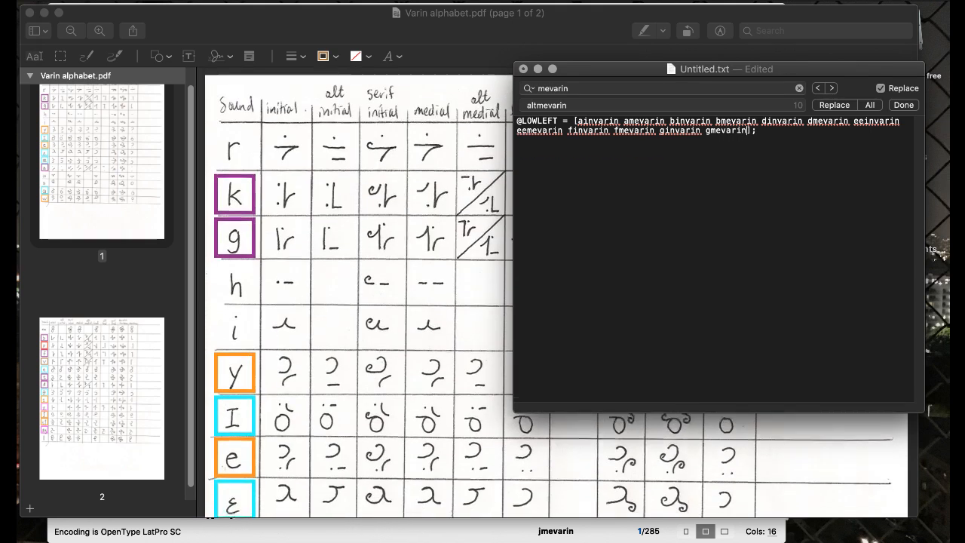
scroll(358, 292, "down", 8)
scroll(358, 293, "down", 5)
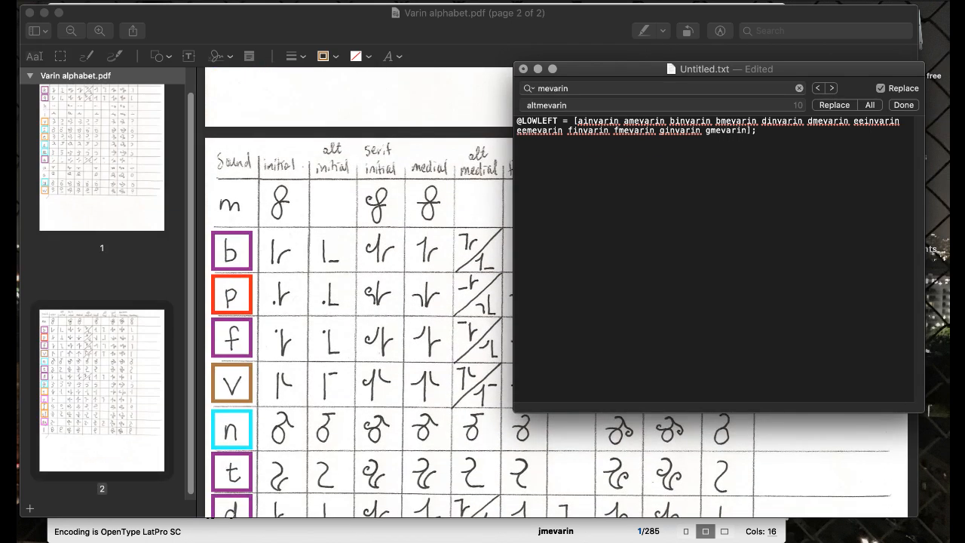
scroll(358, 292, "down", 8)
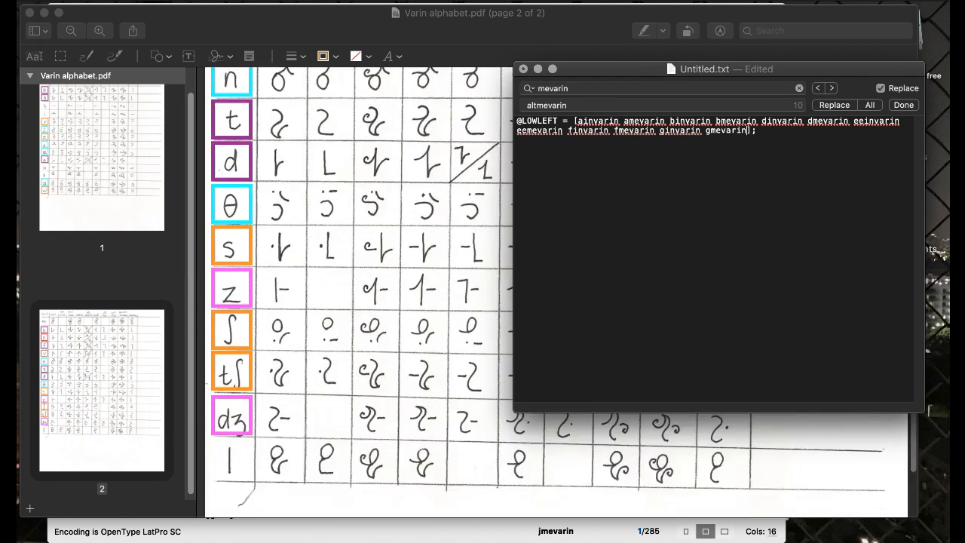
scroll(358, 292, "up", 15)
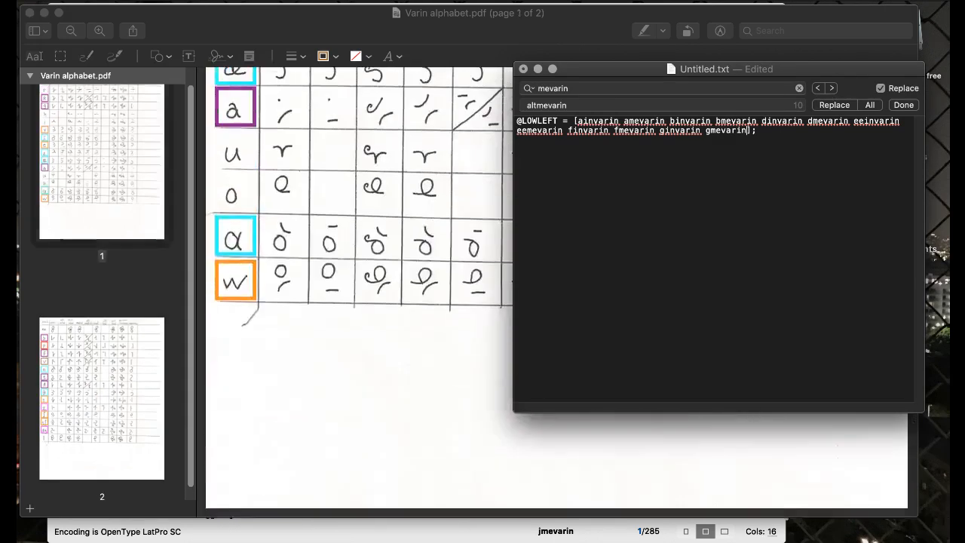
scroll(330, 301, "up", 3)
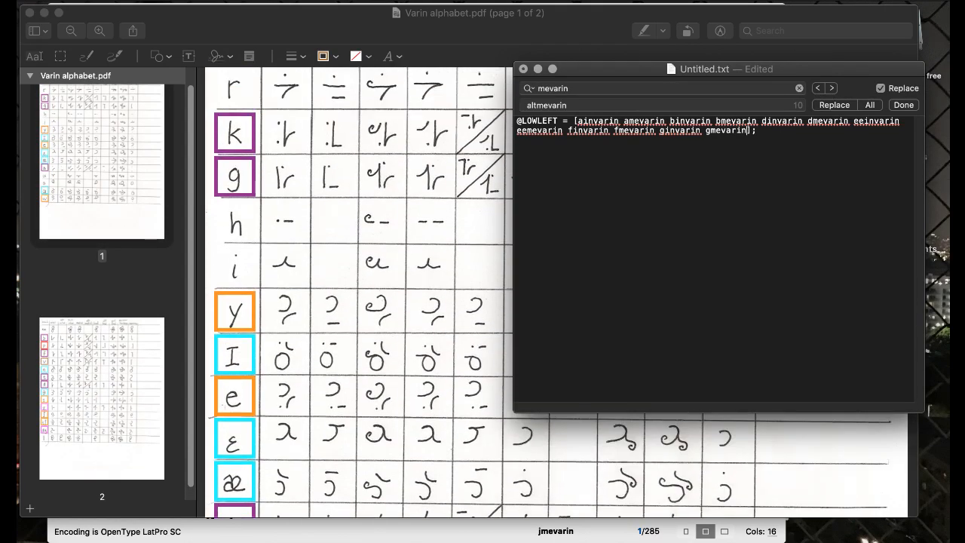
type("kinvarin k")
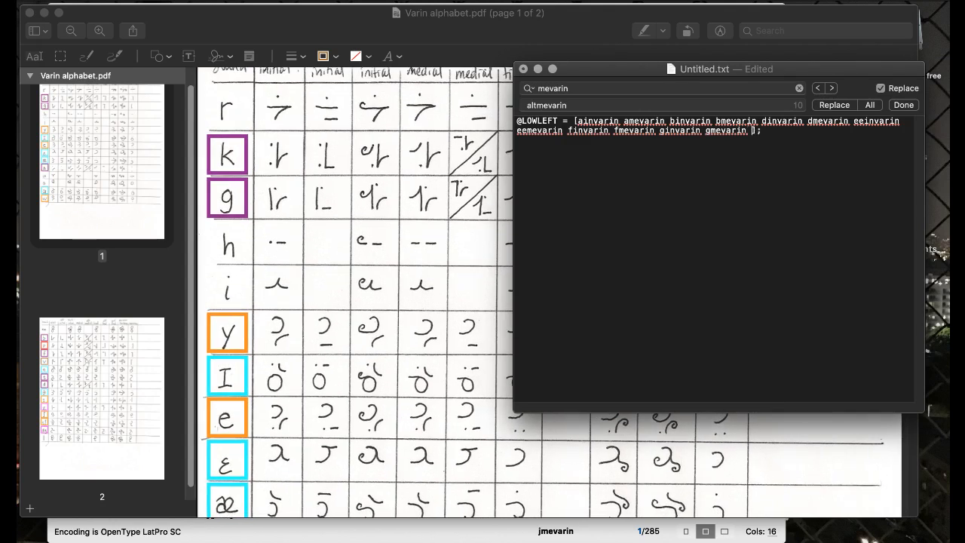
type("mevarin")
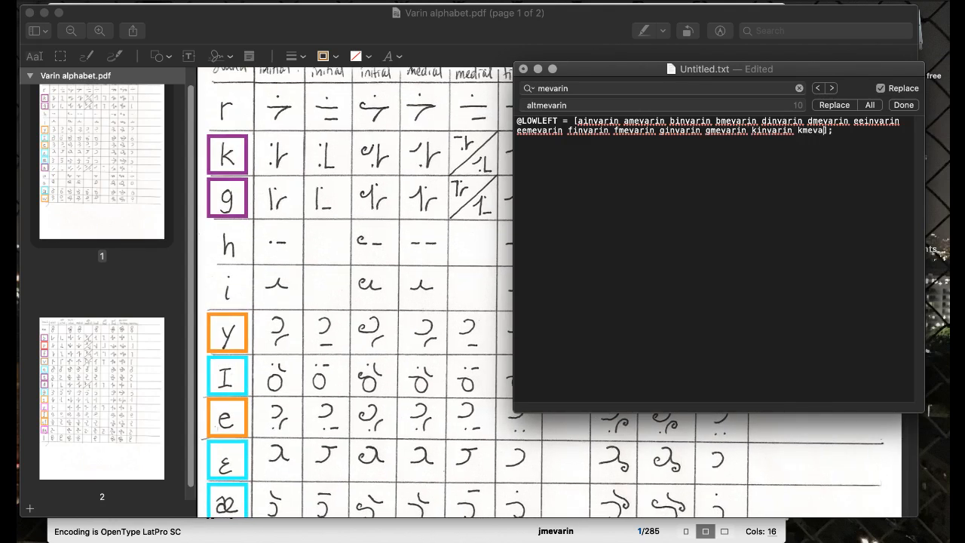
scroll(357, 213, "down", 3)
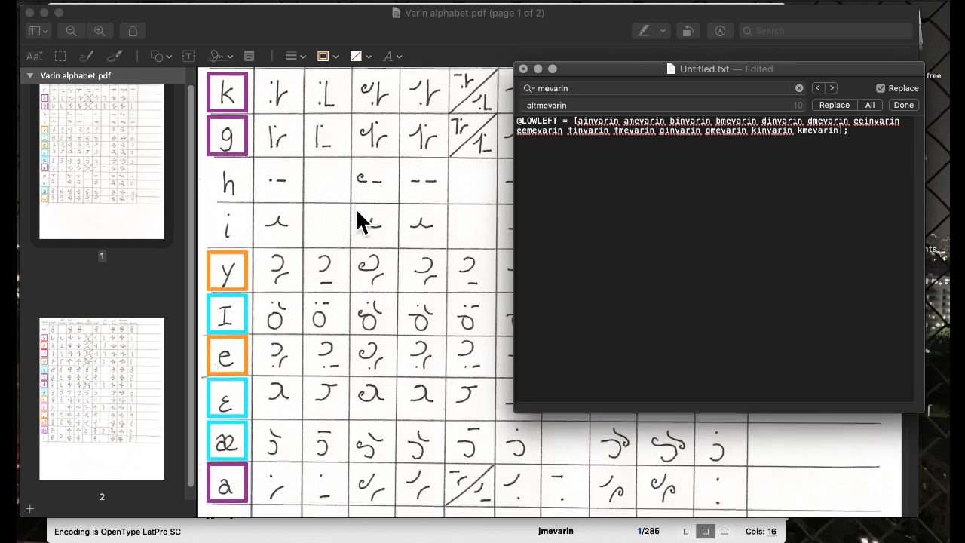
scroll(357, 214, "up", 3)
scroll(359, 214, "down", 5)
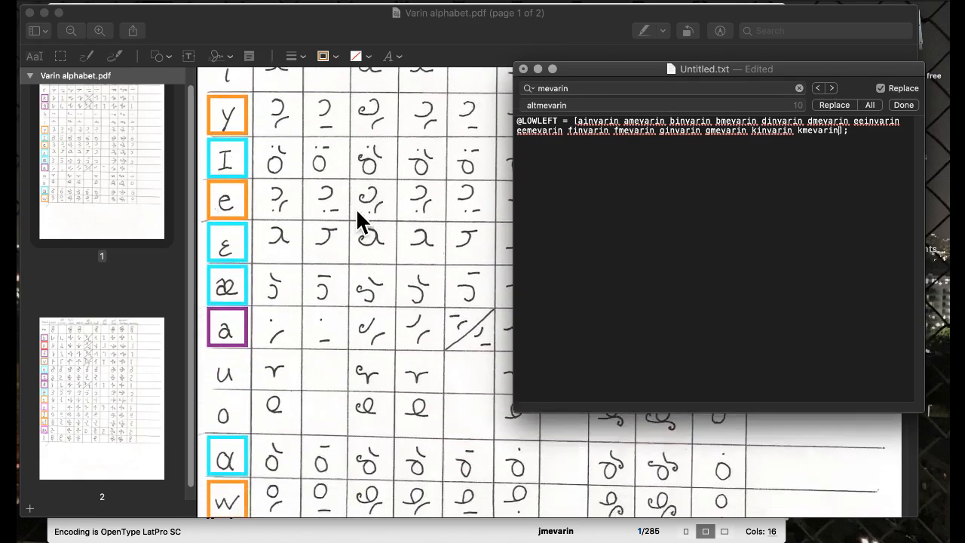
scroll(358, 214, "up", 2)
type("yin")
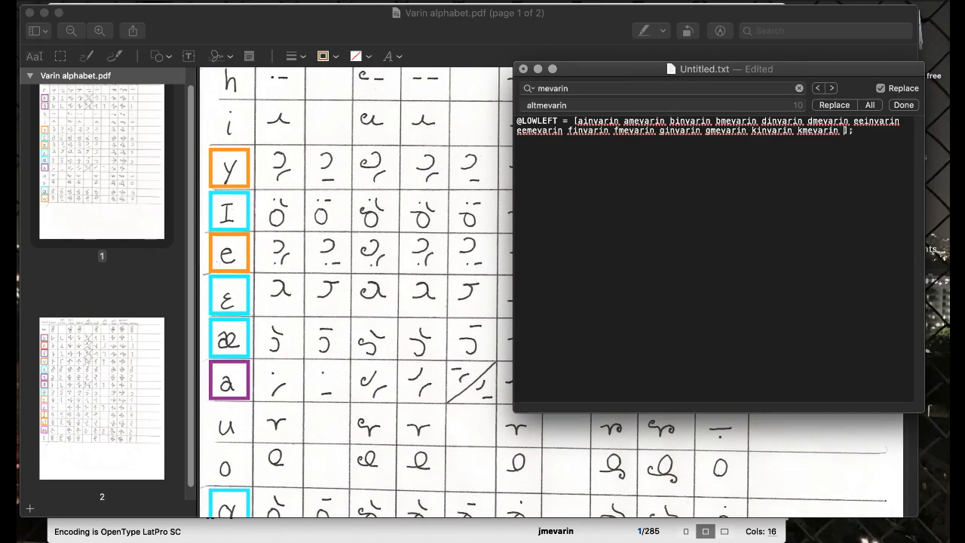
type("varin ymevarin")
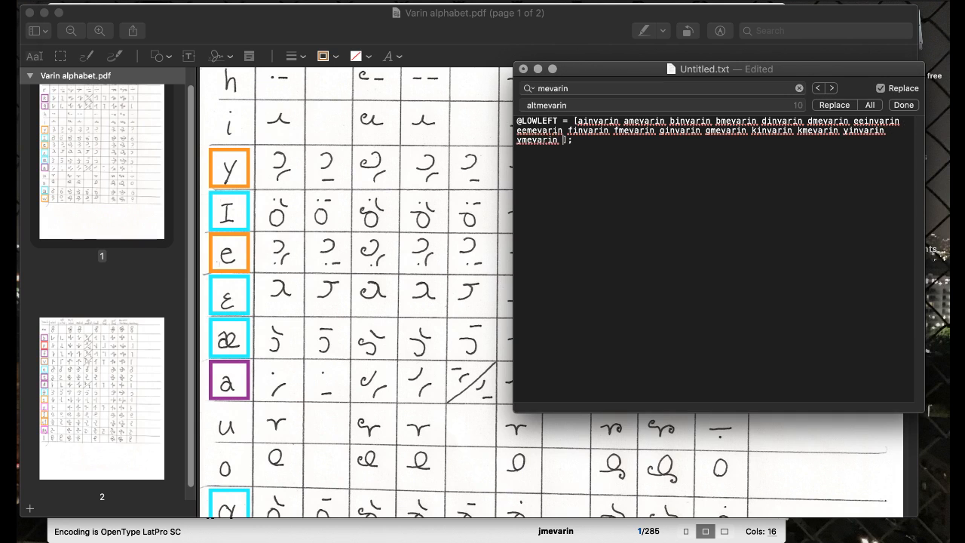
left_click(845, 133)
type("winvarin wmevarin ")
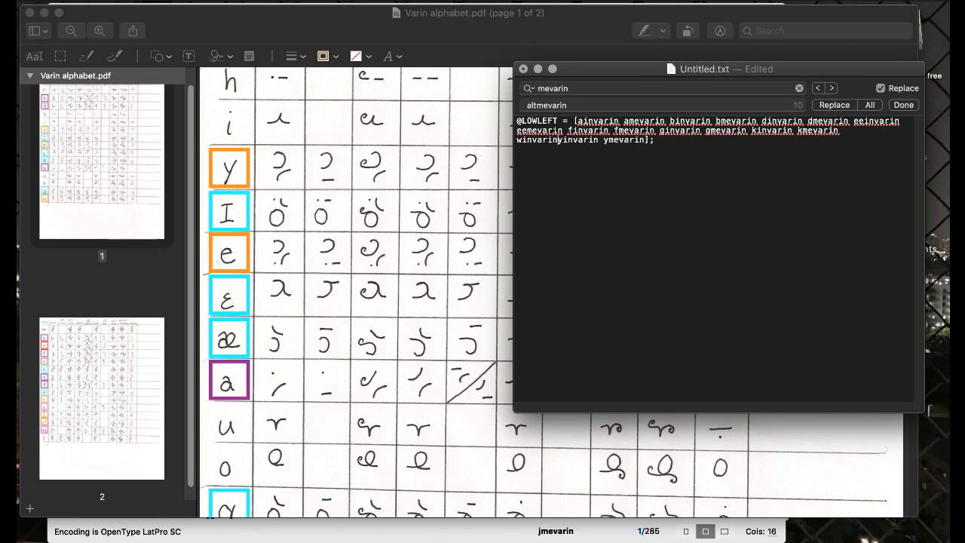
type("y")
key("BackSpace")
type("mevarin")
scroll(321, 275, "up", 5)
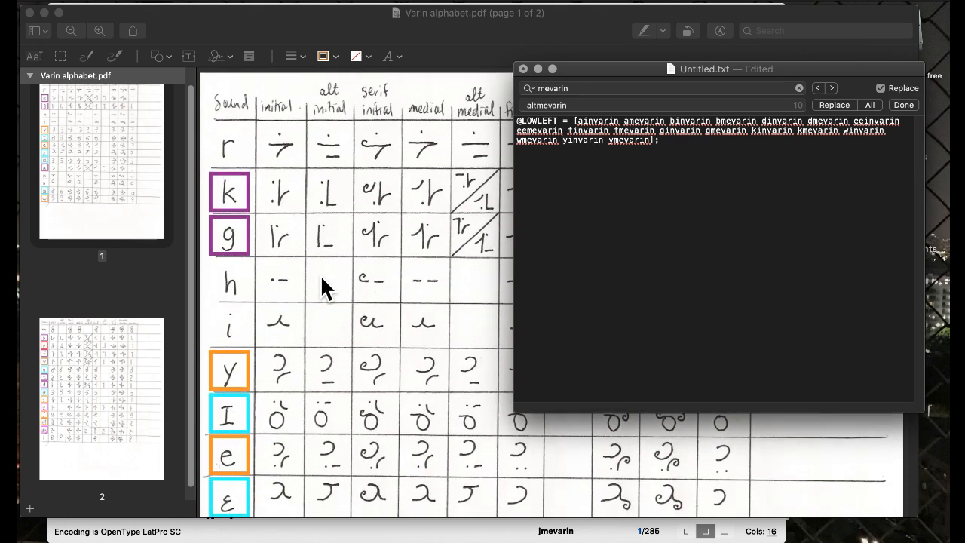
scroll(320, 274, "down", 5)
scroll(322, 276, "up", 3)
scroll(322, 276, "down", 15)
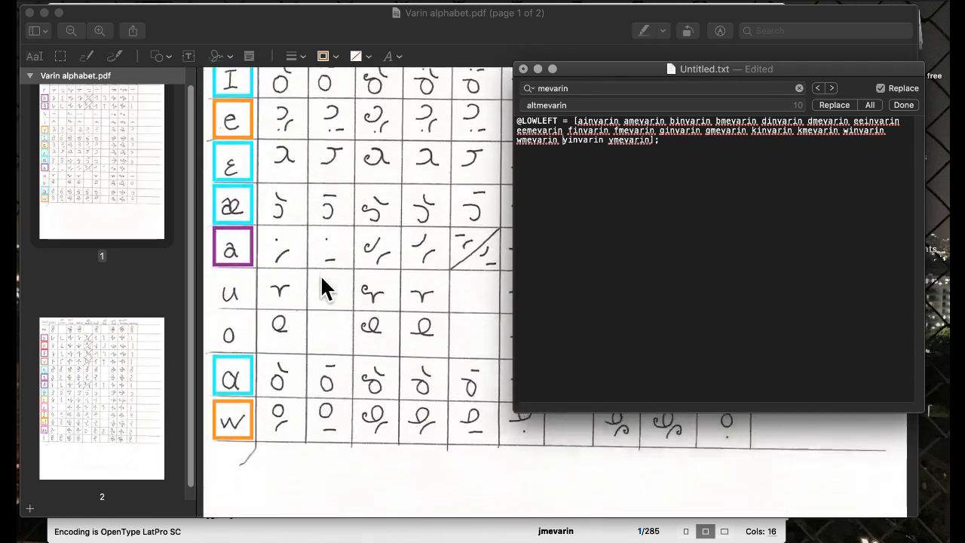
scroll(322, 277, "down", 5)
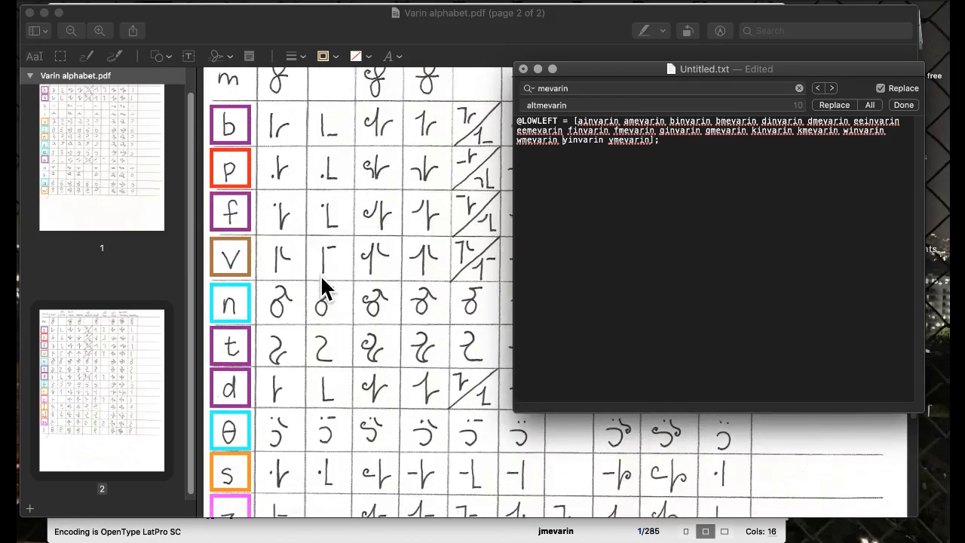
left_click(836, 132)
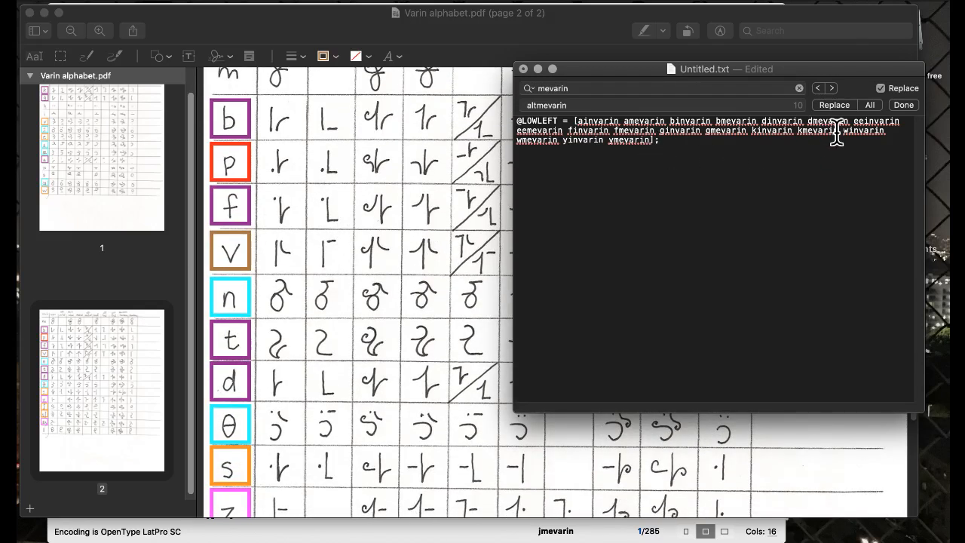
type("pinvarin pmev")
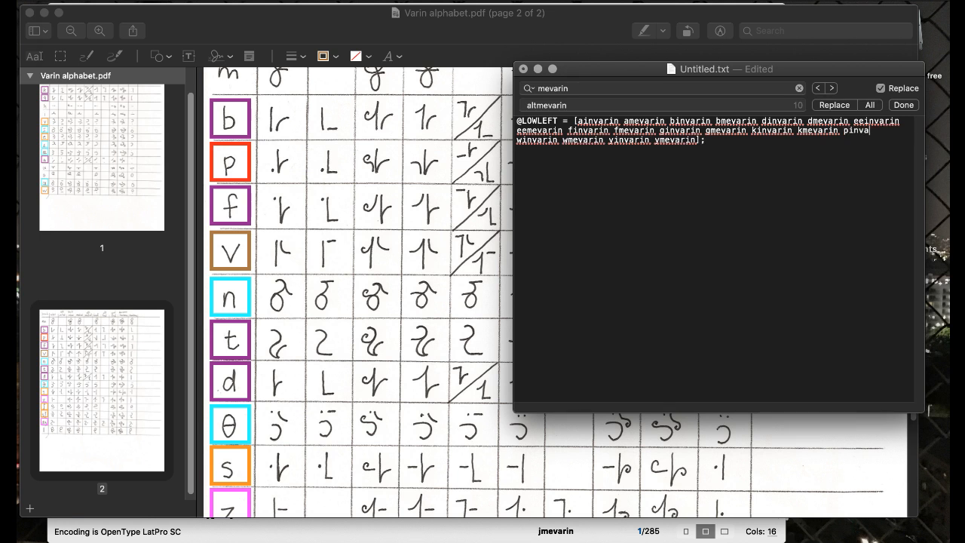
type("arin")
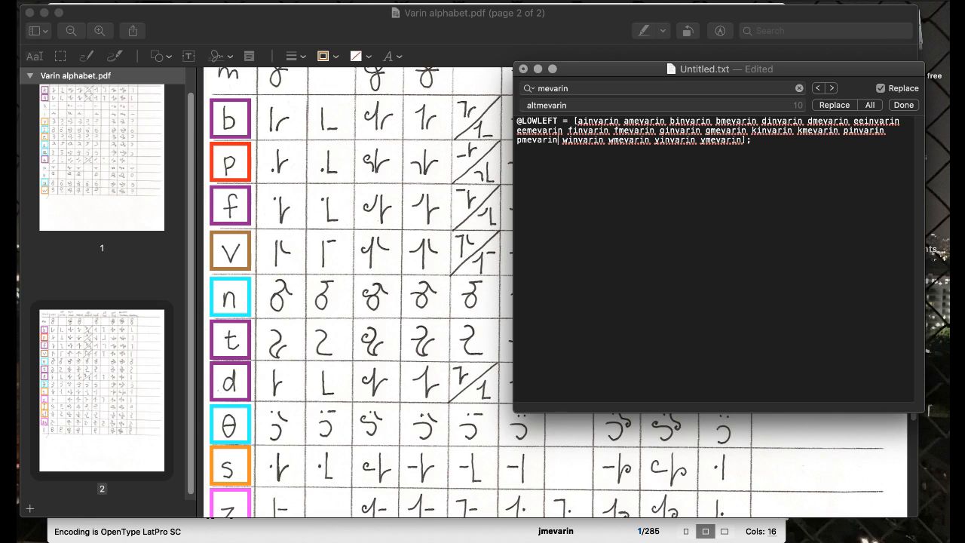
type(" tinvarin tmevarin")
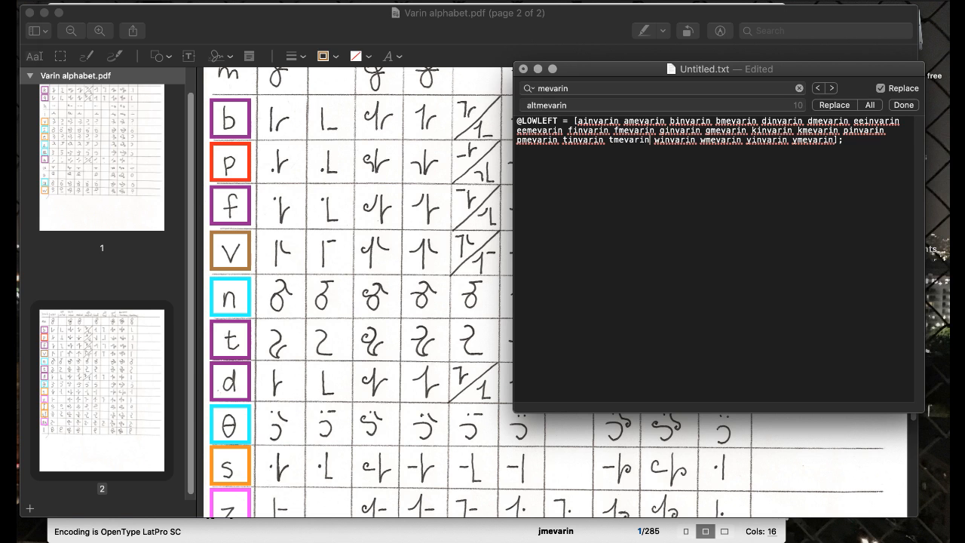
scroll(376, 225, "down", 5)
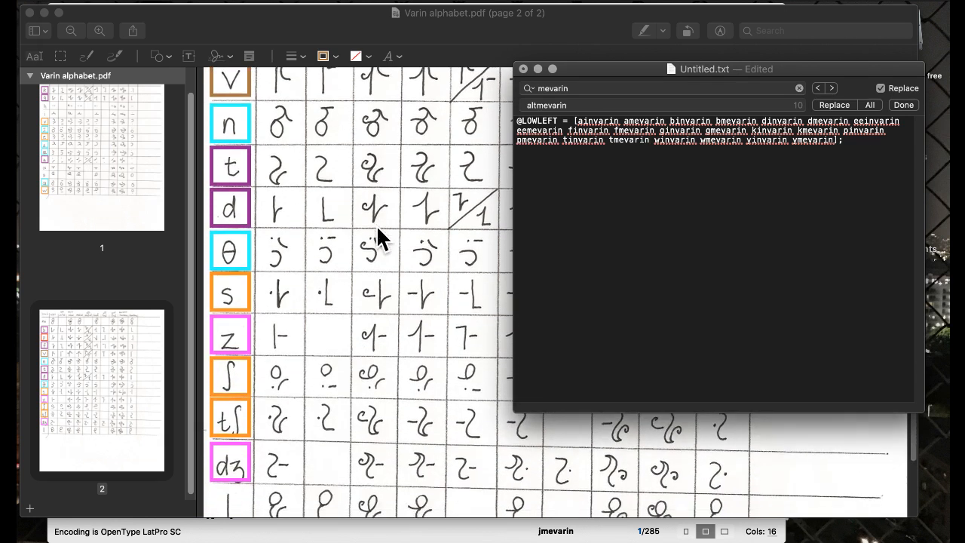
left_click(559, 140)
type("sinvarin")
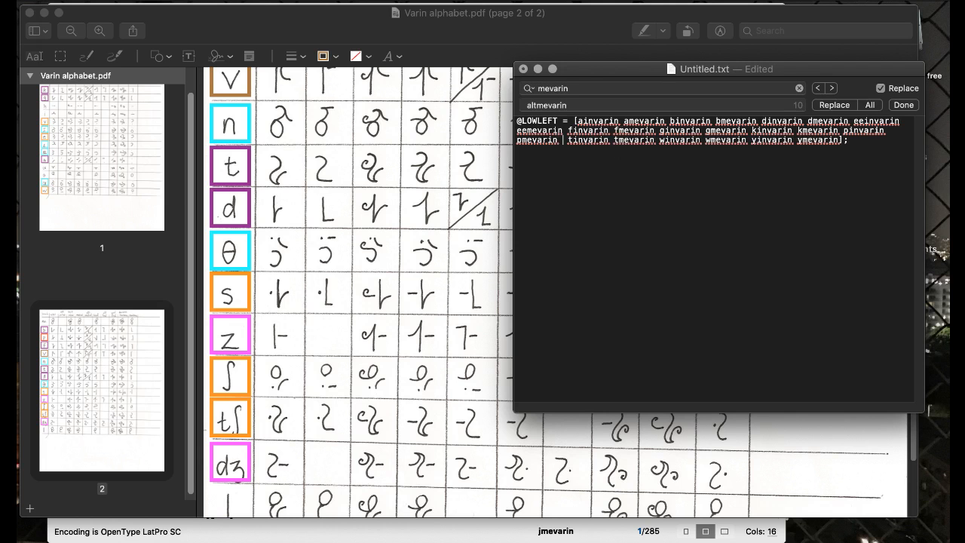
type(" smevarin")
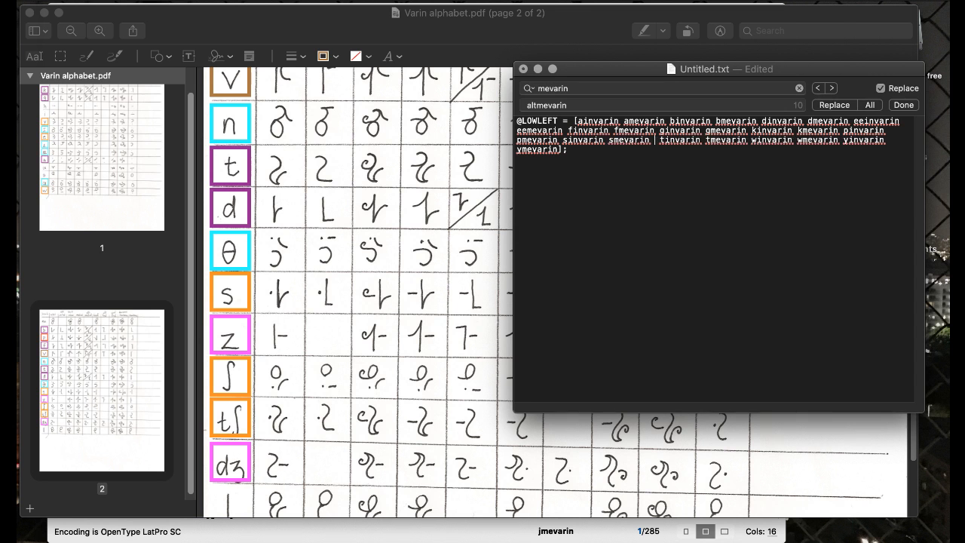
key("BackSpace")
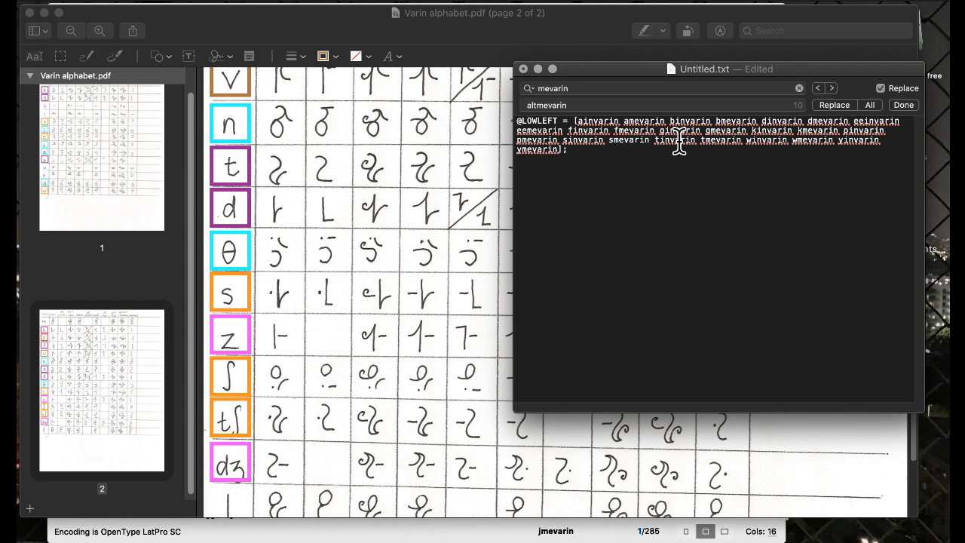
type("shi ")
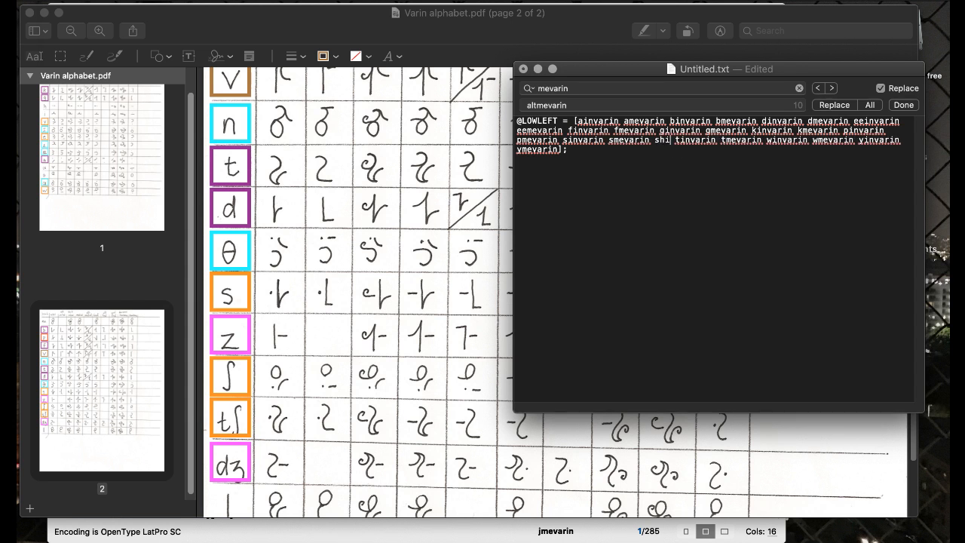
type("nvarin shme")
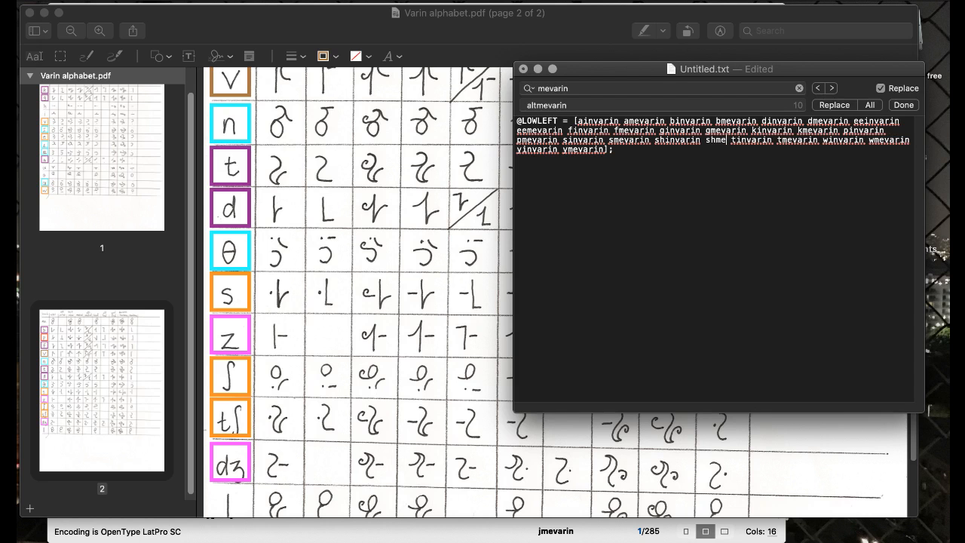
type("varin")
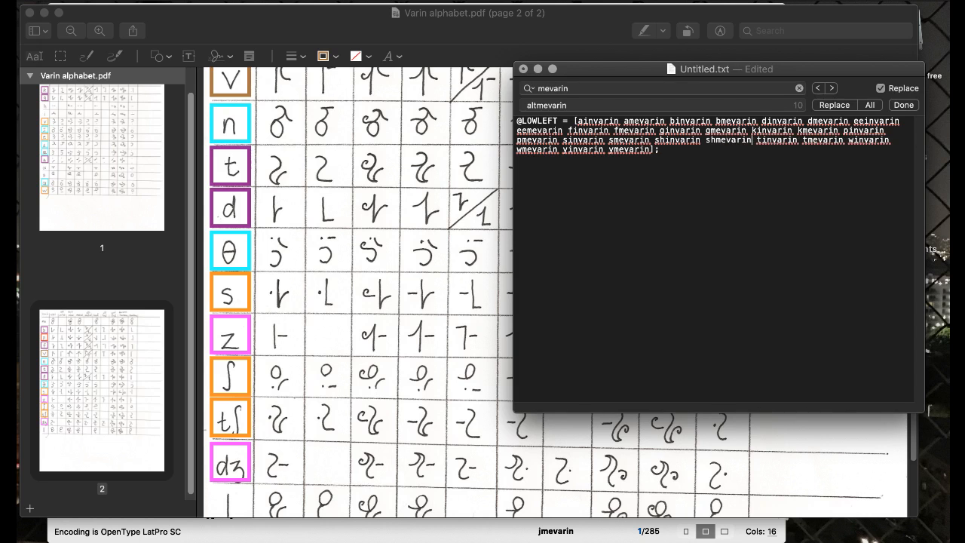
left_click(762, 119)
type("chinvarin chmev")
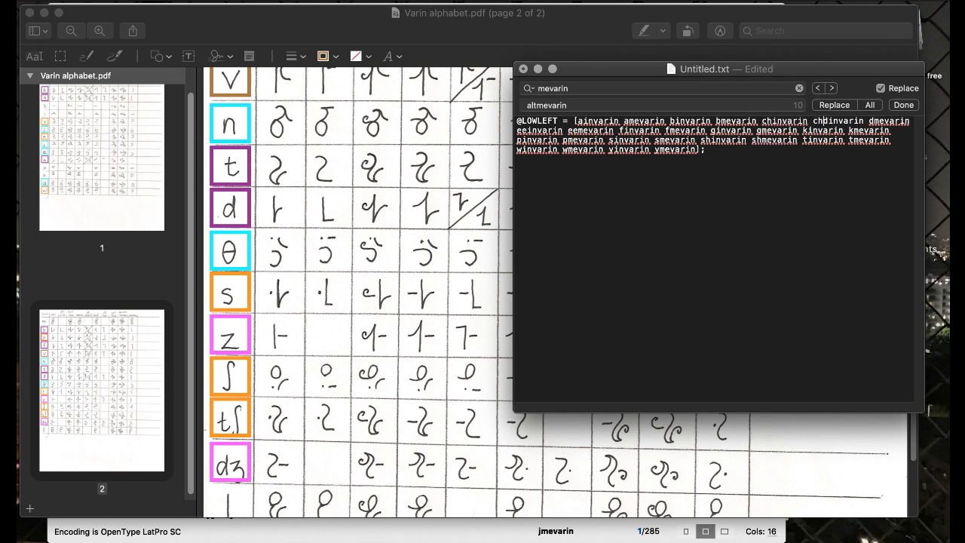
type("arin")
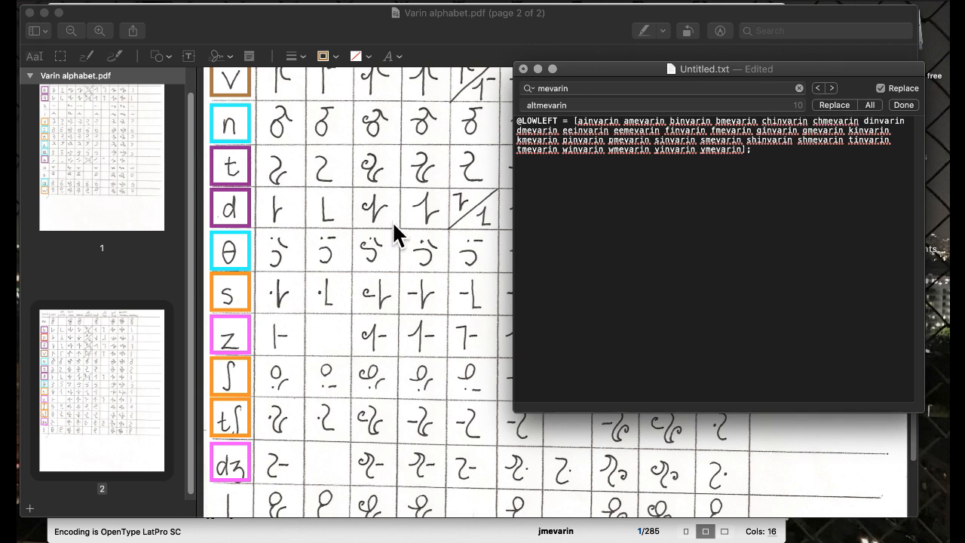
scroll(345, 287, "down", 2)
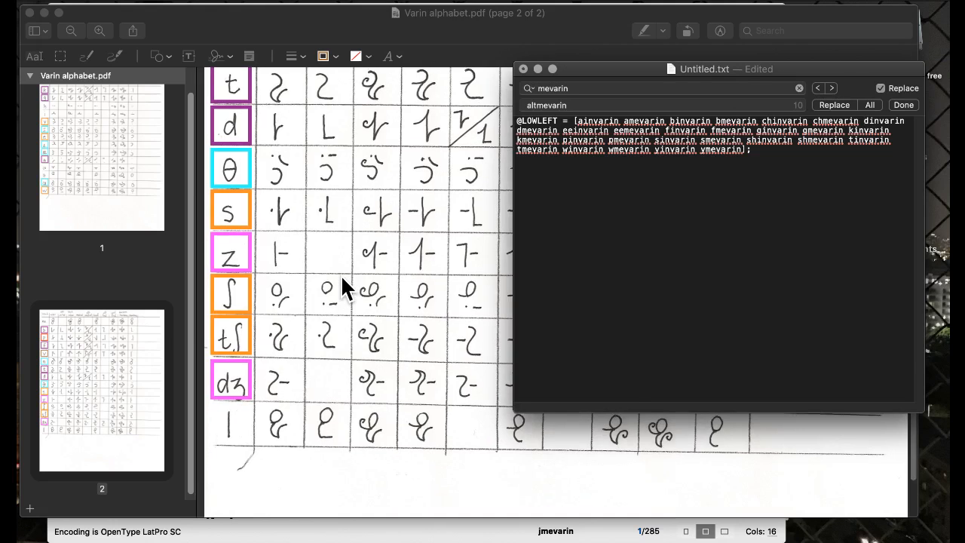
scroll(345, 287, "up", 8)
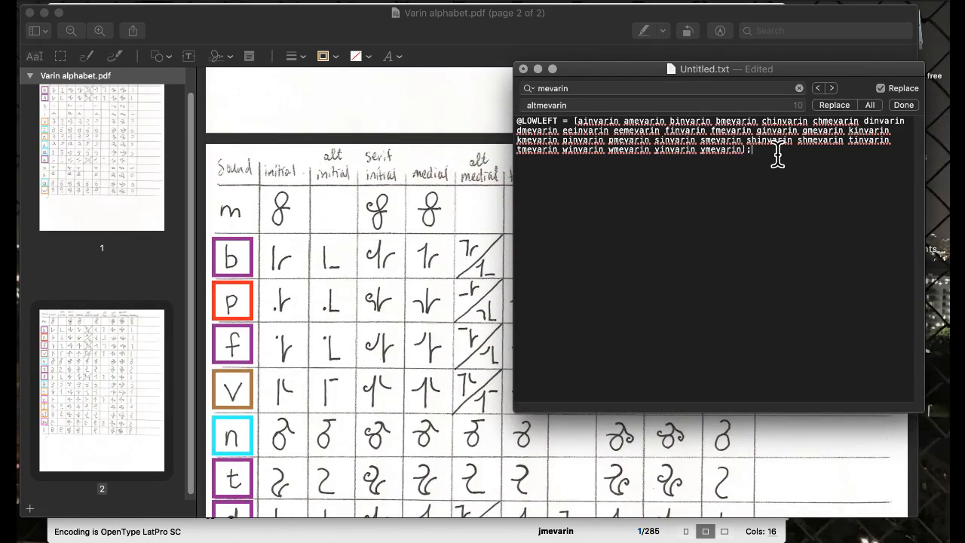
key("super+a")
key("ctrl+Up")
left_click(316, 242)
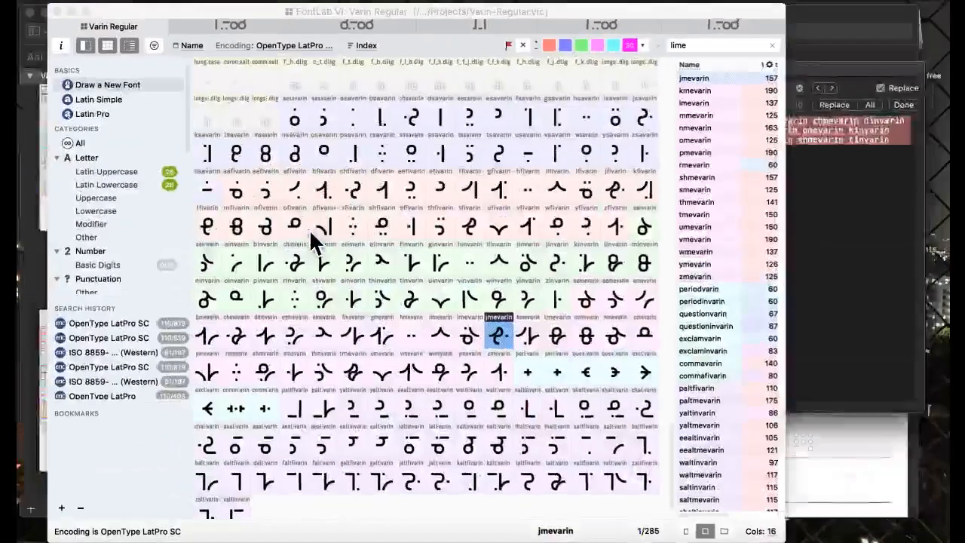
left_click(561, 6)
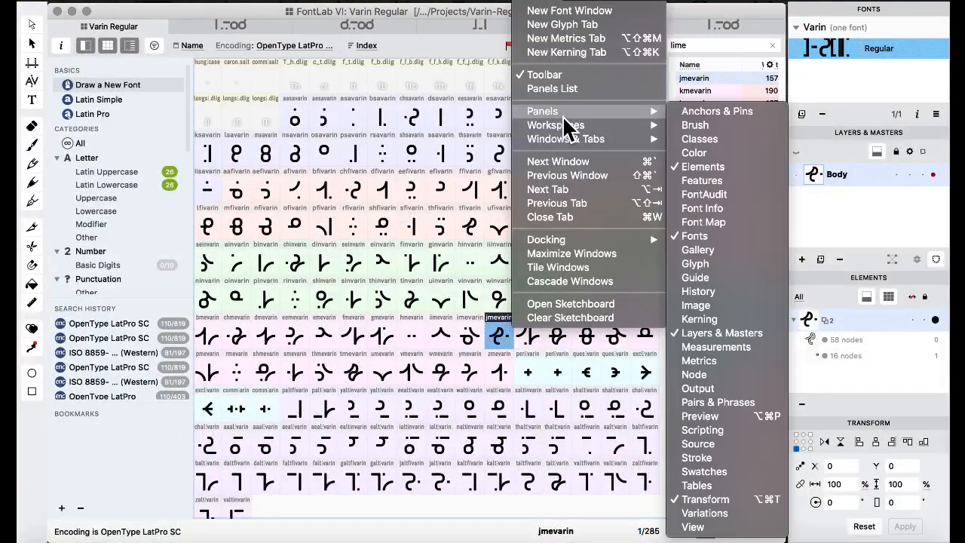
mouse_move(567, 127)
left_click(716, 168)
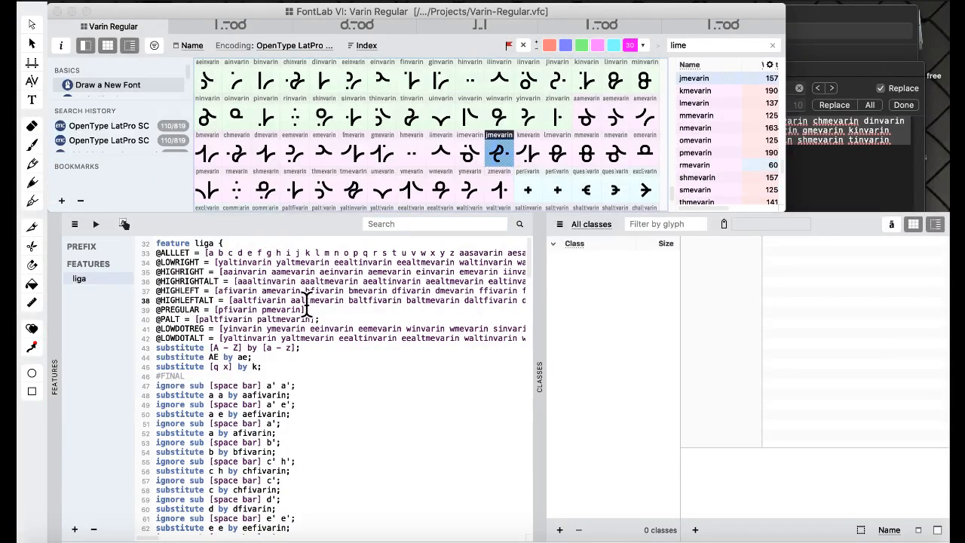
left_click(306, 307)
scroll(413, 309, "right", 15)
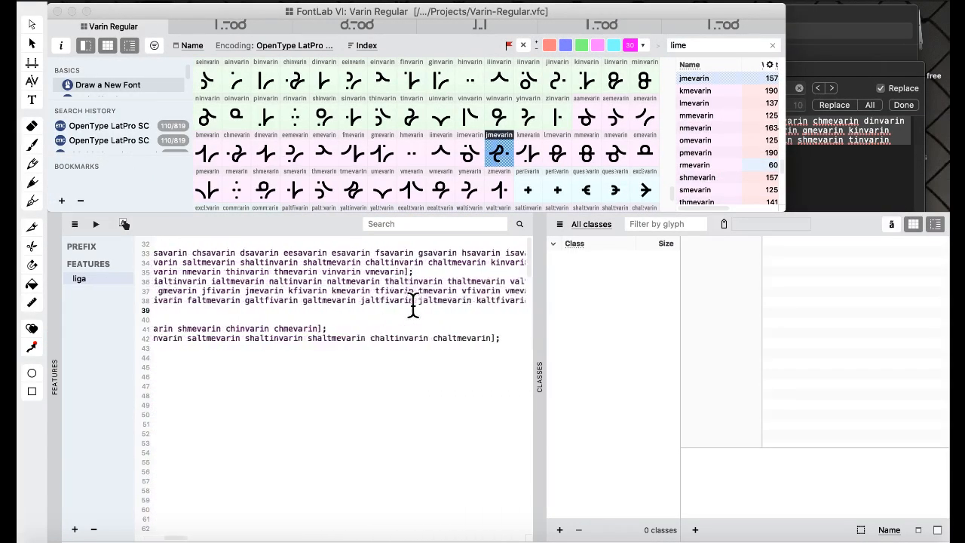
scroll(493, 302, "left", 15)
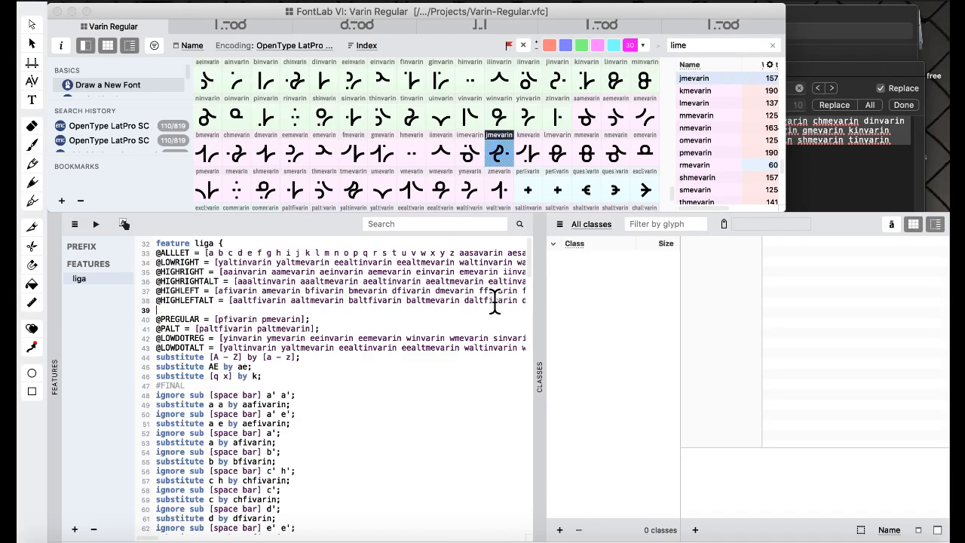
key("super+v")
scroll(314, 314, "left", 15)
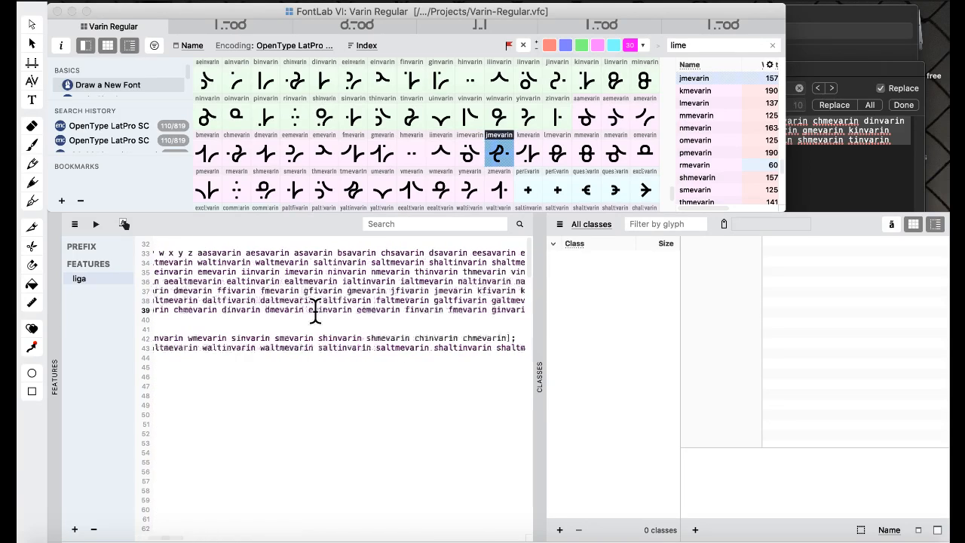
left_click(94, 224)
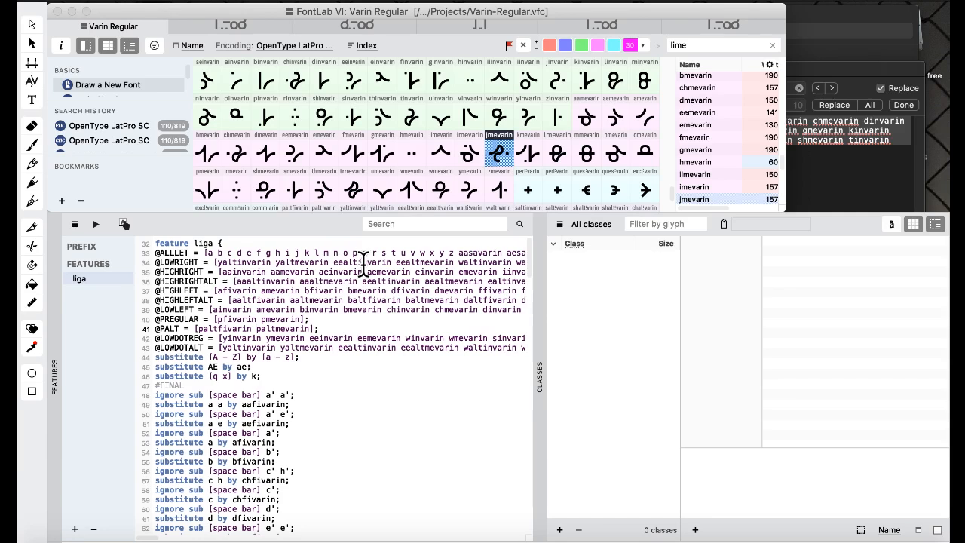
scroll(364, 262, "down", 5)
scroll(364, 263, "up", 5)
scroll(365, 263, "down", 20)
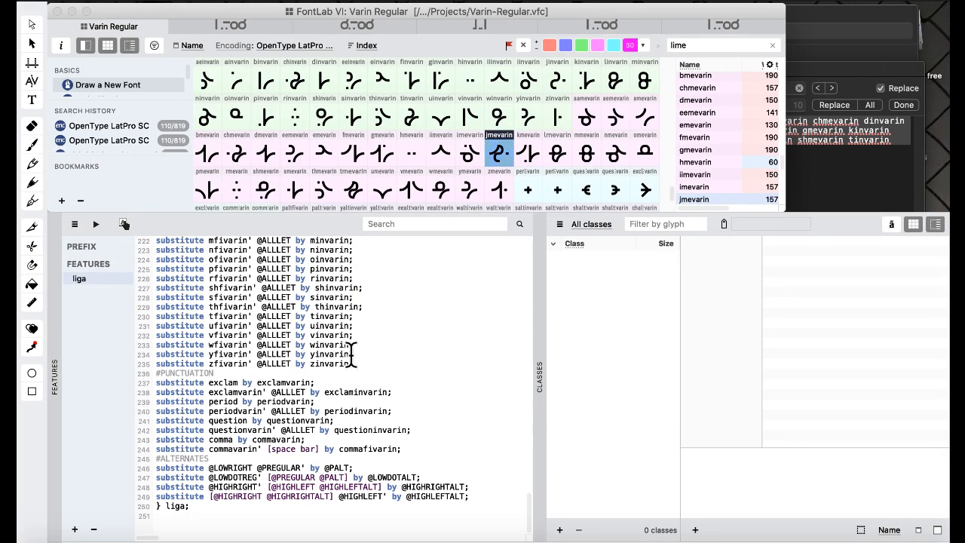
scroll(352, 355, "up", 20)
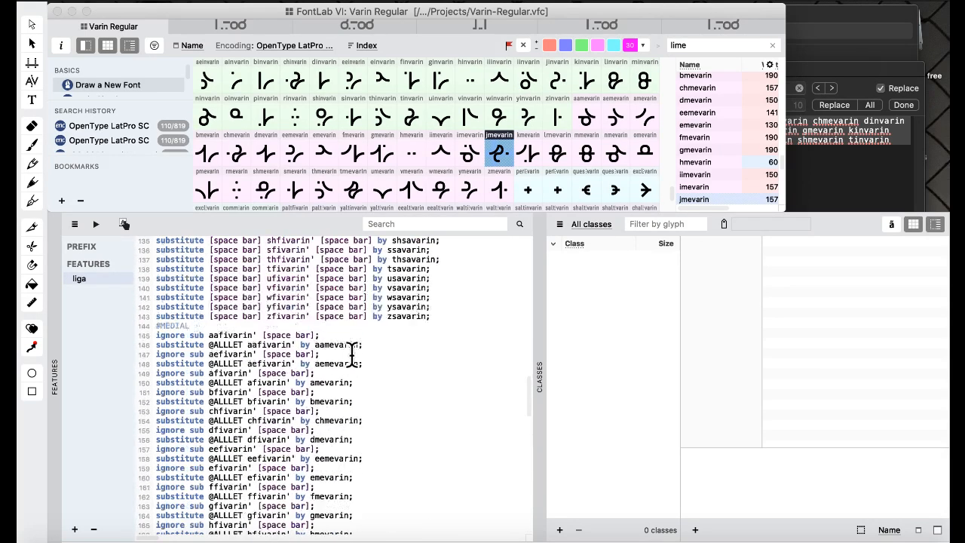
scroll(351, 354, "up", 9)
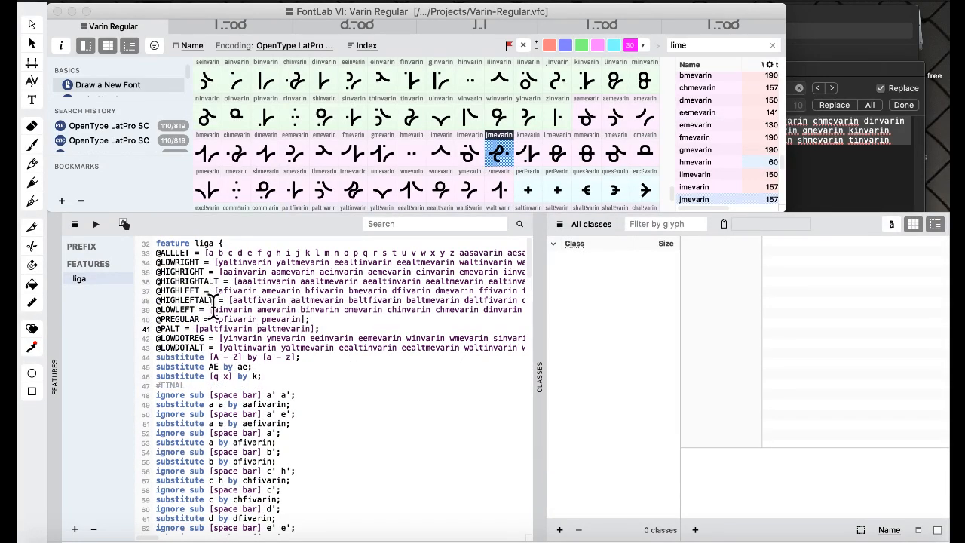
key("ctrl+Up")
left_click(758, 289)
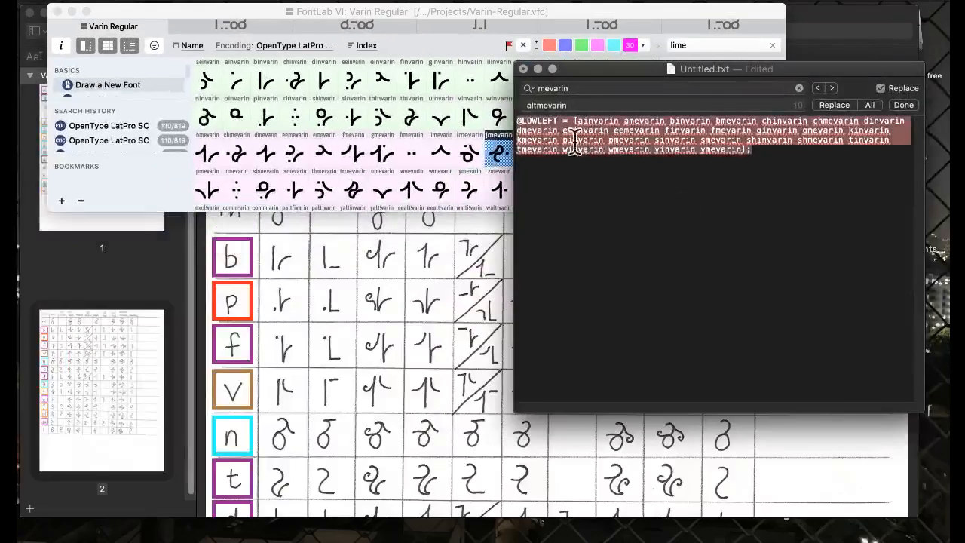
type("ALT")
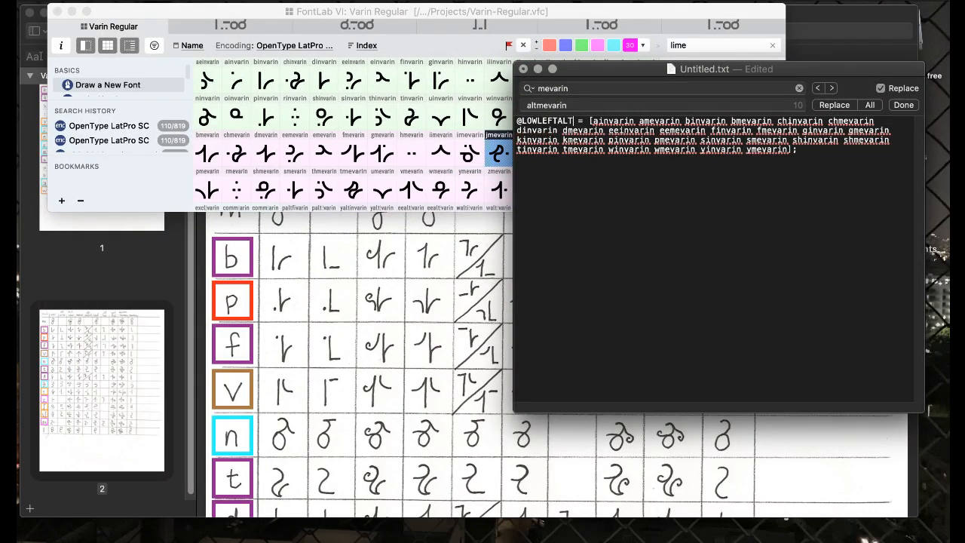
left_click(608, 89)
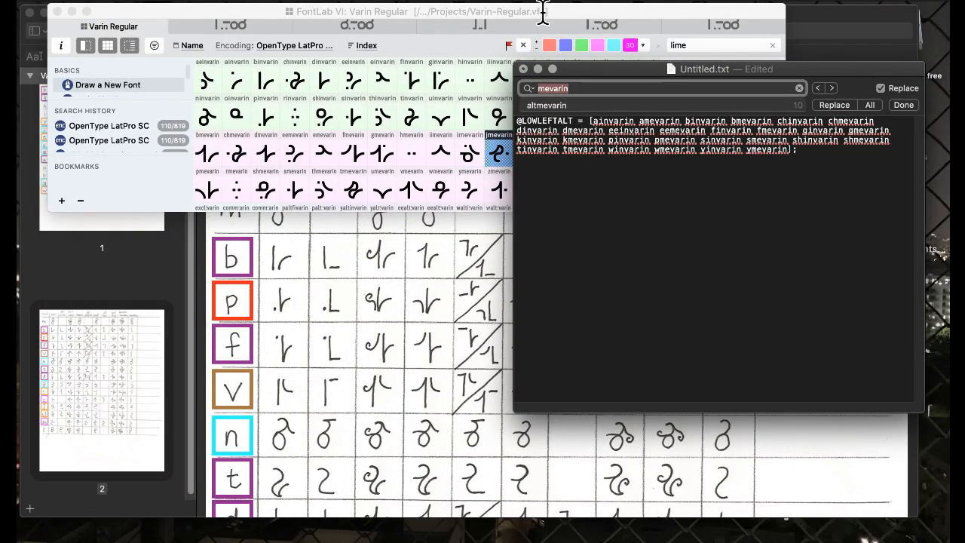
type("invarin")
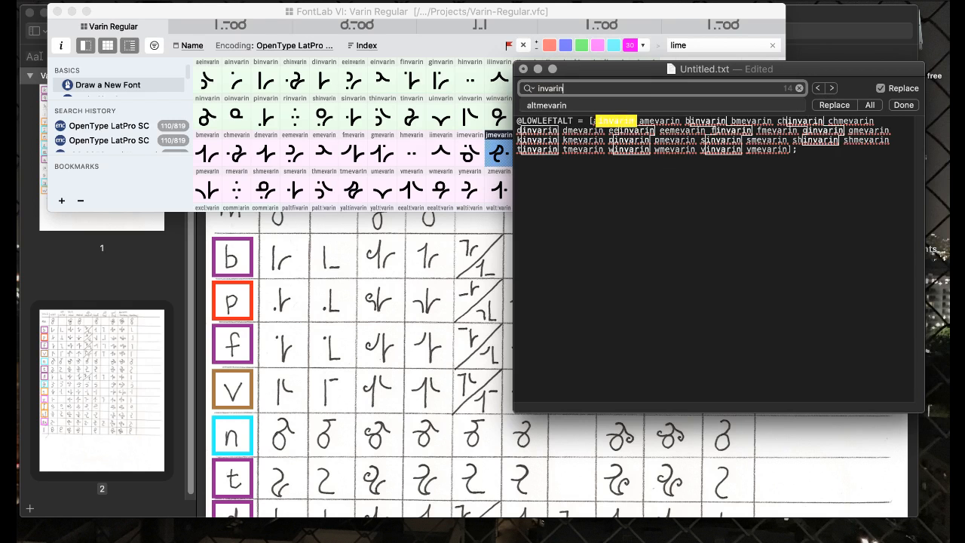
key("BackSpace")
key("BackSpace")
key("BackSpace")
key("BackSpace")
key("BackSpace")
key("BackSpace")
key("BackSpace")
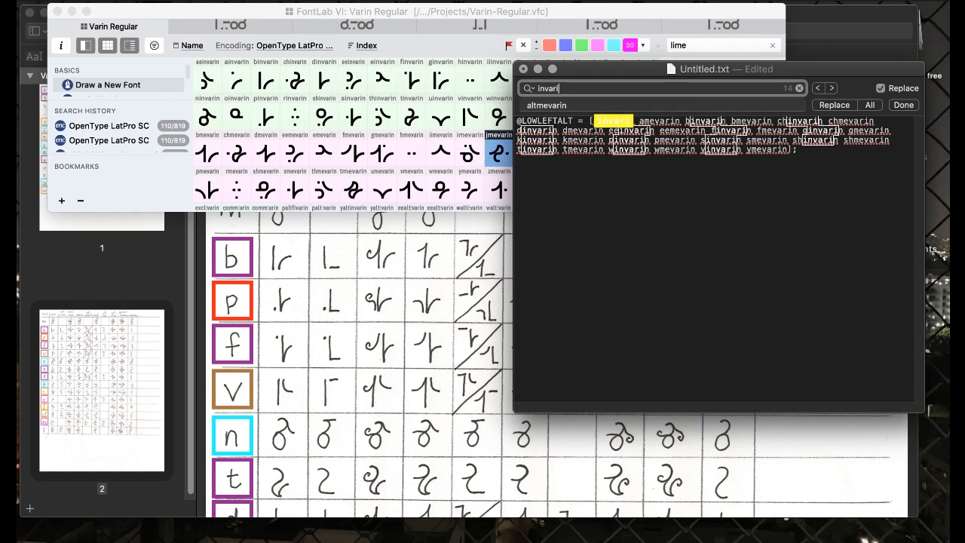
type("alt")
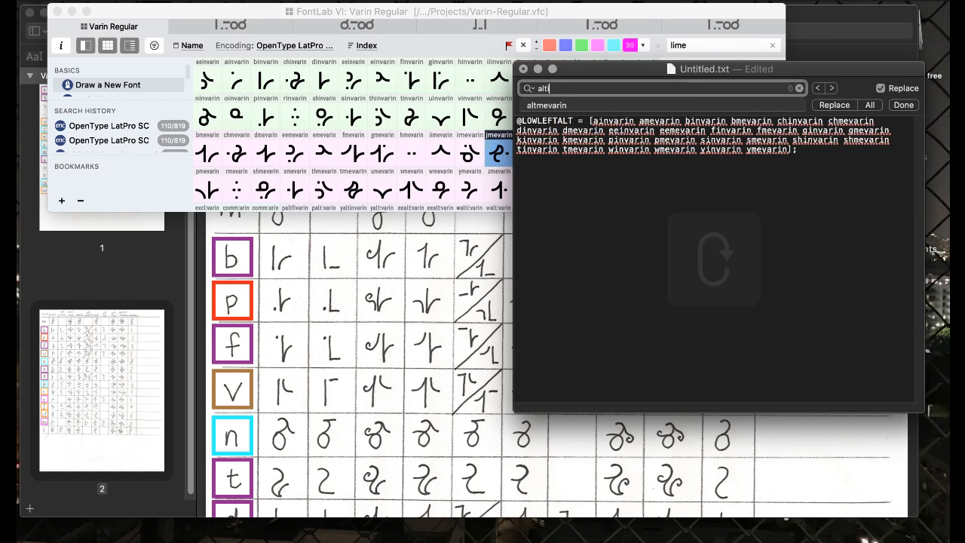
key("BackSpace")
key("BackSpace")
key("BackSpace")
type("invarin")
key("Tab")
type("altinvarin")
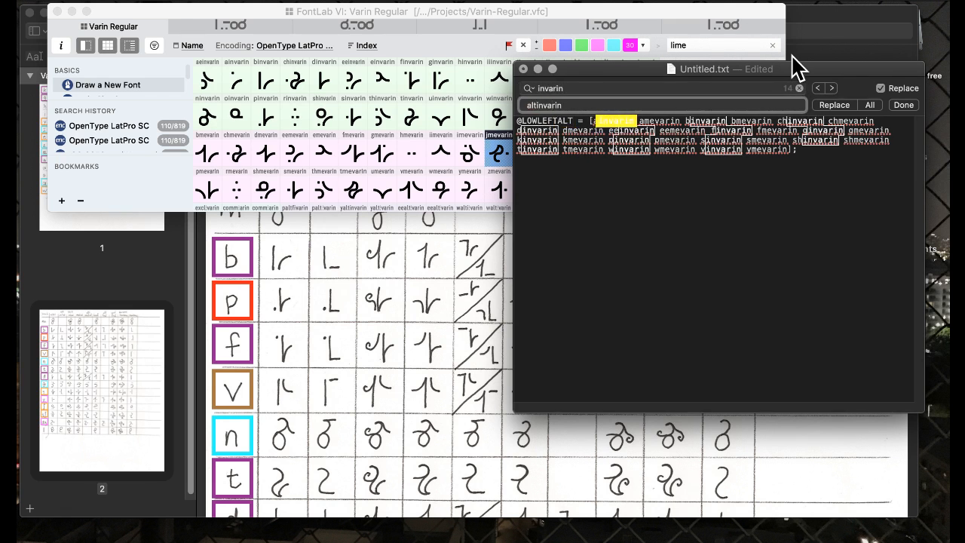
left_click(870, 105)
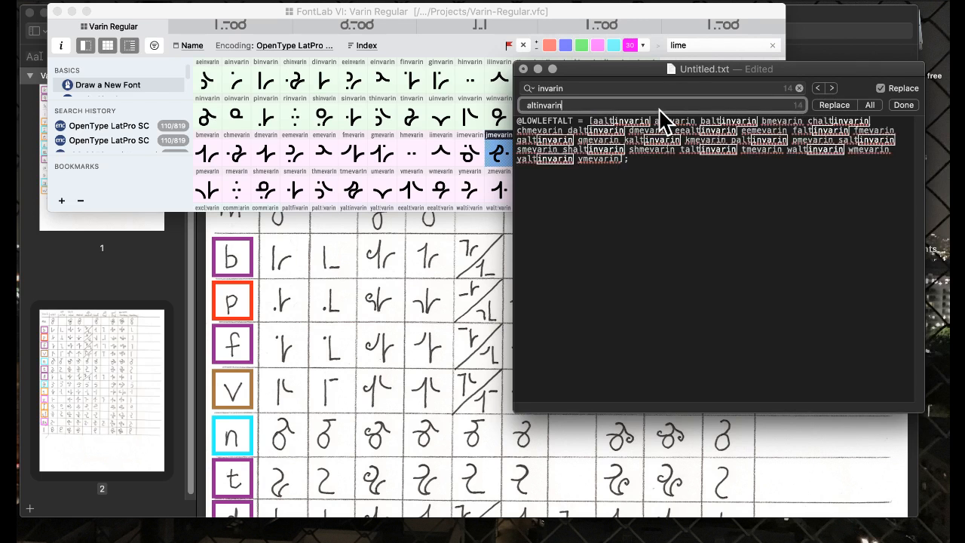
double_click(621, 88)
type("mevarin")
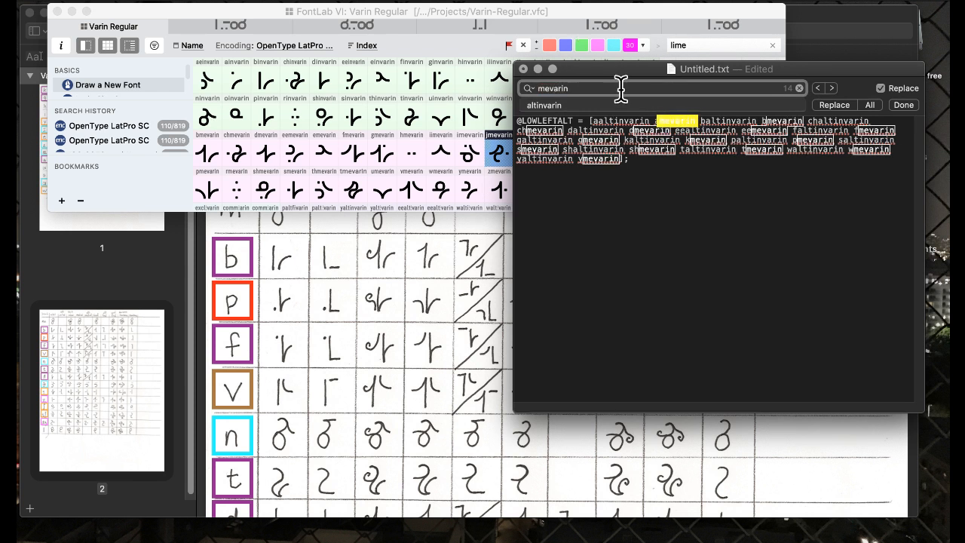
double_click(601, 105)
type("altmevari")
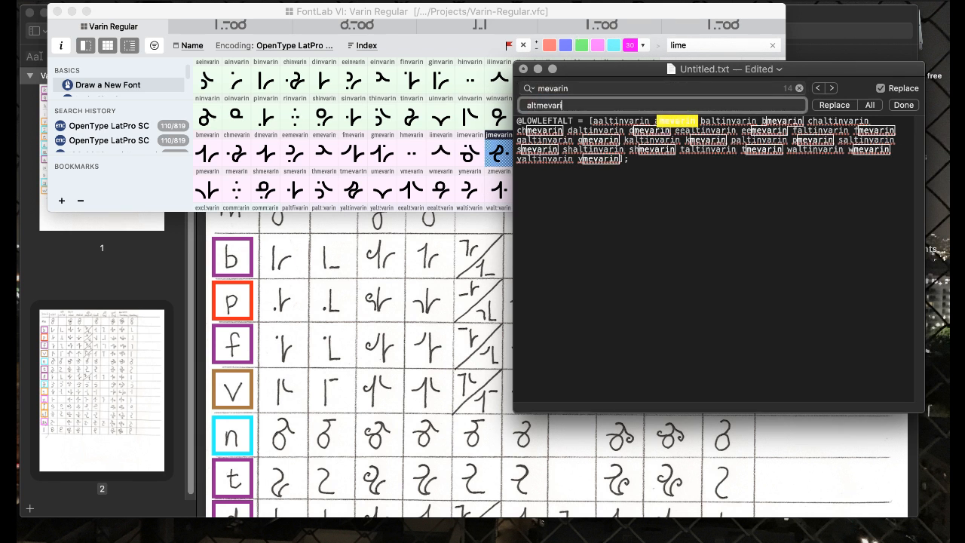
type("n")
left_click(871, 106)
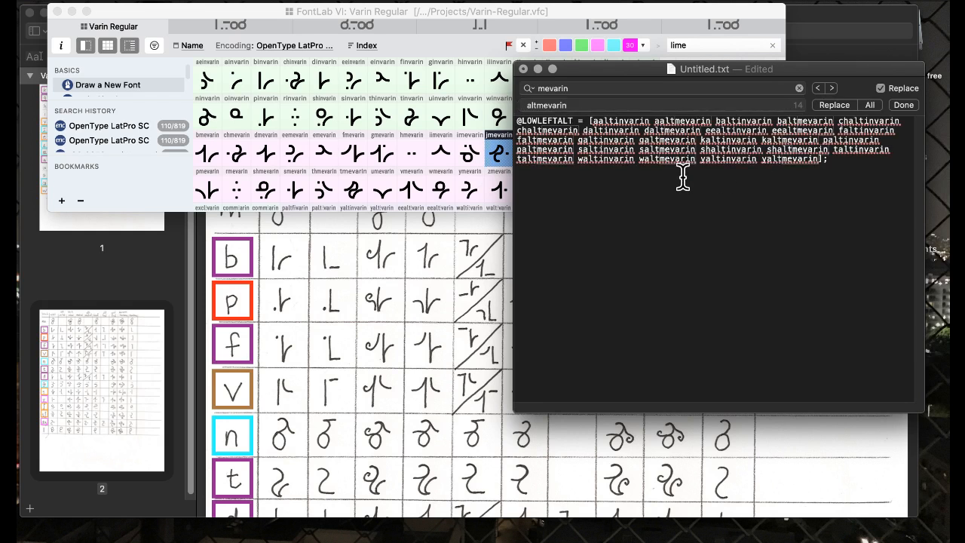
key("super+a")
left_click(373, 121)
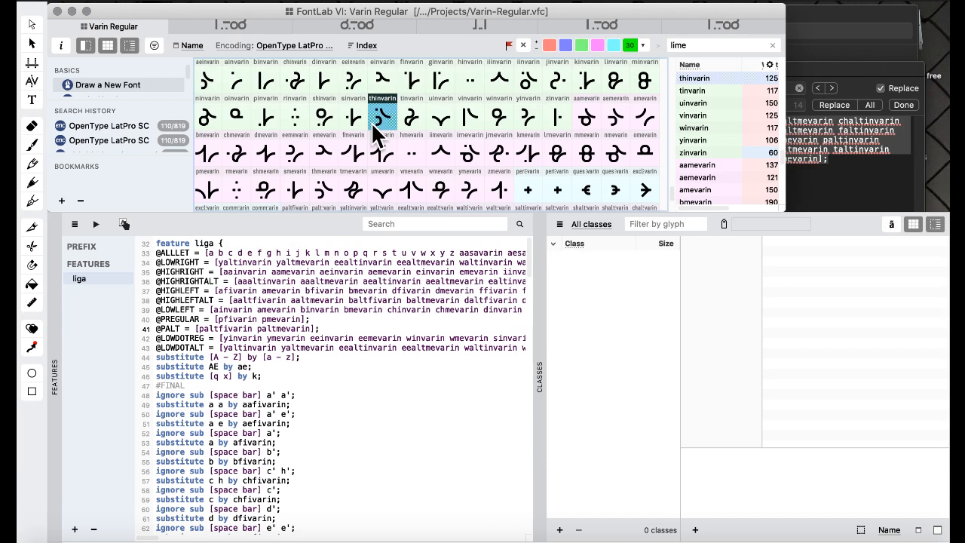
left_click(324, 317)
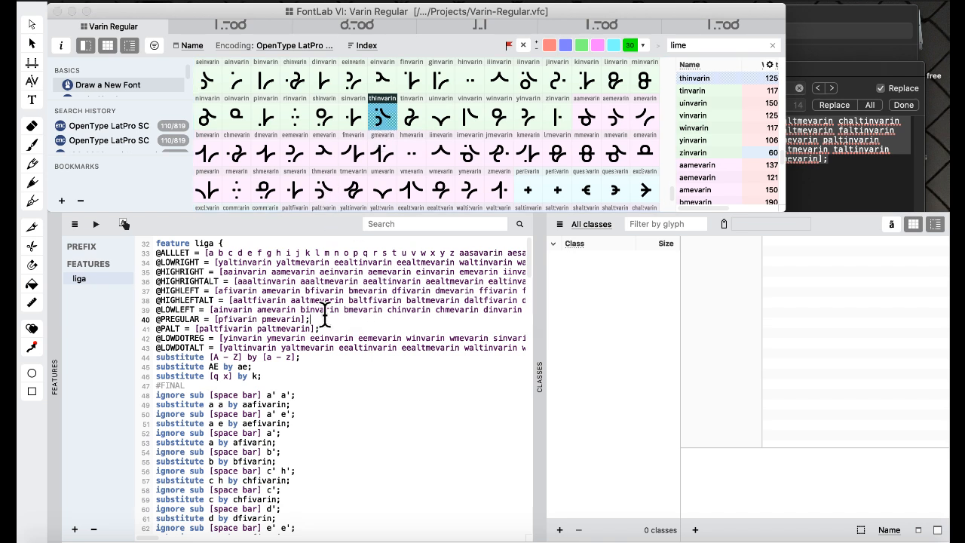
scroll(324, 317, "right", 15)
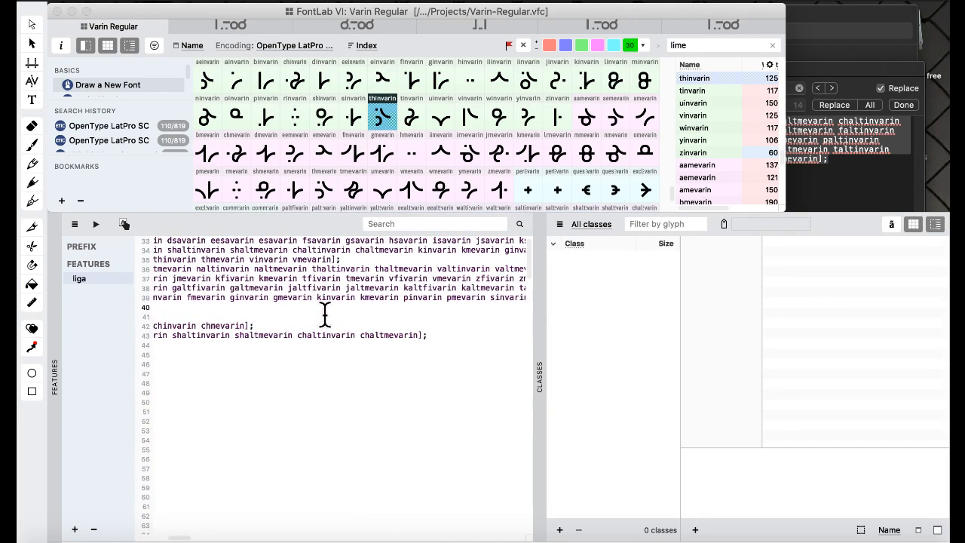
scroll(325, 318, "left", 15)
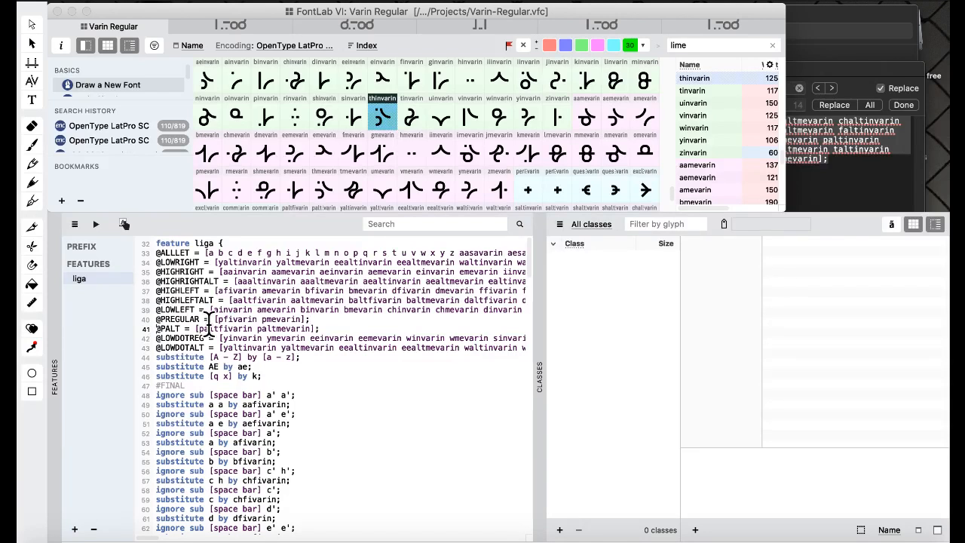
key("Up")
key("Return")
key("Up")
key("super+v")
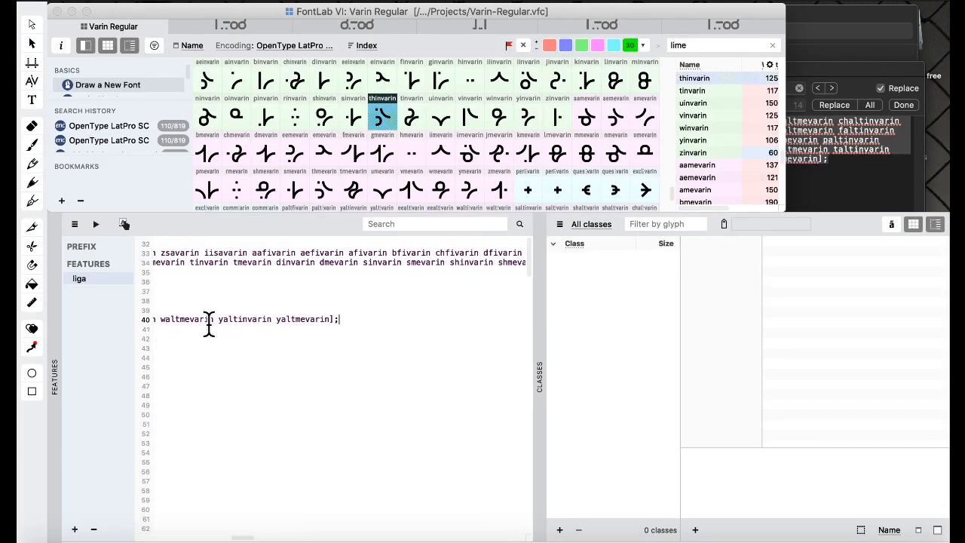
scroll(209, 323, "left", 15)
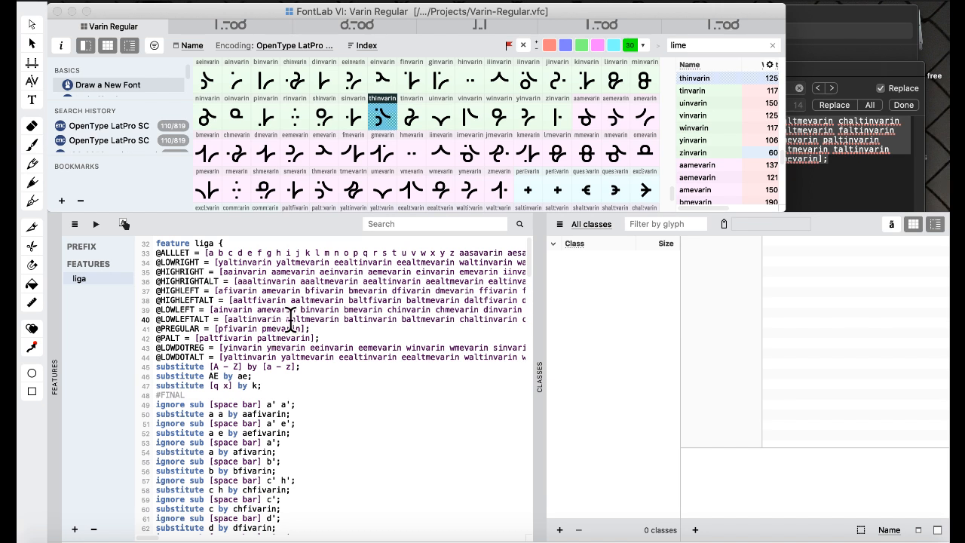
scroll(319, 358, "right", 1)
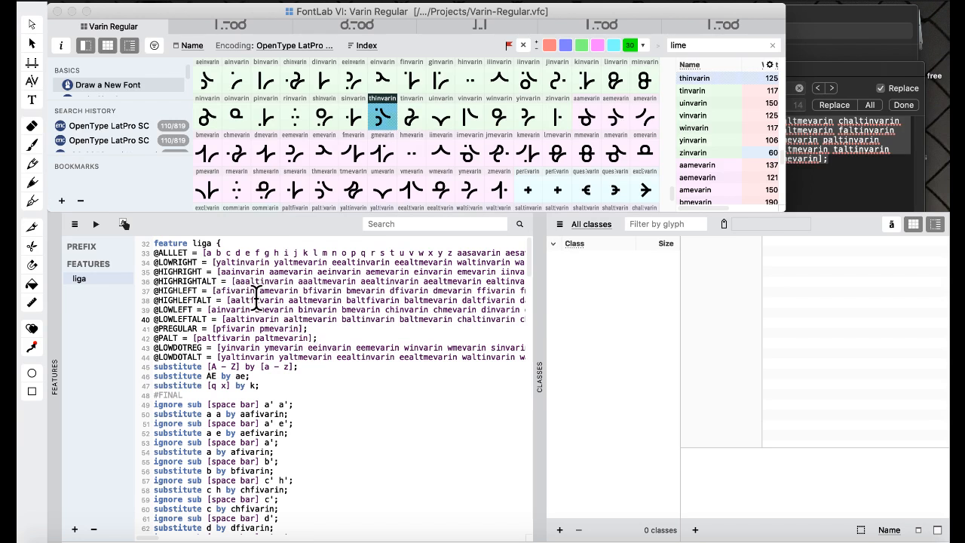
left_click(96, 224)
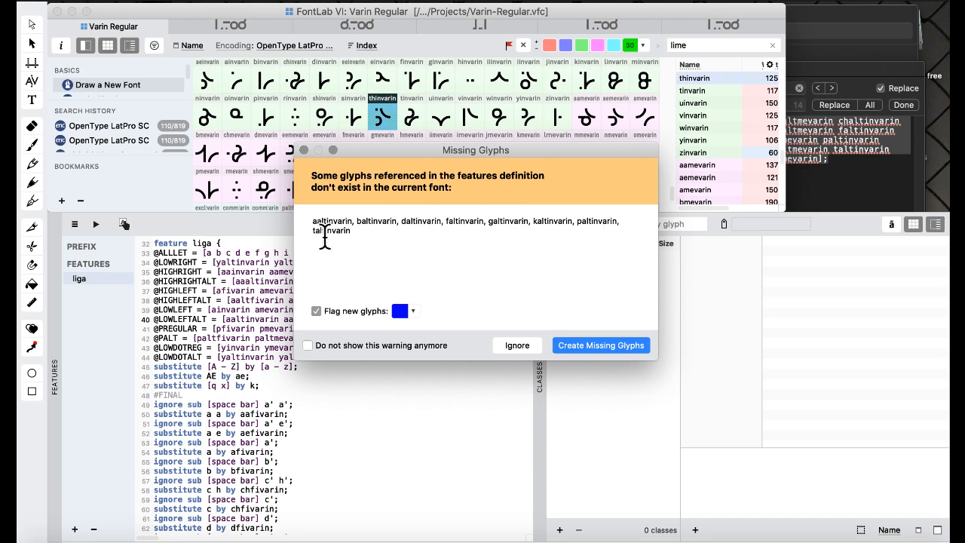
left_click(867, 181)
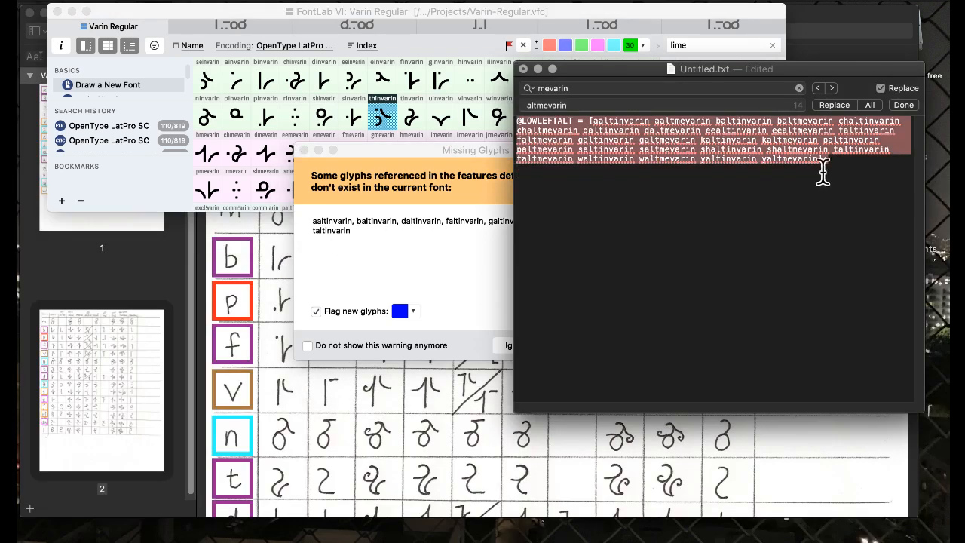
left_click(667, 173)
type(";")
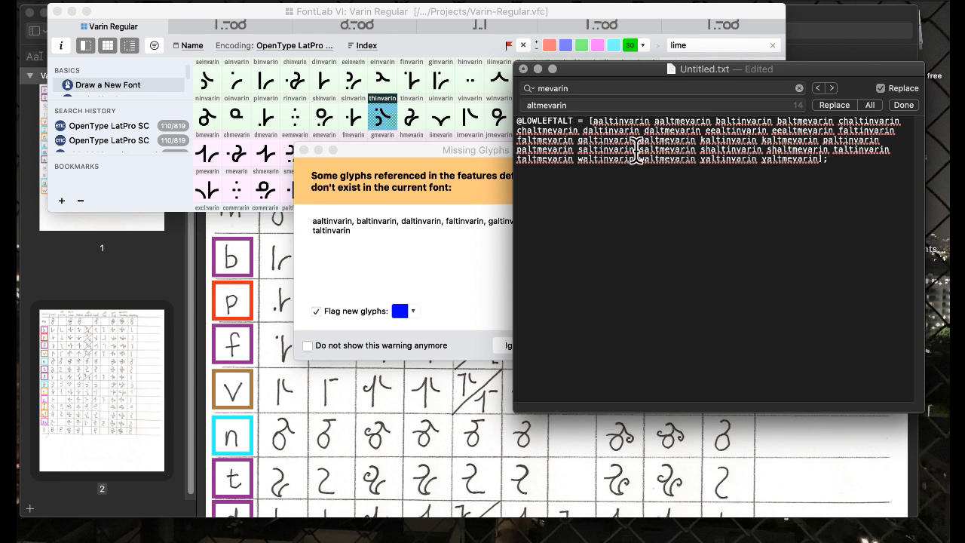
left_click(414, 240)
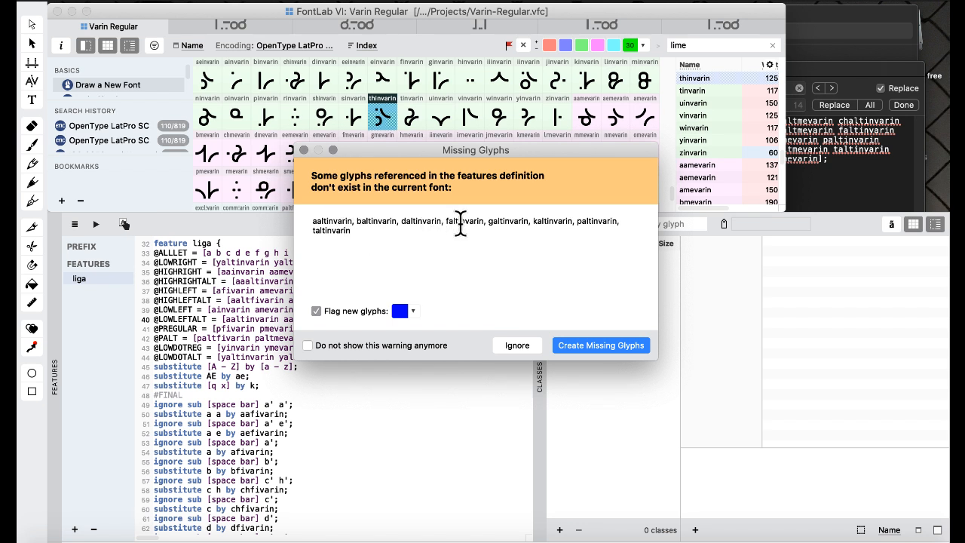
Turn off flagging of new glyphs and create the missing altinvarin glyphs referenced by the features.
left_click(316, 310)
double_click(415, 220)
left_click(338, 224)
left_click(574, 347)
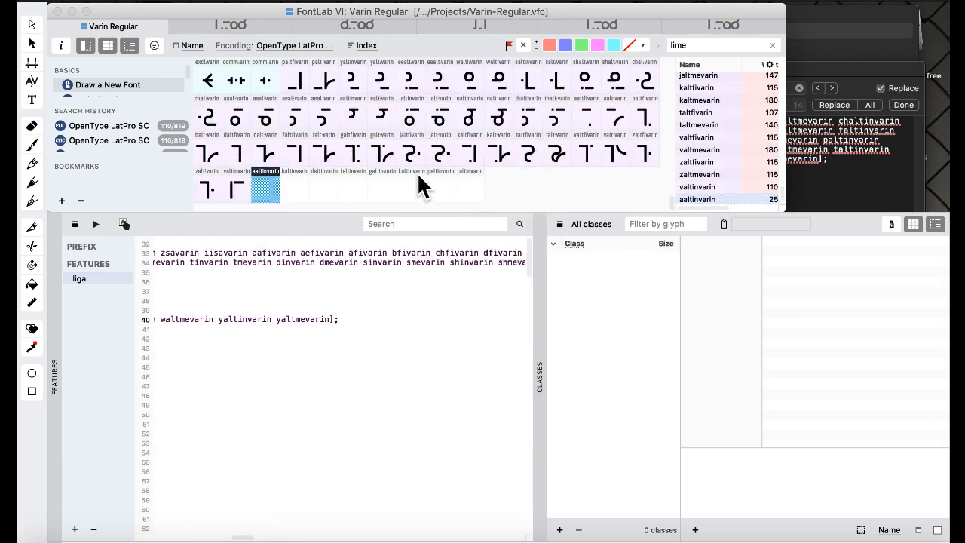
Review the #PUNCTUATION and #ALTERNATES rules and the class definitions in the liga code, and switch to OBS on Desktop 2.
scroll(328, 342, "down", 20)
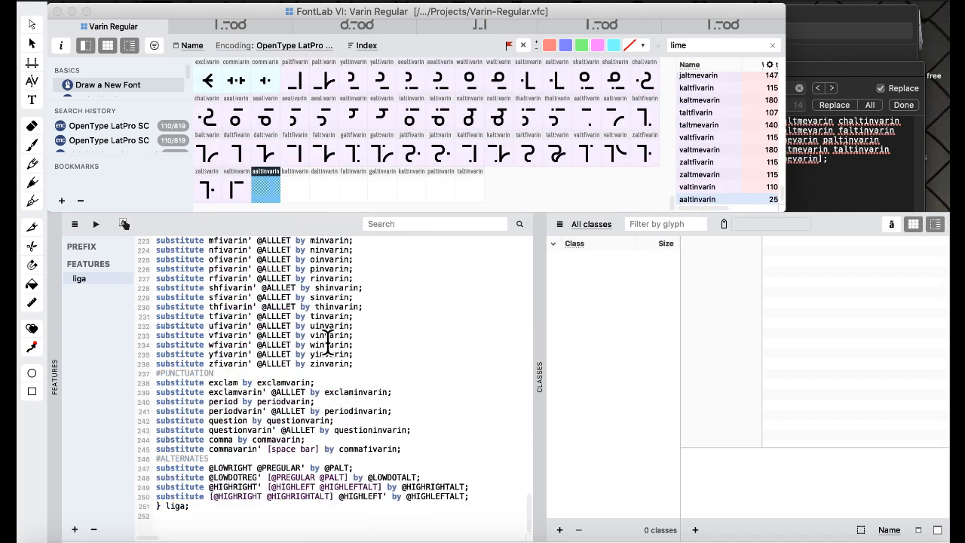
left_click(263, 402)
scroll(291, 380, "up", 5)
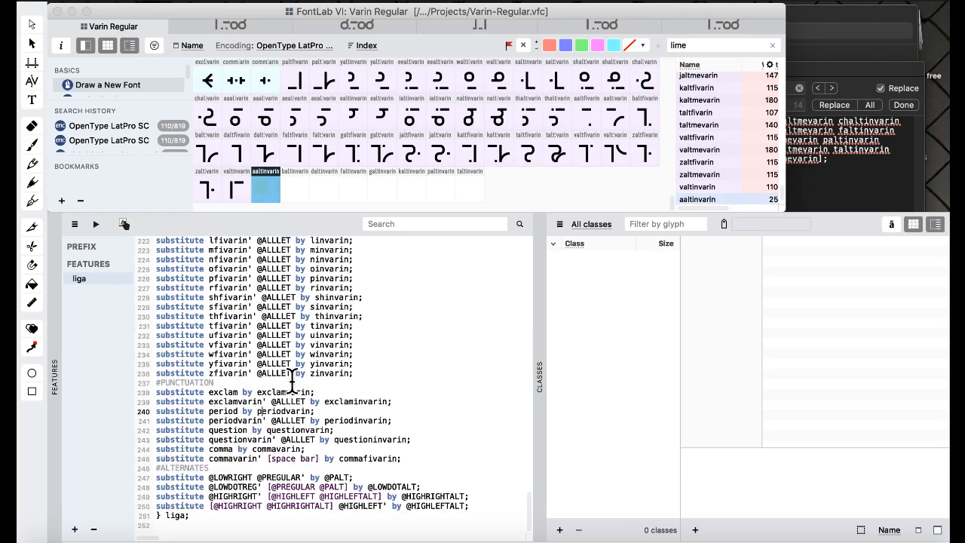
scroll(292, 379, "up", 18)
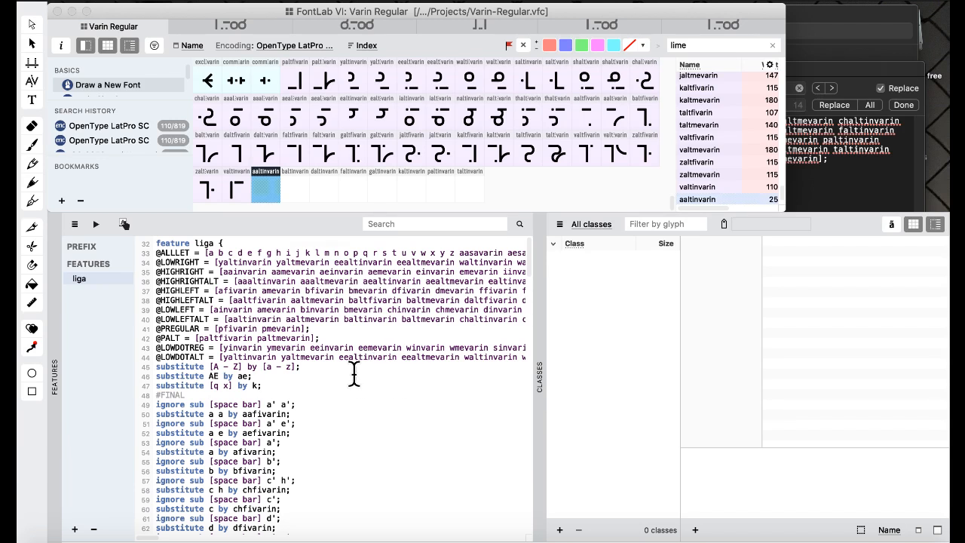
mouse_move(18, 541)
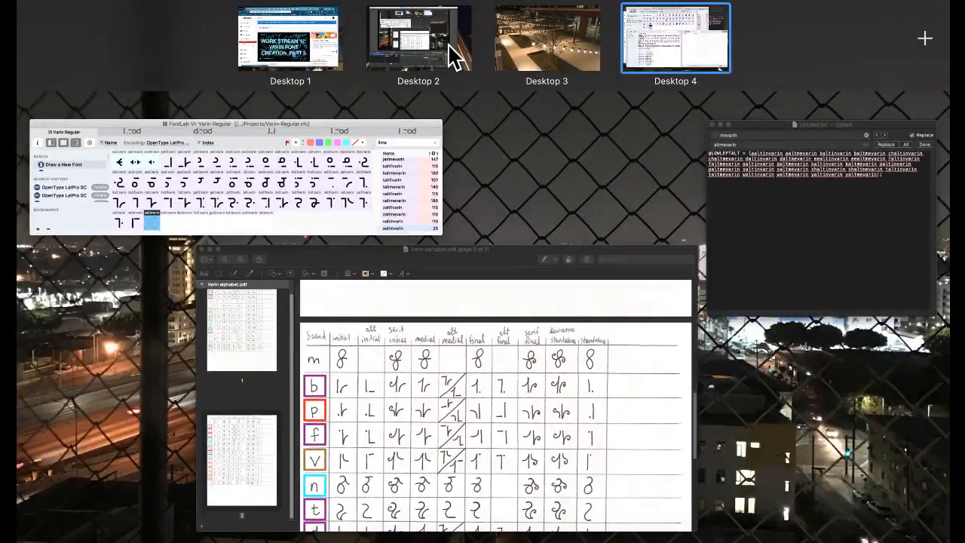
left_click(450, 47)
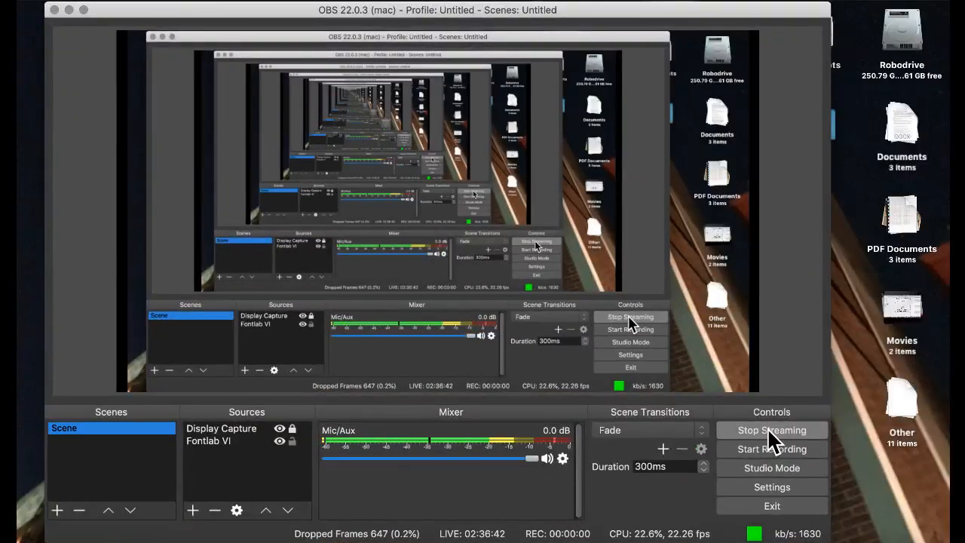